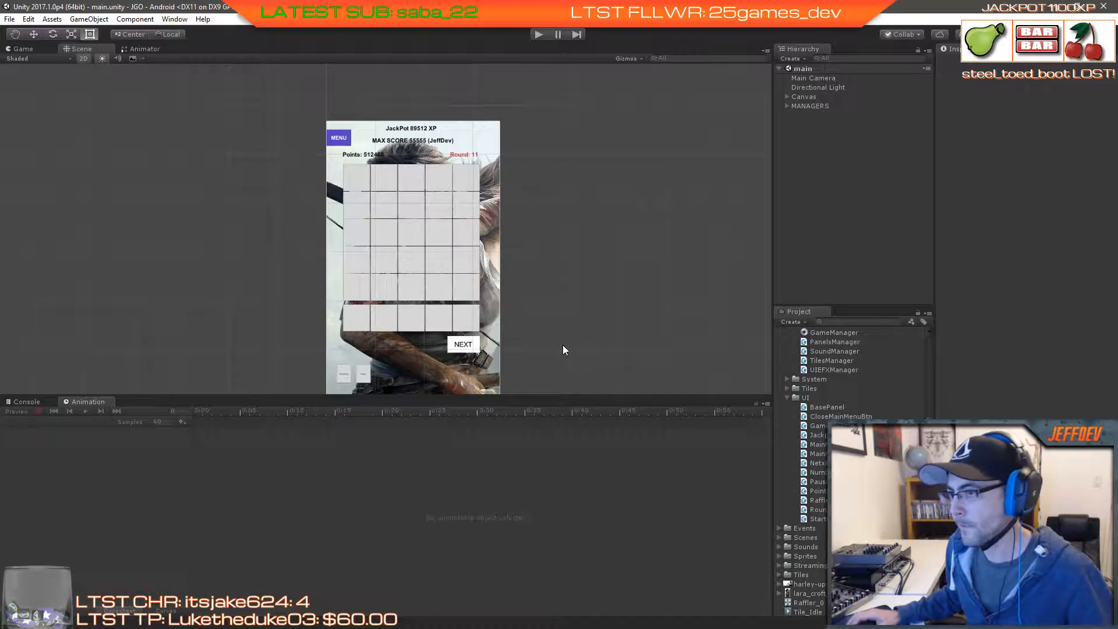
# Step: Expand Canvas, MainPanel, GameContainerPanel and RafflerPanel in the scene hierarchy and select the Raffler_0 tile
pyautogui.scroll(3, 562, 340)
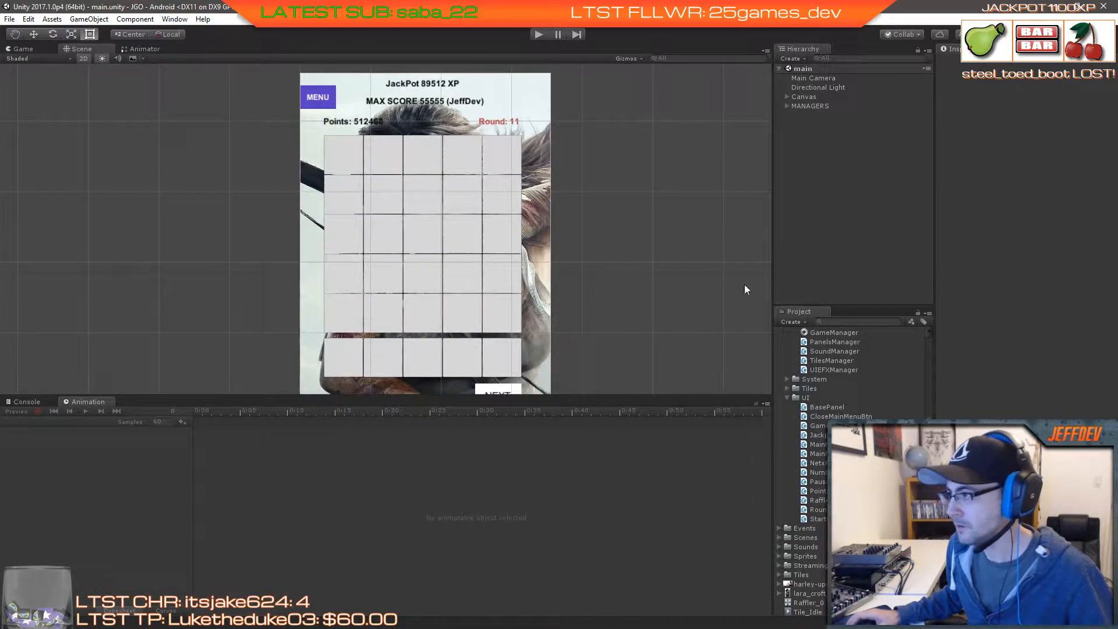
pyautogui.click(787, 96)
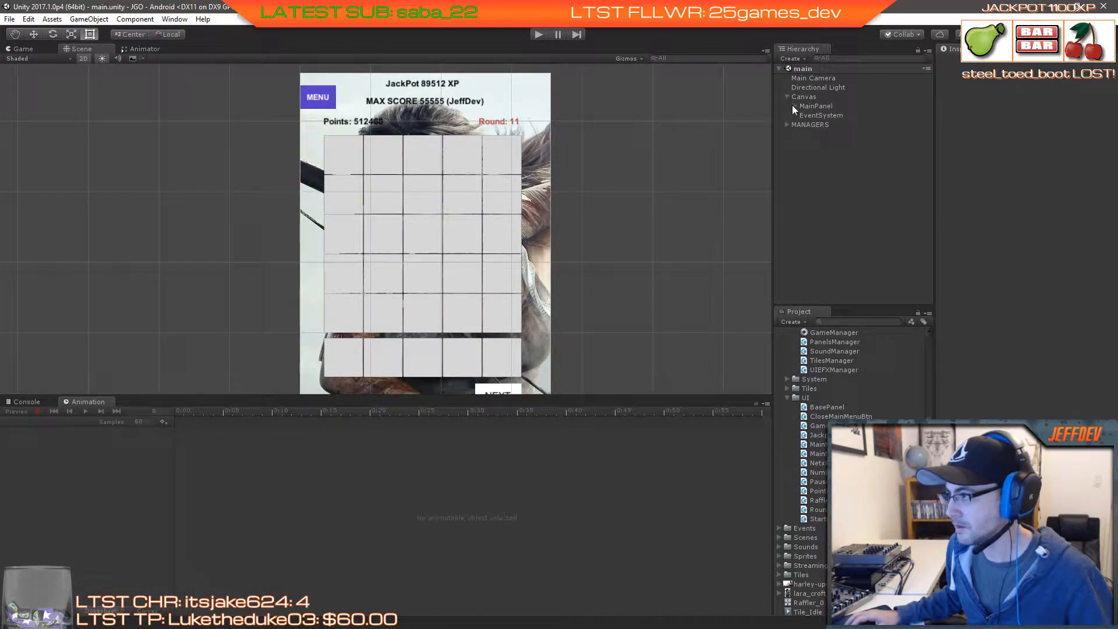
pyautogui.click(795, 106)
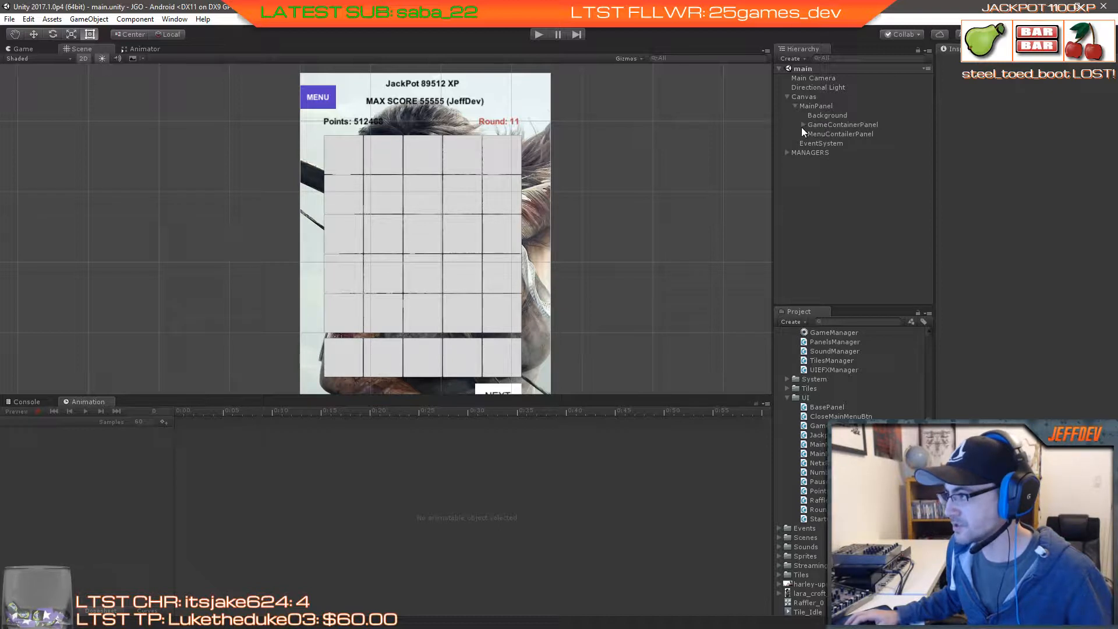
pyautogui.click(803, 125)
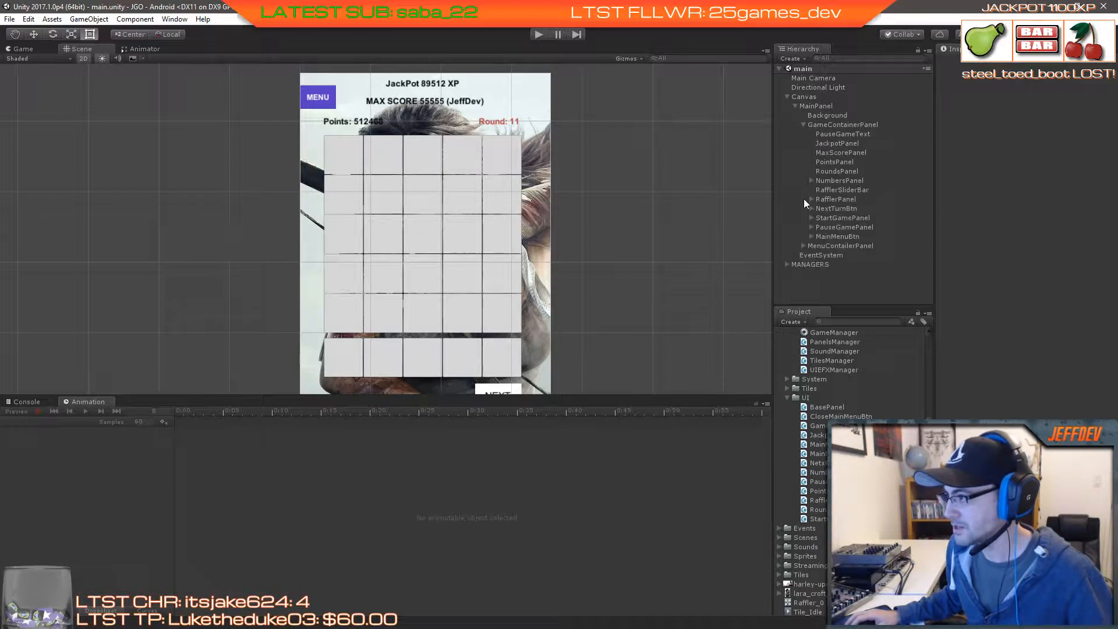
pyautogui.click(810, 180)
pyautogui.click(811, 181)
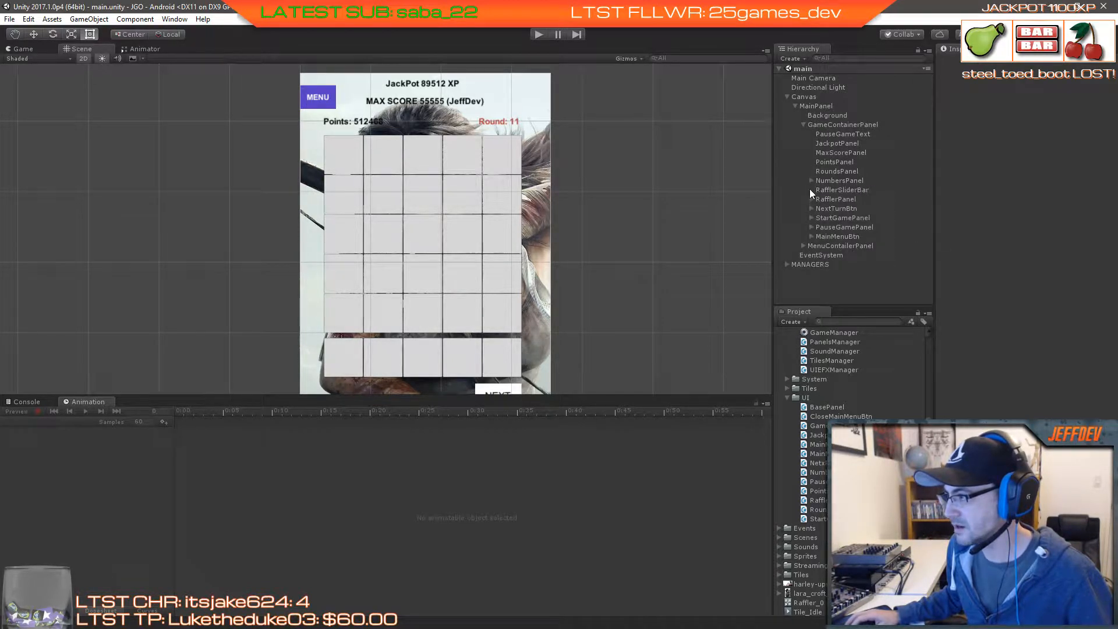
pyautogui.click(811, 199)
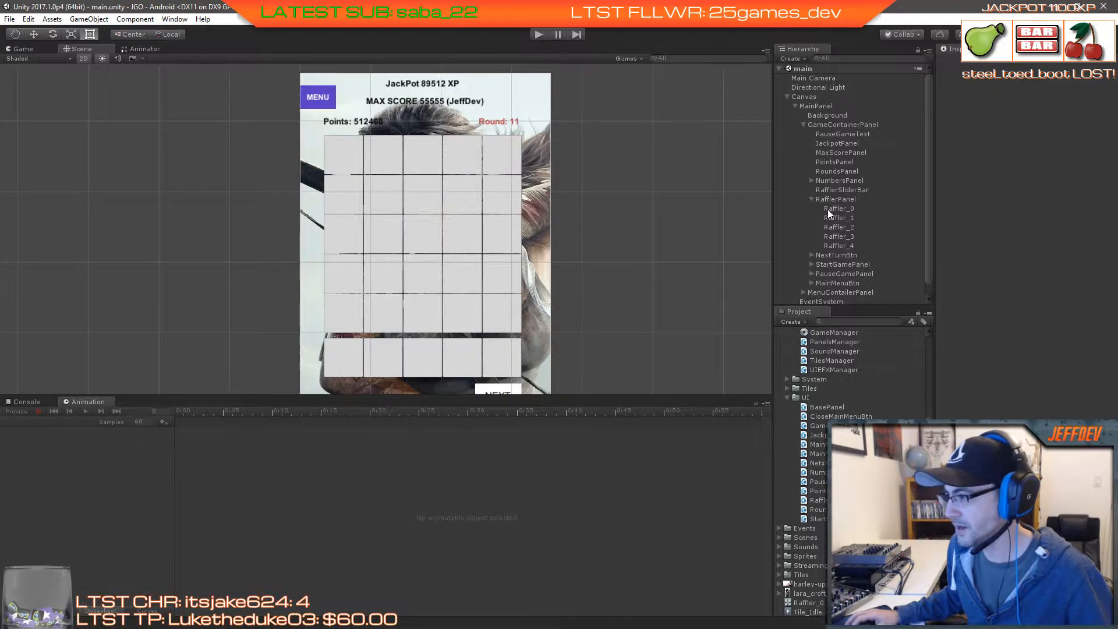
pyautogui.click(827, 208)
# Step: Stretch the Raffler_0 tile horizontally across the neighbouring cell to a width of about 360
pyautogui.scroll(-1, 466, 256)
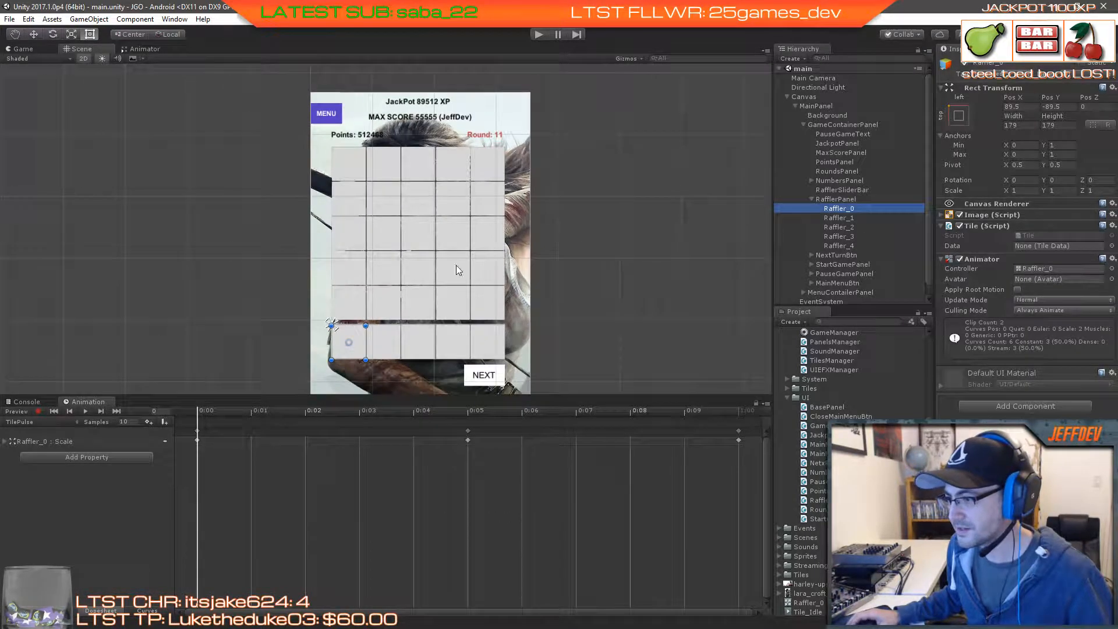
pyautogui.scroll(4, 456, 269)
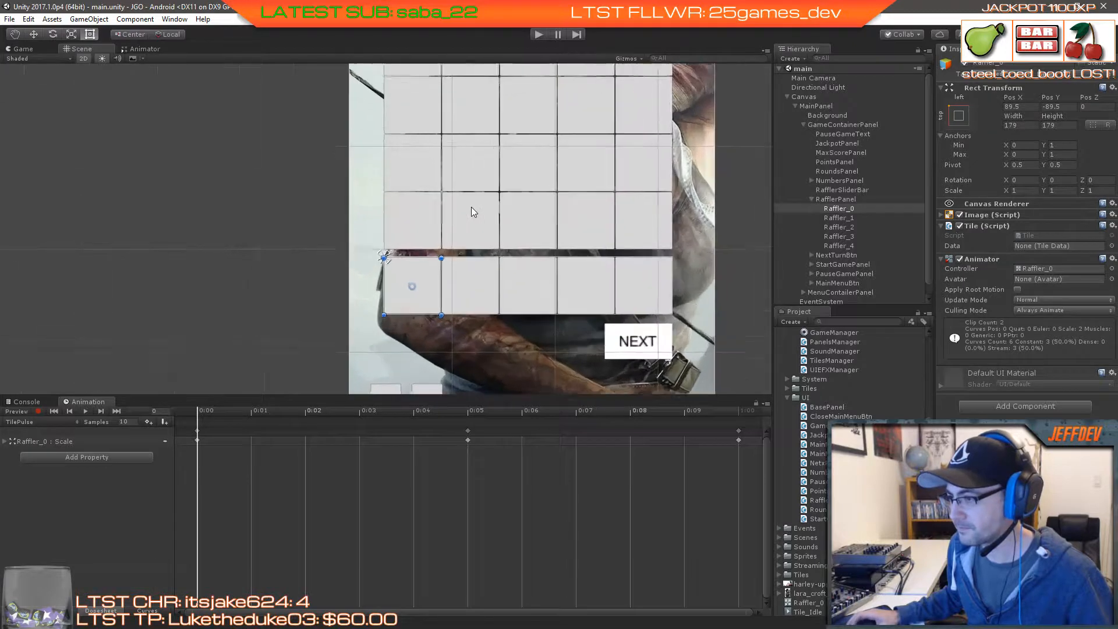
pyautogui.scroll(3, 471, 212)
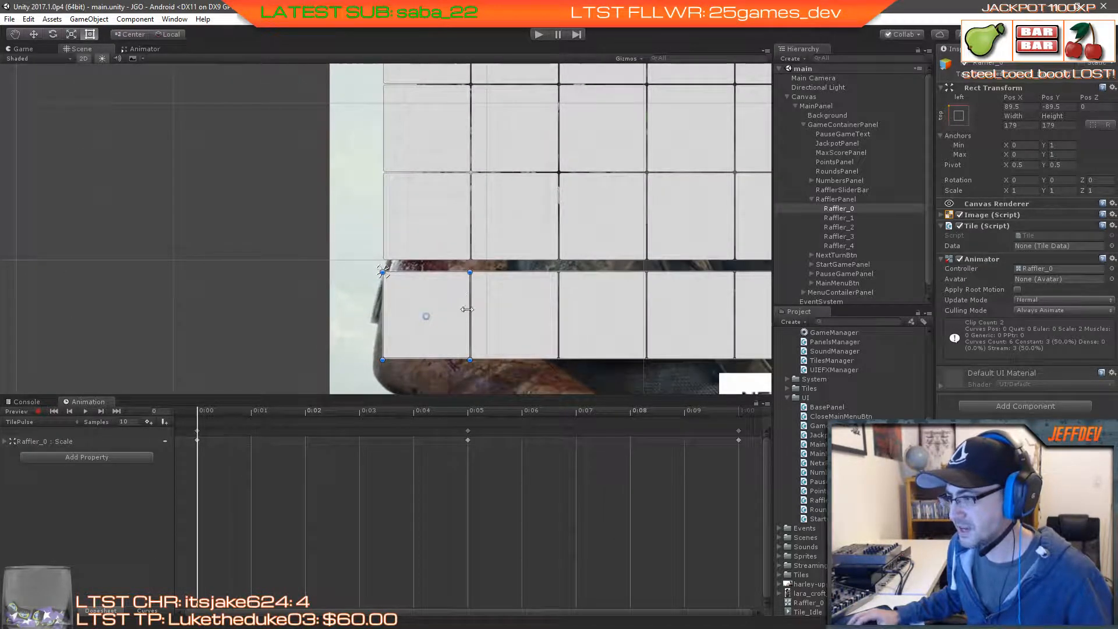
pyautogui.moveTo(467, 309); pyautogui.dragTo(556, 310)
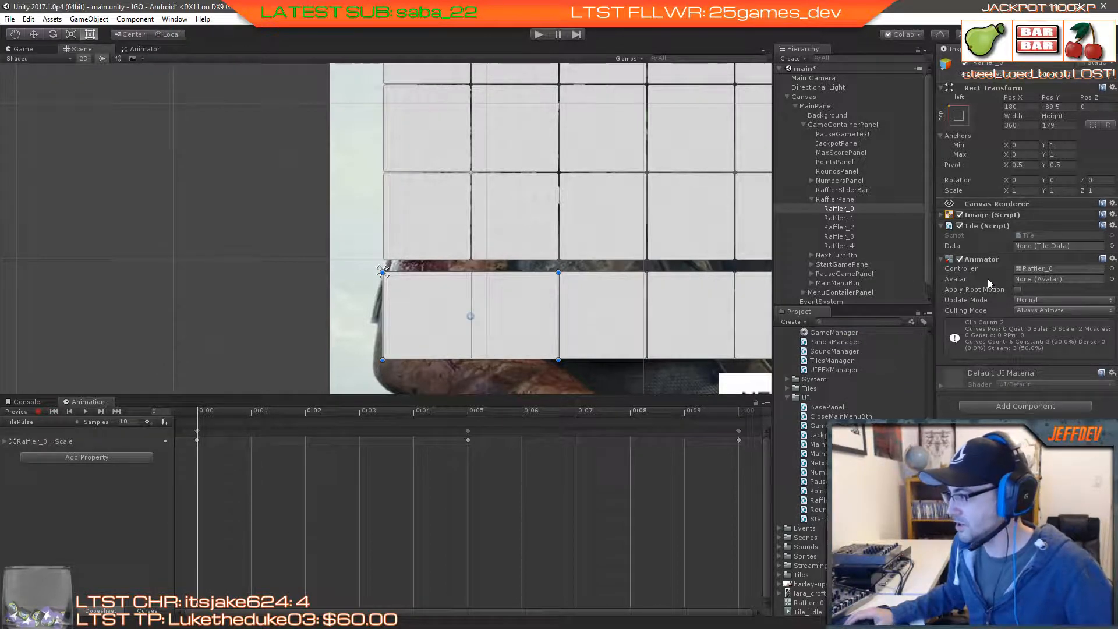
# Step: Collapse Raffler_0's Tile and Animator component details and add a Canvas Group component to it
pyautogui.click(940, 218)
pyautogui.click(939, 218)
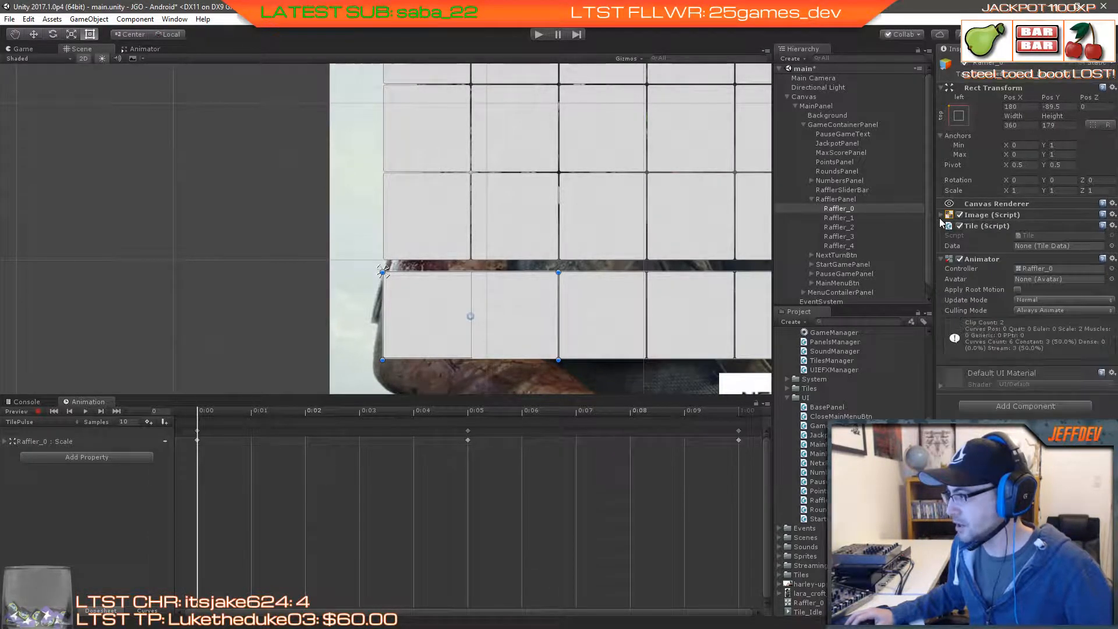
pyautogui.click(940, 260)
pyautogui.click(940, 227)
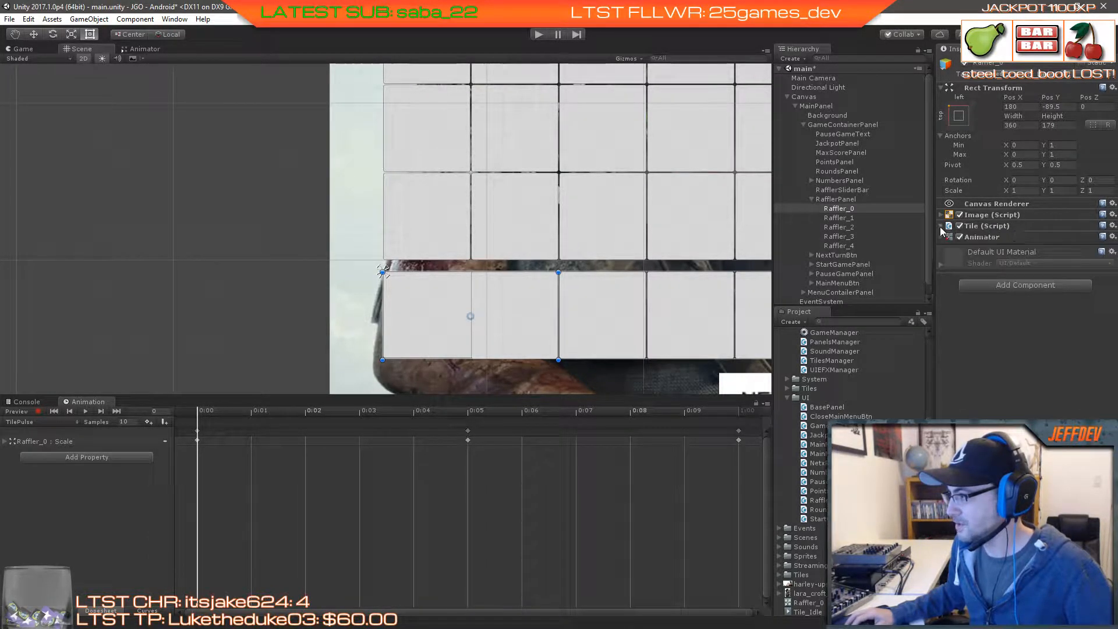
pyautogui.click(996, 286)
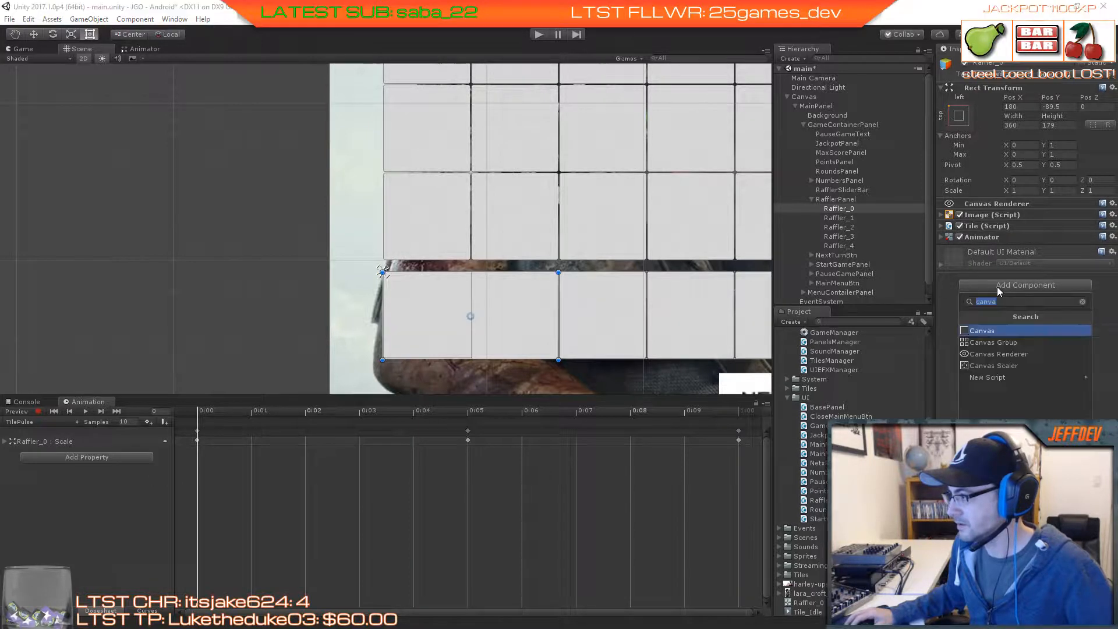
pyautogui.click(997, 341)
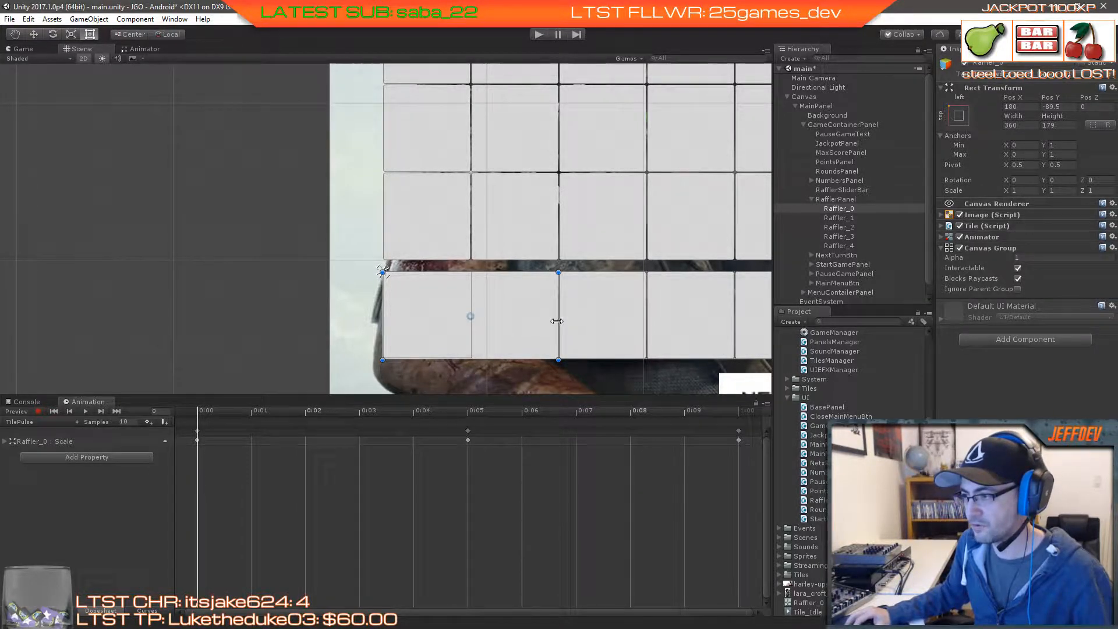
# Step: Shrink the Raffler_0 tile horizontally to one cell, with a width of about 180
pyautogui.moveTo(557, 321); pyautogui.dragTo(469, 318)
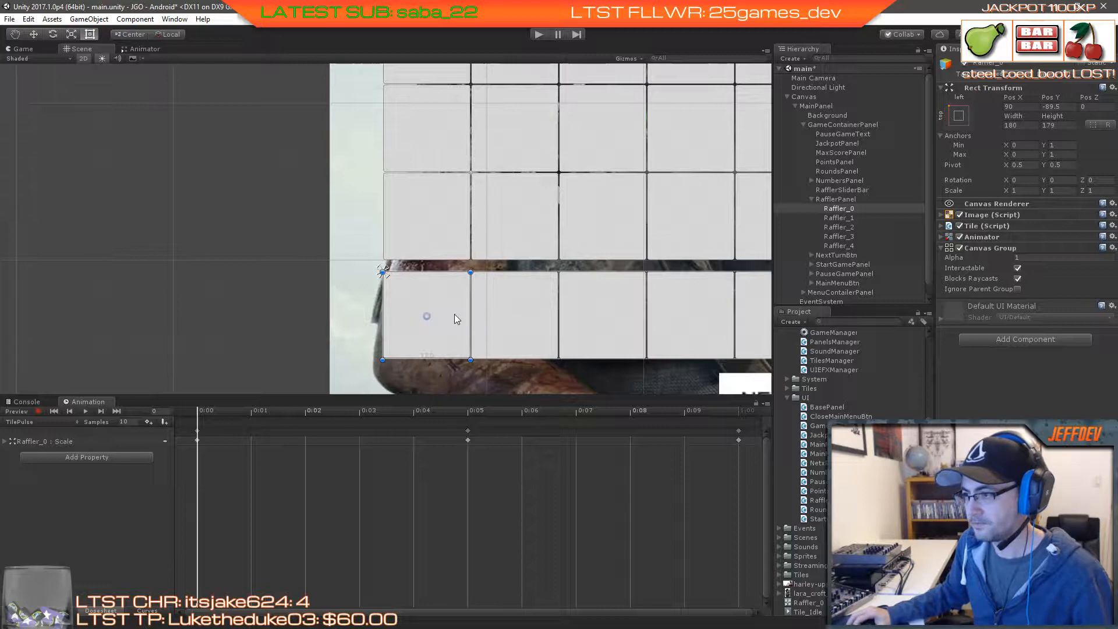
pyautogui.moveTo(581, 201); pyautogui.dragTo(481, 202, button='middle')
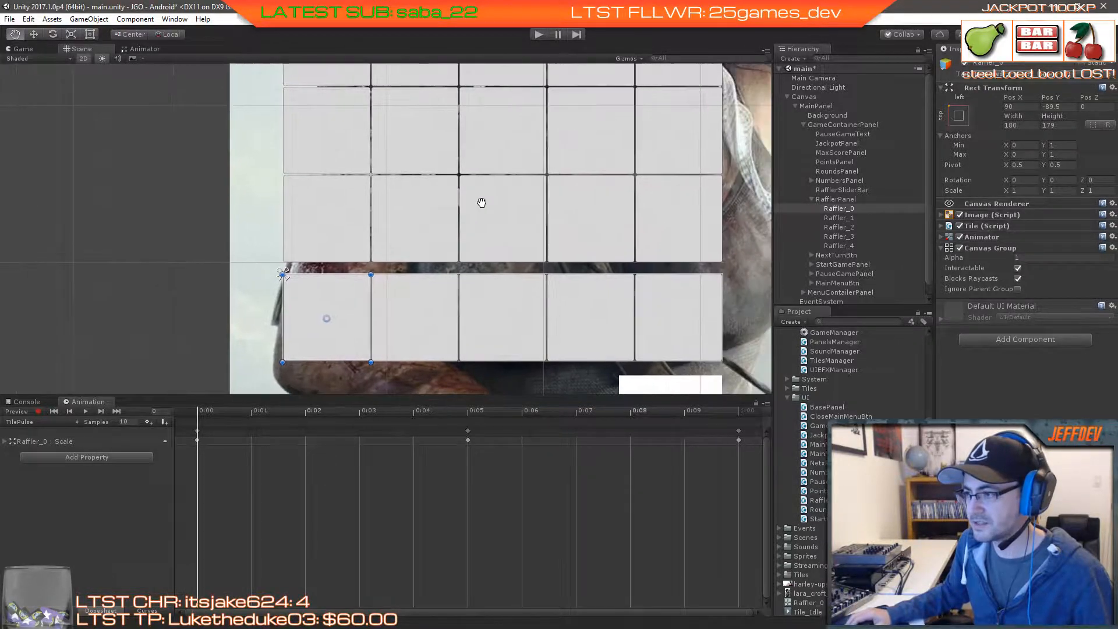
pyautogui.scroll(-5, 481, 202)
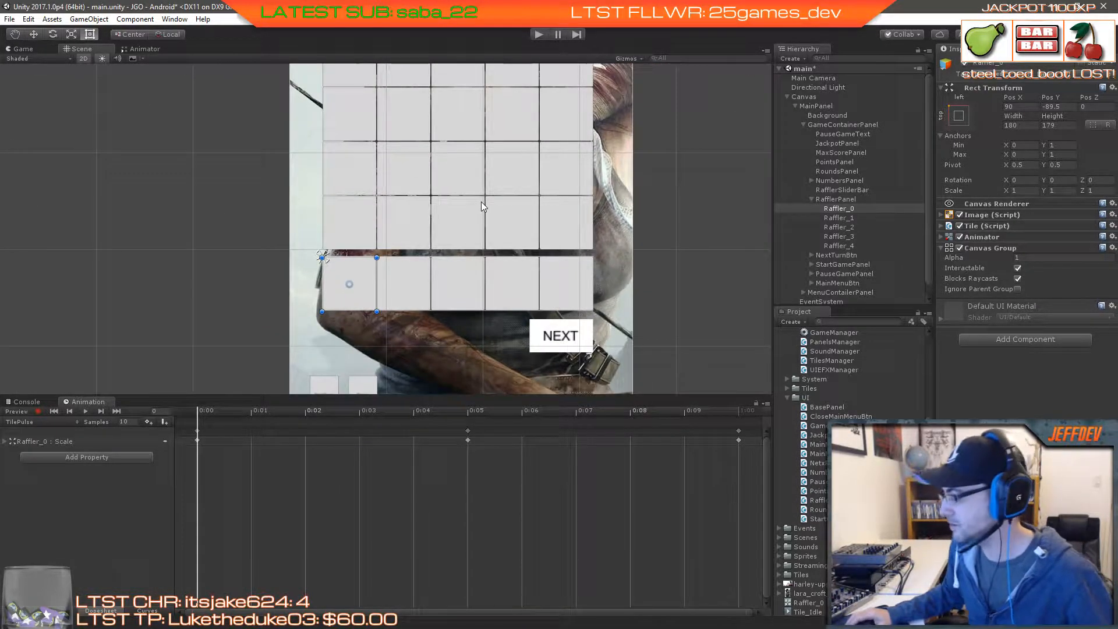
pyautogui.scroll(-9, 481, 201)
pyautogui.moveTo(438, 165); pyautogui.dragTo(420, 185, button='middle')
pyautogui.scroll(-3, 442, 179)
pyautogui.scroll(-2, 442, 180)
pyautogui.scroll(-3, 428, 181)
pyautogui.scroll(-1, 420, 185)
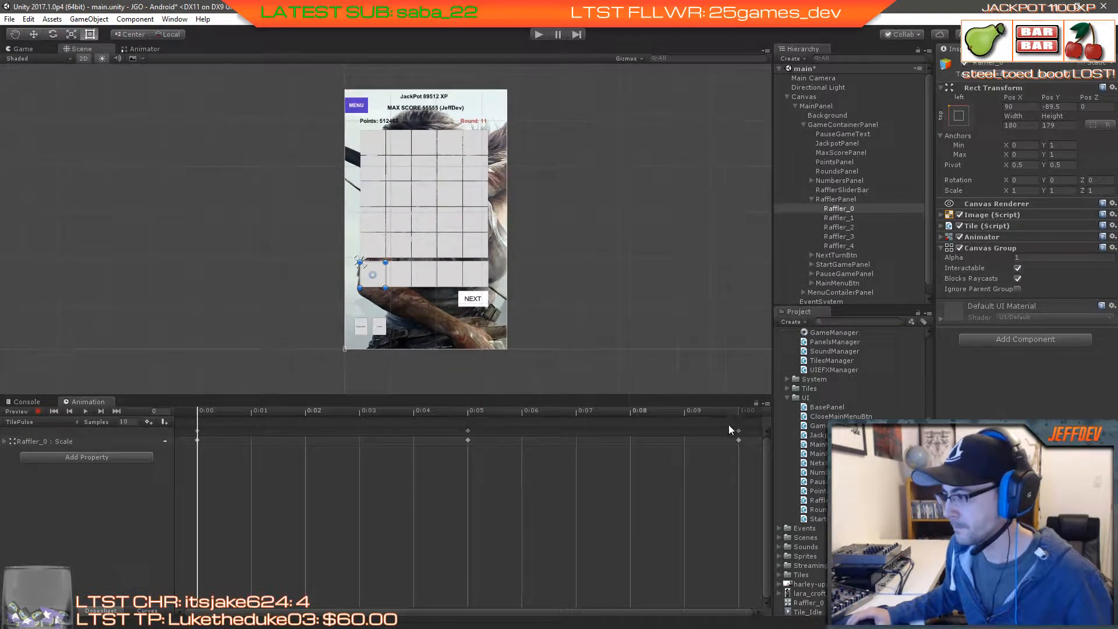
# Step: Select the MainMenuBtn script, switch to Visual Studio, maximize its window and set the code editor zoom to 140%
pyautogui.rightClick(824, 445)
pyautogui.click(845, 259)
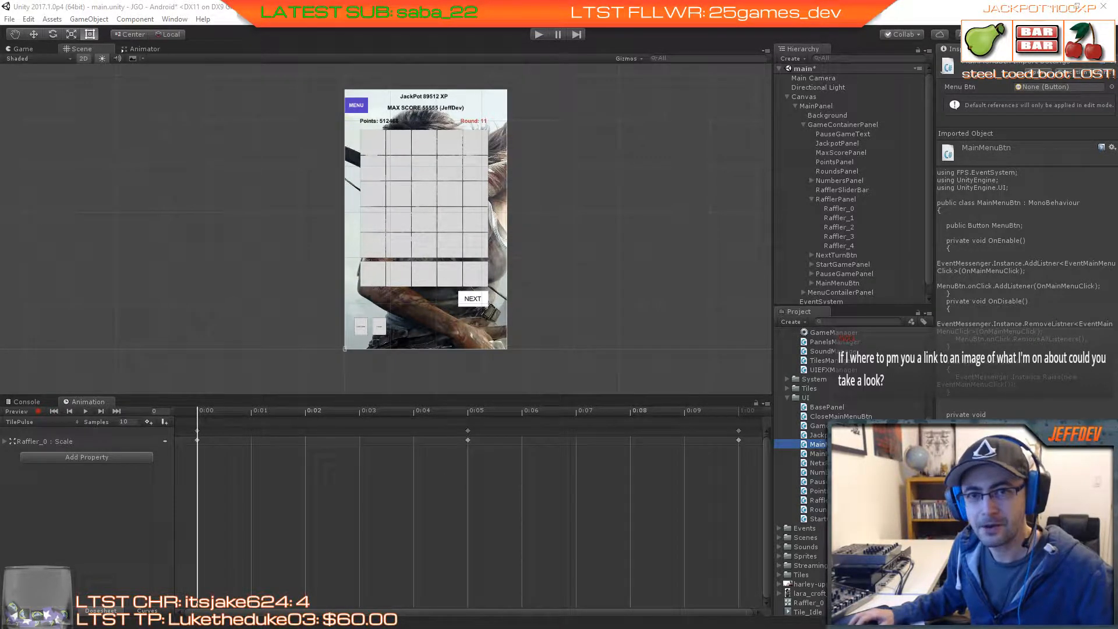
pyautogui.moveTo(0, 146); pyautogui.dragTo(570, 79)
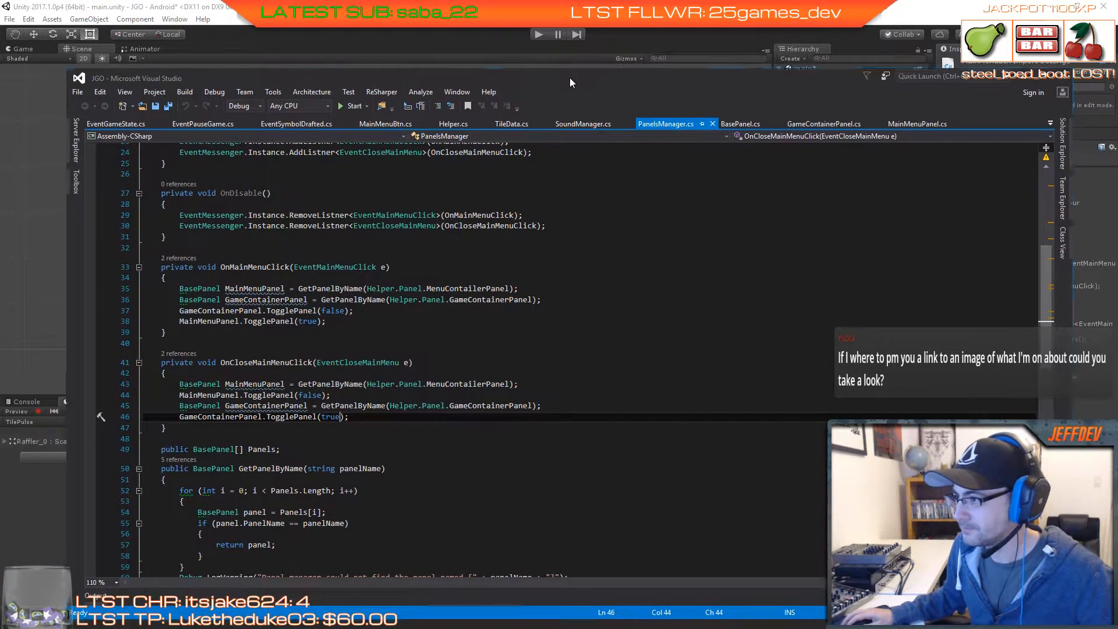
pyautogui.doubleClick(1037, 84)
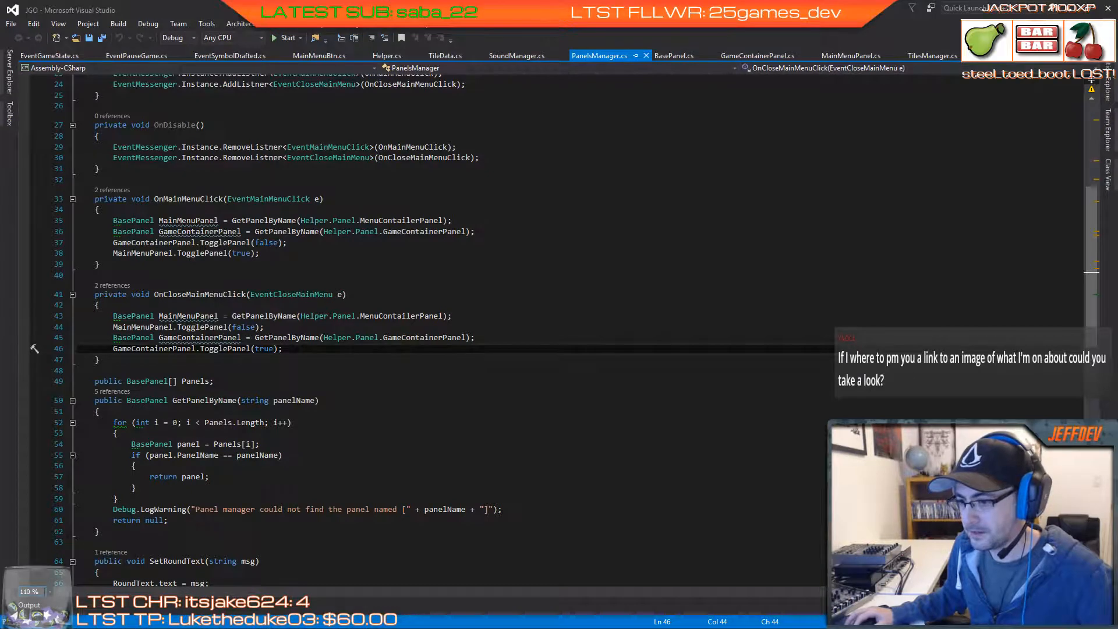
pyautogui.click(29, 591)
pyautogui.write('140')
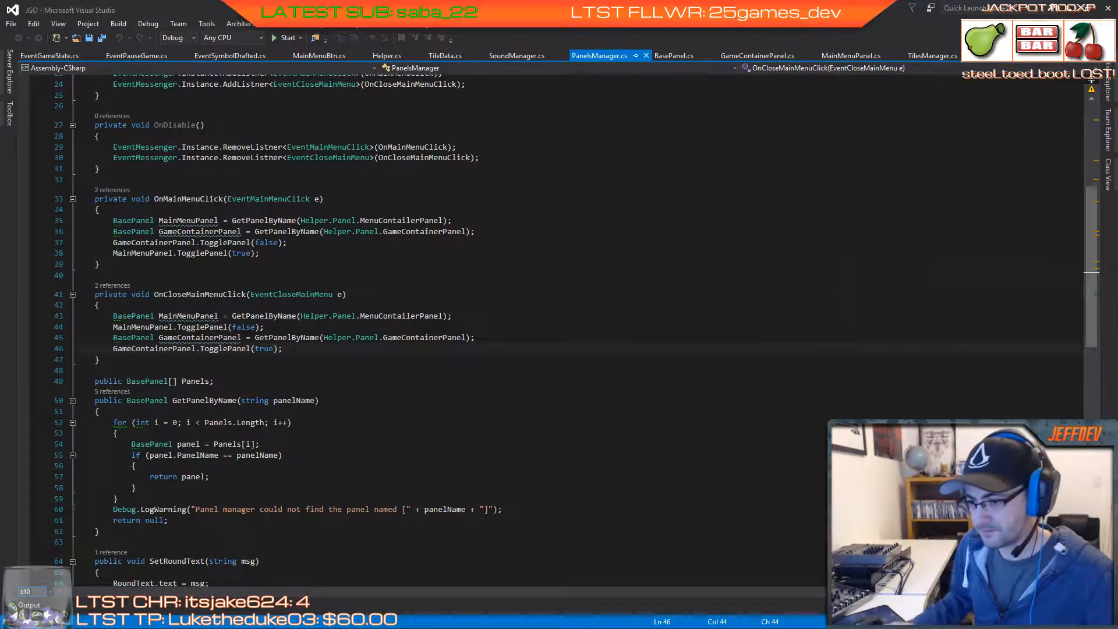
pyautogui.press('Return')
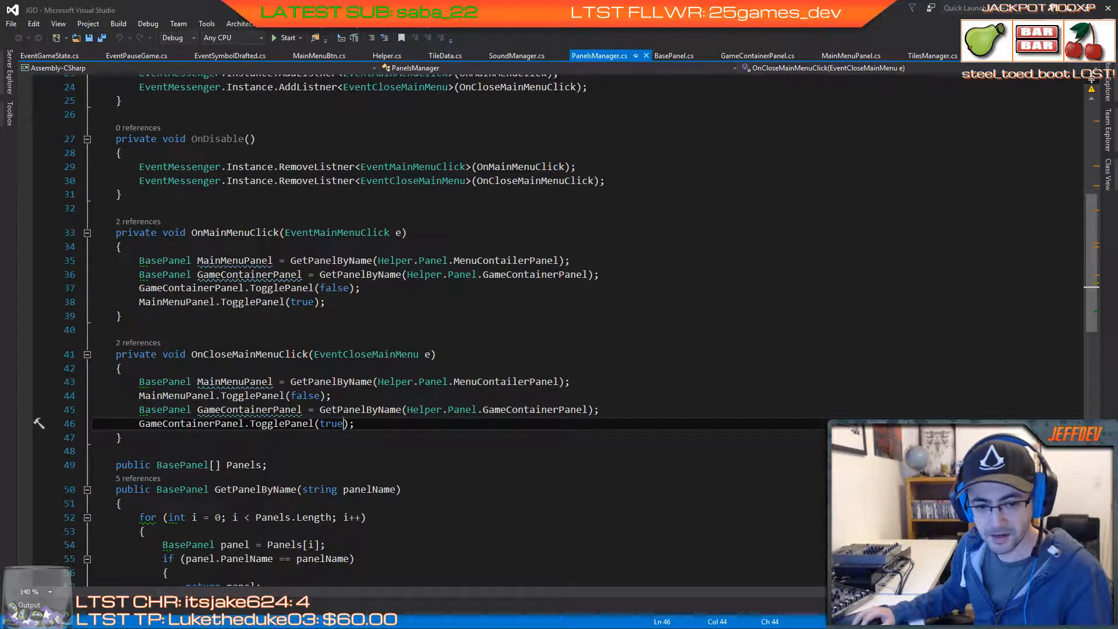
# Step: Return to Unity, enlarge the scene view by shrinking the Animation area, and run the game in Play mode
pyautogui.hotkey('alt', 'Tab')
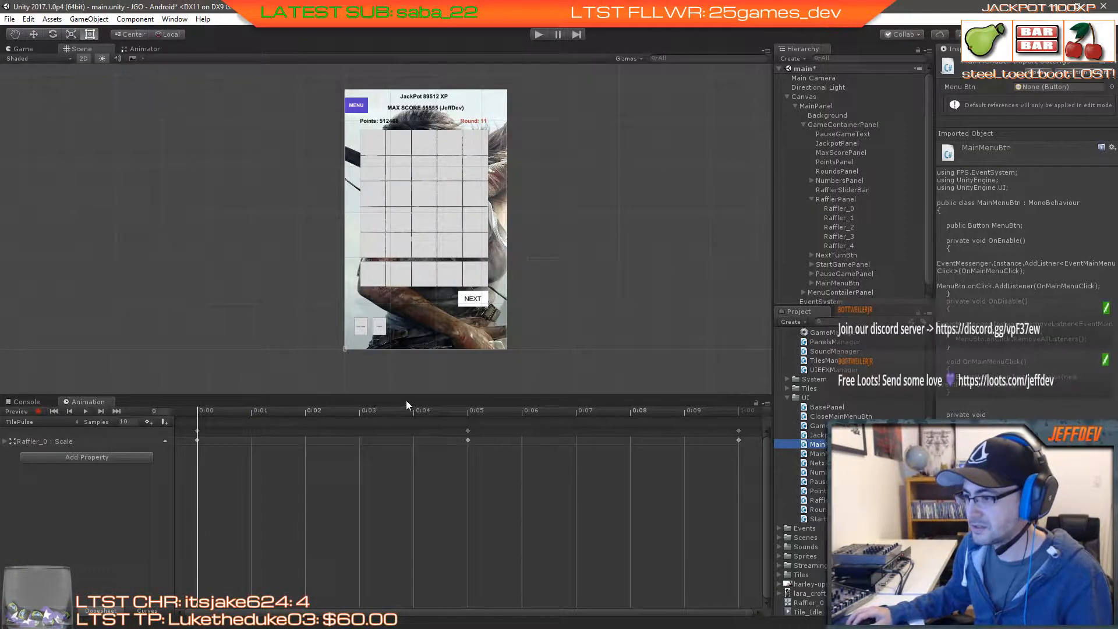
pyautogui.moveTo(407, 396); pyautogui.dragTo(410, 468)
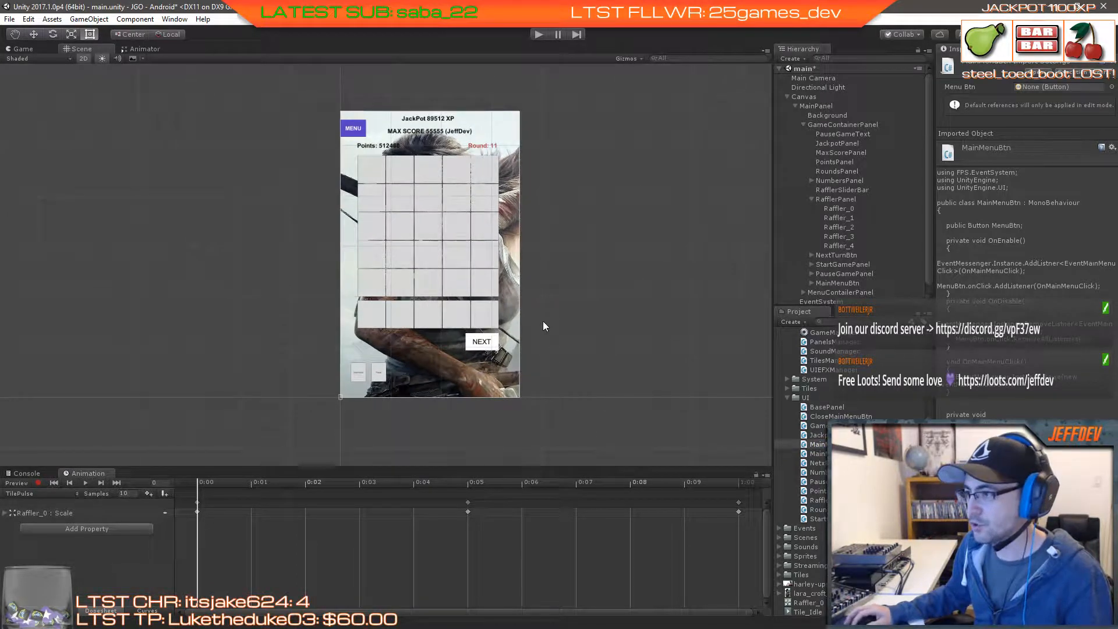
pyautogui.click(539, 36)
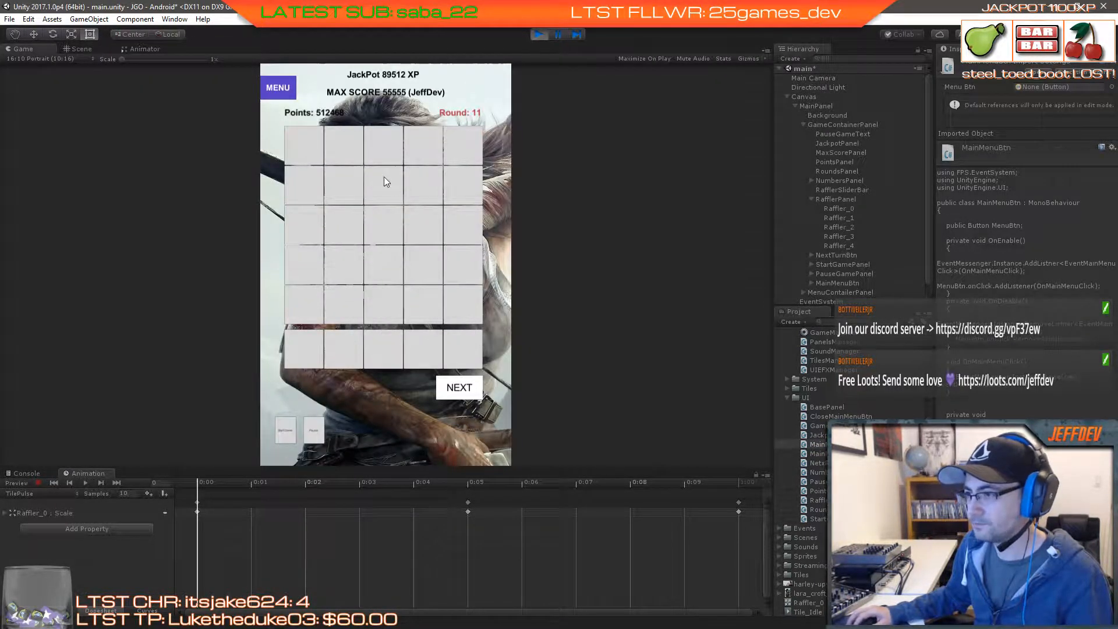
# Step: Test the in-game main menu by repeatedly opening it and closing it with Close Menu
pyautogui.click(288, 96)
pyautogui.click(332, 230)
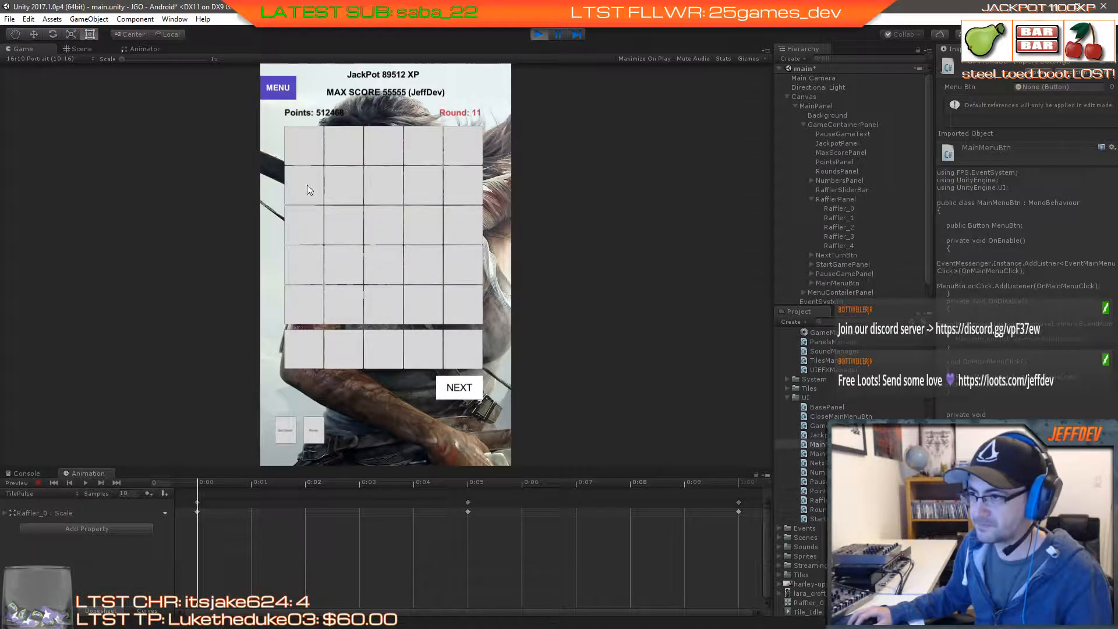
pyautogui.click(275, 87)
pyautogui.click(315, 226)
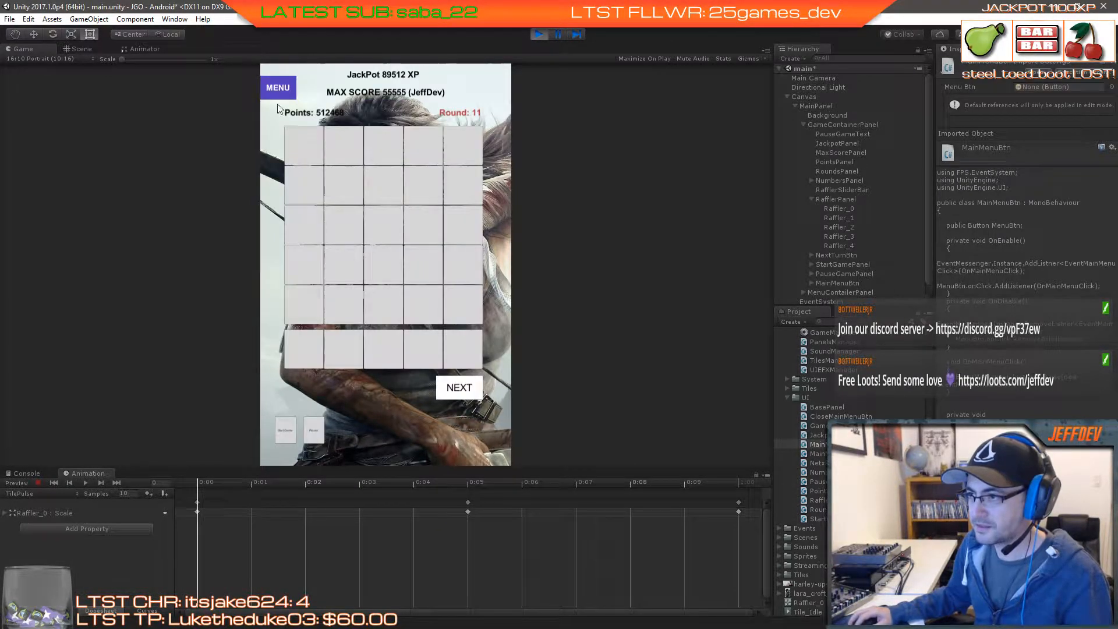
pyautogui.click(280, 109)
pyautogui.click(293, 217)
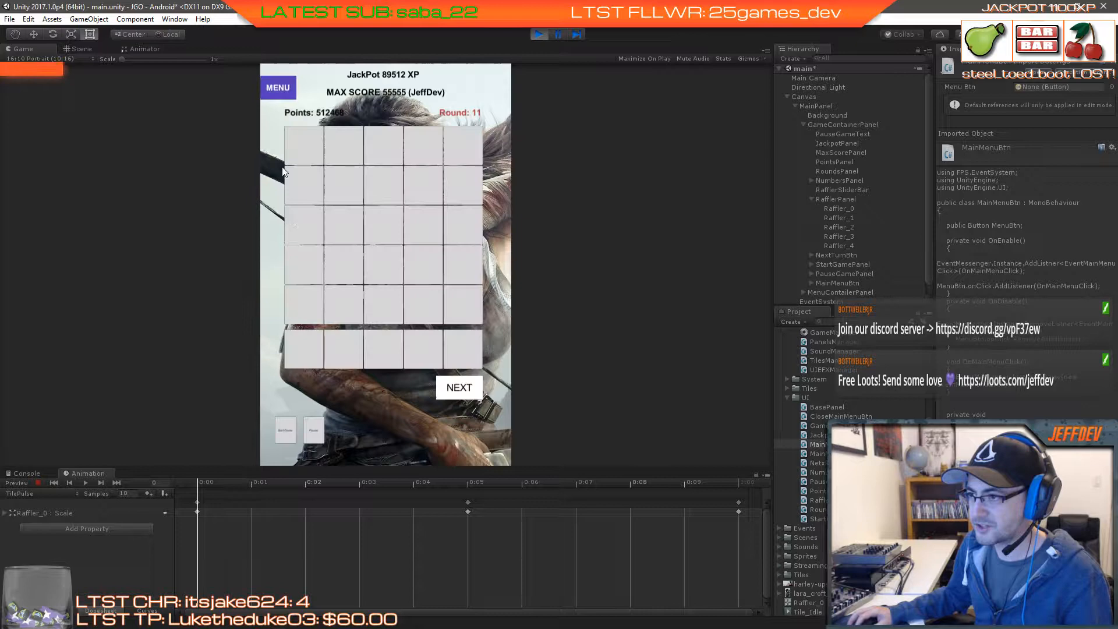
pyautogui.click(273, 96)
pyautogui.click(305, 219)
pyautogui.click(270, 84)
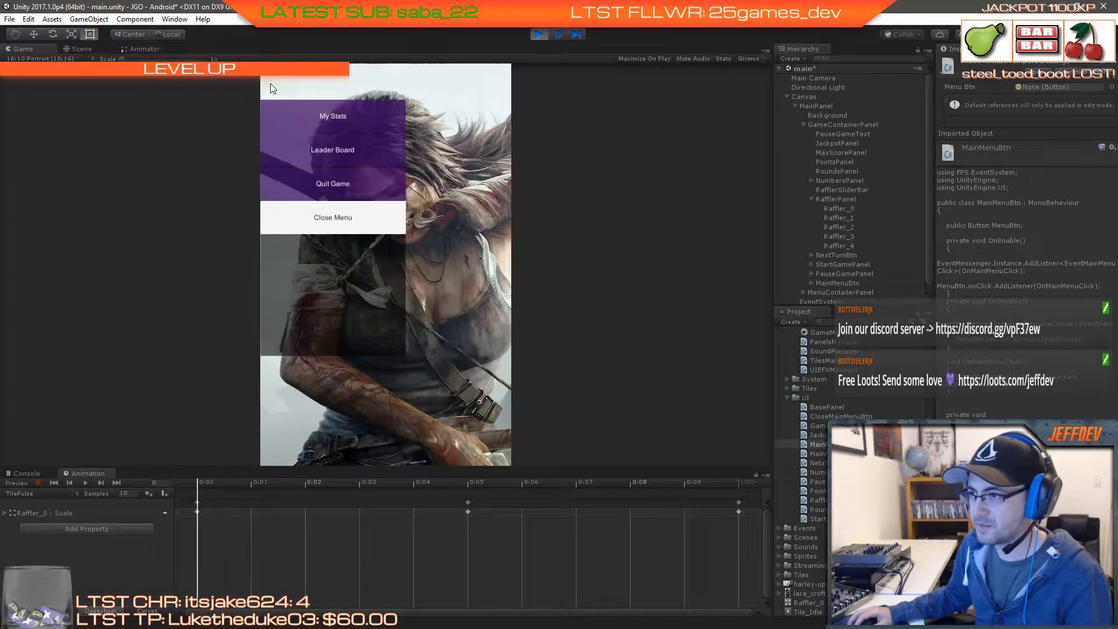
pyautogui.click(311, 229)
pyautogui.click(271, 86)
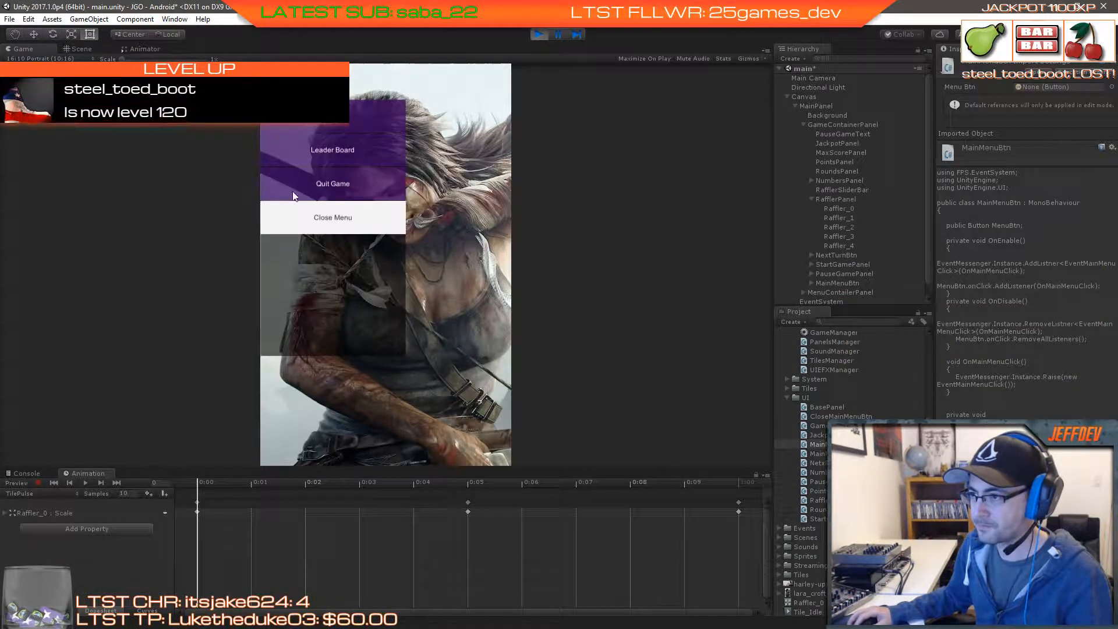
pyautogui.click(299, 215)
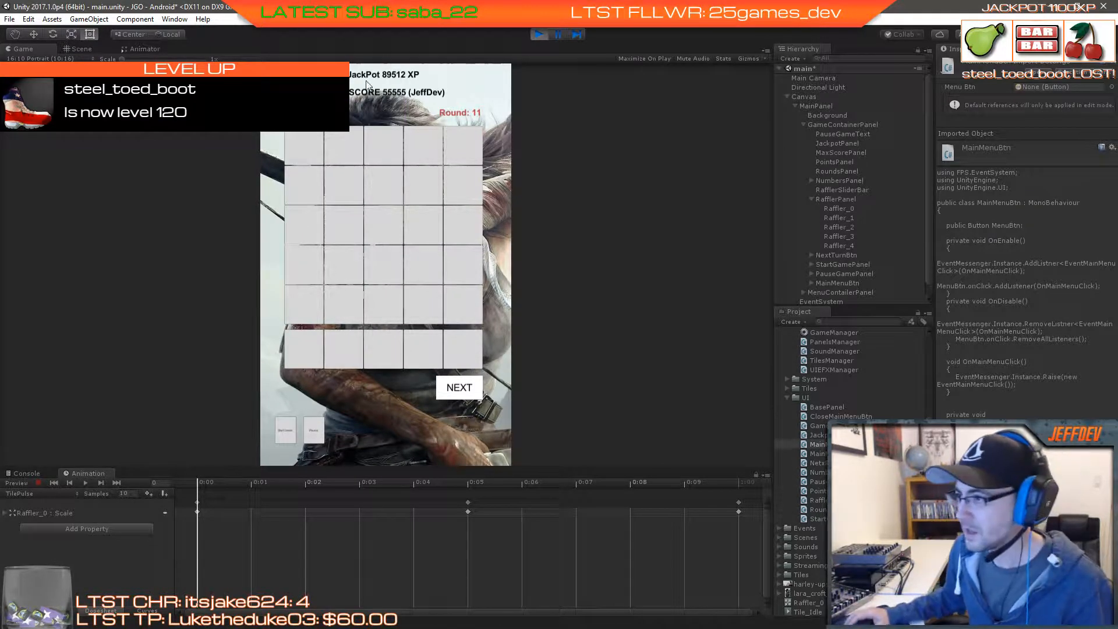
# Step: Start a number-drawing game in the running scene and advance through its turns to test the gameplay
pyautogui.click(294, 426)
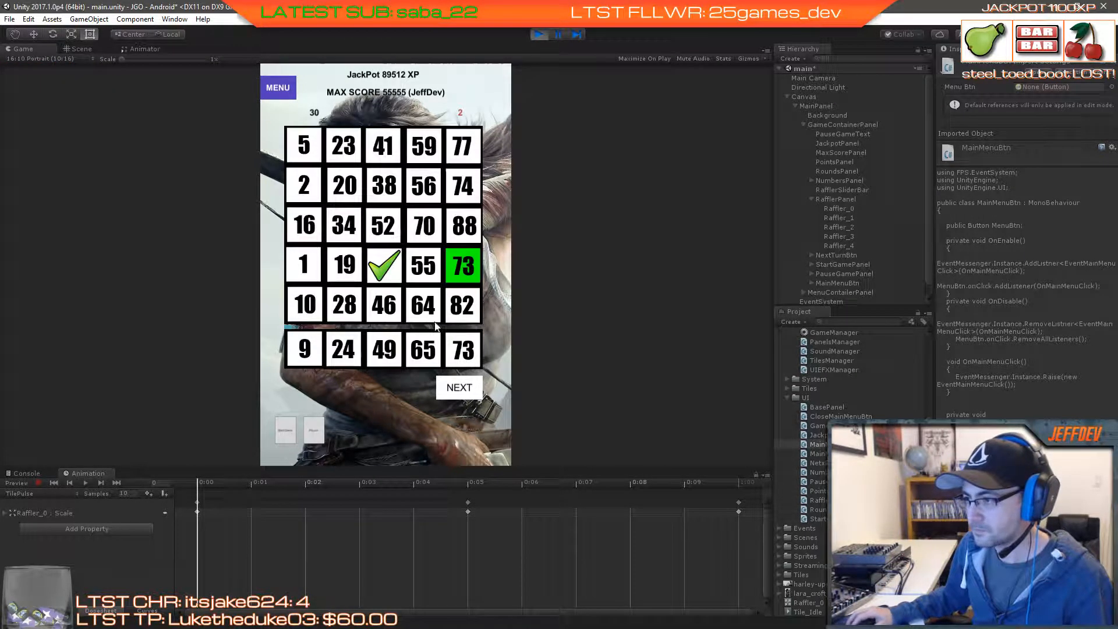
pyautogui.click(460, 387)
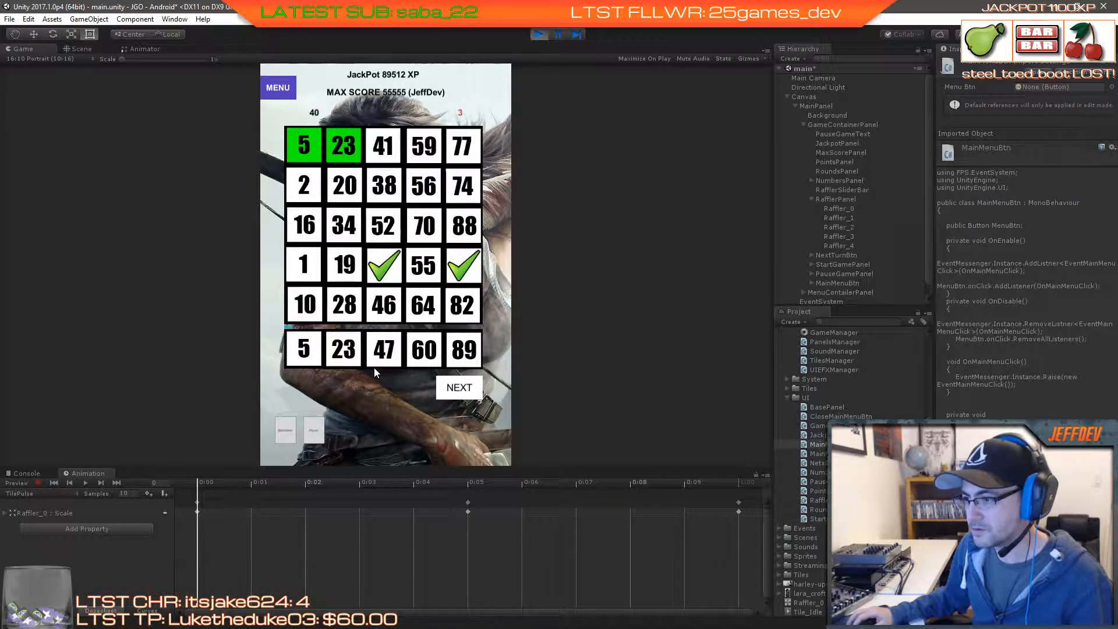
pyautogui.click(458, 386)
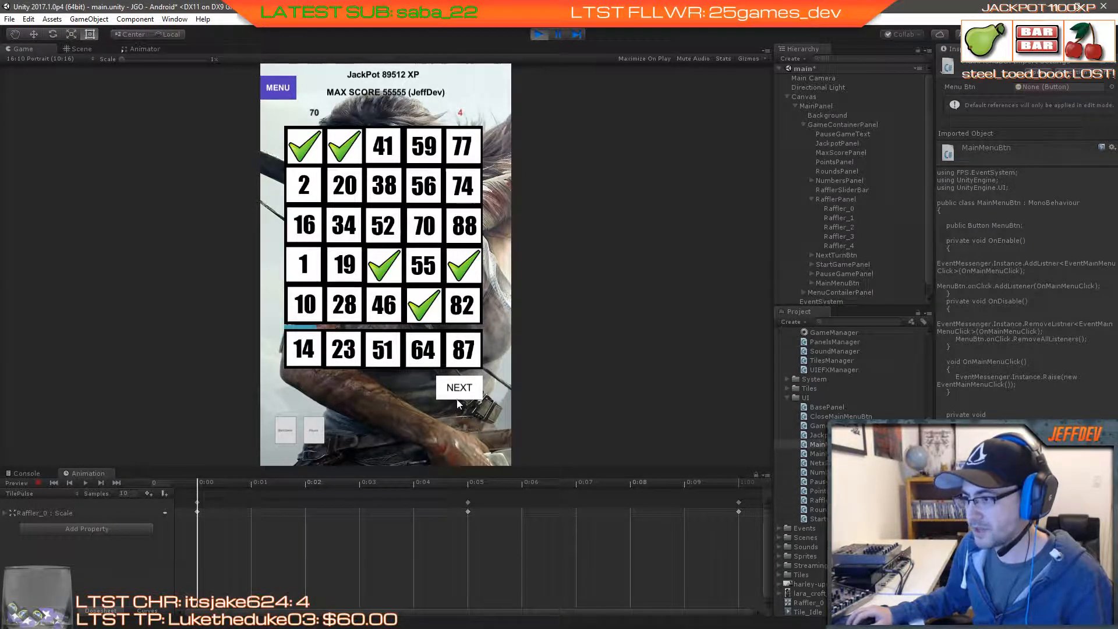
# Step: Play five turns of the running number game, marking the drawn tiles 38, 10, 28, 55, 1 and 34 on the board
pyautogui.click(460, 391)
pyautogui.click(471, 397)
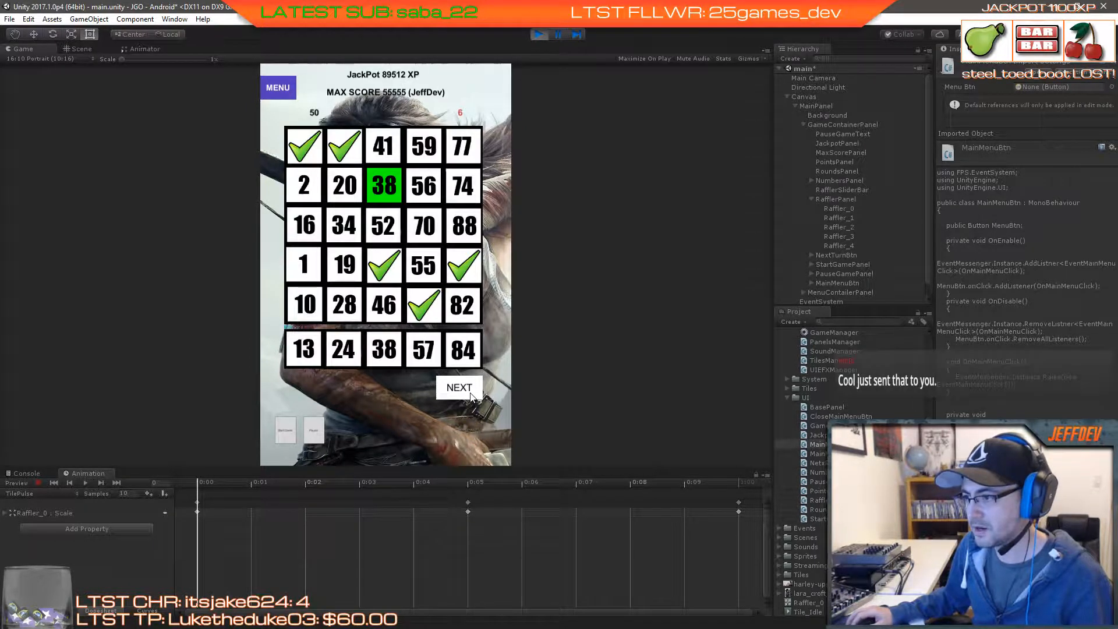
pyautogui.click(388, 194)
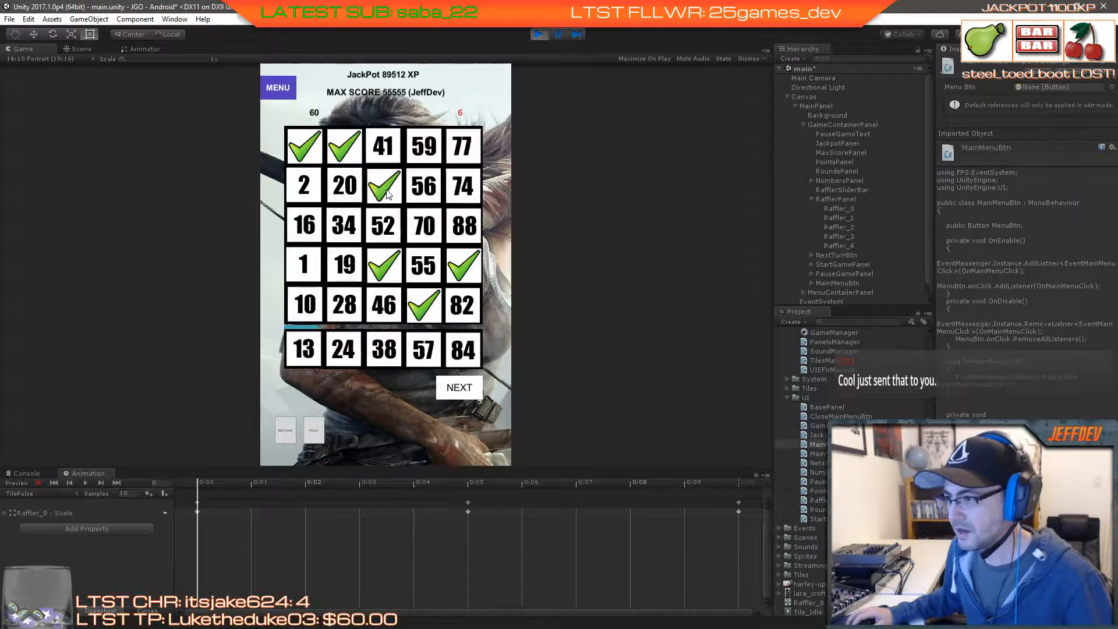
pyautogui.click(455, 395)
pyautogui.click(313, 310)
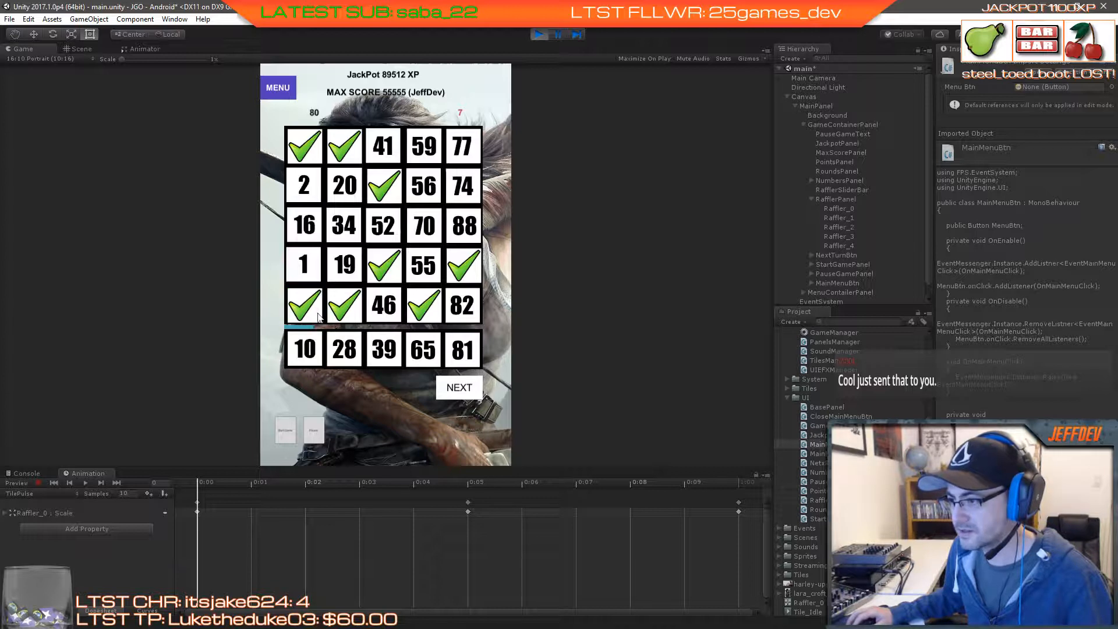
pyautogui.click(457, 396)
pyautogui.click(428, 264)
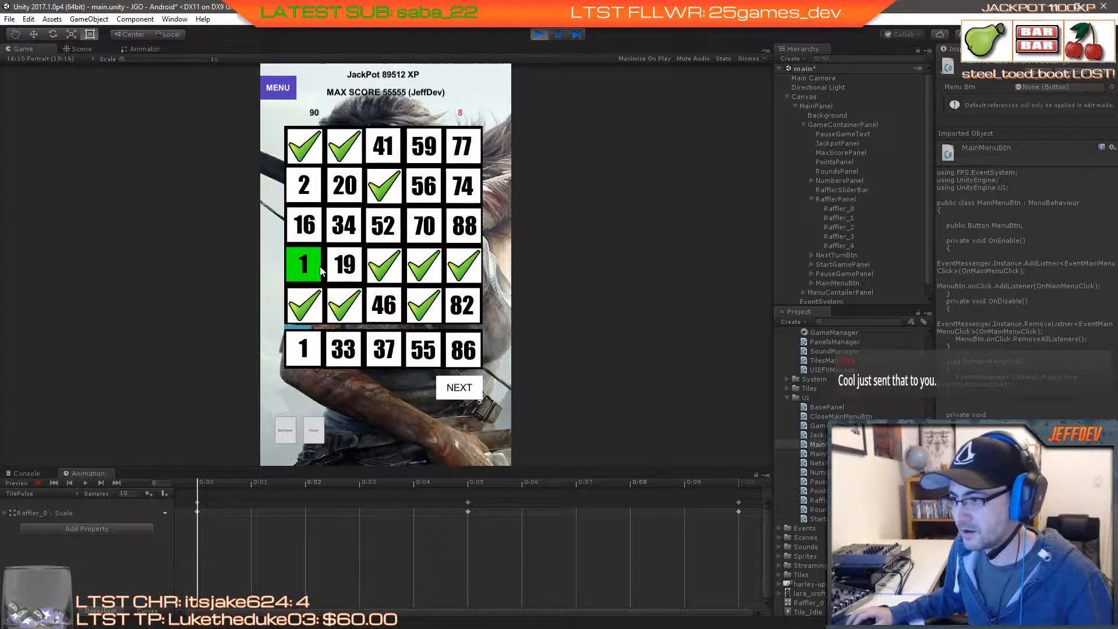
pyautogui.click(303, 265)
pyautogui.click(470, 397)
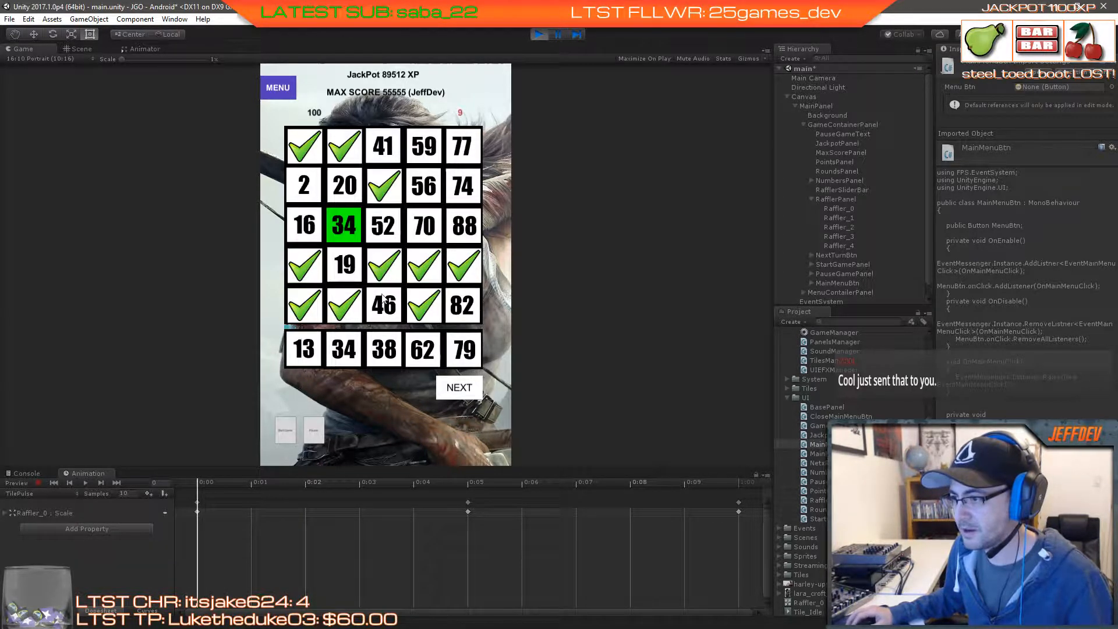
pyautogui.click(343, 232)
# Step: Advance the game through five further turns, marking the matching tiles 59, 52 and 20
pyautogui.click(450, 388)
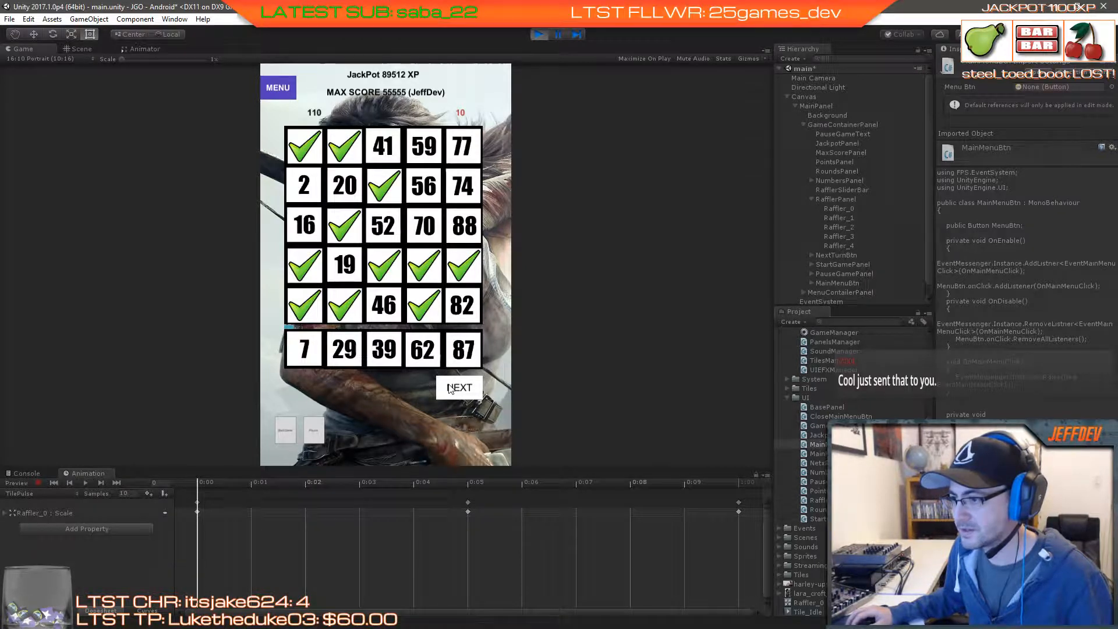
pyautogui.click(450, 389)
pyautogui.click(450, 389)
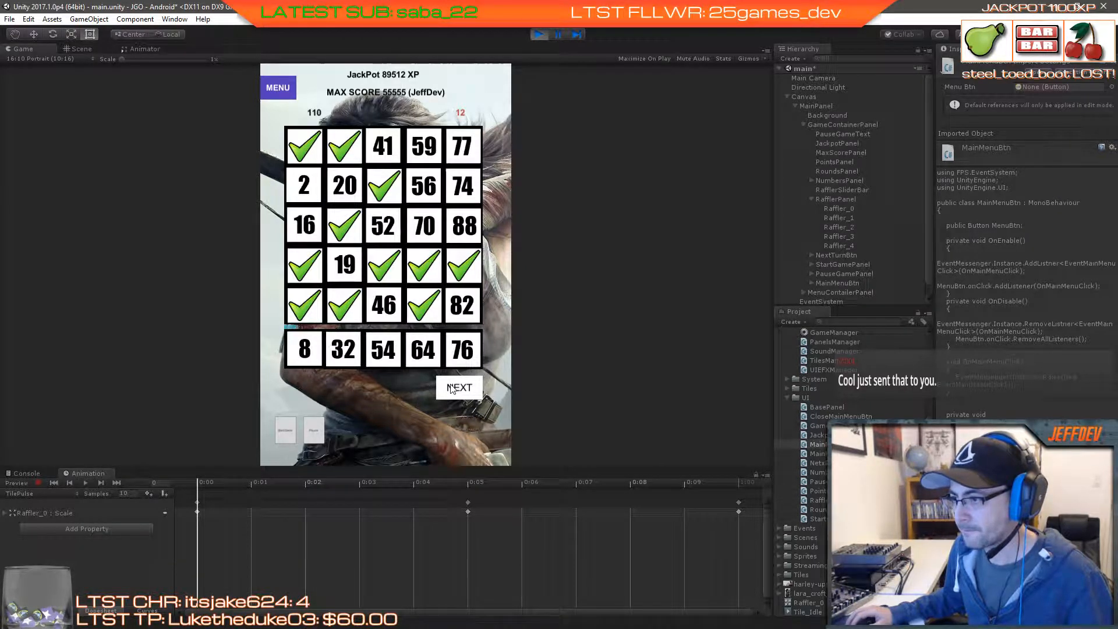
pyautogui.click(450, 389)
pyautogui.click(424, 152)
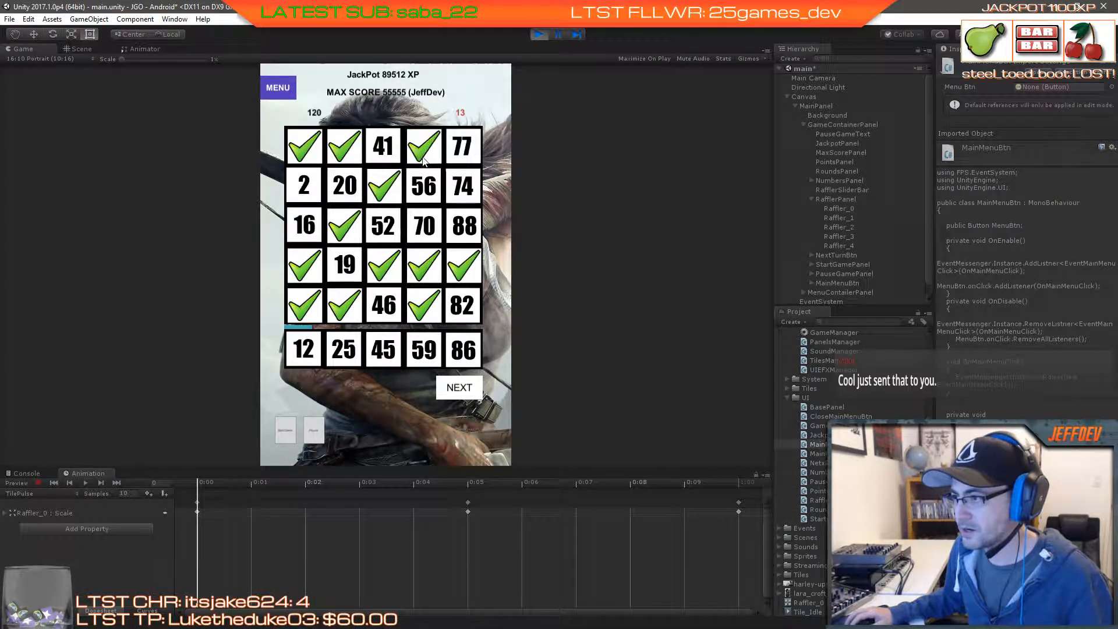
pyautogui.click(452, 385)
pyautogui.click(382, 236)
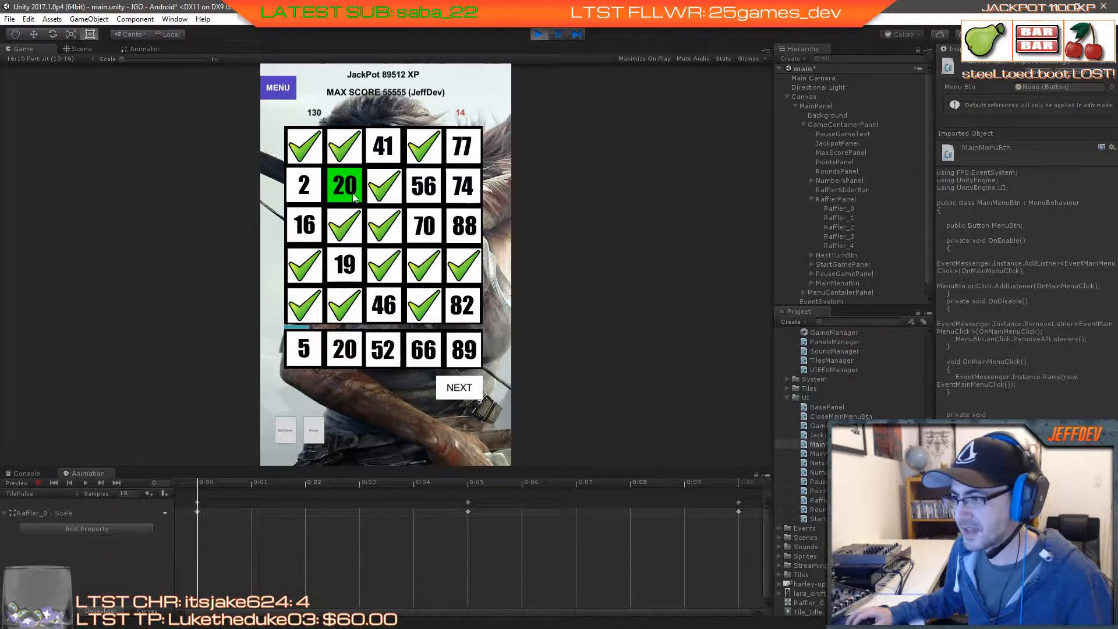
pyautogui.click(354, 198)
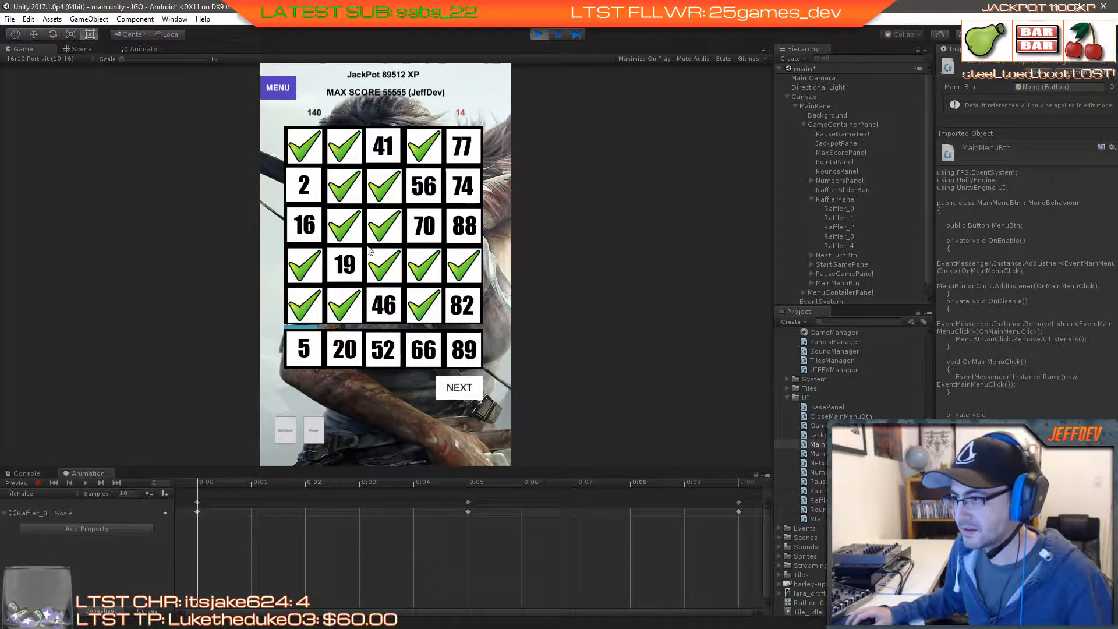
# Step: Play four more turns, marking tiles 74, 2 and 41, and complete the middle column with 46
pyautogui.click(460, 386)
pyautogui.click(460, 389)
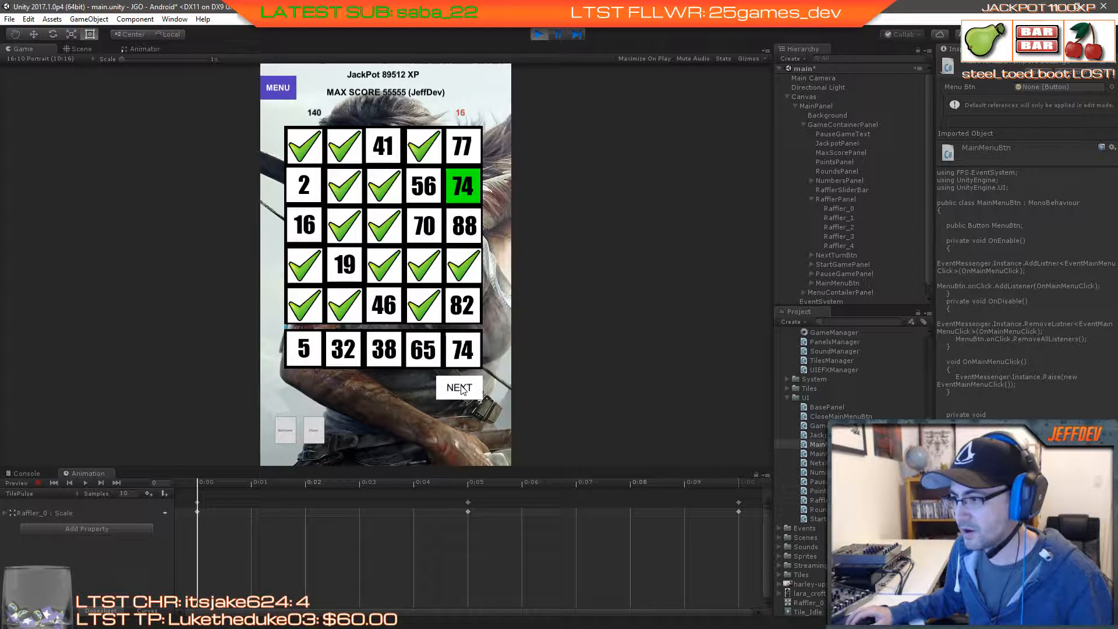
pyautogui.click(468, 191)
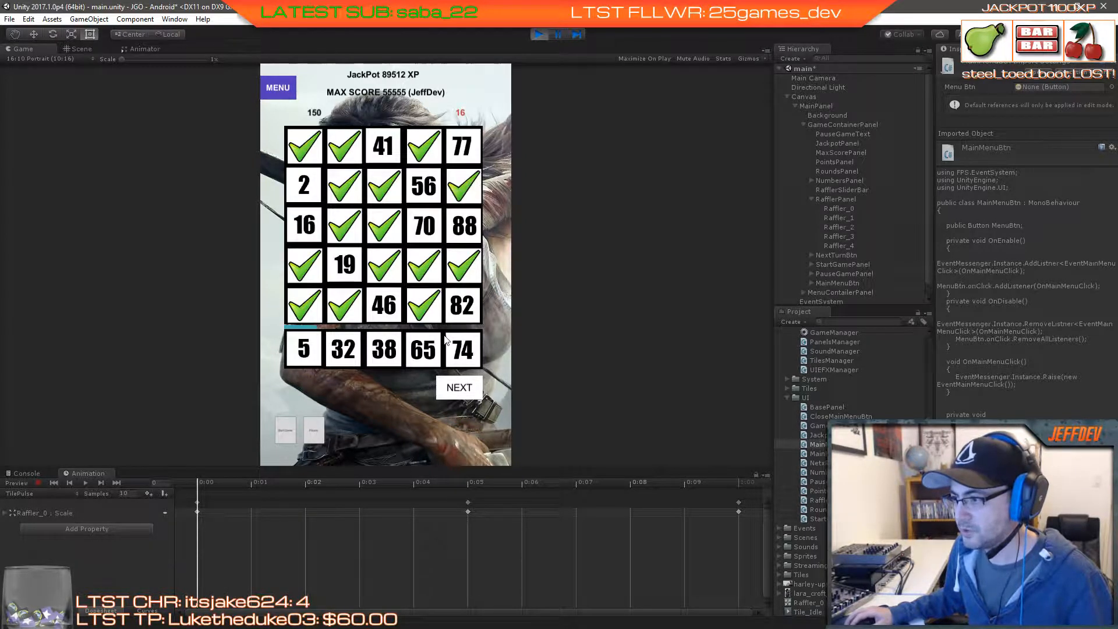
pyautogui.click(453, 390)
pyautogui.click(308, 195)
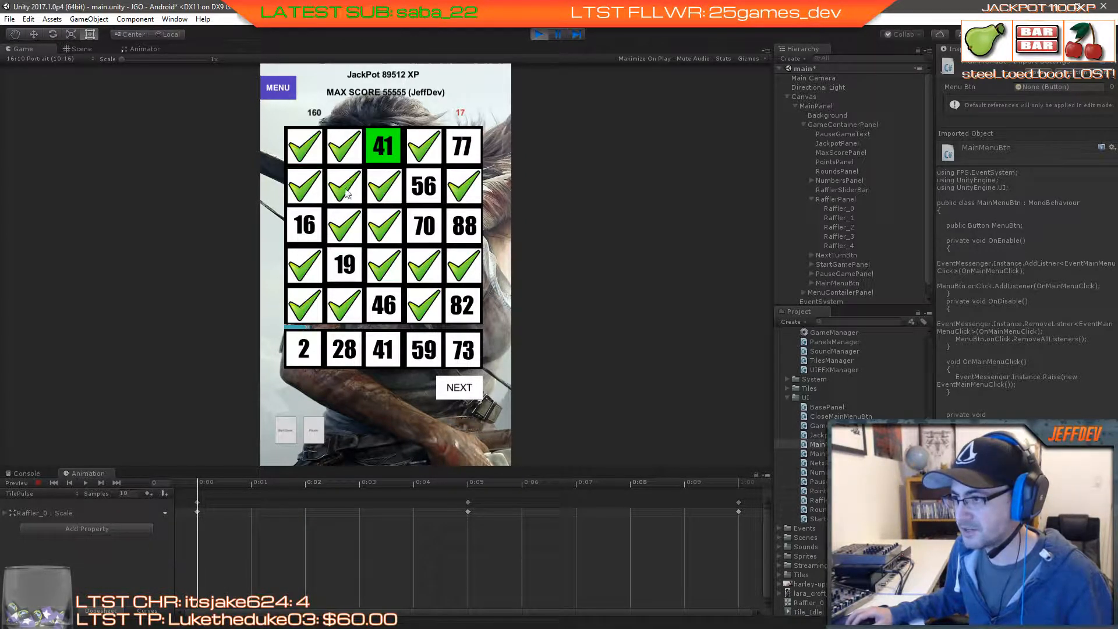
pyautogui.click(390, 165)
pyautogui.click(452, 390)
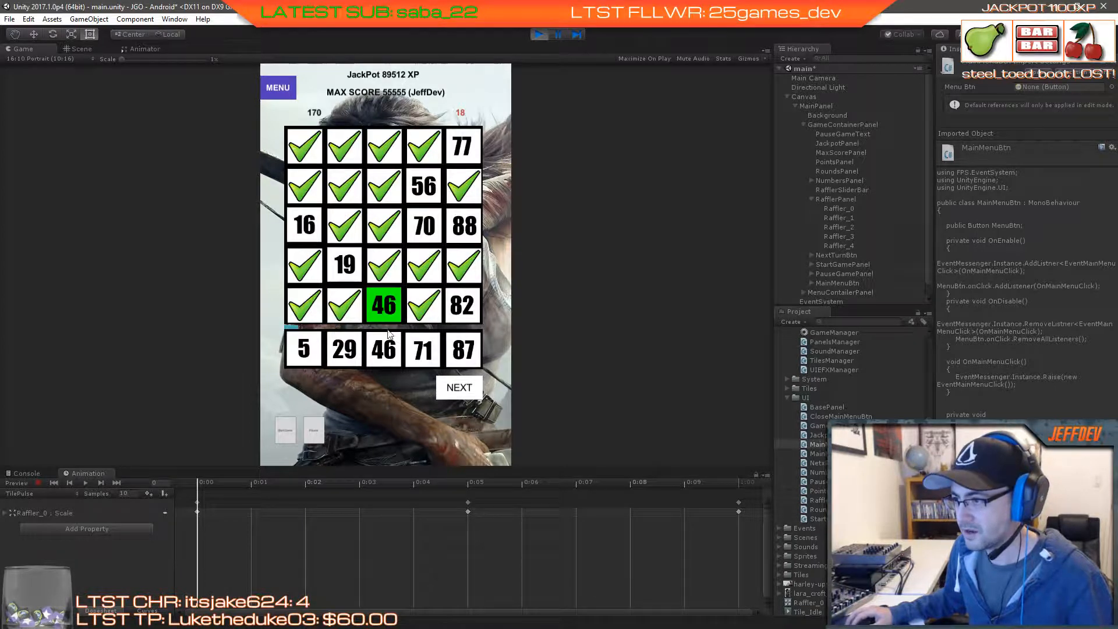
pyautogui.click(381, 312)
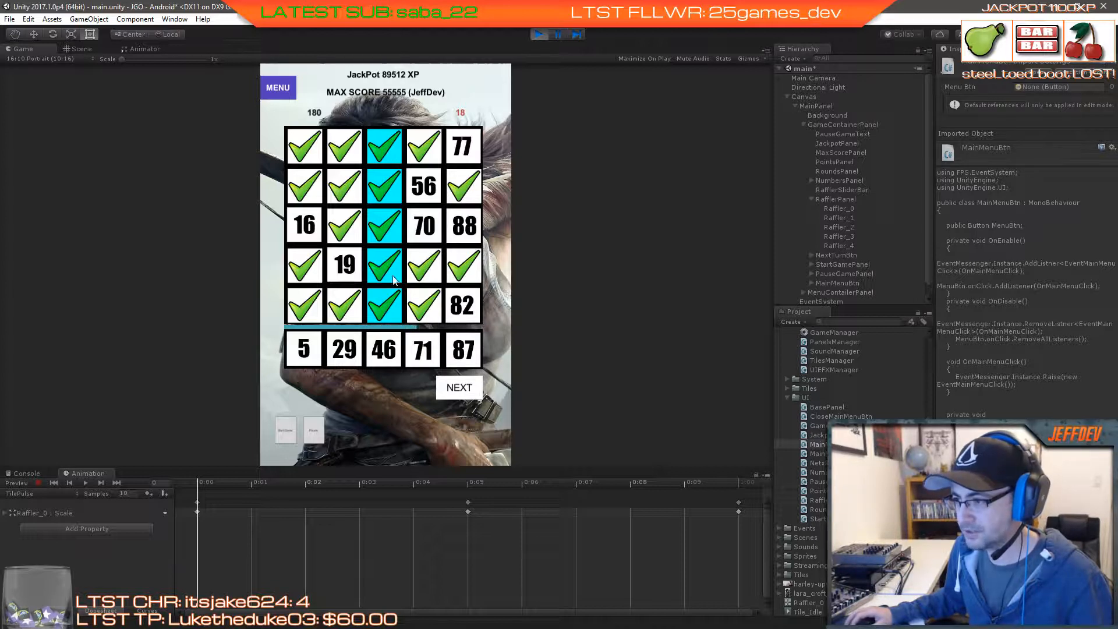
# Step: Advance the game two more turns without marking numbers and stop Play mode
pyautogui.click(453, 391)
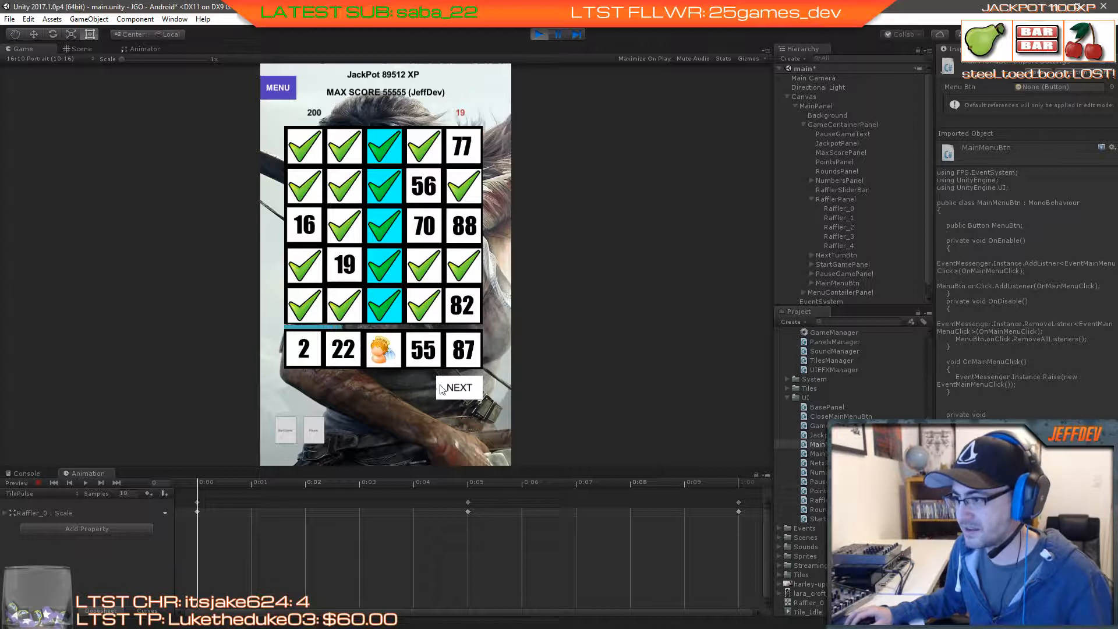
pyautogui.click(460, 391)
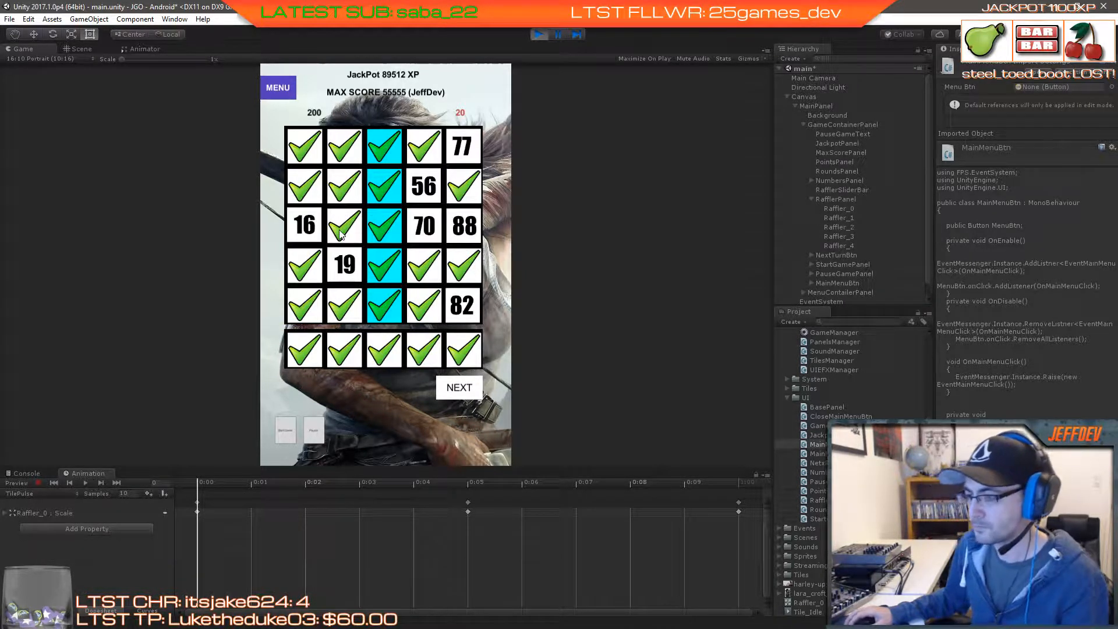
pyautogui.click(540, 37)
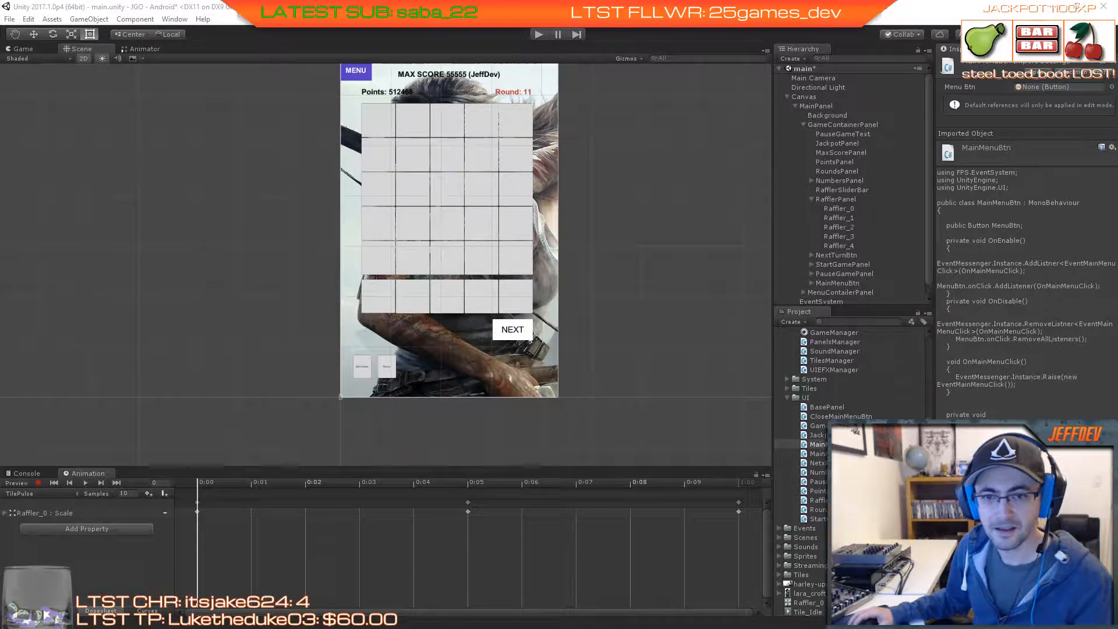
# Step: Bring the browser window with the Imgur card-grid image into view, widen it, and place it clear of Unity's Hierarchy
pyautogui.moveTo(0, 326); pyautogui.dragTo(723, 124)
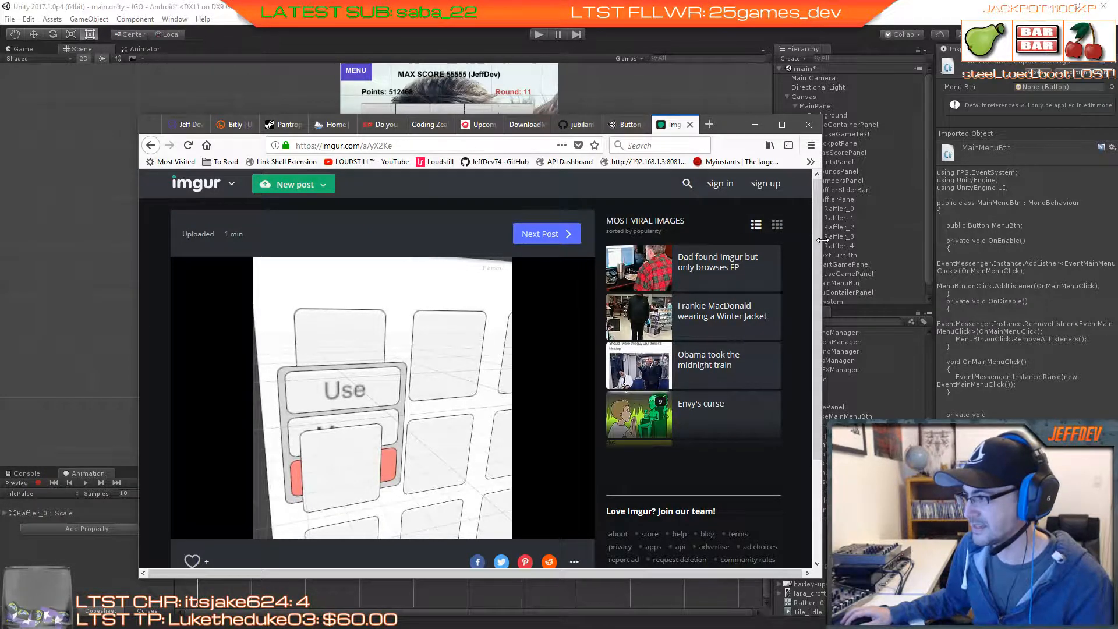
pyautogui.moveTo(823, 245); pyautogui.dragTo(871, 245)
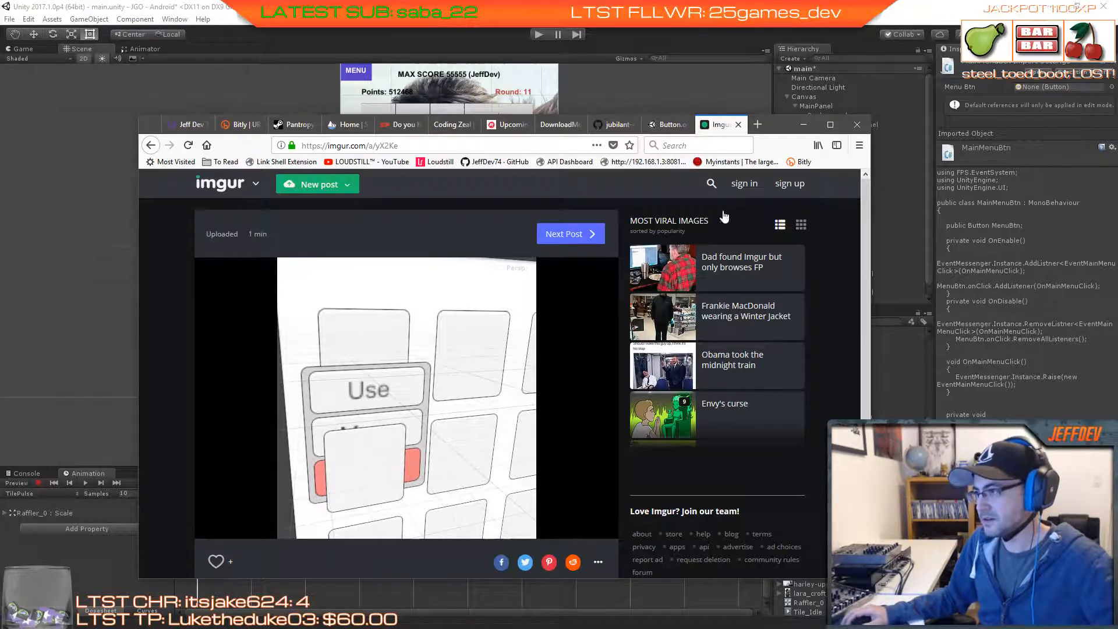
pyautogui.moveTo(787, 122); pyautogui.dragTo(569, 110)
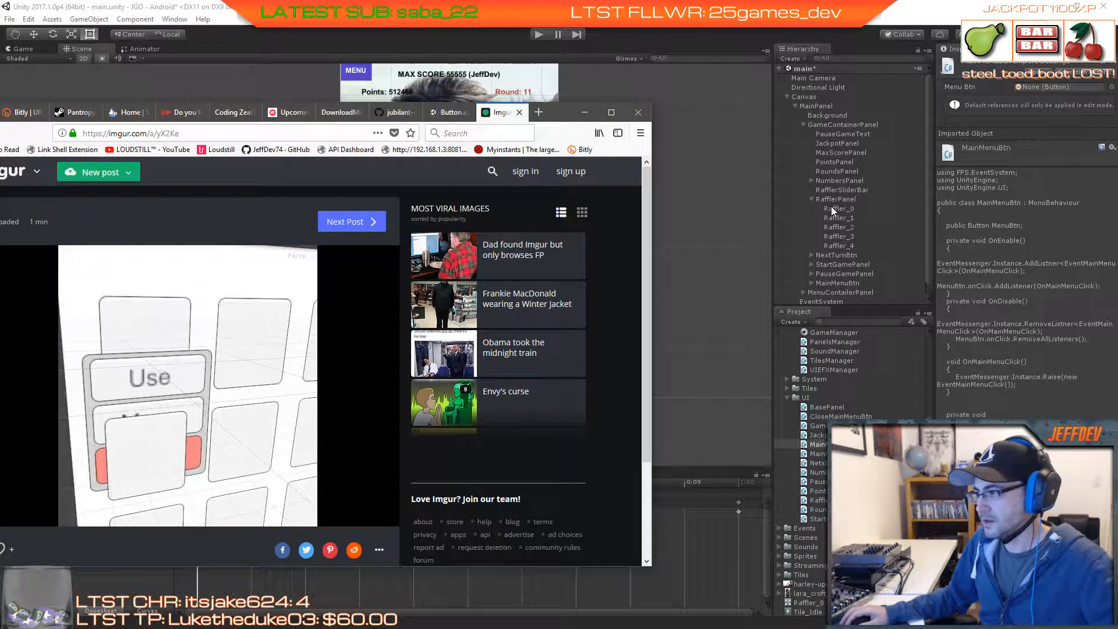
# Step: Return to Unity, select RafflerPanel in the Hierarchy and collapse its children
pyautogui.click(827, 201)
pyautogui.click(811, 200)
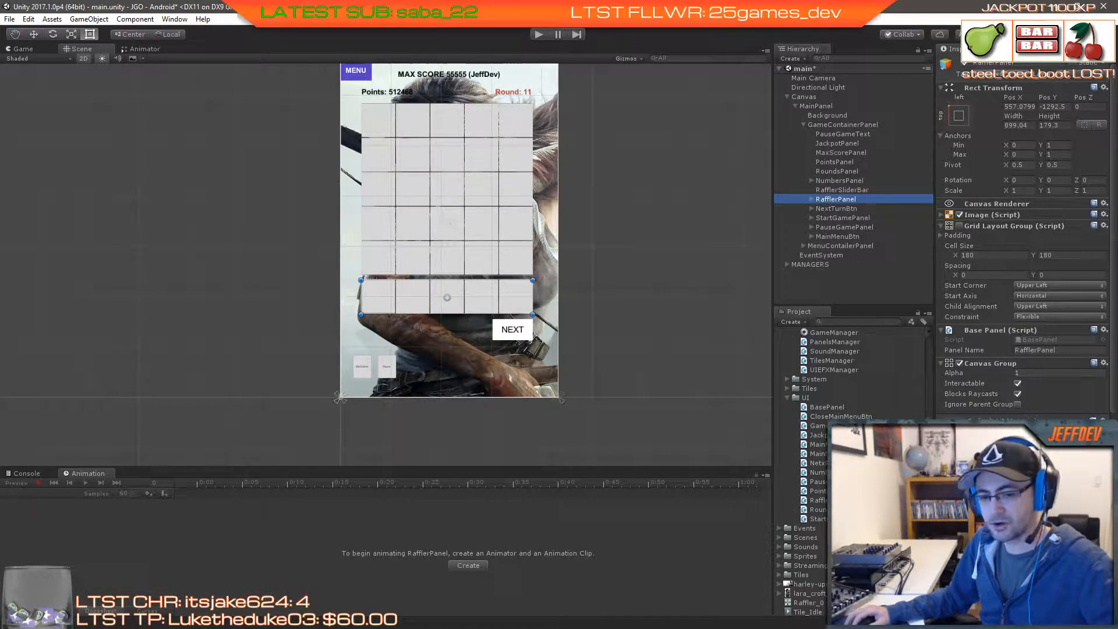
# Step: Switch back to the browser, reposition its window to view the whole Imgur card-grid image, and minimize it
pyautogui.hotkey('alt', 'Tab')
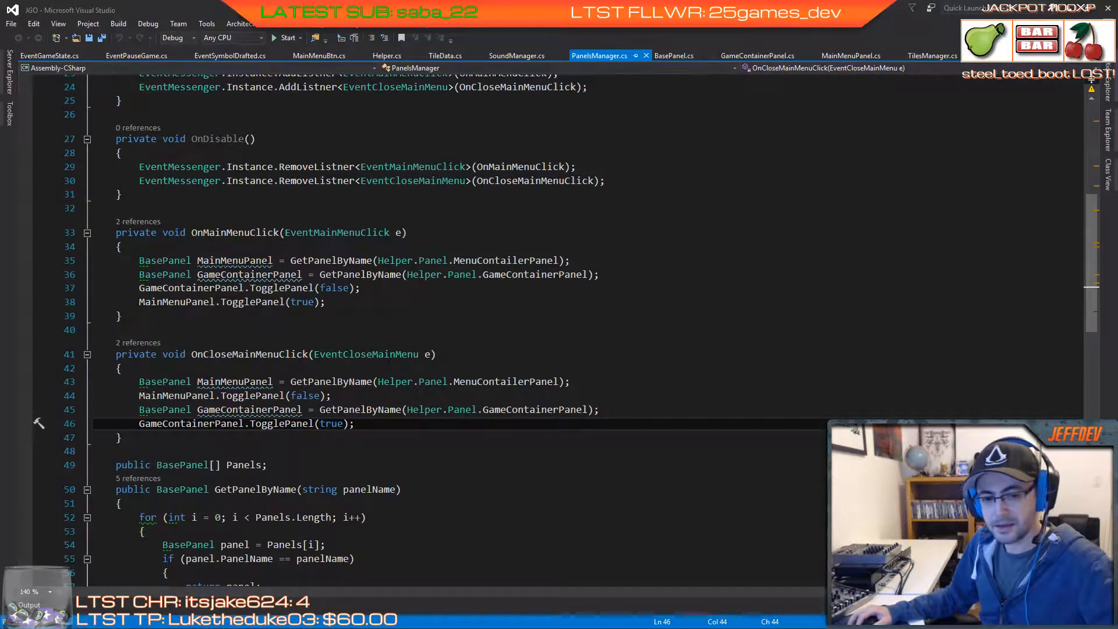
pyautogui.hotkey('alt', 'Tab')
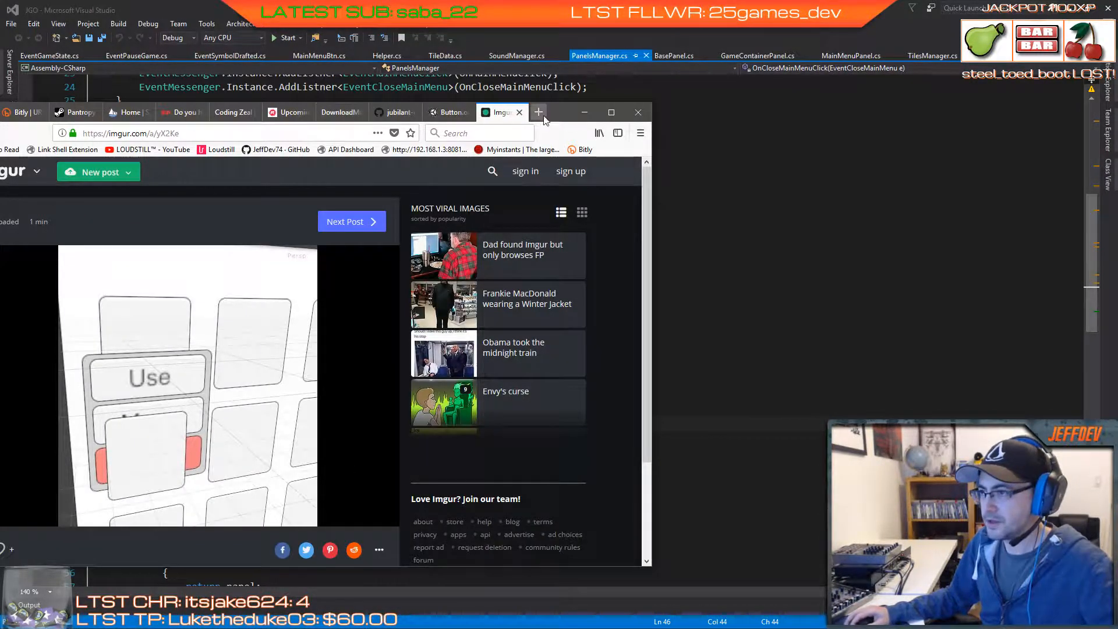
pyautogui.moveTo(545, 120); pyautogui.dragTo(756, 78)
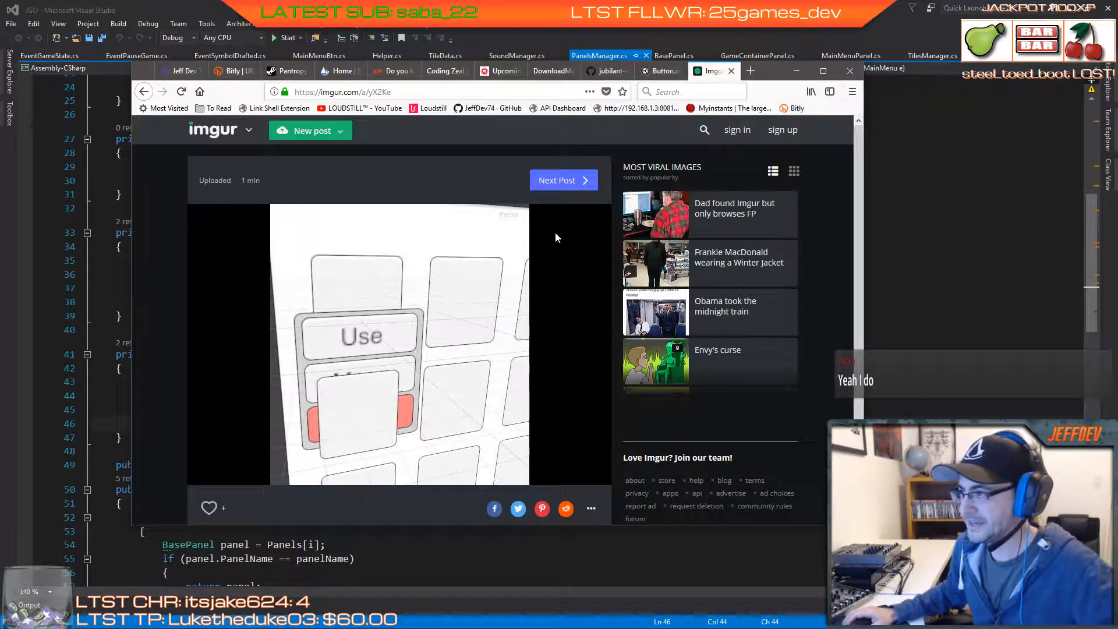
pyautogui.click(796, 71)
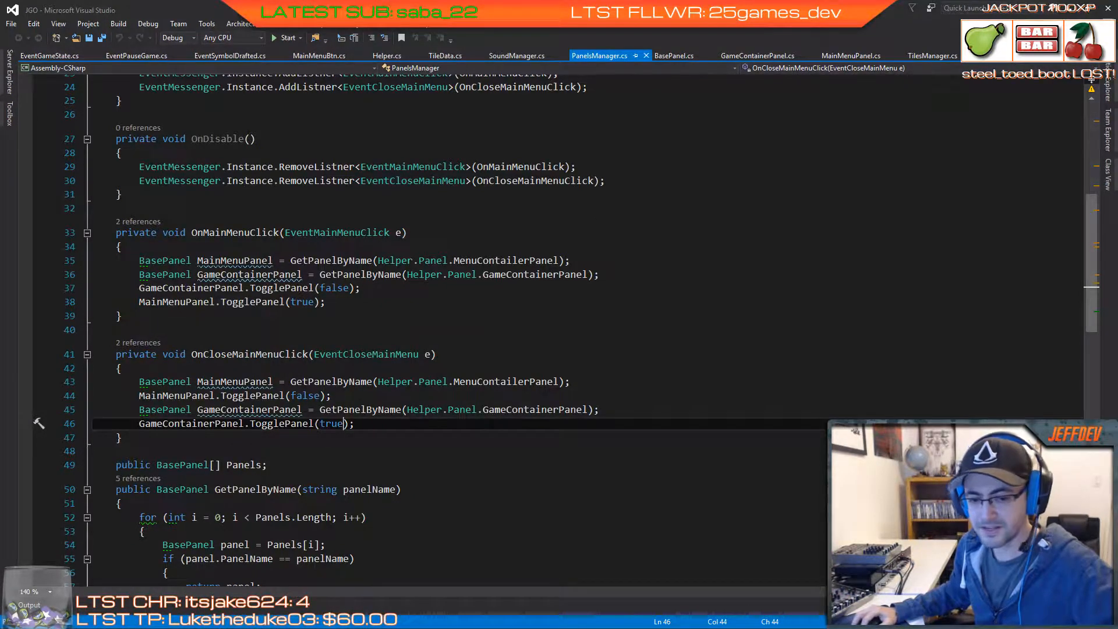
# Step: In Unity, try NumbersPanel as GameContainerPanel's first and last child, and place it directly between RafflerSliderBar and RafflerPanel
pyautogui.hotkey('alt', 'Tab')
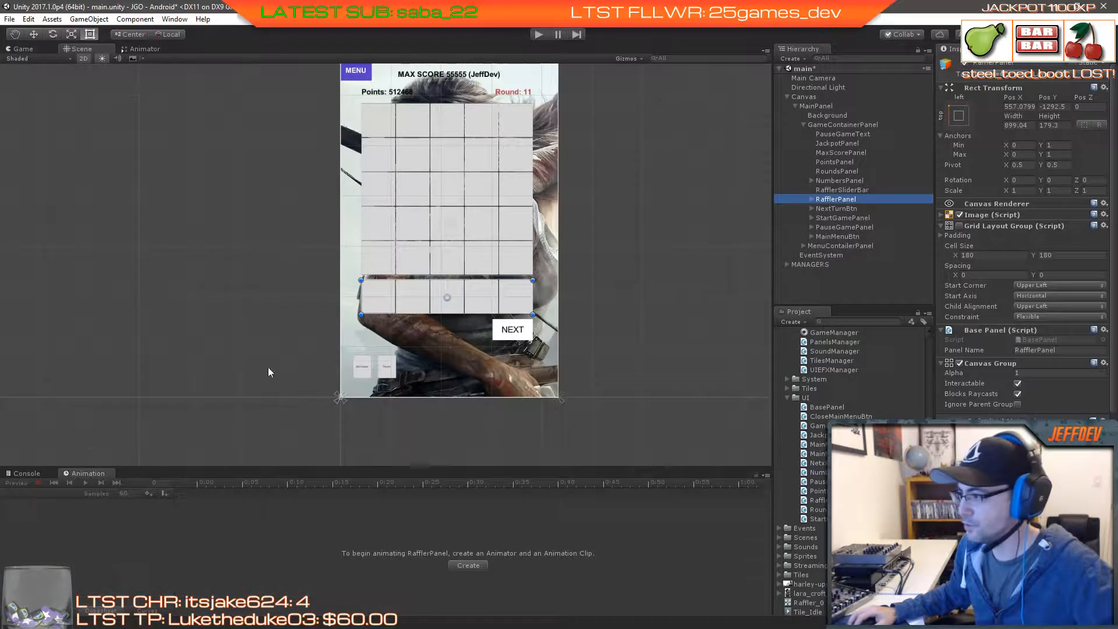
pyautogui.click(837, 181)
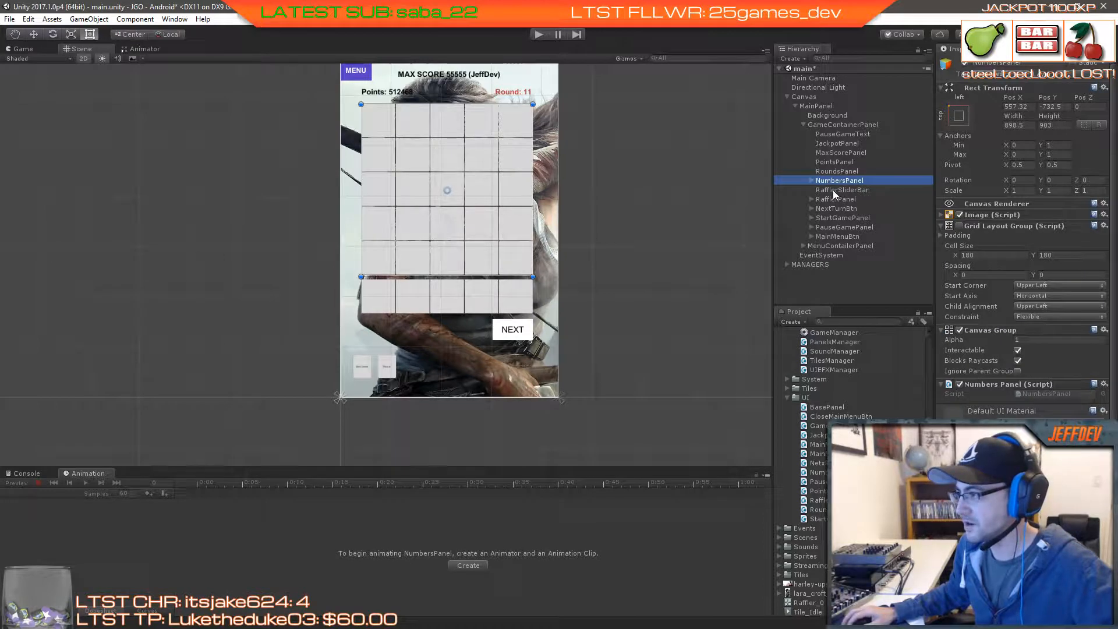
pyautogui.moveTo(833, 181); pyautogui.dragTo(829, 133)
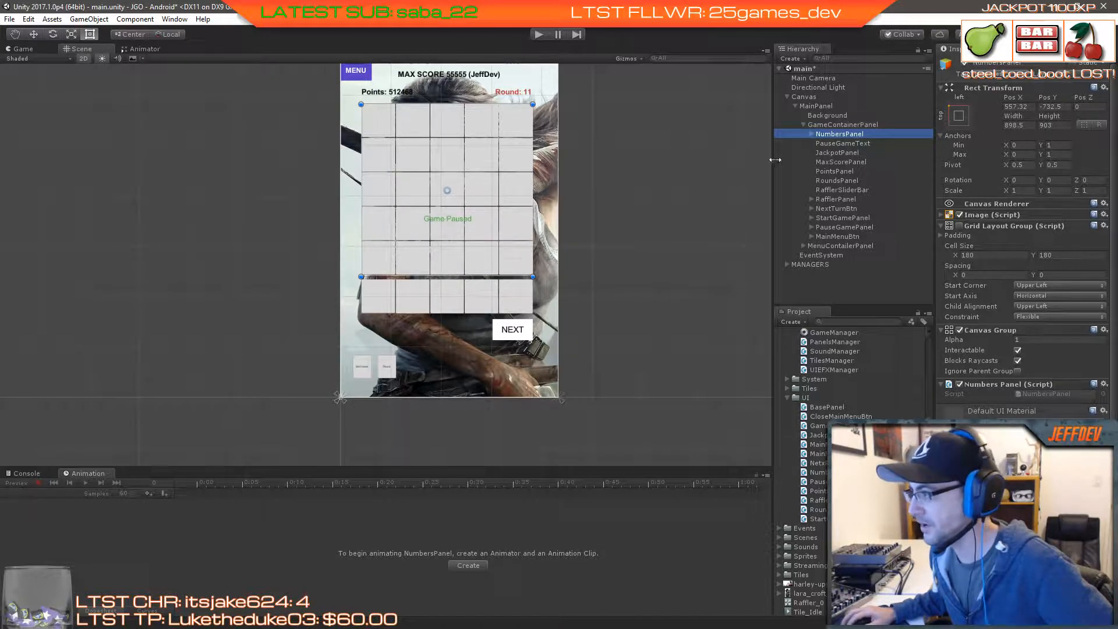
pyautogui.moveTo(818, 135); pyautogui.dragTo(822, 243)
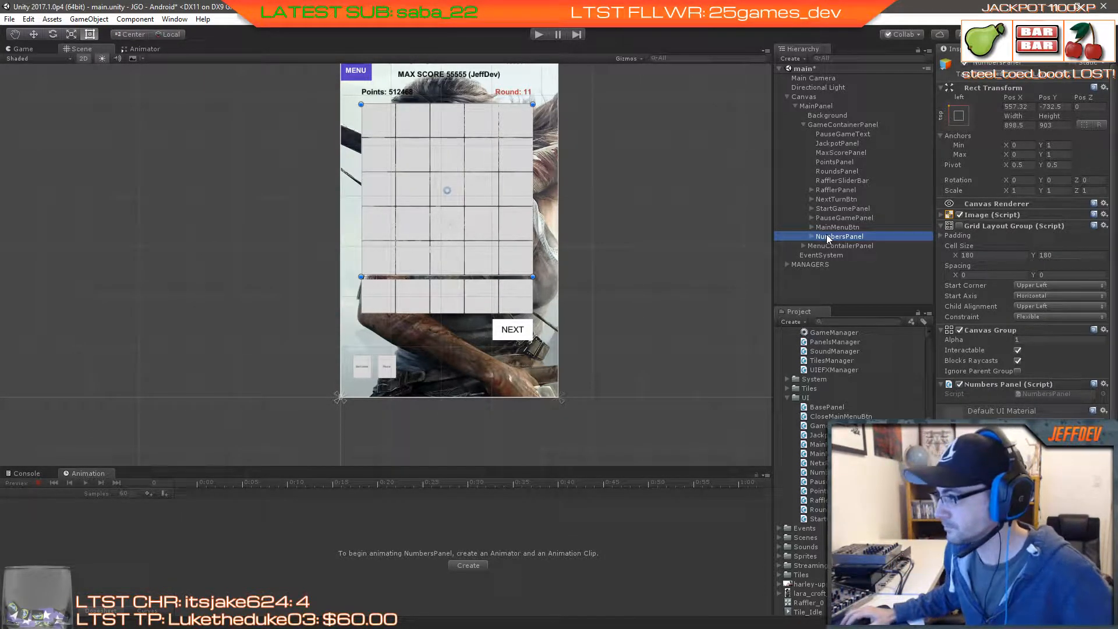
pyautogui.moveTo(827, 239); pyautogui.dragTo(821, 188)
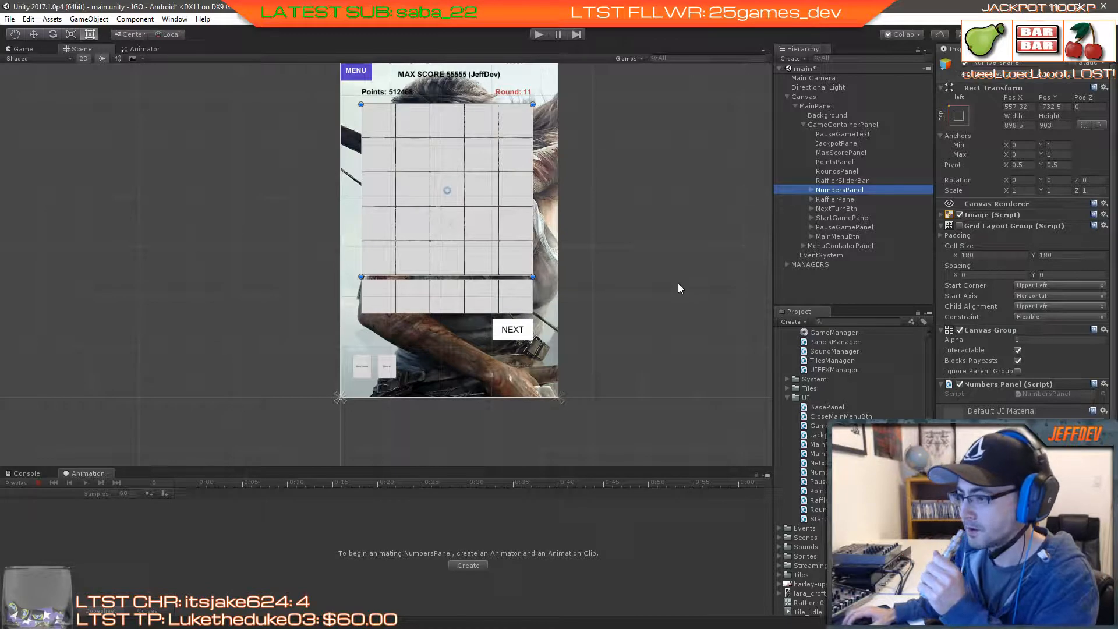
pyautogui.moveTo(620, 235); pyautogui.dragTo(611, 249, button='middle')
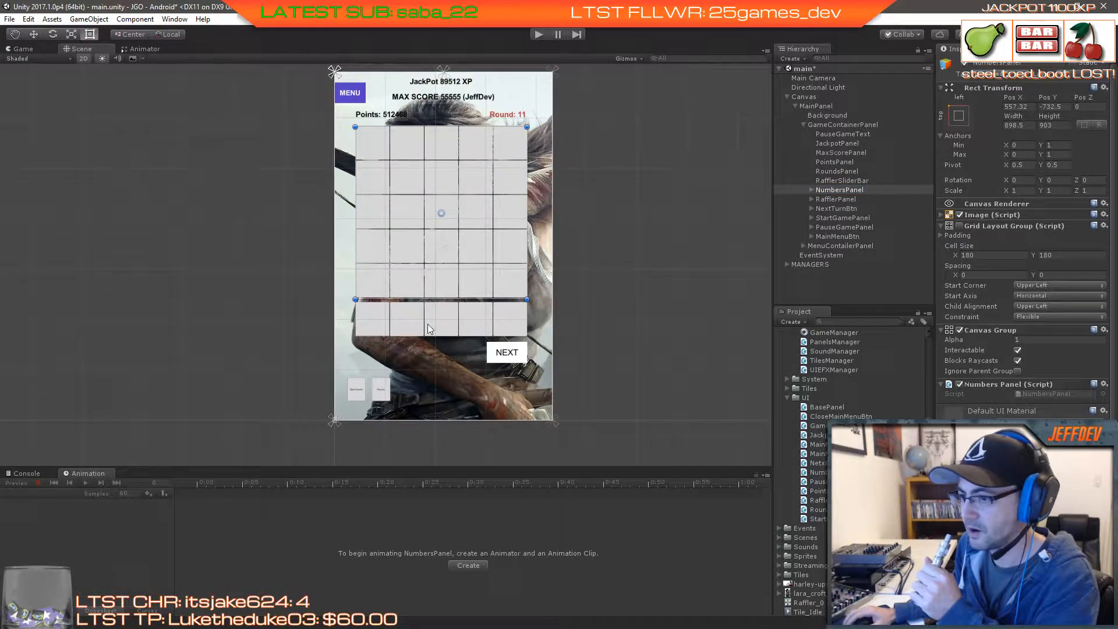
# Step: Switch to Visual Studio, open TilesManager.cs, and examine its state fields and event handlers, from Col_Fill through OnGameOver
pyautogui.hotkey('alt', 'Tab')
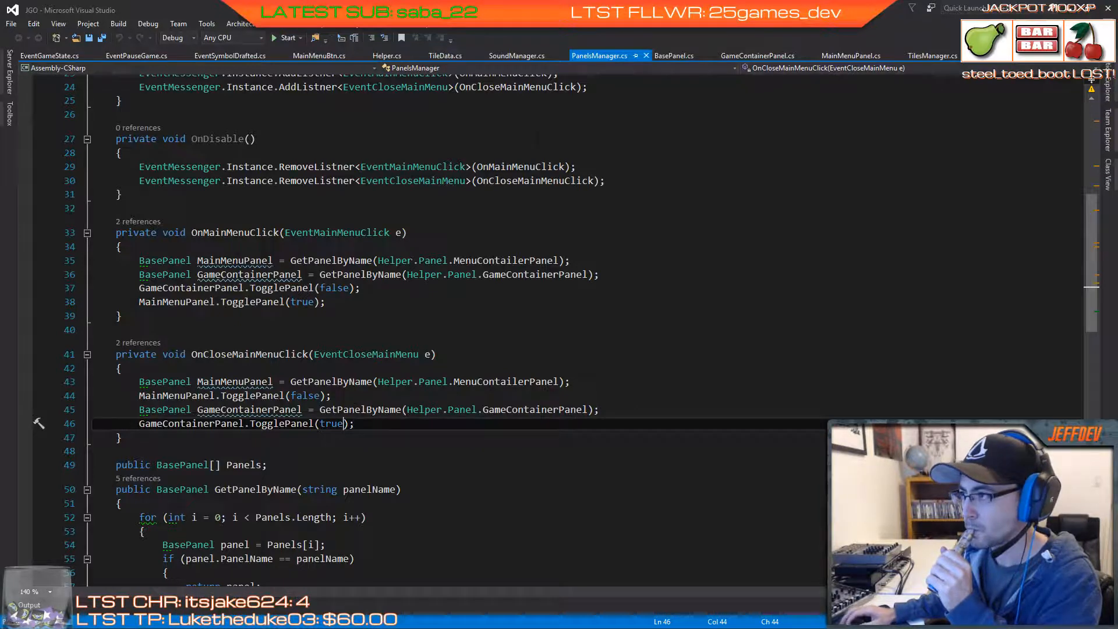
pyautogui.click(928, 55)
pyautogui.scroll(20, 329, 263)
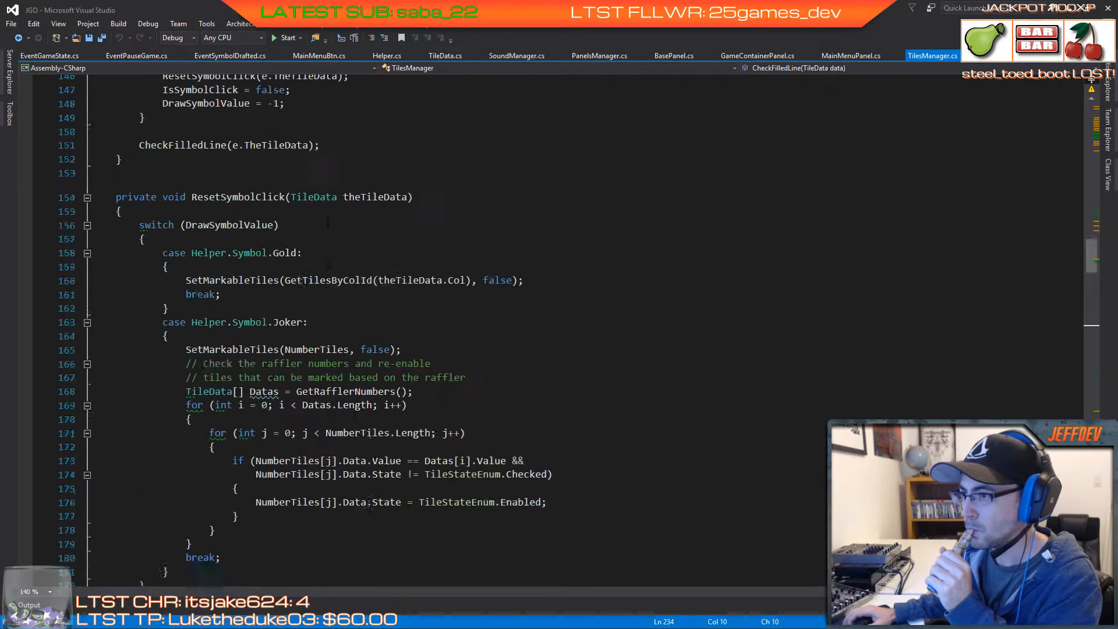
pyautogui.scroll(16, 327, 345)
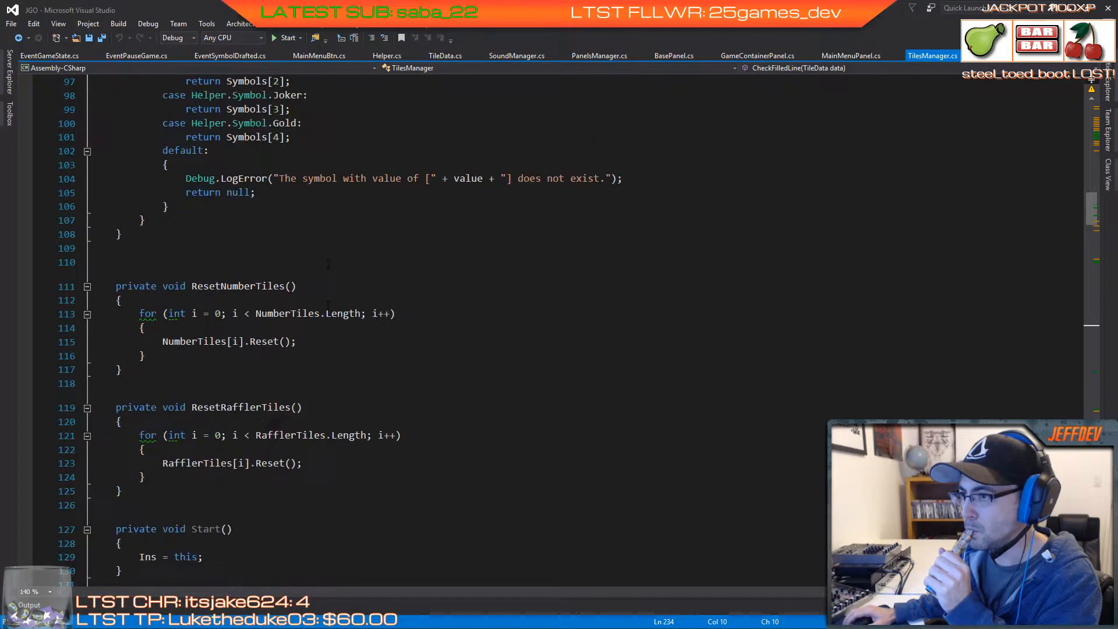
pyautogui.scroll(19, 327, 345)
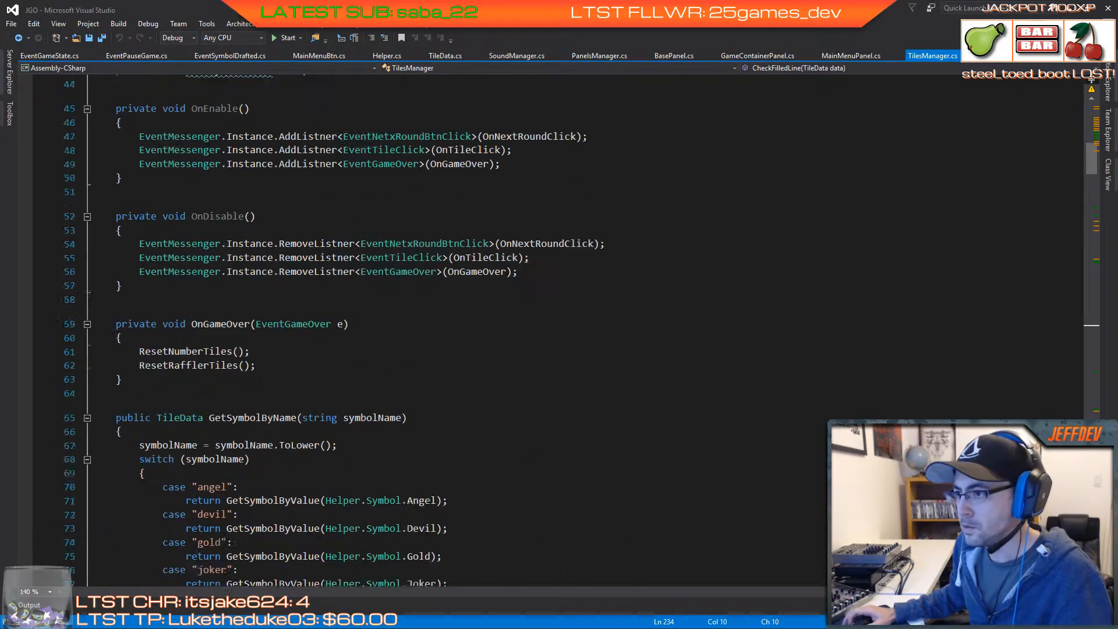
pyautogui.scroll(2, 328, 265)
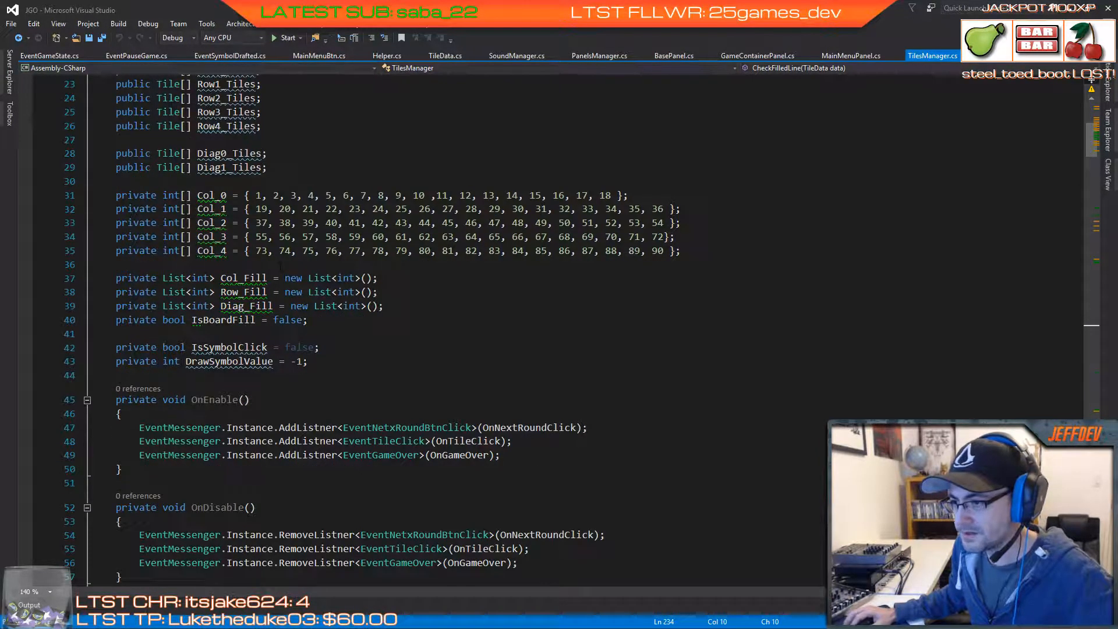
pyautogui.moveTo(93, 278); pyautogui.dragTo(331, 361)
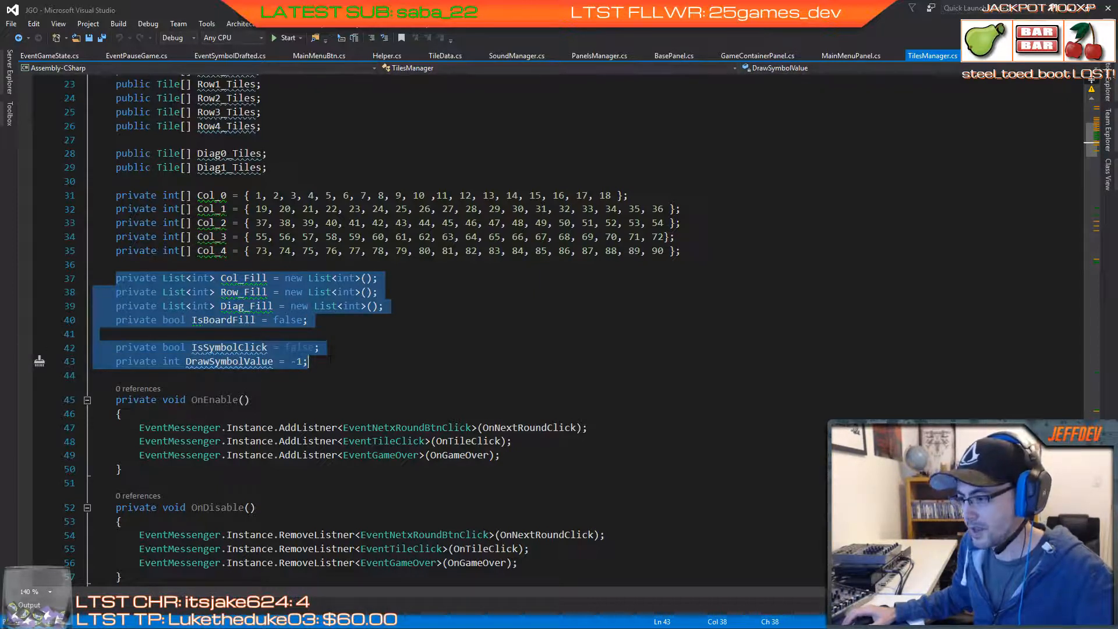
pyautogui.scroll(-4, 330, 361)
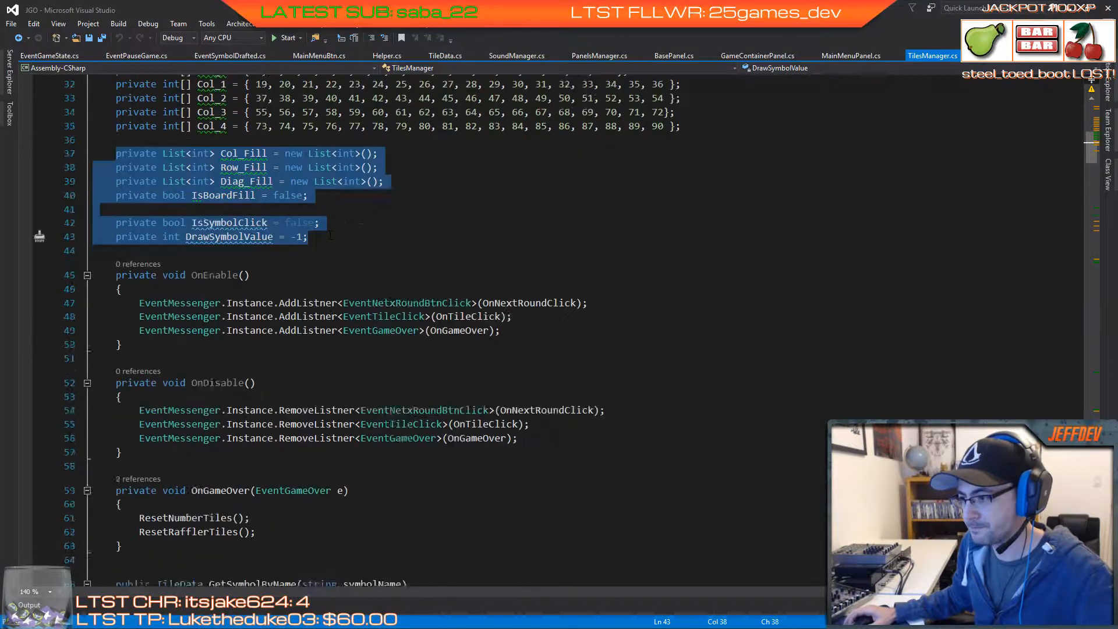
pyautogui.scroll(-2, 331, 359)
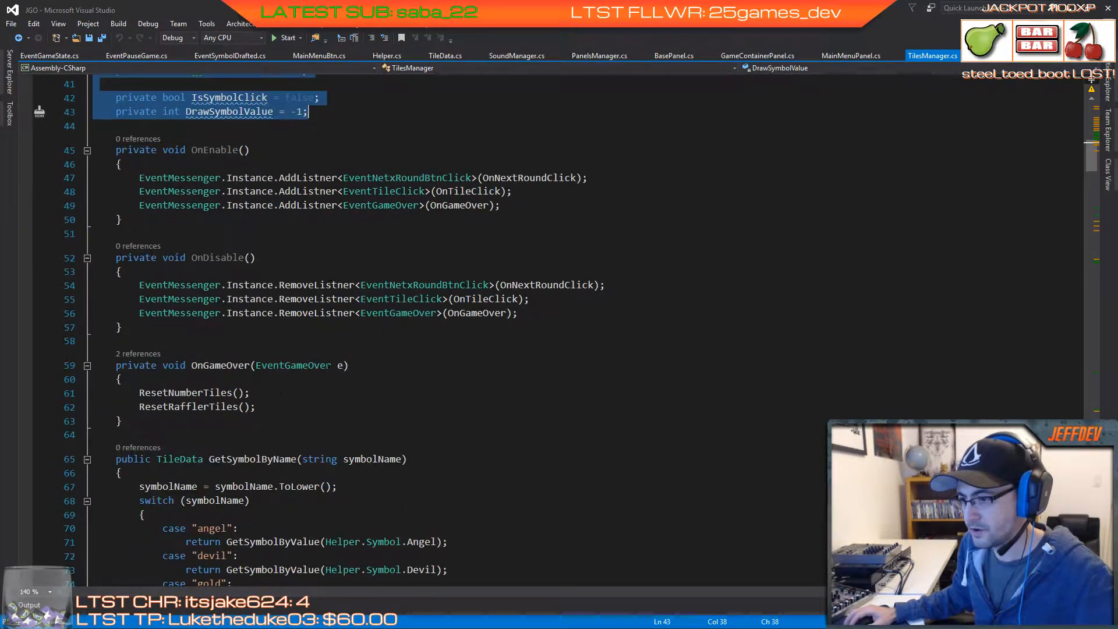
# Step: Add a ResetGameState(); call after ResetRafflerTiles(); in the OnGameOver method
pyautogui.click(291, 412)
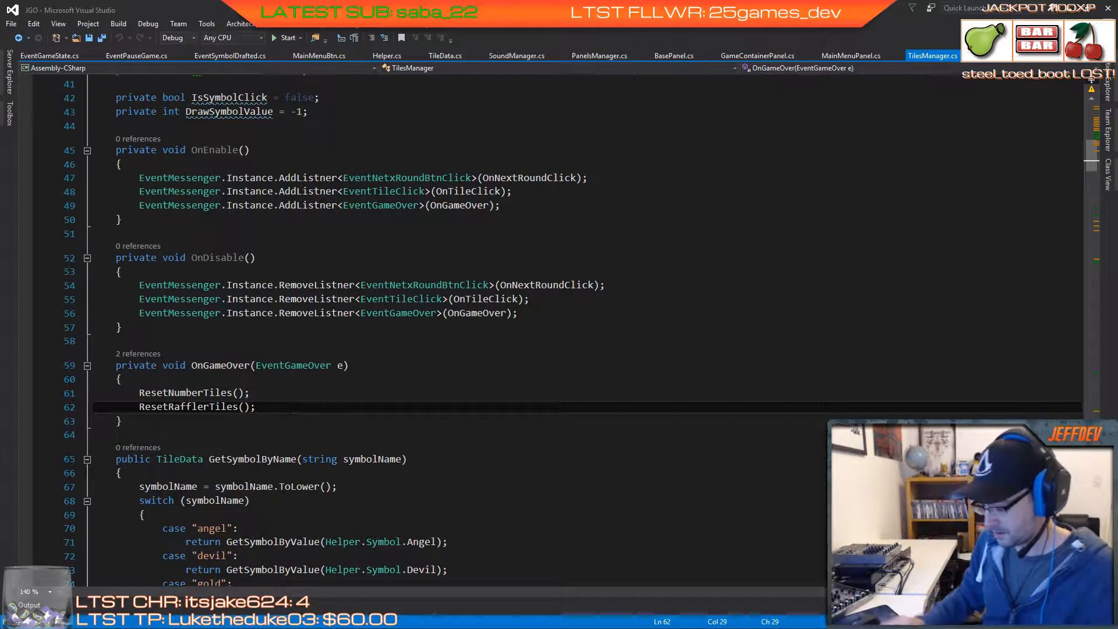
pyautogui.press('Return')
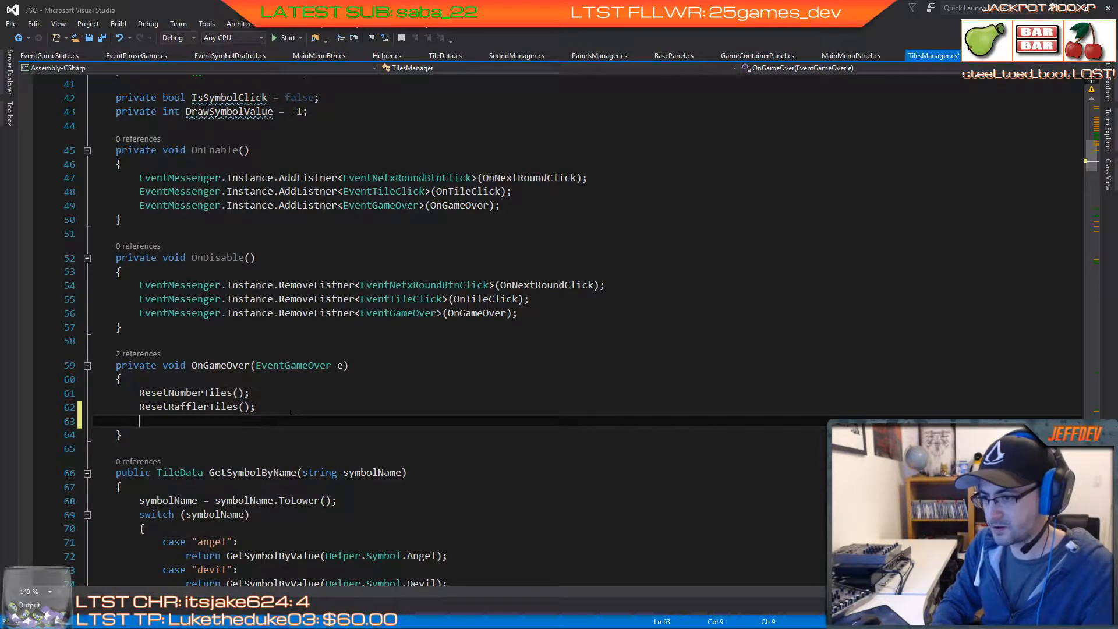
pyautogui.write('Reset')
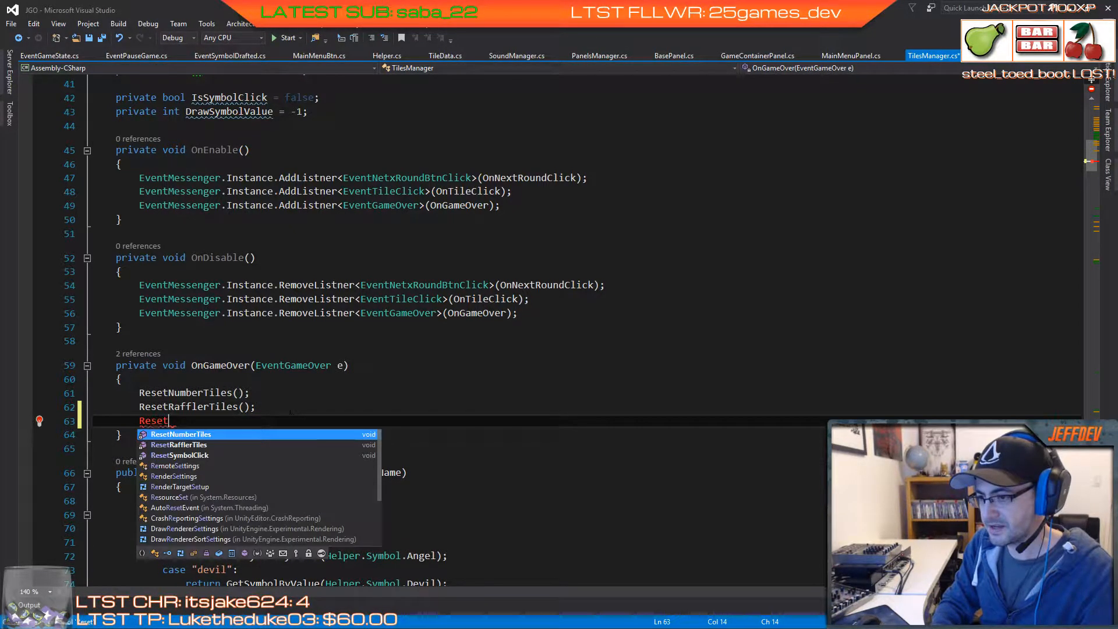
pyautogui.write('Game')
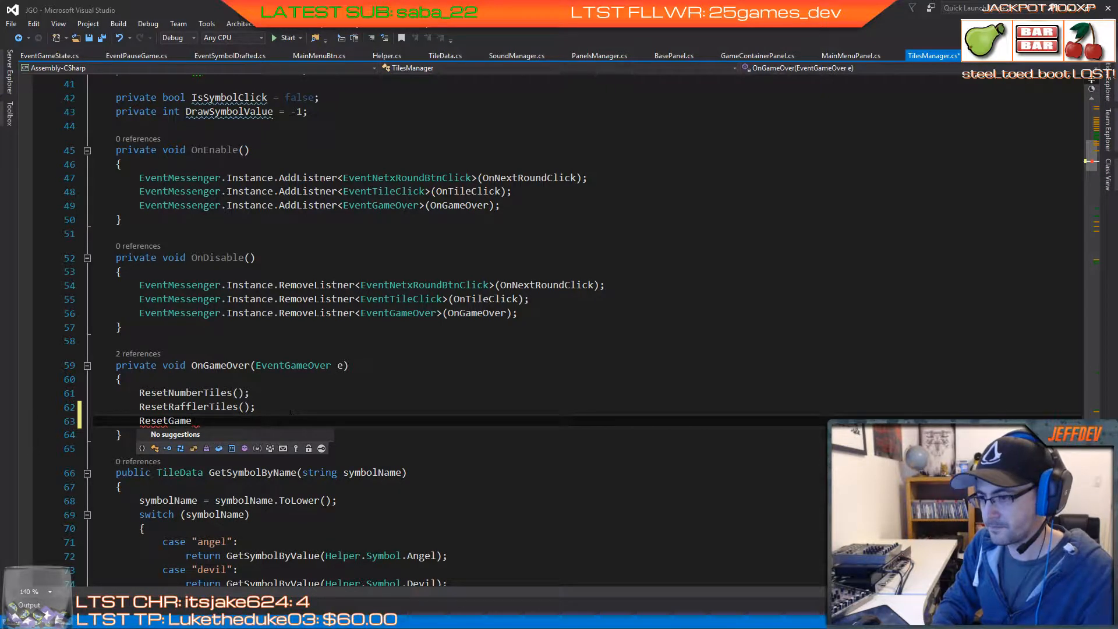
pyautogui.write('State')
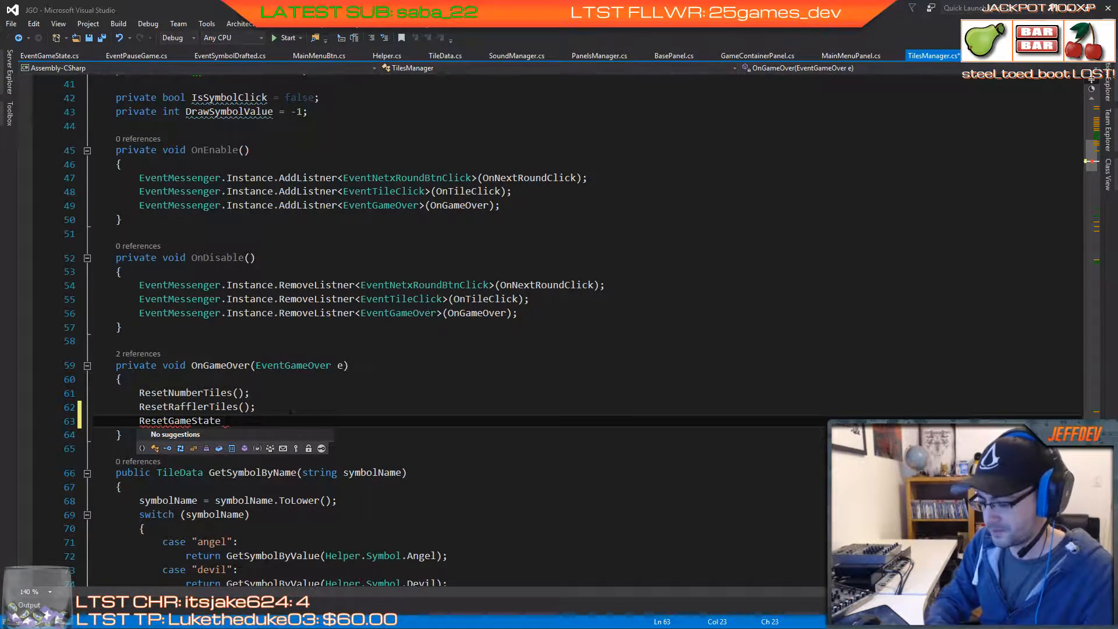
pyautogui.write('();')
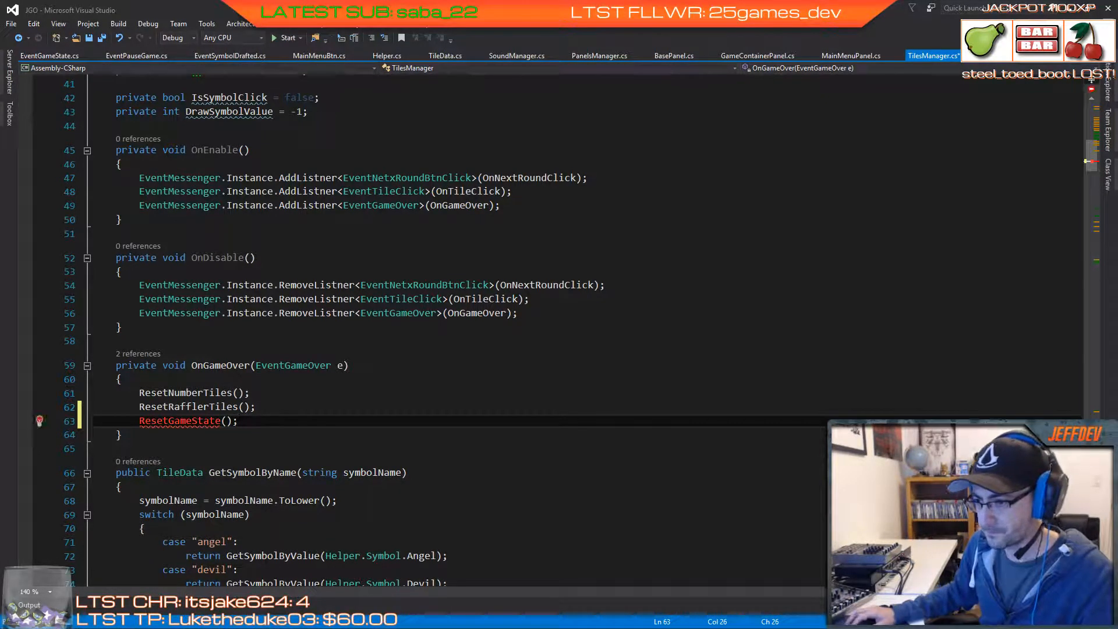
# Step: Declare an empty private void ResetGameState() method directly below OnGameOver
pyautogui.click(155, 437)
pyautogui.press('Return')
pyautogui.press('Return')
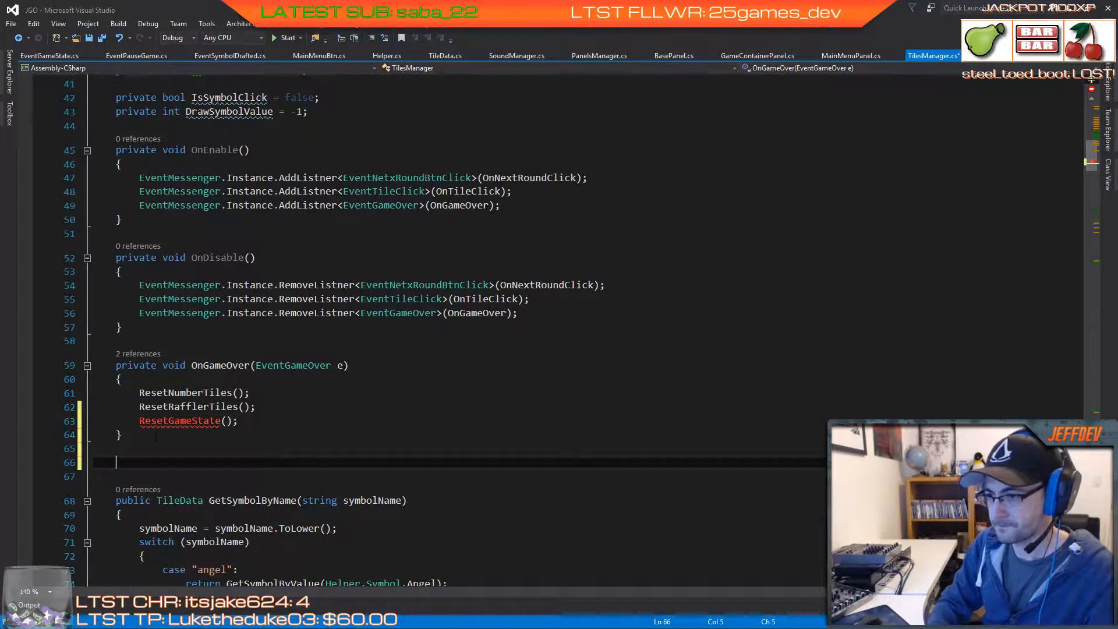
pyautogui.write('pri')
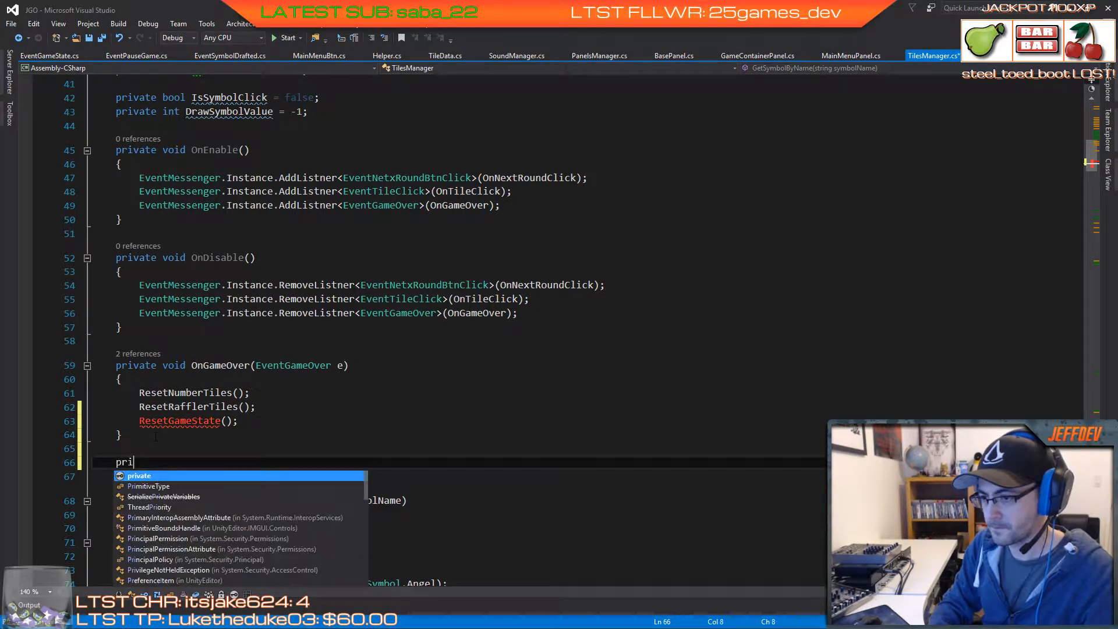
pyautogui.write('vate void')
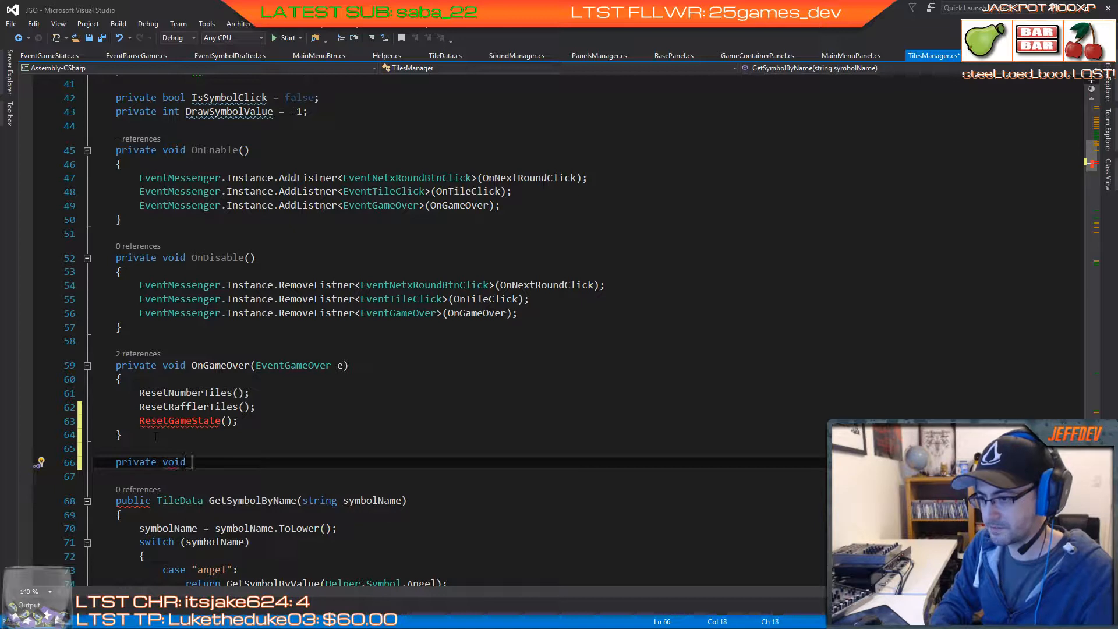
pyautogui.write(' ResetGame')
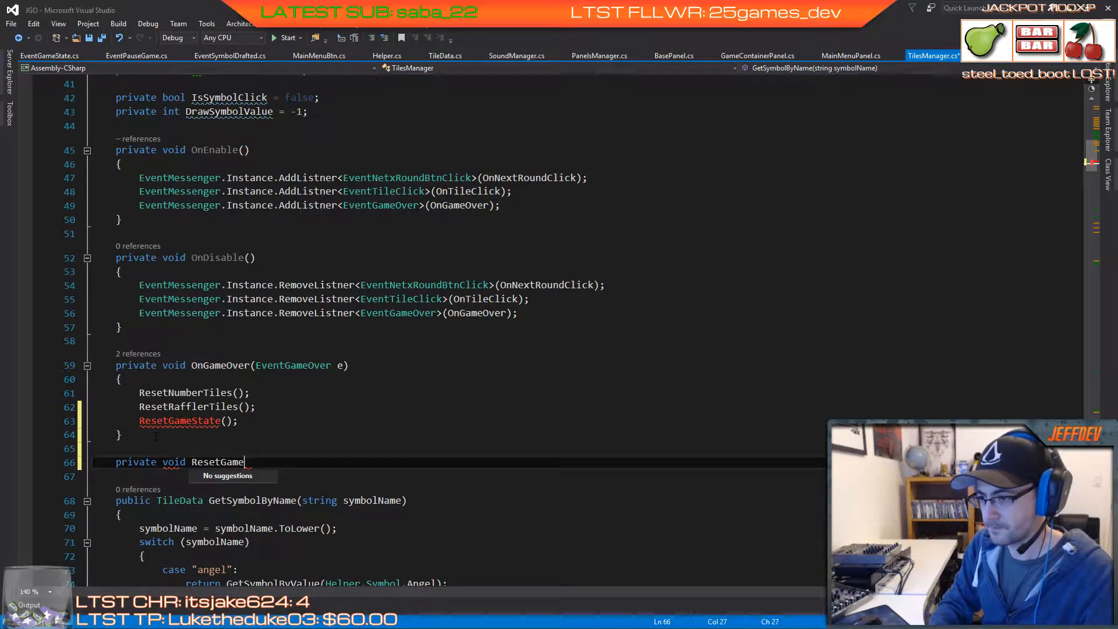
pyautogui.write('State')
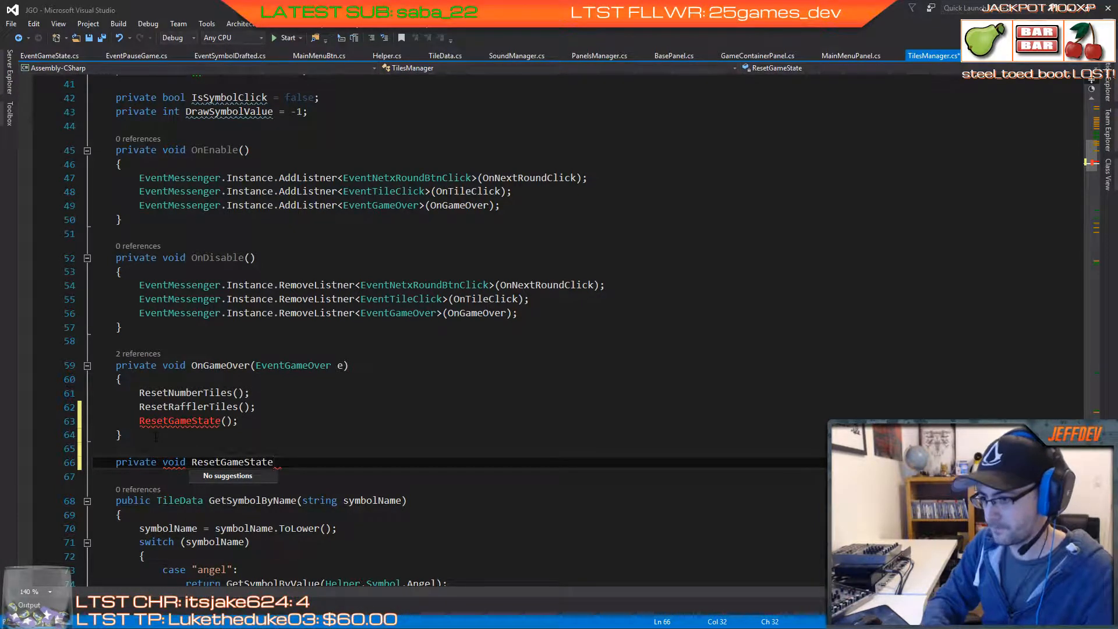
pyautogui.write('()')
pyautogui.press('Return')
pyautogui.write('{')
pyautogui.press('Return')
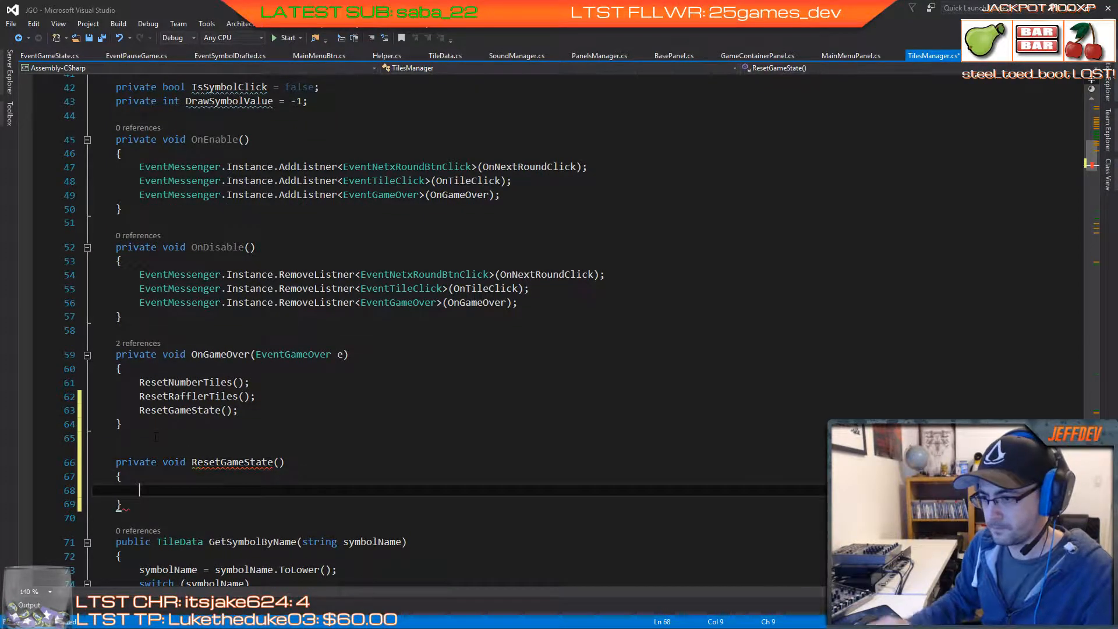
# Step: Copy the field declarations from Col_Fill through DrawSymbolValue into the body of ResetGameState
pyautogui.scroll(4, 157, 437)
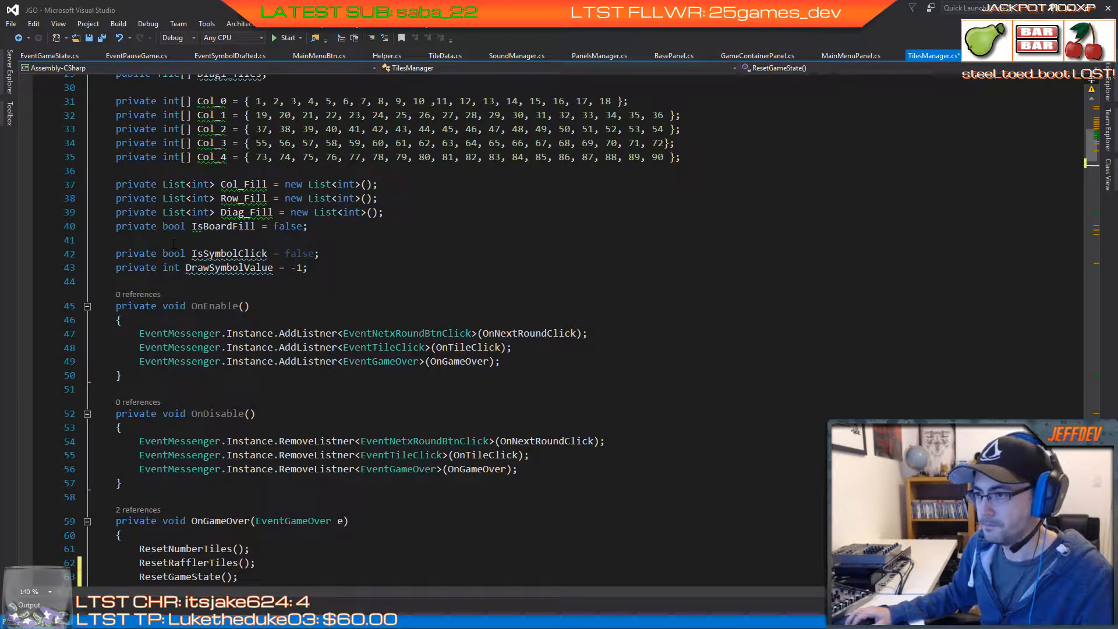
pyautogui.moveTo(116, 184); pyautogui.dragTo(309, 267)
pyautogui.hotkey('ctrl', 'c')
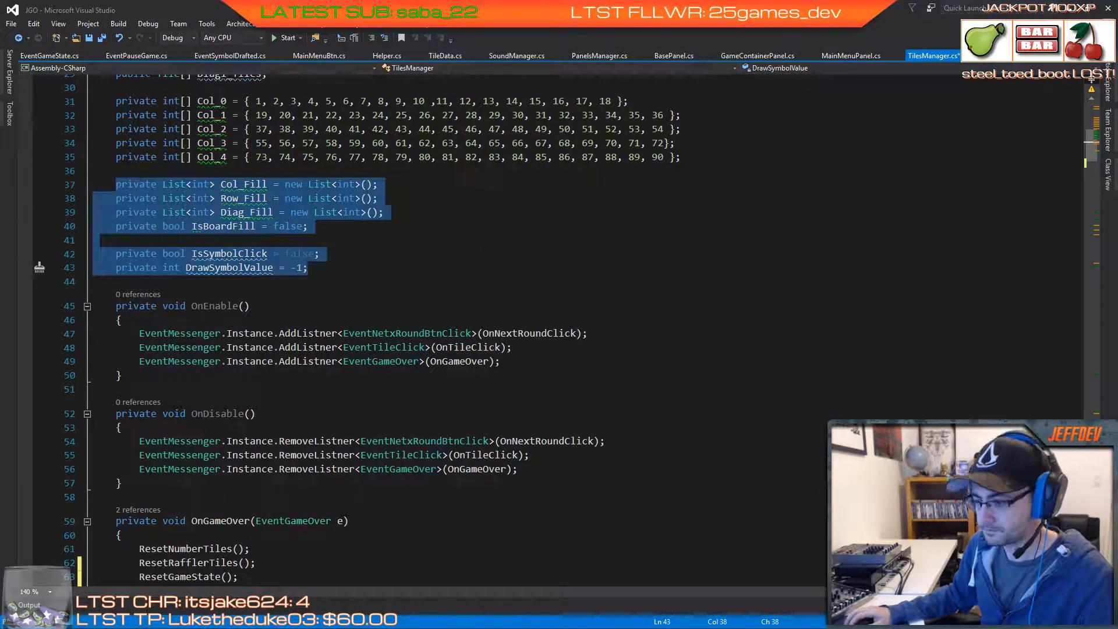
pyautogui.scroll(-4, 315, 274)
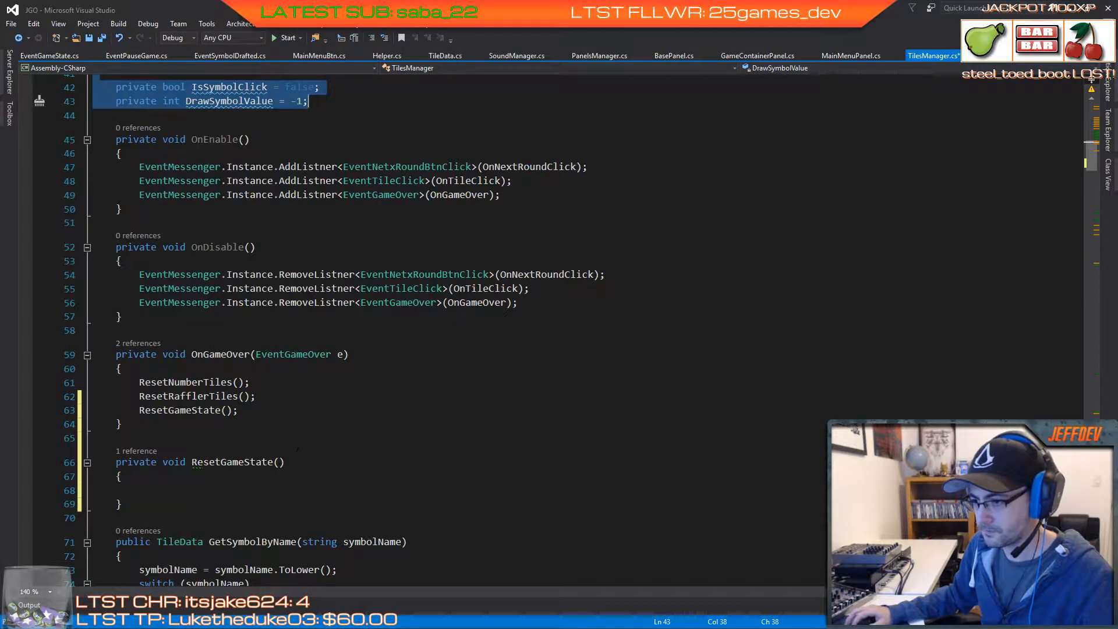
pyautogui.click(140, 490)
pyautogui.hotkey('ctrl', 'v')
pyautogui.scroll(-3, 156, 353)
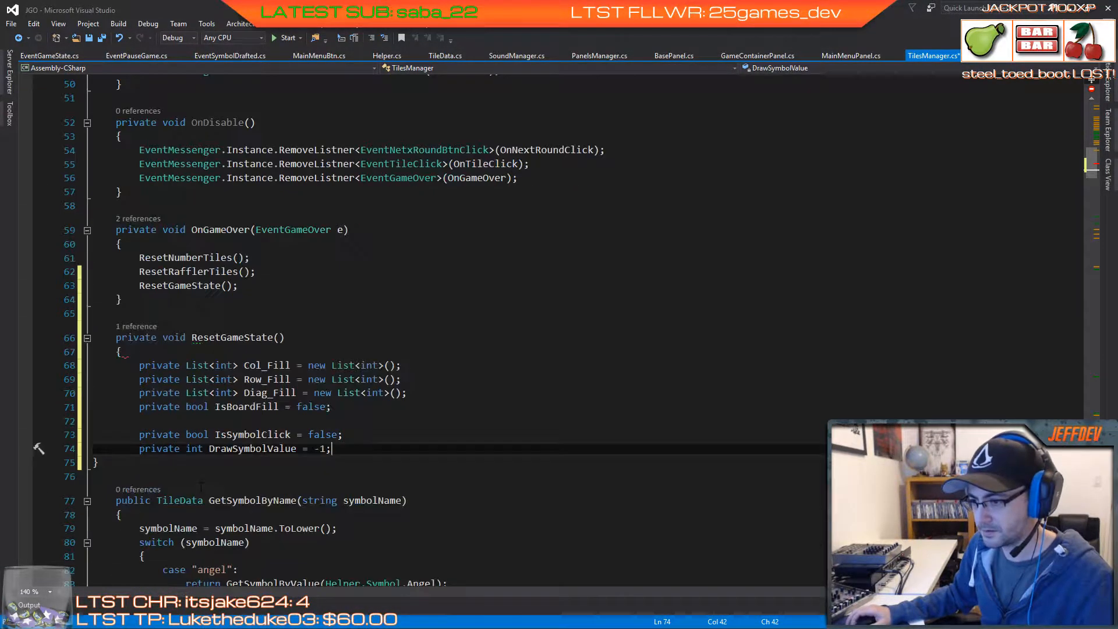
# Step: Remove the private List<int> prefix from the Col_Fill, Row_Fill and Diag_Fill lines in ResetGameState
pyautogui.moveTo(139, 365); pyautogui.dragTo(244, 365)
pyautogui.press('BackSpace')
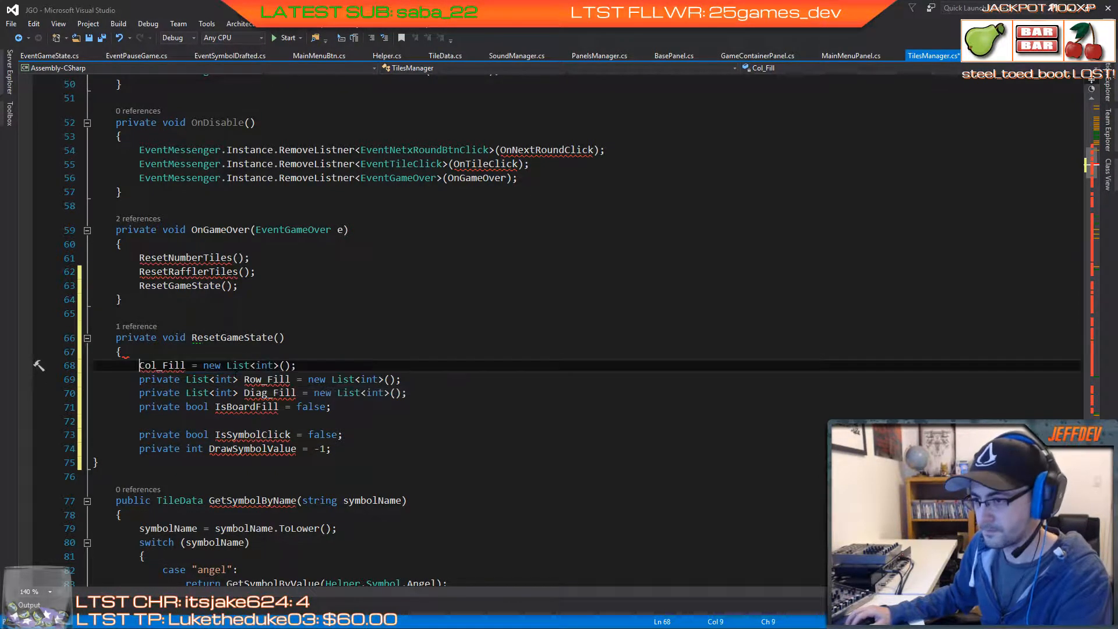
pyautogui.moveTo(139, 379); pyautogui.dragTo(235, 379)
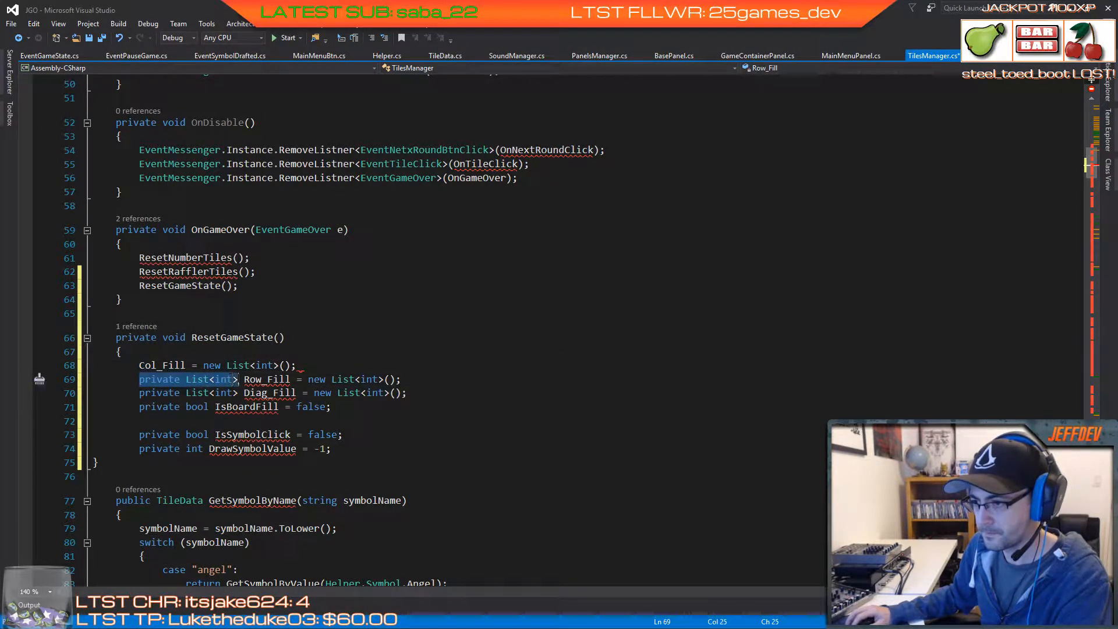
pyautogui.press('BackSpace')
pyautogui.moveTo(140, 393); pyautogui.dragTo(244, 393)
pyautogui.press('BackSpace')
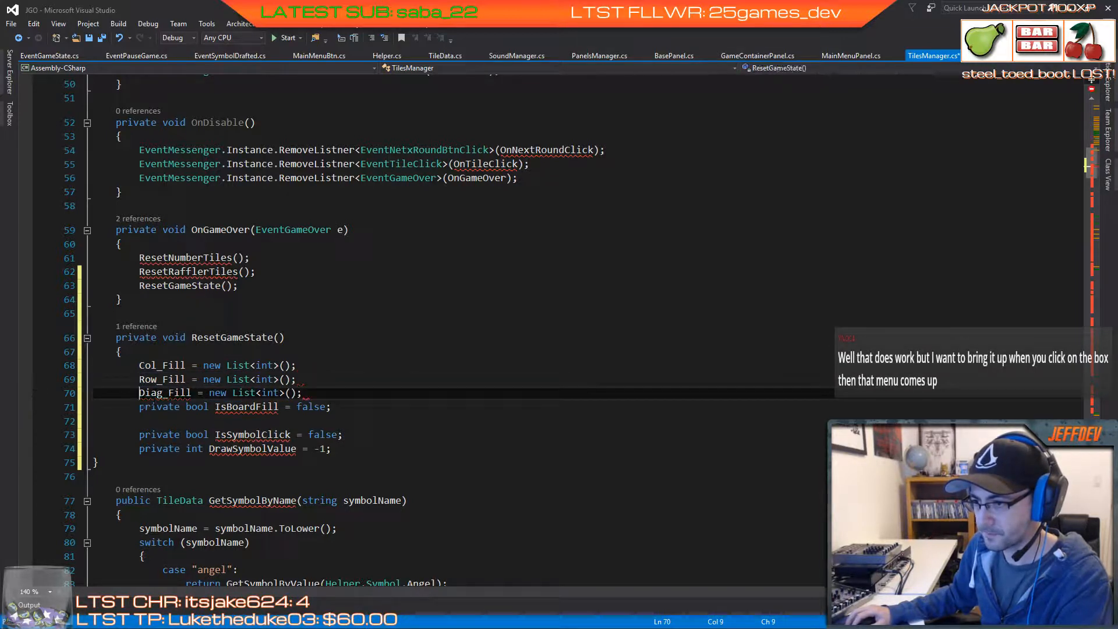
# Step: Strip the private bool and private int prefixes from the IsBoardFill, IsSymbolClick and DrawSymbolValue lines in ResetGameState
pyautogui.moveTo(139, 406); pyautogui.dragTo(215, 407)
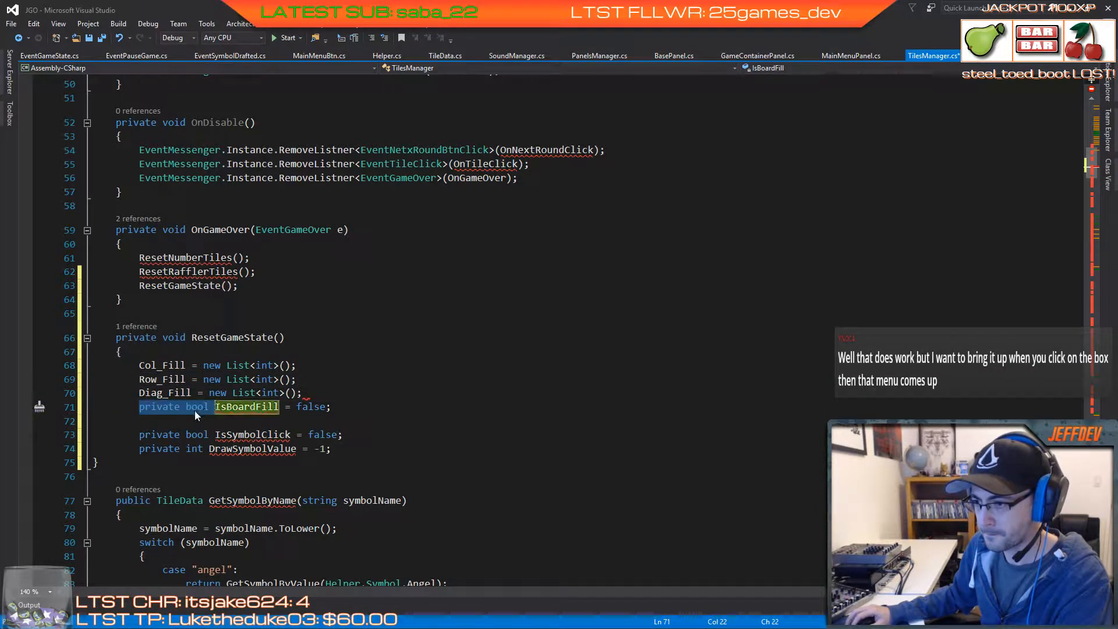
pyautogui.press('BackSpace')
pyautogui.moveTo(139, 434); pyautogui.dragTo(208, 435)
pyautogui.press('BackSpace')
pyautogui.moveTo(139, 449); pyautogui.dragTo(211, 451)
pyautogui.press('BackSpace')
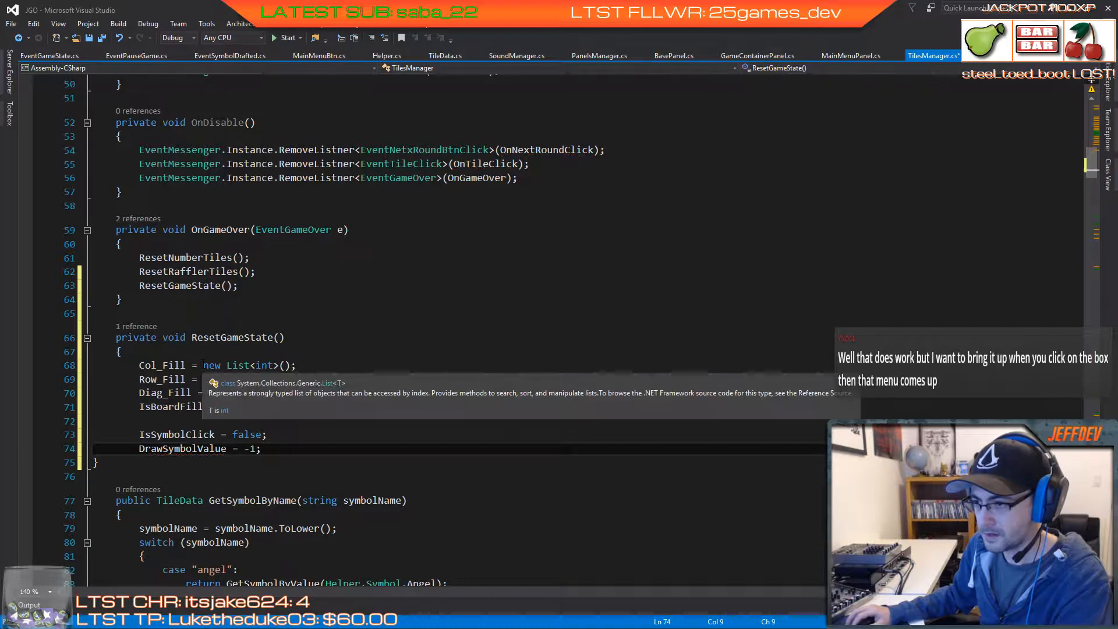
# Step: Replace the new List<int>() assignment of Col_Fill in ResetGameState with a Clear(); call
pyautogui.moveTo(186, 365); pyautogui.dragTo(297, 365)
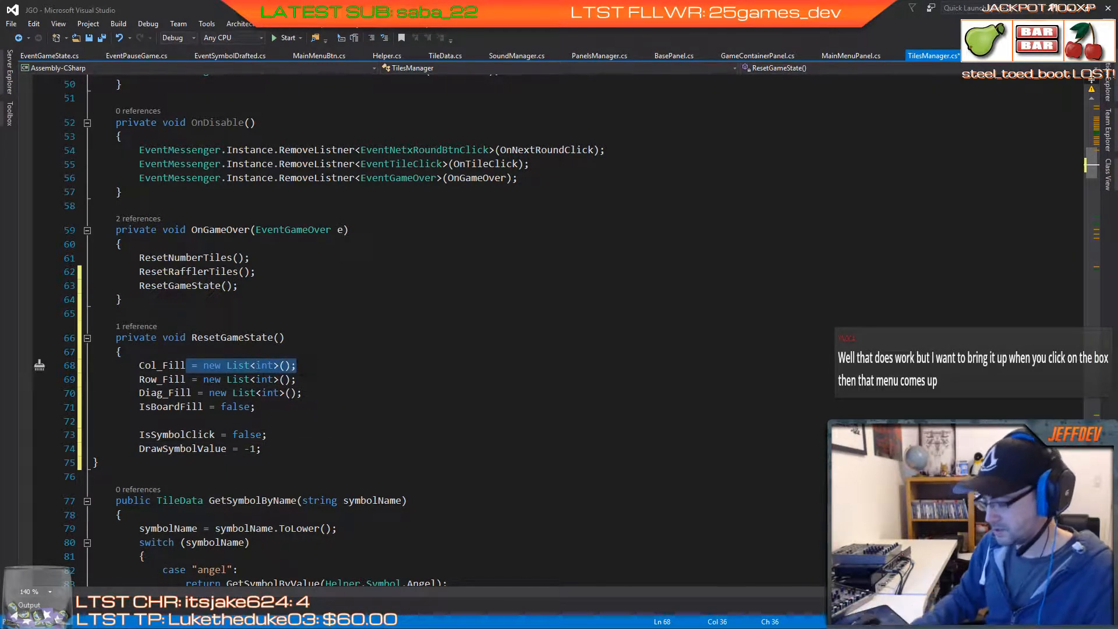
pyautogui.press('BackSpace')
pyautogui.write('.')
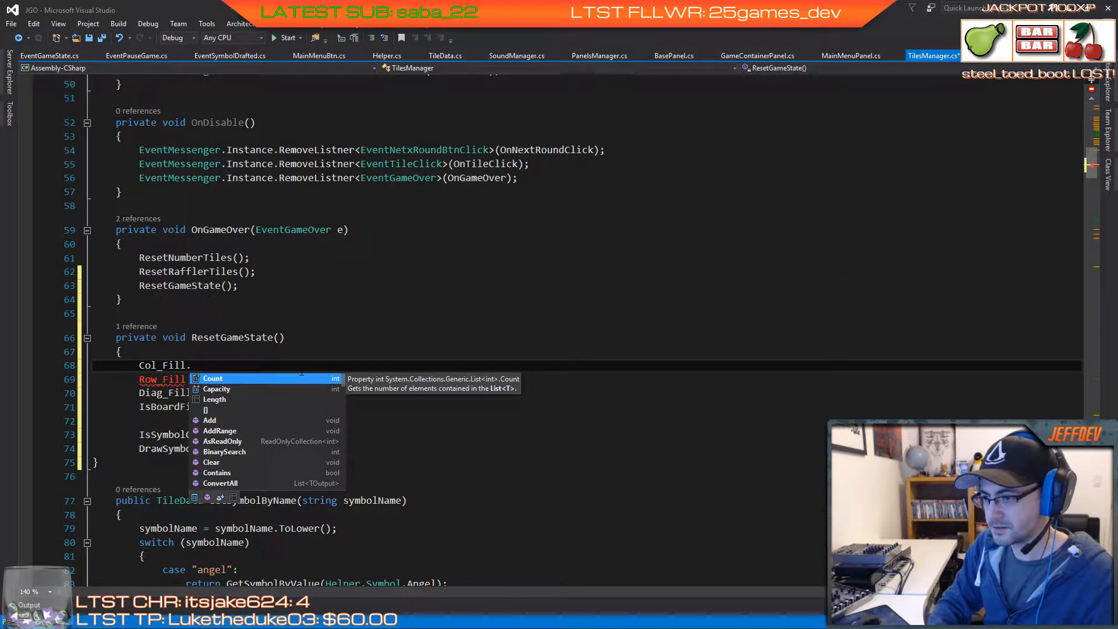
pyautogui.write('Clear();')
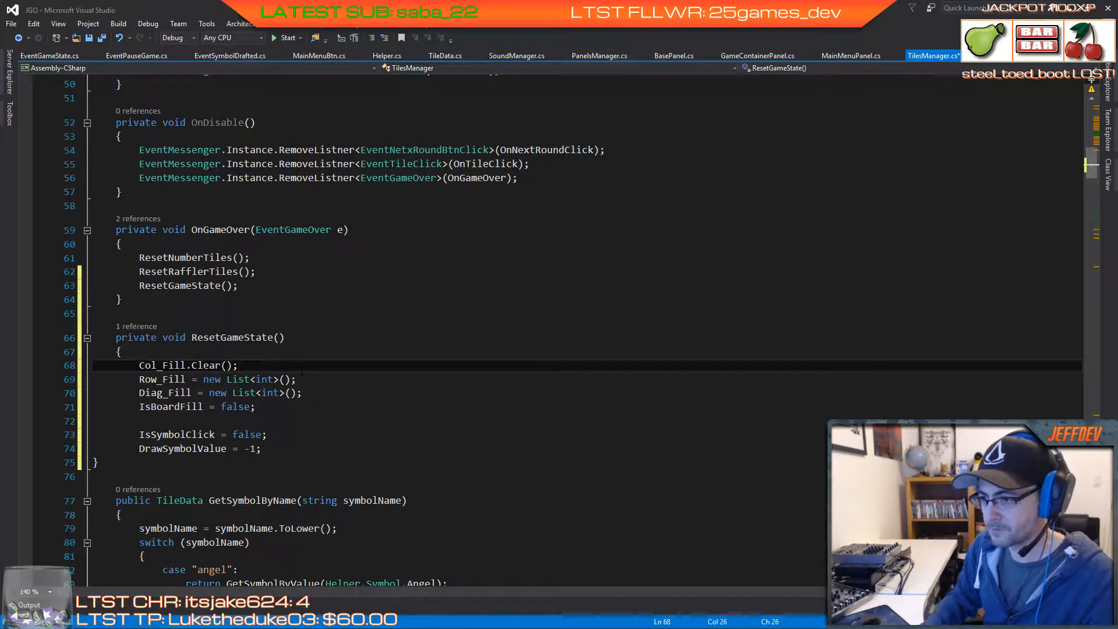
# Step: Replace the new List<int>() assignment of Row_Fill in ResetGameState with a Clear(); call
pyautogui.press('Down')
pyautogui.press('Left')
pyautogui.press('Left')
pyautogui.press('Left')
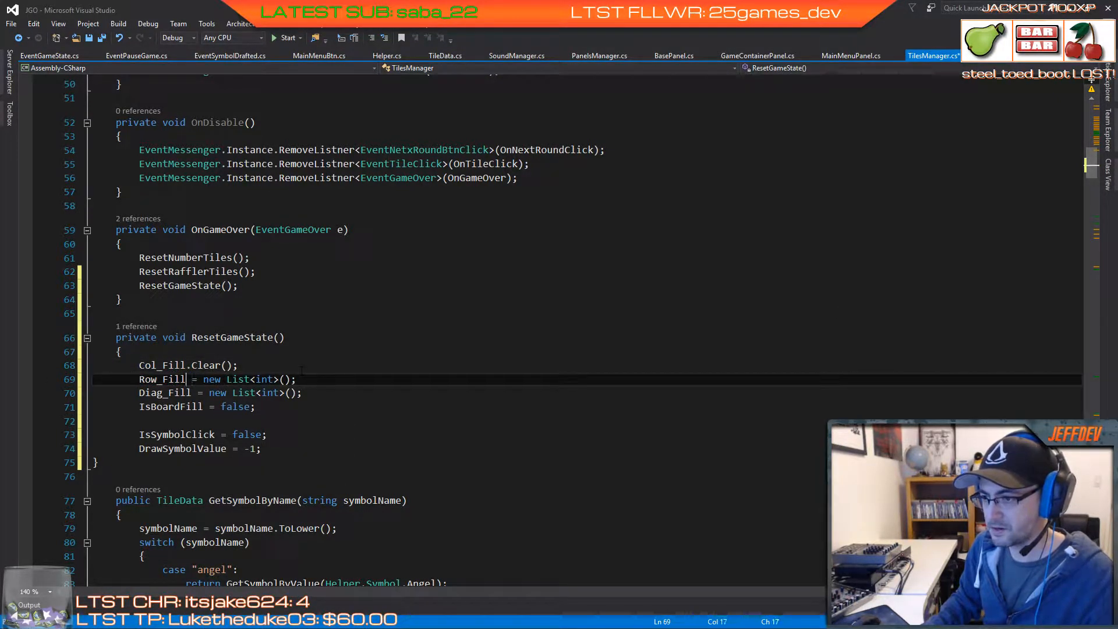
pyautogui.hotkey('shift', 'Right')
pyautogui.hotkey('shift', 'Right')
pyautogui.hotkey('shift', 'Right')
pyautogui.hotkey('shift', 'Right')
pyautogui.hotkey('shift', 'Right')
pyautogui.hotkey('shift', 'Right')
pyautogui.hotkey('shift', 'Right')
pyautogui.hotkey('shift', 'Right')
pyautogui.hotkey('shift', 'Right')
pyautogui.hotkey('shift', 'Right')
pyautogui.hotkey('shift', 'Right')
pyautogui.hotkey('shift', 'Right')
pyautogui.hotkey('shift', 'Right')
pyautogui.hotkey('shift', 'Right')
pyautogui.hotkey('shift', 'Right')
pyautogui.hotkey('shift', 'Right')
pyautogui.hotkey('shift', 'Right')
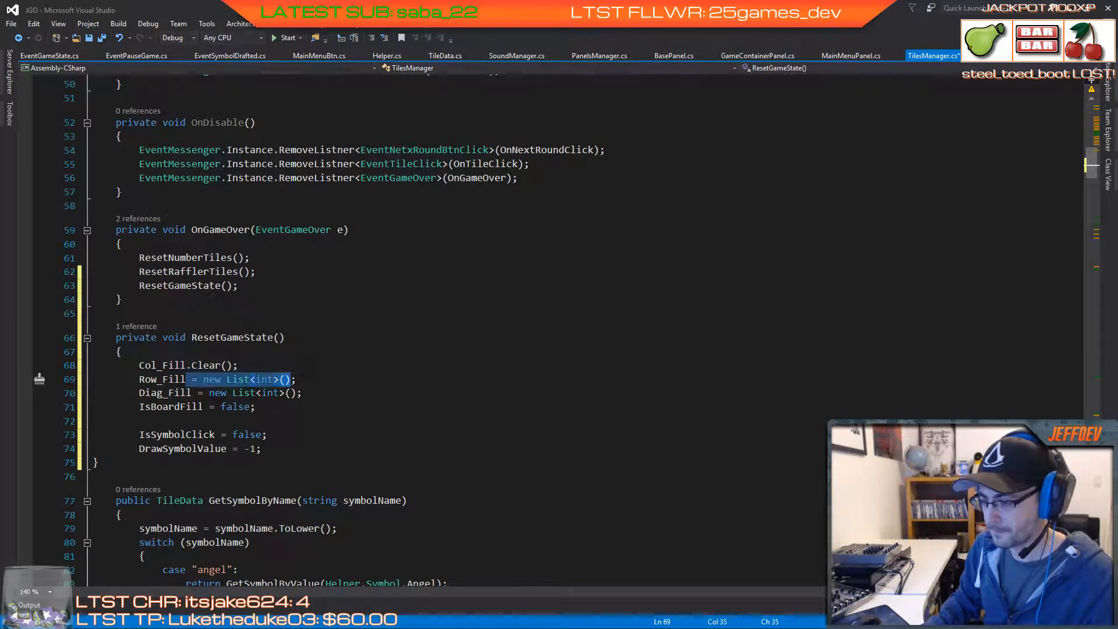
pyautogui.hotkey('shift', 'Right')
pyautogui.press('Delete')
pyautogui.write('.cl')
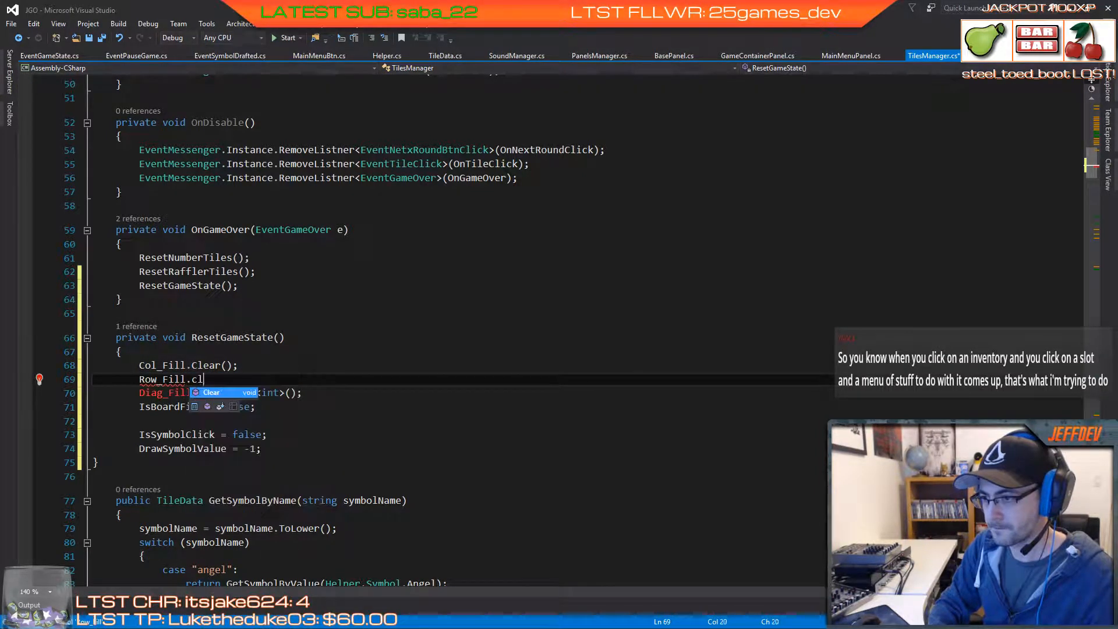
pyautogui.write('e();')
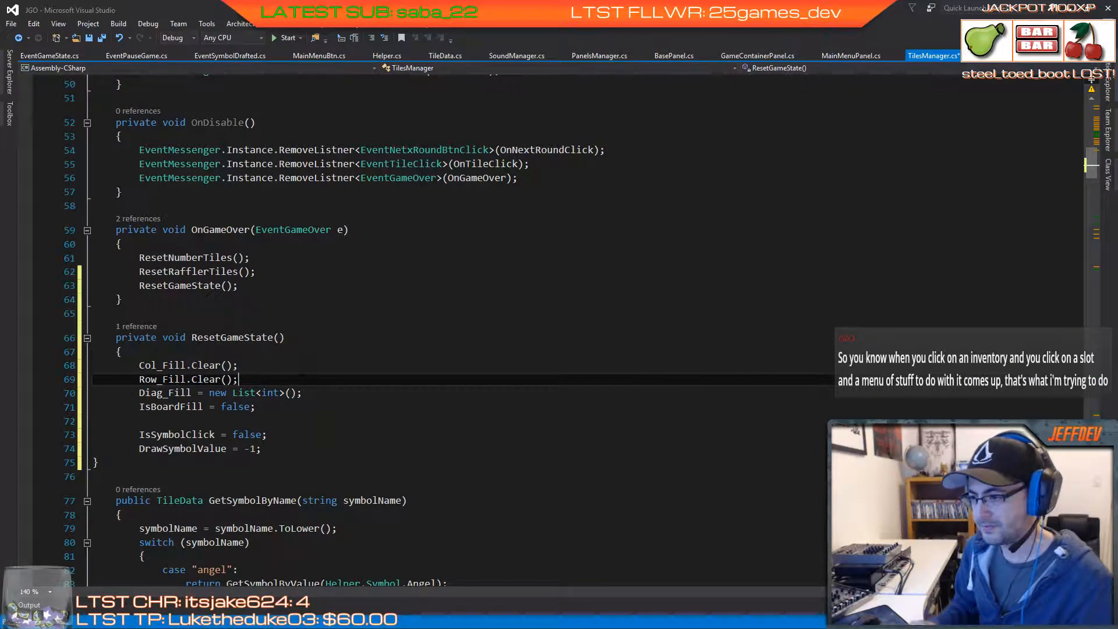
# Step: Replace the new List<int>() assignment of Diag_Fill in ResetGameState with a Clear(); call and save TilesManager.cs
pyautogui.press('Down')
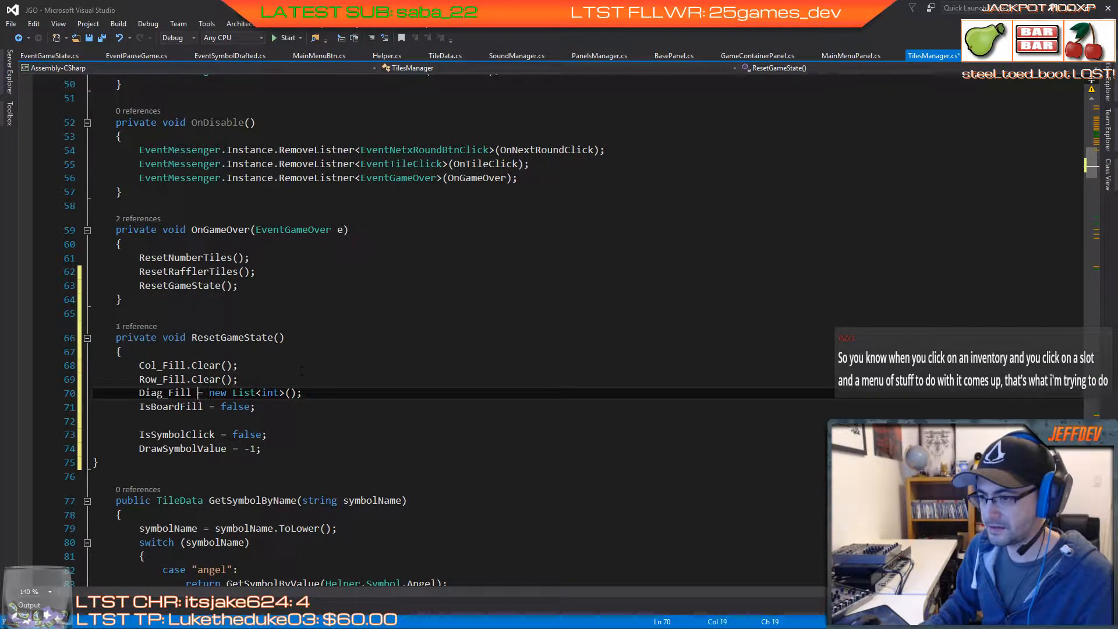
pyautogui.press('Left')
pyautogui.hotkey('ctrl', 'shift', 'Left')
pyautogui.press('Right')
pyautogui.hotkey('shift', 'Right')
pyautogui.hotkey('shift', 'Right')
pyautogui.hotkey('shift', 'Right')
pyautogui.hotkey('shift', 'Right')
pyautogui.hotkey('shift', 'Right')
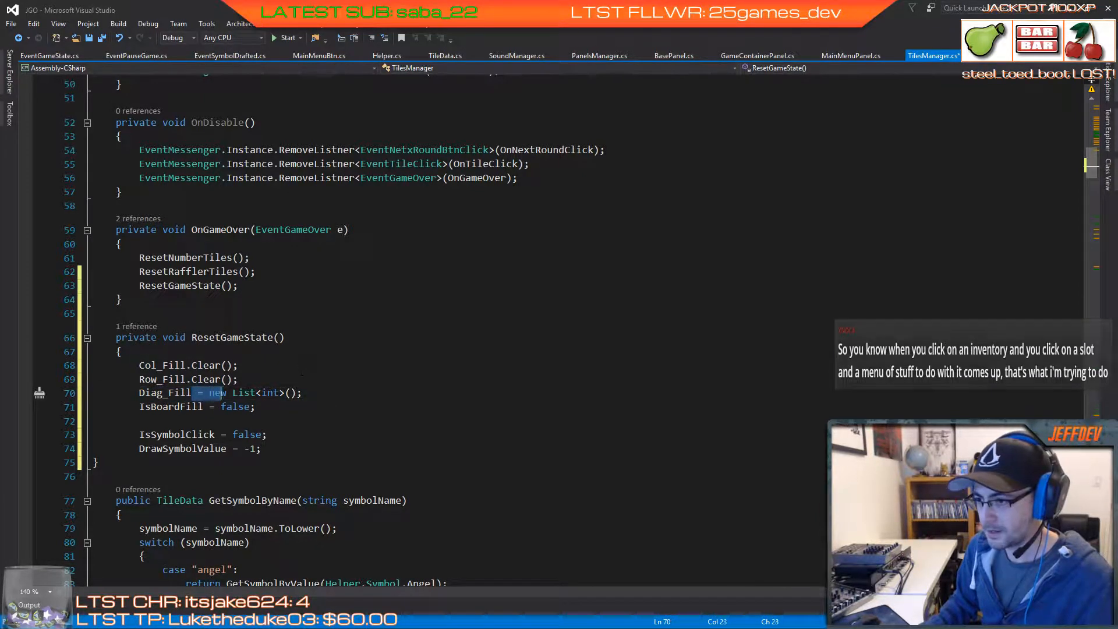
pyautogui.hotkey('shift', 'Right')
pyautogui.hotkey('shift', 'Right')
pyautogui.hotkey('shift', 'Right')
pyautogui.hotkey('shift', 'Right')
pyautogui.hotkey('shift', 'Right')
pyautogui.hotkey('shift', 'Right')
pyautogui.hotkey('shift', 'Right')
pyautogui.hotkey('shift', 'Right')
pyautogui.hotkey('shift', 'Right')
pyautogui.hotkey('shift', 'Right')
pyautogui.hotkey('shift', 'Right')
pyautogui.hotkey('shift', 'Right')
pyautogui.hotkey('shift', 'Right')
pyautogui.hotkey('shift', 'Right')
pyautogui.press('BackSpace')
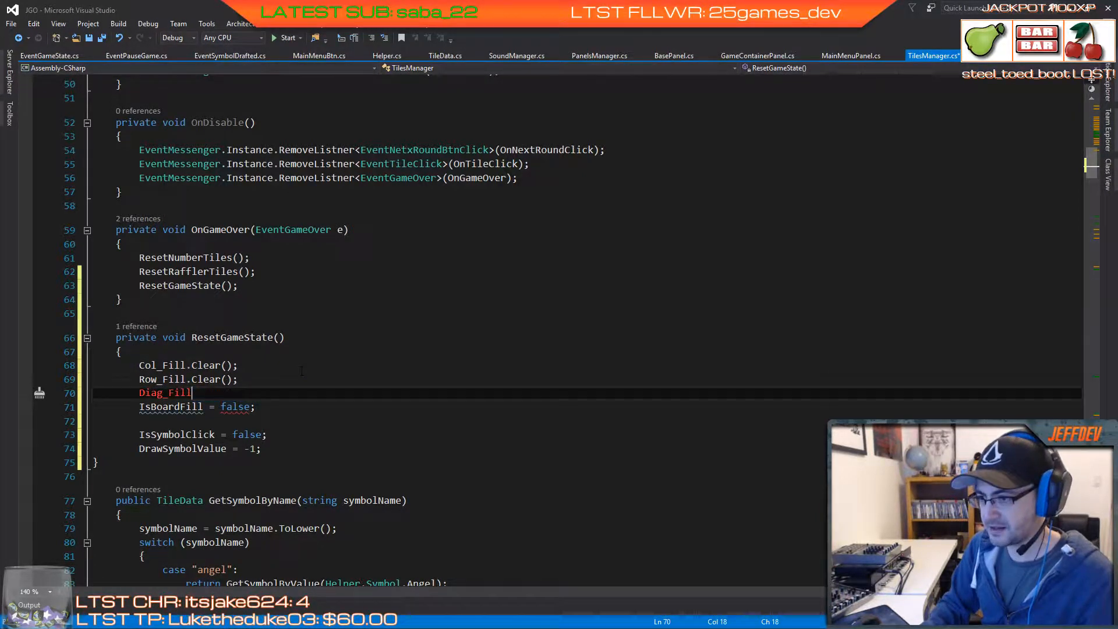
pyautogui.write('.Clear();')
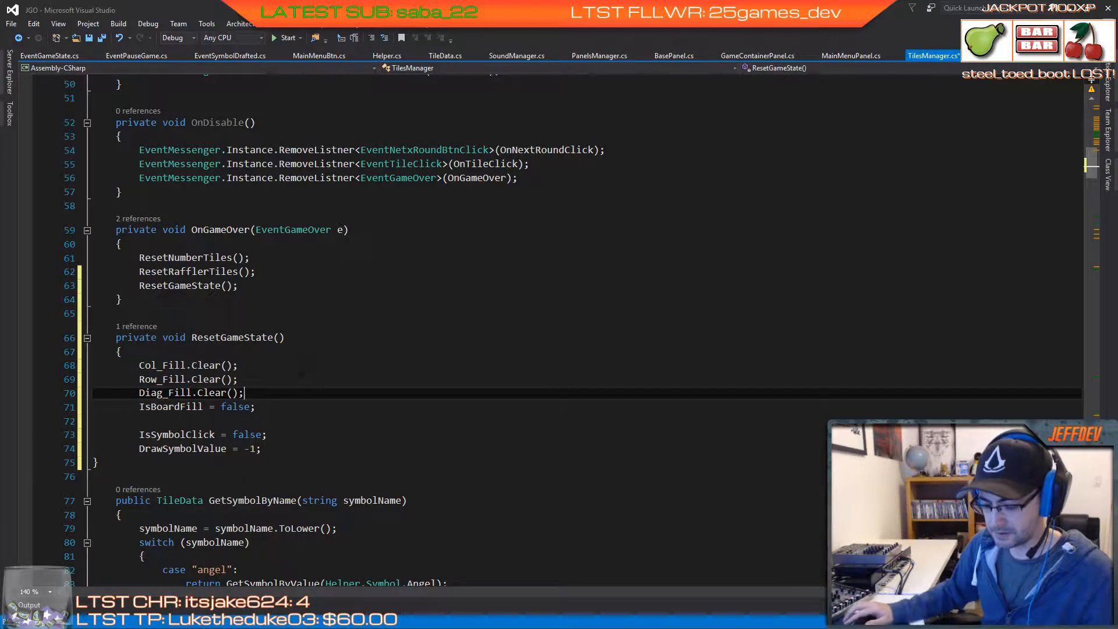
pyautogui.hotkey('ctrl', 's')
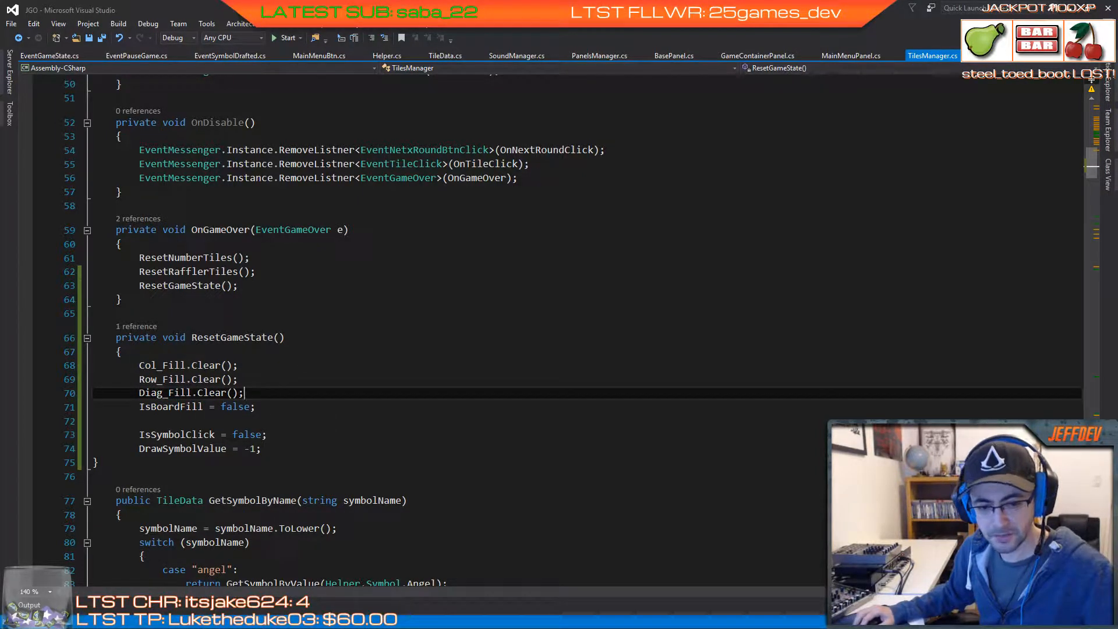
# Step: Switch to the ProjectJC project in Unity, run #Auth_Scene, toggle Player Type, log in to the game and open the player's inventory
pyautogui.hotkey('alt', 'Tab')
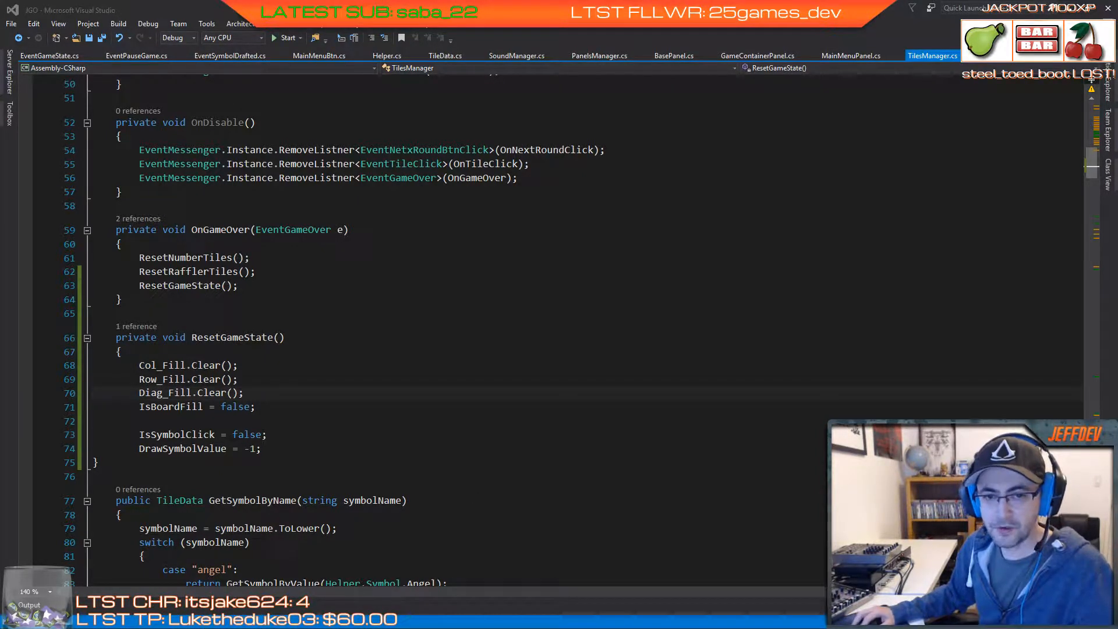
pyautogui.hotkey('alt', 'Tab')
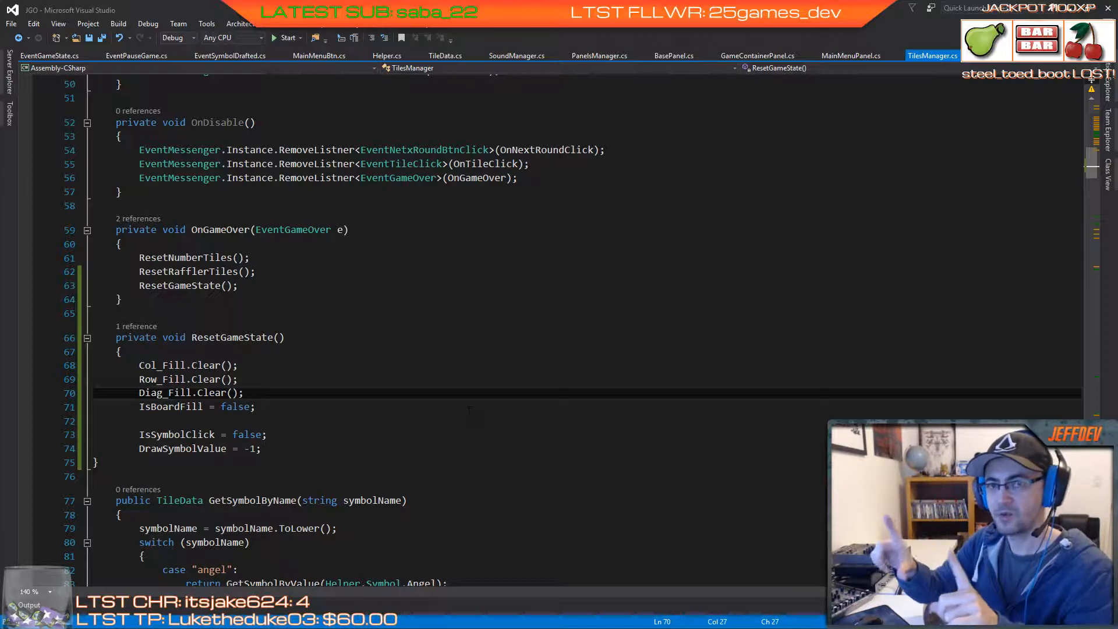
pyautogui.hotkey('alt', 'Tab')
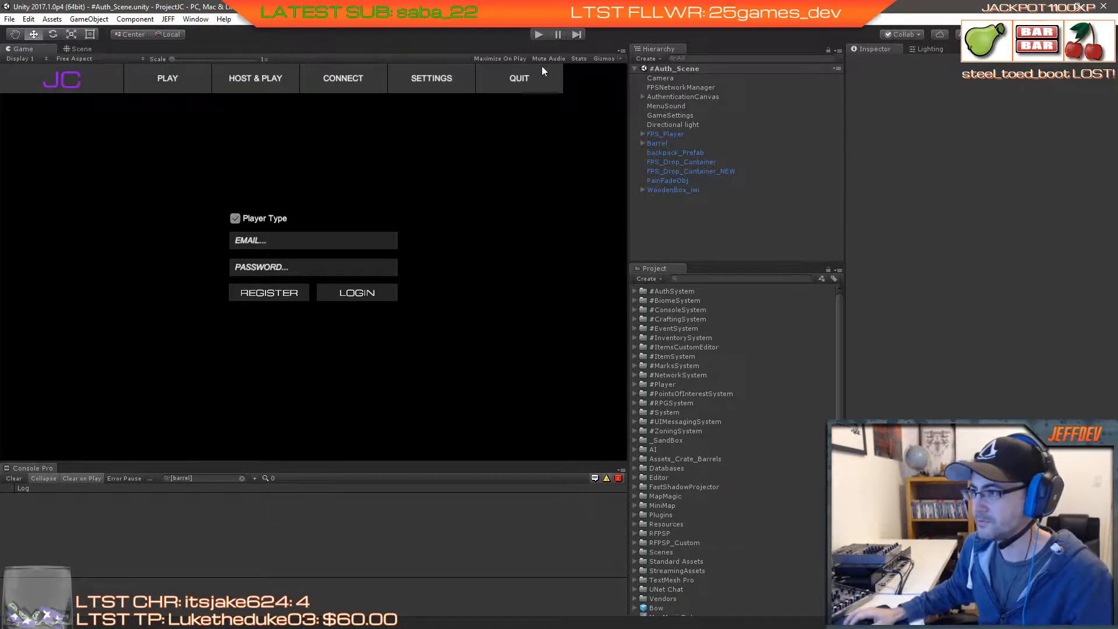
pyautogui.click(540, 35)
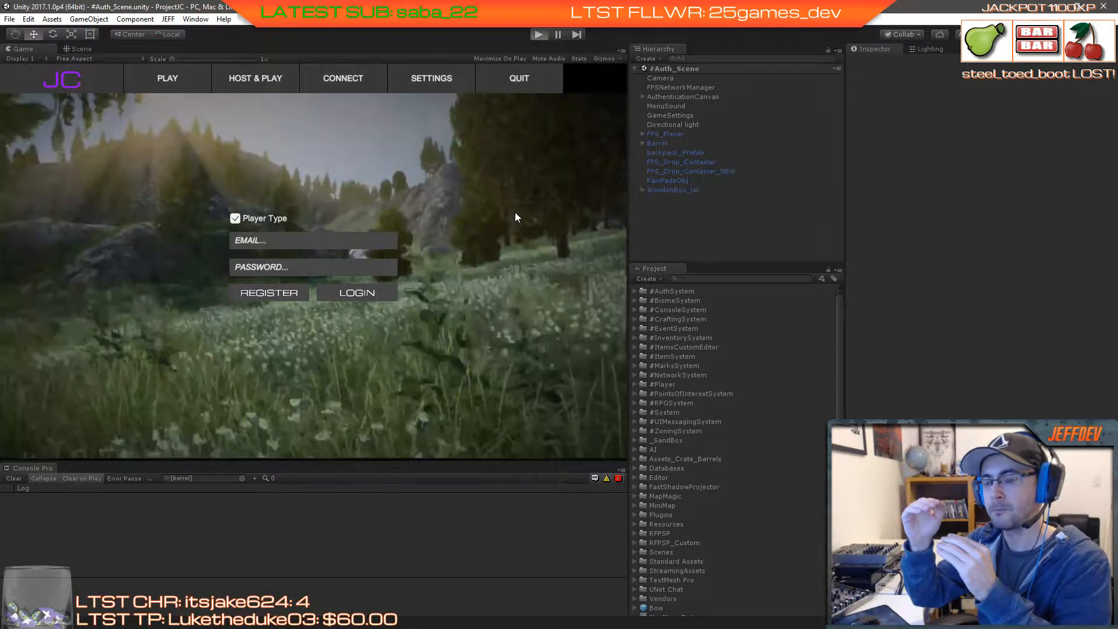
pyautogui.click(254, 219)
pyautogui.click(353, 292)
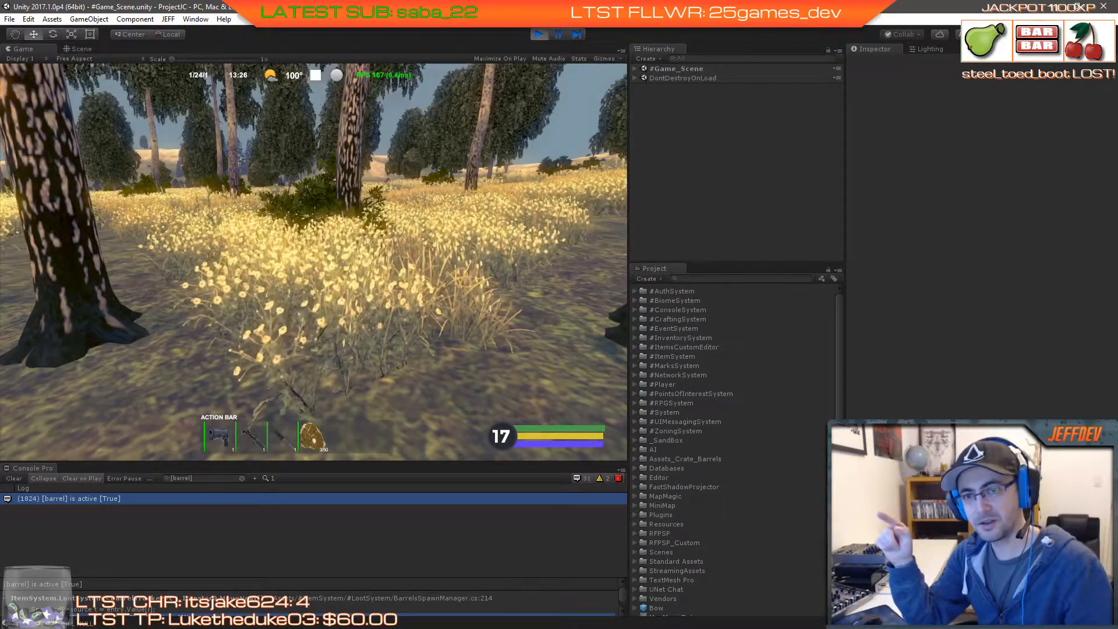
pyautogui.press('Escape')
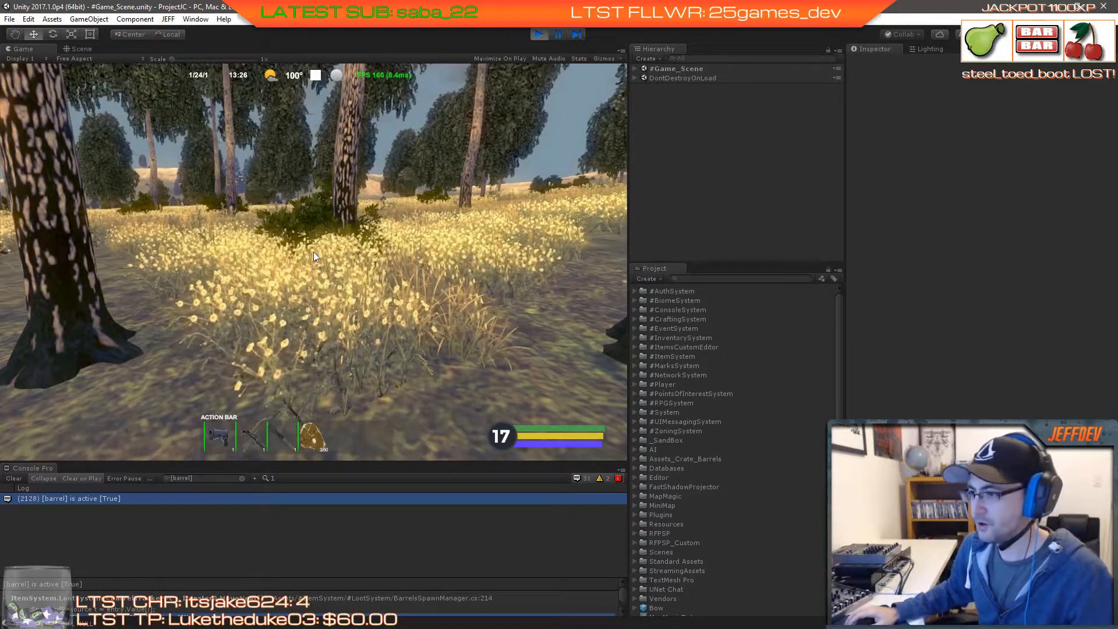
pyautogui.press('Tab')
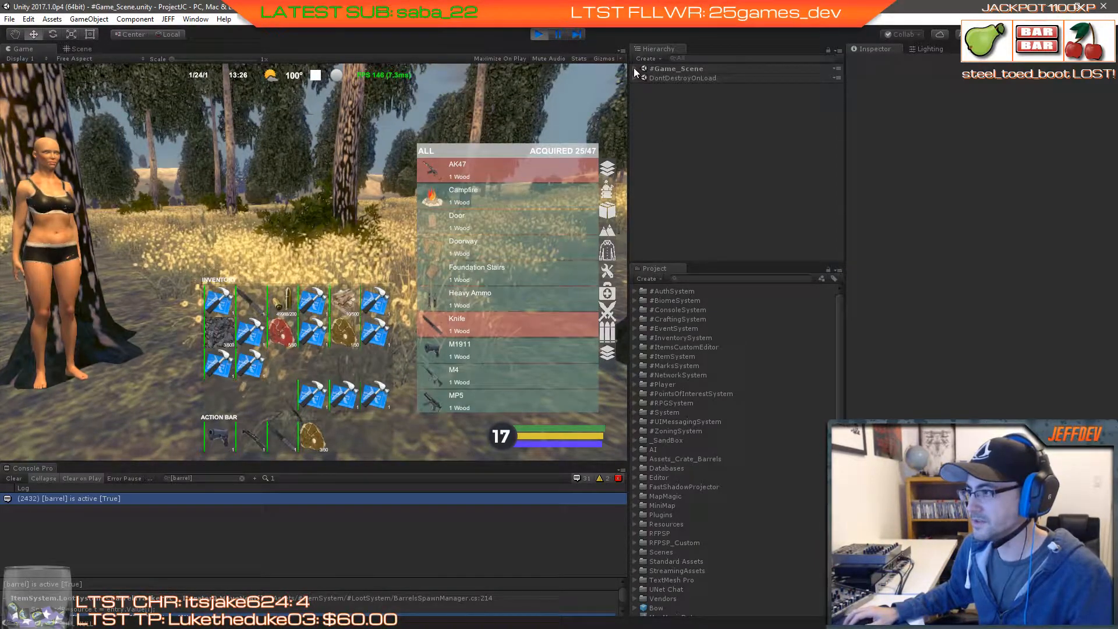
# Step: Expand #Game_Scene through FPS_MainUI and InventoryUIPanel to UISlotContainer, and examine the inventory slot objects and the neighbouring UI panels
pyautogui.click(635, 69)
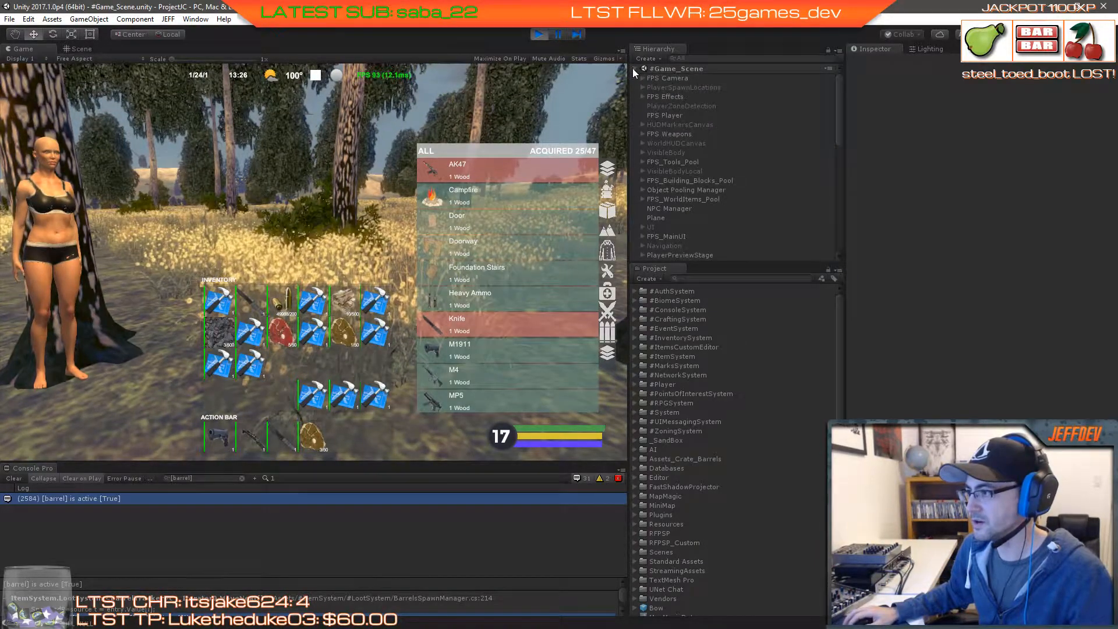
pyautogui.click(642, 236)
pyautogui.scroll(-3, 756, 204)
pyautogui.moveTo(756, 267); pyautogui.dragTo(751, 465)
pyautogui.scroll(-6, 743, 323)
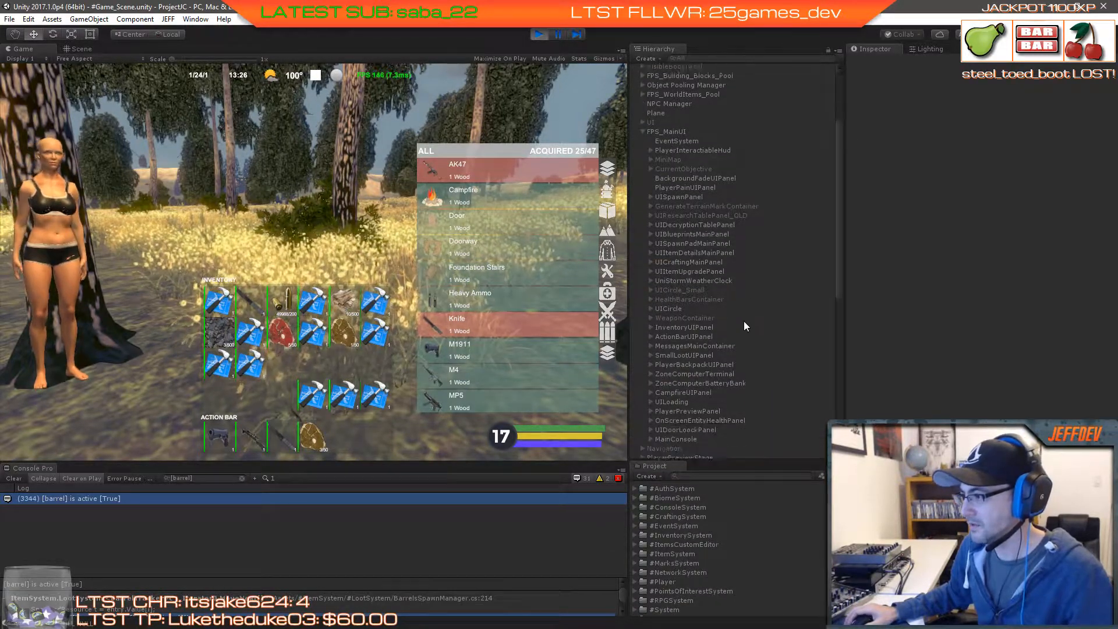
pyautogui.click(650, 257)
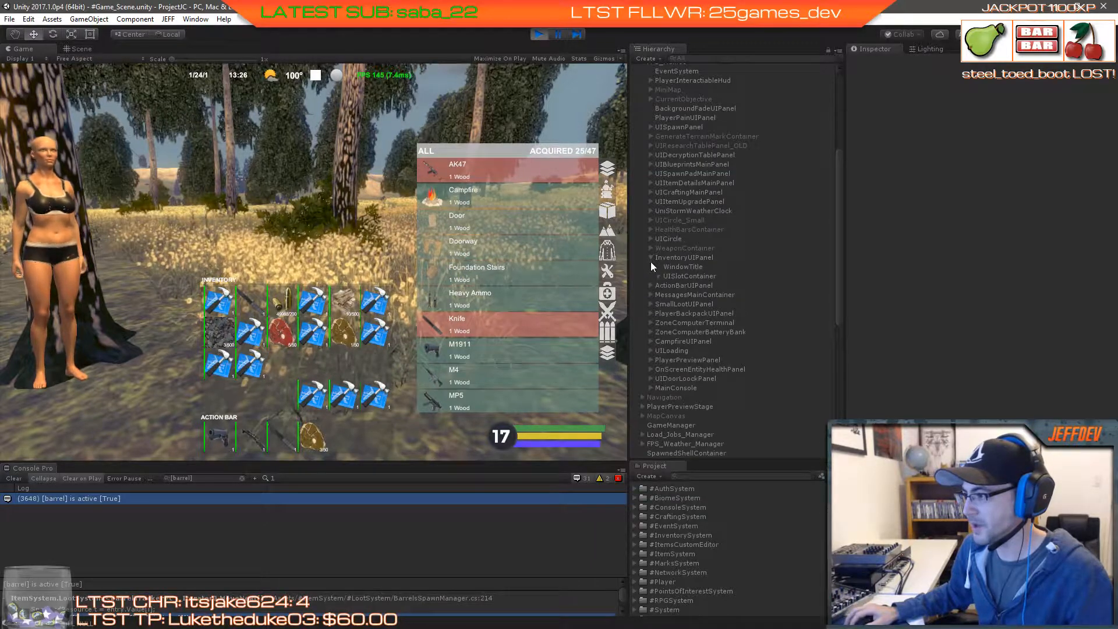
pyautogui.click(658, 275)
pyautogui.scroll(-4, 742, 310)
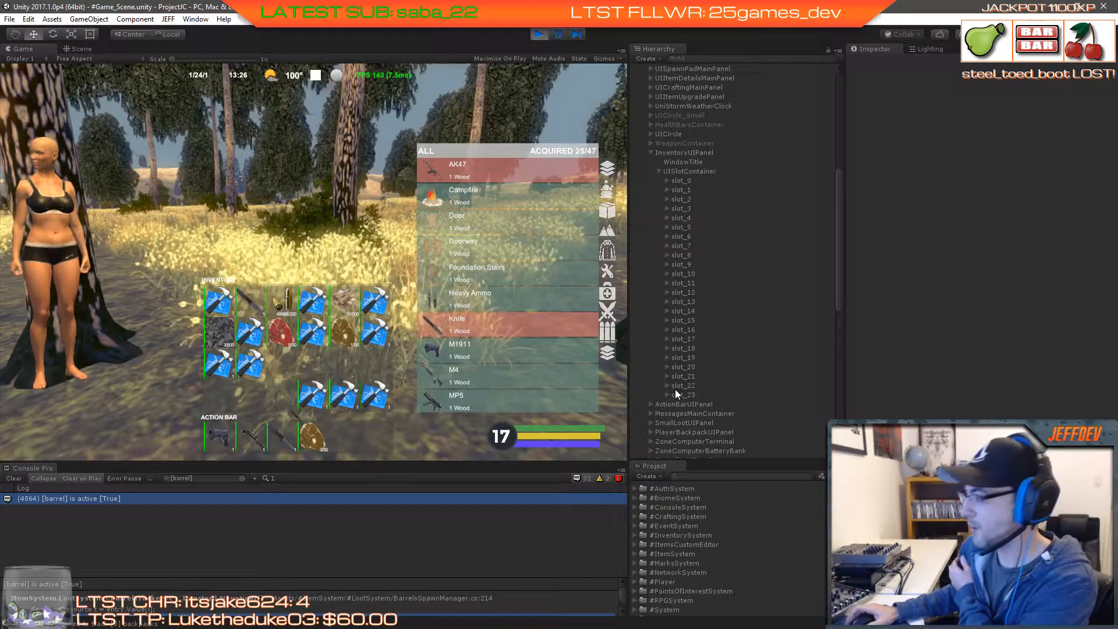
pyautogui.scroll(3, 675, 393)
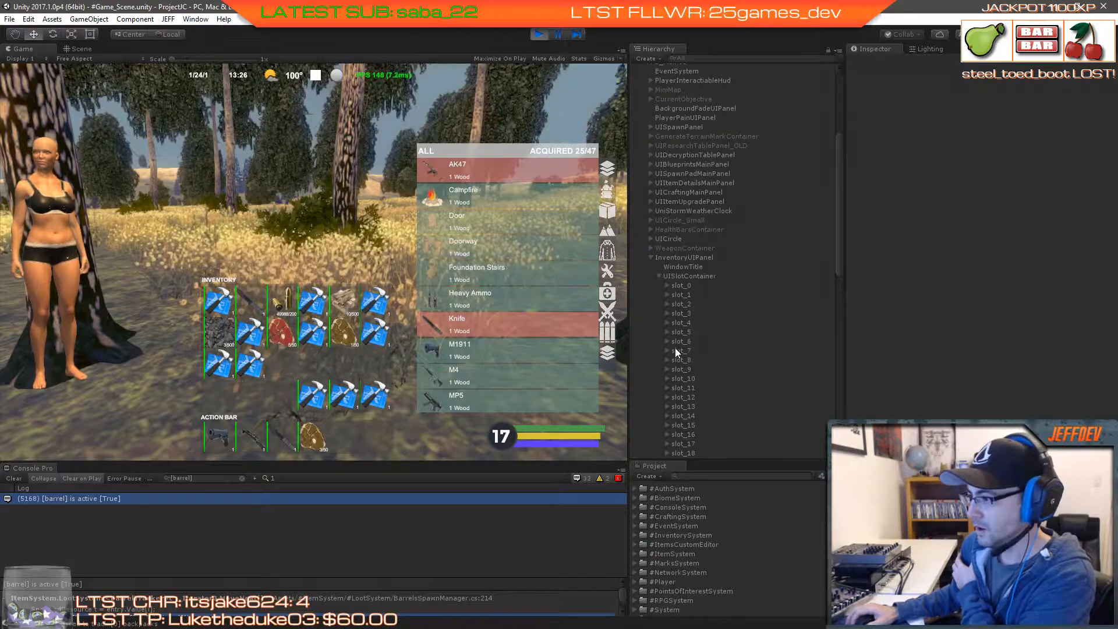
pyautogui.scroll(4, 724, 345)
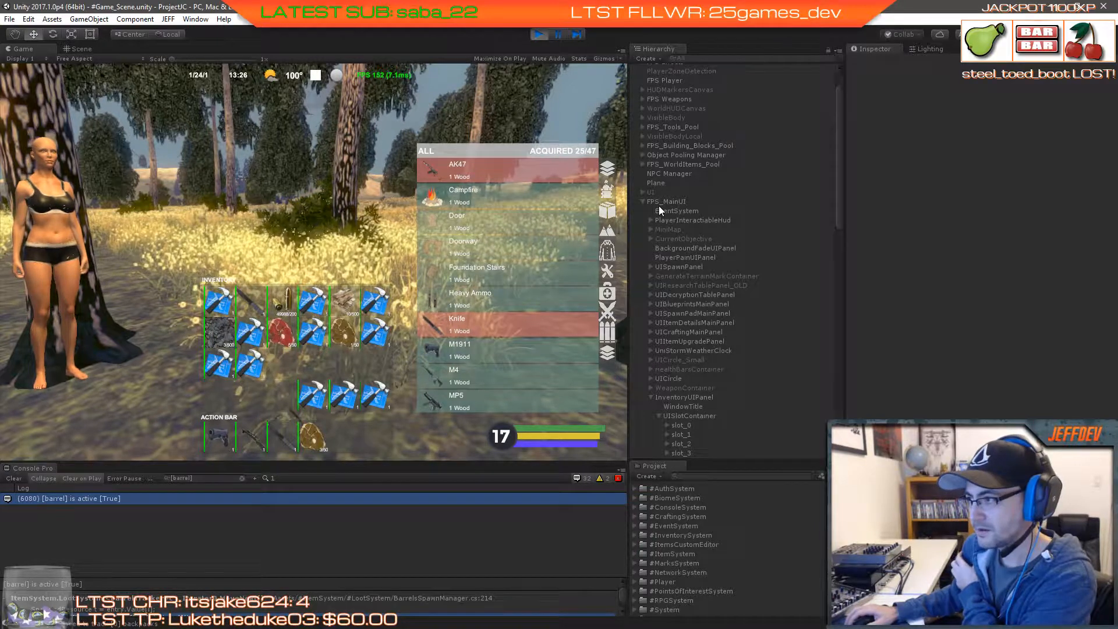
pyautogui.scroll(-7, 730, 363)
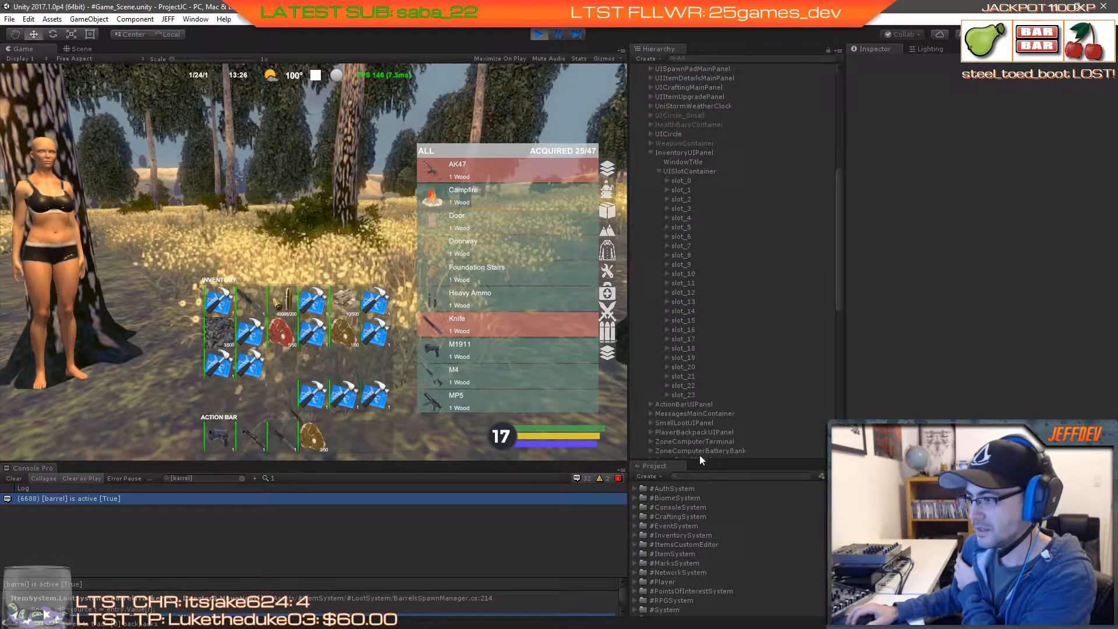
pyautogui.scroll(-5, 739, 326)
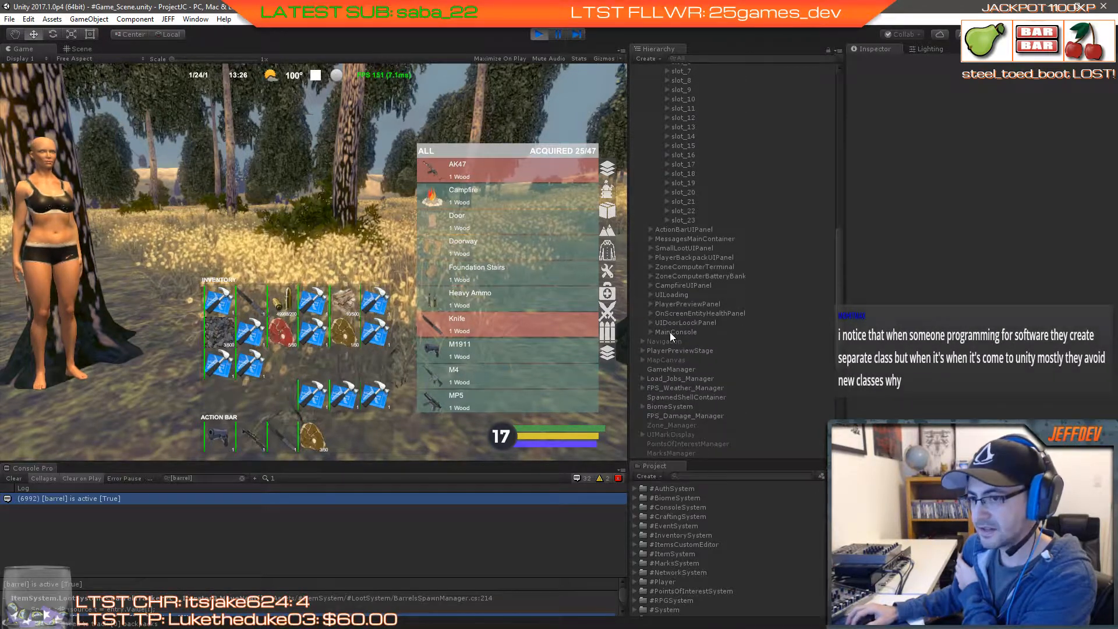
pyautogui.scroll(6, 718, 335)
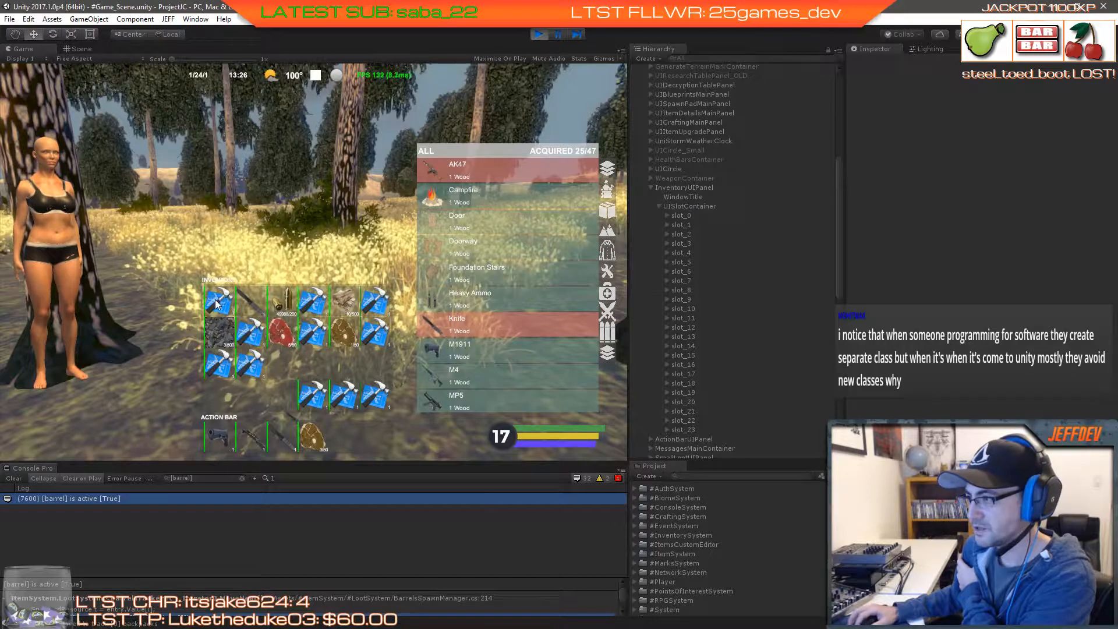
# Step: Carry the first inventory item across the other interface panels and the character preview, and return it to its slot
pyautogui.moveTo(215, 302); pyautogui.dragTo(322, 232)
pyautogui.moveTo(425, 247); pyautogui.dragTo(604, 165)
pyautogui.moveTo(608, 258)
pyautogui.mouseDown()
pyautogui.moveTo(606, 400)
pyautogui.moveTo(585, 435)
pyautogui.moveTo(485, 447)
pyautogui.moveTo(599, 423)
pyautogui.moveTo(608, 165)
pyautogui.moveTo(573, 105)
pyautogui.moveTo(433, 135)
pyautogui.moveTo(391, 81)
pyautogui.moveTo(187, 80)
pyautogui.moveTo(120, 153)
pyautogui.moveTo(42, 143)
pyautogui.mouseUp()
pyautogui.moveTo(27, 205); pyautogui.dragTo(220, 311)
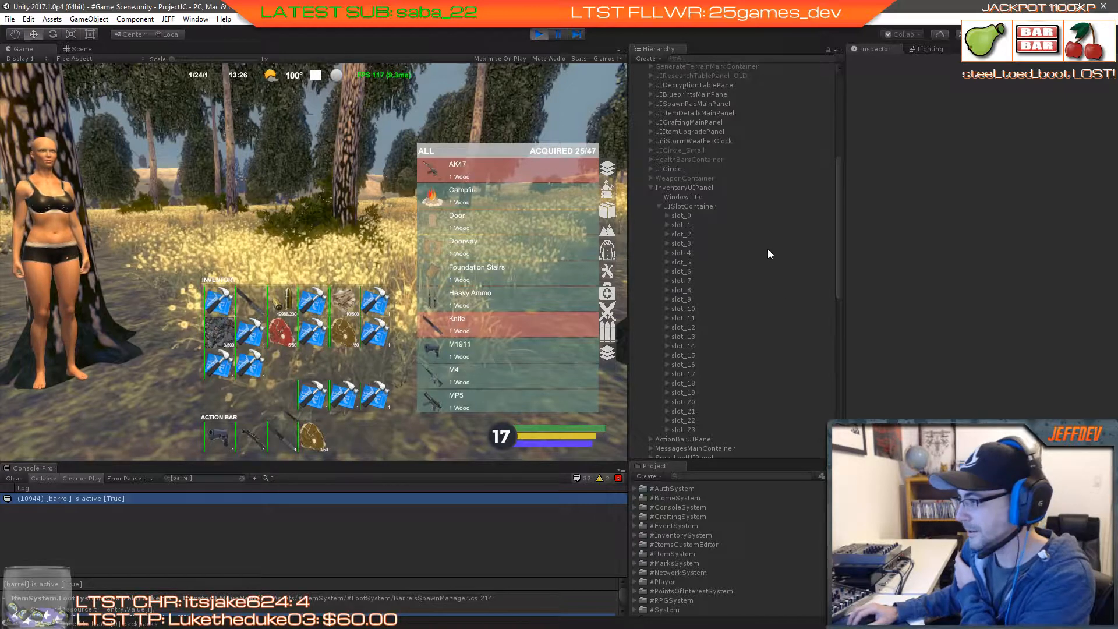
# Step: Collapse InventoryUIPanel, reorder UICircle to sit directly below it under FPS_MainUI, and test by moving the first inventory item over the level circle
pyautogui.click(650, 188)
pyautogui.scroll(3, 734, 204)
pyautogui.scroll(2, 734, 204)
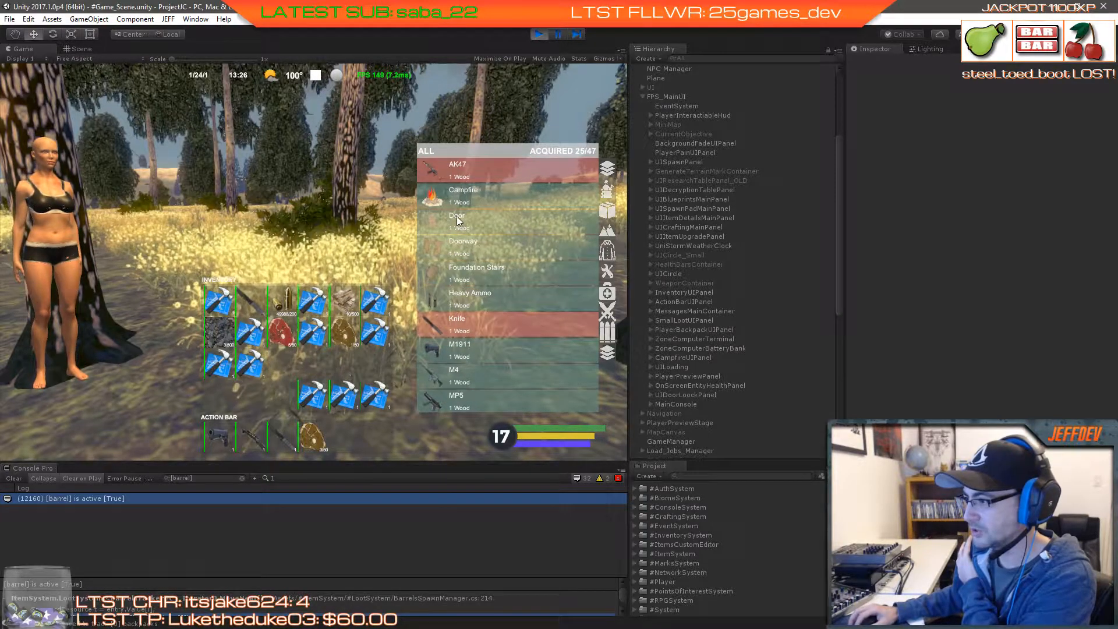
pyautogui.click(669, 274)
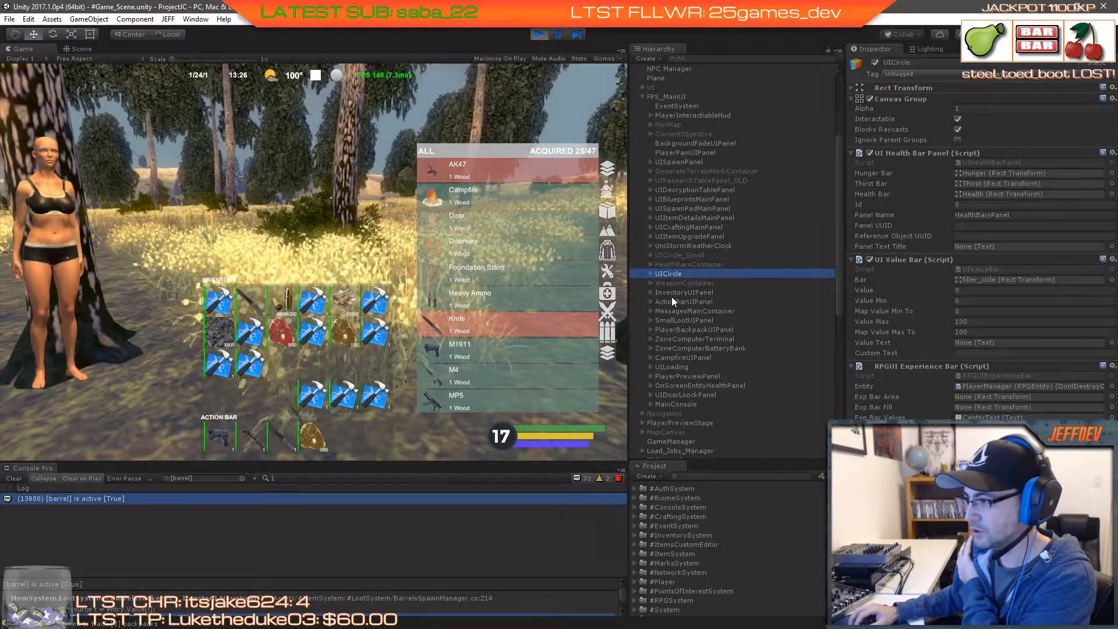
pyautogui.moveTo(662, 272); pyautogui.dragTo(662, 295)
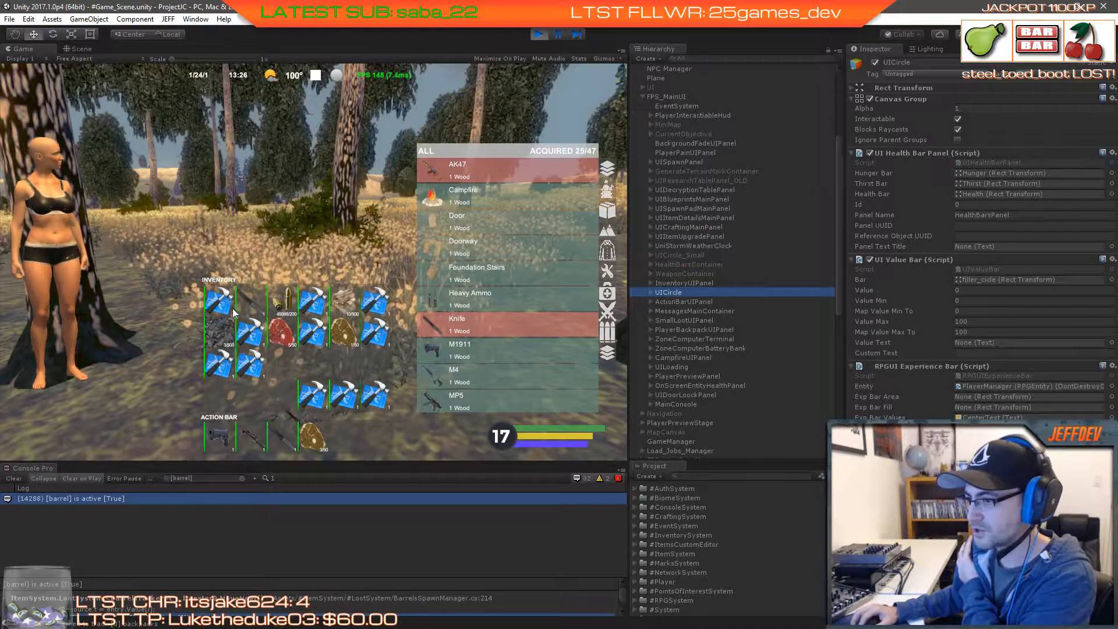
pyautogui.moveTo(233, 312)
pyautogui.mouseDown()
pyautogui.moveTo(337, 332)
pyautogui.moveTo(495, 429)
pyautogui.moveTo(588, 434)
pyautogui.moveTo(512, 445)
pyautogui.mouseUp()
pyautogui.moveTo(233, 302); pyautogui.dragTo(226, 300)
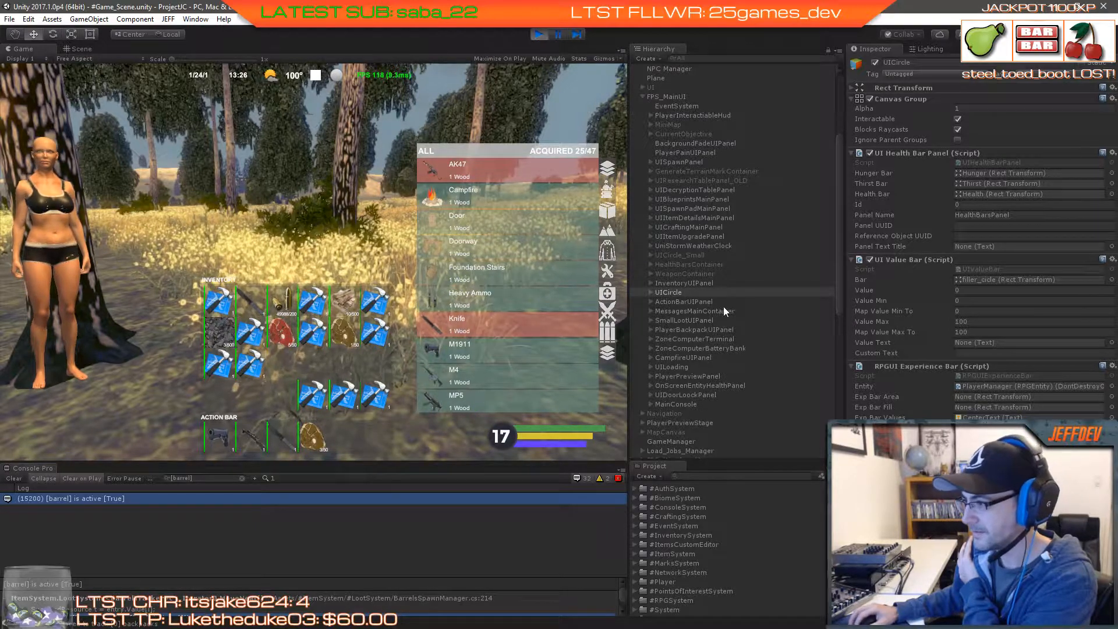
# Step: Expand InventoryUIPanel down to slot_0 and select its UIInventoryItem to examine the item's components
pyautogui.click(651, 285)
pyautogui.click(658, 301)
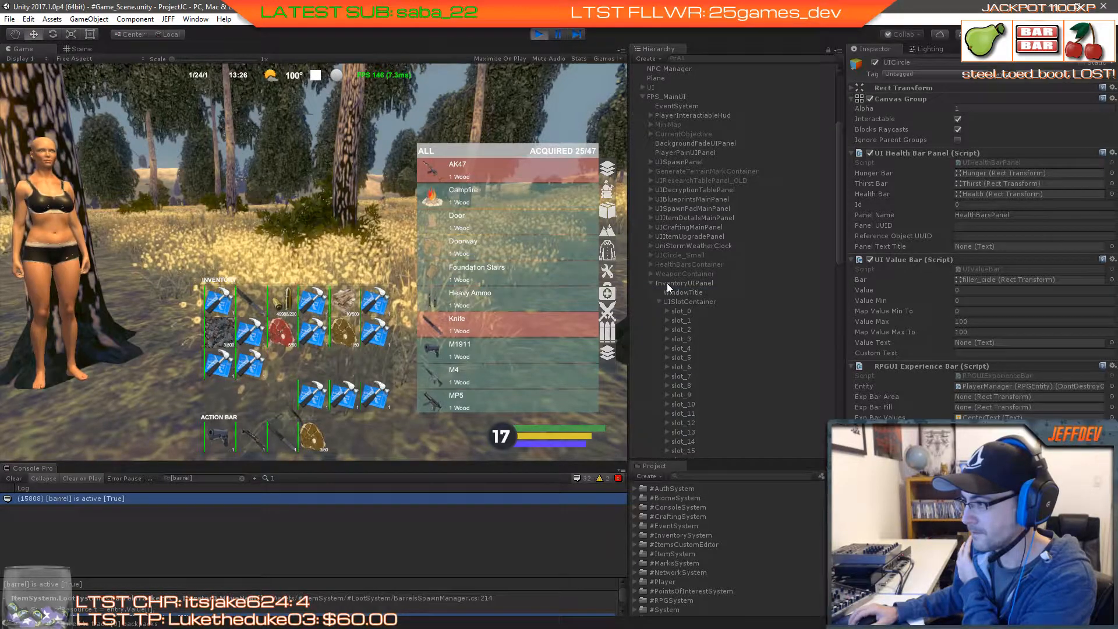
pyautogui.scroll(-4, 666, 283)
pyautogui.click(666, 207)
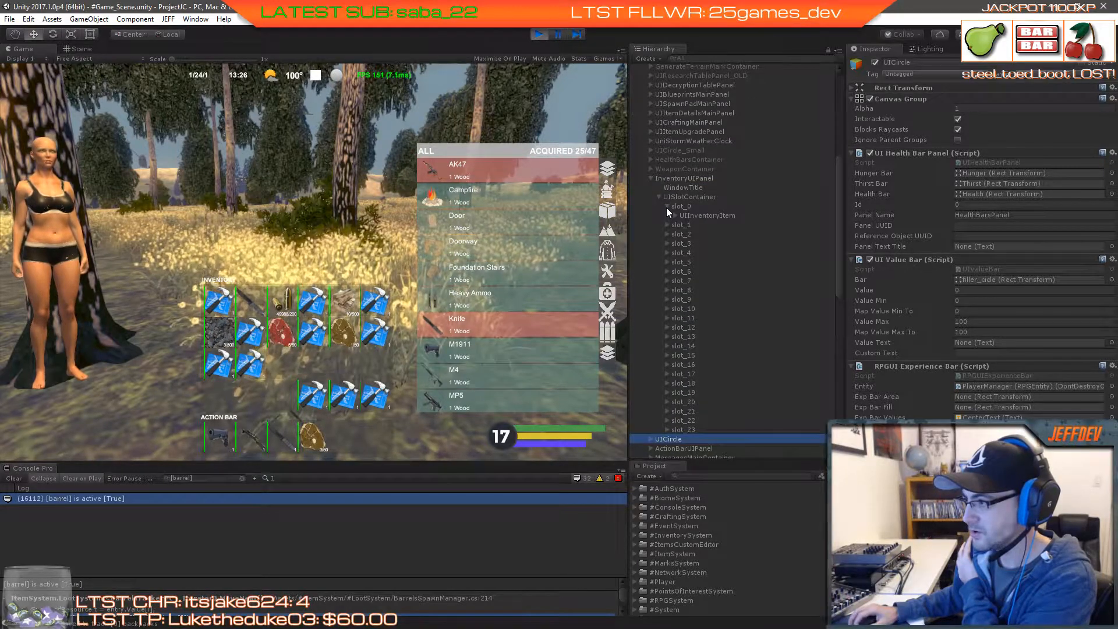
pyautogui.click(674, 216)
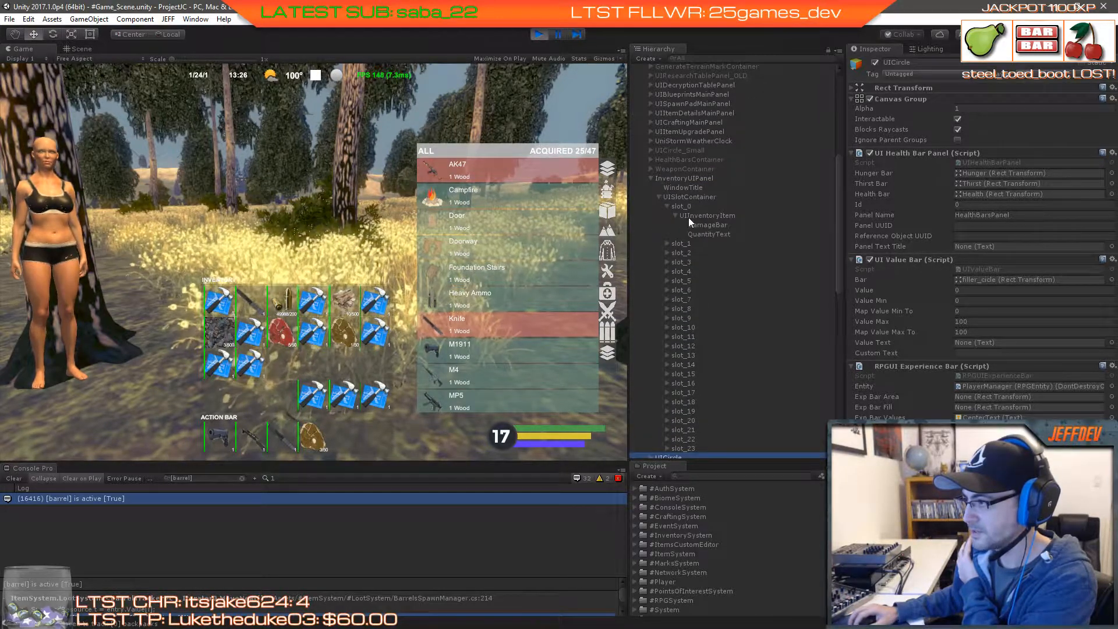
pyautogui.moveTo(220, 302)
pyautogui.mouseDown()
pyautogui.moveTo(256, 250)
pyautogui.moveTo(222, 300)
pyautogui.mouseUp()
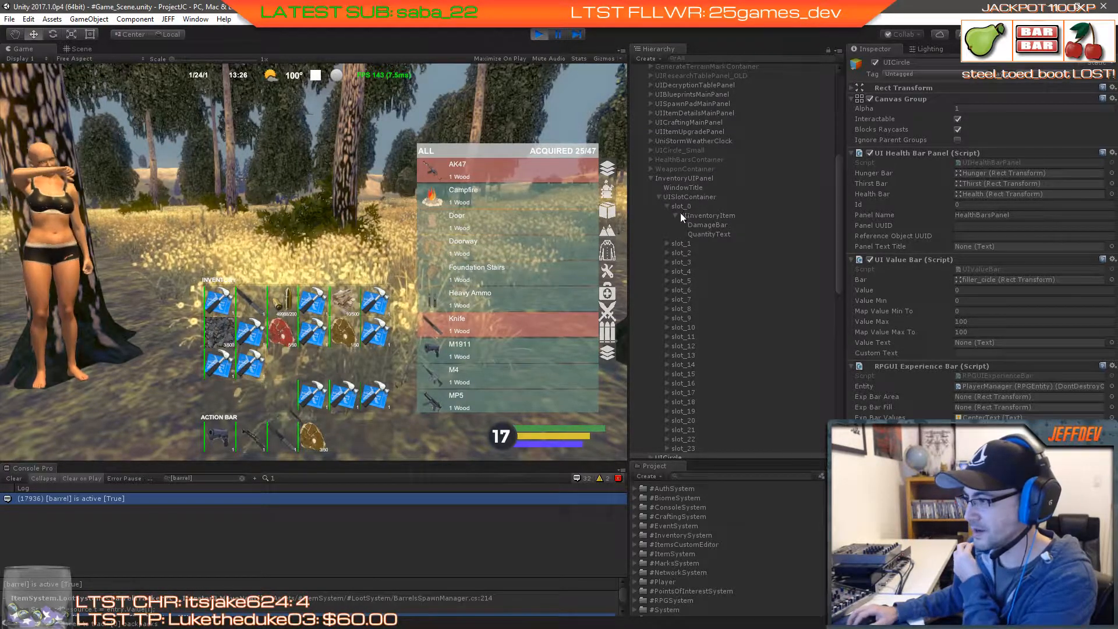
pyautogui.click(694, 215)
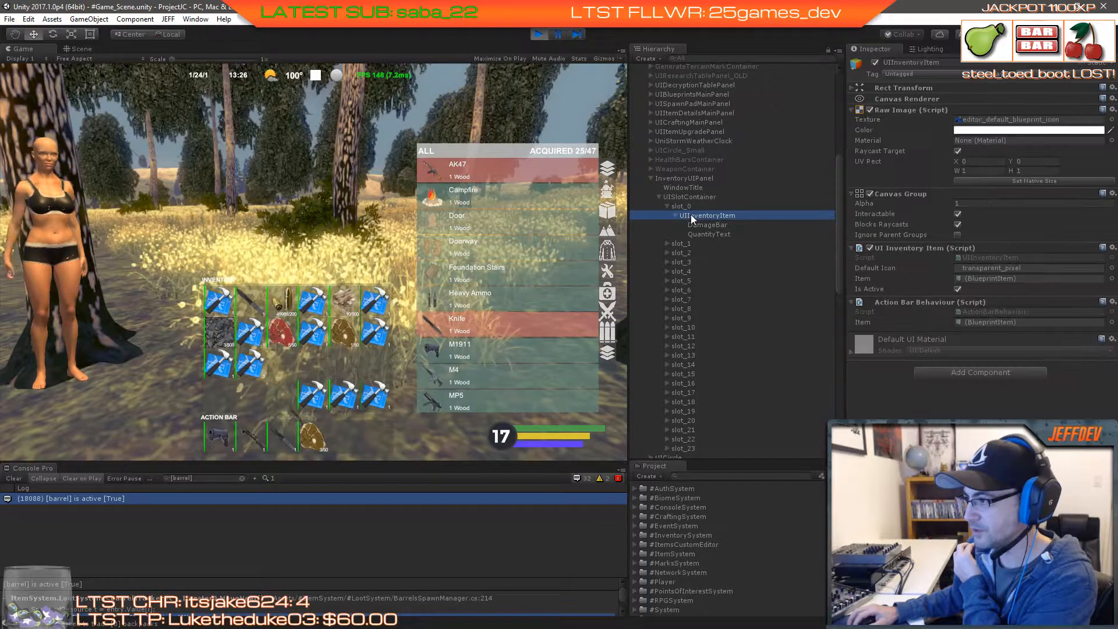
# Step: Collapse InventoryUIPanel in the hierarchy and test picking up the first inventory item and releasing it back in its slot
pyautogui.click(650, 178)
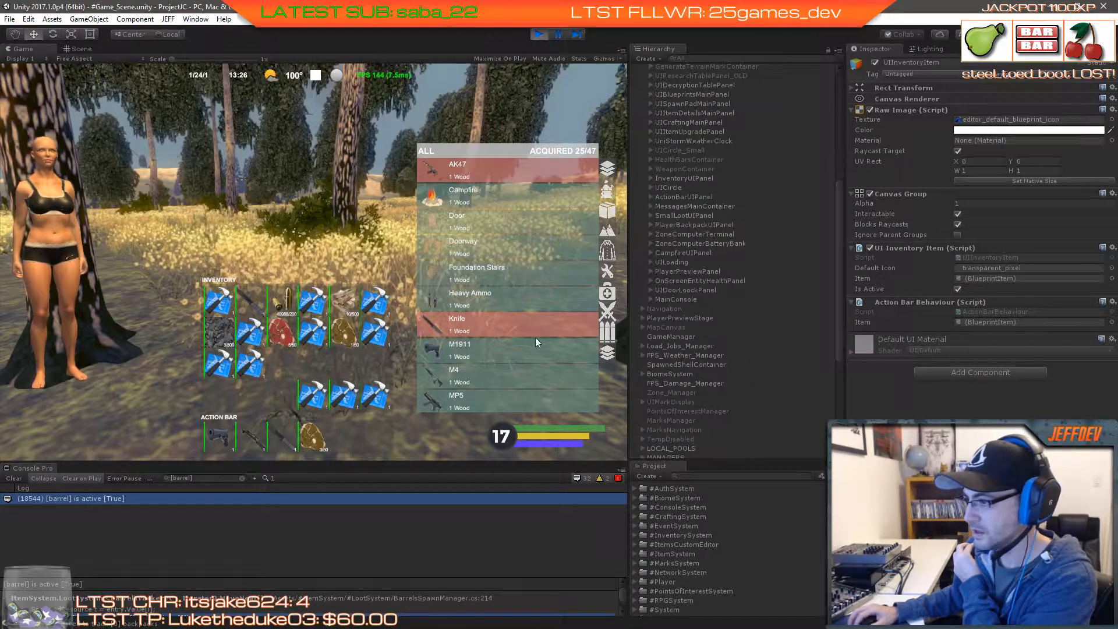
pyautogui.moveTo(218, 299)
pyautogui.mouseDown()
pyautogui.moveTo(247, 236)
pyautogui.moveTo(682, 343)
pyautogui.moveTo(657, 306)
pyautogui.moveTo(230, 309)
pyautogui.mouseUp()
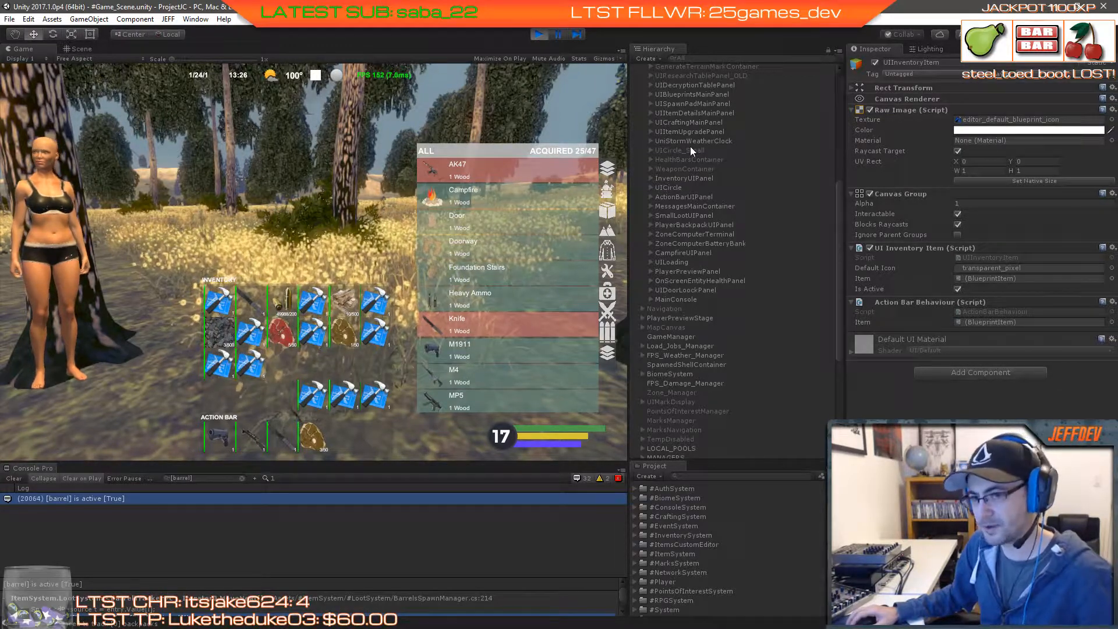
pyautogui.moveTo(218, 301)
pyautogui.mouseDown()
pyautogui.moveTo(274, 245)
pyautogui.moveTo(372, 267)
pyautogui.moveTo(425, 157)
pyautogui.moveTo(408, 91)
pyautogui.moveTo(261, 78)
pyautogui.moveTo(116, 210)
pyautogui.moveTo(216, 326)
pyautogui.moveTo(206, 356)
pyautogui.moveTo(326, 250)
pyautogui.moveTo(512, 177)
pyautogui.moveTo(221, 244)
pyautogui.moveTo(240, 326)
pyautogui.moveTo(219, 299)
pyautogui.mouseUp()
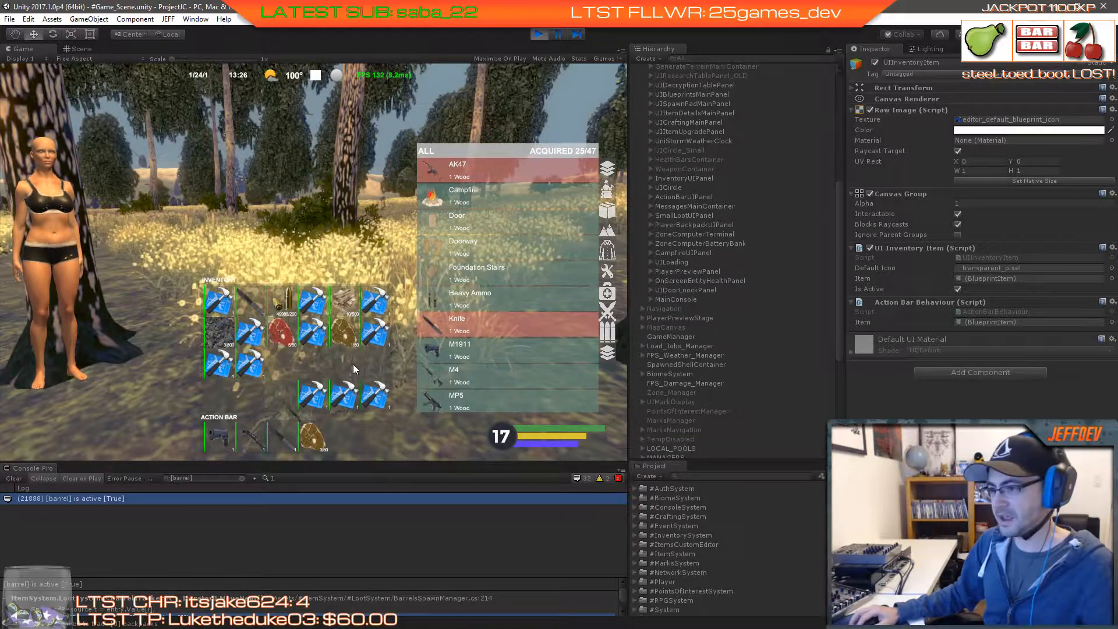
# Step: Walk through the forest with the action bar's first weapon equipped and reloaded, check the inventory again, and stop play mode
pyautogui.press('Tab')
pyautogui.press('w')
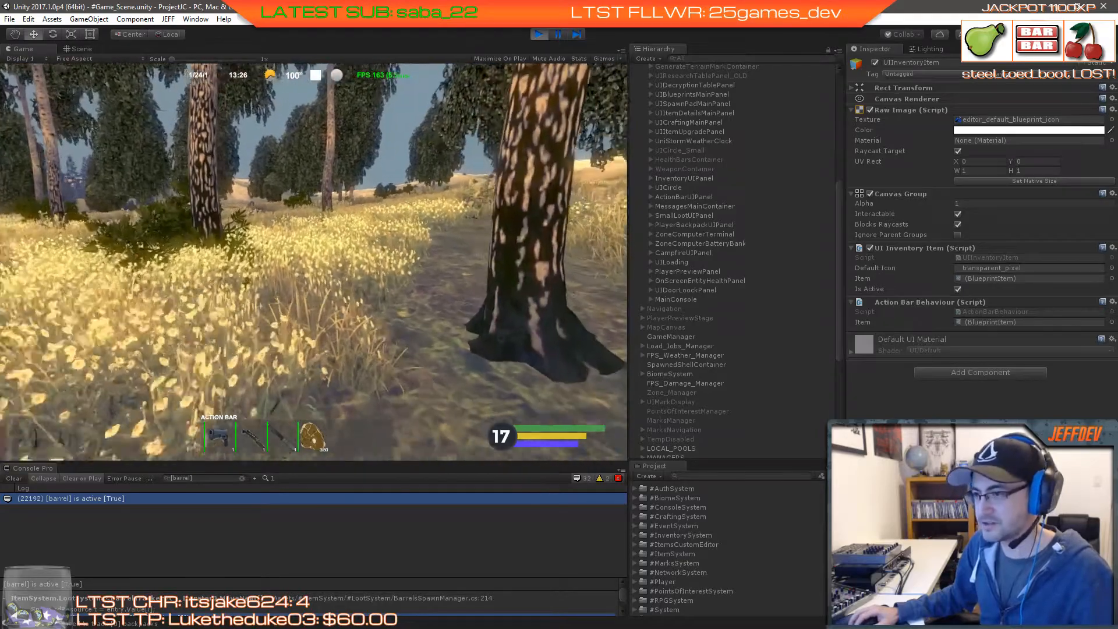
pyautogui.press('w')
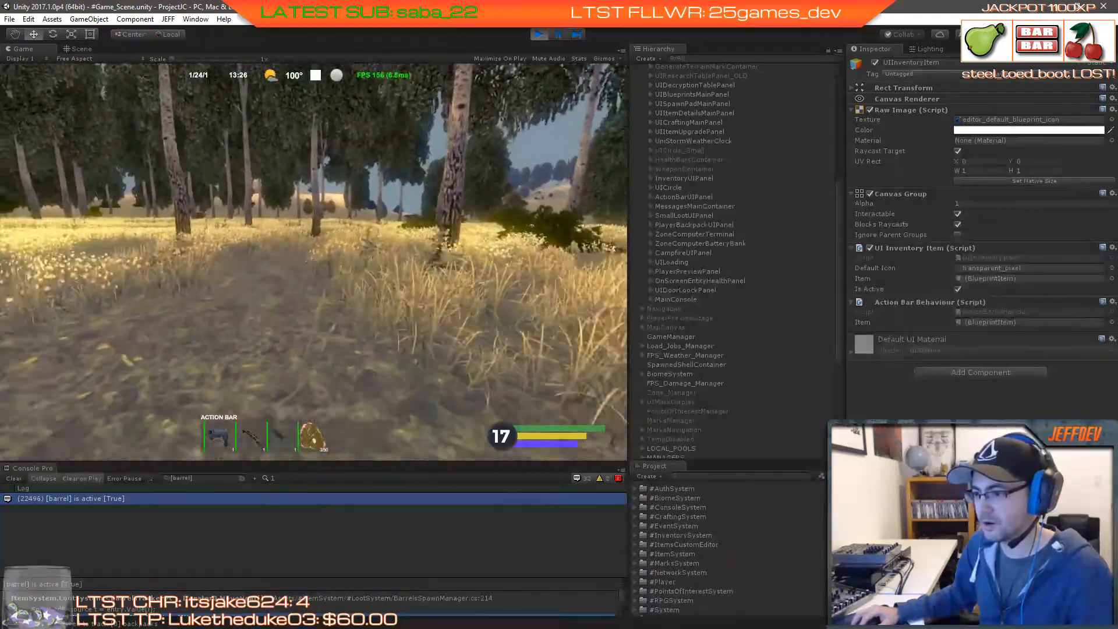
pyautogui.press('1')
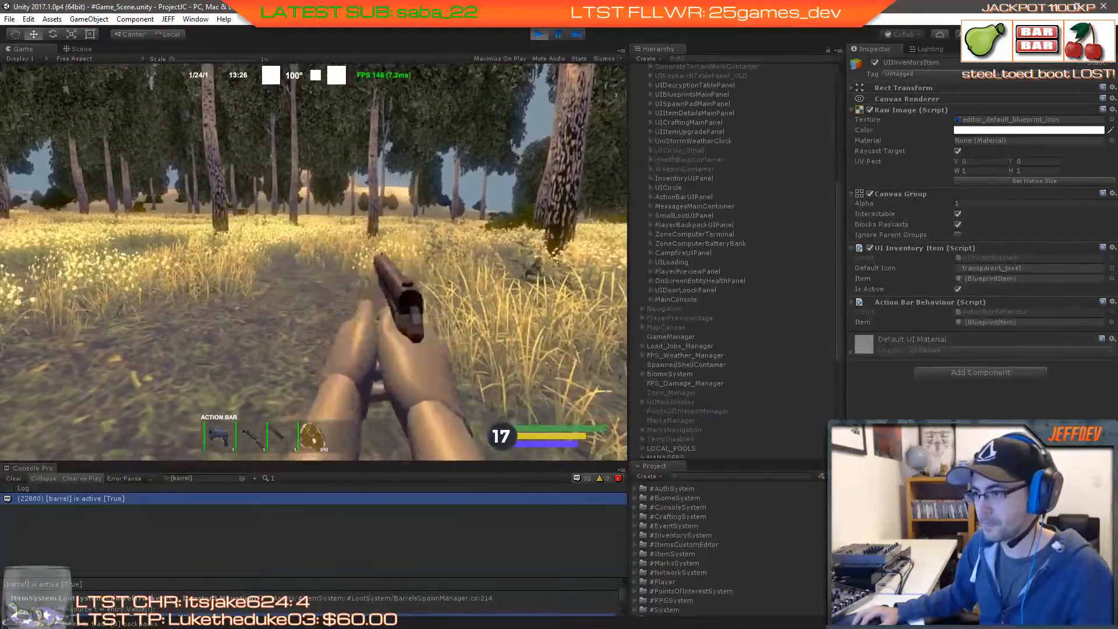
pyautogui.press('r')
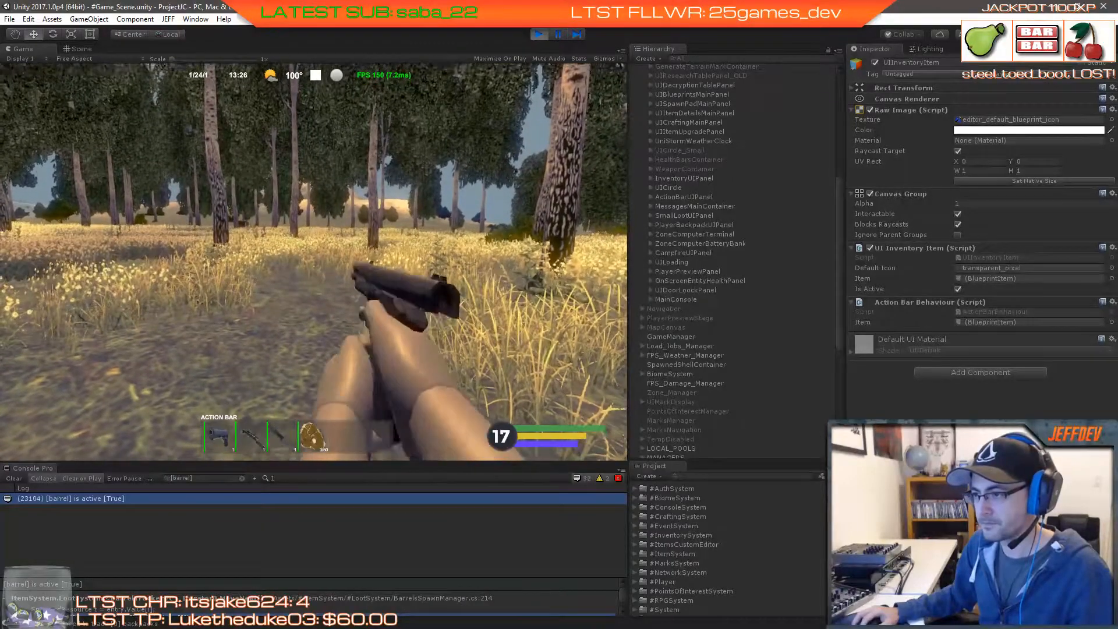
pyautogui.press('w')
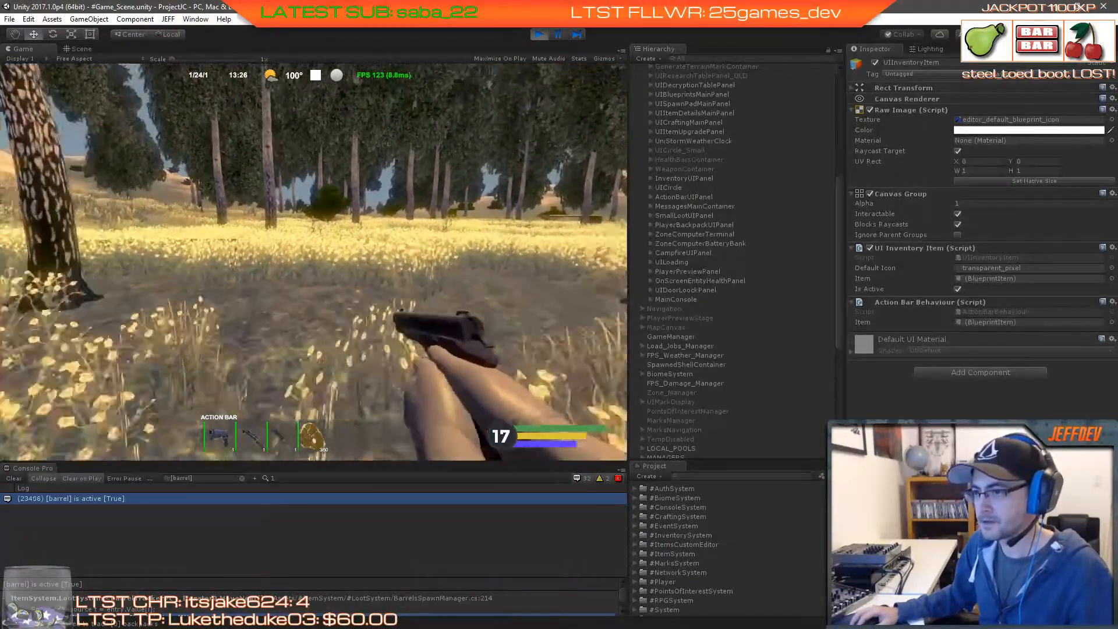
pyautogui.press('Tab')
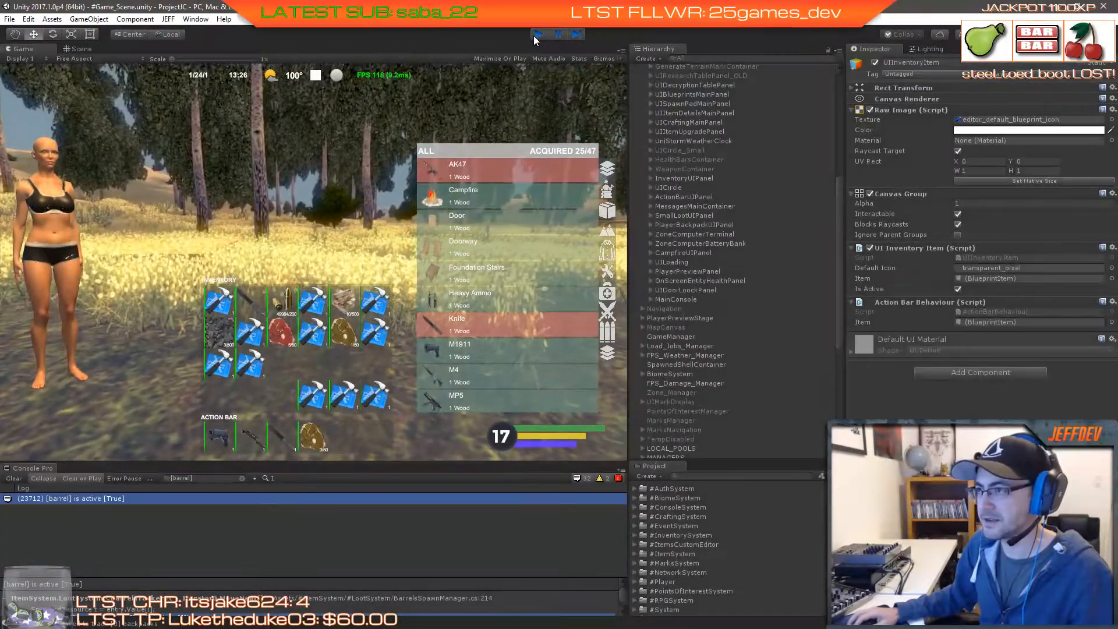
pyautogui.click(537, 34)
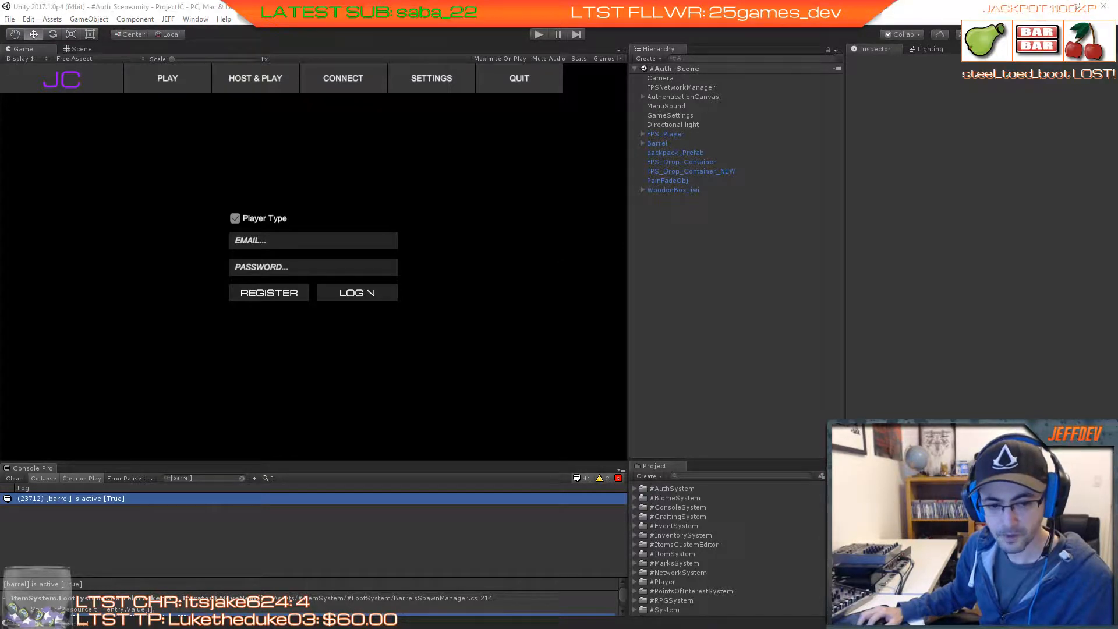
# Step: Switch to the JGO project in Unity and test NumbersPanel's visibility by setting its Canvas Group alpha to 0 and back to 1
pyautogui.hotkey('alt', 'Tab')
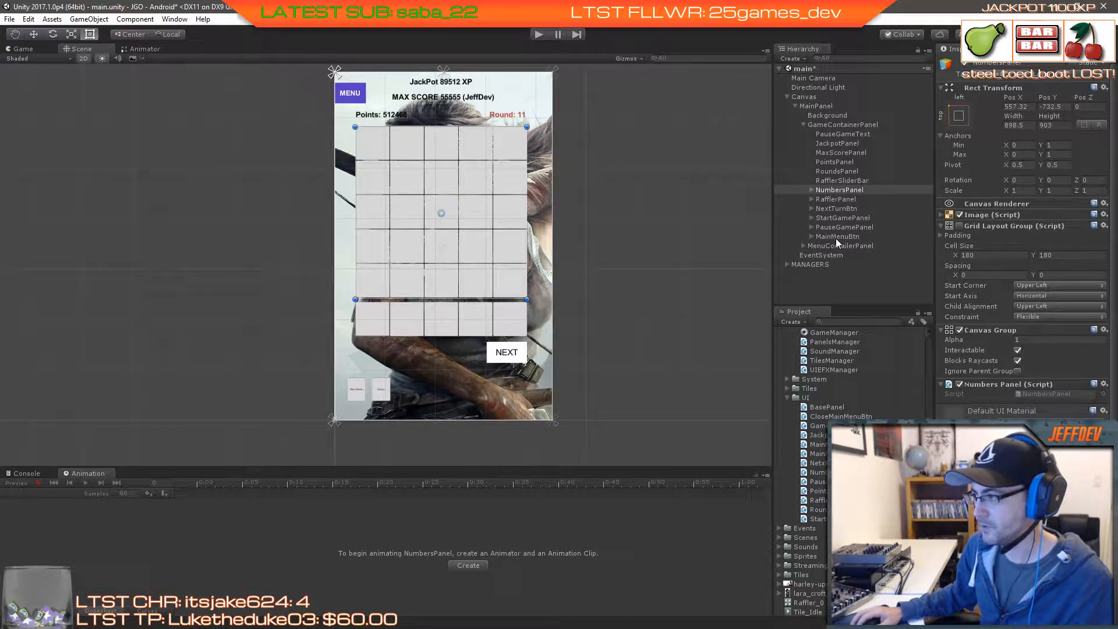
pyautogui.scroll(-1, 1013, 246)
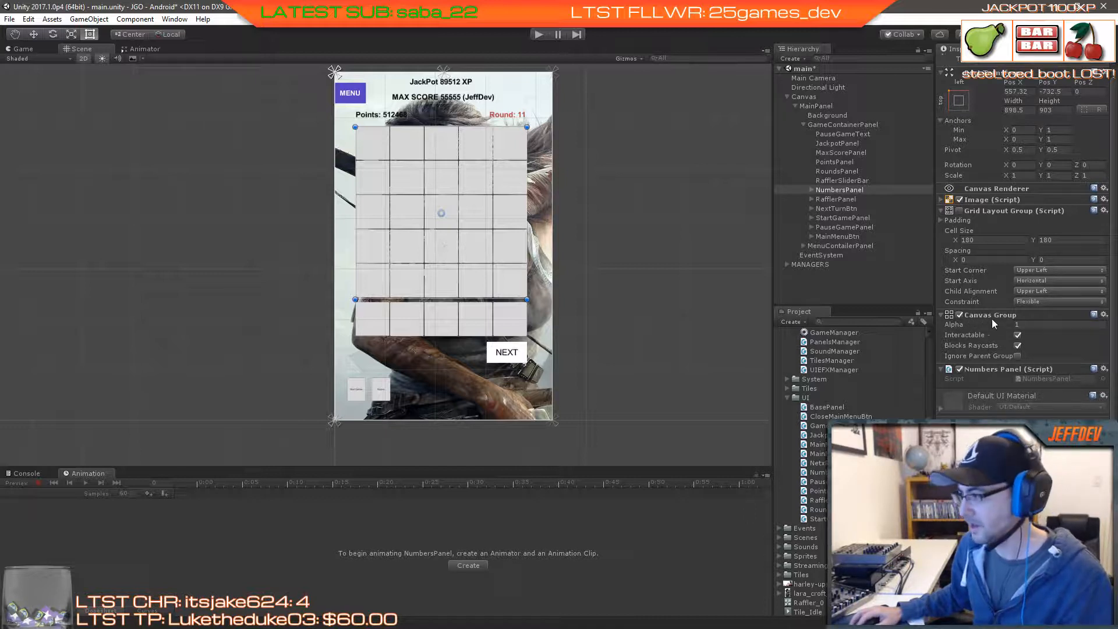
pyautogui.click(1020, 323)
pyautogui.write('0')
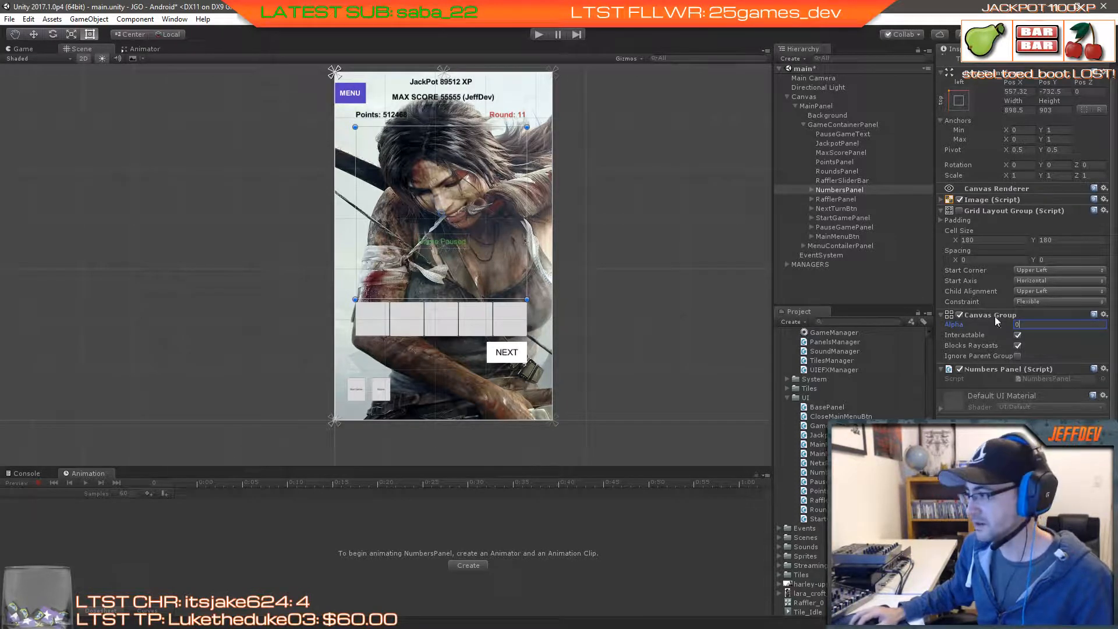
pyautogui.click(1013, 326)
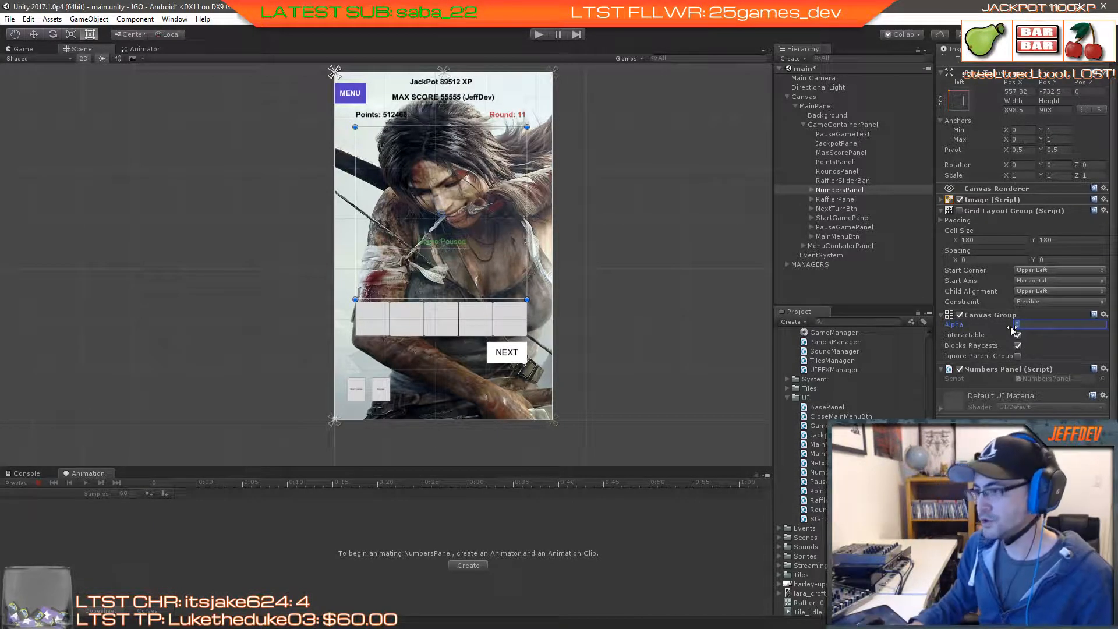
pyautogui.write('1')
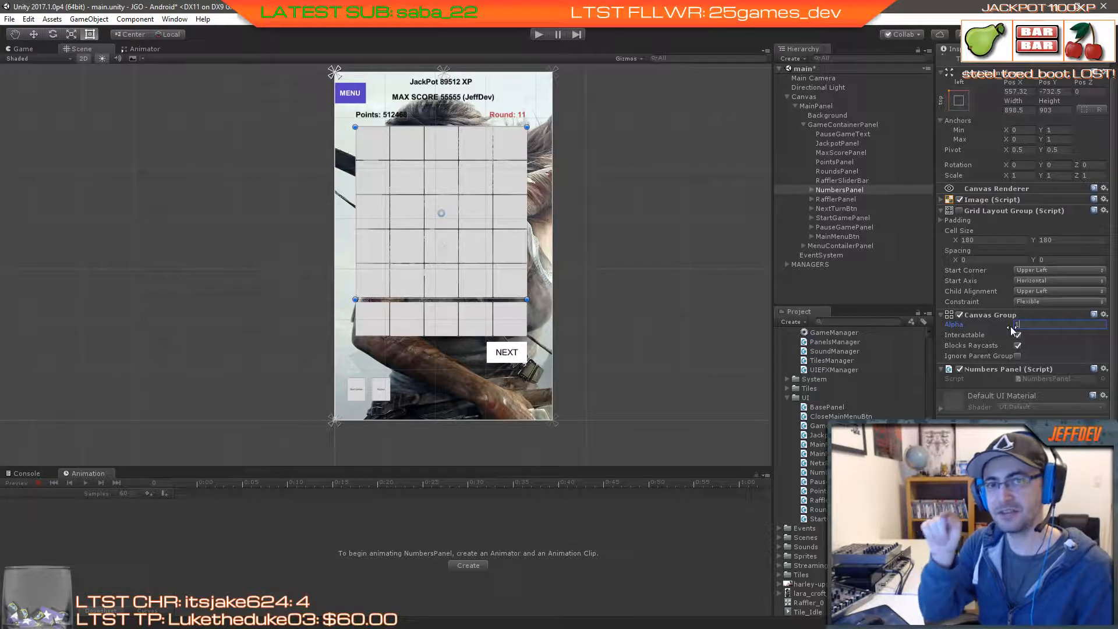
# Step: Hide NumbersPanel with a Canvas Group alpha of 0, and turn off Interactable and Blocks Raycasts
pyautogui.press('BackSpace')
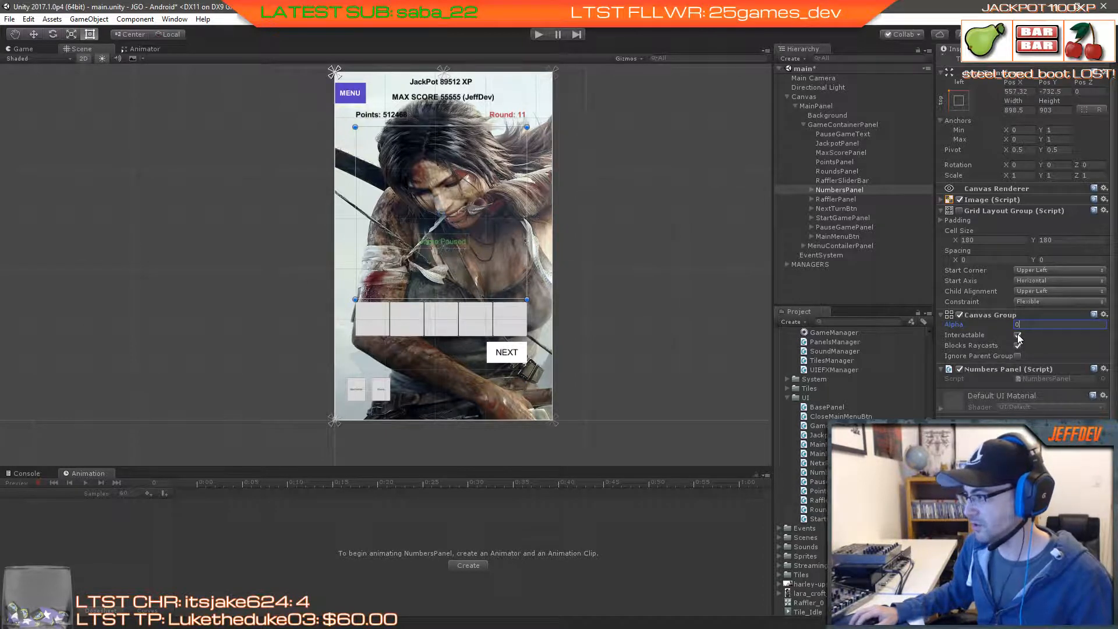
pyautogui.click(1017, 336)
pyautogui.click(1017, 345)
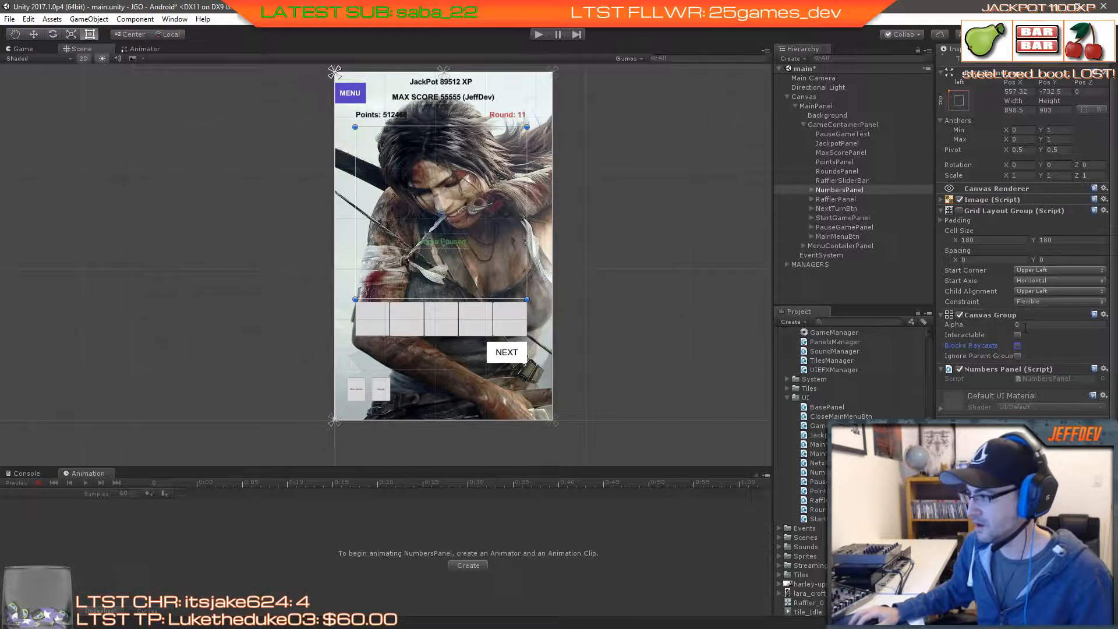
# Step: Restore NumbersPanel's Canvas Group alpha to 1 and turn Interactable and Blocks Raycasts back on
pyautogui.click(1025, 325)
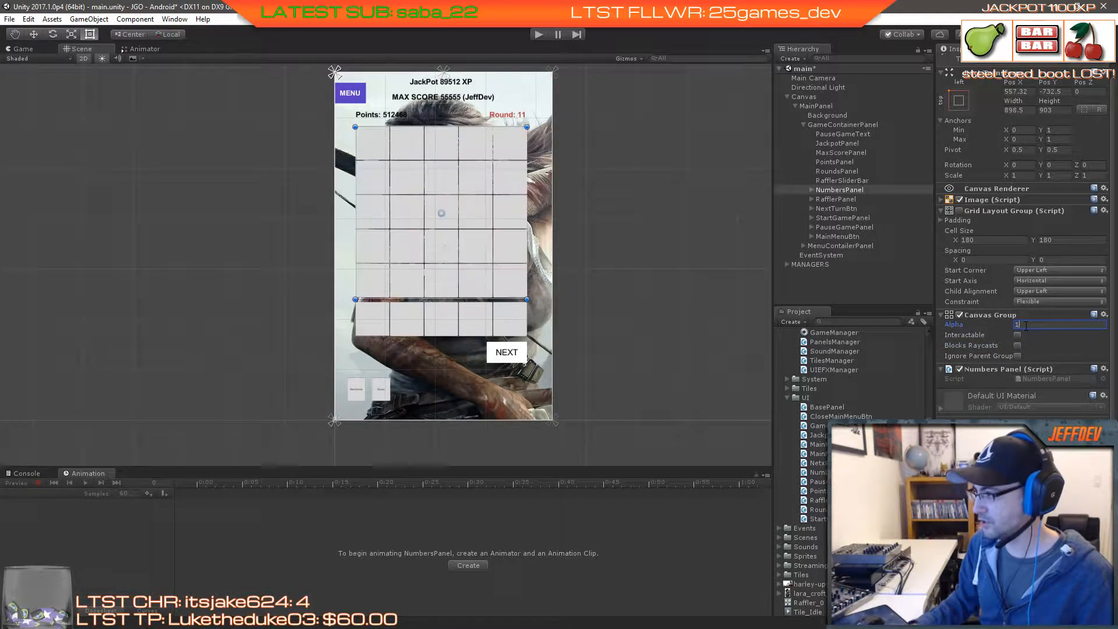
pyautogui.write('1')
pyautogui.click(1017, 335)
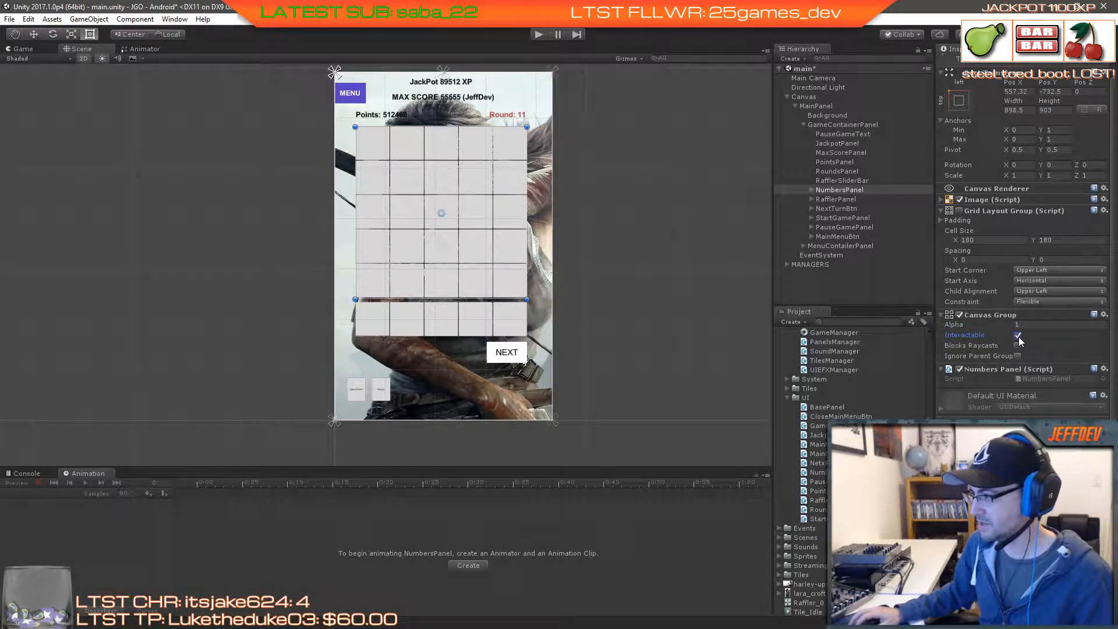
pyautogui.click(1017, 345)
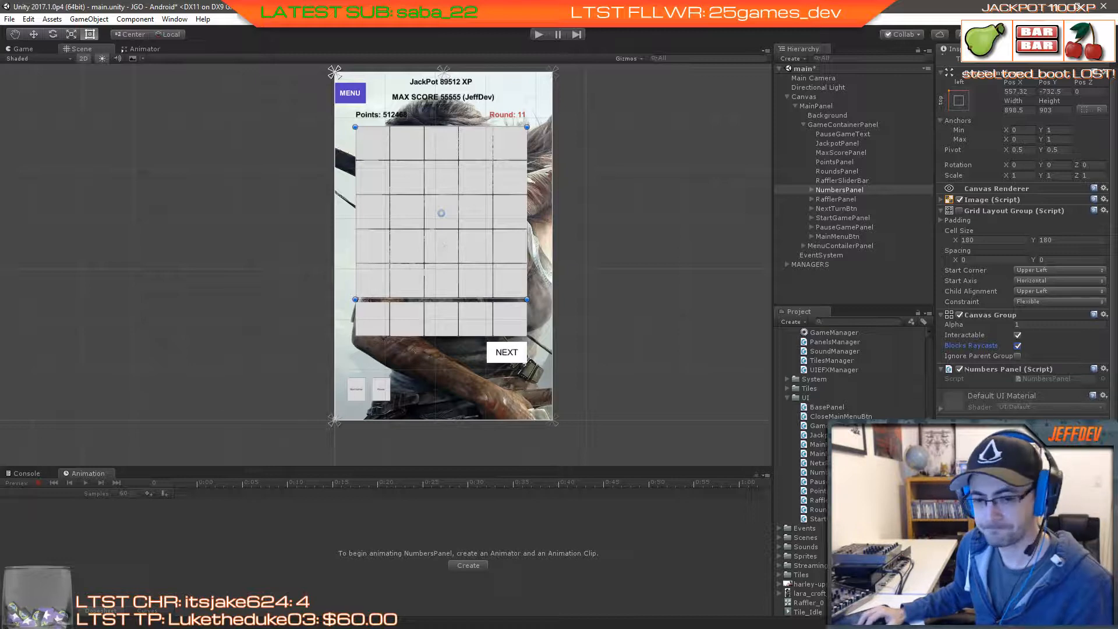
# Step: Switch to TilesManager.cs in Visual Studio, remove the blank line before IsSymbolClick in ResetGameState, indent its closing brace, and save
pyautogui.hotkey('alt', 'Tab')
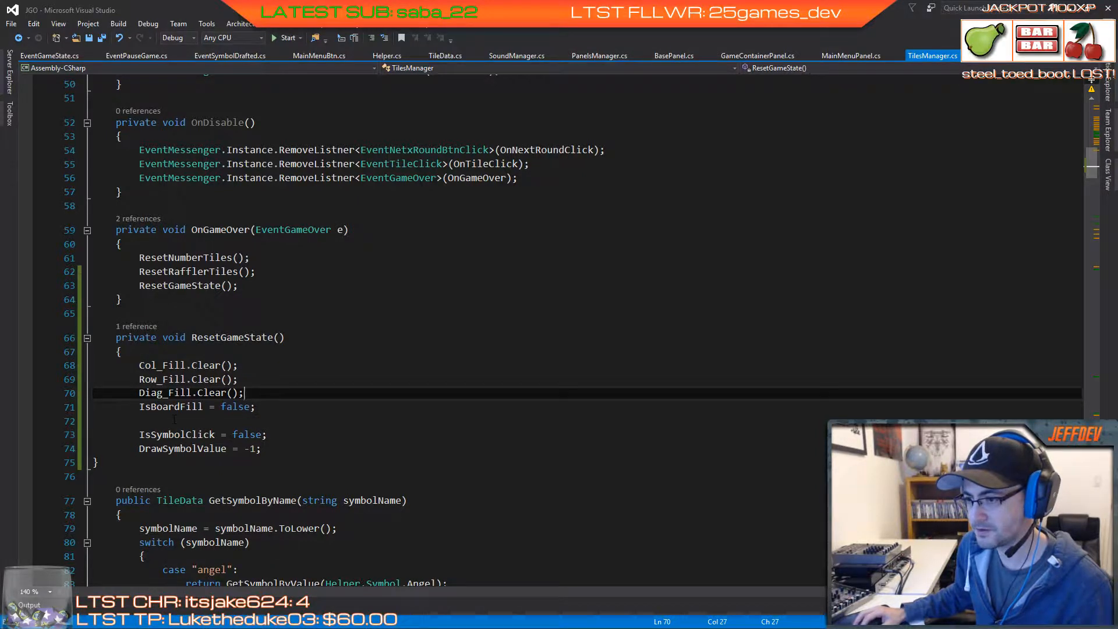
pyautogui.click(274, 422)
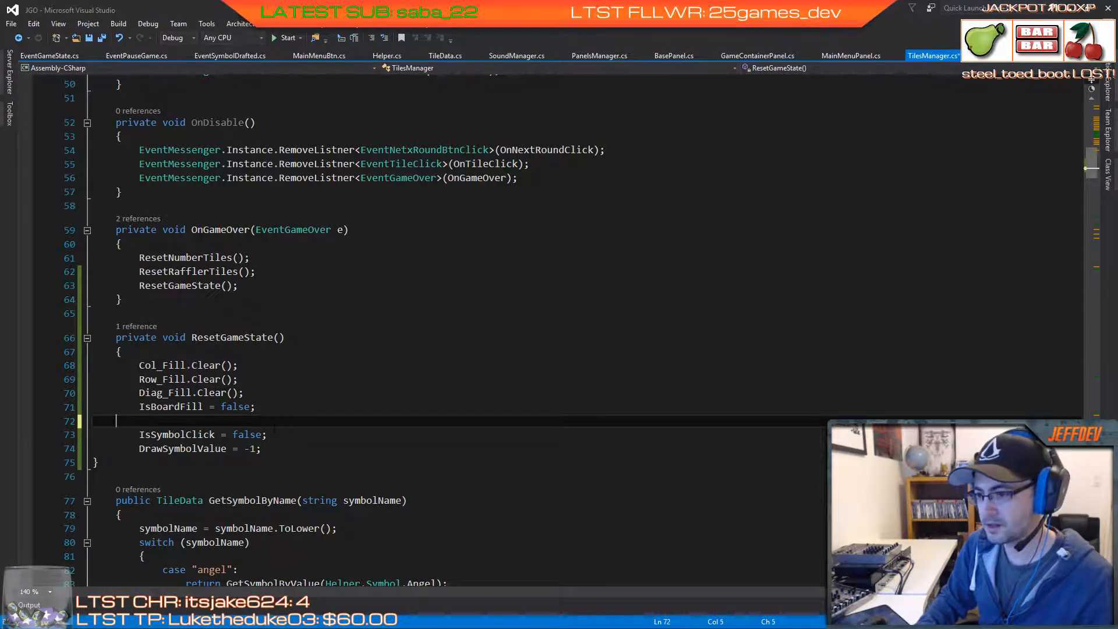
pyautogui.press('BackSpace')
pyautogui.press('BackSpace')
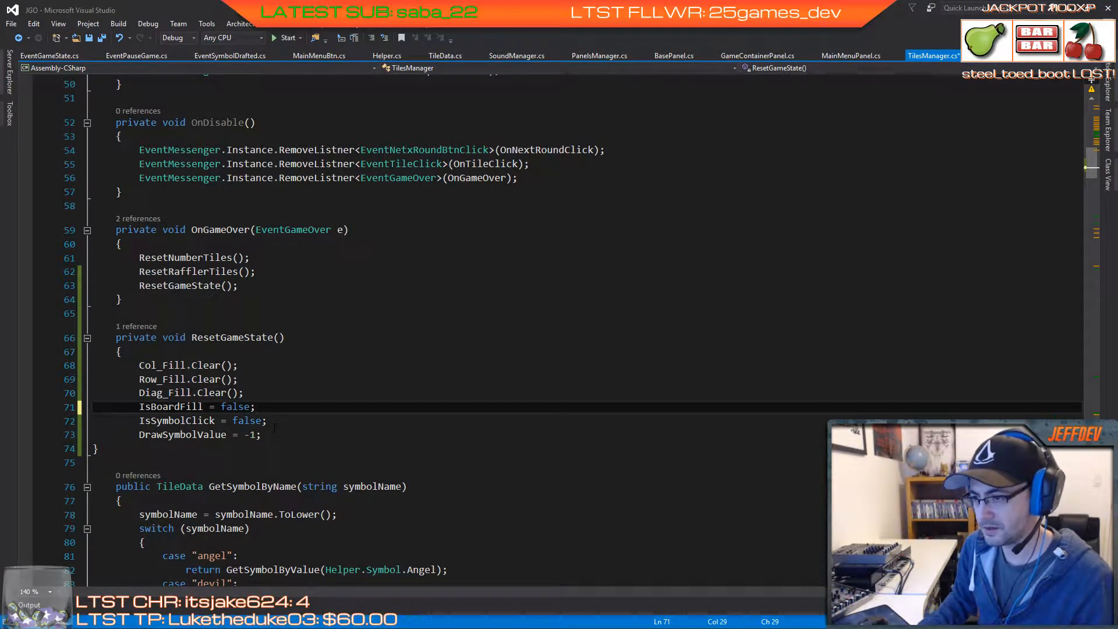
pyautogui.press('Down')
pyautogui.press('Down')
pyautogui.press('Down')
pyautogui.press('Home')
pyautogui.press('Tab')
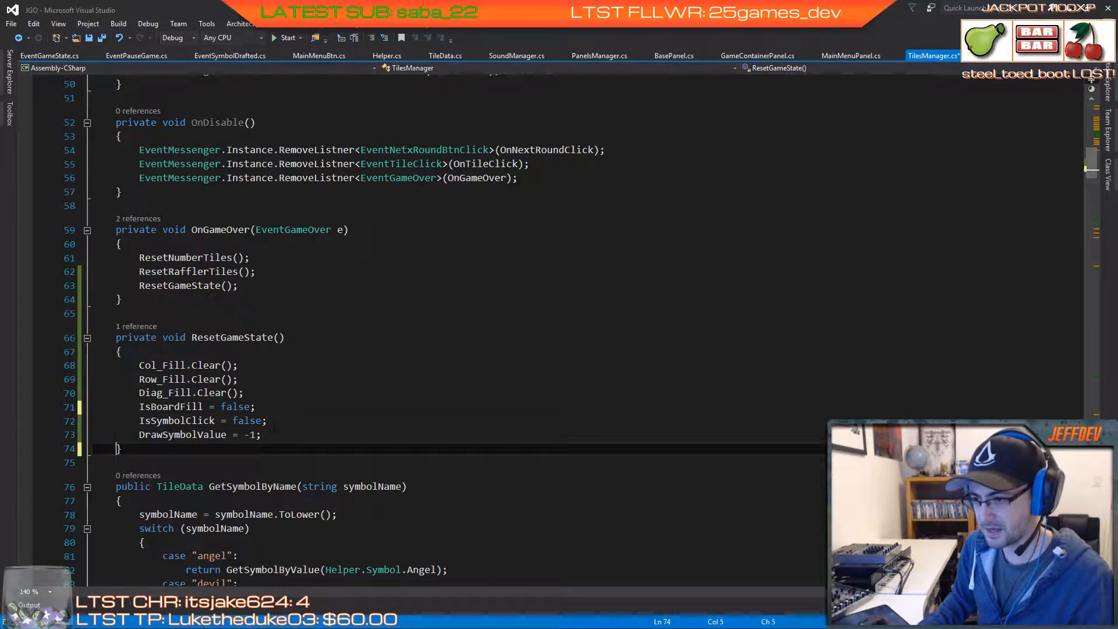
pyautogui.hotkey('ctrl', 's')
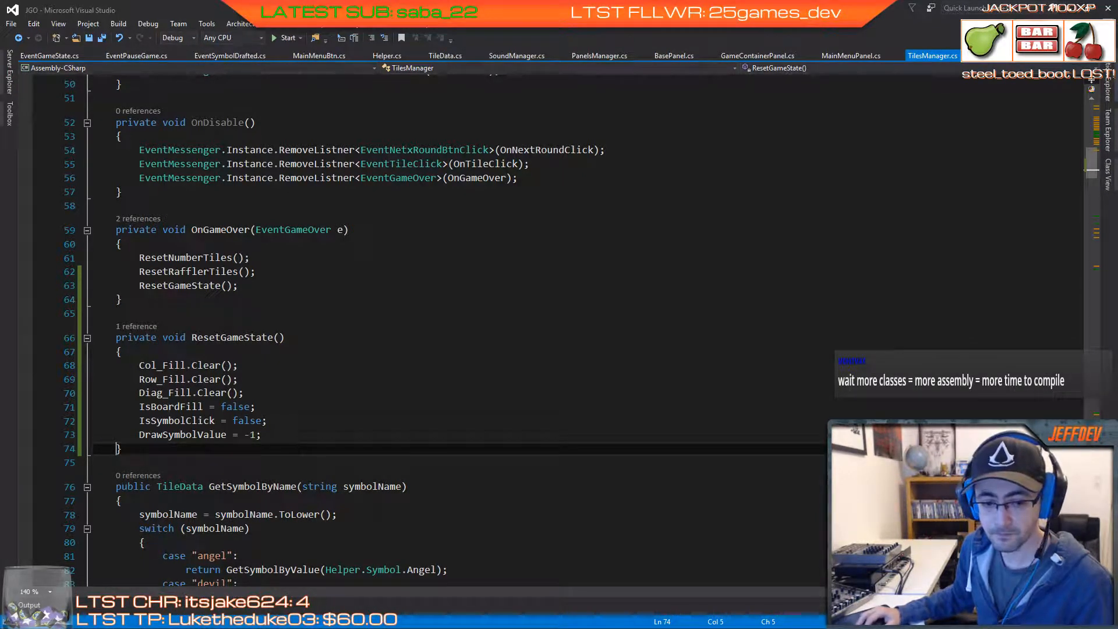
# Step: Switch to the ProjectJC Unity editor, open its C# project, and move the Visual Studio window onto this screen maximized
pyautogui.hotkey('alt', 'Tab')
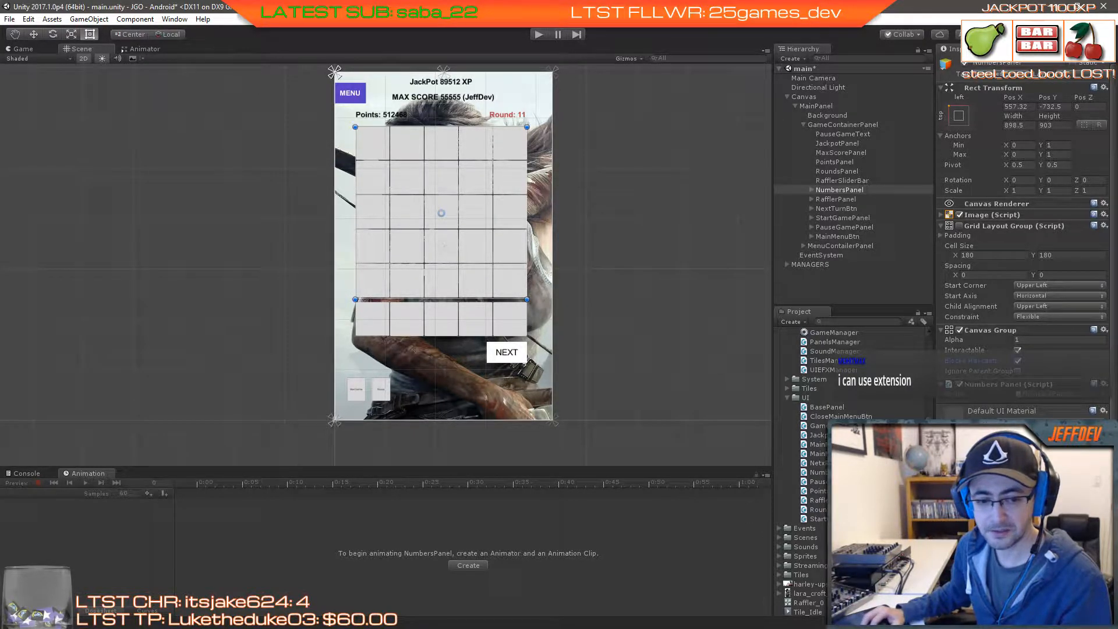
pyautogui.hotkey('alt', 'Tab')
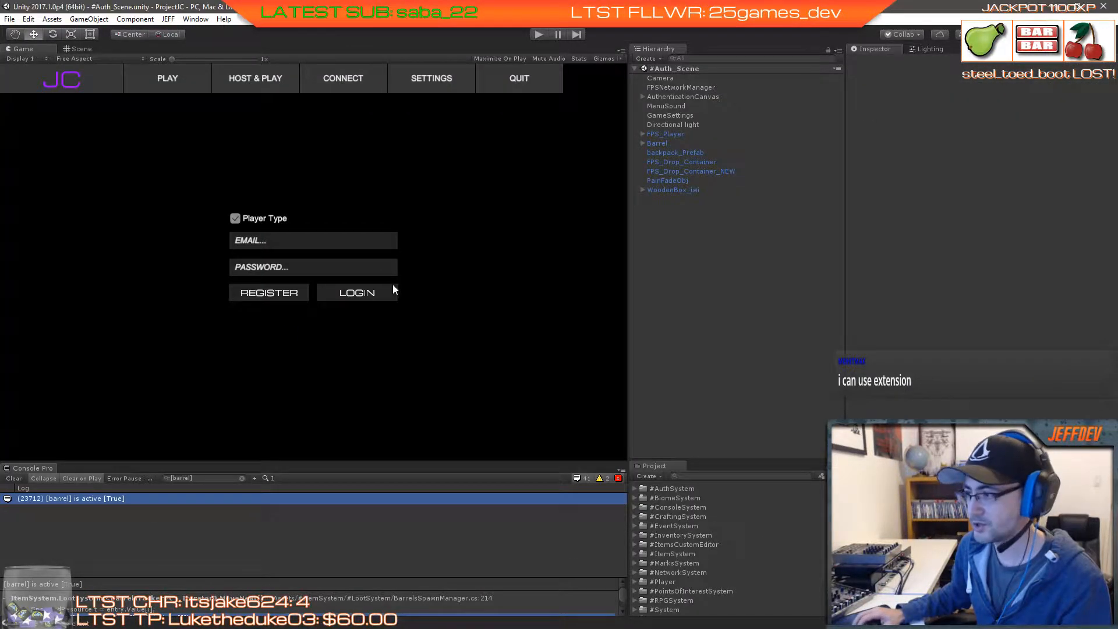
pyautogui.click(677, 505)
pyautogui.rightClick(678, 508)
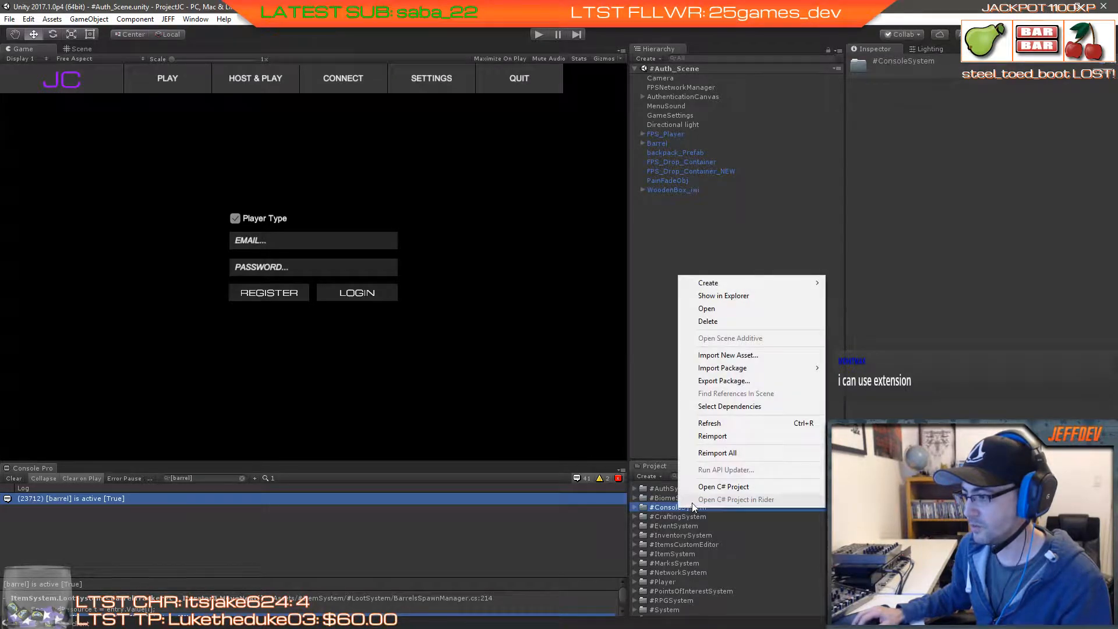
pyautogui.click(733, 502)
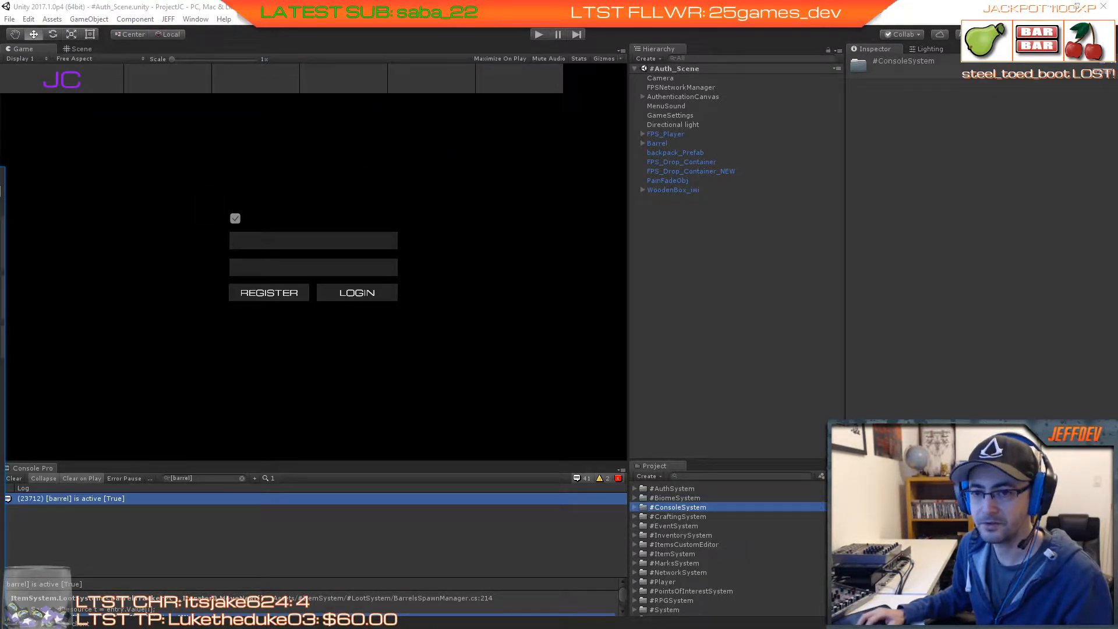
pyautogui.moveTo(0, 174); pyautogui.dragTo(626, 70)
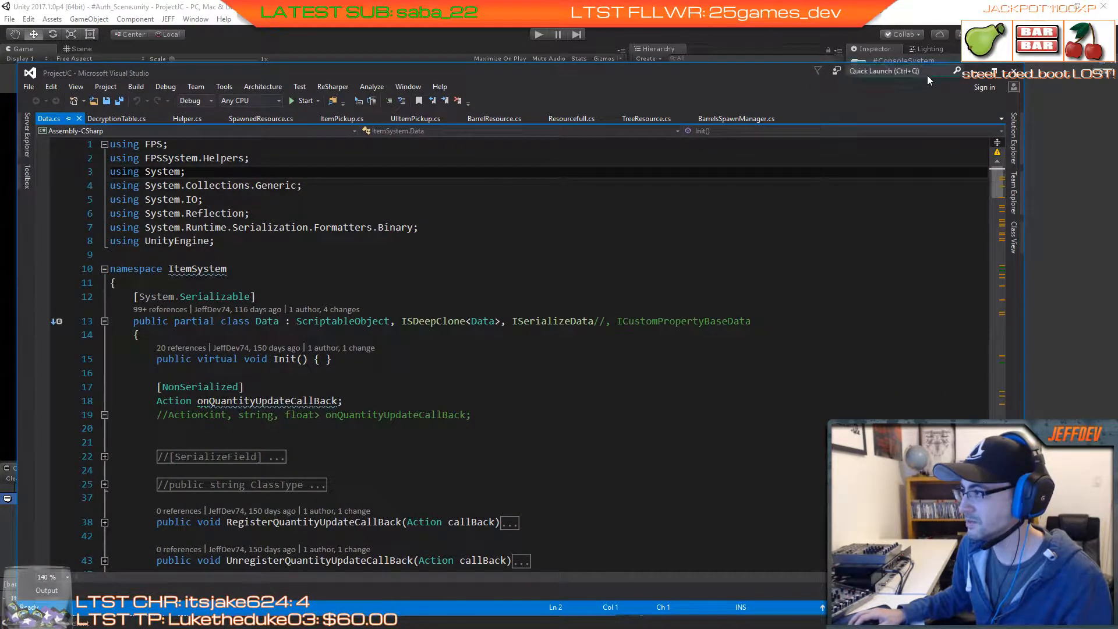
pyautogui.click(993, 72)
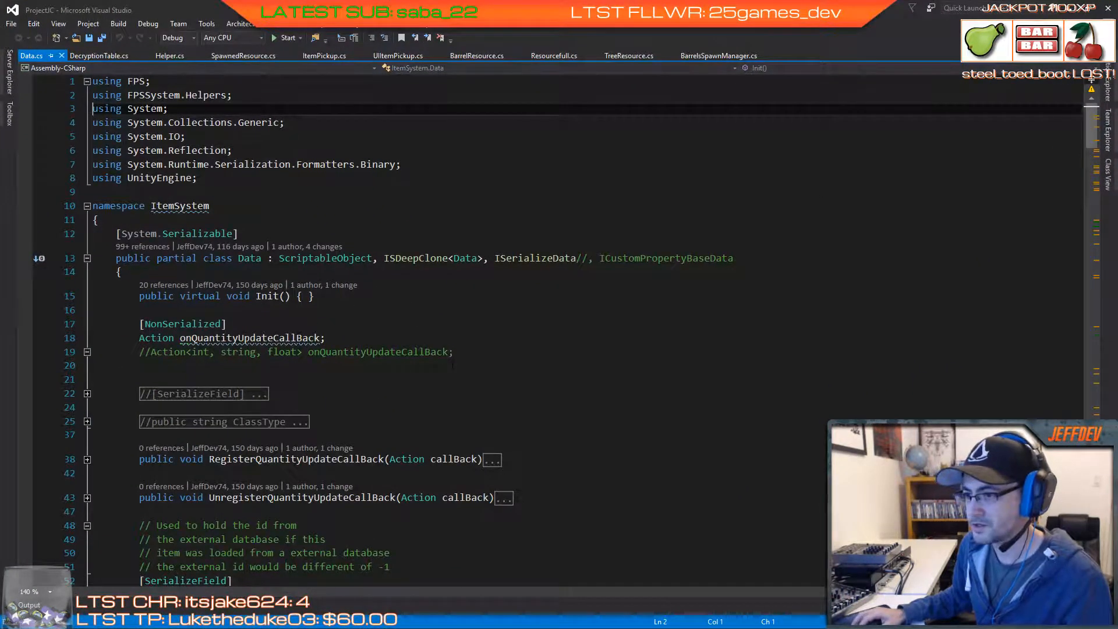
# Step: Insert a blank line below the opening brace of the ItemSystem namespace in Data.cs and save the file
pyautogui.click(151, 221)
pyautogui.press('Return')
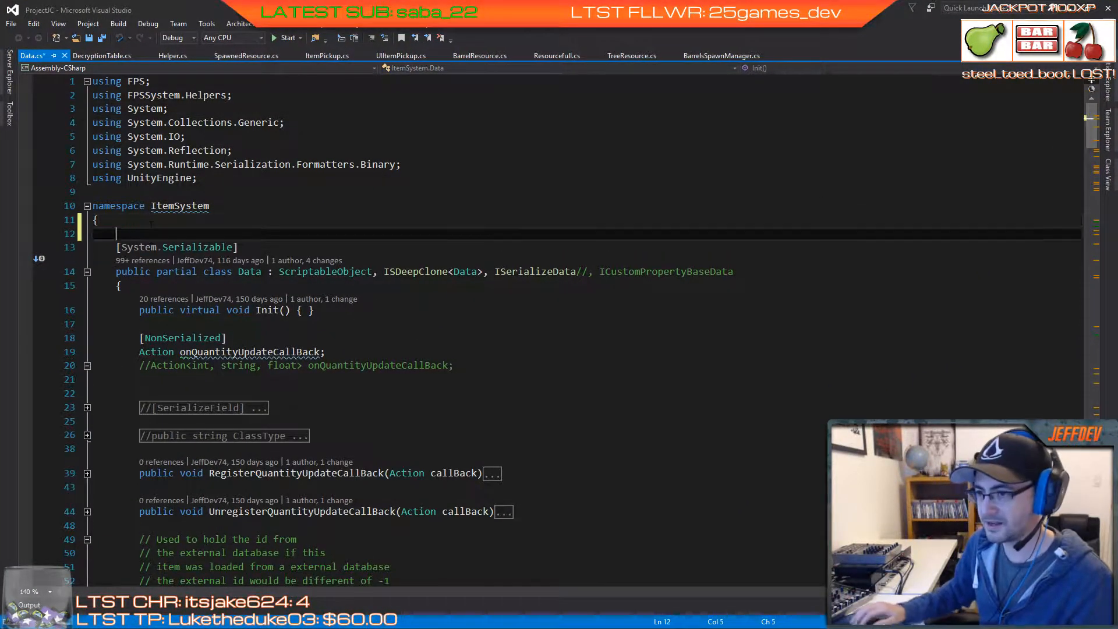
pyautogui.hotkey('ctrl', 's')
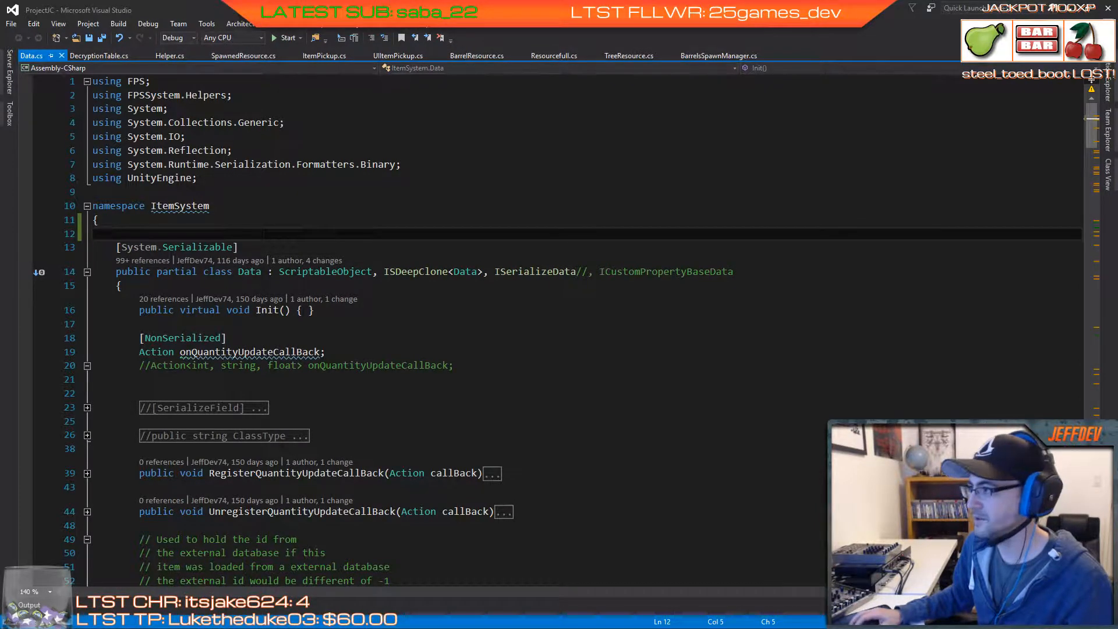
# Step: Return to the ProjectJC Unity editor and enlarge the Project panel to show the full list of asset folders
pyautogui.hotkey('alt', 'Tab')
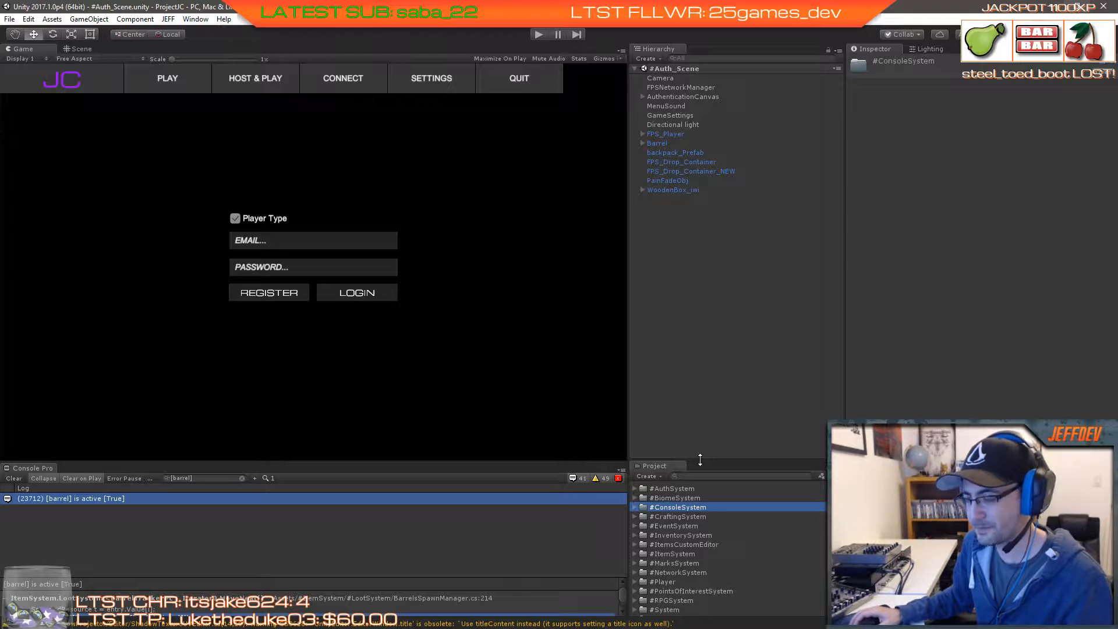
pyautogui.moveTo(700, 460); pyautogui.dragTo(723, 159)
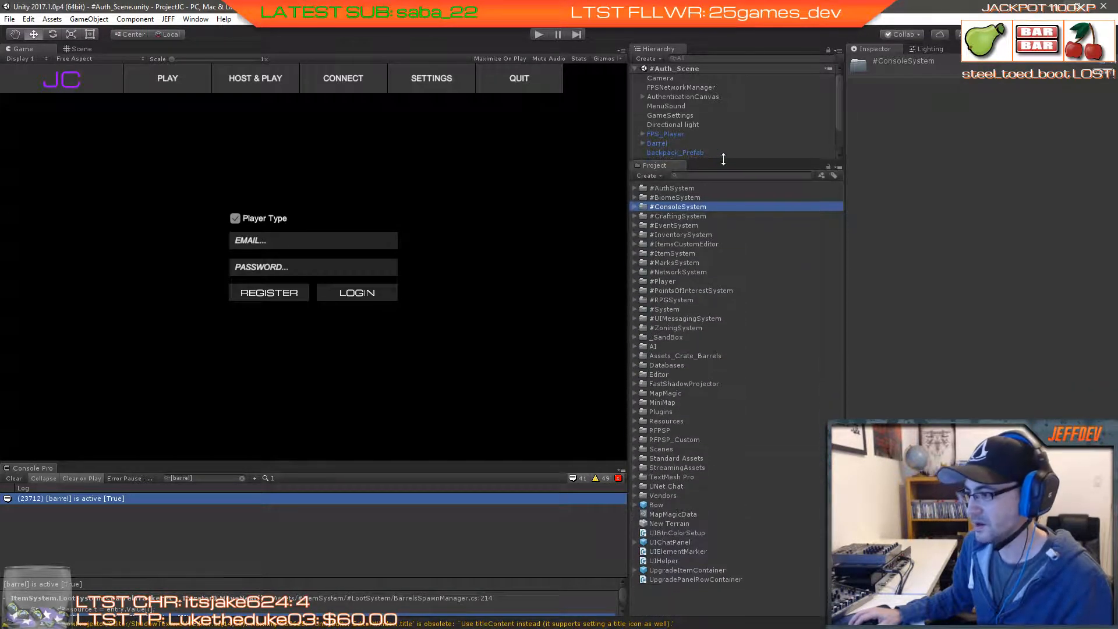
# Step: Expand the #AuthSystem folder with its Editor, Events and UIPanels subfolders to review the scripts inside
pyautogui.click(635, 188)
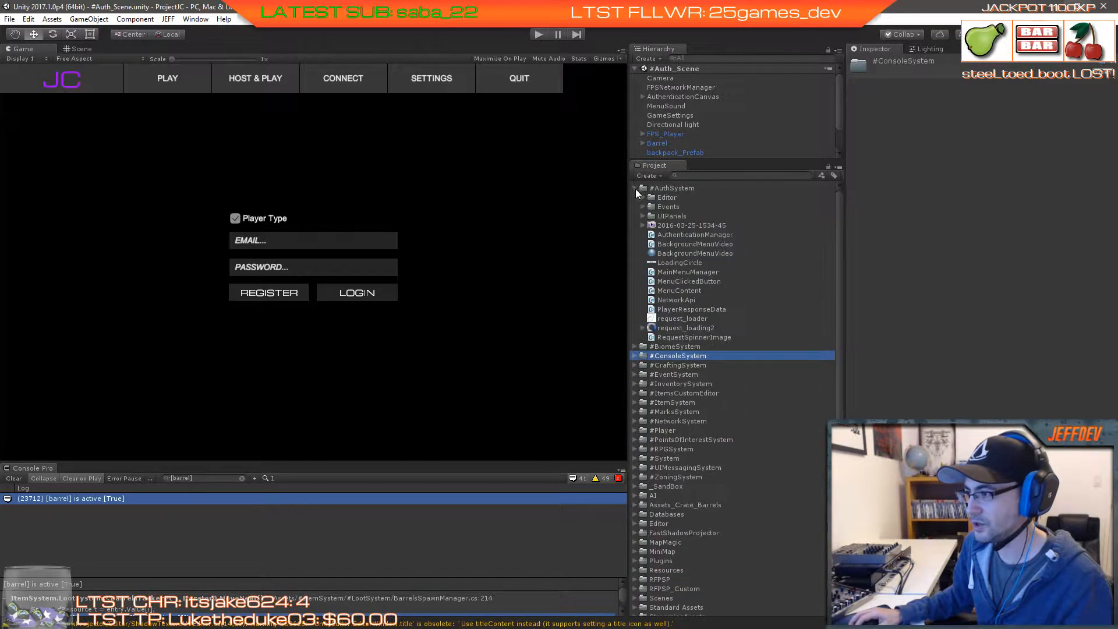
pyautogui.click(642, 197)
pyautogui.click(642, 254)
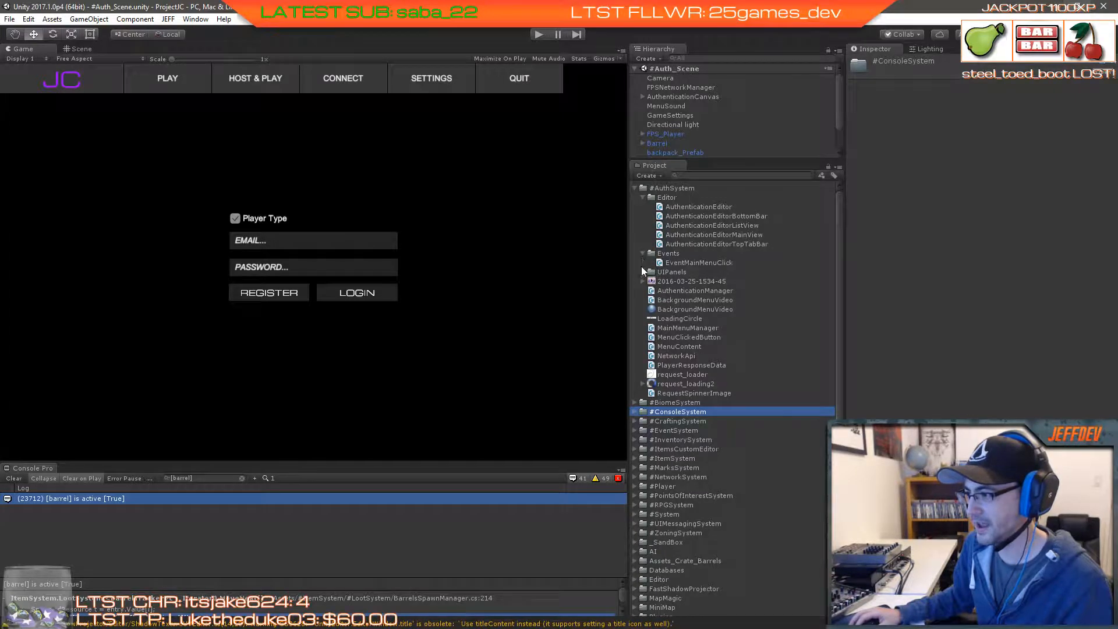
pyautogui.click(643, 273)
pyautogui.scroll(-4, 642, 286)
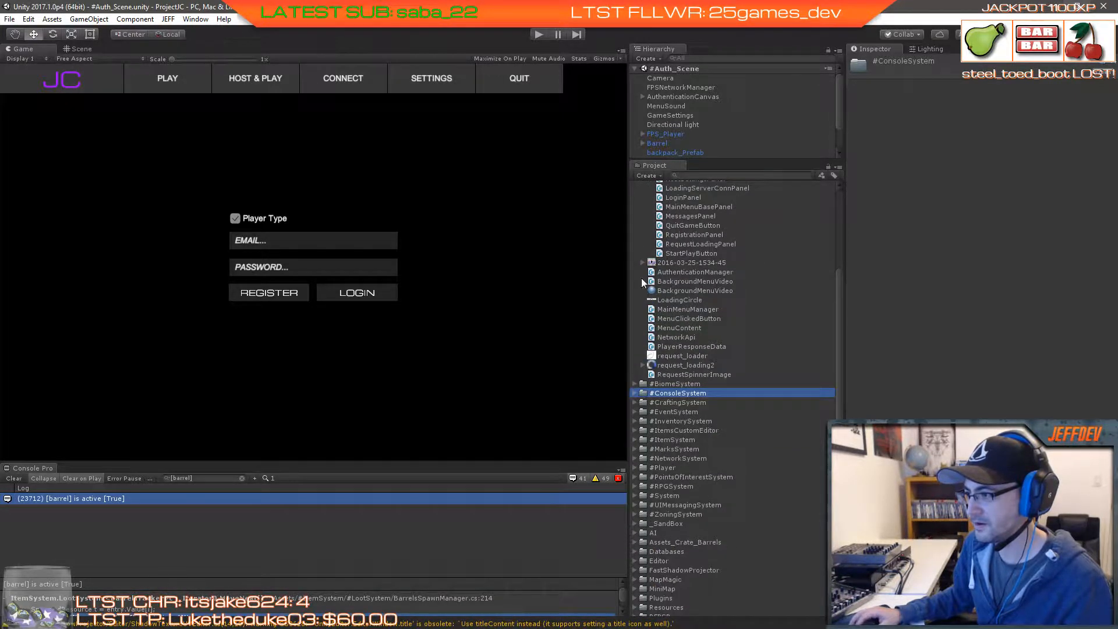
pyautogui.scroll(-3, 639, 296)
# Step: Expand #BiomeSystem with its Editor and Prefabs subfolders, collapse Forest Animal - Wolf, and review the contents down to Trees before collapsing Trees
pyautogui.click(635, 348)
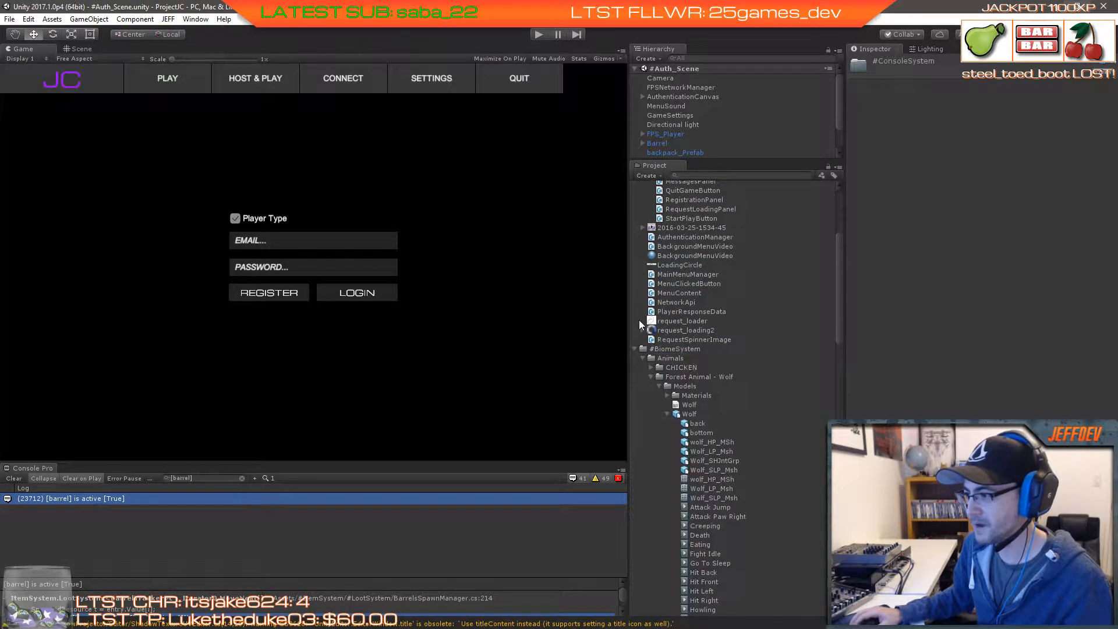
pyautogui.scroll(-12, 638, 320)
pyautogui.click(649, 237)
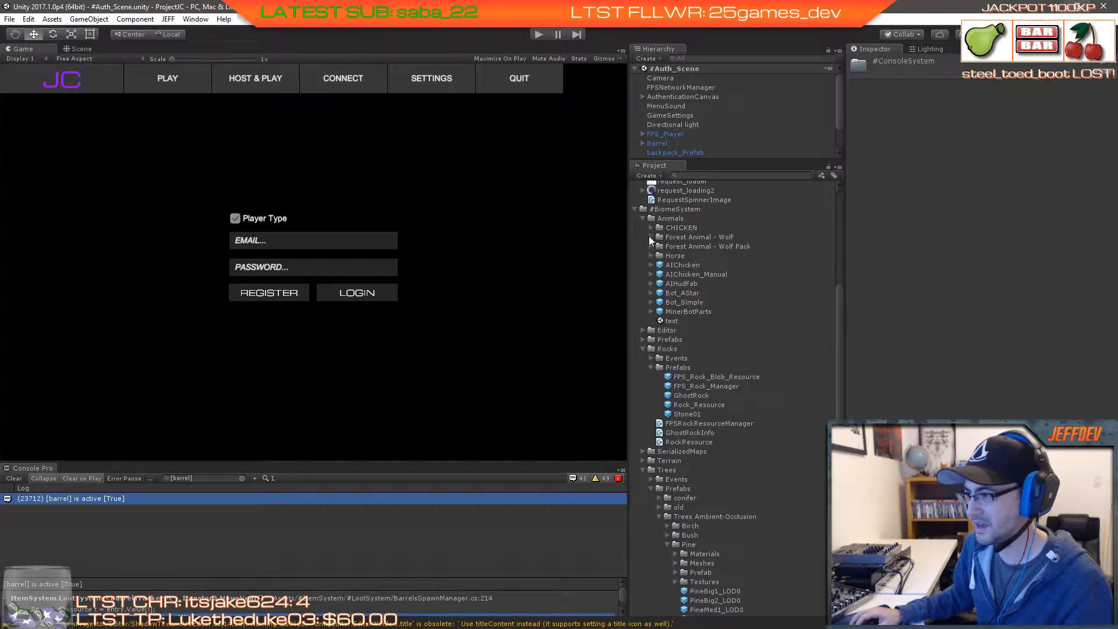
pyautogui.click(641, 330)
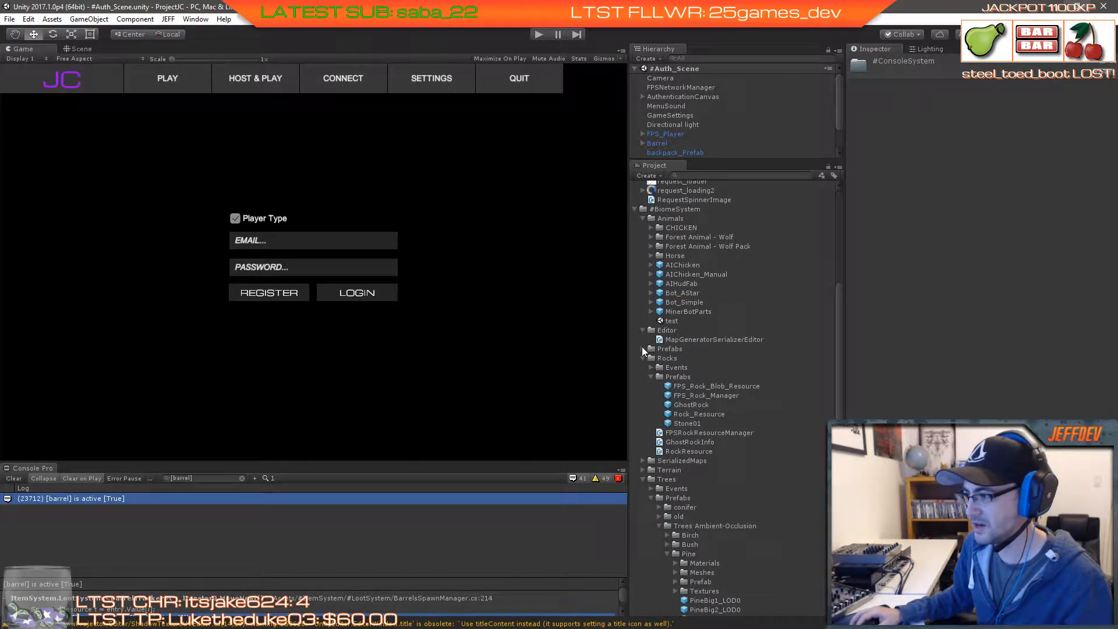
pyautogui.click(641, 348)
pyautogui.scroll(-3, 641, 326)
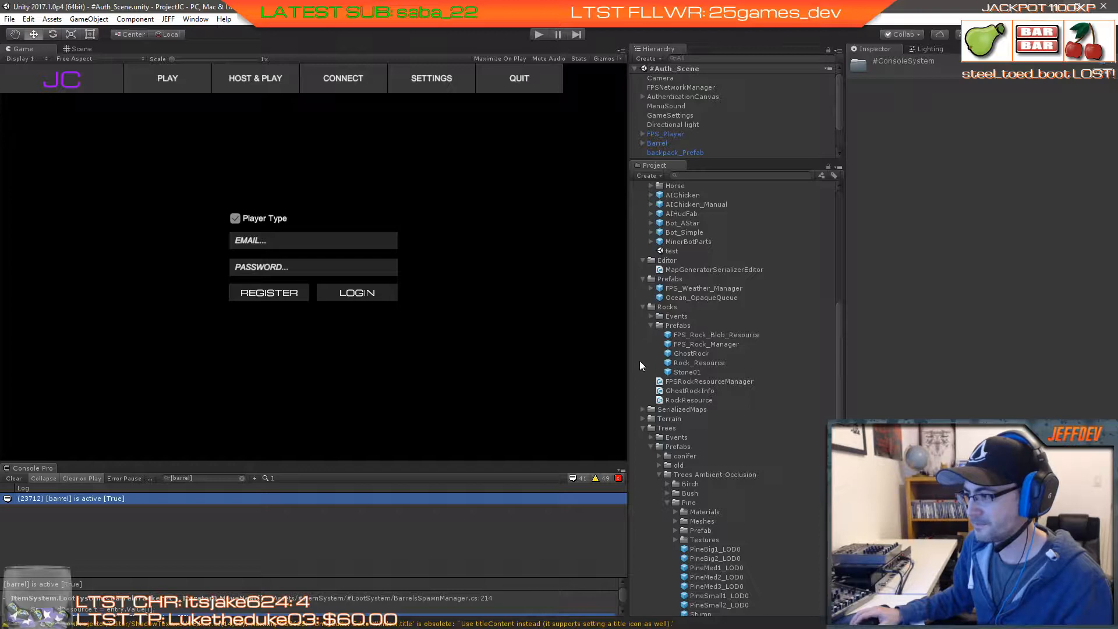
pyautogui.scroll(-5, 640, 362)
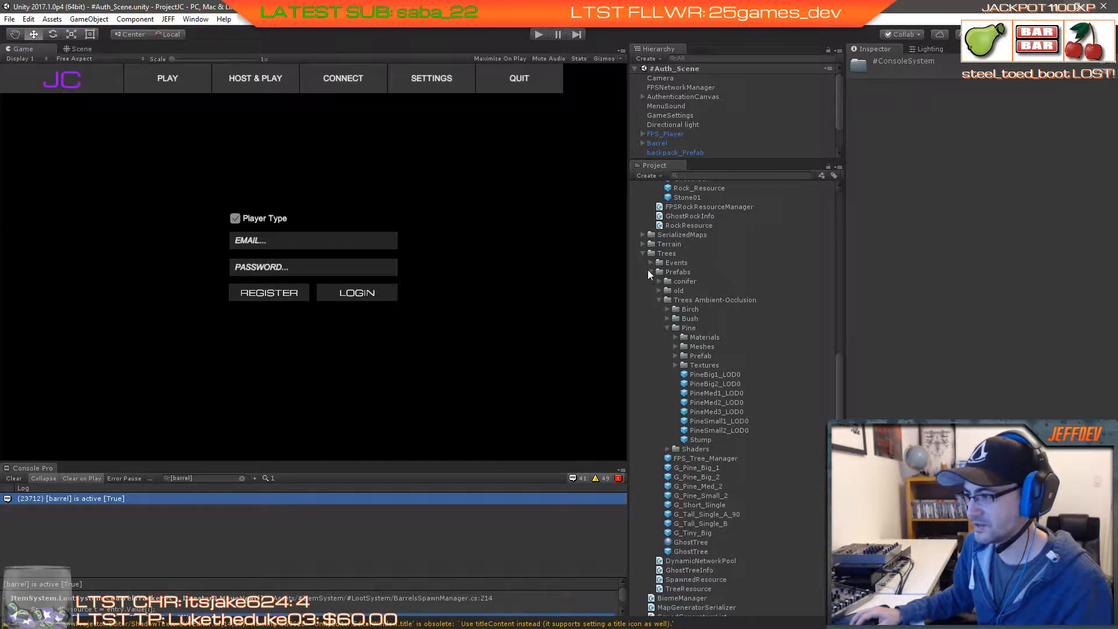
pyautogui.click(643, 254)
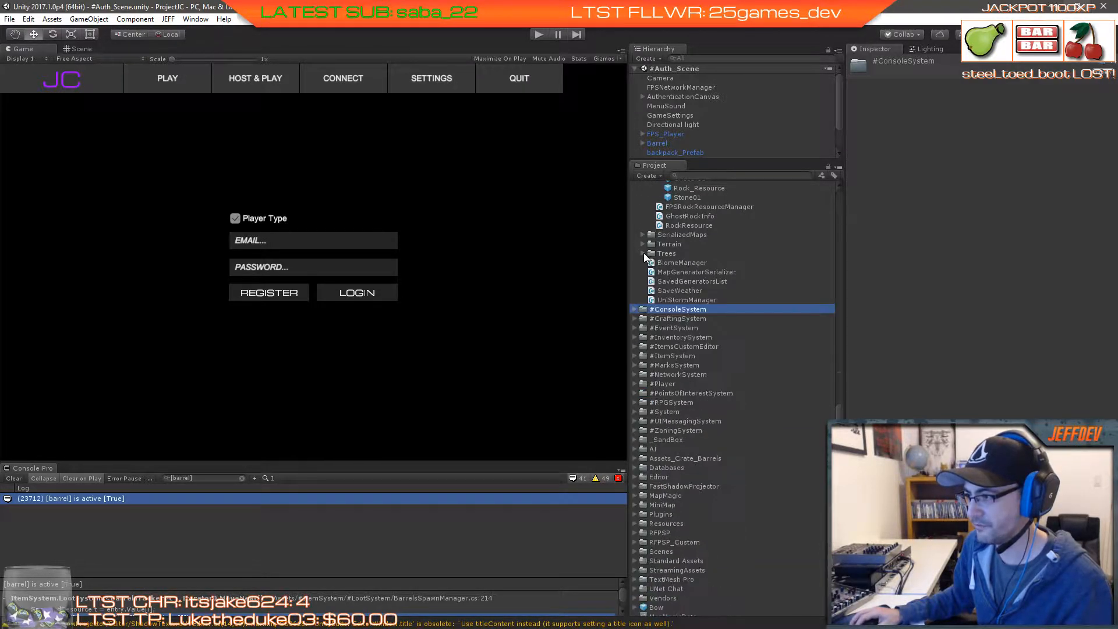
# Step: Expand the #ConsoleSystem folder and its Code subfolder to review the console scripts
pyautogui.click(634, 309)
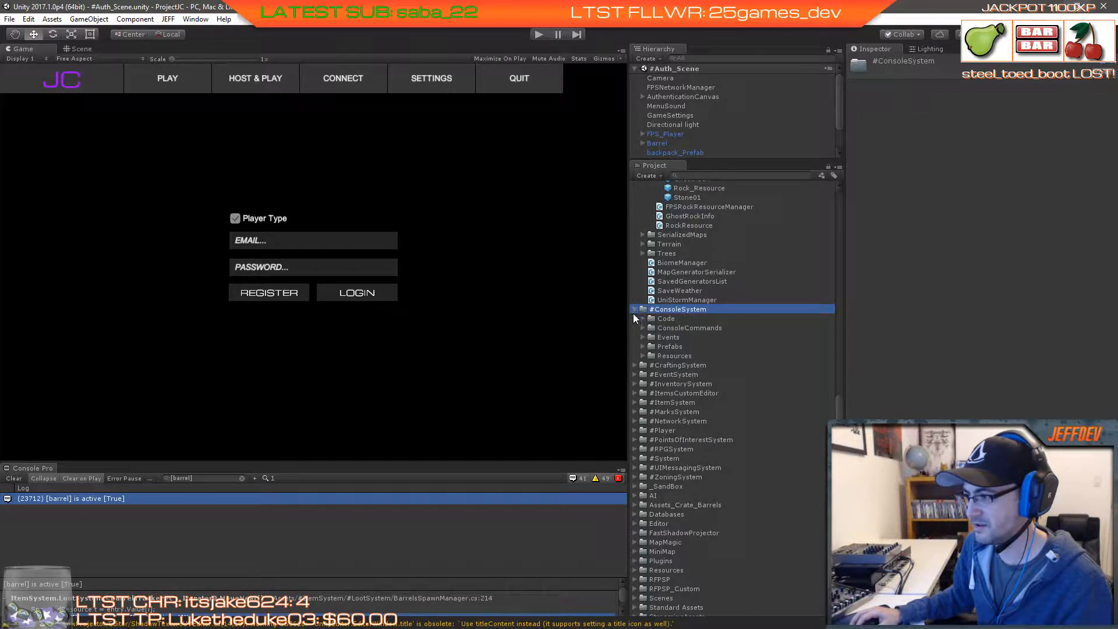
pyautogui.click(643, 318)
pyautogui.scroll(-3, 641, 317)
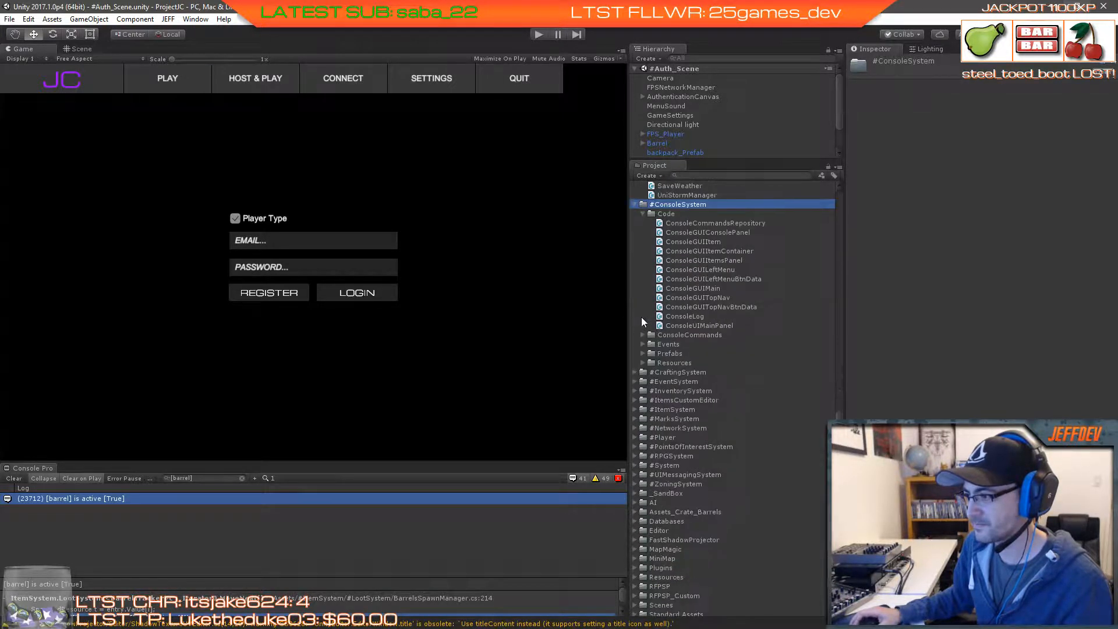
# Step: Expand #CraftingSystem and its Code folder down to BaseClasses and BlueprintUI to review the crafting scripts
pyautogui.click(635, 371)
pyautogui.scroll(-3, 647, 304)
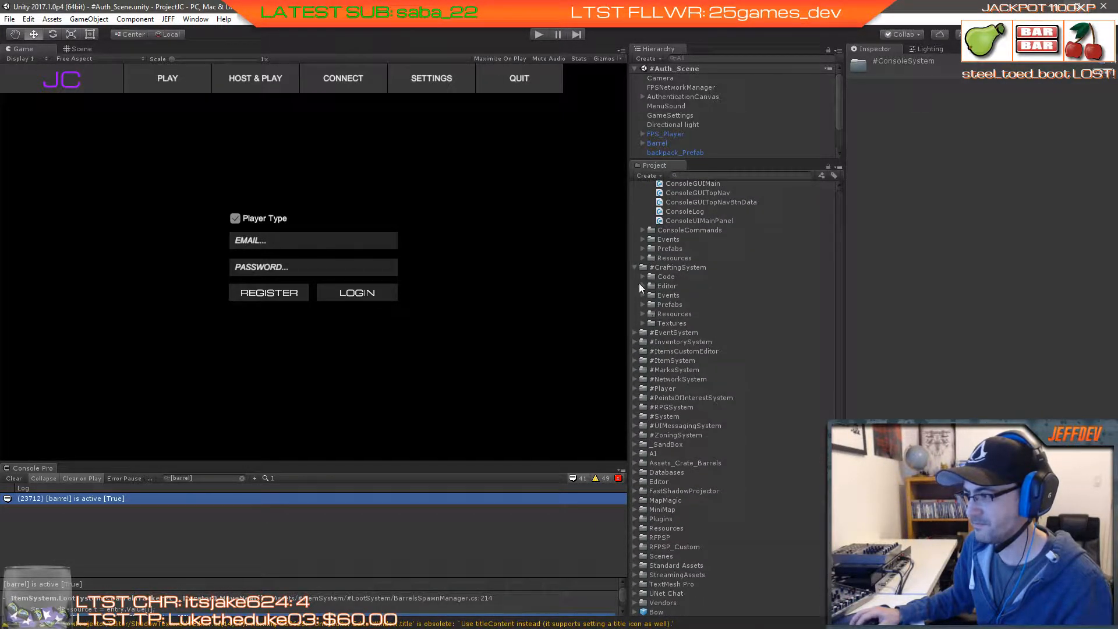
pyautogui.click(642, 276)
pyautogui.click(650, 285)
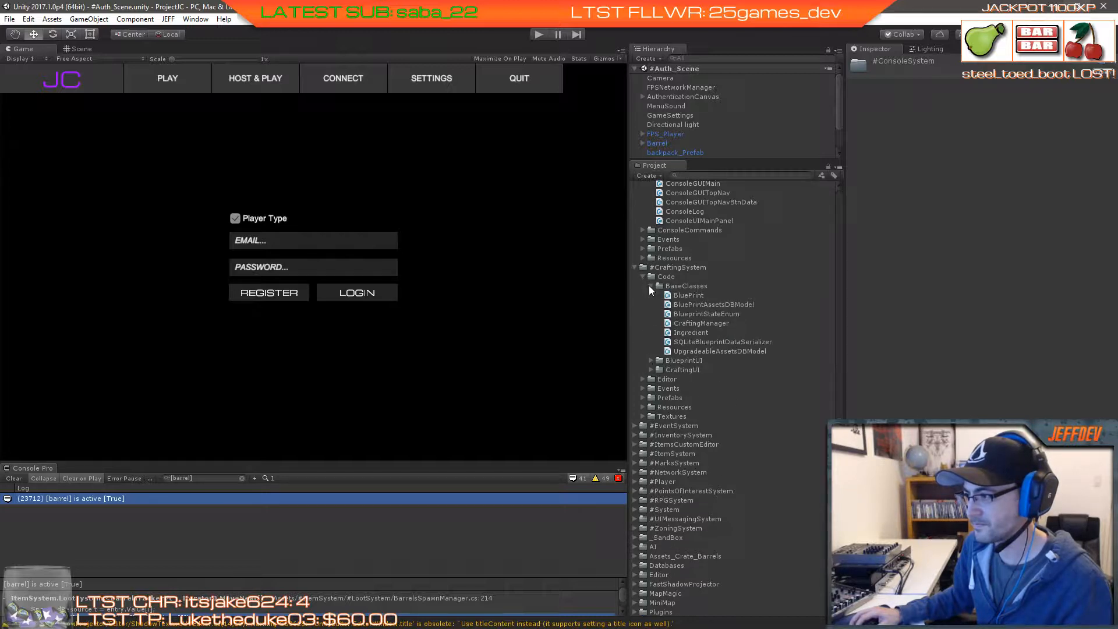
pyautogui.click(651, 360)
pyautogui.scroll(-4, 655, 330)
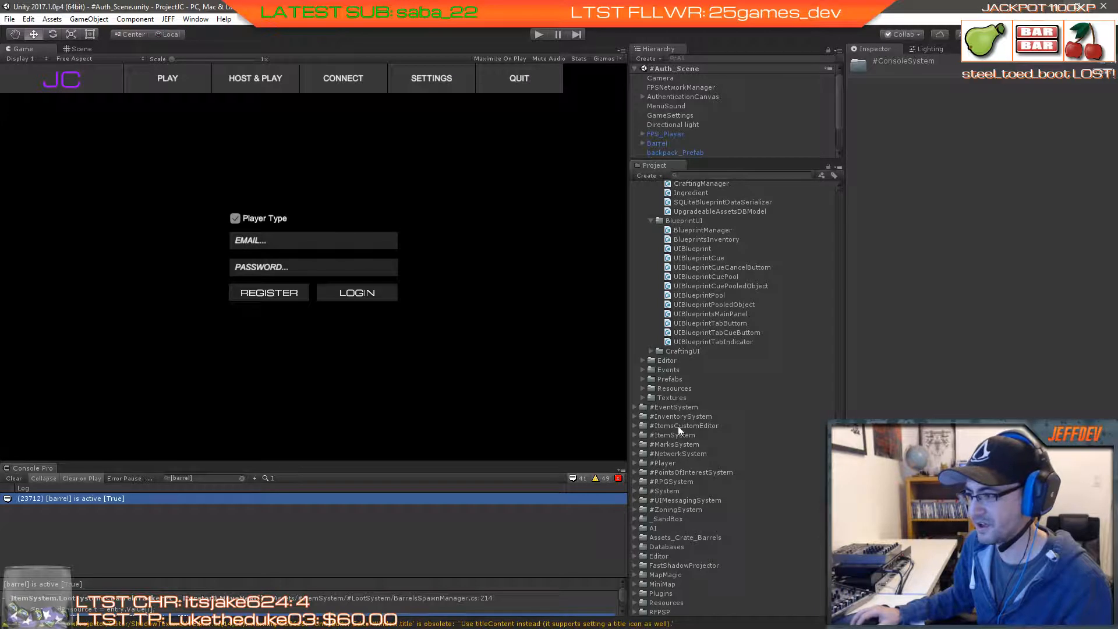
# Step: Collapse the #CraftingSystem and #ConsoleSystem folders together with their open subfolders
pyautogui.scroll(5, 678, 410)
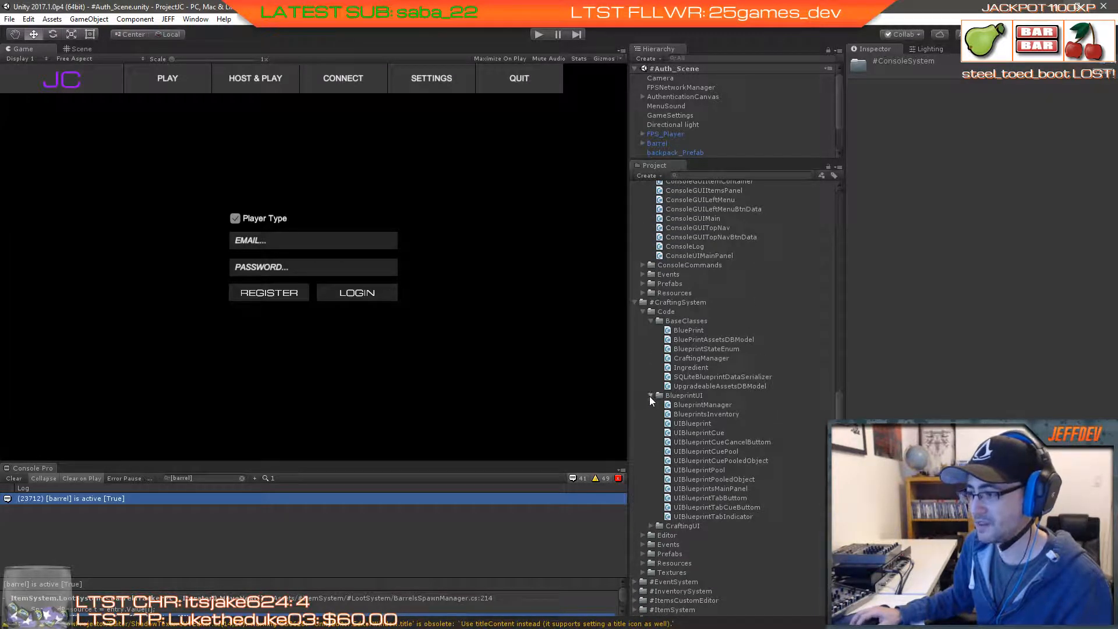
pyautogui.click(650, 395)
pyautogui.click(650, 321)
pyautogui.click(643, 311)
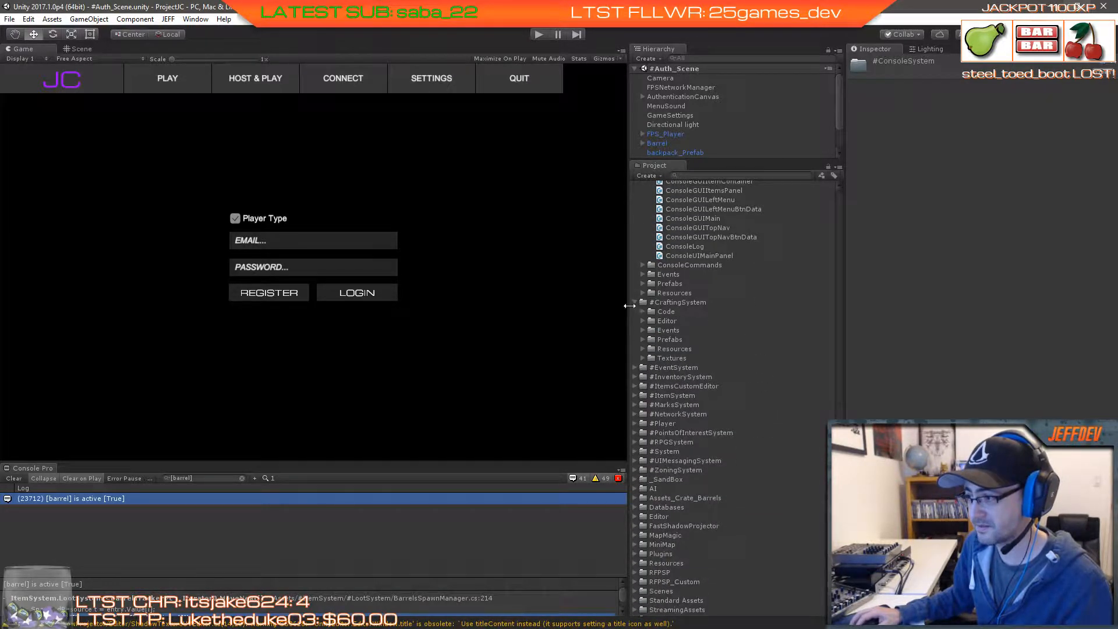
pyautogui.click(634, 302)
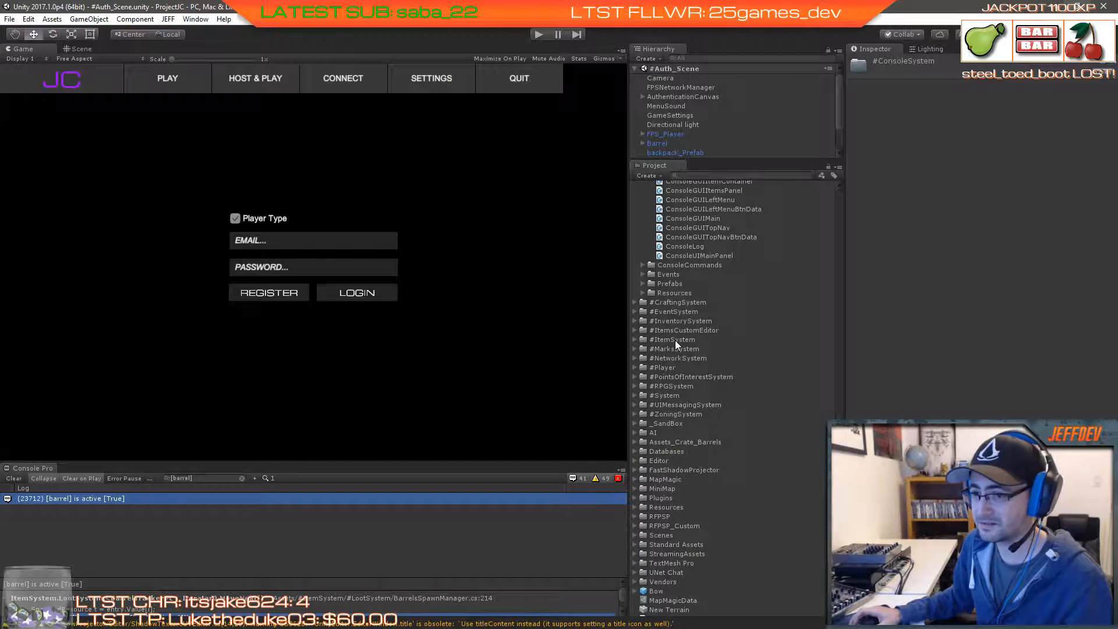
pyautogui.scroll(3, 675, 340)
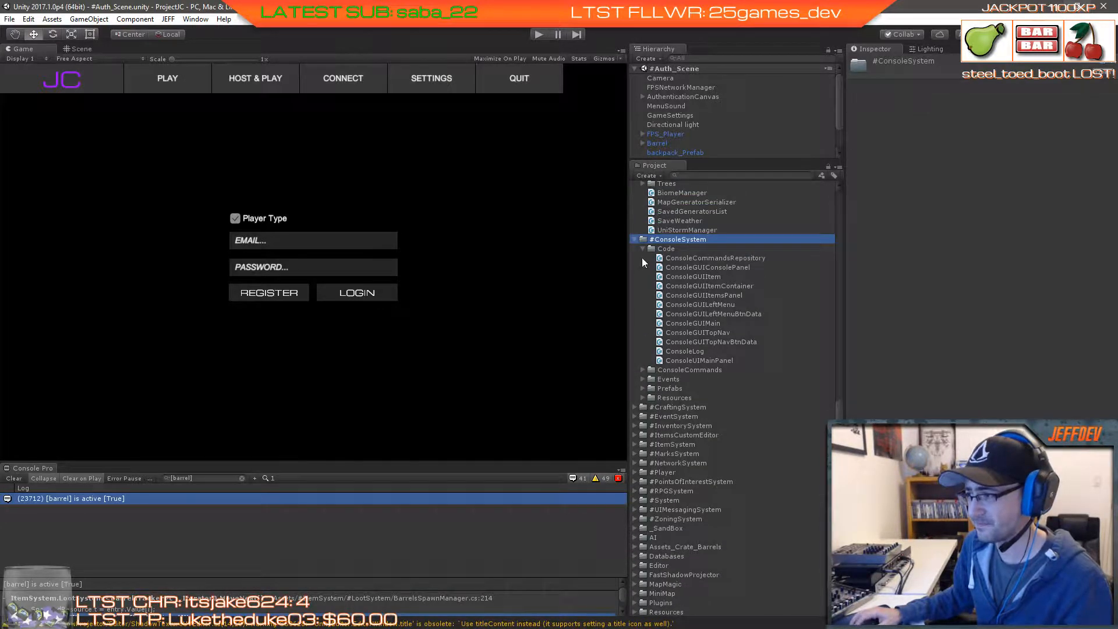
pyautogui.click(642, 249)
pyautogui.click(634, 239)
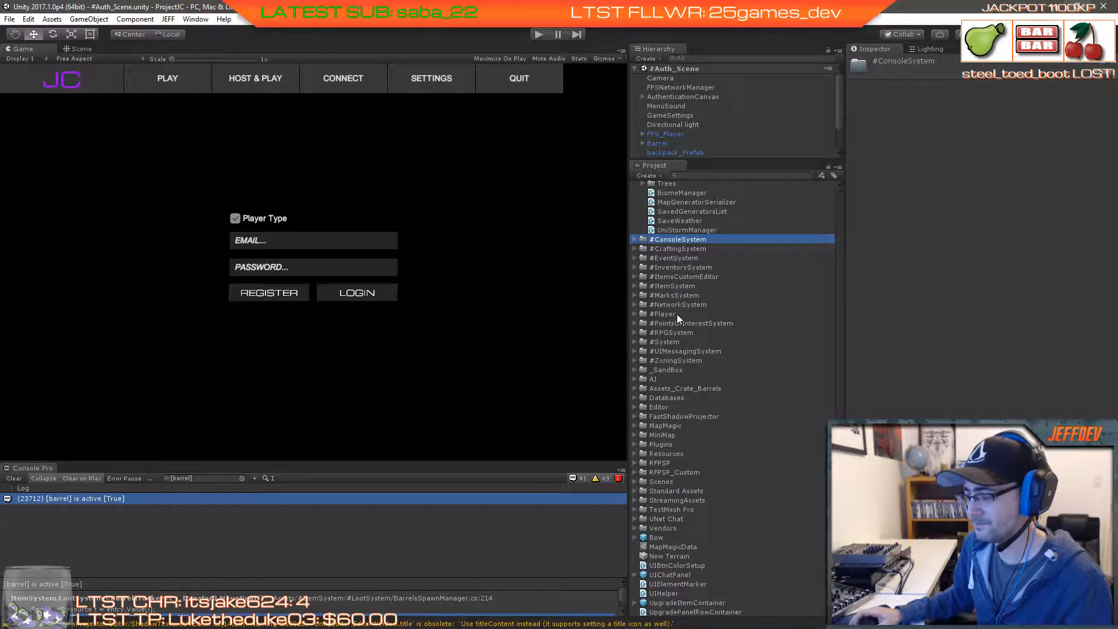
# Step: Collapse the open Rocks, Prefabs, Editor and Animals subfolders, including the #BiomeSystem folder itself
pyautogui.scroll(4, 677, 313)
pyautogui.click(651, 222)
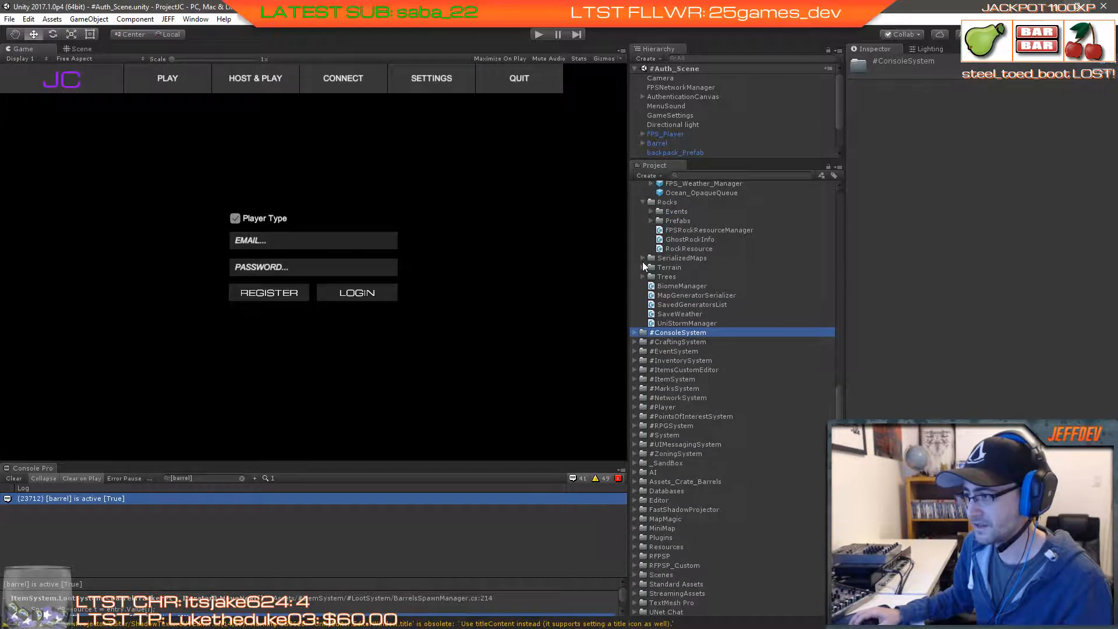
pyautogui.scroll(2, 643, 263)
pyautogui.click(643, 272)
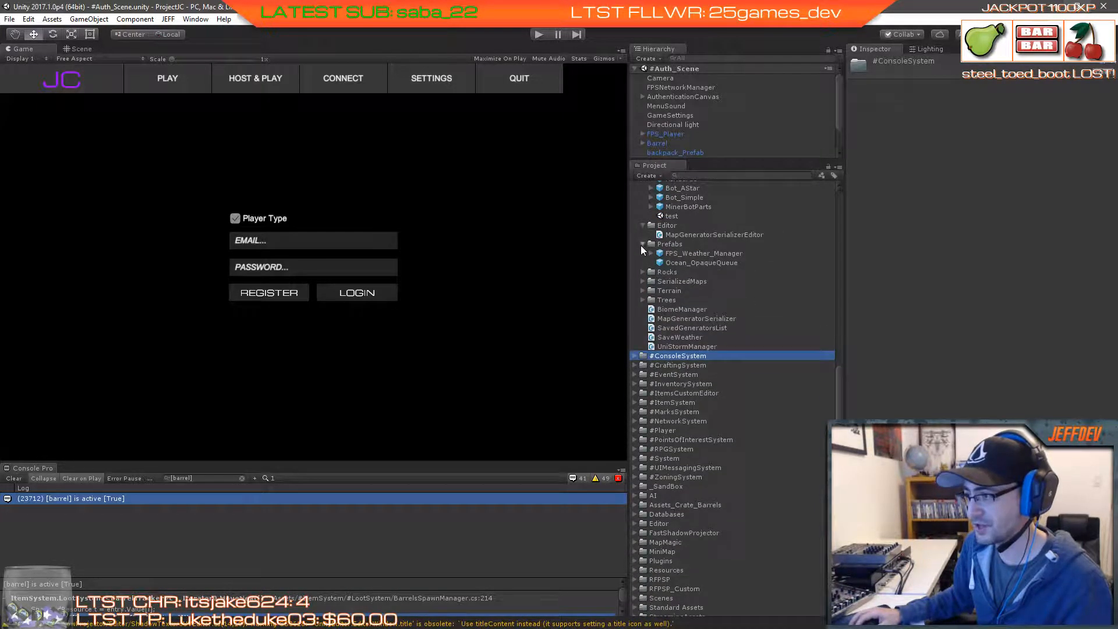
pyautogui.click(642, 244)
pyautogui.click(642, 227)
pyautogui.scroll(3, 658, 308)
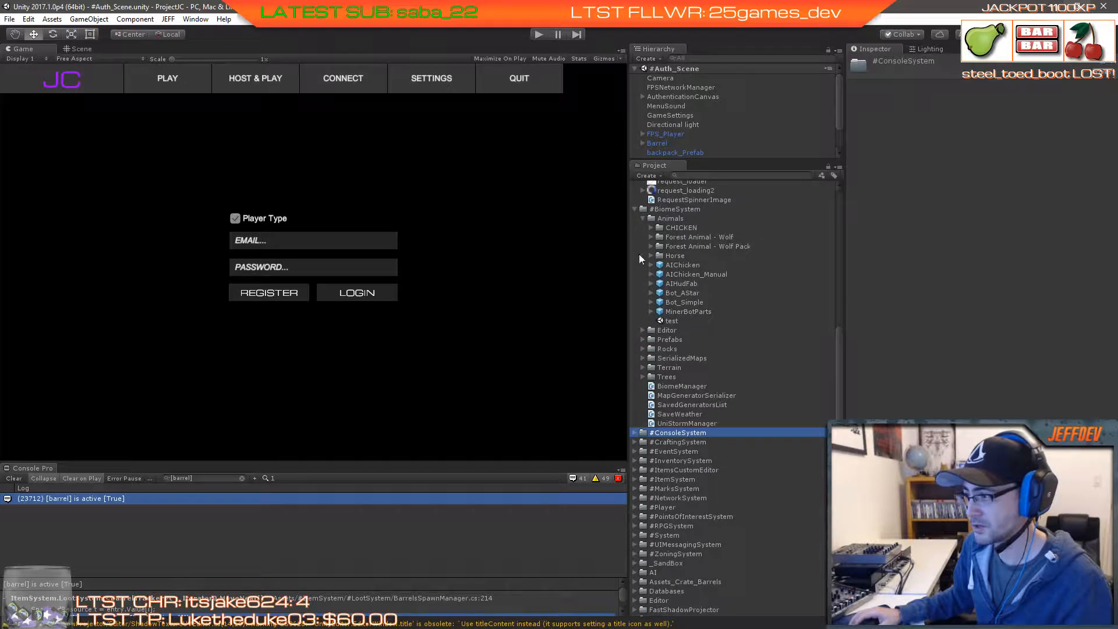
pyautogui.click(642, 220)
pyautogui.click(636, 209)
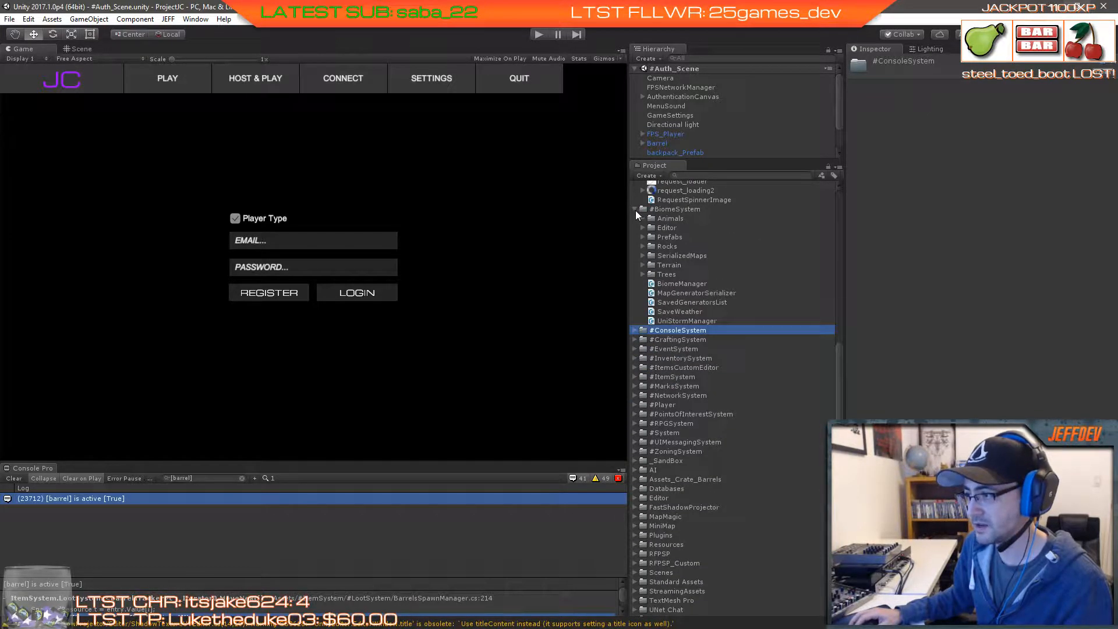
pyautogui.scroll(1, 634, 210)
# Step: Collapse #AuthSystem with its UIPanels, Events and Editor subfolders, and shrink the Project panel so the Hierarchy shows all its objects
pyautogui.scroll(8, 661, 273)
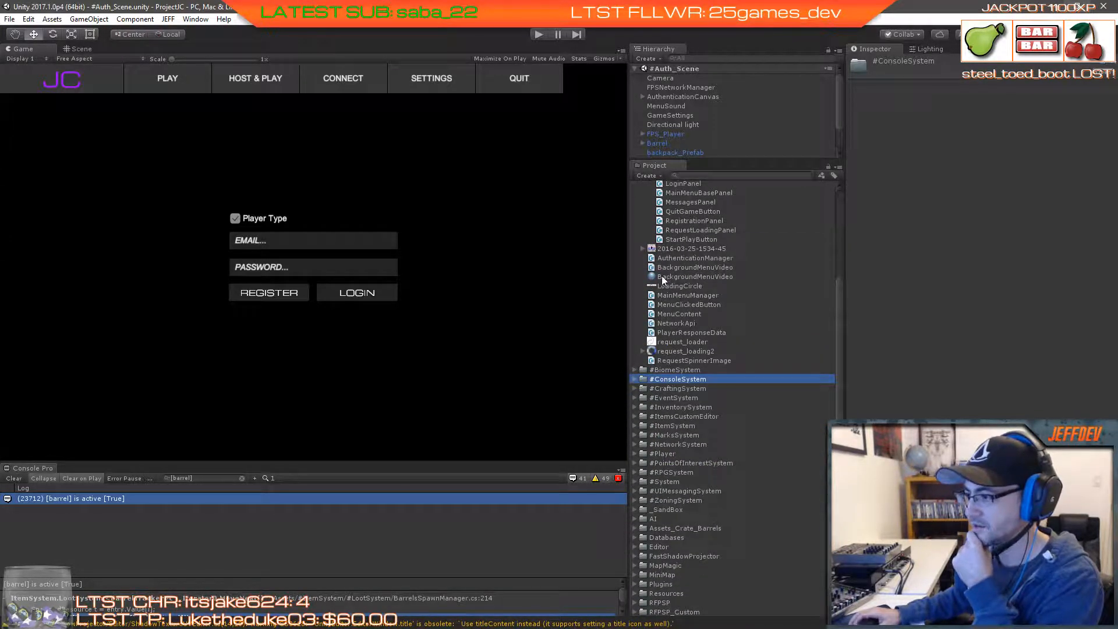
pyautogui.scroll(1, 661, 277)
pyautogui.click(642, 272)
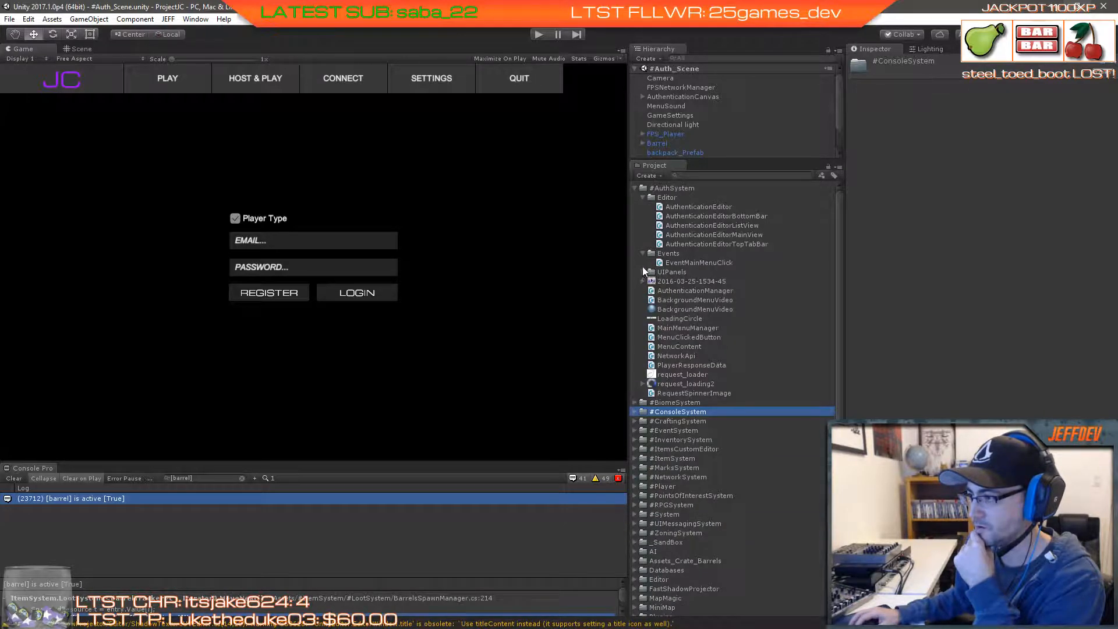
pyautogui.click(642, 253)
pyautogui.click(643, 198)
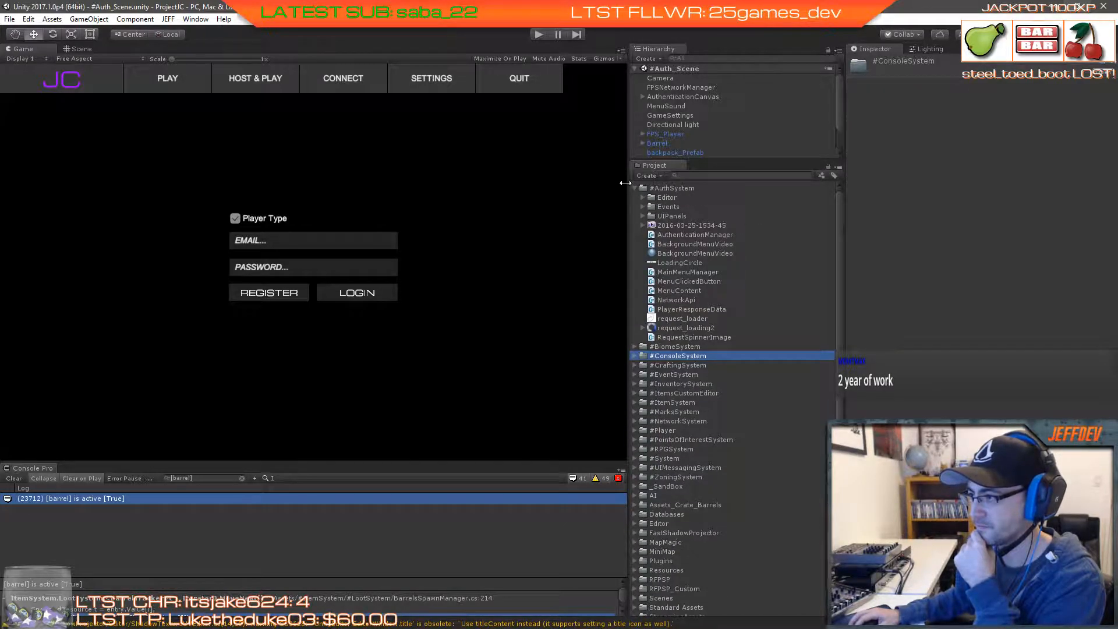
pyautogui.click(635, 187)
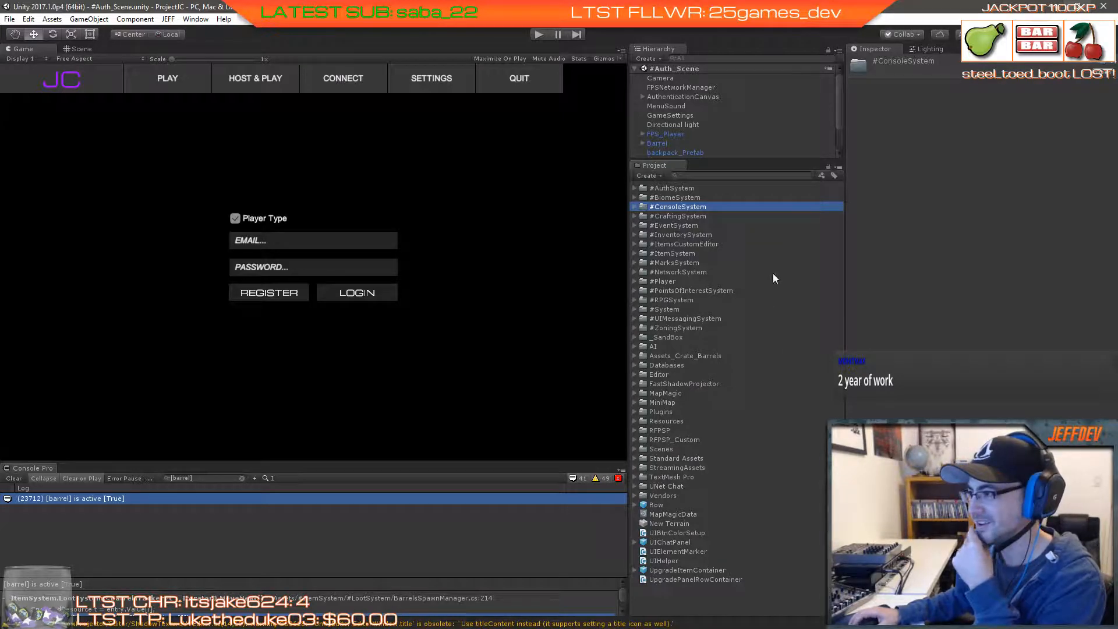
pyautogui.moveTo(745, 162); pyautogui.dragTo(759, 371)
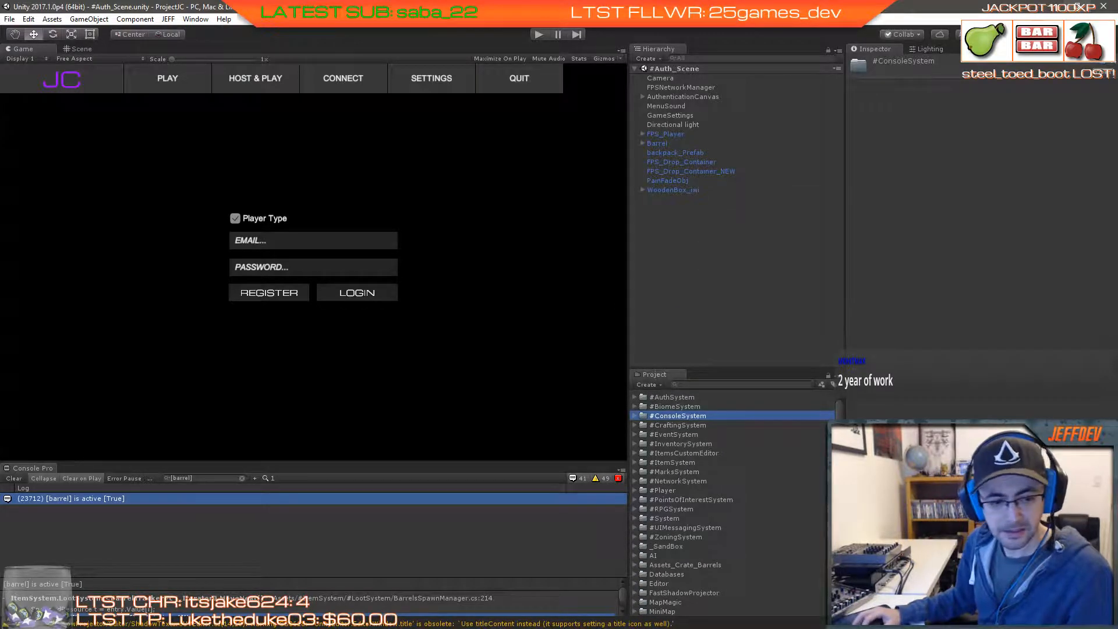
# Step: Switch to the Firefox browser, search Google for "unity3d roadmap", and open the Unity - Roadmap page
pyautogui.hotkey('alt', 'Tab')
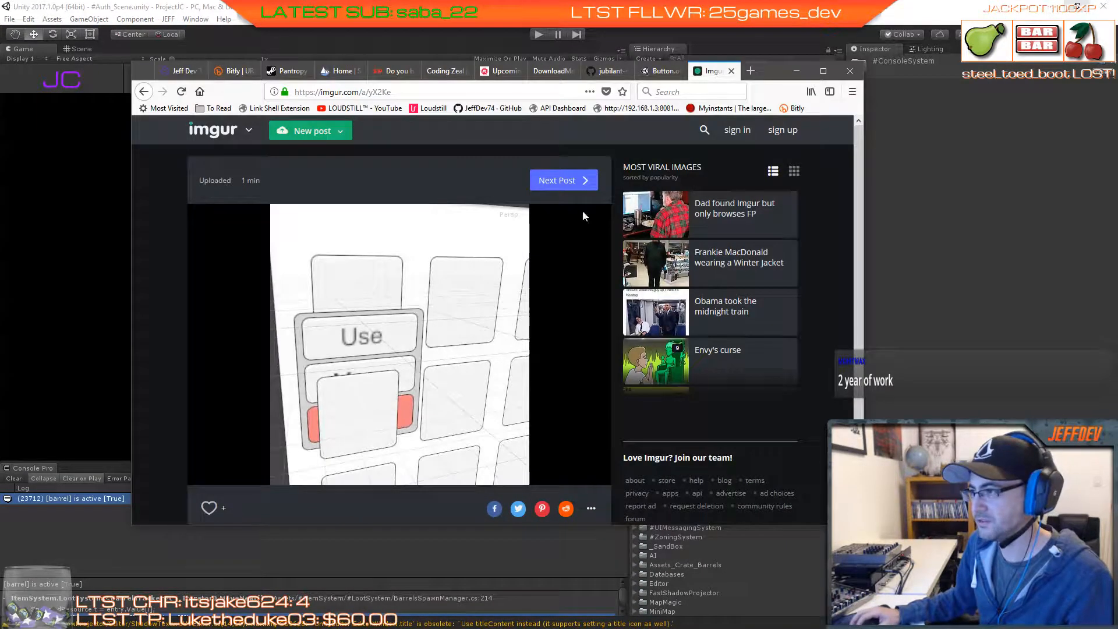
pyautogui.click(539, 93)
pyautogui.write('unity3')
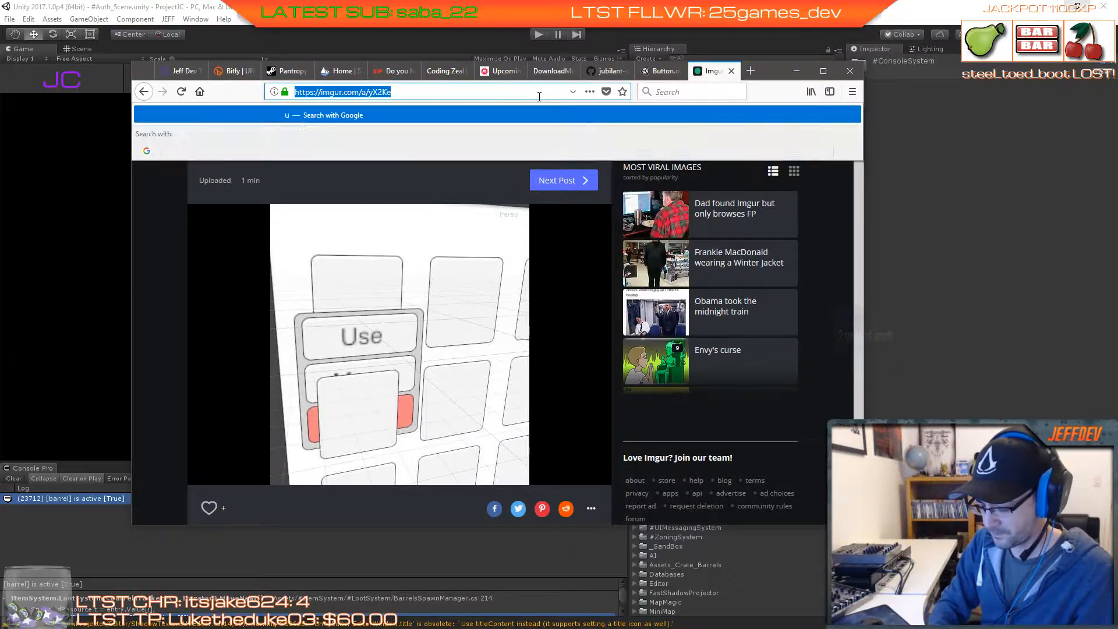
pyautogui.write('d ro')
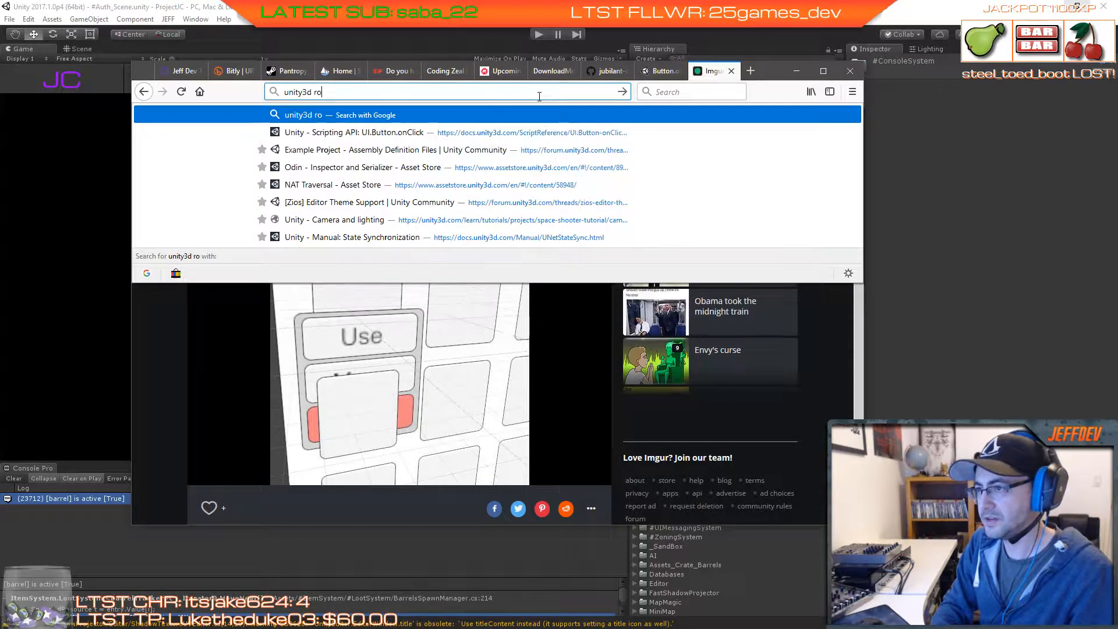
pyautogui.write('adman')
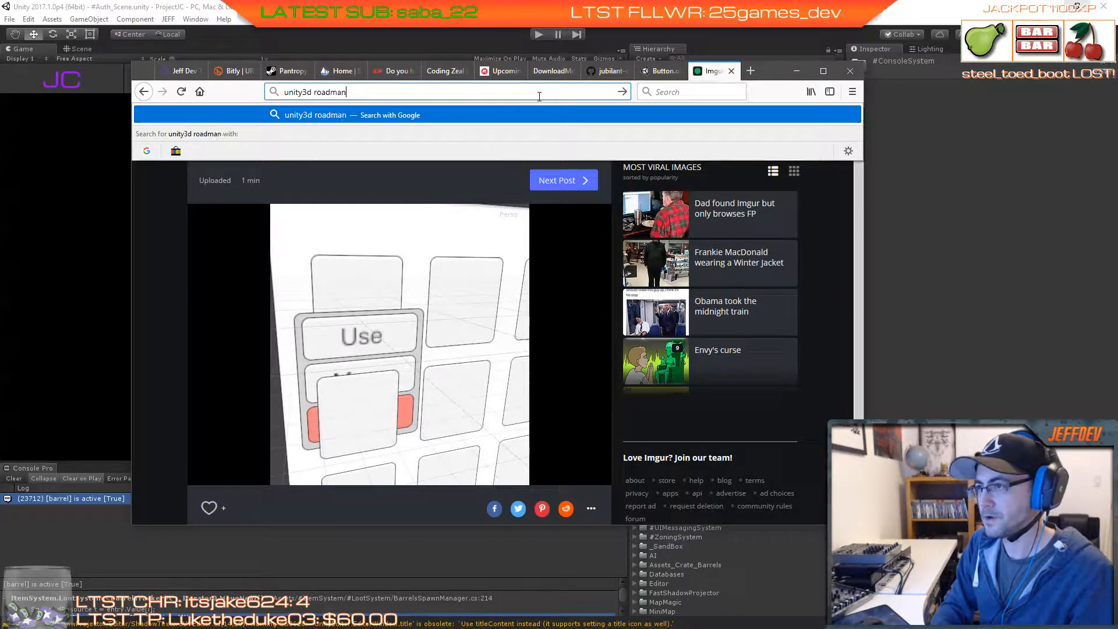
pyautogui.press('Return')
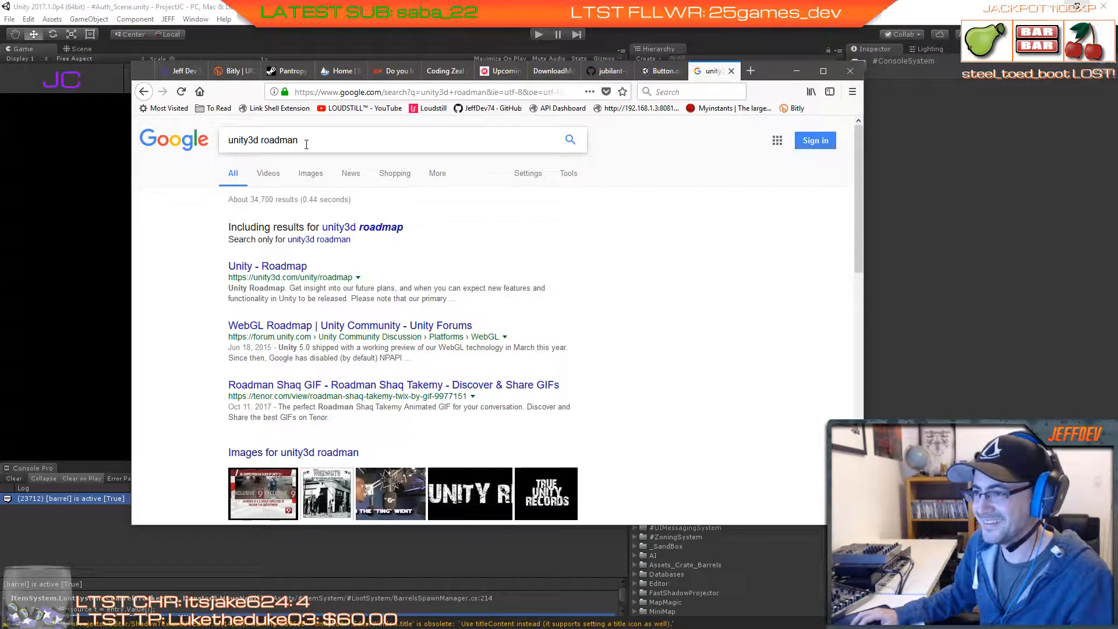
pyautogui.click(384, 228)
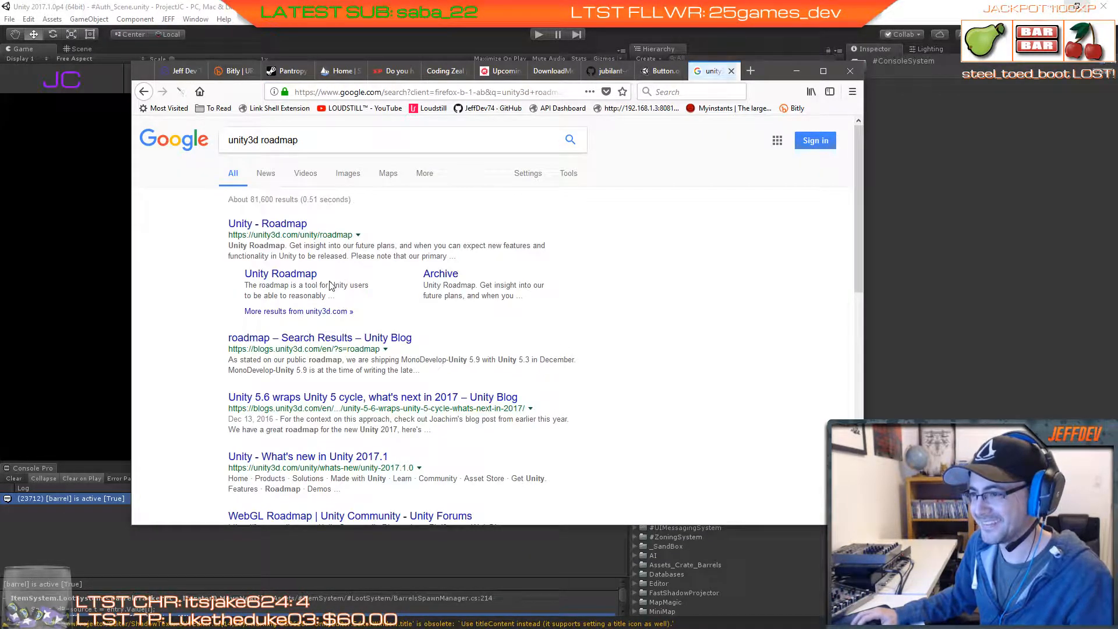
pyautogui.click(300, 226)
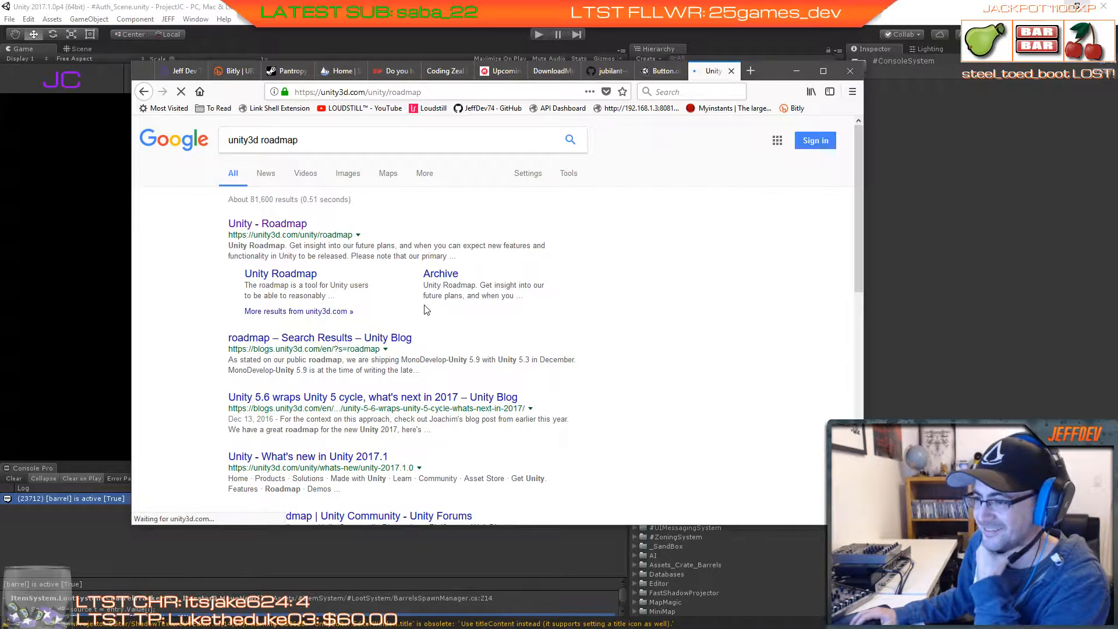
# Step: Examine the features listed under release 2017.2.0 on the Unity roadmap page
pyautogui.scroll(-5, 407, 371)
pyautogui.scroll(-8, 407, 371)
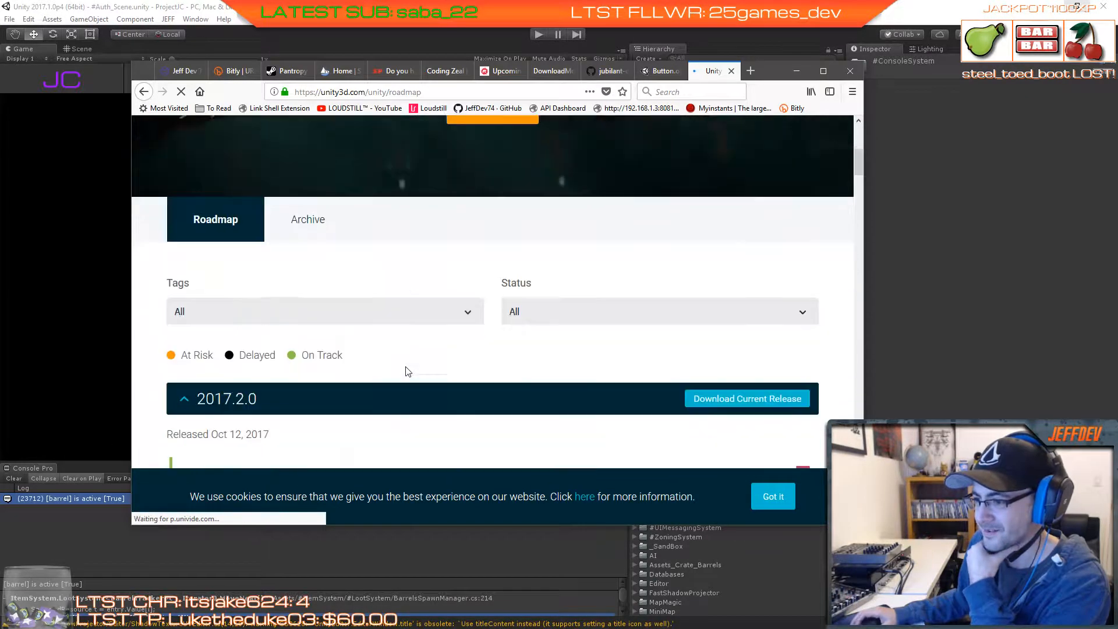
pyautogui.scroll(-5, 407, 372)
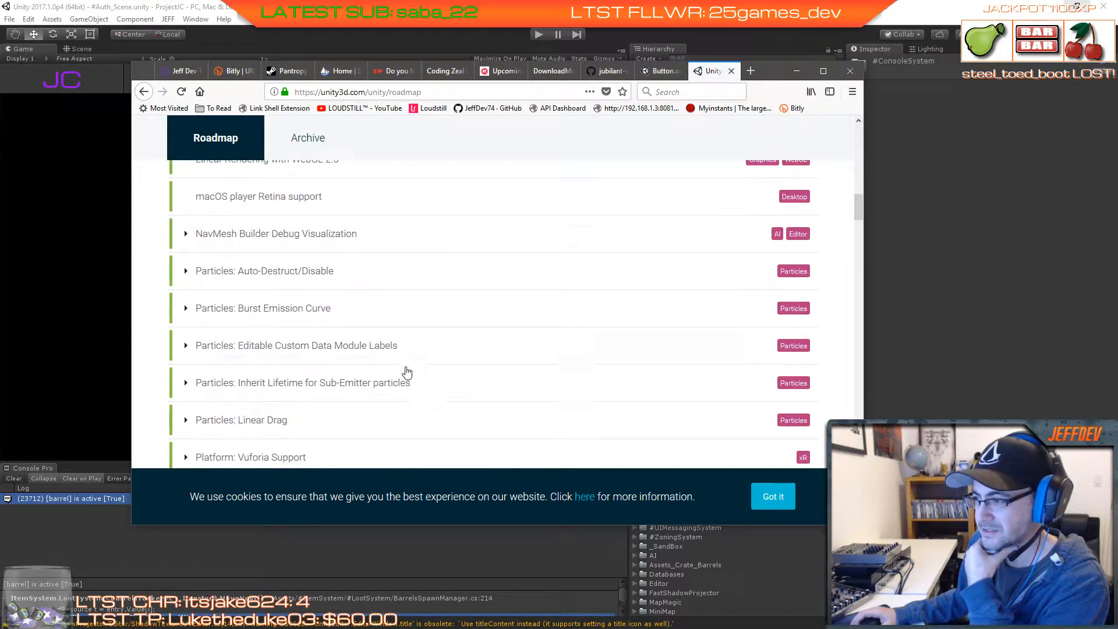
pyautogui.scroll(-3, 406, 372)
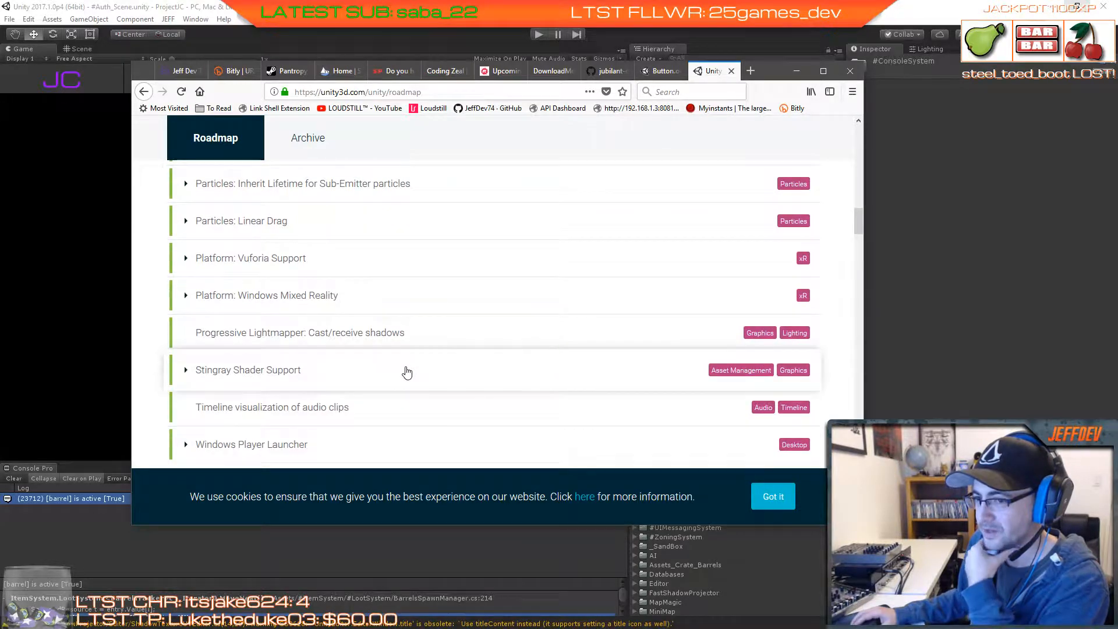
pyautogui.scroll(10, 406, 372)
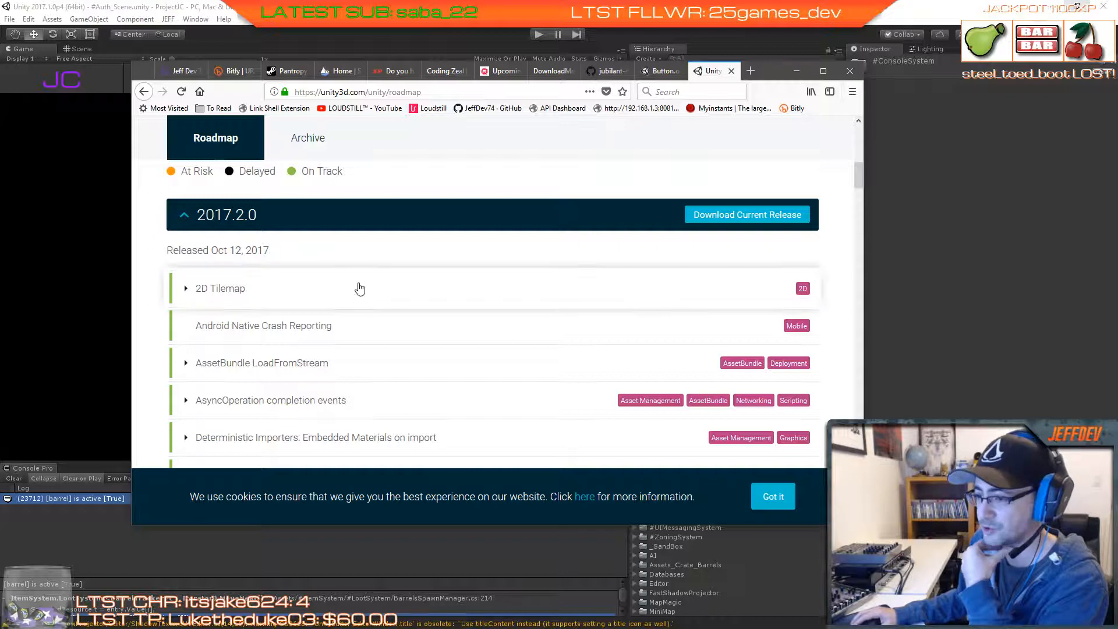
pyautogui.scroll(-8, 358, 287)
pyautogui.scroll(8, 357, 287)
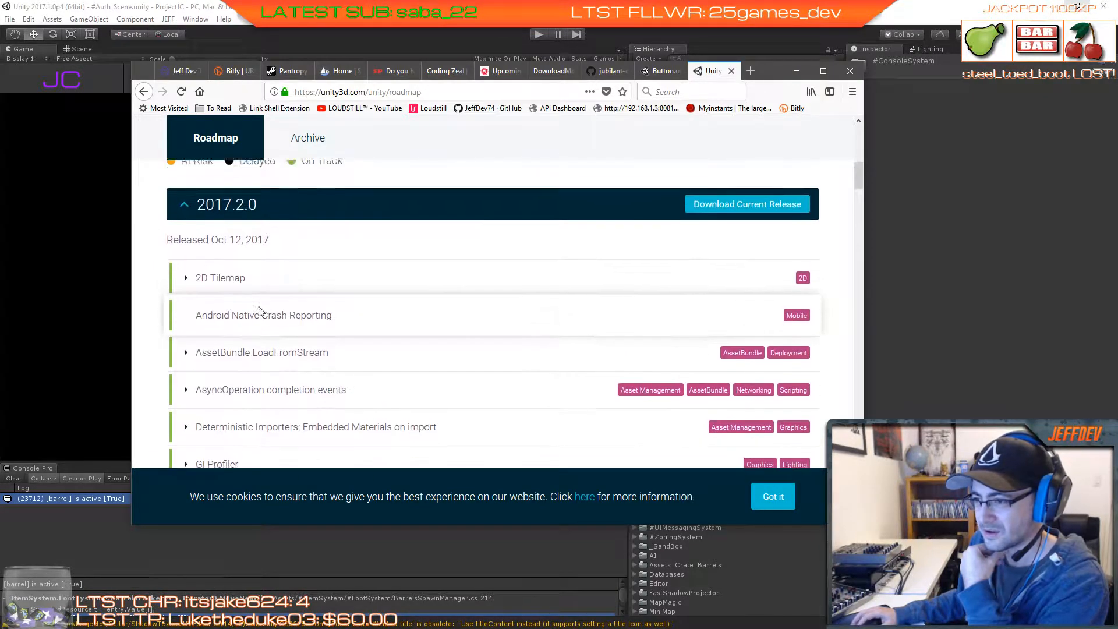
pyautogui.scroll(-9, 375, 320)
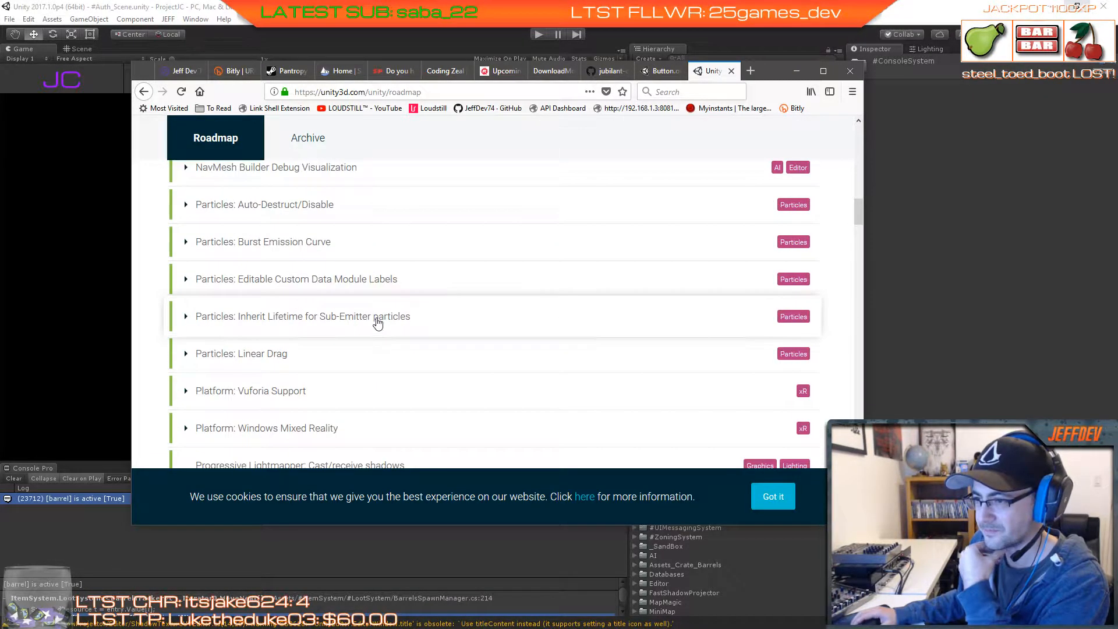
pyautogui.scroll(-6, 377, 322)
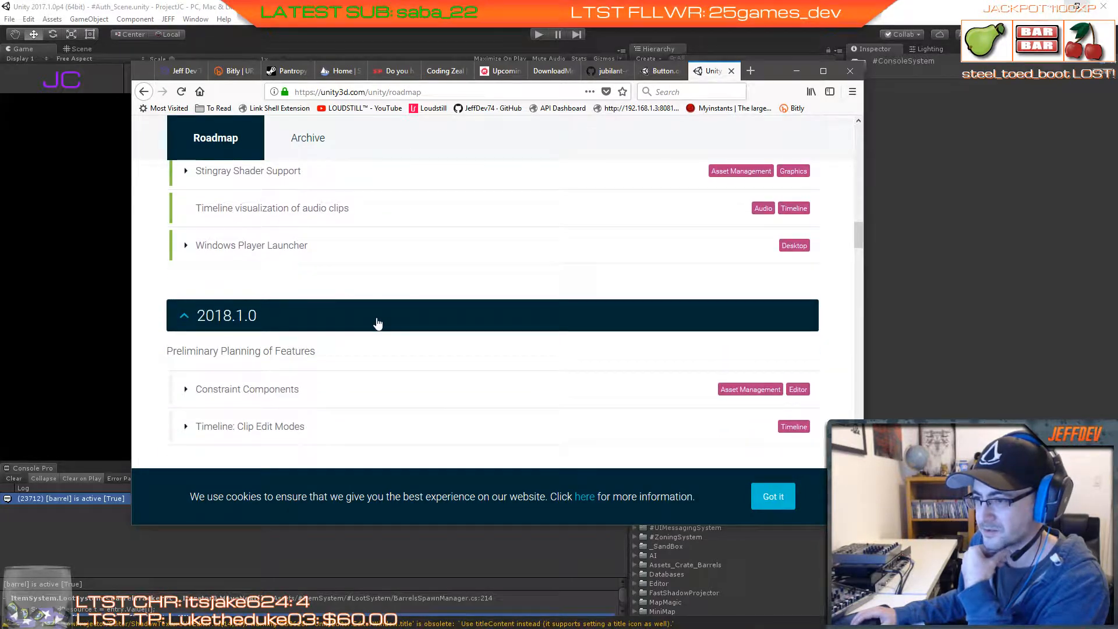
# Step: Look through the 2018.1.0 and 2017.3.0 roadmap features and expand the Assembly Definition Files entry to read its description
pyautogui.scroll(-2, 375, 323)
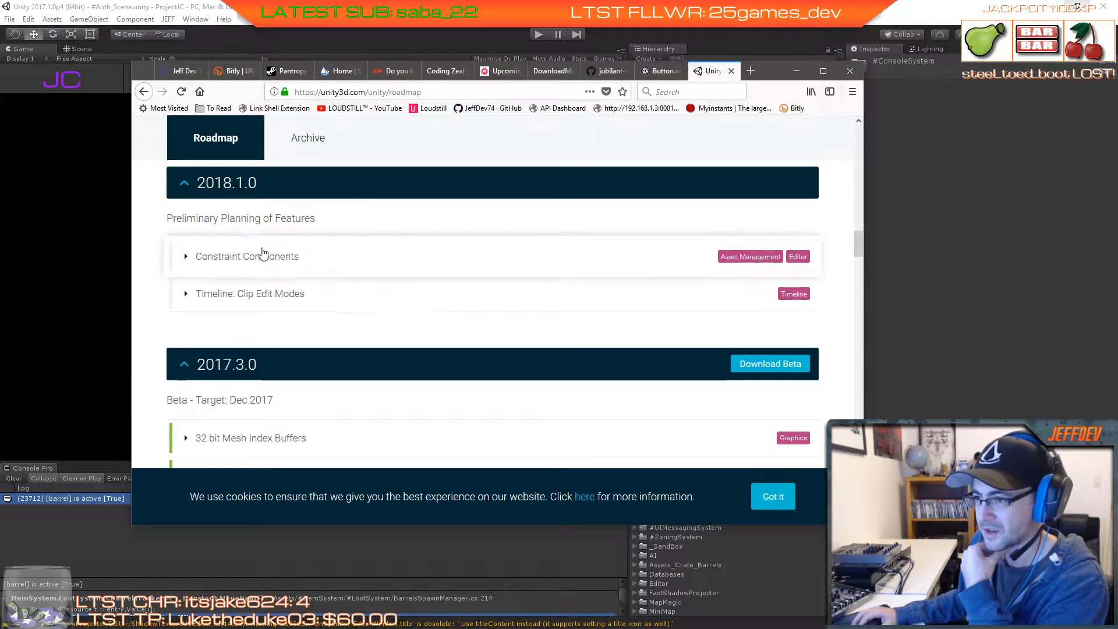
pyautogui.scroll(-2, 357, 284)
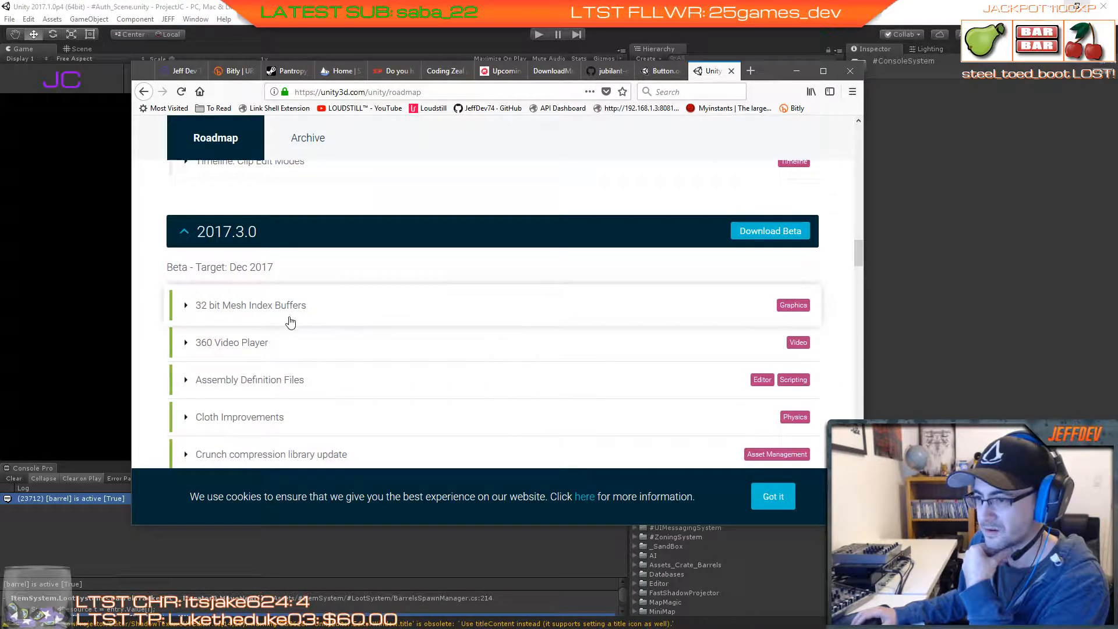
pyautogui.scroll(-3, 338, 331)
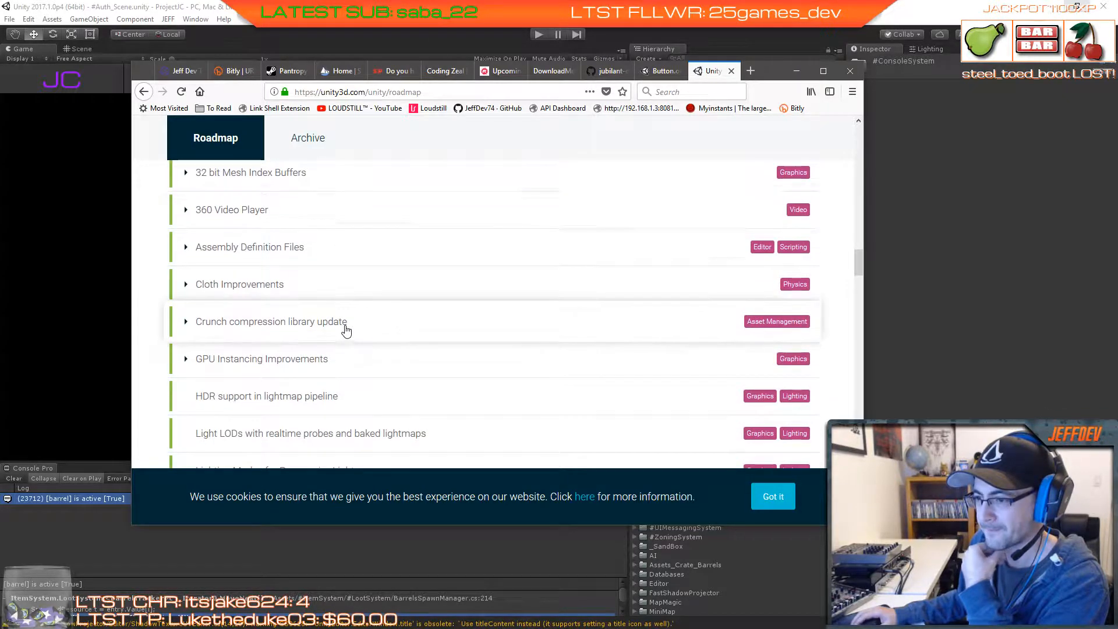
pyautogui.scroll(-4, 346, 330)
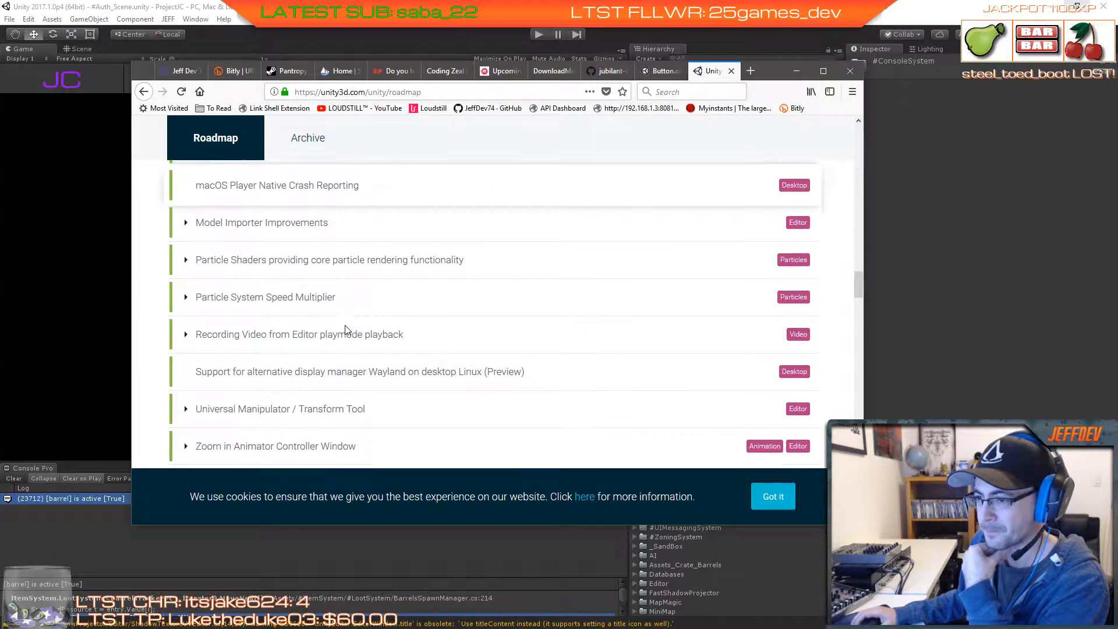
pyautogui.scroll(-2, 346, 330)
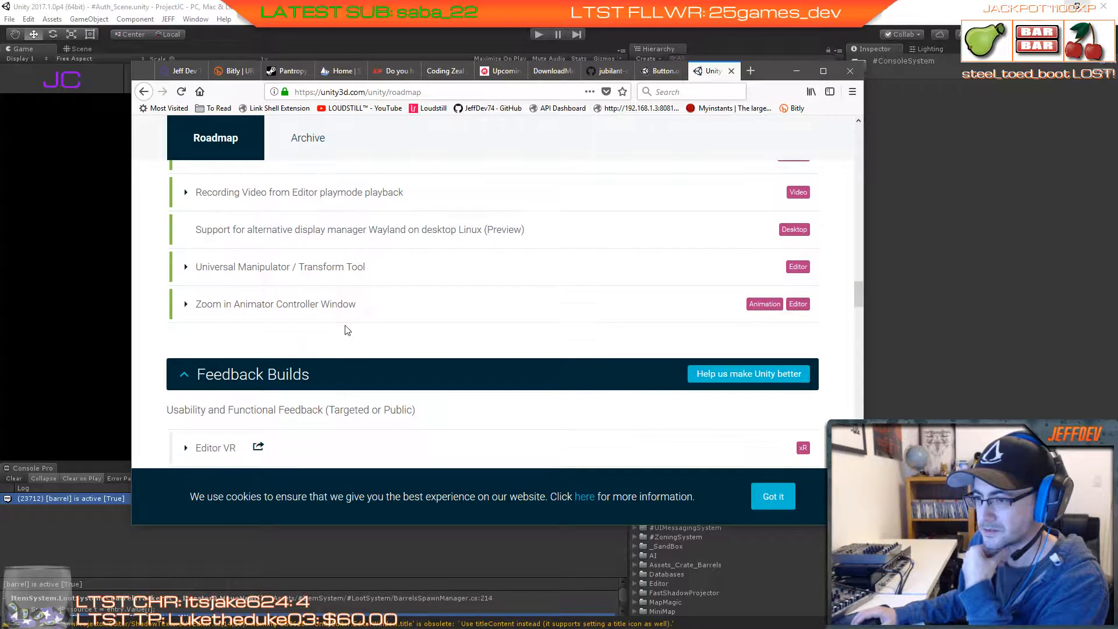
pyautogui.scroll(3, 291, 309)
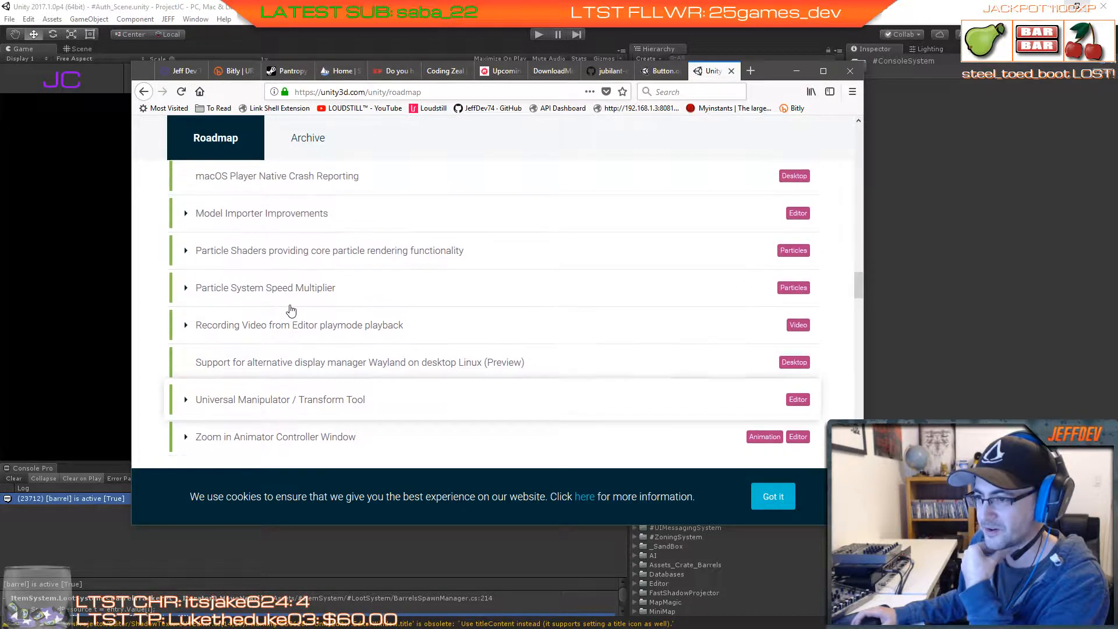
pyautogui.scroll(3, 291, 310)
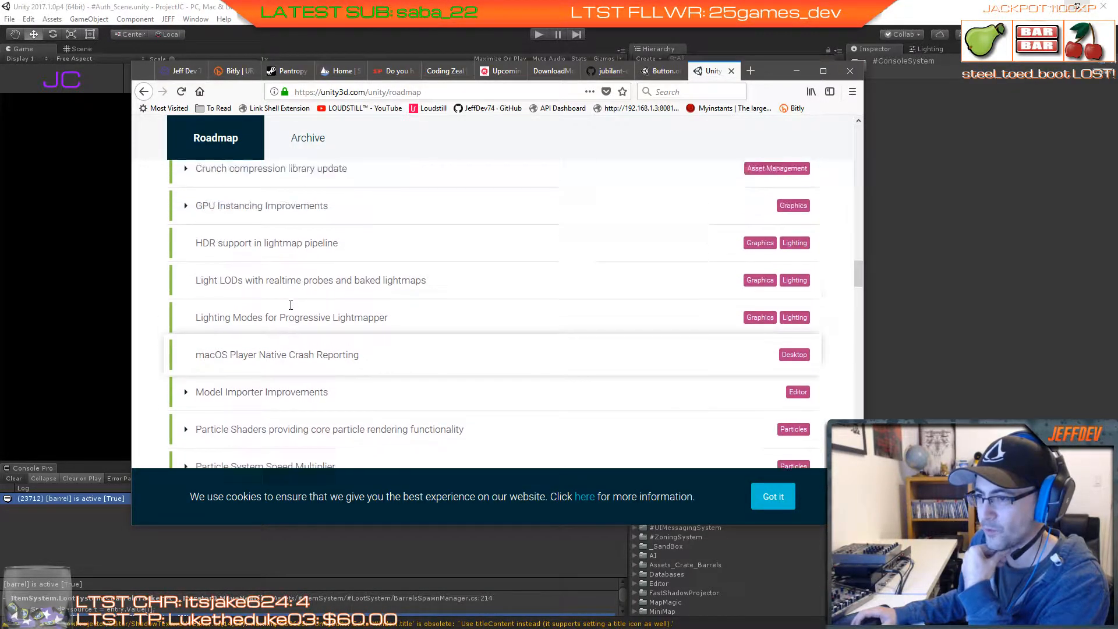
pyautogui.scroll(2, 290, 310)
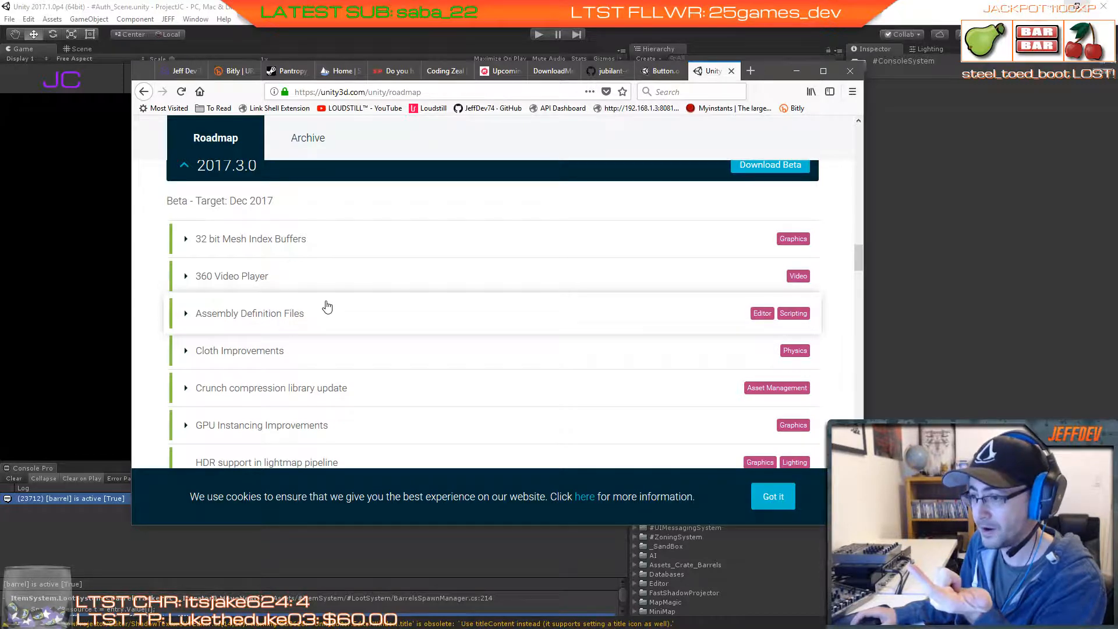
pyautogui.click(191, 315)
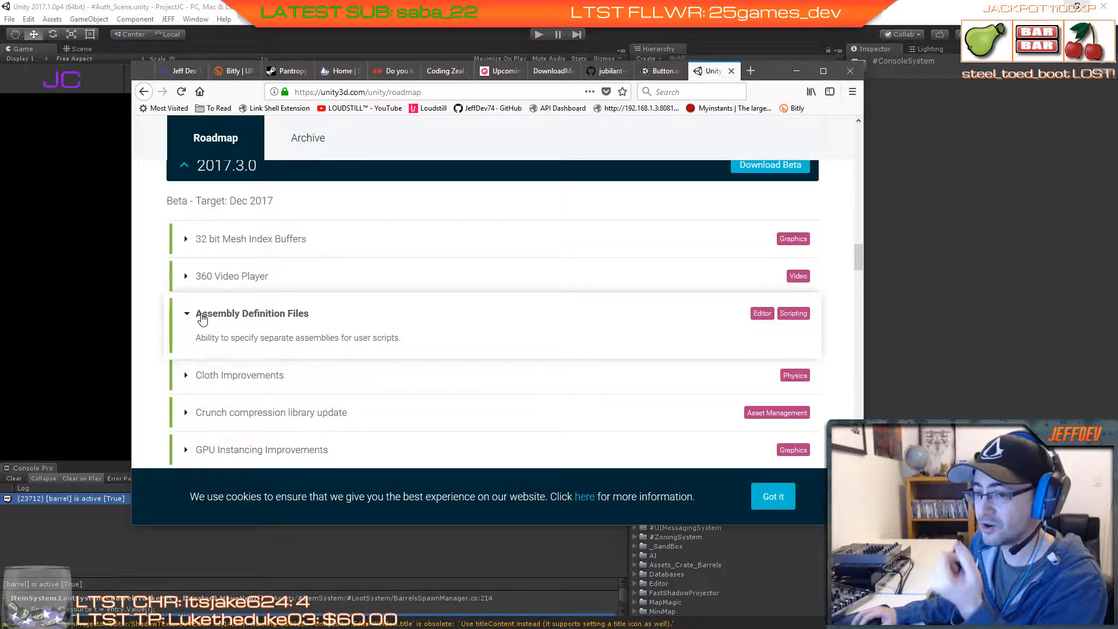
pyautogui.scroll(2, 221, 317)
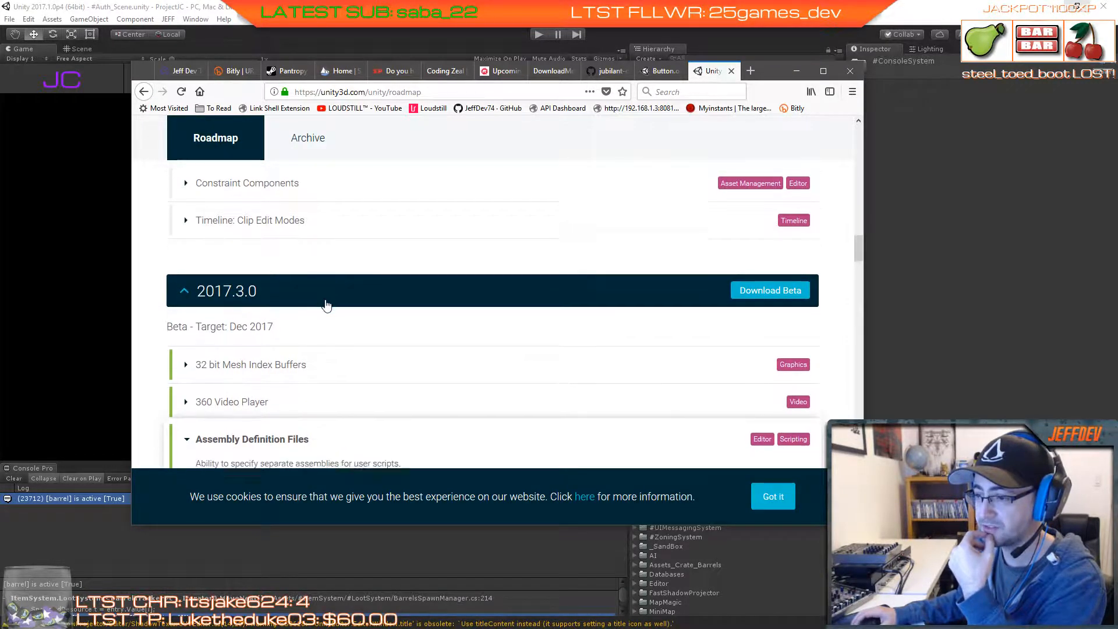
pyautogui.scroll(-2, 326, 306)
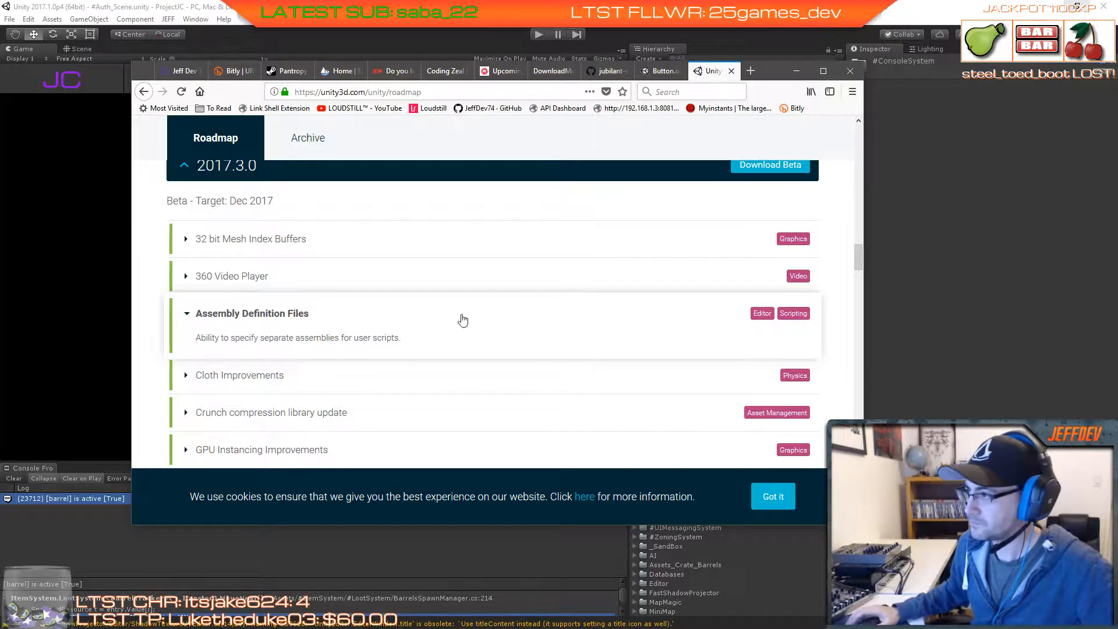
# Step: Return to the Unity editor, enlarge the Project panel to show all its folders, and expand the #CraftingSystem folder
pyautogui.click(797, 72)
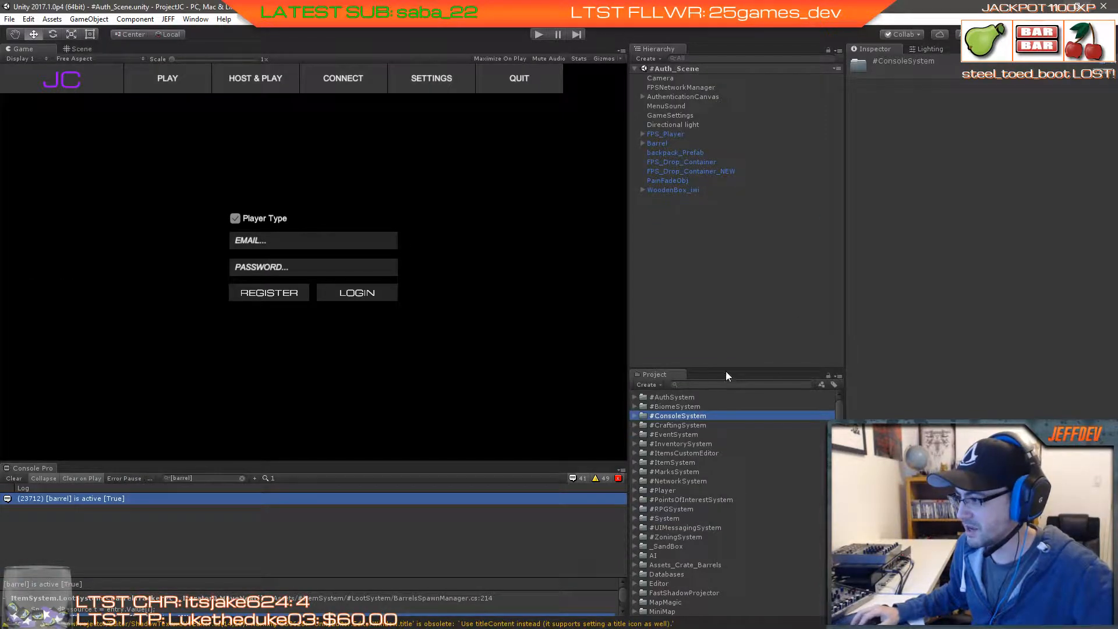
pyautogui.moveTo(725, 371); pyautogui.dragTo(725, 178)
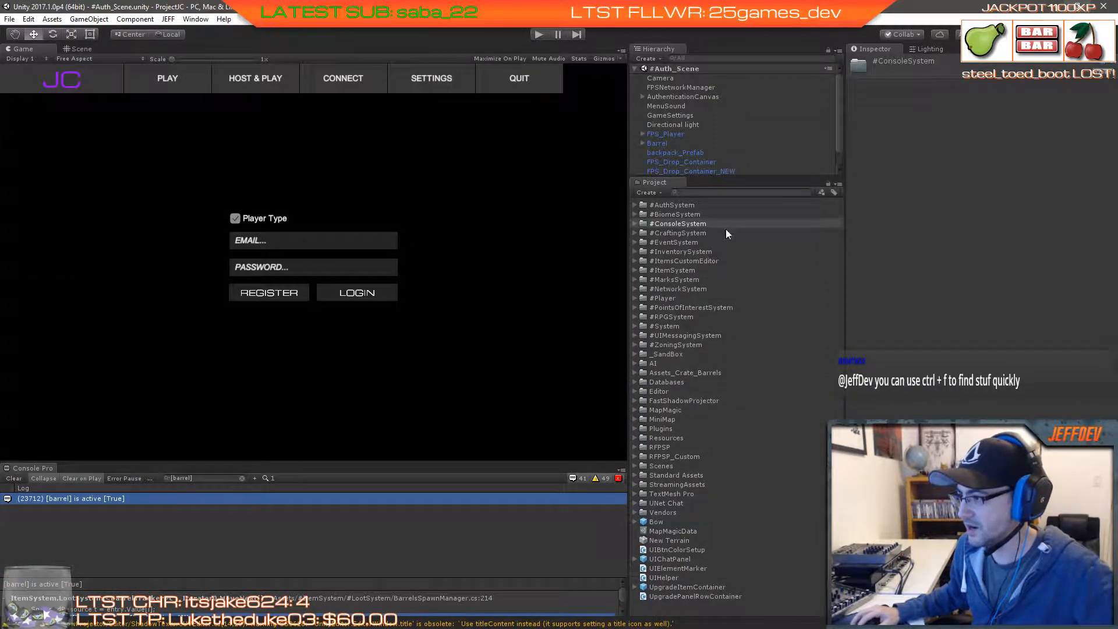
pyautogui.click(636, 235)
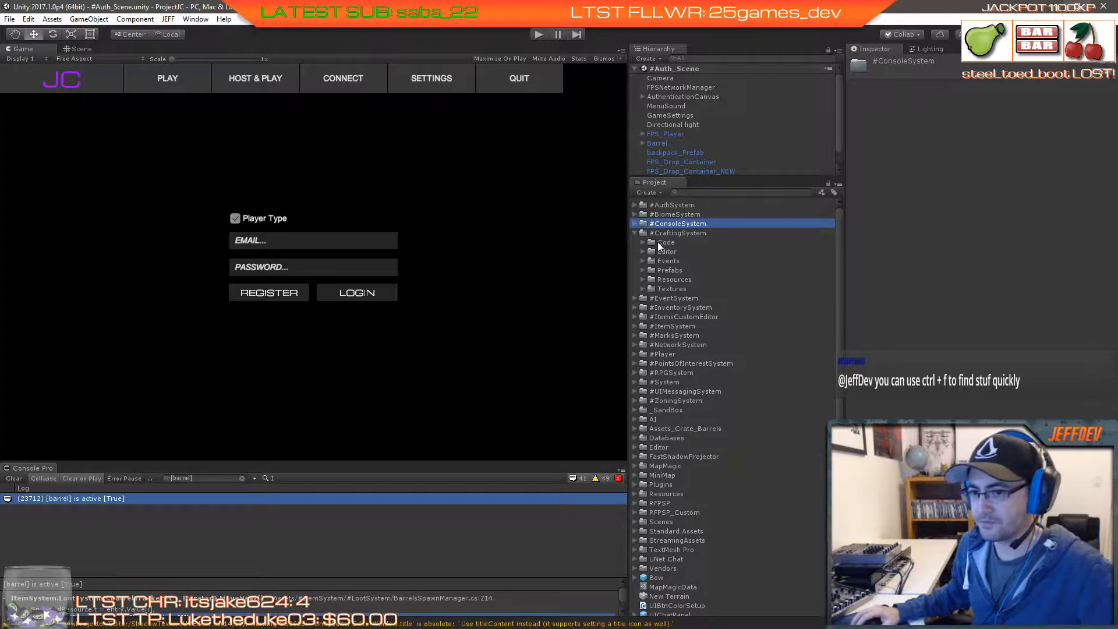
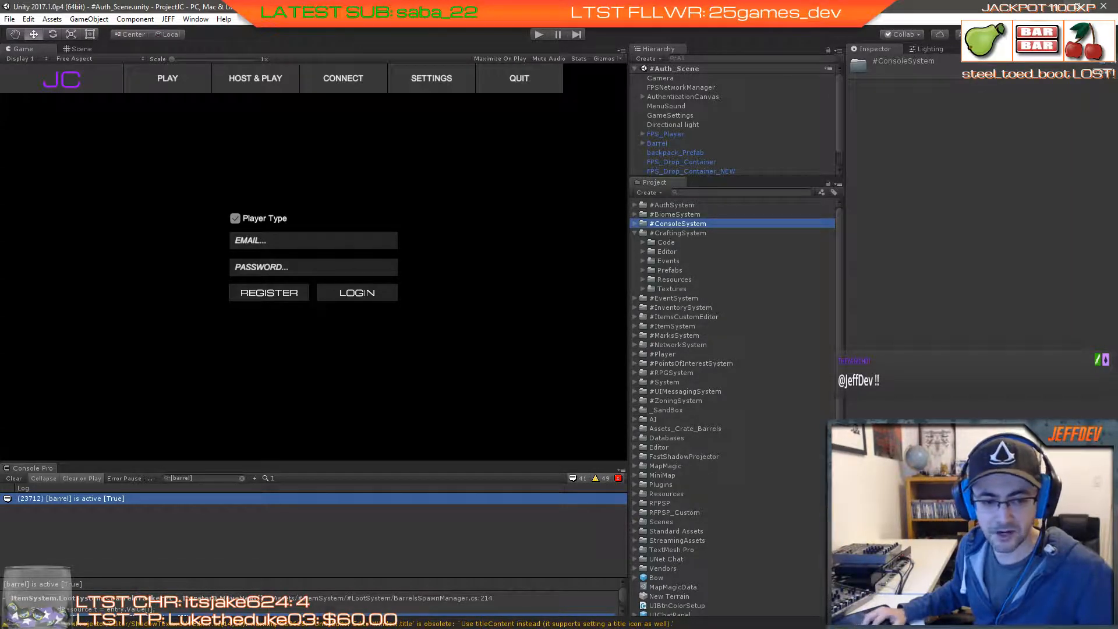
# Step: Switch back to Firefox and look through the roadmap's Feedback Builds and Development sections
pyautogui.hotkey('alt', 'Tab')
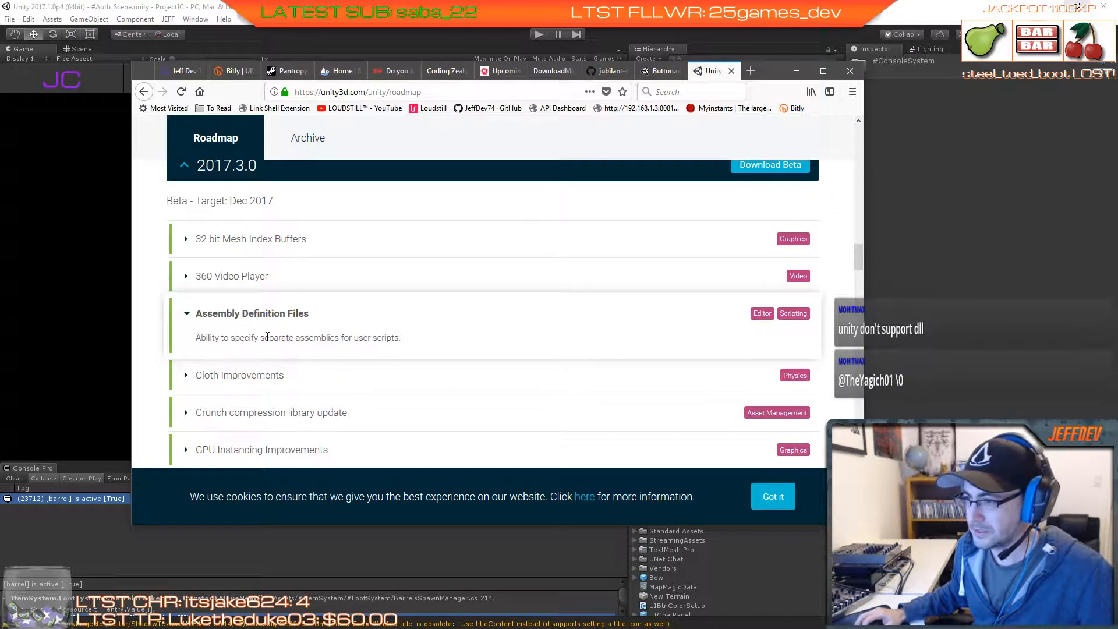
pyautogui.scroll(-15, 367, 335)
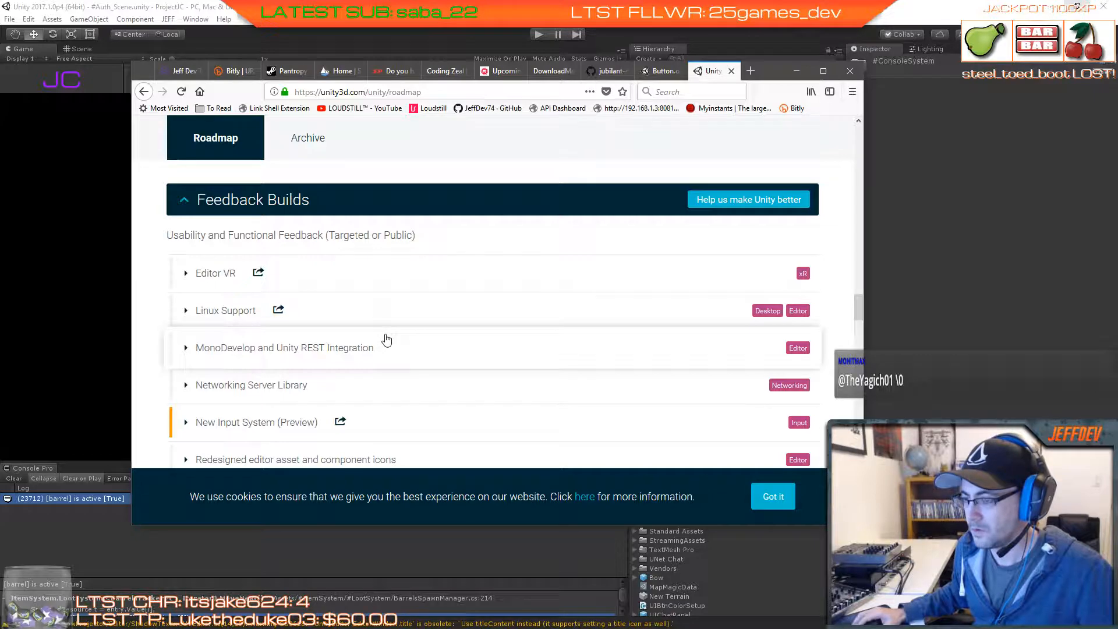
pyautogui.scroll(-4, 386, 339)
pyautogui.scroll(-12, 386, 339)
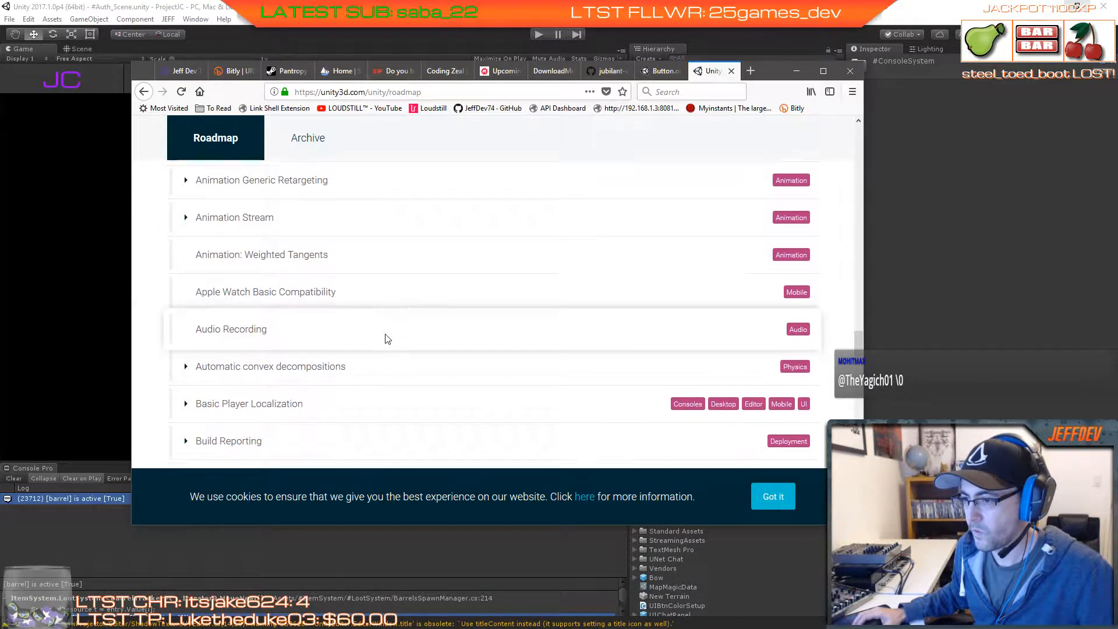
pyautogui.scroll(-8, 386, 339)
pyautogui.scroll(-8, 386, 340)
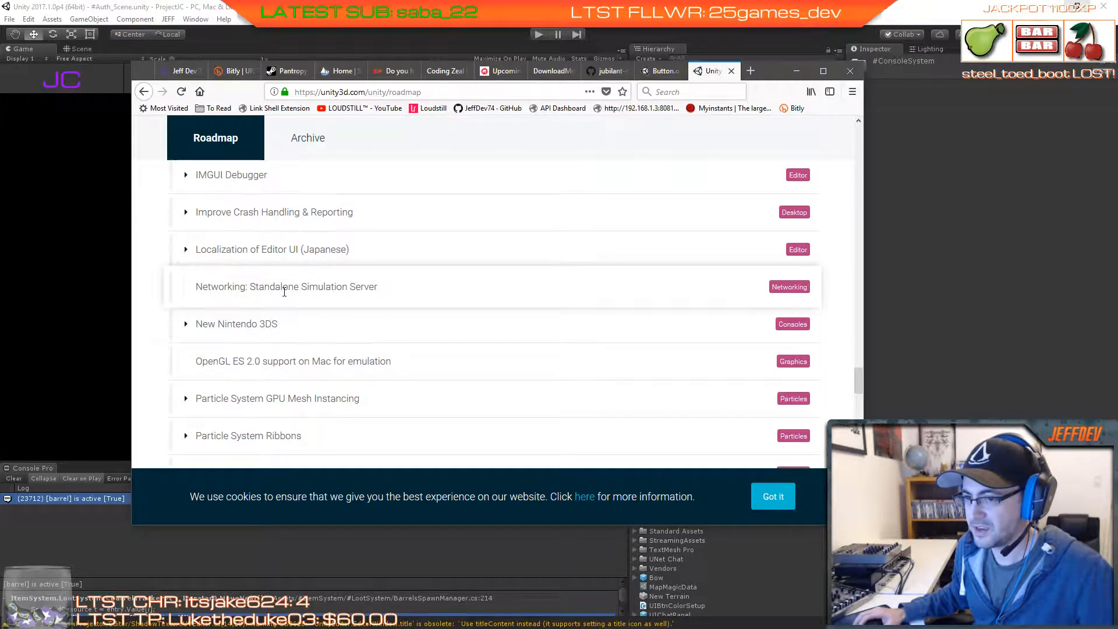
pyautogui.scroll(18, 284, 292)
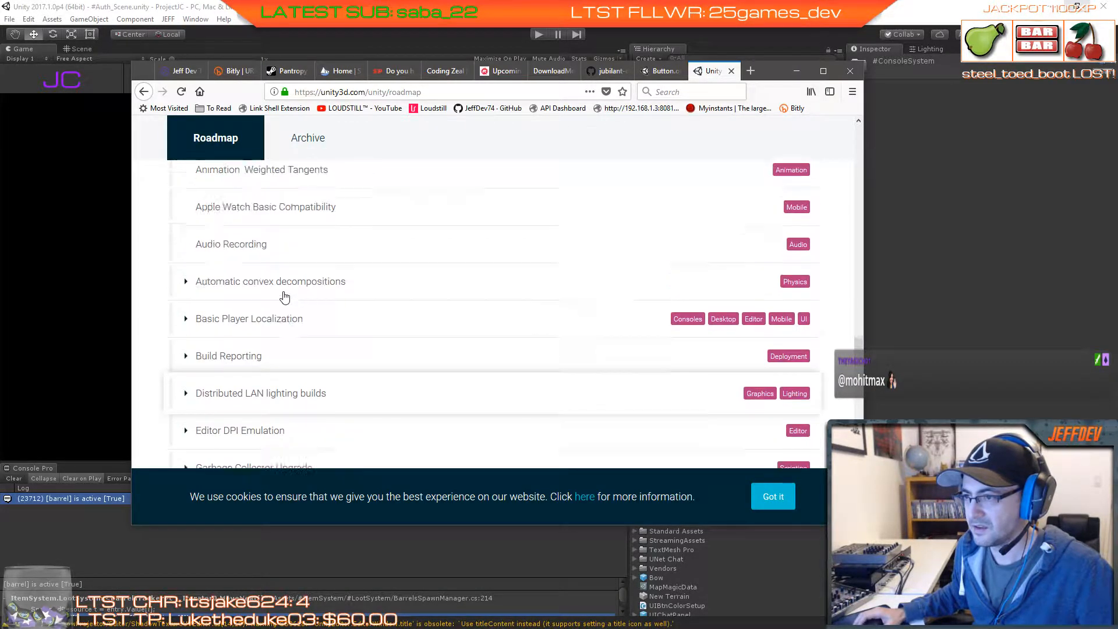
pyautogui.scroll(6, 284, 294)
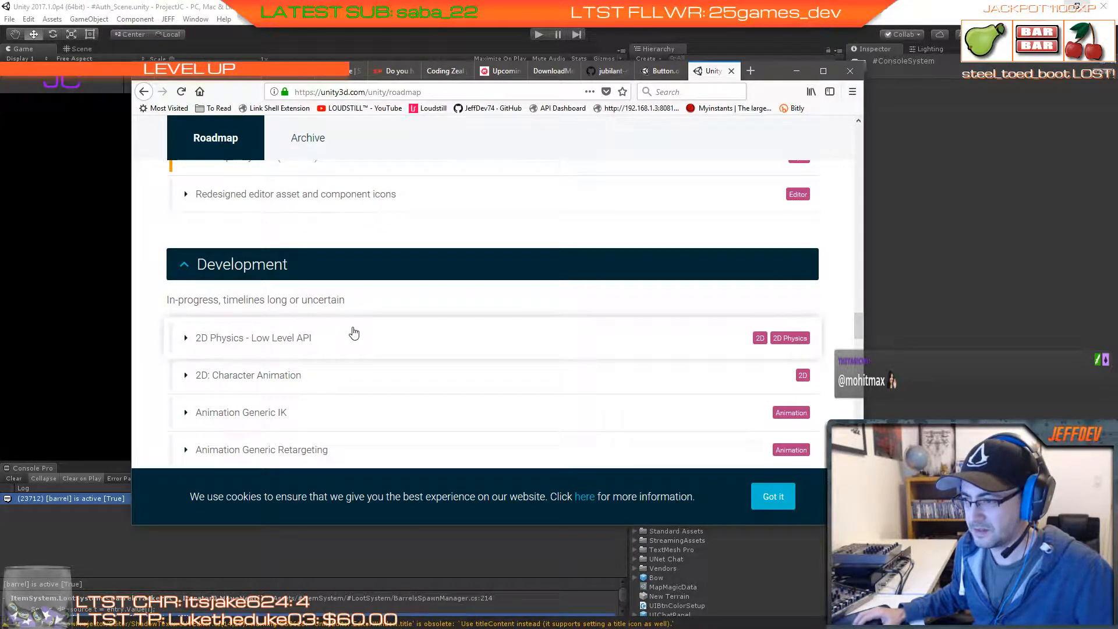
# Step: Review the roadmap's Development features again, from the 2D and animation entries down to the Research heading
pyautogui.scroll(-12, 353, 333)
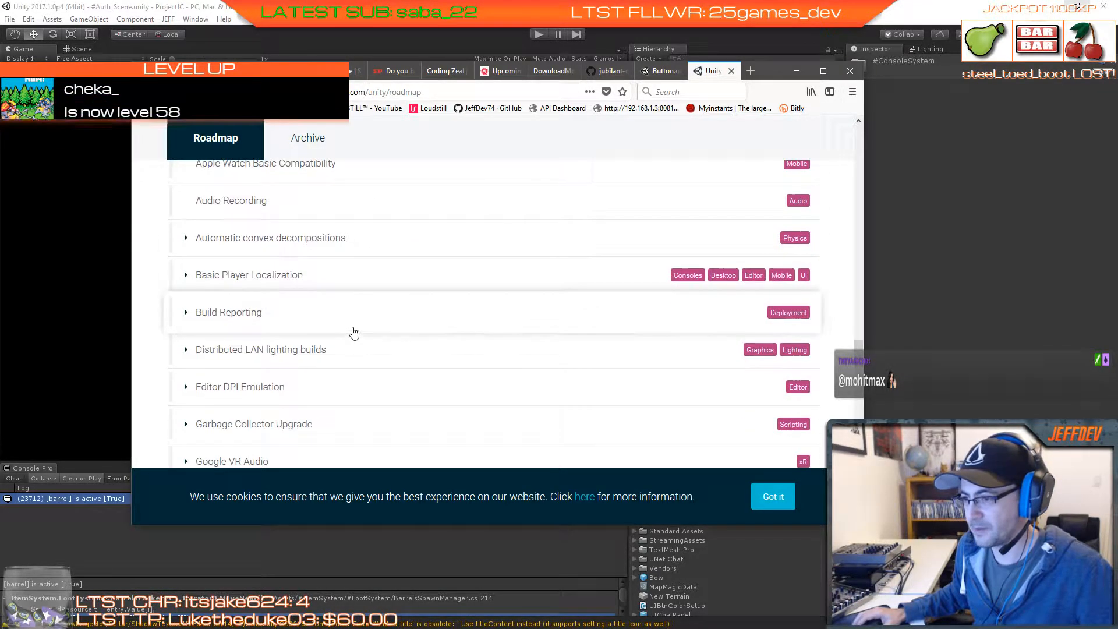
pyautogui.scroll(-10, 353, 333)
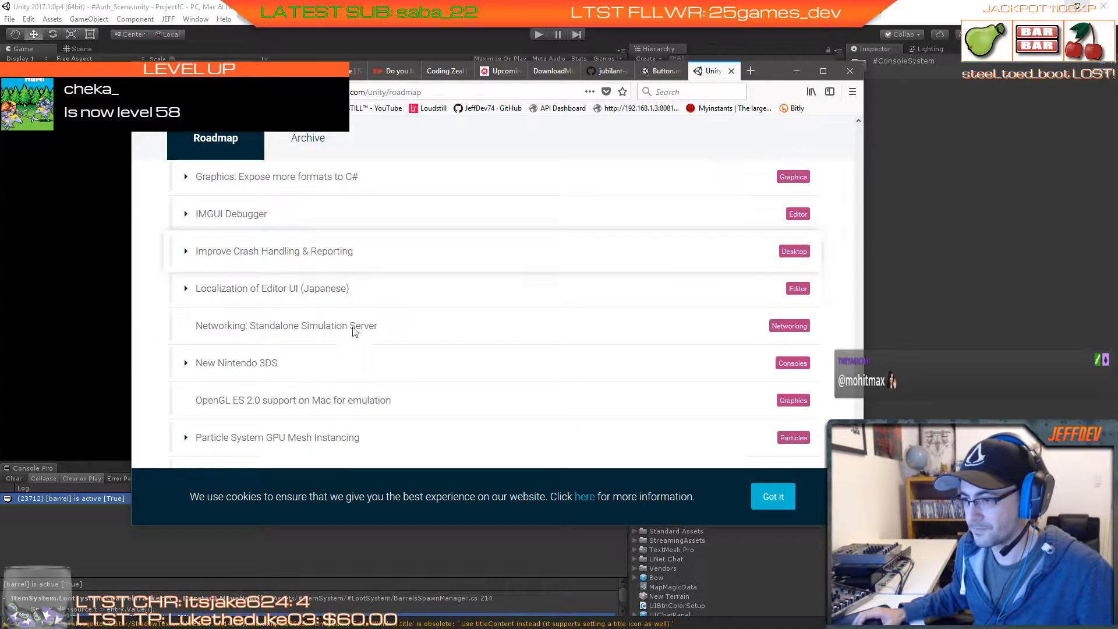
pyautogui.scroll(-4, 354, 331)
pyautogui.scroll(-4, 353, 333)
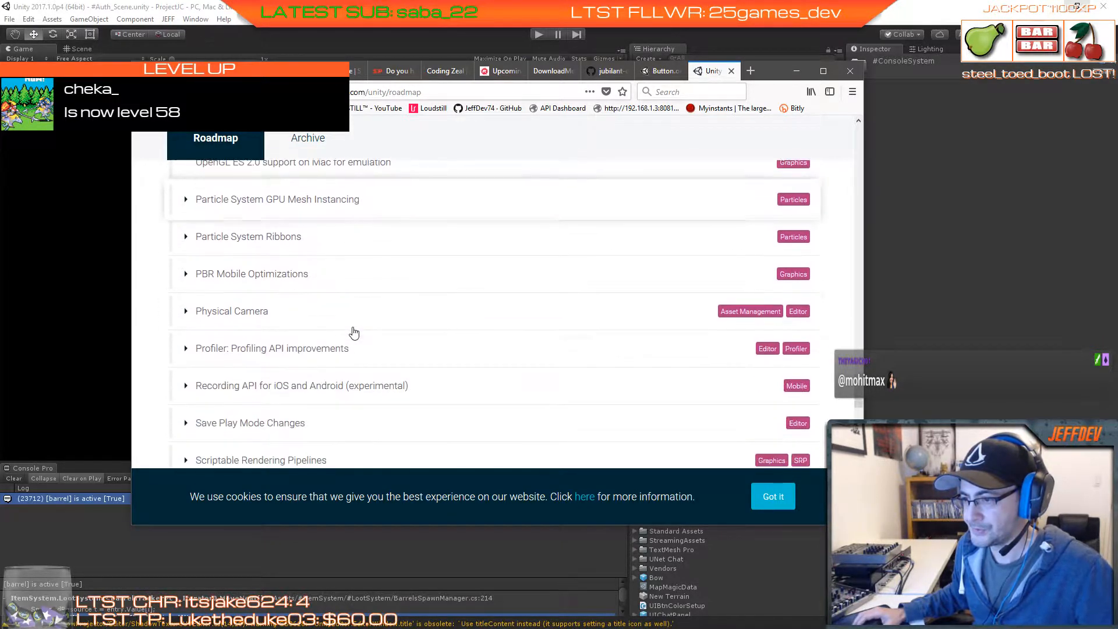
pyautogui.scroll(-6, 354, 333)
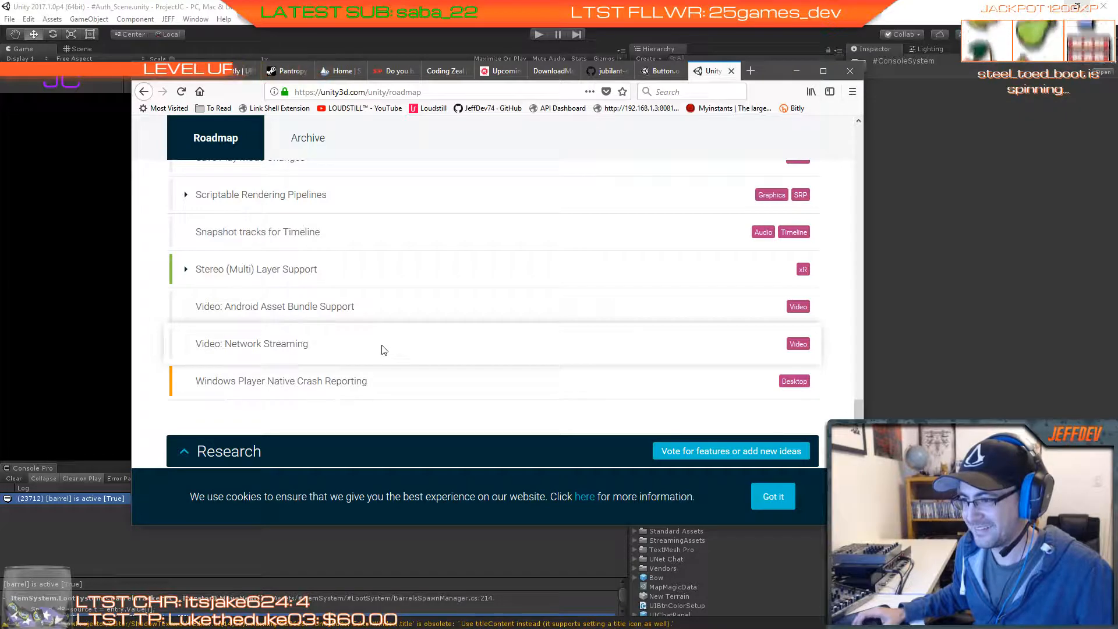
pyautogui.scroll(3, 383, 349)
pyautogui.scroll(2, 383, 349)
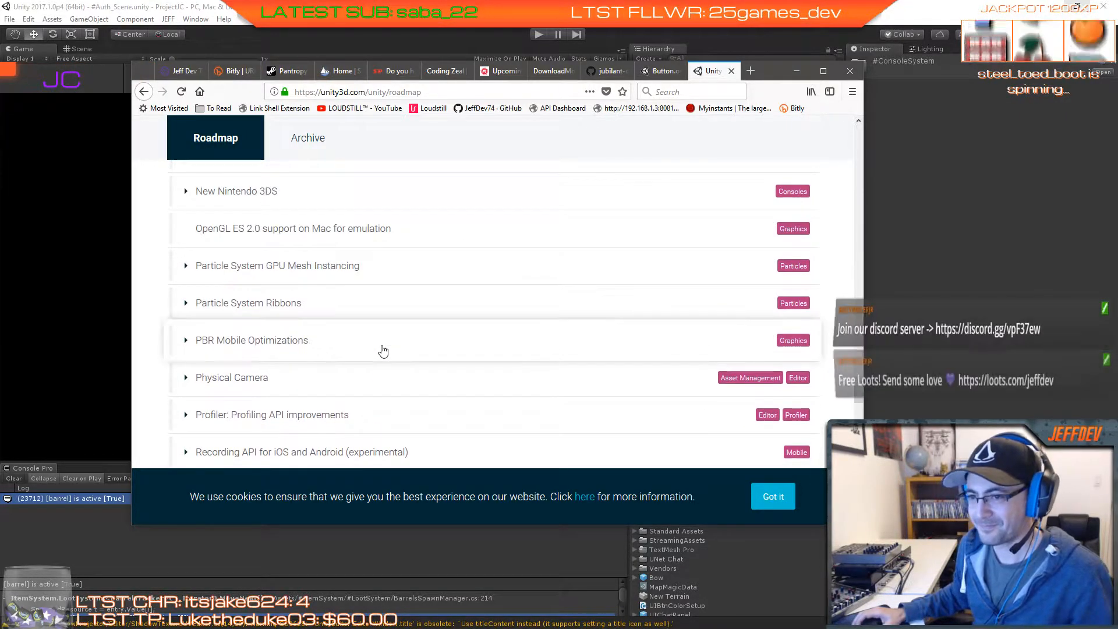
pyautogui.scroll(7, 383, 350)
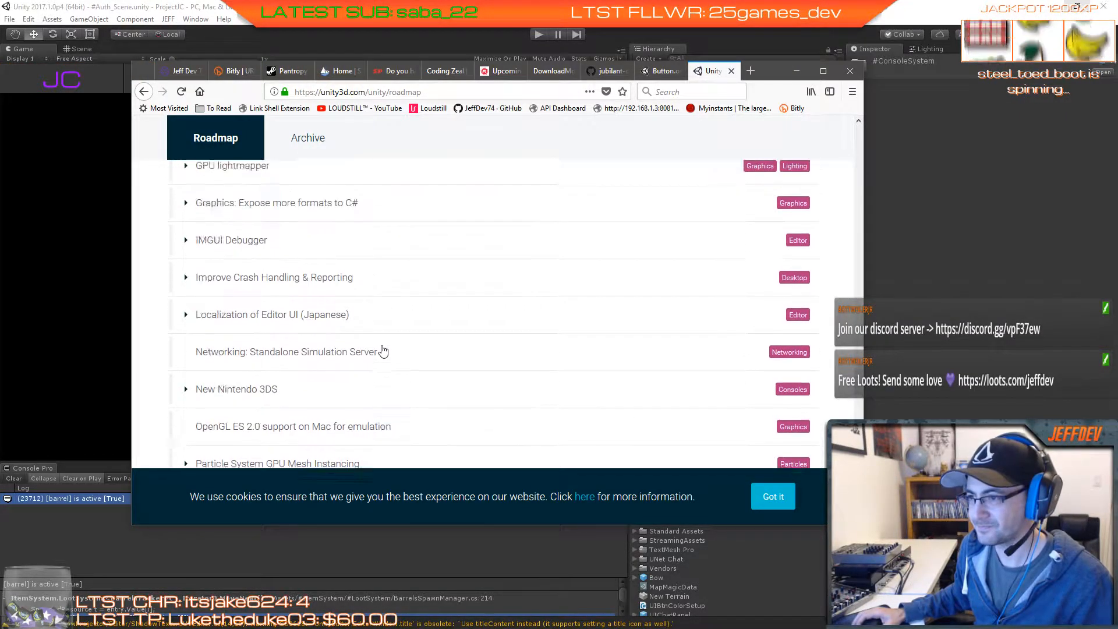
pyautogui.scroll(2, 383, 350)
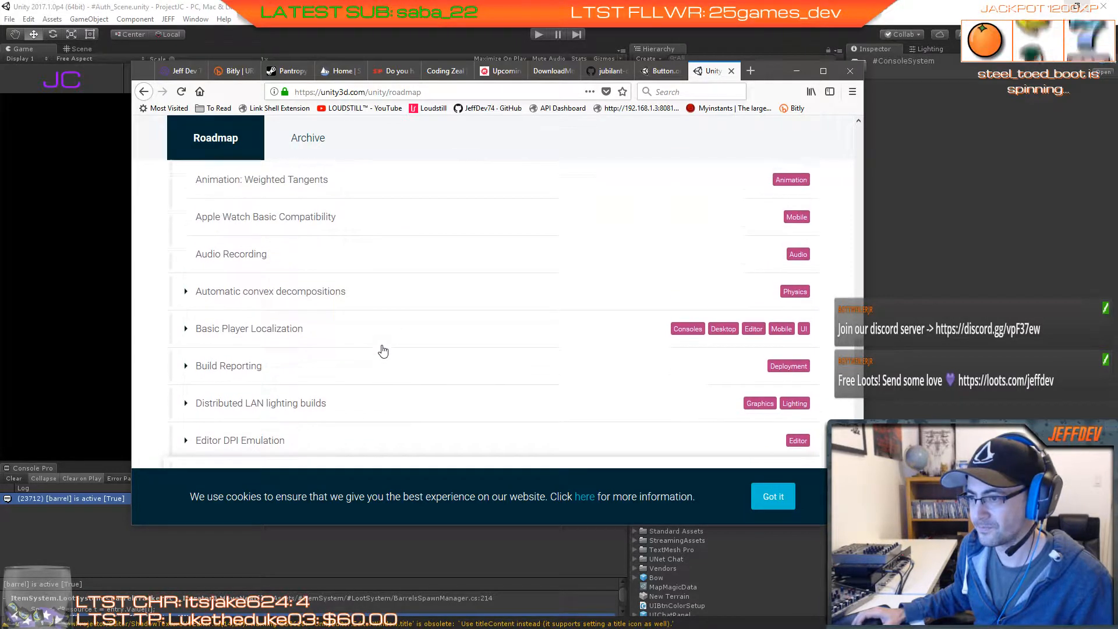
# Step: Review the roadmap from the Development features back up to the Assembly Definition Files entry under 2017.3.0
pyautogui.scroll(4, 382, 350)
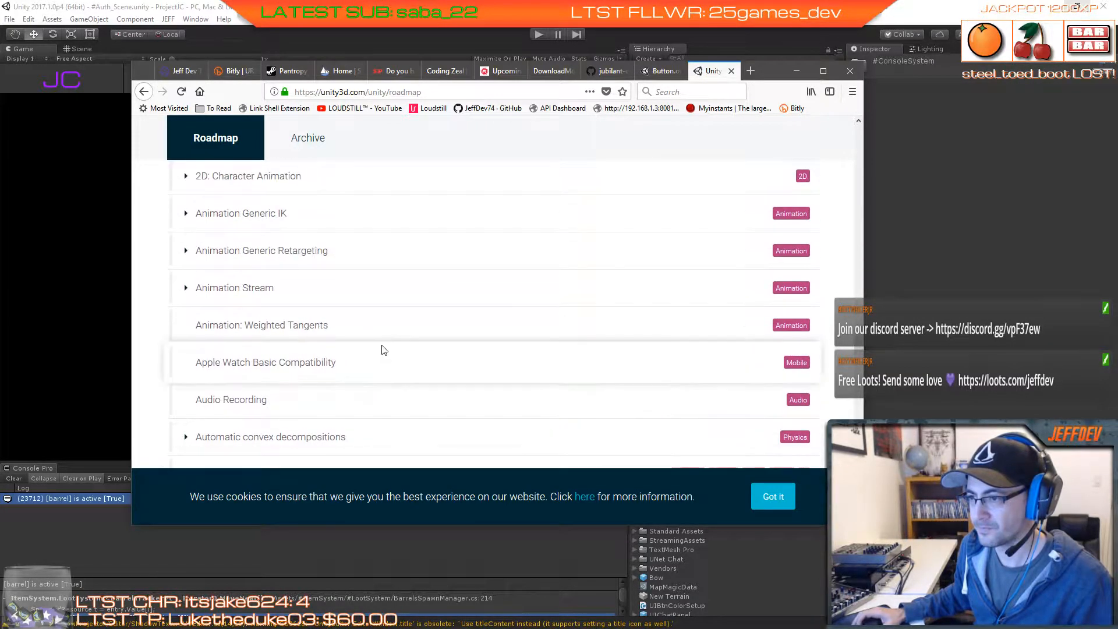
pyautogui.scroll(3, 383, 349)
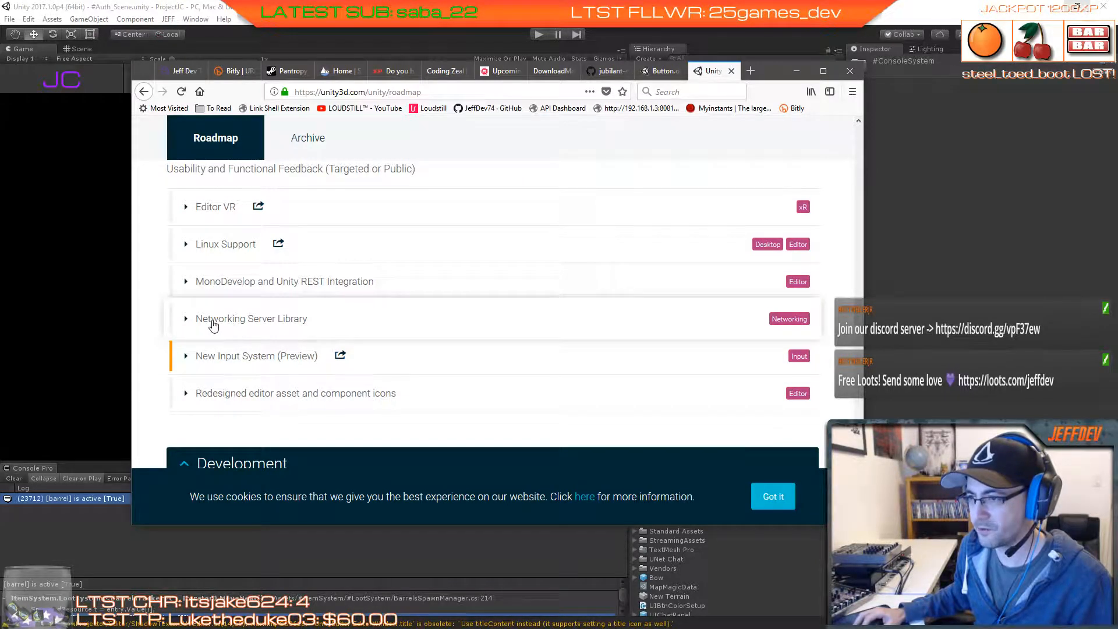
pyautogui.scroll(1, 341, 331)
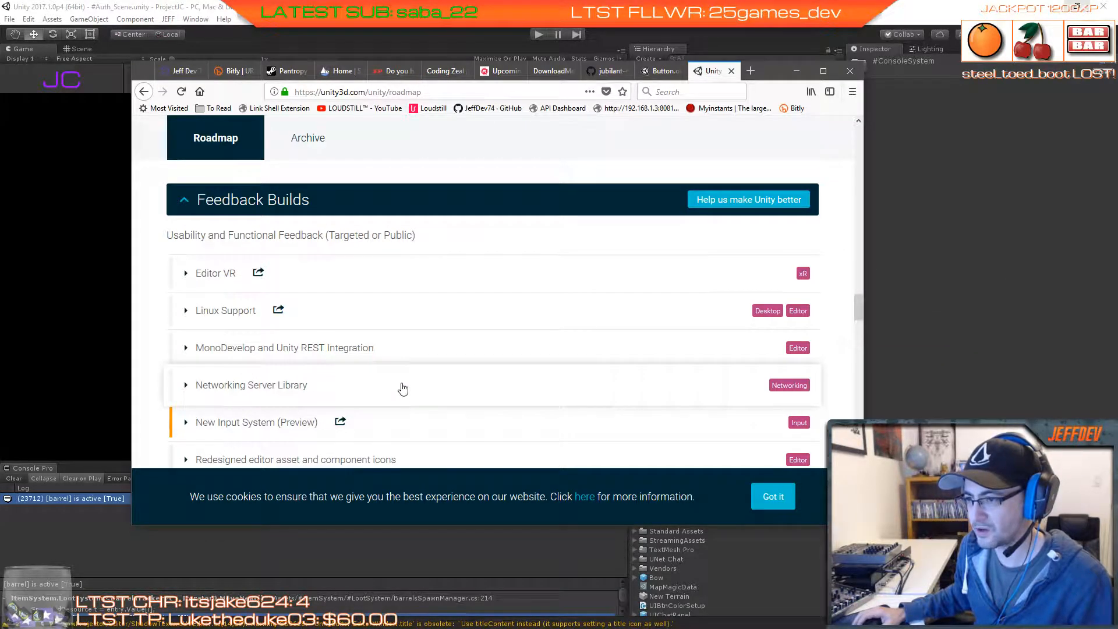
pyautogui.scroll(7, 402, 387)
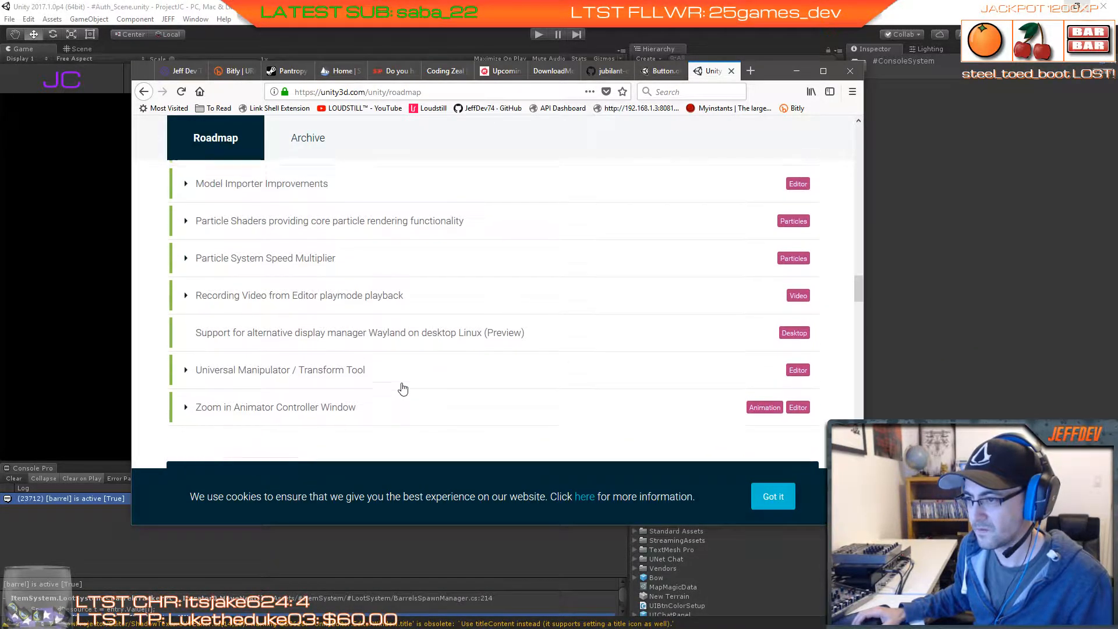
pyautogui.scroll(1, 402, 384)
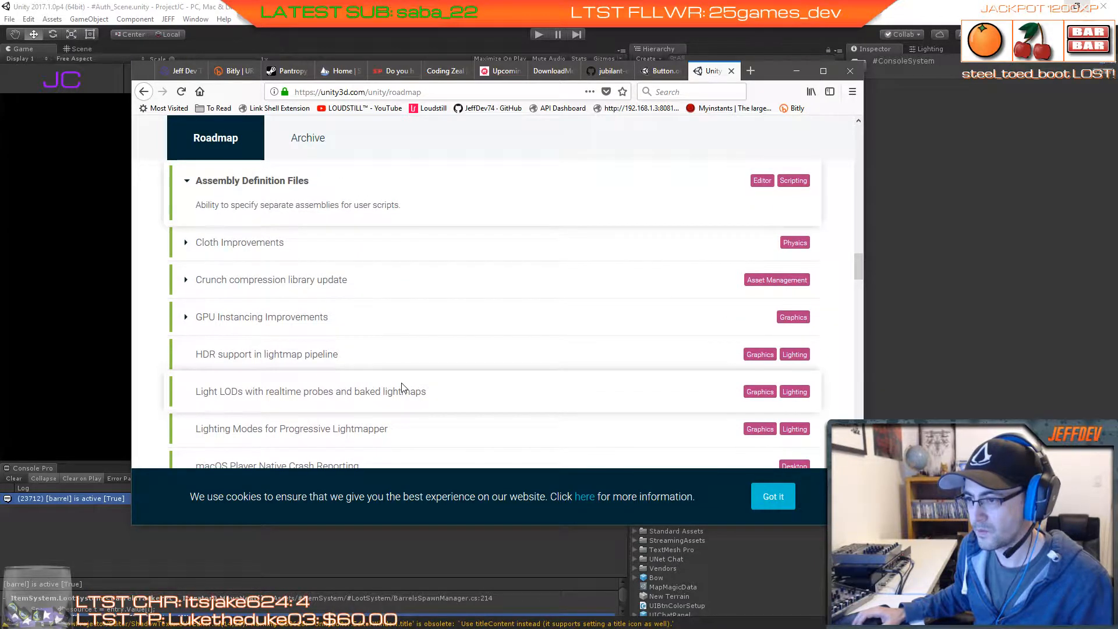
pyautogui.scroll(3, 390, 381)
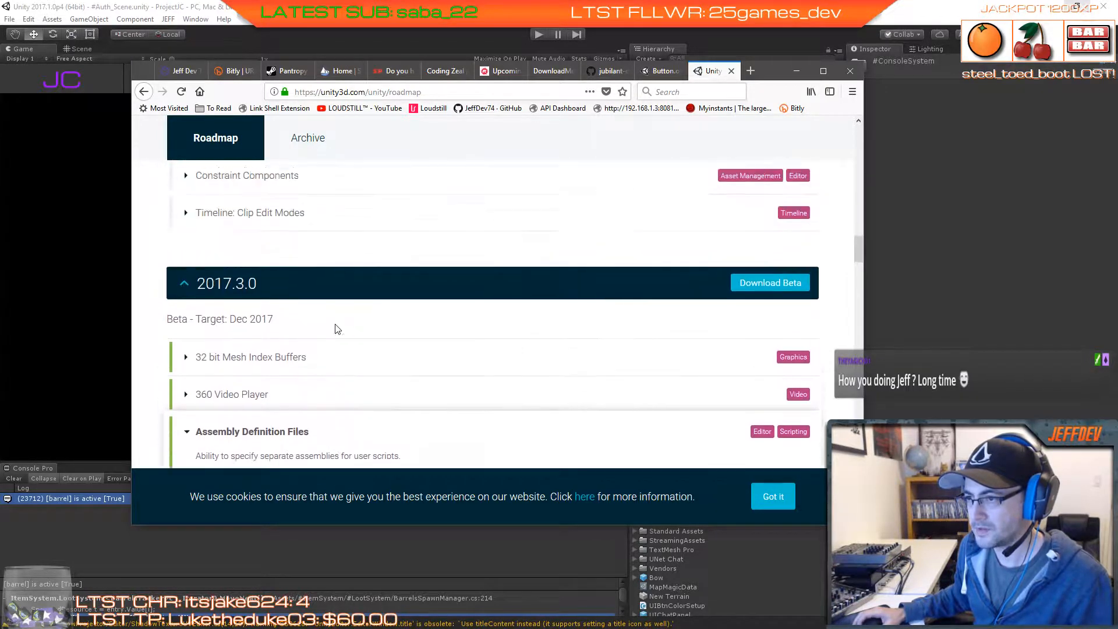
pyautogui.scroll(-2, 387, 344)
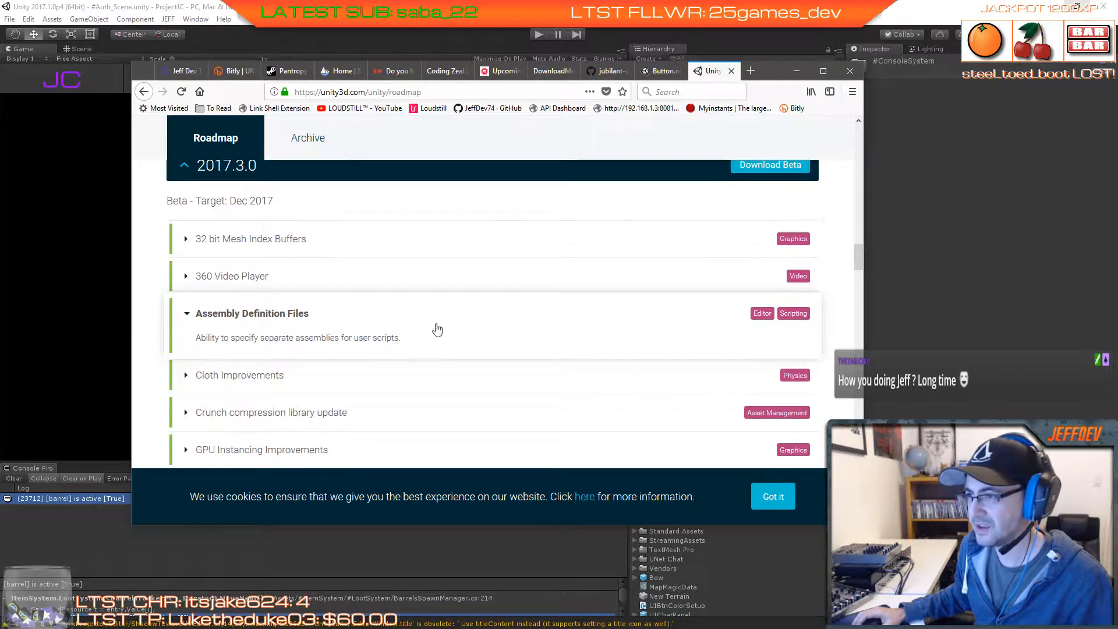
# Step: Search the web for "unity 3d patch releases" and open Unity QA's Patch Releases page
pyautogui.click(431, 91)
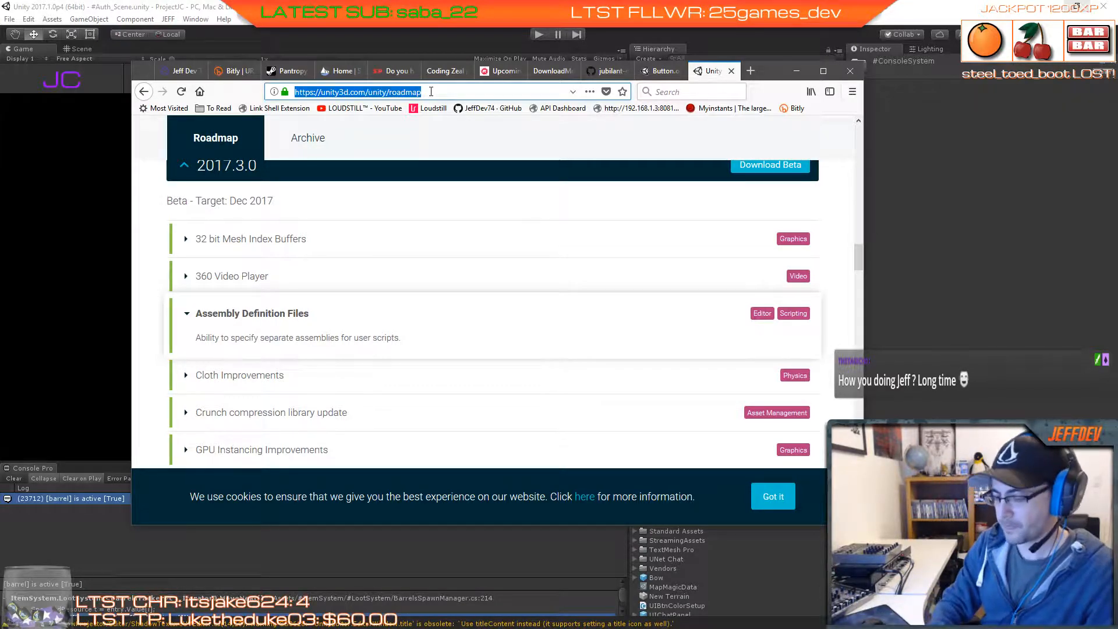
pyautogui.write('uni')
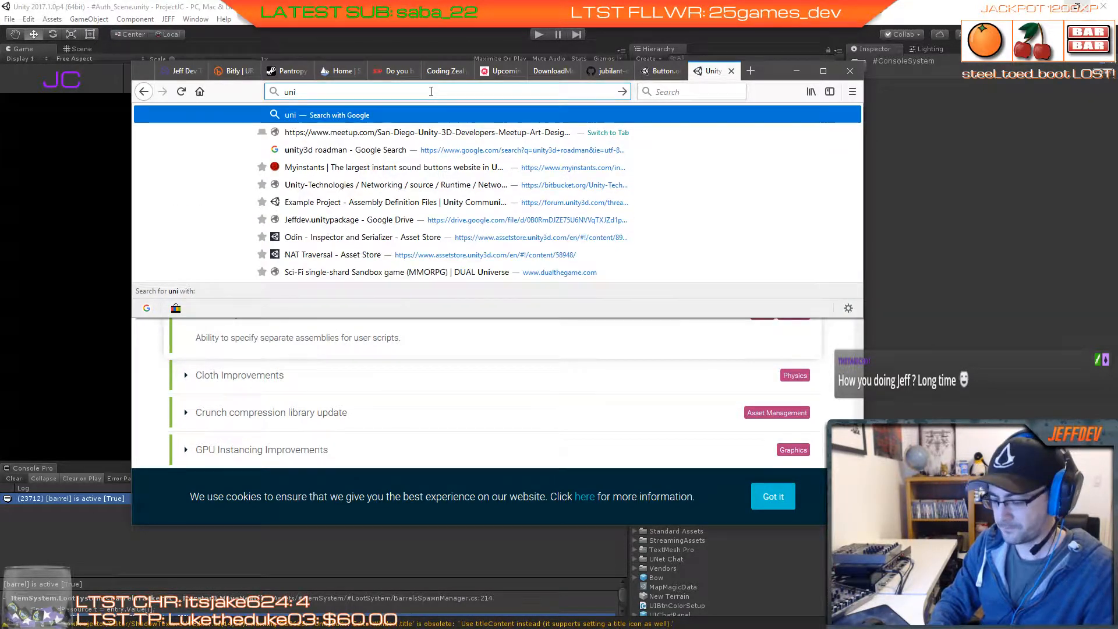
pyautogui.write('ty 3d ')
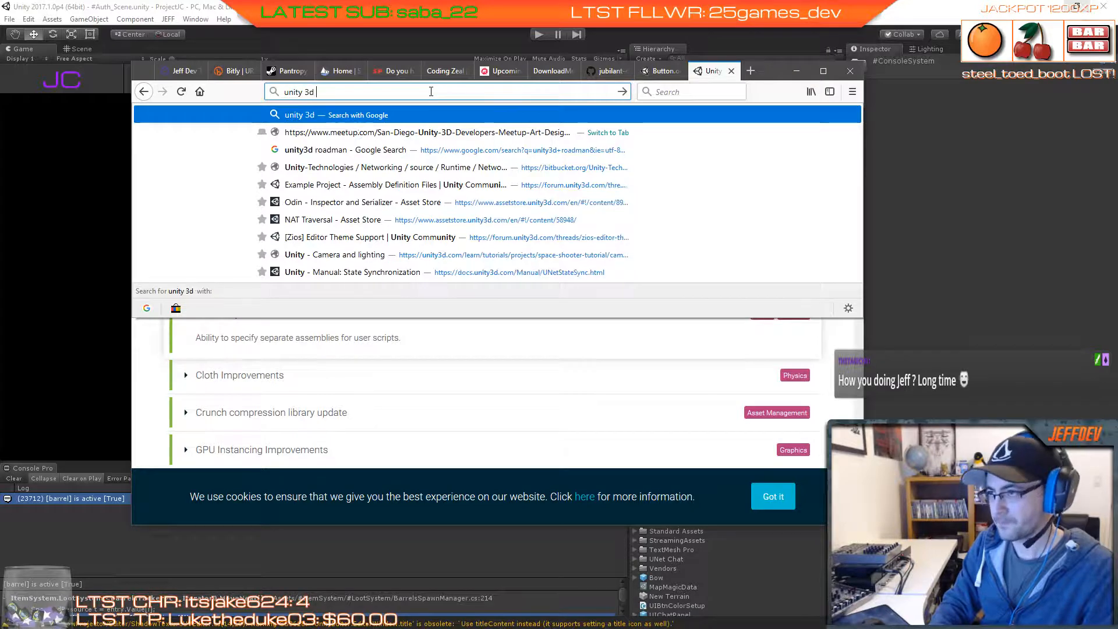
pyautogui.write('patch releases')
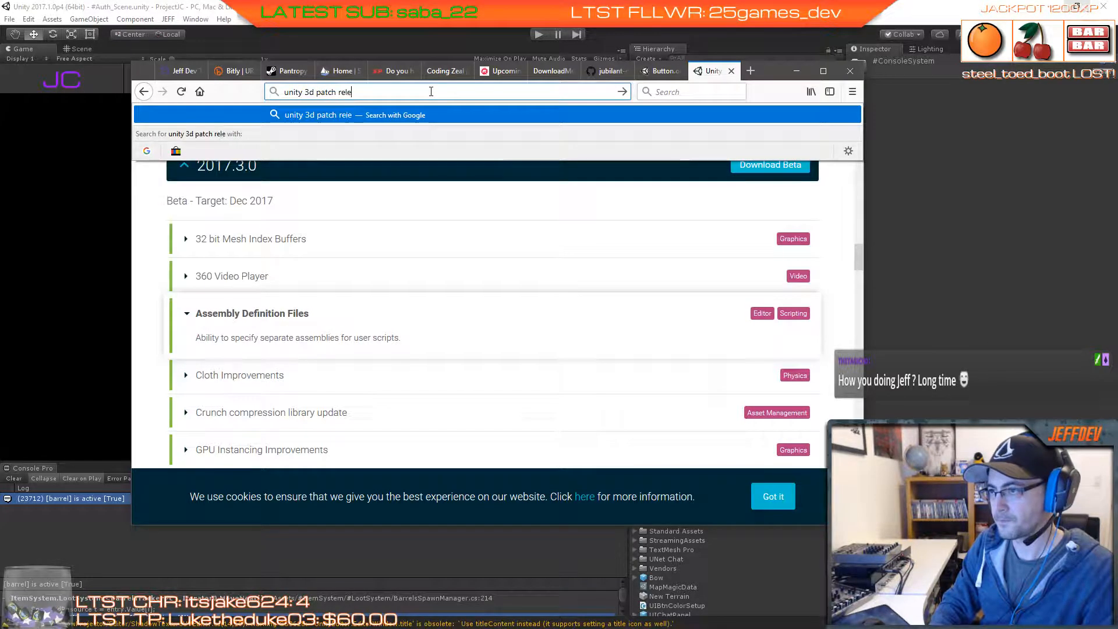
pyautogui.press('Return')
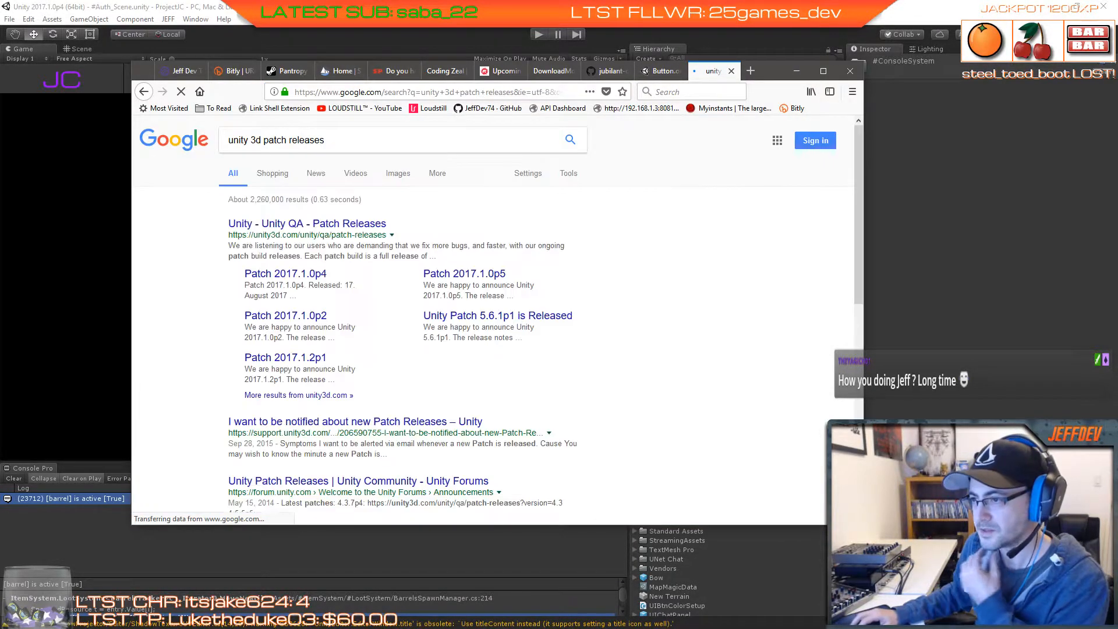
pyautogui.click(330, 224)
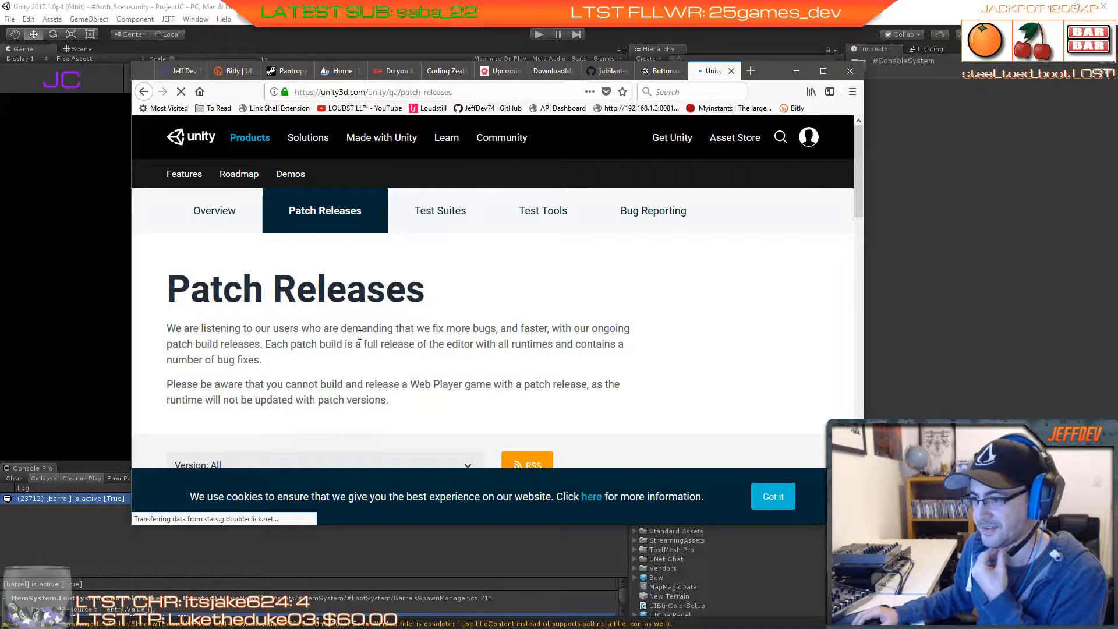
# Step: Filter the patch releases to version 2017.1 and look through the listed patches and their release dates
pyautogui.scroll(-2, 360, 334)
pyautogui.scroll(-4, 360, 335)
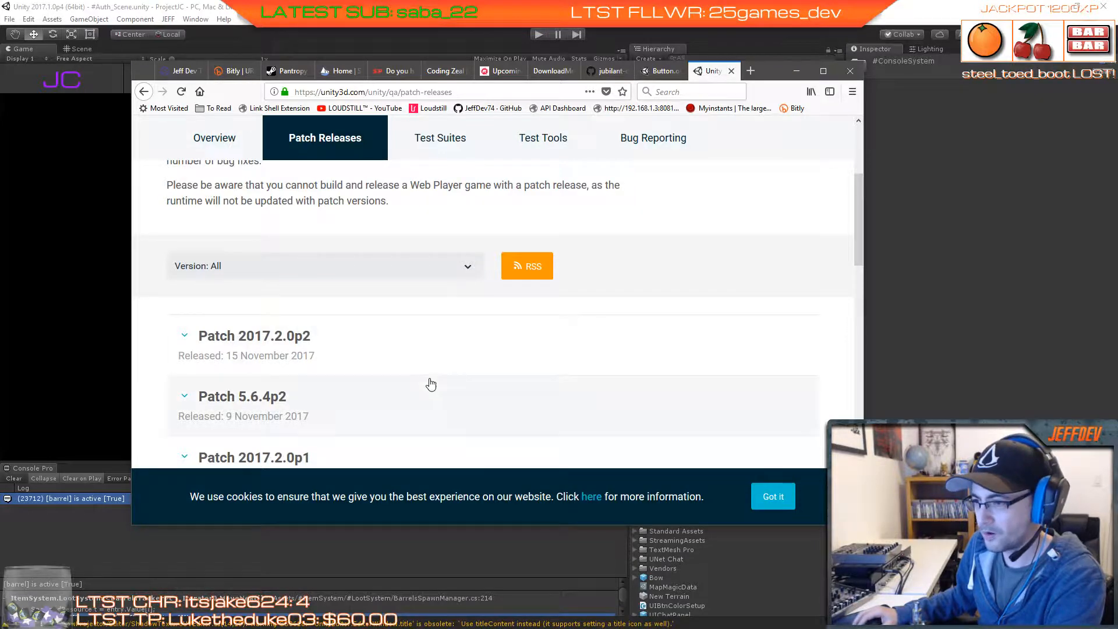
pyautogui.click(464, 271)
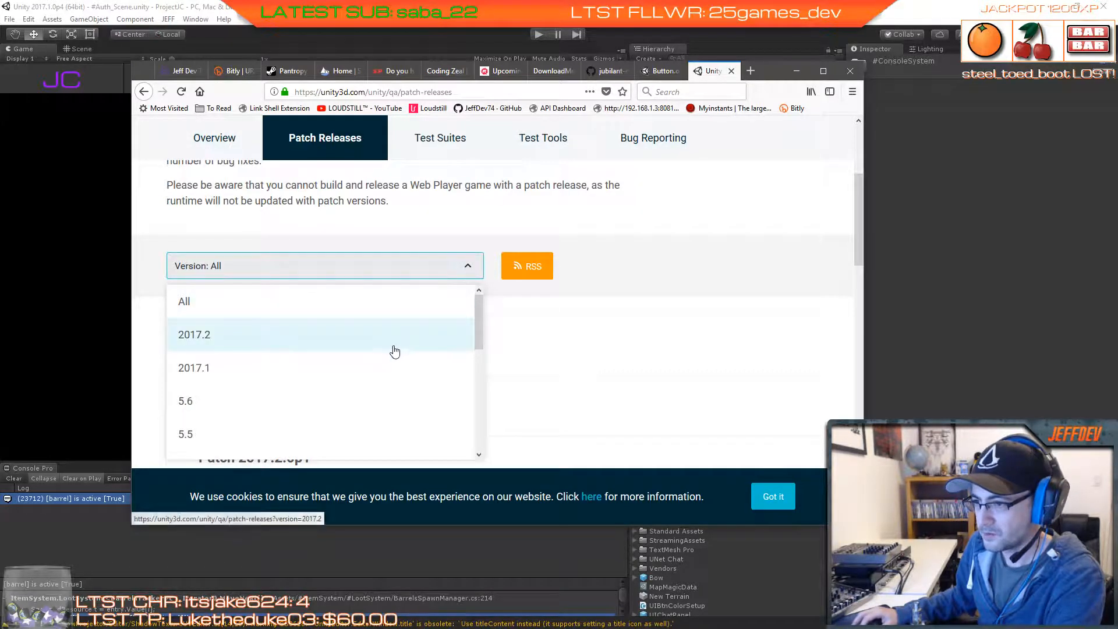
pyautogui.click(391, 362)
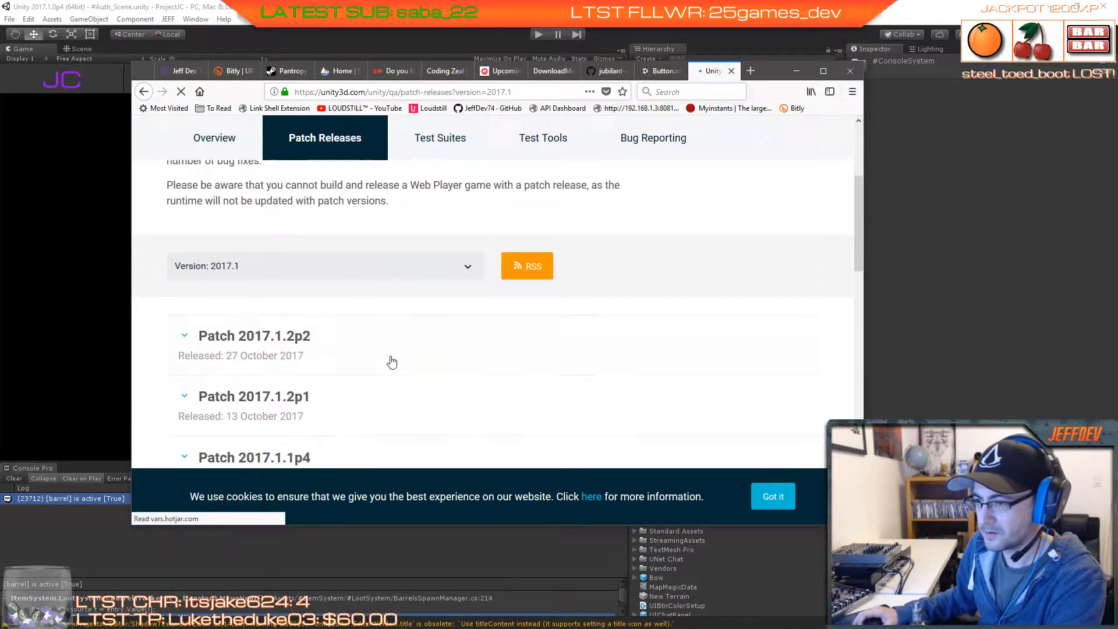
pyautogui.scroll(-3, 391, 362)
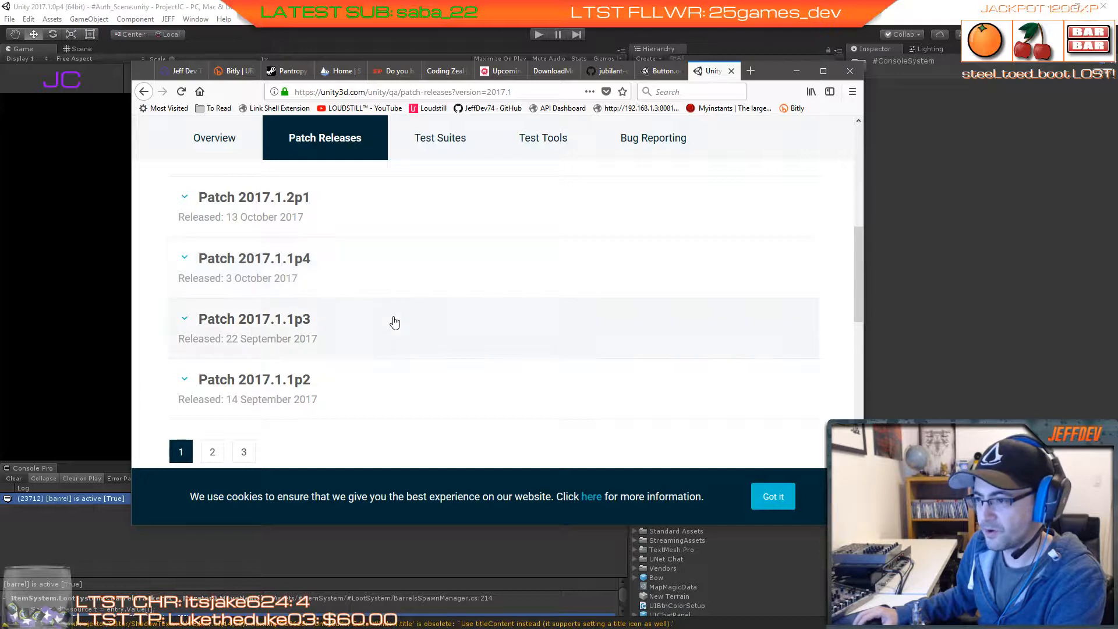
pyautogui.scroll(-1, 393, 320)
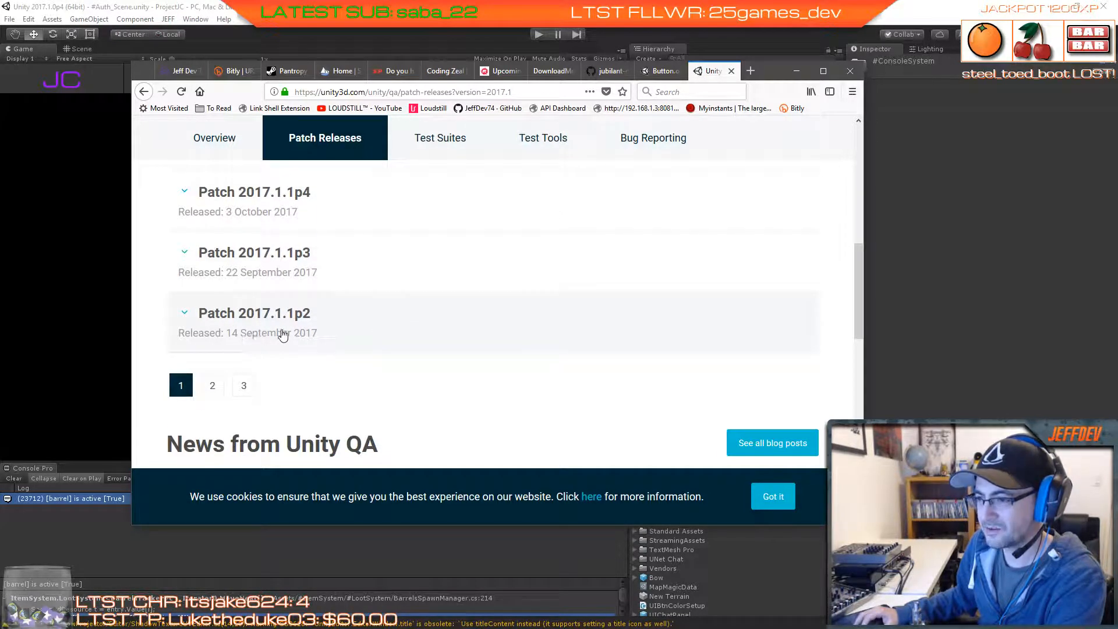
pyautogui.scroll(1, 344, 282)
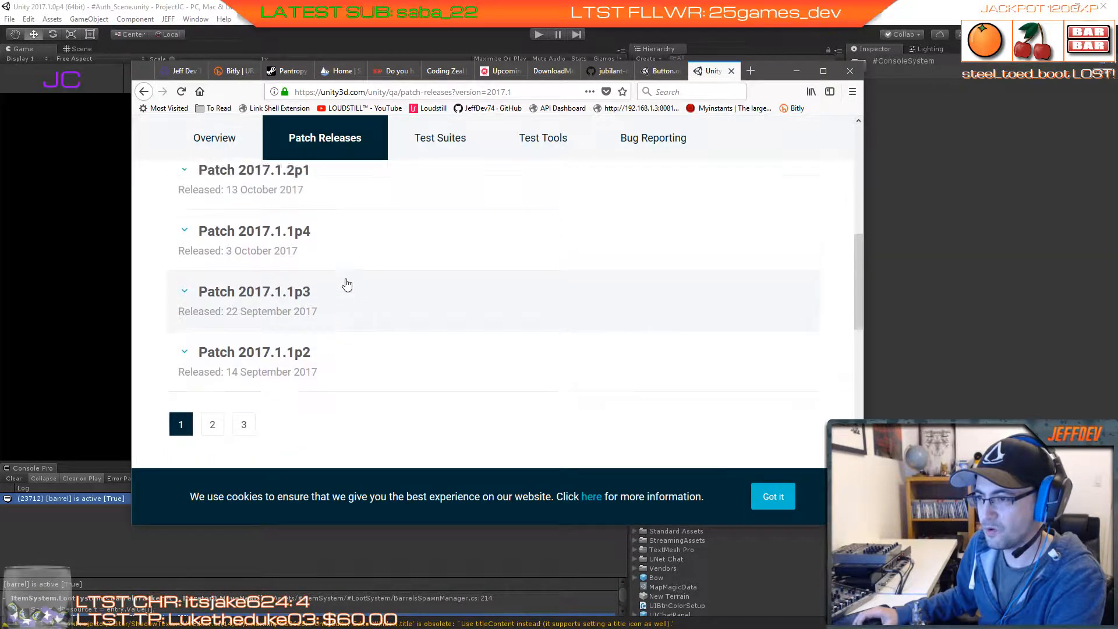
pyautogui.scroll(2, 343, 284)
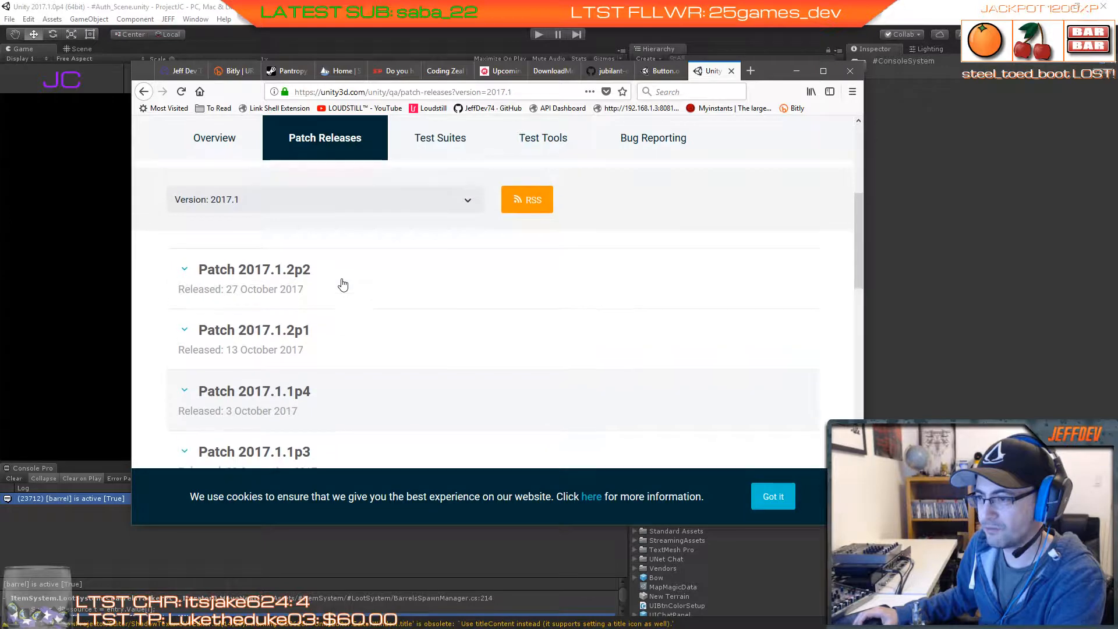
# Step: Filter the patch releases to version 2017.2 and check the listed patches and their release dates
pyautogui.click(349, 210)
pyautogui.click(304, 272)
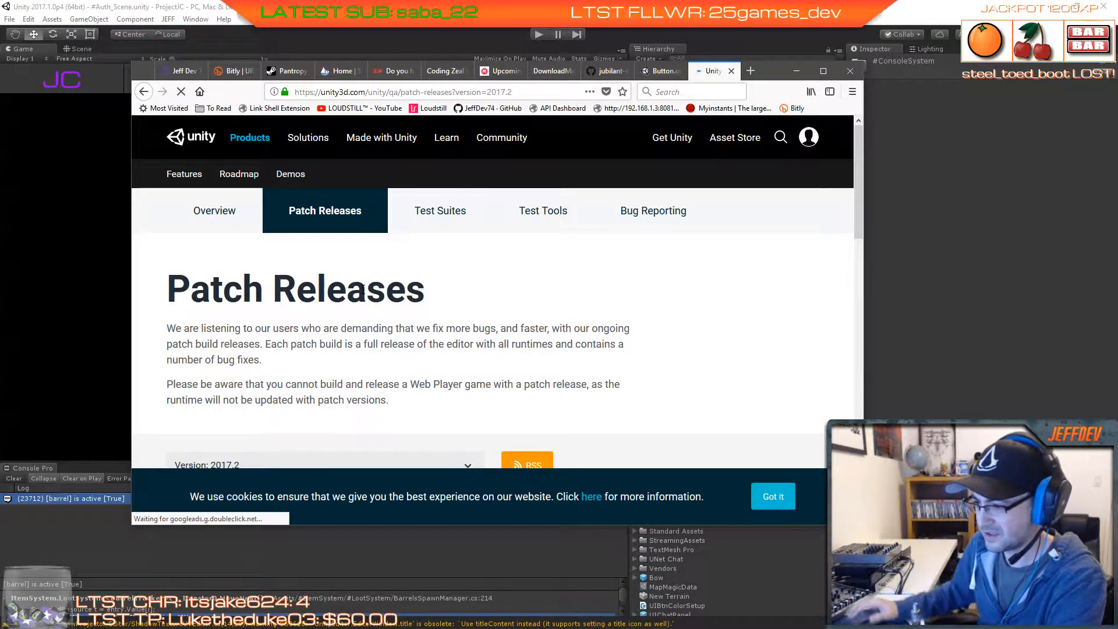
pyautogui.scroll(-4, 361, 344)
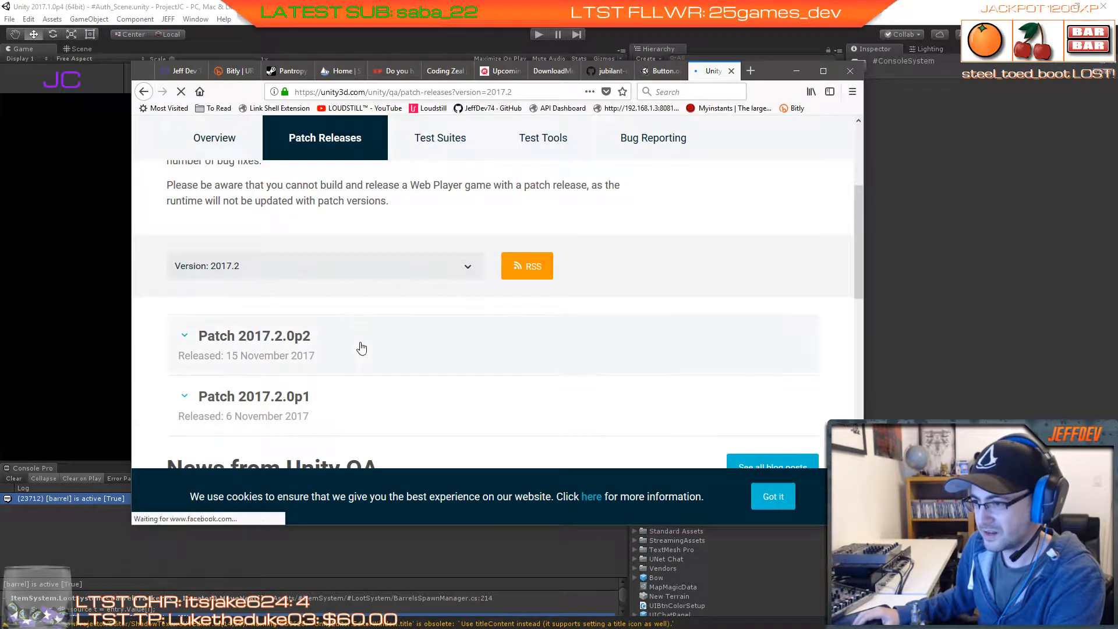
pyautogui.scroll(-1, 363, 348)
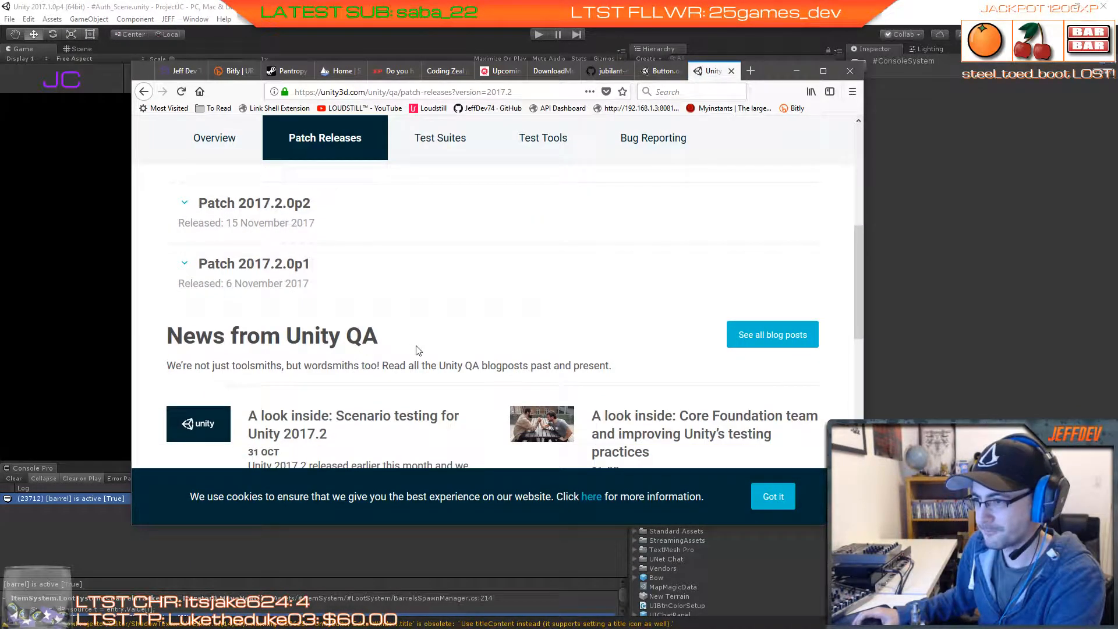
pyautogui.scroll(1, 417, 350)
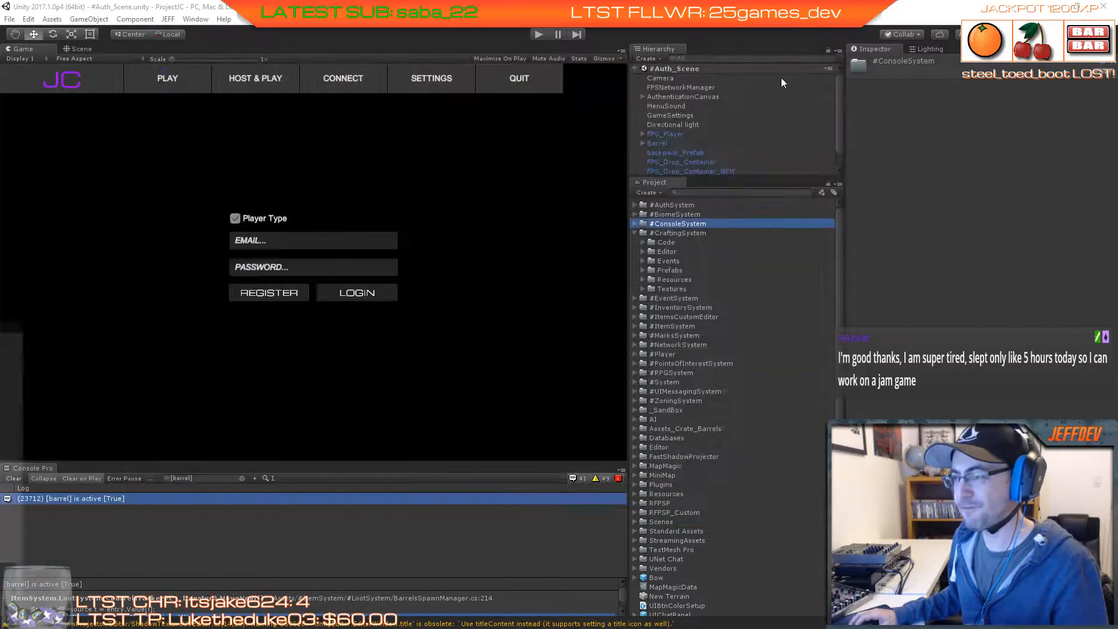
# Step: Return to ProjectJC in Unity, collapse the #CraftingSystem folder, and switch to the JGO project's Unity editor
pyautogui.click(795, 71)
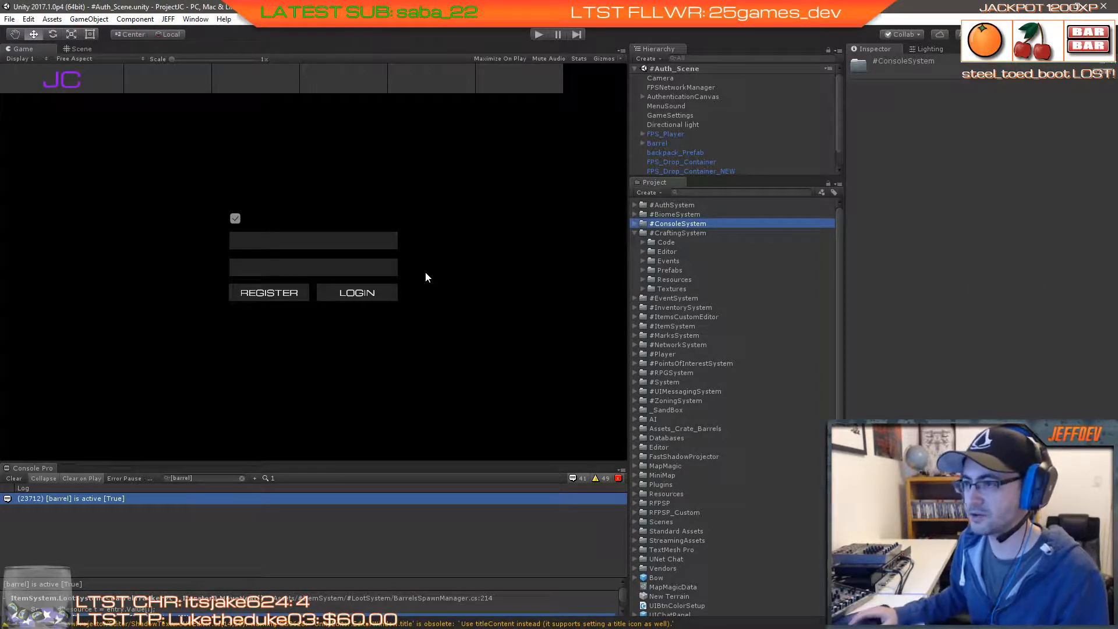
pyautogui.click(634, 234)
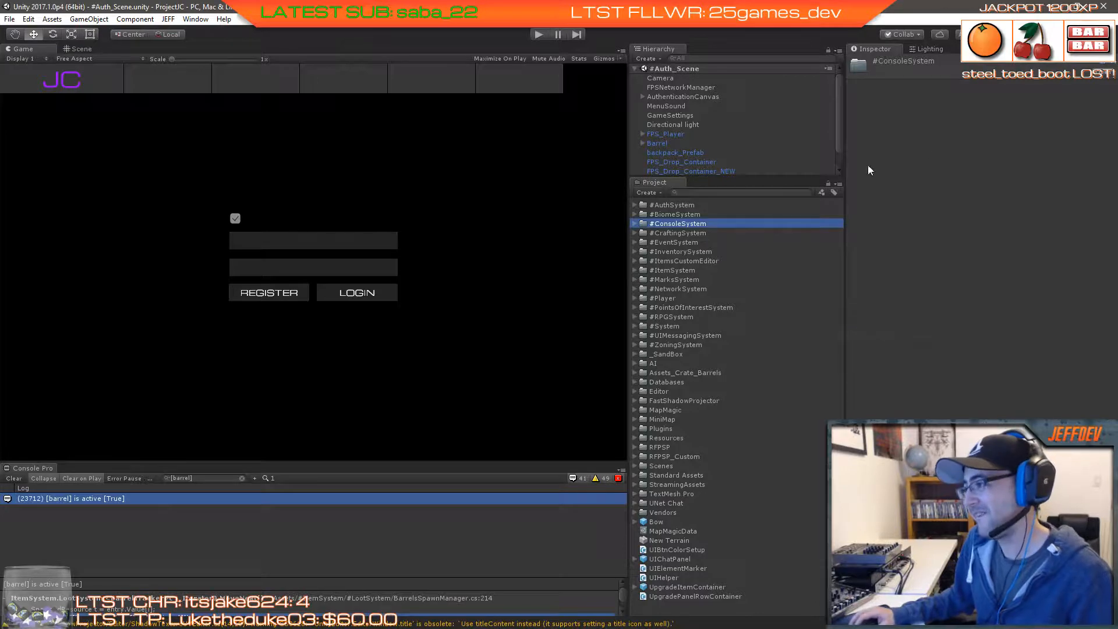
pyautogui.click(1050, 7)
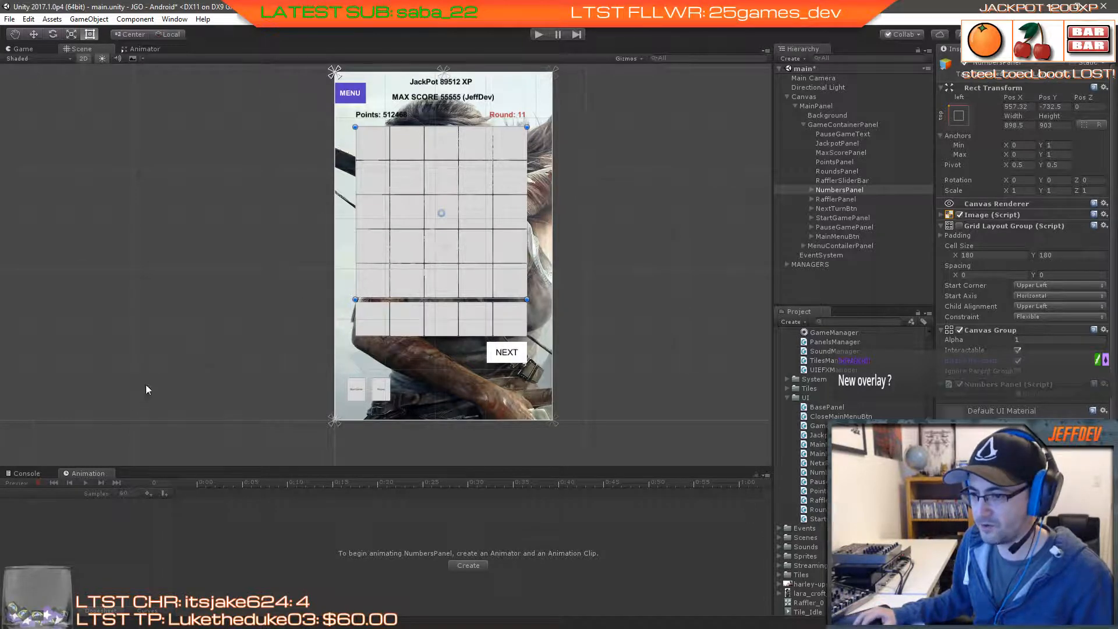
# Step: Show the Console with a slightly taller area and start a new bingo game in Play mode
pyautogui.click(25, 474)
pyautogui.moveTo(157, 468); pyautogui.dragTo(163, 448)
pyautogui.click(538, 34)
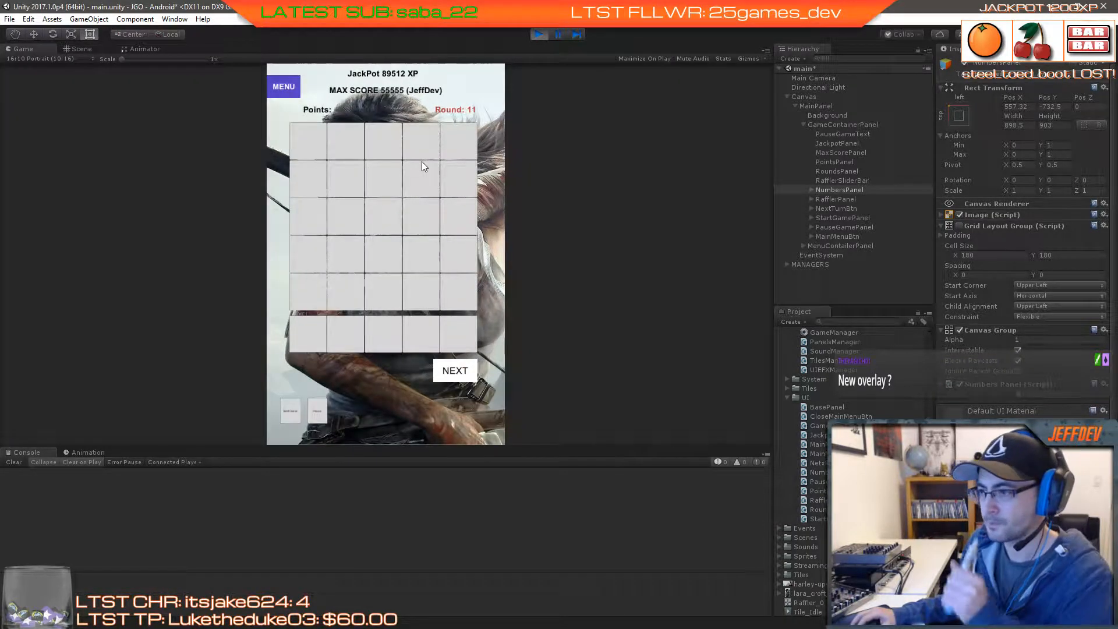
pyautogui.click(296, 414)
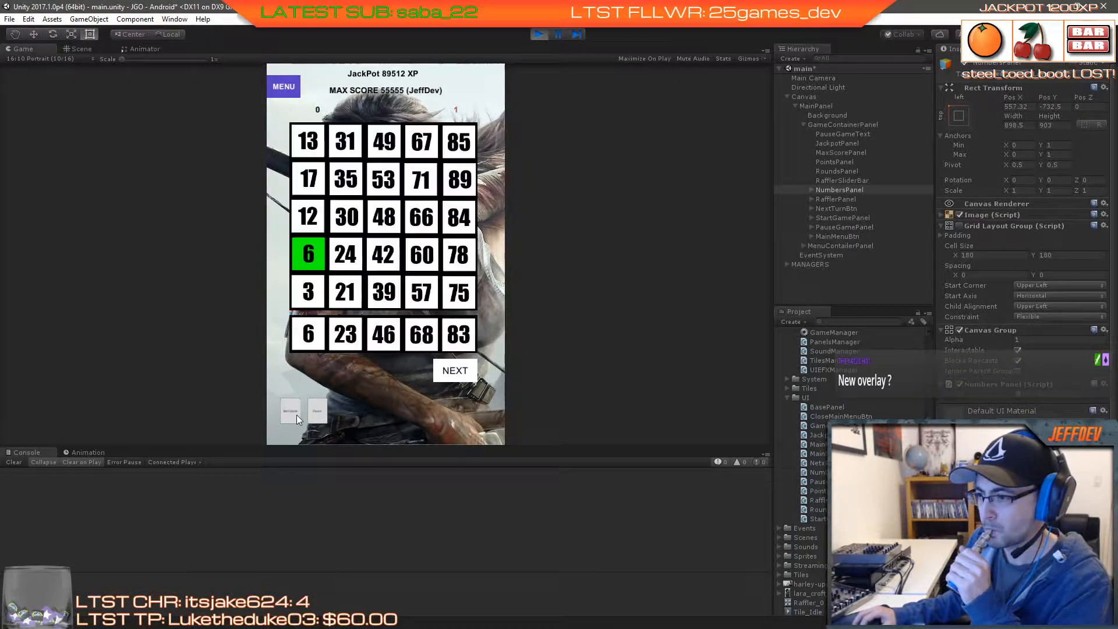
# Step: Play the bingo game up to round 6, marking the matching tiles 6, 89, 12 and 39
pyautogui.click(439, 371)
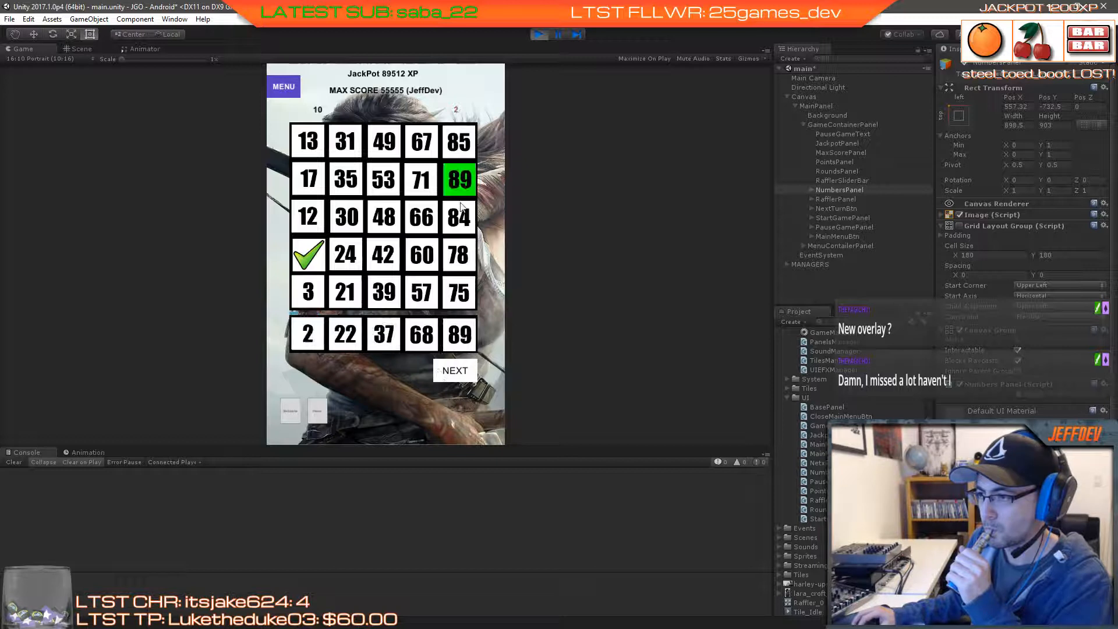
pyautogui.click(449, 372)
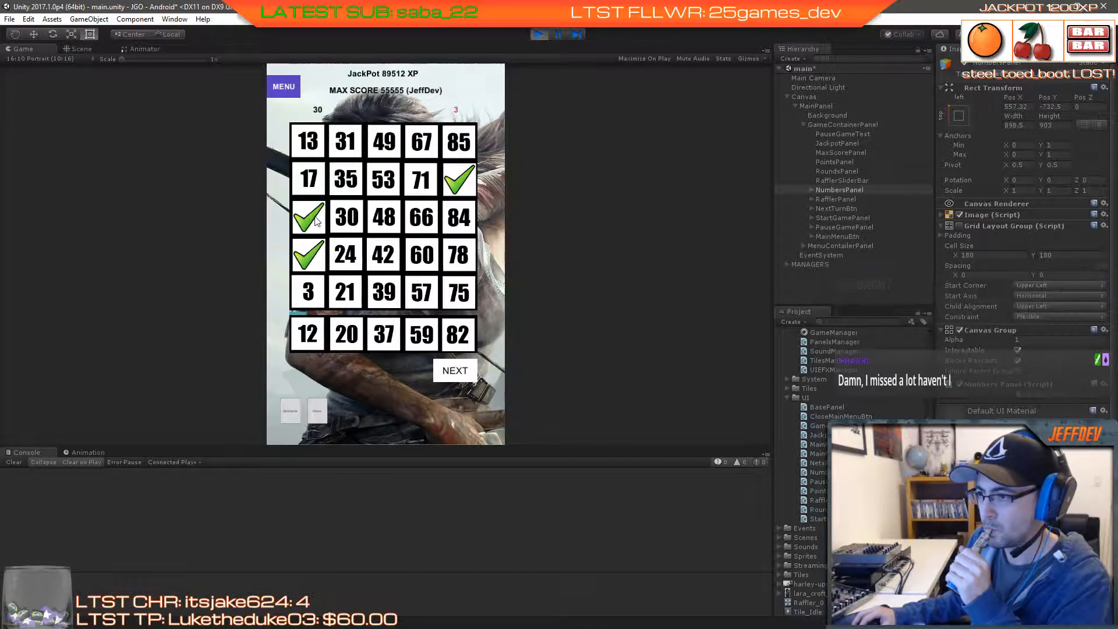
pyautogui.click(452, 373)
pyautogui.click(453, 374)
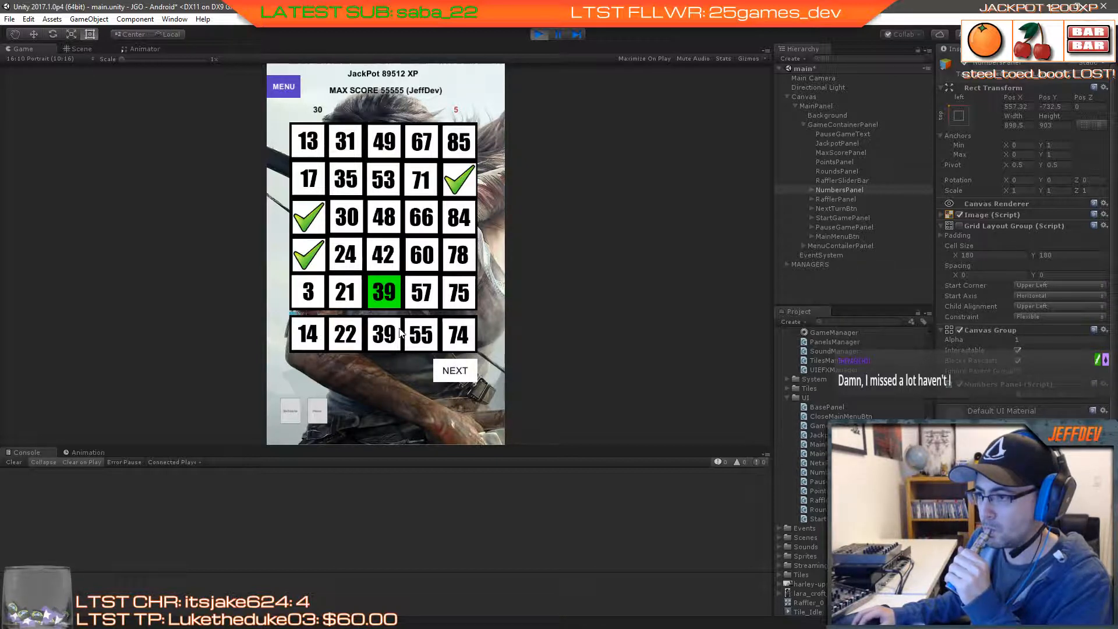
pyautogui.click(397, 302)
pyautogui.click(455, 378)
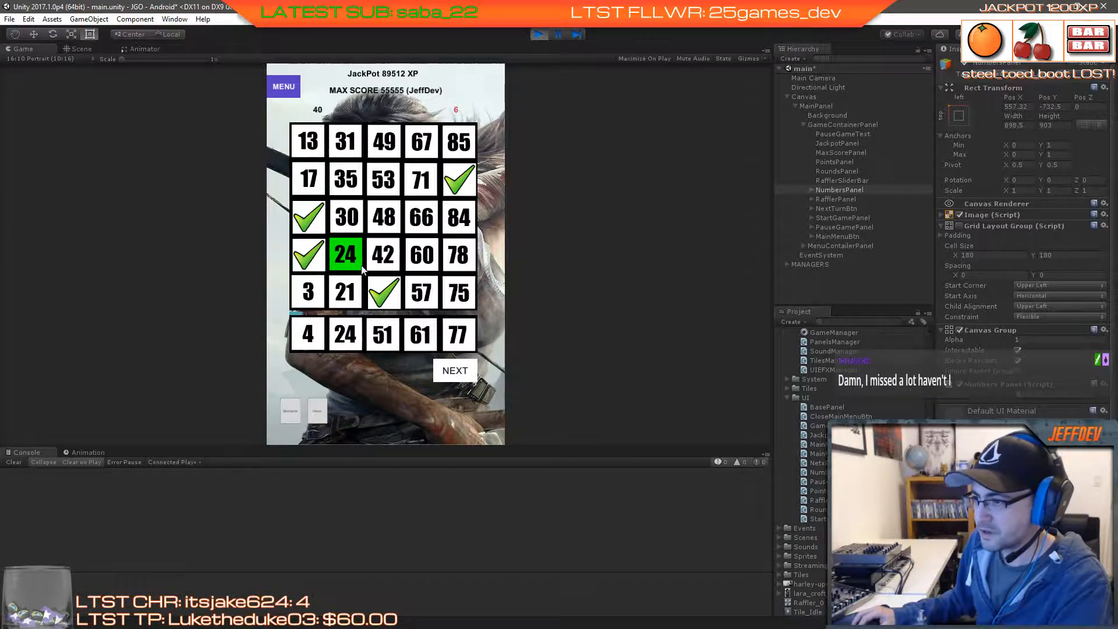
# Step: Mark tile 24, advance to round 7, and mark the matching tiles 57, 42, 30 and 85
pyautogui.click(356, 265)
pyautogui.click(462, 379)
pyautogui.click(412, 286)
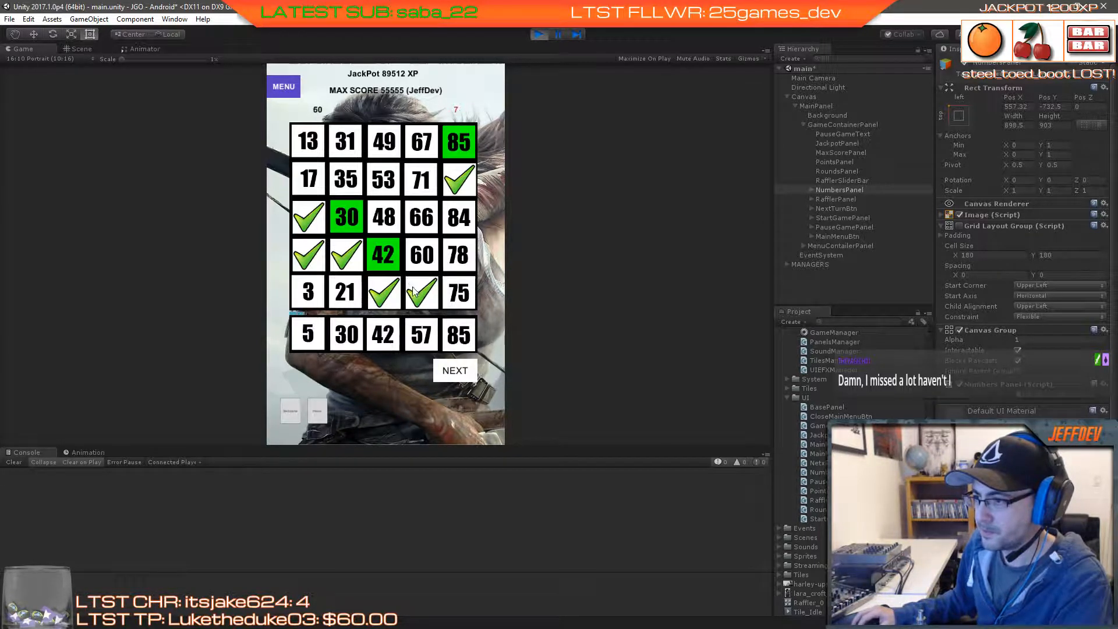
pyautogui.click(383, 254)
pyautogui.click(346, 217)
pyautogui.click(459, 142)
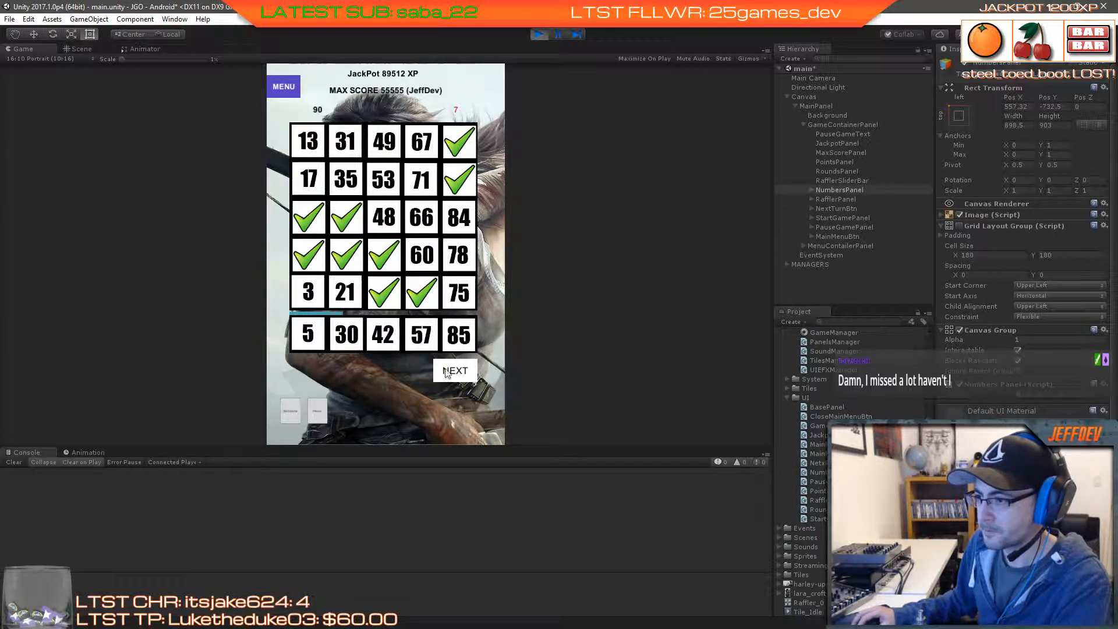
# Step: Advance the bingo game to round 8, mark tiles 60, 49 and 17, and continue to round 10
pyautogui.click(455, 370)
pyautogui.click(421, 256)
pyautogui.click(383, 141)
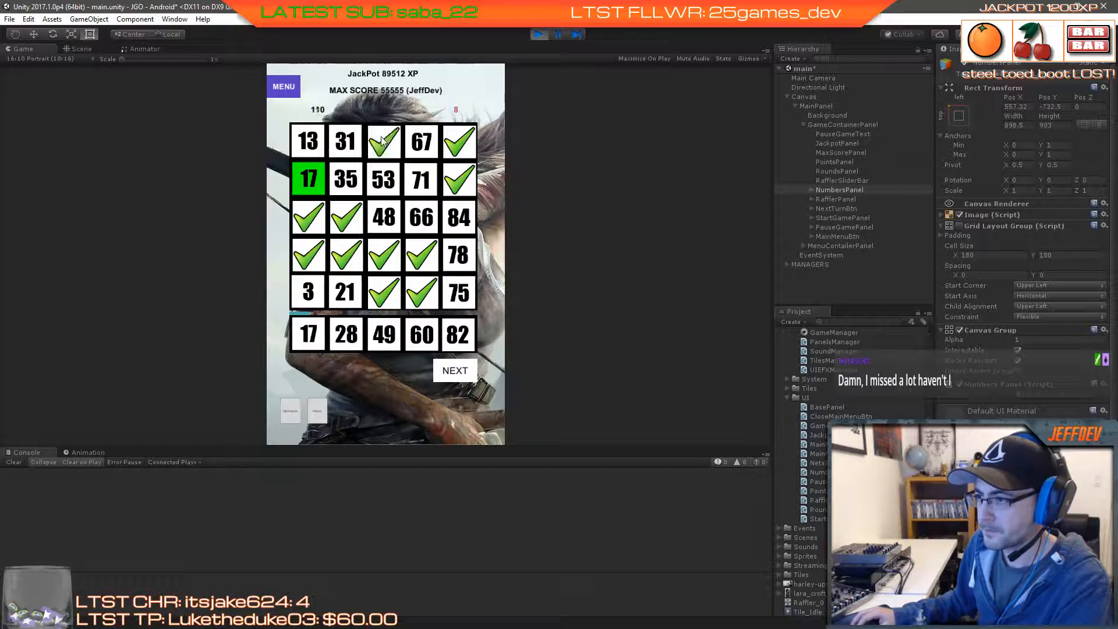
pyautogui.click(308, 178)
pyautogui.click(457, 374)
pyautogui.click(463, 376)
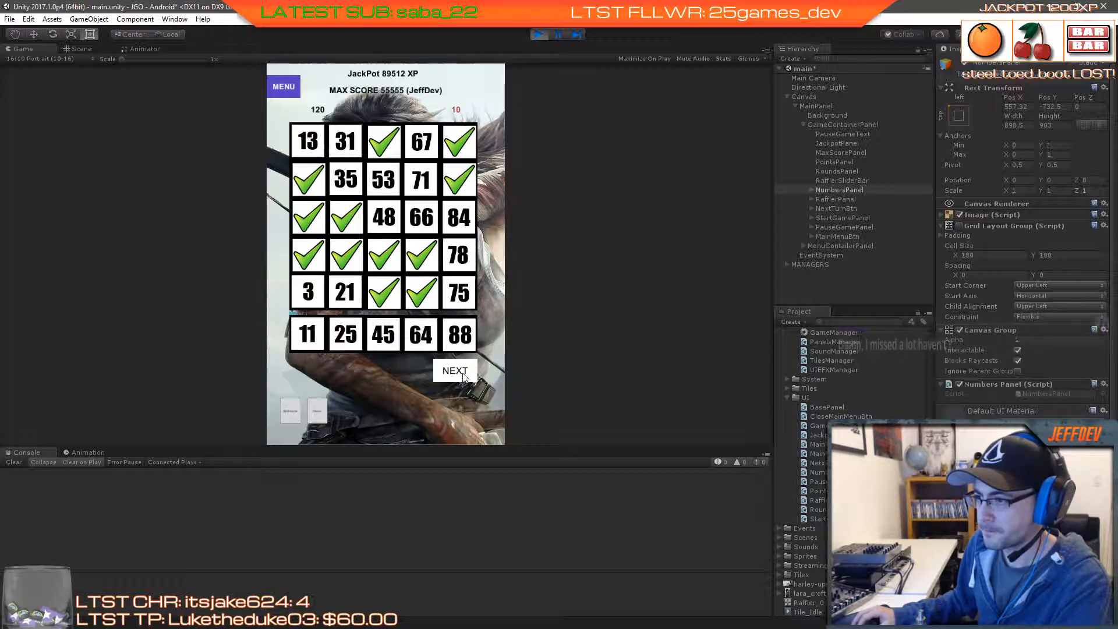
# Step: Play on to round 13, marking the matching tiles 75 and 21 on the board
pyautogui.click(460, 374)
pyautogui.click(459, 293)
pyautogui.click(455, 374)
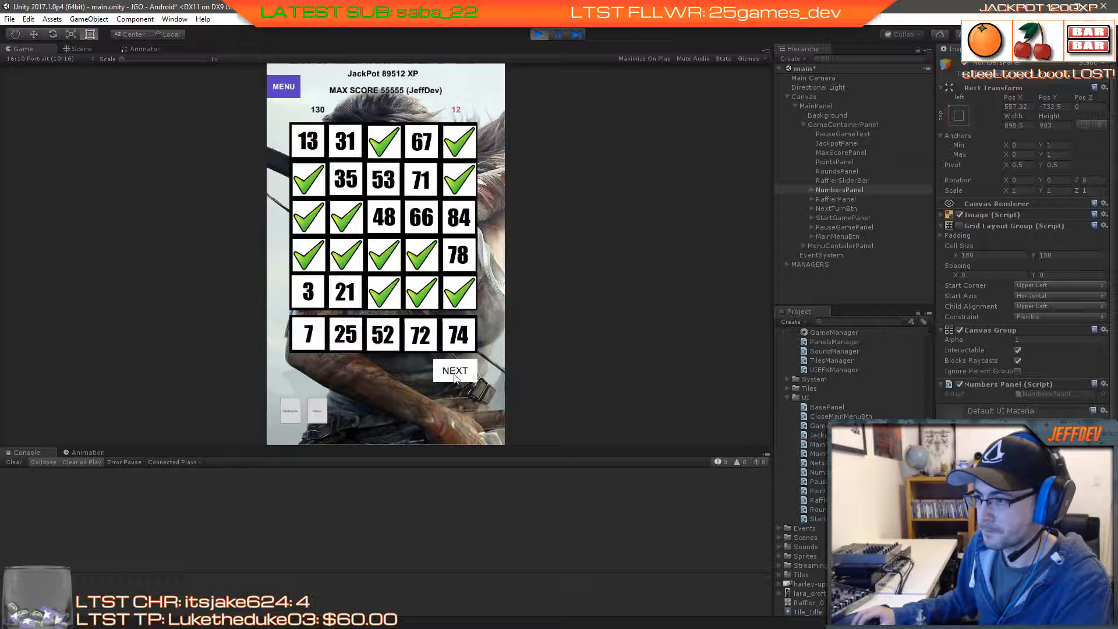
pyautogui.click(455, 376)
pyautogui.click(349, 294)
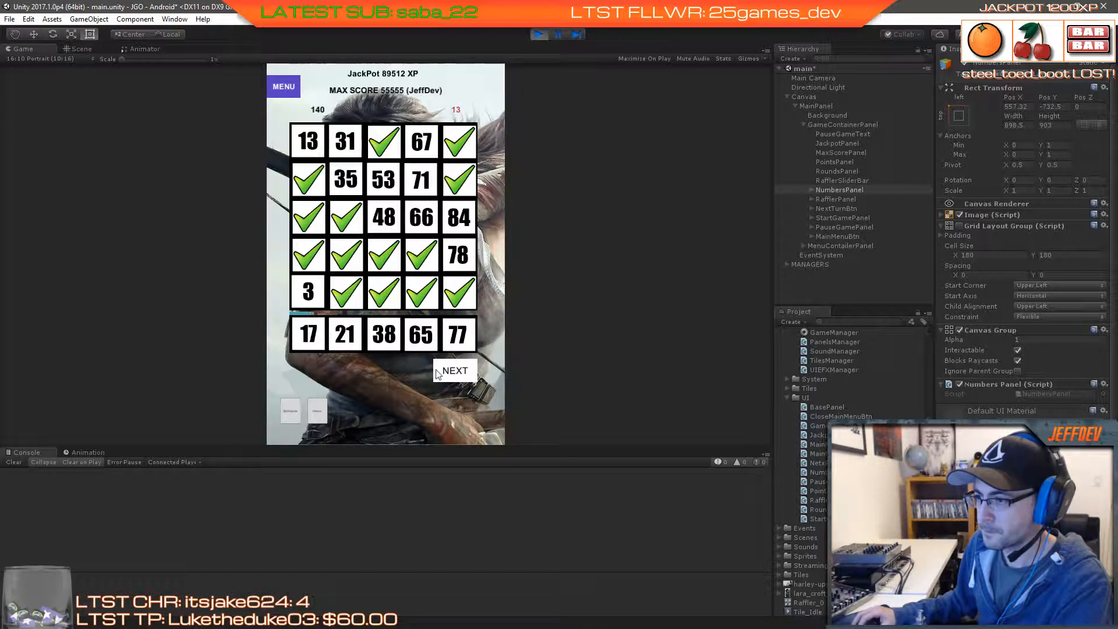
# Step: Play the remaining rounds through round 20, marking the matching tiles 53, 71 and 67
pyautogui.click(446, 375)
pyautogui.click(445, 376)
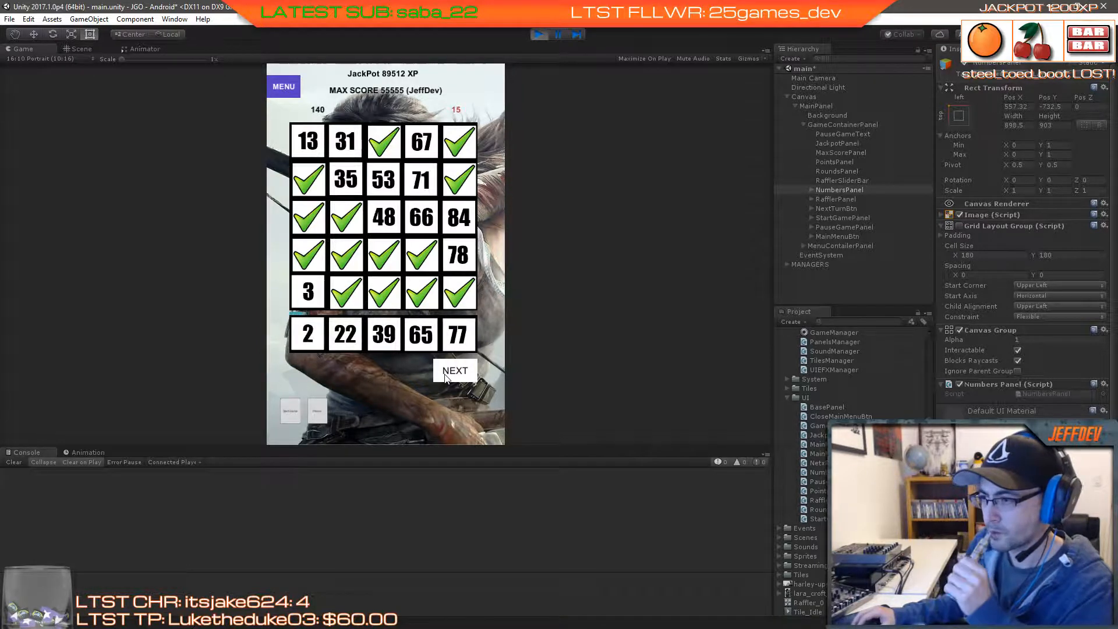
pyautogui.click(445, 375)
pyautogui.click(446, 376)
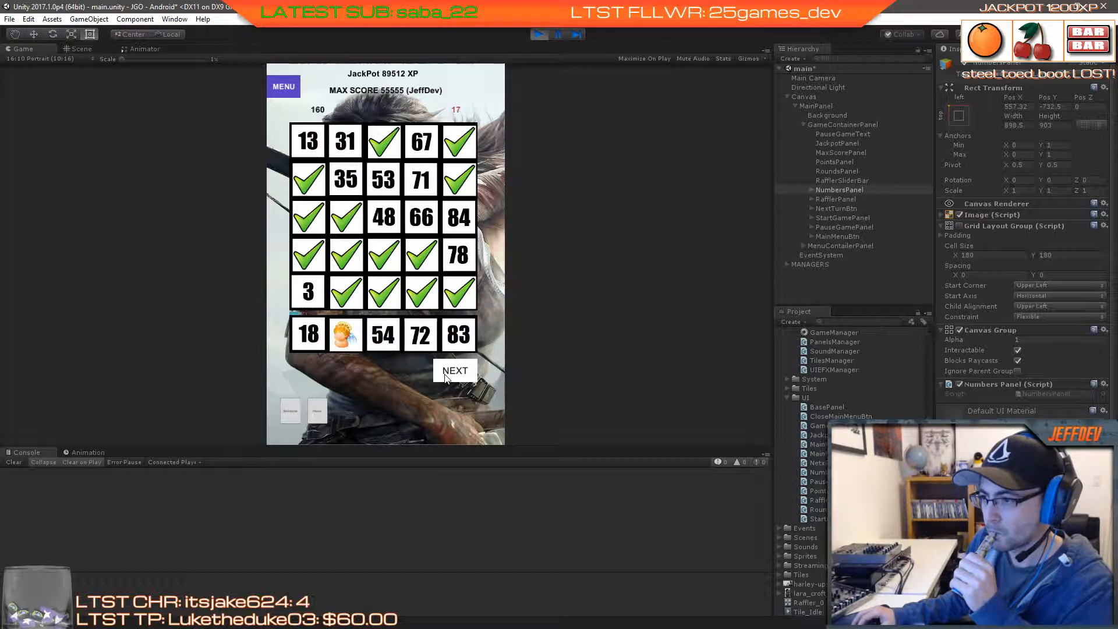
pyautogui.click(445, 375)
pyautogui.click(445, 375)
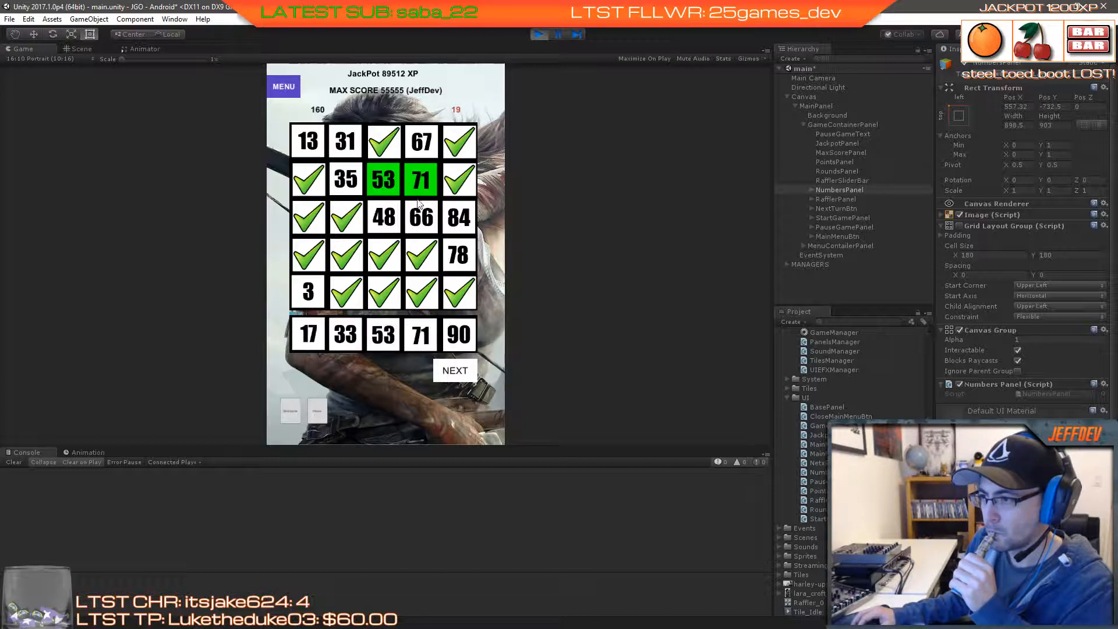
pyautogui.click(443, 368)
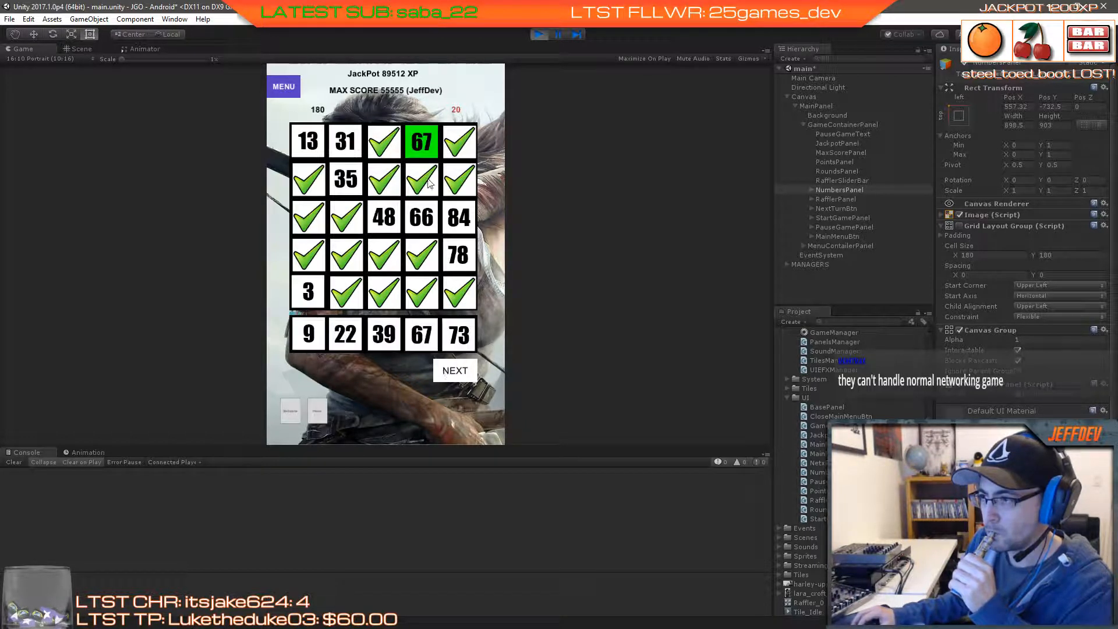
pyautogui.click(456, 378)
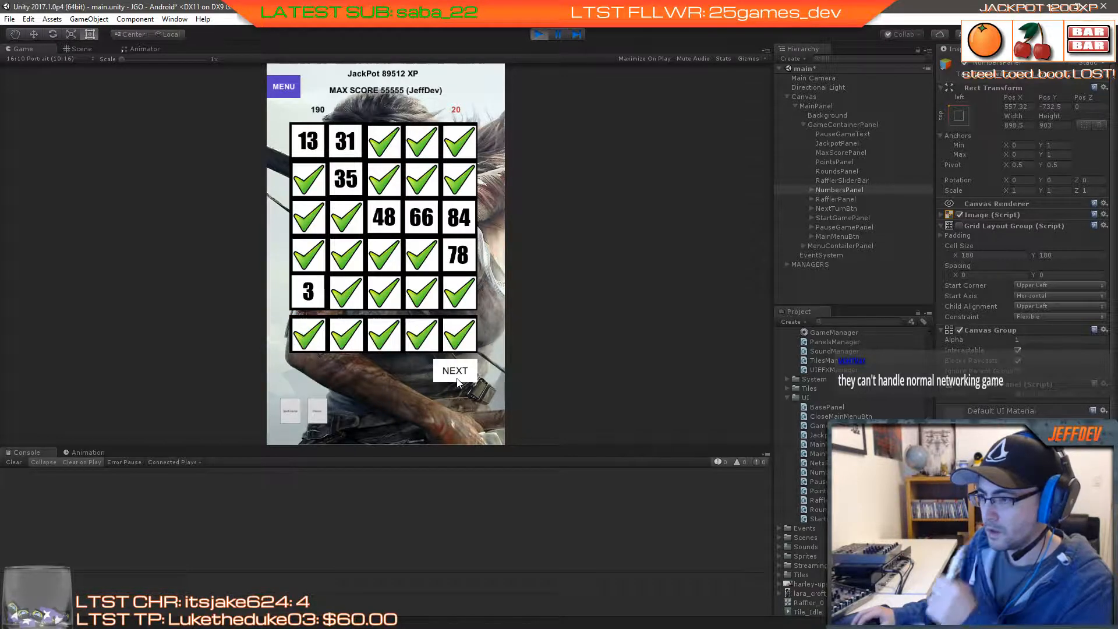
# Step: Restart the bingo game, mark the matching tiles 38, 34, 72 and 90, and advance to round 4
pyautogui.click(294, 413)
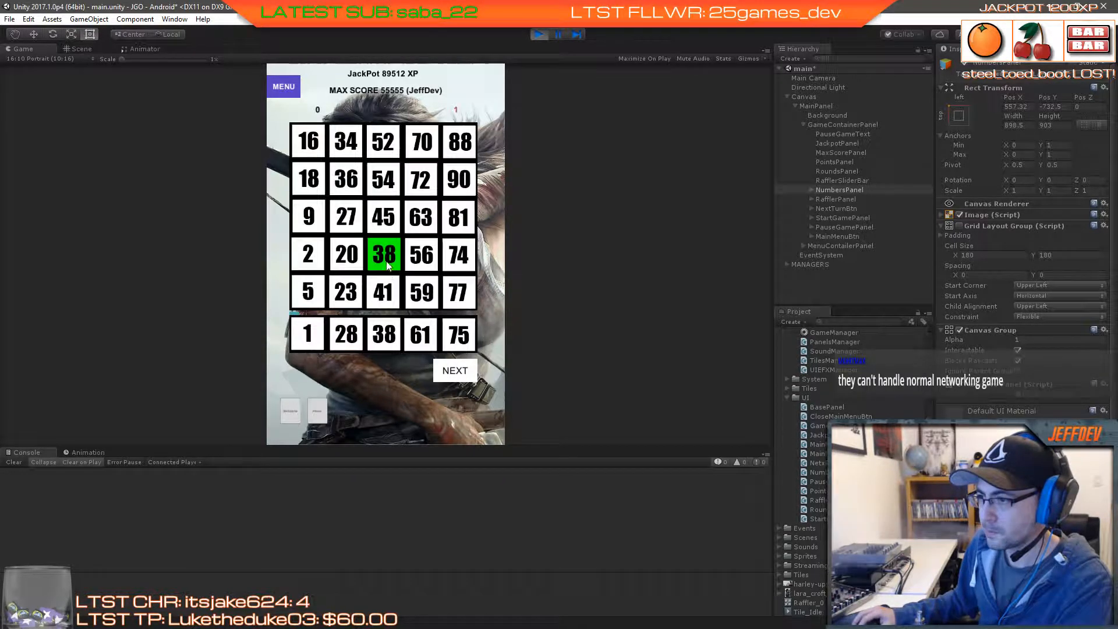
pyautogui.click(445, 372)
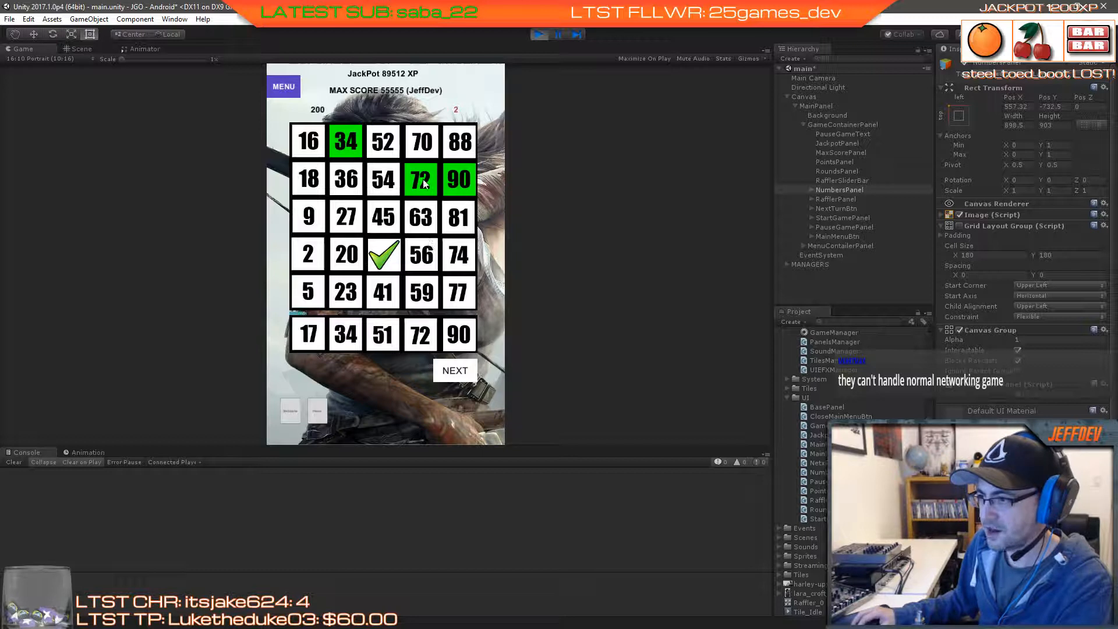
pyautogui.click(362, 151)
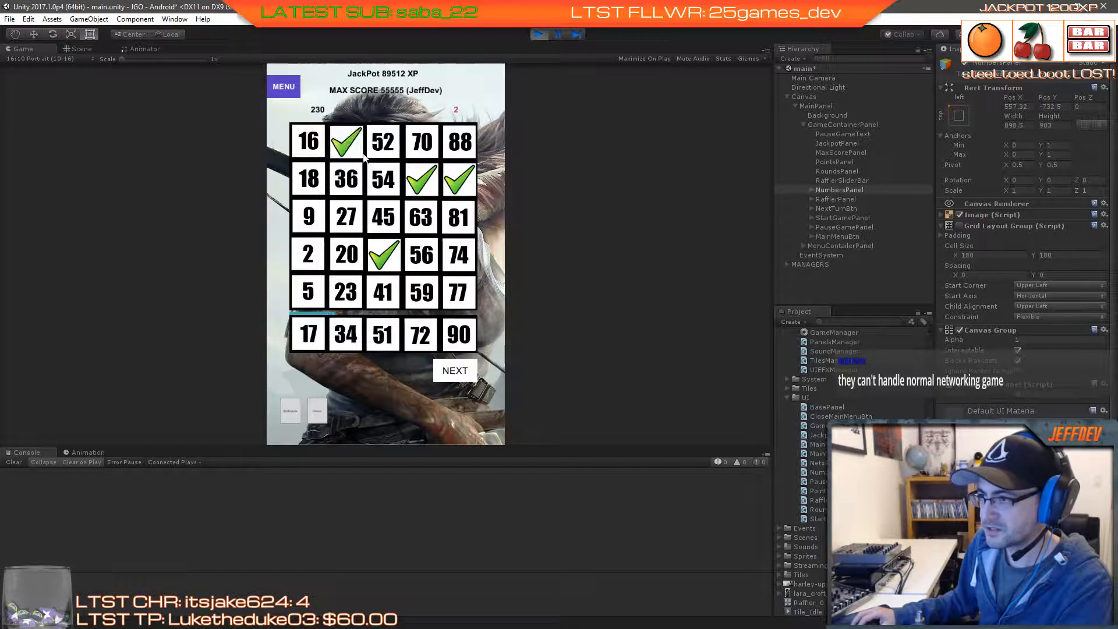
pyautogui.click(457, 379)
pyautogui.click(459, 379)
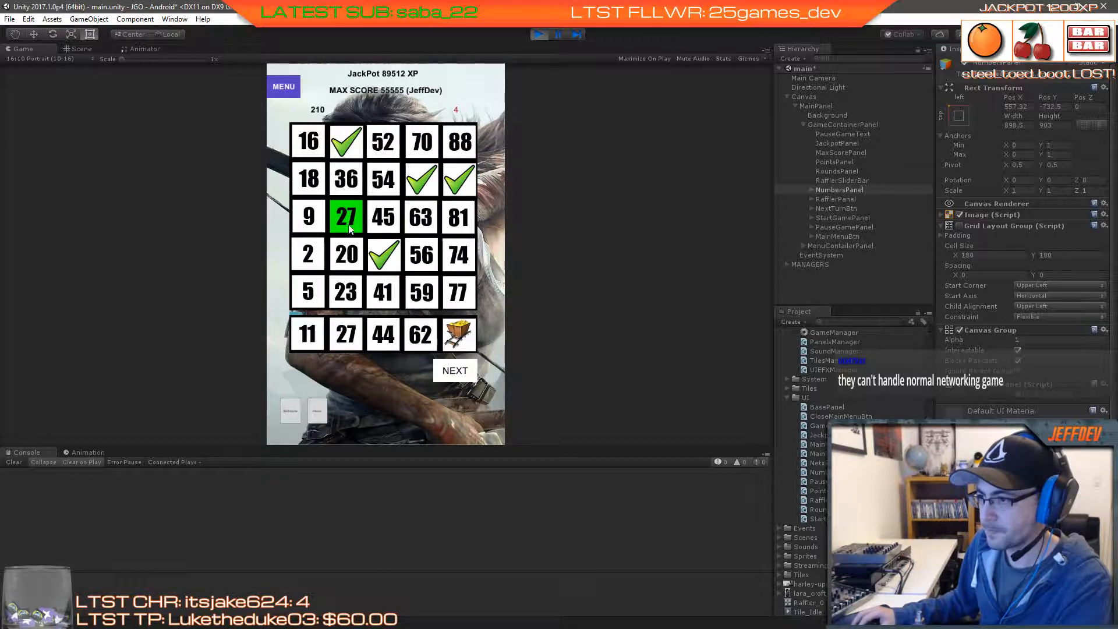
# Step: Mark tiles 27 and 81, advance to round 6, and mark the matching tiles 20 and 9
pyautogui.click(350, 227)
pyautogui.click(460, 232)
pyautogui.click(457, 378)
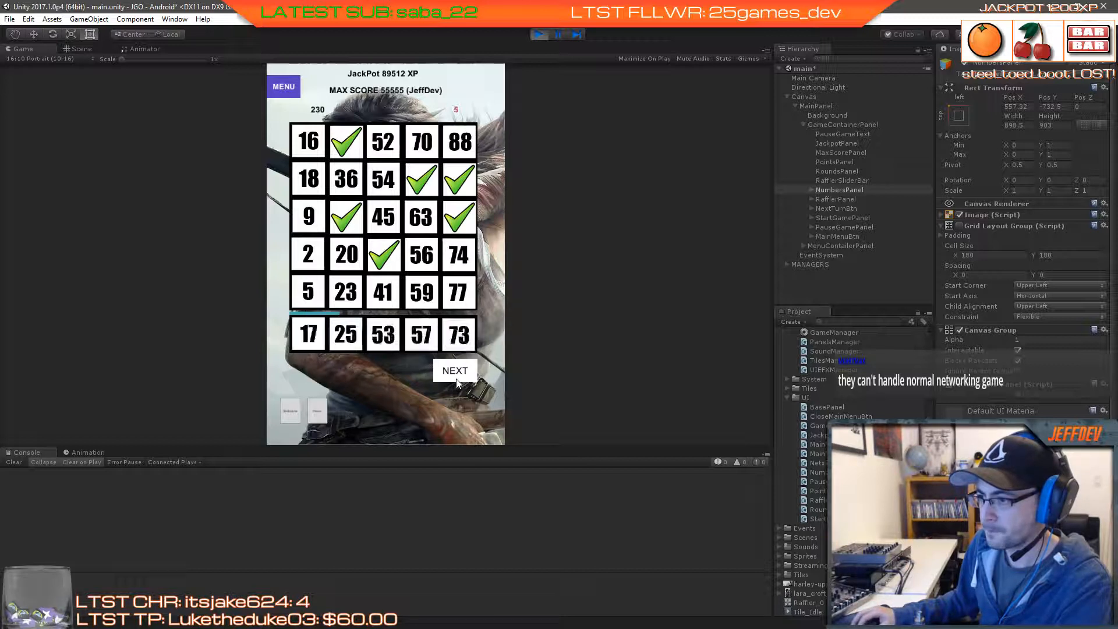
pyautogui.click(457, 378)
pyautogui.click(346, 255)
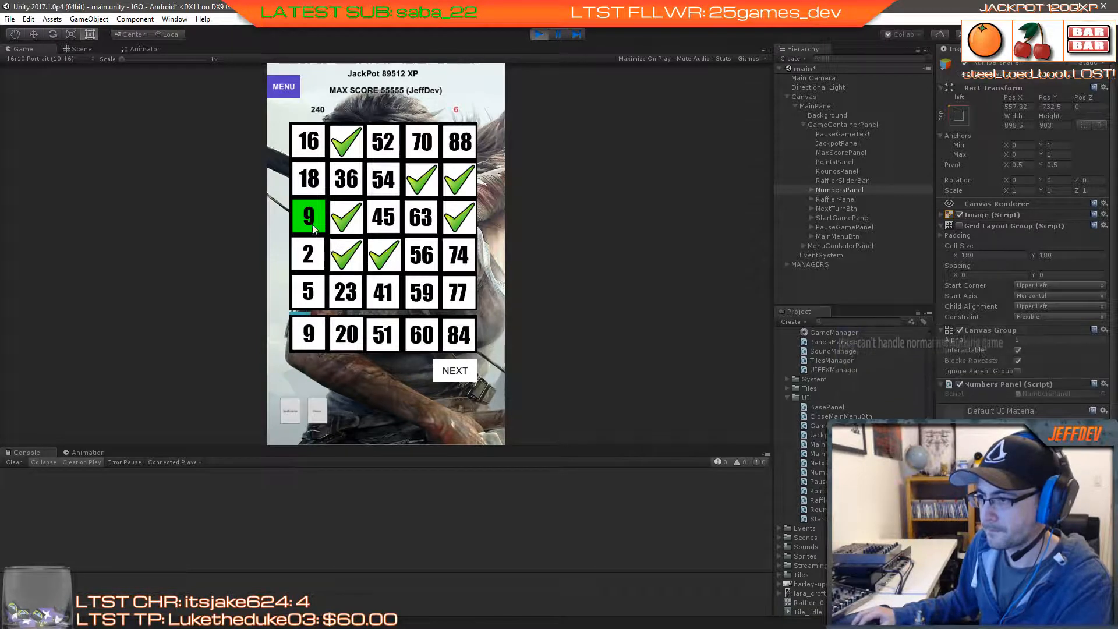
pyautogui.click(308, 216)
# Step: Play from round 6 to round 10, marking the matching tiles 77, 63 and 5
pyautogui.click(448, 373)
pyautogui.click(449, 373)
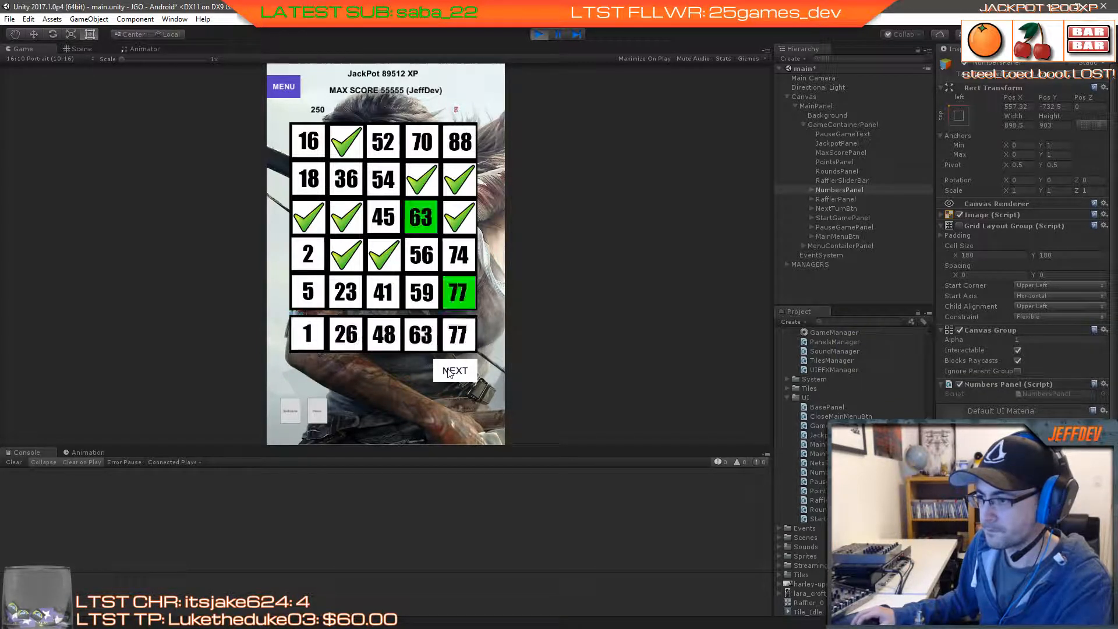
pyautogui.click(458, 291)
pyautogui.click(420, 216)
pyautogui.click(447, 365)
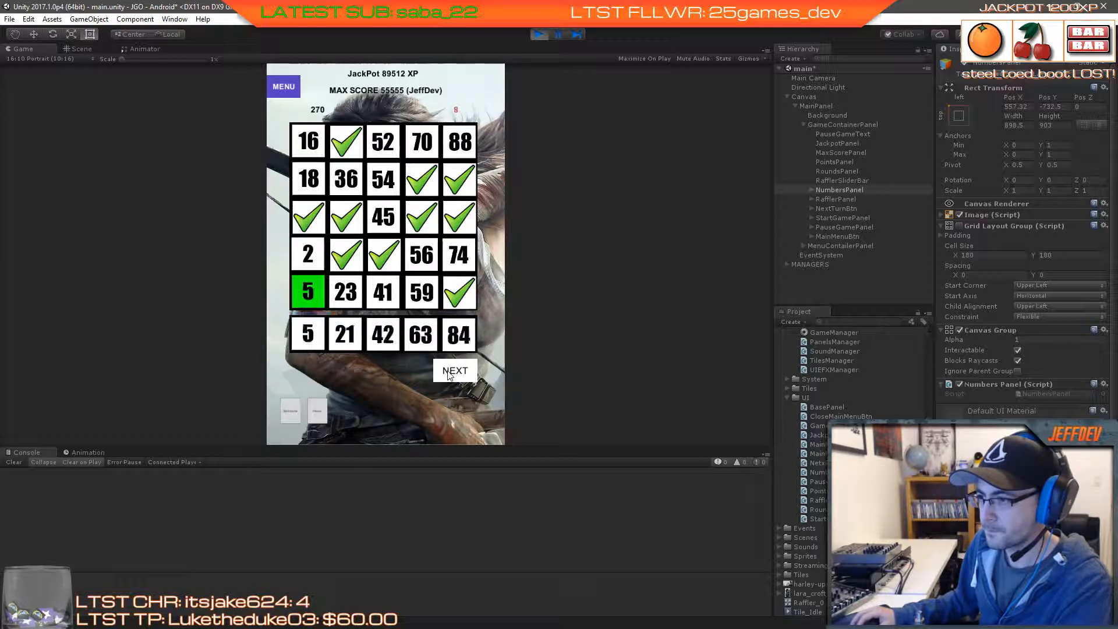
pyautogui.click(458, 372)
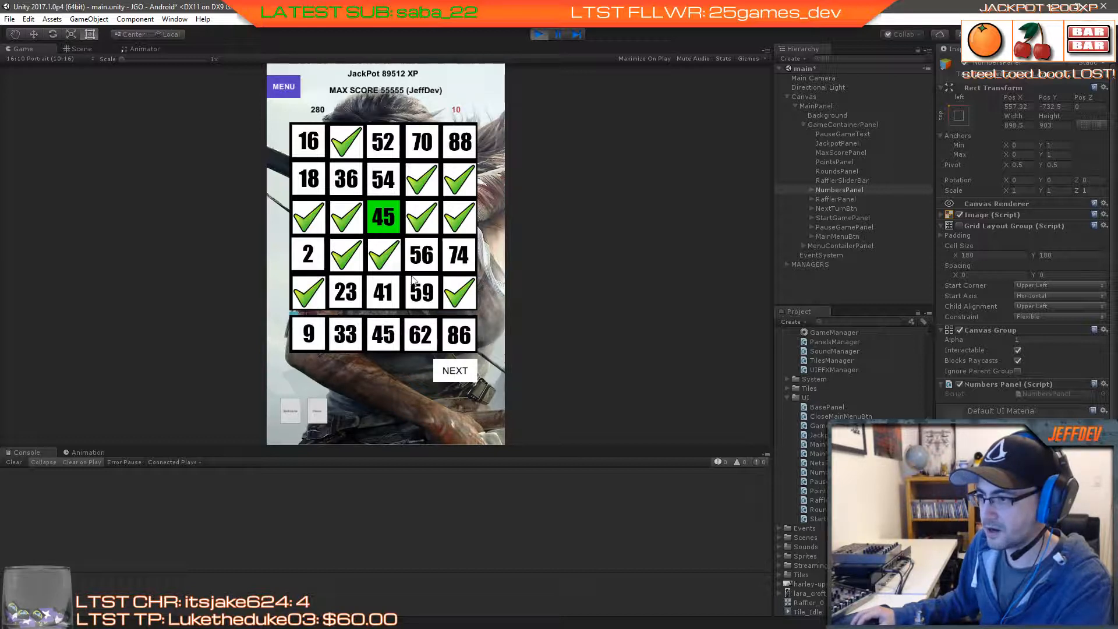
# Step: Mark tile 45 to complete the middle row, and play on to round 14, marking tile 36
pyautogui.click(389, 227)
pyautogui.click(453, 376)
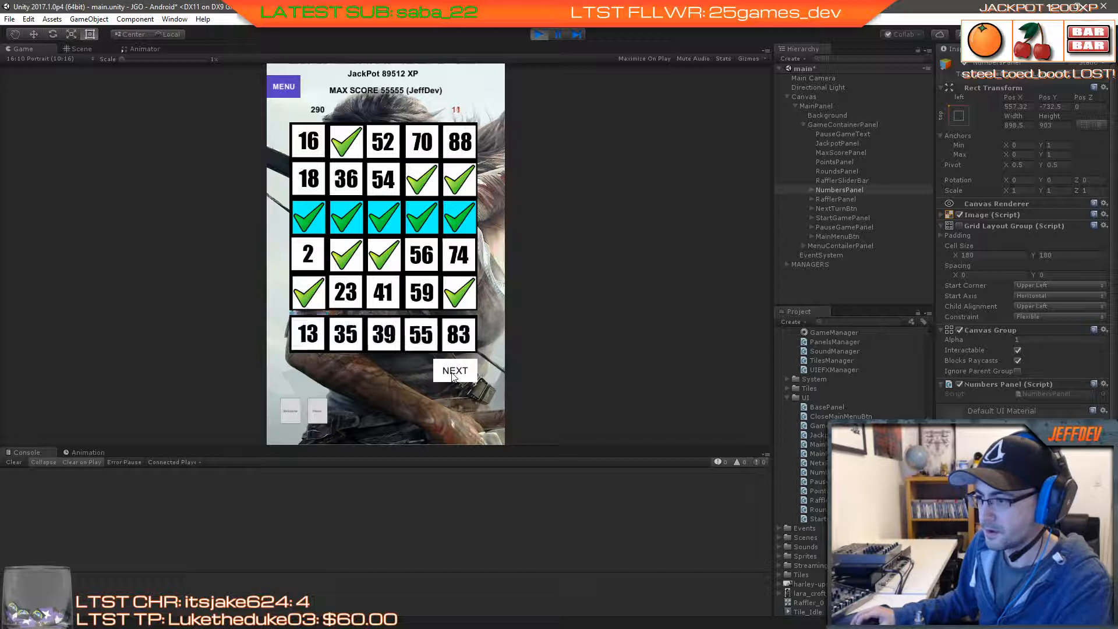
pyautogui.click(453, 374)
pyautogui.click(453, 373)
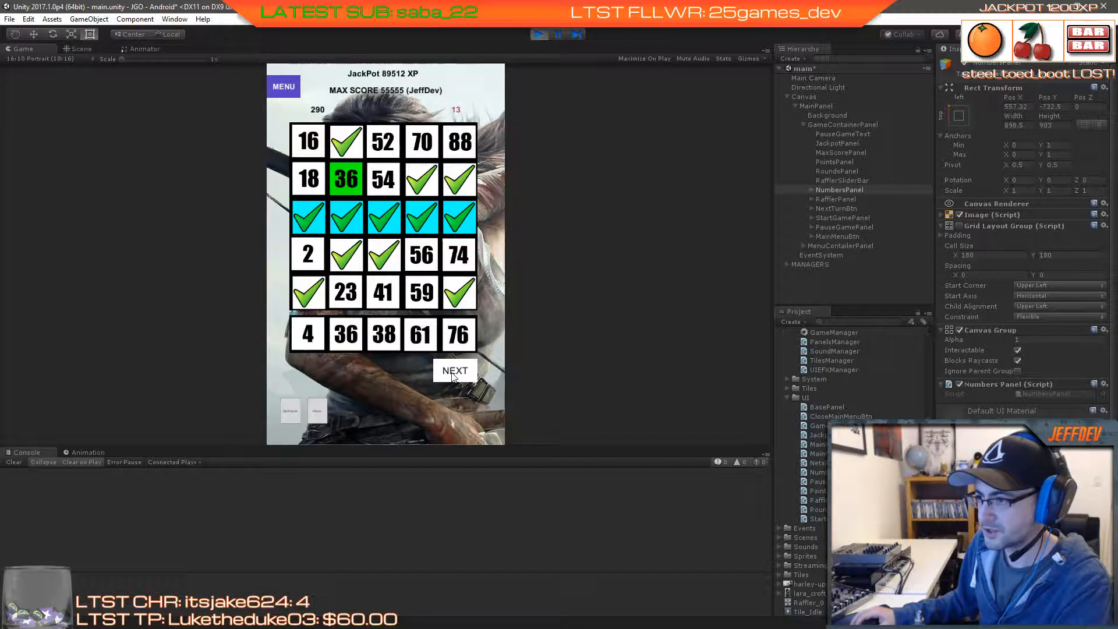
pyautogui.click(346, 179)
pyautogui.click(453, 376)
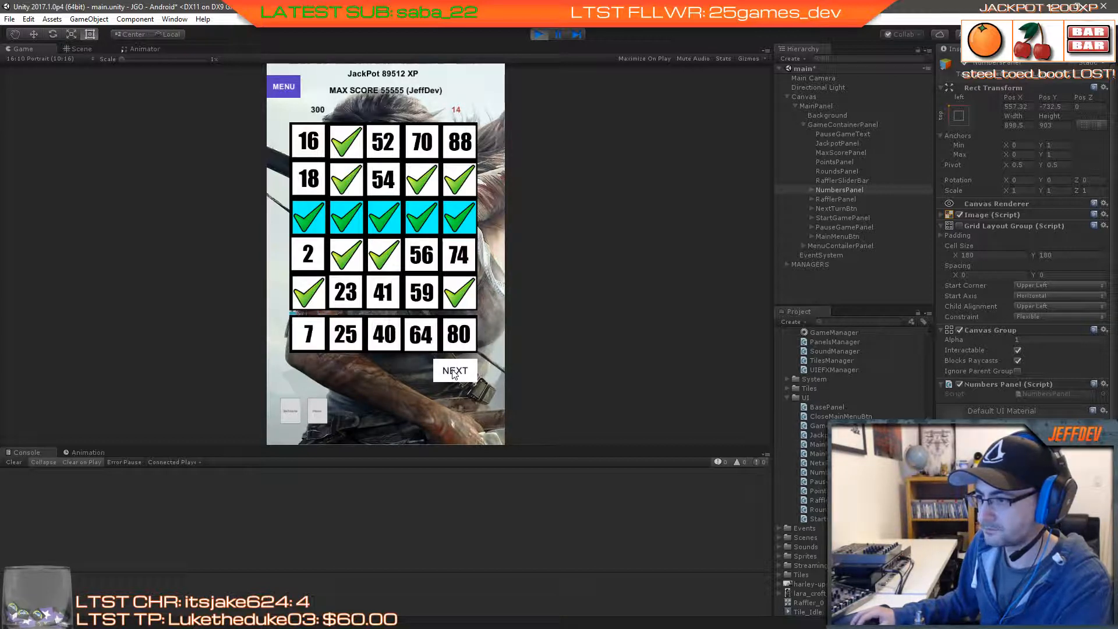
# Step: Advance to round 16, mark the matching tiles 59 and 54, and continue to round 18
pyautogui.click(453, 373)
pyautogui.click(454, 374)
pyautogui.click(421, 291)
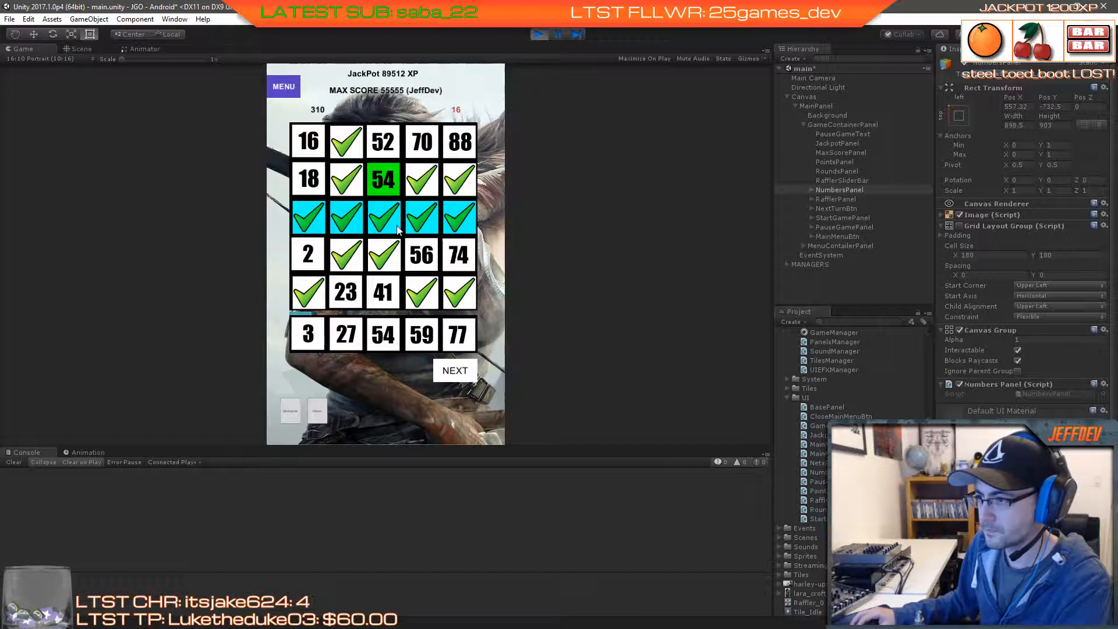
pyautogui.click(383, 179)
pyautogui.click(454, 374)
pyautogui.click(455, 374)
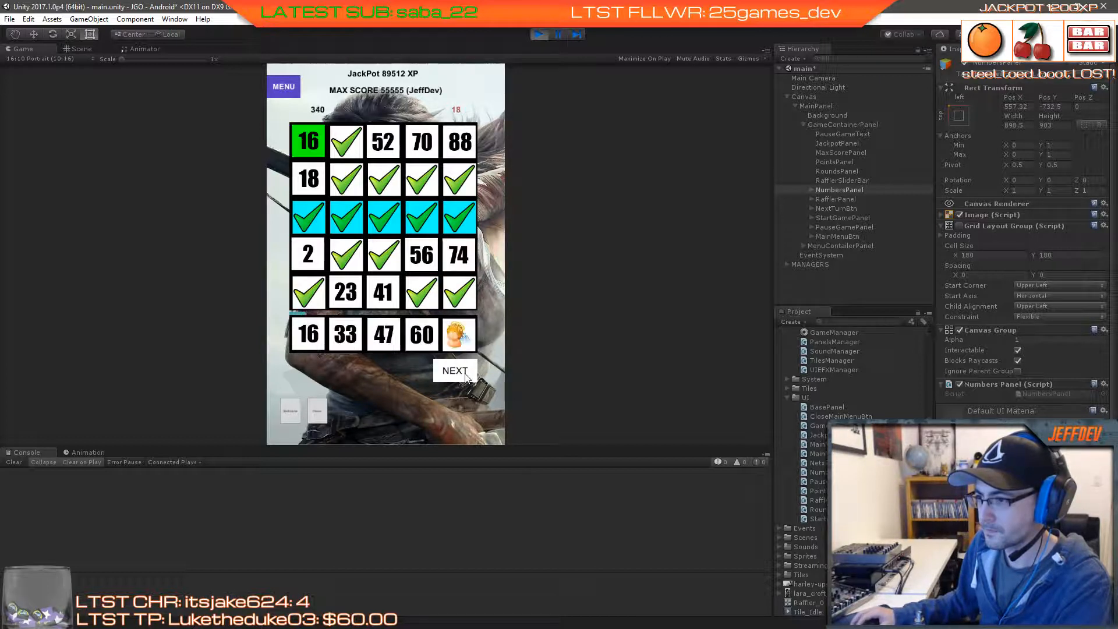
# Step: Mark tile 16 and advance the game to round 20
pyautogui.click(317, 153)
pyautogui.click(455, 379)
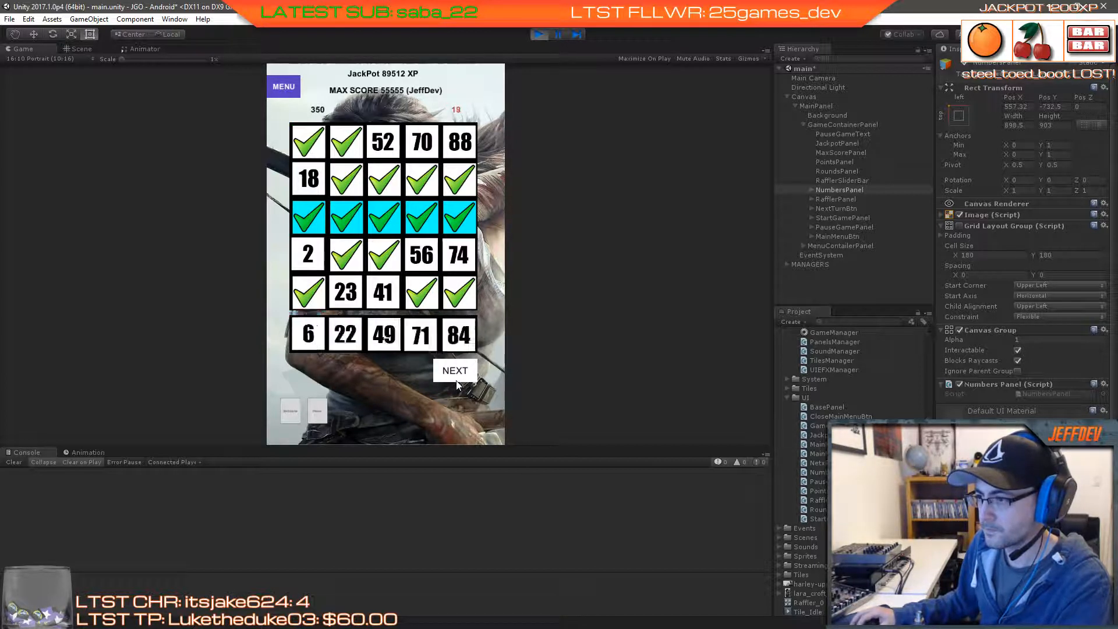
pyautogui.click(457, 383)
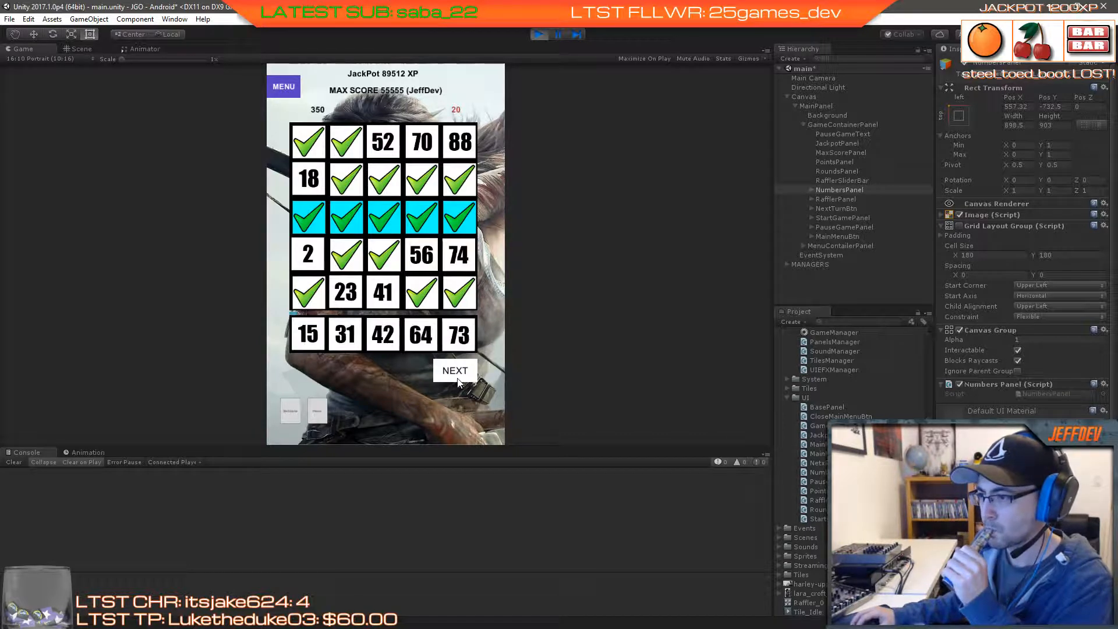
# Step: Restart the game with a fresh board and play to round 2, marking tiles 82 and 23
pyautogui.click(294, 412)
pyautogui.click(457, 185)
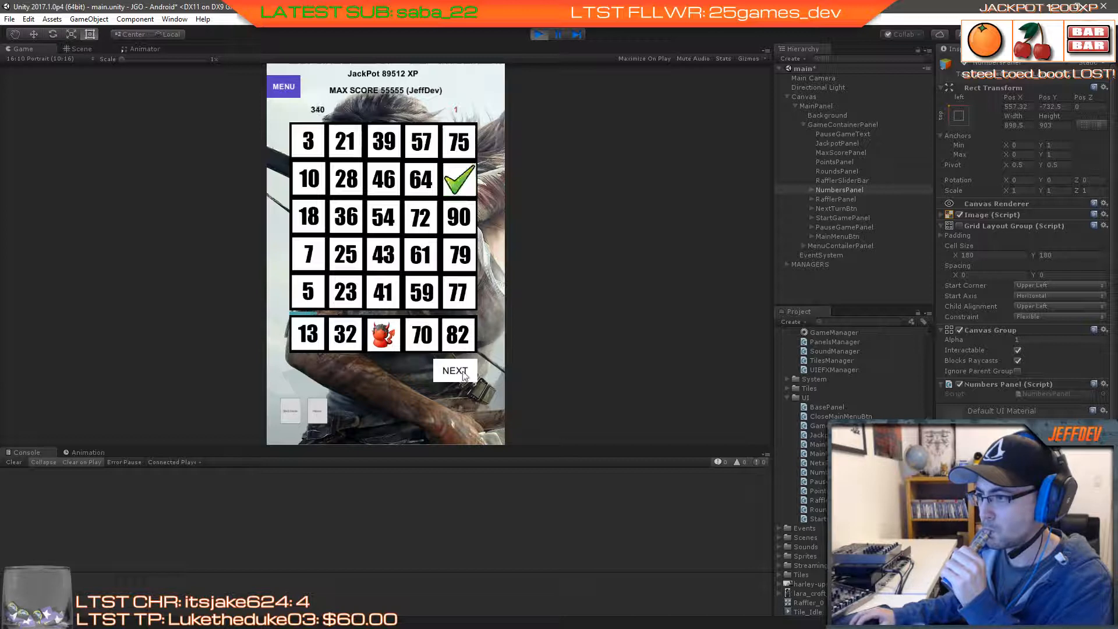
pyautogui.click(464, 374)
pyautogui.click(346, 299)
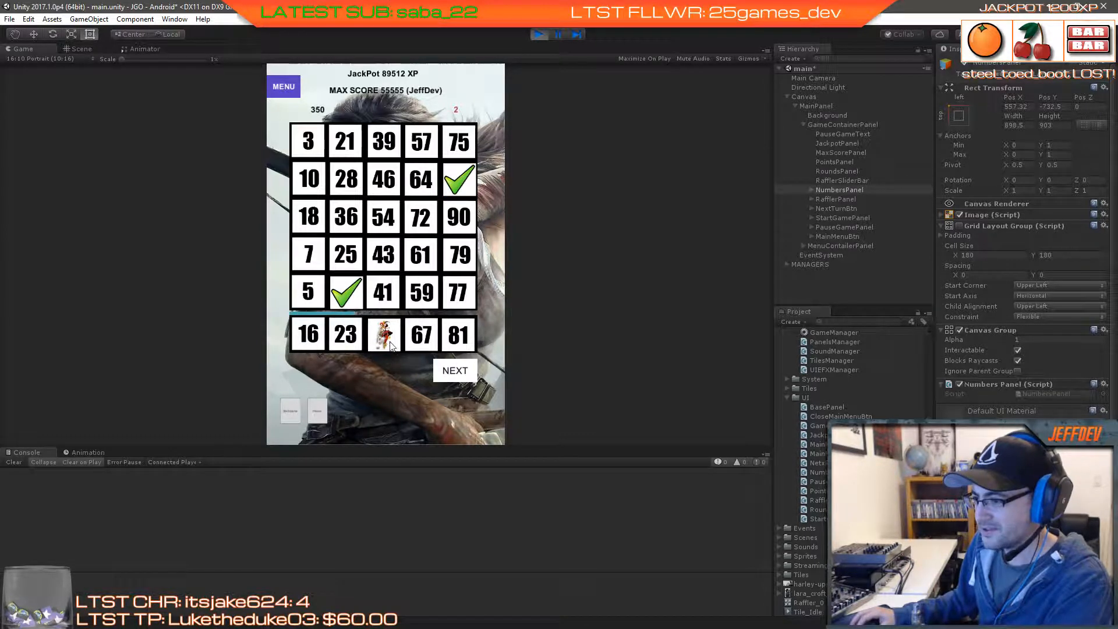
# Step: Play on to round 5, marking the matching tiles 18, 7, 43 and 90
pyautogui.click(451, 371)
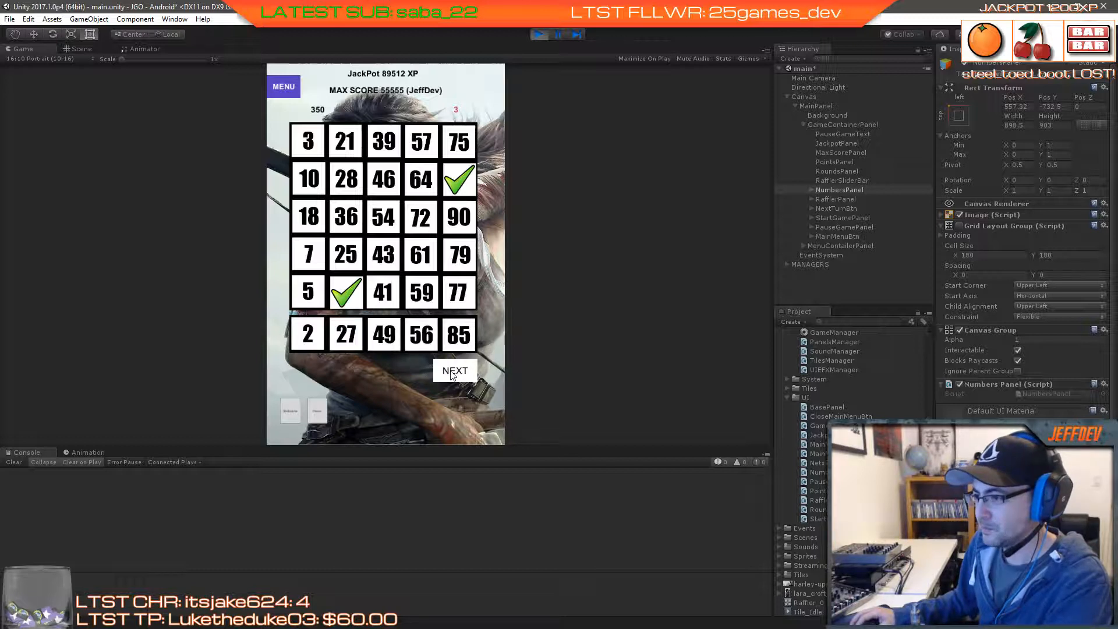
pyautogui.click(451, 372)
pyautogui.click(308, 216)
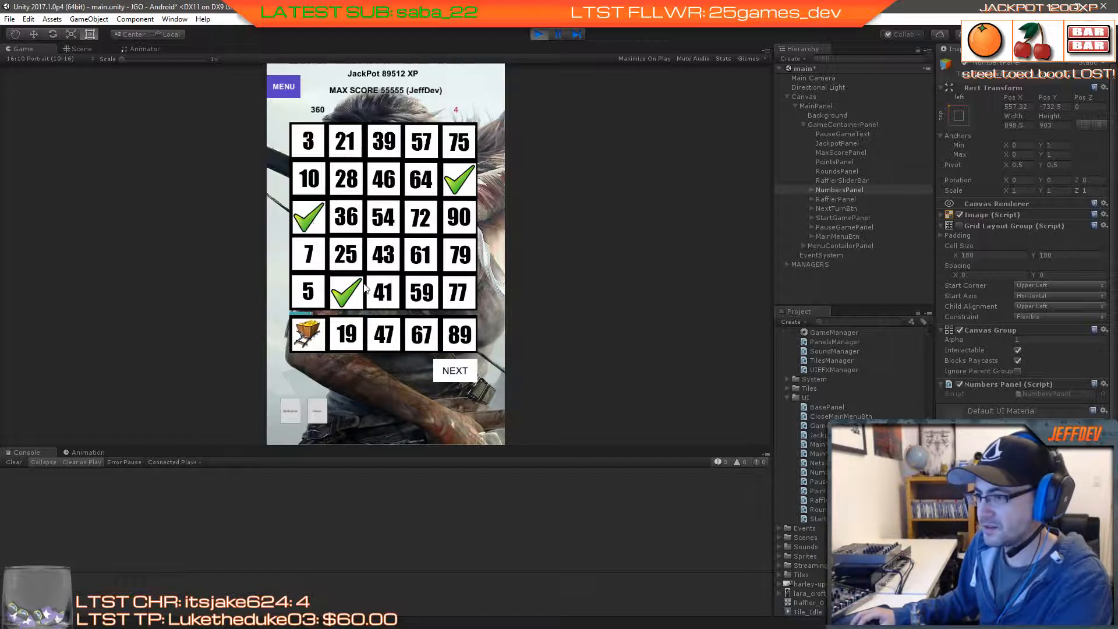
pyautogui.click(463, 380)
pyautogui.click(323, 266)
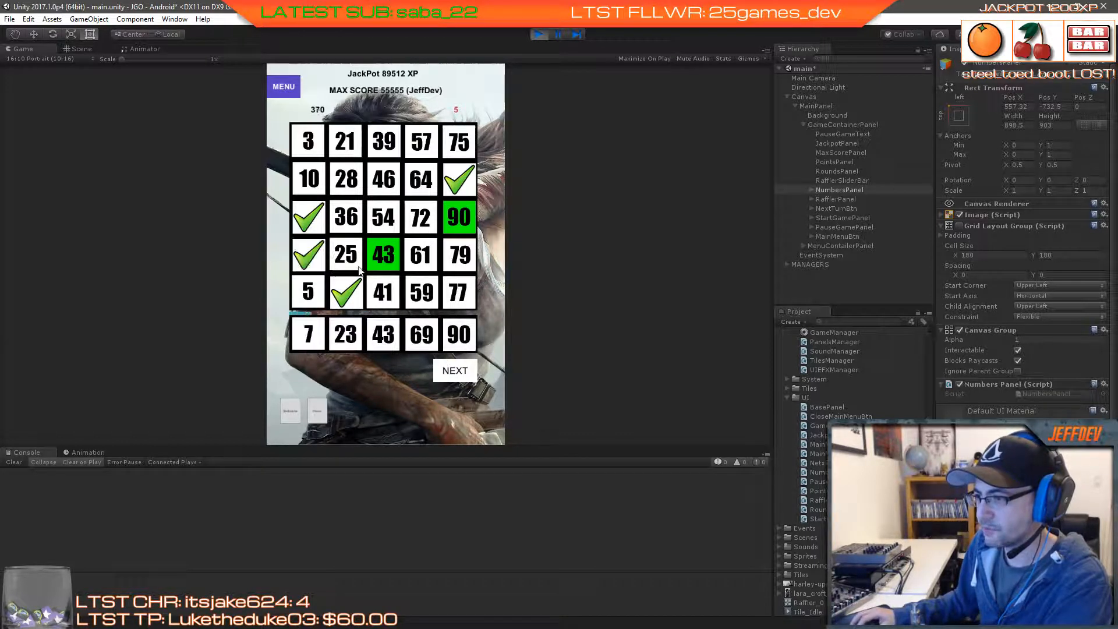
pyautogui.click(379, 268)
pyautogui.click(448, 230)
# Step: Play rounds 6 and 7, marking the matching tiles 72, 75, 79, 57 and 39
pyautogui.click(452, 378)
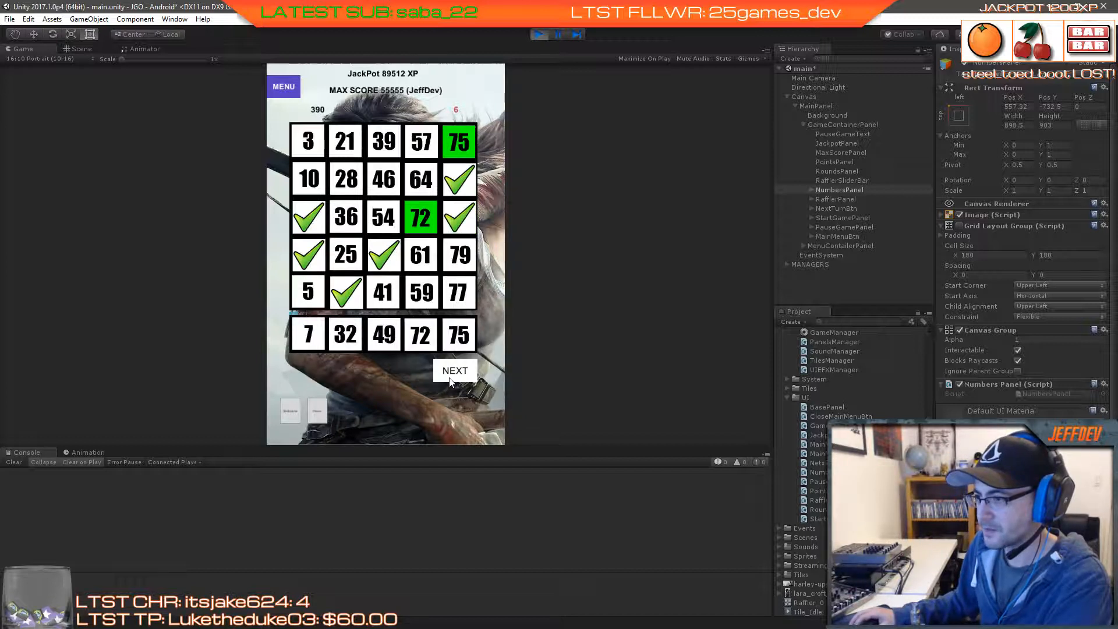
pyautogui.click(424, 216)
pyautogui.click(459, 142)
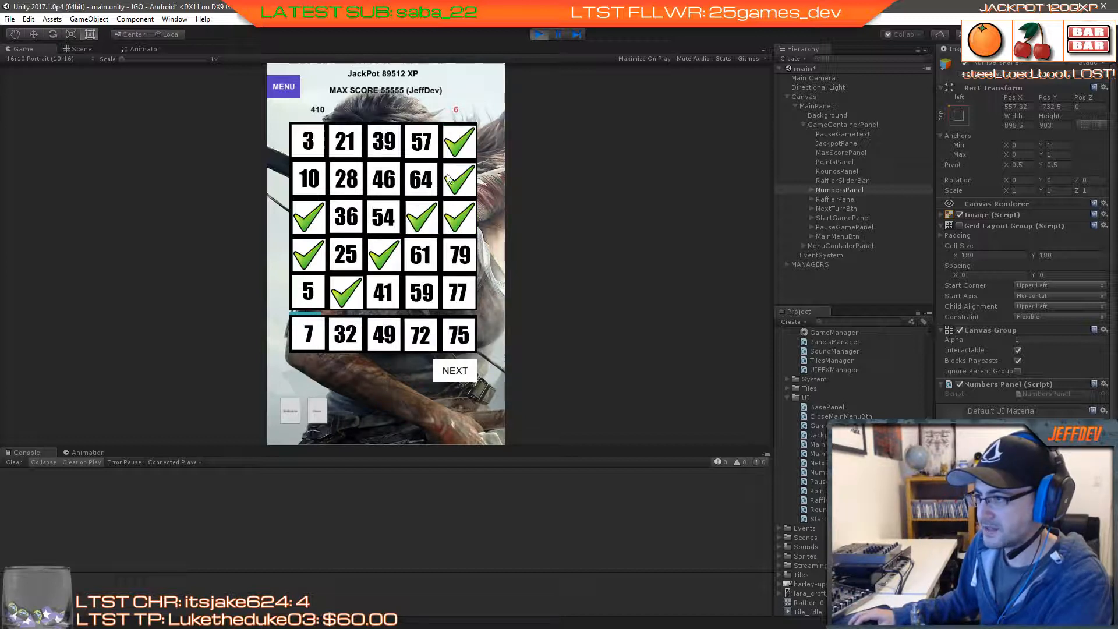
pyautogui.click(454, 370)
pyautogui.click(454, 263)
pyautogui.click(427, 145)
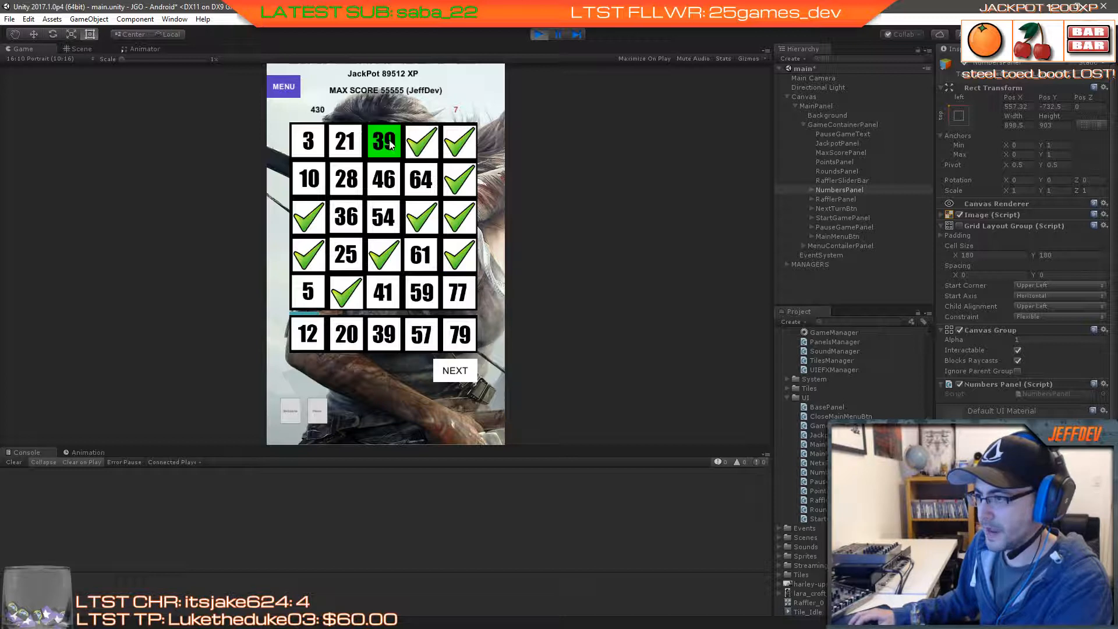
pyautogui.click(390, 146)
# Step: Advance to round 8, mark the matching tile 25, and move on to round 9
pyautogui.click(453, 373)
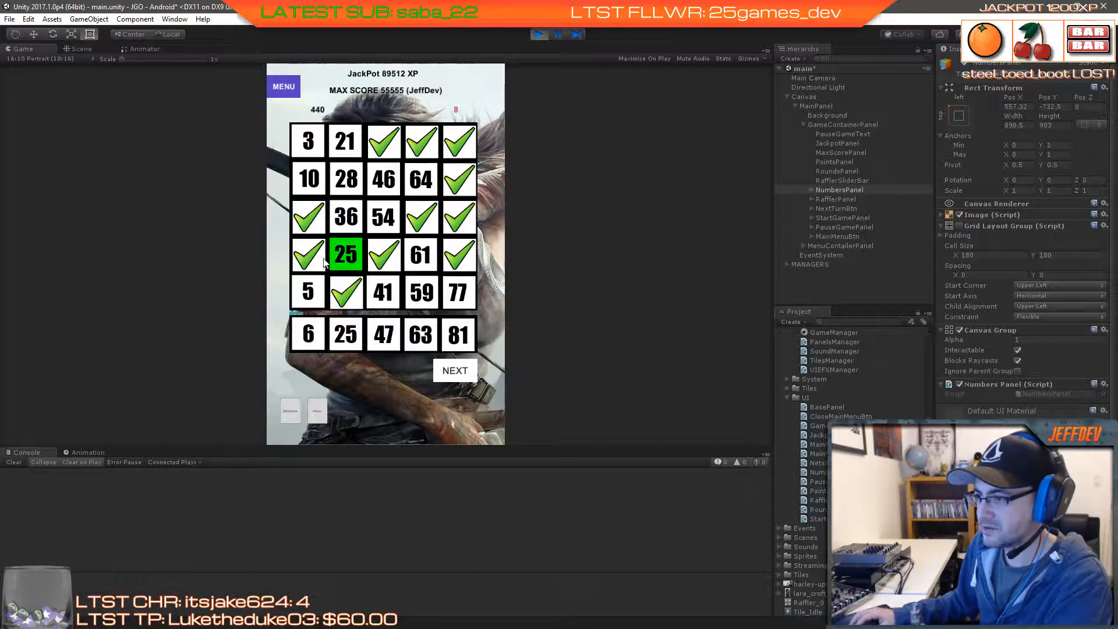
pyautogui.click(336, 259)
pyautogui.click(447, 371)
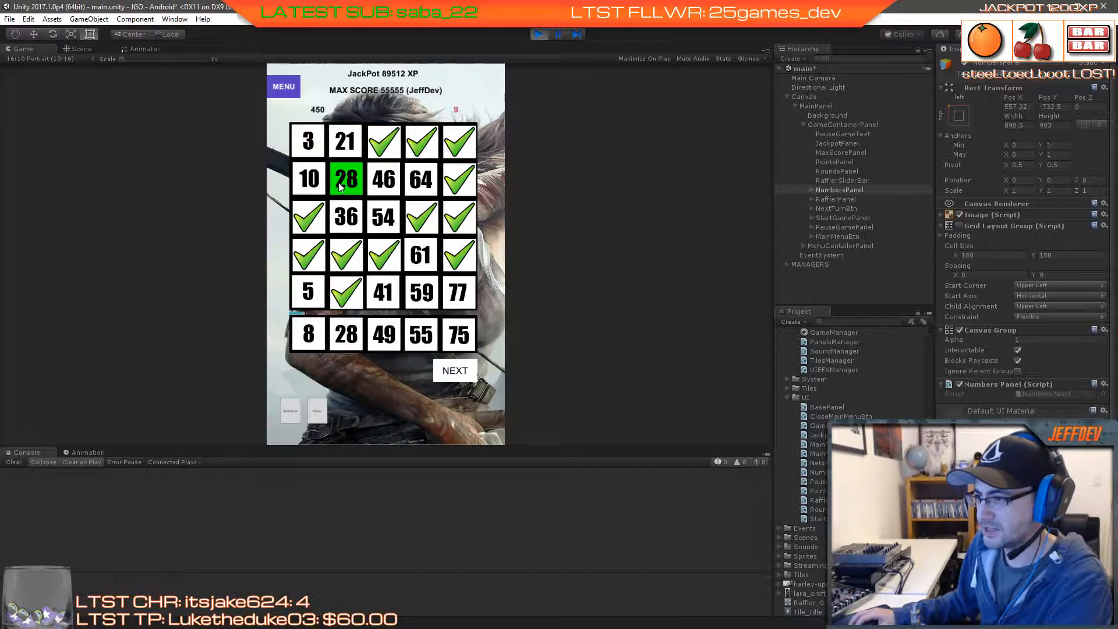
# Step: Mark the matching tile 28, play on to round 13, and mark tile 5 for the mine cart bonus
pyautogui.click(343, 185)
pyautogui.click(446, 370)
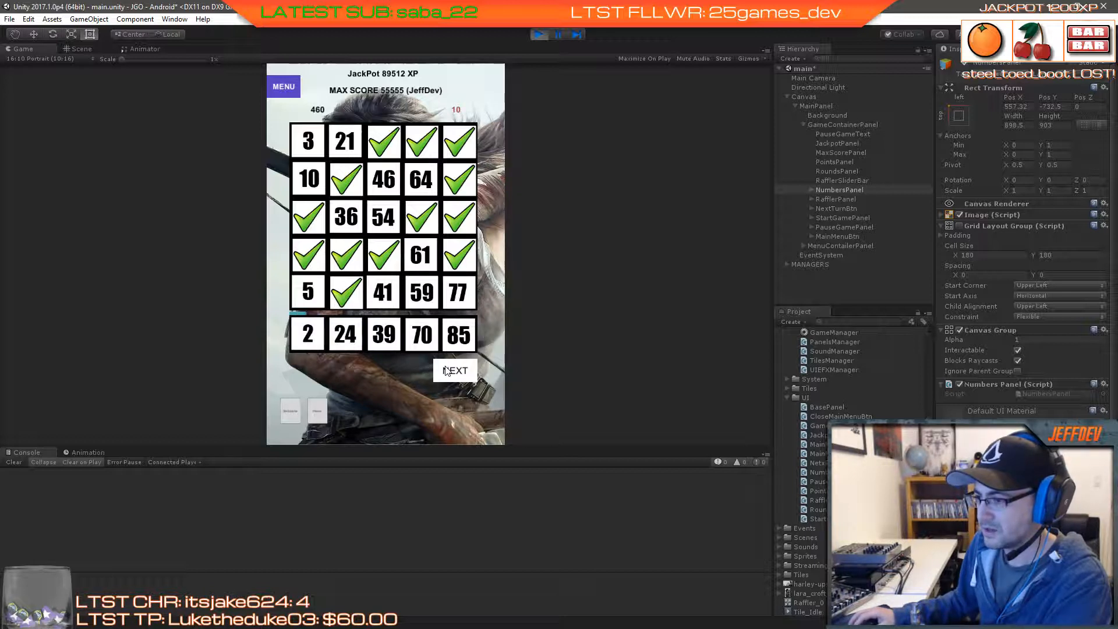
pyautogui.click(451, 371)
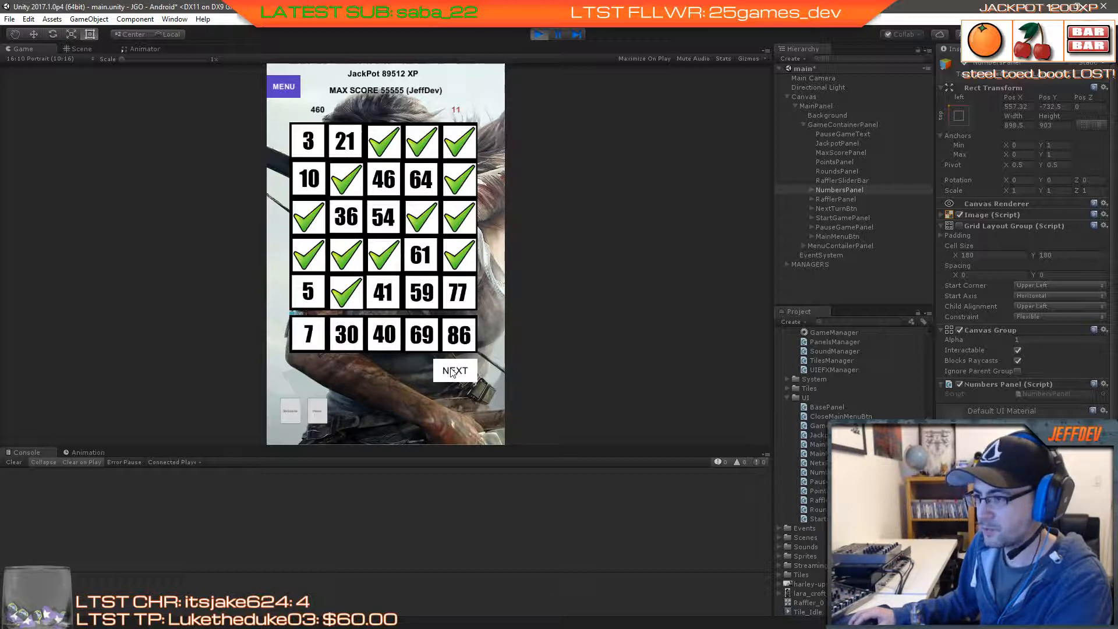
pyautogui.click(451, 372)
pyautogui.click(451, 374)
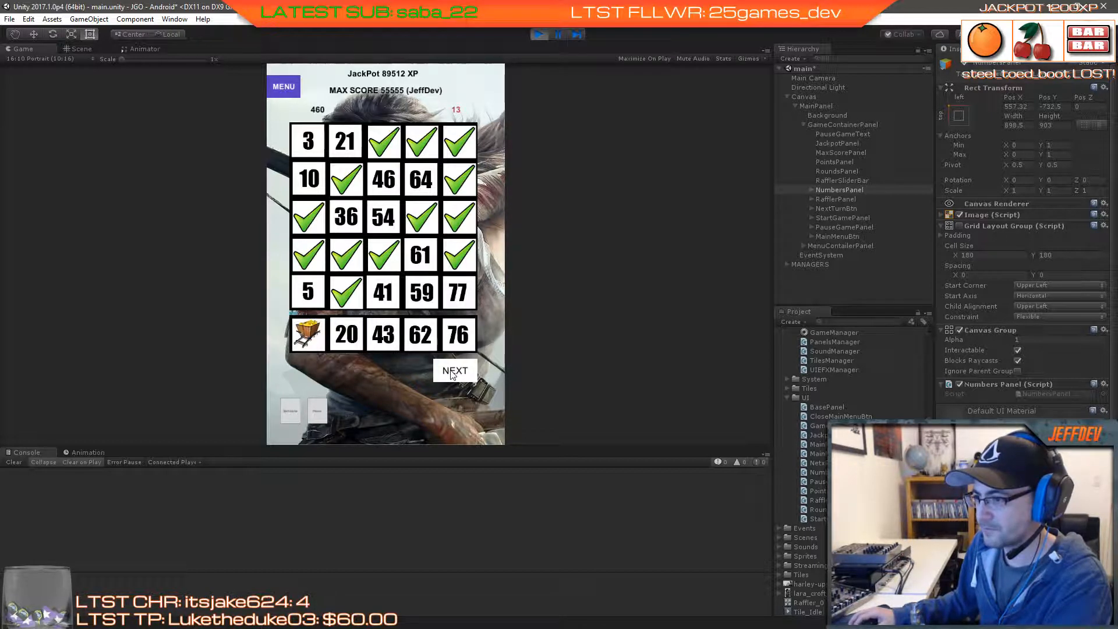
pyautogui.click(310, 296)
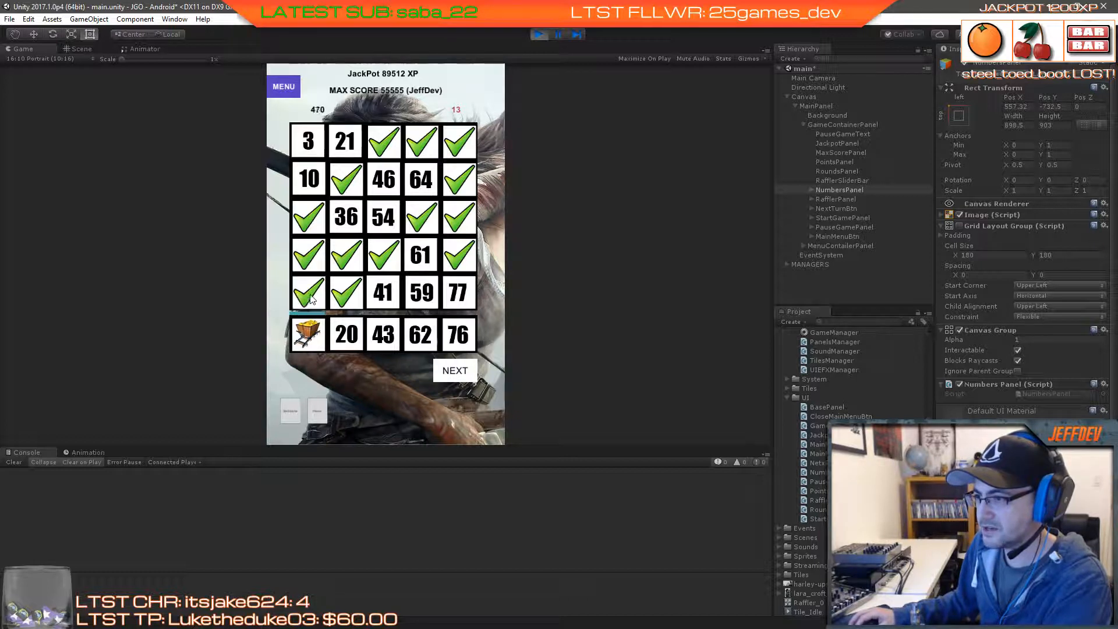
# Step: Play on from round 14 to round 17, marking the matching tiles 21, 3 and 61
pyautogui.click(459, 377)
pyautogui.click(343, 152)
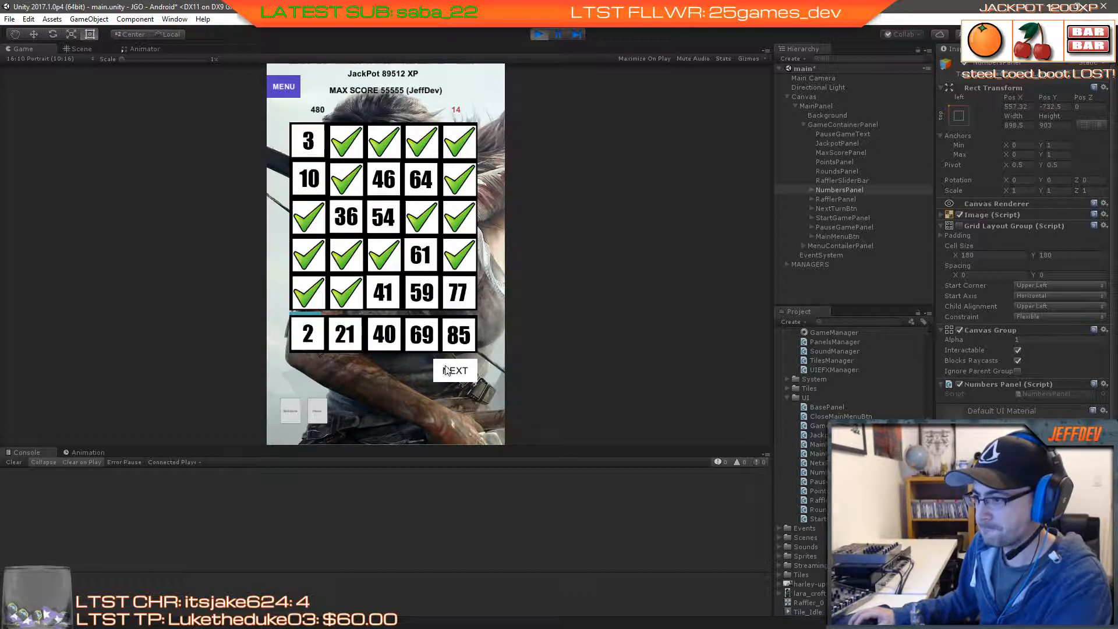
pyautogui.click(454, 371)
pyautogui.click(316, 151)
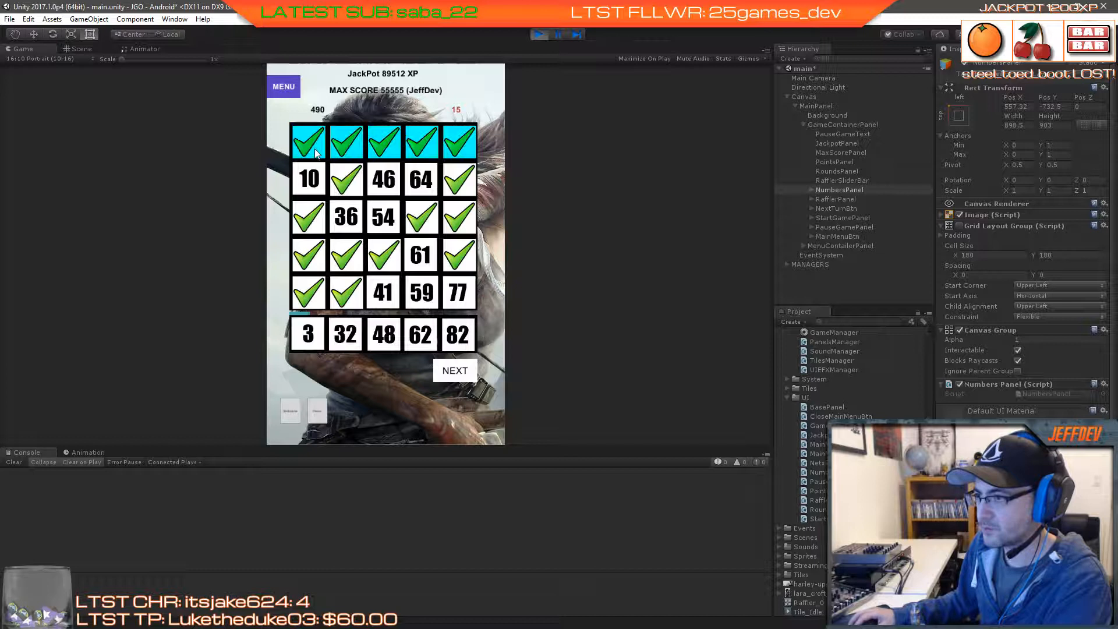
pyautogui.click(446, 377)
pyautogui.click(447, 376)
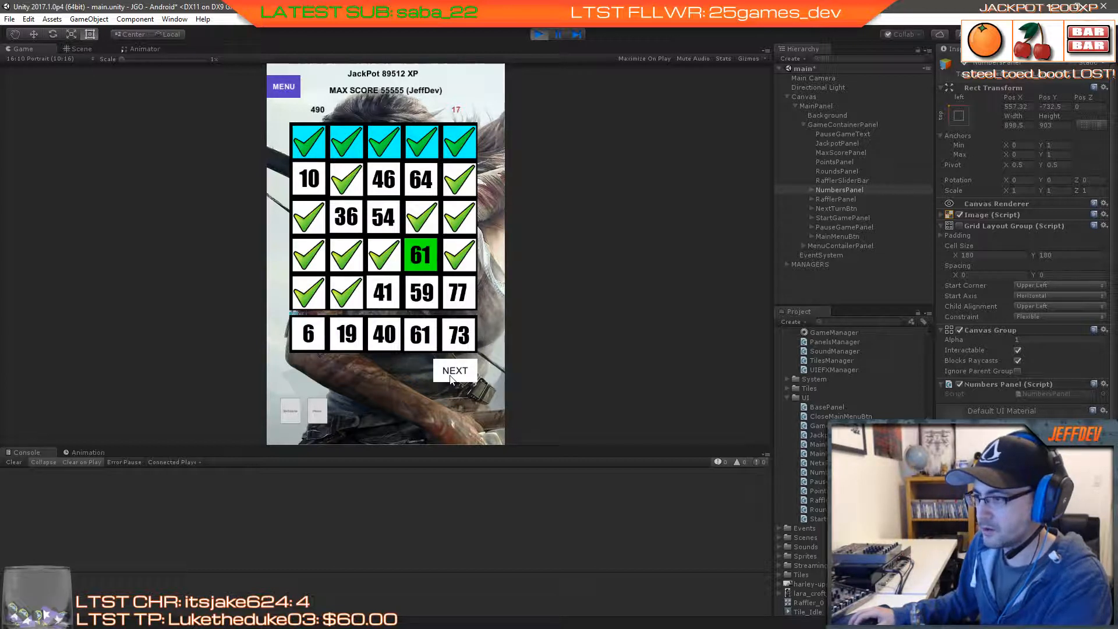
pyautogui.click(422, 256)
# Step: Advance to round 19, mark tile 54 with the special symbol drawn, and move on to round 20
pyautogui.click(454, 377)
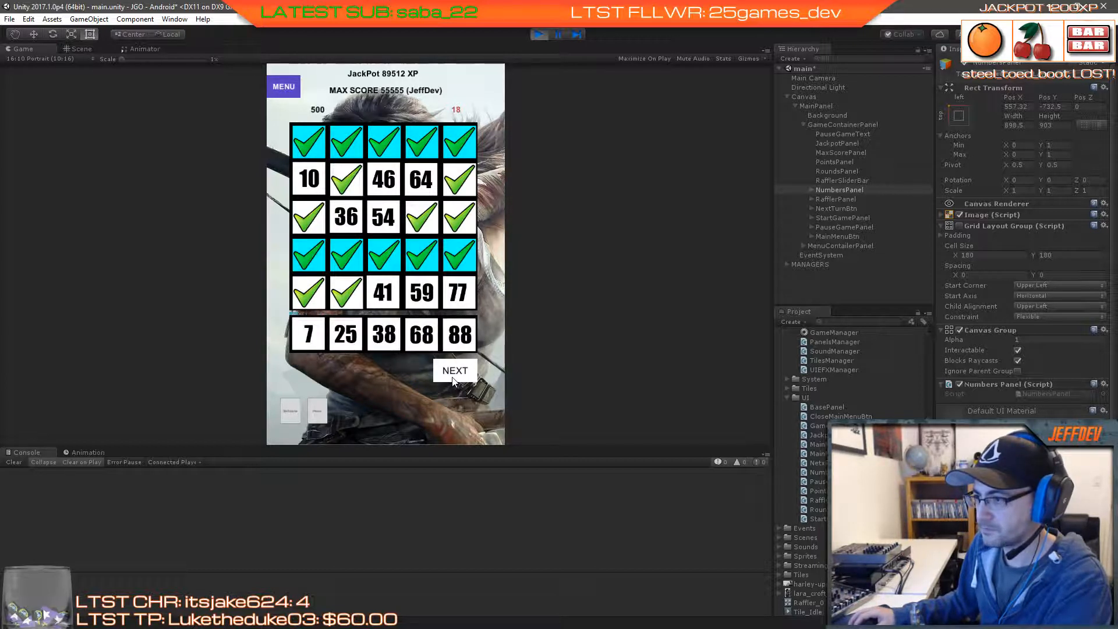
pyautogui.click(454, 377)
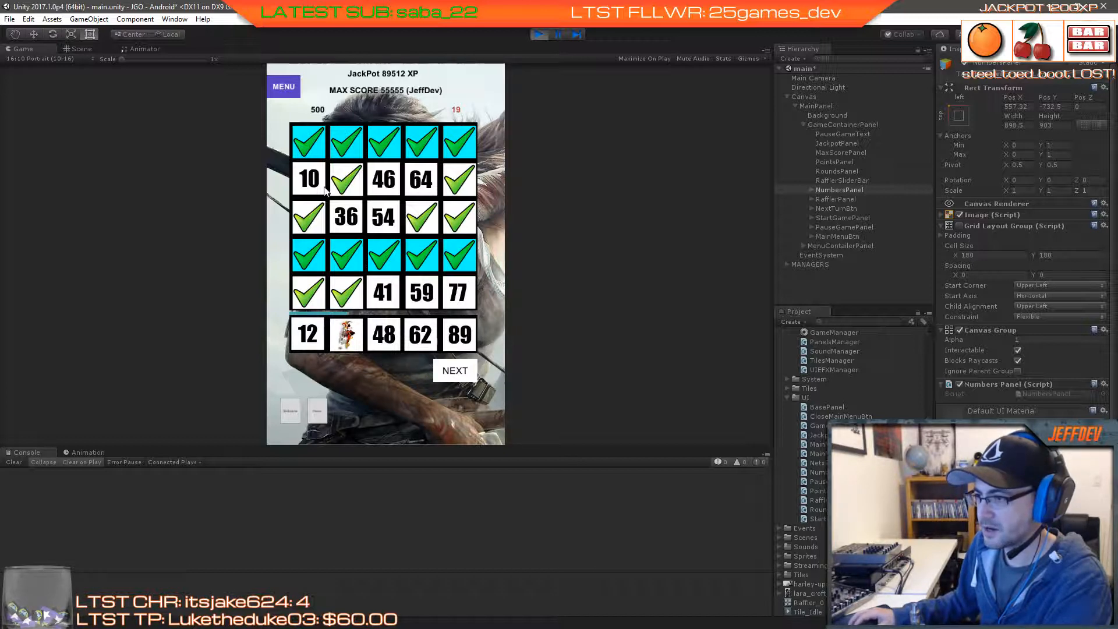
pyautogui.click(384, 224)
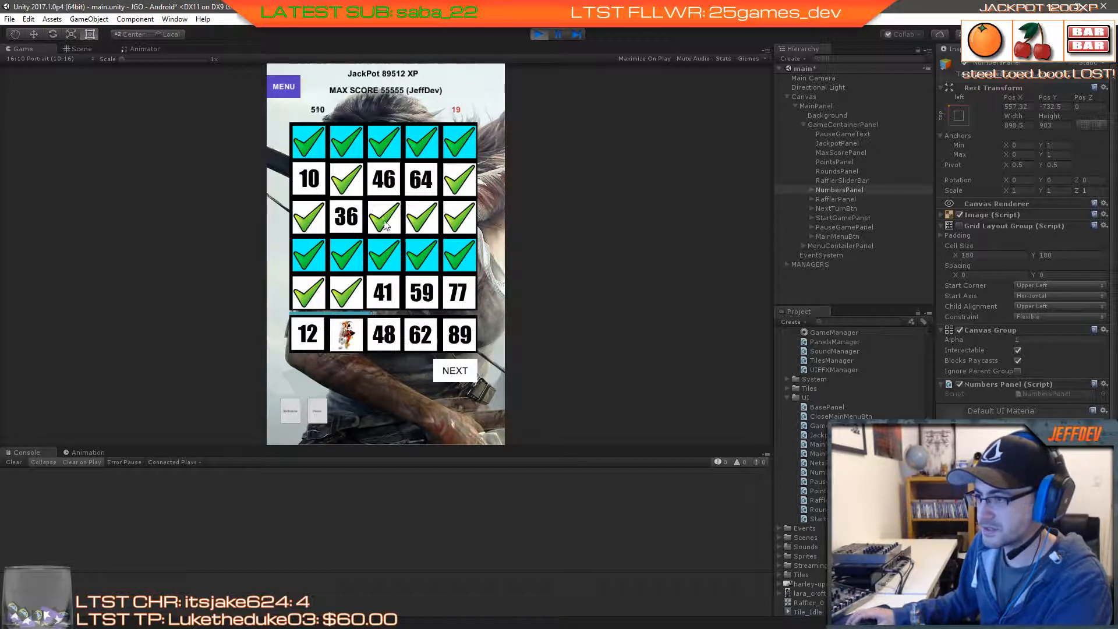
pyautogui.click(445, 374)
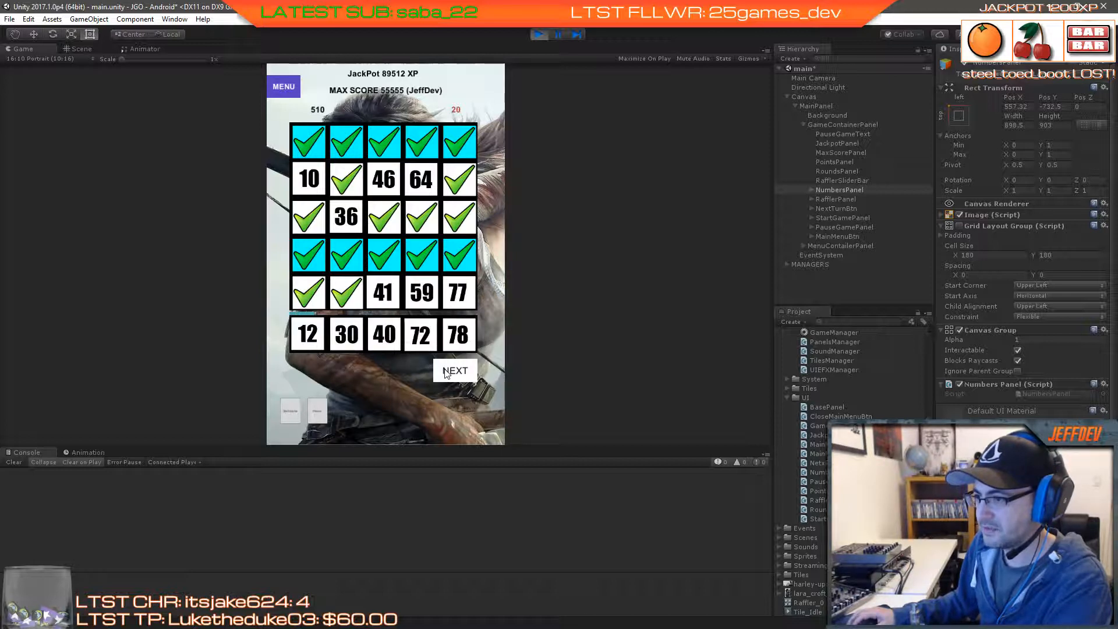
# Step: Restart the game with a fresh board and mark the matching tiles 70 and 79 in round 1
pyautogui.click(284, 415)
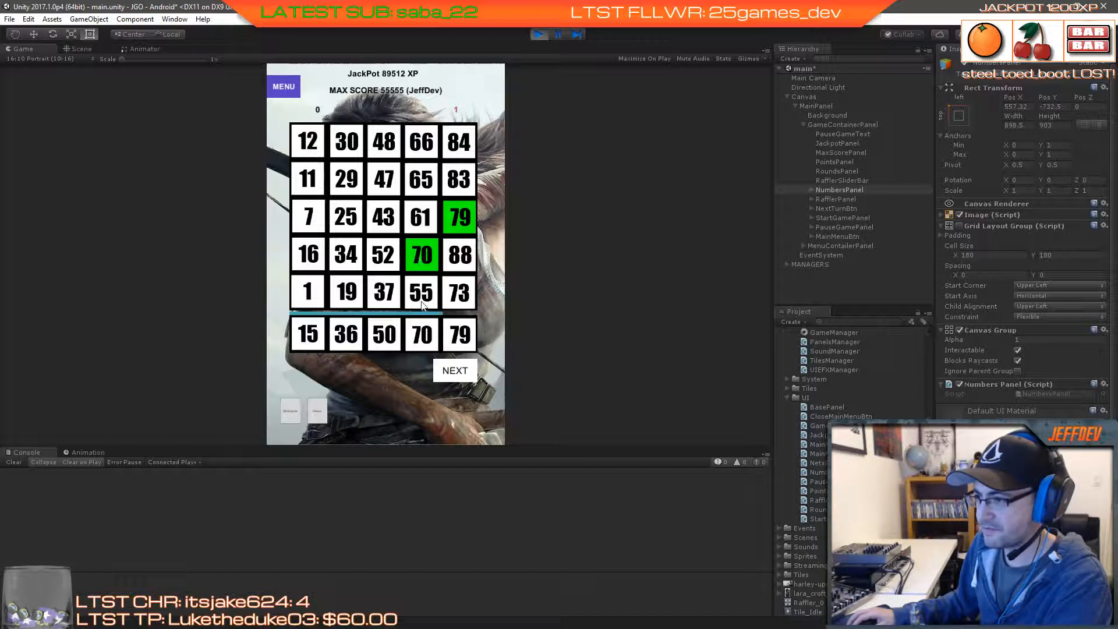
pyautogui.click(432, 268)
pyautogui.click(459, 234)
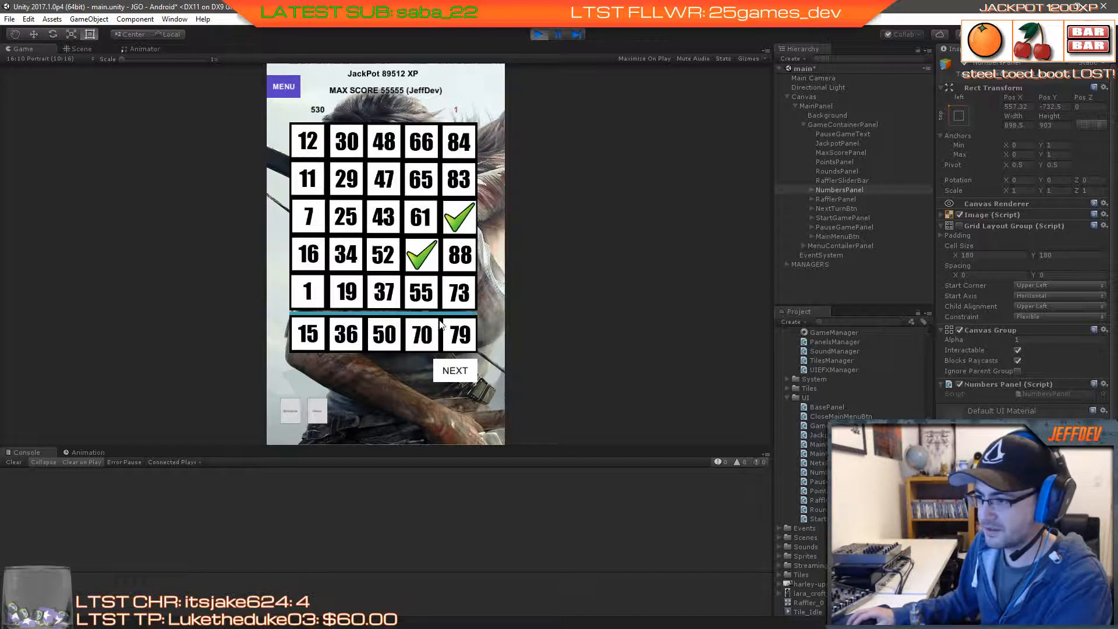
# Step: Play on to round 7, marking tiles 34 and 61 in round 6 and tiles 47 and 66 in round 7
pyautogui.click(455, 375)
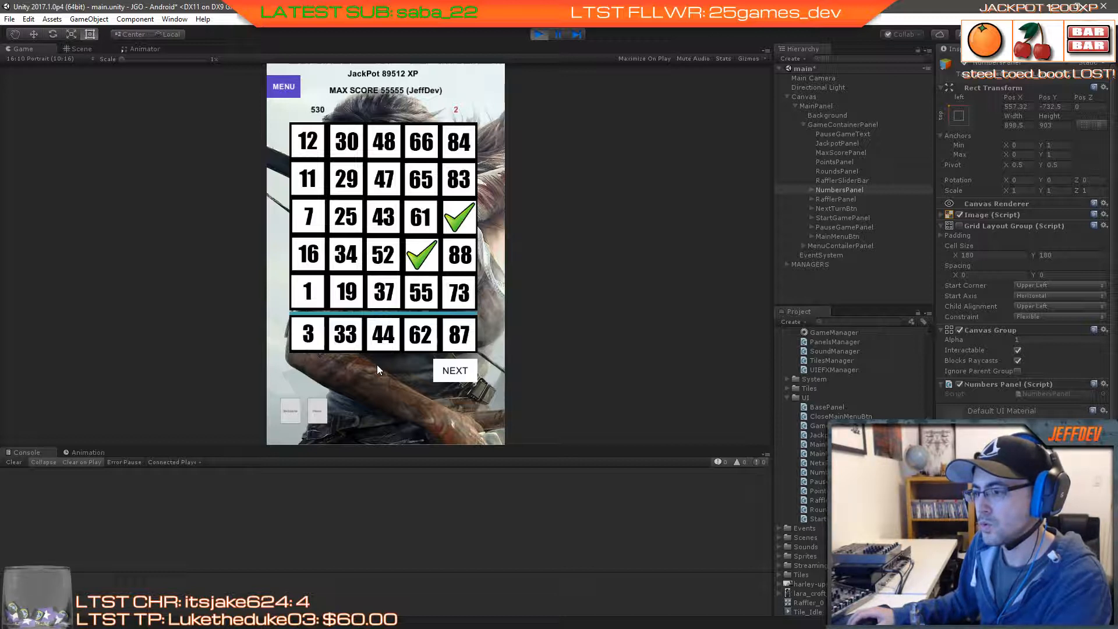
pyautogui.click(448, 372)
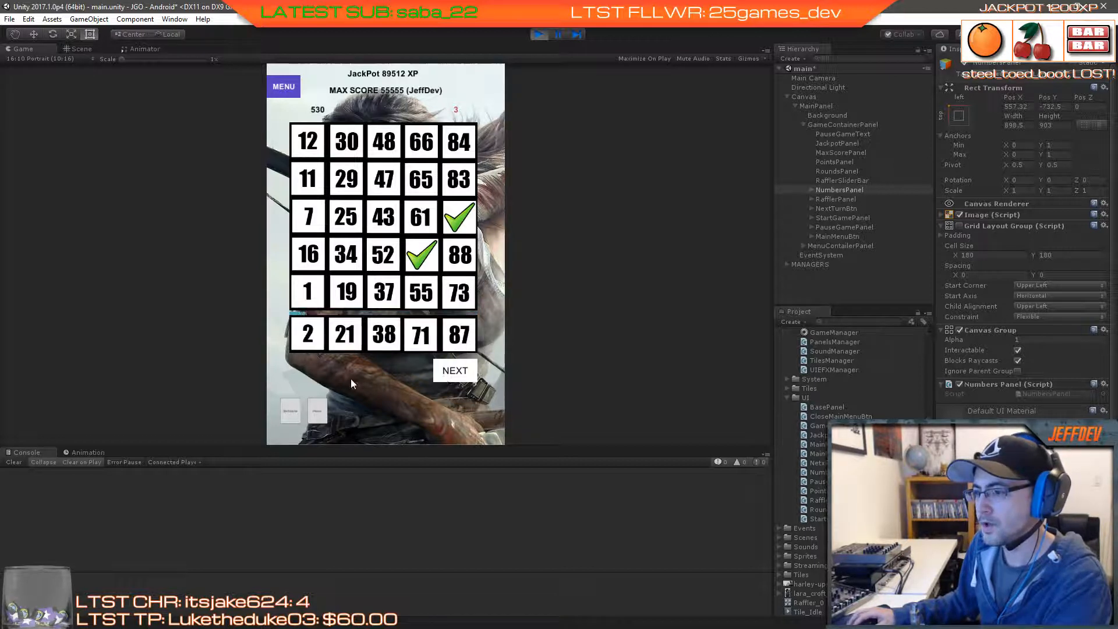
pyautogui.click(463, 378)
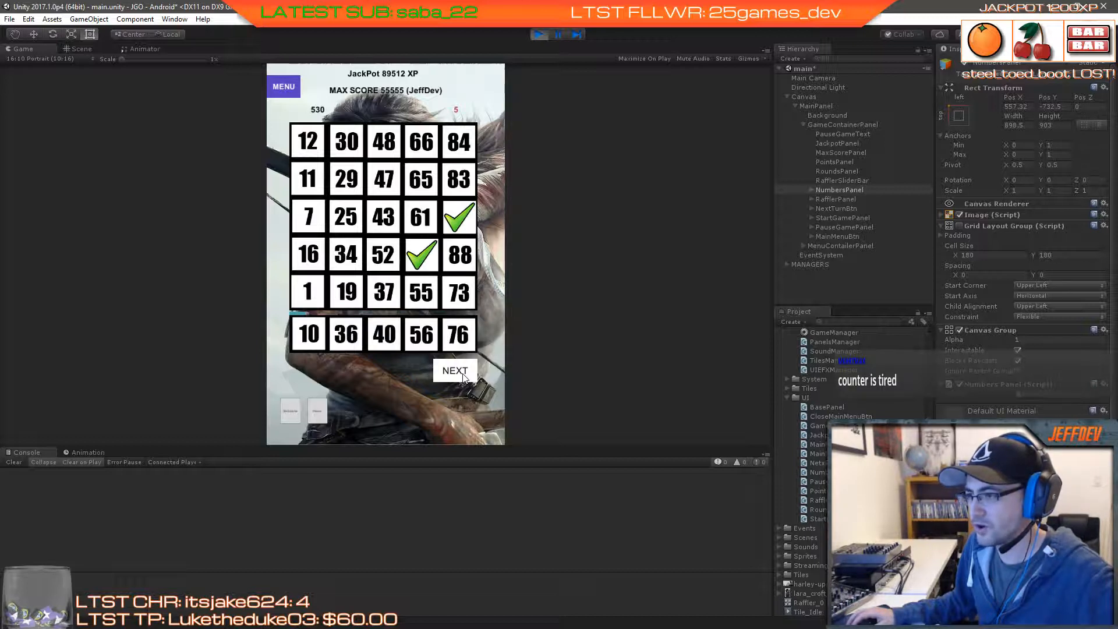
pyautogui.click(464, 376)
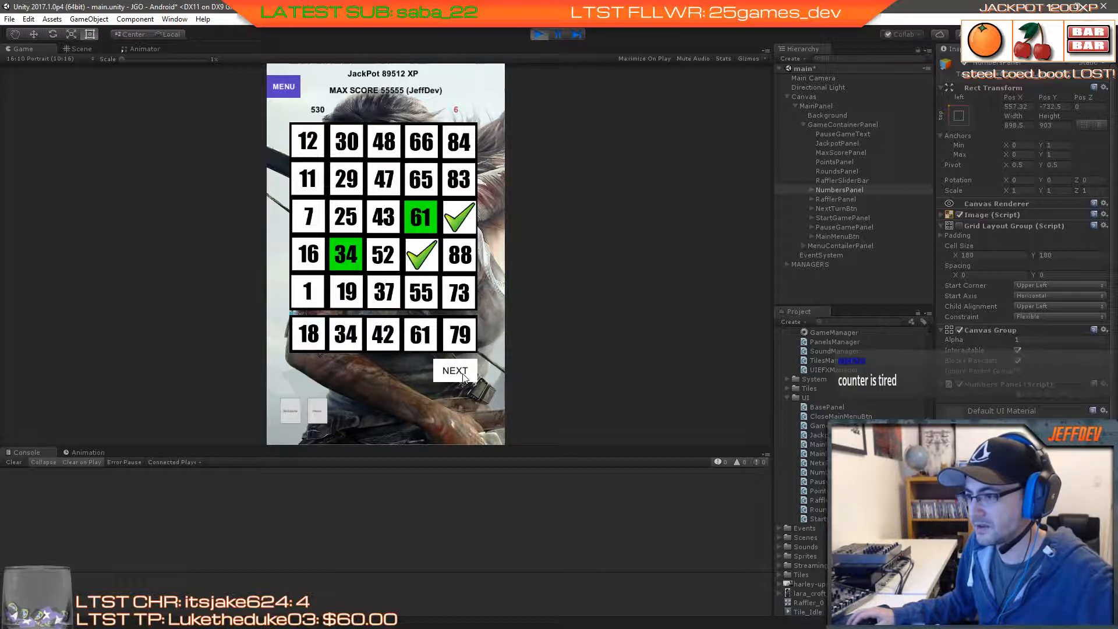
pyautogui.click(354, 269)
pyautogui.click(414, 231)
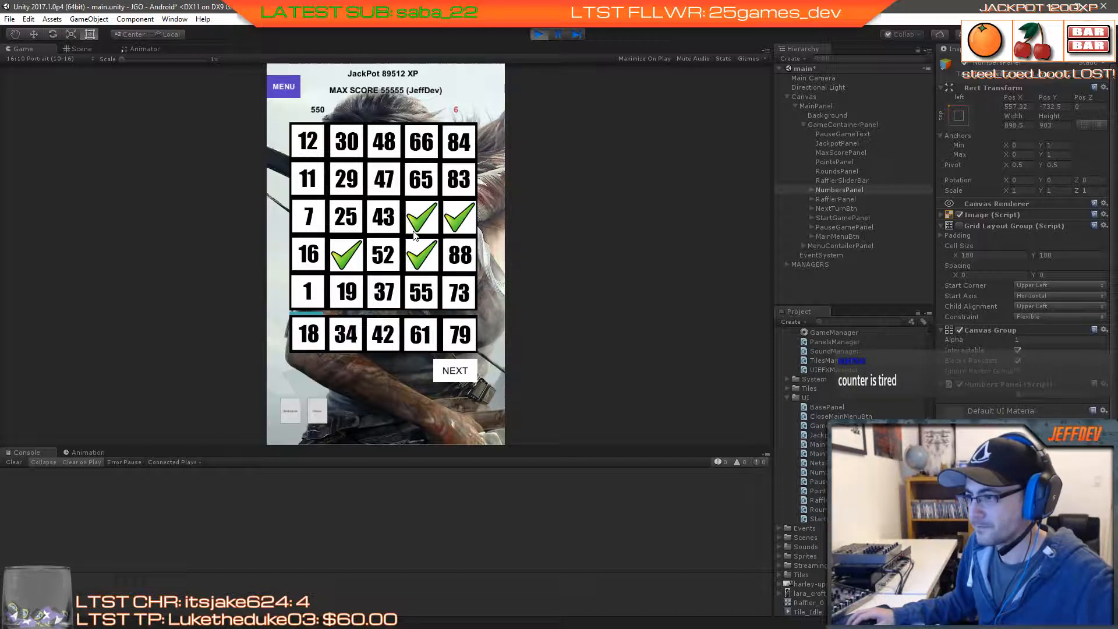
pyautogui.click(449, 370)
pyautogui.click(384, 185)
pyautogui.click(420, 142)
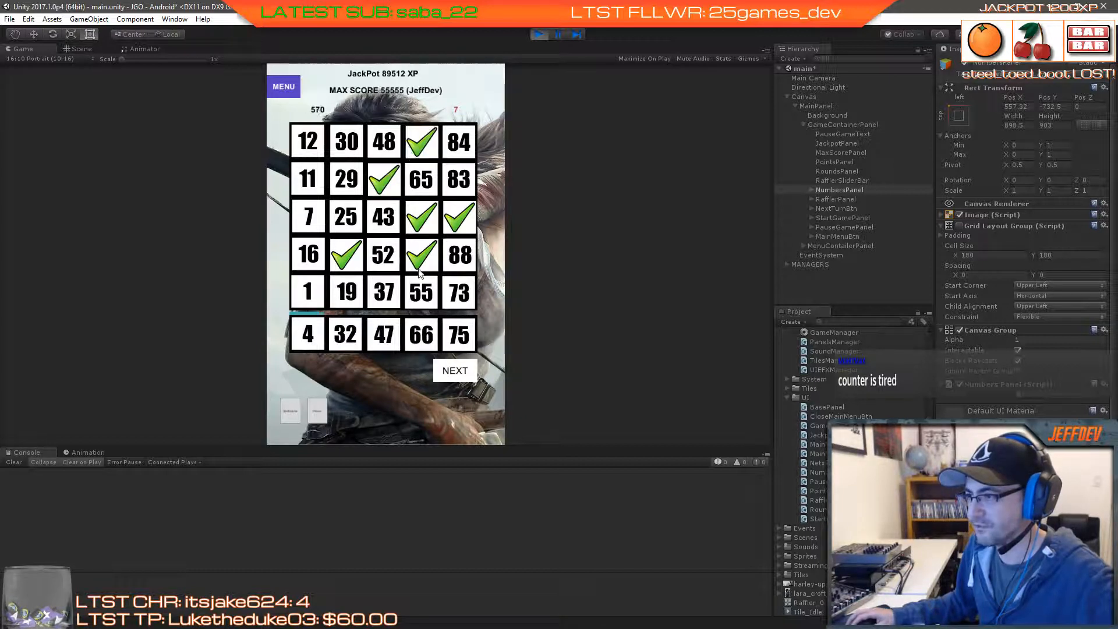
# Step: Play on to round 11, marking the matching tile 11 in round 10 and tile 65 in round 11
pyautogui.click(453, 374)
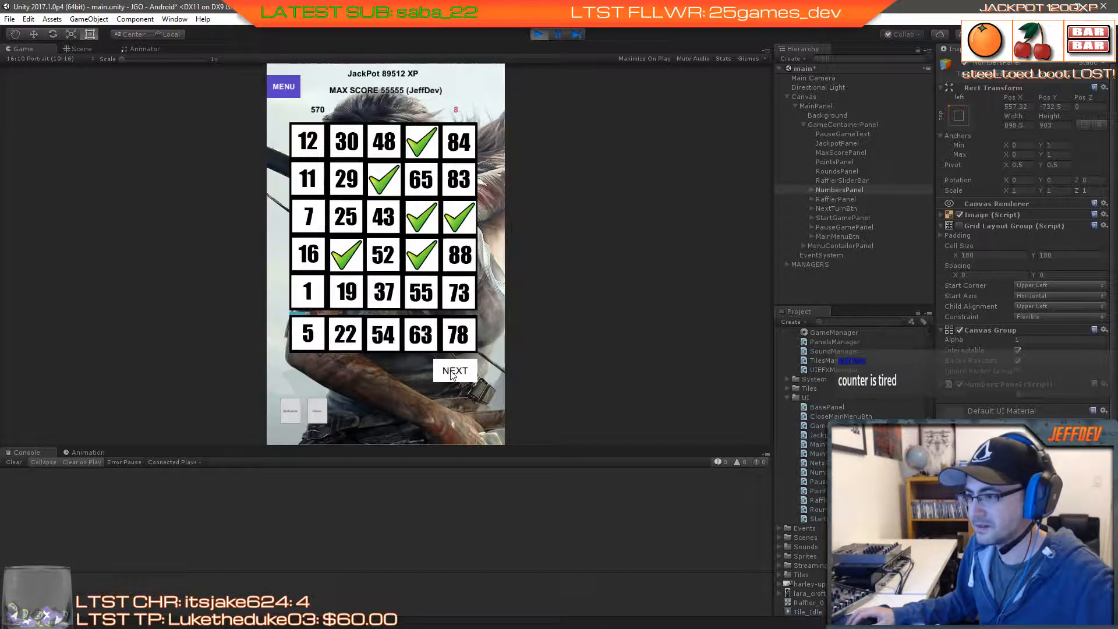
pyautogui.click(452, 374)
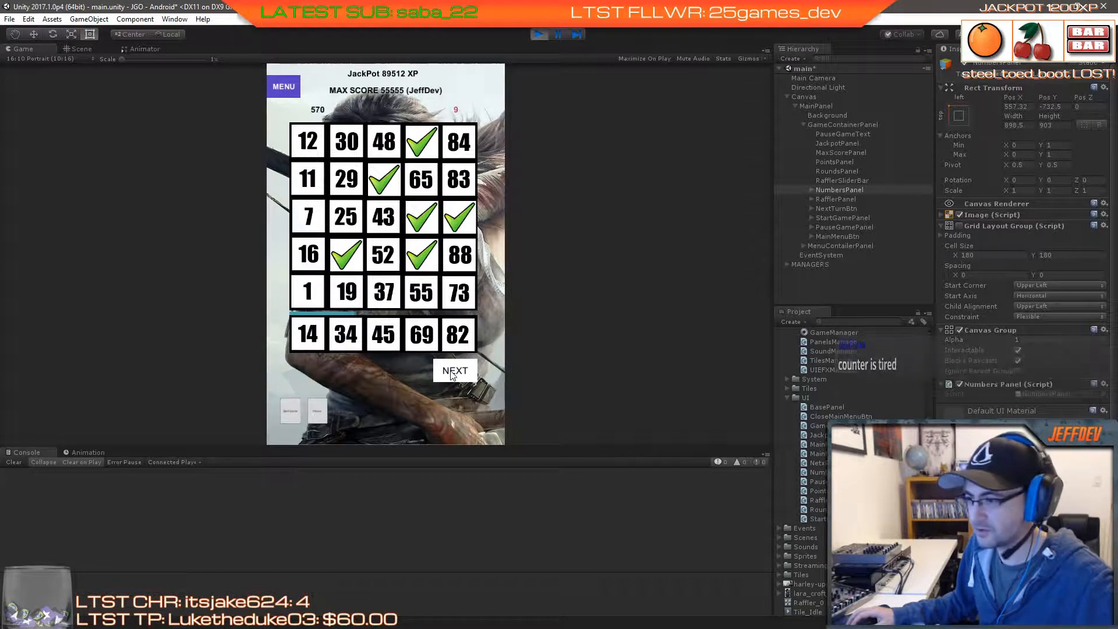
pyautogui.click(452, 374)
pyautogui.click(317, 194)
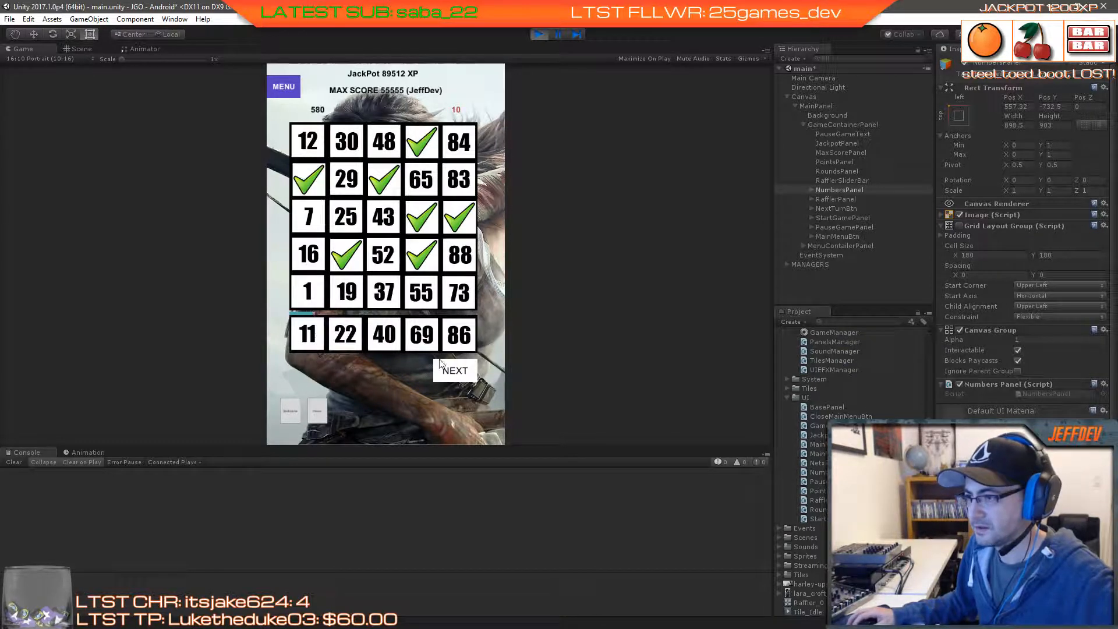
pyautogui.click(464, 373)
pyautogui.click(421, 194)
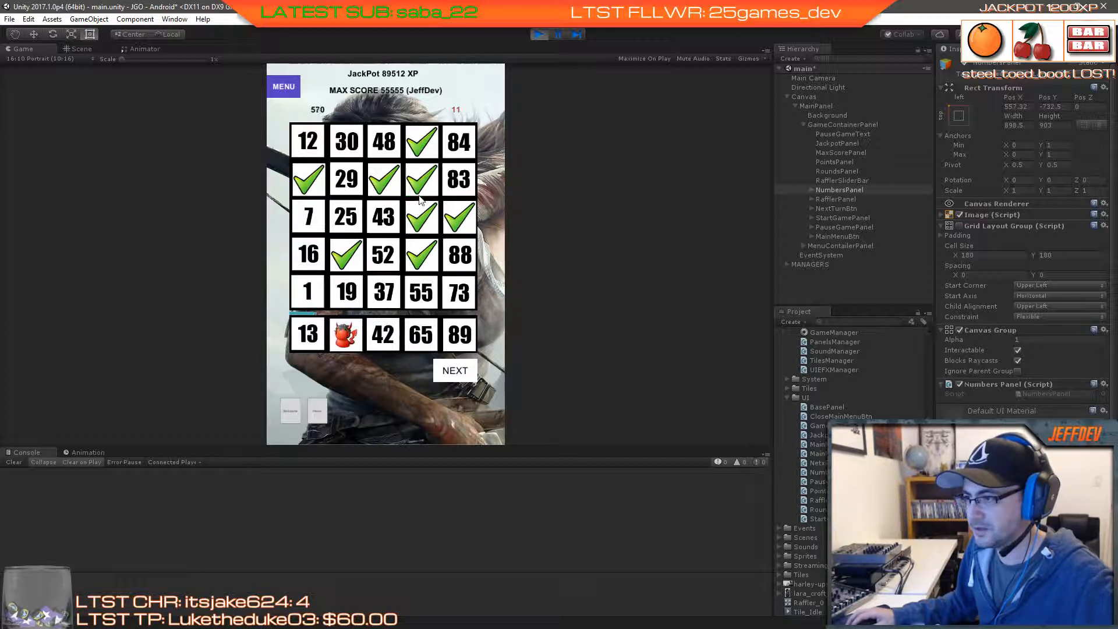
# Step: Play on to round 14, marking tile 25 for the mine cart bonus and the matching tiles 7 and 29
pyautogui.click(459, 377)
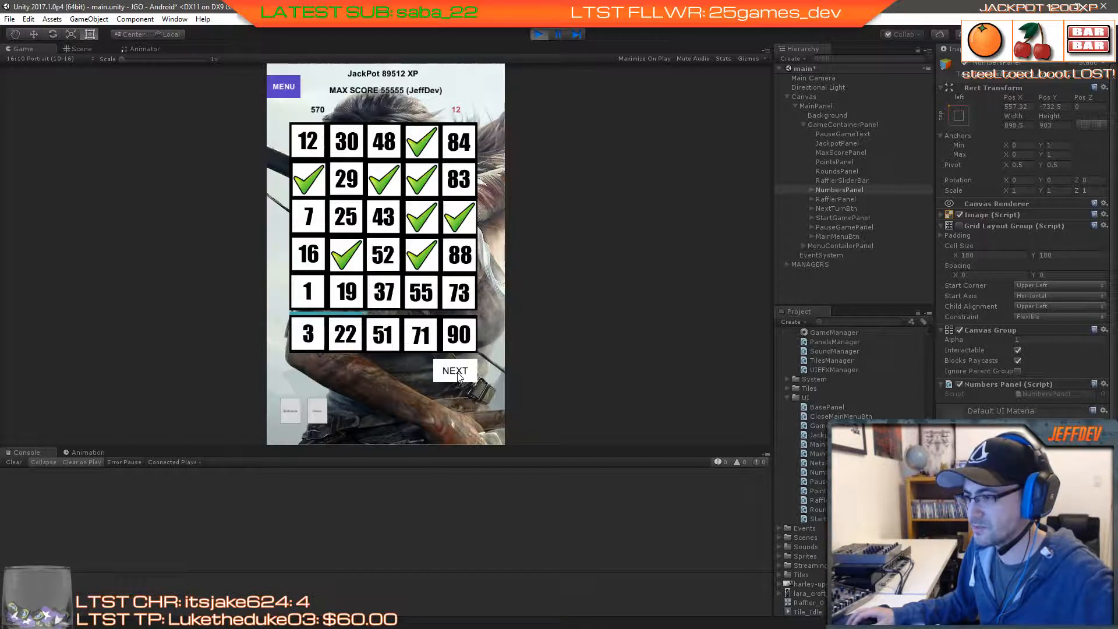
pyautogui.click(458, 376)
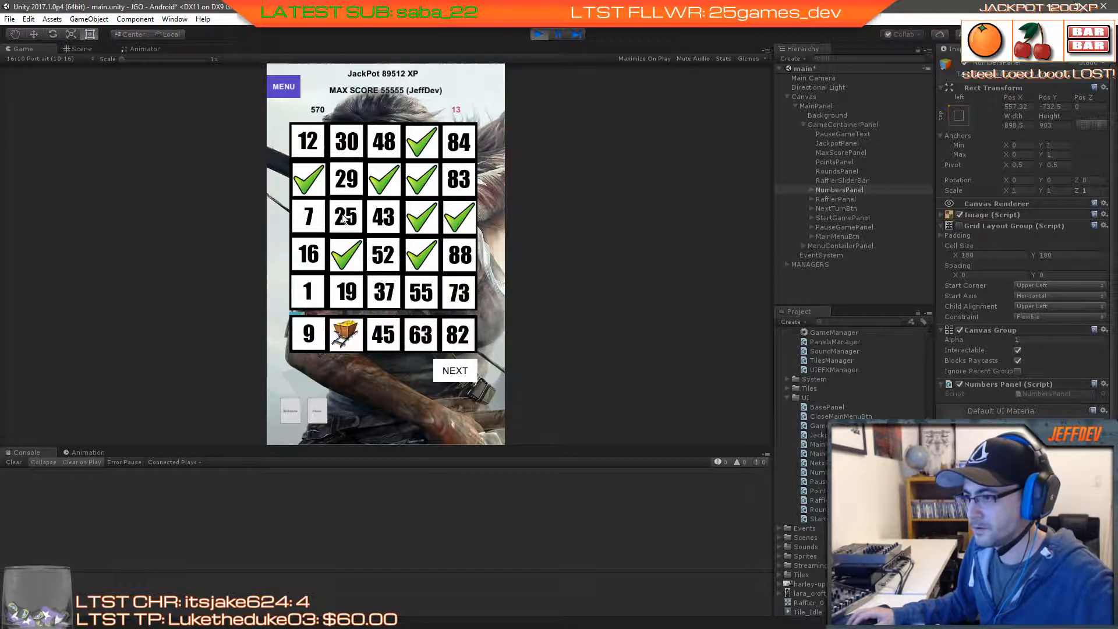
pyautogui.click(345, 218)
pyautogui.click(443, 369)
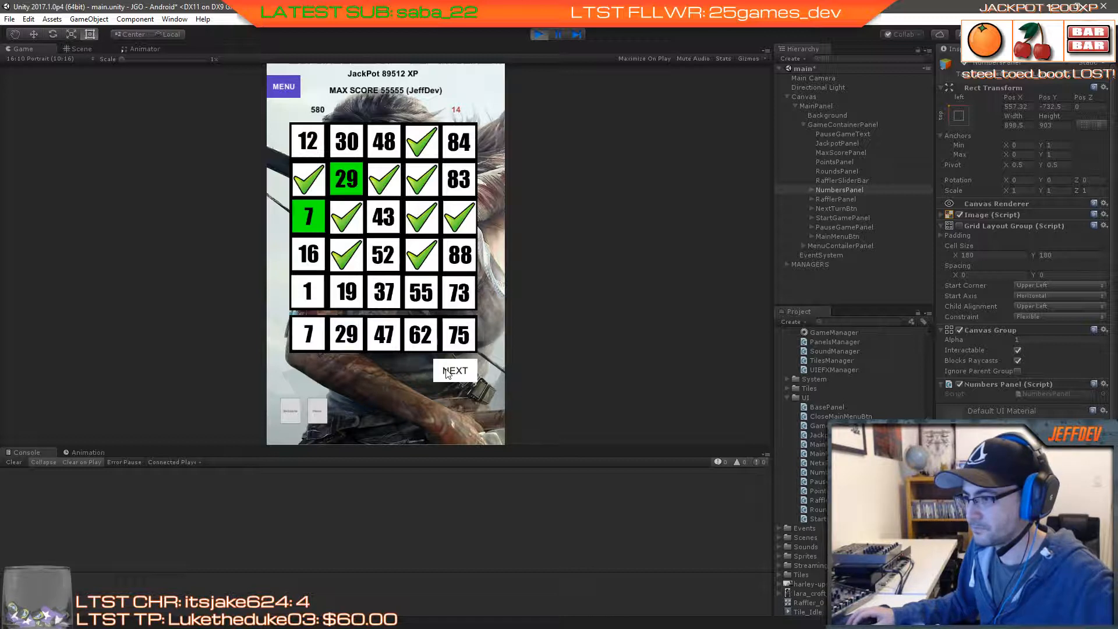
pyautogui.click(304, 223)
pyautogui.click(341, 181)
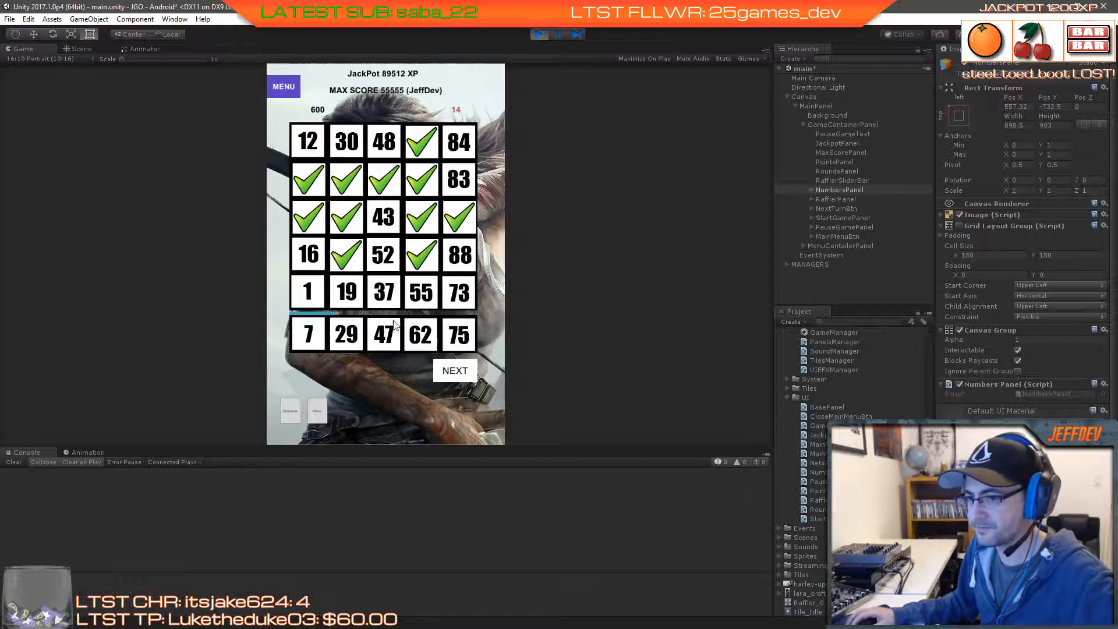
# Step: Play on to round 18, marking tile 1 in round 16 and tile 43 in round 17
pyautogui.click(449, 373)
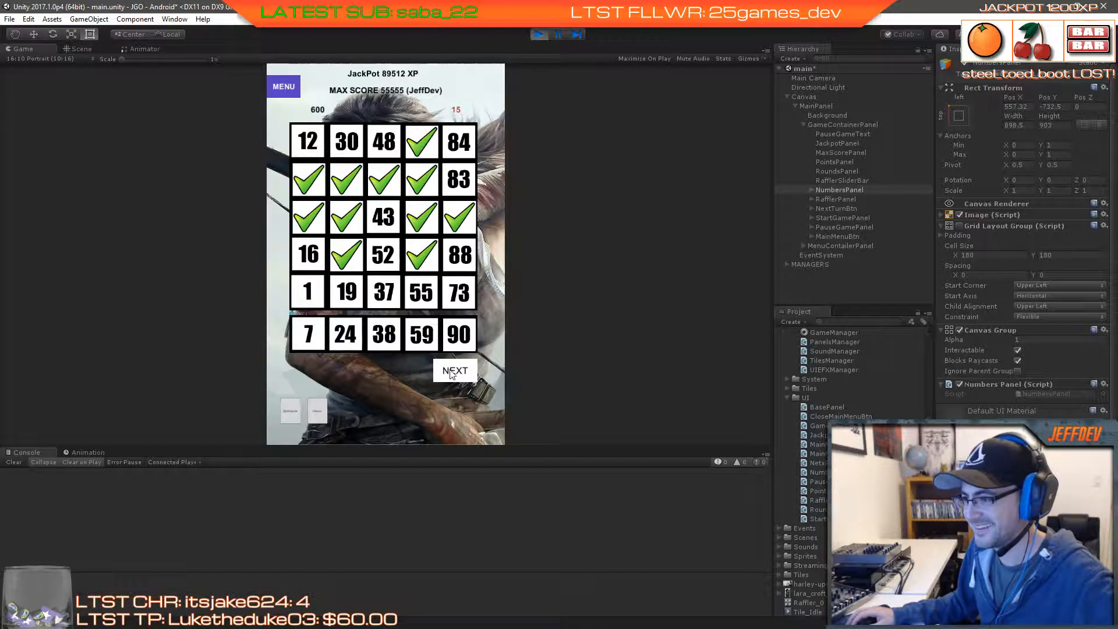
pyautogui.click(452, 374)
pyautogui.click(314, 298)
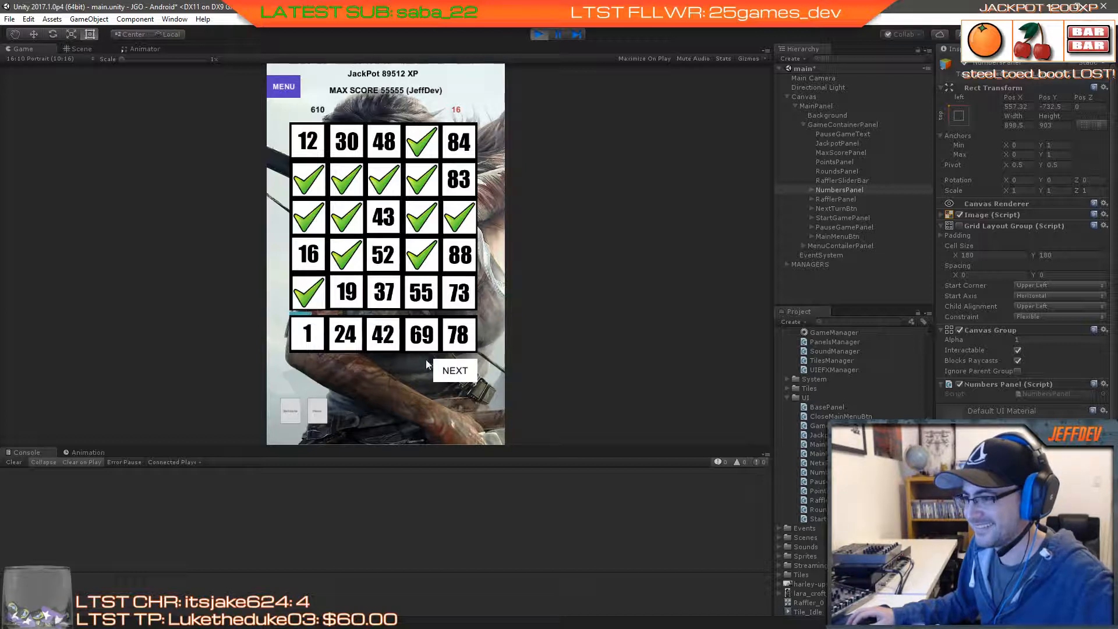
pyautogui.click(469, 381)
pyautogui.click(390, 224)
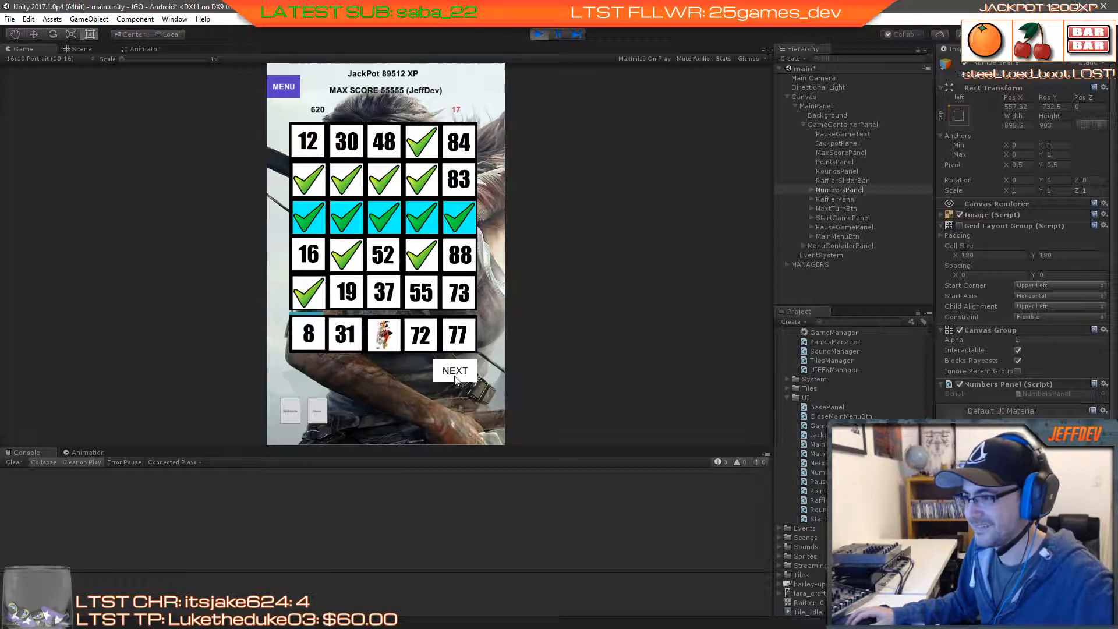
pyautogui.click(457, 379)
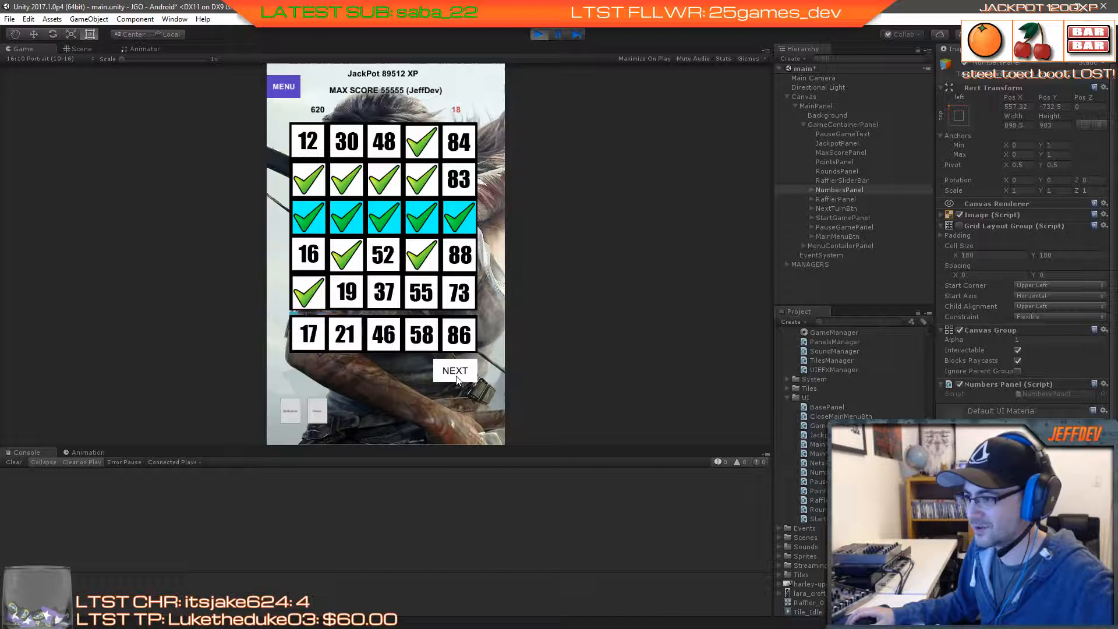
# Step: Advance the running bingo game through its last rounds to check how the game ends
pyautogui.click(457, 379)
pyautogui.click(457, 378)
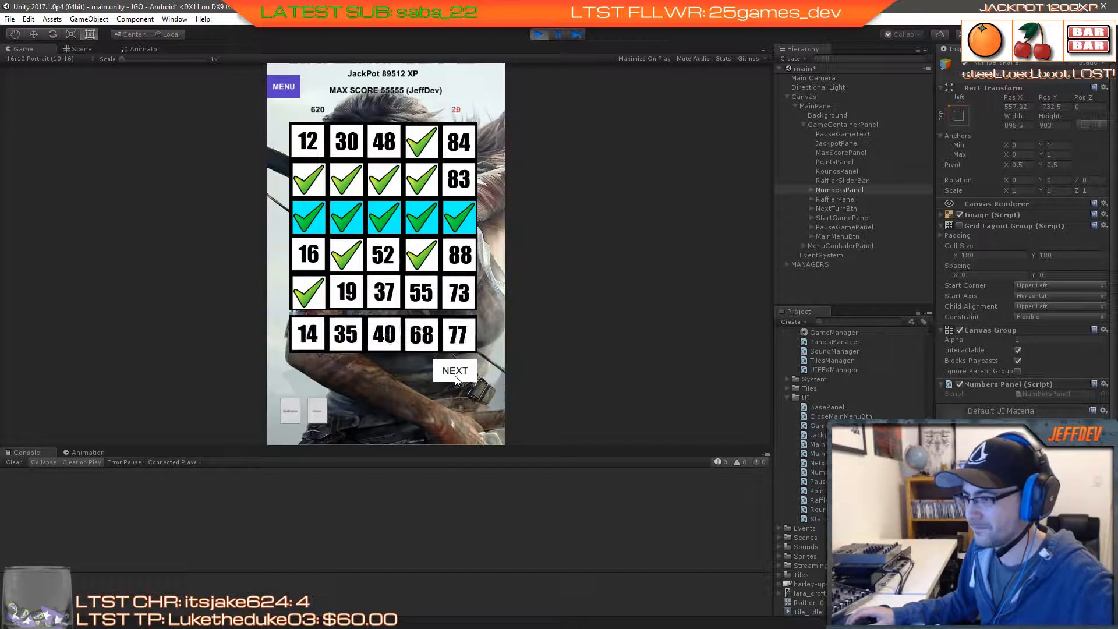
pyautogui.click(457, 379)
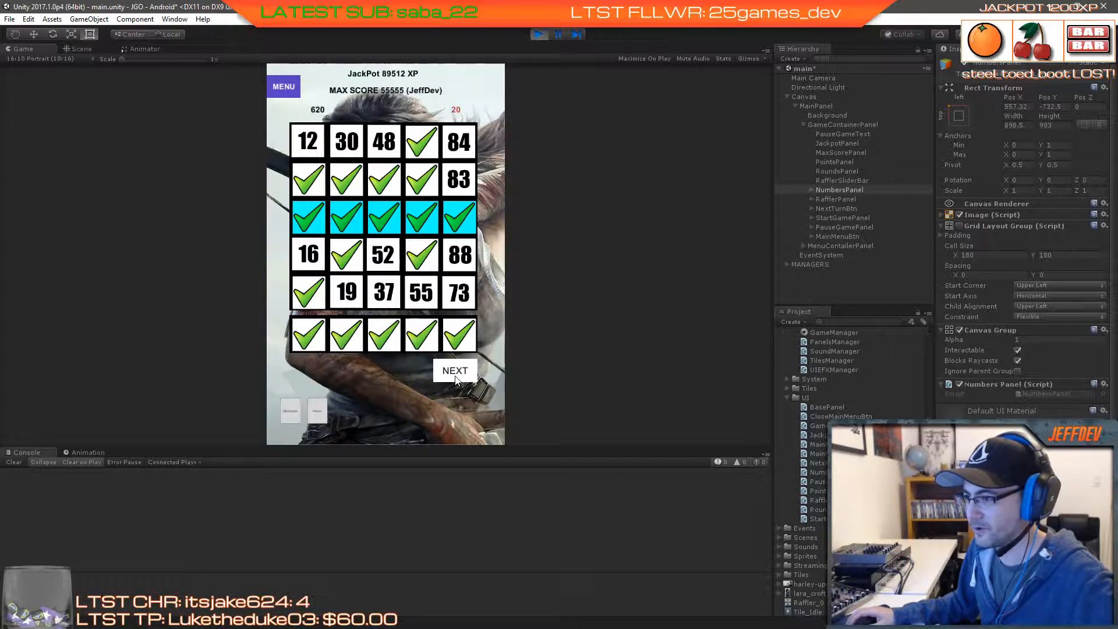
# Step: Start a new game, mark the matching 9 tile, and stop play mode
pyautogui.click(284, 410)
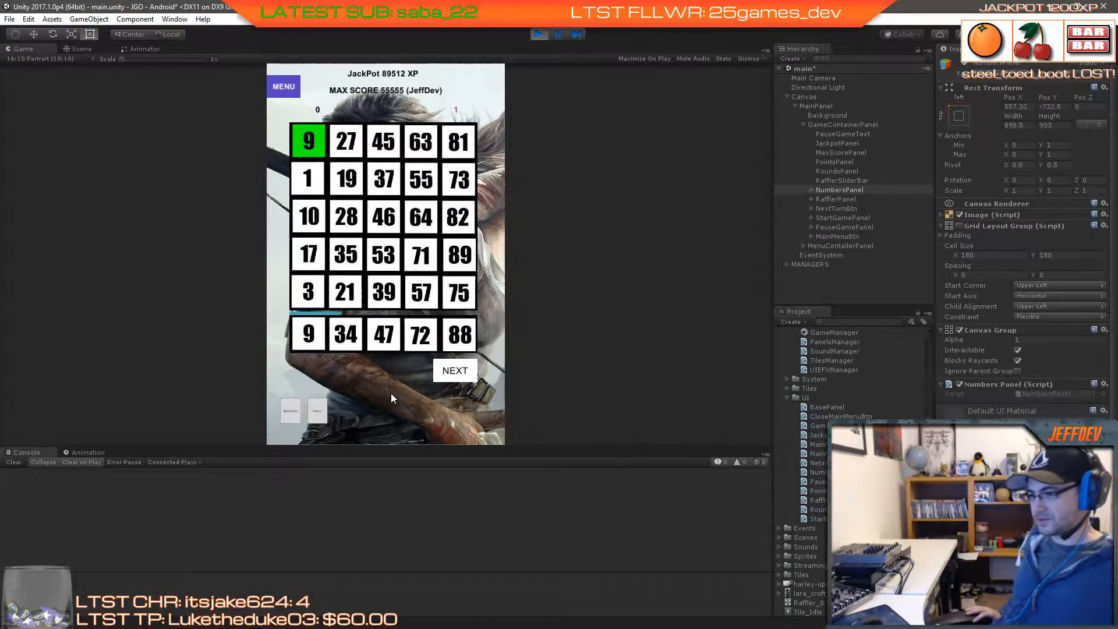
pyautogui.click(308, 140)
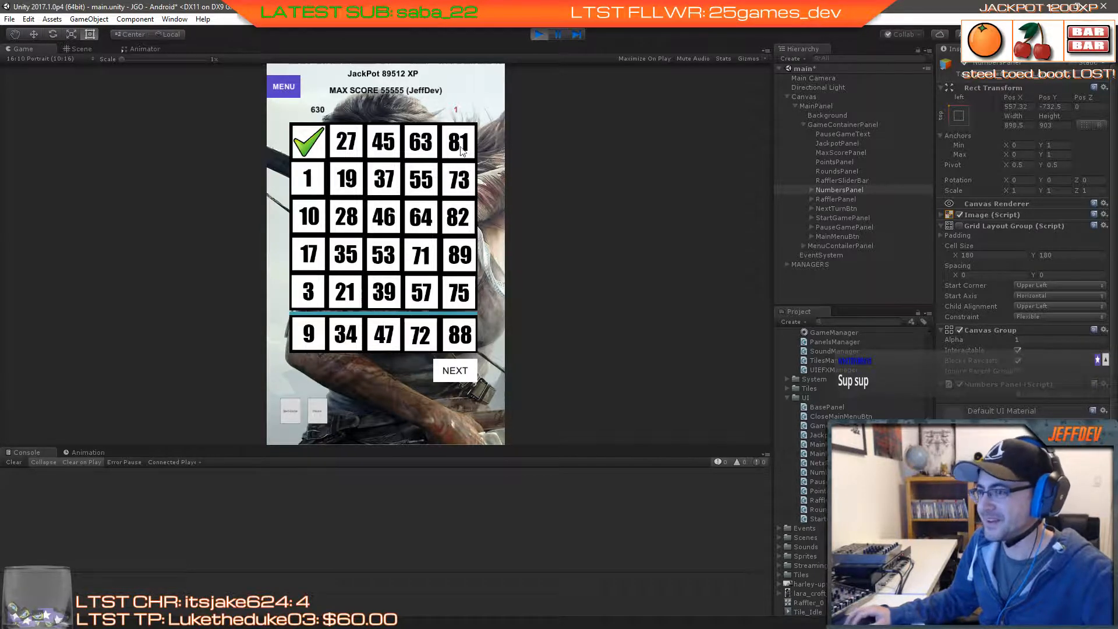
pyautogui.click(539, 36)
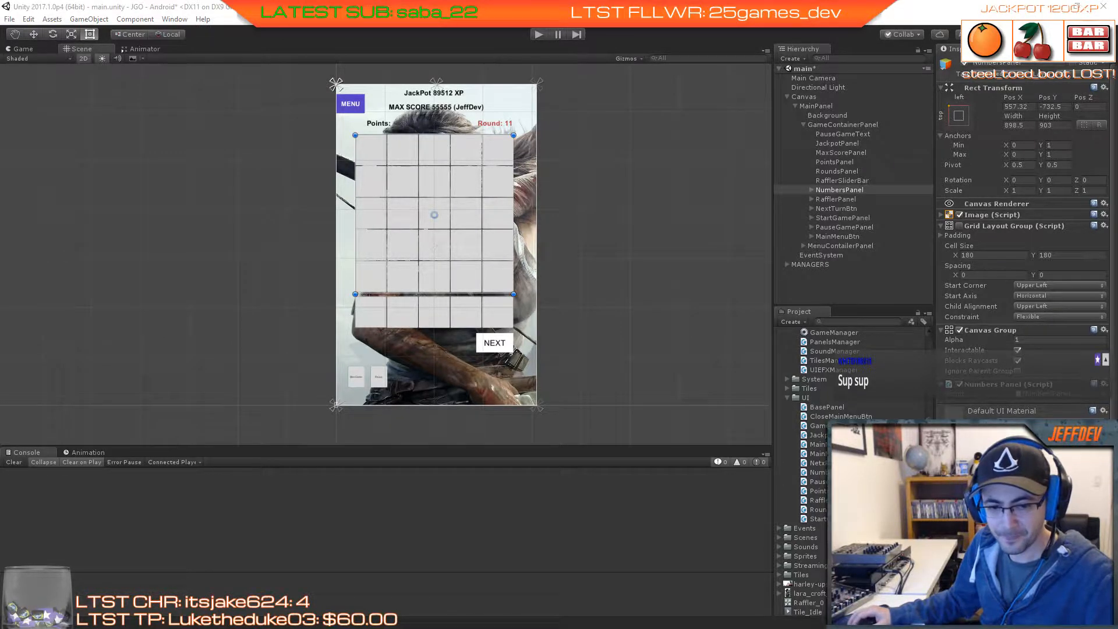
# Step: Switch to the JGO project in Visual Studio and open GameManager.cs
pyautogui.hotkey('alt', 'Tab')
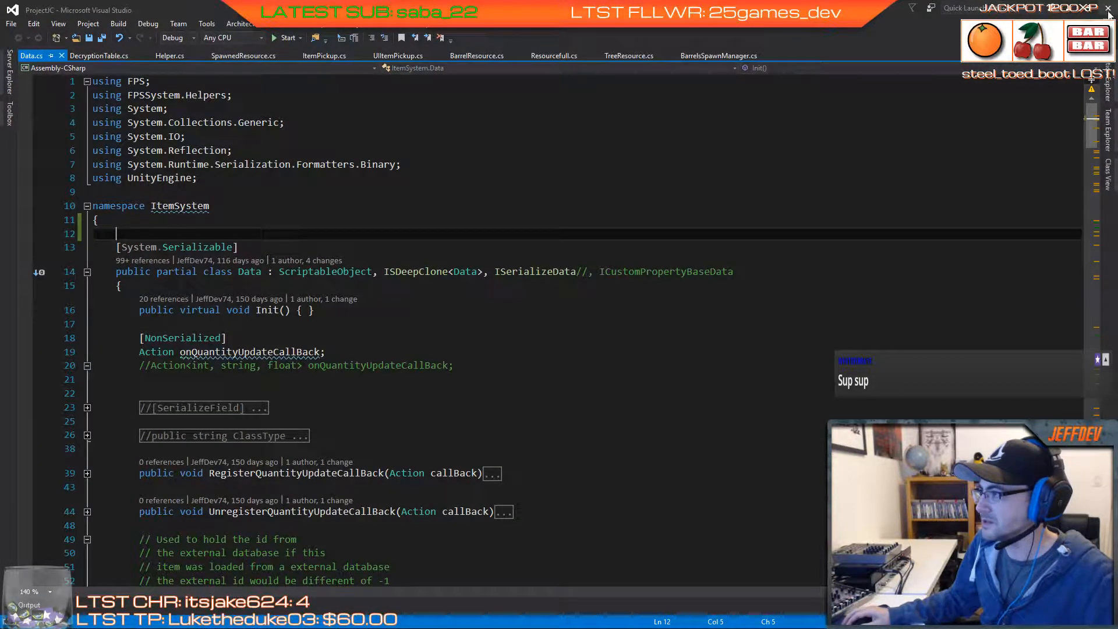
pyautogui.hotkey('alt', 'Tab')
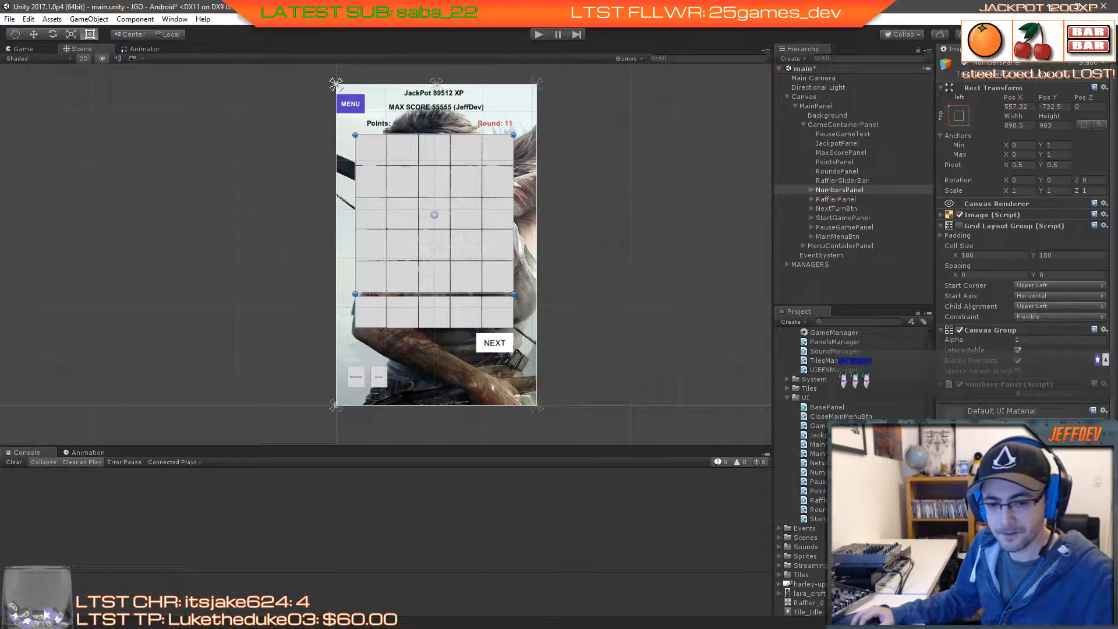
pyautogui.hotkey('alt', 'Tab')
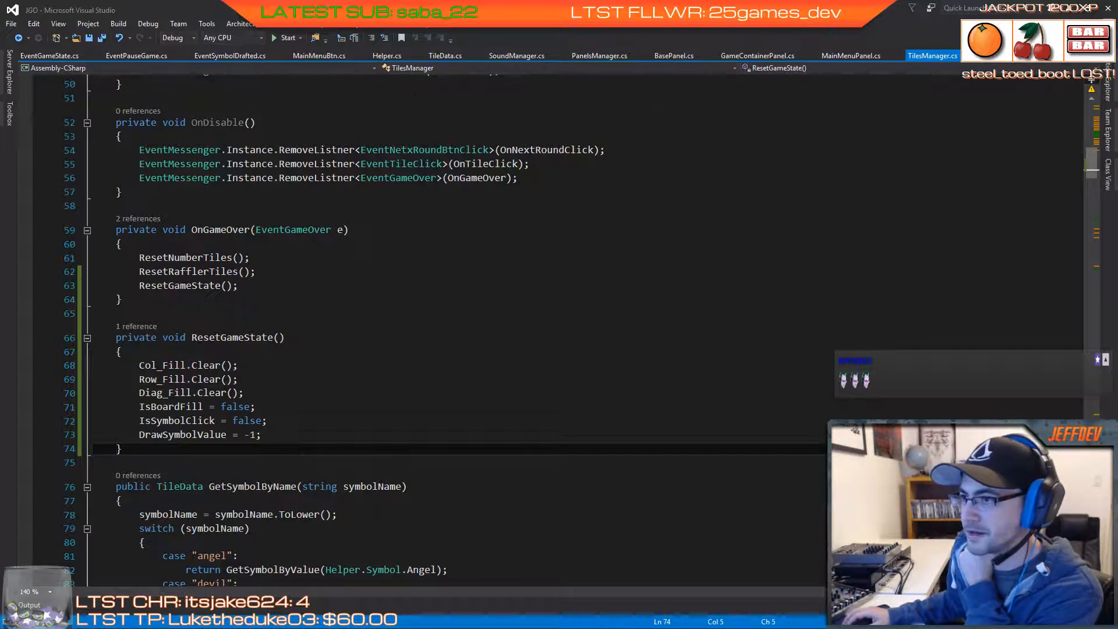
pyautogui.click(116, 206)
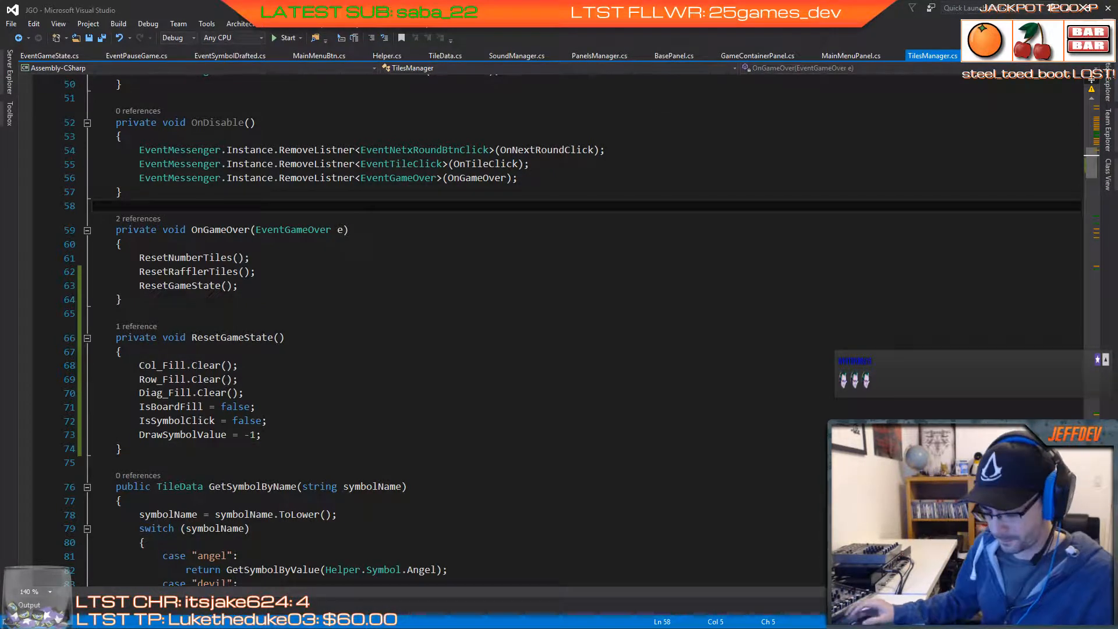
pyautogui.hotkey('ctrl', 't')
pyautogui.write('gamema')
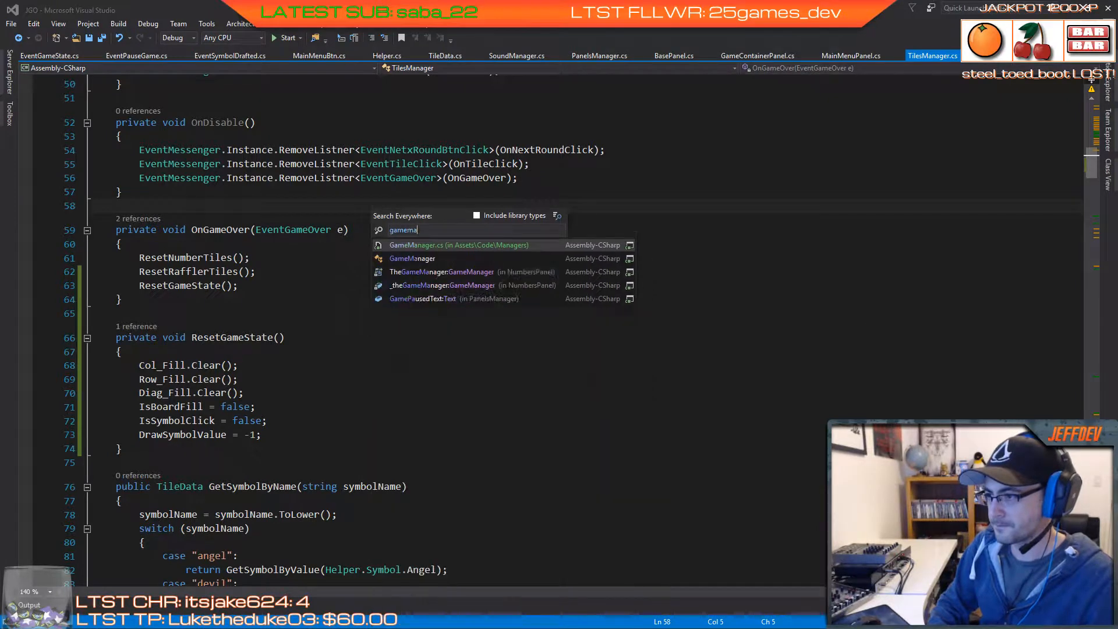
pyautogui.press('Return')
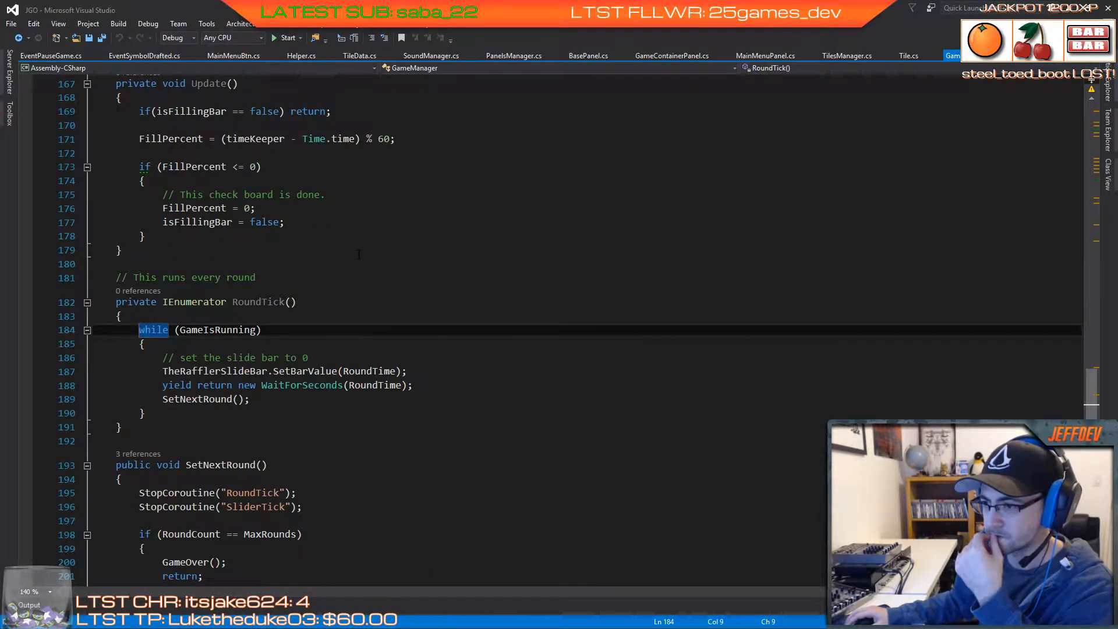
# Step: Add Debug.Log("Round tick"); as the first line of the RoundTick coroutine, above the while loop
pyautogui.scroll(-2, 358, 255)
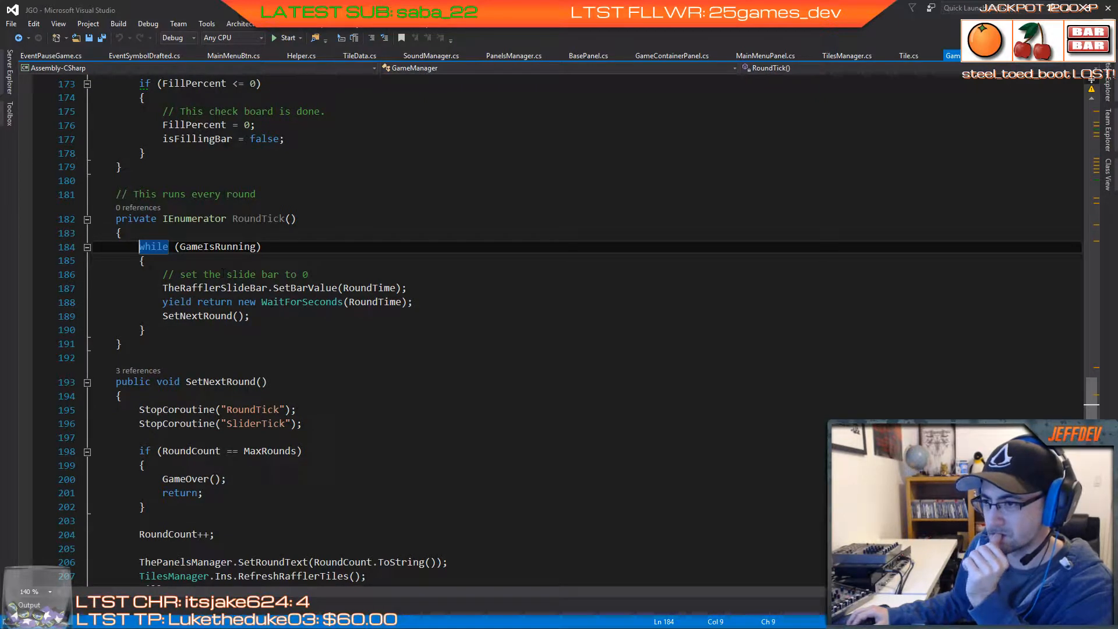
pyautogui.click(193, 231)
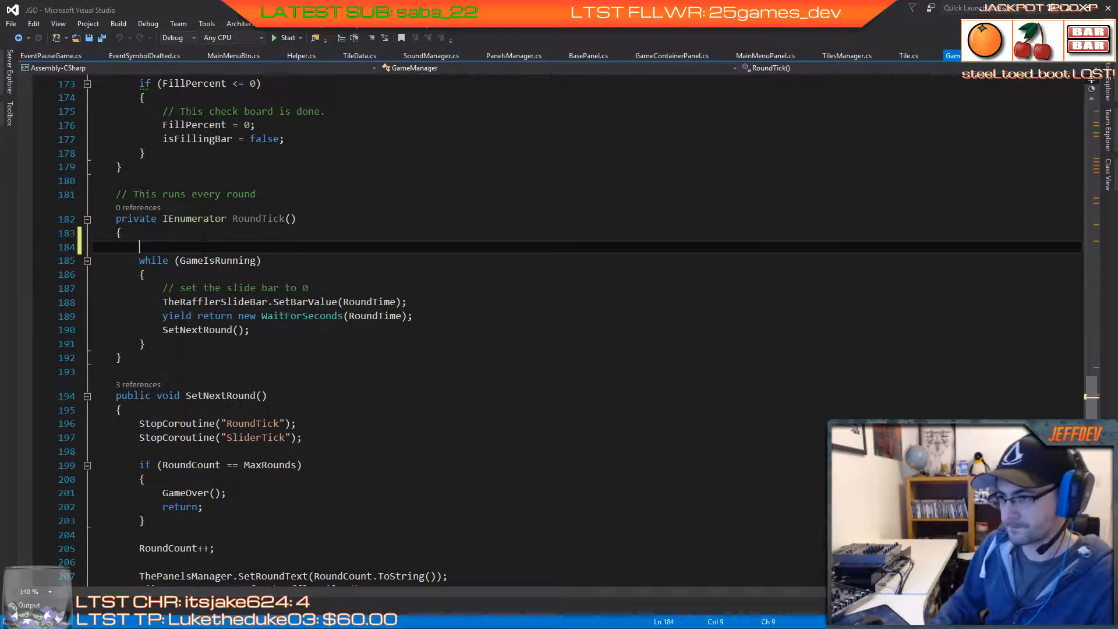
pyautogui.press('Return')
pyautogui.write('debug.Log(')
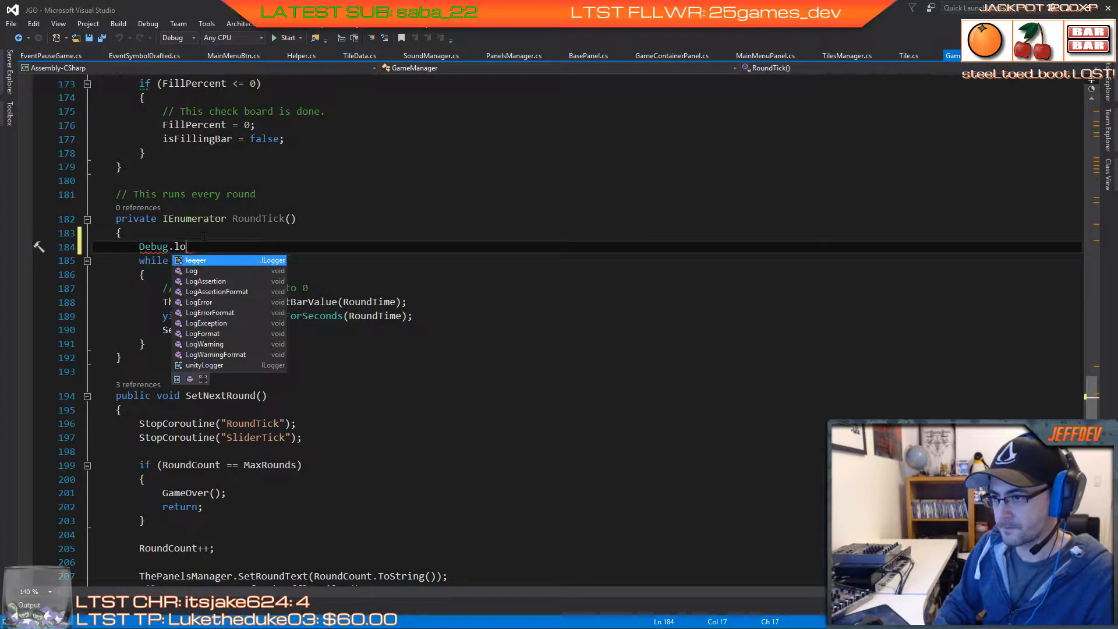
pyautogui.write('"x')
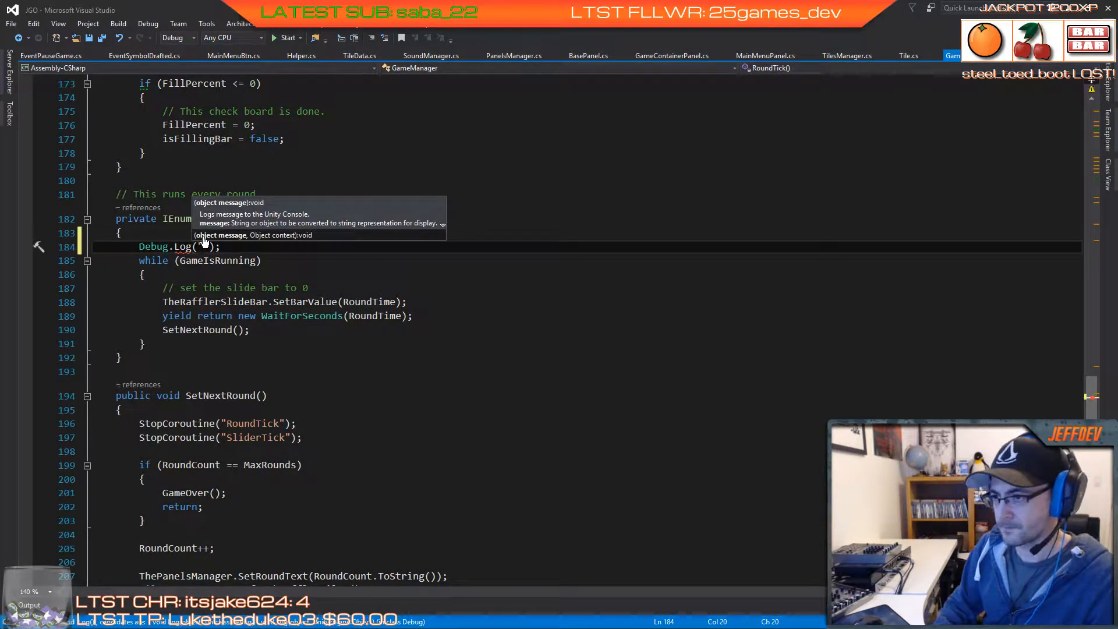
pyautogui.write('ound tick')
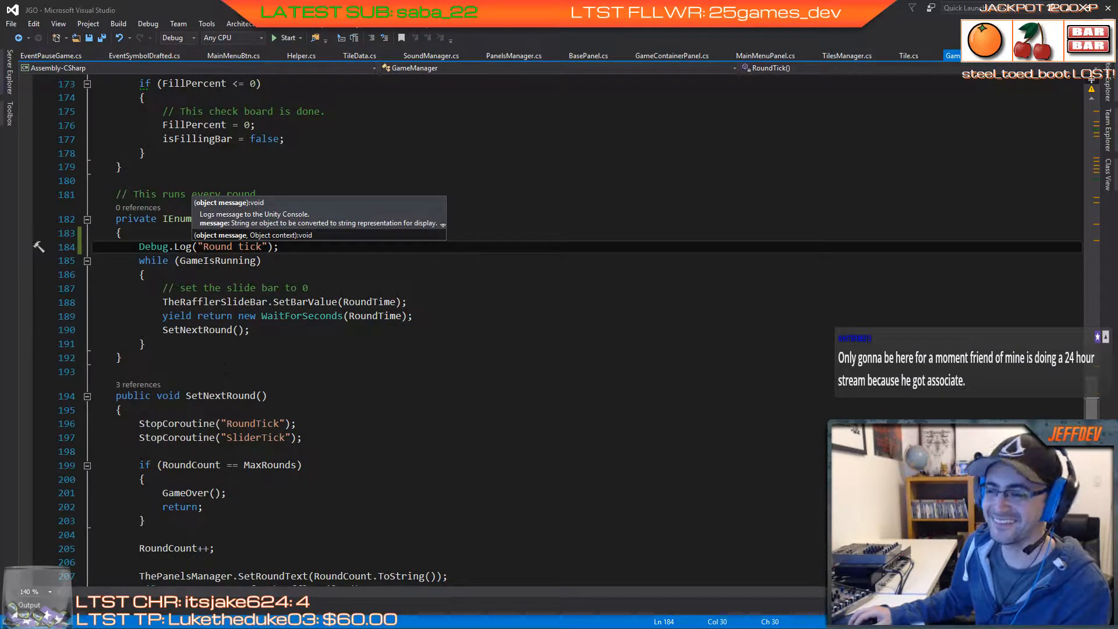
pyautogui.click(226, 357)
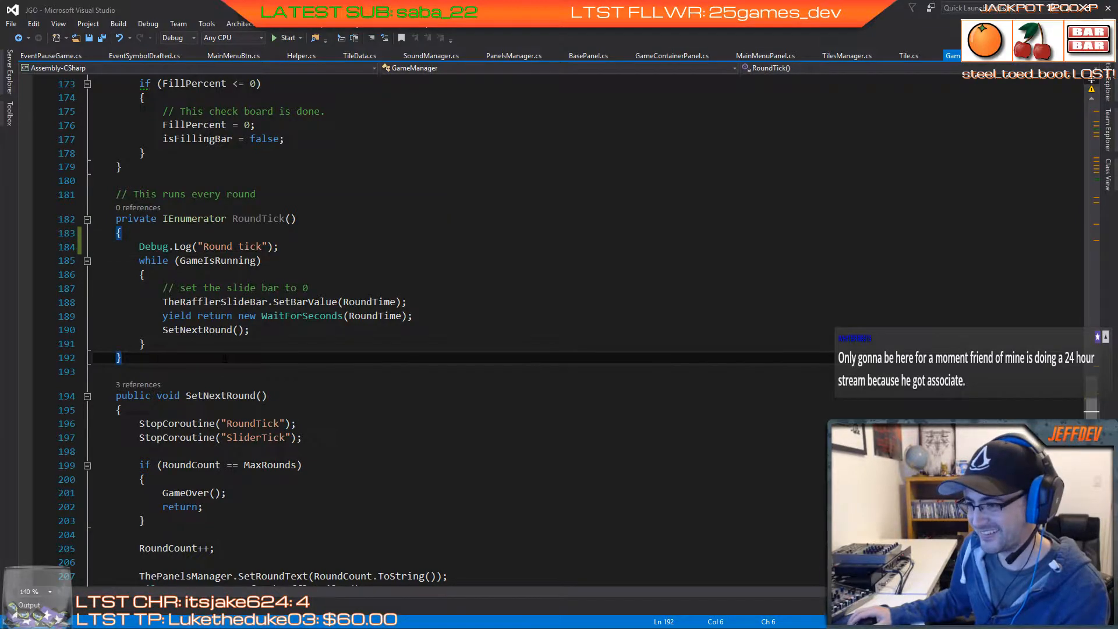
# Step: Review the SetNextRound, GameOver and SliderTick methods in GameManager.cs for how the round coroutines are started and stopped
pyautogui.scroll(-7, 226, 357)
pyautogui.scroll(-2, 226, 358)
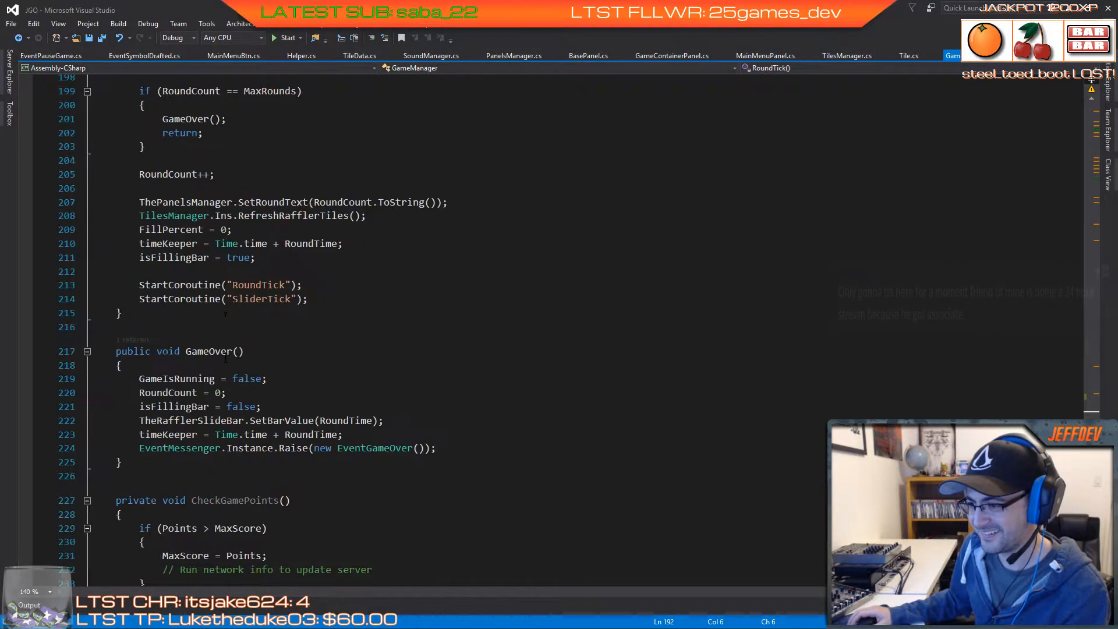
pyautogui.scroll(-2, 226, 357)
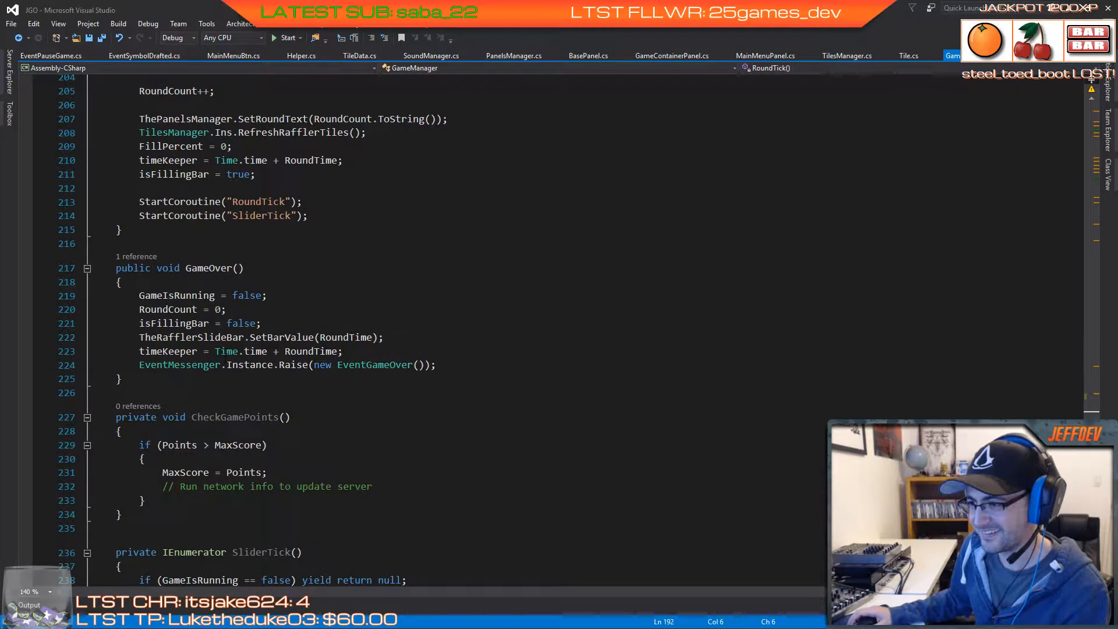
pyautogui.scroll(-4, 225, 357)
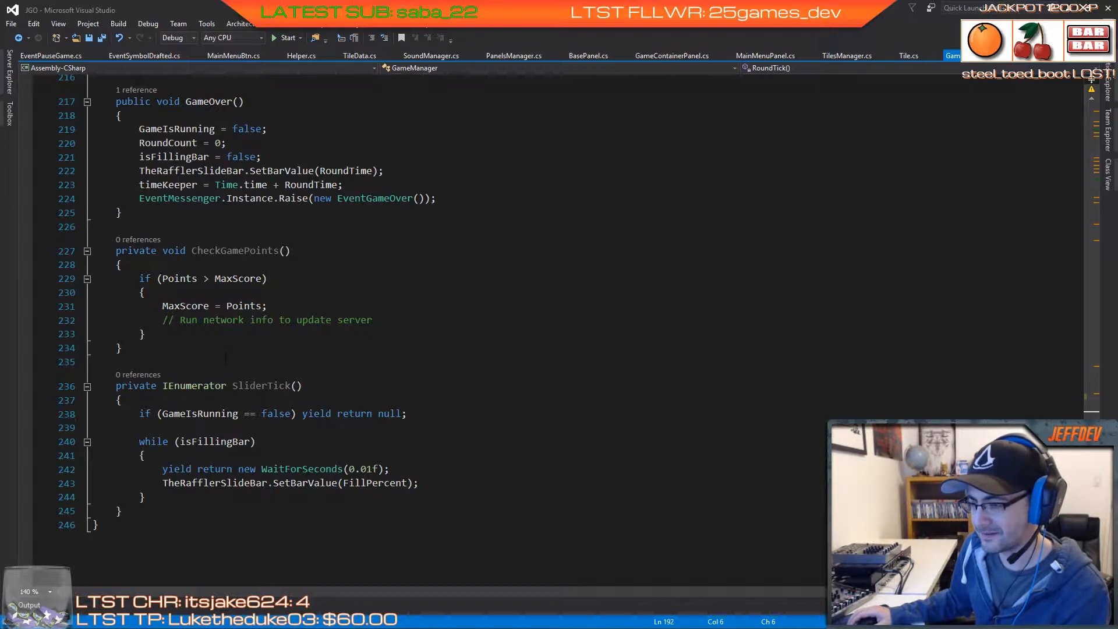
pyautogui.scroll(3, 226, 357)
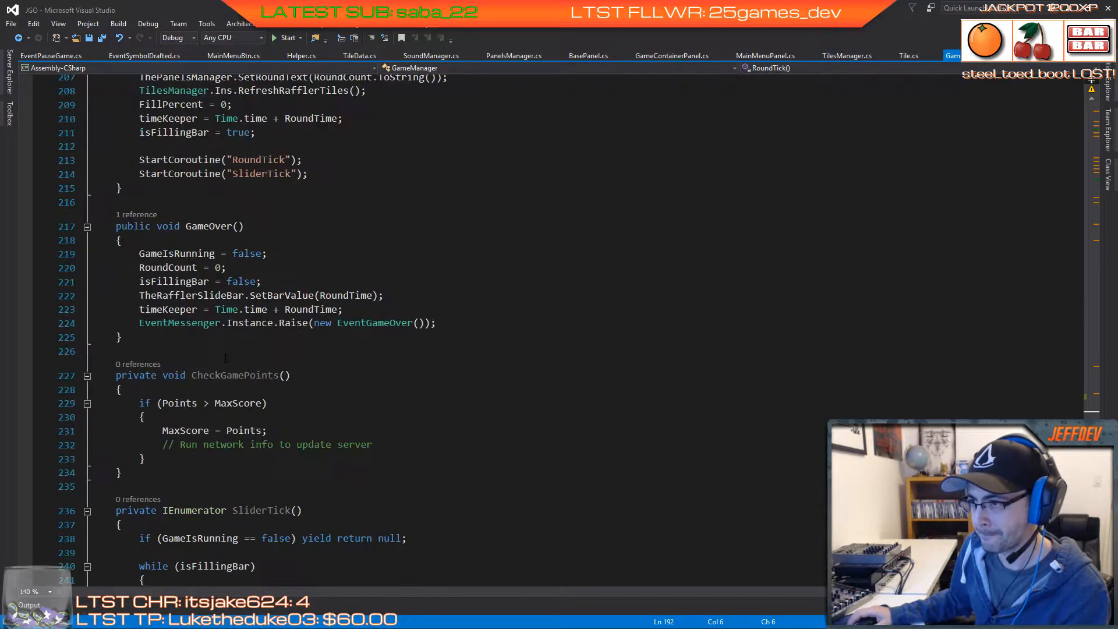
pyautogui.scroll(7, 226, 357)
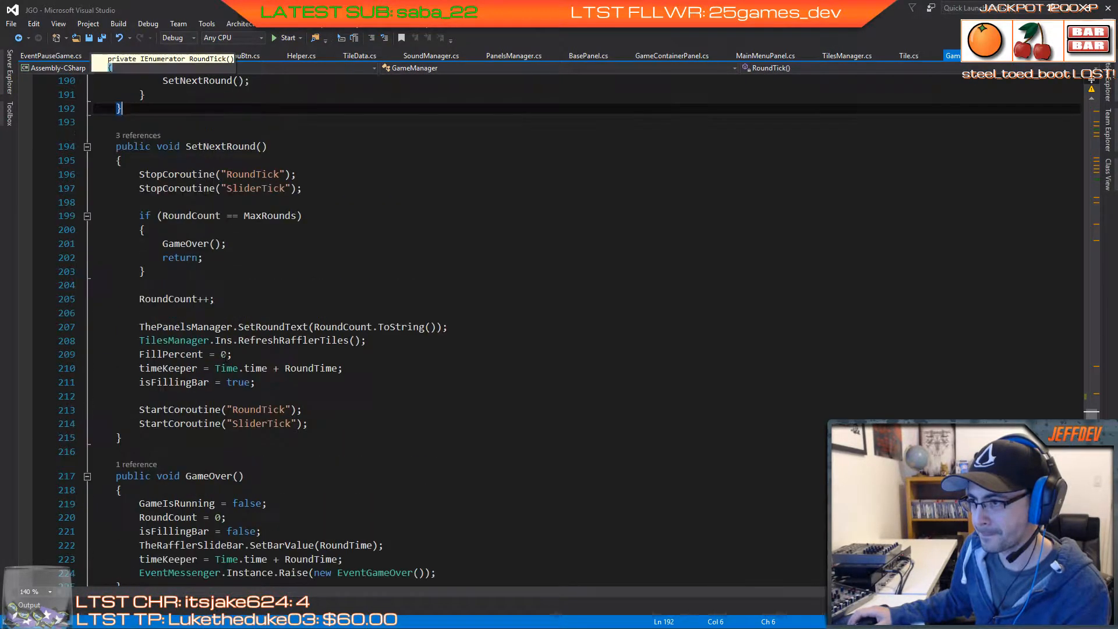
pyautogui.scroll(3, 225, 357)
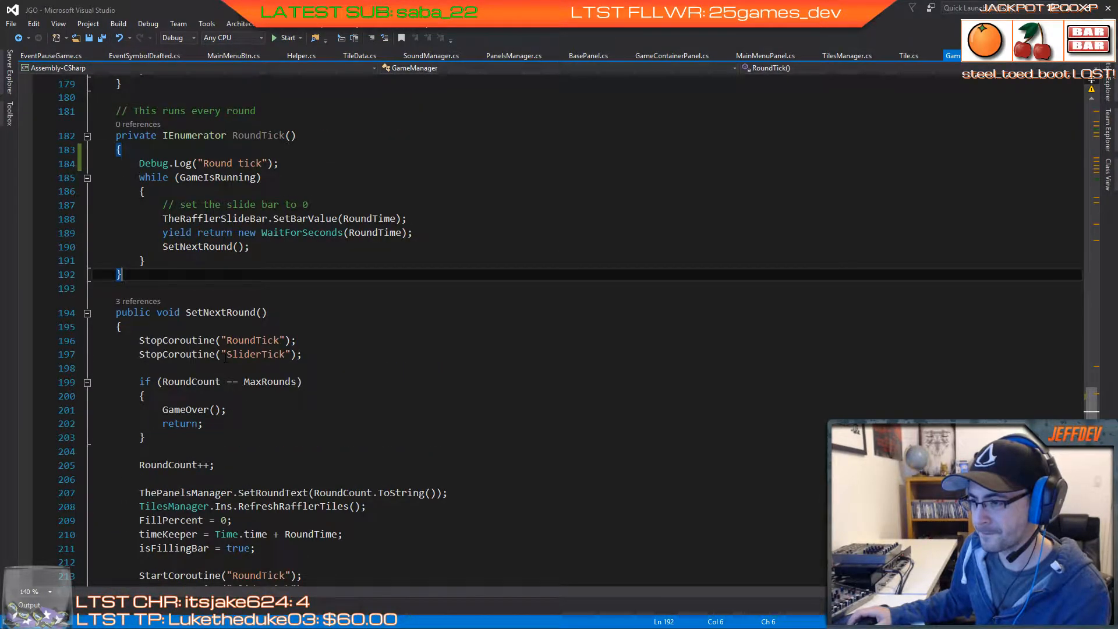
# Step: Save GameManager.cs, switch to Unity and start a new game in play mode
pyautogui.click(91, 41)
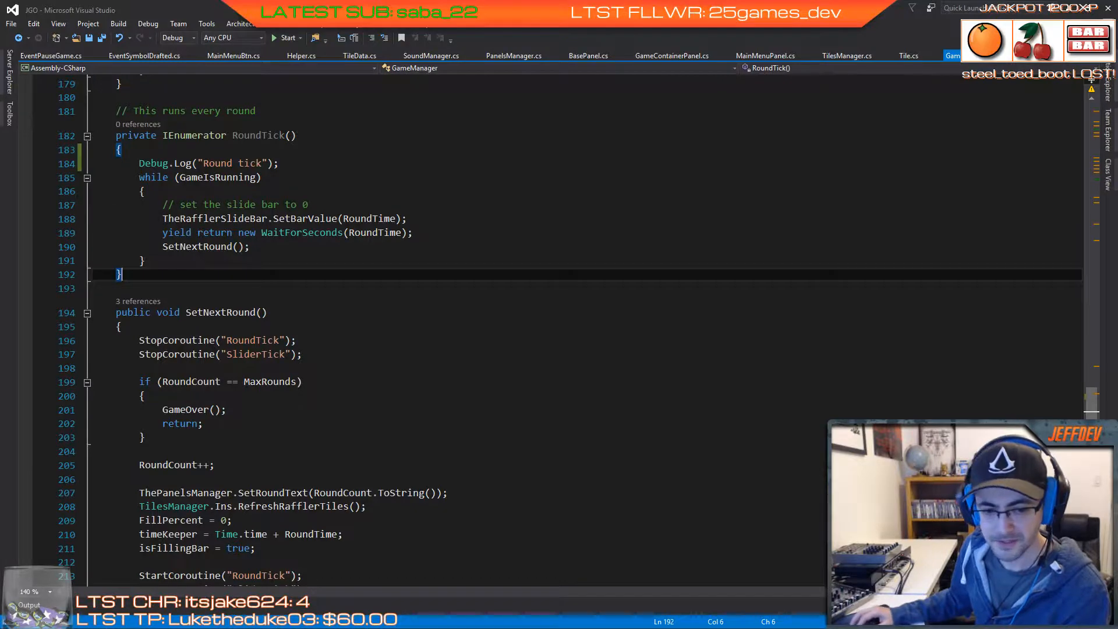
pyautogui.hotkey('alt', 'Tab')
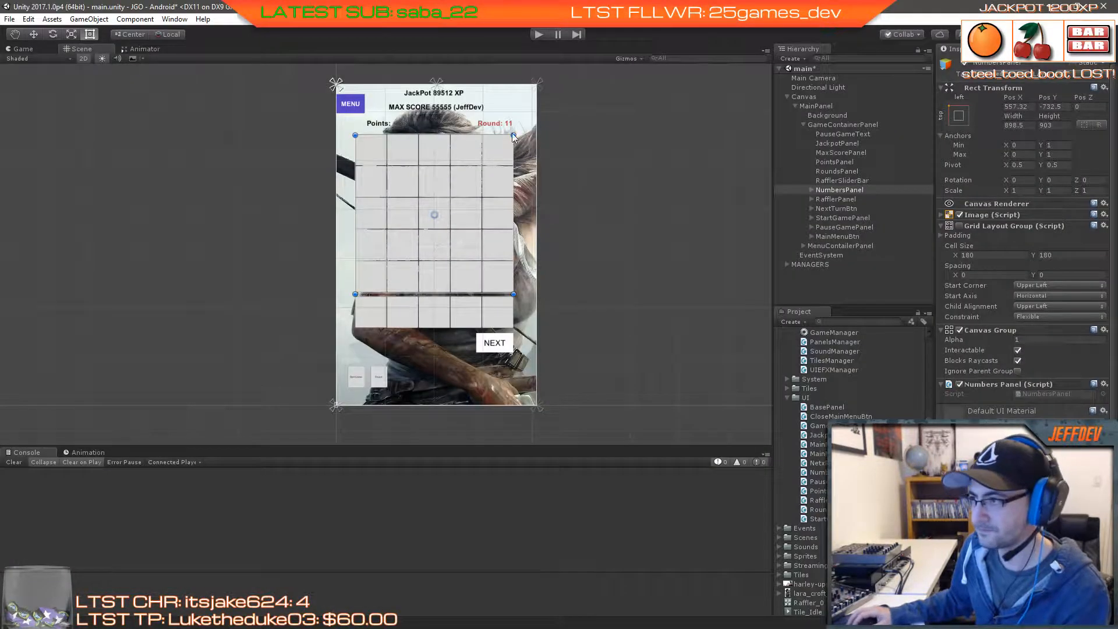
pyautogui.click(539, 35)
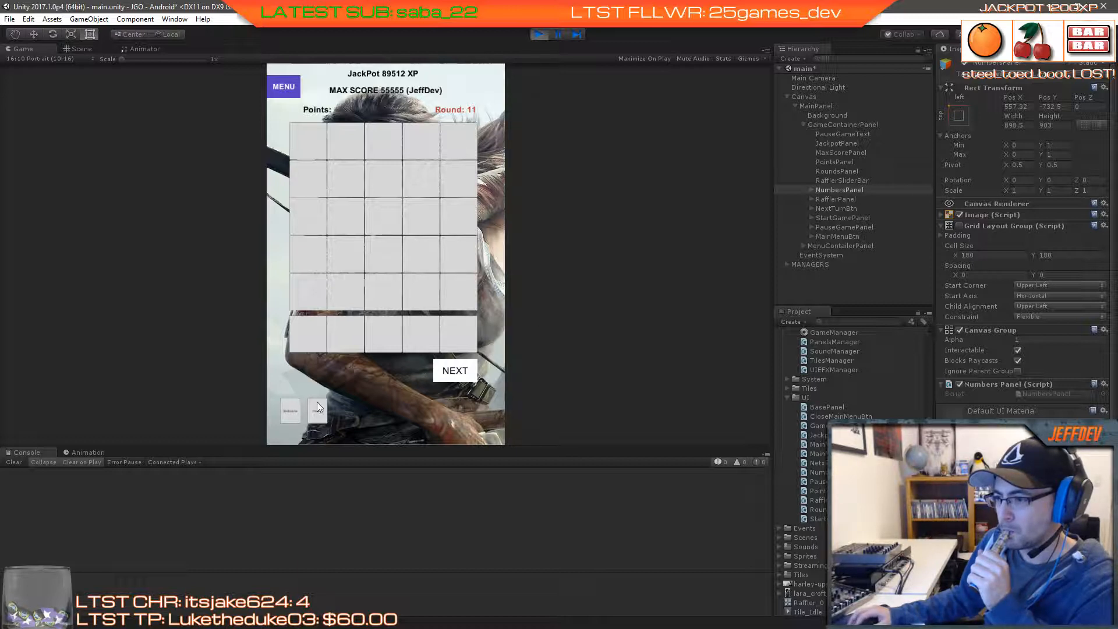
pyautogui.click(290, 411)
# Step: Test the early rounds by marking the matching second-row tile, 34 and 66, and advance the round
pyautogui.click(337, 177)
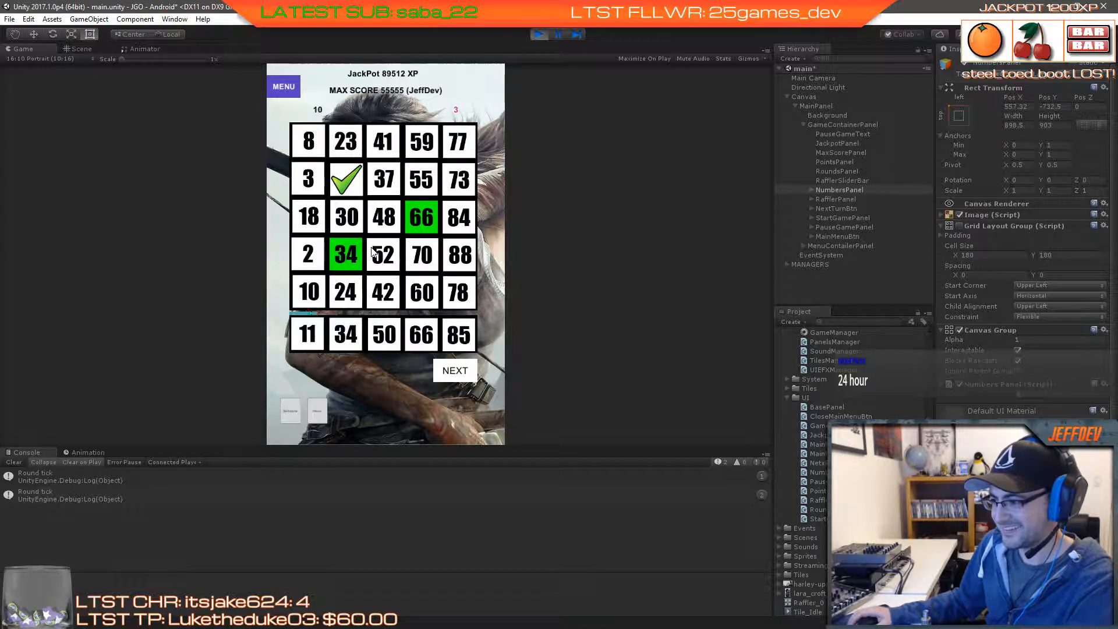
pyautogui.click(362, 244)
pyautogui.click(419, 221)
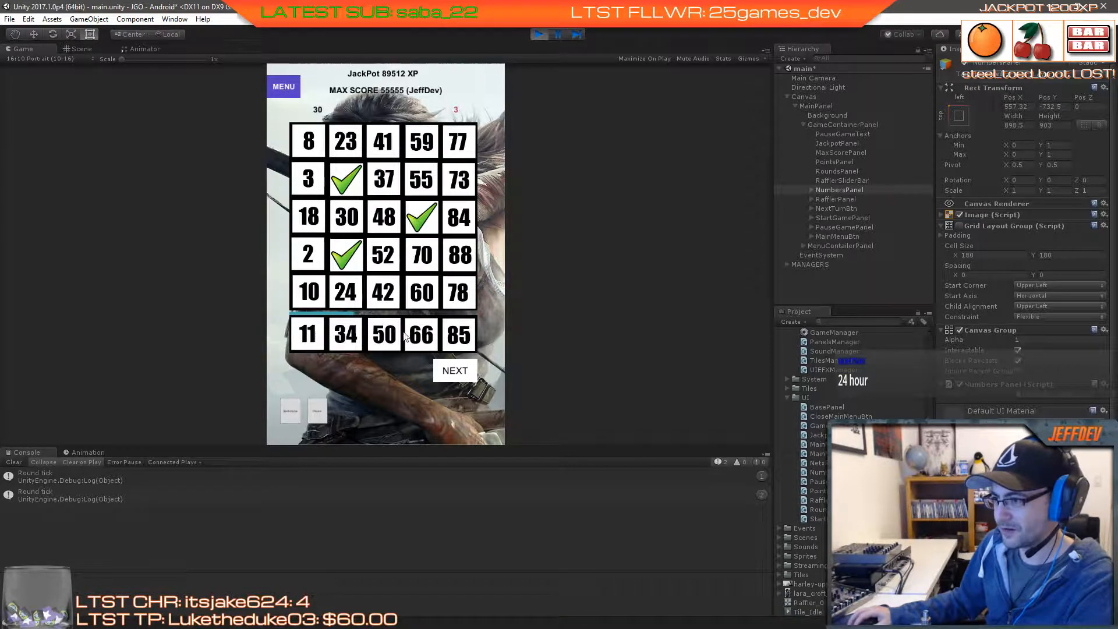
pyautogui.click(441, 369)
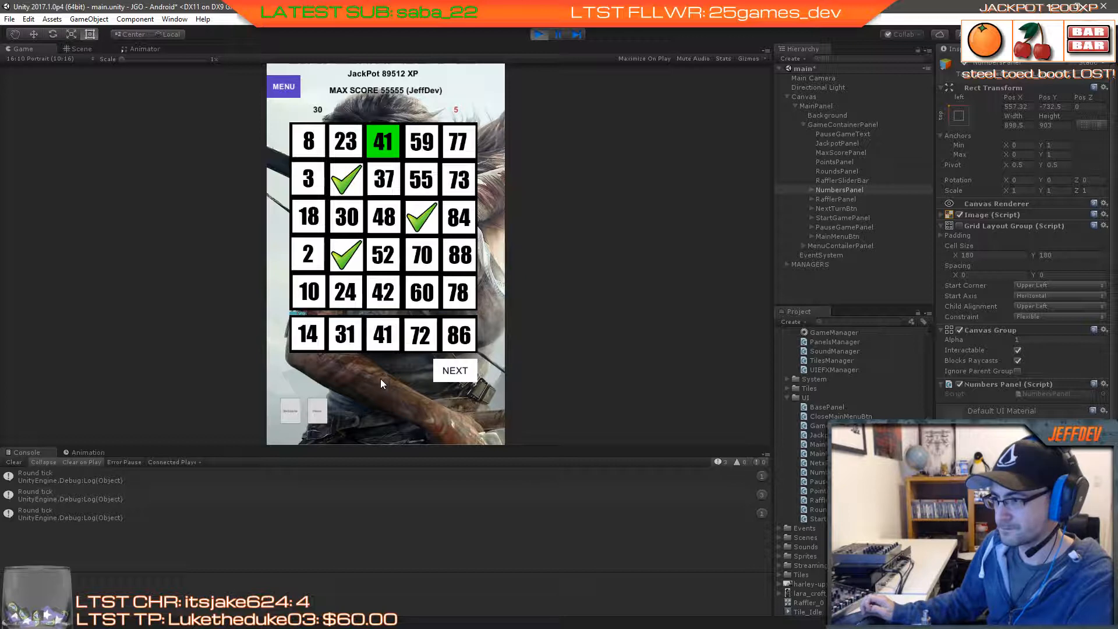
# Step: Mark the matching 41 tile, advance to the next round, and mark 42 and 70
pyautogui.click(384, 138)
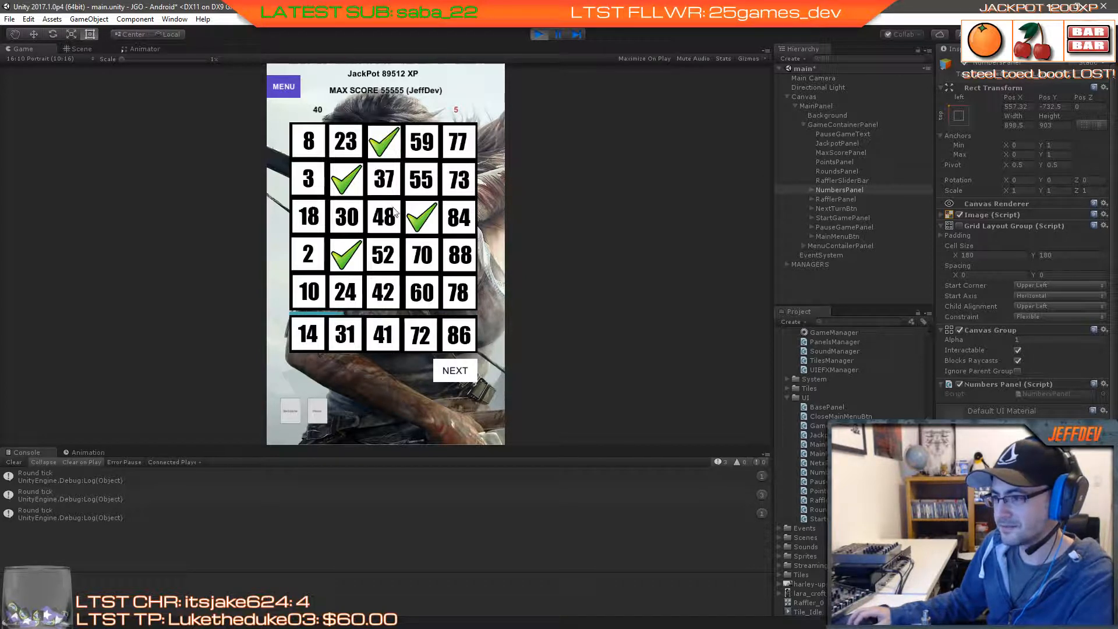
pyautogui.click(466, 373)
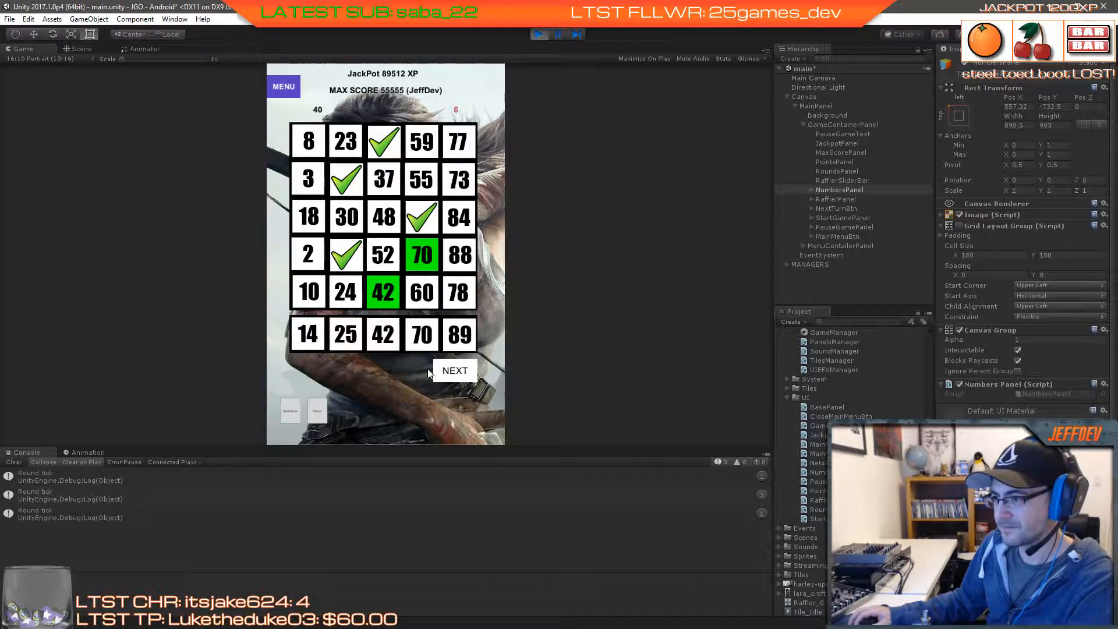
pyautogui.click(389, 294)
pyautogui.click(426, 263)
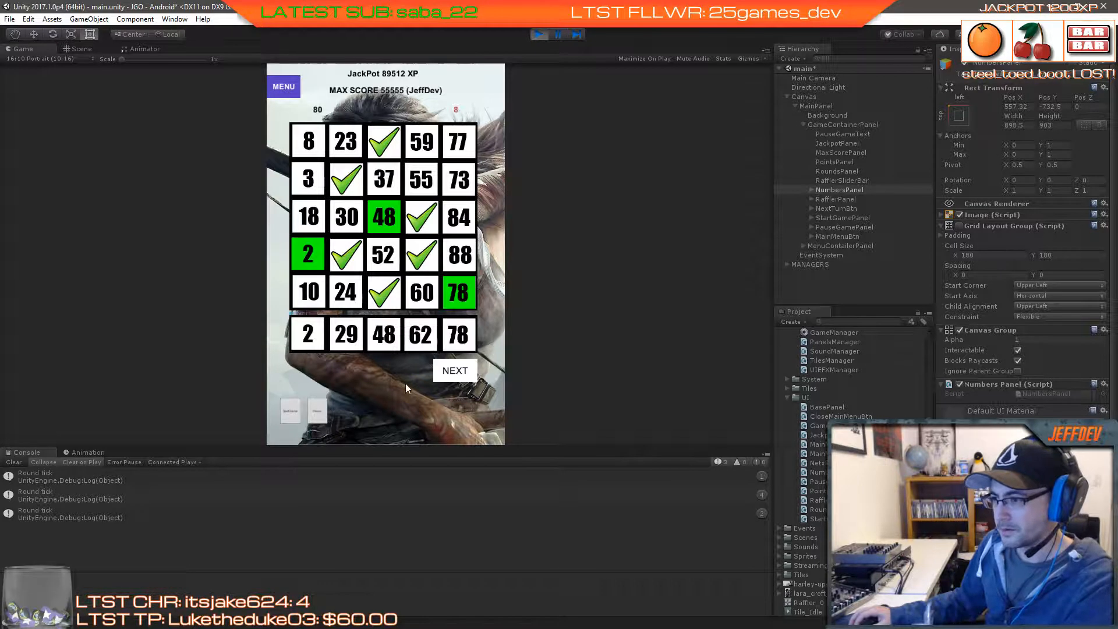
# Step: Continue the test game by marking the matching 2, 48, 78 and 84 tiles, advancing the round, and marking 23
pyautogui.click(308, 255)
pyautogui.click(384, 216)
pyautogui.click(455, 293)
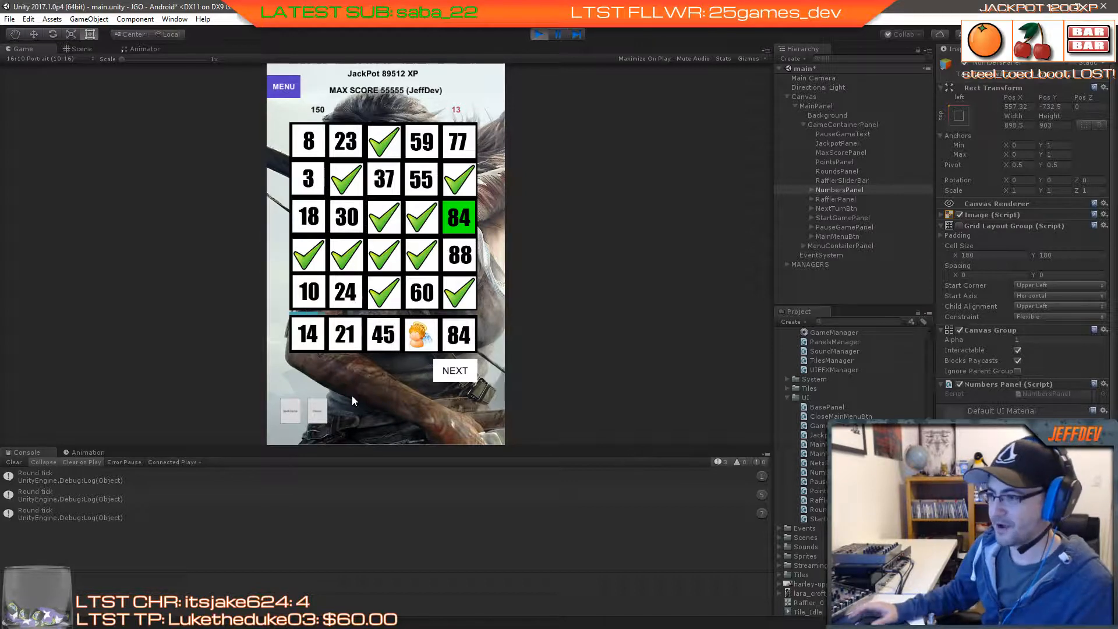
pyautogui.click(455, 230)
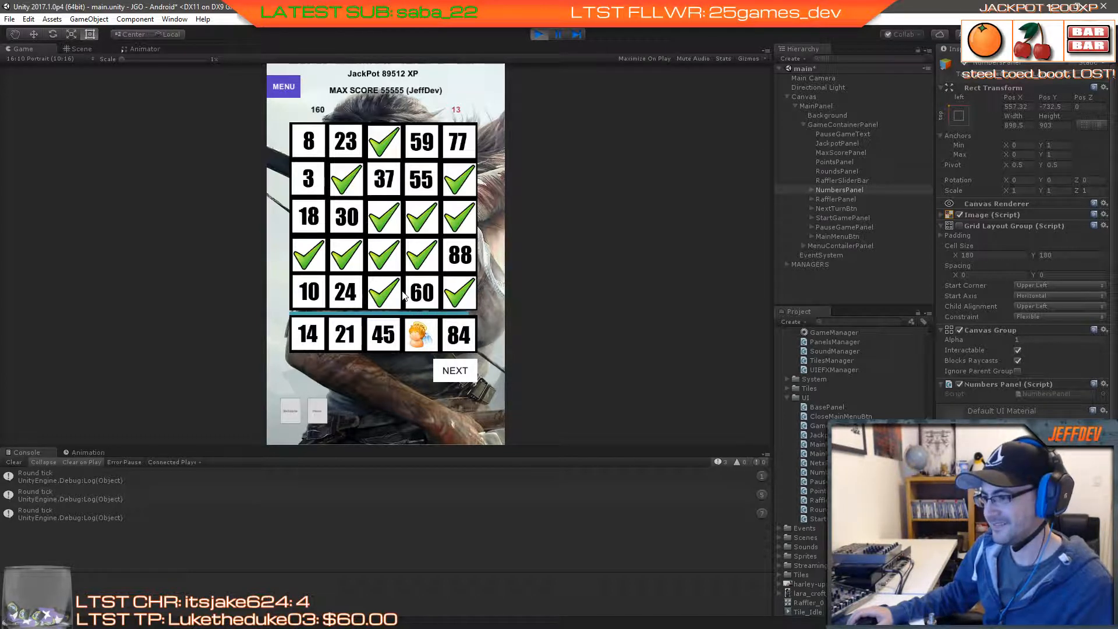
pyautogui.click(443, 369)
pyautogui.click(347, 153)
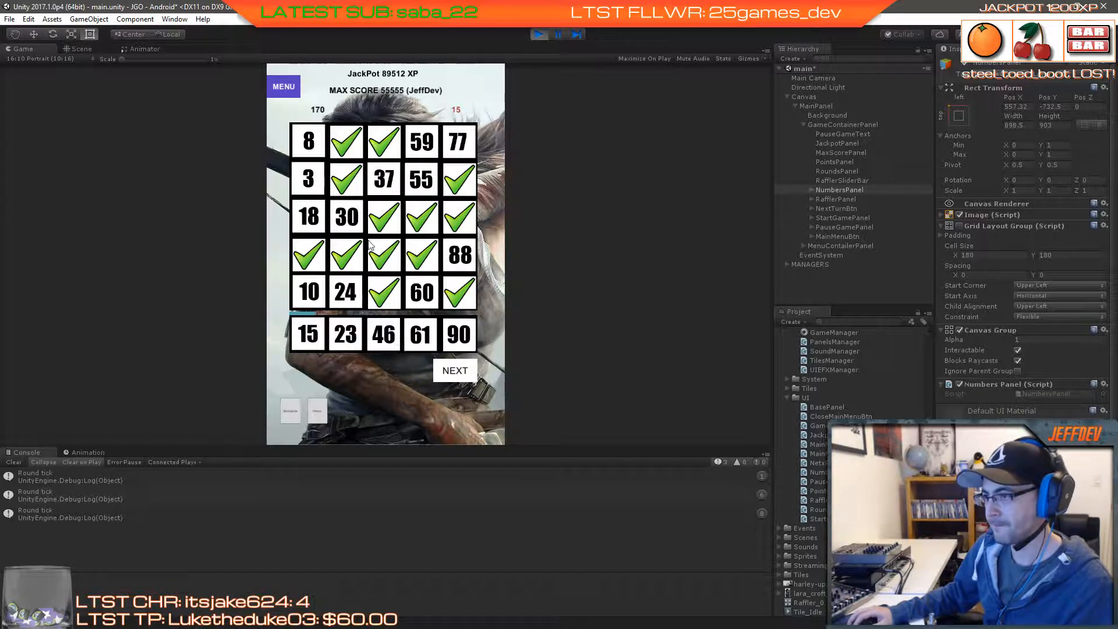
# Step: Play the test game on to round 20, marking the matching 24, 88 and 18 tiles along the way
pyautogui.click(471, 378)
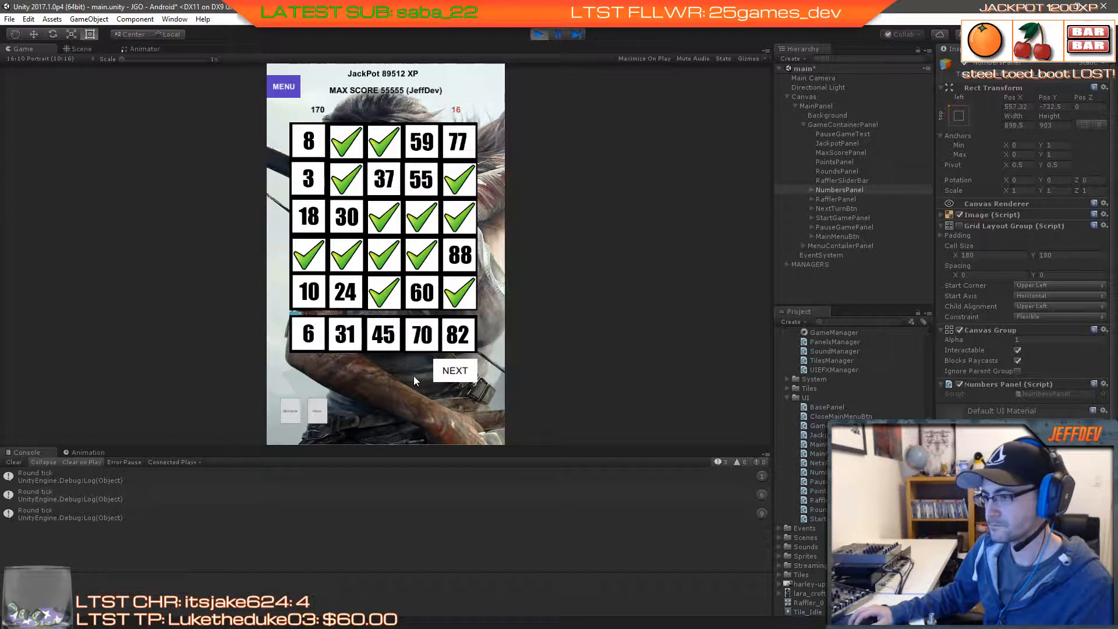
pyautogui.click(458, 377)
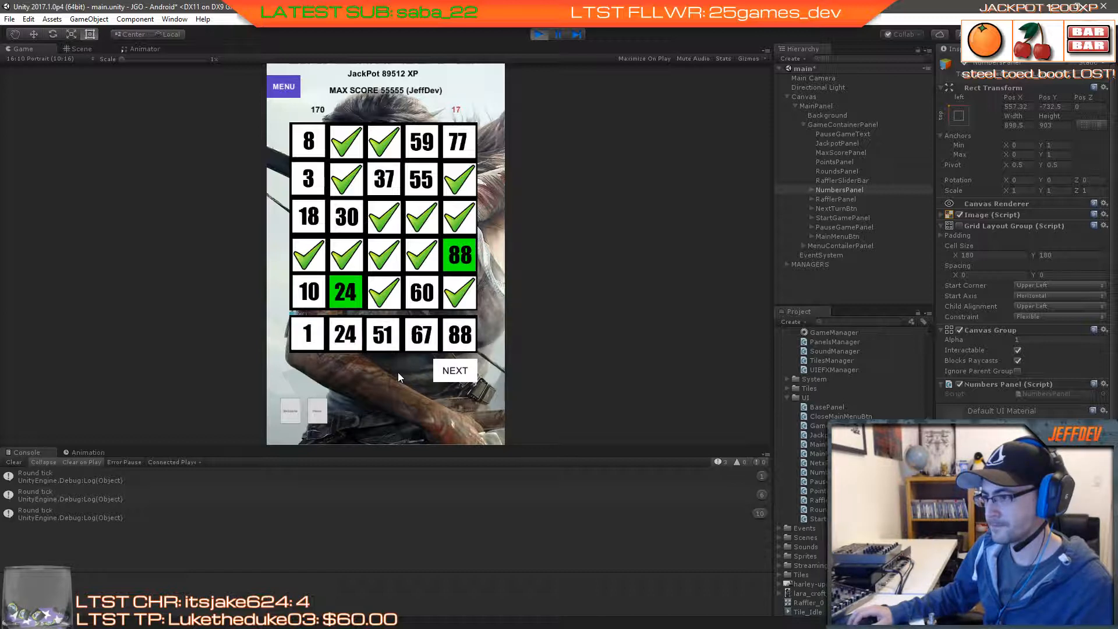
pyautogui.click(351, 302)
pyautogui.click(459, 255)
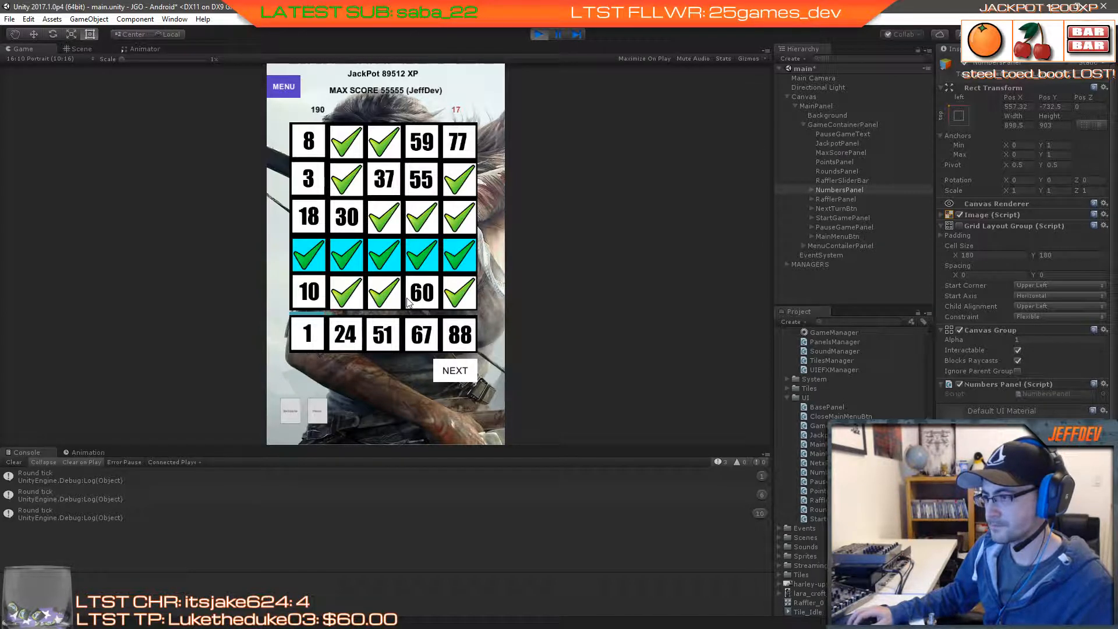
pyautogui.click(455, 371)
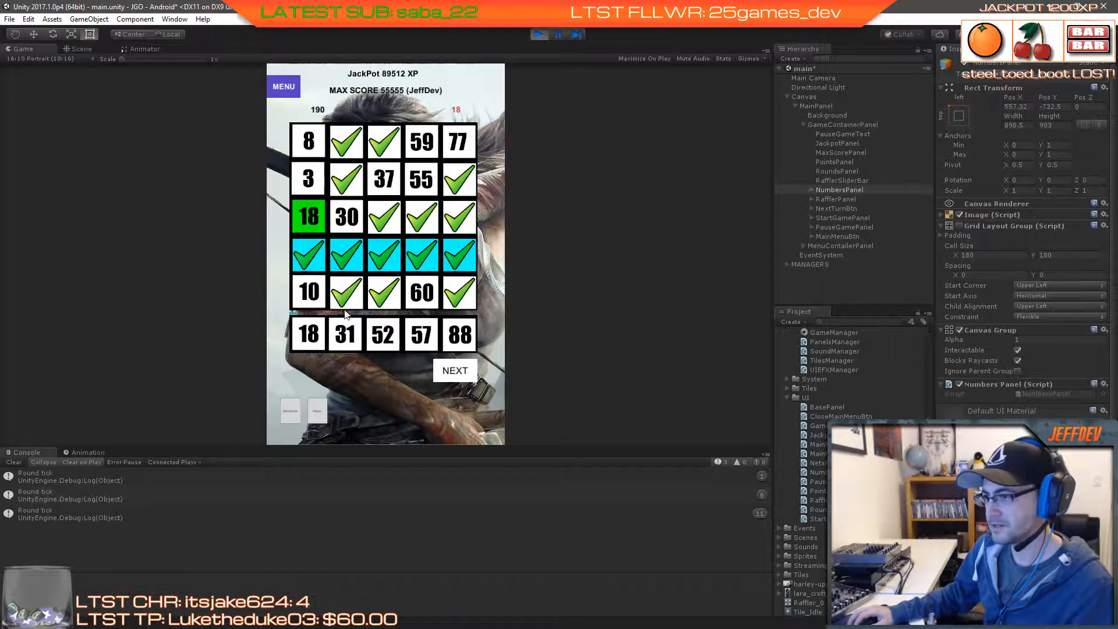
pyautogui.click(308, 216)
pyautogui.click(460, 377)
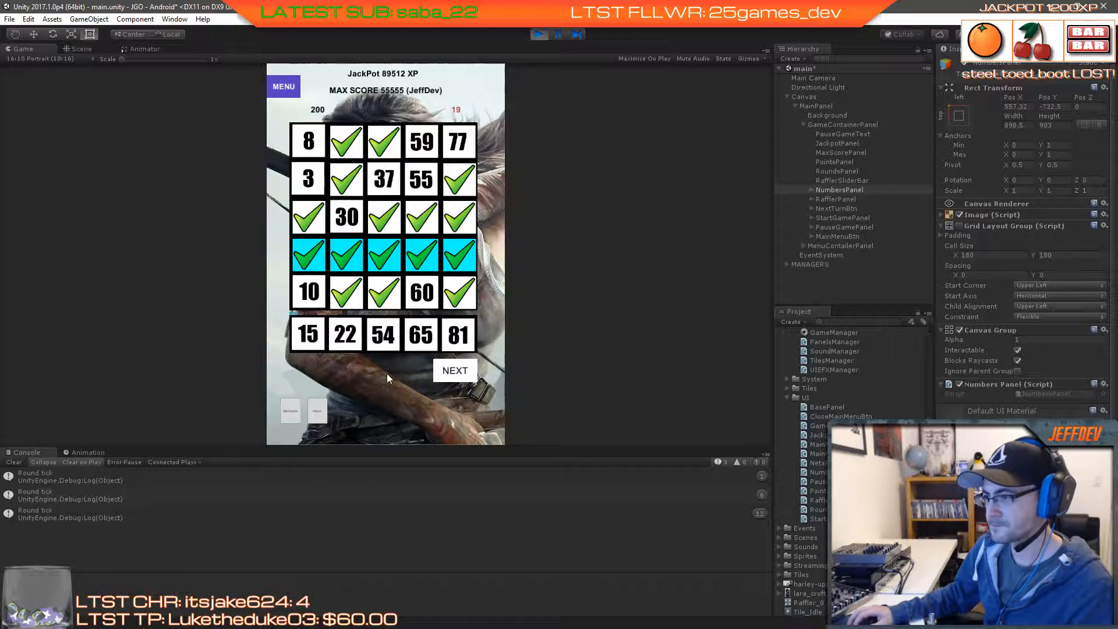
pyautogui.click(462, 382)
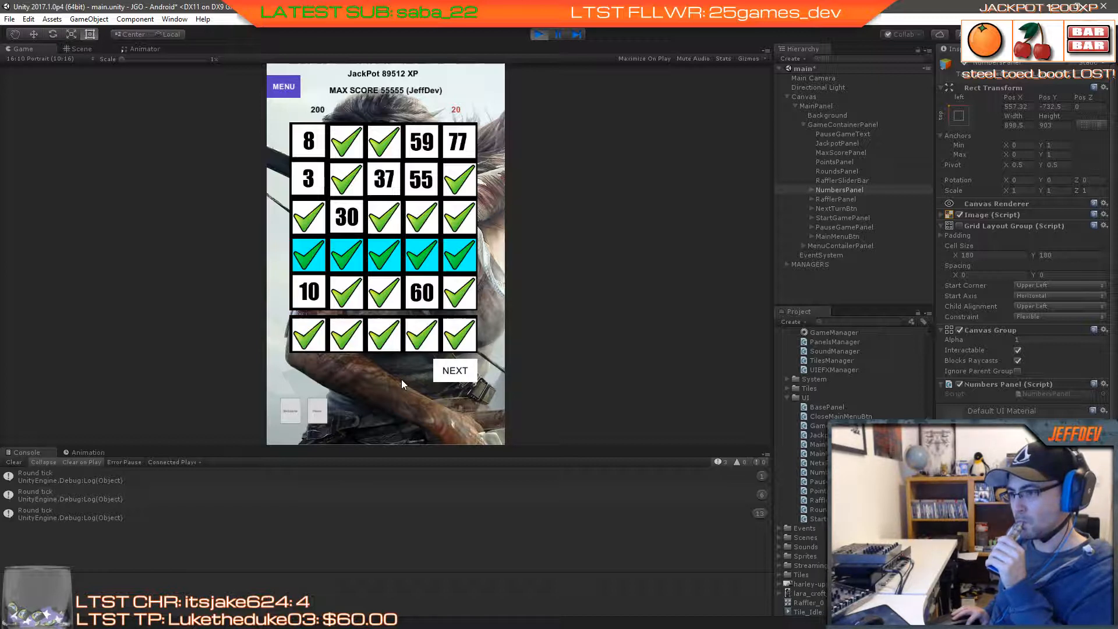
# Step: Start another game in the same play session, stop play mode and switch back to Visual Studio
pyautogui.click(297, 410)
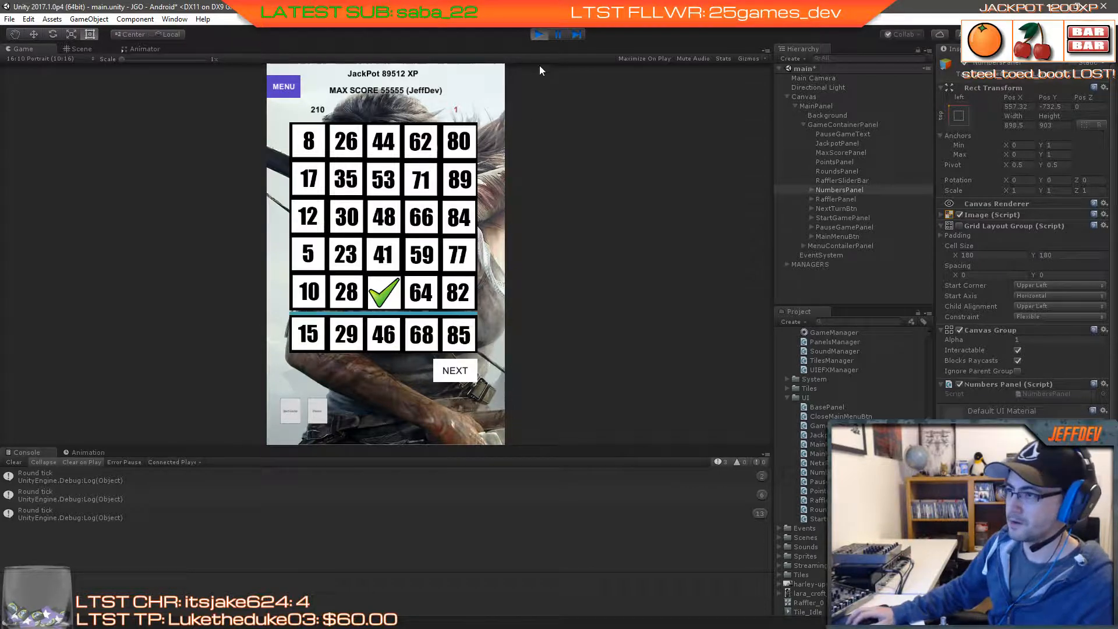
pyautogui.click(539, 35)
pyautogui.hotkey('alt', 'Tab')
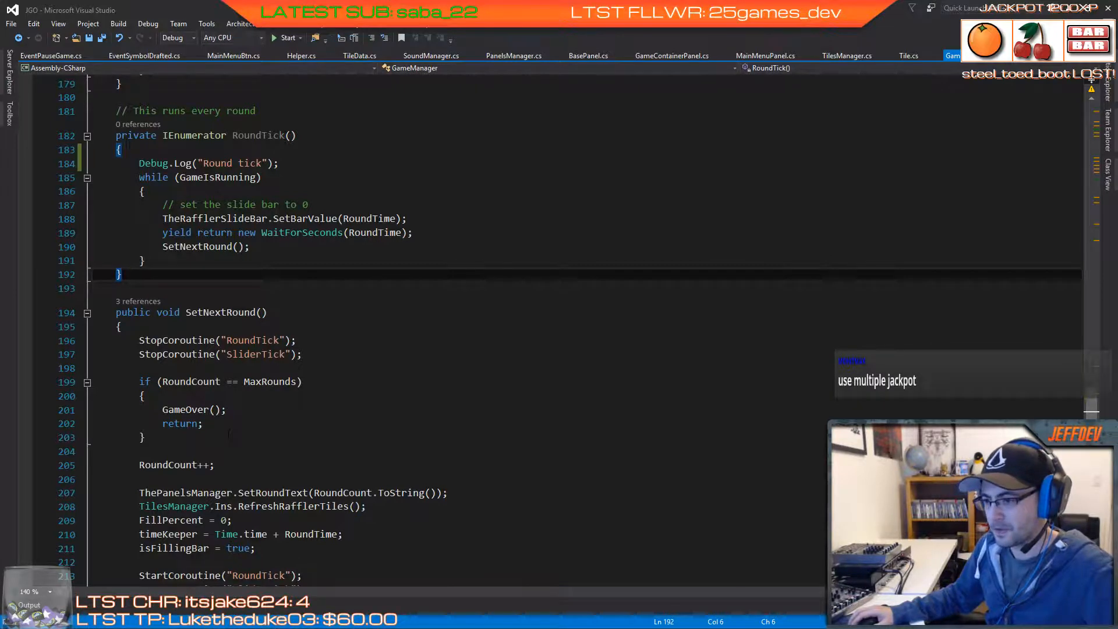
# Step: Find the OnStartGame handler in GameManager.cs and go to the definition of the StartGame method it calls
pyautogui.scroll(7, 229, 434)
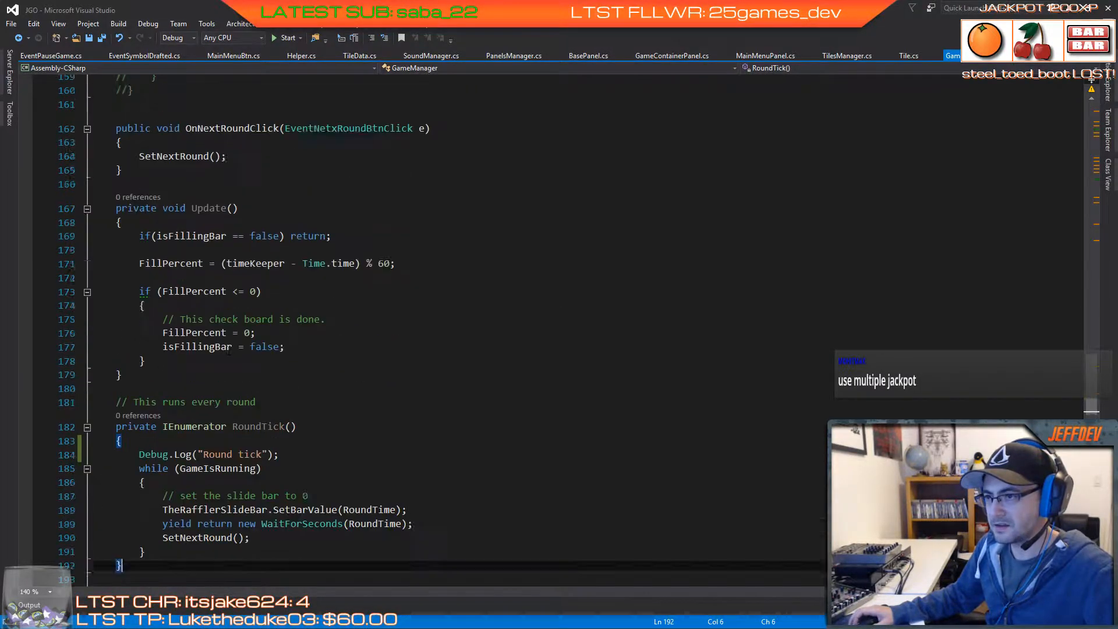
pyautogui.scroll(5, 228, 349)
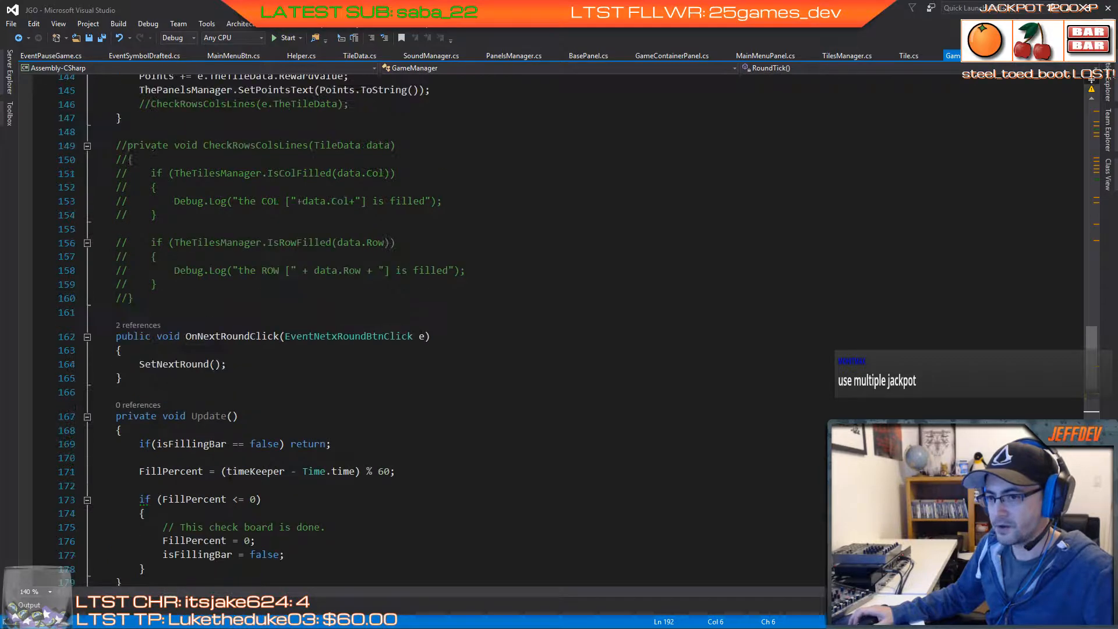
pyautogui.scroll(2, 228, 433)
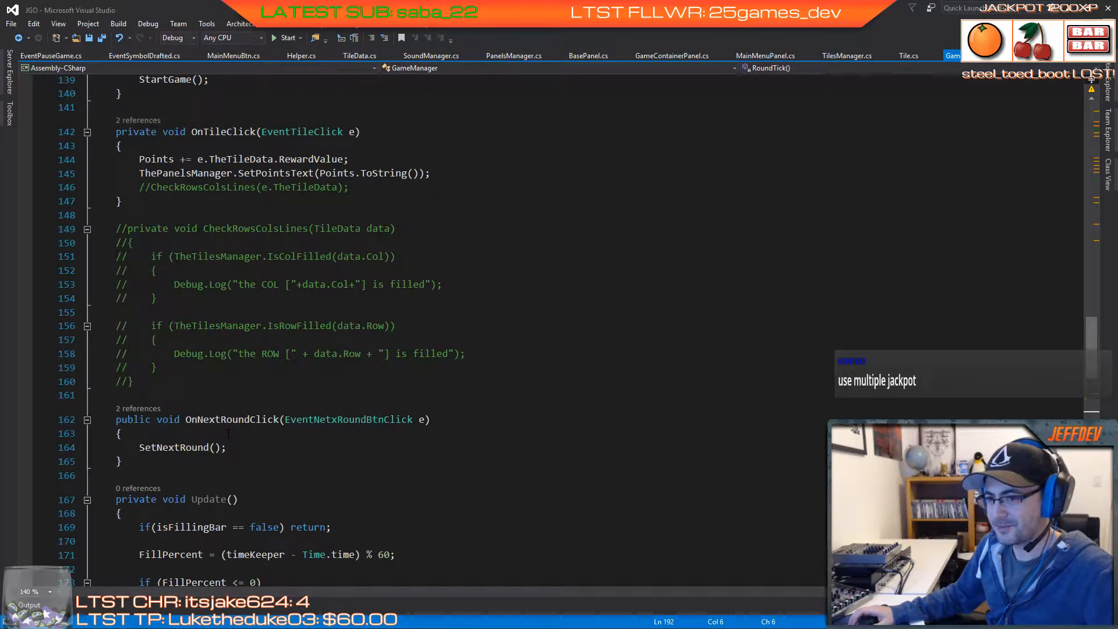
pyautogui.scroll(4, 228, 433)
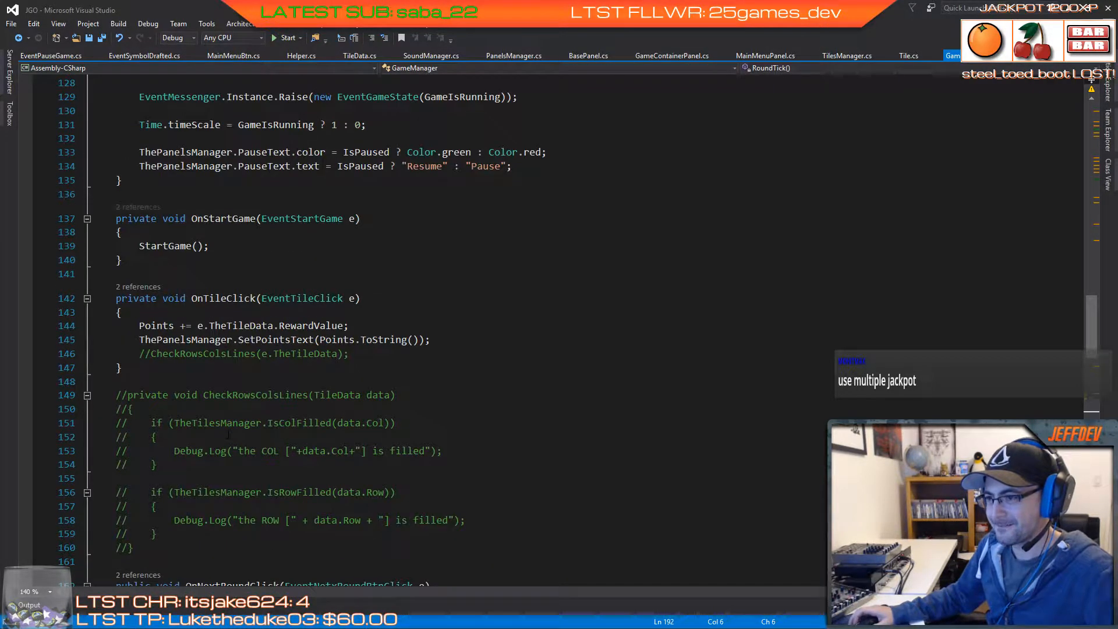
pyautogui.click(169, 246)
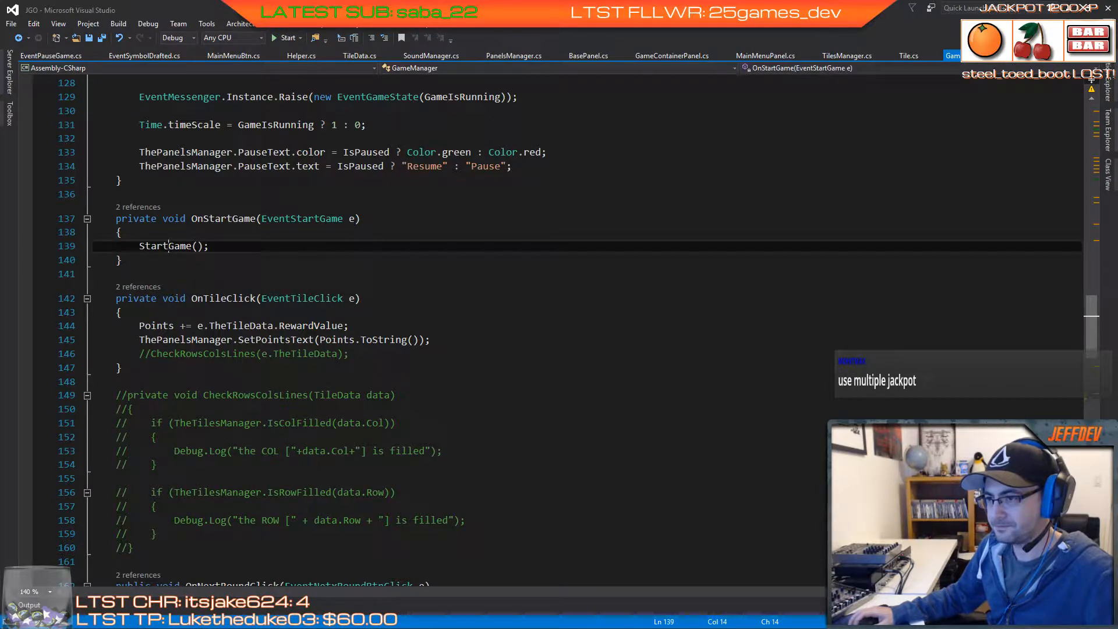
pyautogui.rightClick(168, 245)
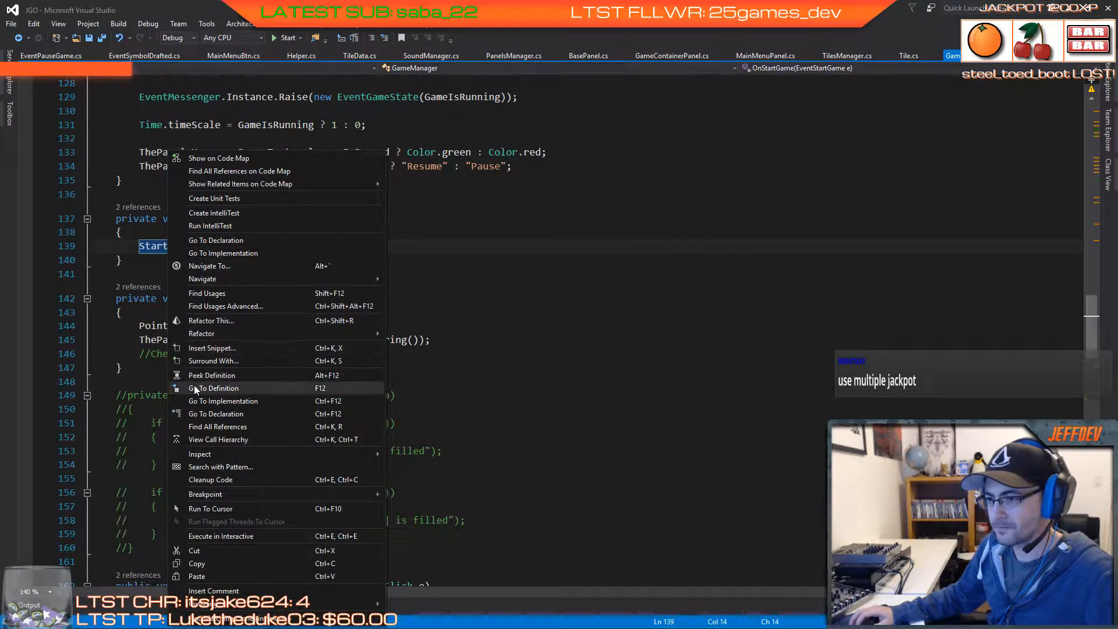
pyautogui.click(221, 387)
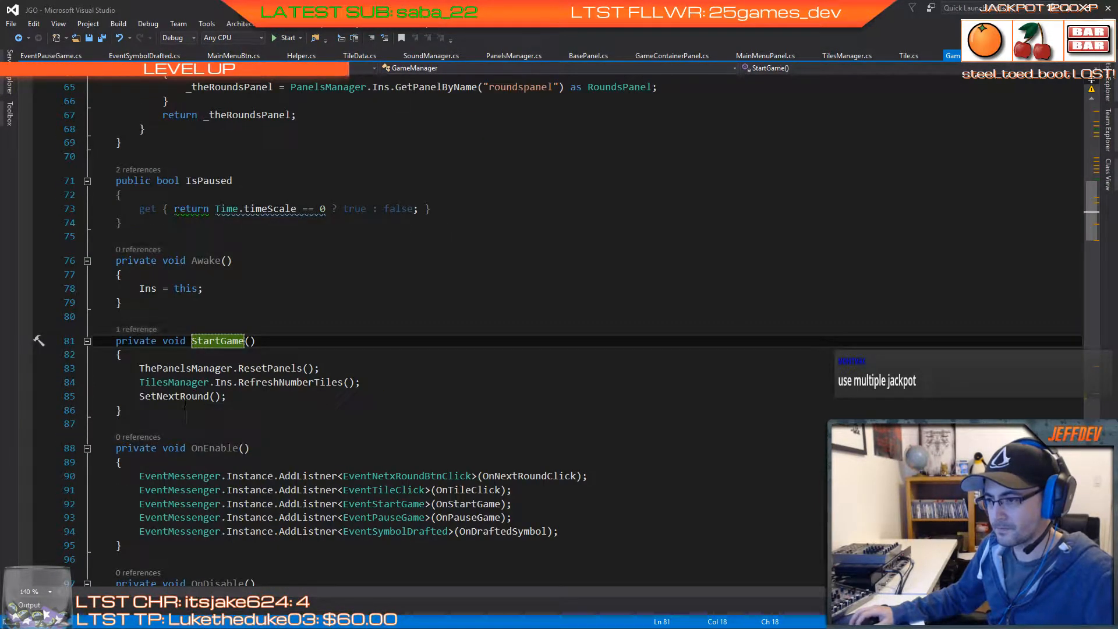
# Step: Add "GameIsRunning = true;" as the first statement of the StartGame method and save the file
pyautogui.press('Down')
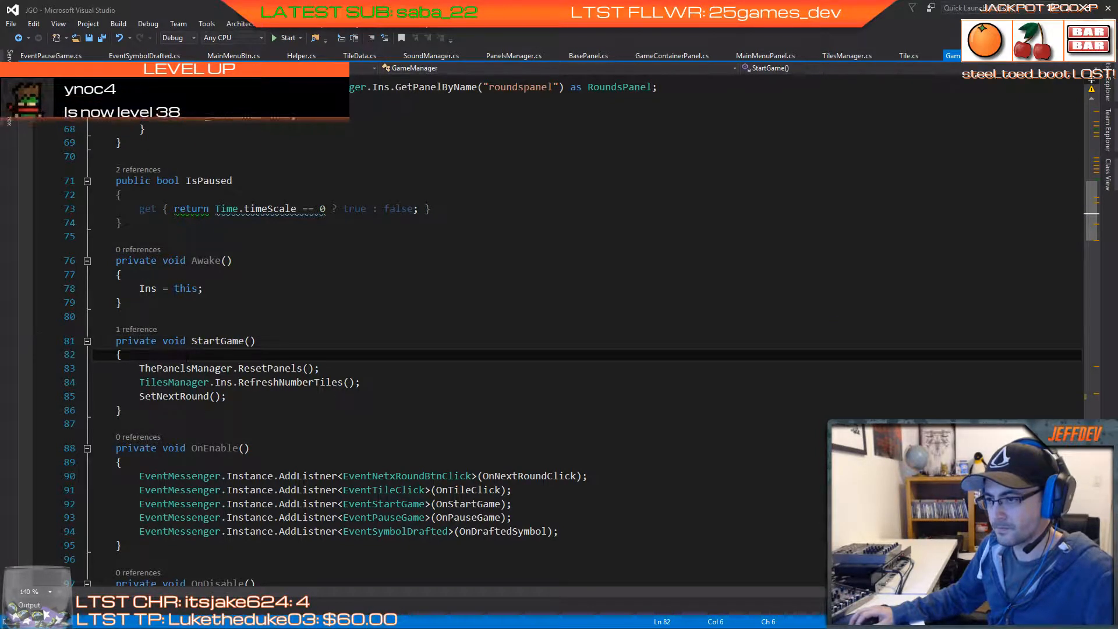
pyautogui.press('Return')
pyautogui.write('isga')
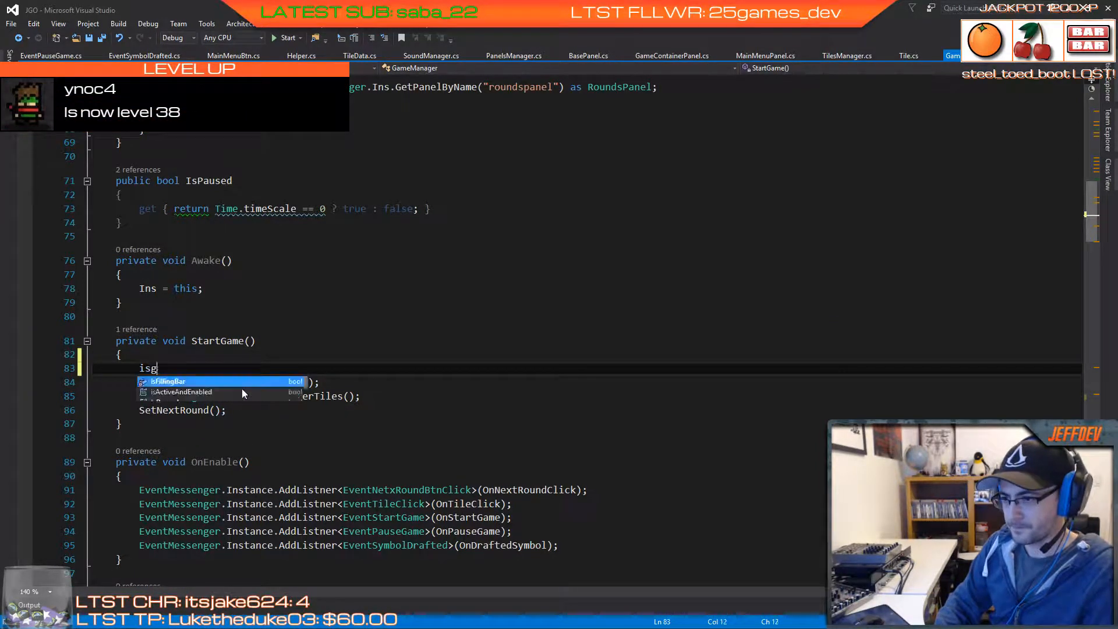
pyautogui.press('BackSpace')
pyautogui.press('BackSpace')
pyautogui.press('BackSpace')
pyautogui.press('BackSpace')
pyautogui.write('game')
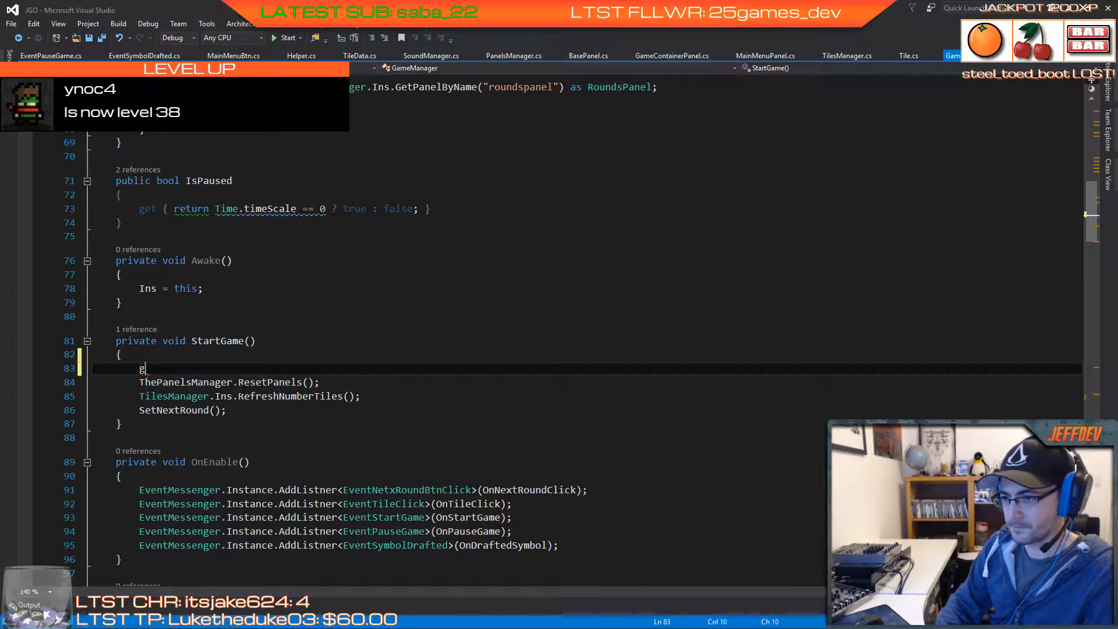
pyautogui.press('Down')
pyautogui.press('Return')
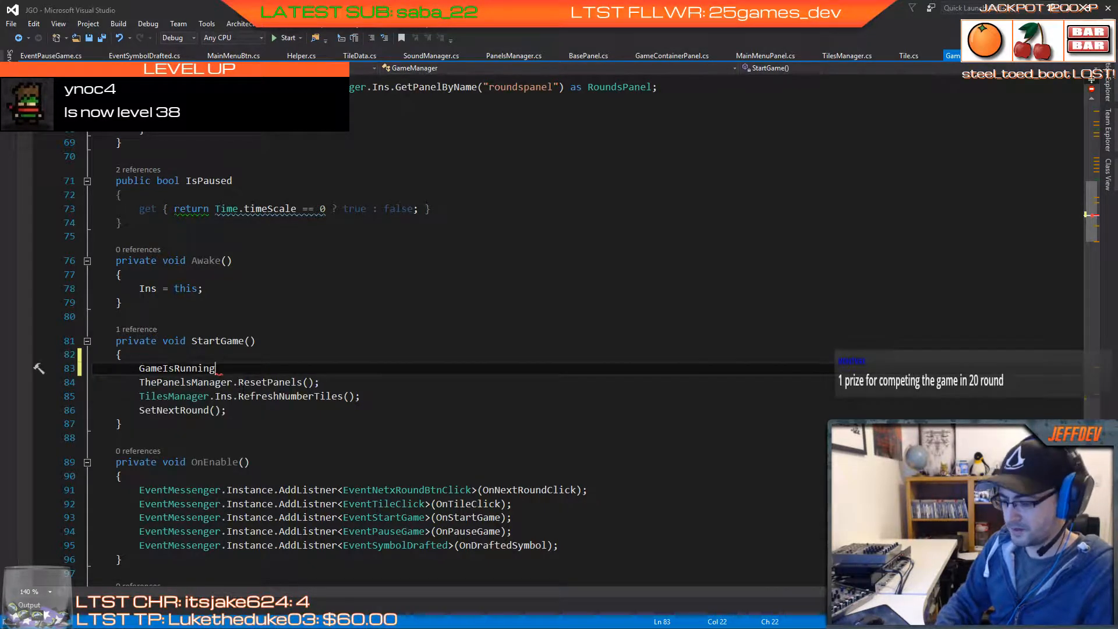
pyautogui.write('= true;')
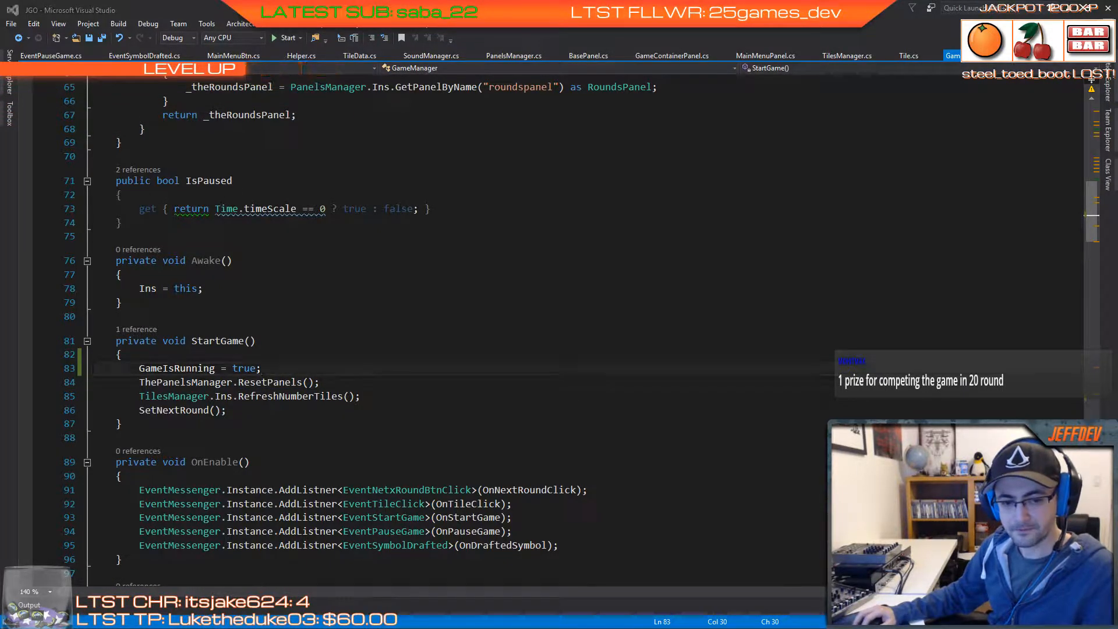
# Step: Switch to Unity, clear the console messages and start a new game in play mode
pyautogui.hotkey('alt', 'Tab')
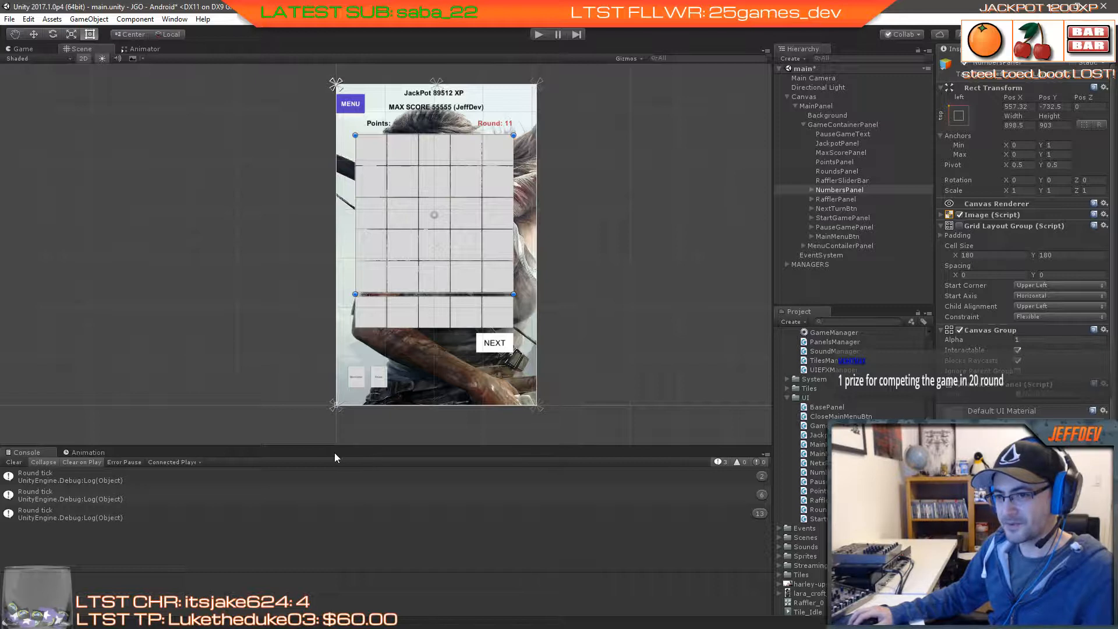
pyautogui.click(14, 462)
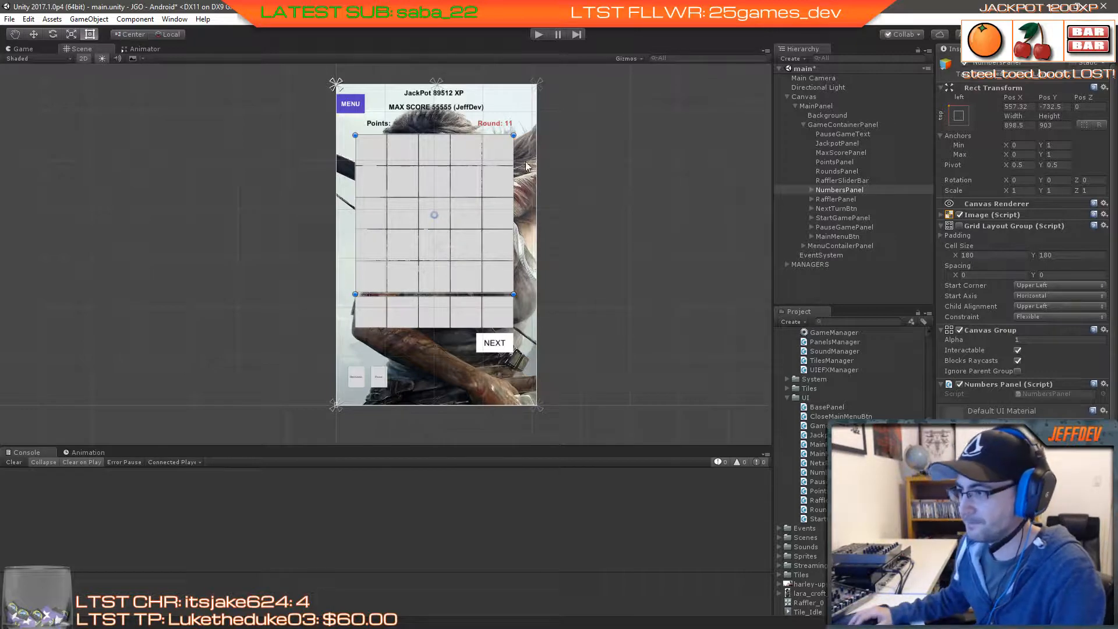
pyautogui.click(538, 34)
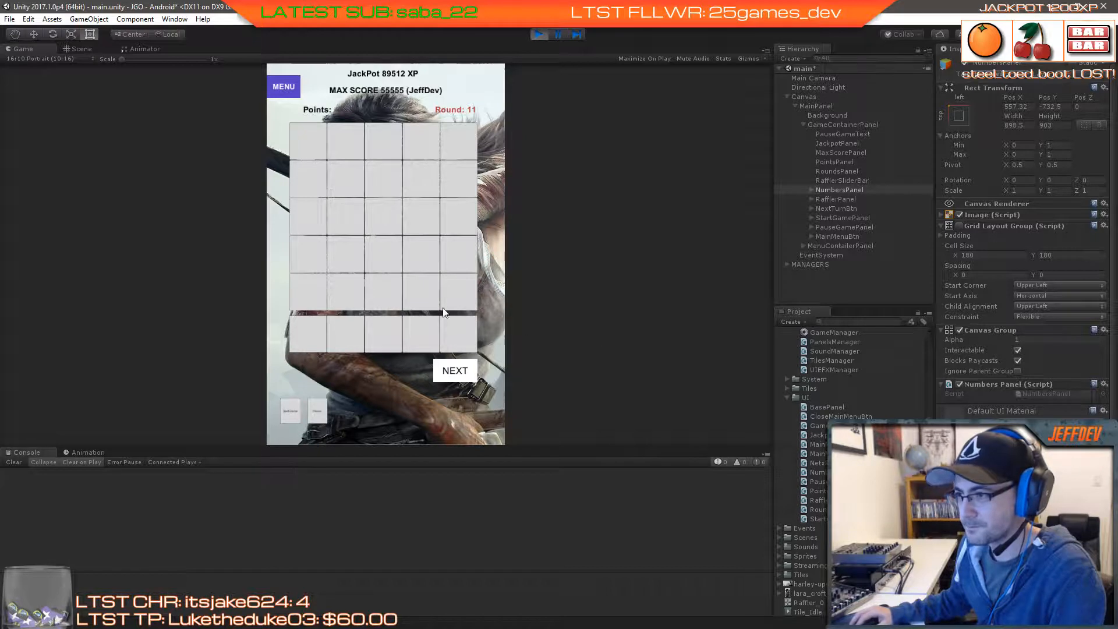
pyautogui.click(291, 410)
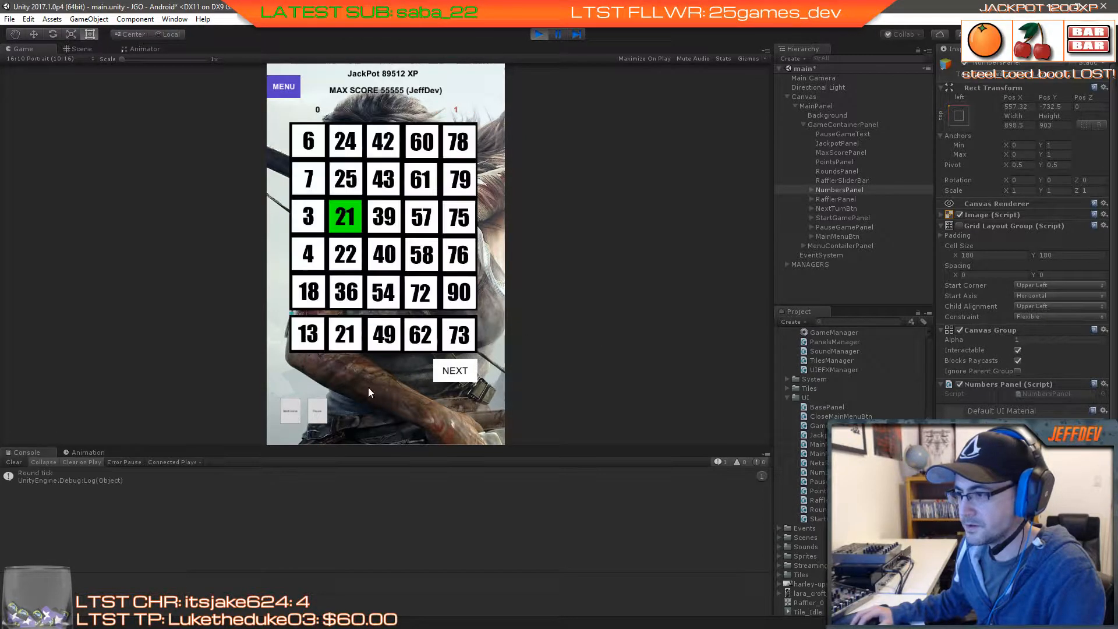
# Step: Play rounds 1 to 4 of the new game, marking the 21, 39, 61 and 22 tiles
pyautogui.click(348, 223)
pyautogui.click(454, 376)
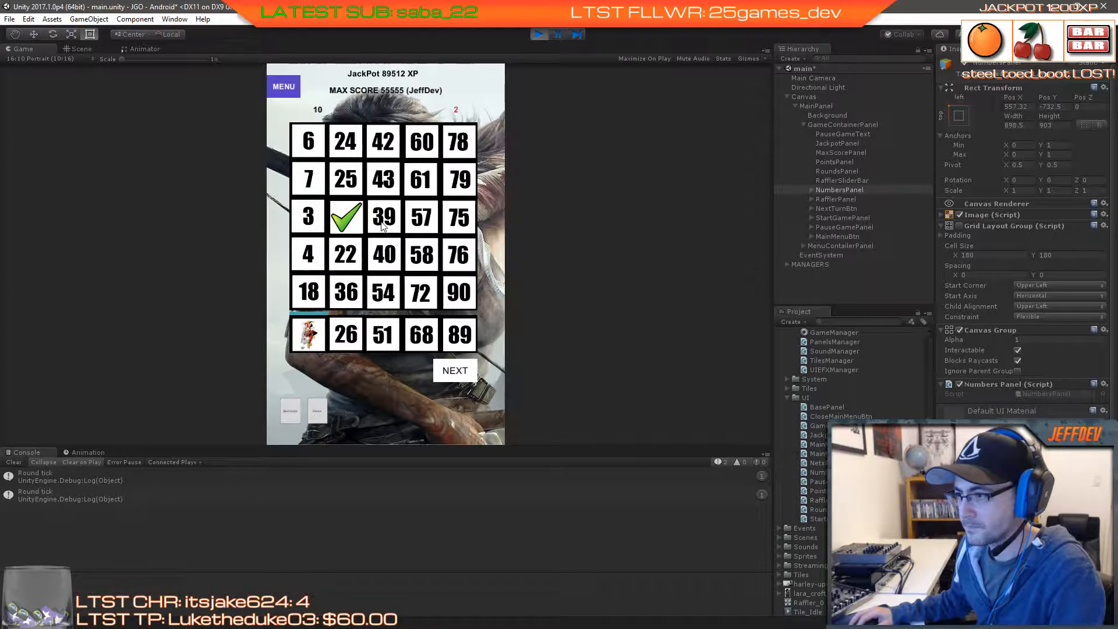
pyautogui.click(381, 226)
pyautogui.click(454, 372)
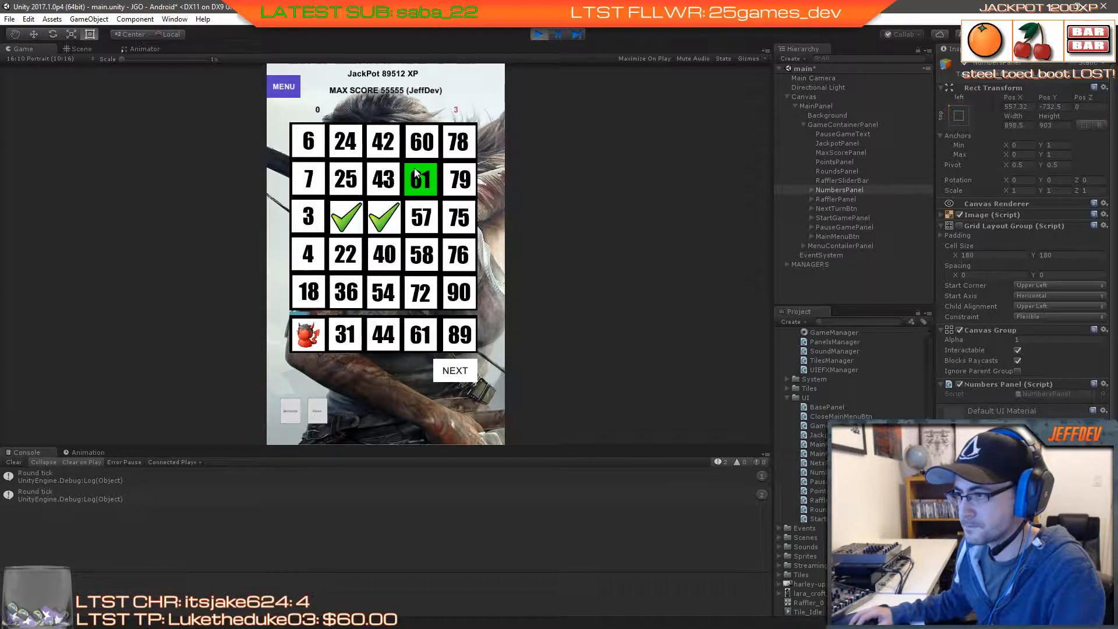
pyautogui.click(416, 172)
pyautogui.click(455, 370)
pyautogui.click(348, 265)
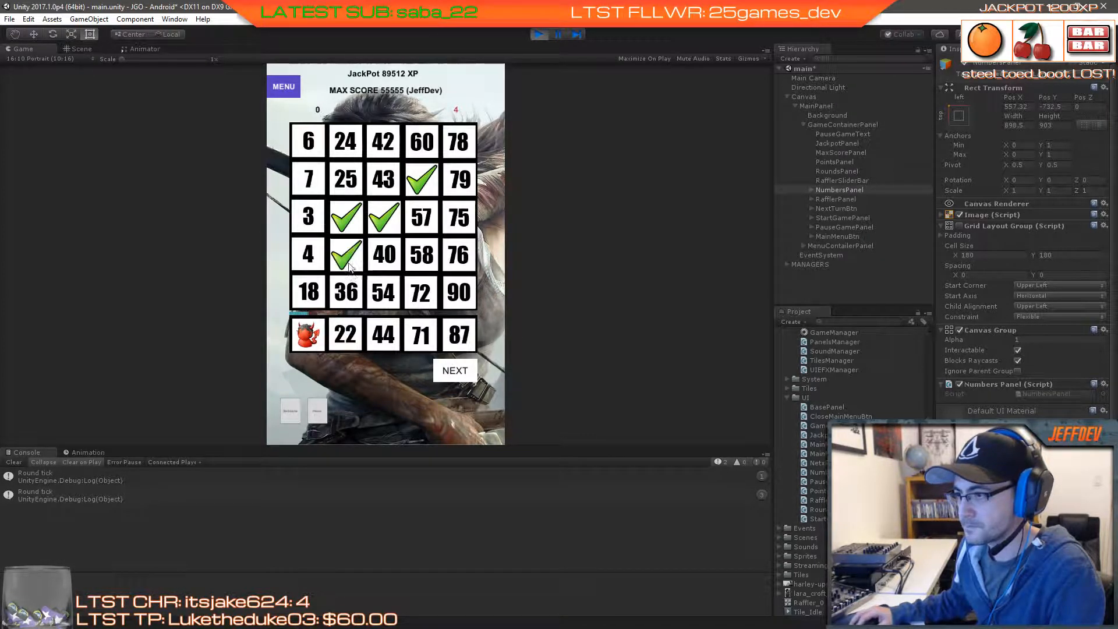
# Step: Advance the test game to round 8, marking the matching 36, 25 and 90 tiles
pyautogui.click(455, 372)
pyautogui.click(454, 371)
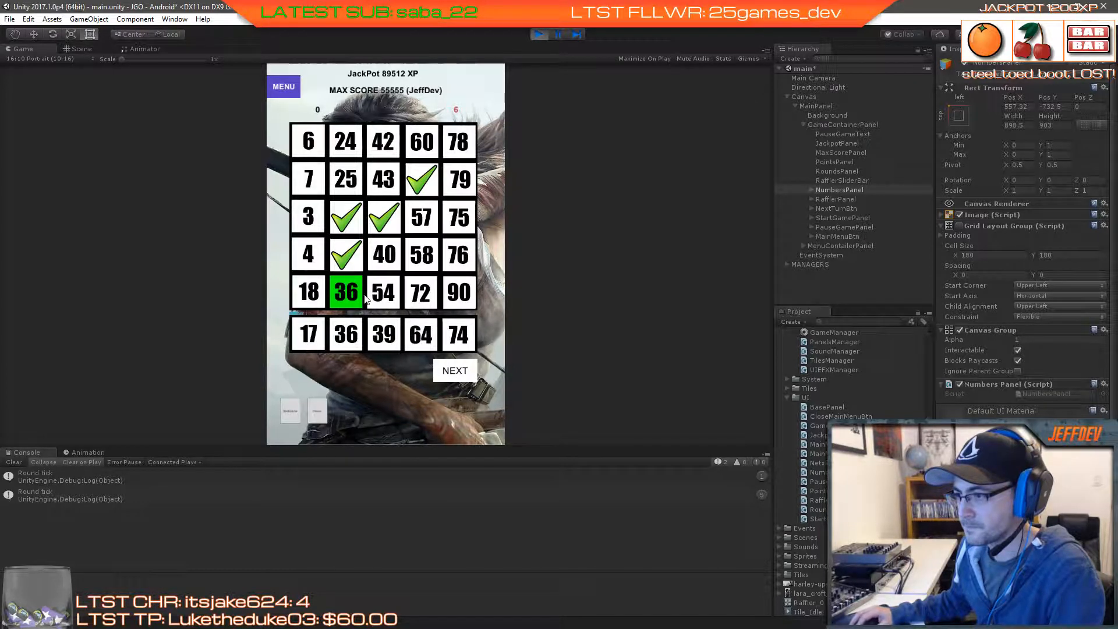
pyautogui.click(355, 294)
pyautogui.click(455, 371)
pyautogui.click(349, 185)
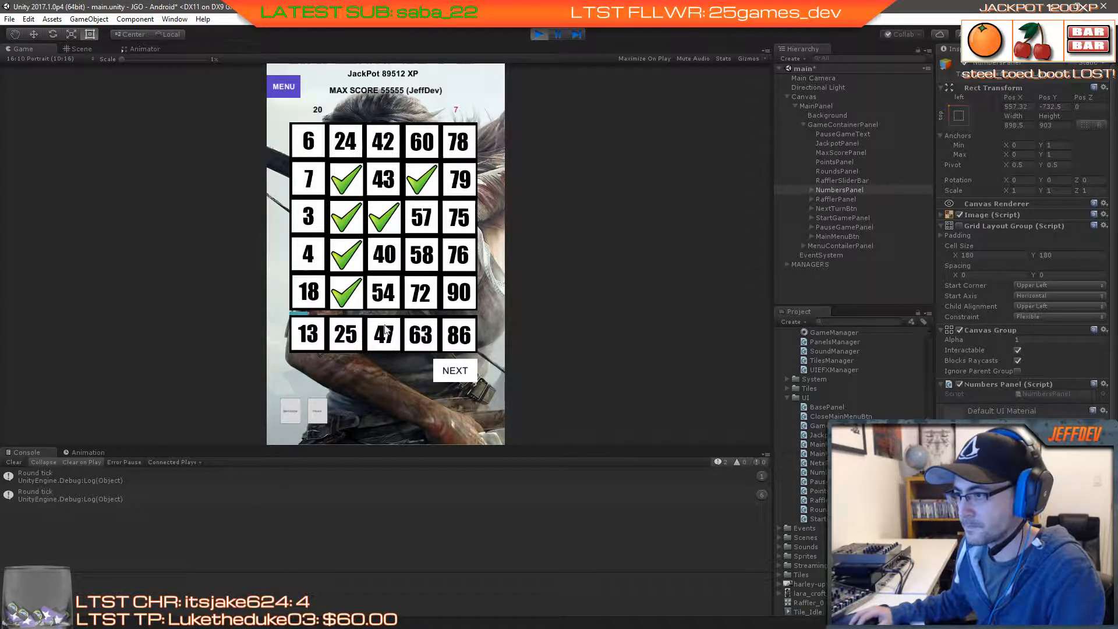
pyautogui.click(455, 372)
pyautogui.click(458, 301)
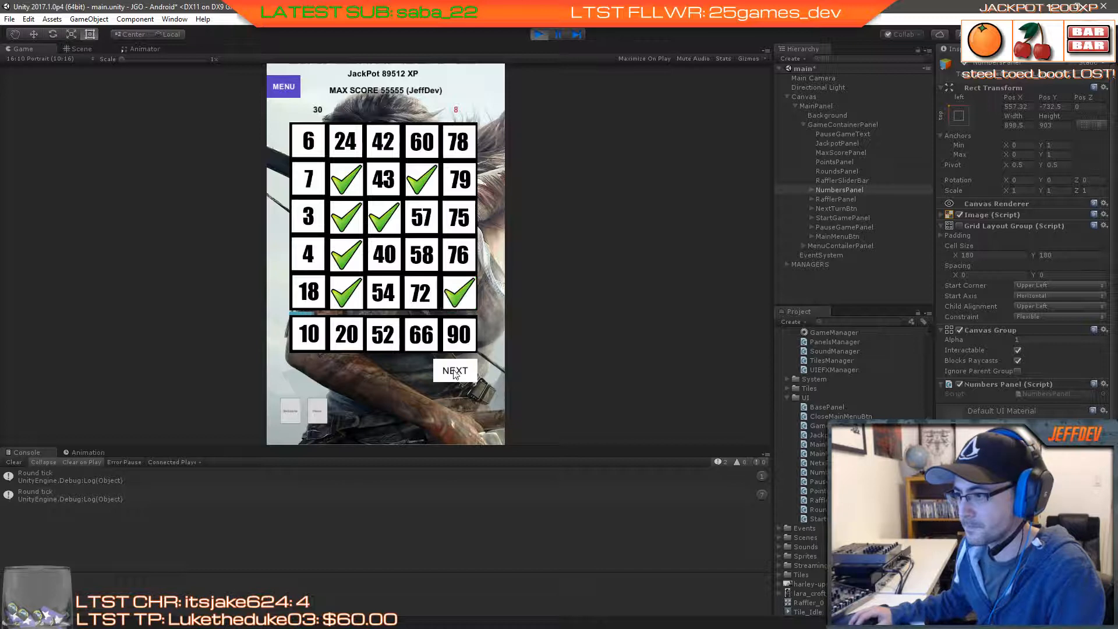
# Step: Continue to round 14, marking the 40, 6 and 42 tiles on the number board
pyautogui.click(454, 372)
pyautogui.click(389, 260)
pyautogui.click(447, 371)
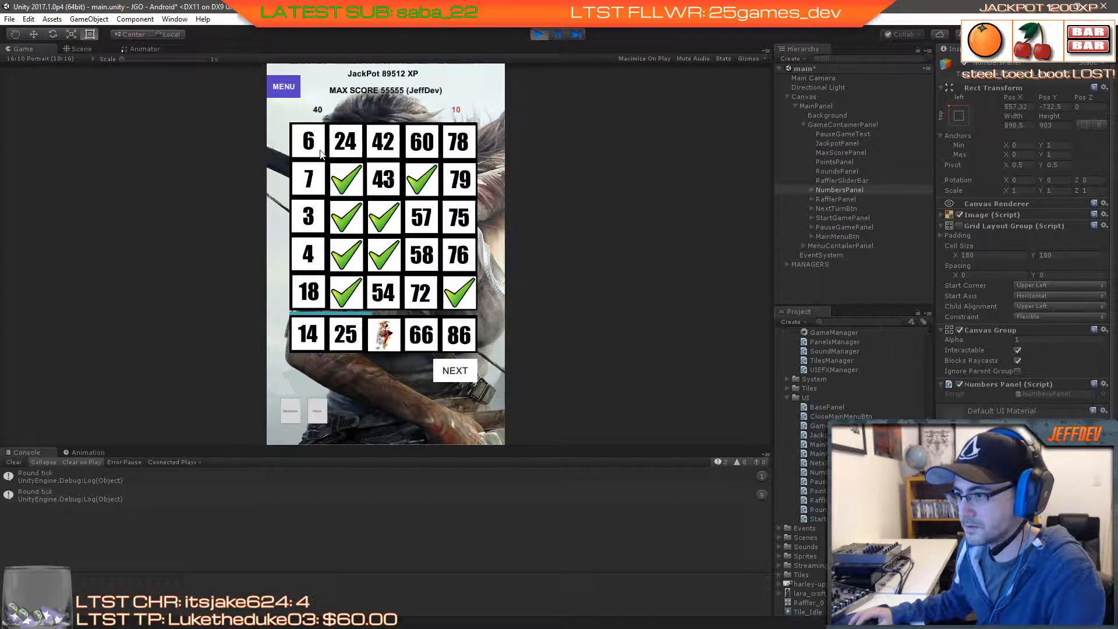
pyautogui.click(320, 153)
pyautogui.click(457, 373)
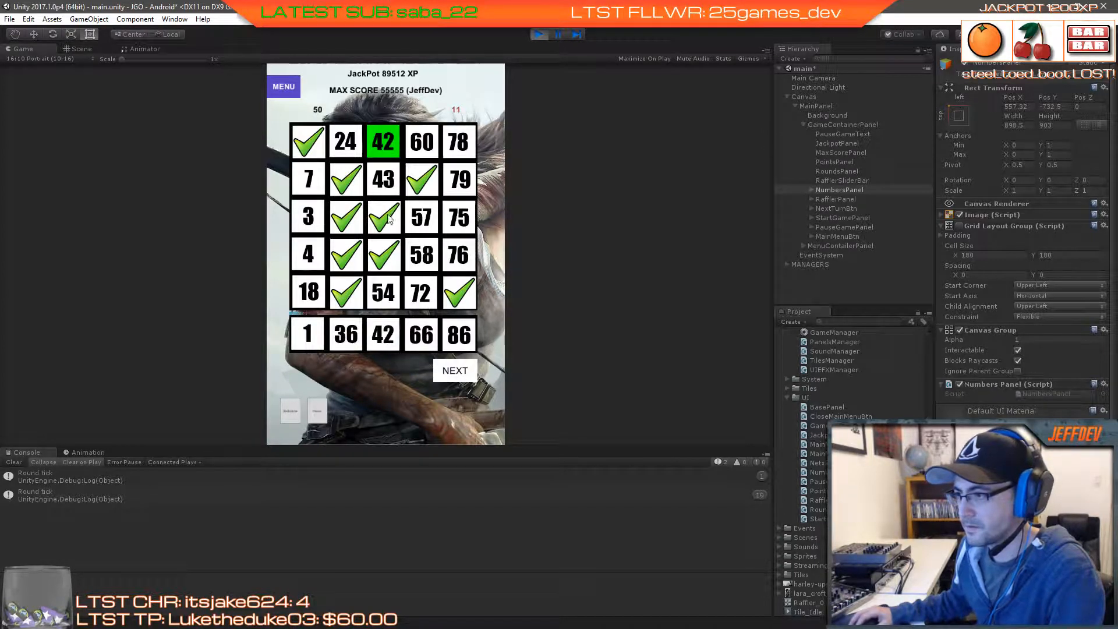
pyautogui.click(383, 144)
pyautogui.click(454, 373)
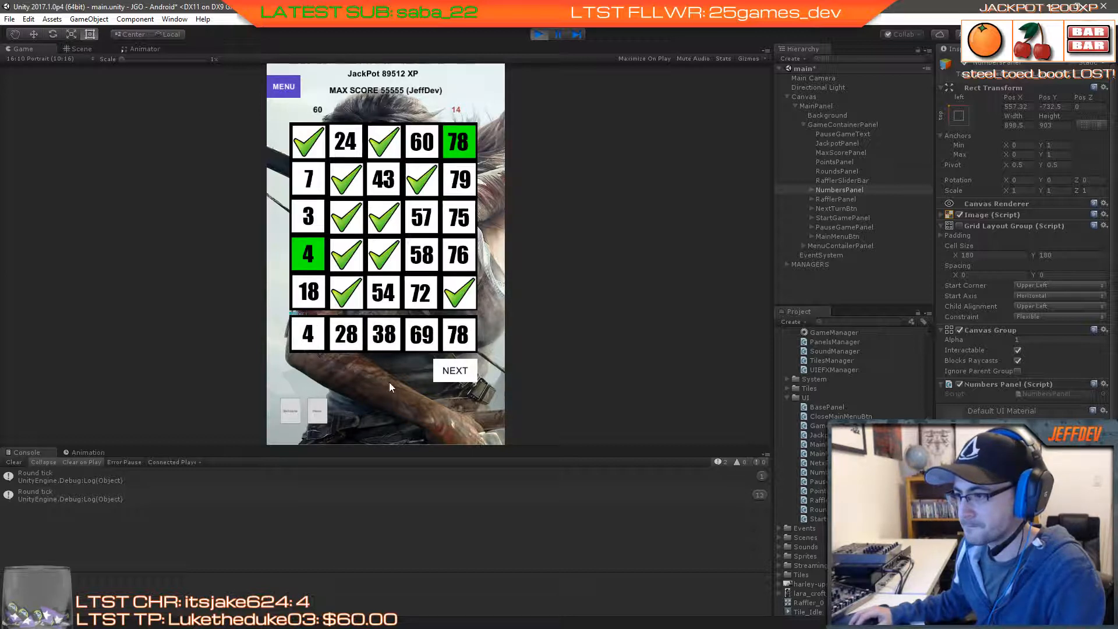
# Step: Mark the matching 4 and 78 tiles, advance to round 15 and mark the 3 tile
pyautogui.click(311, 254)
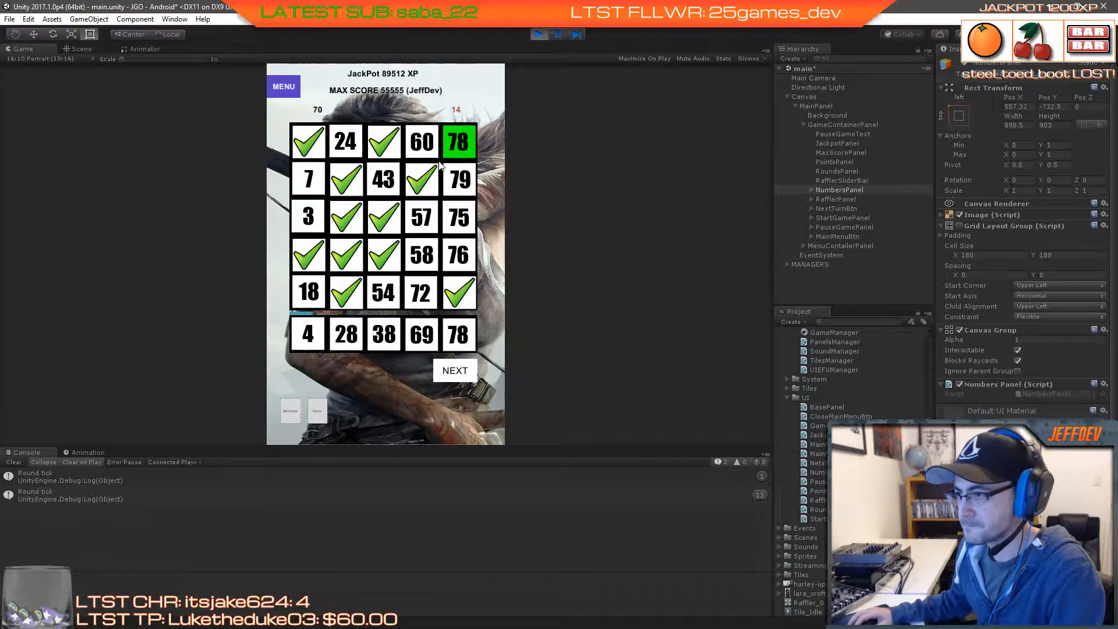
pyautogui.click(457, 378)
pyautogui.click(314, 229)
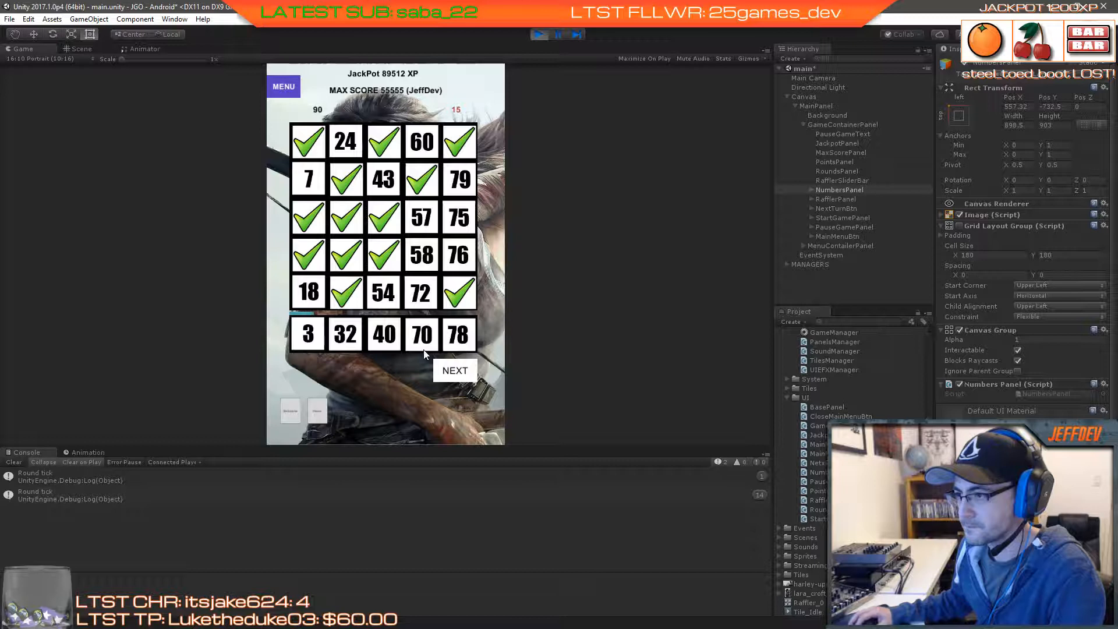
# Step: Advance the test game to round 16, mark the matching 58 tile and continue to round 20
pyautogui.click(459, 382)
pyautogui.click(422, 257)
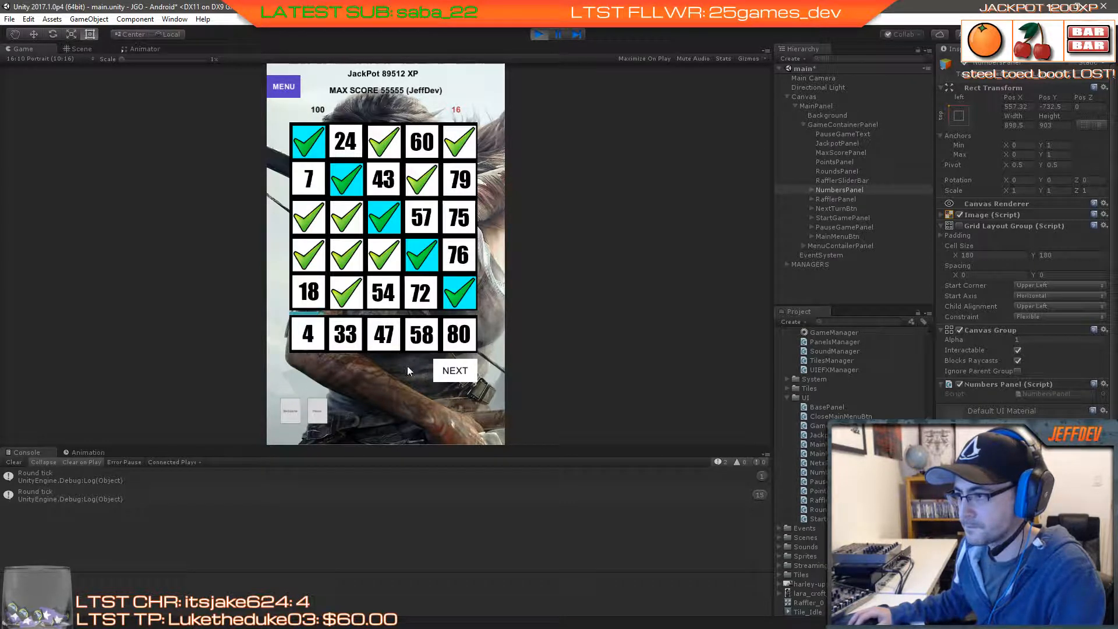
pyautogui.click(453, 377)
pyautogui.click(447, 372)
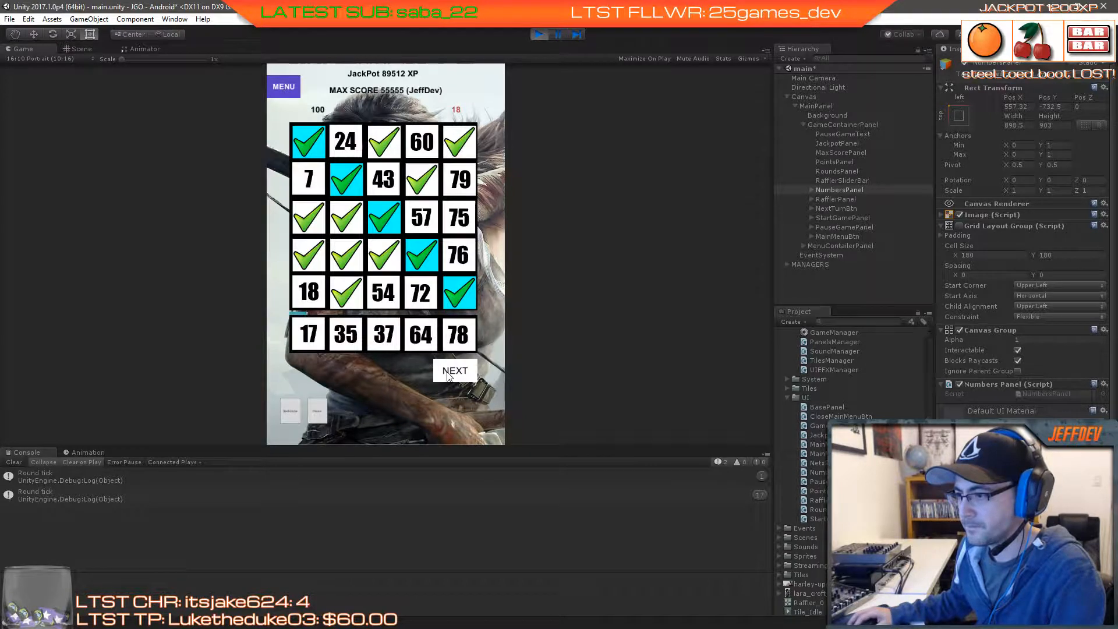
pyautogui.click(447, 375)
pyautogui.click(447, 376)
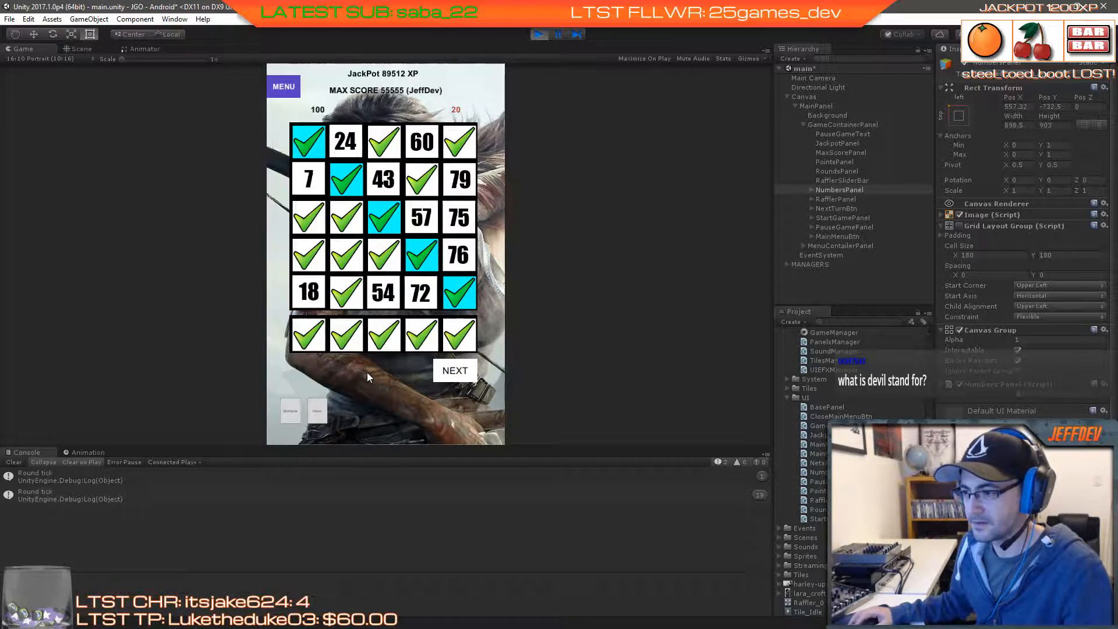
# Step: Restart the test game, mark the 17 and 60 tiles in round 2 and advance to round 3
pyautogui.click(293, 409)
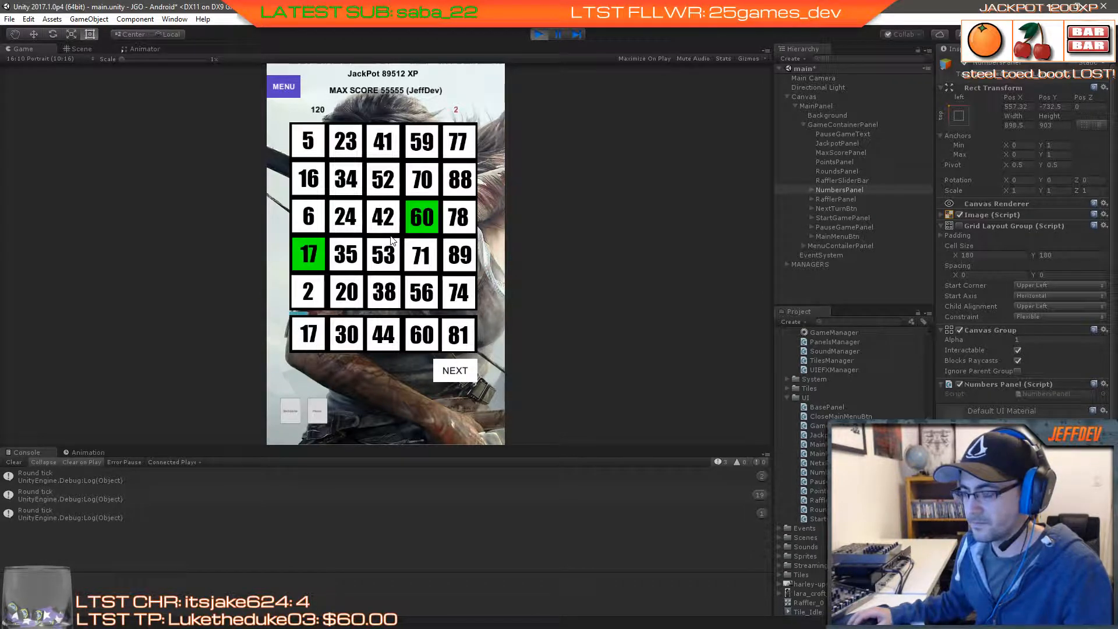
pyautogui.click(315, 257)
pyautogui.click(410, 222)
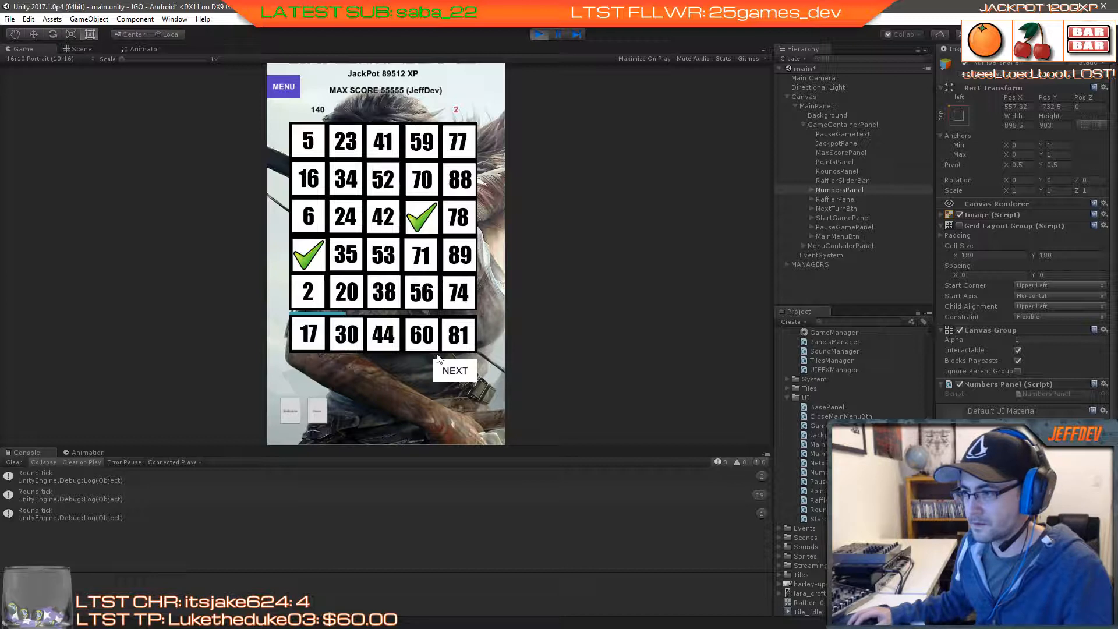
pyautogui.click(449, 368)
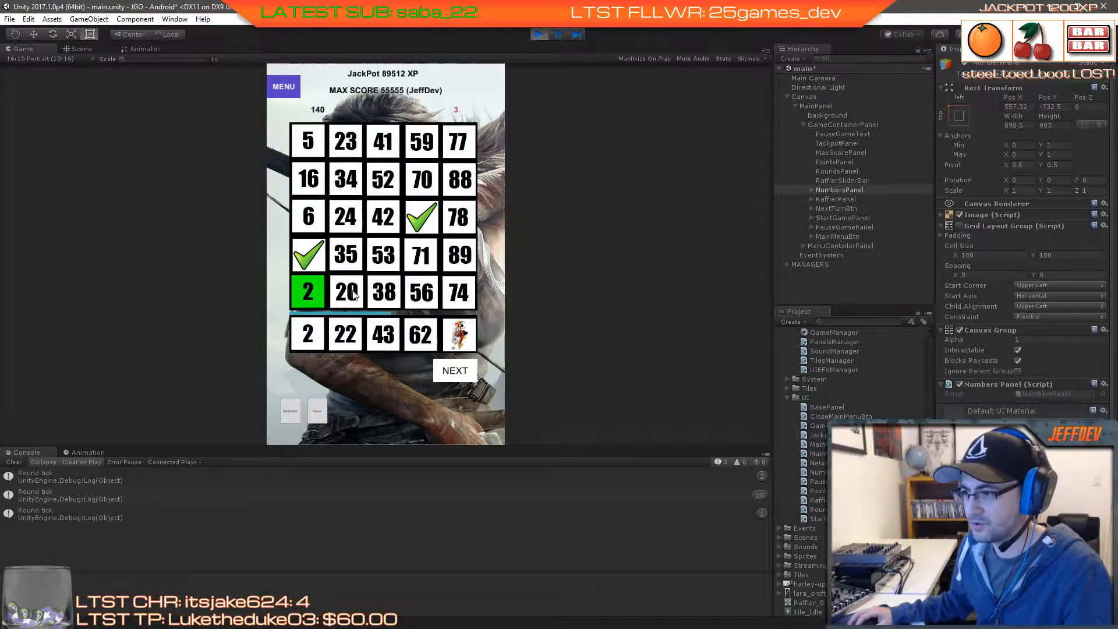
# Step: Play rounds 3 to 6, marking the 2, 42, 20, 71, 5 and 56 tiles, and stop the play test
pyautogui.click(315, 289)
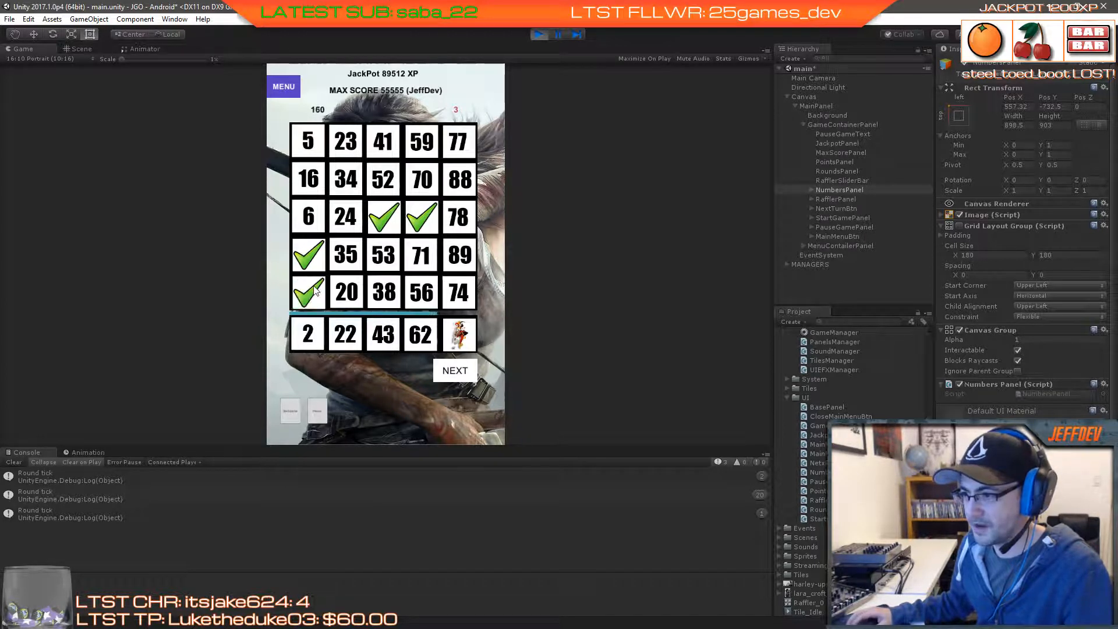
pyautogui.click(348, 295)
pyautogui.click(418, 247)
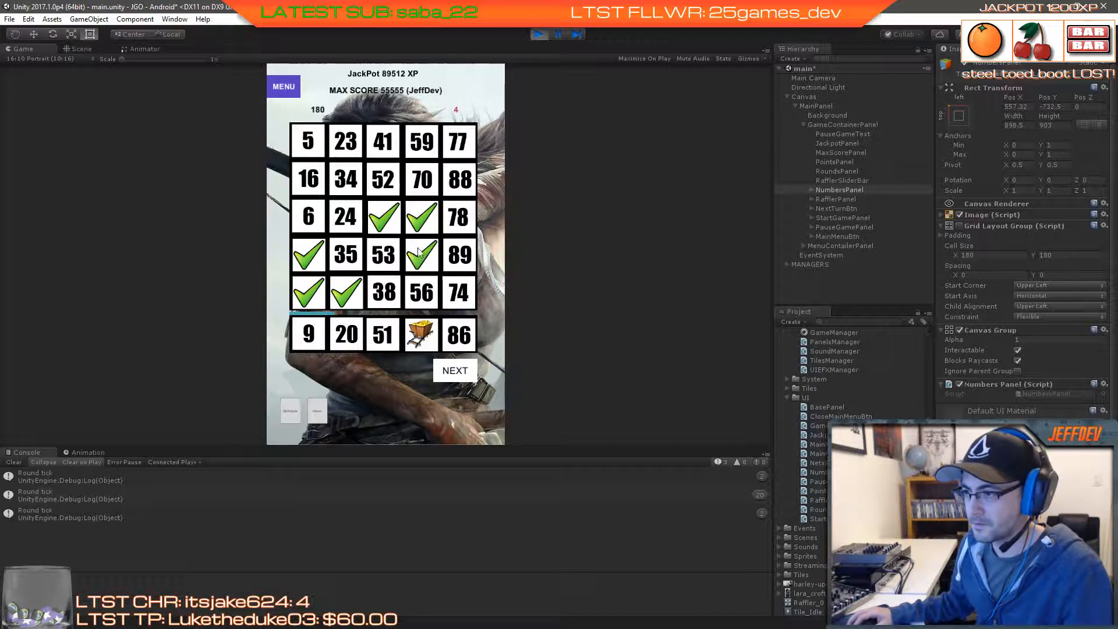
pyautogui.click(449, 376)
pyautogui.click(312, 143)
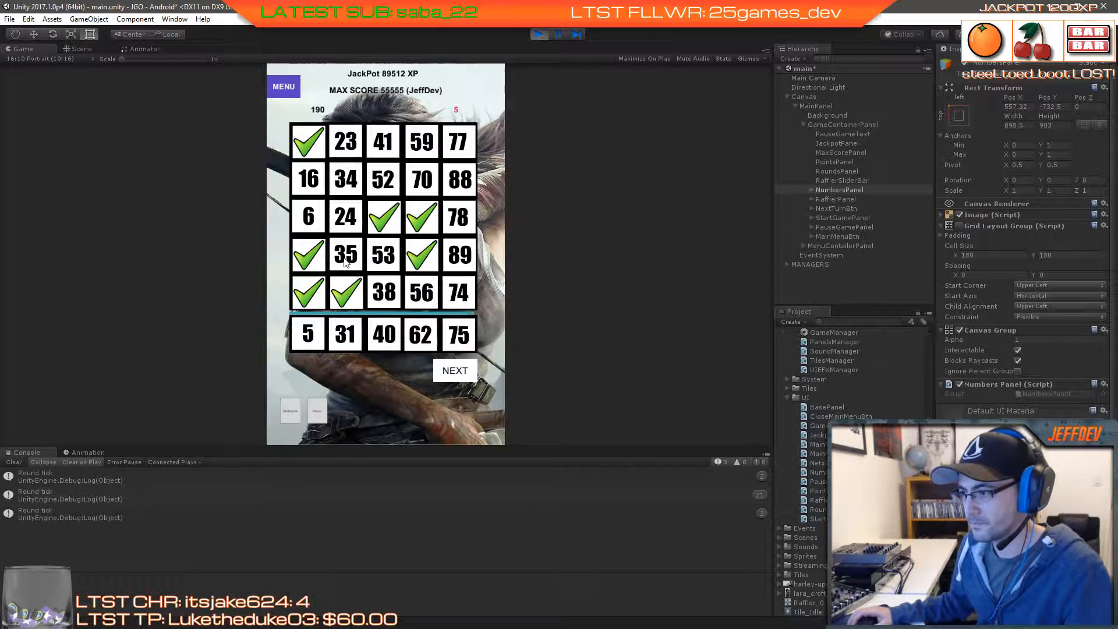
pyautogui.click(424, 295)
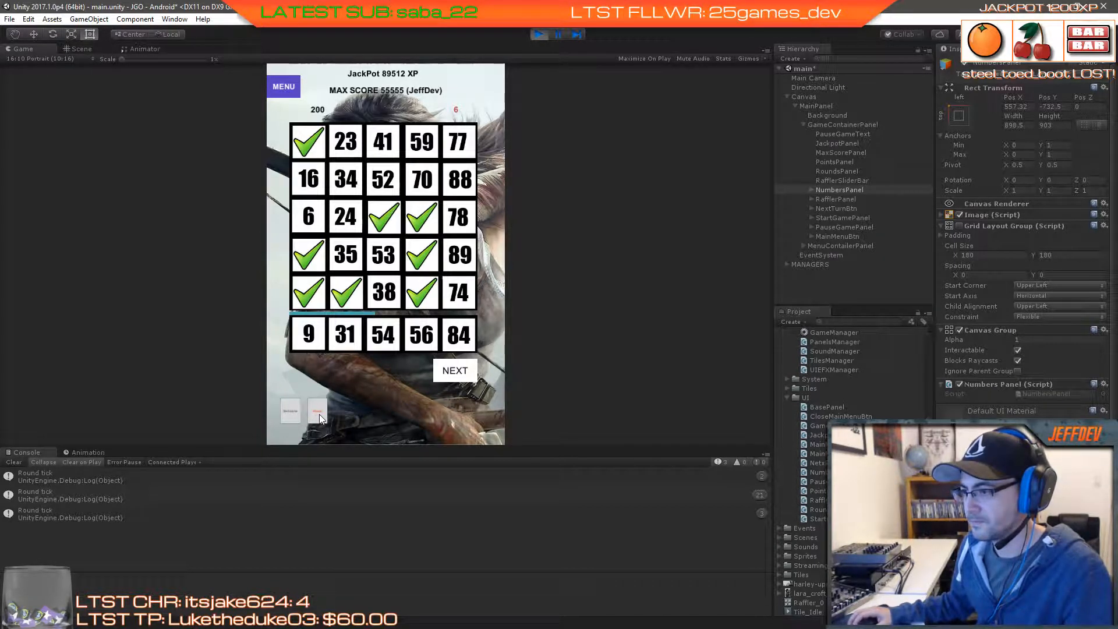
pyautogui.click(532, 34)
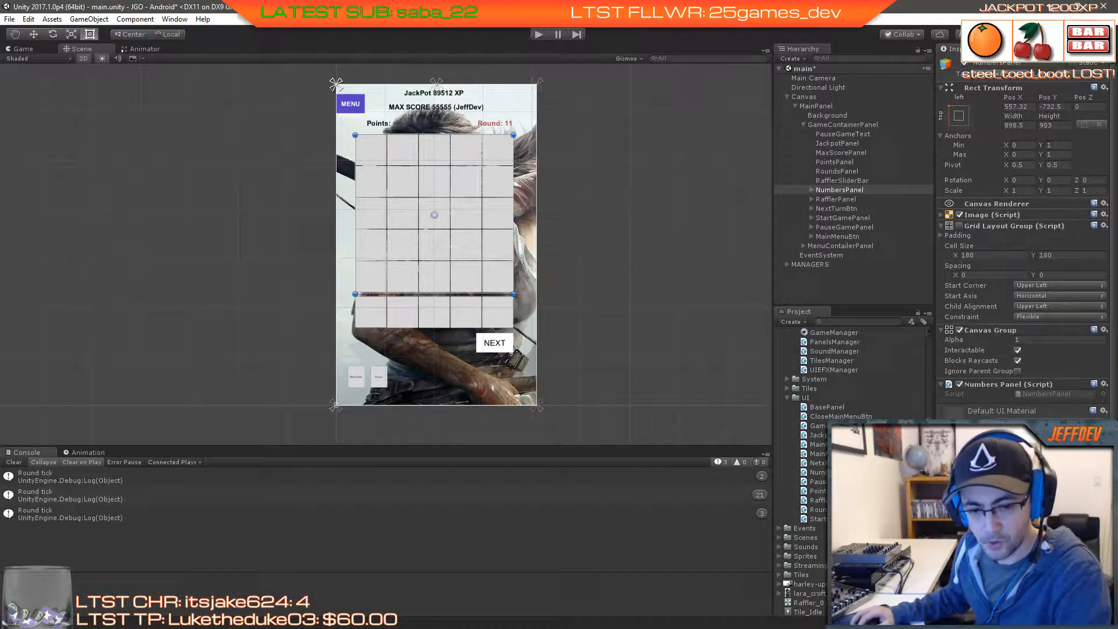
# Step: Switch to Visual Studio, open SoundManager.cs and collapse the OnLineFill, OnTileClick and CheckAndPlaySounds methods
pyautogui.hotkey('alt', 'Tab')
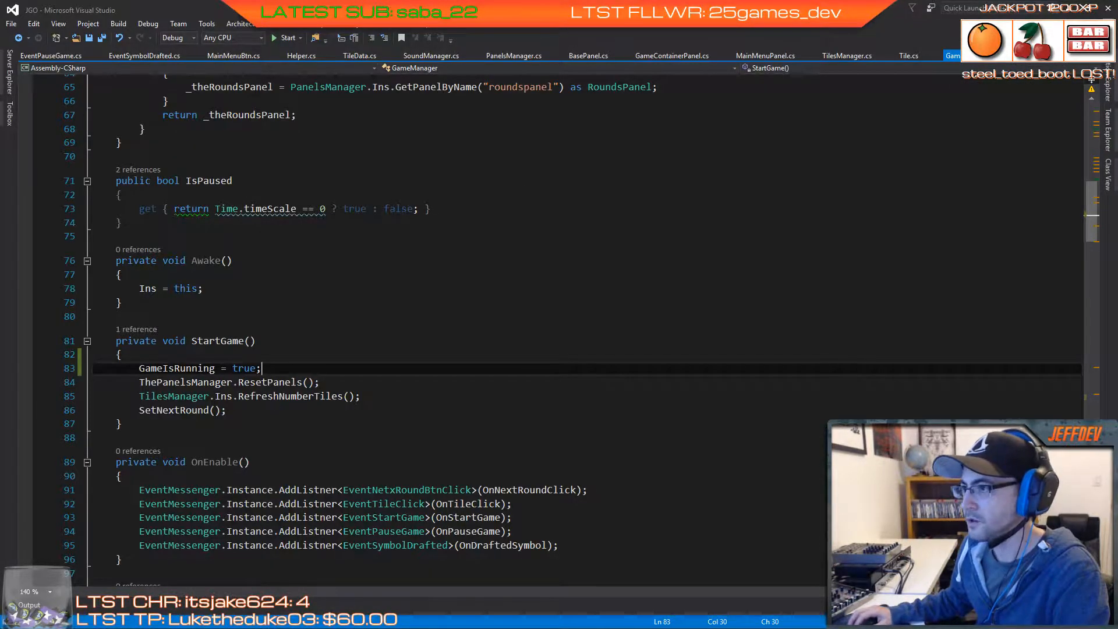
pyautogui.click(531, 209)
pyautogui.click(441, 57)
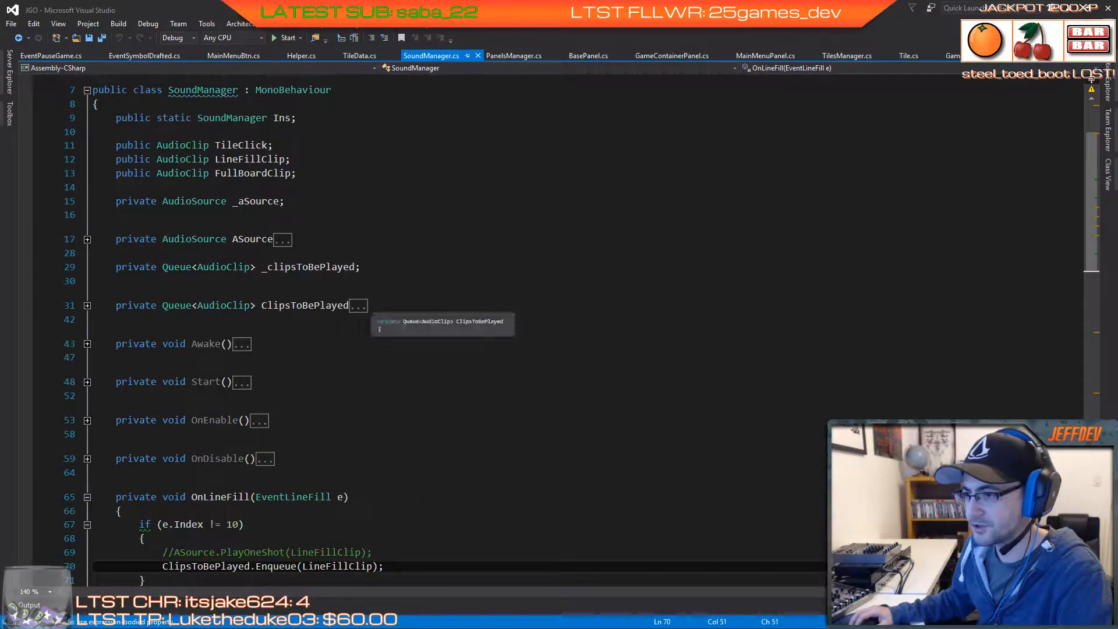
pyautogui.scroll(-5, 440, 321)
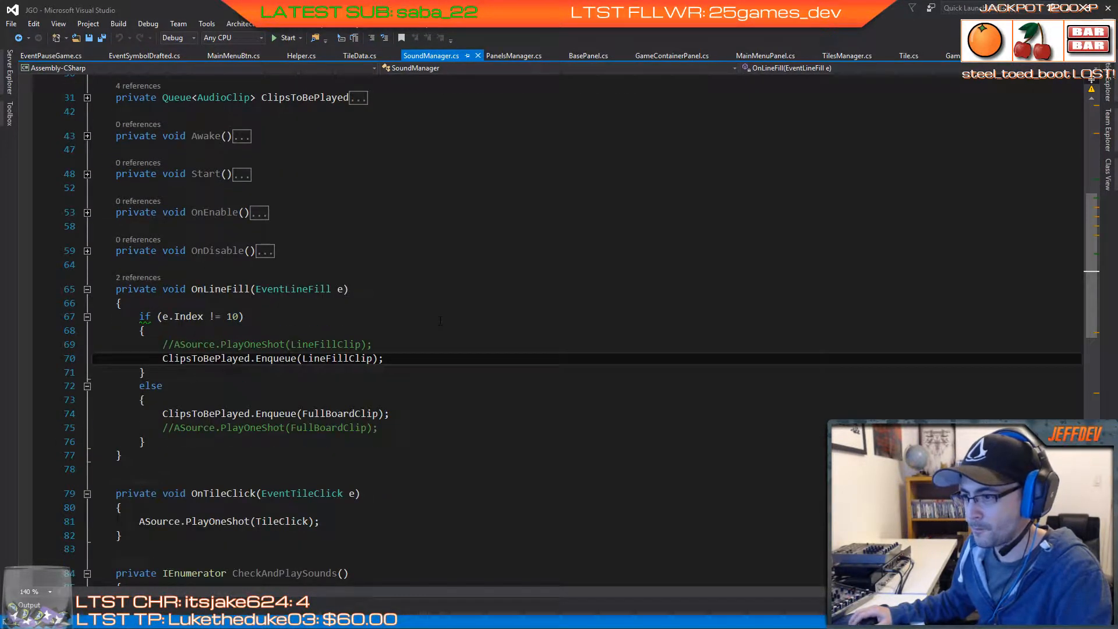
pyautogui.scroll(-1, 440, 320)
pyautogui.click(87, 247)
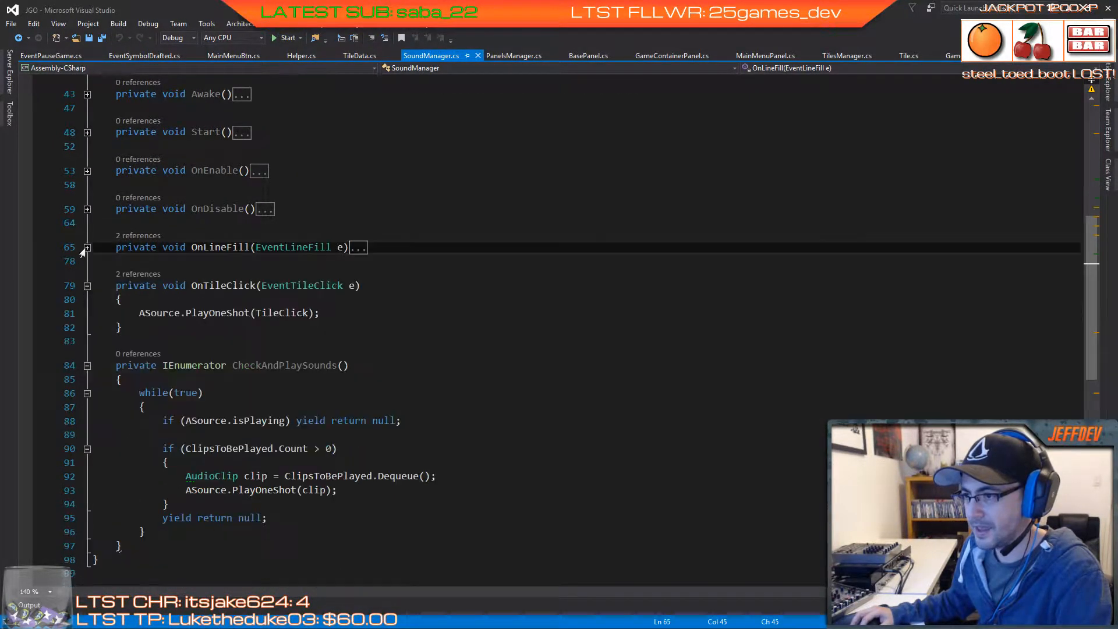
pyautogui.click(86, 285)
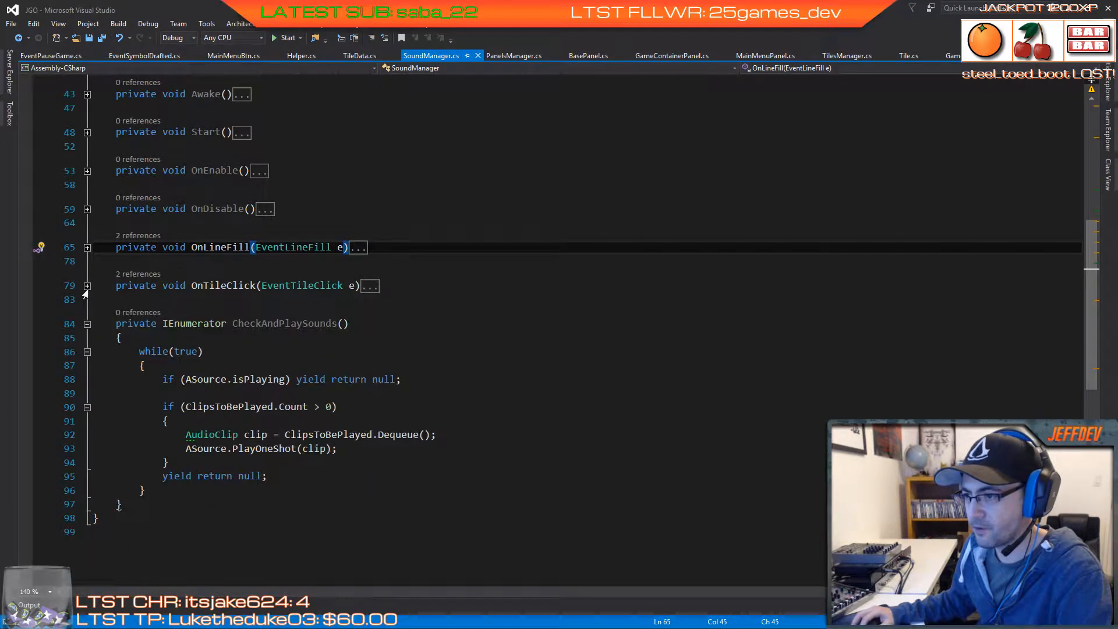
pyautogui.click(86, 324)
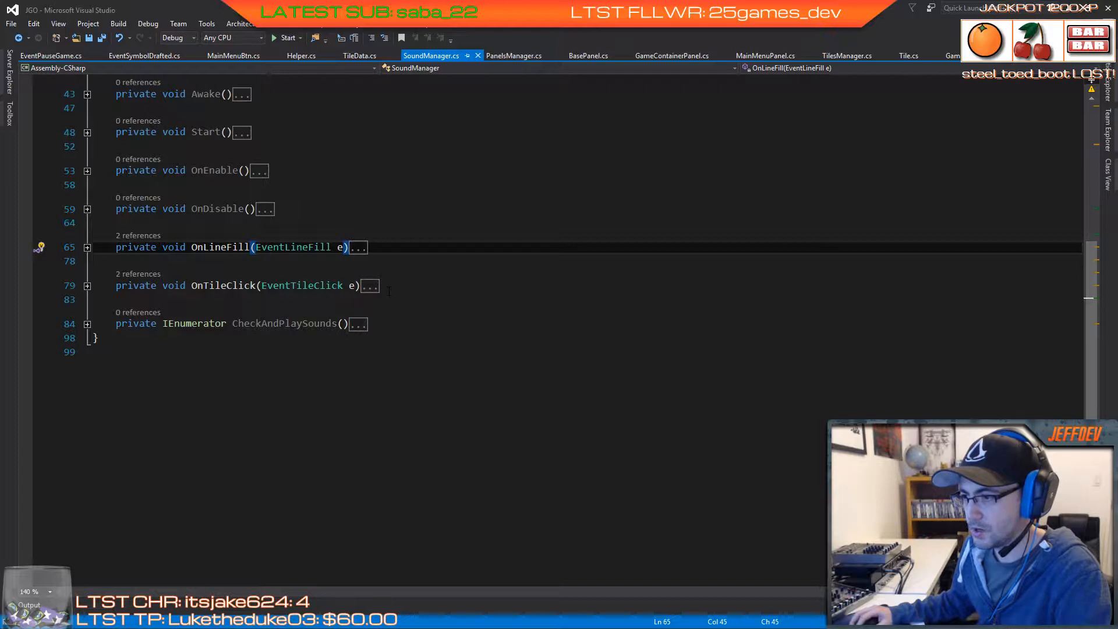
# Step: Add an empty private void method PlaySymbolSound(int value) between OnDisable and OnLineFill
pyautogui.click(345, 213)
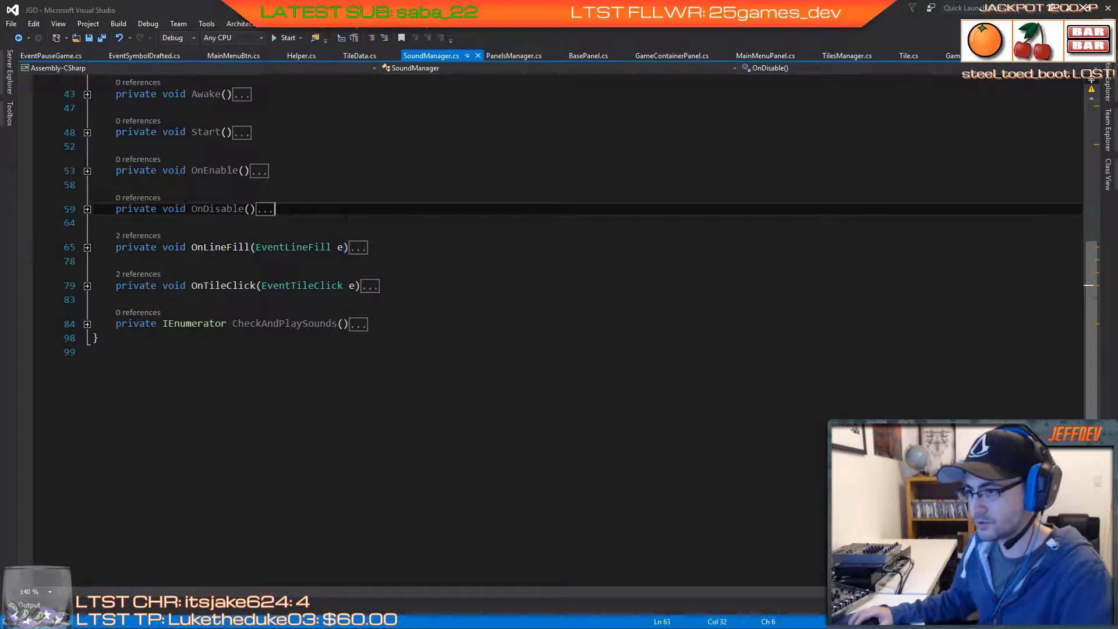
pyautogui.press('Return')
pyautogui.press('Return')
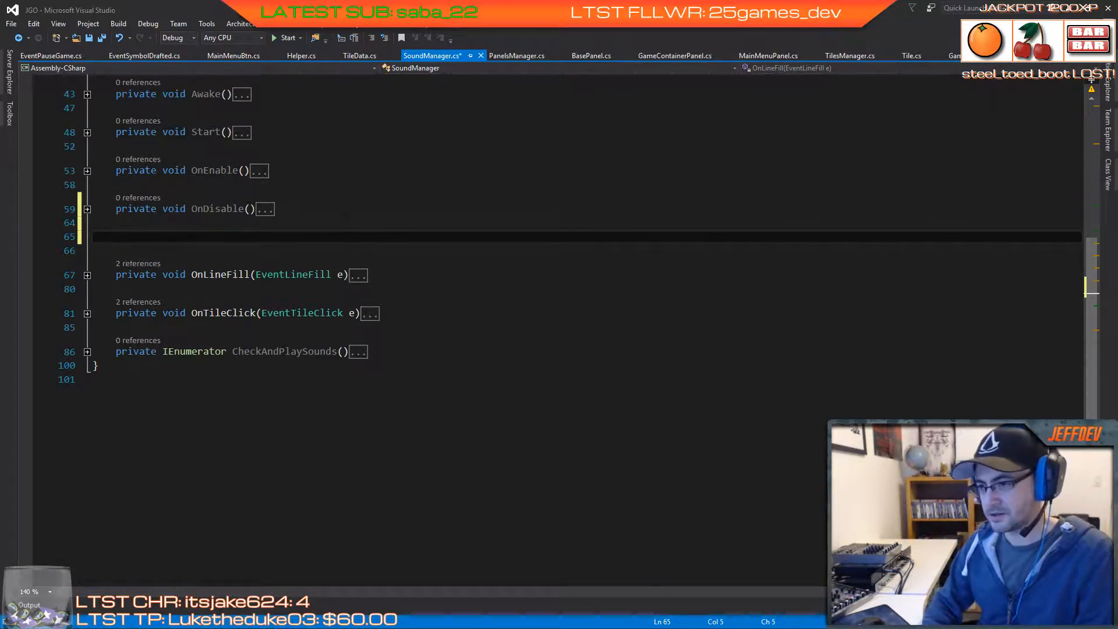
pyautogui.write('private void ')
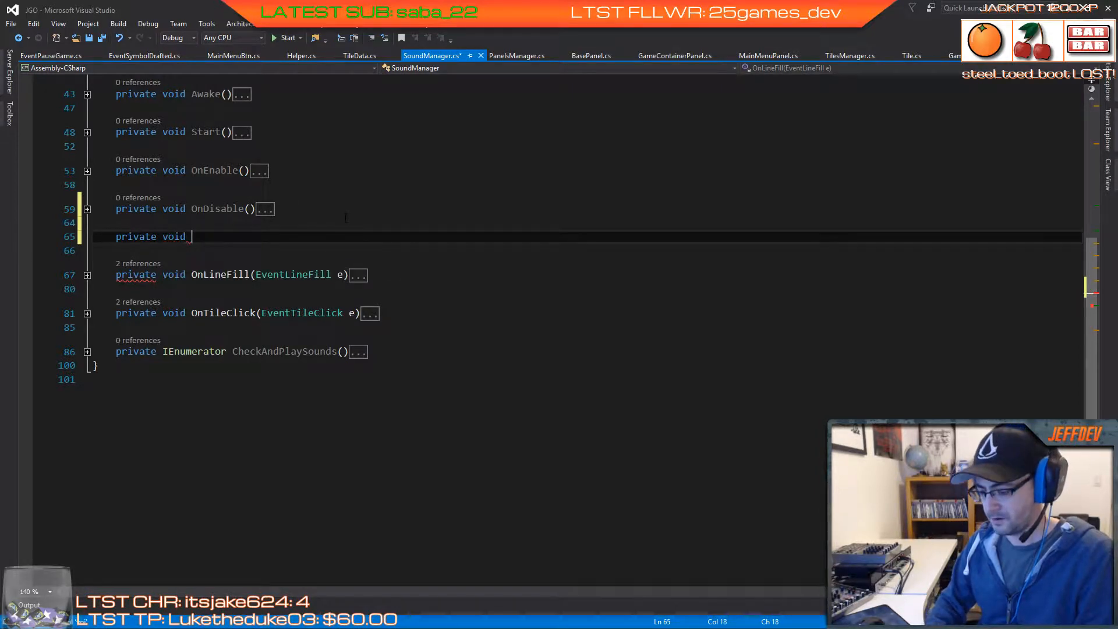
pyautogui.write('Play')
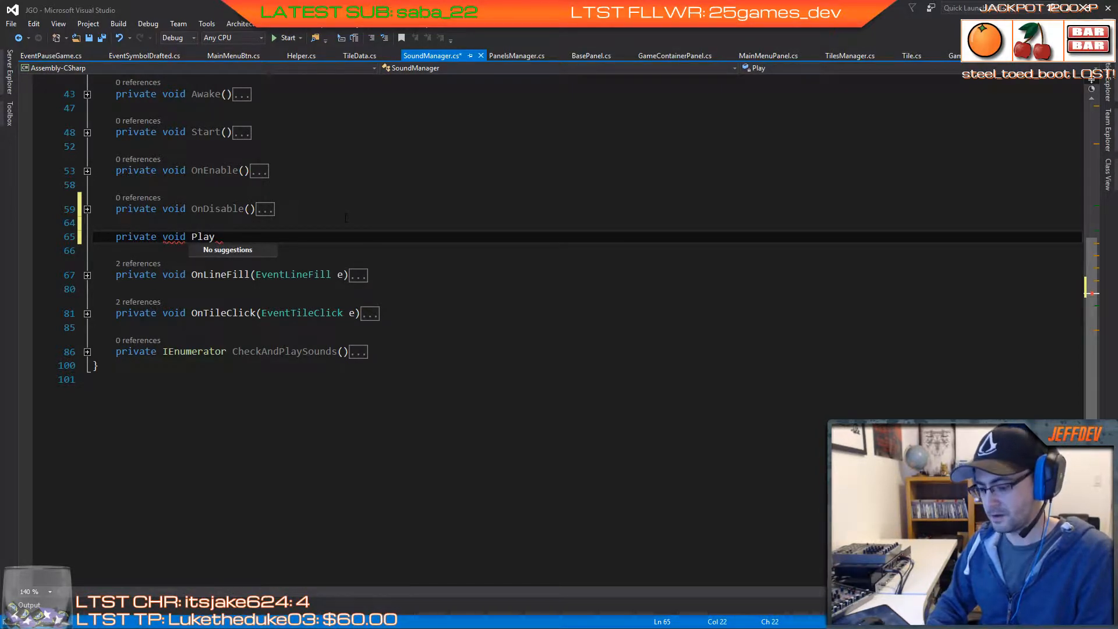
pyautogui.write('Symbol')
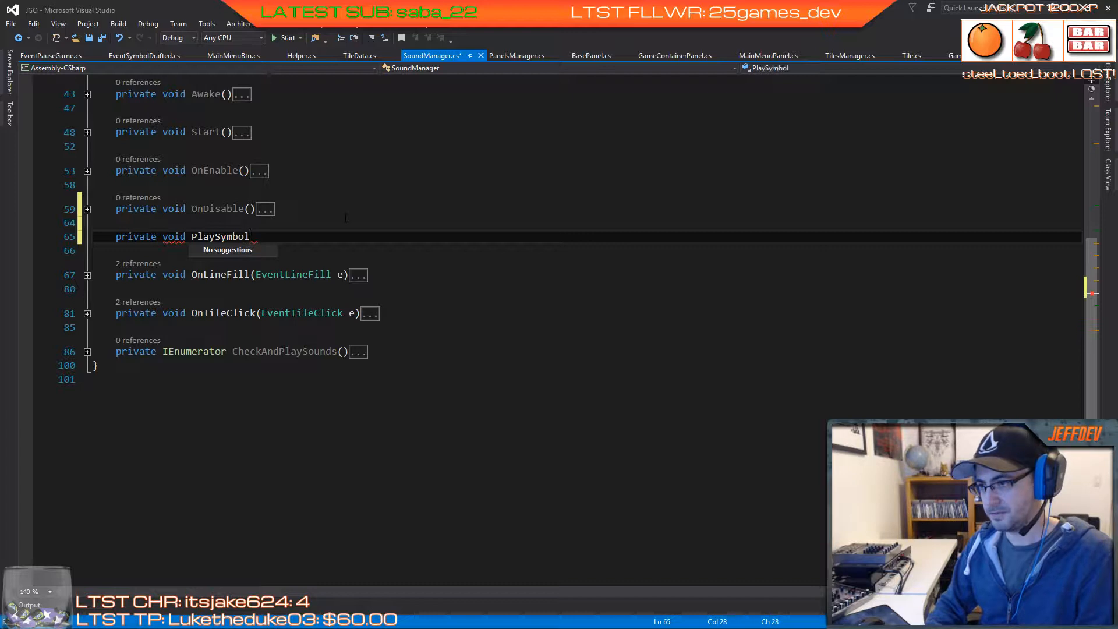
pyautogui.write('Sound')
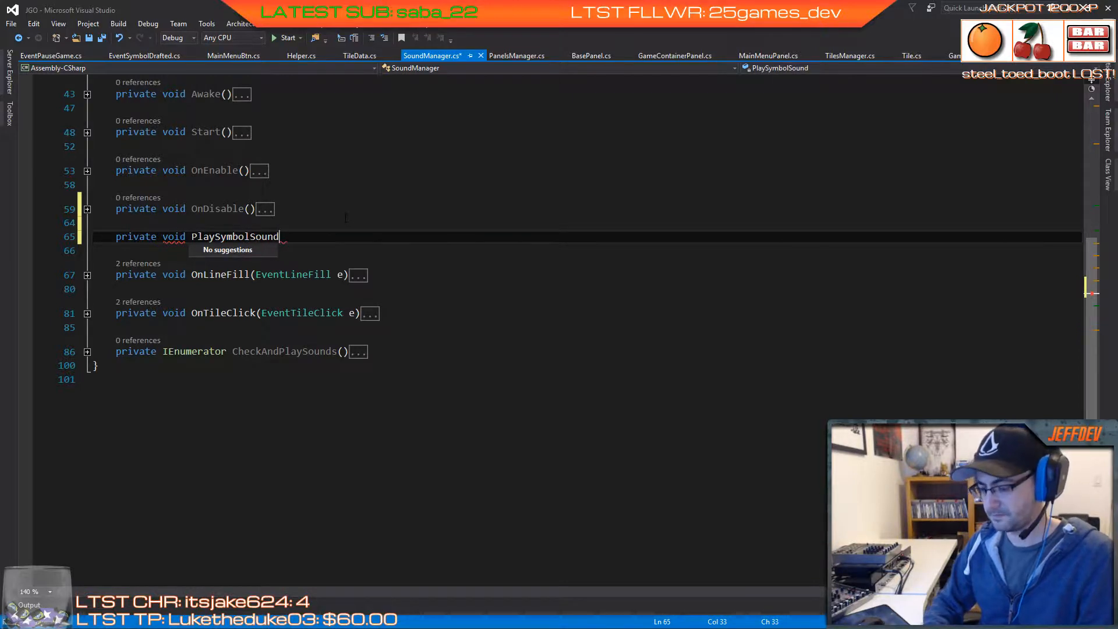
pyautogui.write('(int')
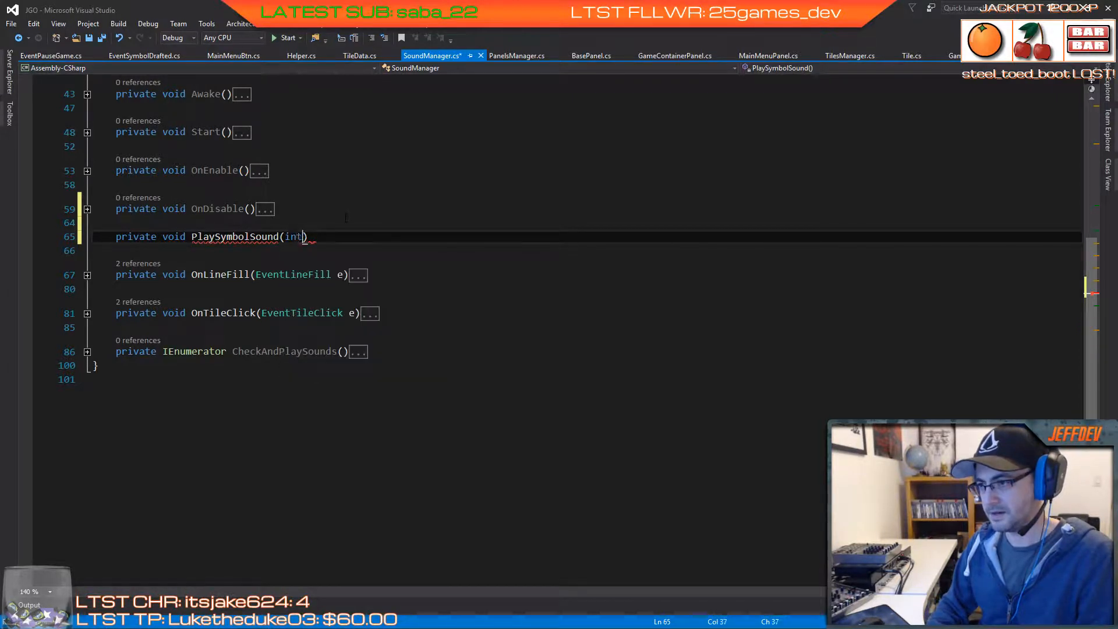
pyautogui.write(' value')
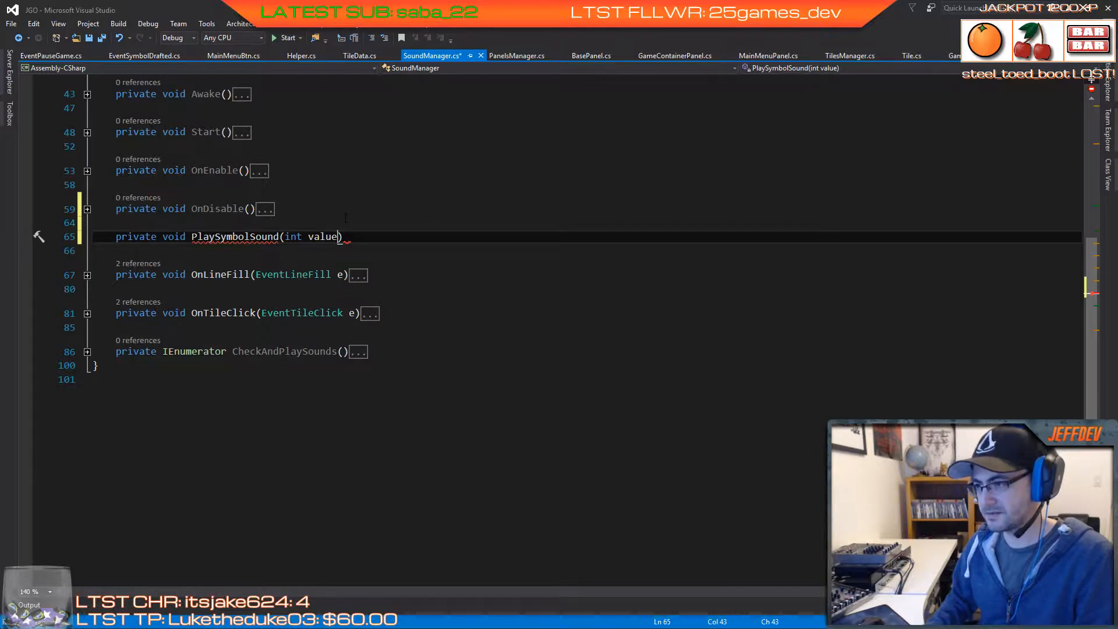
pyautogui.write(')')
pyautogui.press('Return')
pyautogui.write('{')
pyautogui.press('Return')
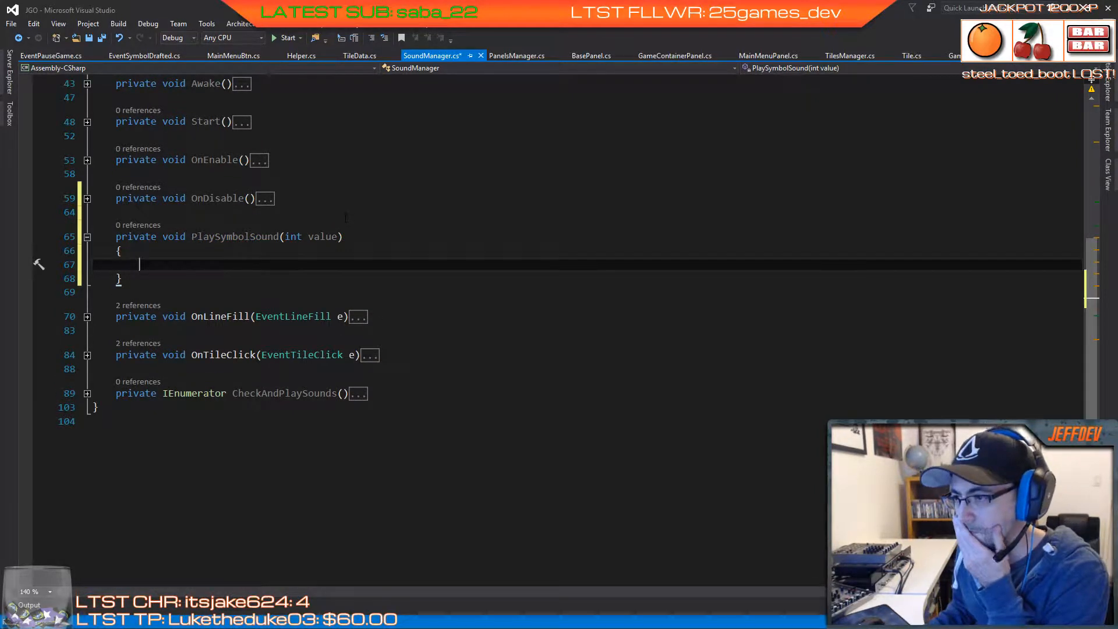
# Step: Declare a public AudioClip field JokerSoundClip below FullBoardClip, separated by a blank line
pyautogui.scroll(7, 366, 283)
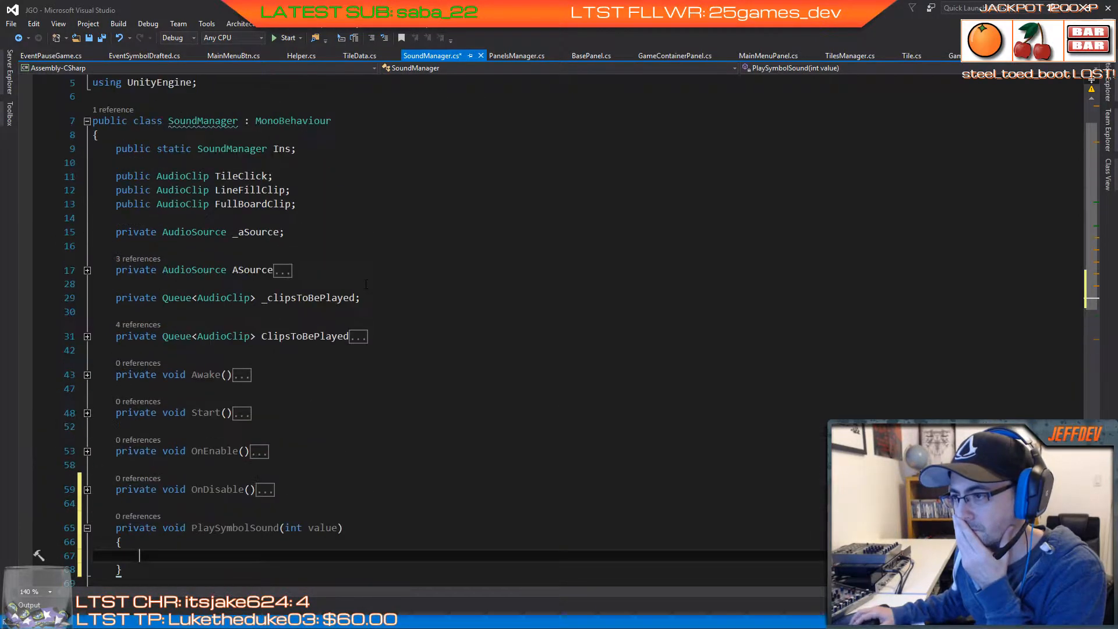
pyautogui.click(309, 204)
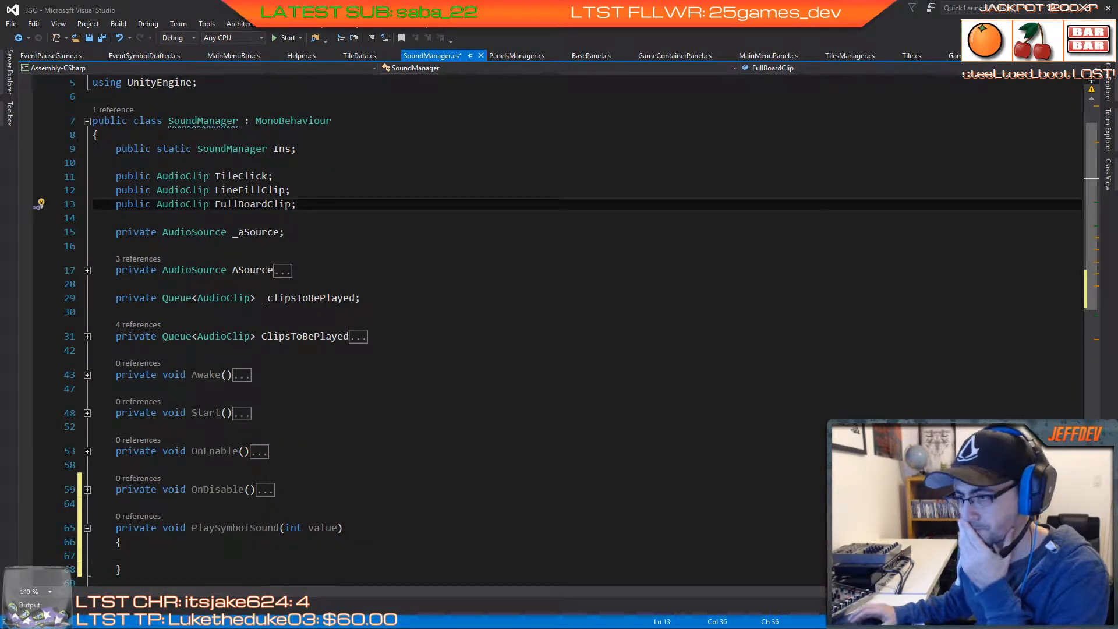
pyautogui.press('Return')
pyautogui.press('Return')
pyautogui.write('pu')
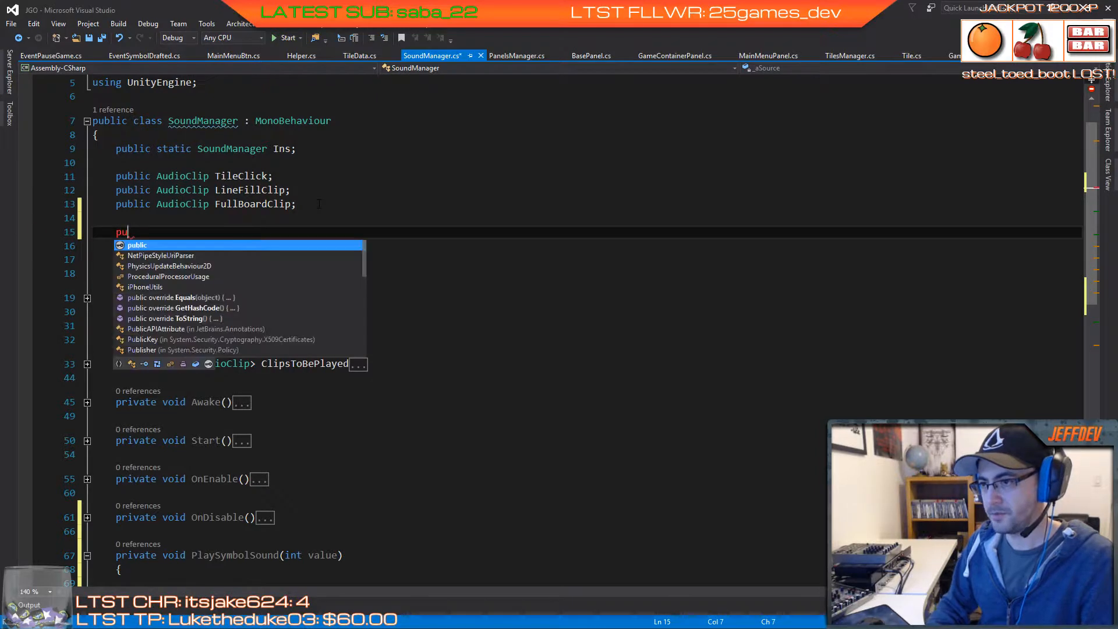
pyautogui.write('blic AudioClip')
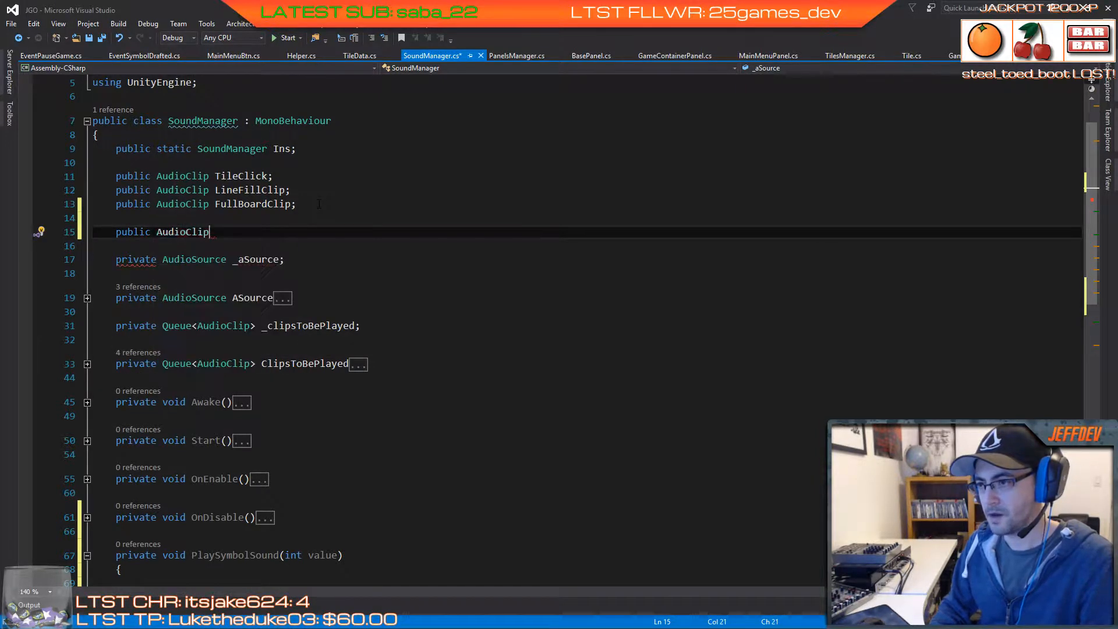
pyautogui.write(' J')
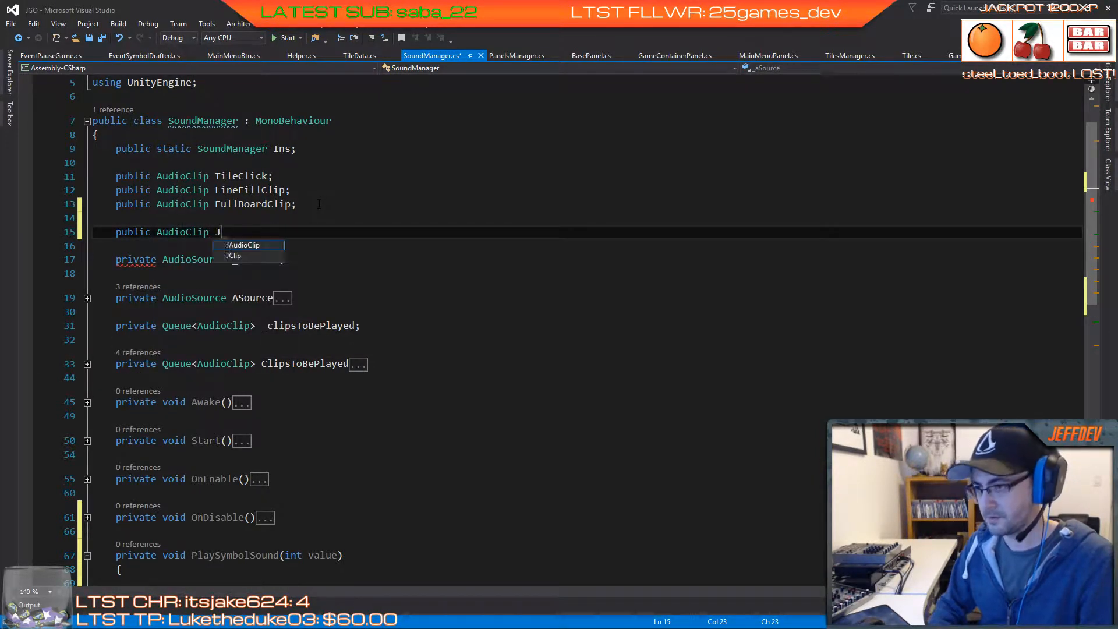
pyautogui.write('okerSoundClip;')
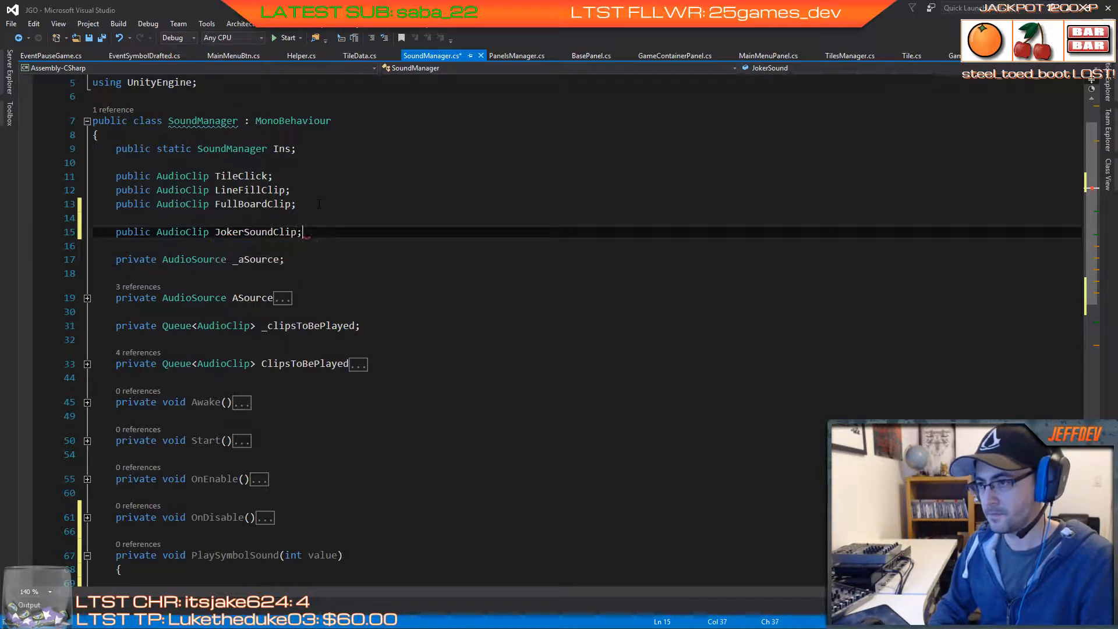
# Step: Declare a public AudioClip field AngelSoundClip directly below JokerSoundClip
pyautogui.press('Return')
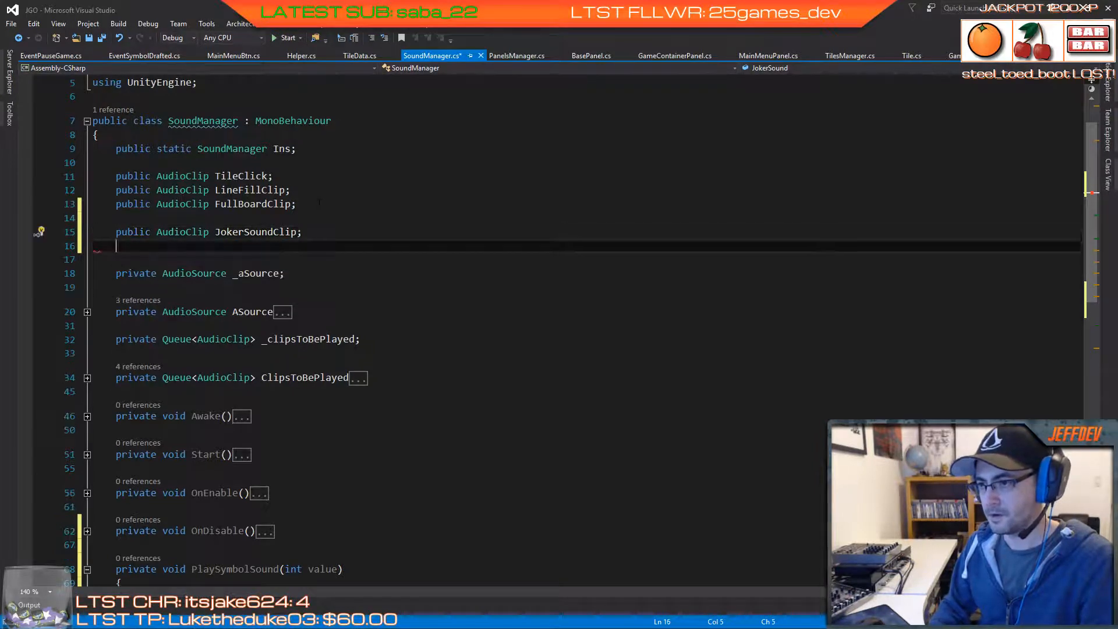
pyautogui.write('public AudioClip')
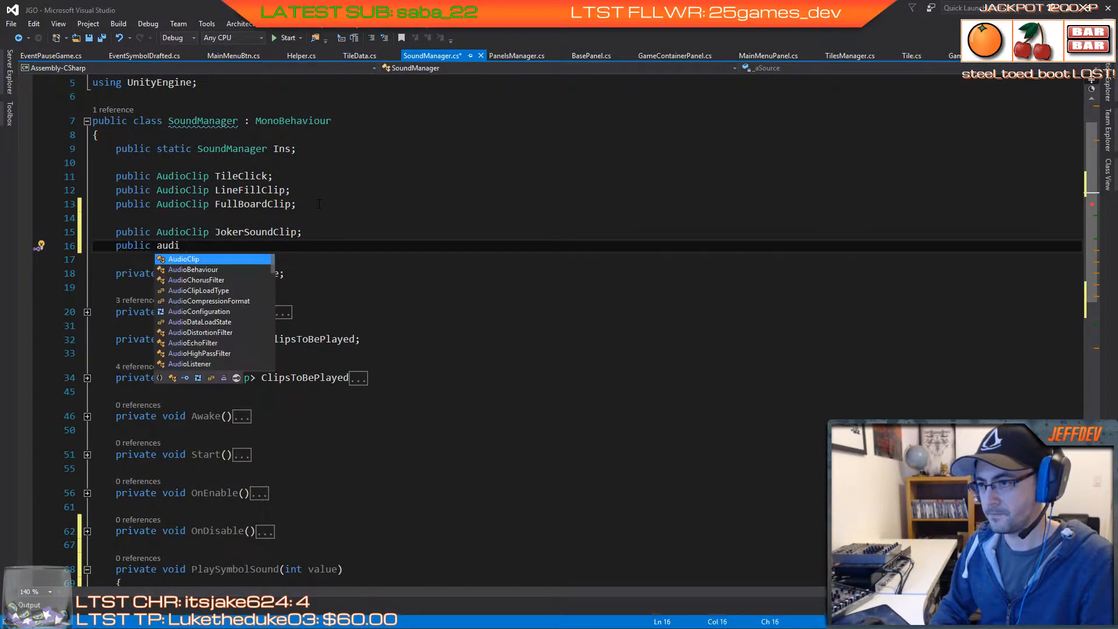
pyautogui.write(' Ang')
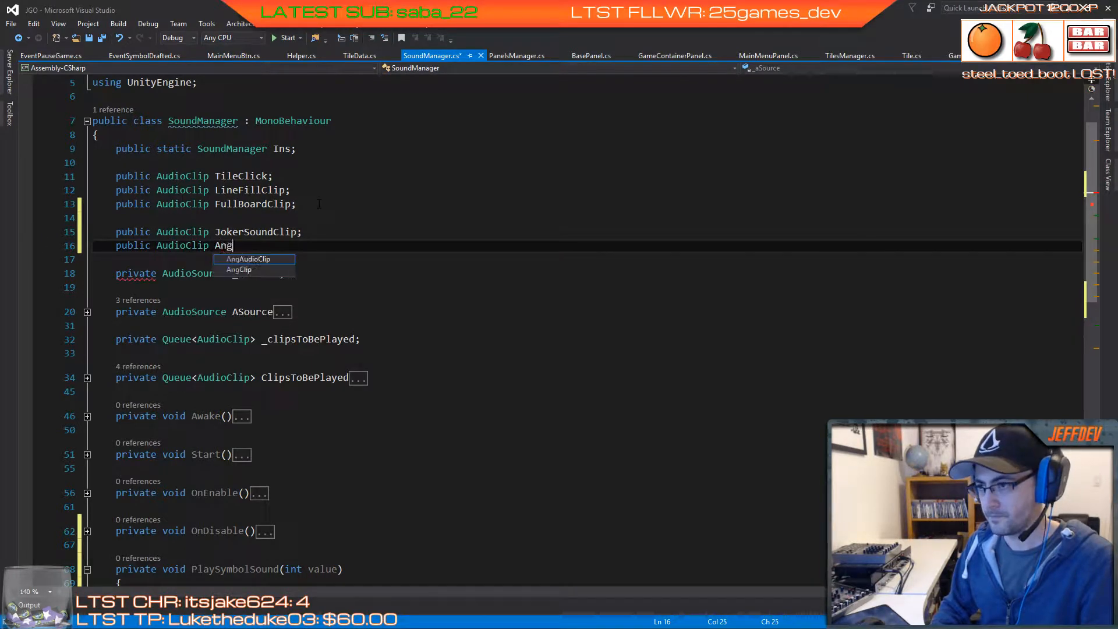
pyautogui.write('elSound')
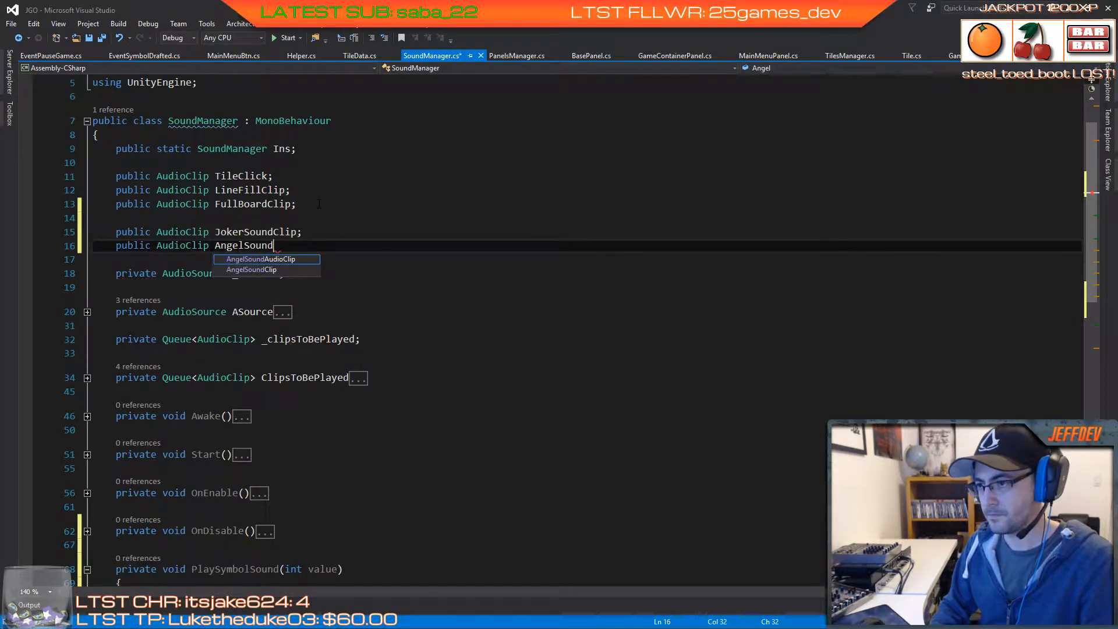
pyautogui.write('Clip;')
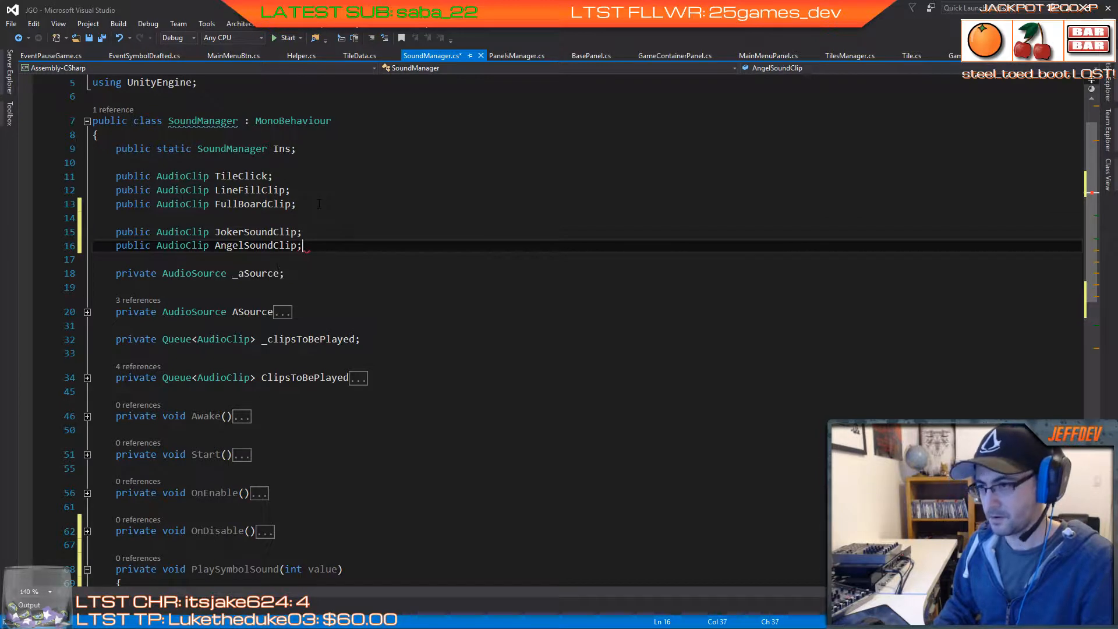
# Step: Declare a public AudioClip field DevilSoundClip directly below AngelSoundClip
pyautogui.press('Return')
pyautogui.write('public AudioClip')
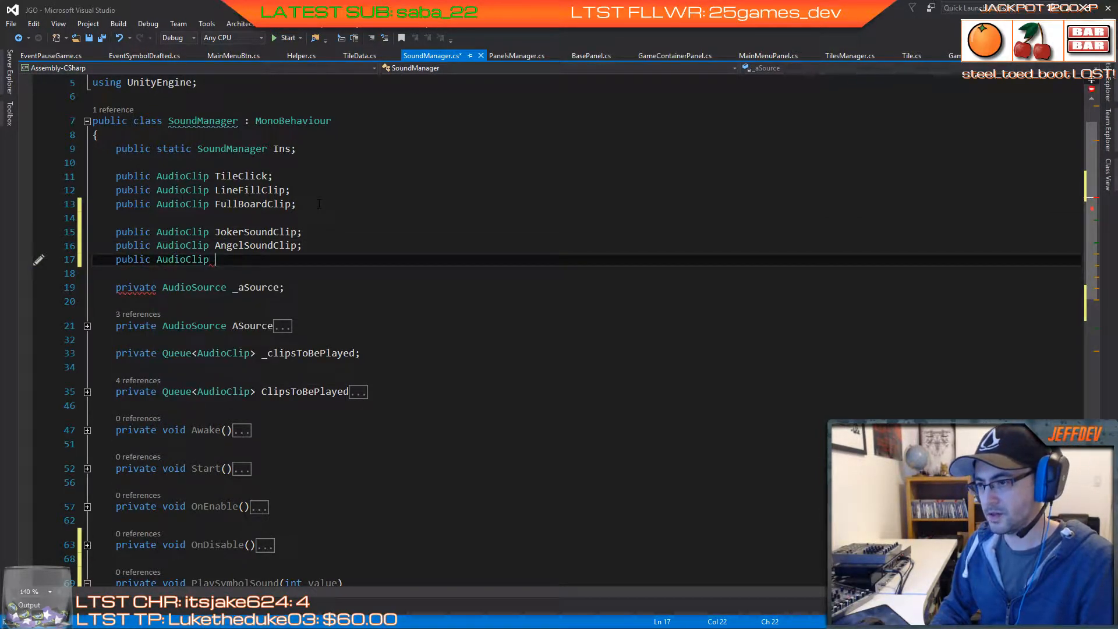
pyautogui.write(' Devil')
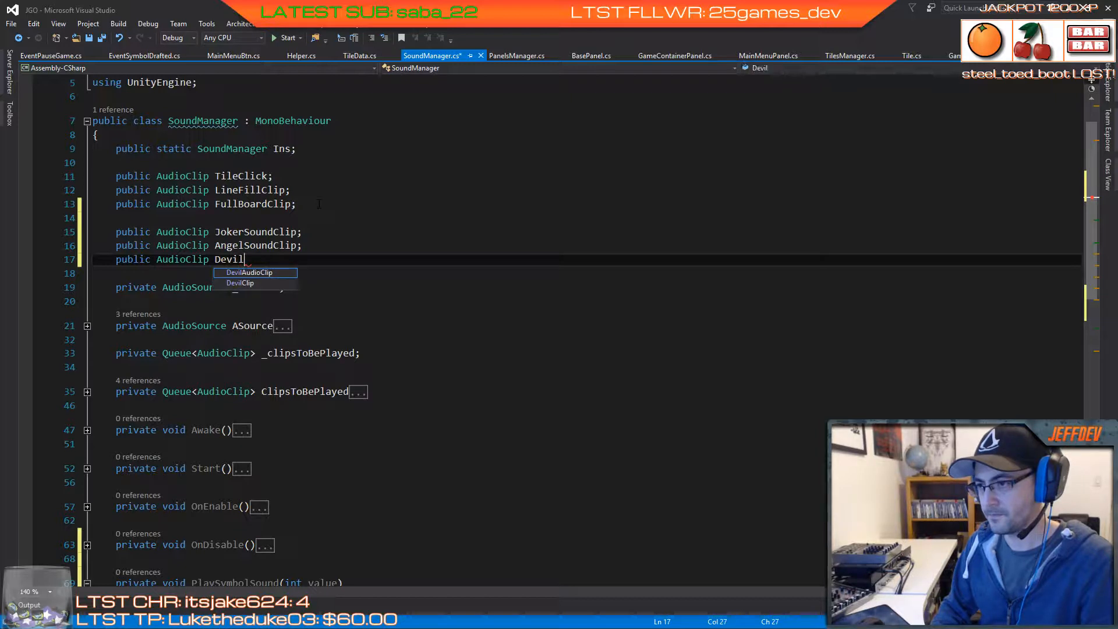
pyautogui.write('SoundC')
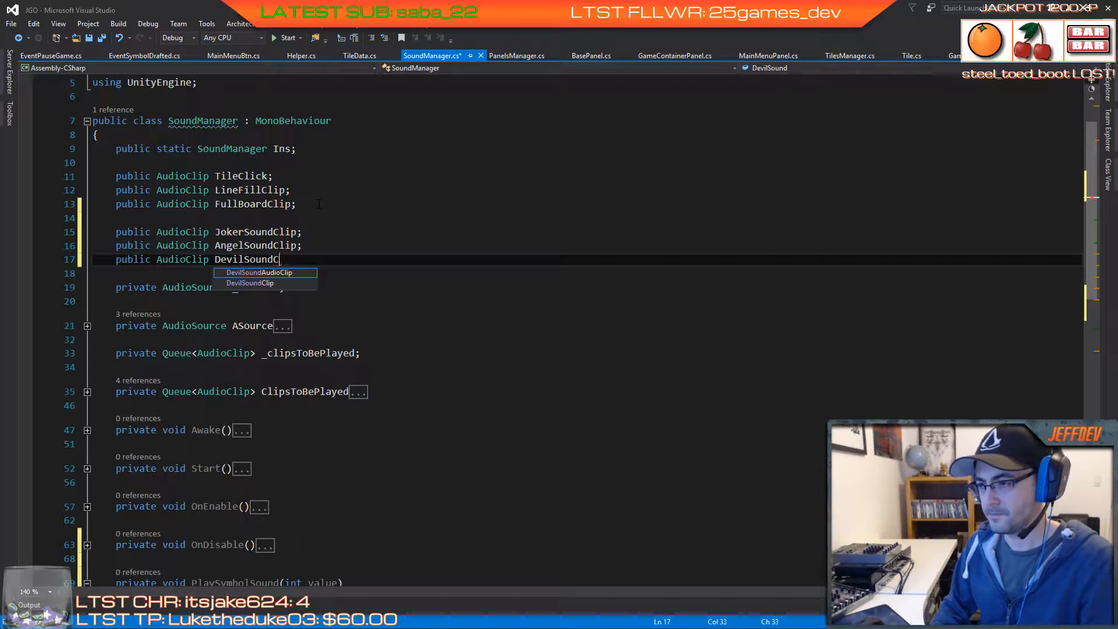
pyautogui.write('lip;')
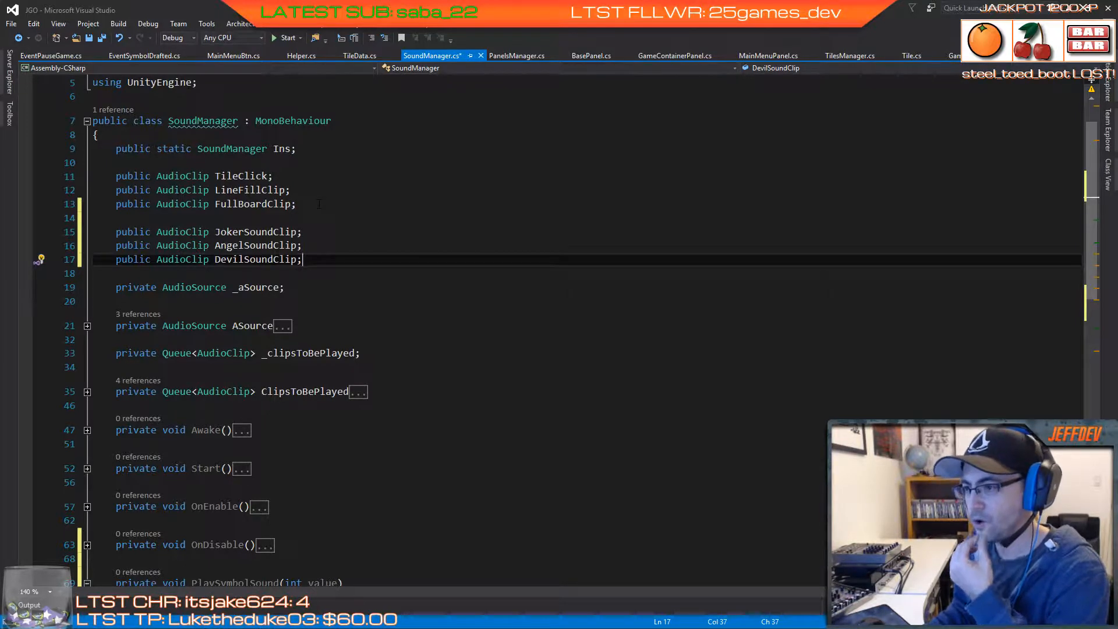
# Step: Declare a public AudioClip field GoldSoundClip directly below DevilSoundClip
pyautogui.press('Return')
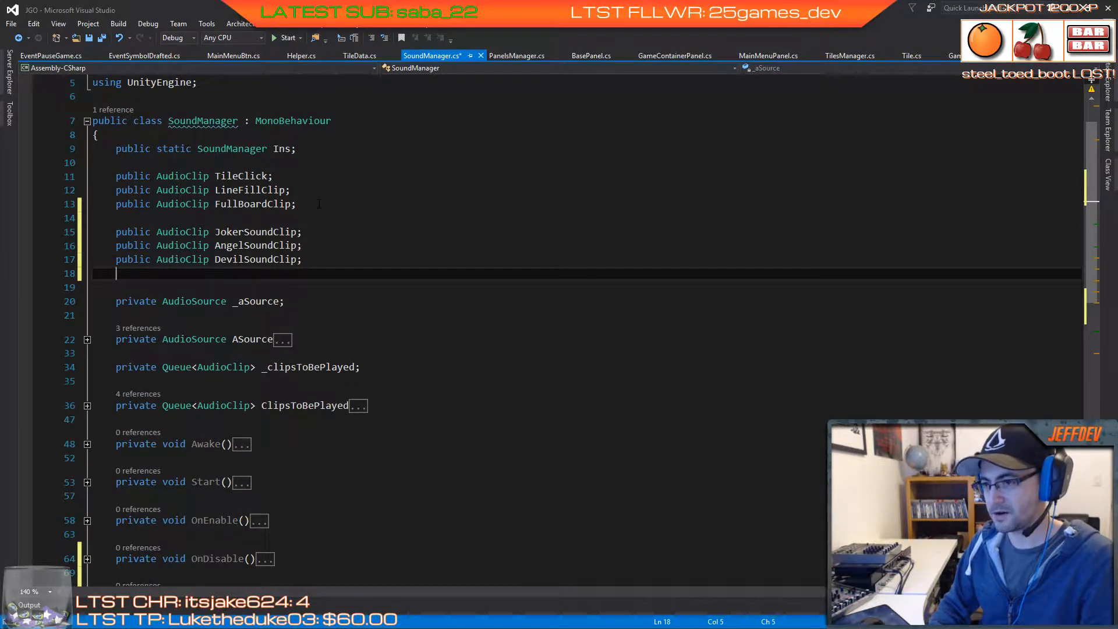
pyautogui.write('public ')
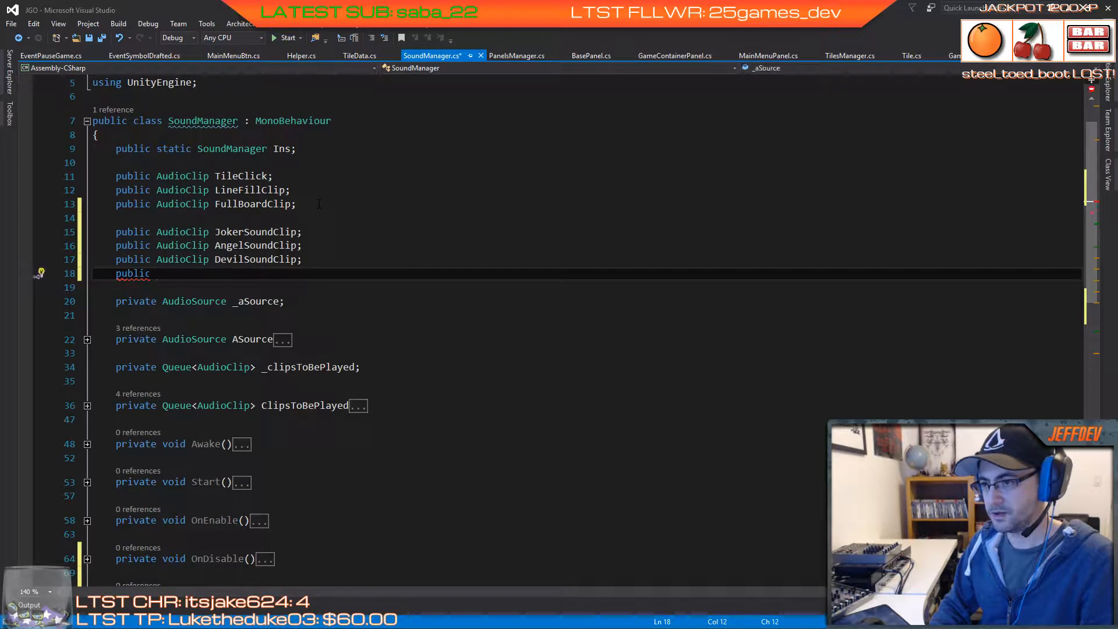
pyautogui.write('au G')
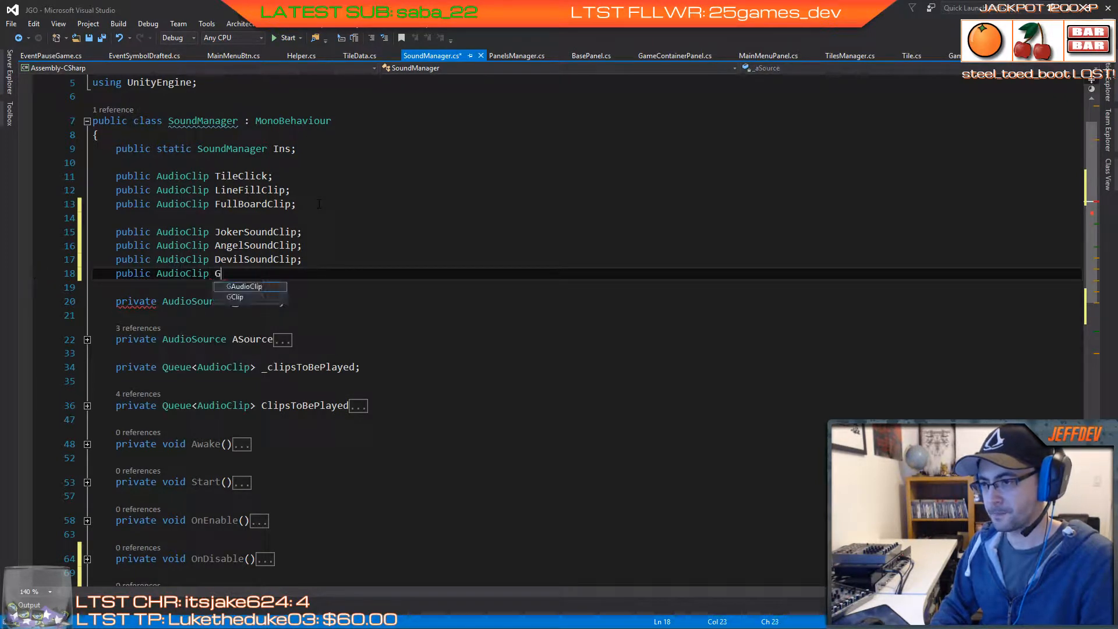
pyautogui.write('oldSou')
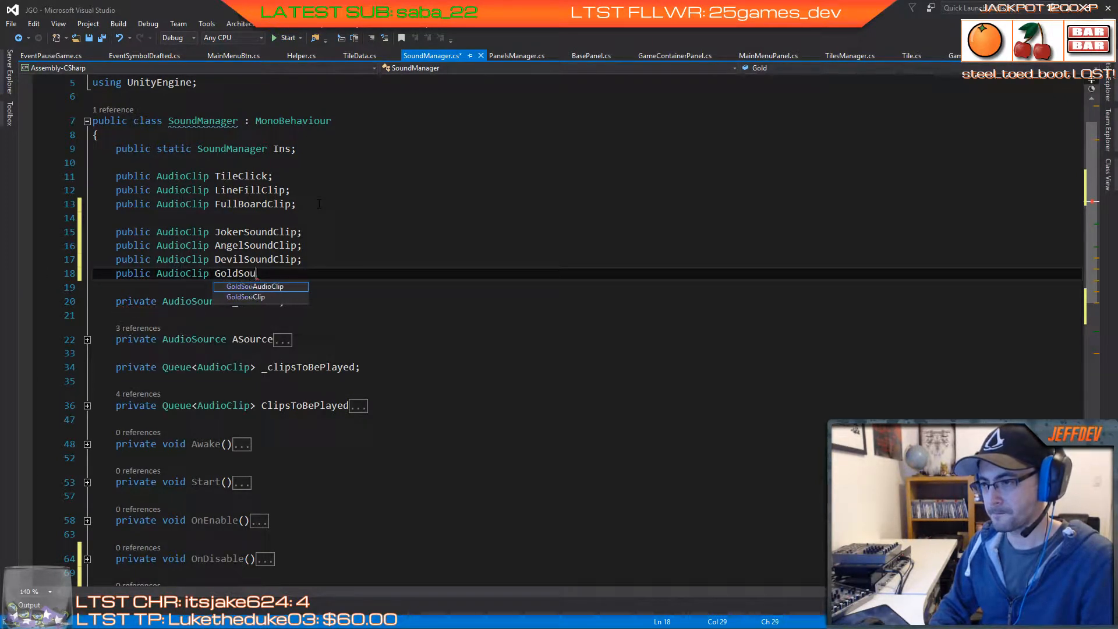
pyautogui.write('ndClip;')
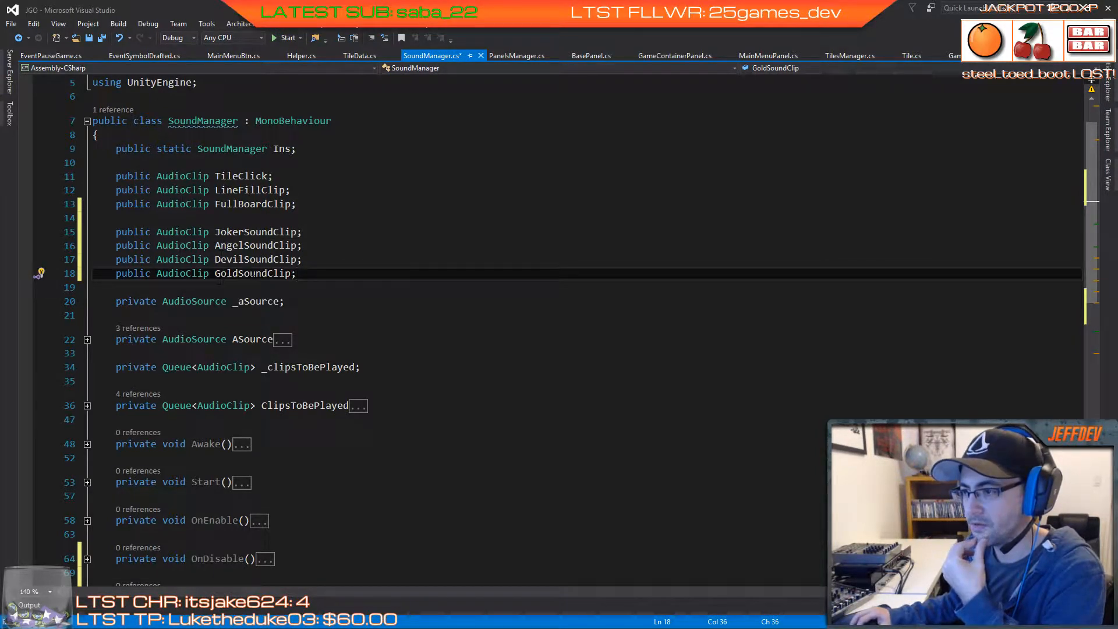
# Step: Insert a switch statement on value in the empty body of the PlaySymbolSound method
pyautogui.scroll(-8, 350, 297)
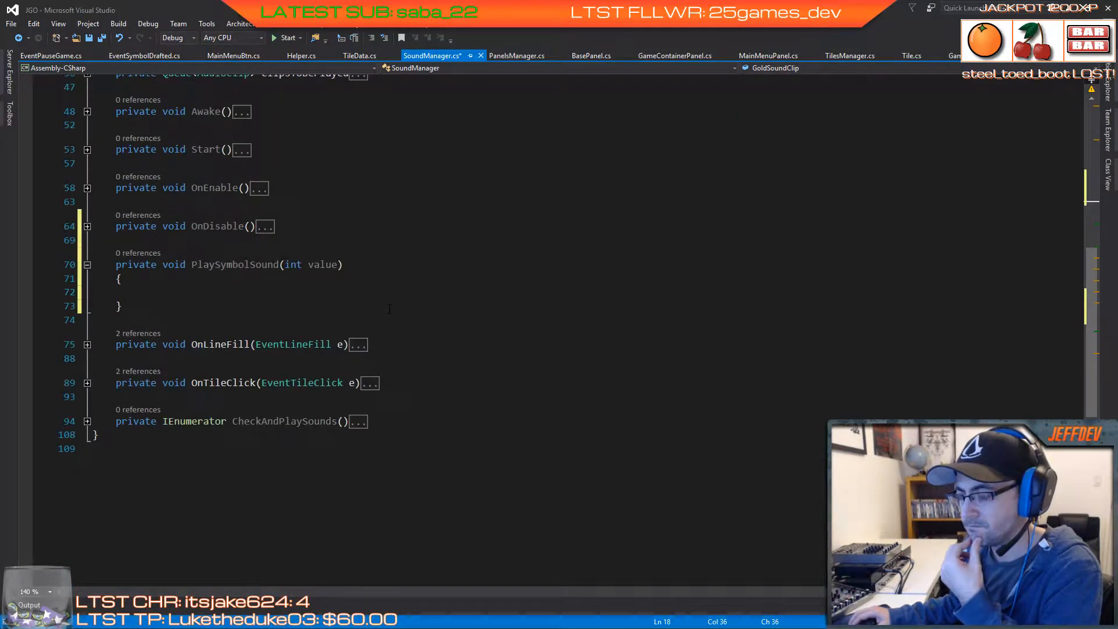
pyautogui.click(326, 292)
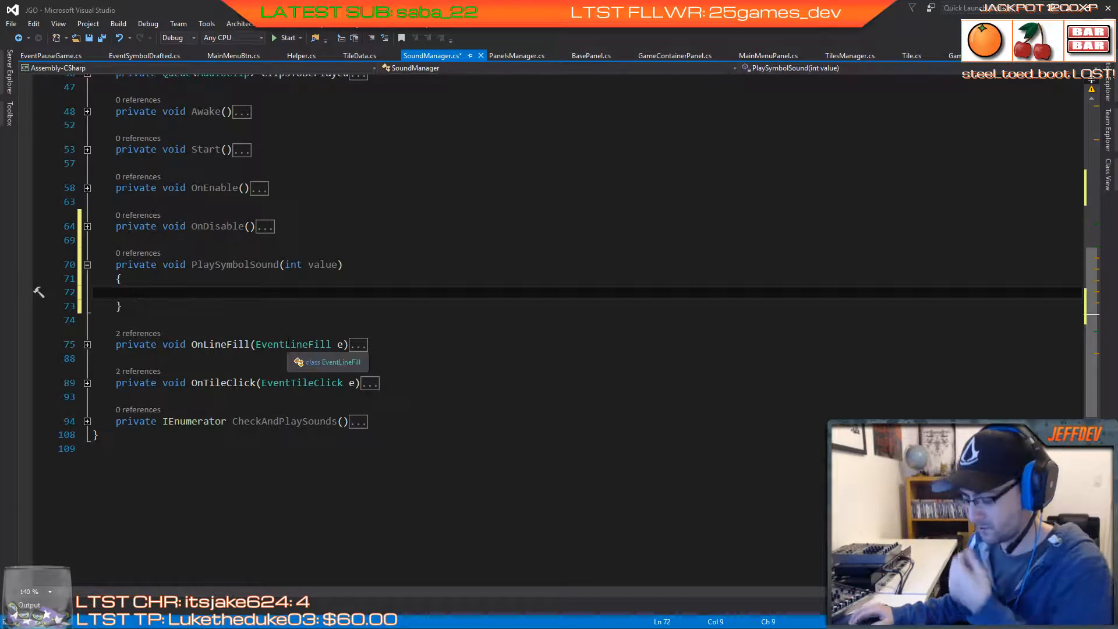
pyautogui.write('swi')
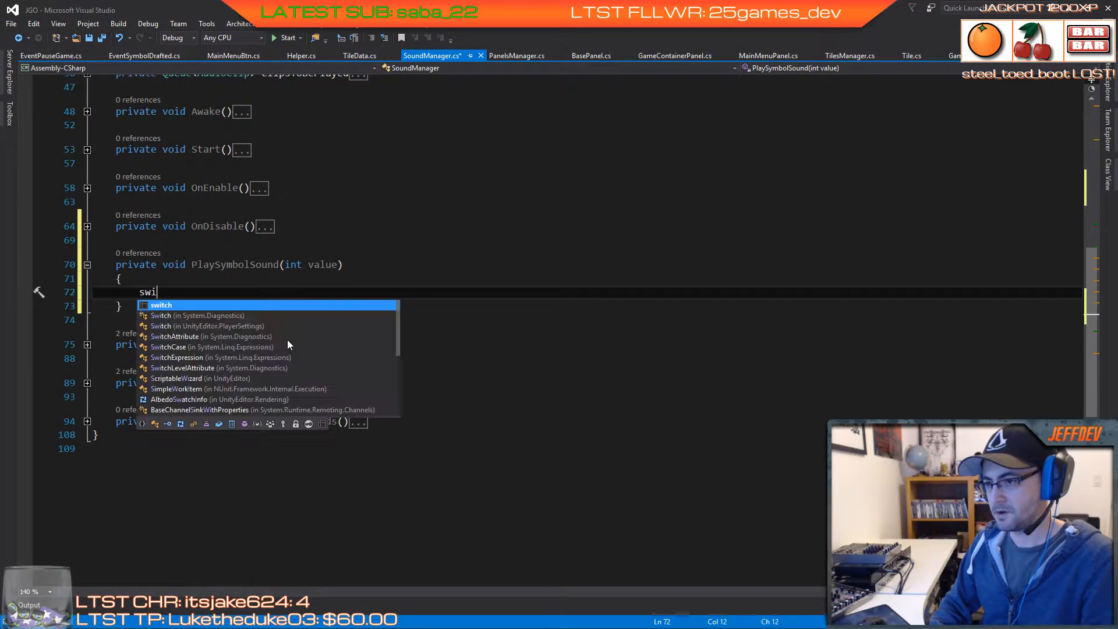
pyautogui.press('Tab')
pyautogui.press('Tab')
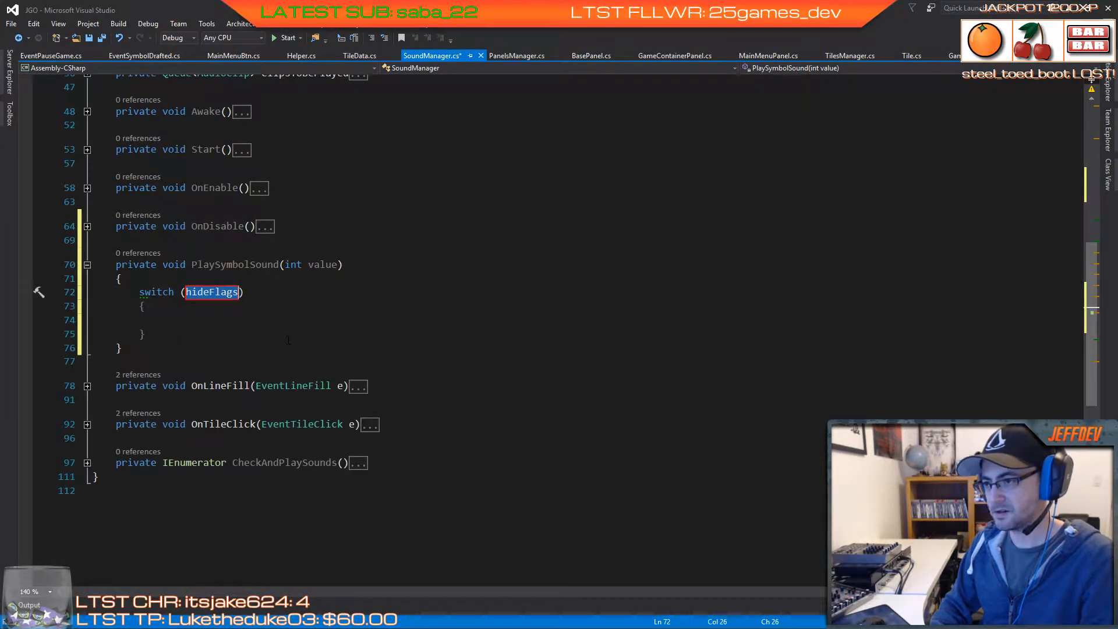
pyautogui.write('value')
pyautogui.press('Return')
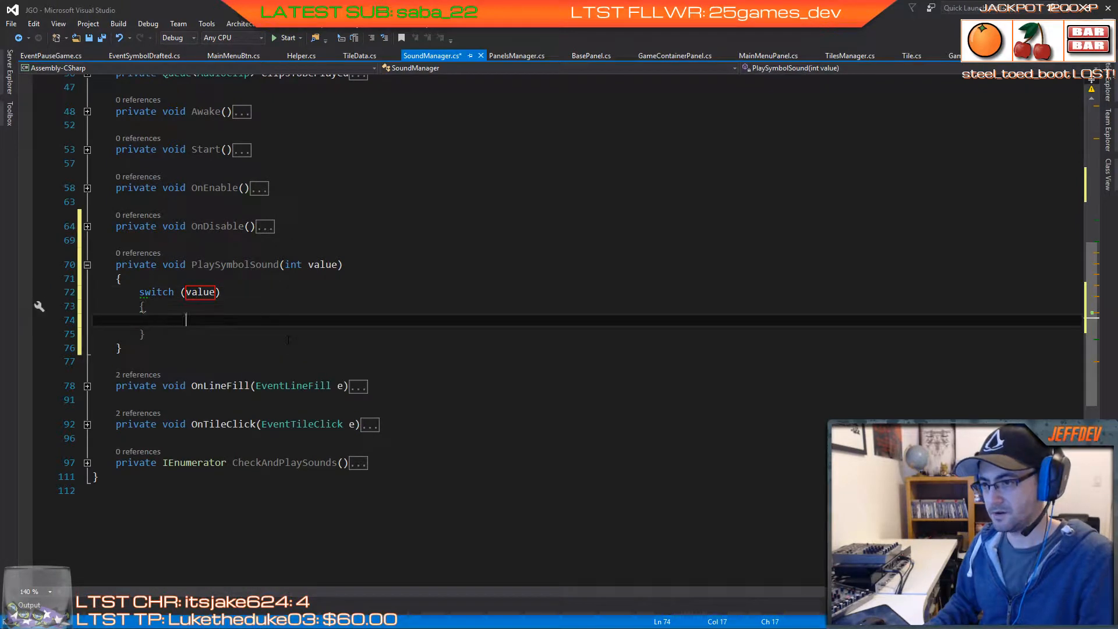
# Step: Add a case for Helper.Symbol.Angel containing only a break to the switch in PlaySymbolSound
pyautogui.write('cas')
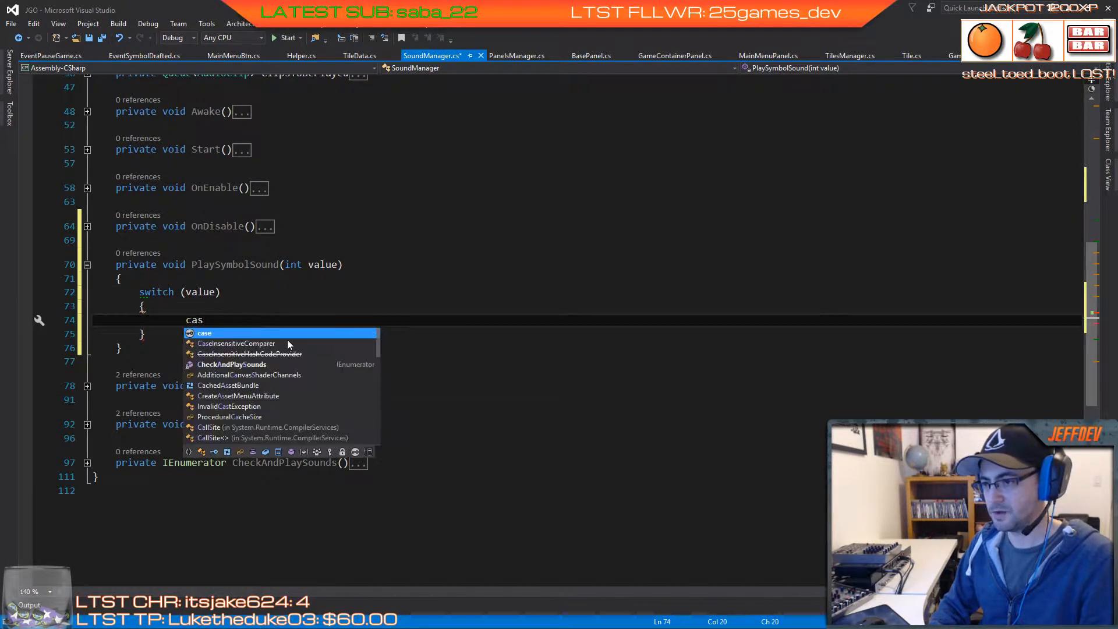
pyautogui.write('e ')
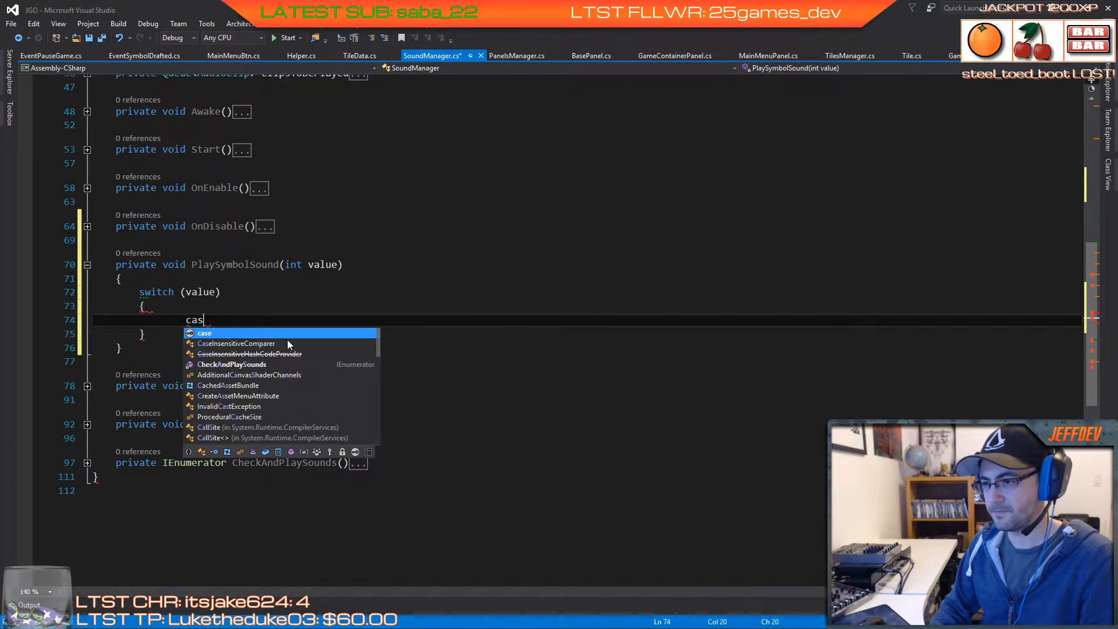
pyautogui.write('Helper.')
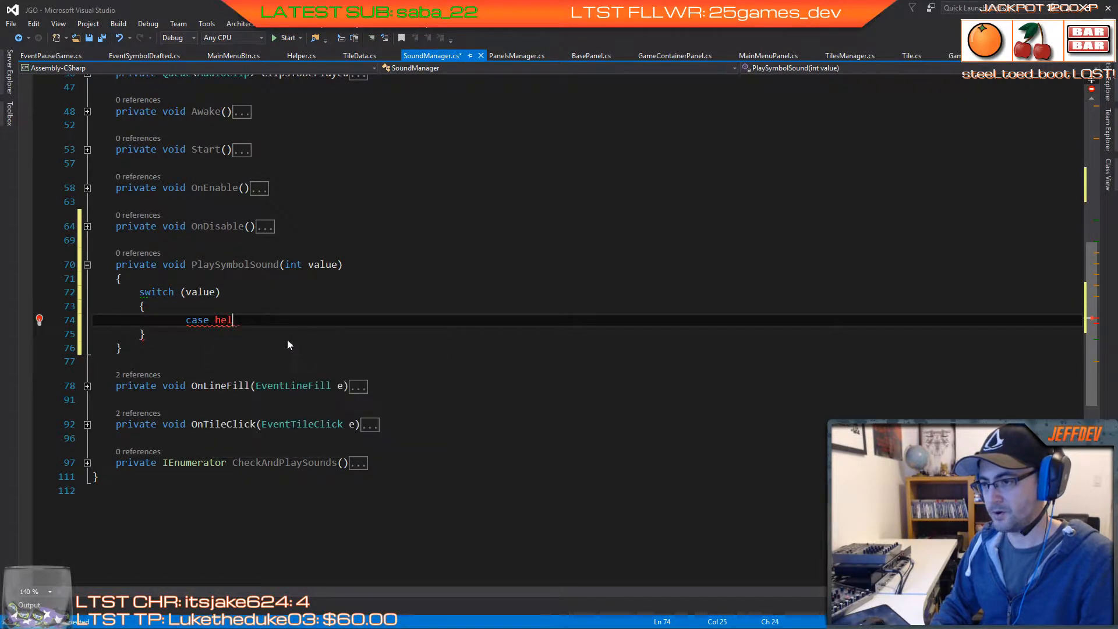
pyautogui.write('Symbol')
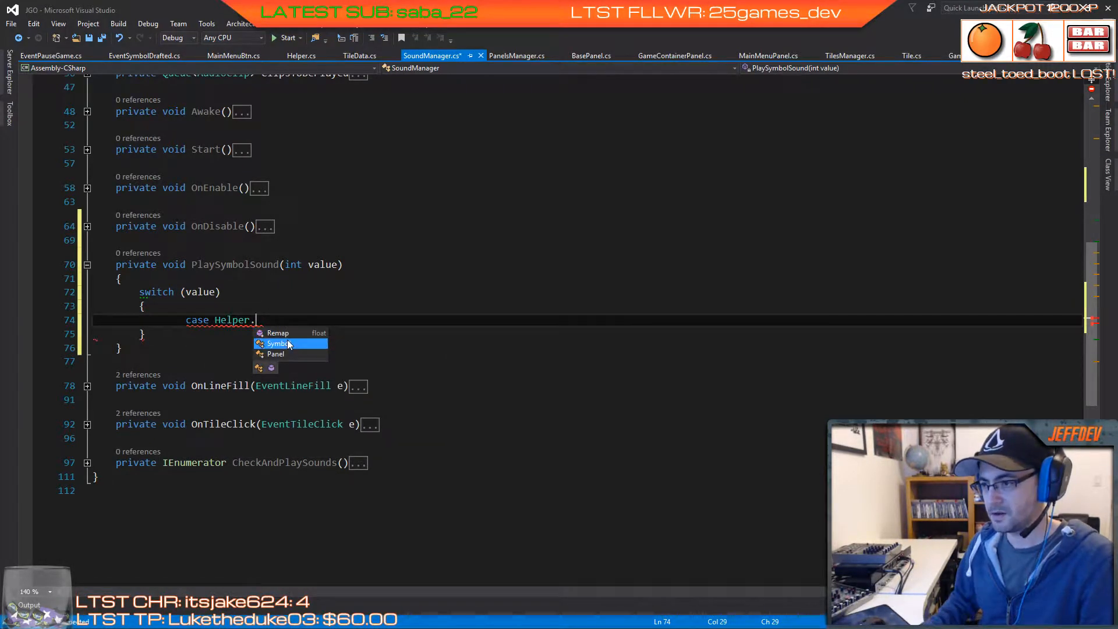
pyautogui.write('.')
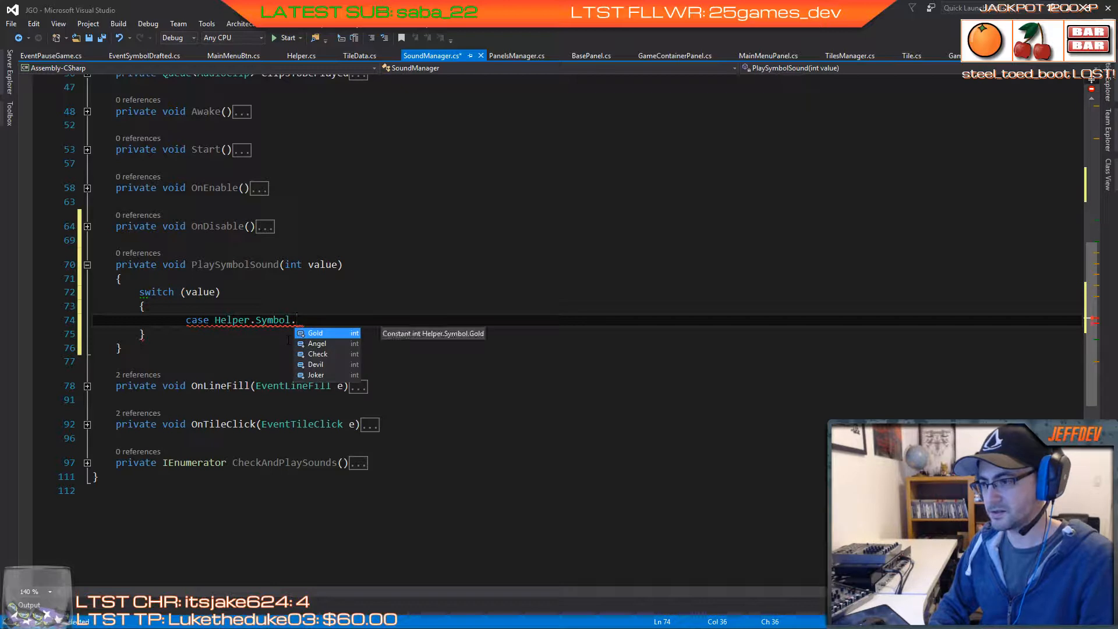
pyautogui.press('Down')
pyautogui.press('Tab')
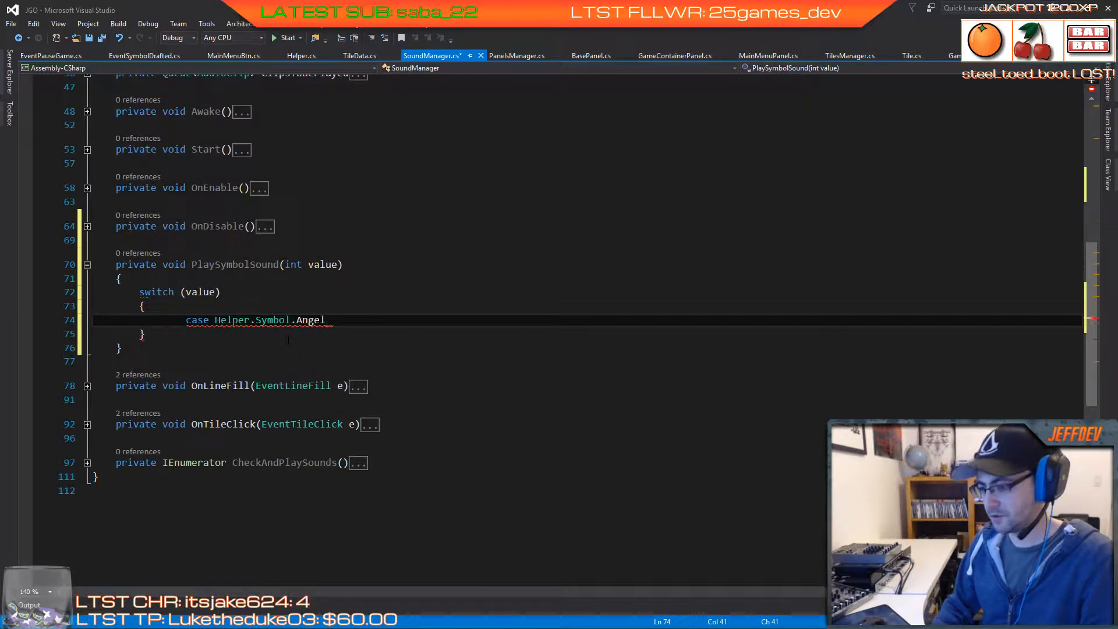
pyautogui.write(':')
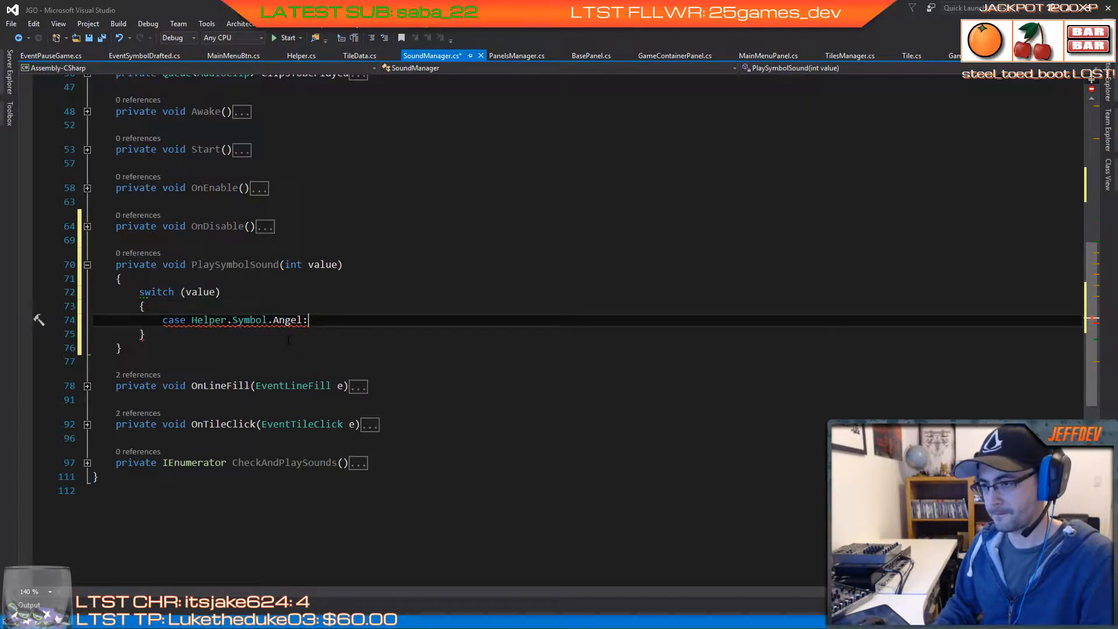
pyautogui.press('Return')
pyautogui.write('break;')
pyautogui.press('Return')
pyautogui.write(';')
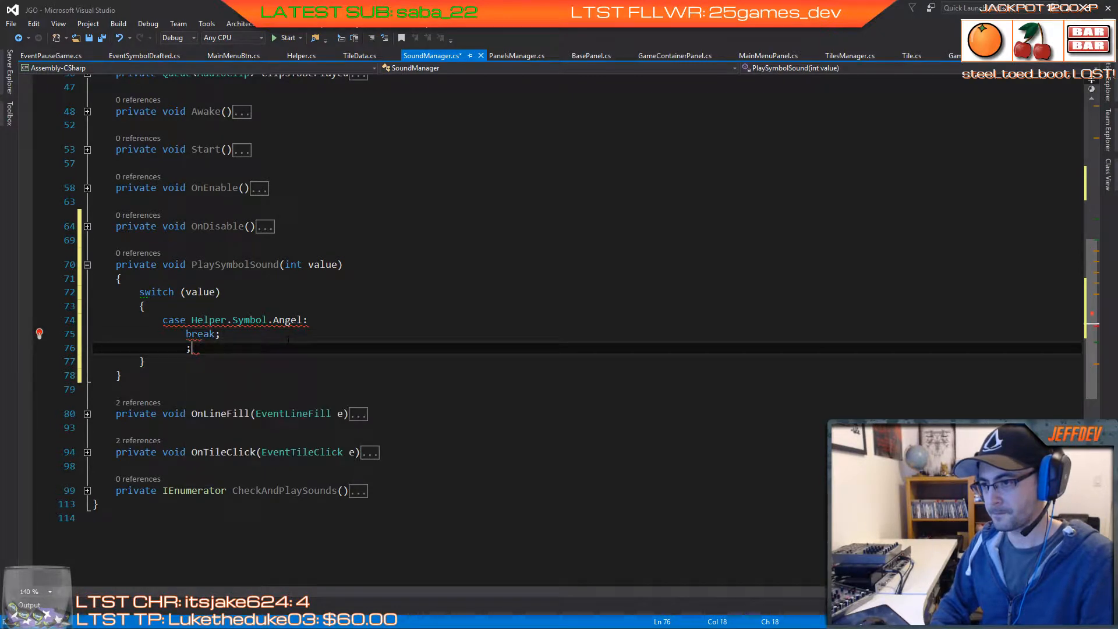
pyautogui.press('BackSpace')
pyautogui.write('camera')
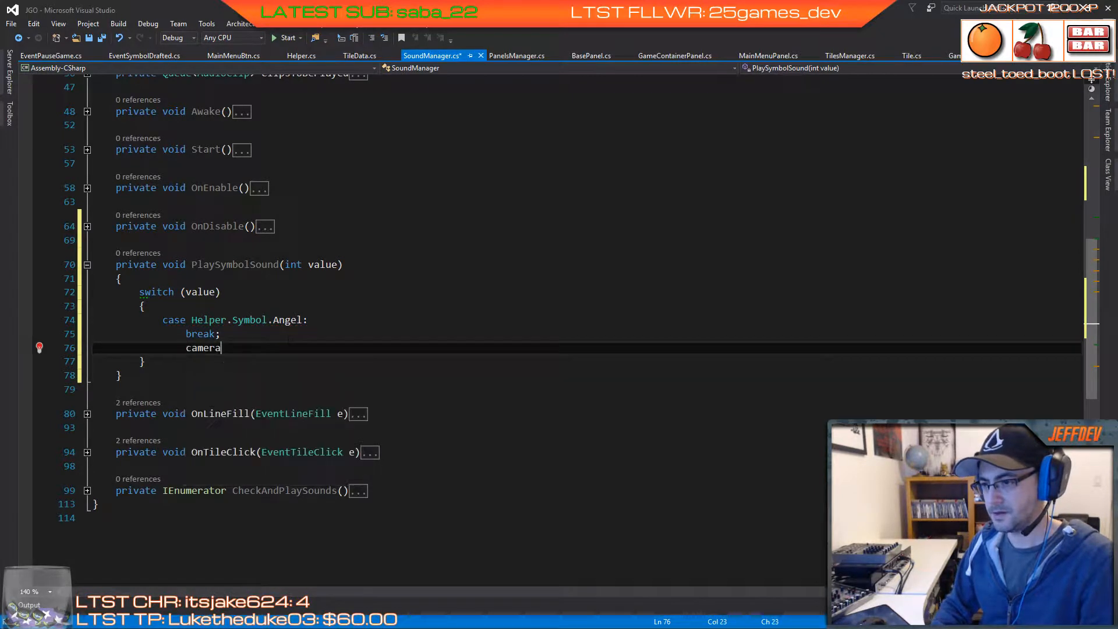
pyautogui.press('BackSpace')
pyautogui.press('BackSpace')
pyautogui.press('BackSpace')
pyautogui.press('BackSpace')
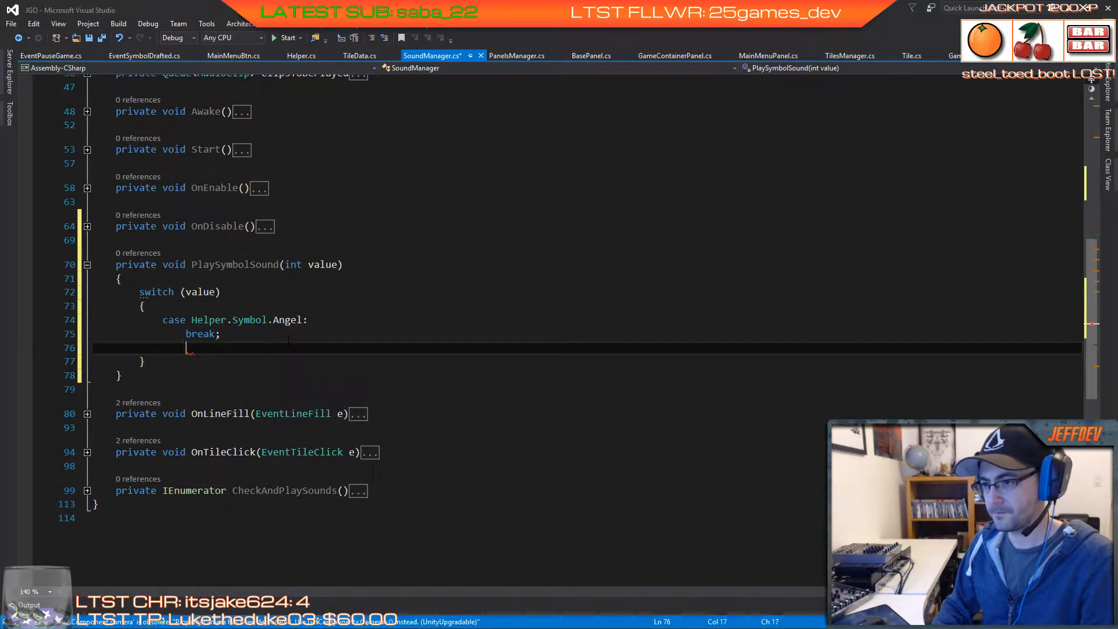
# Step: Add a case for Helper.Symbol.Devil containing only a break below the Angel case
pyautogui.write('case Helper.s')
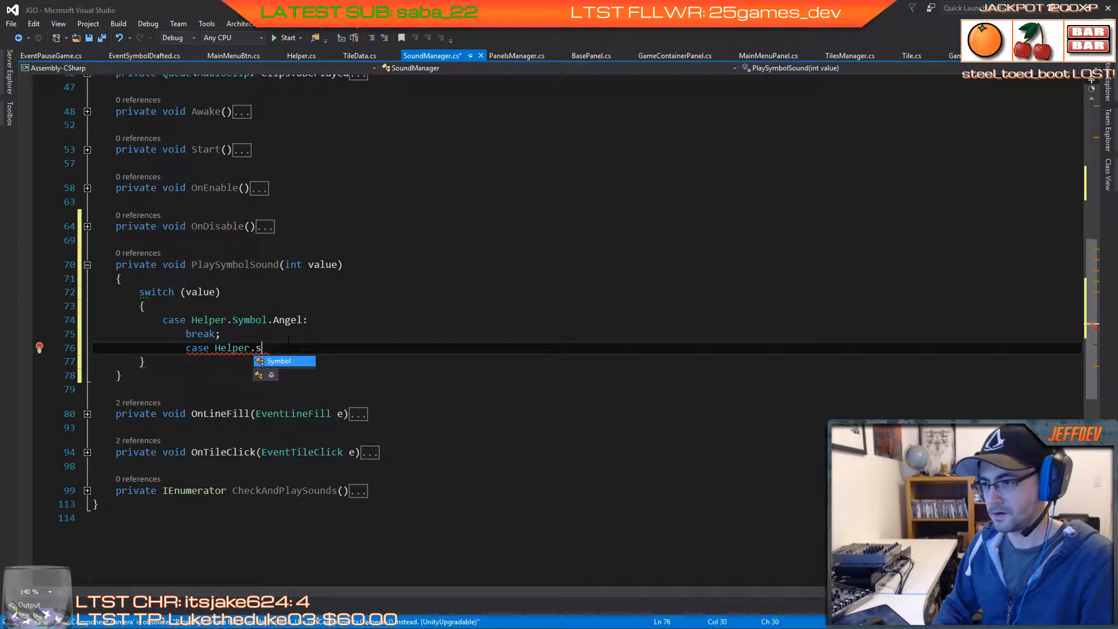
pyautogui.write('ymbol.Devil')
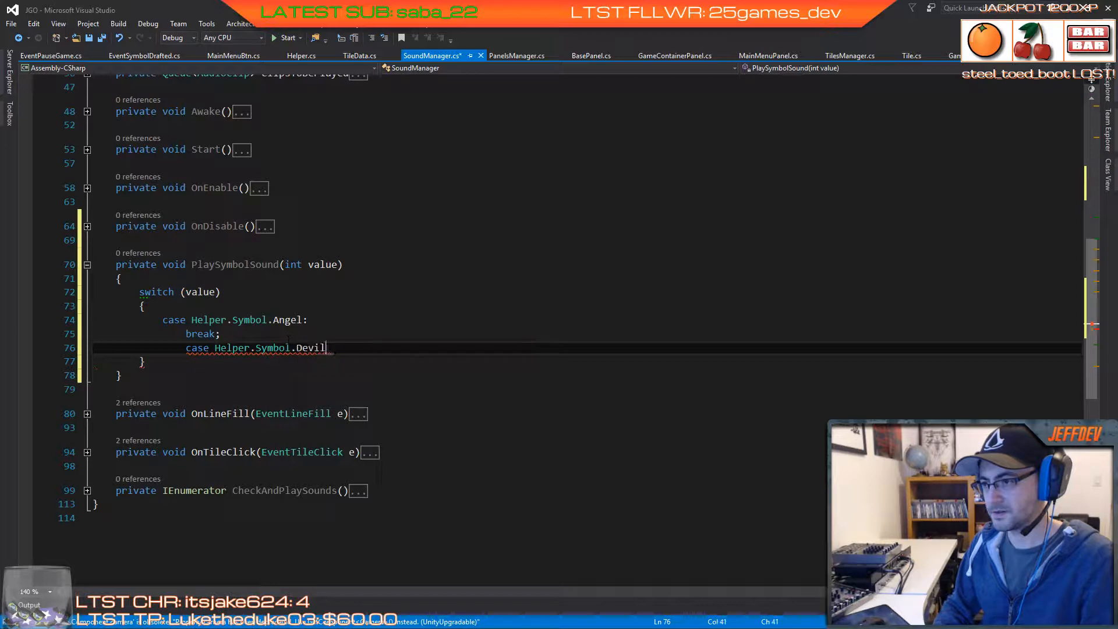
pyautogui.write(':')
pyautogui.press('Return')
pyautogui.write('b')
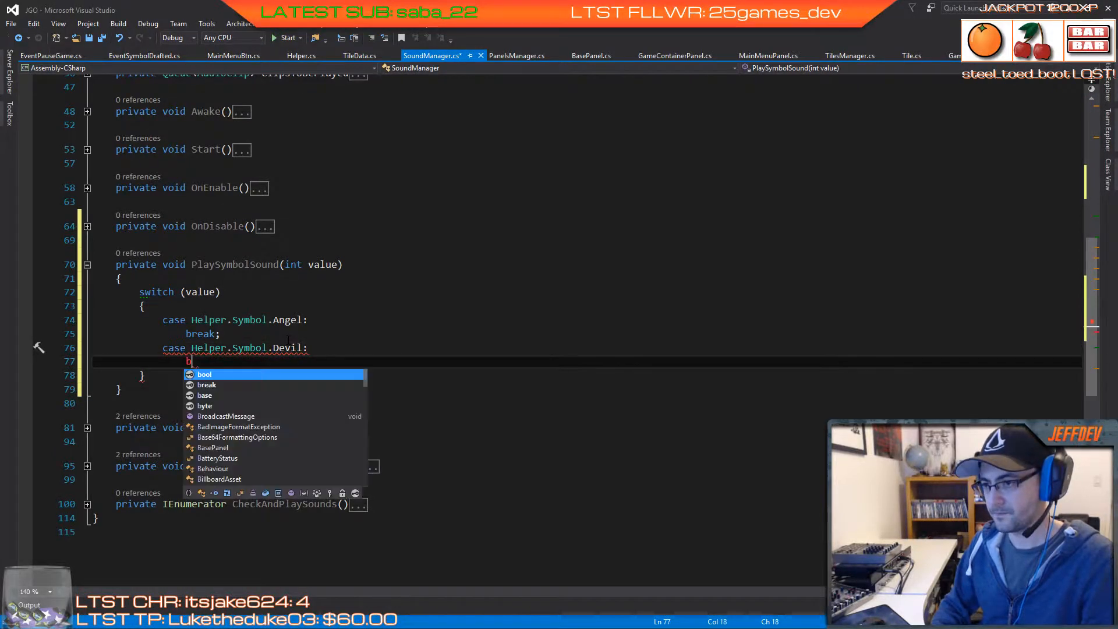
pyautogui.write('reak;')
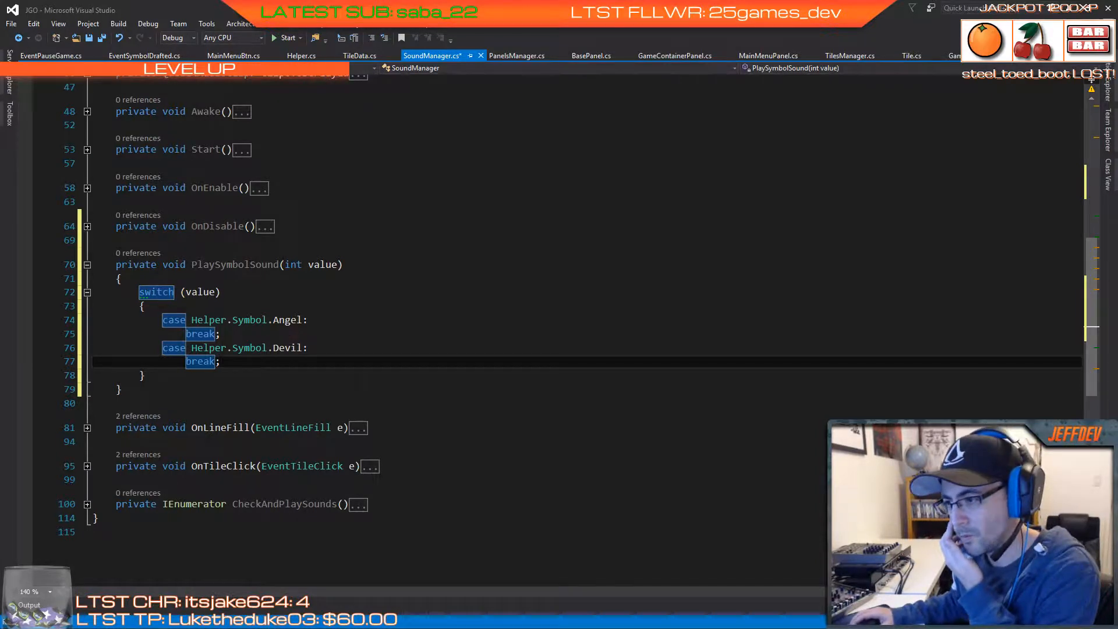
# Step: Expand the CheckAndPlaySounds coroutine to examine how queued audio clips are played
pyautogui.scroll(-2, 84, 428)
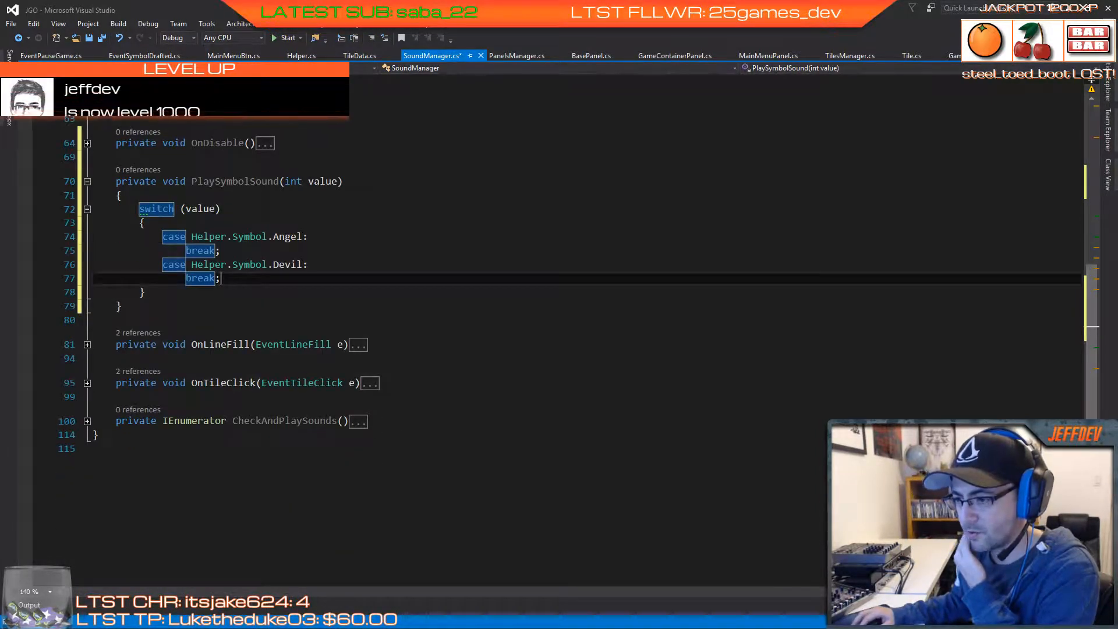
pyautogui.click(87, 421)
pyautogui.scroll(-2, 255, 504)
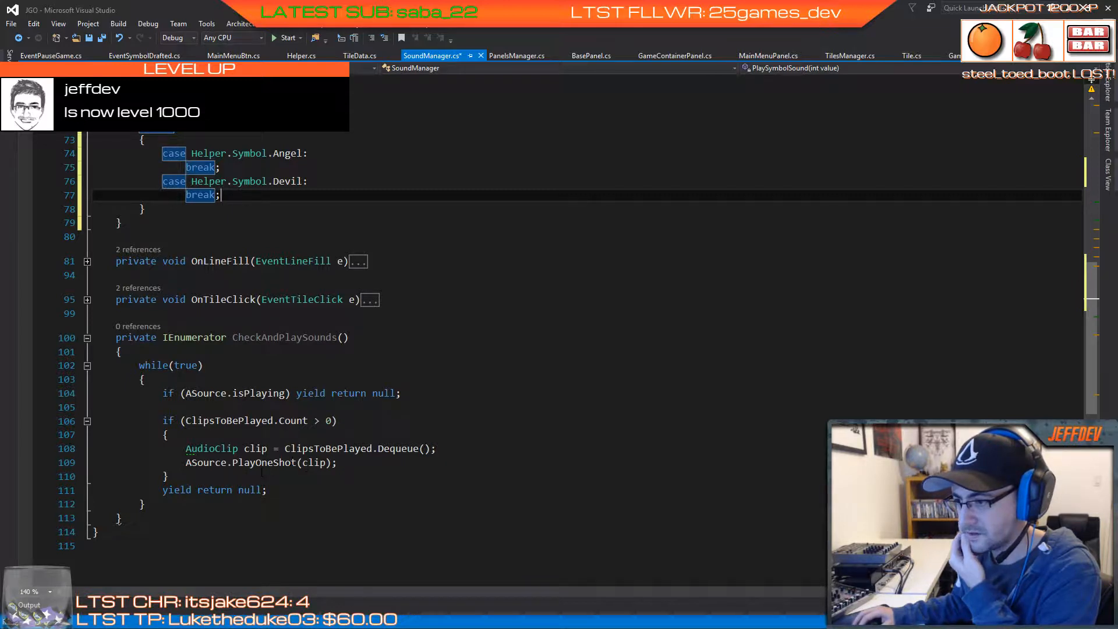
# Step: Add a ClipsToBePlayed.Enqueue call passing AngelSoundClip to the Angel case of the switch in PlaySymbolSound
pyautogui.doubleClick(307, 451)
pyautogui.hotkey('ctrl', 'c')
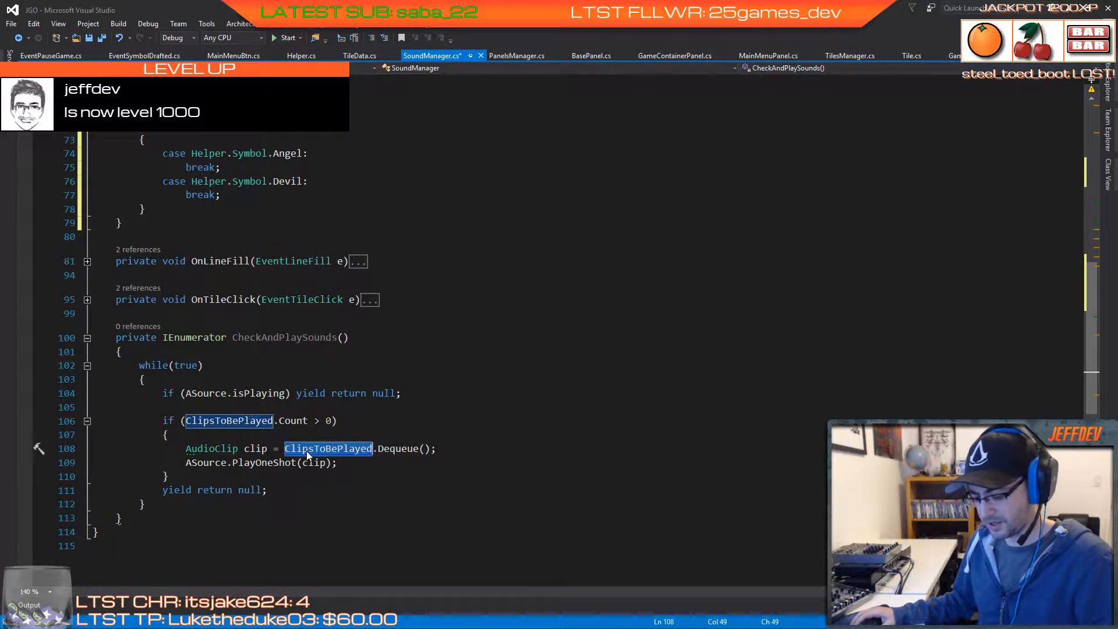
pyautogui.scroll(3, 307, 451)
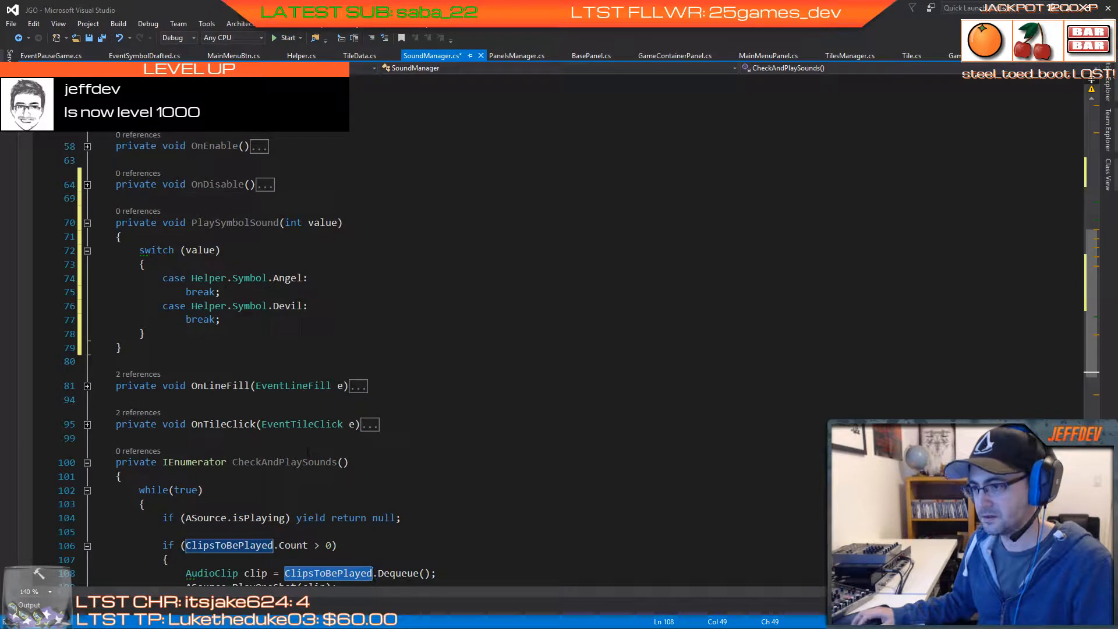
pyautogui.click(326, 278)
pyautogui.press('Return')
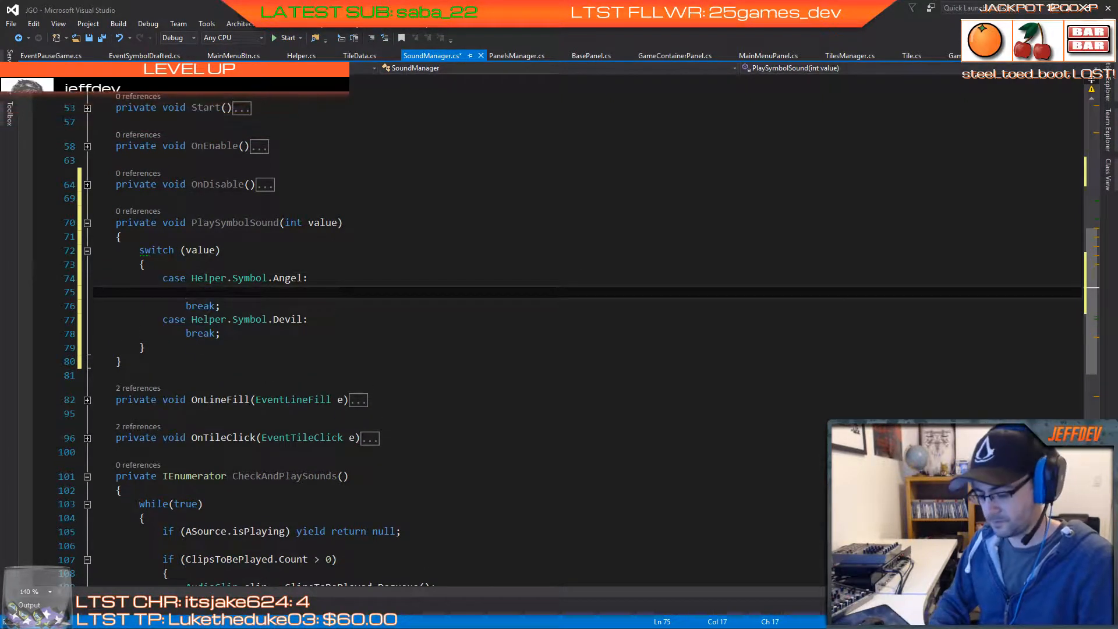
pyautogui.hotkey('ctrl', 'v')
pyautogui.write('.en')
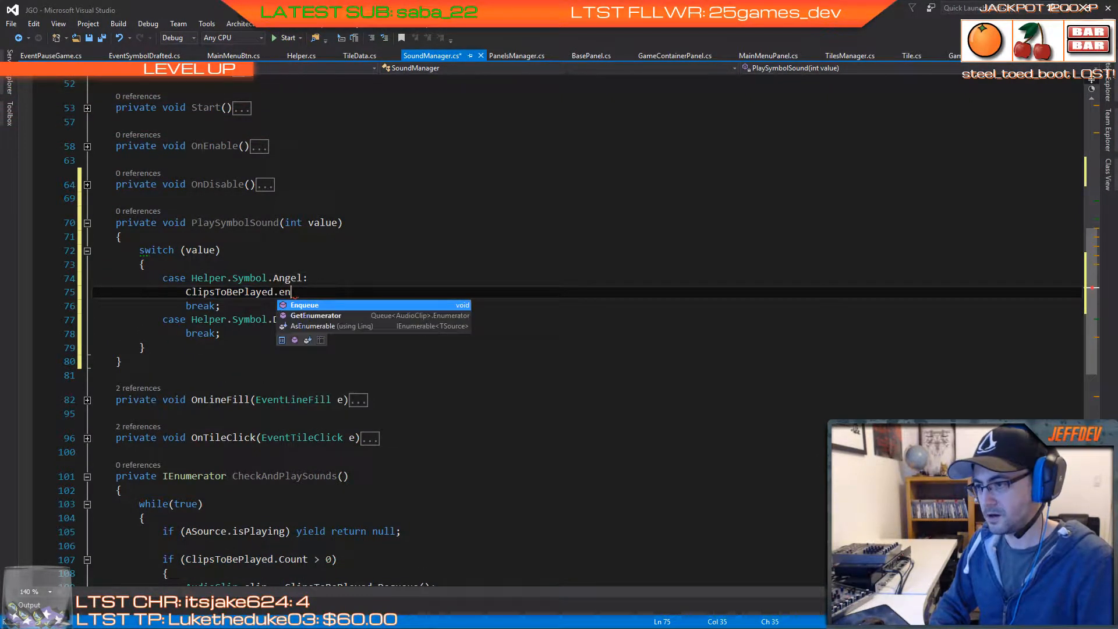
pyautogui.write('(')
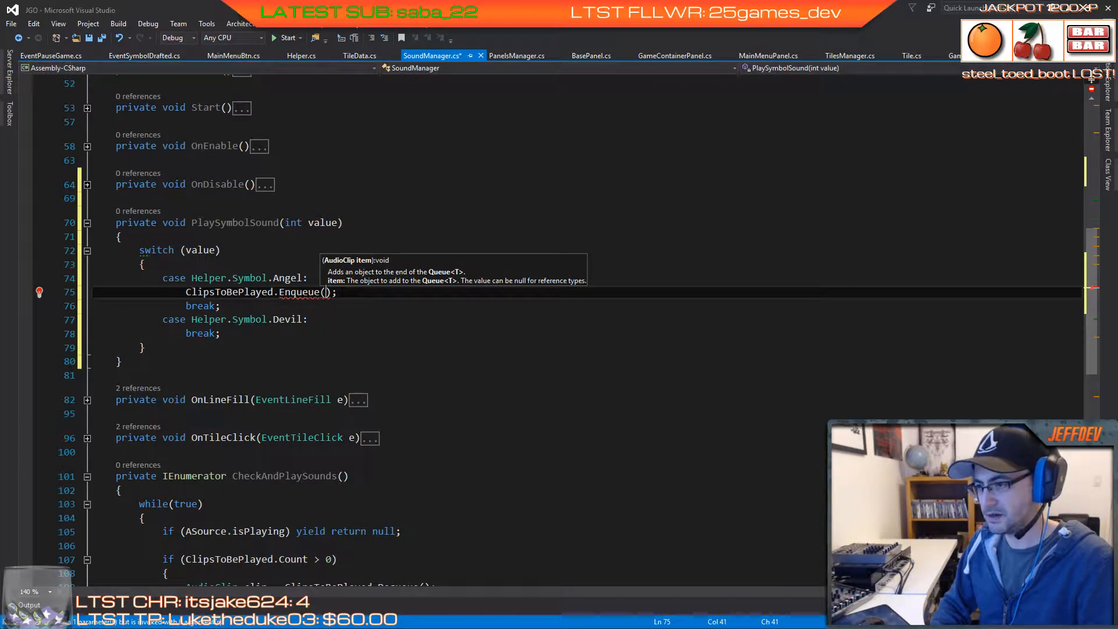
pyautogui.write('angelSoundClip')
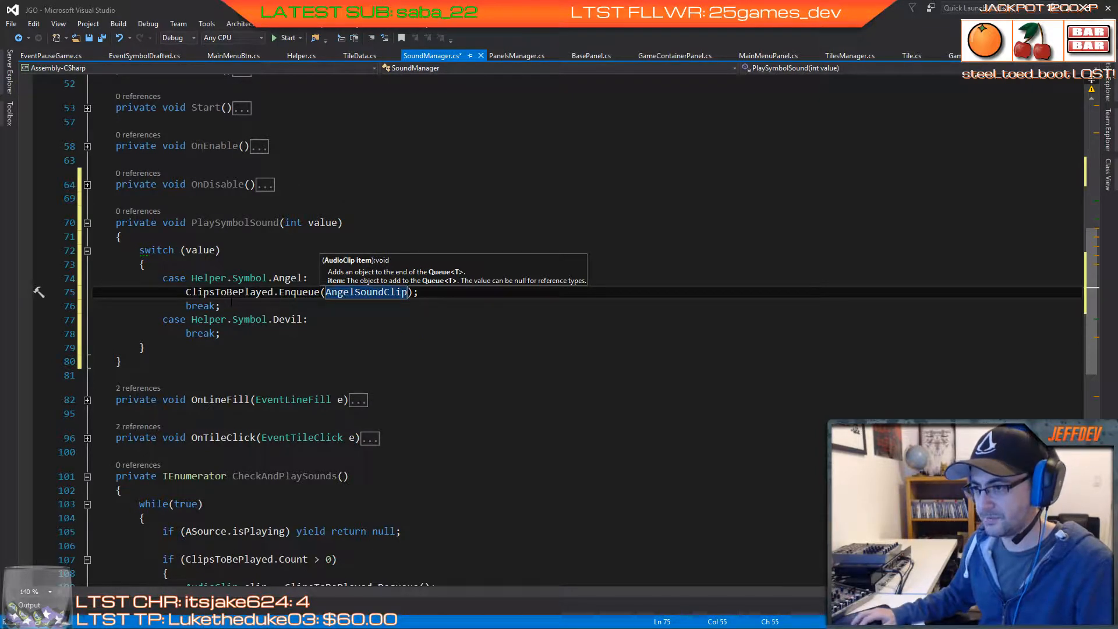
# Step: Replace the break in the Angel case of PlaySymbolSound with a return statement
pyautogui.doubleClick(200, 307)
pyautogui.write('return')
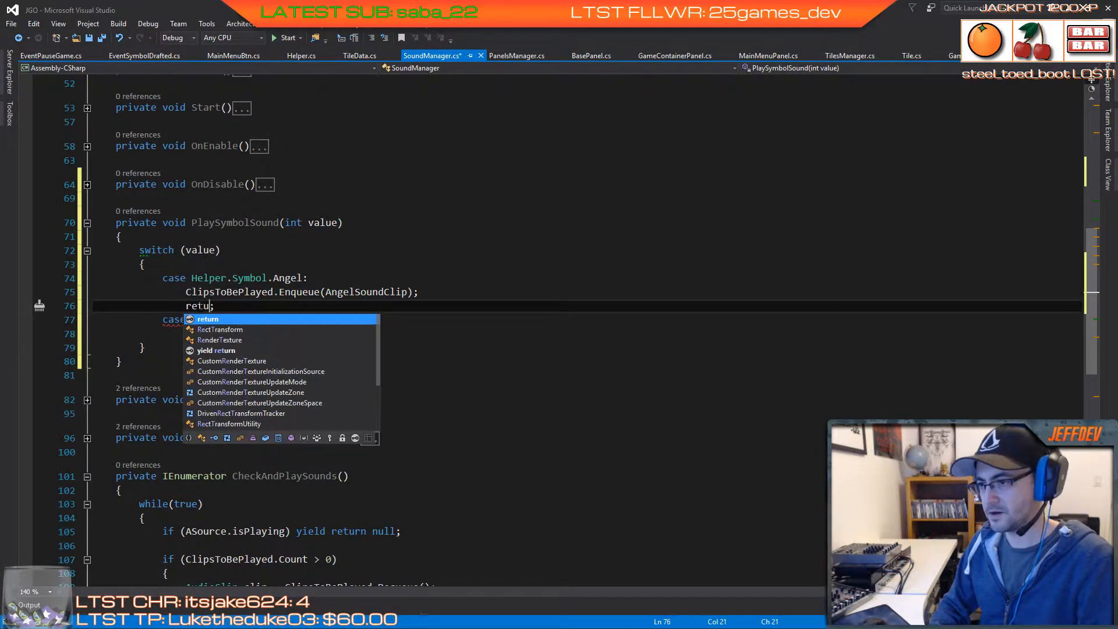
pyautogui.press('End')
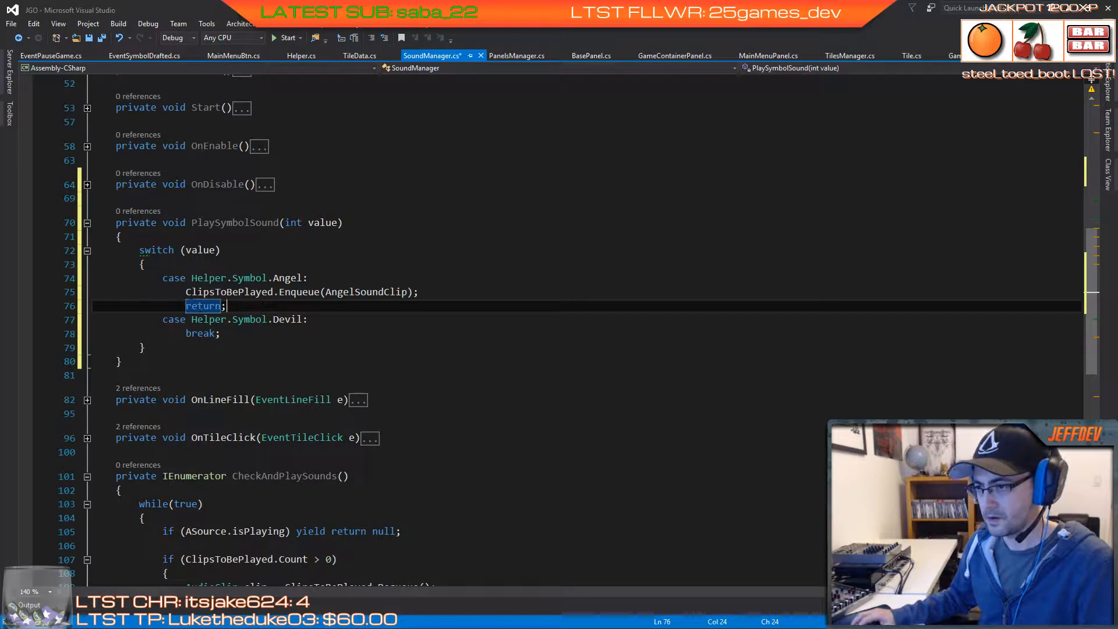
# Step: Copy the Enqueue line into the Devil case with DevilSoundClip as its argument, and save SoundManager.cs
pyautogui.moveTo(186, 291); pyautogui.dragTo(406, 298)
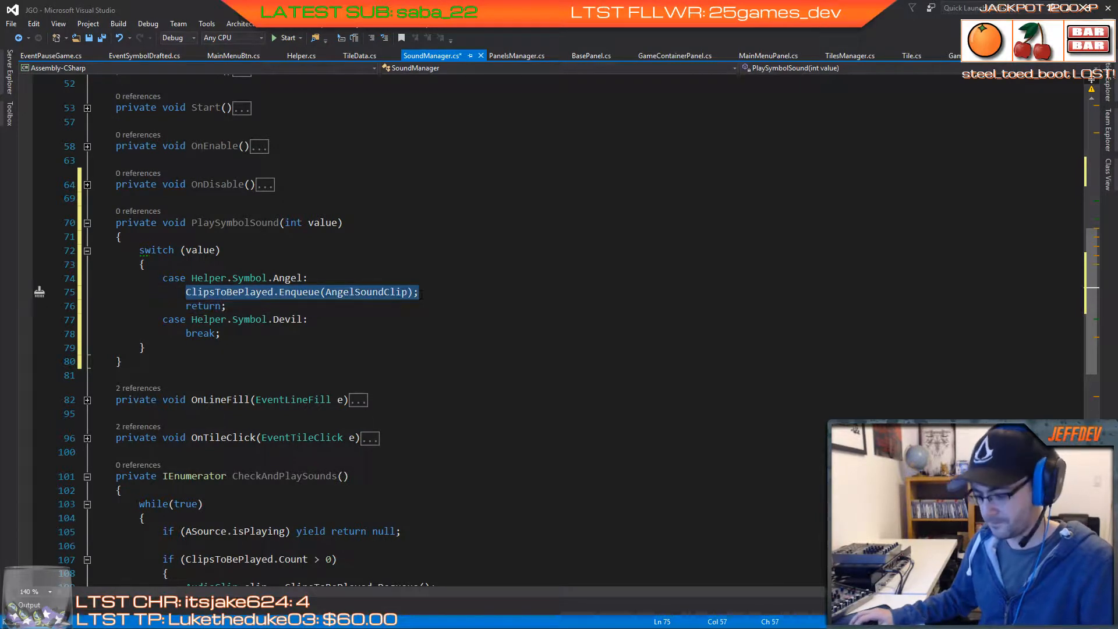
pyautogui.hotkey('ctrl', 'c')
pyautogui.click(324, 319)
pyautogui.press('Return')
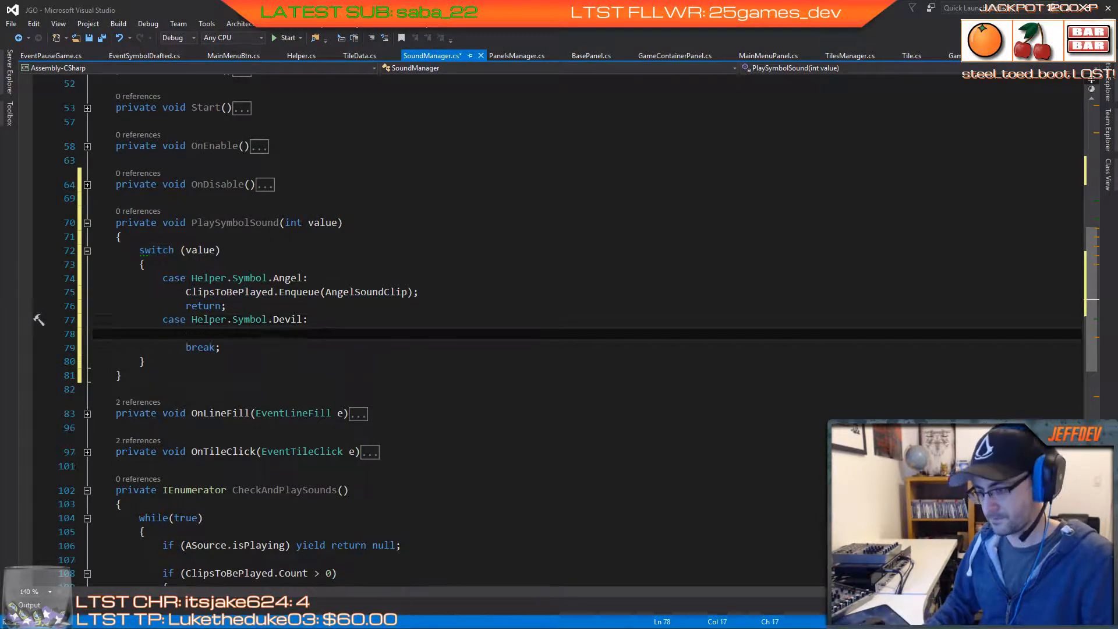
pyautogui.hotkey('ctrl', 'v')
pyautogui.doubleClick(349, 333)
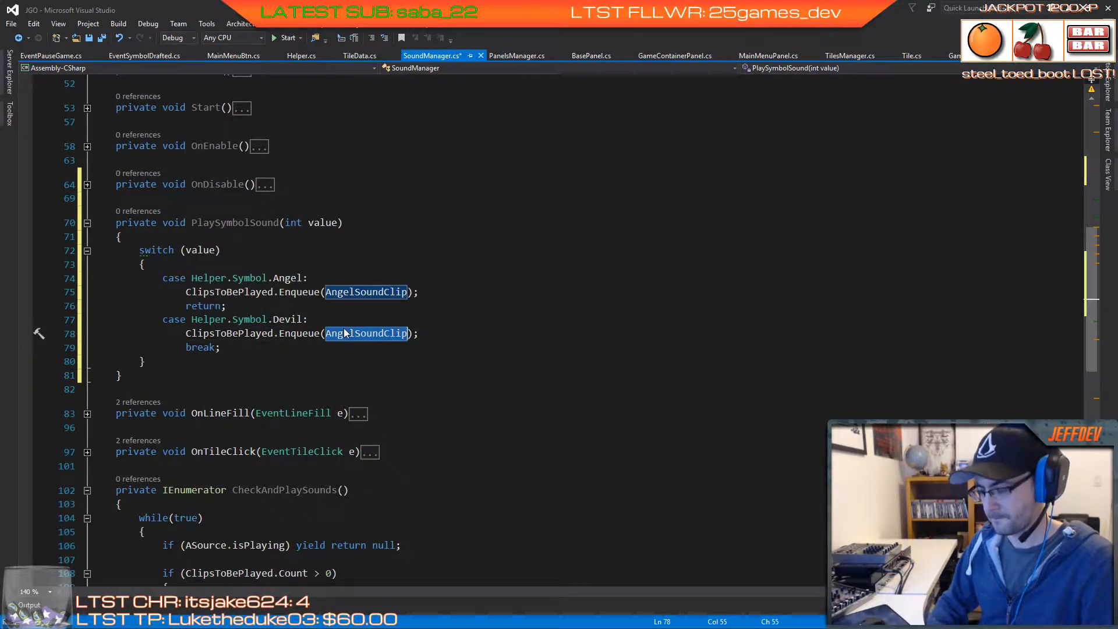
pyautogui.write('devi')
pyautogui.press('Tab')
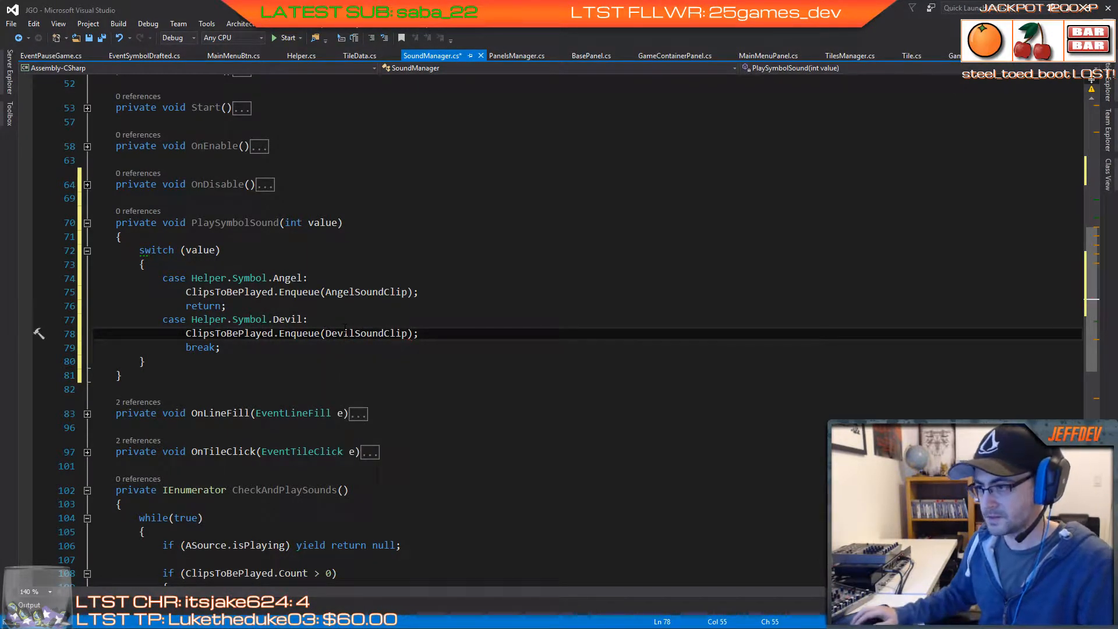
pyautogui.hotkey('ctrl', 's')
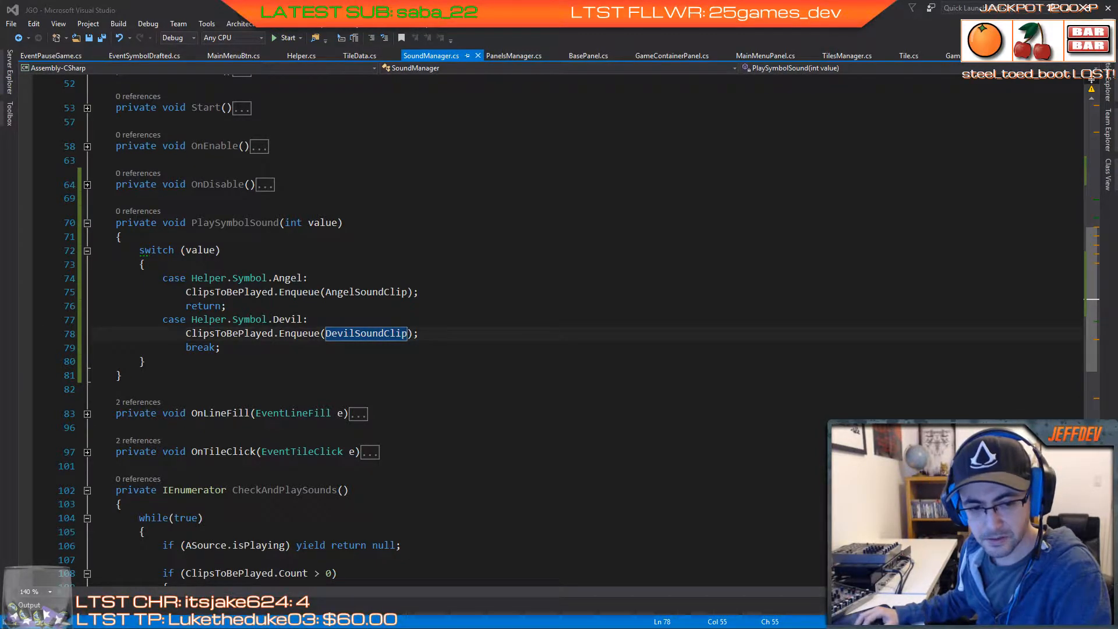
# Step: Switch to Unity and enlarge the Project window so that more of the asset tree fits
pyautogui.hotkey('alt', 'Tab')
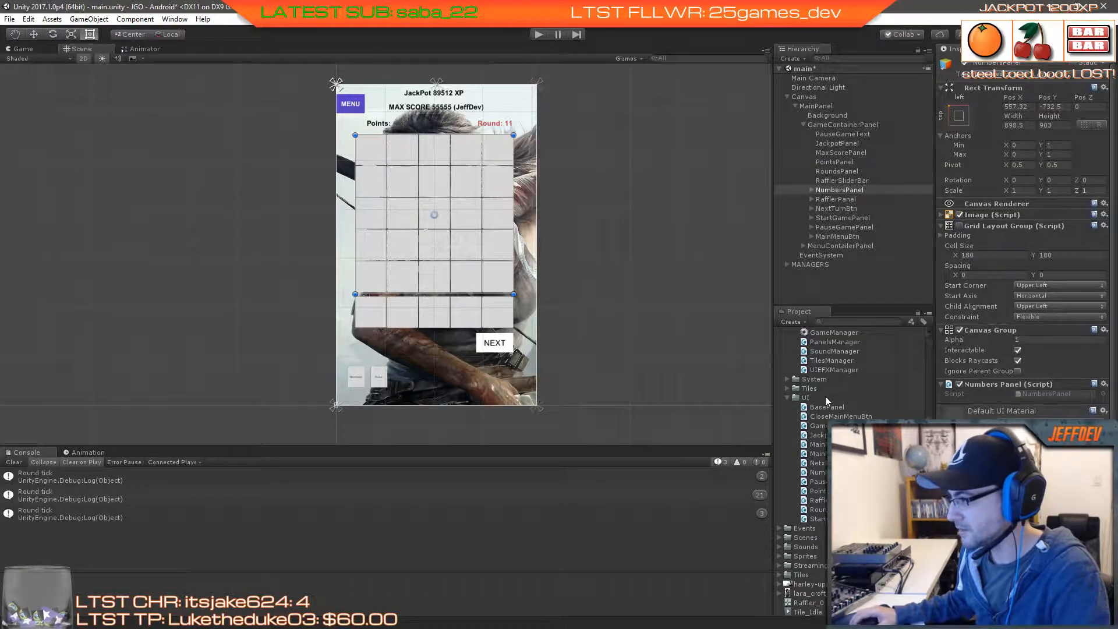
pyautogui.scroll(4, 842, 348)
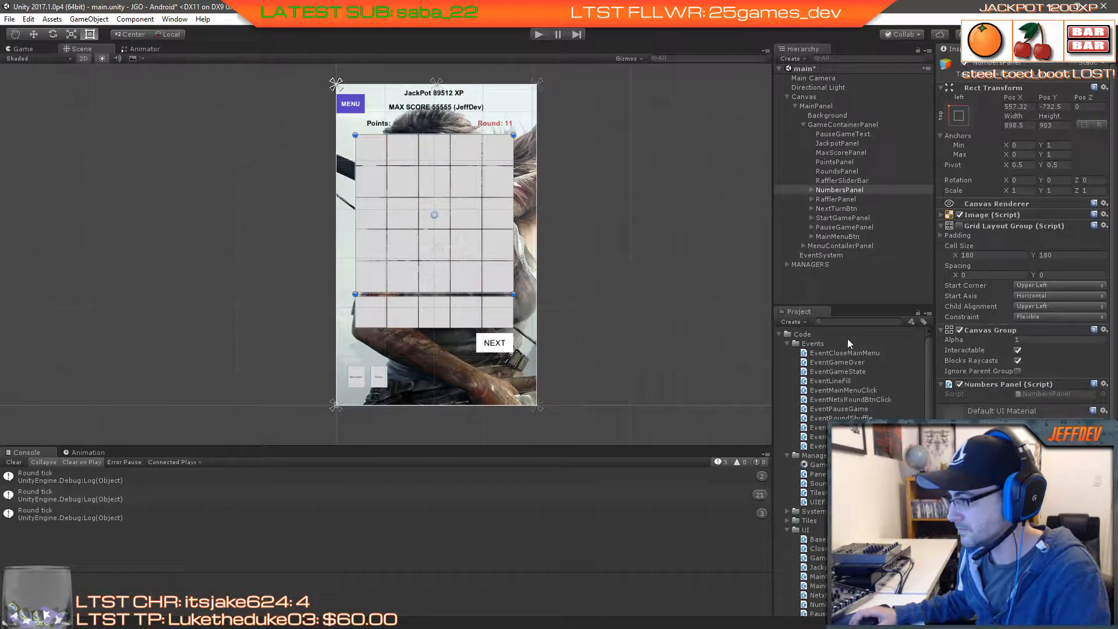
pyautogui.moveTo(854, 306); pyautogui.dragTo(854, 173)
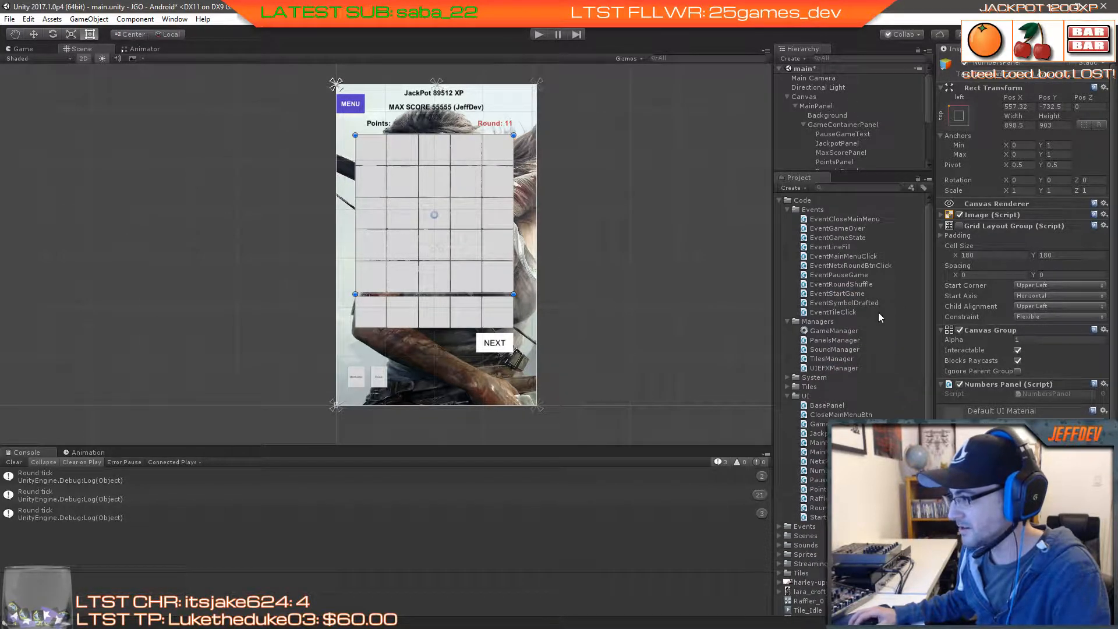
# Step: Expand the System, Tiles and top-level Events folders with their subfolders to examine the project's scripts
pyautogui.click(787, 378)
pyautogui.click(787, 396)
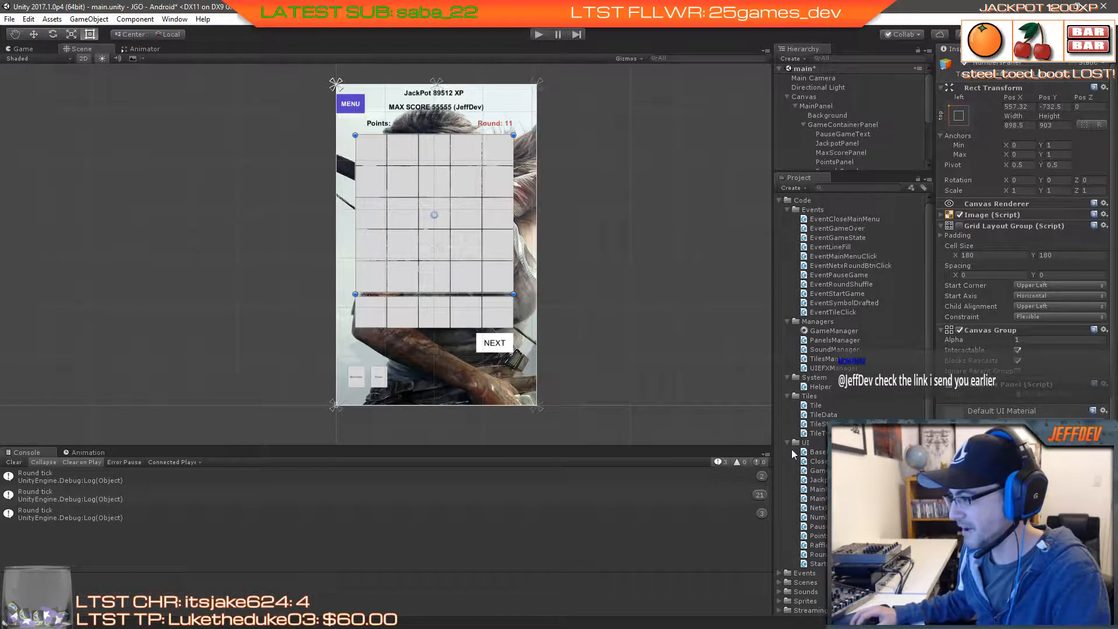
pyautogui.scroll(-3, 806, 361)
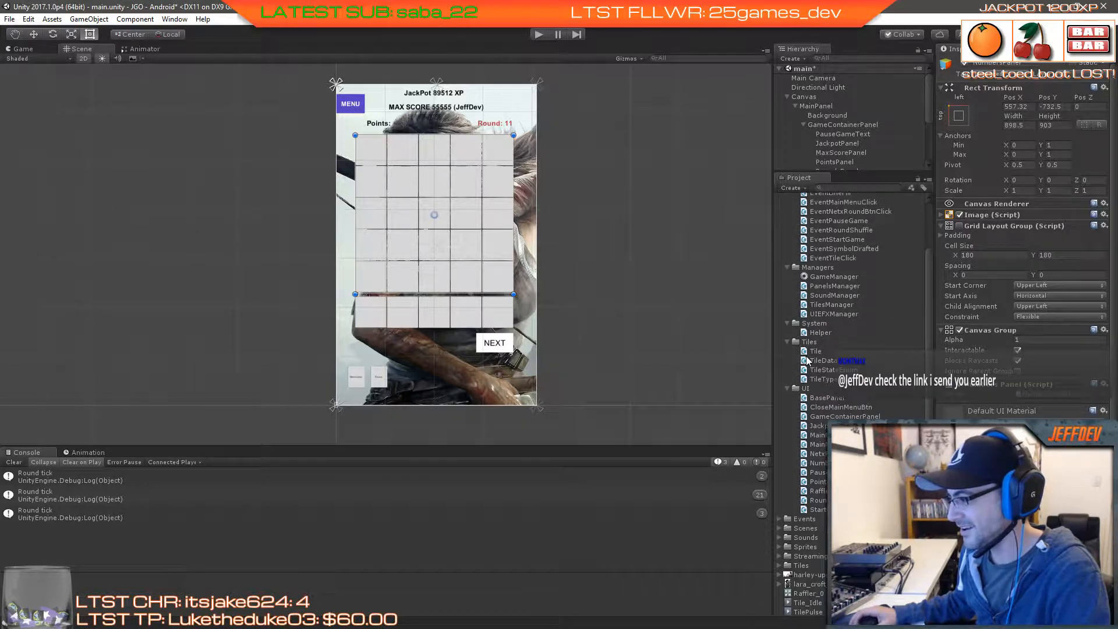
pyautogui.click(780, 520)
pyautogui.scroll(-2, 787, 501)
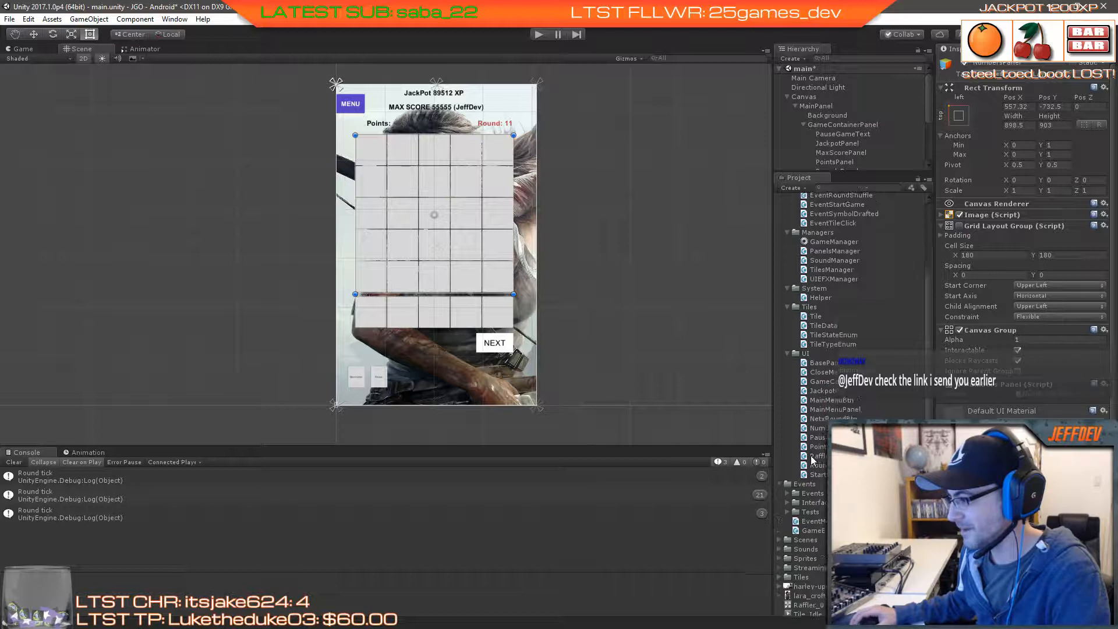
pyautogui.click(787, 500)
pyautogui.click(787, 491)
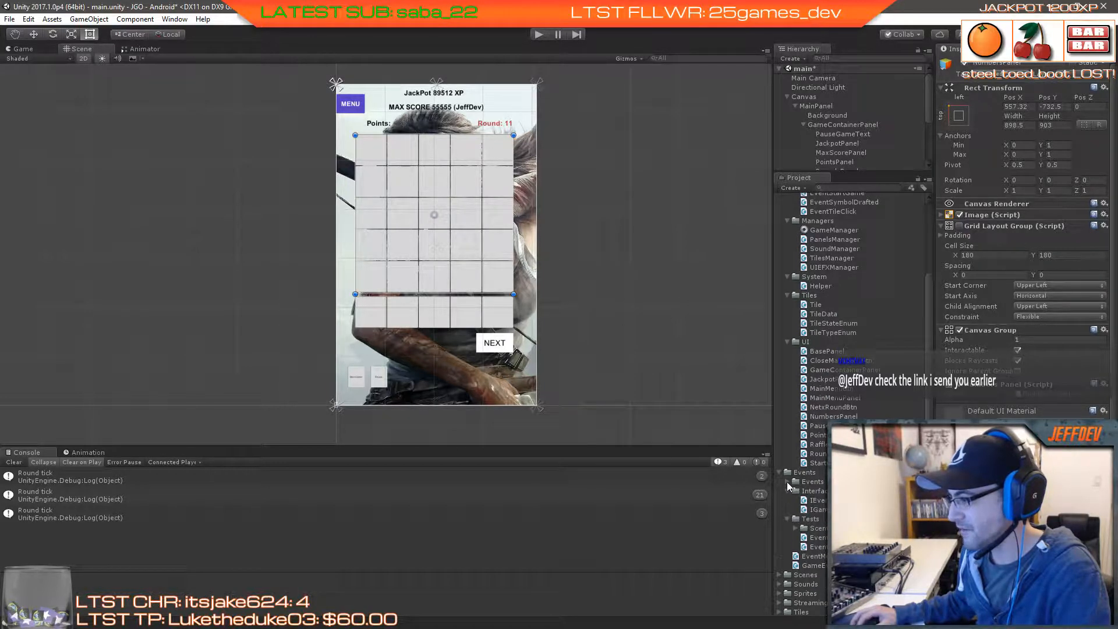
pyautogui.click(787, 481)
pyautogui.scroll(-2, 787, 481)
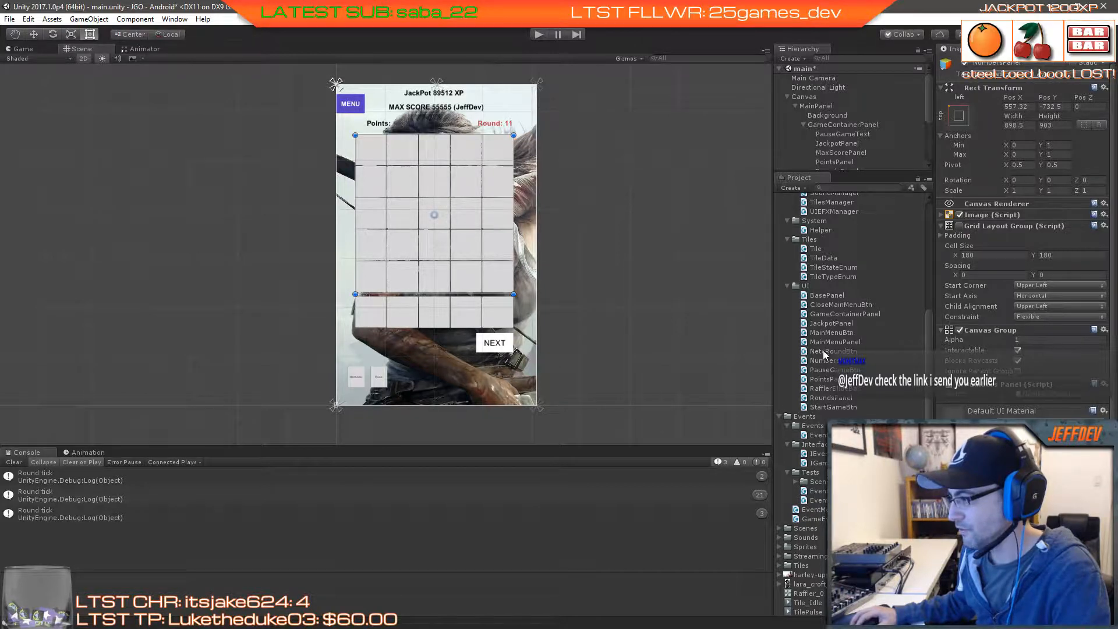
pyautogui.scroll(5, 823, 362)
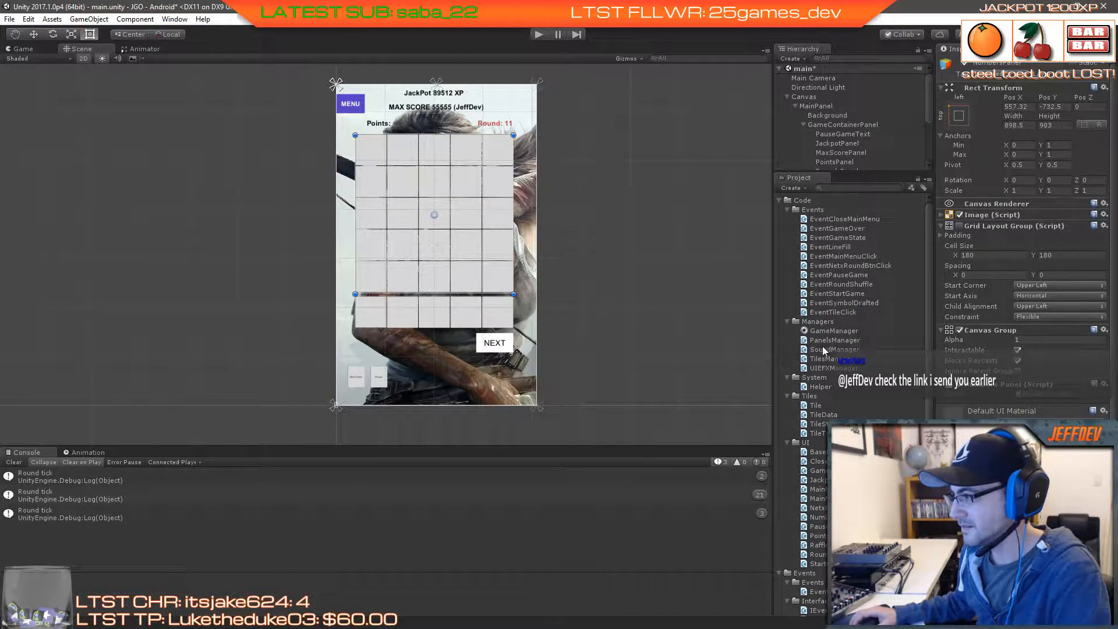
# Step: Collapse the Code and Events folders together with their subfolders, and expand the Sounds folder
pyautogui.click(787, 210)
pyautogui.click(787, 220)
pyautogui.click(786, 231)
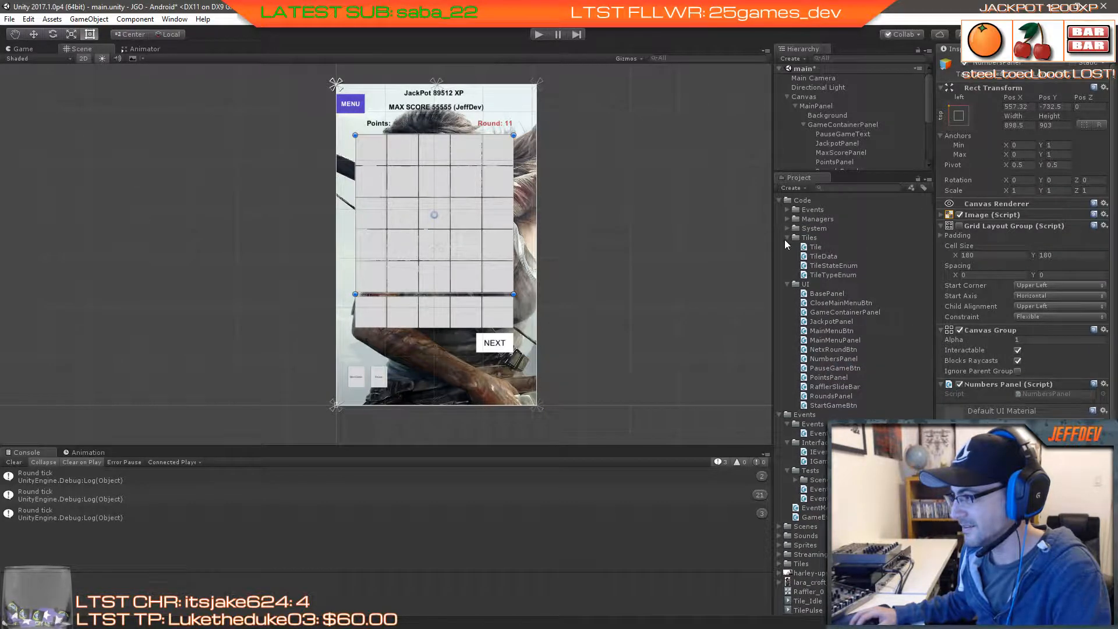
pyautogui.click(784, 238)
pyautogui.click(785, 246)
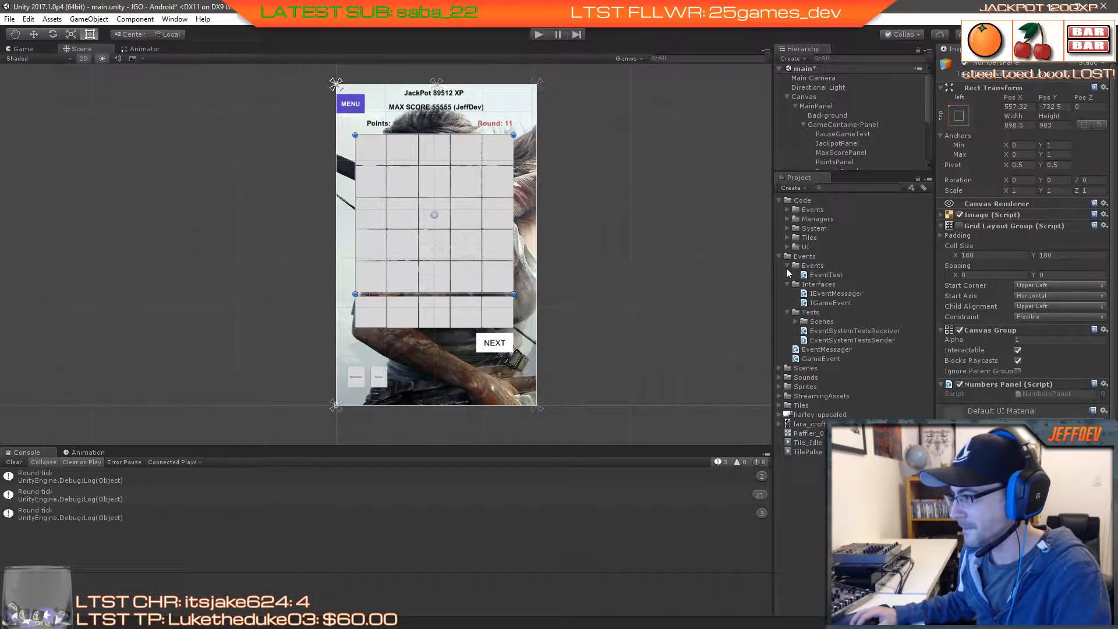
pyautogui.click(787, 265)
pyautogui.click(786, 275)
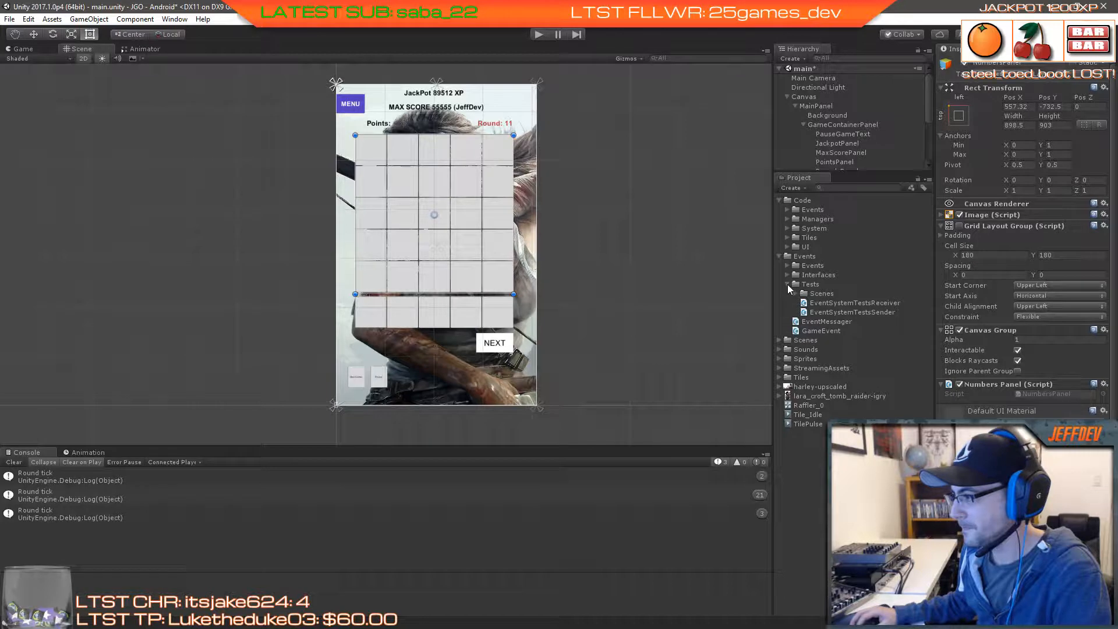
pyautogui.click(787, 284)
pyautogui.click(778, 256)
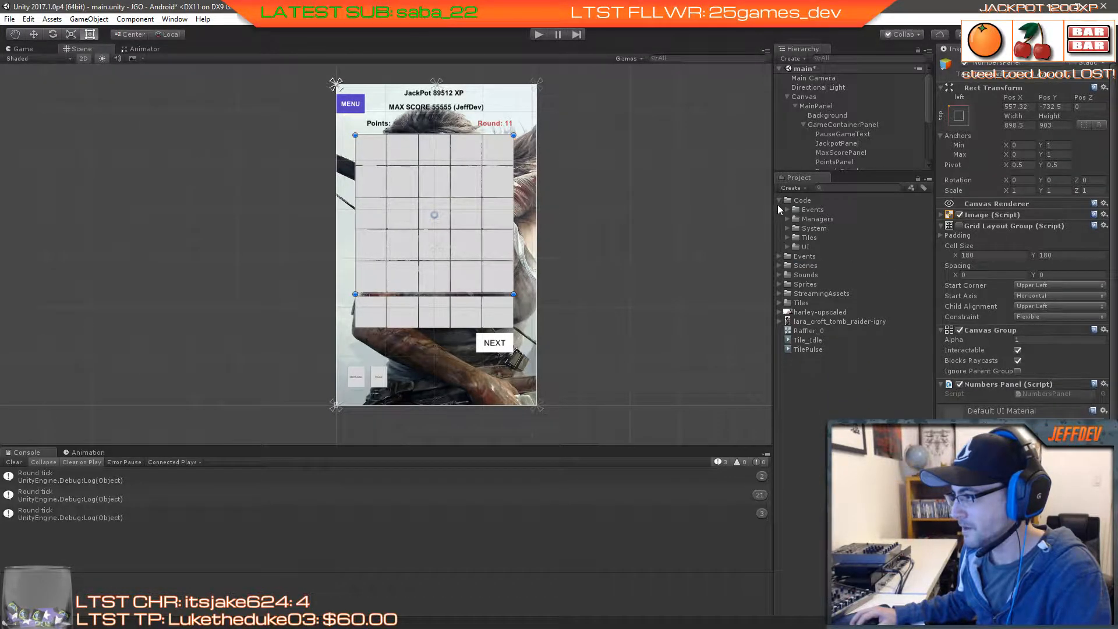
pyautogui.click(779, 199)
pyautogui.click(779, 228)
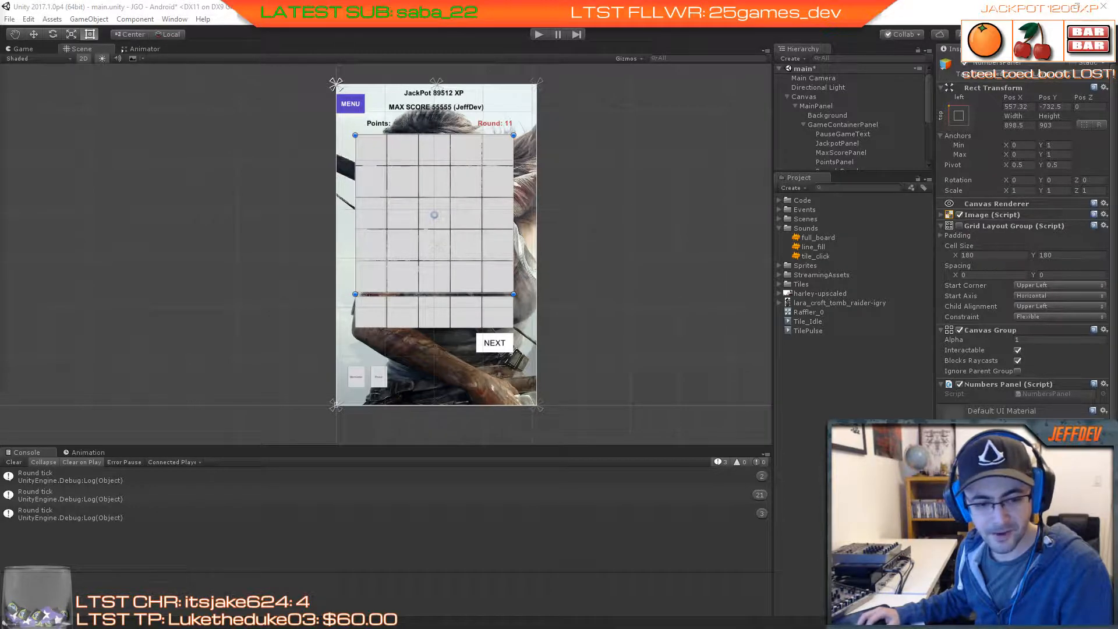
# Step: Switch to the browser, open the copied ibb.co link to view the shared portrait image, and return to Unity
pyautogui.hotkey('alt', 'Tab')
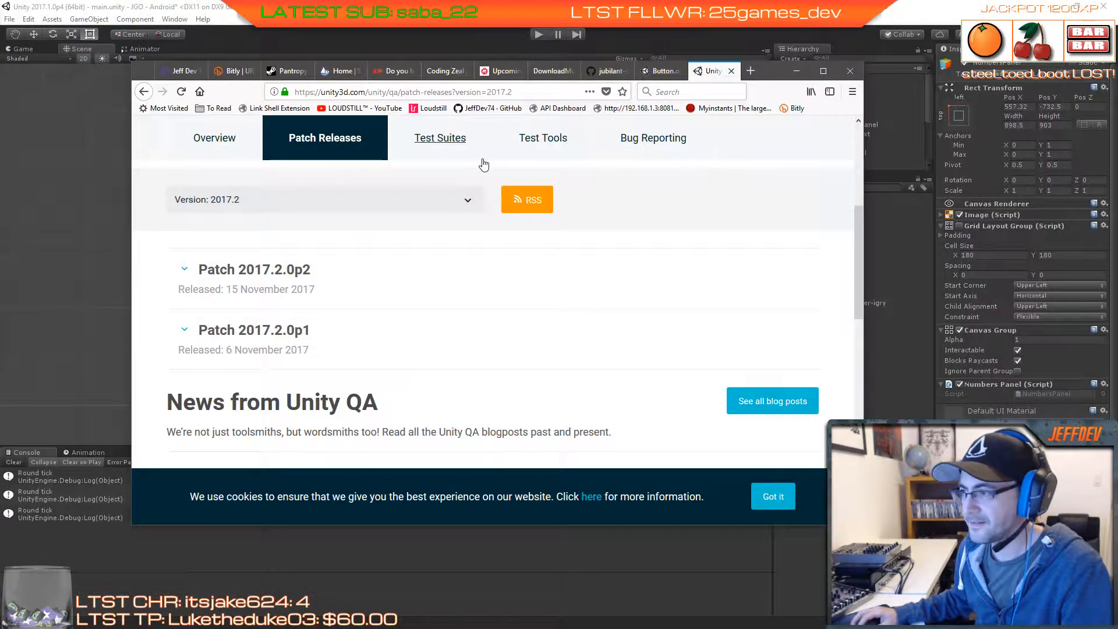
pyautogui.click(531, 92)
pyautogui.rightClick(531, 91)
pyautogui.click(562, 154)
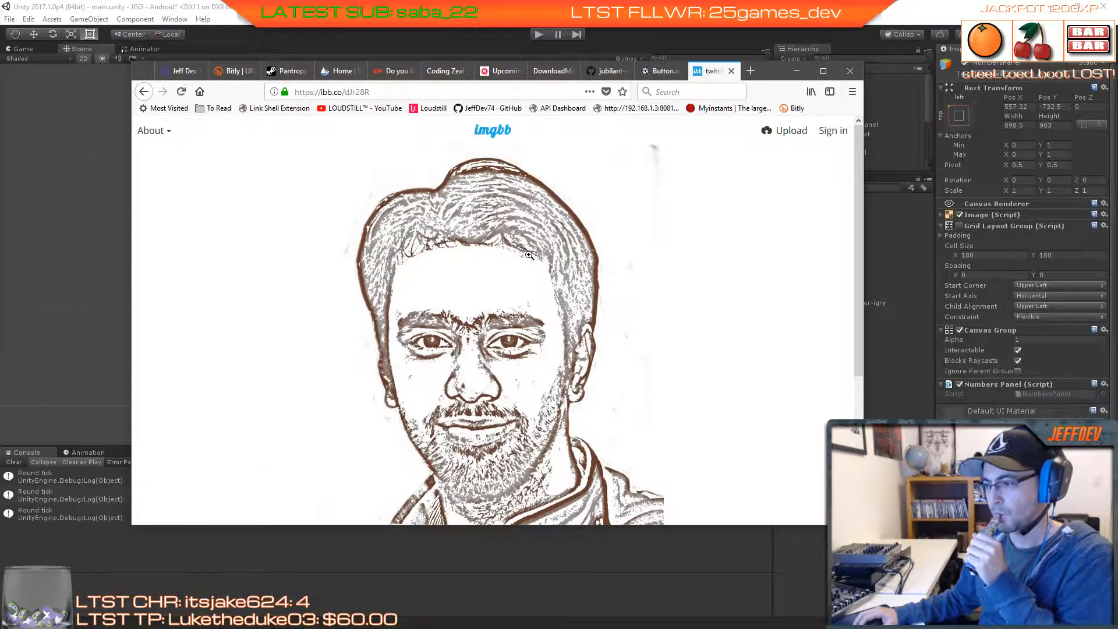
pyautogui.scroll(-3, 573, 281)
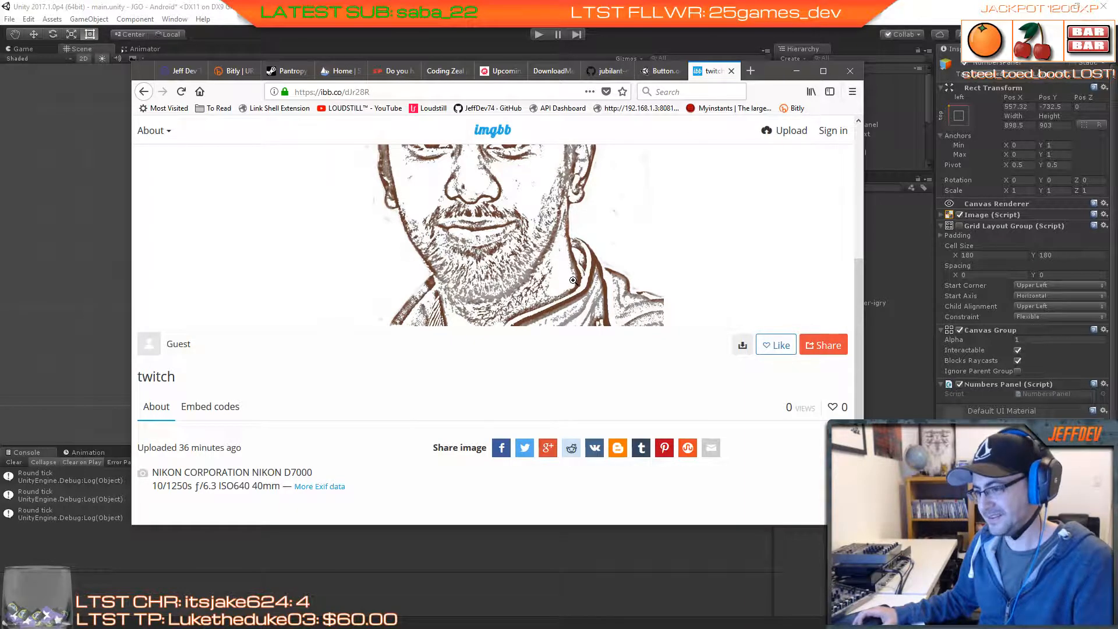
pyautogui.scroll(3, 573, 280)
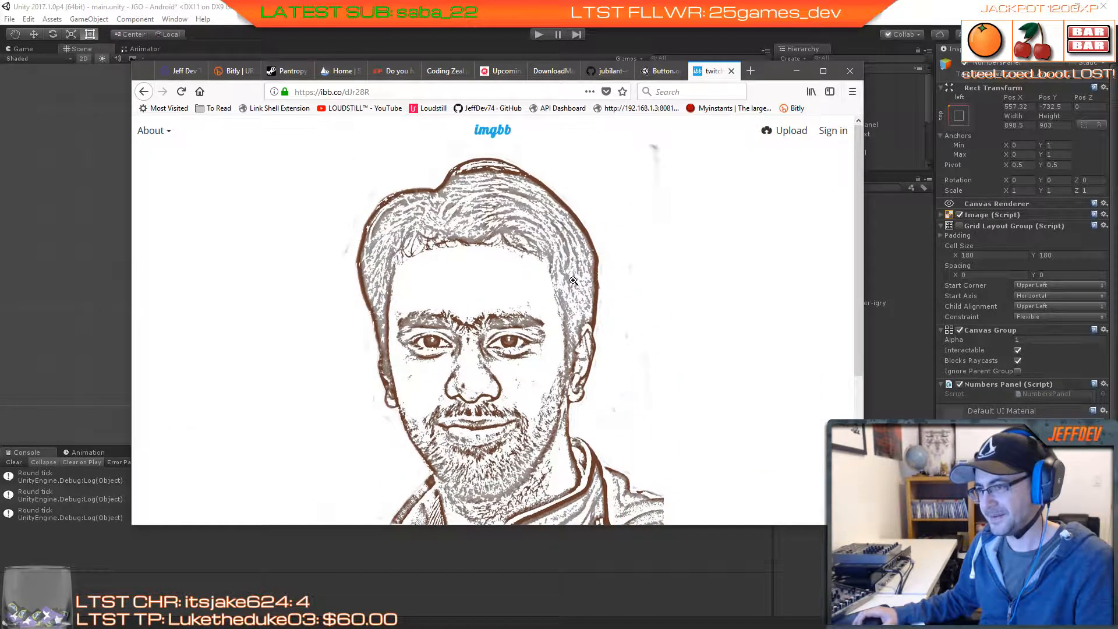
pyautogui.scroll(-1, 573, 280)
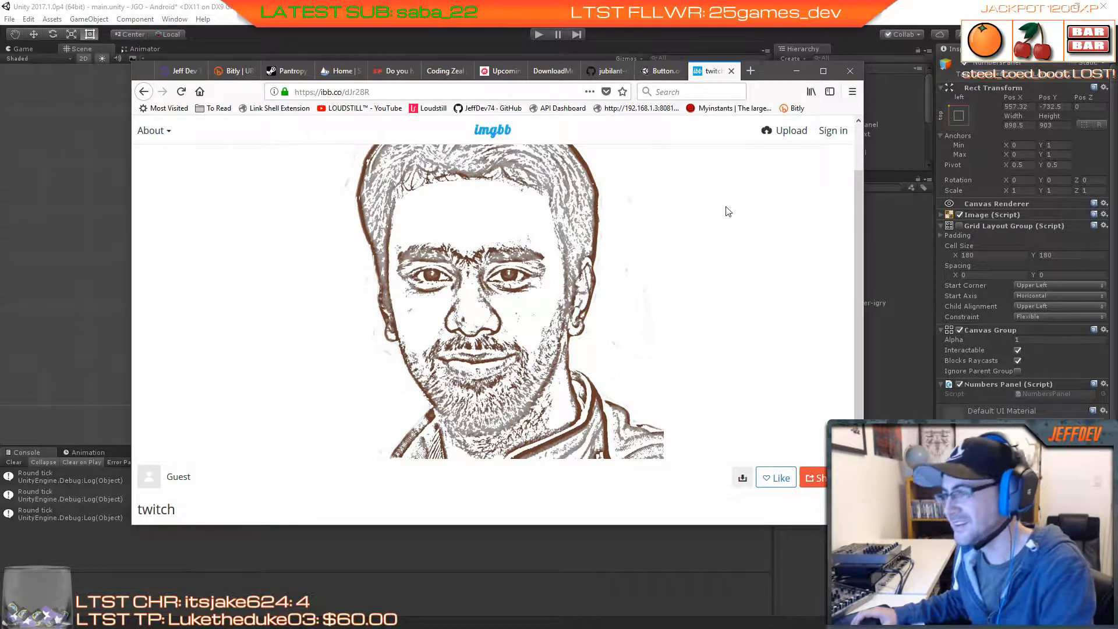
pyautogui.click(796, 71)
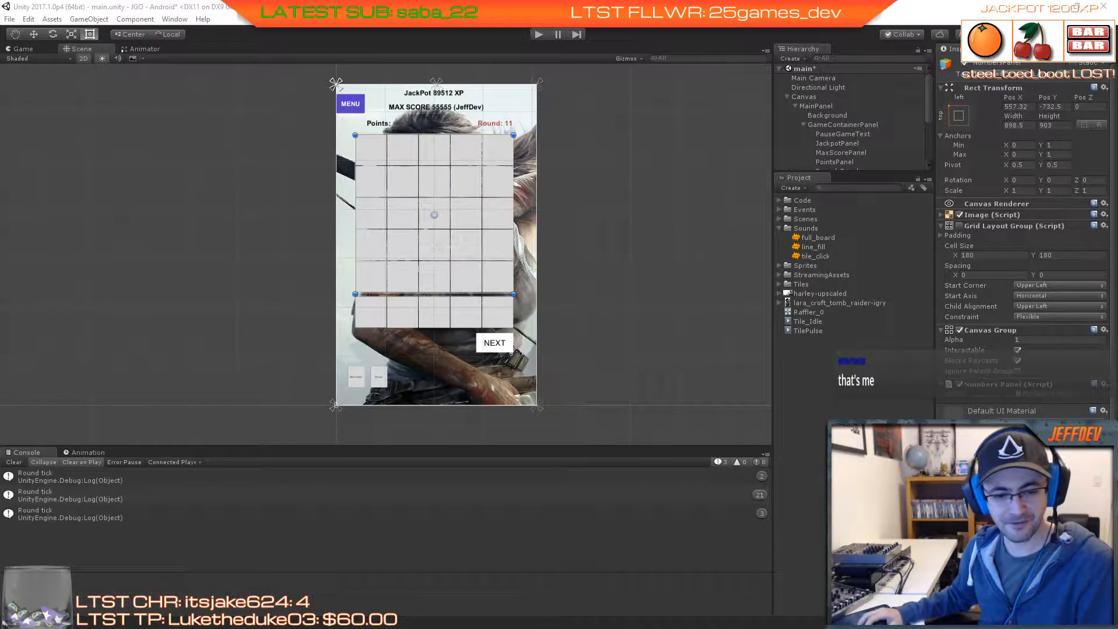
pyautogui.hotkey('alt', 'Tab')
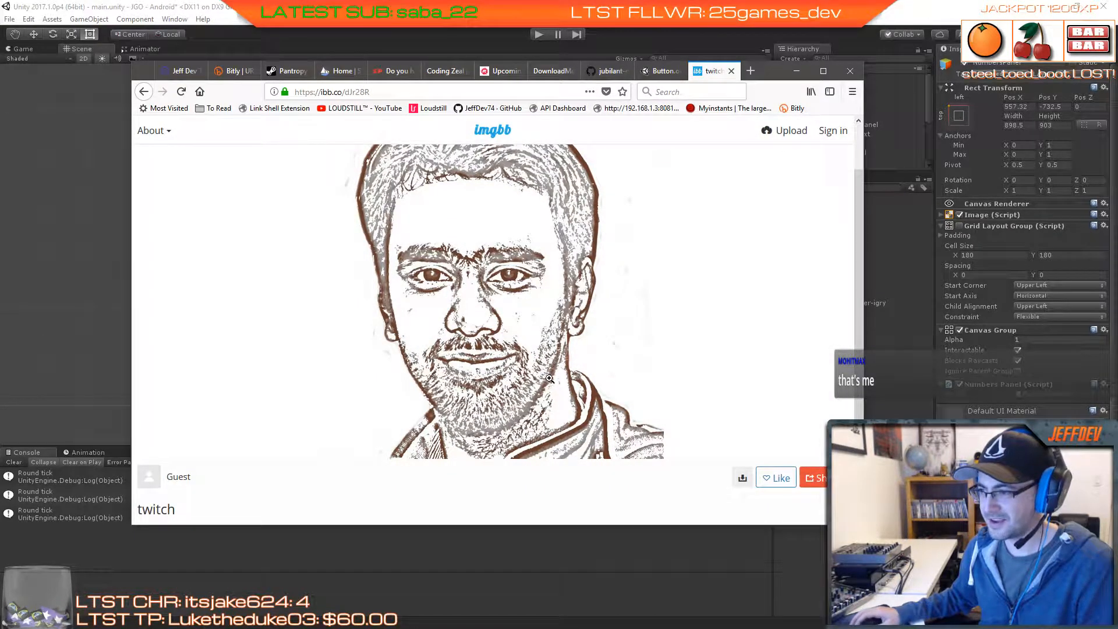
pyautogui.click(796, 71)
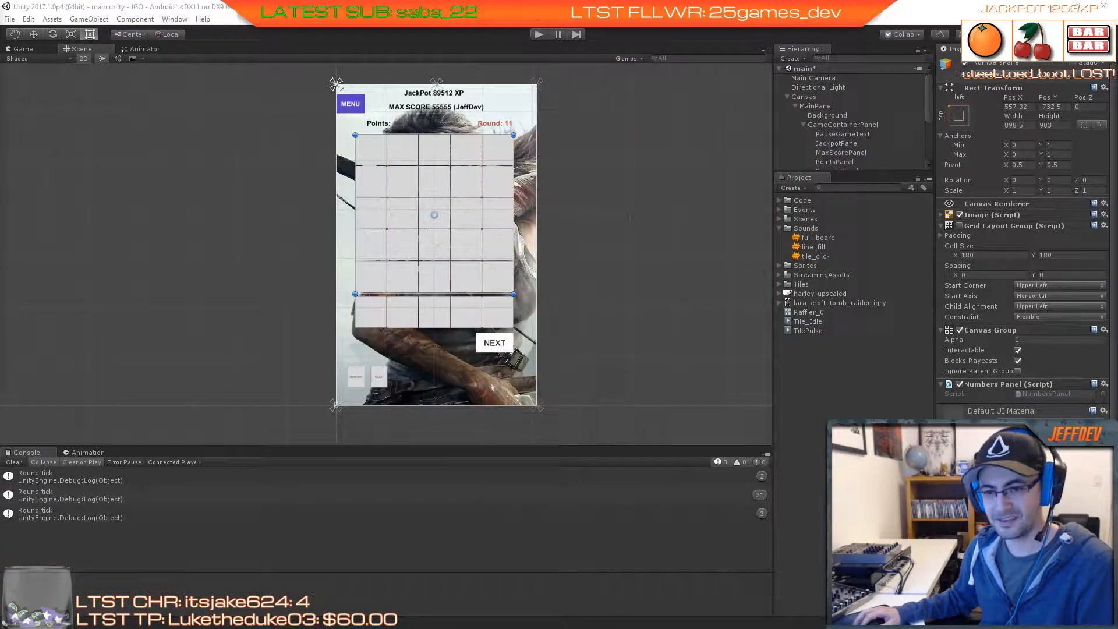
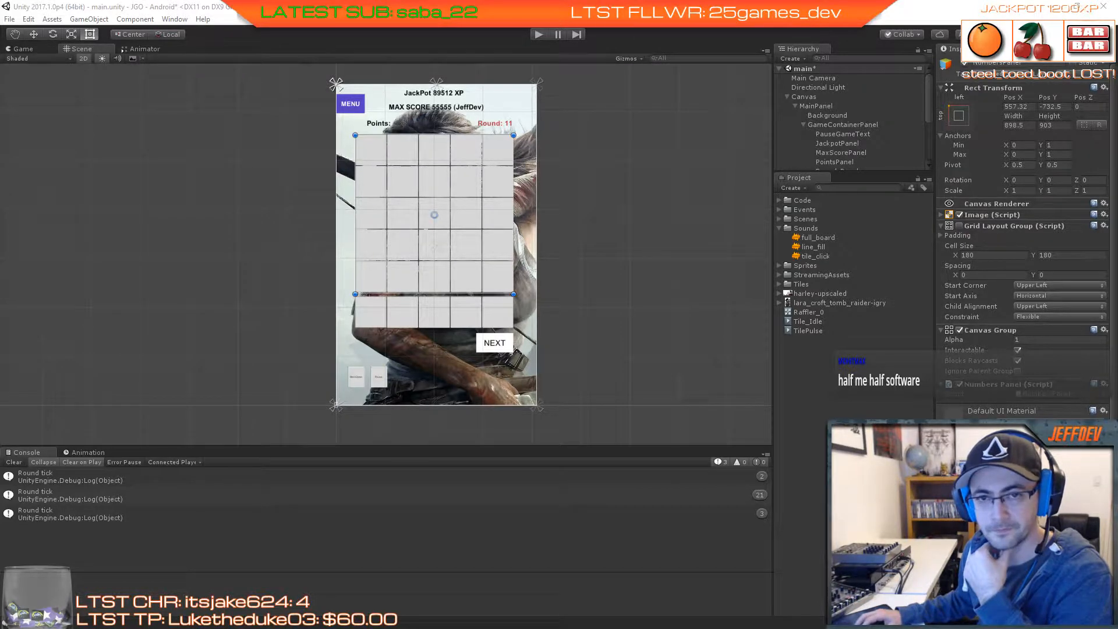
# Step: Switch to Audacity and replace the full_board track with the full_efx recording
pyautogui.moveTo(0, 150); pyautogui.dragTo(496, 138)
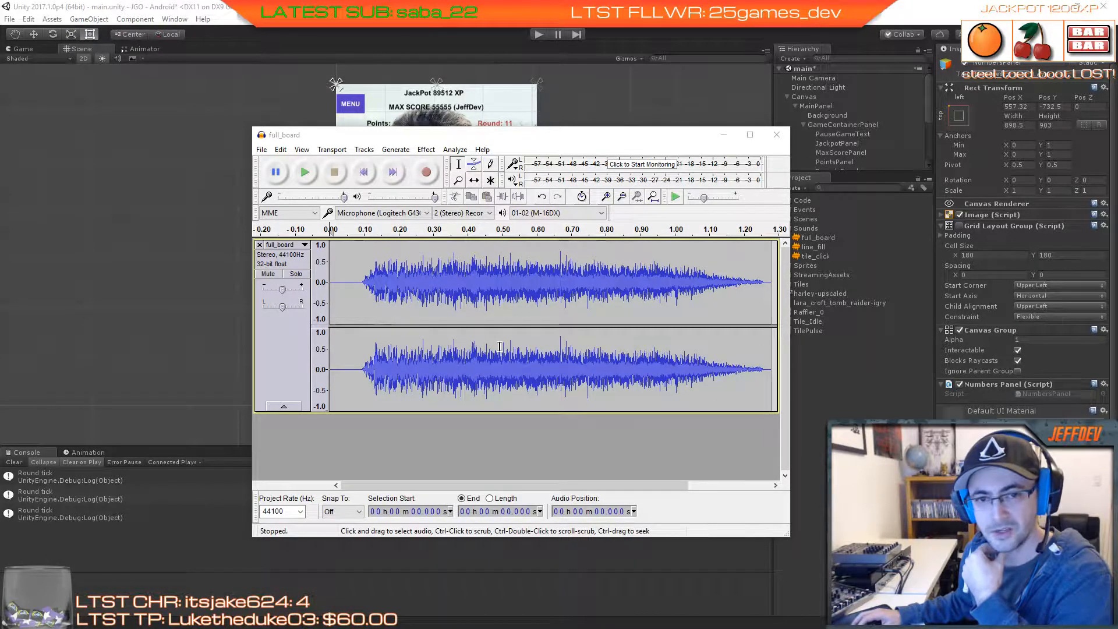
pyautogui.click(259, 245)
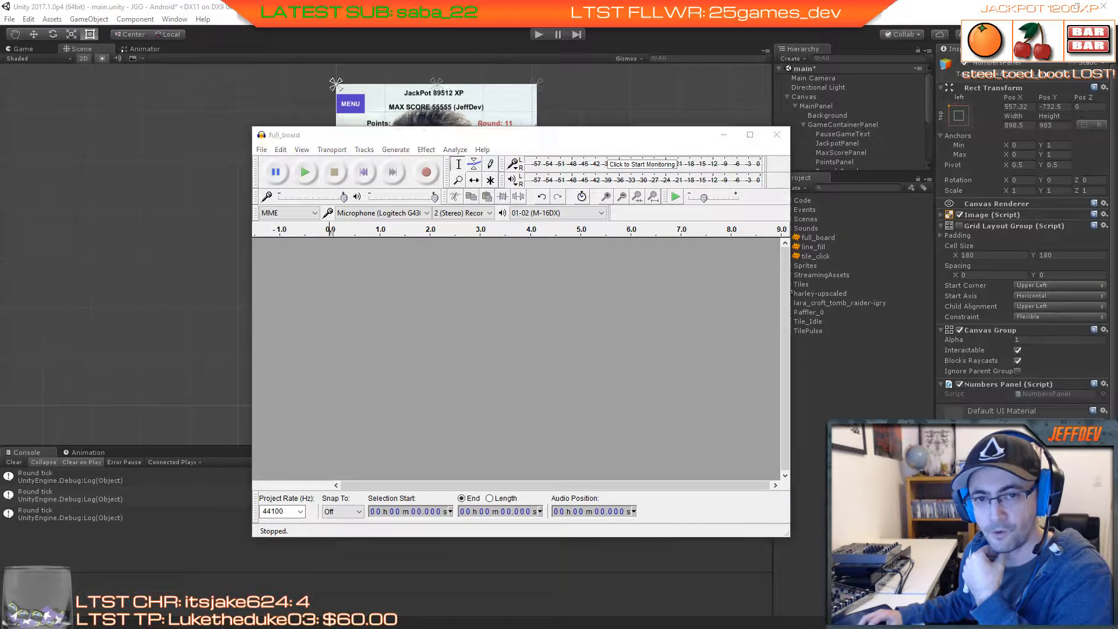
pyautogui.moveTo(0, 348); pyautogui.dragTo(499, 349)
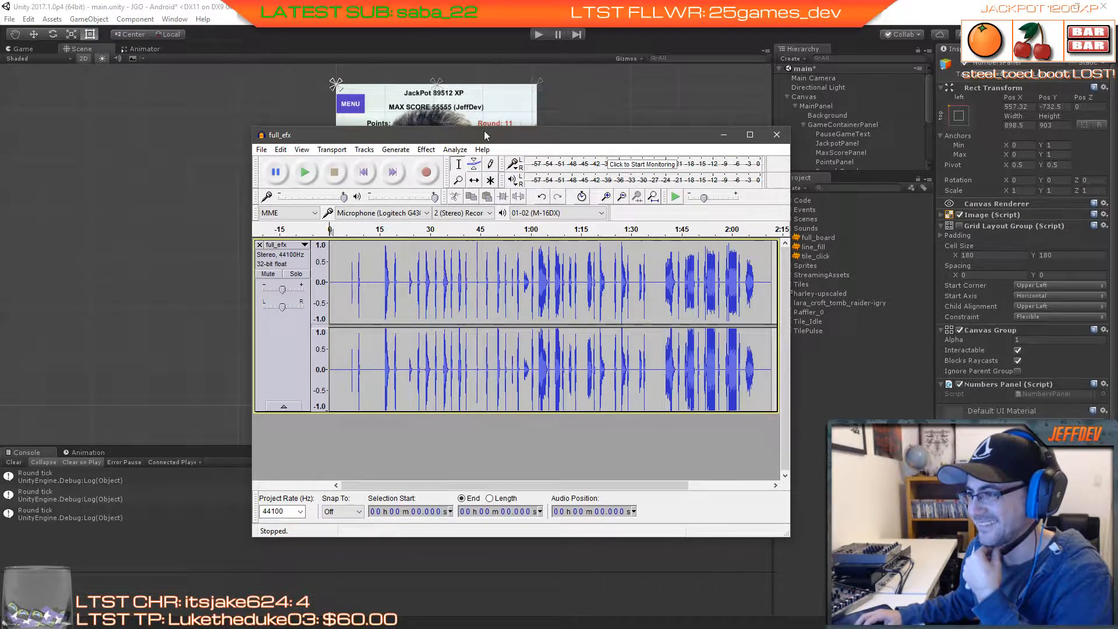
pyautogui.moveTo(483, 131); pyautogui.dragTo(462, 121)
# Step: Play the full_efx recording to locate the wanted sound, and delete everything before about 22.6 s
pyautogui.click(288, 161)
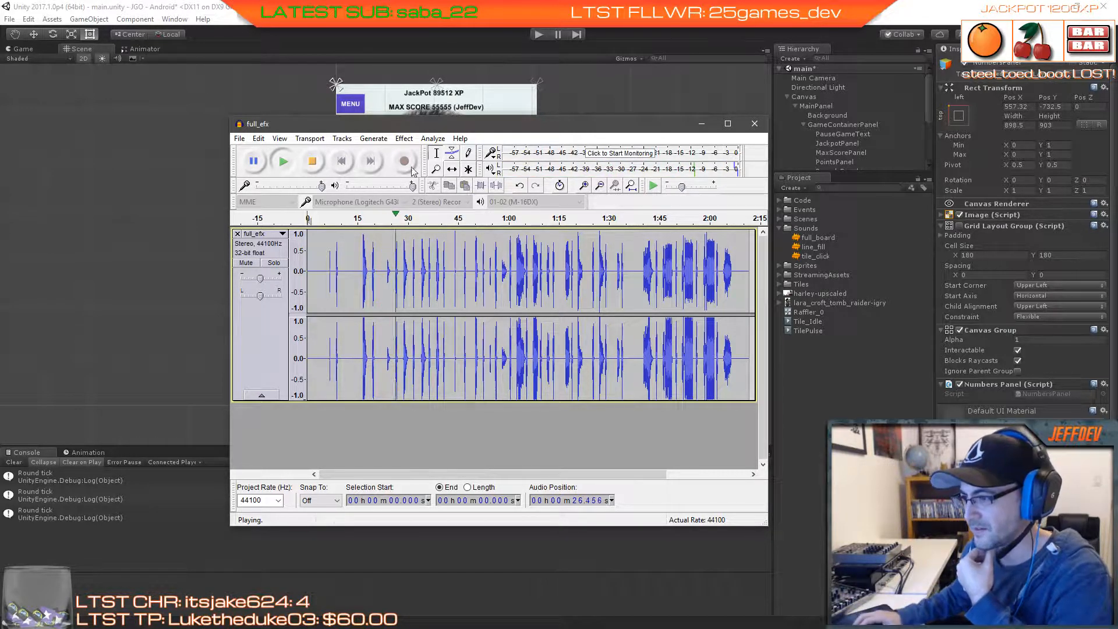
pyautogui.click(381, 275)
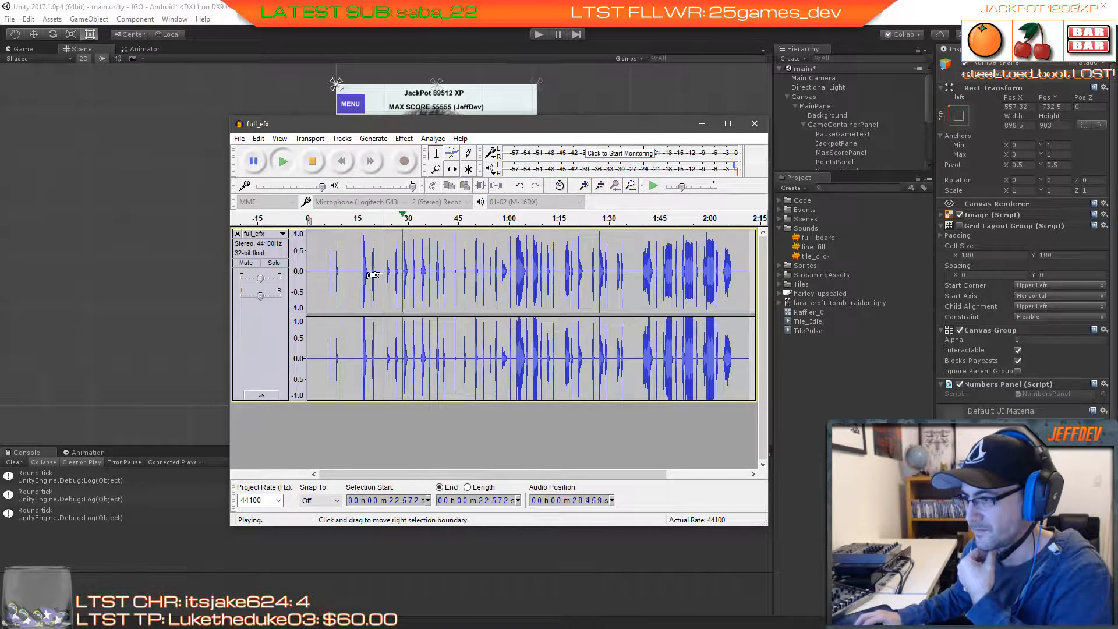
pyautogui.click(310, 168)
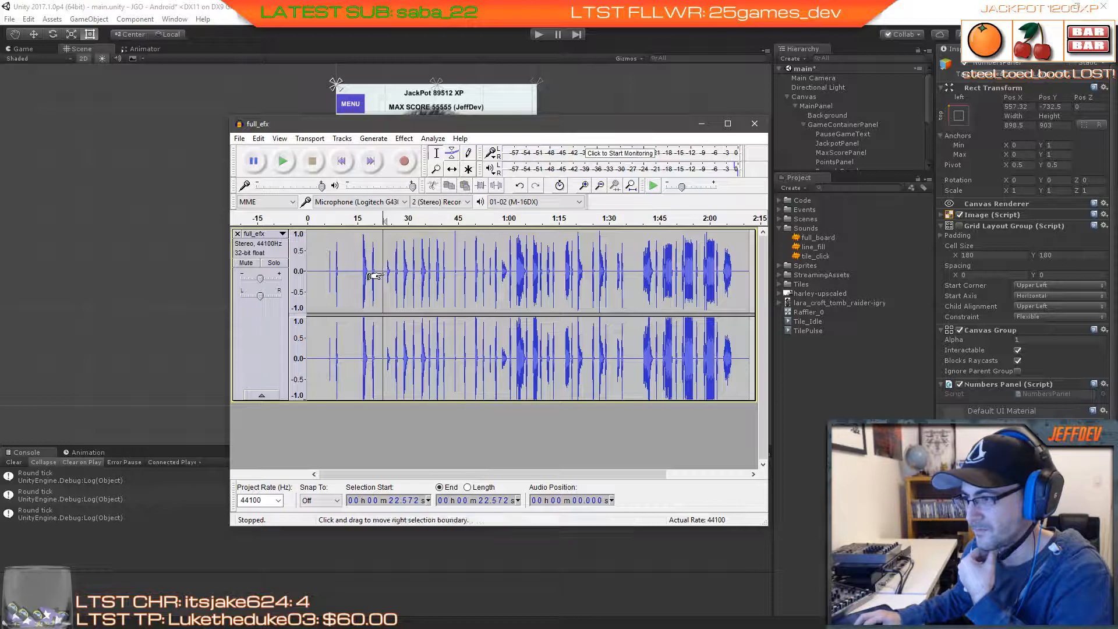
pyautogui.moveTo(374, 276); pyautogui.dragTo(308, 276)
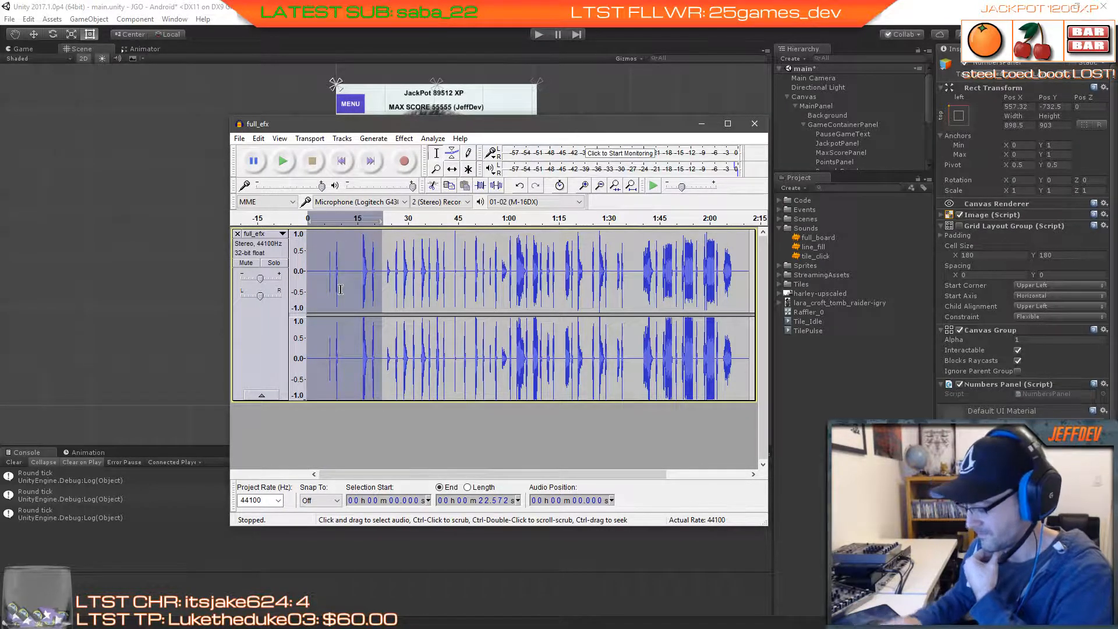
pyautogui.press('Delete')
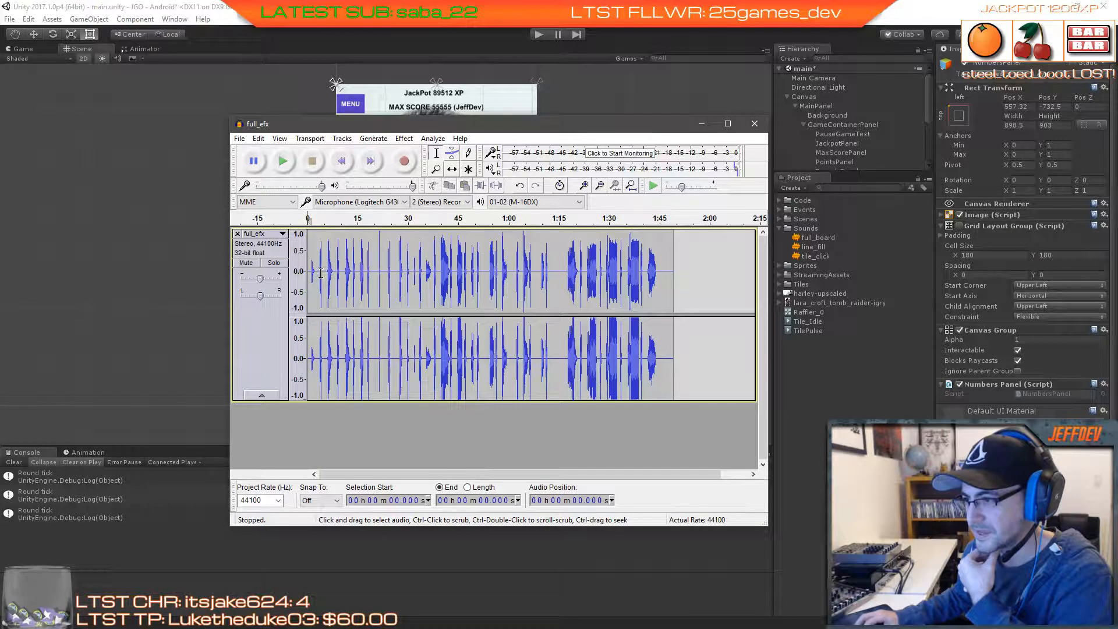
# Step: Isolate the first sound by deleting the audio after about 3.8 s and the trailing silence from about 2.4 s
pyautogui.moveTo(319, 272); pyautogui.dragTo(687, 278)
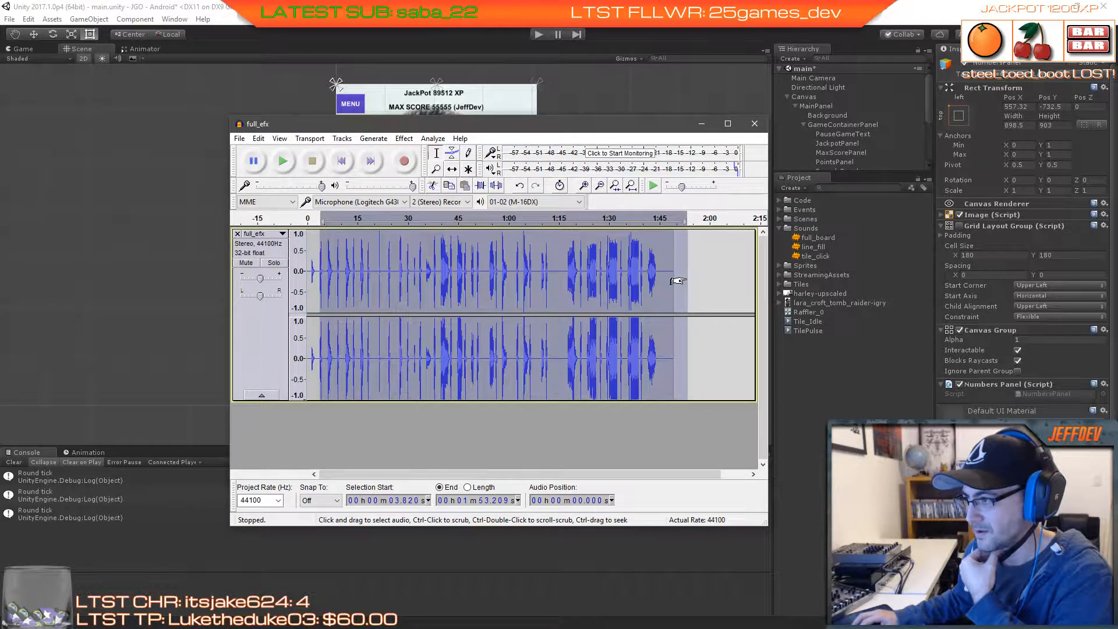
pyautogui.press('Delete')
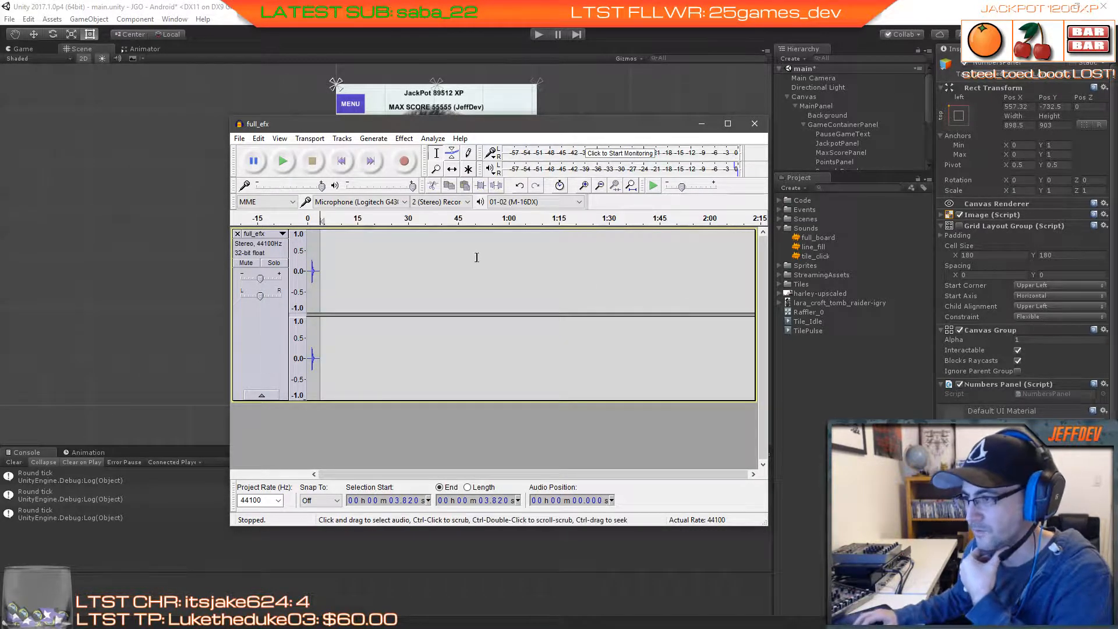
pyautogui.click(582, 187)
pyautogui.click(582, 187)
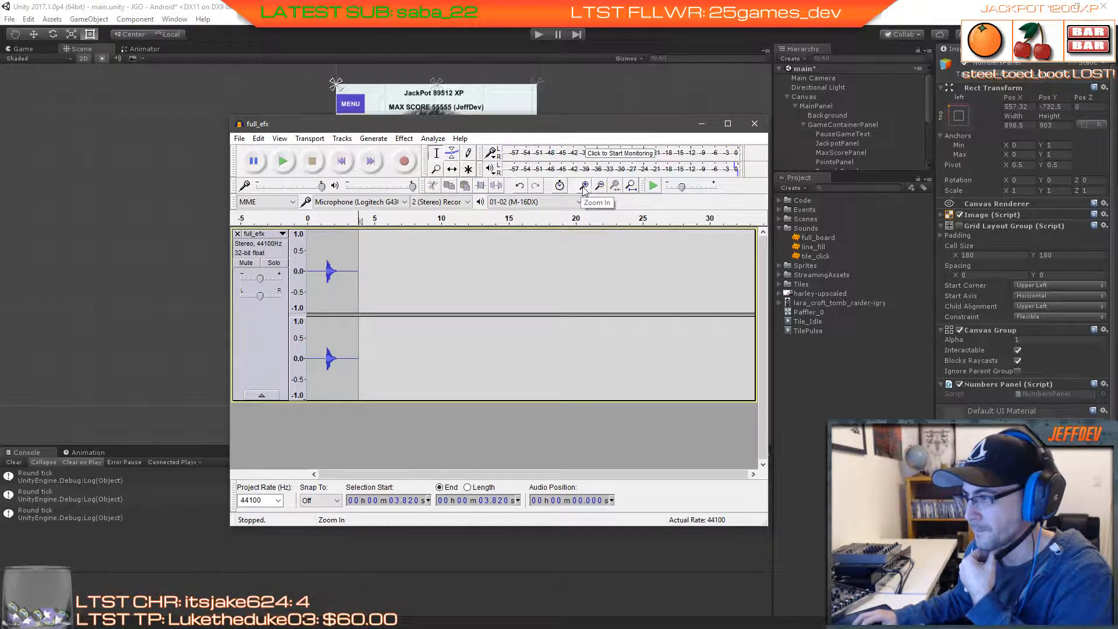
pyautogui.click(582, 186)
pyautogui.click(583, 187)
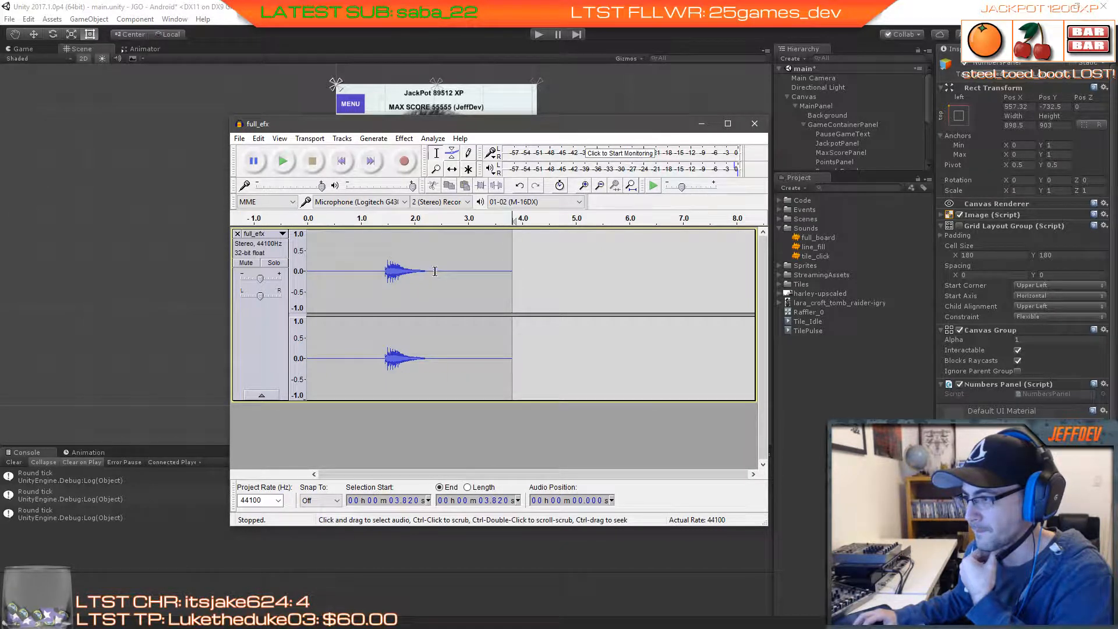
pyautogui.moveTo(435, 272); pyautogui.dragTo(547, 274)
pyautogui.press('Delete')
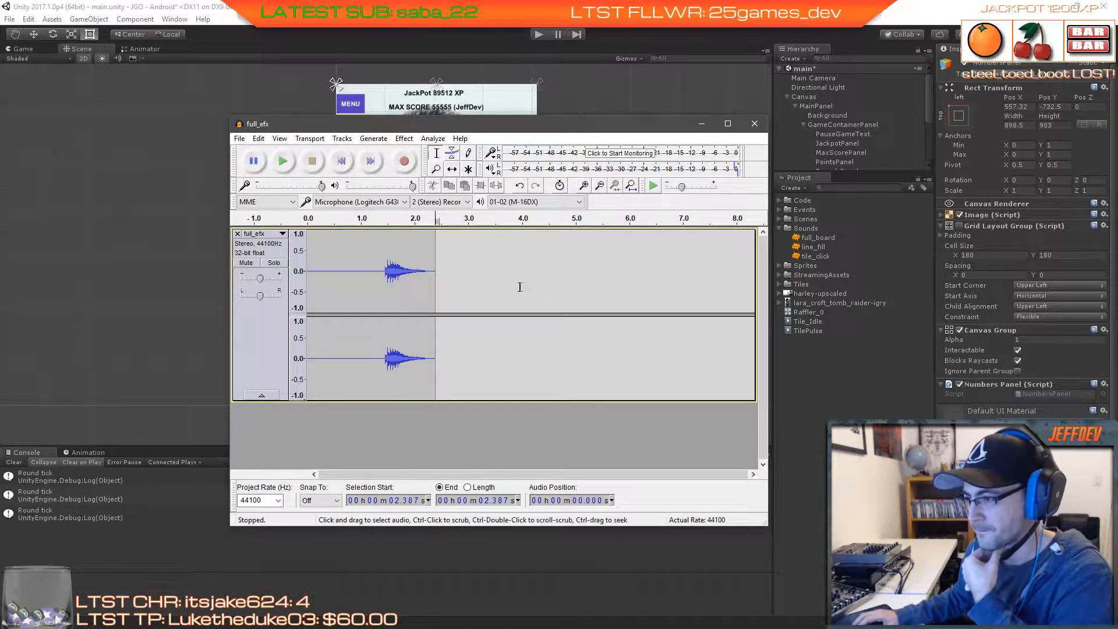
# Step: Delete the first 1.4 s of silence, play the clip, and cut its end from about 0.9 s
pyautogui.moveTo(379, 270); pyautogui.dragTo(305, 270)
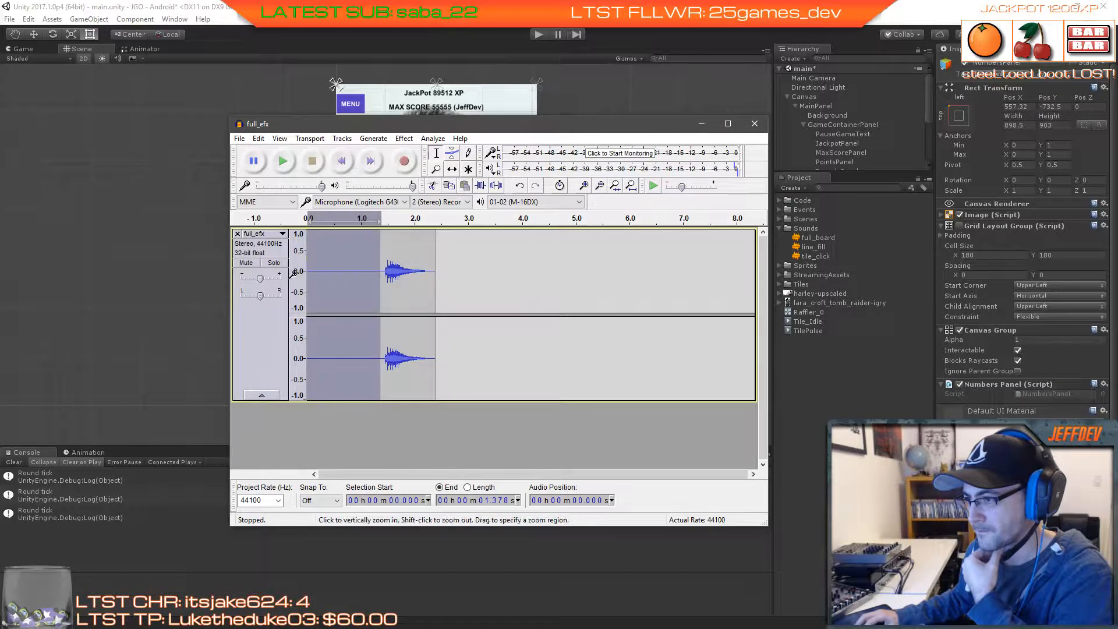
pyautogui.press('Delete')
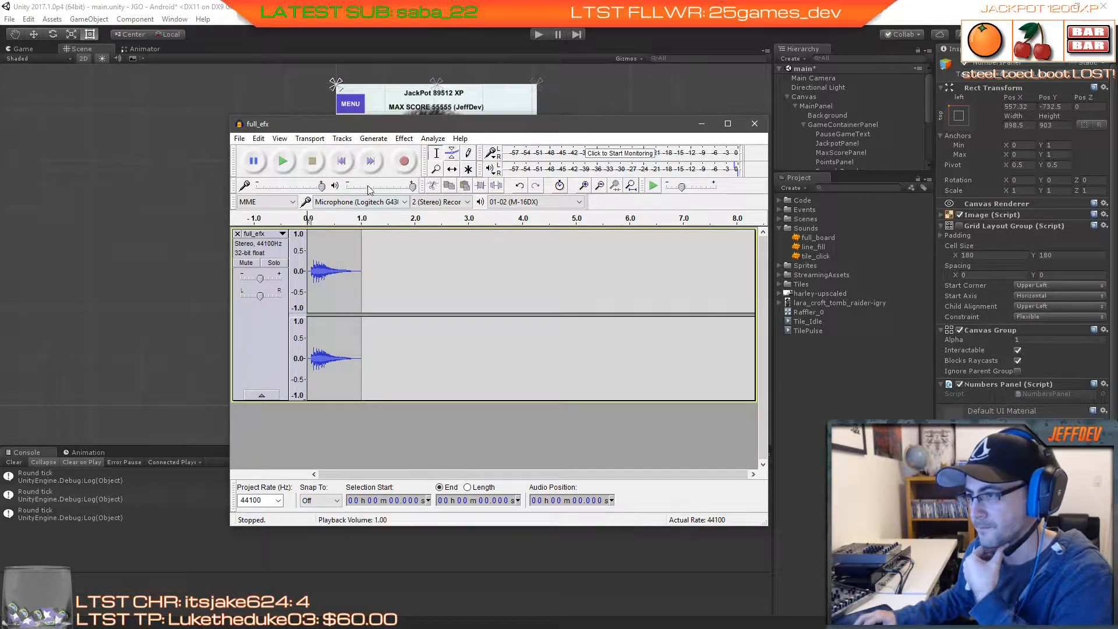
pyautogui.click(281, 164)
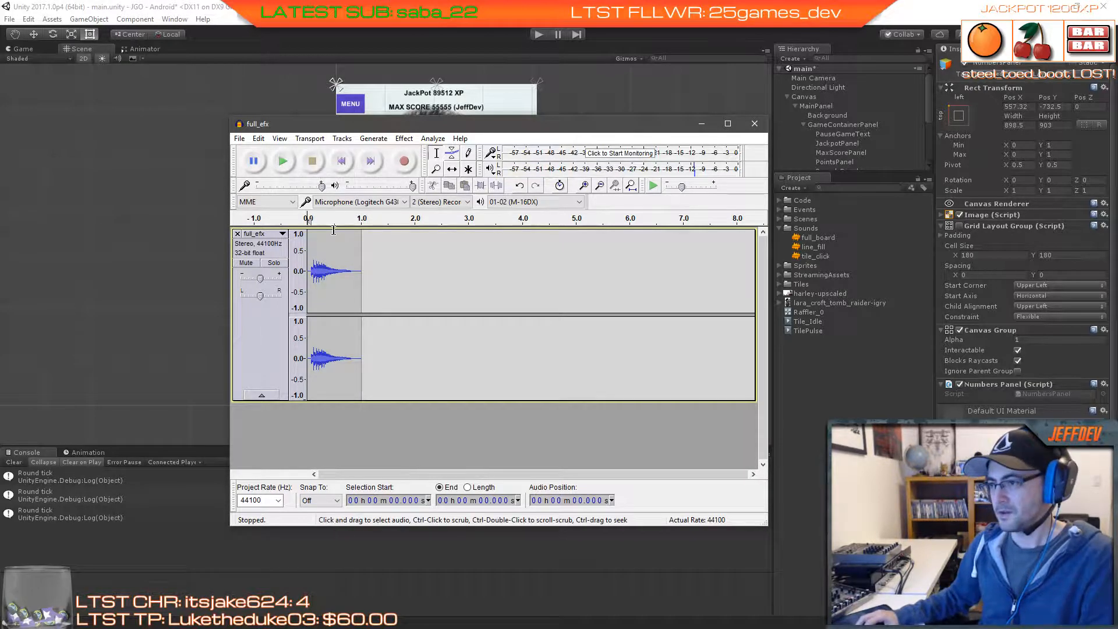
pyautogui.moveTo(354, 269); pyautogui.dragTo(388, 273)
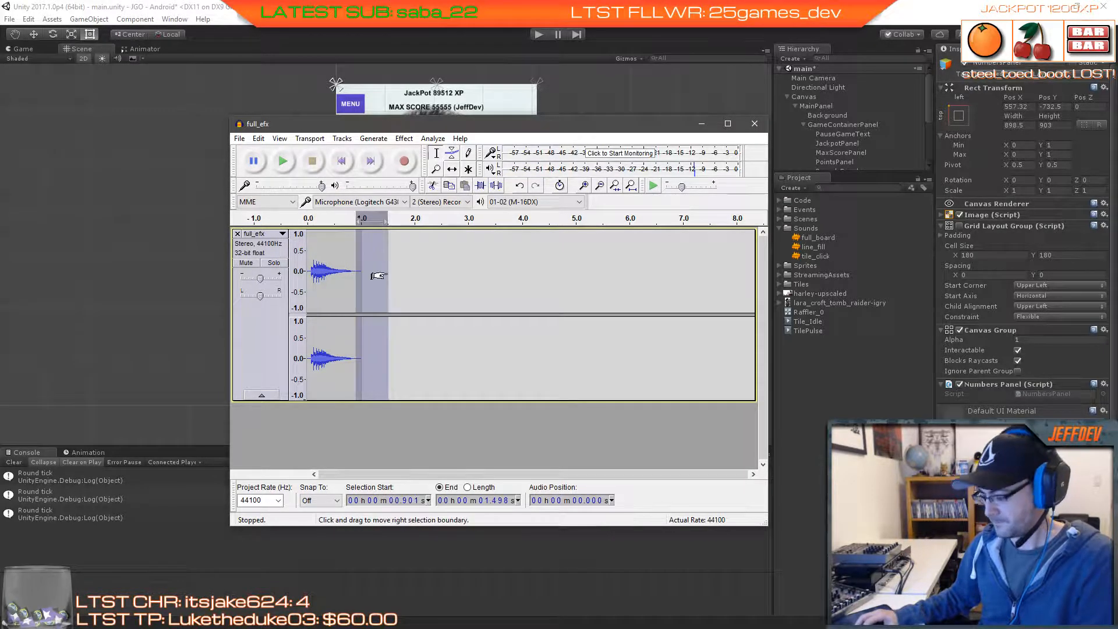
pyautogui.press('Delete')
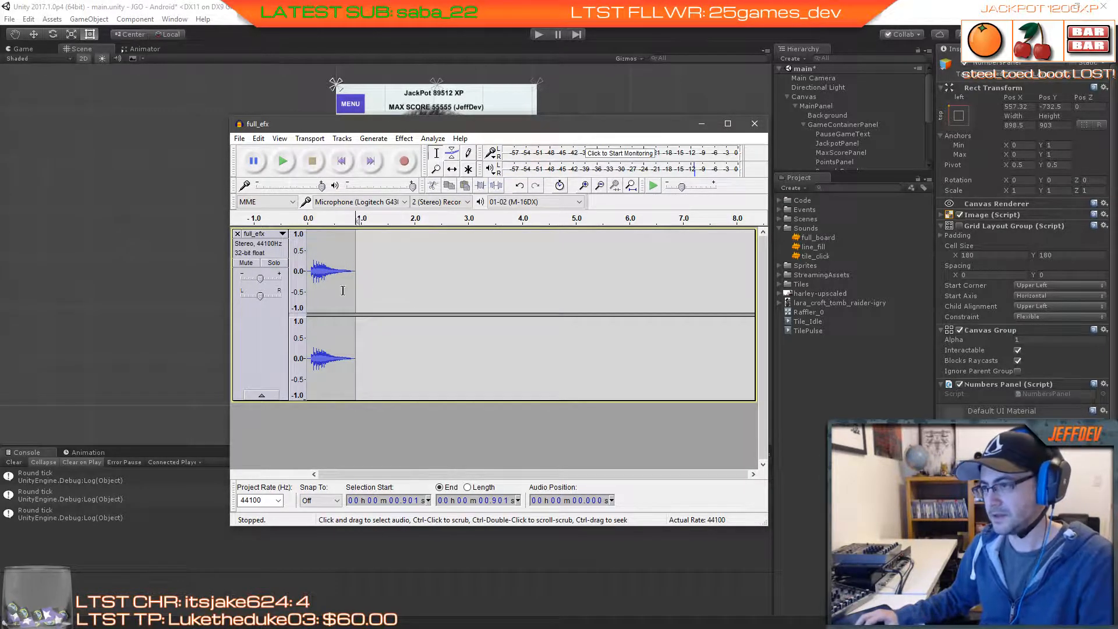
# Step: Trim the remaining silence at the clip's start and its end from about 0.78 s, and play the result
pyautogui.click(584, 186)
pyautogui.click(584, 186)
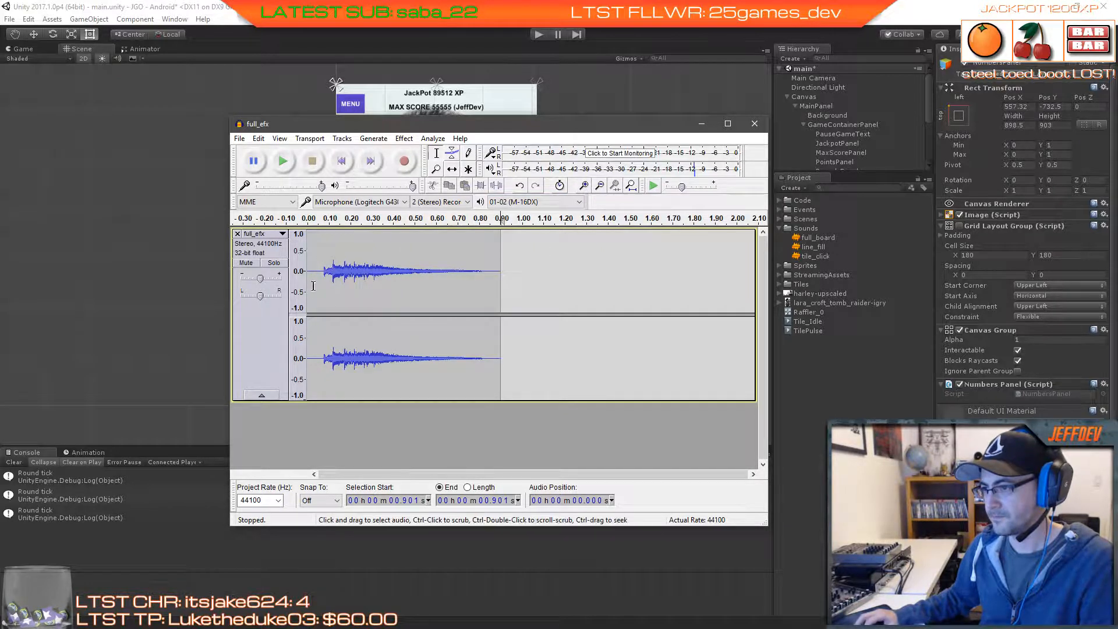
pyautogui.moveTo(320, 270); pyautogui.dragTo(306, 272)
pyautogui.press('Delete')
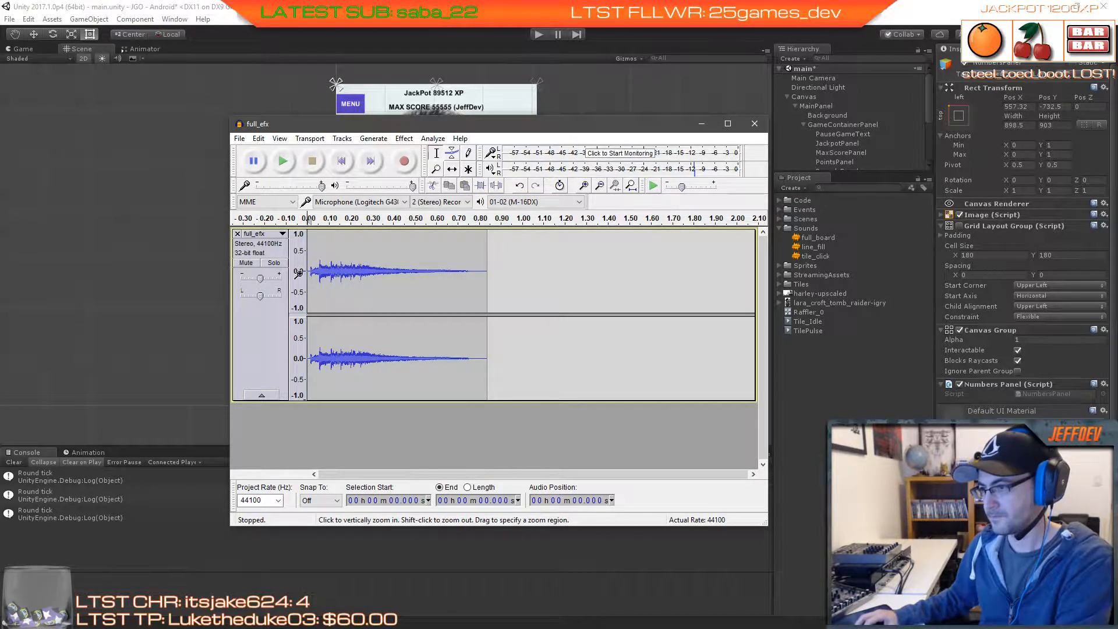
pyautogui.moveTo(476, 271); pyautogui.dragTo(504, 273)
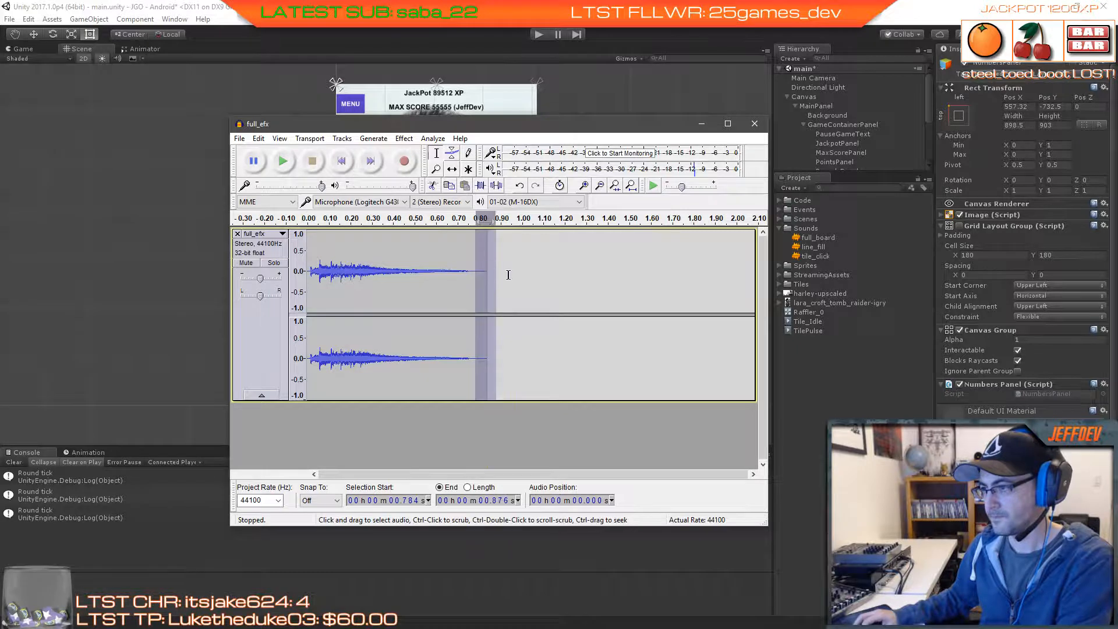
pyautogui.press('Delete')
pyautogui.click(348, 170)
pyautogui.click(285, 169)
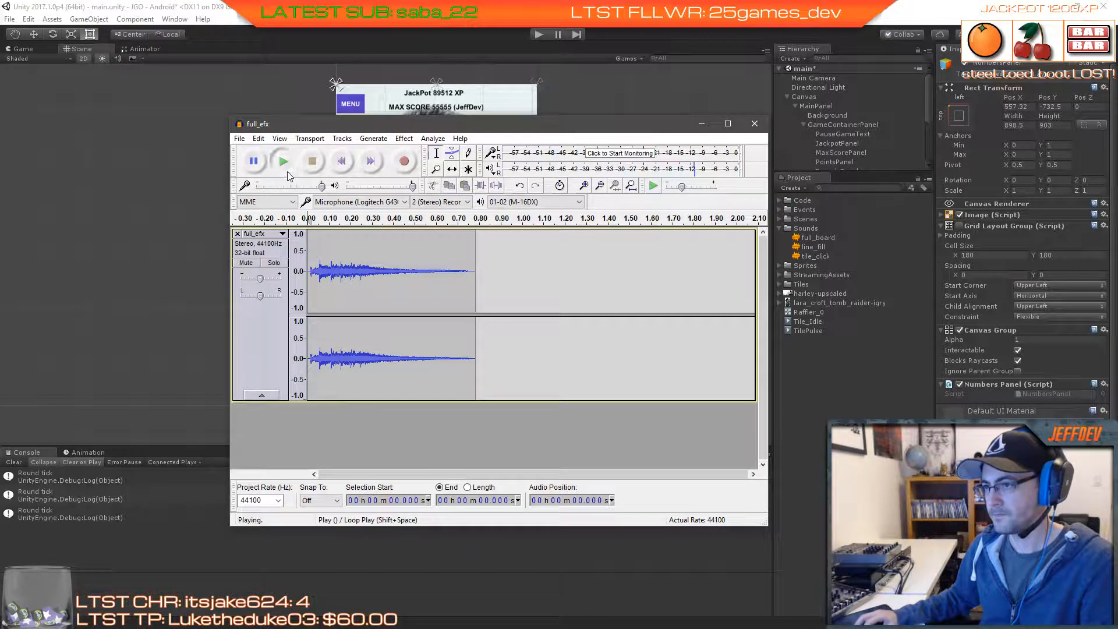
# Step: Export the trimmed clip to the sounds folder as angel.mp3
pyautogui.click(239, 139)
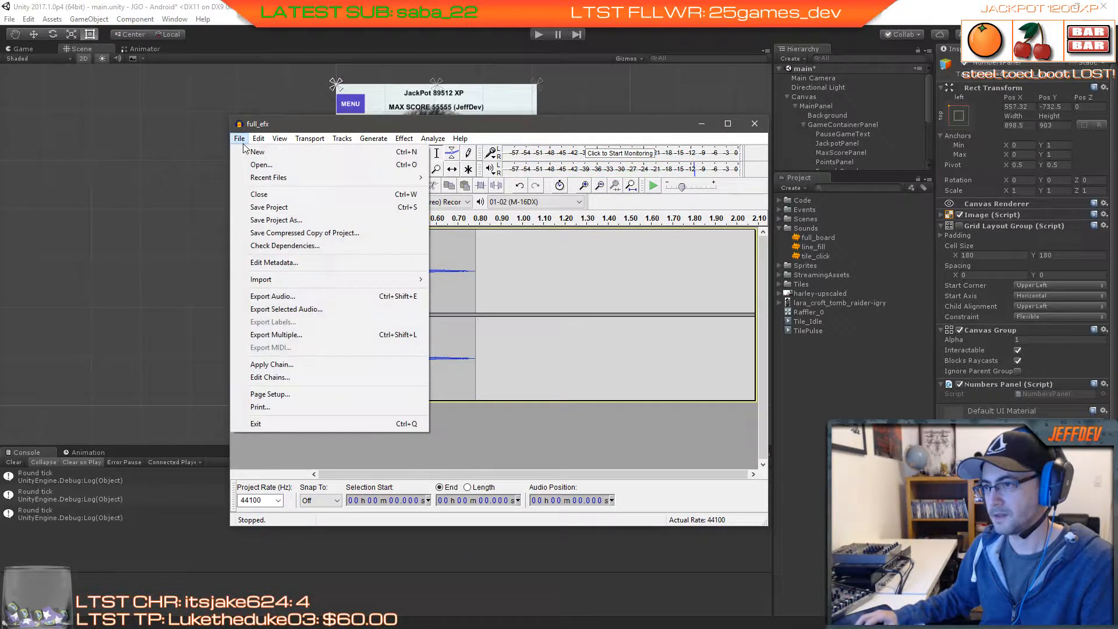
pyautogui.click(264, 295)
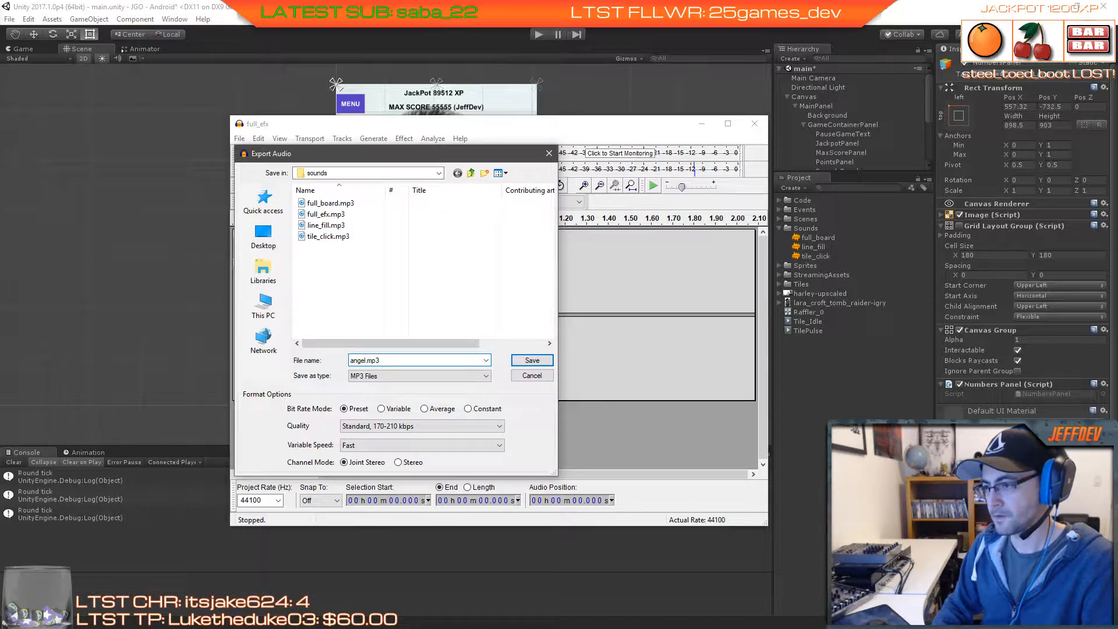
pyautogui.press('Return')
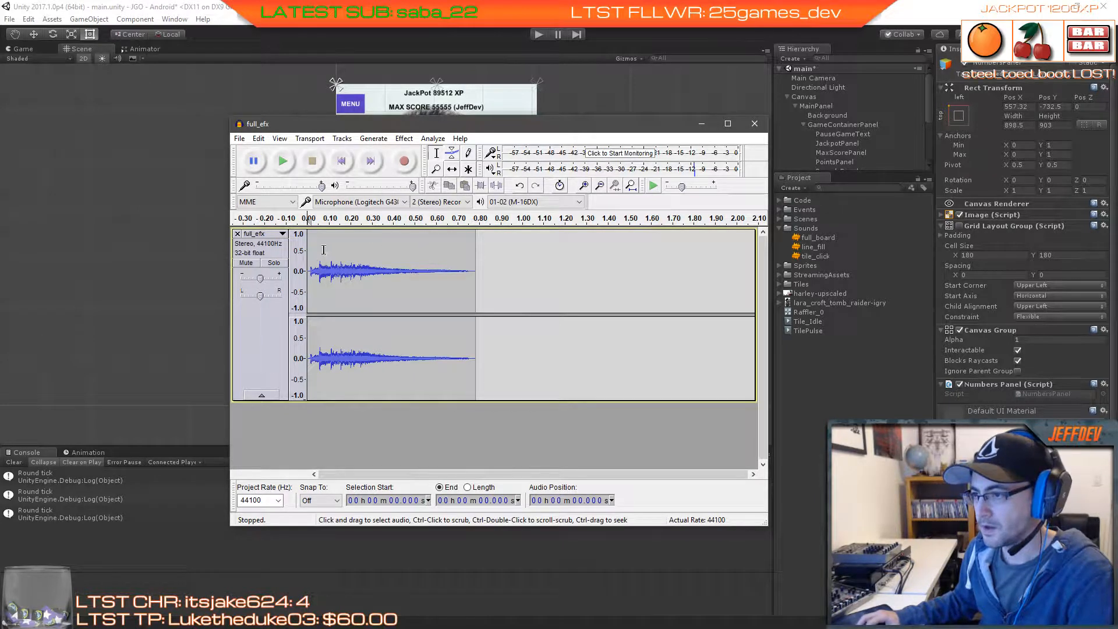
# Step: Replace the exported clip's track with the full_efx recording and play it from about 26 s
pyautogui.click(237, 233)
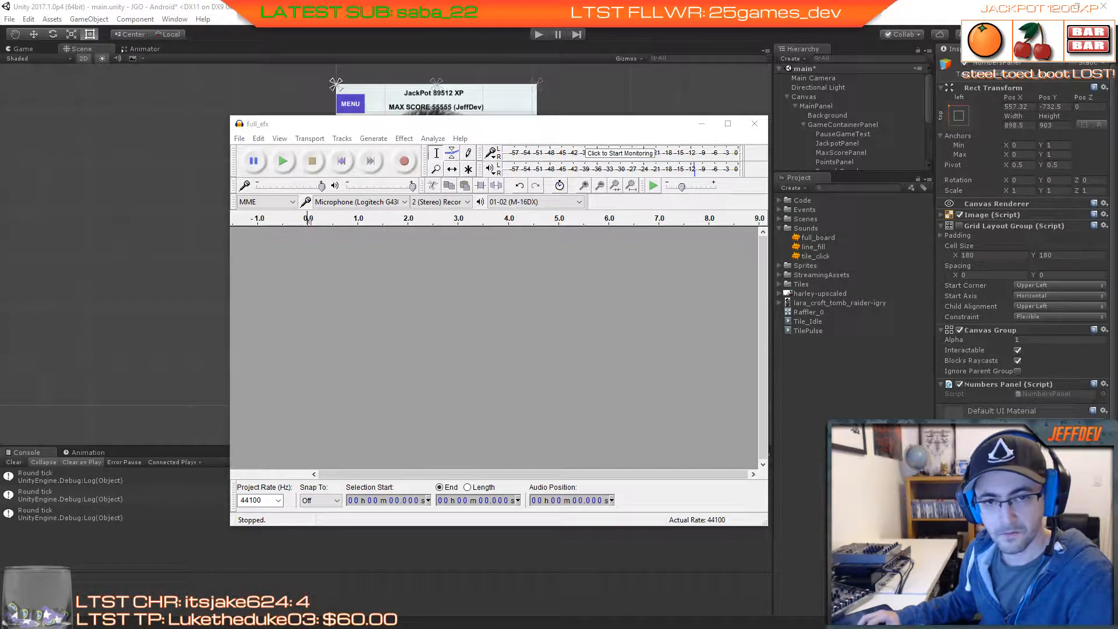
pyautogui.moveTo(403, 298); pyautogui.dragTo(404, 298)
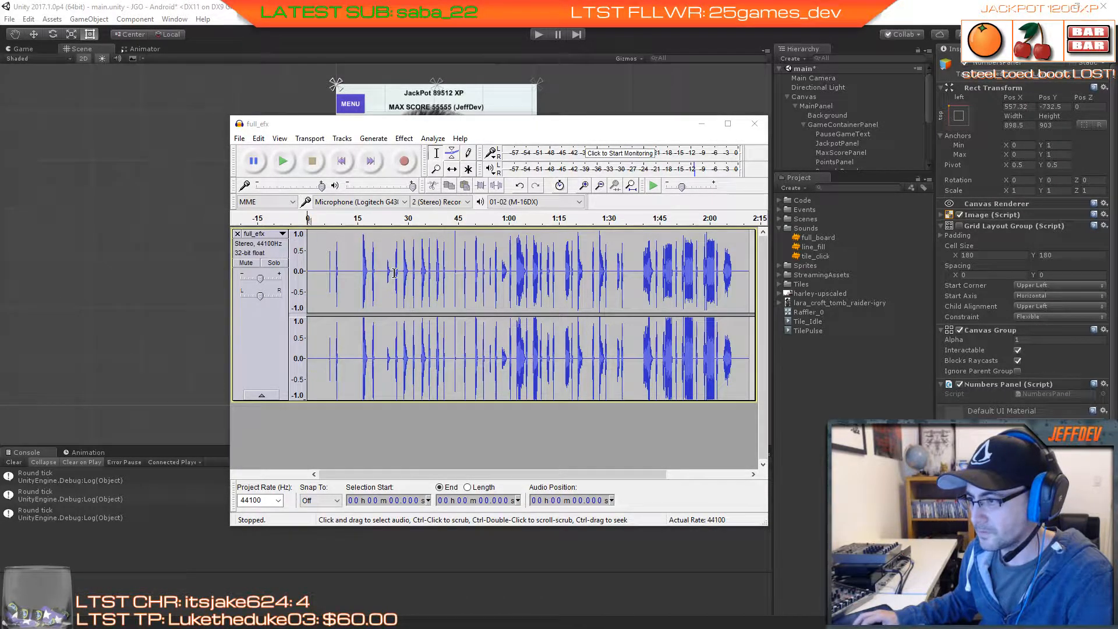
pyautogui.click(394, 273)
pyautogui.click(288, 172)
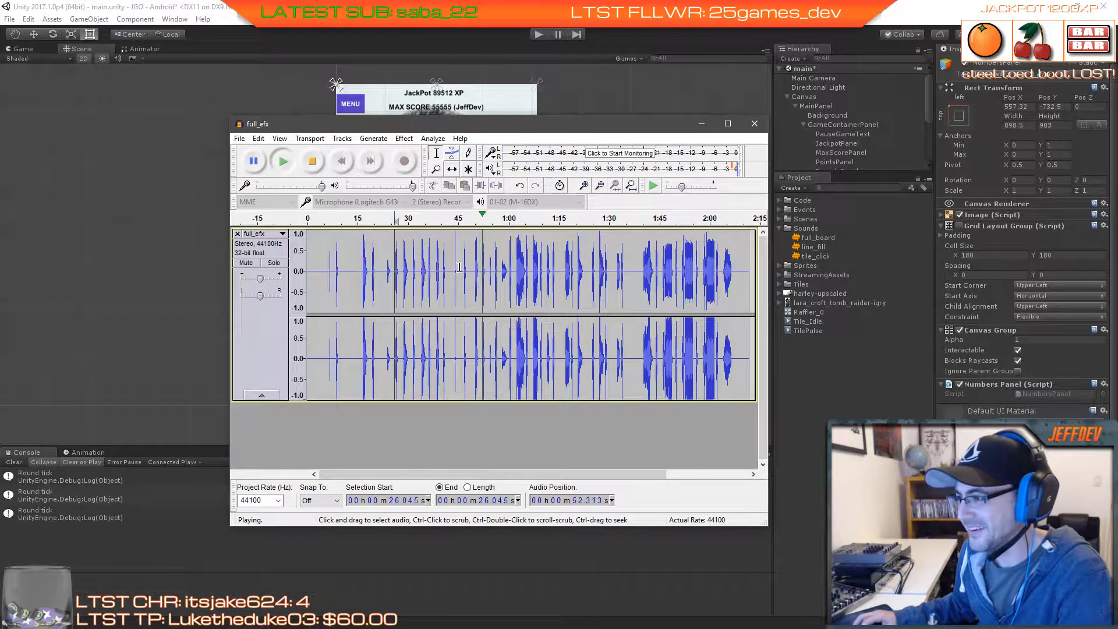
# Step: Stop playback and isolate another sound by deleting the first 48.8 s, and then everything after about 3.6 s
pyautogui.moveTo(471, 268); pyautogui.dragTo(303, 218)
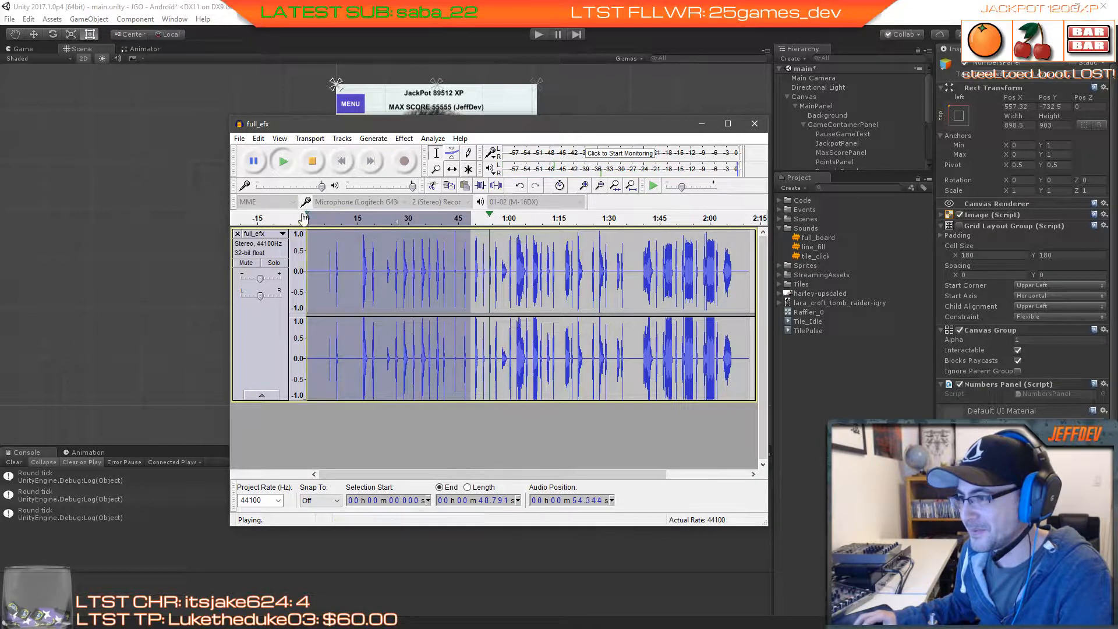
pyautogui.press('space')
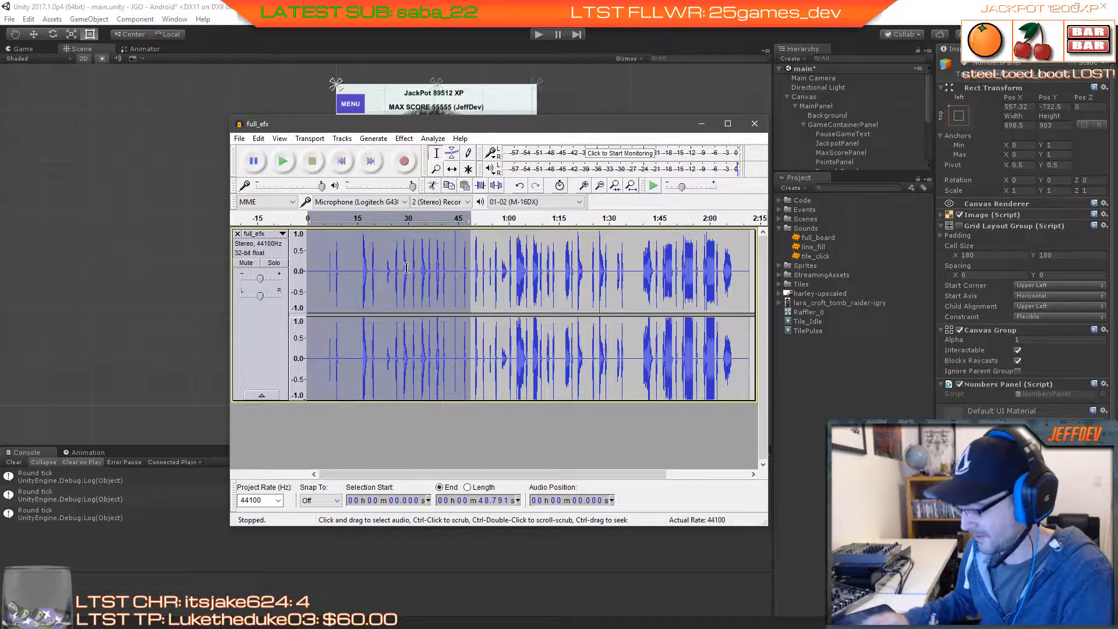
pyautogui.press('Delete')
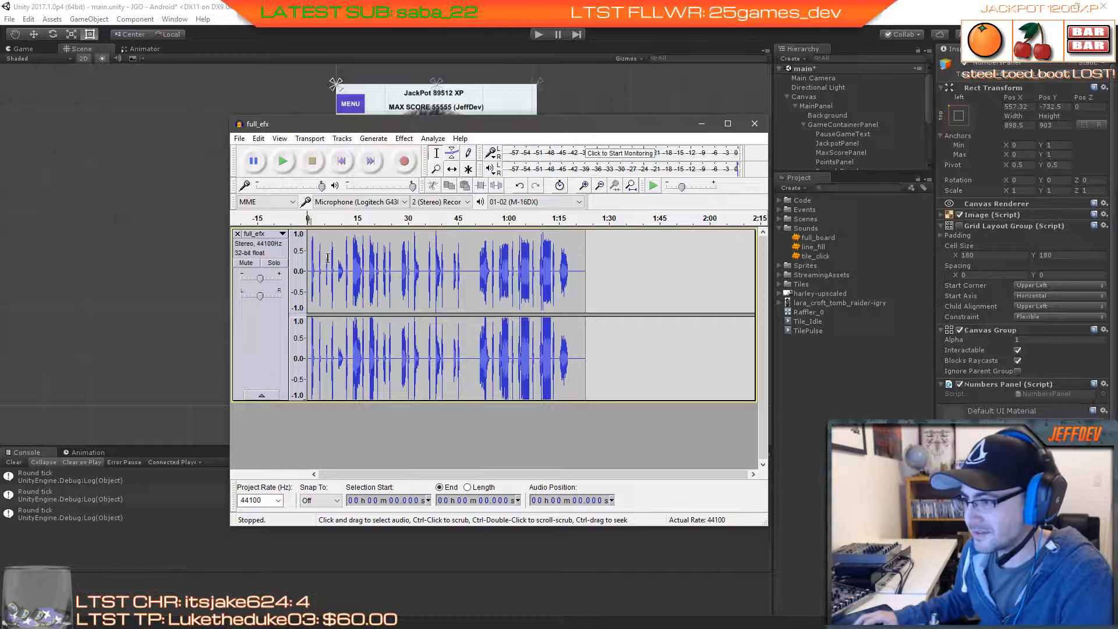
pyautogui.moveTo(319, 260); pyautogui.dragTo(600, 269)
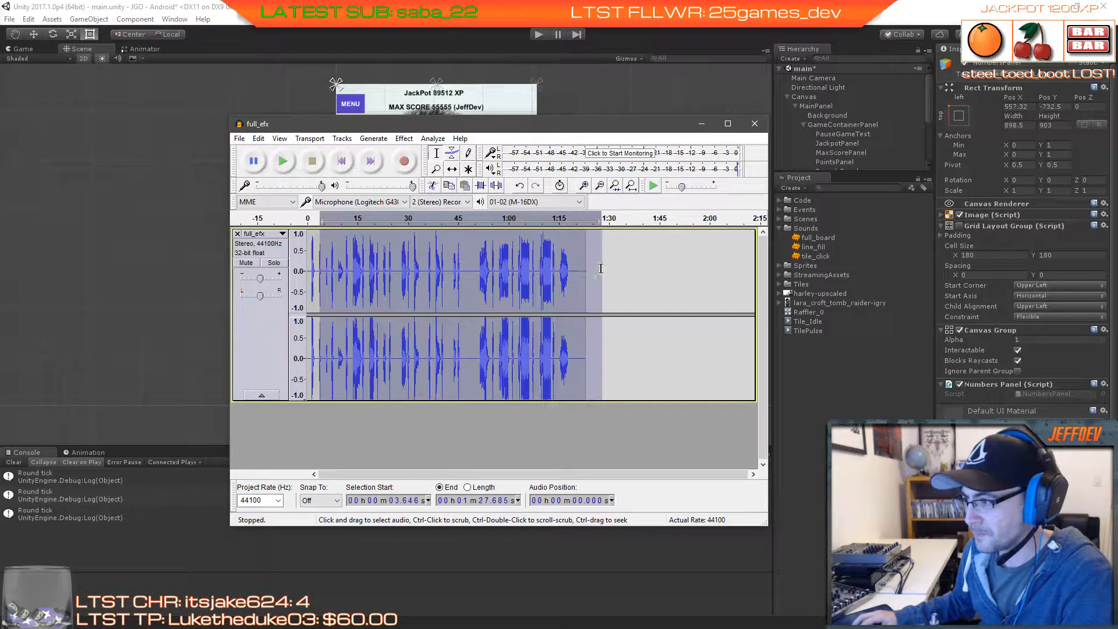
pyautogui.press('Delete')
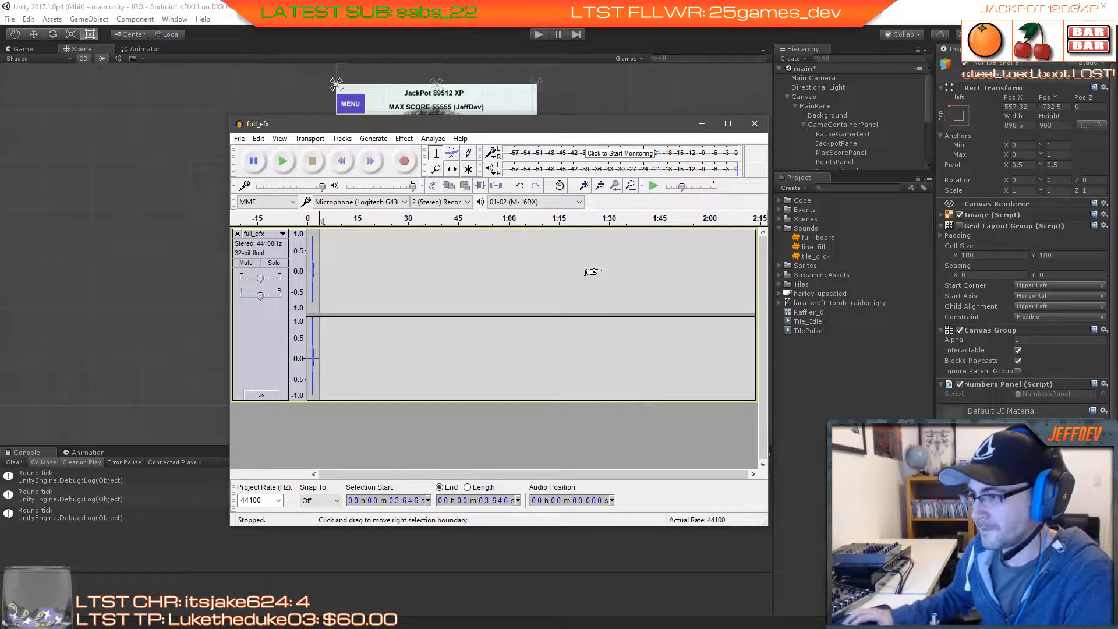
pyautogui.click(584, 185)
pyautogui.click(584, 185)
pyautogui.click(584, 185)
pyautogui.click(584, 185)
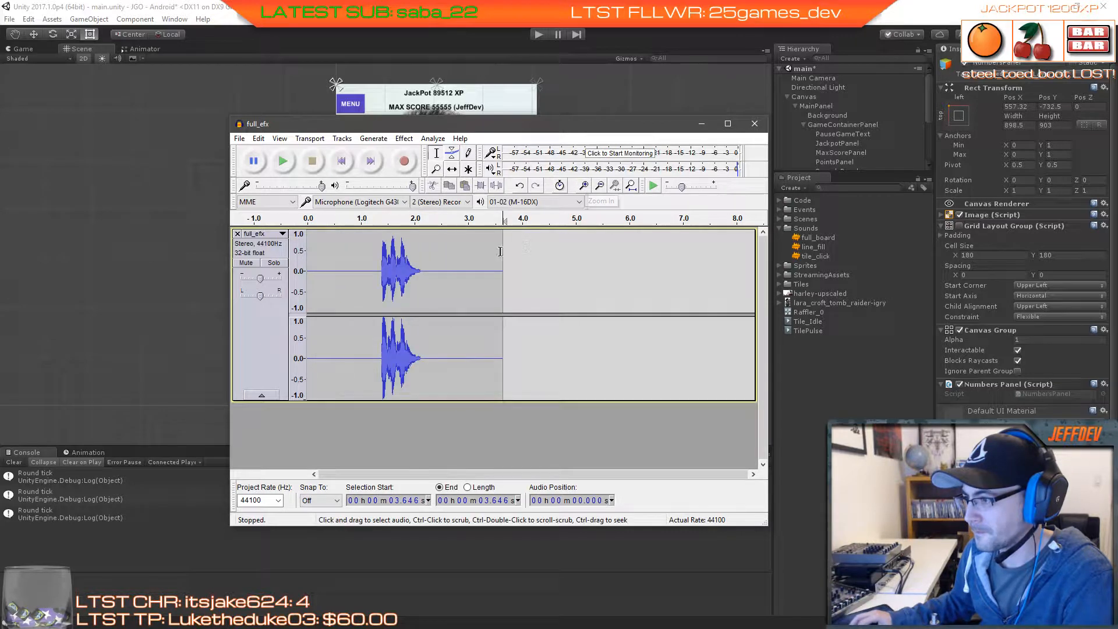
# Step: Trim the clip by deleting everything after about 2.4 s and the first 1.25 s, and play the result
pyautogui.moveTo(437, 272); pyautogui.dragTo(546, 283)
pyautogui.press('Delete')
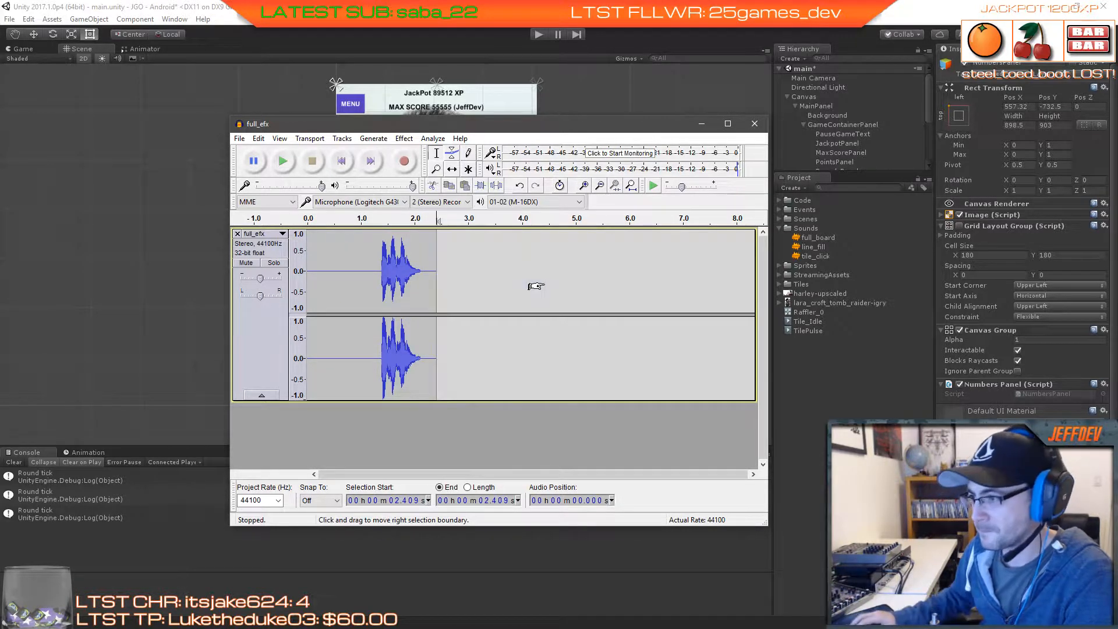
pyautogui.moveTo(373, 273); pyautogui.dragTo(305, 271)
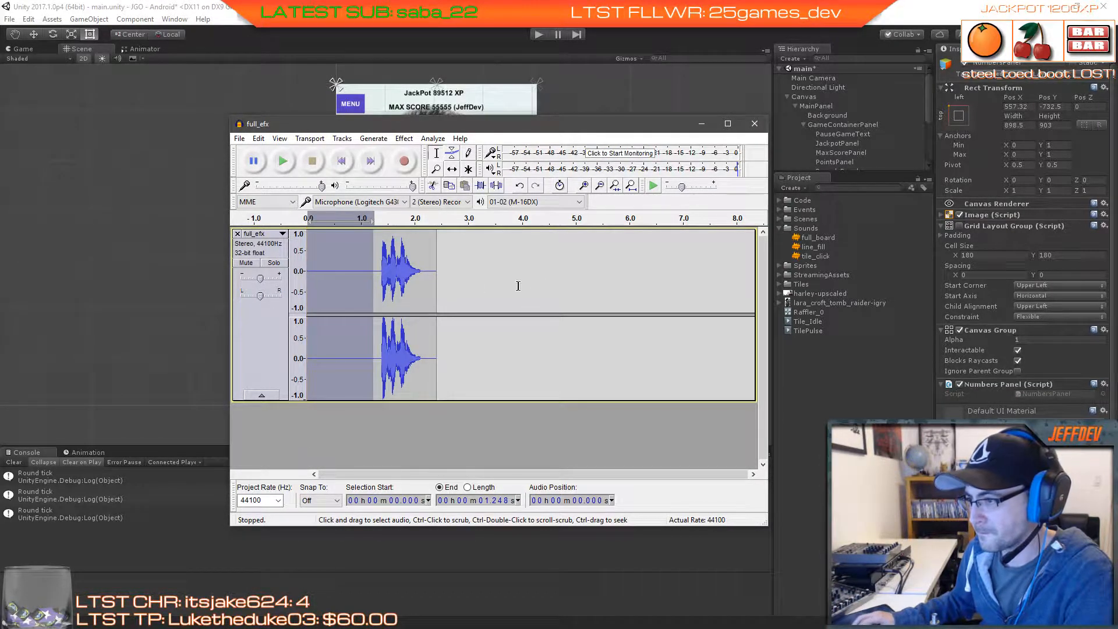
pyautogui.press('Delete')
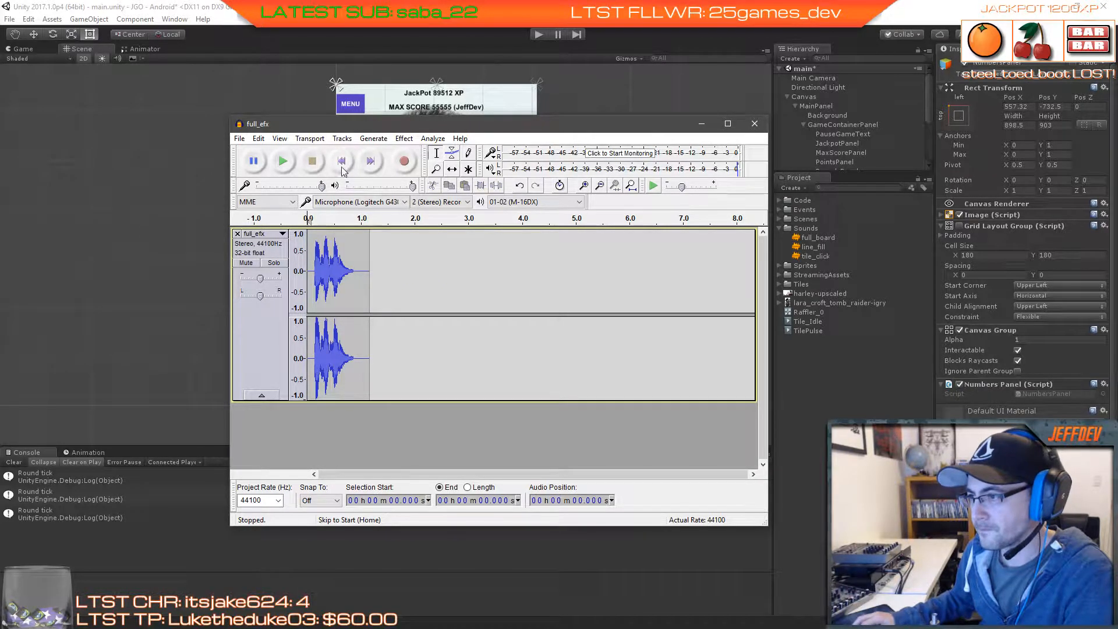
pyautogui.click(283, 163)
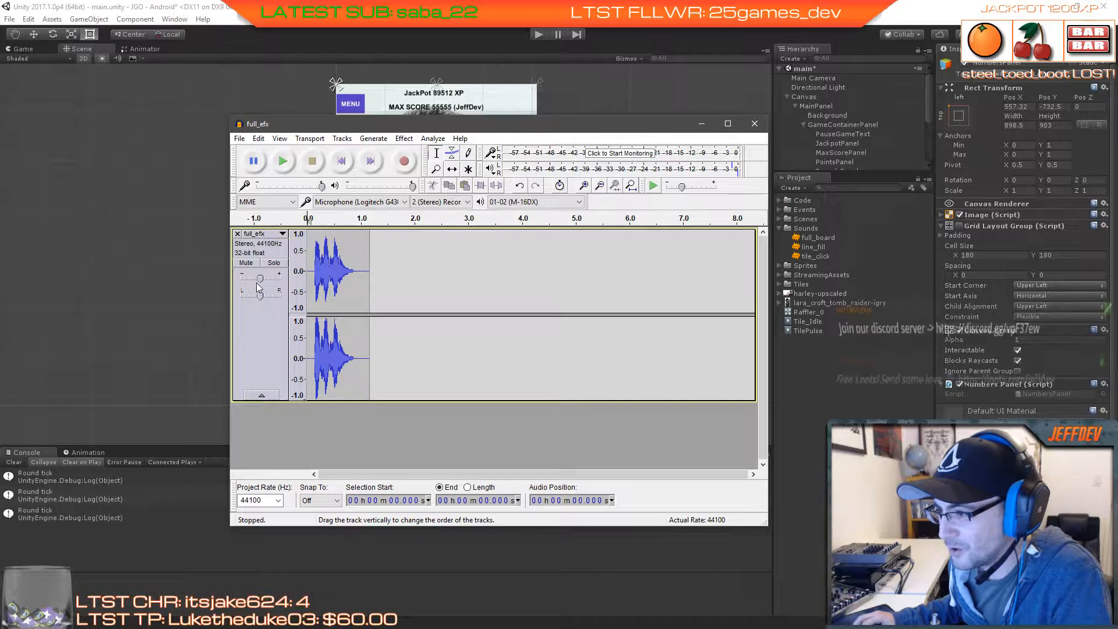
# Step: Lower the full_efx track's gain to -15 dB and play the clip at the reduced volume
pyautogui.moveTo(260, 279); pyautogui.dragTo(259, 283)
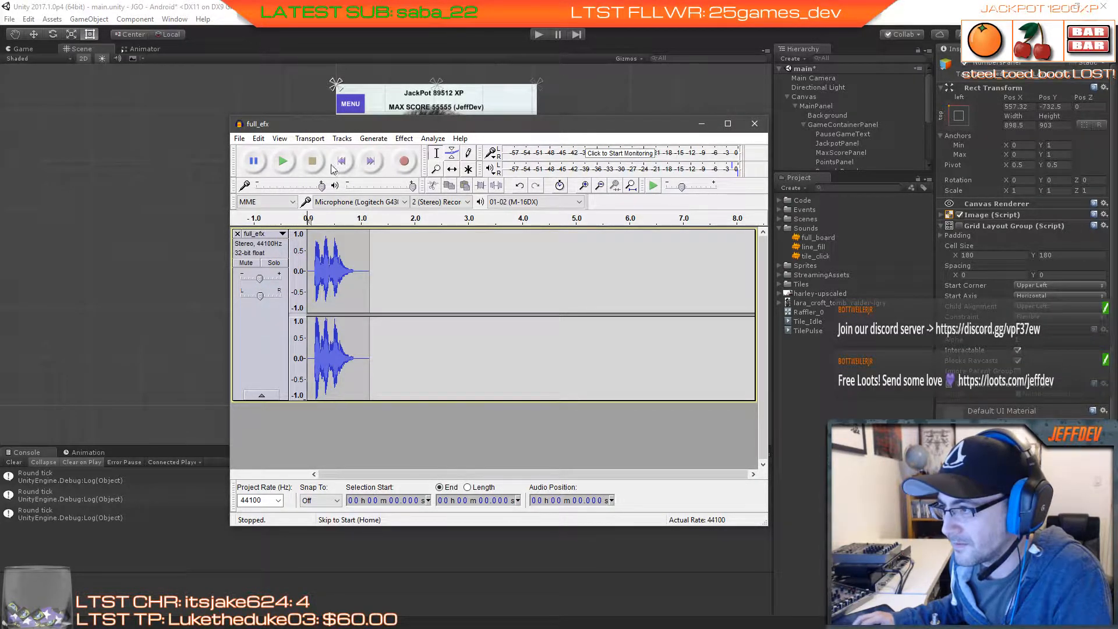
pyautogui.click(288, 168)
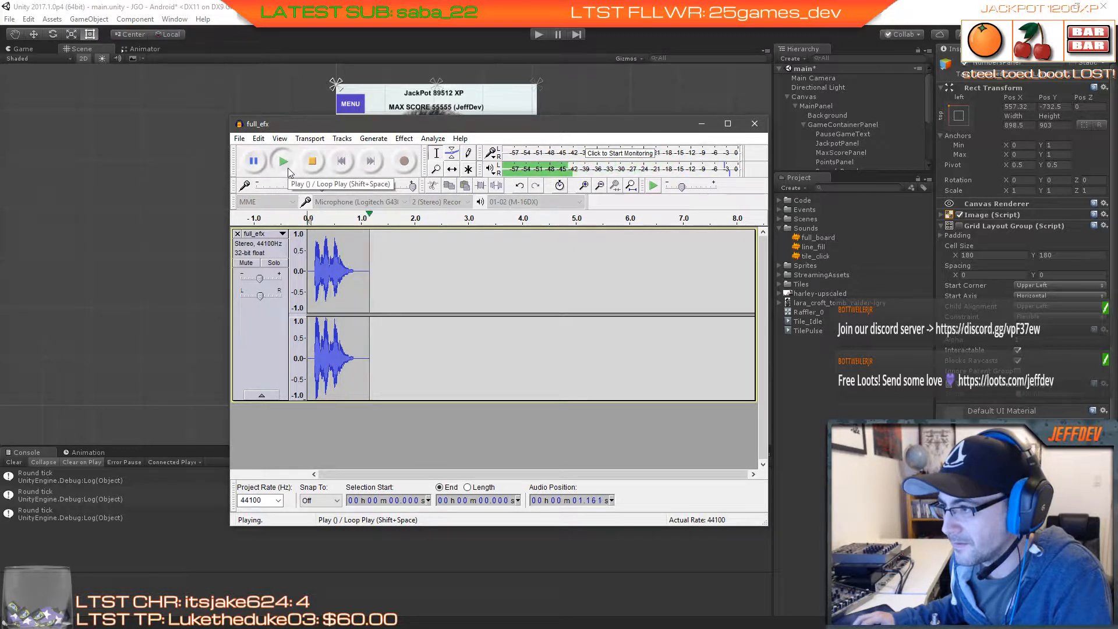
pyautogui.moveTo(260, 284)
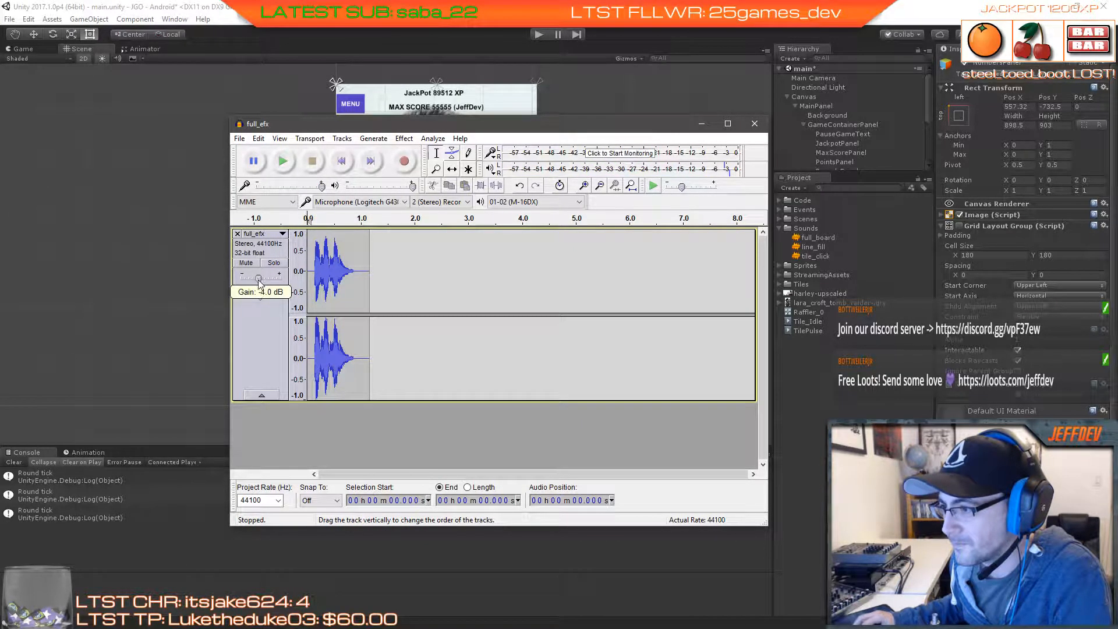
pyautogui.moveTo(258, 282); pyautogui.dragTo(246, 279)
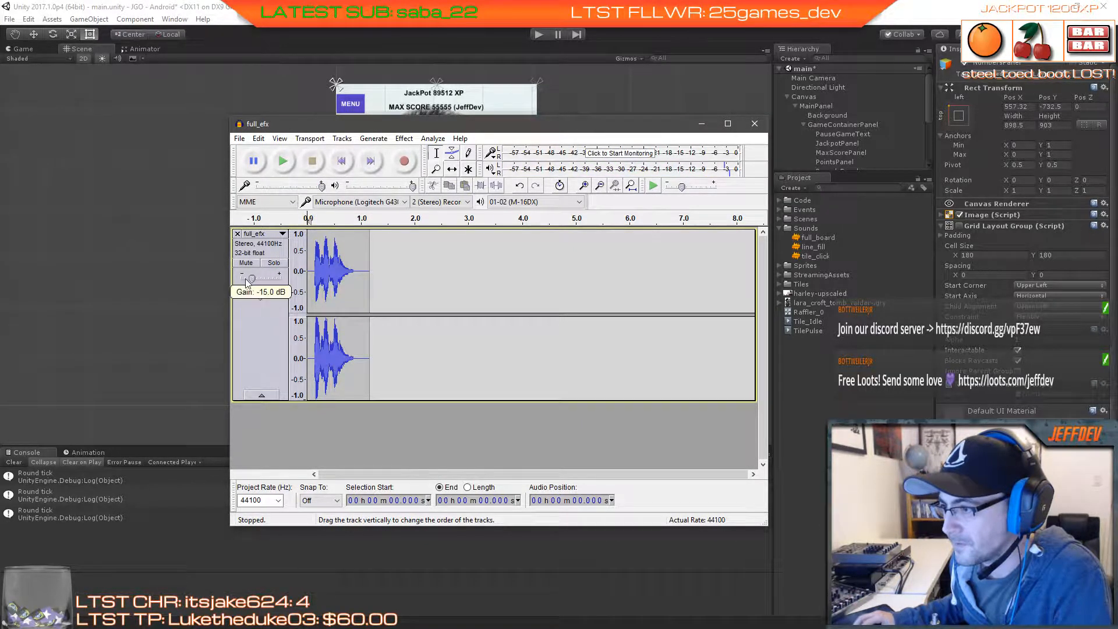
pyautogui.click(284, 162)
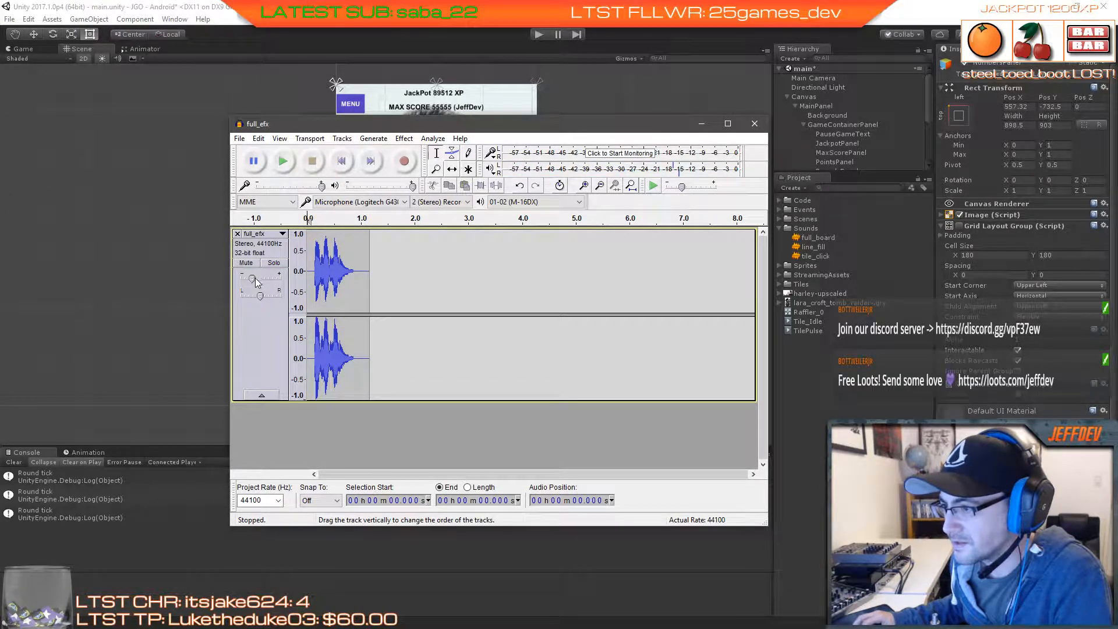
# Step: Raise the track's gain in small increments to about -6 dB, playing the clip after each adjustment
pyautogui.moveTo(256, 282); pyautogui.dragTo(260, 283)
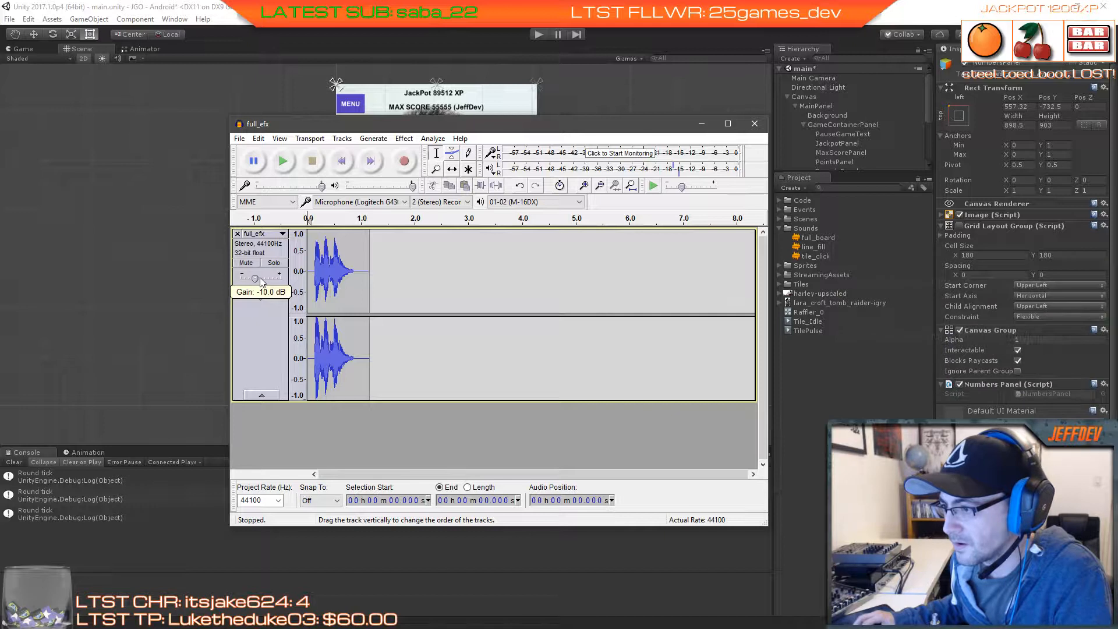
pyautogui.click(286, 166)
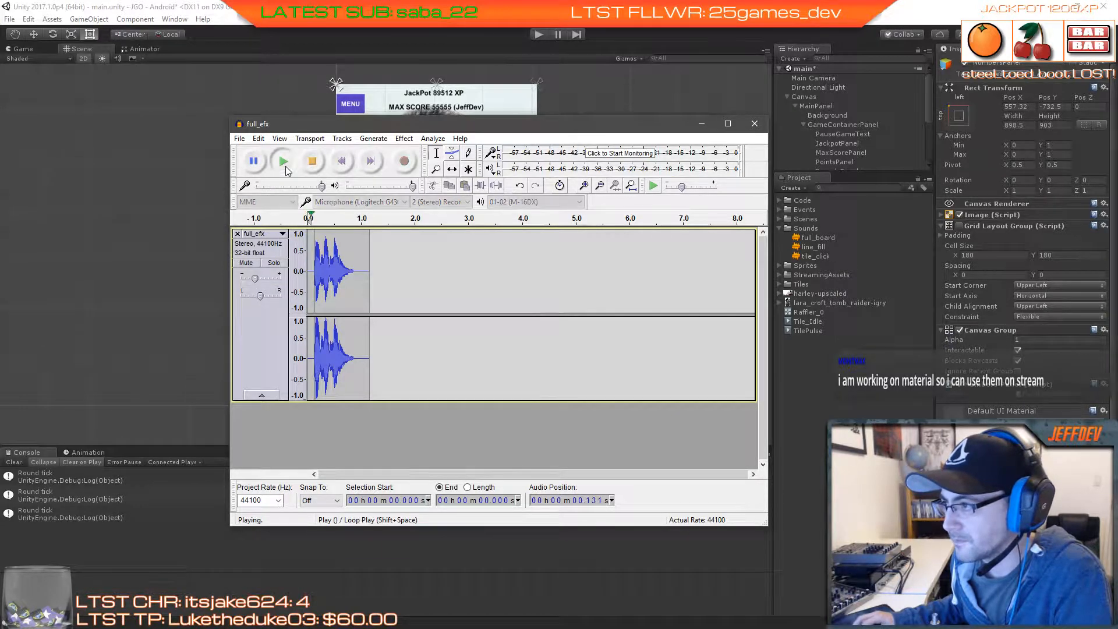
pyautogui.moveTo(254, 278); pyautogui.dragTo(258, 281)
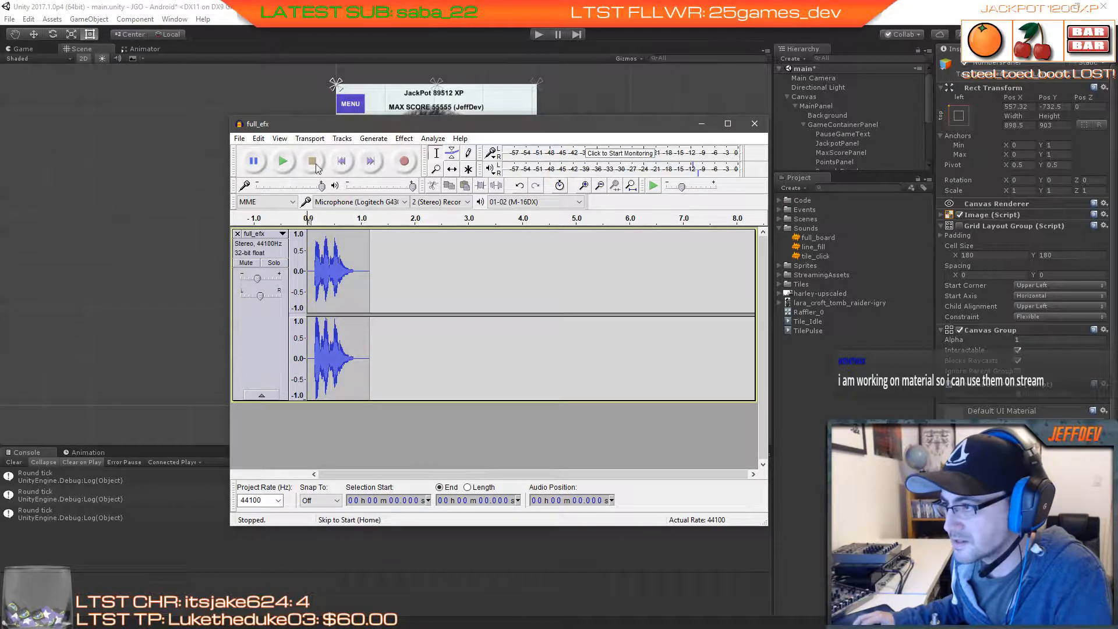
pyautogui.click(286, 166)
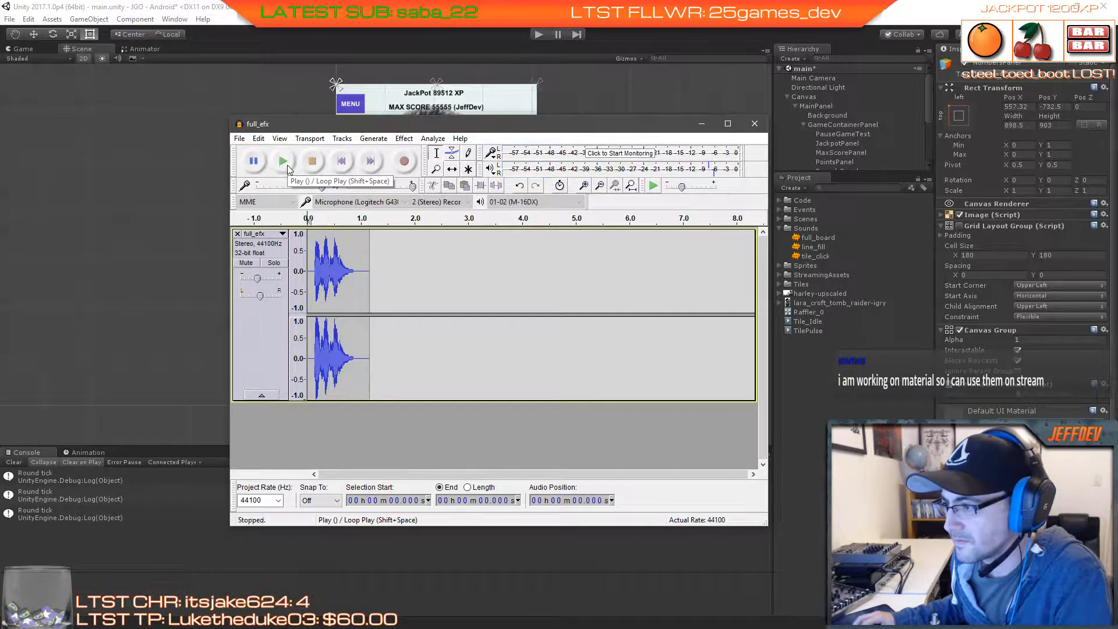
pyautogui.click(288, 166)
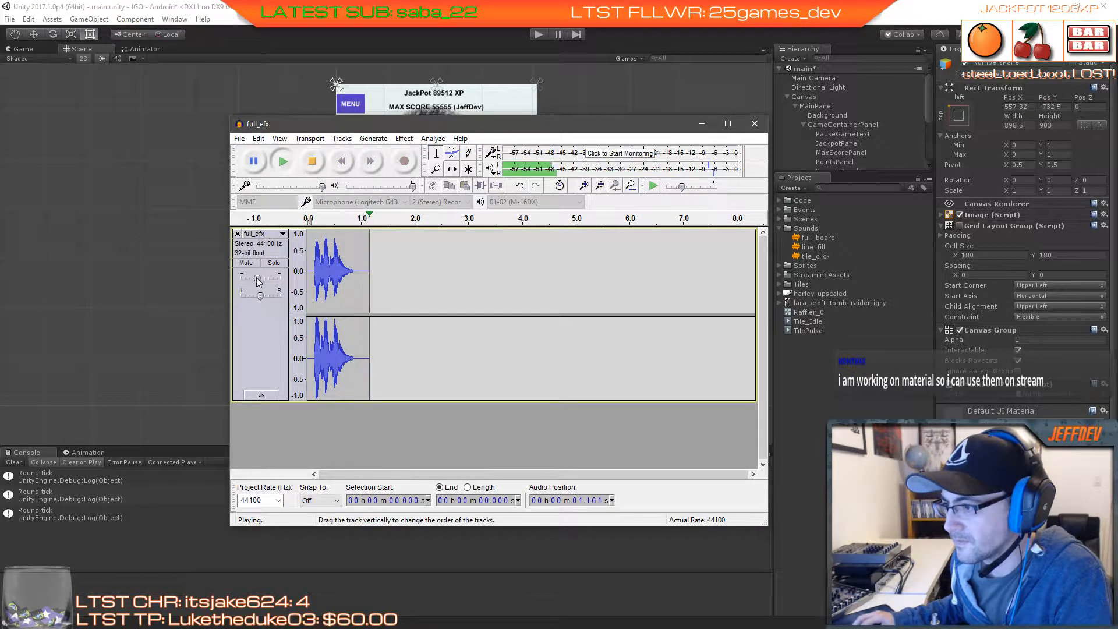
pyautogui.moveTo(257, 280); pyautogui.dragTo(257, 280)
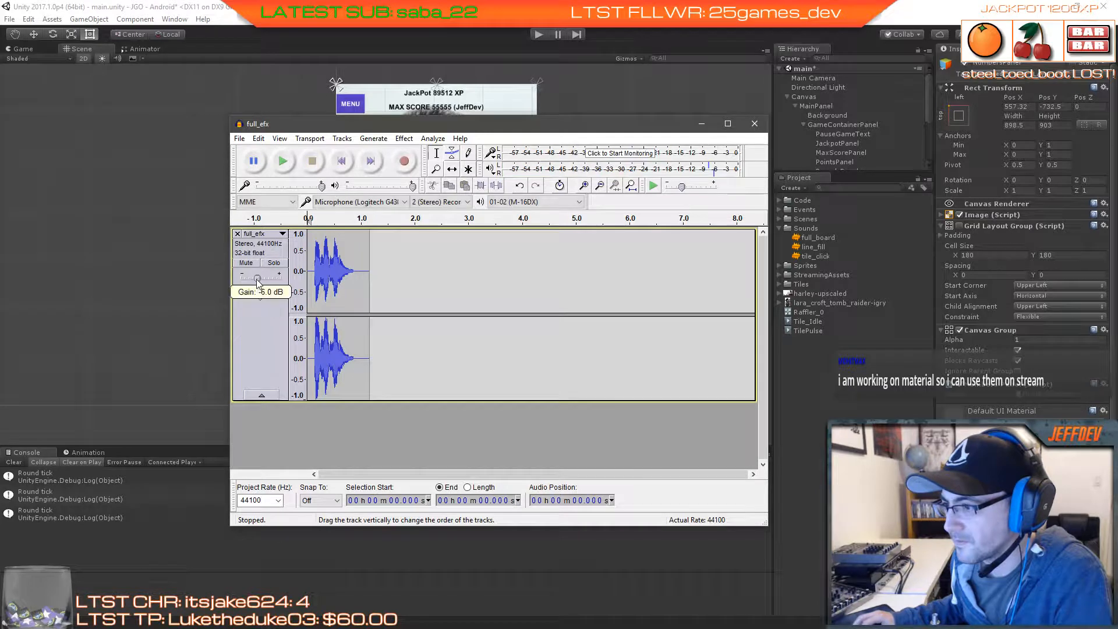
pyautogui.click(284, 168)
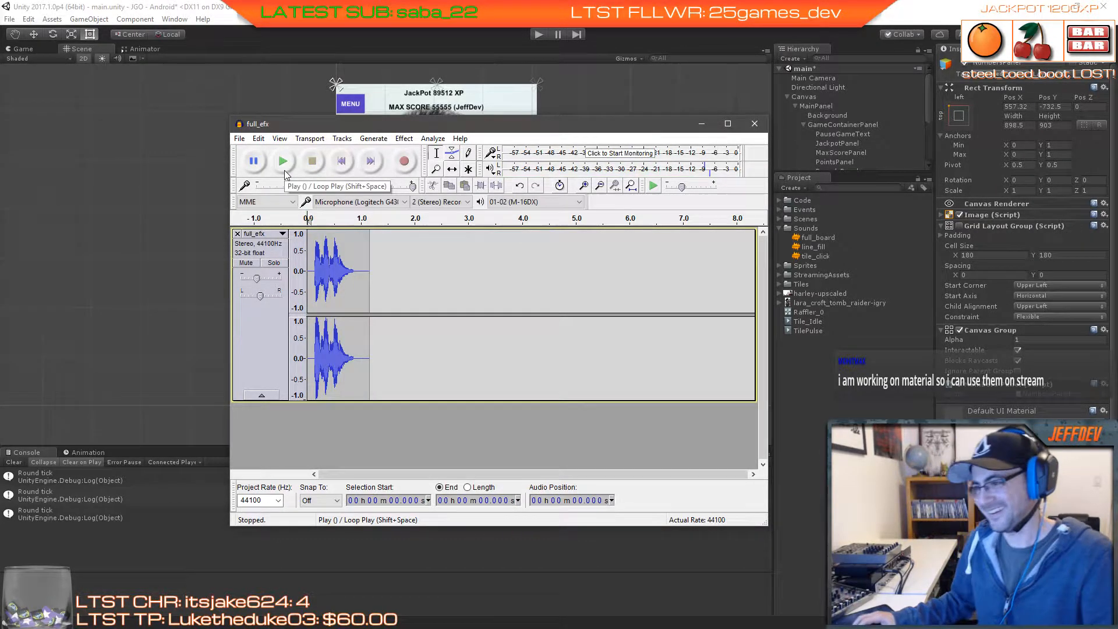
# Step: Export the quieter clip to the sounds folder as devil.mp3
pyautogui.click(239, 138)
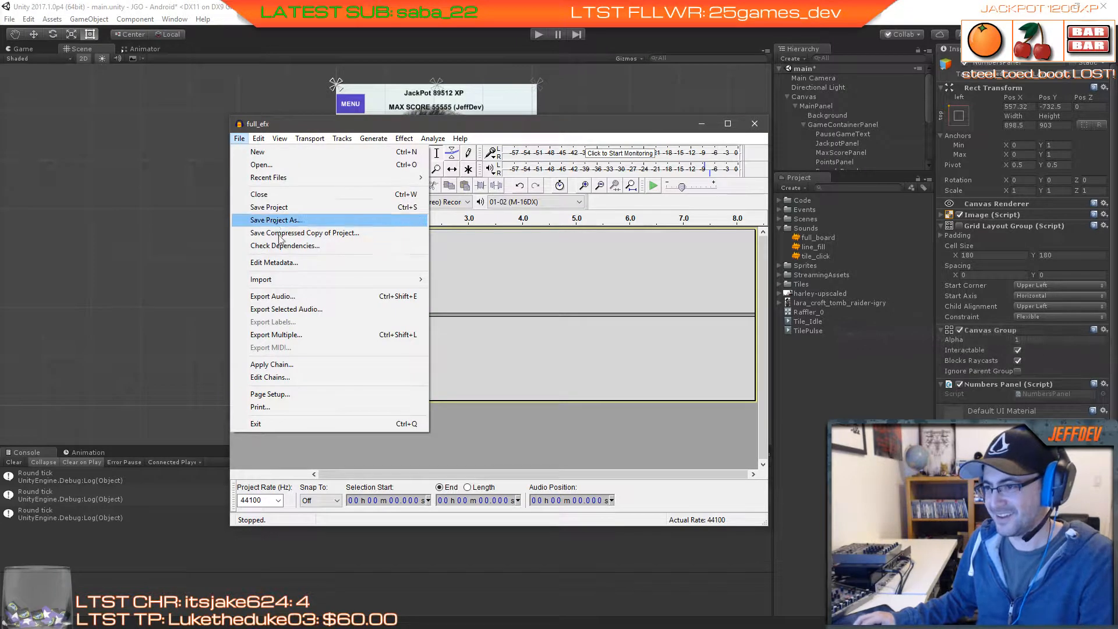
pyautogui.click(285, 297)
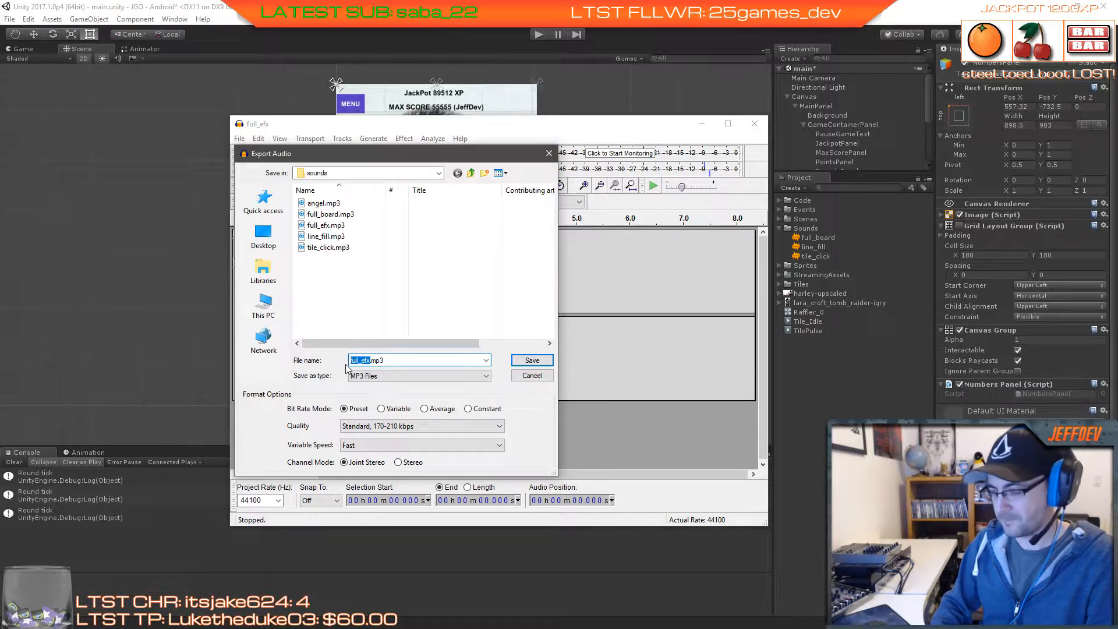
pyautogui.press('Return')
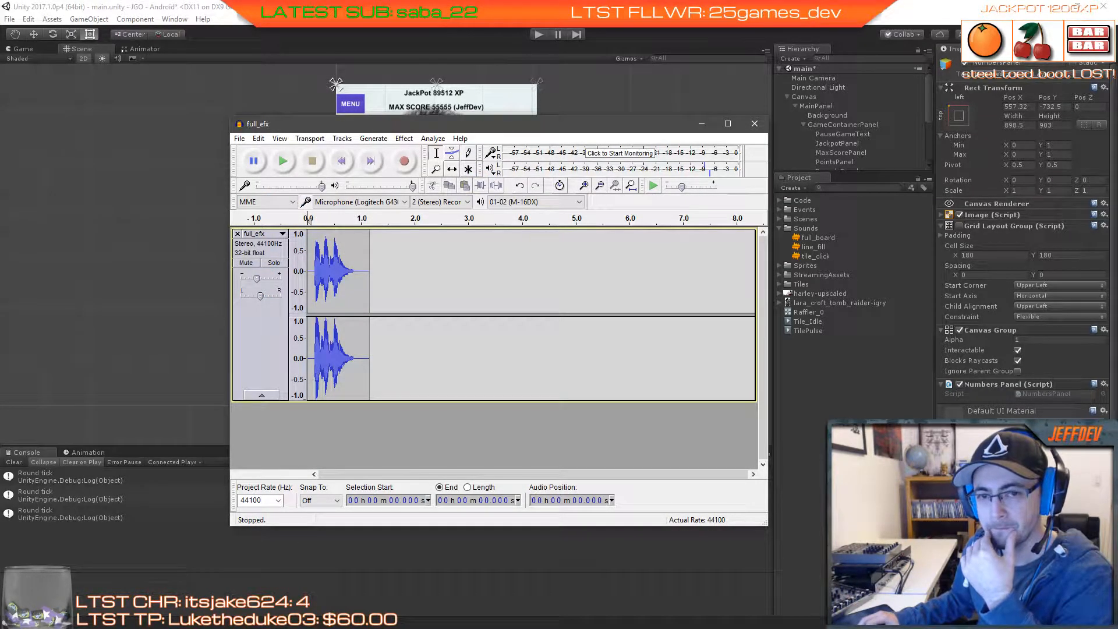
# Step: Switch to Unity, add the angel and devil clips to the Sounds folder, and check each clip's import settings
pyautogui.click(701, 123)
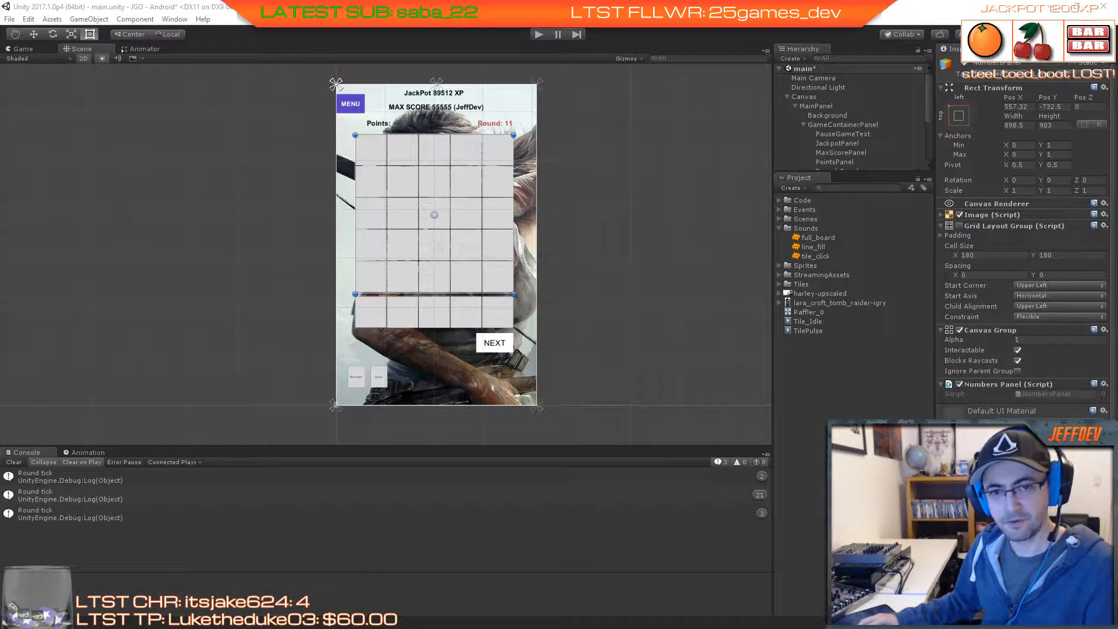
pyautogui.click(811, 229)
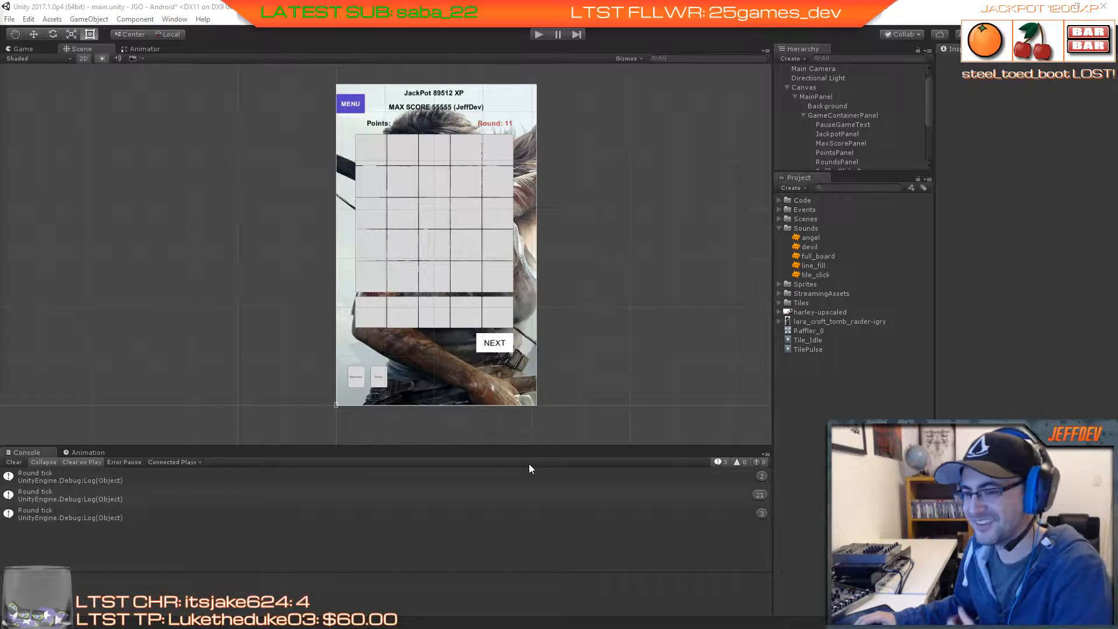
pyautogui.click(802, 237)
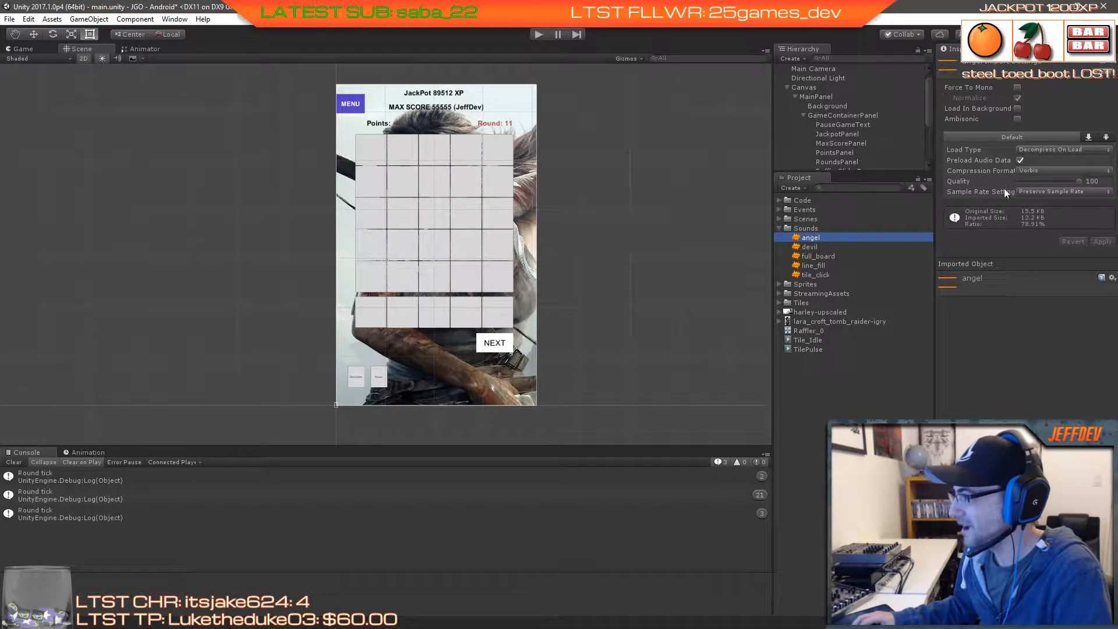
pyautogui.click(809, 246)
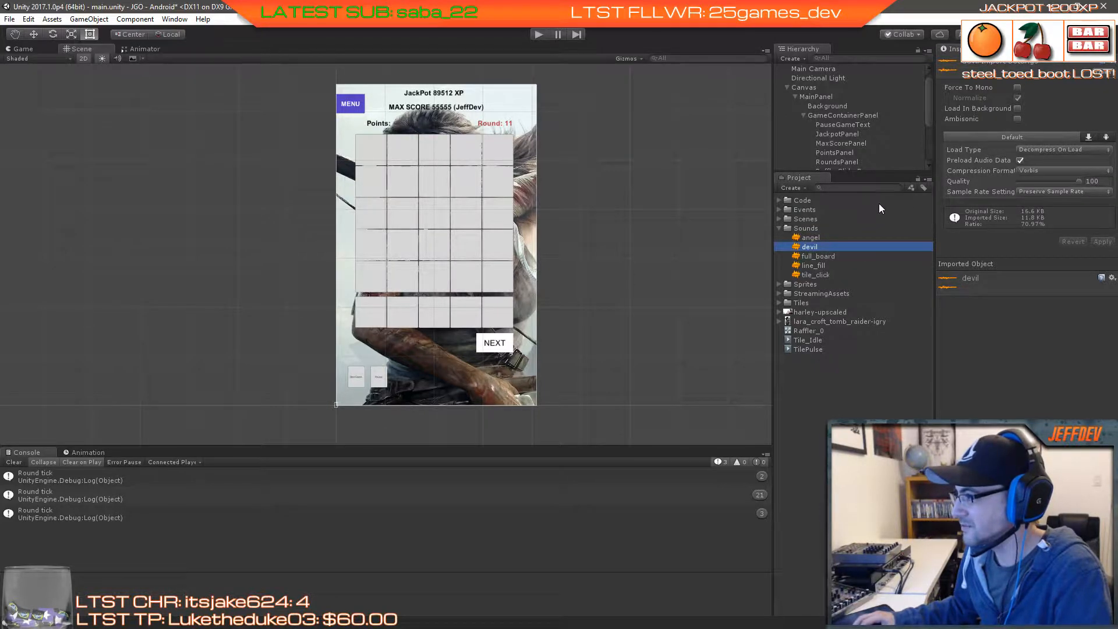
# Step: Assign the angel and devil clips to the Angel Sound Clip and Devil Sound Clip of AudioManager's Sound Manager script
pyautogui.moveTo(877, 173); pyautogui.dragTo(873, 334)
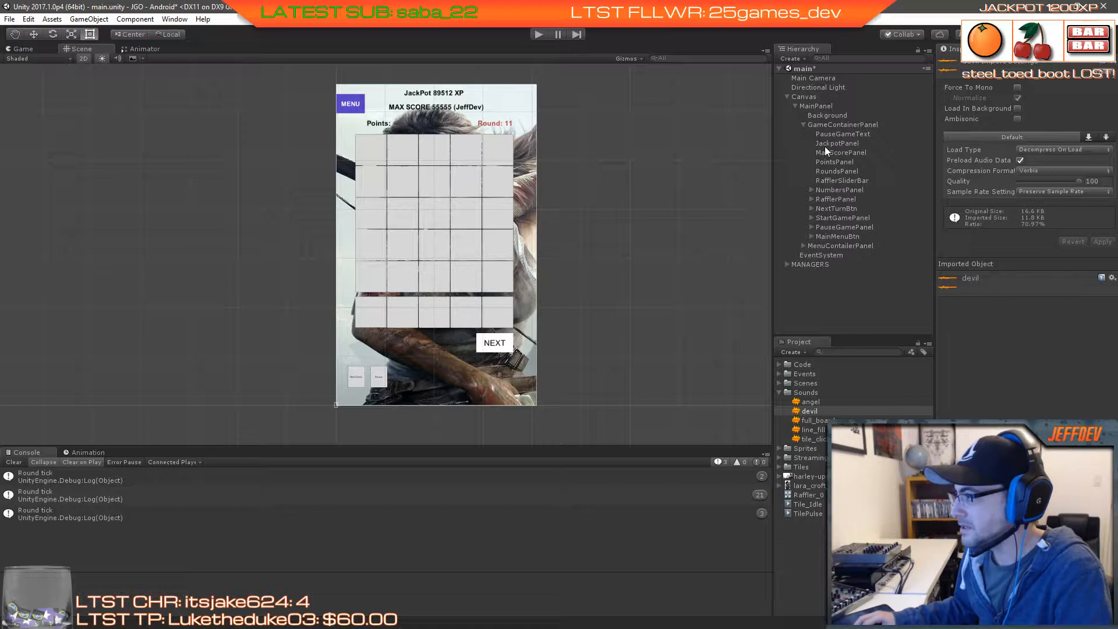
pyautogui.click(786, 265)
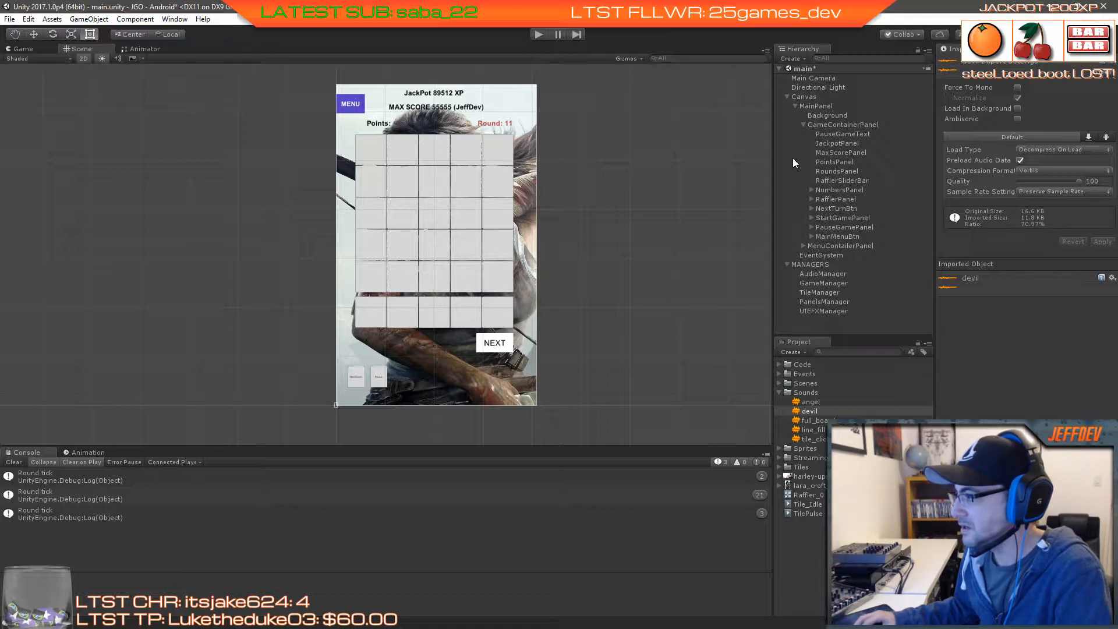
pyautogui.click(794, 106)
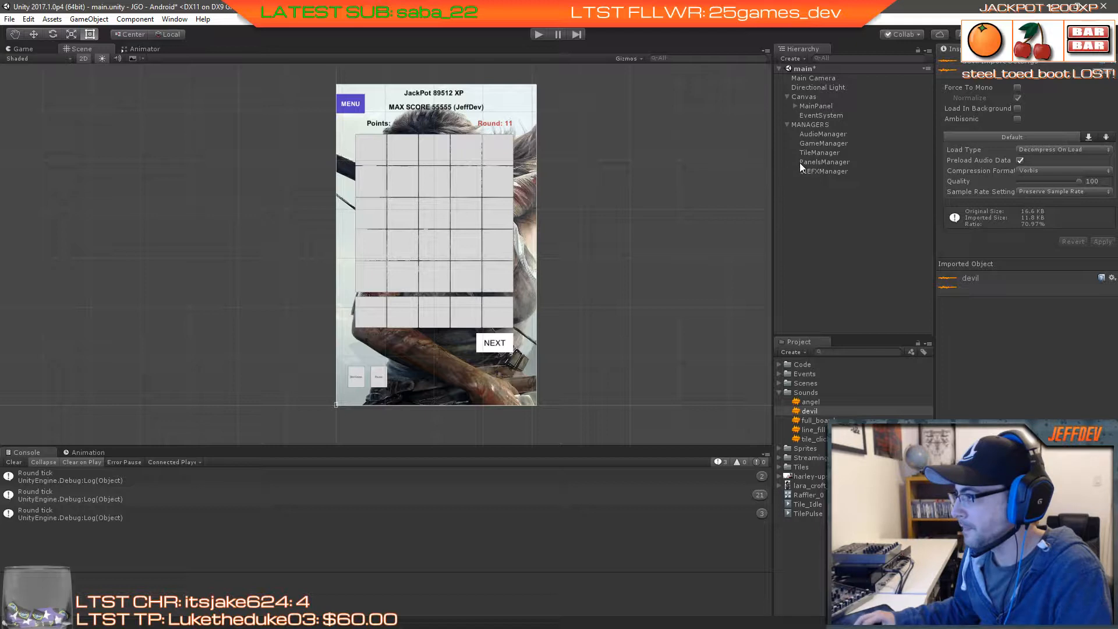
pyautogui.click(815, 134)
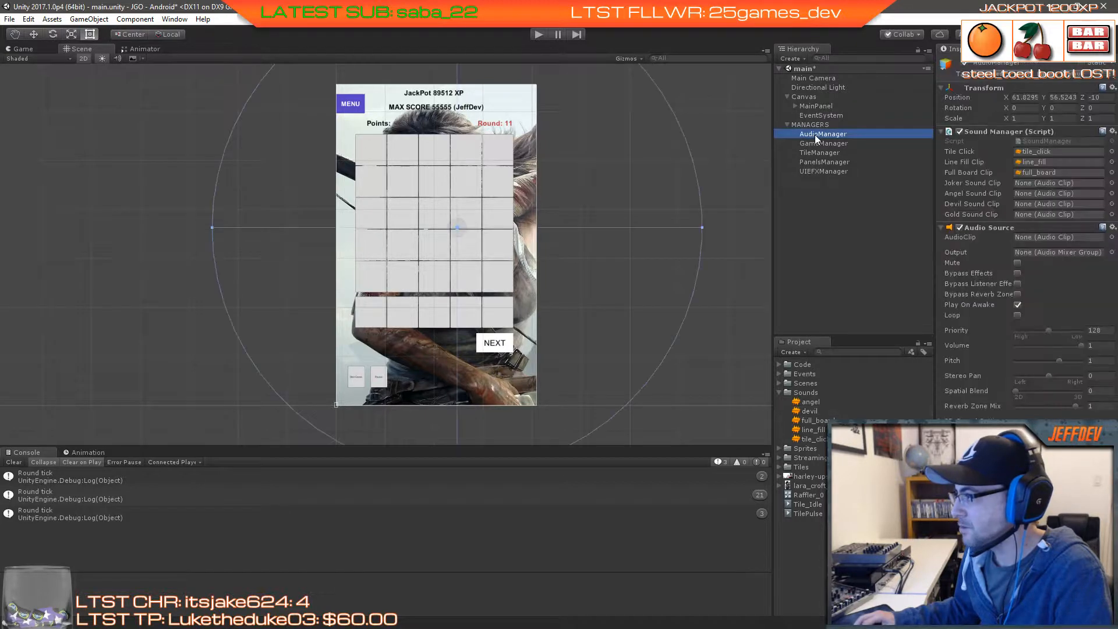
pyautogui.click(816, 405)
pyautogui.moveTo(815, 404); pyautogui.dragTo(1018, 196)
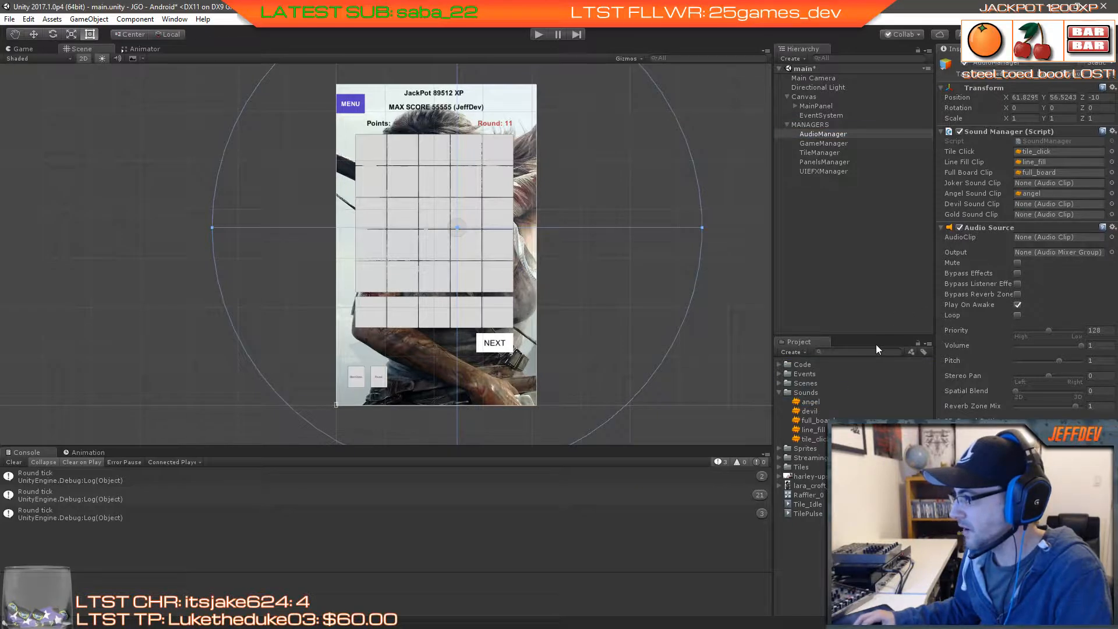
pyautogui.moveTo(812, 416); pyautogui.dragTo(1028, 207)
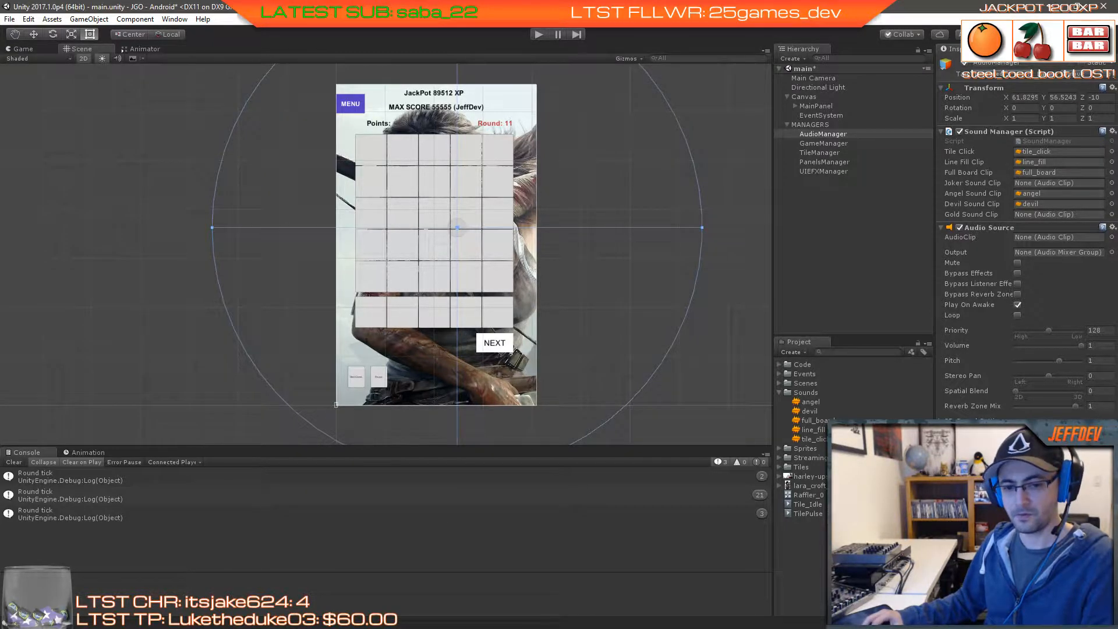
# Step: Switch to Visual Studio, expand OnEnable in SoundManager.cs, and make that file the first of the open documents
pyautogui.hotkey('alt', 'Tab')
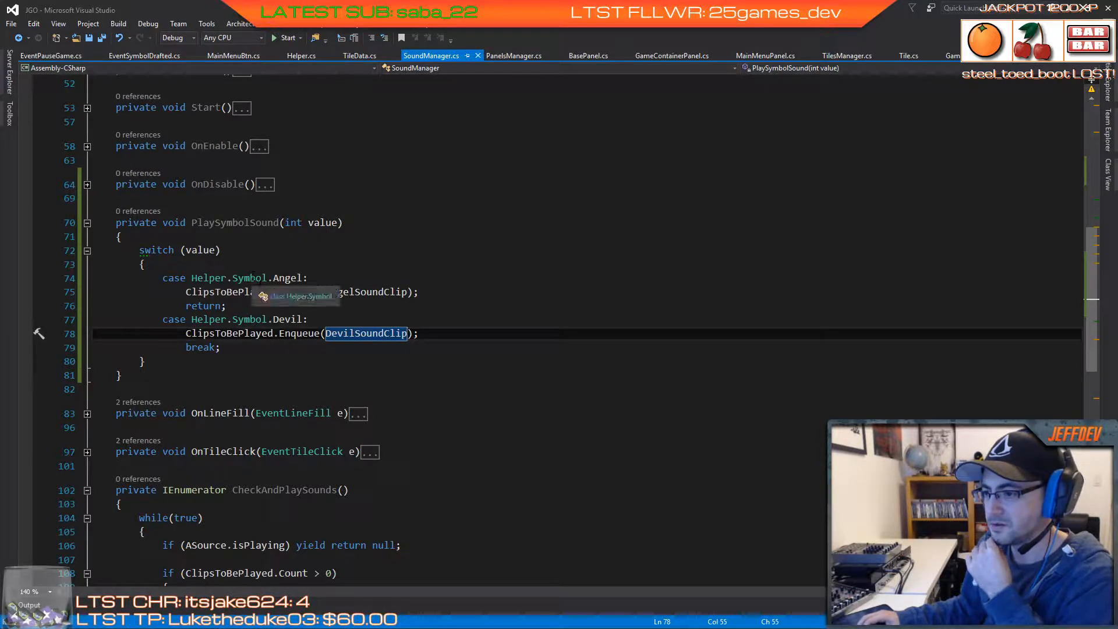
pyautogui.scroll(6, 251, 329)
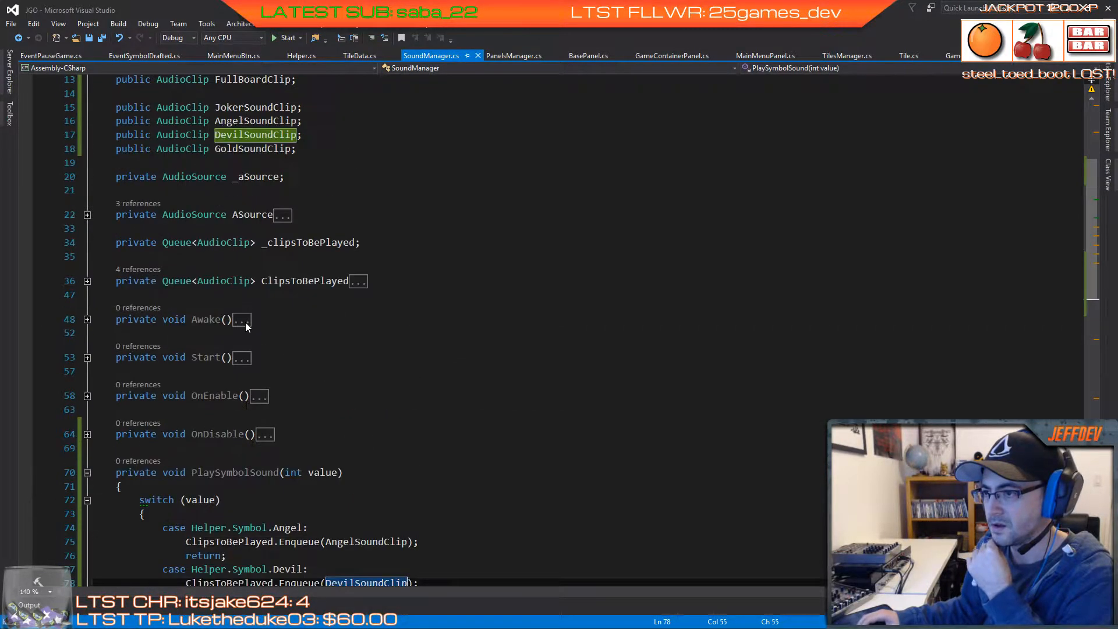
pyautogui.scroll(4, 245, 326)
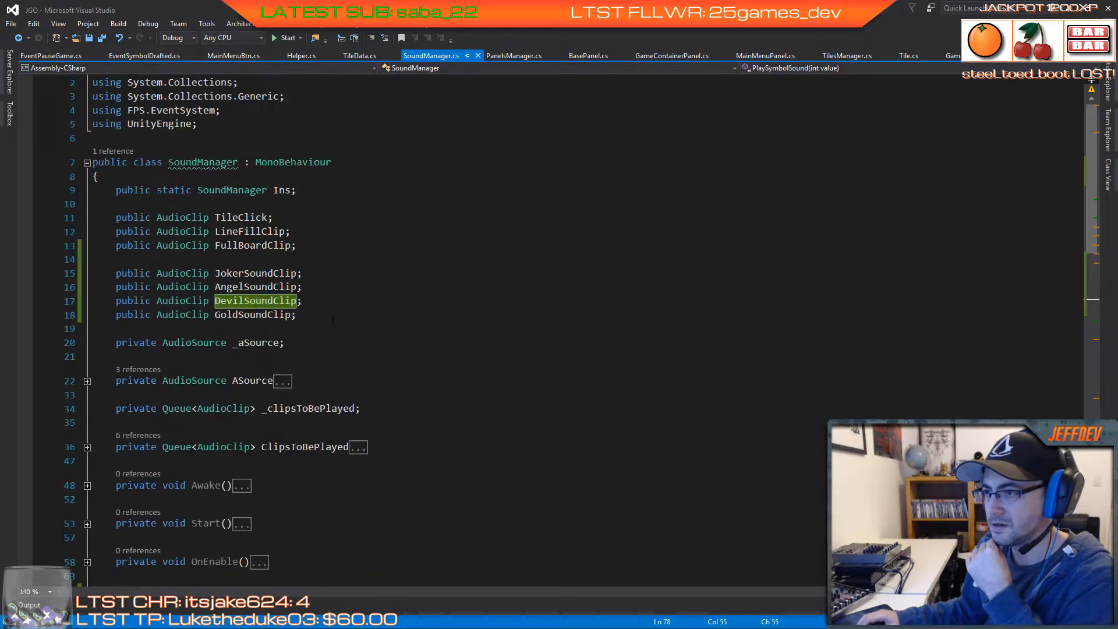
pyautogui.scroll(-4, 332, 322)
pyautogui.scroll(-3, 333, 321)
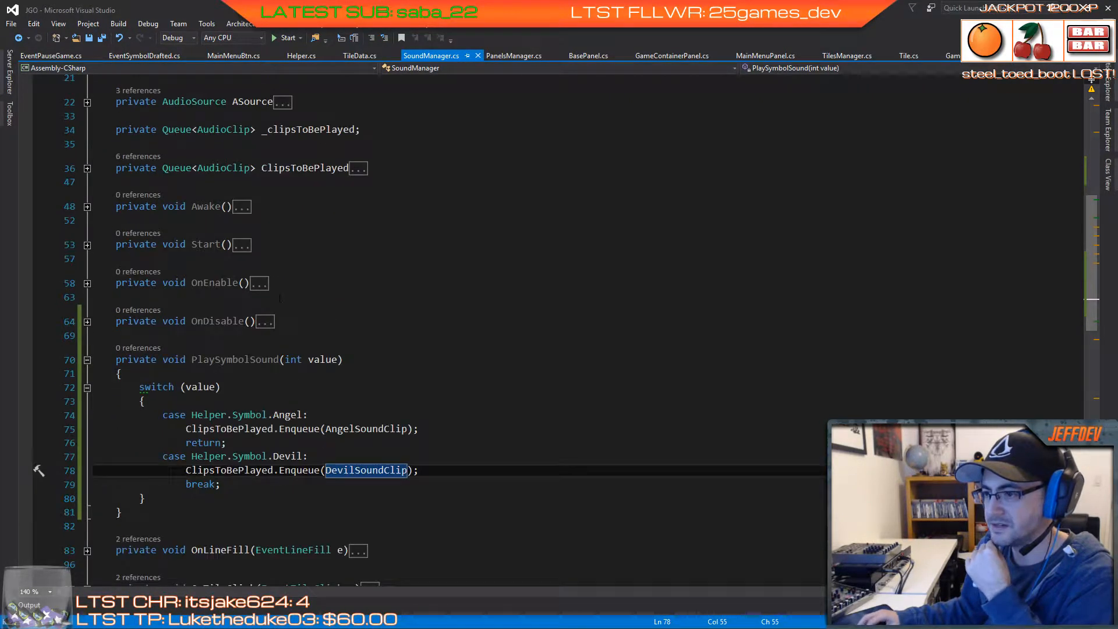
pyautogui.click(87, 245)
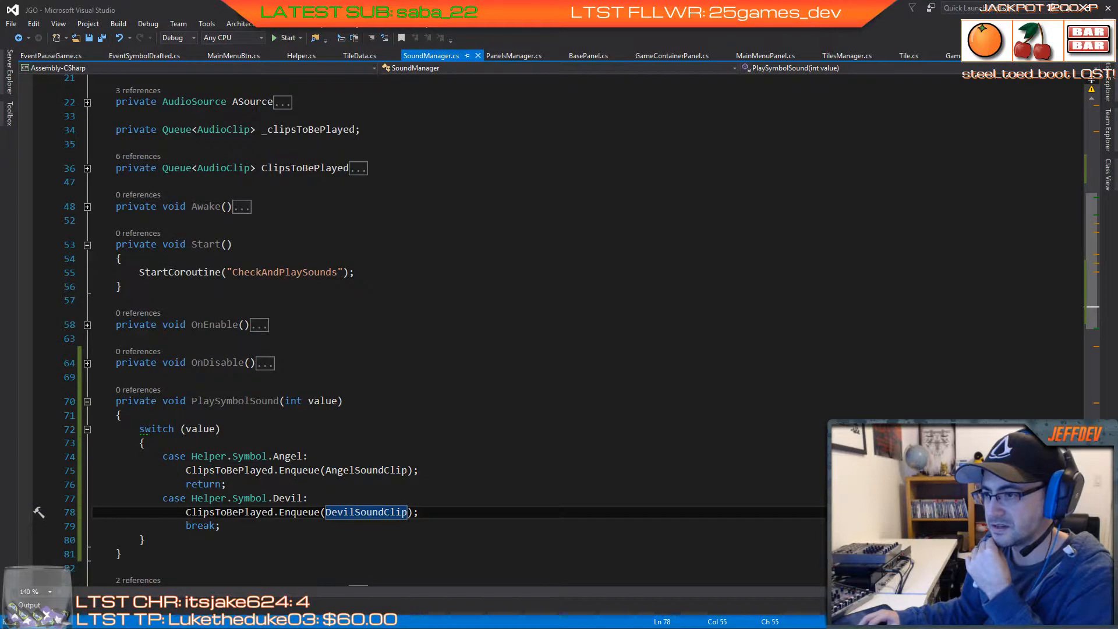
pyautogui.click(87, 245)
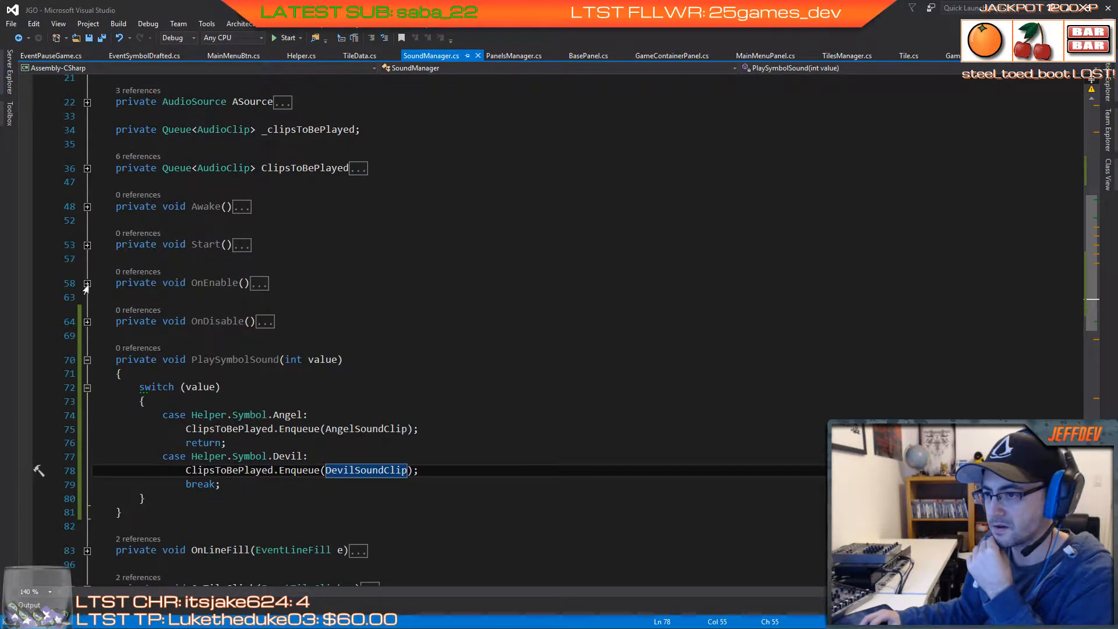
pyautogui.click(87, 283)
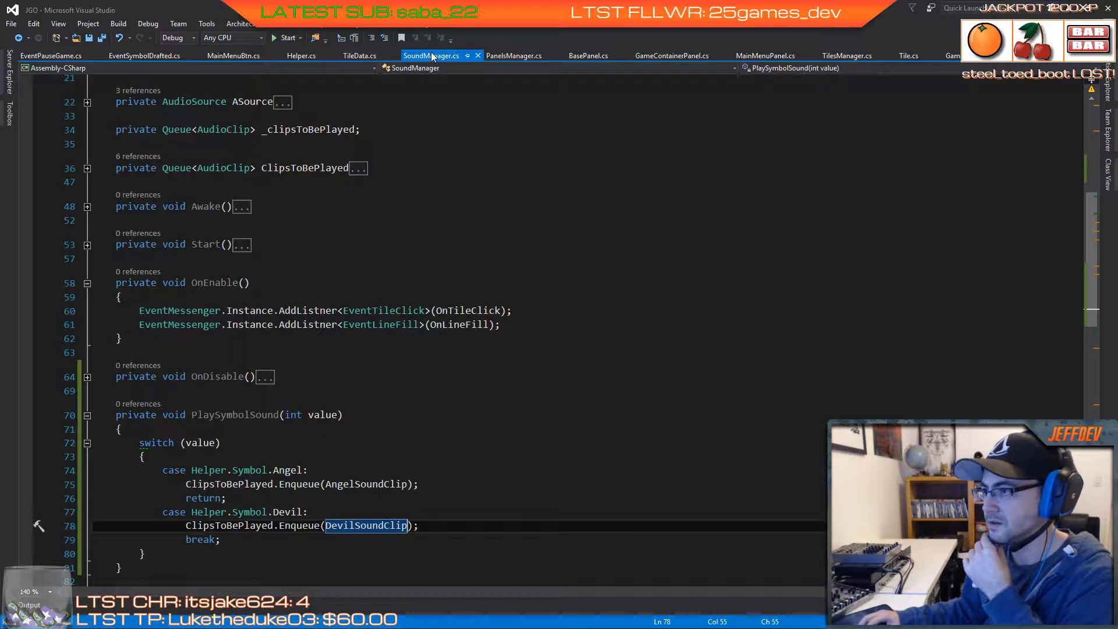
pyautogui.moveTo(431, 56); pyautogui.dragTo(85, 56)
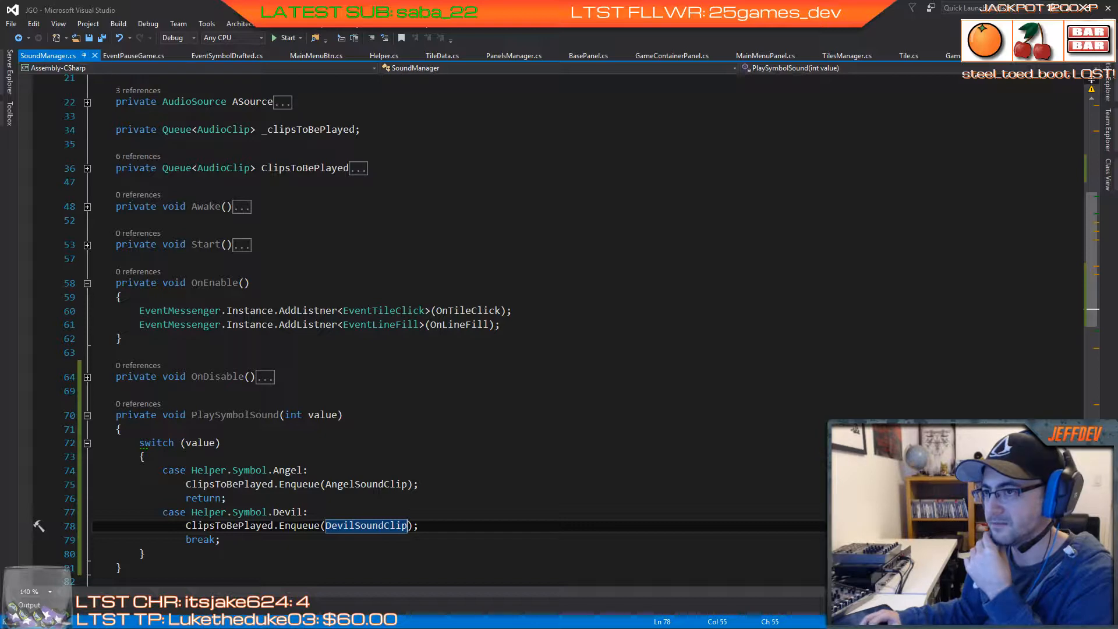
# Step: Look through PanelsManager.cs for the drafted-symbol event listener
pyautogui.click(511, 56)
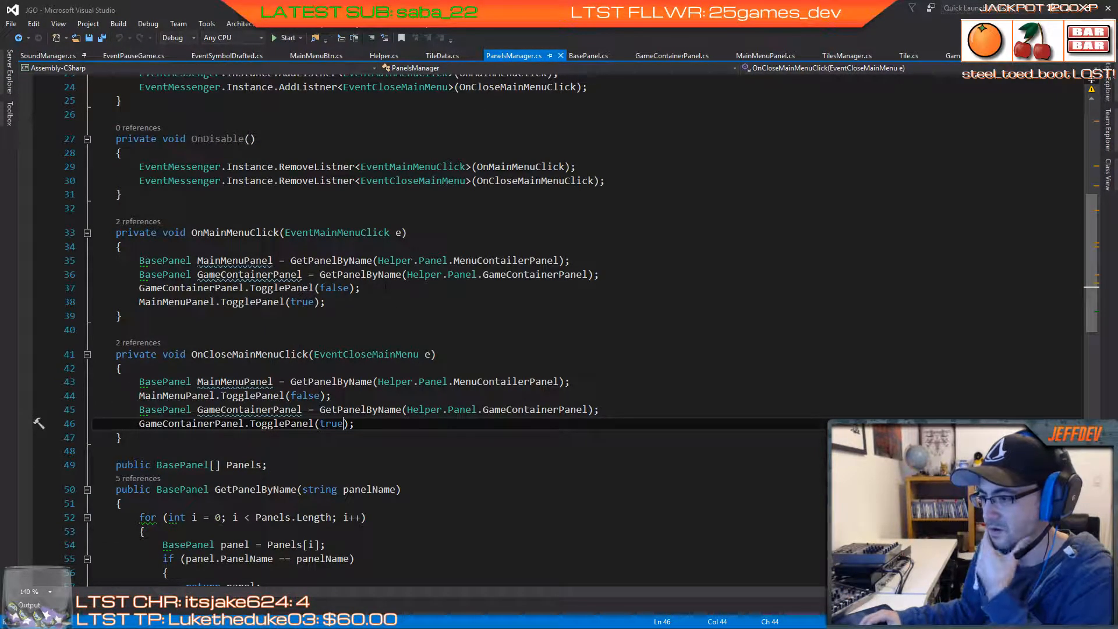
pyautogui.scroll(-4, 386, 287)
pyautogui.scroll(-4, 385, 285)
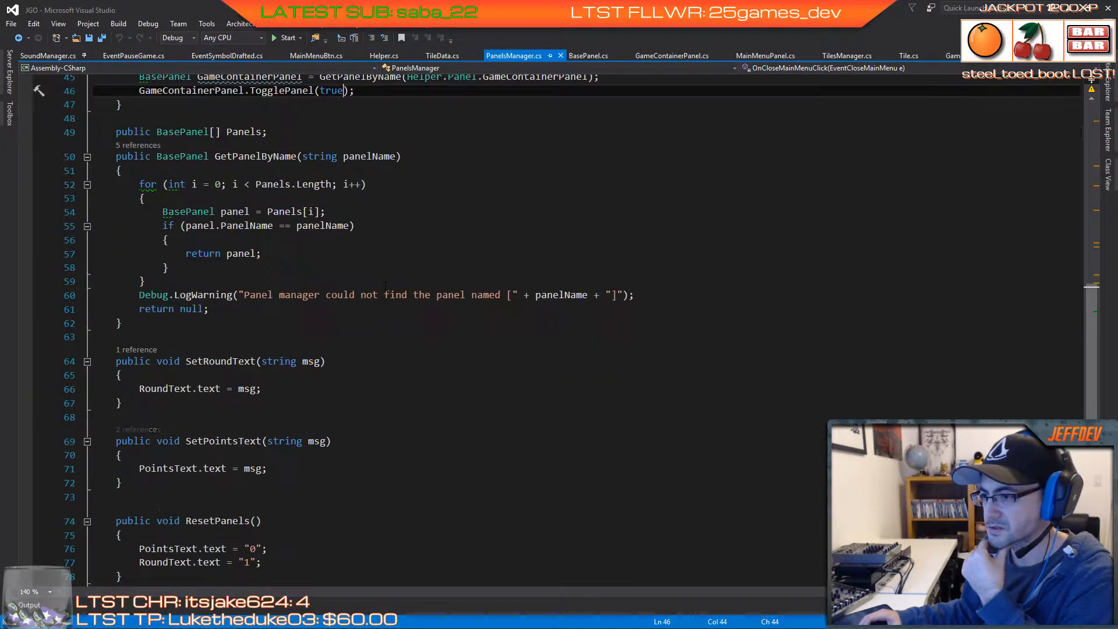
pyautogui.scroll(-3, 386, 285)
pyautogui.scroll(5, 386, 283)
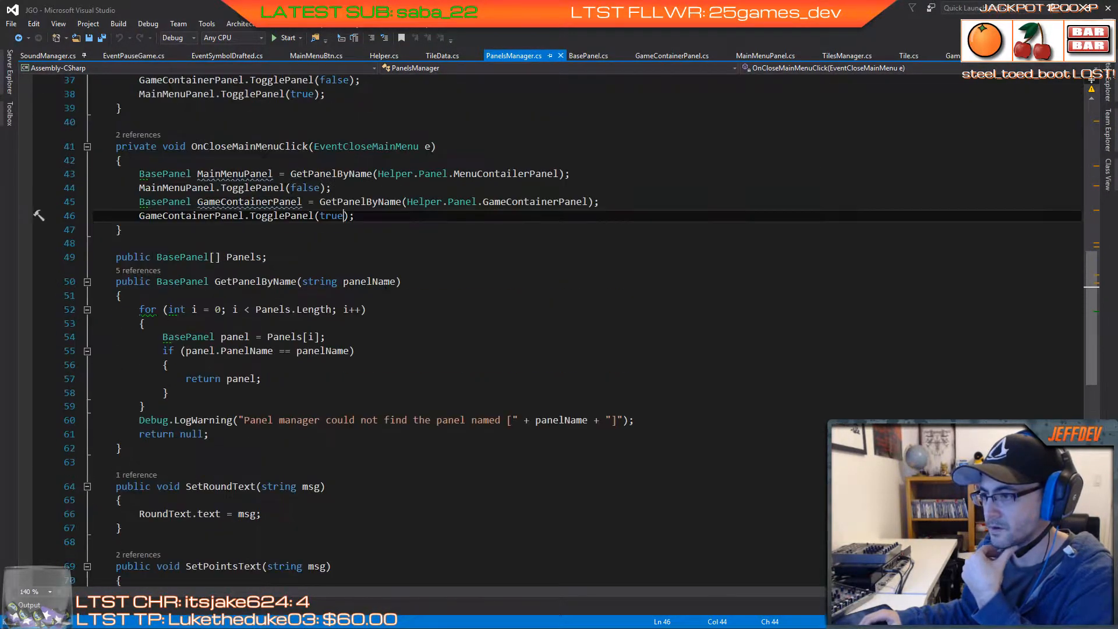
pyautogui.scroll(5, 385, 285)
pyautogui.scroll(6, 385, 286)
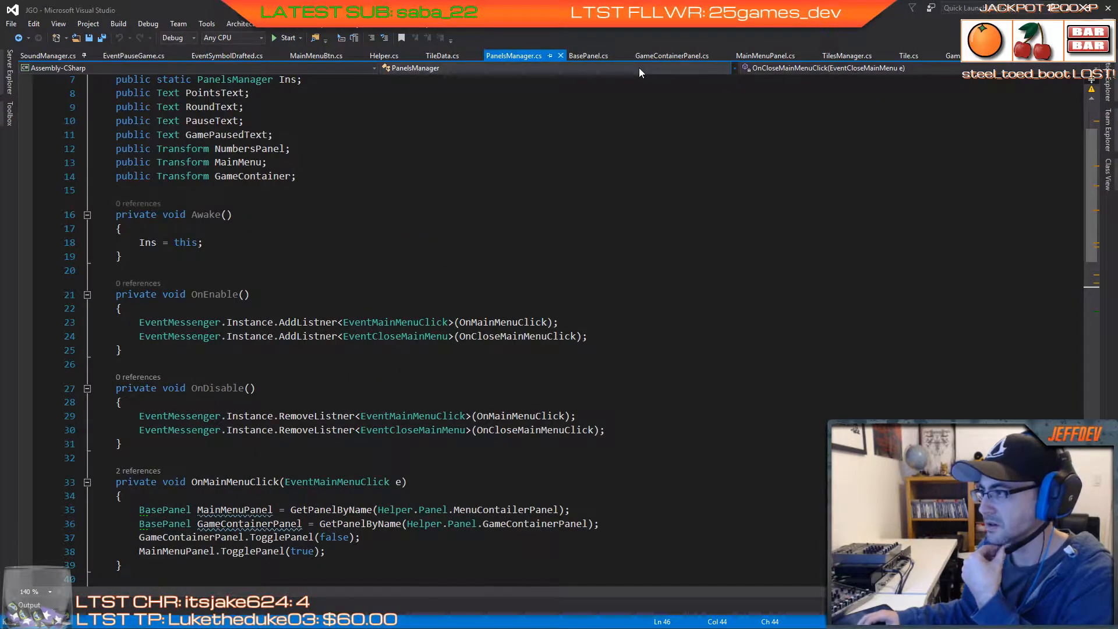
# Step: Copy the AddListner line for EventSymbolDrafted from OnEnable in GameManager.cs
pyautogui.click(957, 57)
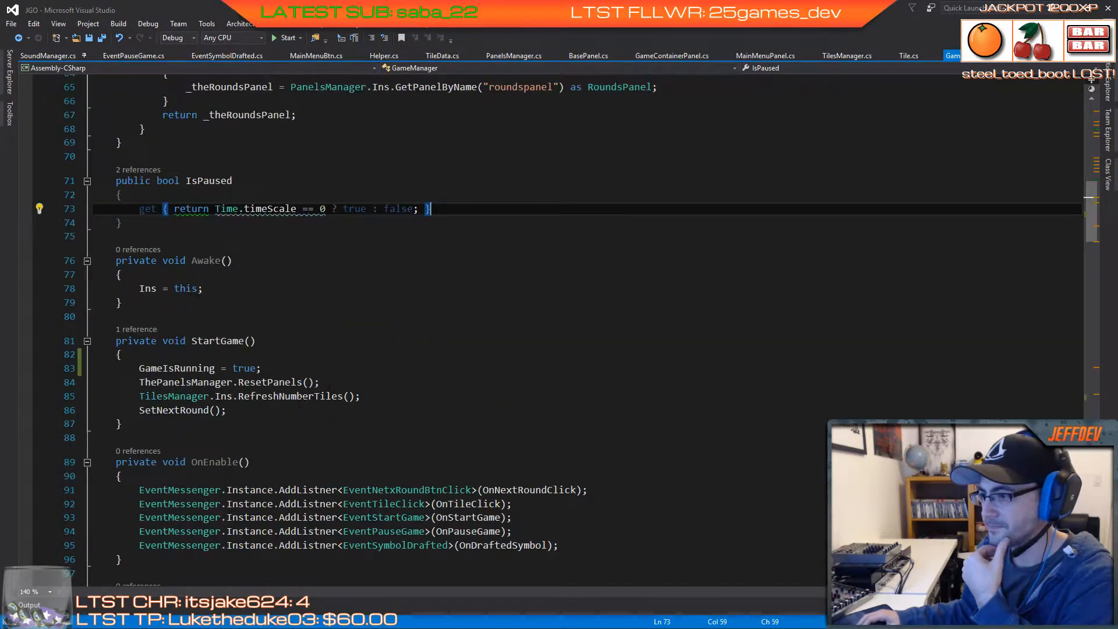
pyautogui.scroll(-4, 299, 402)
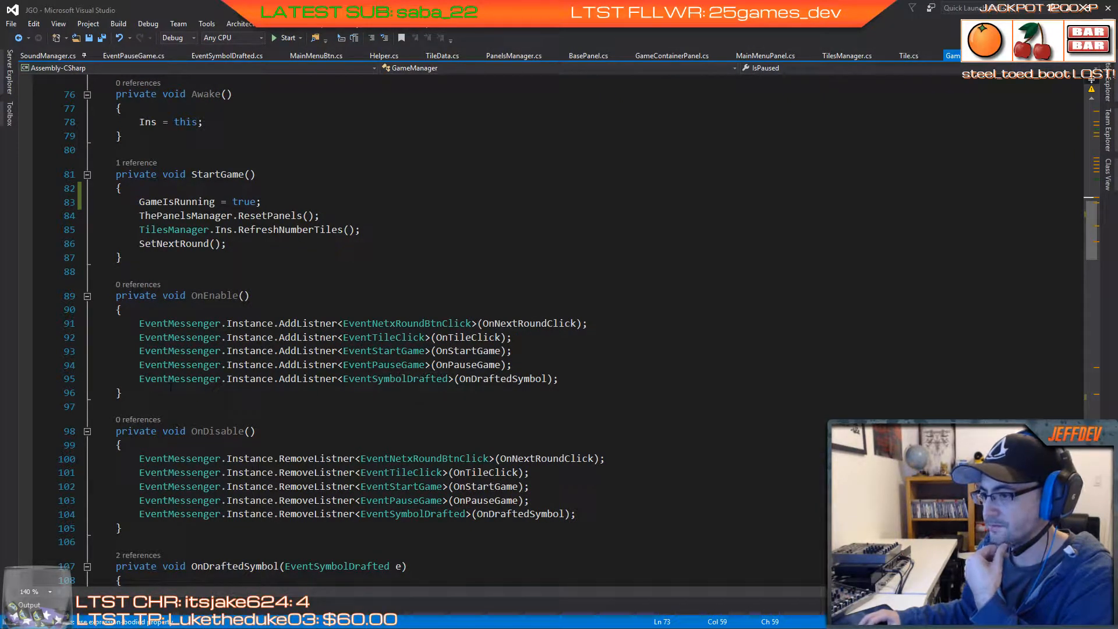
pyautogui.moveTo(139, 379); pyautogui.dragTo(559, 379)
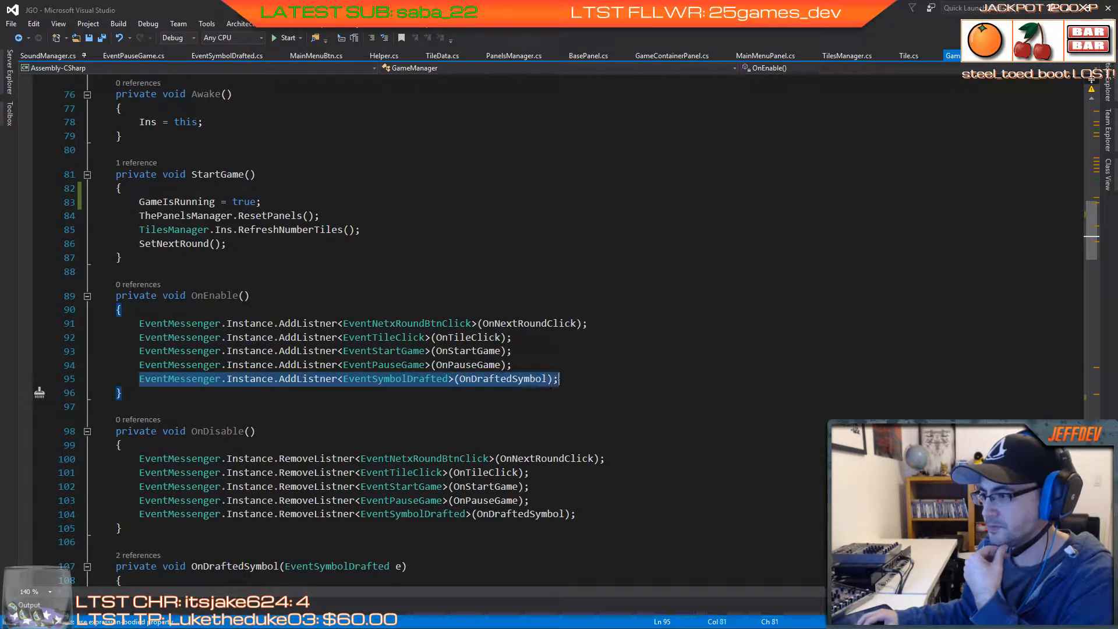
pyautogui.rightClick(550, 382)
pyautogui.click(574, 377)
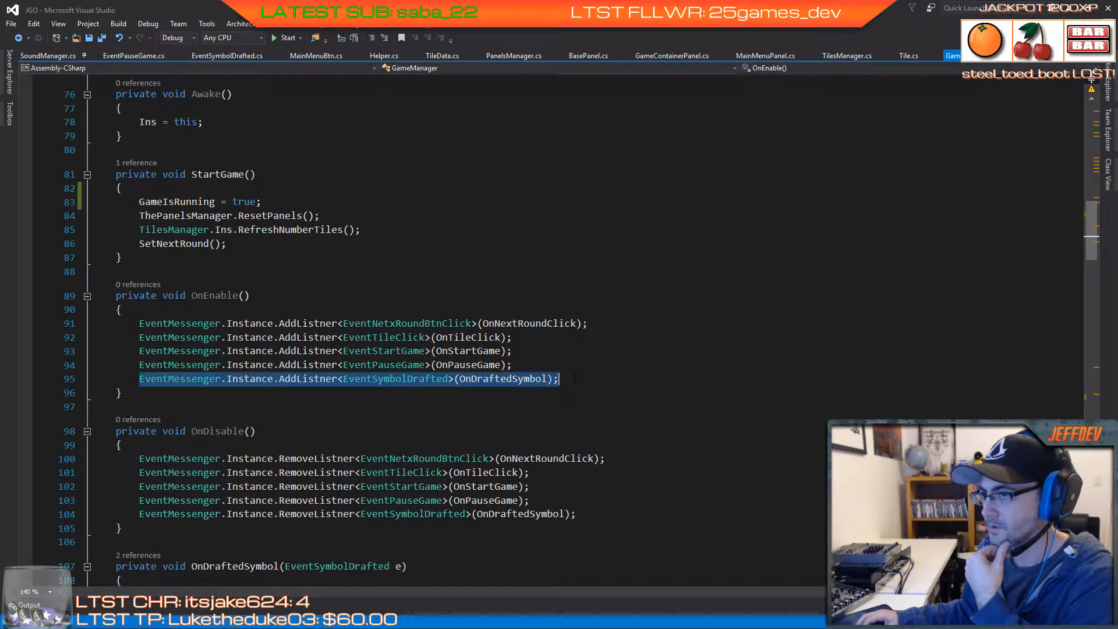
# Step: Paste the EventSymbolDrafted AddListner line as the last line of OnEnable in SoundManager.cs
pyautogui.click(47, 55)
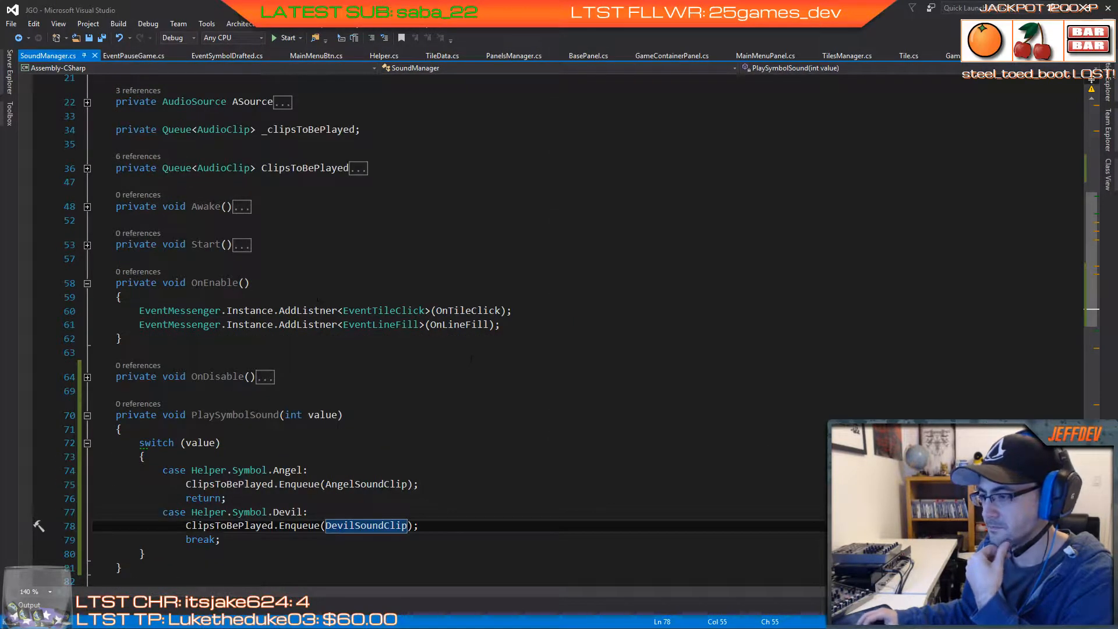
pyautogui.click(87, 377)
pyautogui.scroll(-3, 440, 321)
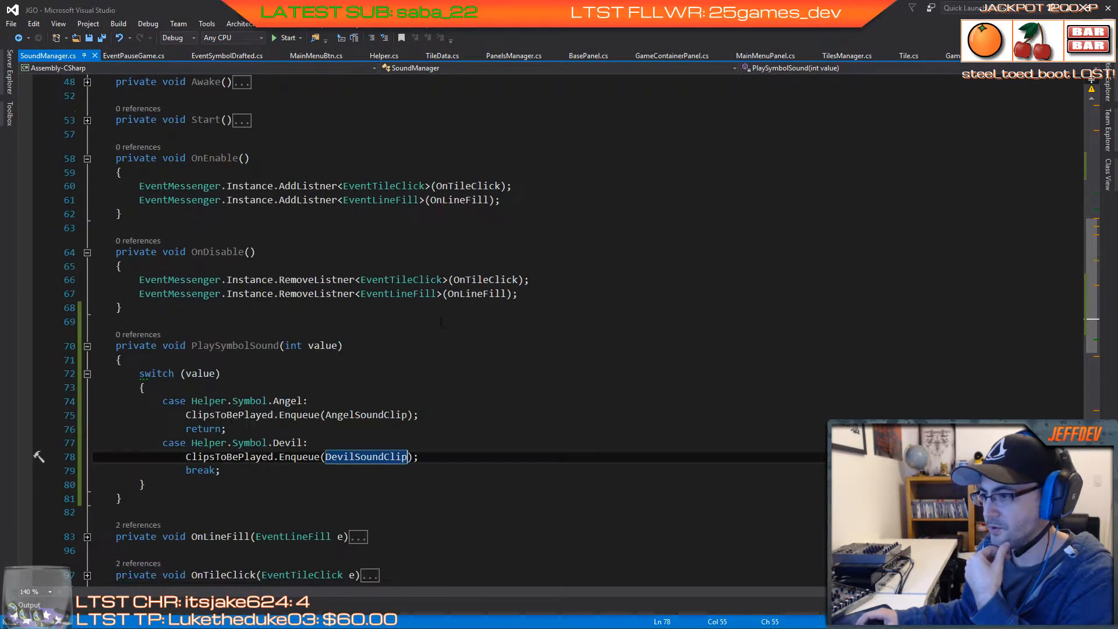
pyautogui.click(507, 200)
pyautogui.press('Return')
pyautogui.hotkey('ctrl', 'v')
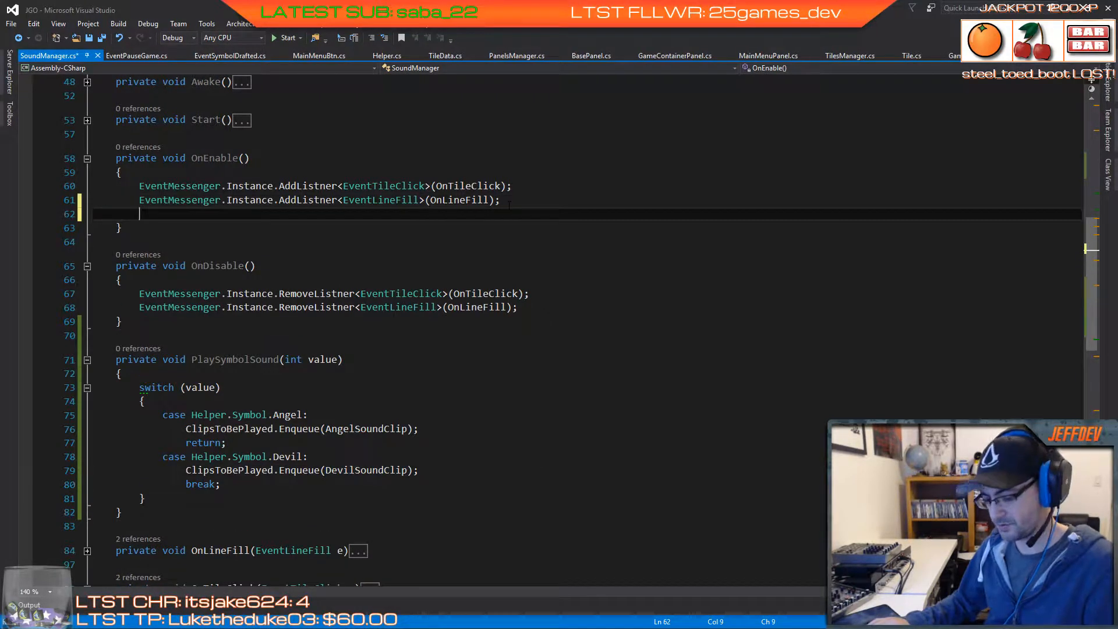
# Step: Paste the same listener line at the end of OnDisable and change its AddListner call to RemoveListner
pyautogui.click(525, 303)
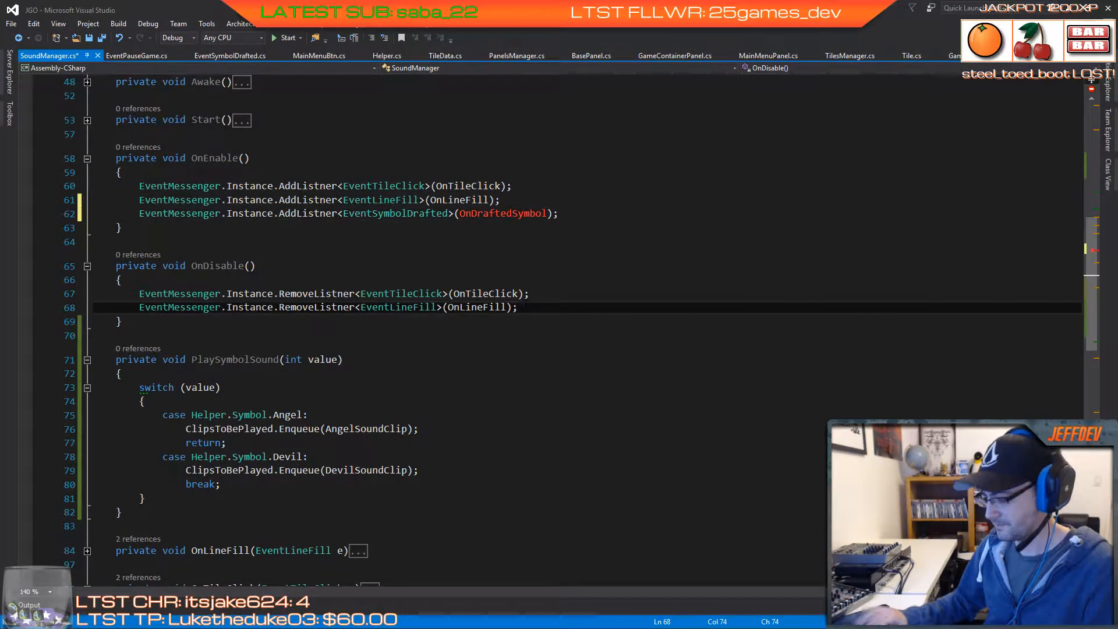
pyautogui.press('Return')
pyautogui.hotkey('ctrl', 'v')
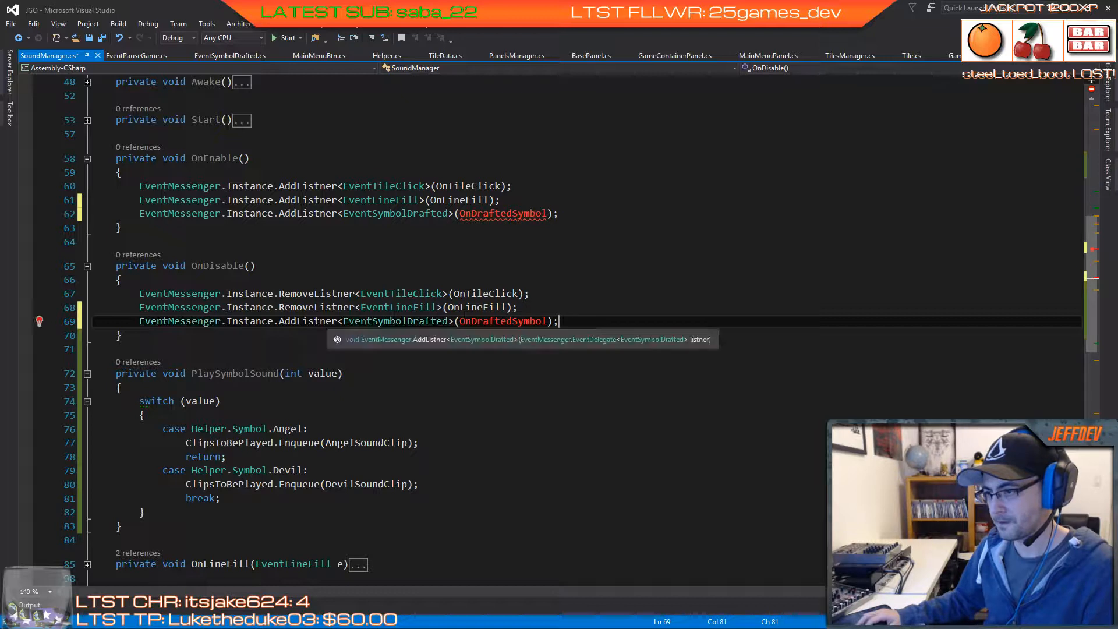
pyautogui.doubleClick(316, 320)
pyautogui.write('Re')
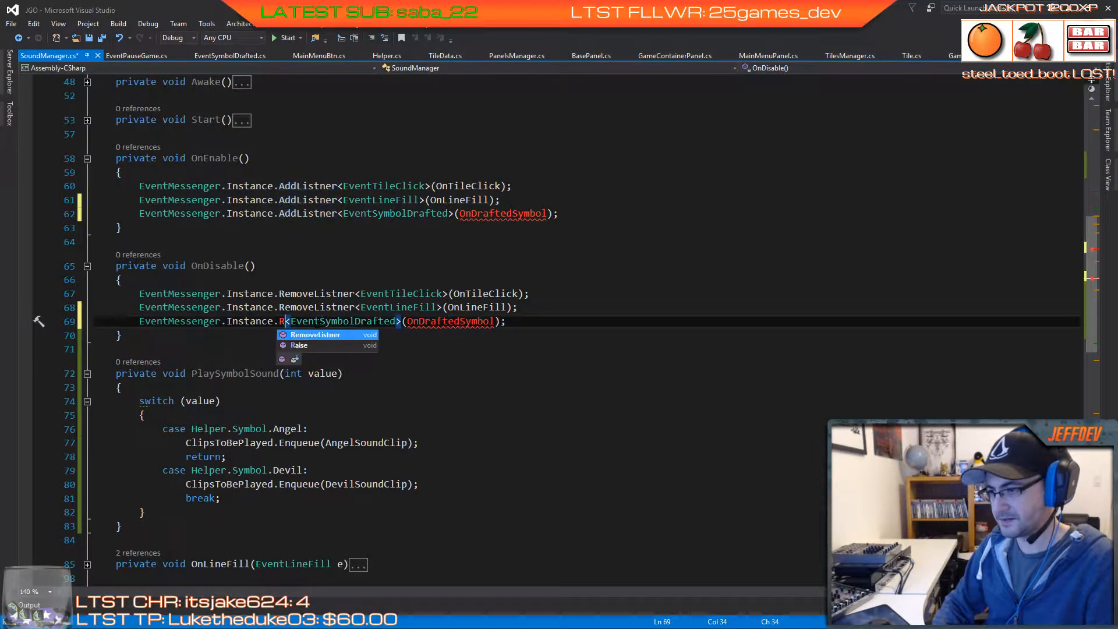
pyautogui.press('Tab')
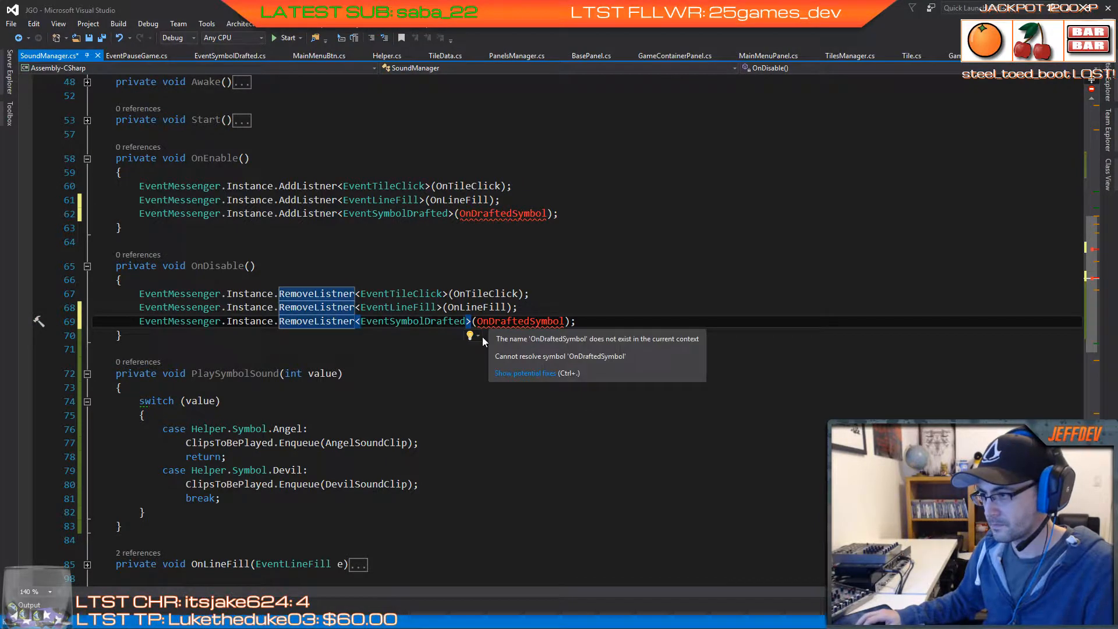
# Step: Generate the missing OnDraftedSymbol(EventSymbolDrafted e) method and delete its NotImplementedException placeholder
pyautogui.click(479, 337)
pyautogui.click(480, 349)
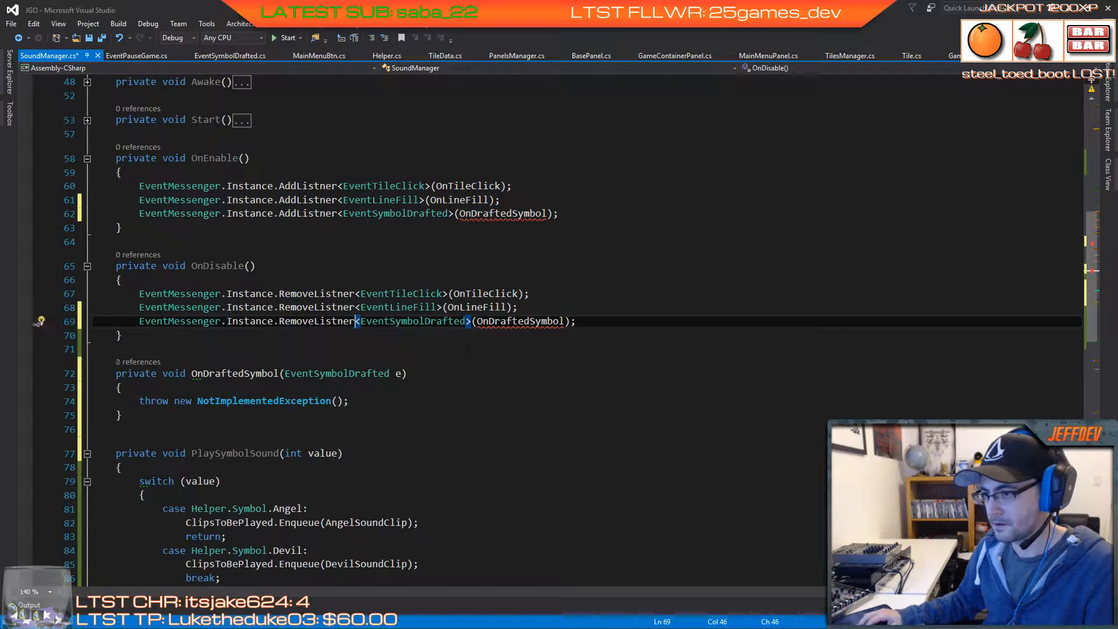
pyautogui.moveTo(140, 401); pyautogui.dragTo(385, 408)
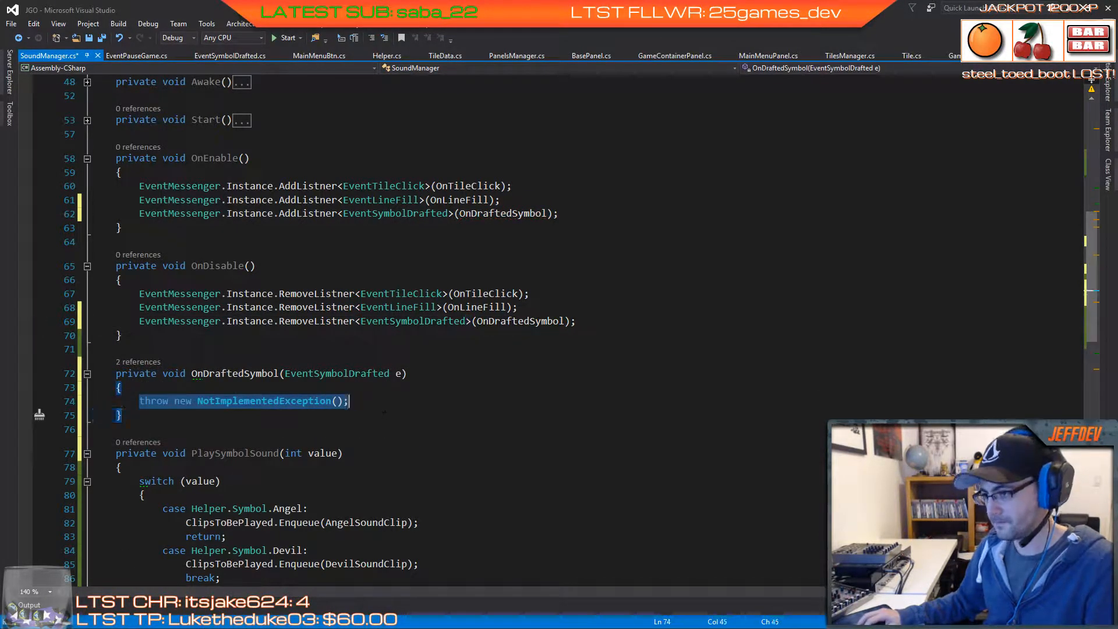
pyautogui.press('Delete')
# Step: Remove the "using System;" line from the beginning of SoundManager.cs
pyautogui.scroll(10, 286, 402)
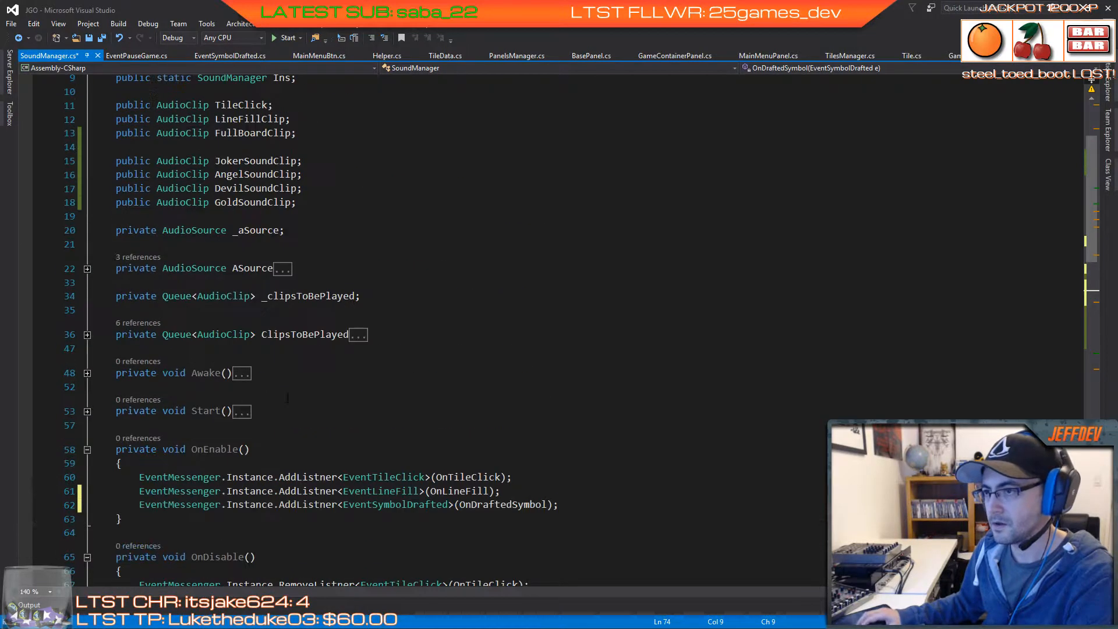
pyautogui.moveTo(169, 82); pyautogui.dragTo(92, 82)
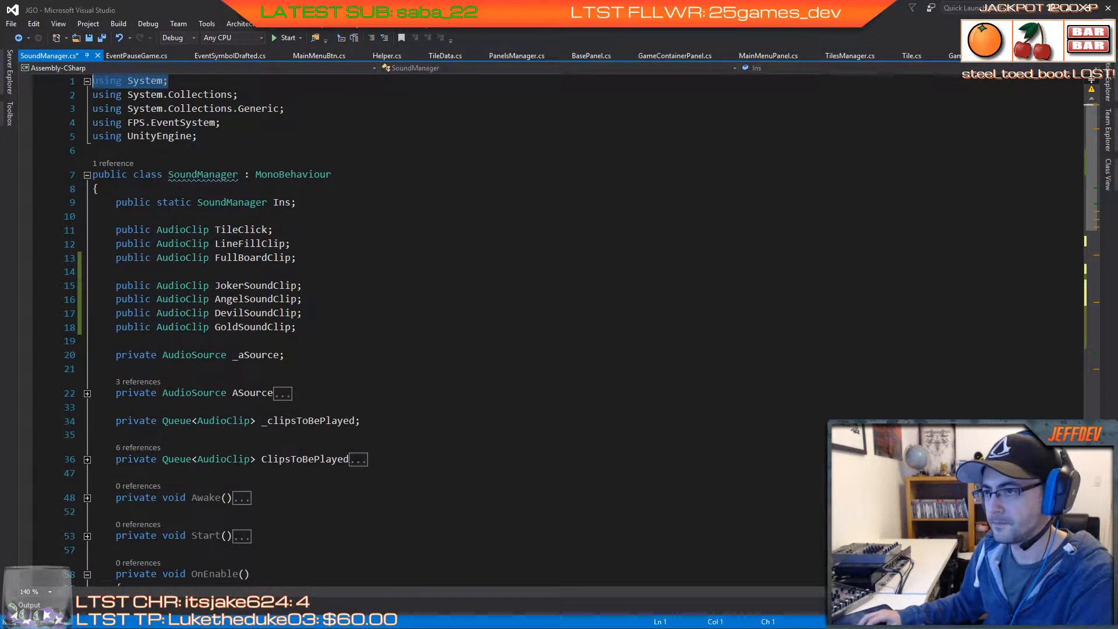
pyautogui.press('Delete')
pyautogui.press('Delete')
# Step: Call PlaySymbolSound(e.SymbolValue) inside OnDraftedSymbol, save SoundManager.cs, and switch back to Unity
pyautogui.scroll(-18, 524, 326)
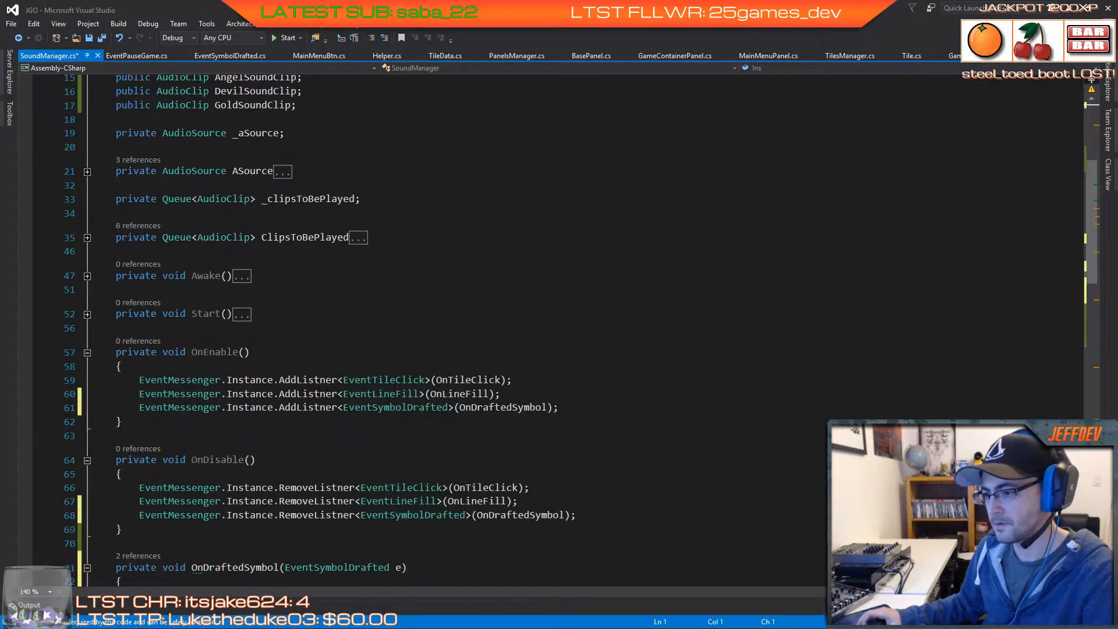
pyautogui.click(291, 347)
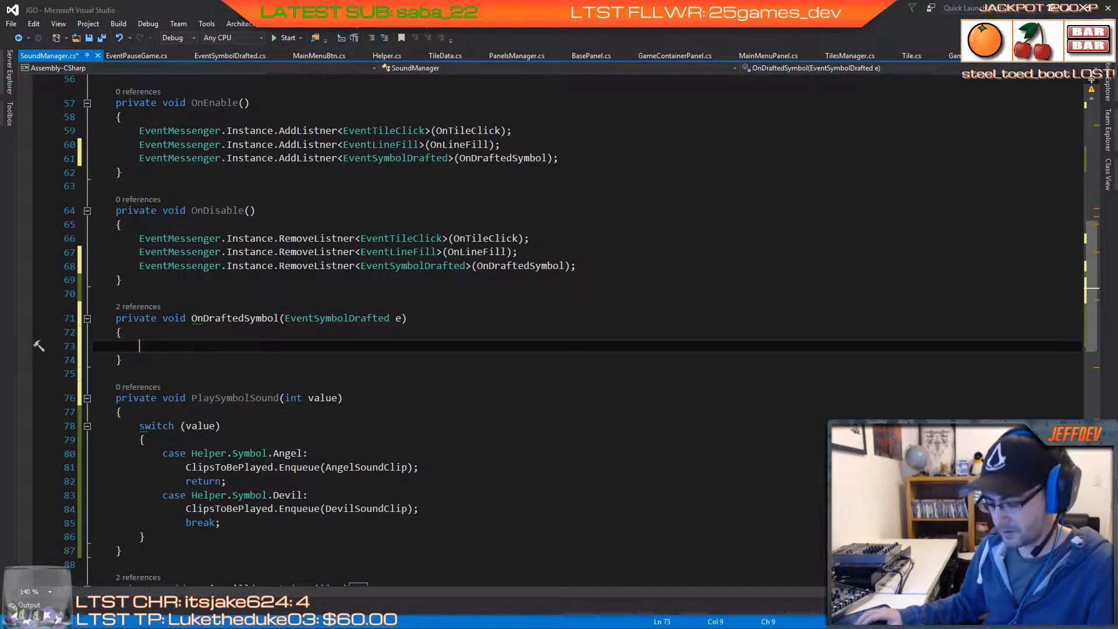
pyautogui.write('pla')
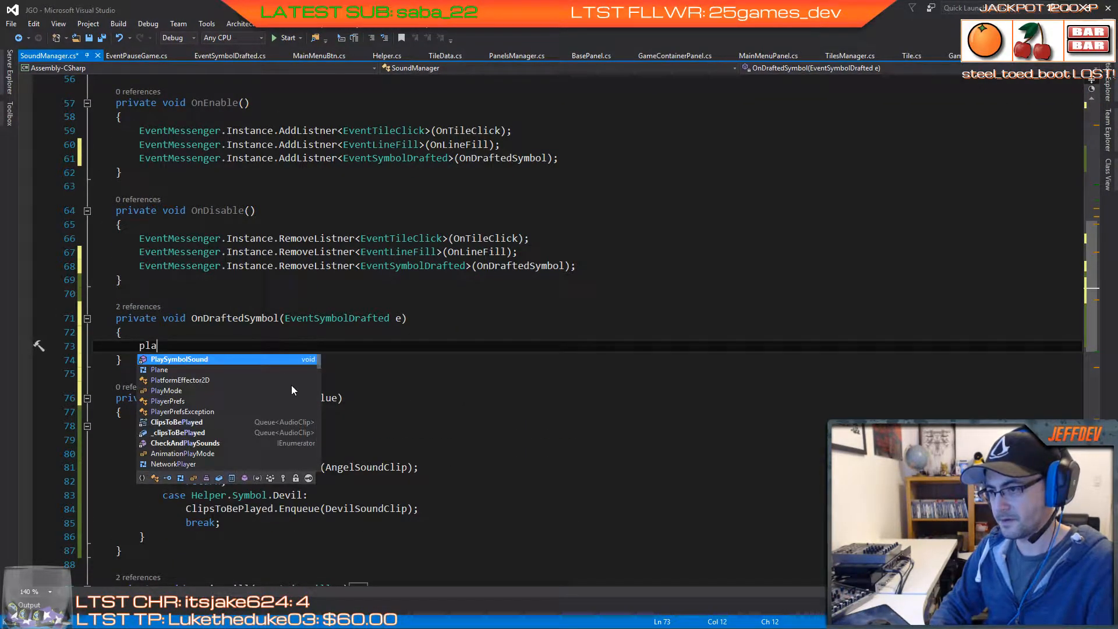
pyautogui.press('Return')
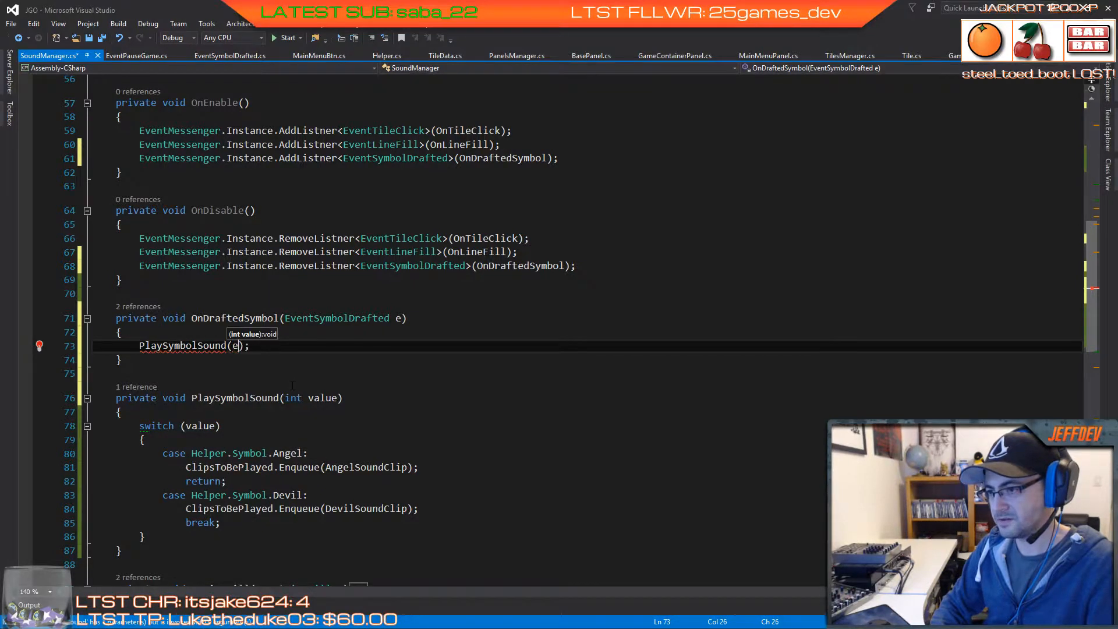
pyautogui.write('e.')
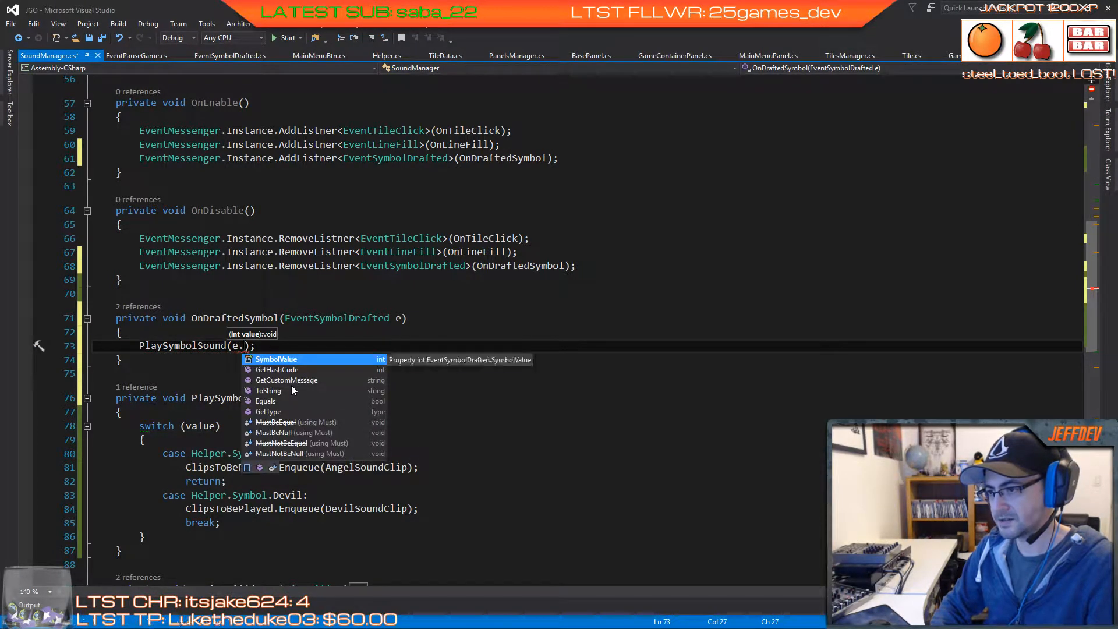
pyautogui.press('Tab')
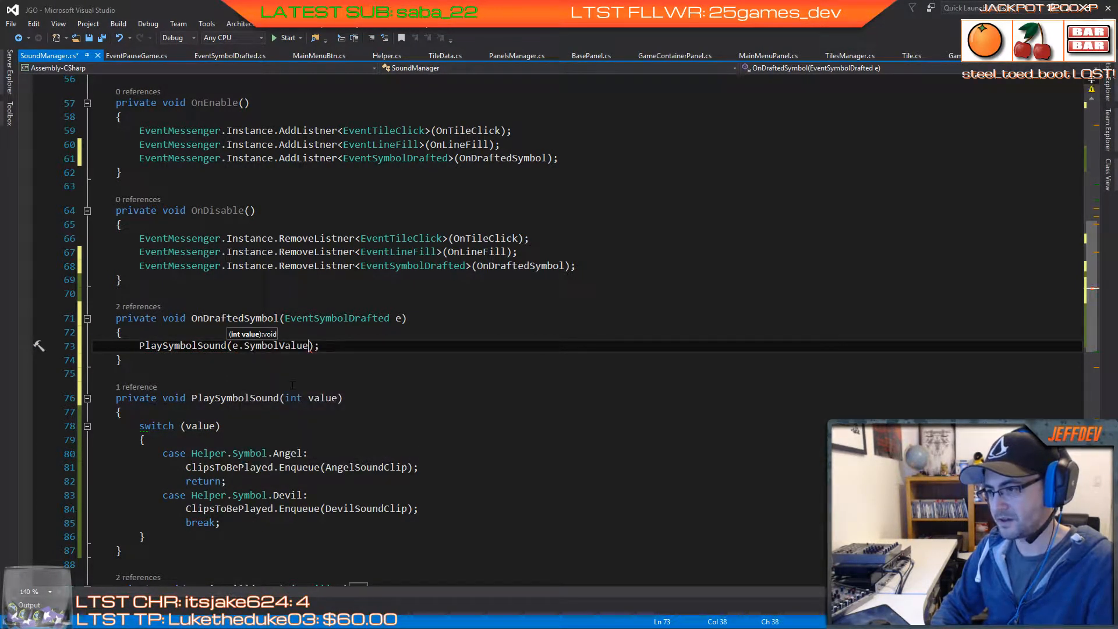
pyautogui.hotkey('ctrl', 's')
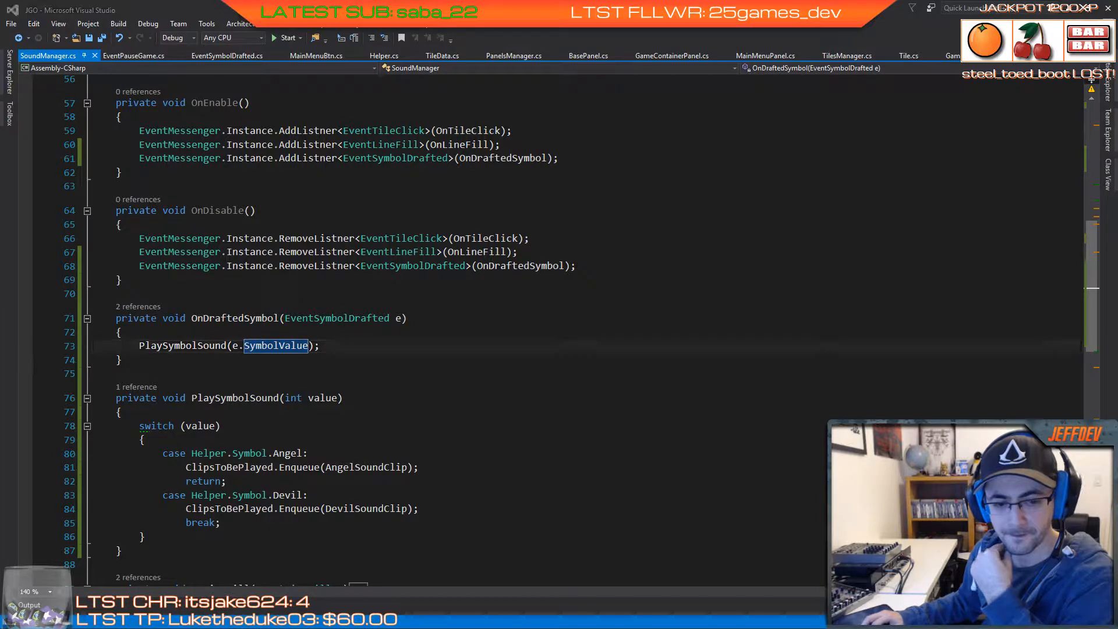
pyautogui.hotkey('alt', 'Tab')
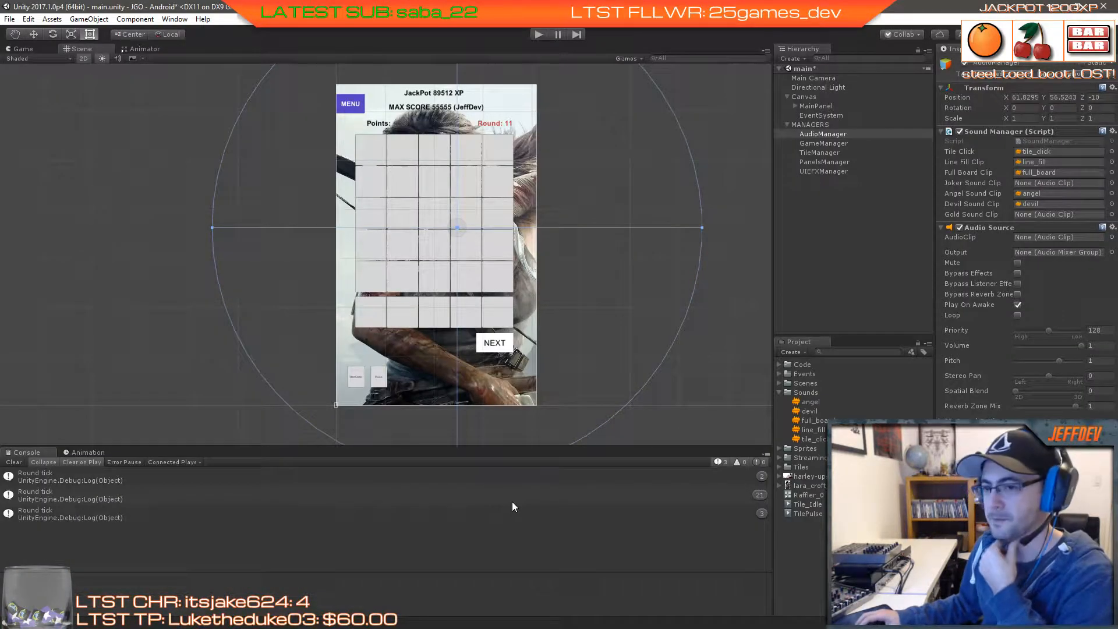
# Step: Clear the logged console messages, shrink the console area to enlarge the scene view, and run the game in the editor
pyautogui.click(14, 462)
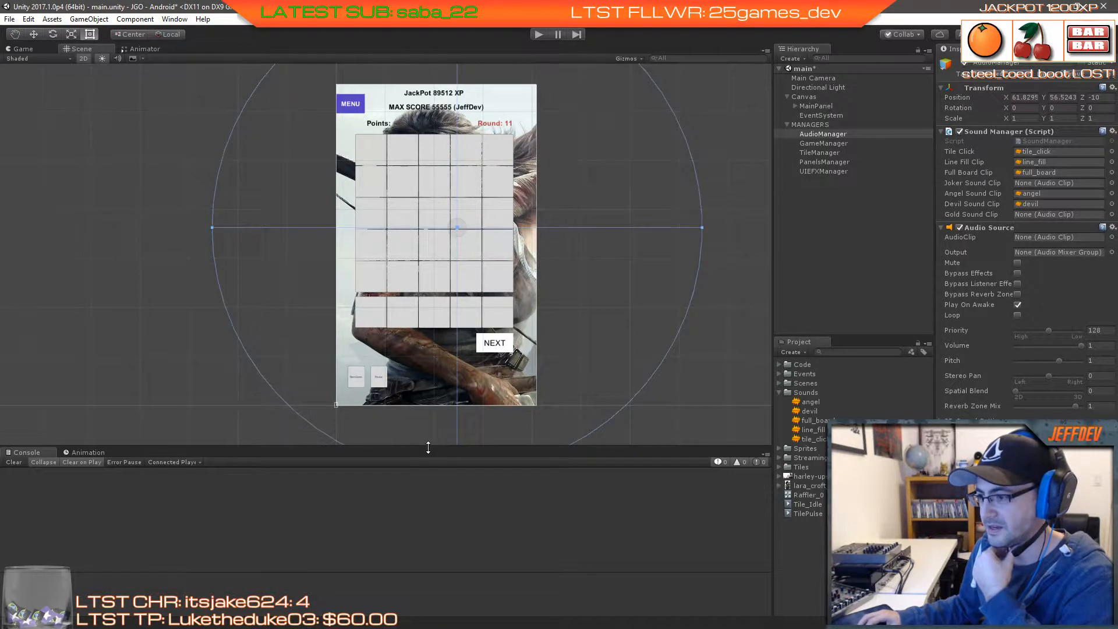
pyautogui.moveTo(428, 447); pyautogui.dragTo(420, 472)
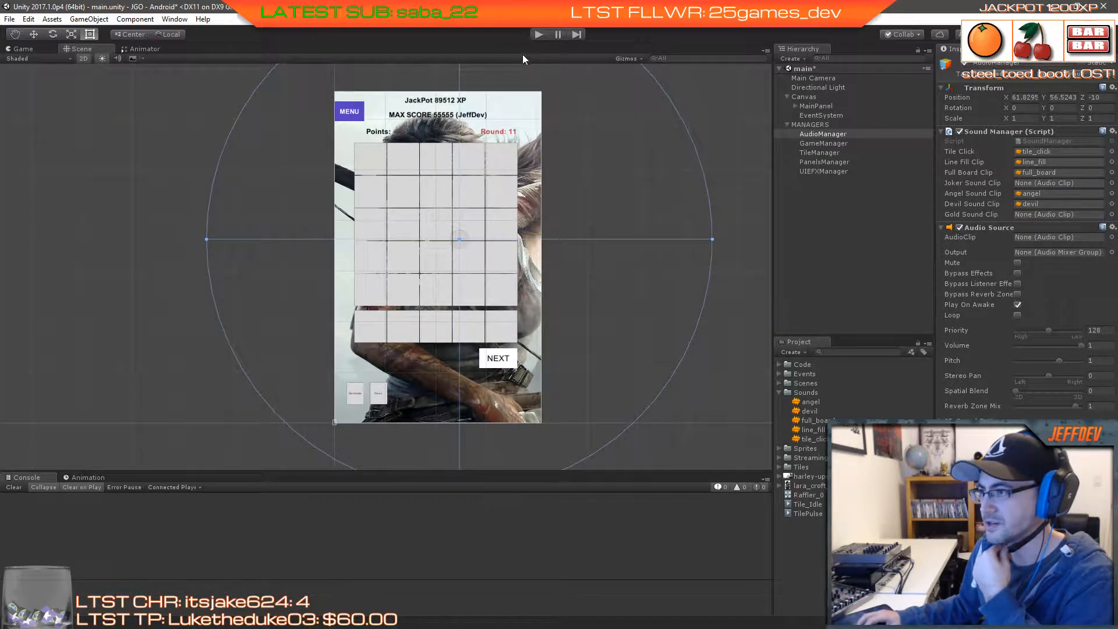
pyautogui.click(536, 35)
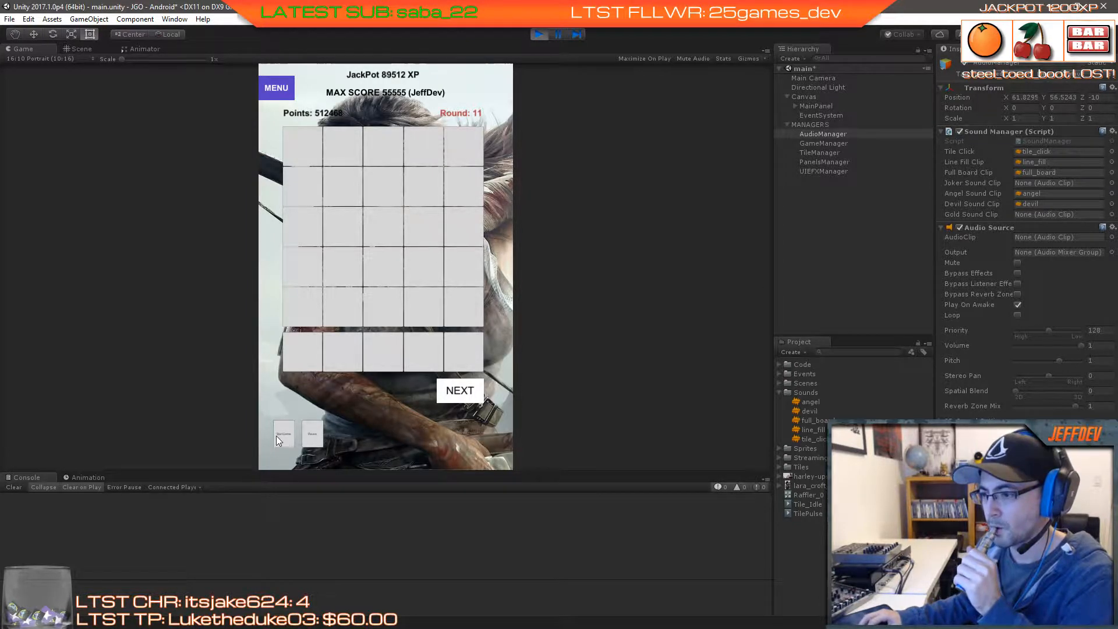
# Step: Start a new game and advance the draws to round 8, marking matching tiles, to test the sound of a drafted Devil symbol
pyautogui.click(276, 436)
pyautogui.click(342, 266)
pyautogui.click(422, 147)
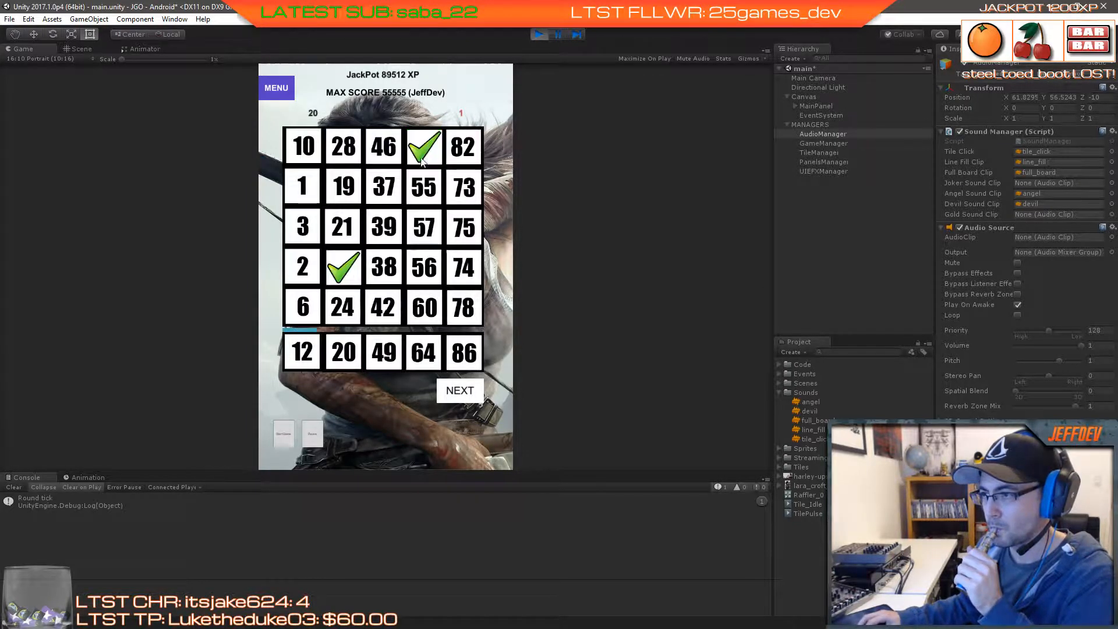
pyautogui.click(462, 393)
pyautogui.click(396, 232)
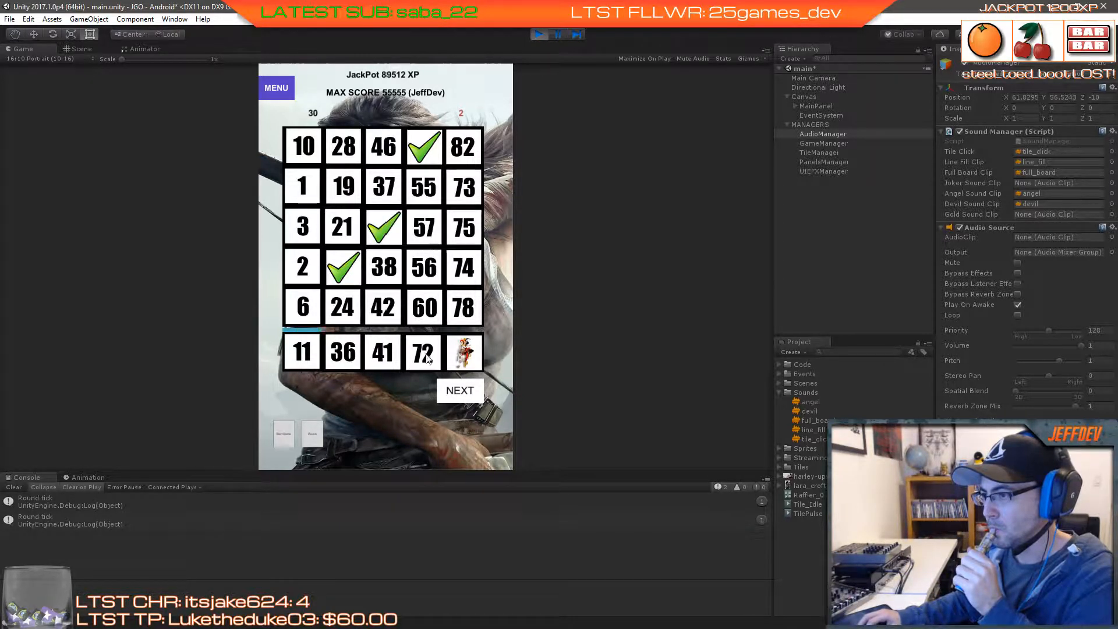
pyautogui.click(465, 400)
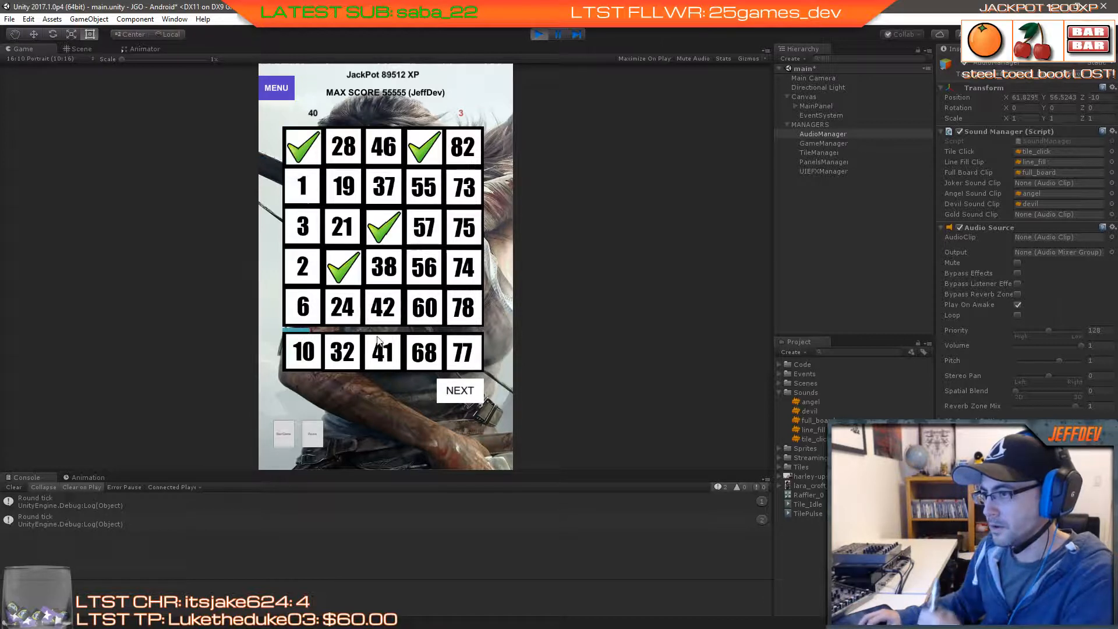
pyautogui.click(475, 401)
pyautogui.click(476, 403)
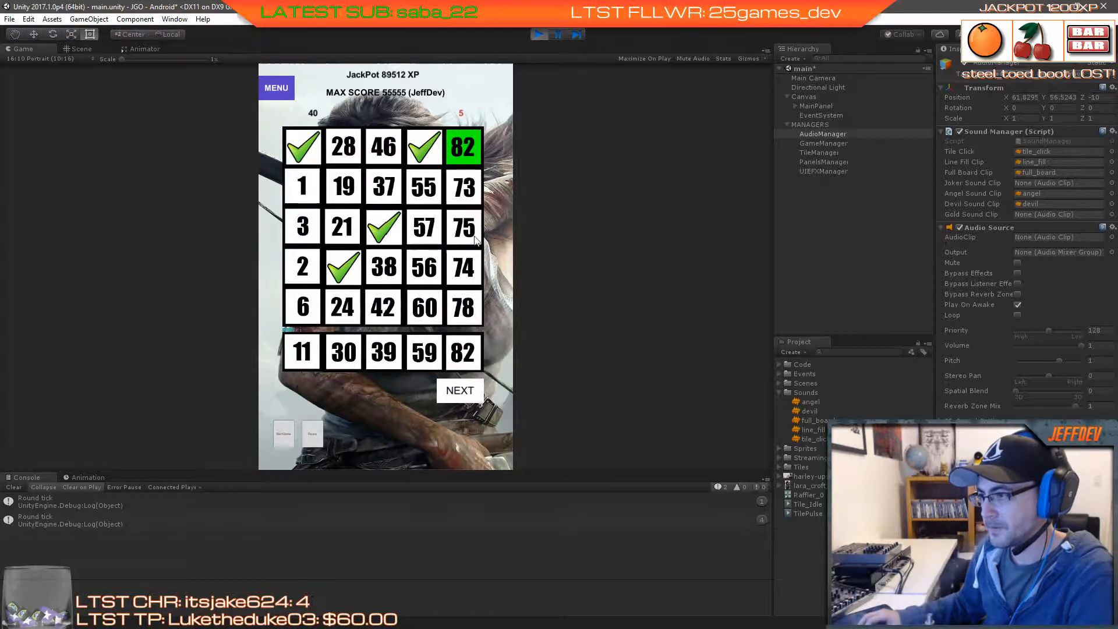
pyautogui.click(468, 156)
pyautogui.click(458, 398)
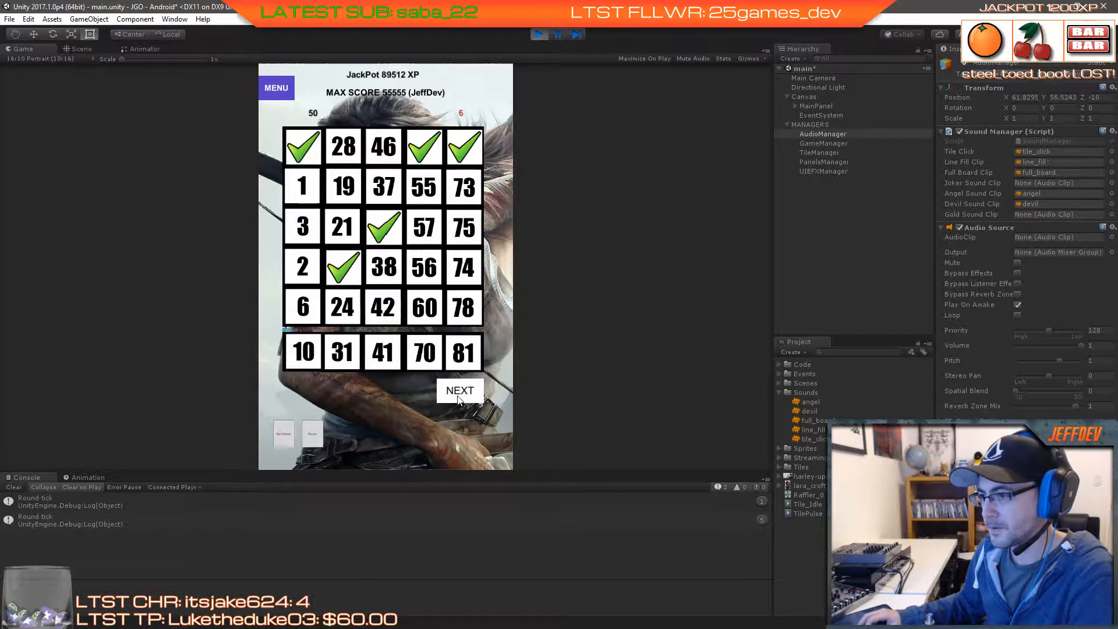
pyautogui.click(458, 399)
pyautogui.click(396, 277)
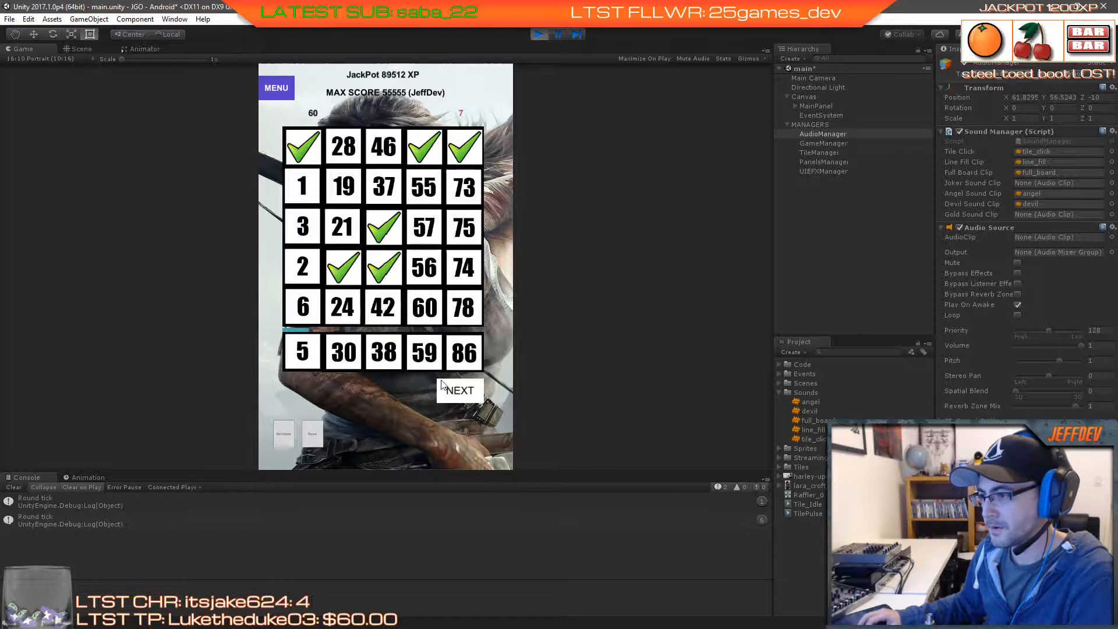
pyautogui.click(460, 394)
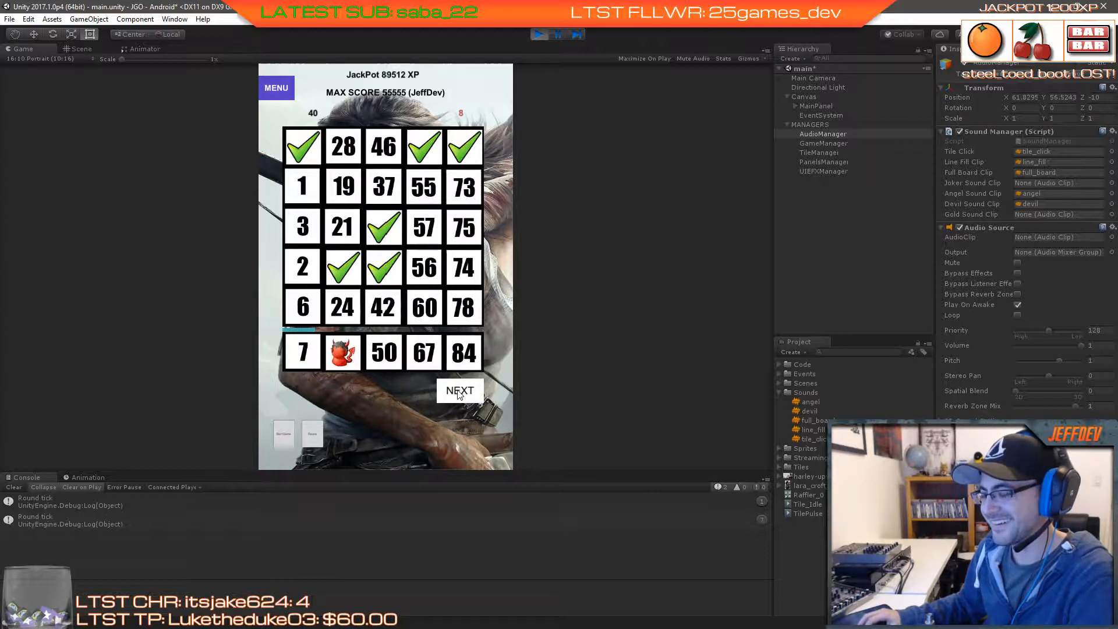
# Step: Play the remaining rounds of the first game through round 20, marking matched and wildcard tiles while listening for symbol sounds
pyautogui.click(460, 394)
pyautogui.click(459, 394)
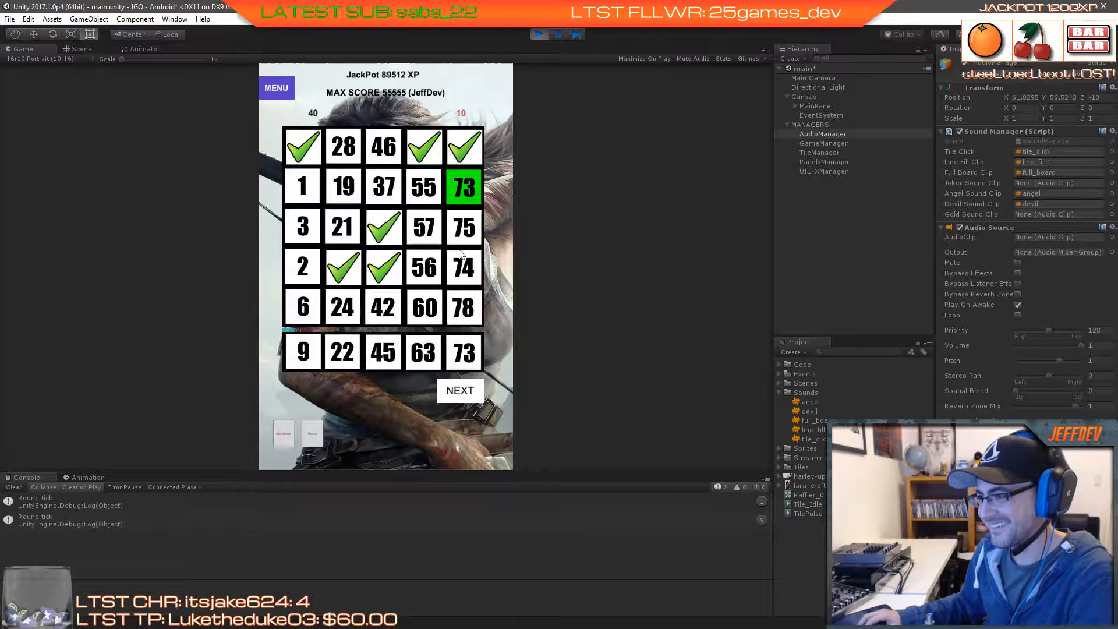
pyautogui.click(457, 398)
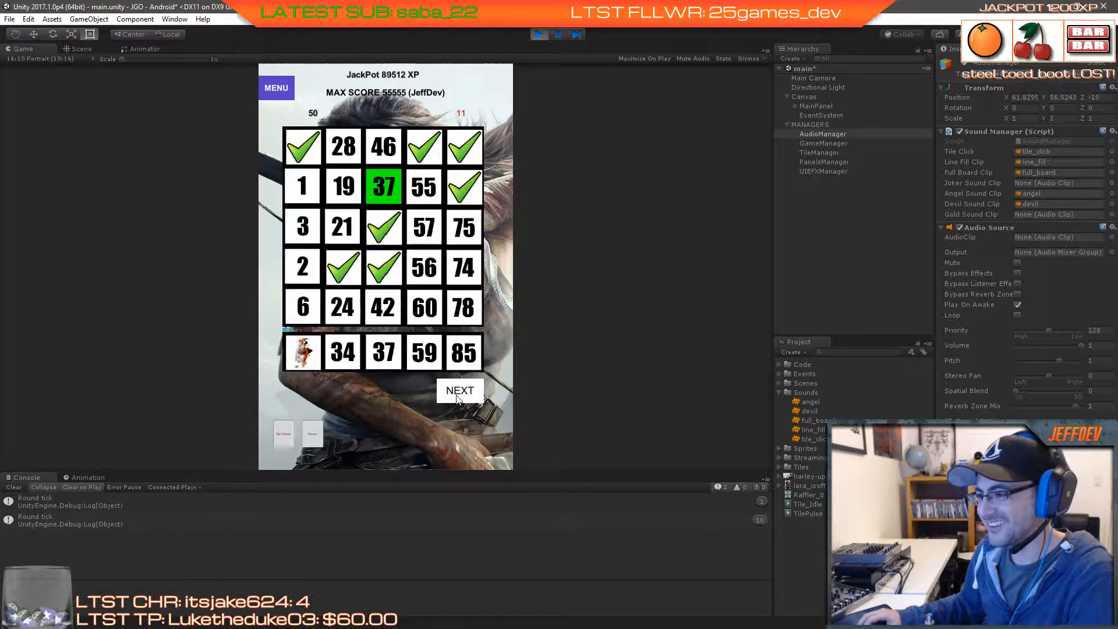
pyautogui.click(385, 309)
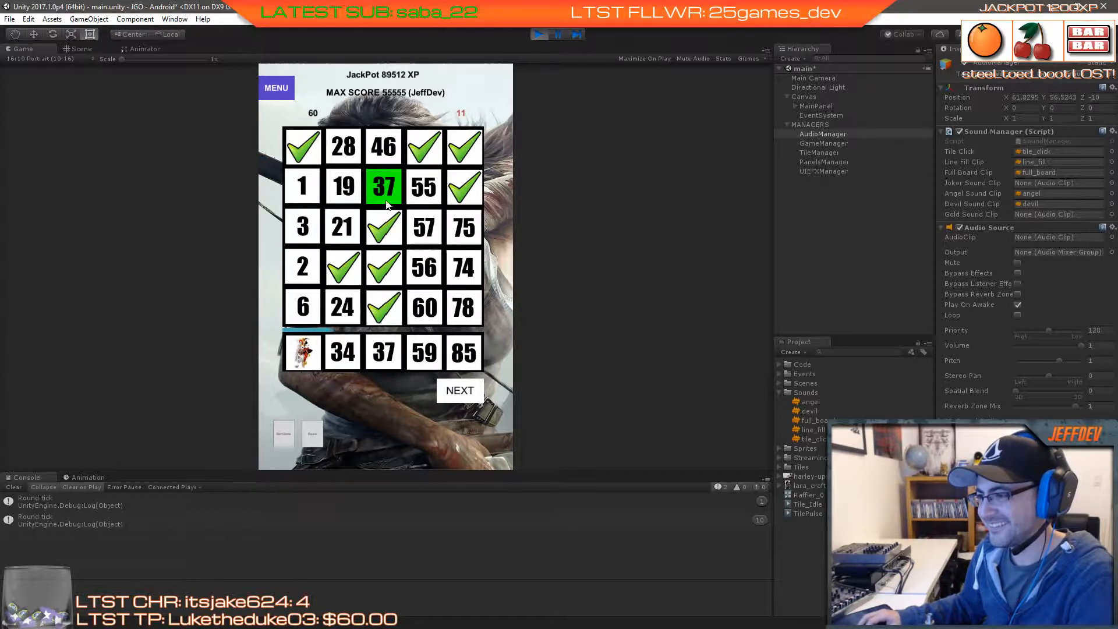
pyautogui.click(384, 186)
pyautogui.click(459, 392)
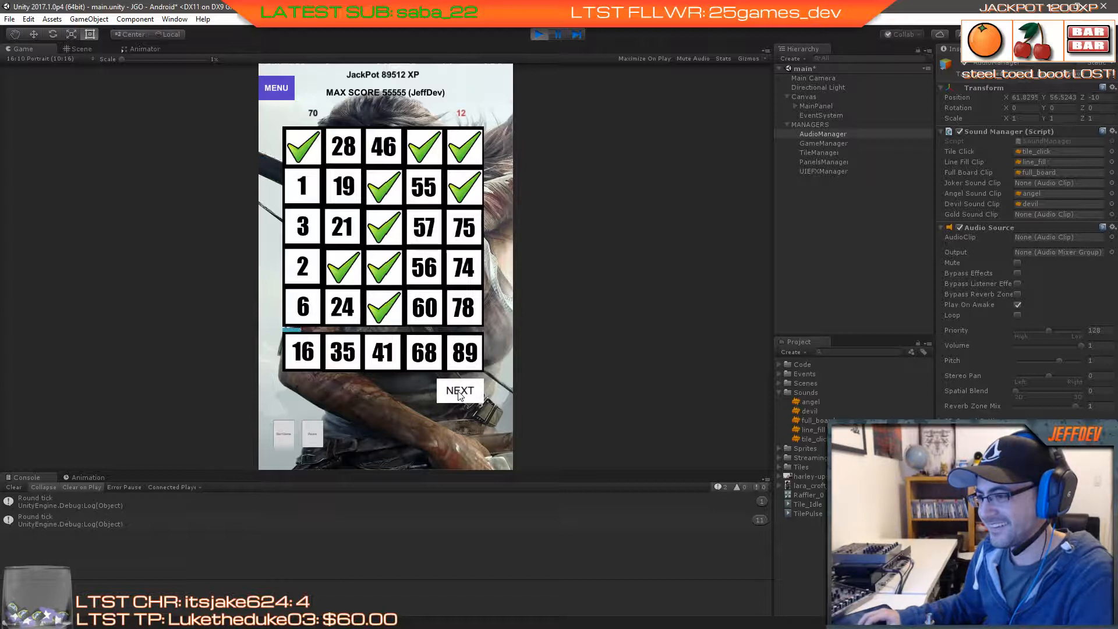
pyautogui.click(459, 392)
pyautogui.click(427, 314)
pyautogui.click(468, 398)
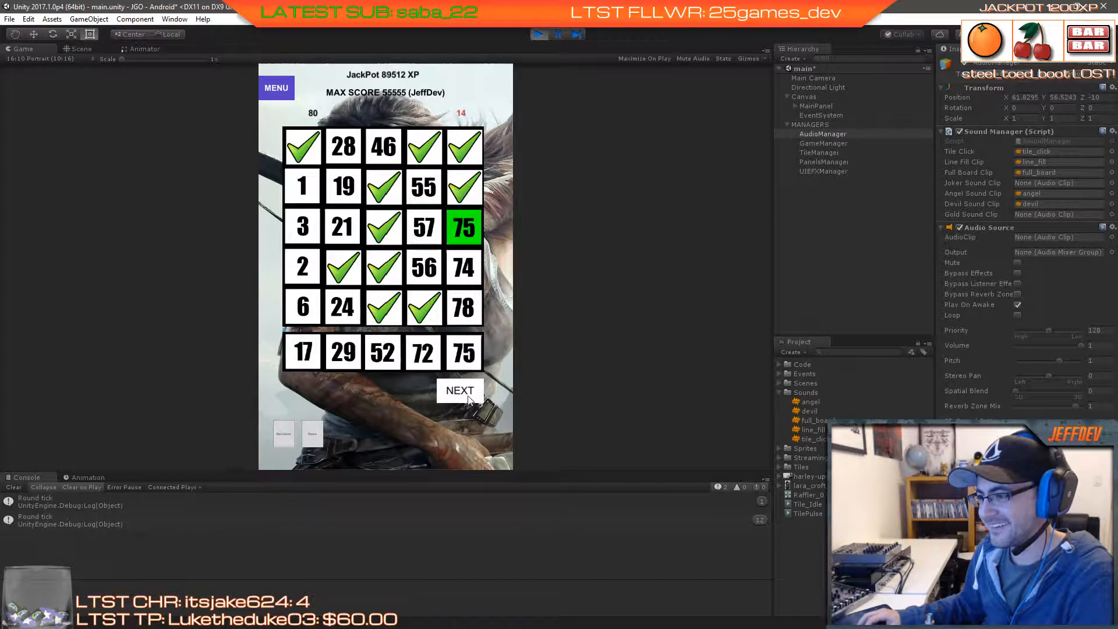
pyautogui.click(459, 393)
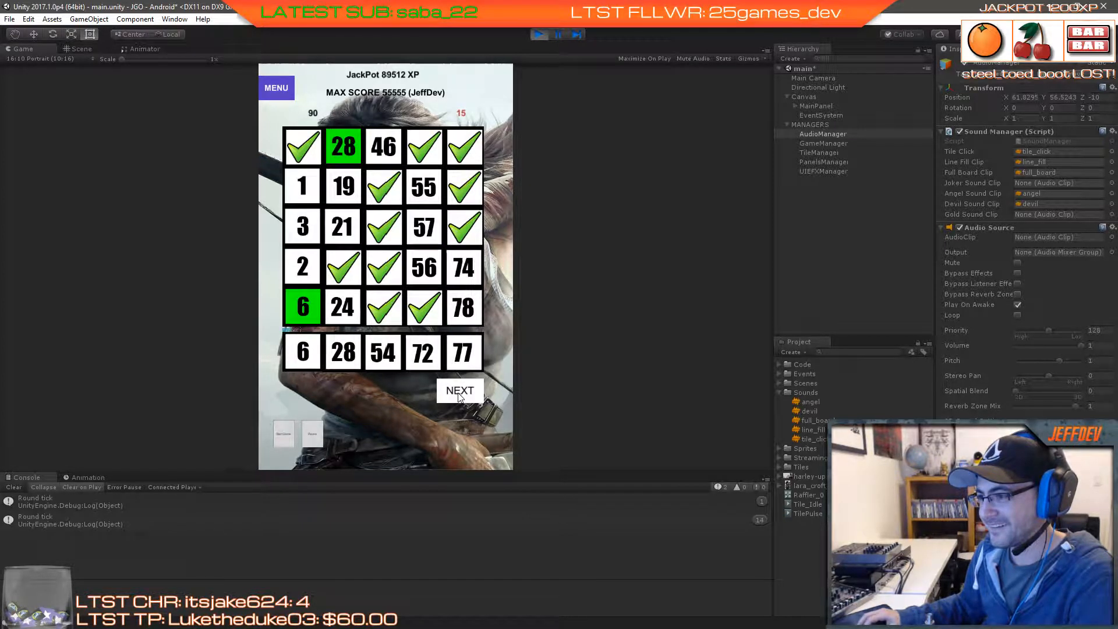
pyautogui.click(461, 396)
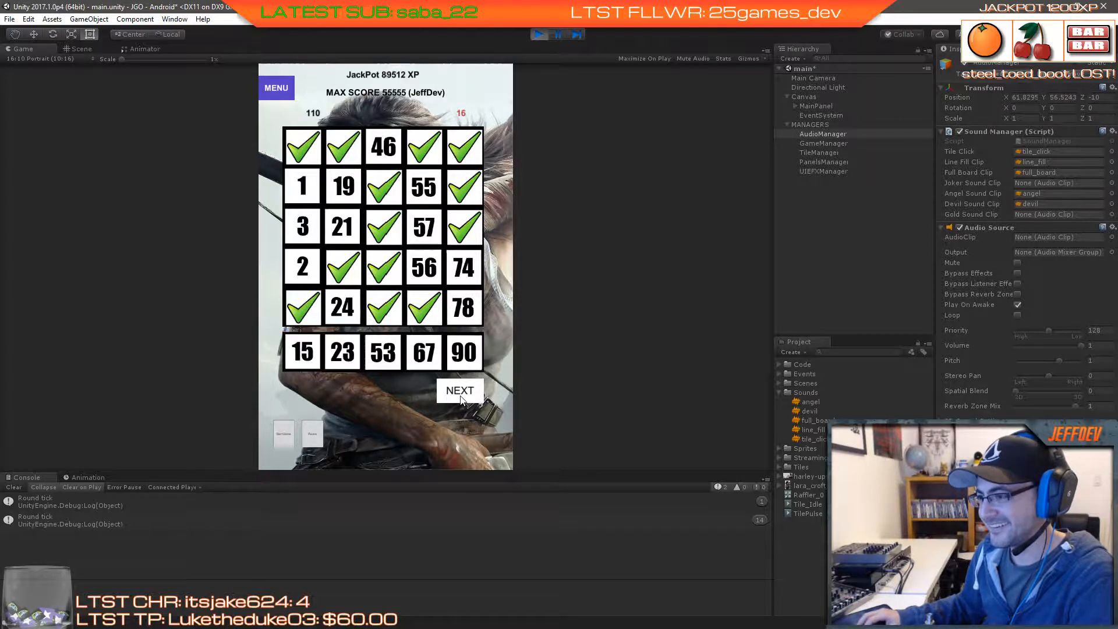
pyautogui.click(461, 396)
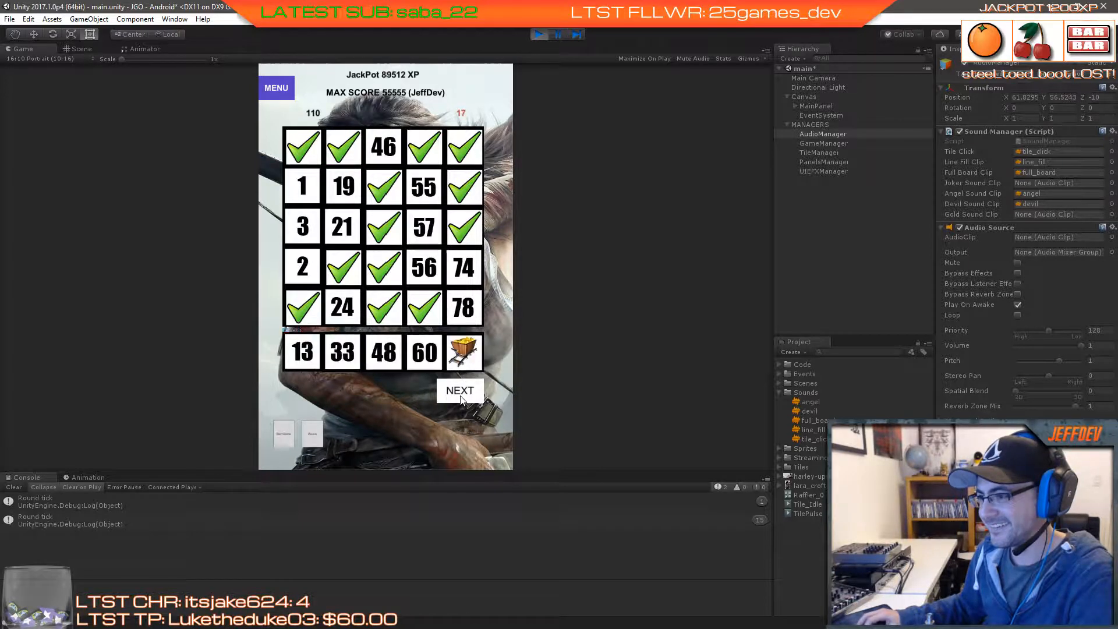
pyautogui.click(460, 273)
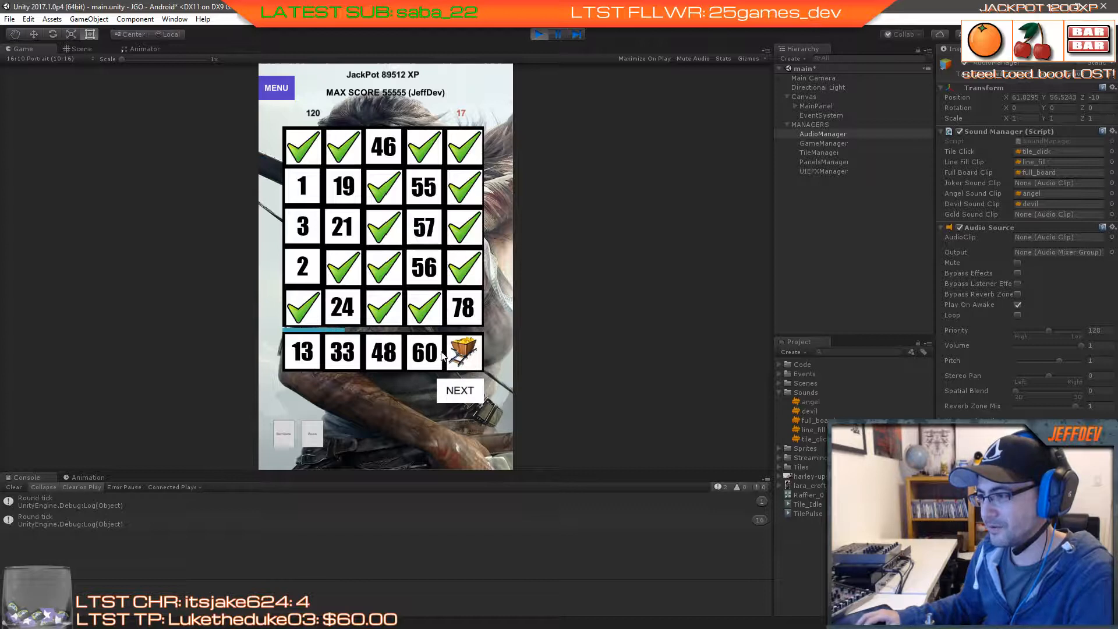
pyautogui.click(460, 391)
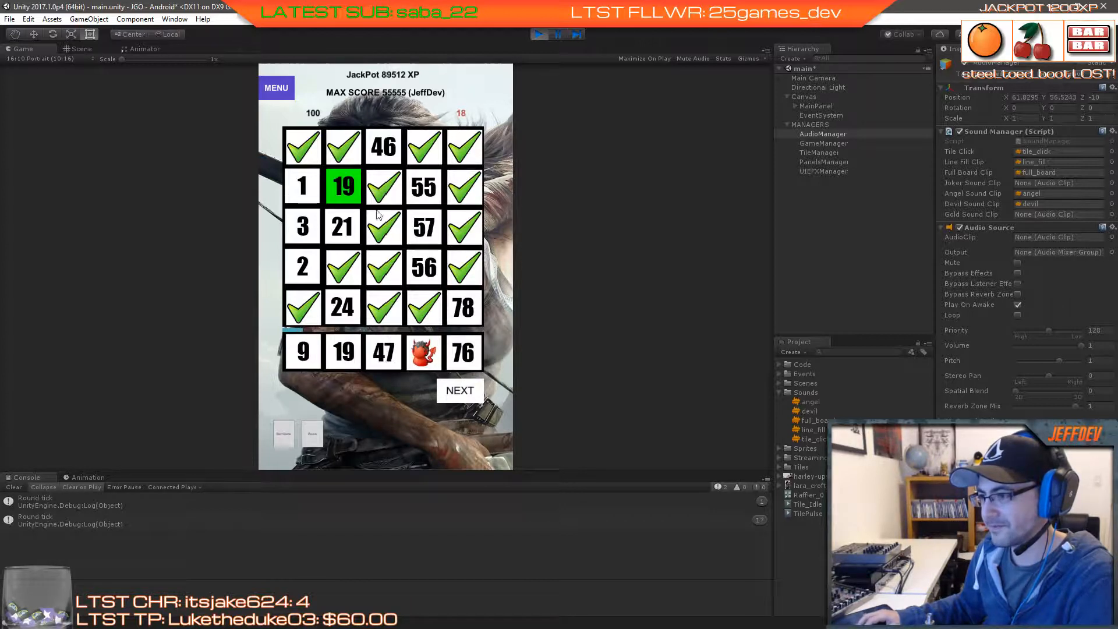
pyautogui.click(469, 394)
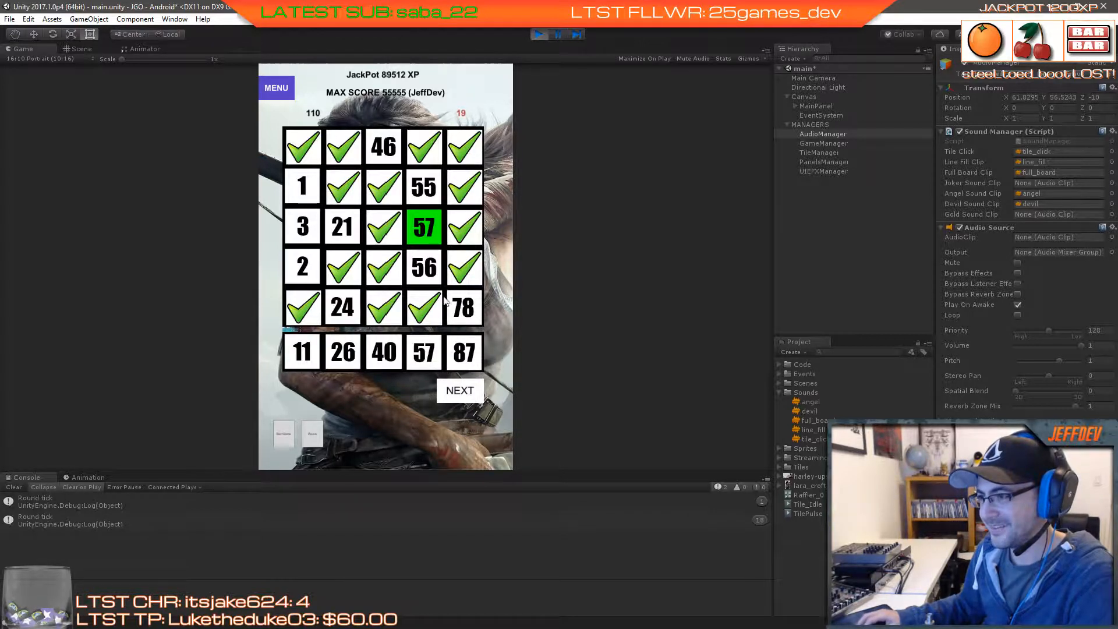
pyautogui.click(427, 231)
pyautogui.click(454, 397)
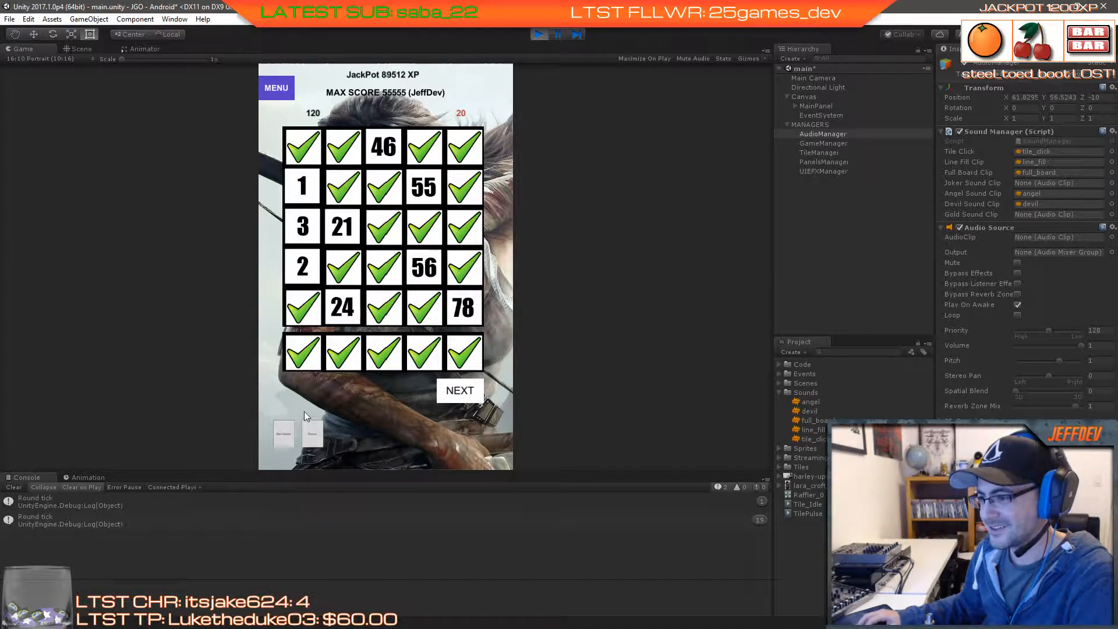
# Step: Start a second game and advance to round 7, marking tiles such as 81, 56 and 21, to test the Angel symbol sound
pyautogui.click(283, 432)
pyautogui.click(343, 307)
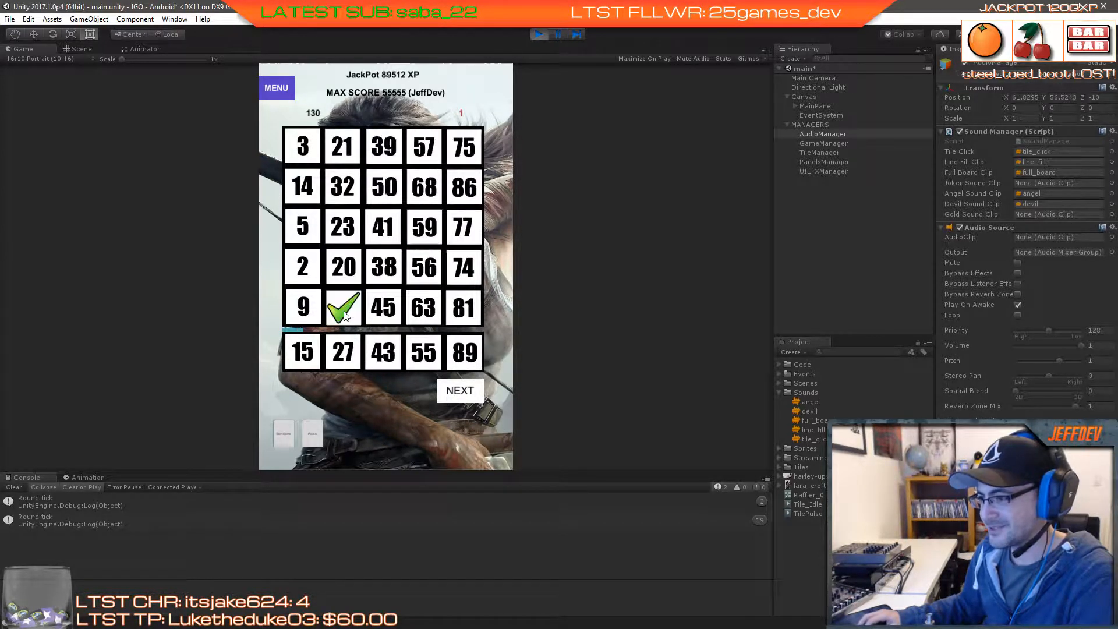
pyautogui.click(460, 391)
pyautogui.click(459, 391)
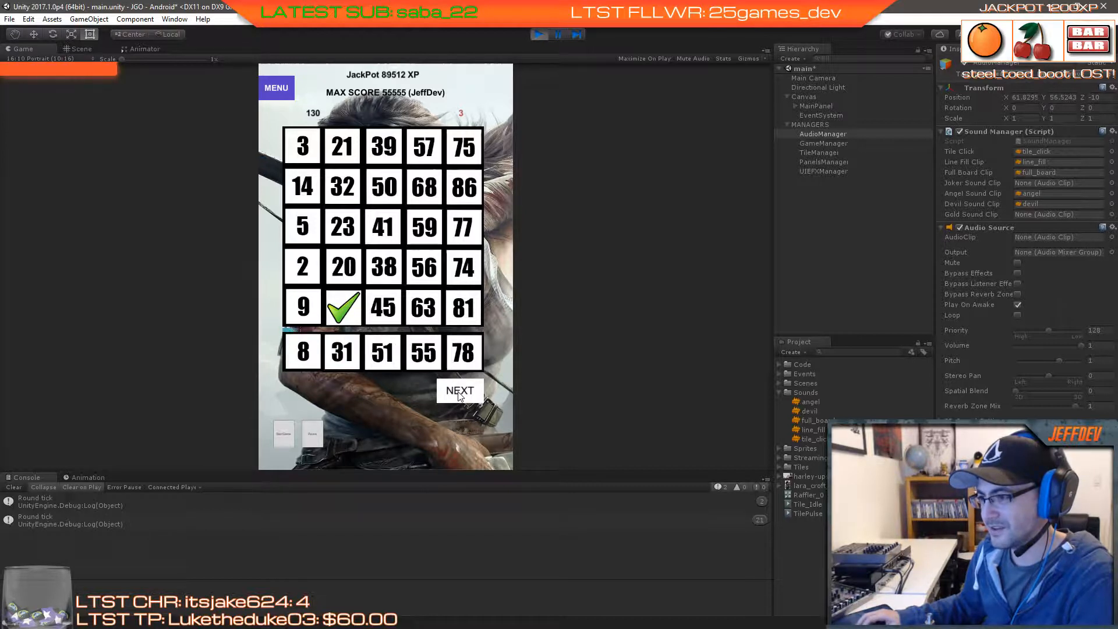
pyautogui.click(459, 391)
pyautogui.click(459, 392)
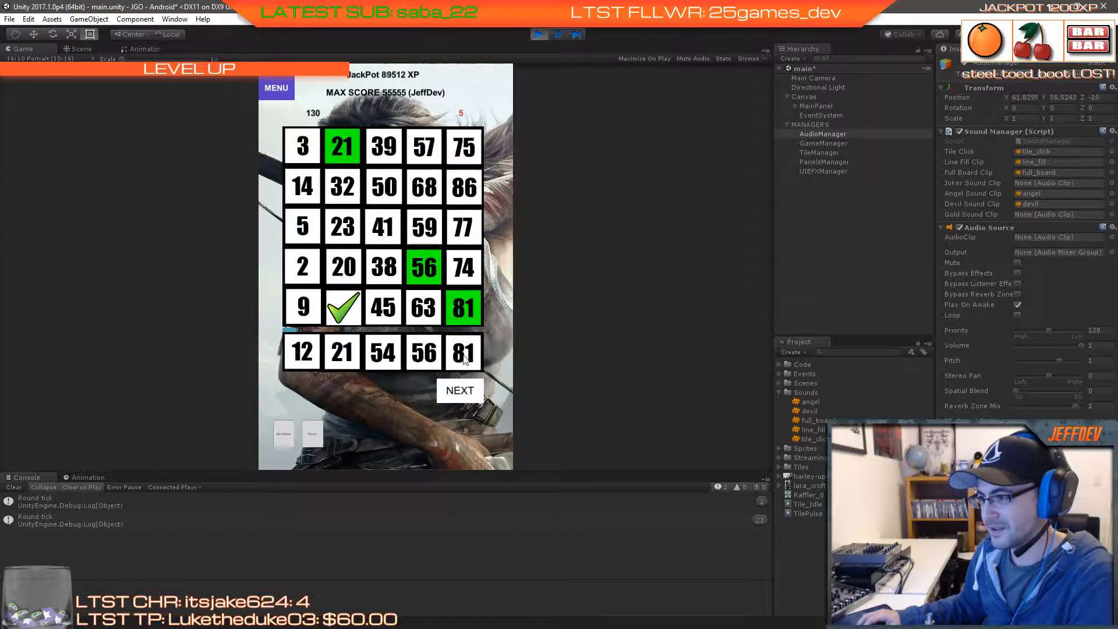
pyautogui.click(465, 311)
pyautogui.click(422, 272)
pyautogui.click(345, 152)
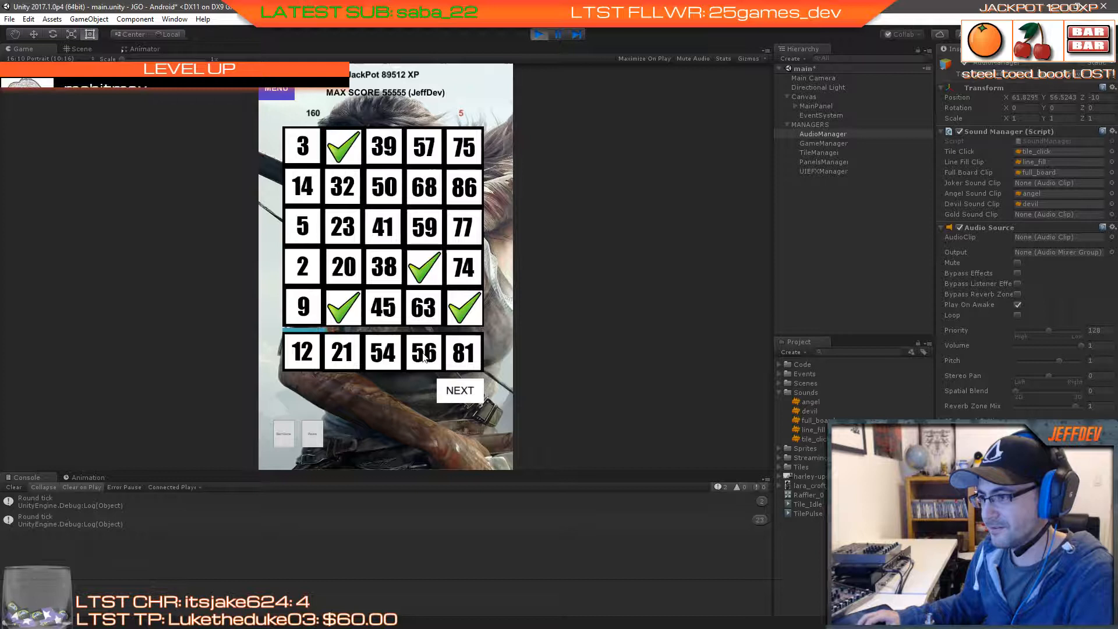
pyautogui.click(459, 391)
pyautogui.click(390, 312)
pyautogui.click(459, 394)
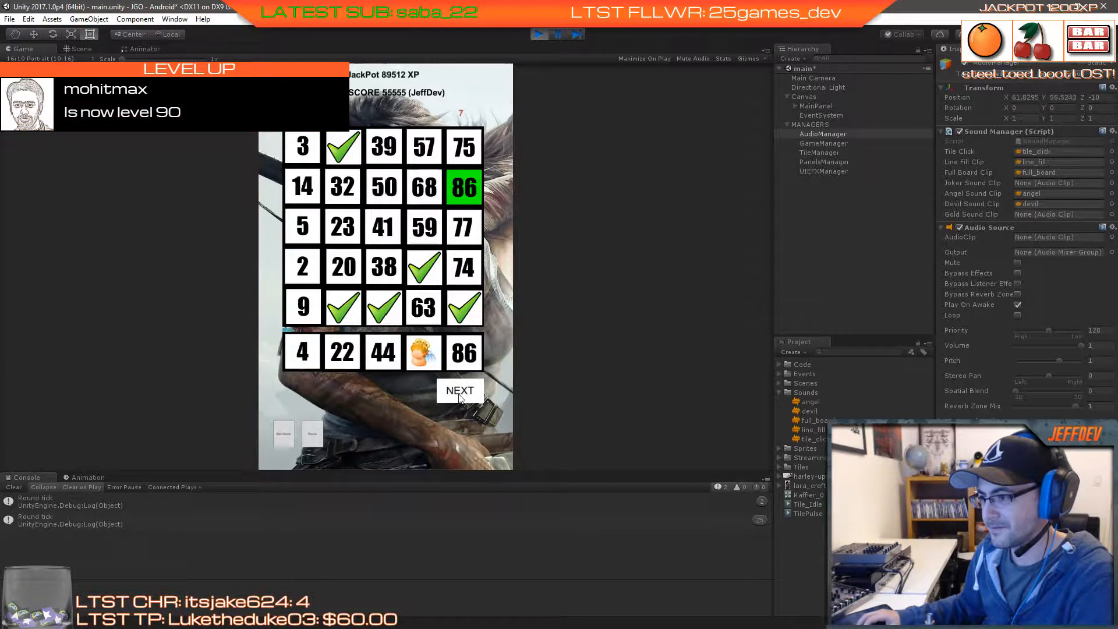
# Step: Continue the second game to round 14, marking tiles such as 86, 68, 3, 59, 77 and 14 while checking the drafted-symbol sounds
pyautogui.click(465, 195)
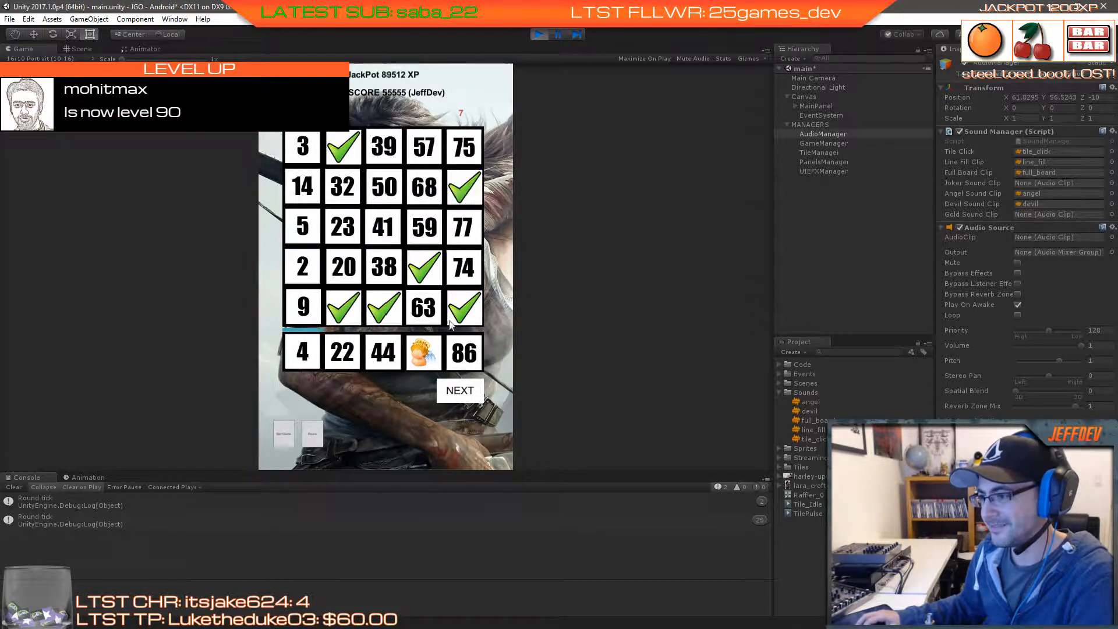
pyautogui.click(454, 393)
pyautogui.click(454, 392)
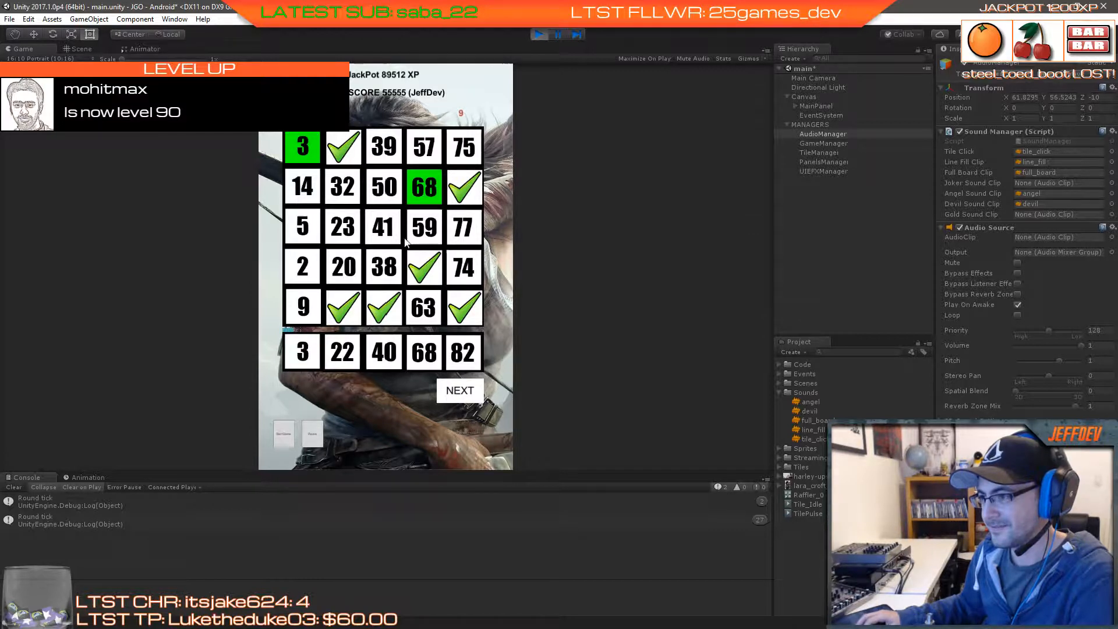
pyautogui.click(414, 188)
pyautogui.click(302, 146)
pyautogui.click(463, 393)
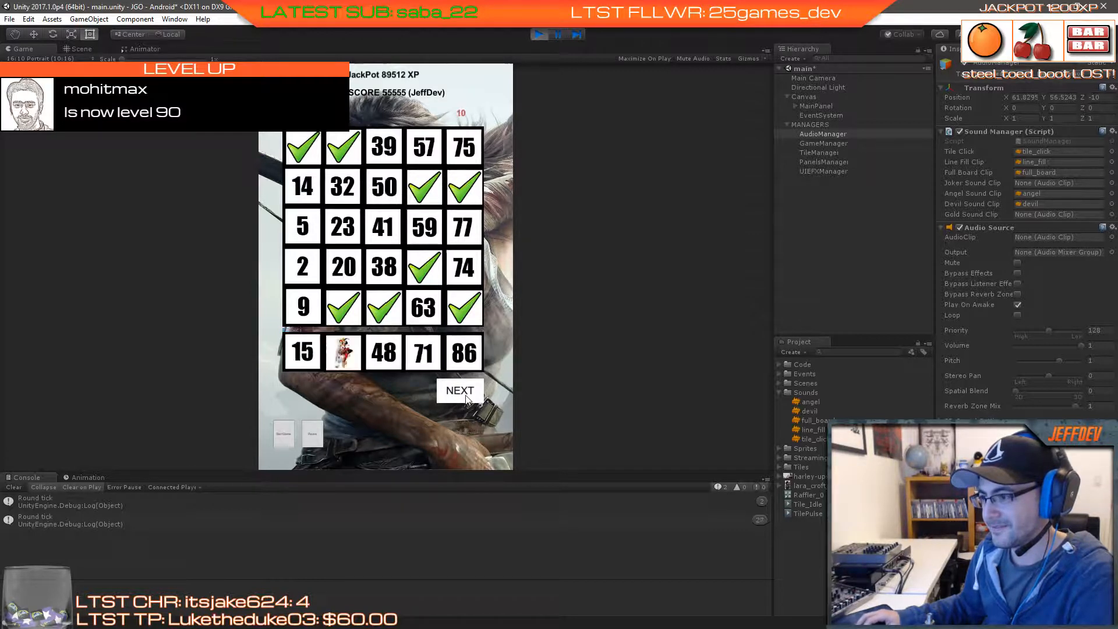
pyautogui.click(384, 228)
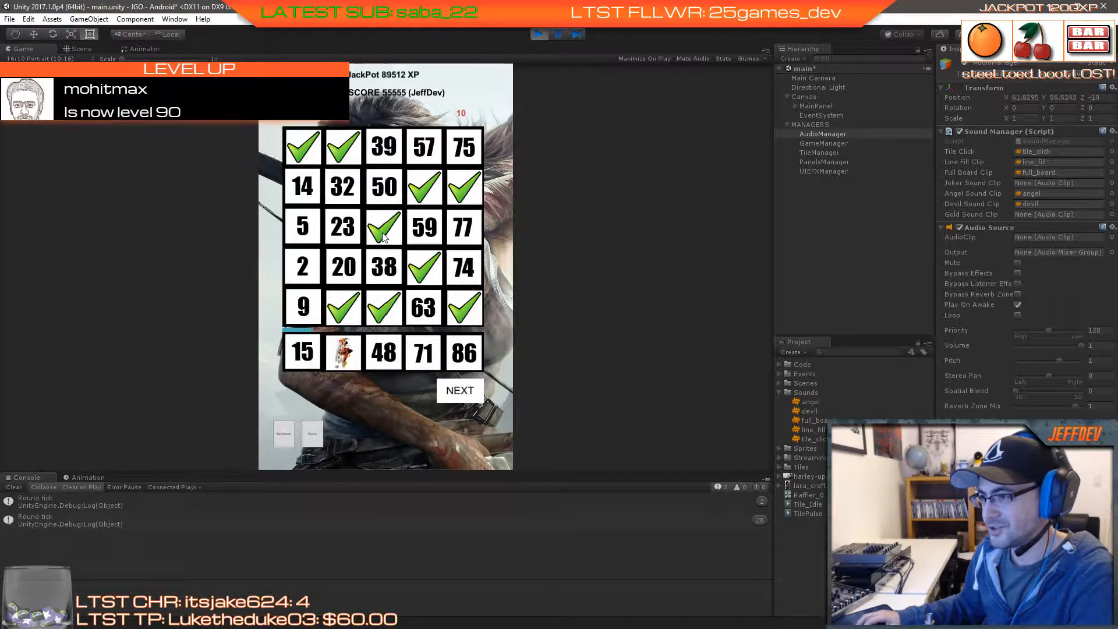
pyautogui.click(459, 399)
pyautogui.click(432, 236)
pyautogui.click(457, 235)
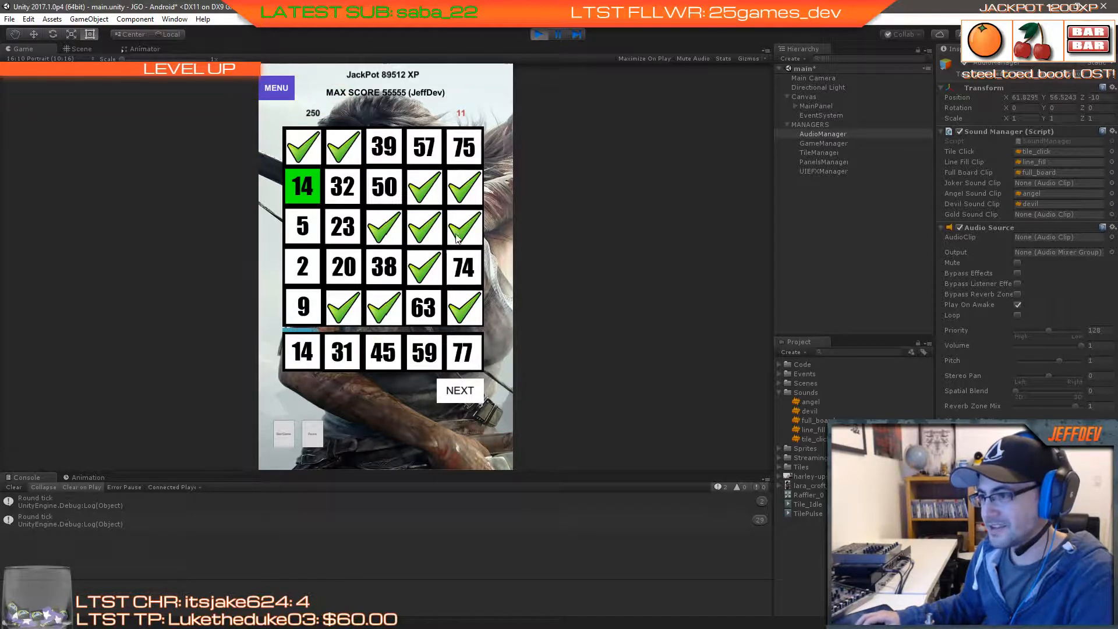
pyautogui.click(318, 194)
pyautogui.click(465, 395)
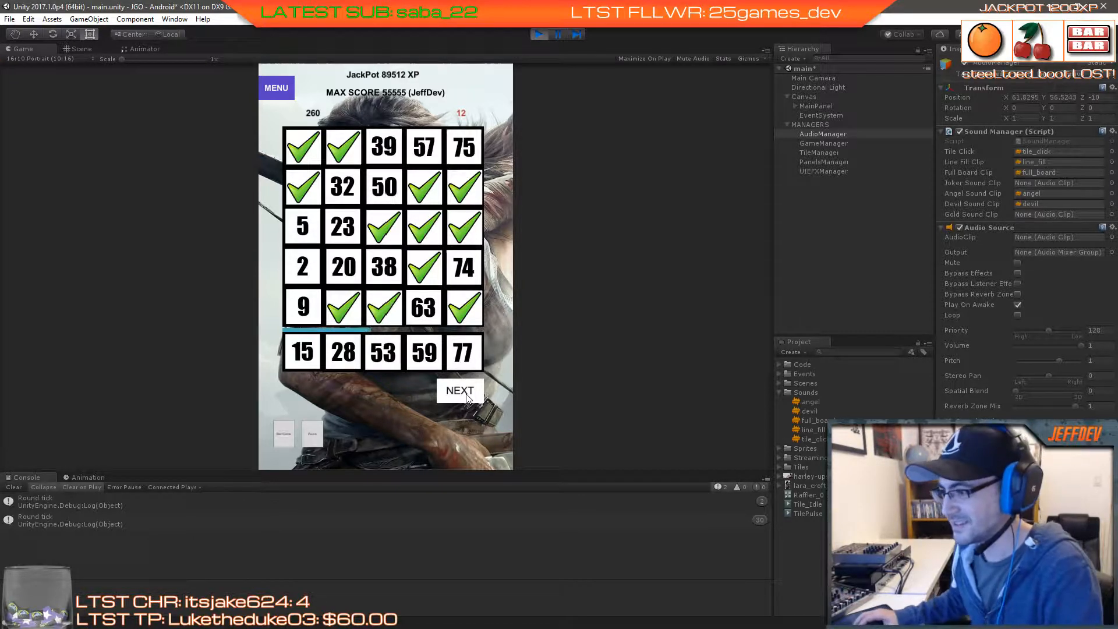
pyautogui.click(465, 395)
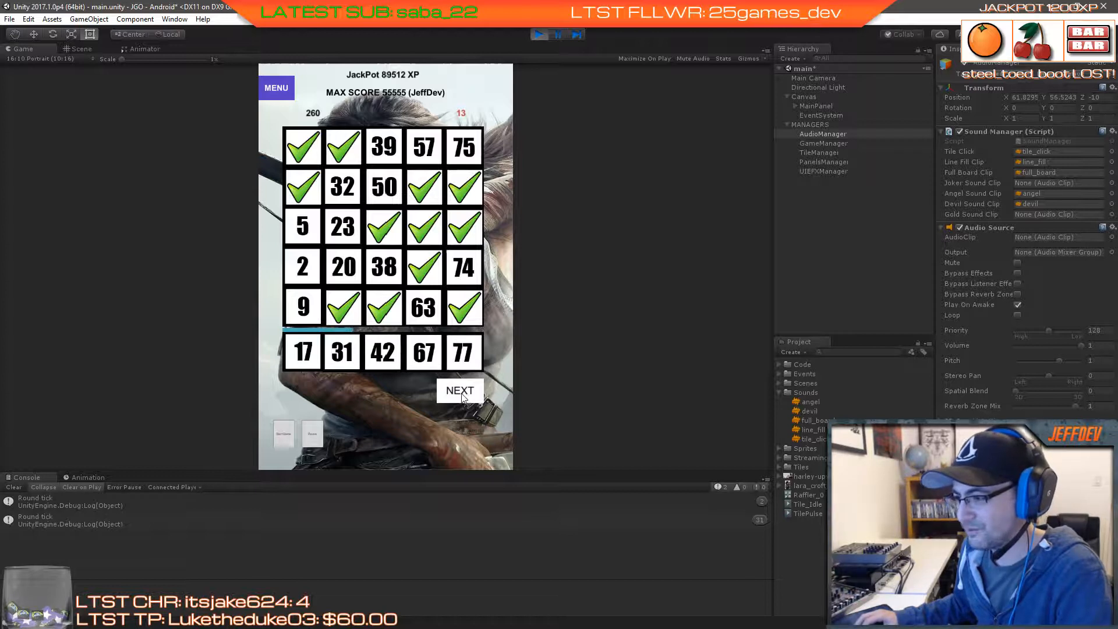
pyautogui.click(463, 396)
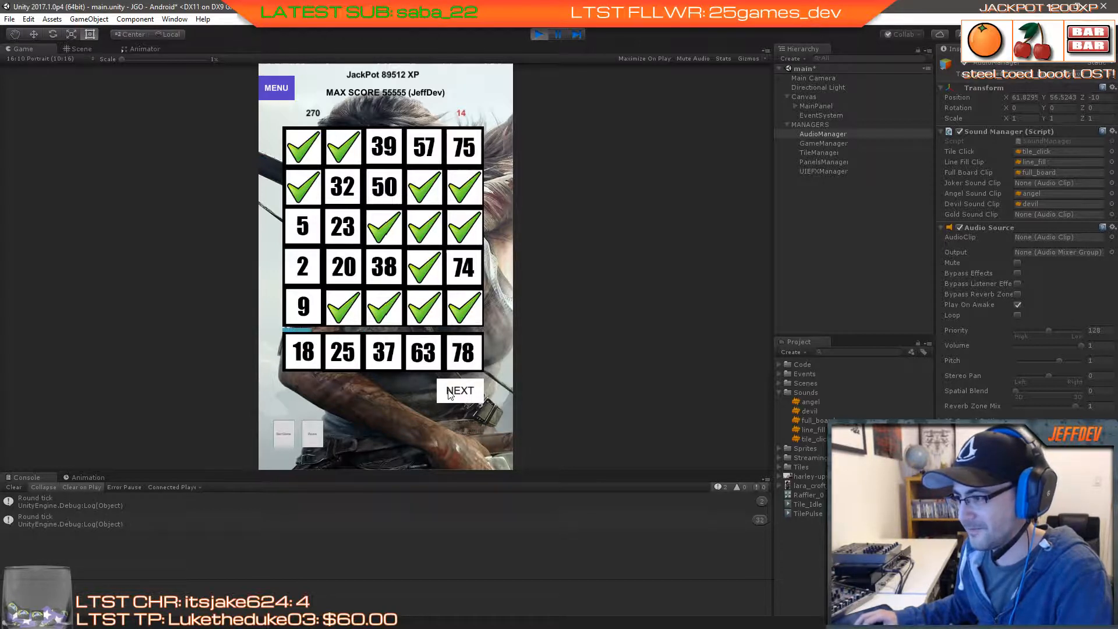
# Step: Finish the second game through round 20, marking tiles such as 5, 38, 50 and 32 while listening for symbol sounds, and stop play mode
pyautogui.click(457, 394)
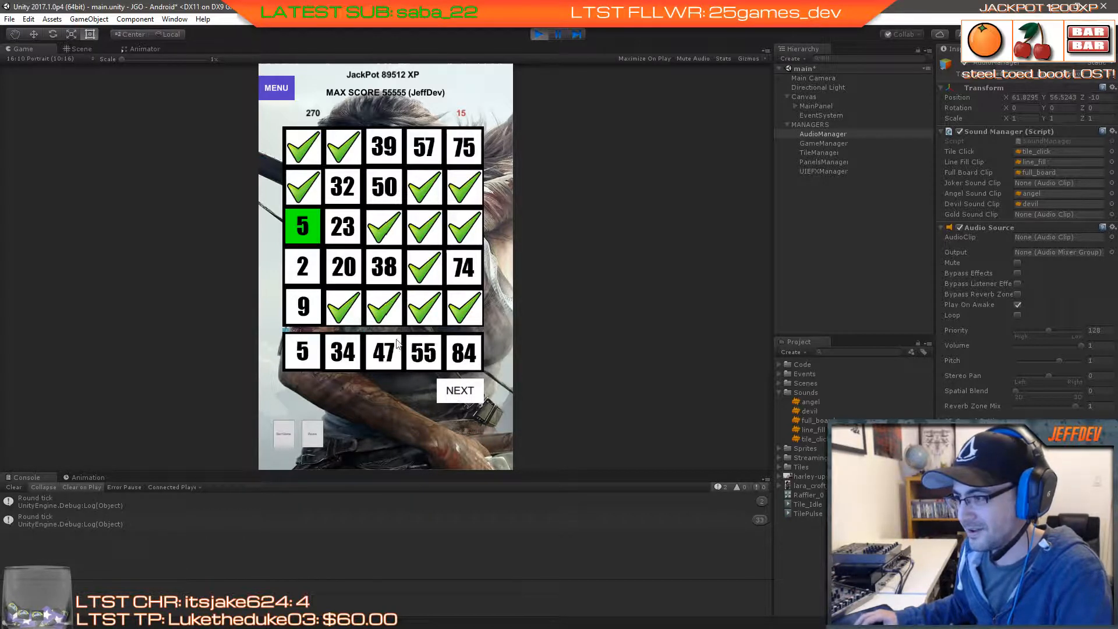
pyautogui.click(466, 396)
pyautogui.click(453, 368)
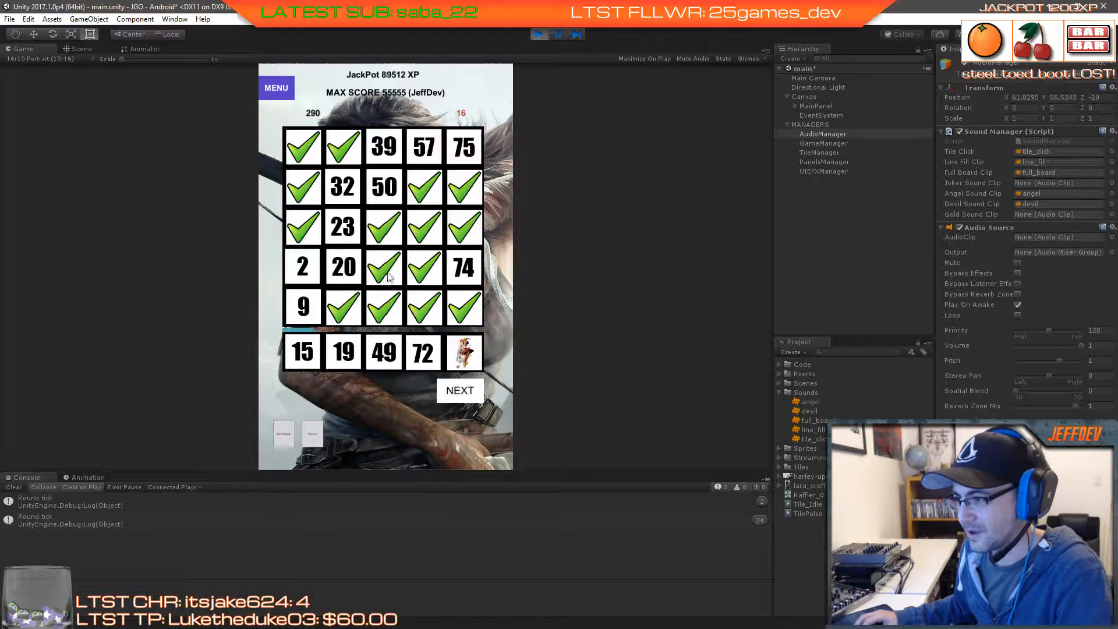
pyautogui.click(461, 392)
pyautogui.click(462, 394)
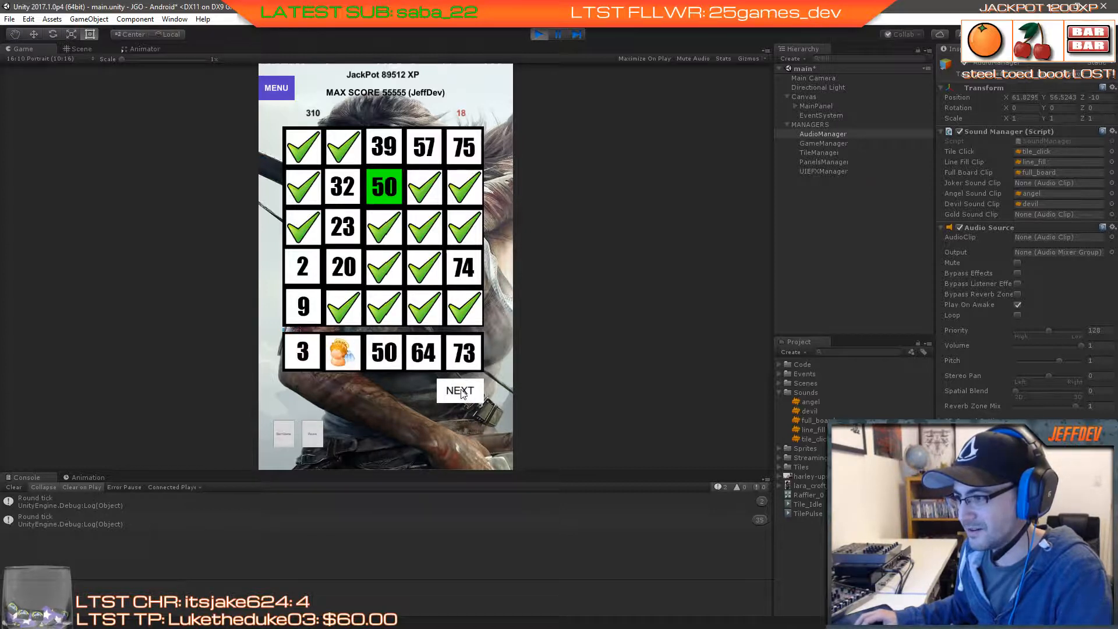
pyautogui.click(459, 393)
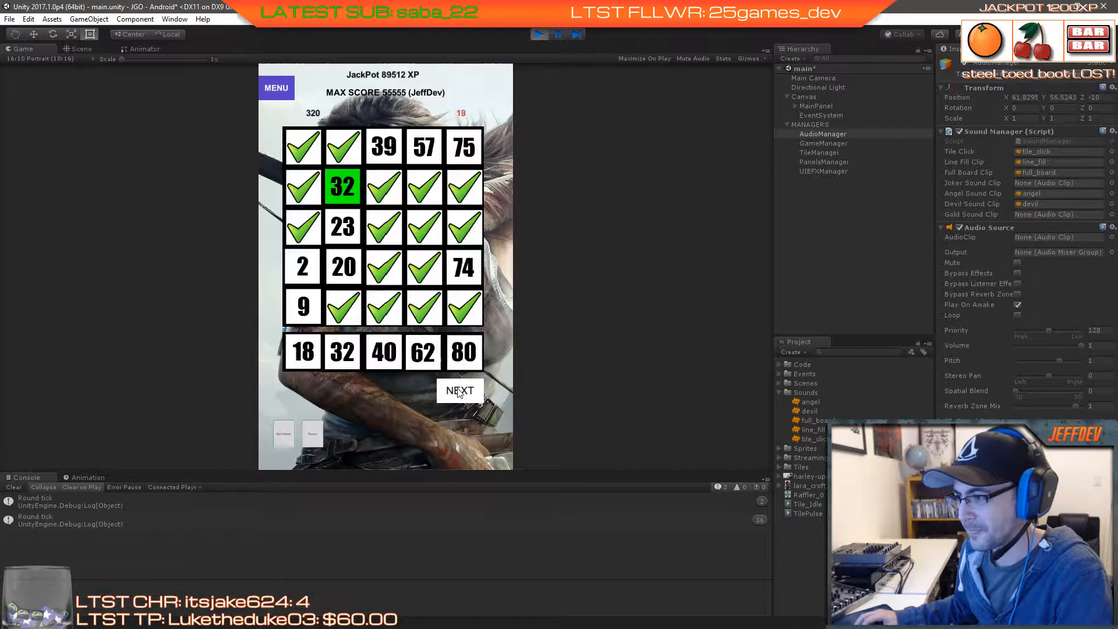
pyautogui.click(351, 200)
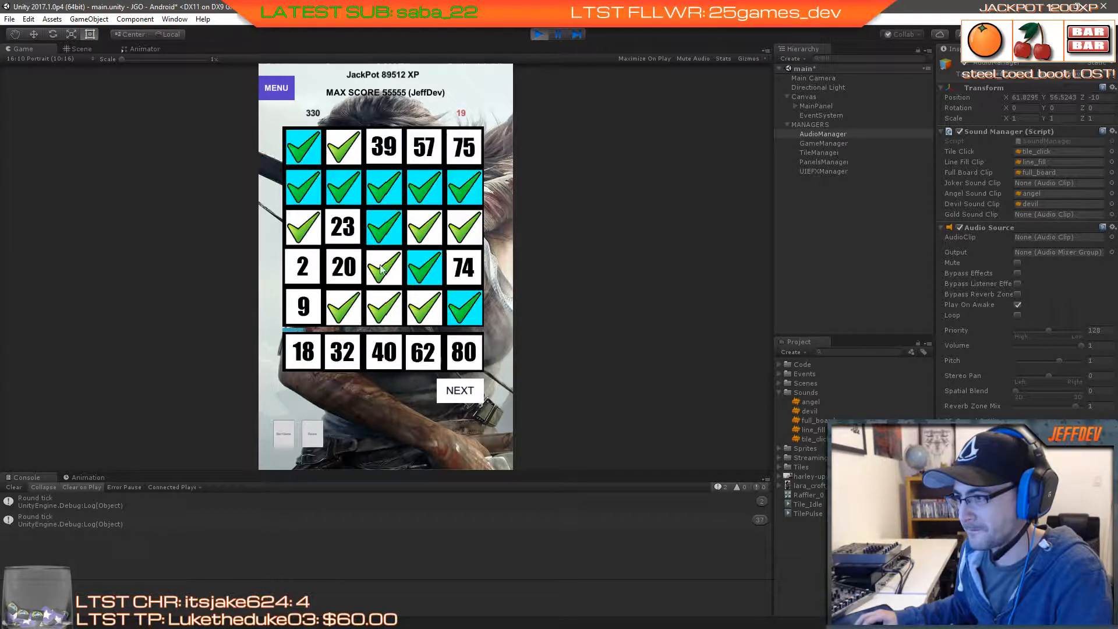
pyautogui.click(459, 395)
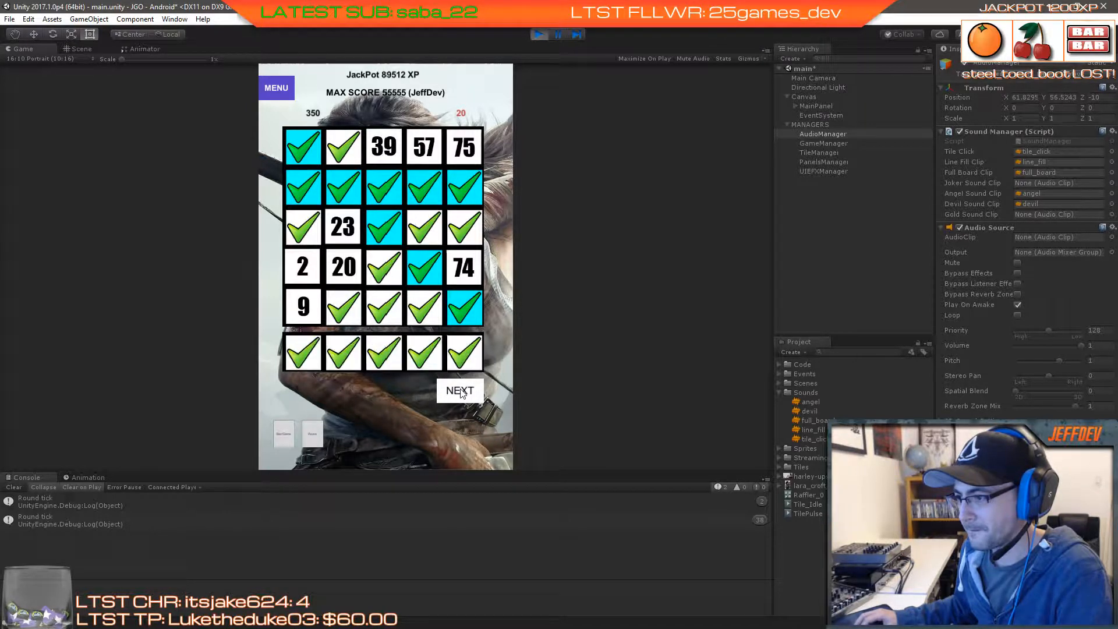
pyautogui.click(538, 35)
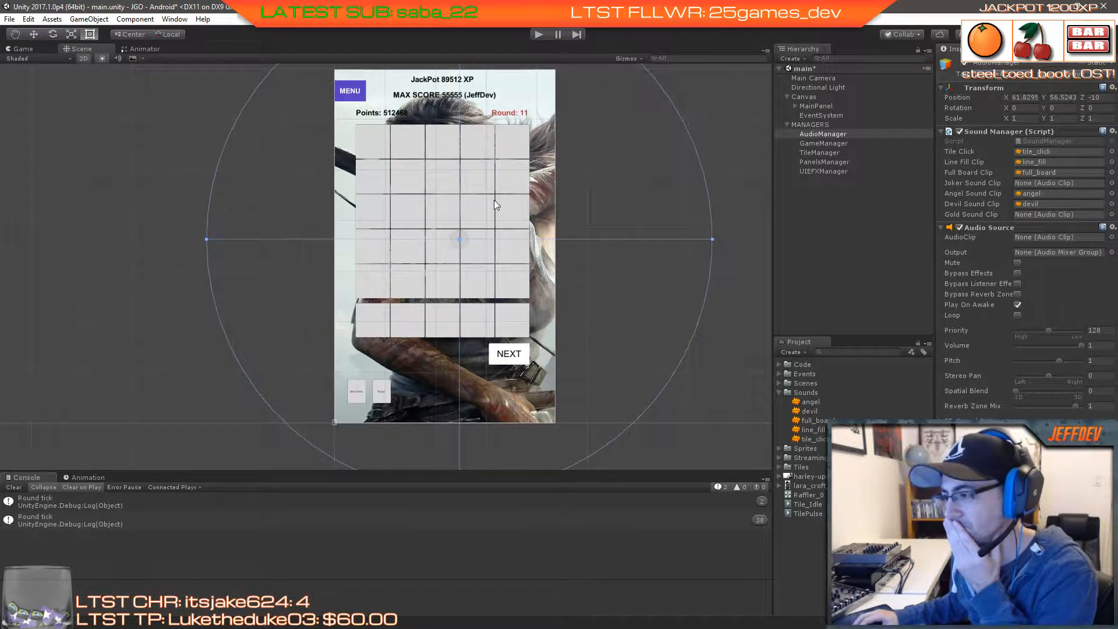
pyautogui.scroll(2, 446, 242)
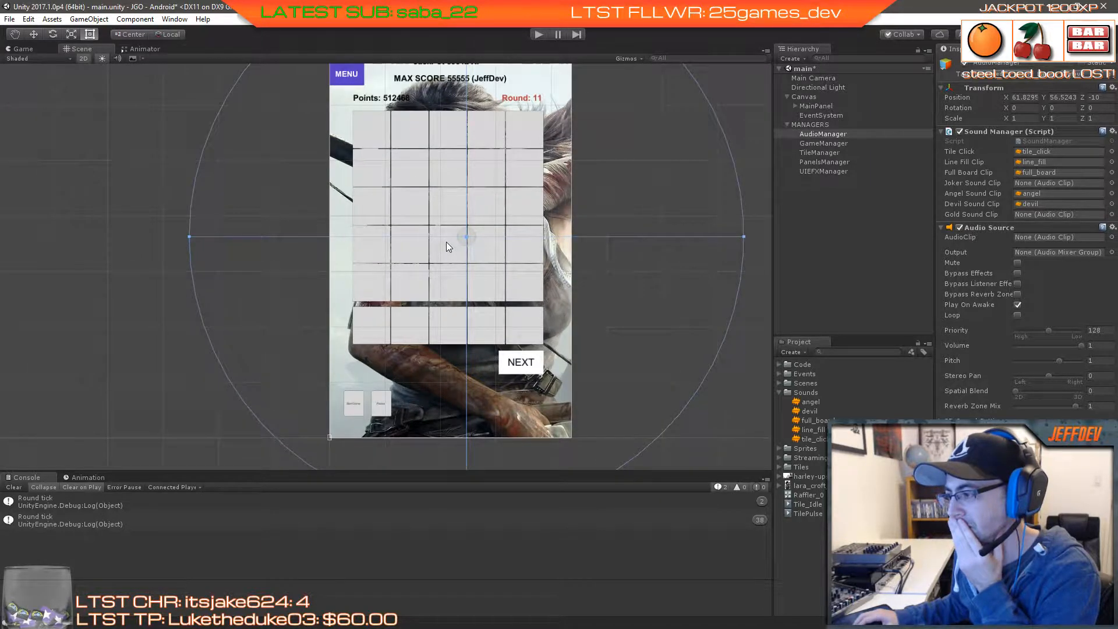
pyautogui.scroll(-2, 446, 242)
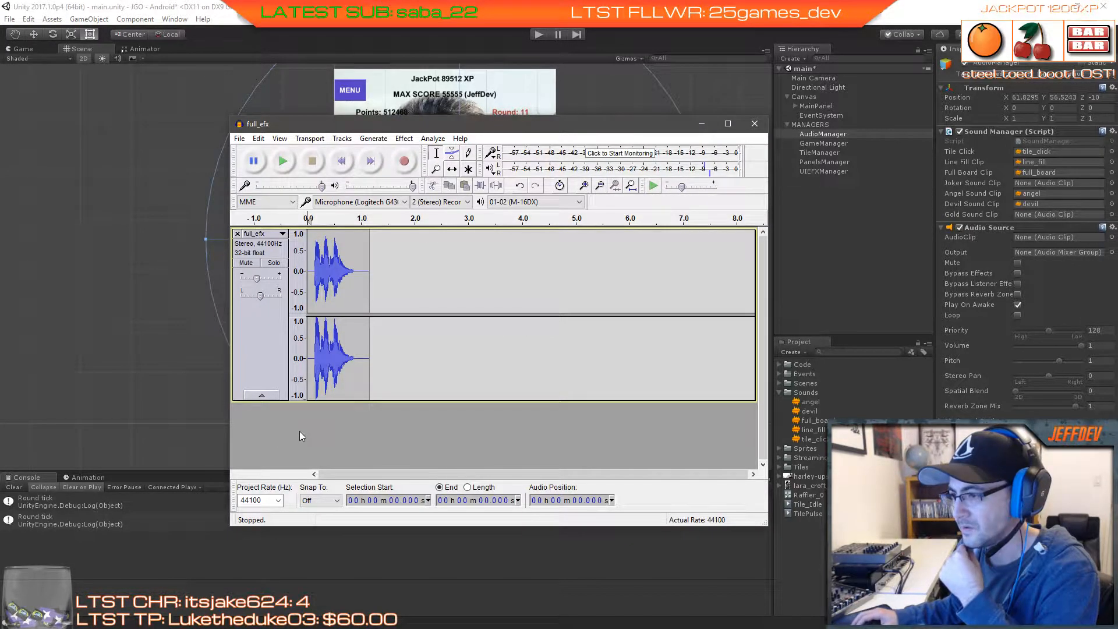
# Step: Switch to Audacity, replace the old track with the long sound-effects recording, and play it from about 57 s
pyautogui.click(236, 234)
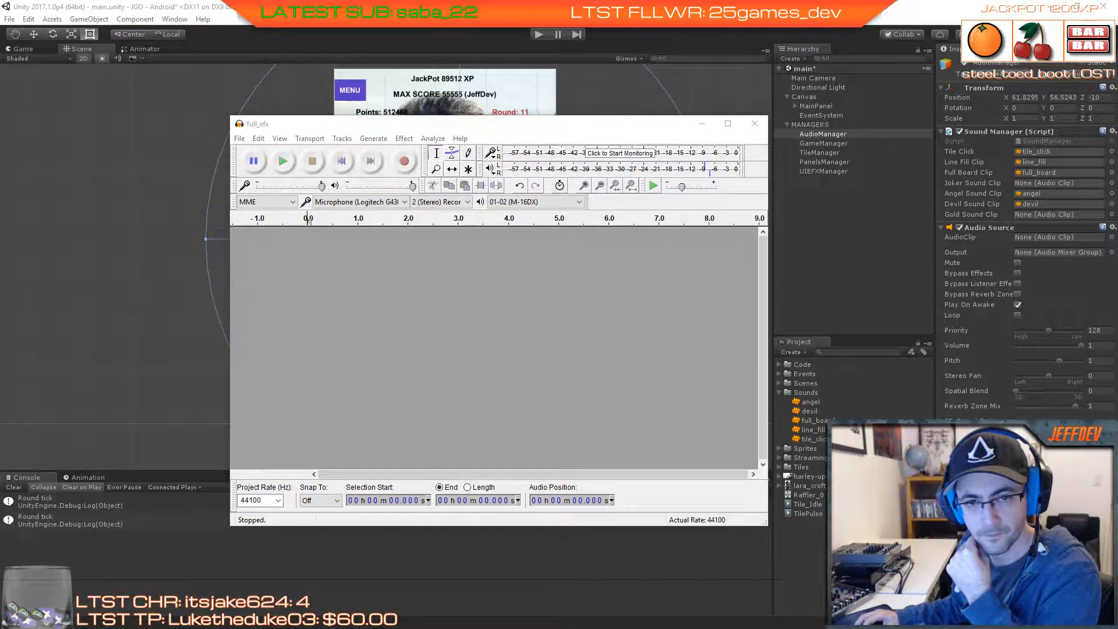
pyautogui.moveTo(3, 297); pyautogui.dragTo(372, 335)
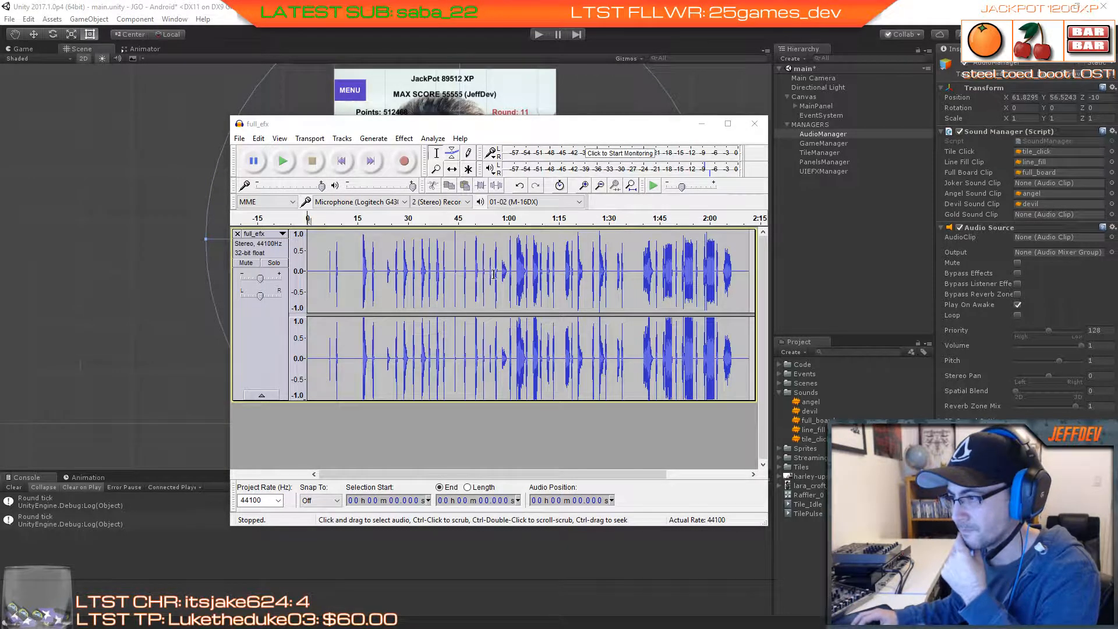
pyautogui.click(498, 273)
pyautogui.click(288, 166)
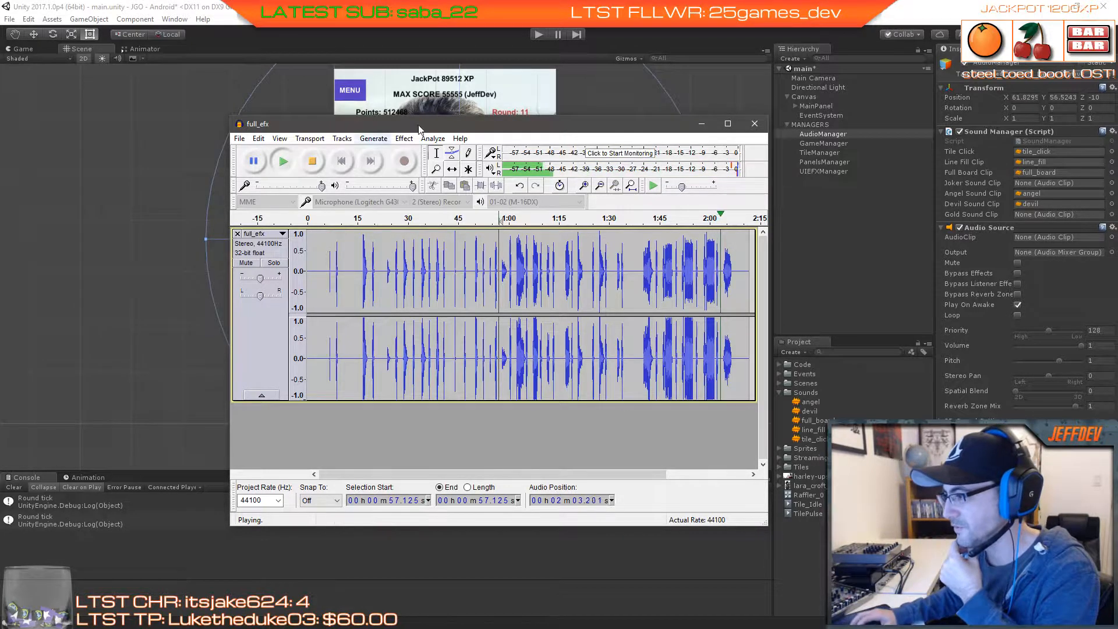
# Step: Stop playback and audition the recording from about 1 min 45 s to locate a suitable symbol sound
pyautogui.click(659, 269)
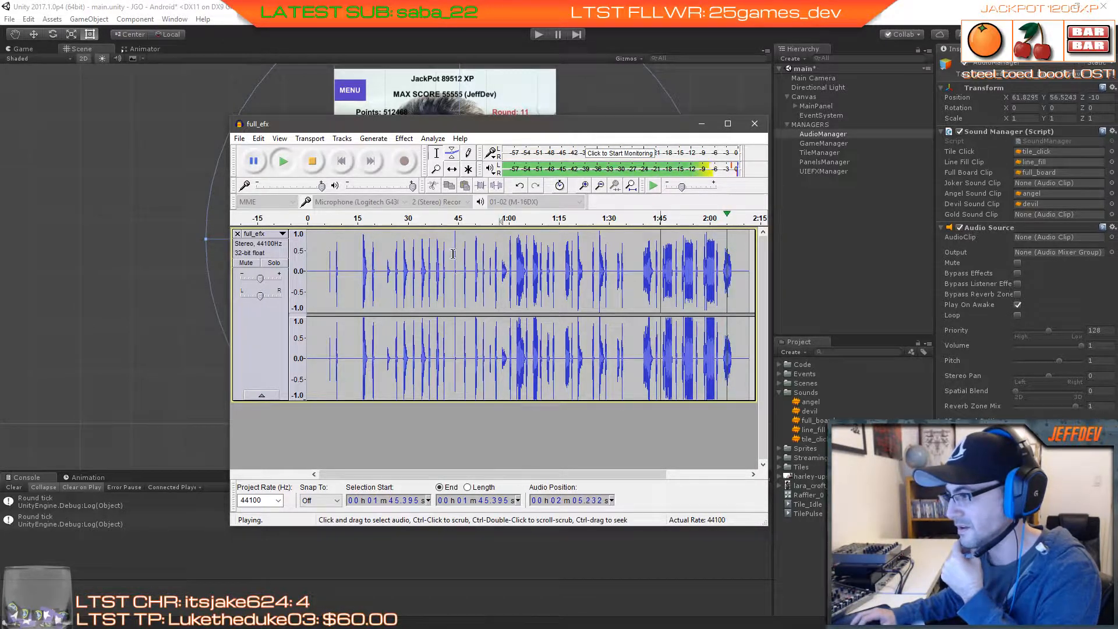
pyautogui.click(316, 161)
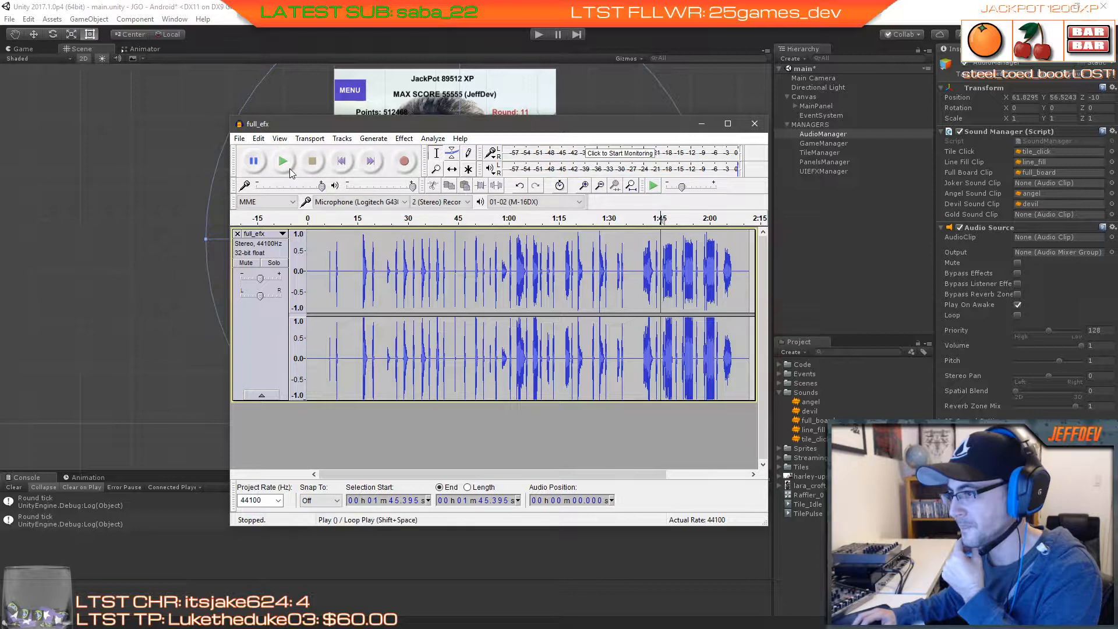
pyautogui.click(289, 169)
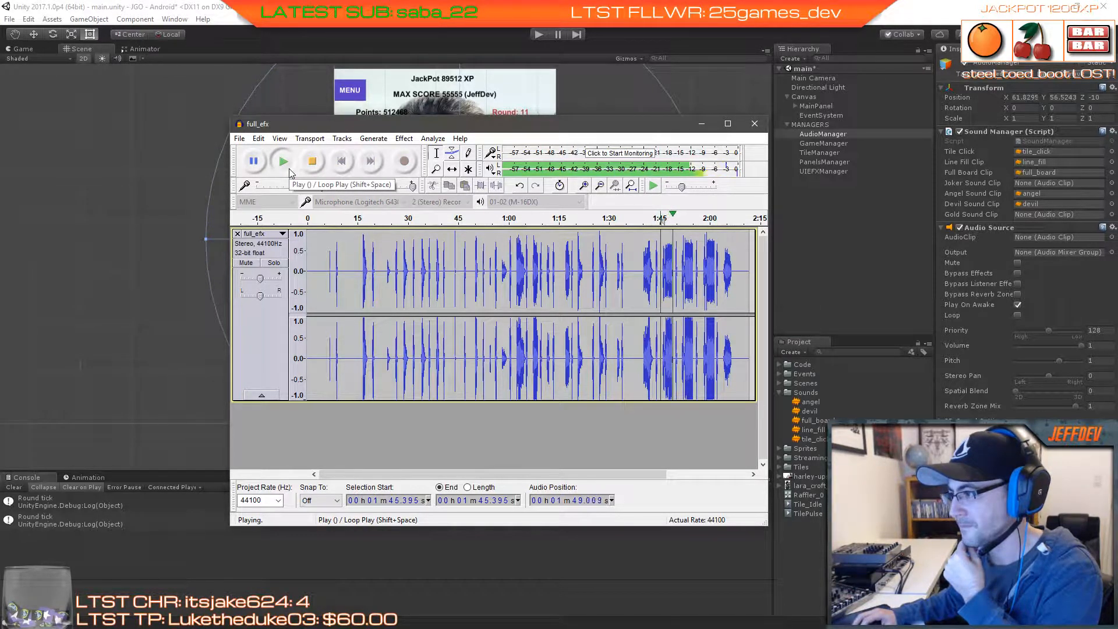
pyautogui.press('space')
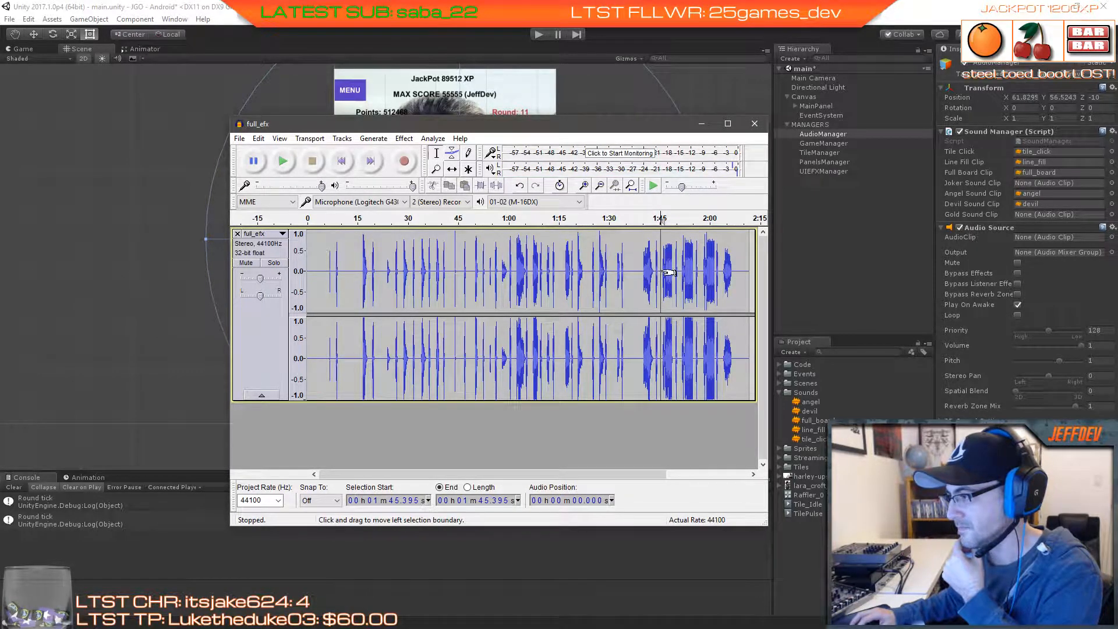
# Step: Delete everything before about 1 min 45.4 s and everything after the first remaining sound, keeping about 4.7 s of audio
pyautogui.moveTo(668, 272); pyautogui.dragTo(308, 274)
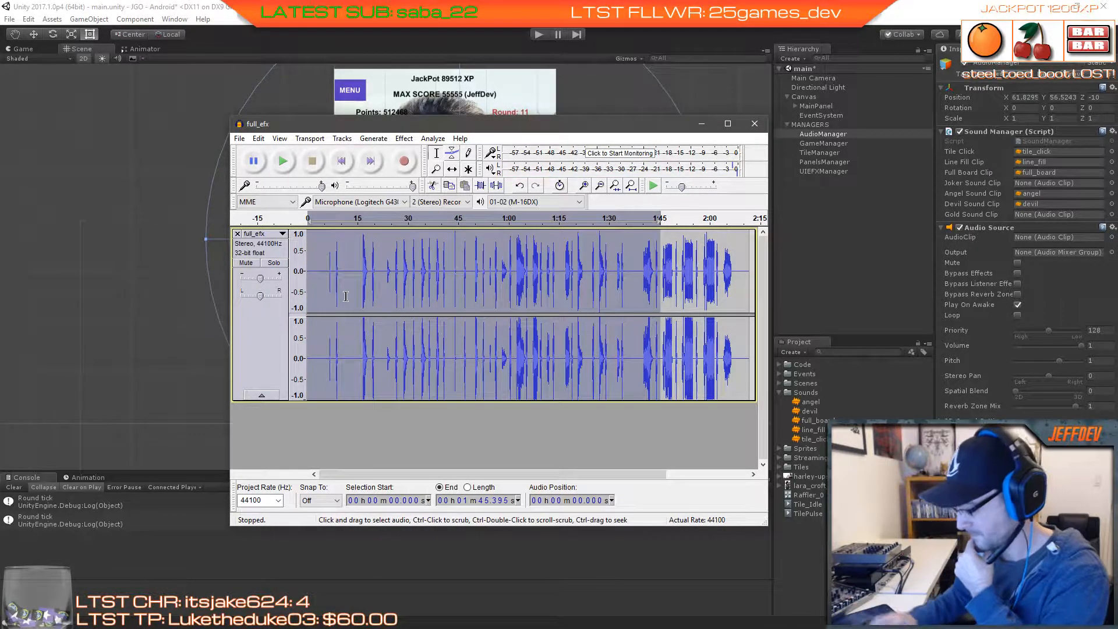
pyautogui.press('Delete')
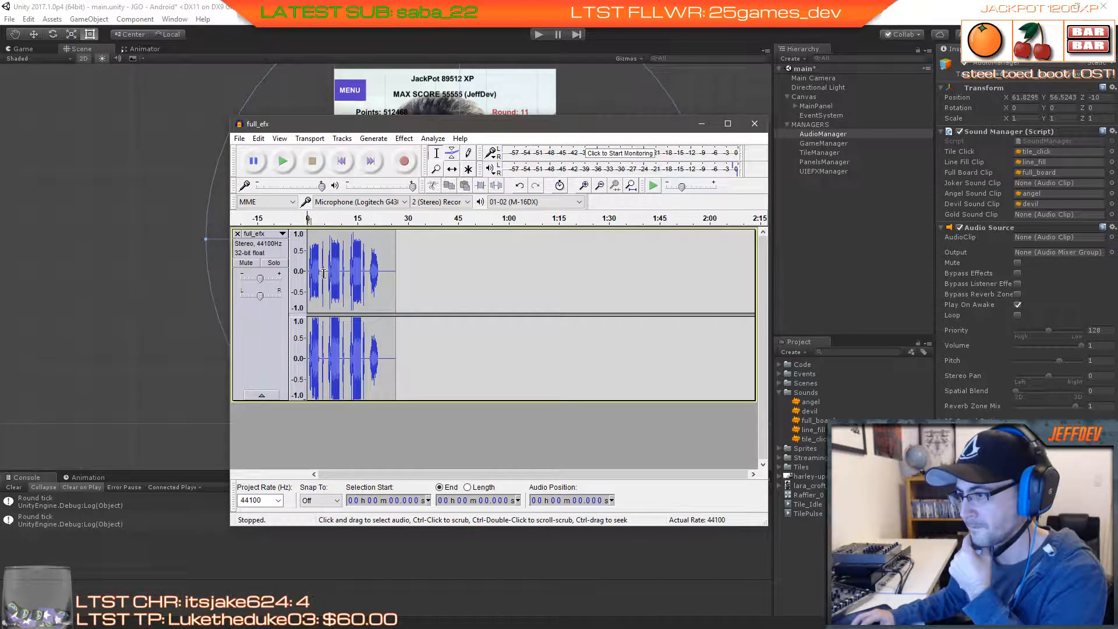
pyautogui.moveTo(323, 274); pyautogui.dragTo(425, 277)
pyautogui.press('Delete')
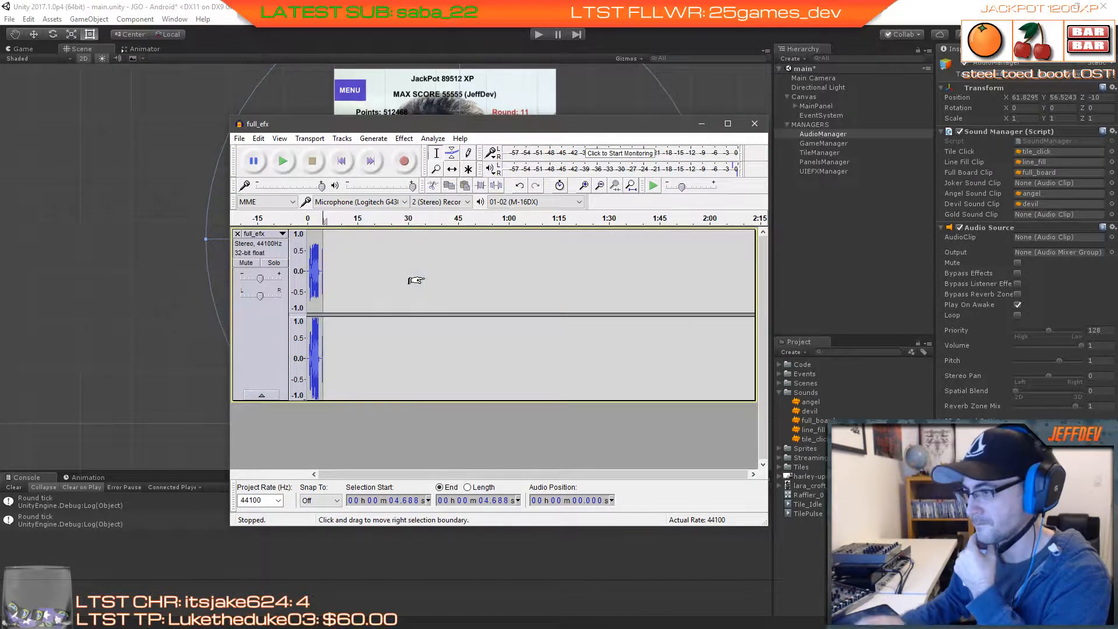
# Step: Trim the stray noise and silence after the kept sound so the clip ends at about 3.49 s
pyautogui.click(581, 188)
pyautogui.click(581, 188)
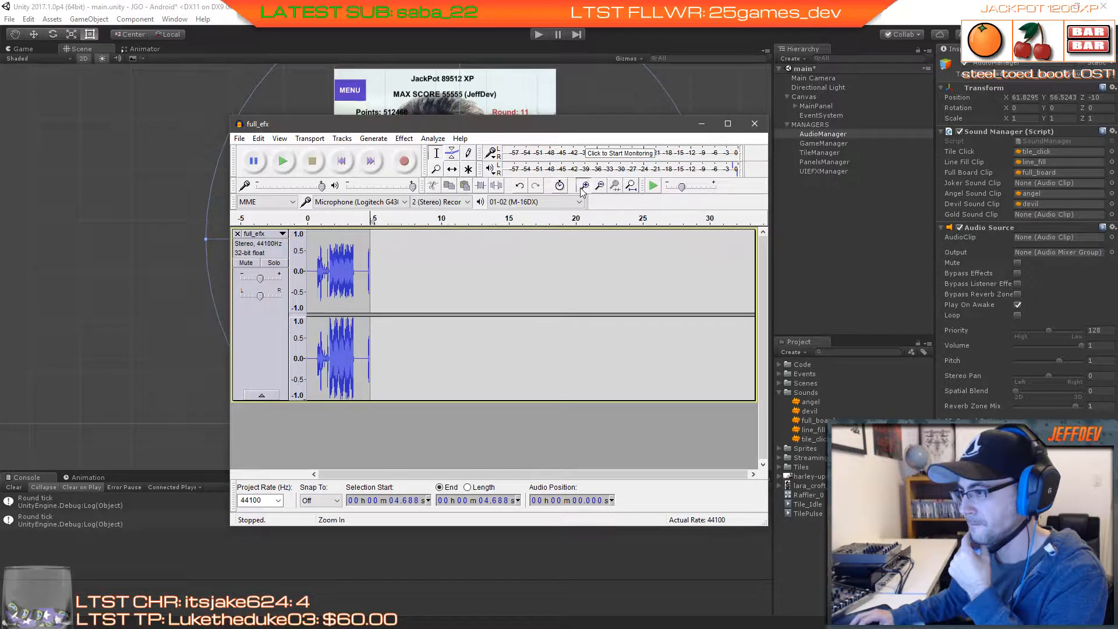
pyautogui.click(581, 188)
pyautogui.click(581, 188)
pyautogui.click(581, 188)
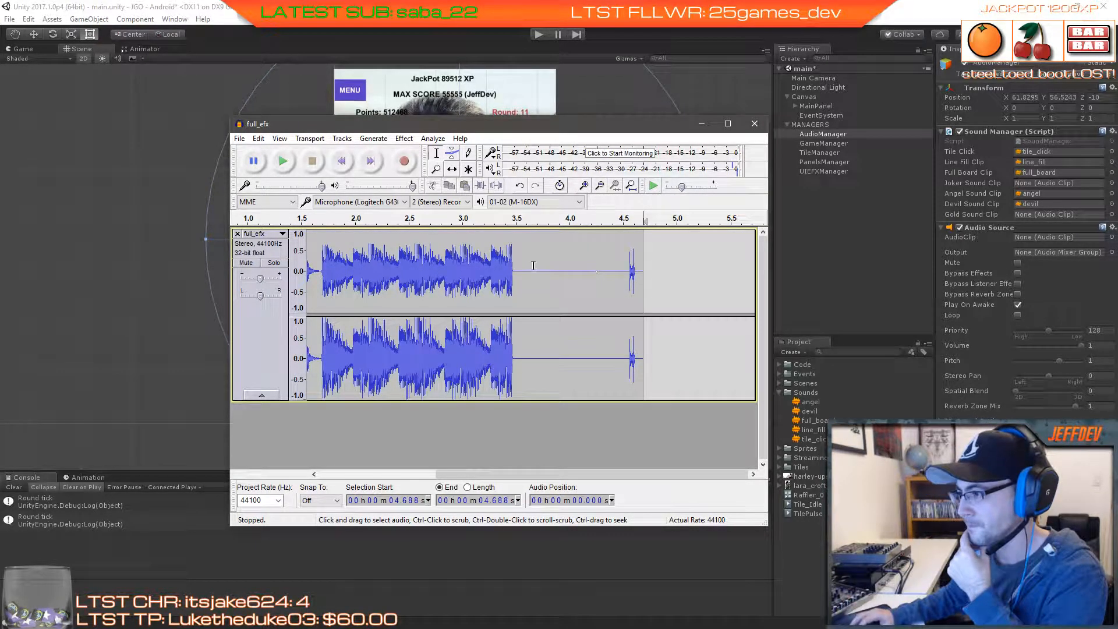
pyautogui.moveTo(523, 274); pyautogui.dragTo(650, 287)
pyautogui.press('Delete')
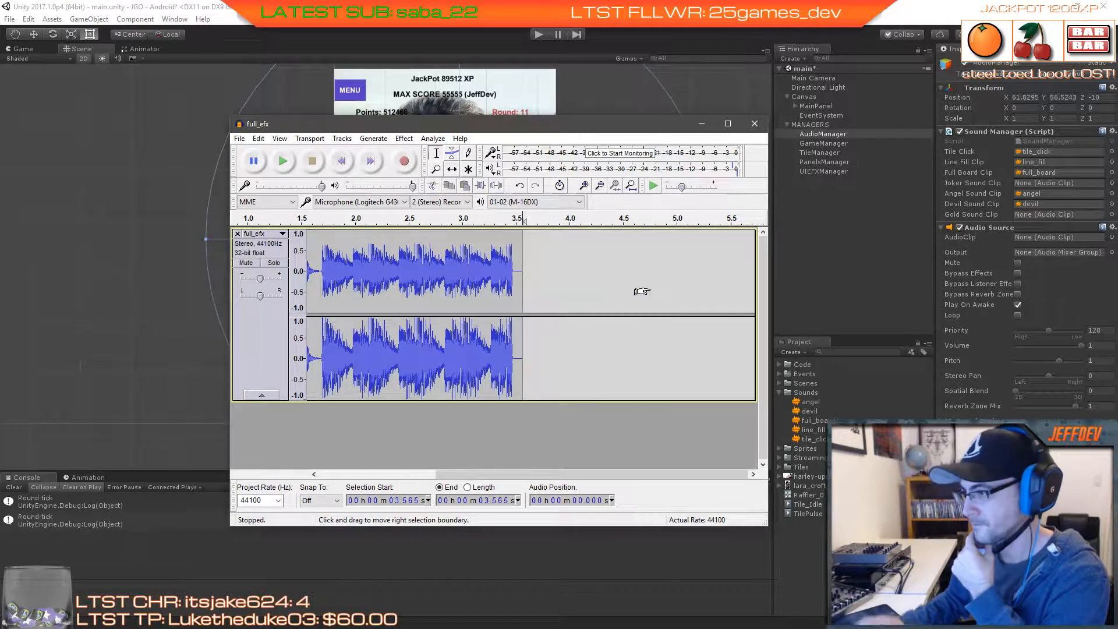
pyautogui.click(583, 187)
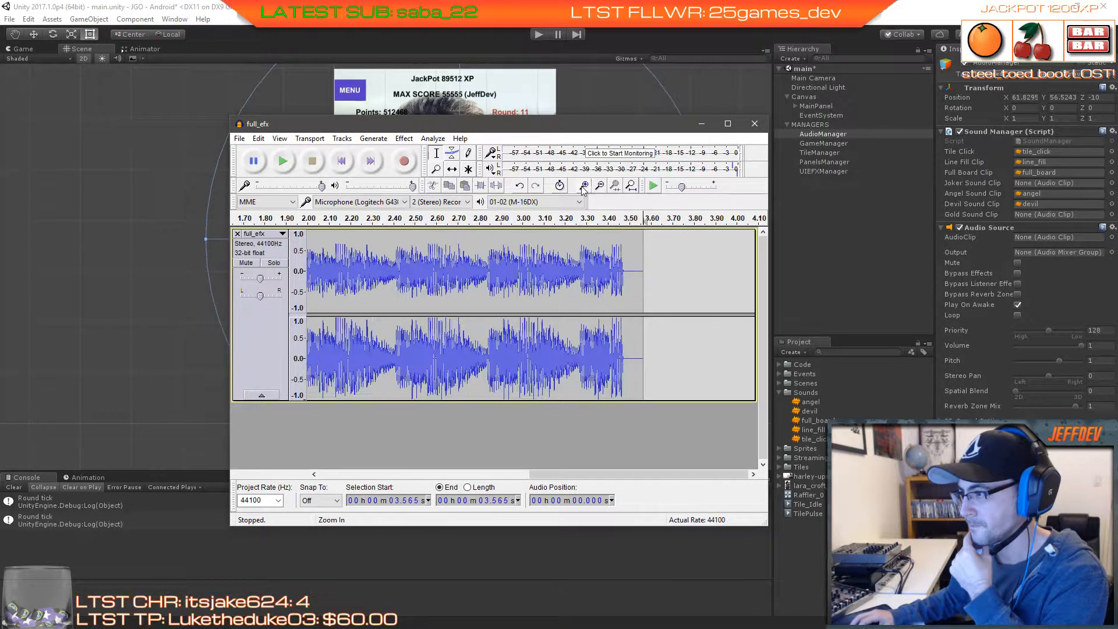
pyautogui.moveTo(626, 271); pyautogui.dragTo(657, 269)
pyautogui.press('Delete')
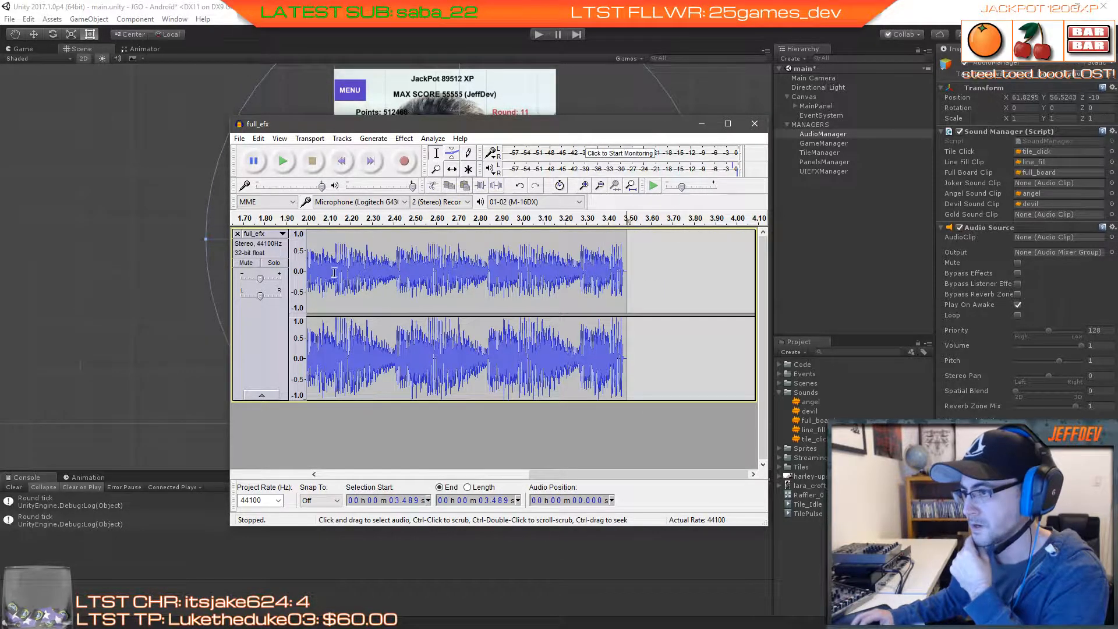
# Step: Lower the track's gain slightly, delete about 0.7 s of silence before the sound, and play the result as a check
pyautogui.moveTo(260, 282)
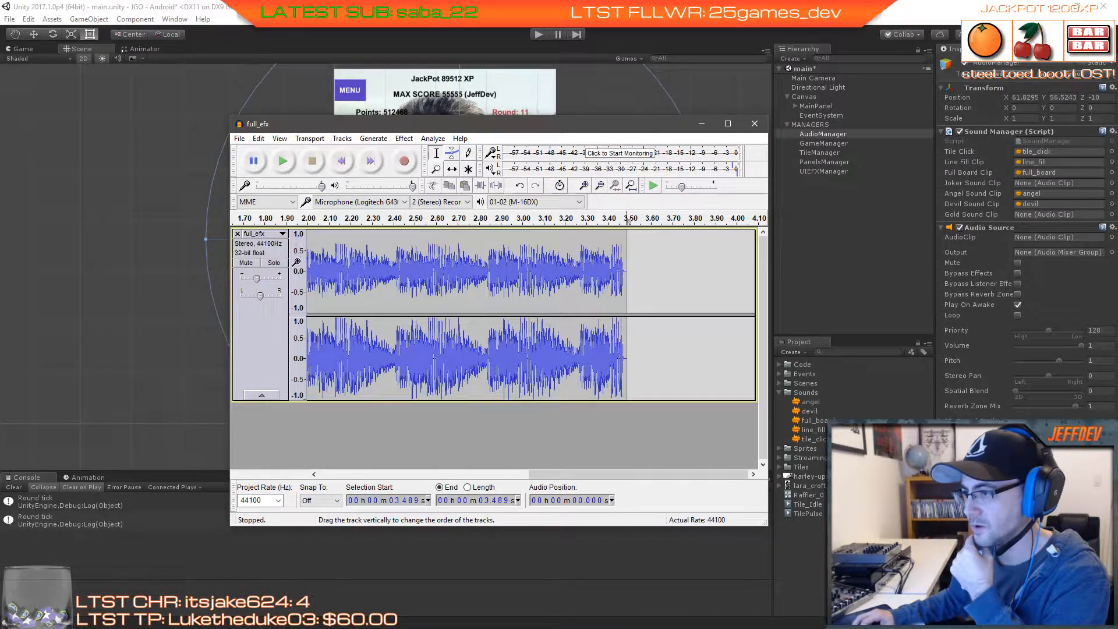
pyautogui.click(341, 160)
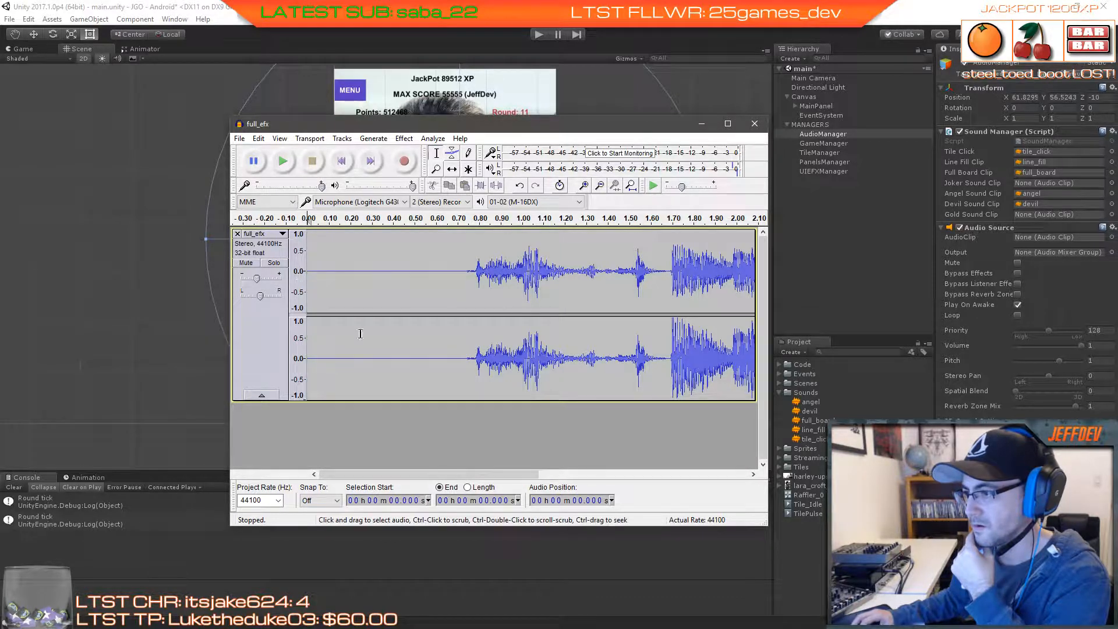
pyautogui.moveTo(464, 274); pyautogui.dragTo(305, 291)
pyautogui.press('Delete')
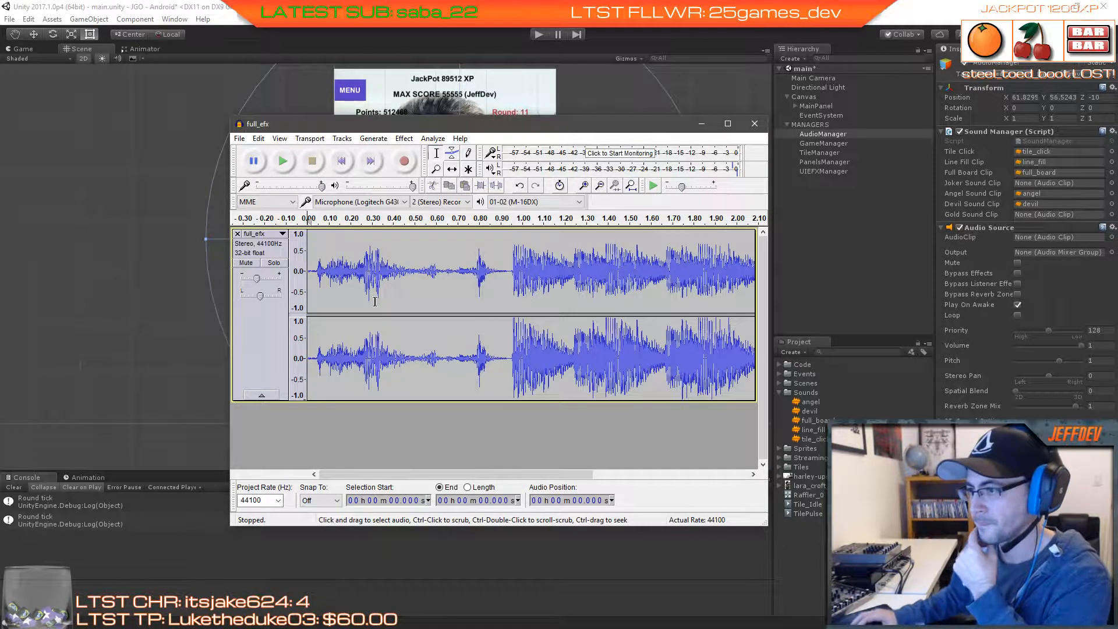
pyautogui.click(282, 161)
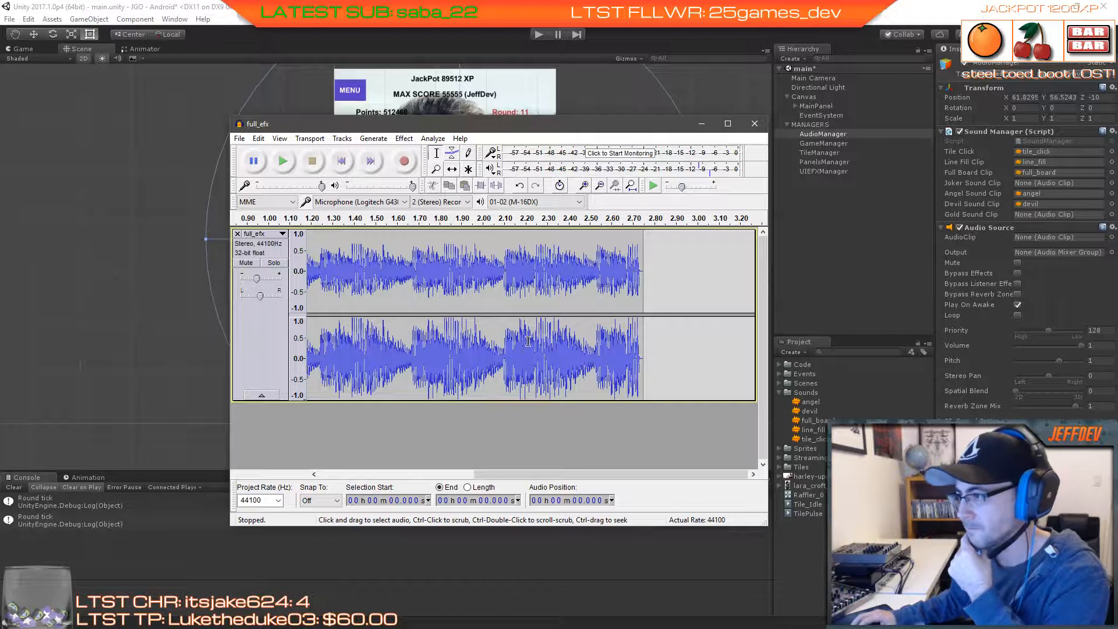
# Step: Trim the remaining silence from the clip's end at about 2.74 s and play the clip from its start
pyautogui.click(582, 185)
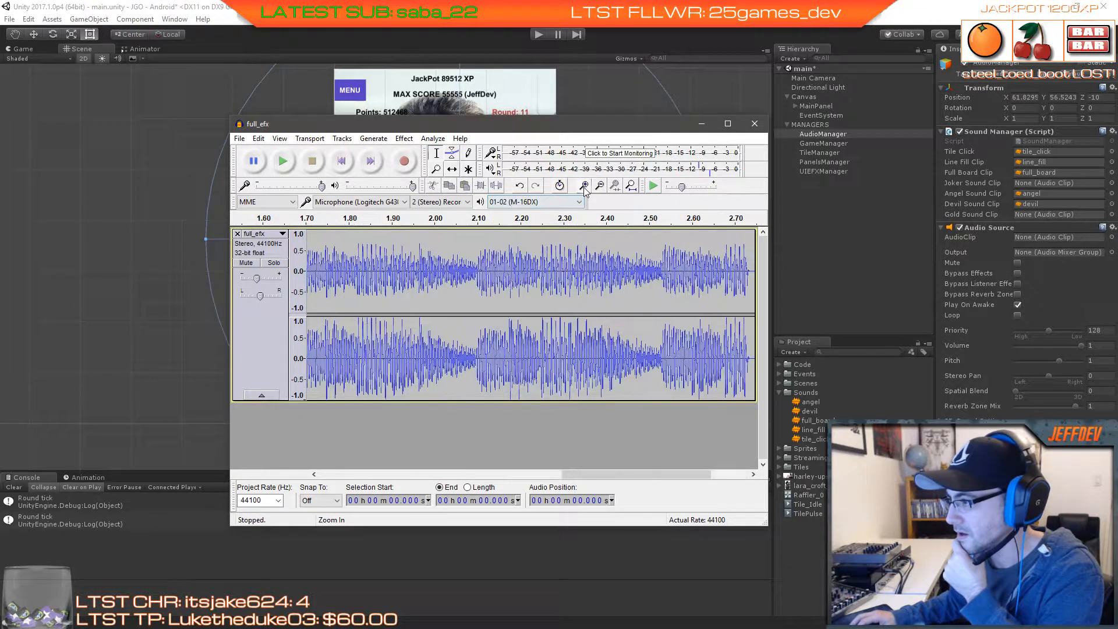
pyautogui.moveTo(594, 471); pyautogui.dragTo(632, 471)
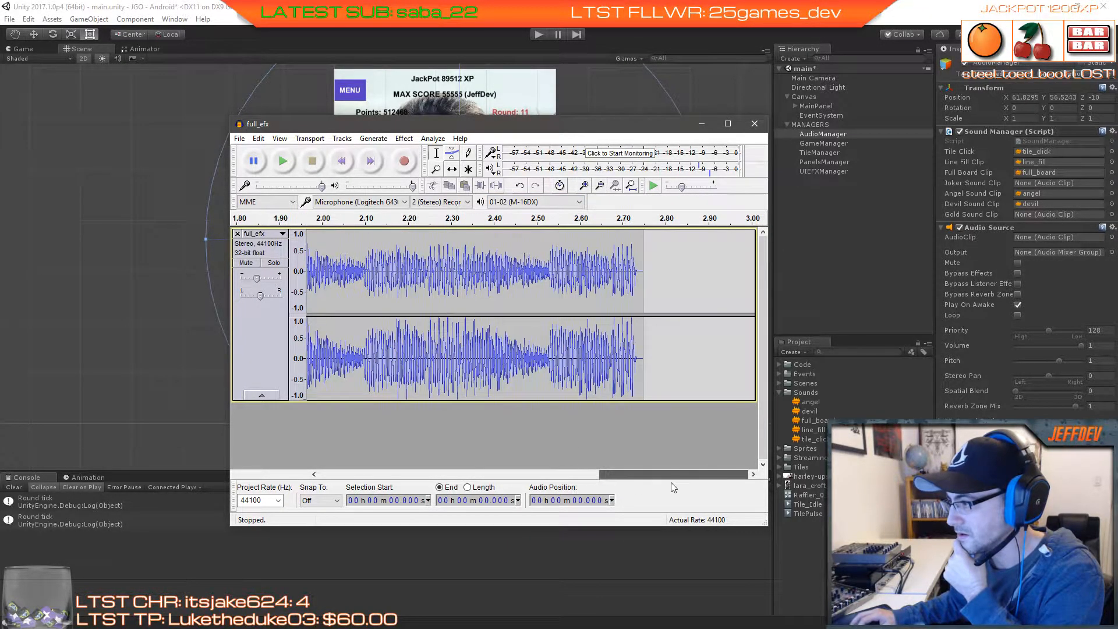
pyautogui.click(638, 271)
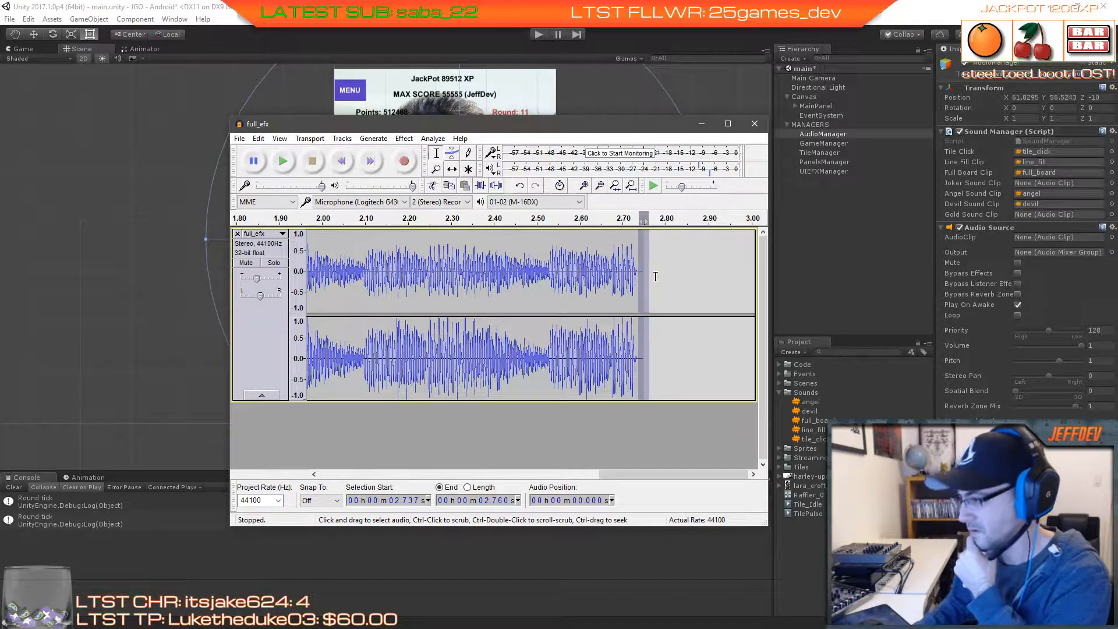
pyautogui.click(341, 161)
pyautogui.click(282, 161)
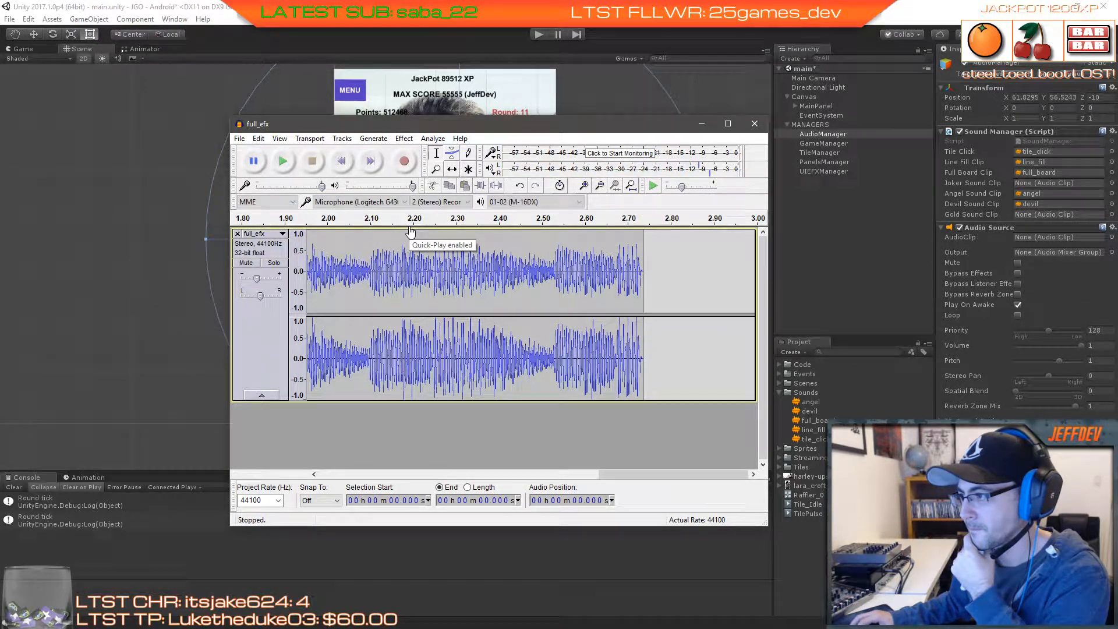
# Step: Open the file commands for exporting the trimmed sound clip
pyautogui.click(239, 138)
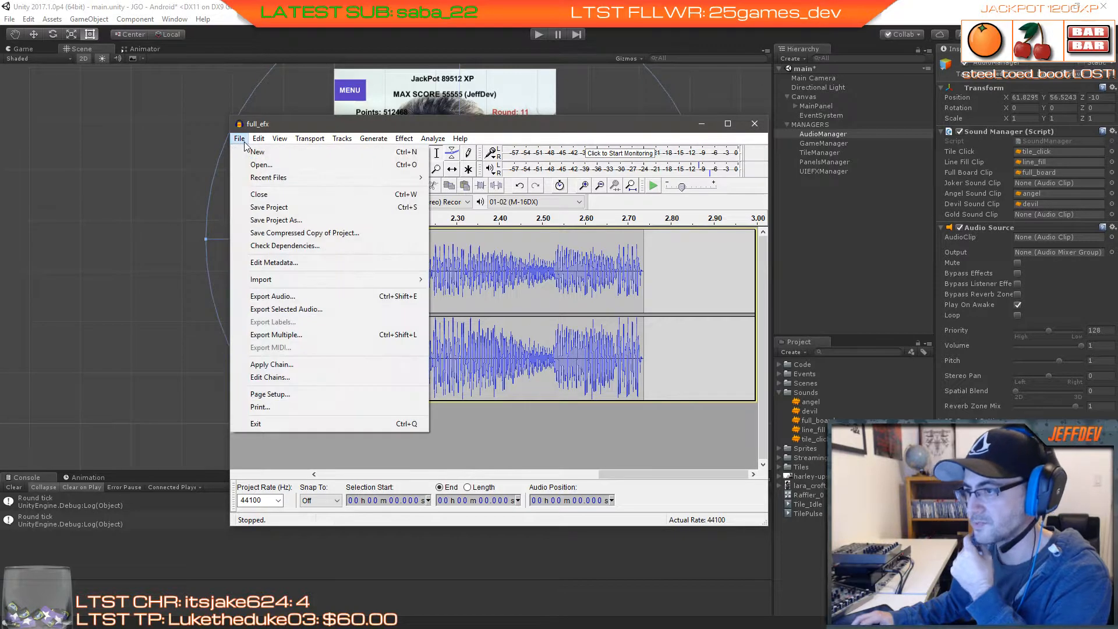
# Step: Export the edited audio as round.mp3 to the sounds folder and bring the clip into the Unity project's Sounds folder
pyautogui.click(324, 296)
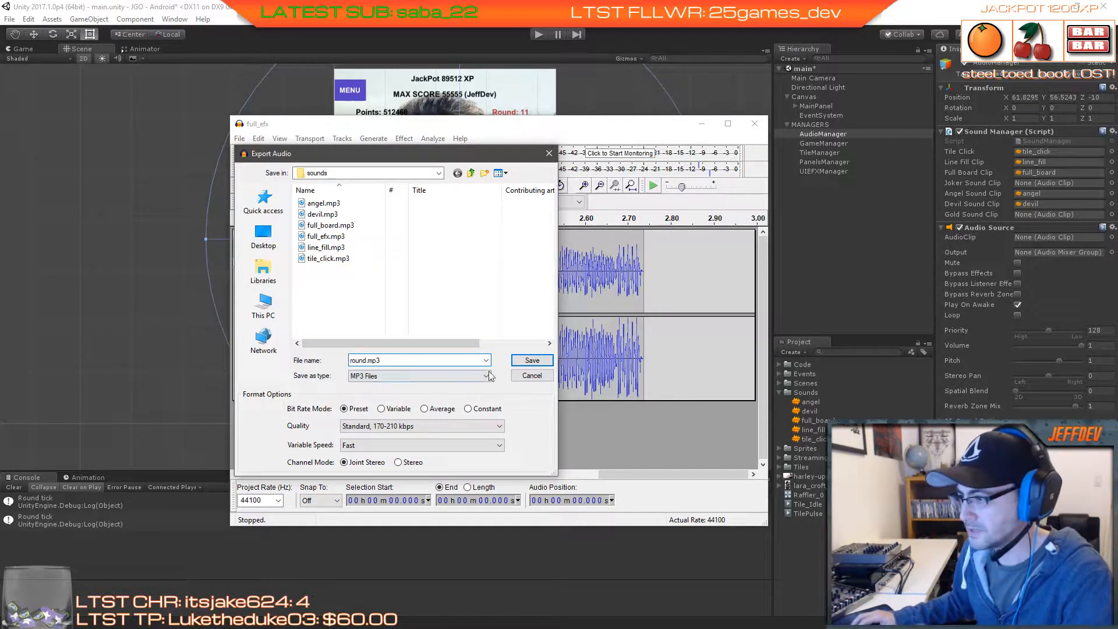
pyautogui.press('Return')
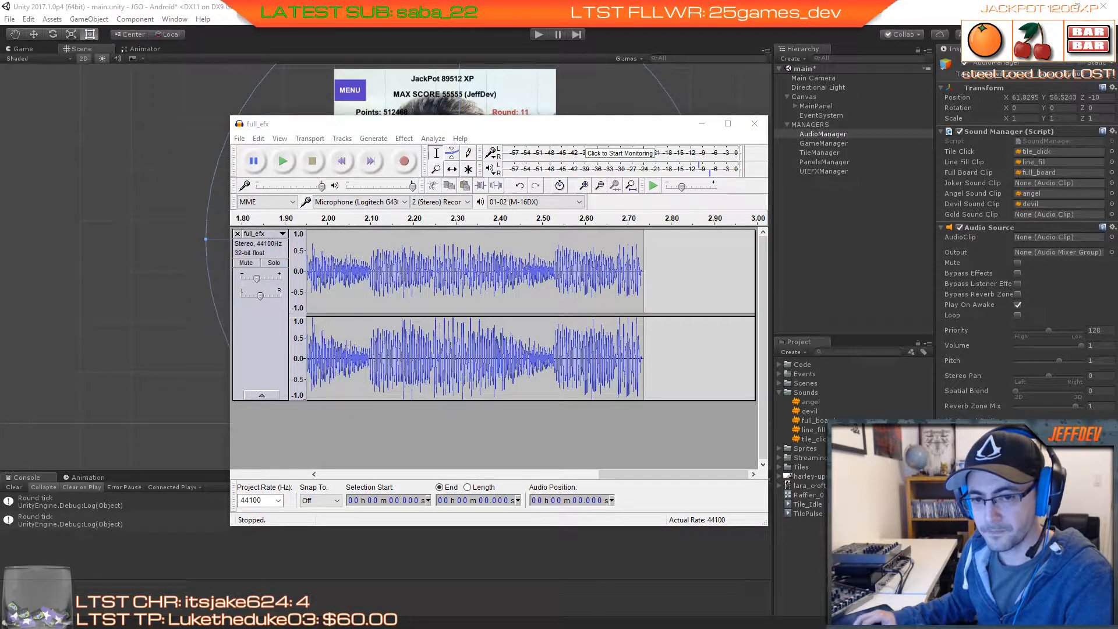
pyautogui.click(701, 125)
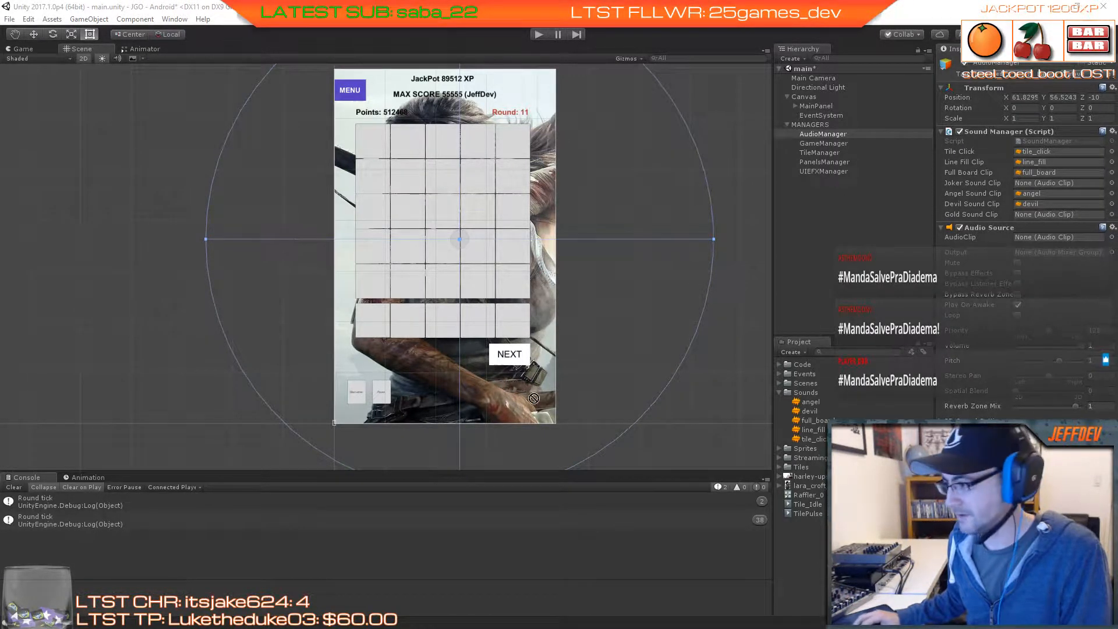
pyautogui.moveTo(808, 398); pyautogui.dragTo(807, 396)
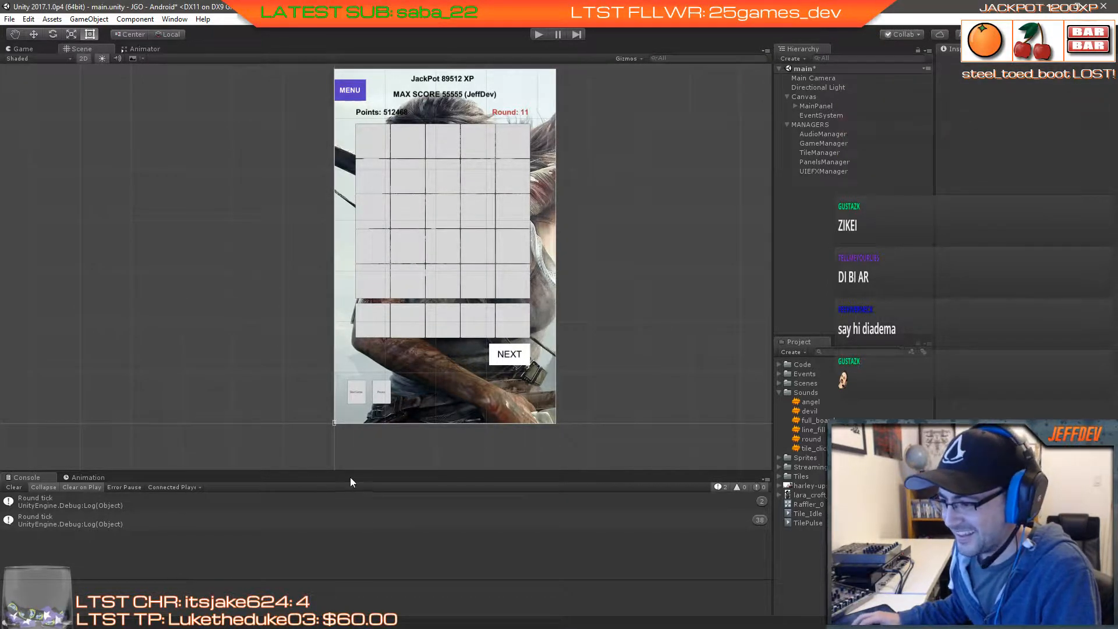
pyautogui.moveTo(354, 473); pyautogui.dragTo(355, 476)
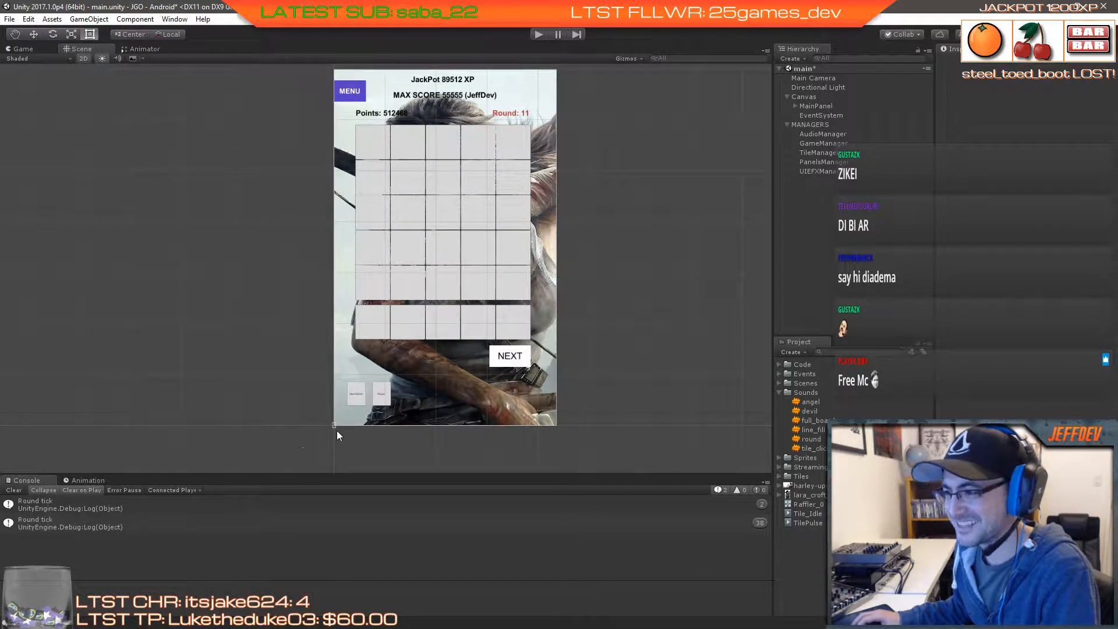
pyautogui.moveTo(464, 249); pyautogui.dragTo(464, 252, button='middle')
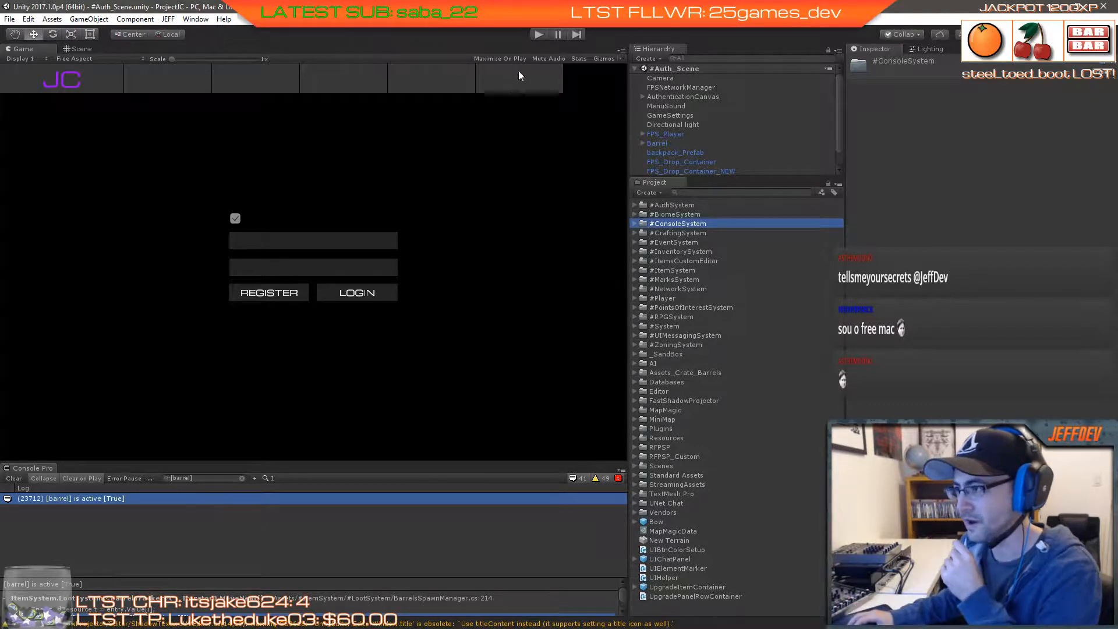
# Step: Run ProjectJC's authentication scene, log in with the auto-filled test account, and spawn at the Spawn Pad
pyautogui.click(538, 35)
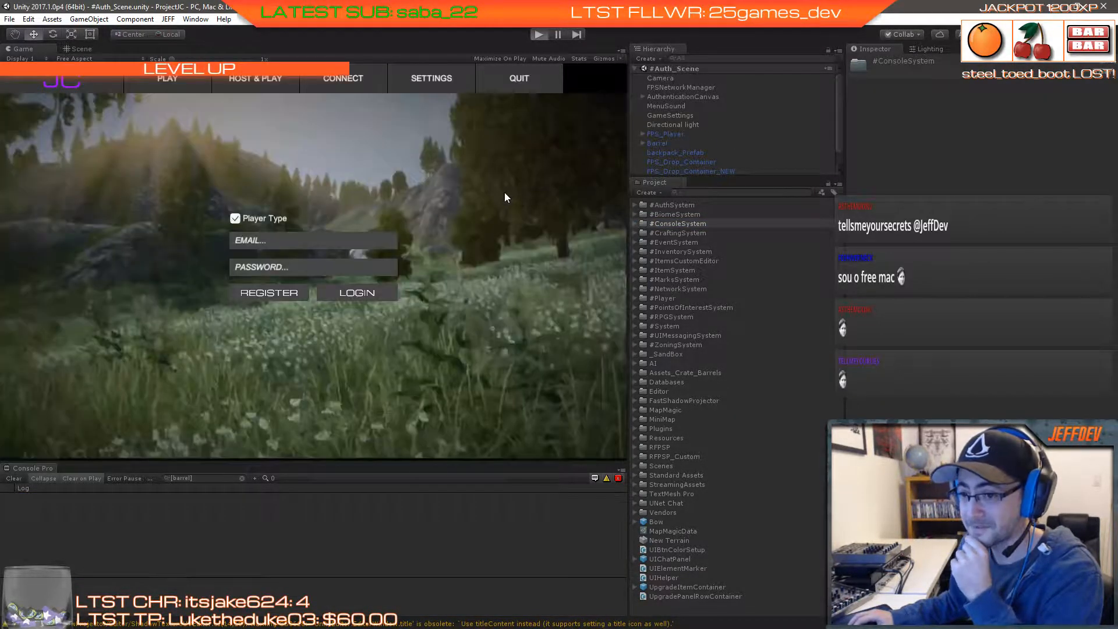
pyautogui.click(276, 219)
pyautogui.click(276, 218)
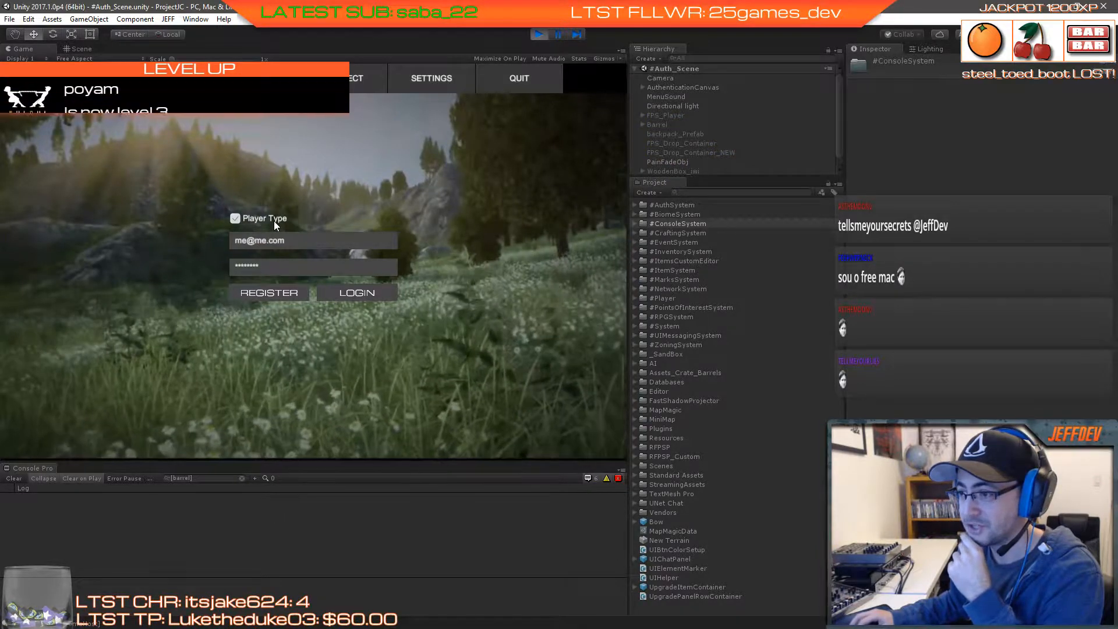
pyautogui.click(347, 299)
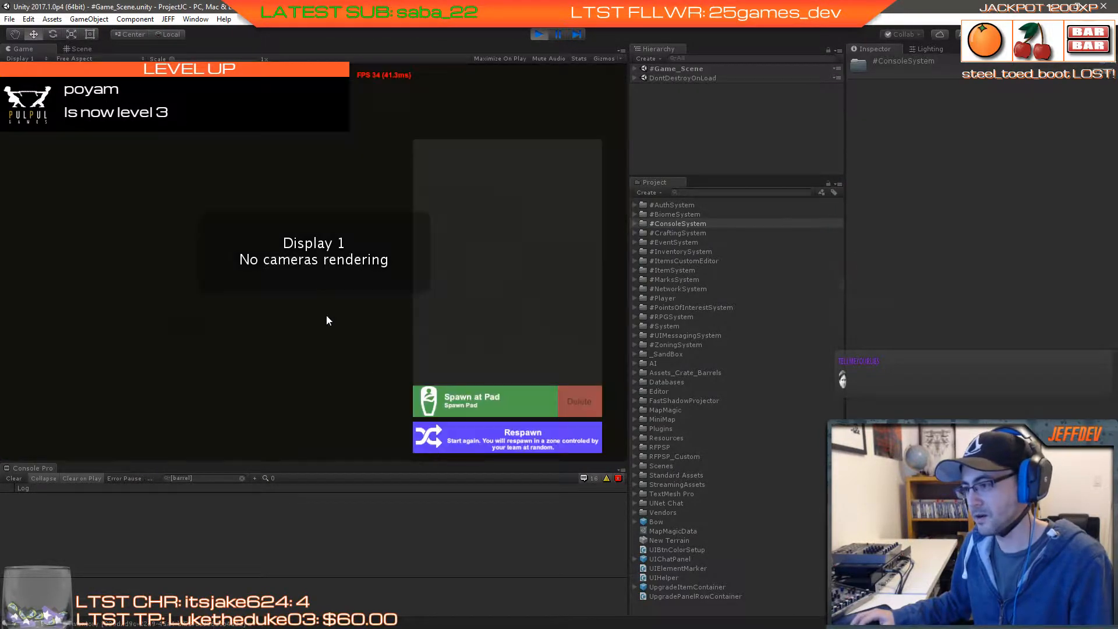
pyautogui.click(475, 409)
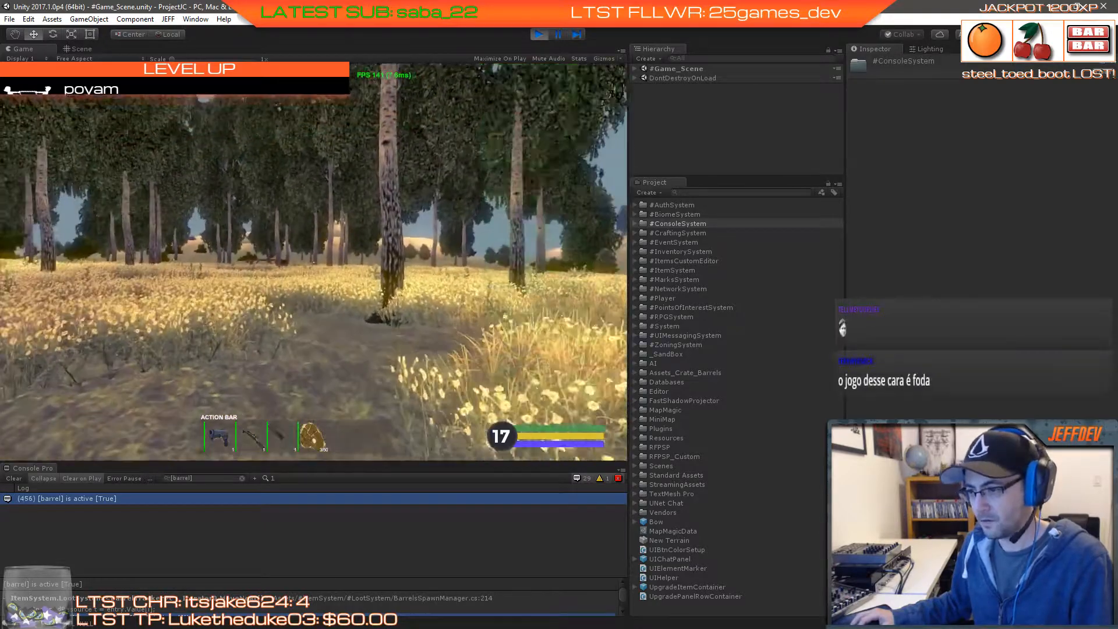
# Step: Try the items in the first three action bar slots, equip the pistol, and walk through the forest
pyautogui.press('2')
pyautogui.press('3')
pyautogui.press('1')
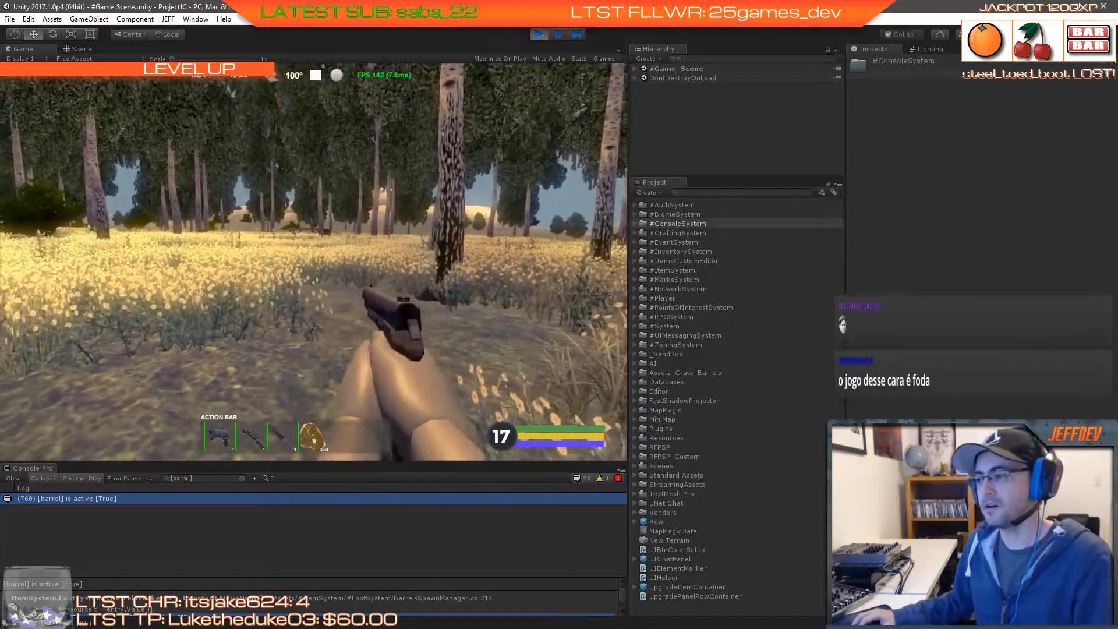
pyautogui.press('w')
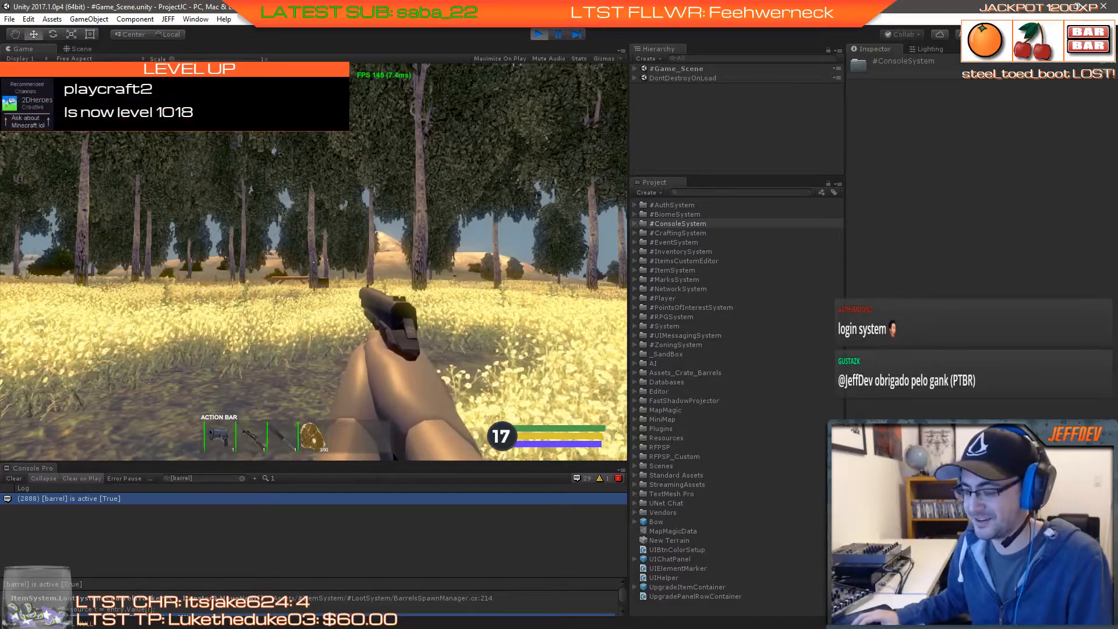
pyautogui.press('w')
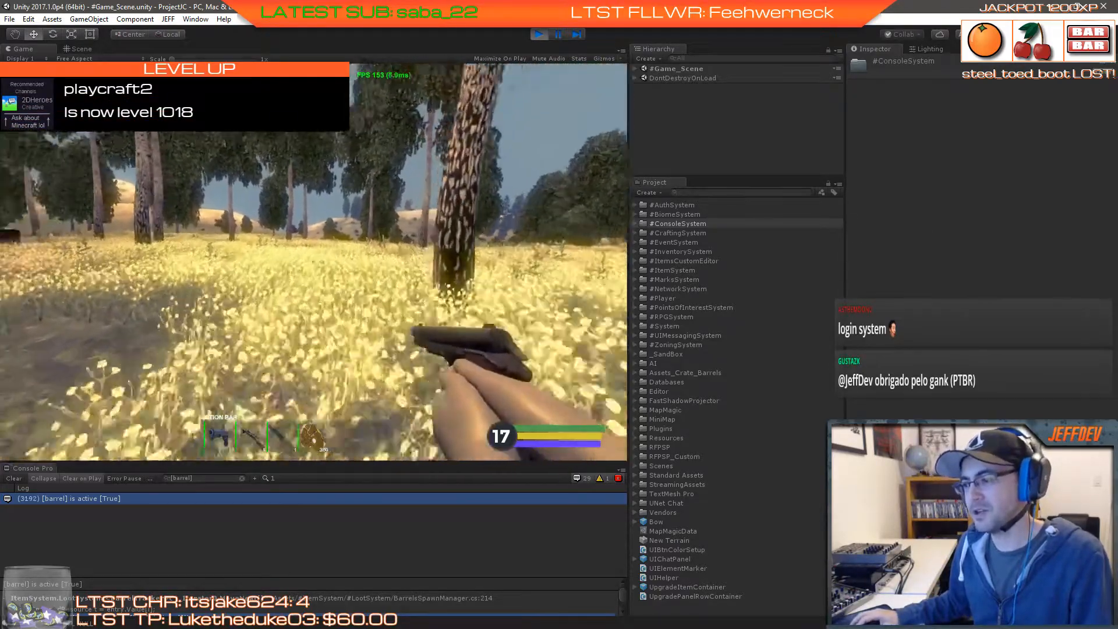
# Step: Open the inventory and craft one Campfire from the list of craftable items
pyautogui.press('Tab')
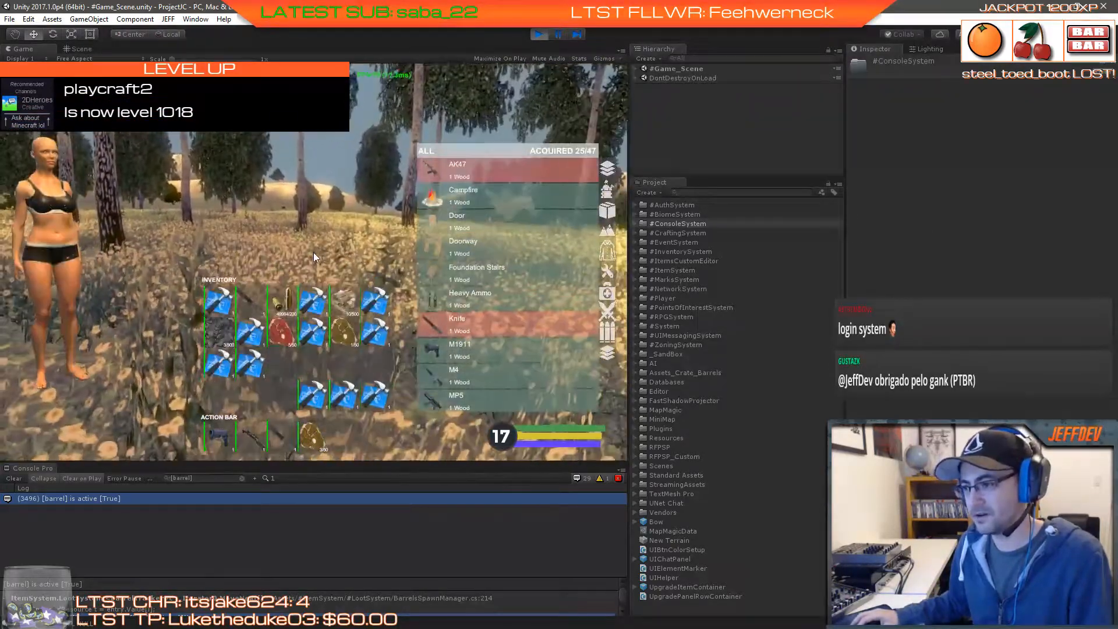
pyautogui.scroll(-5, 509, 265)
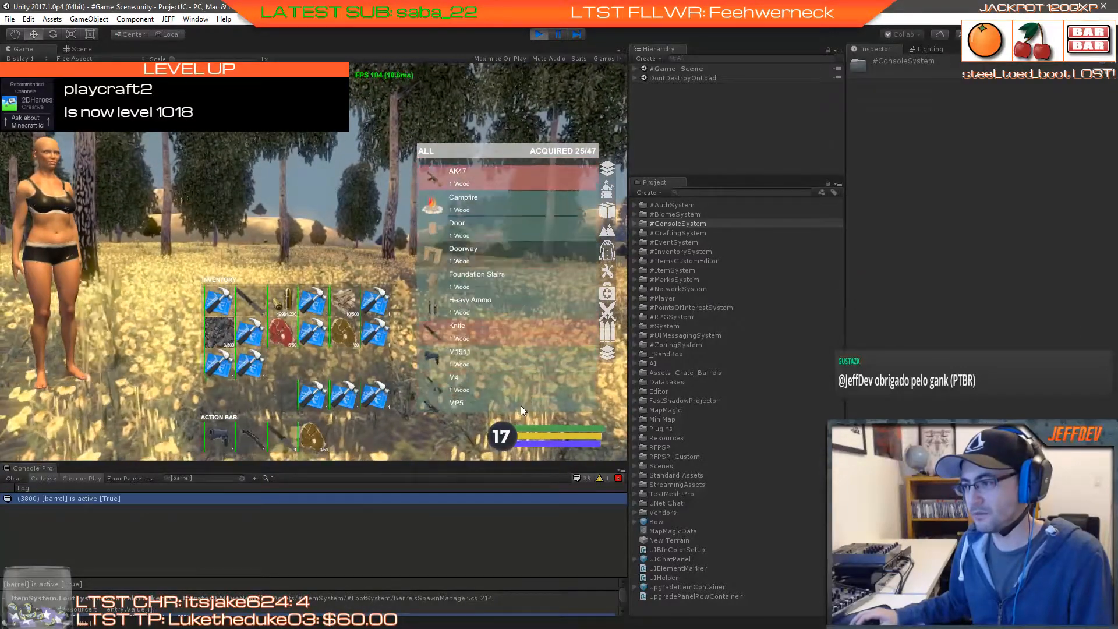
pyautogui.scroll(5, 520, 214)
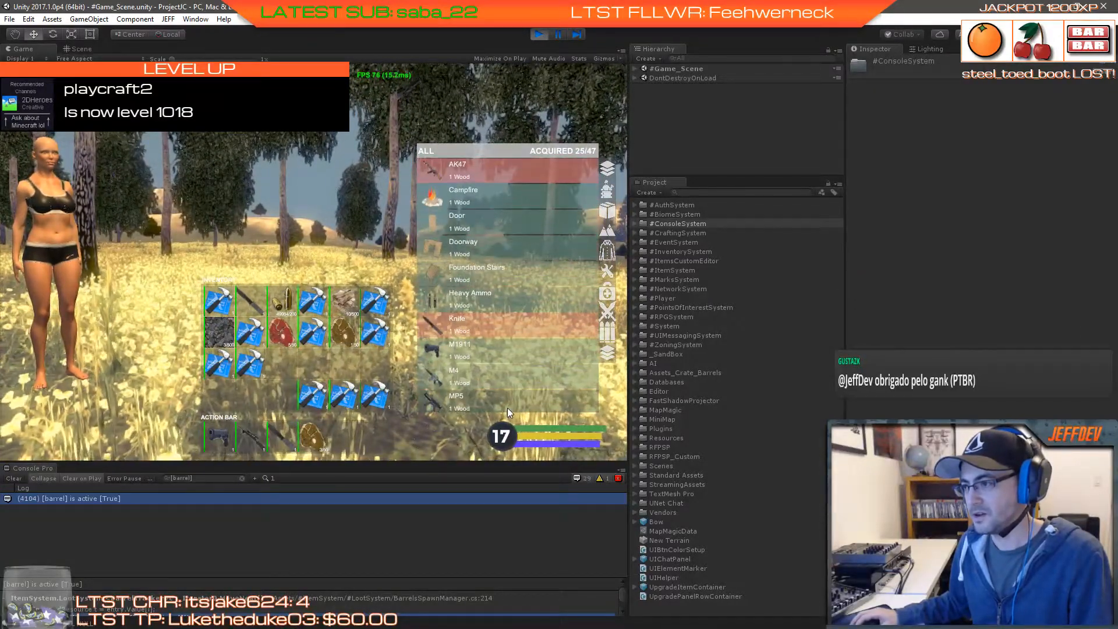
pyautogui.click(469, 196)
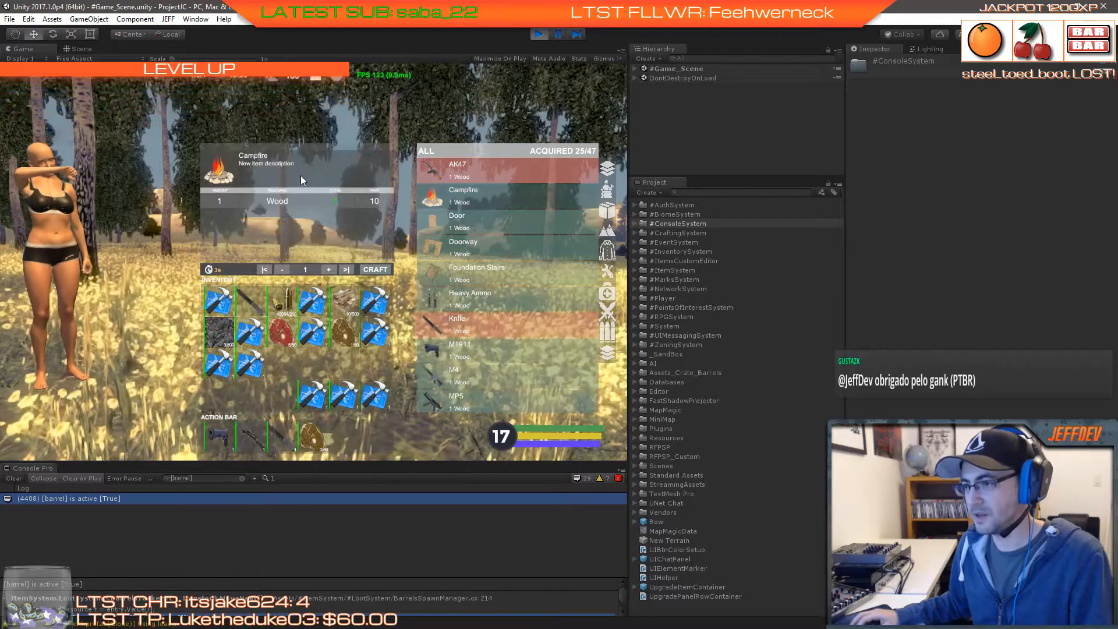
pyautogui.click(375, 269)
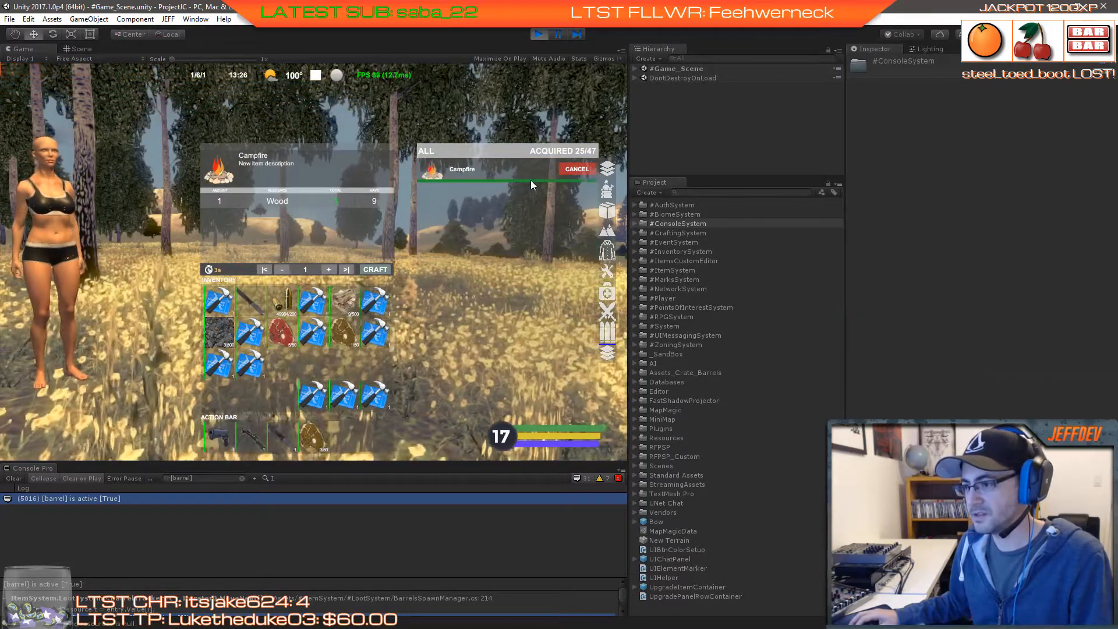
# Step: Assign the crafted campfire to the fifth action bar slot and place it on the dirt path ahead
pyautogui.moveTo(282, 370); pyautogui.dragTo(354, 437)
pyautogui.press('Tab')
pyautogui.press('5')
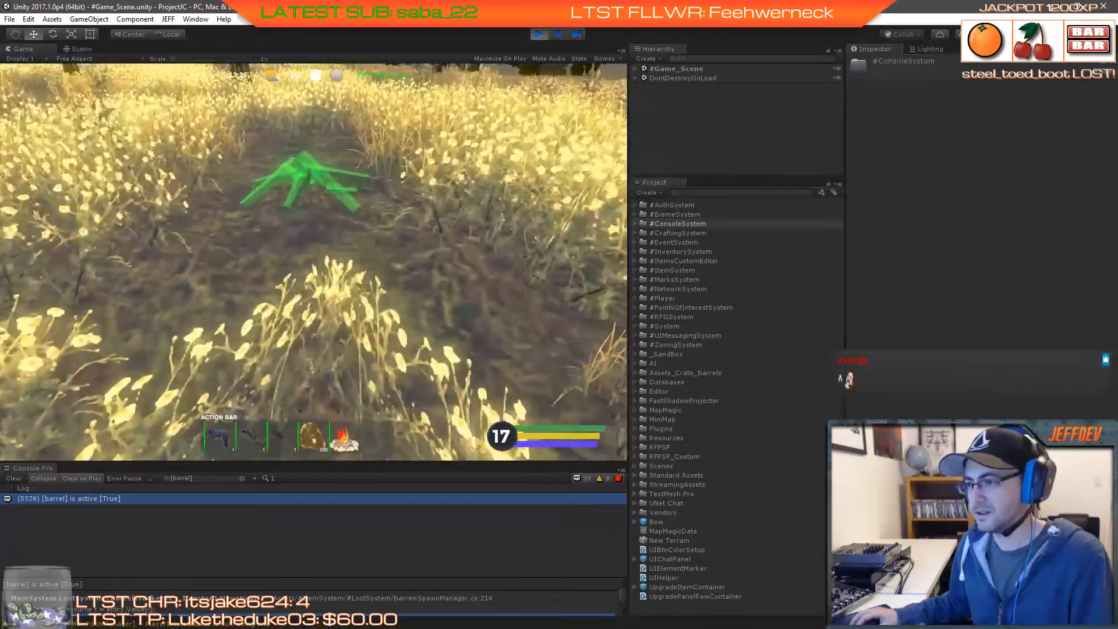
pyautogui.click(313, 261)
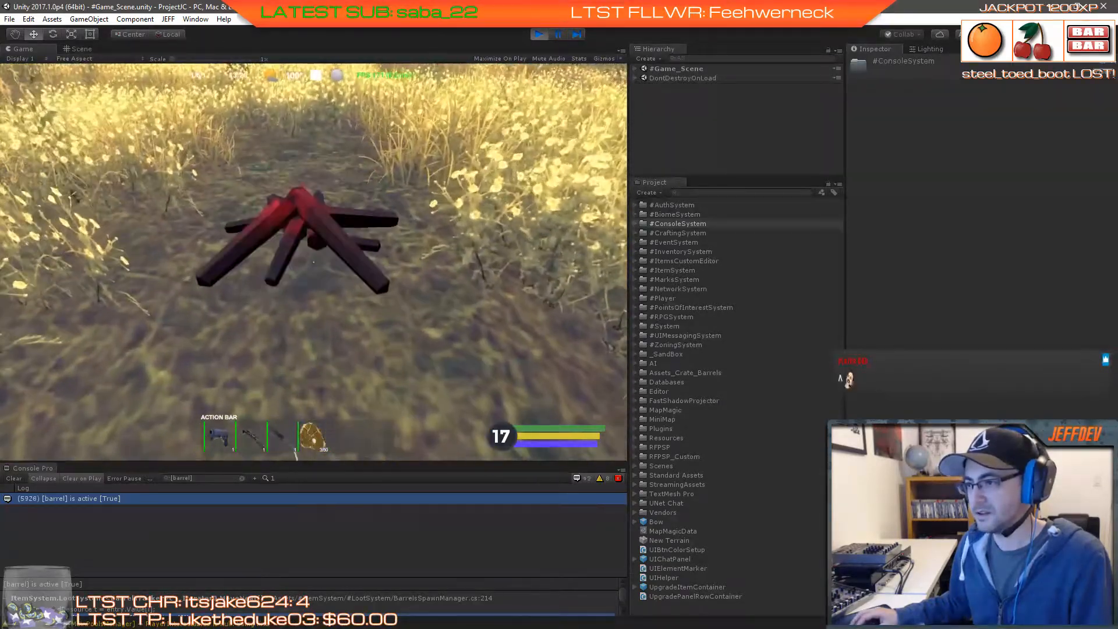
# Step: Split 4 wood from the inventory stack into the campfire as fuel and turn the fire on
pyautogui.press('f')
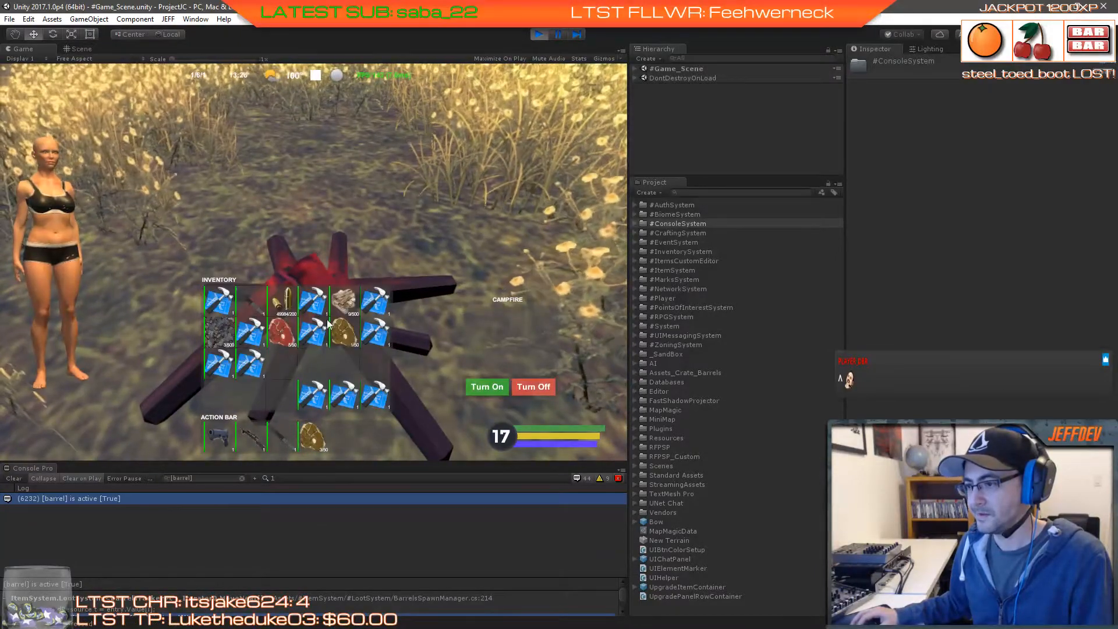
pyautogui.click(342, 302)
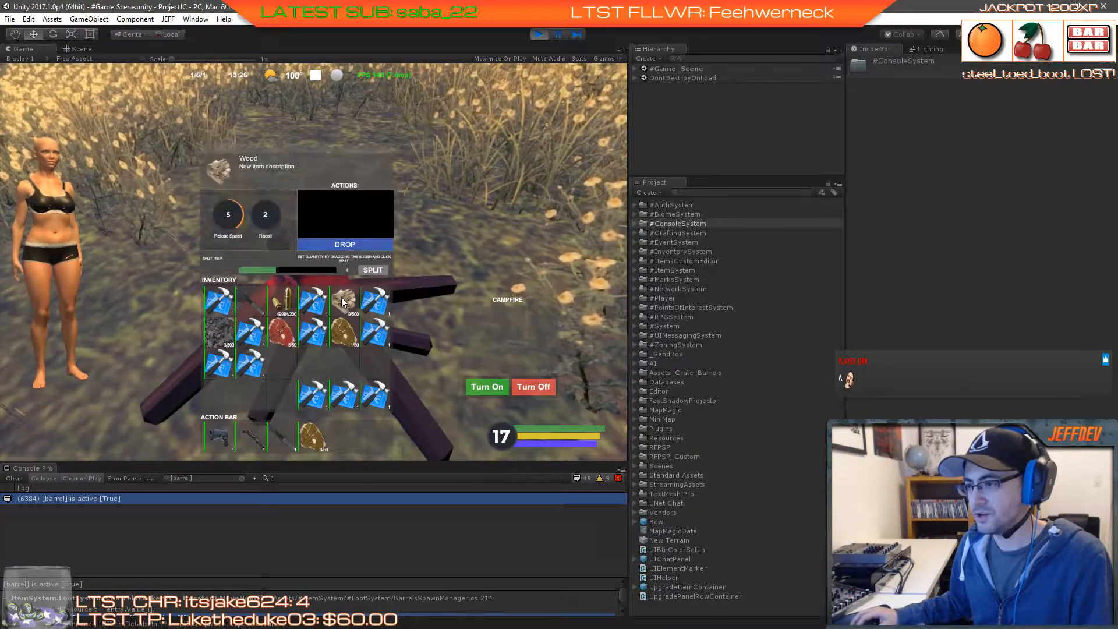
pyautogui.click(370, 271)
pyautogui.moveTo(293, 368); pyautogui.dragTo(437, 336)
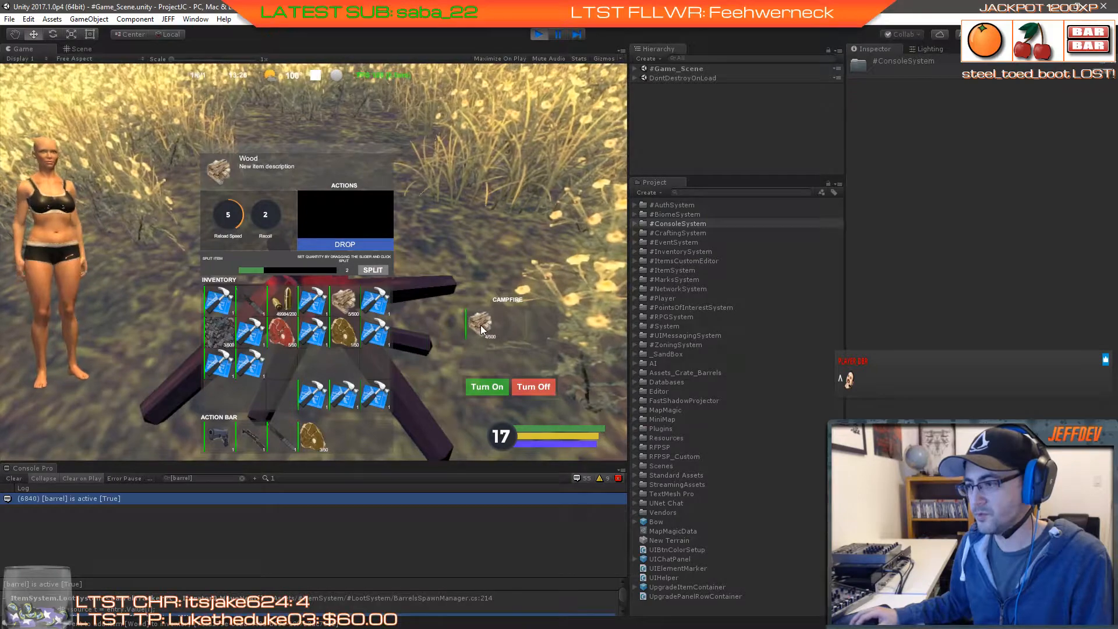
pyautogui.click(486, 387)
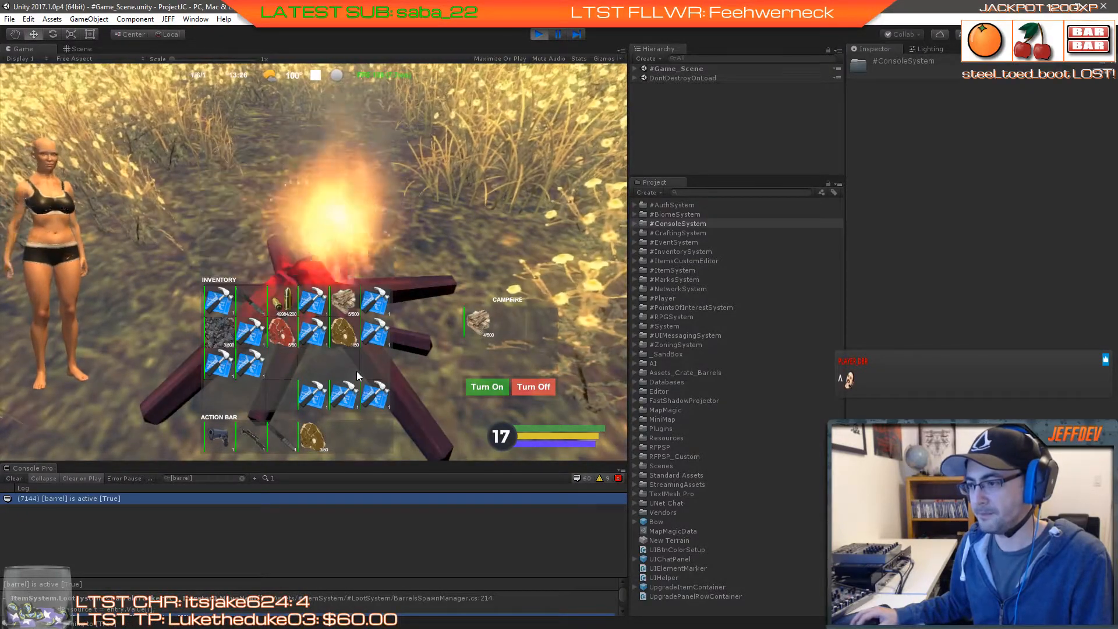
# Step: Step back from the campfire, swap between the knife and the pistol, and pick up the dropped Wood crate
pyautogui.press('Tab')
pyautogui.press('s')
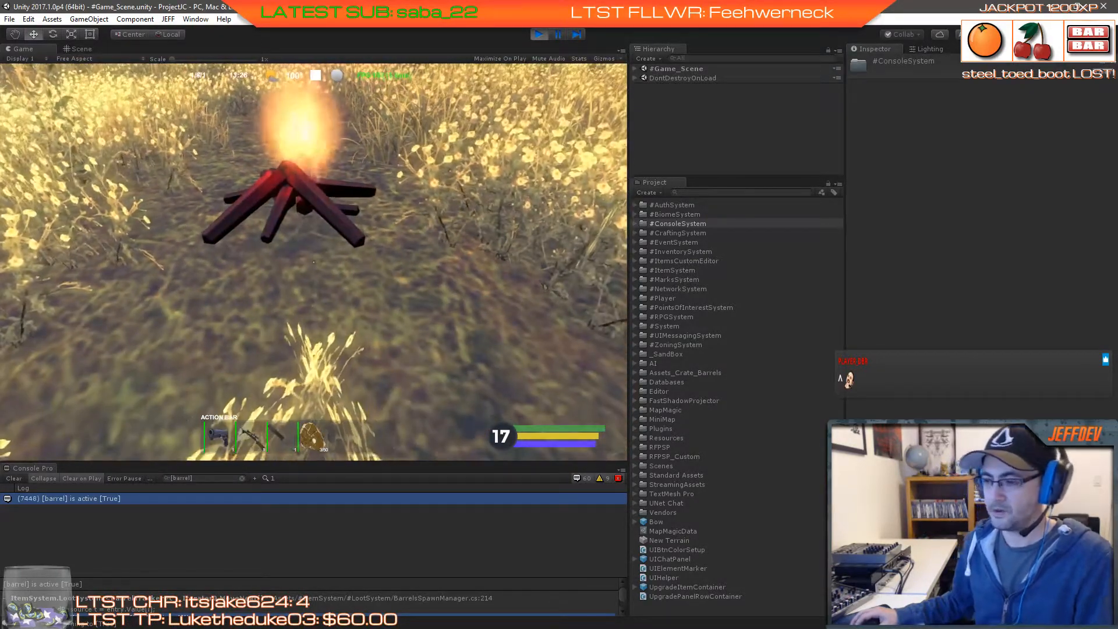
pyautogui.press('3')
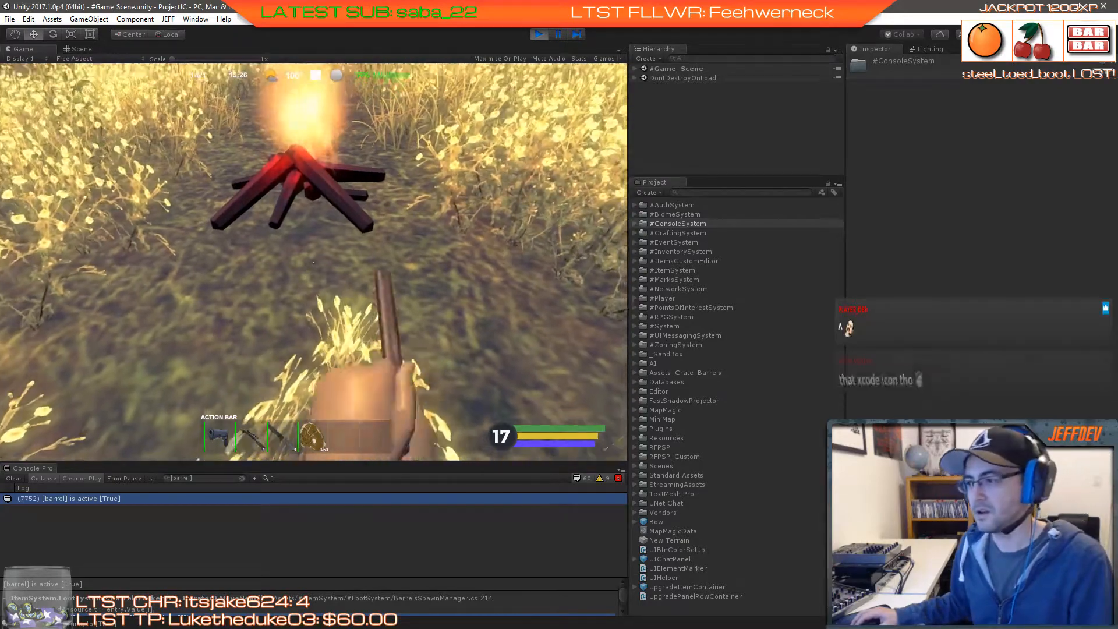
pyautogui.press('1')
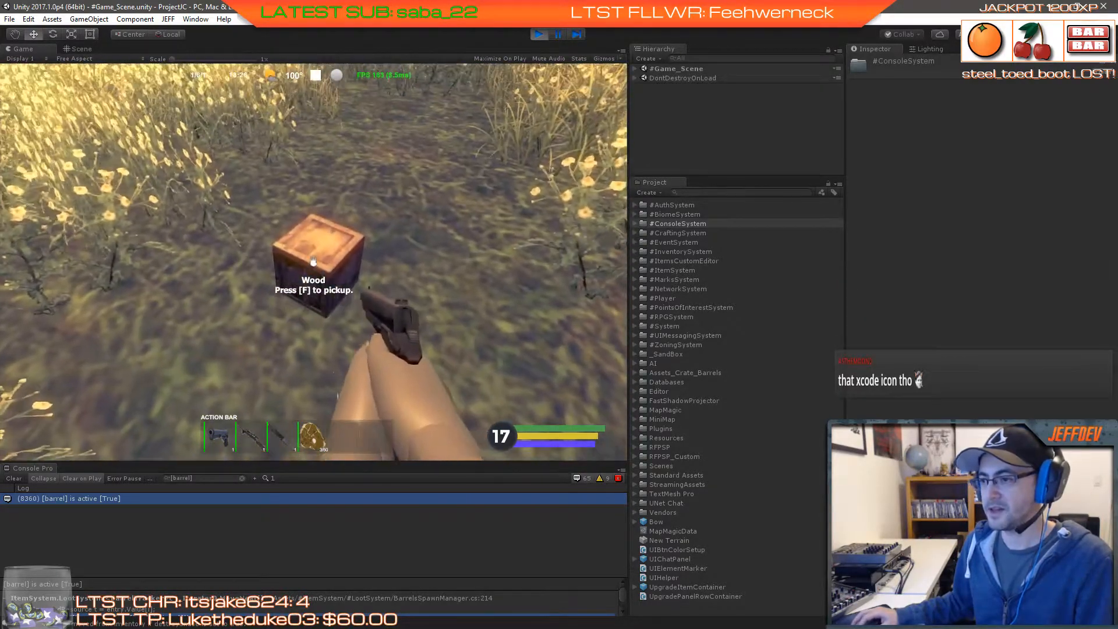
pyautogui.press('f')
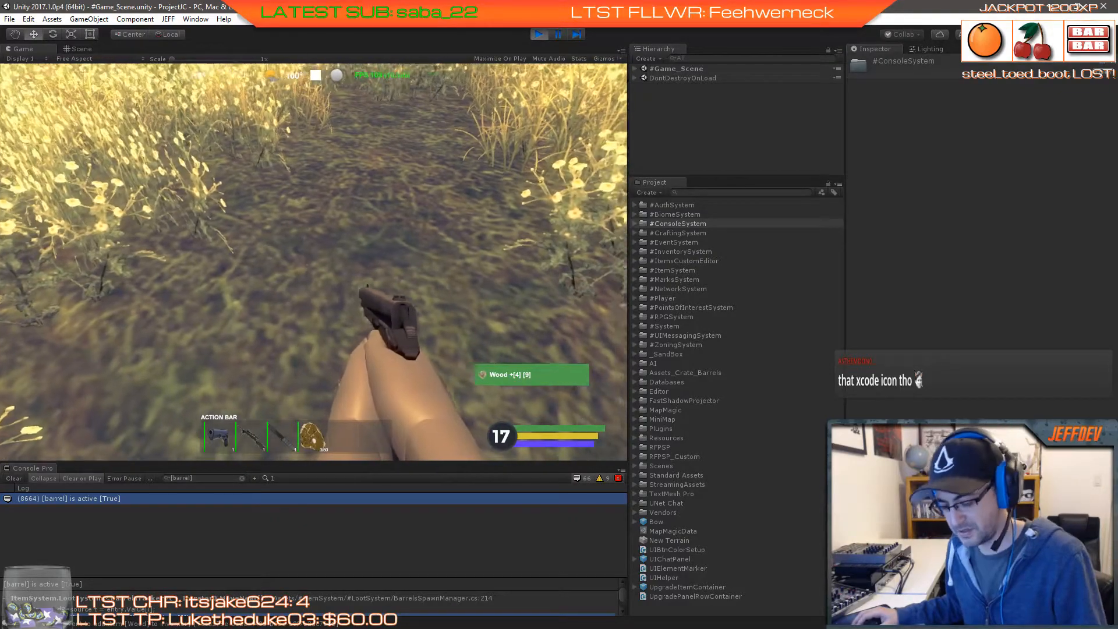
# Step: Walk toward the nearby tree and show all craftable items in the inventory
pyautogui.press('w')
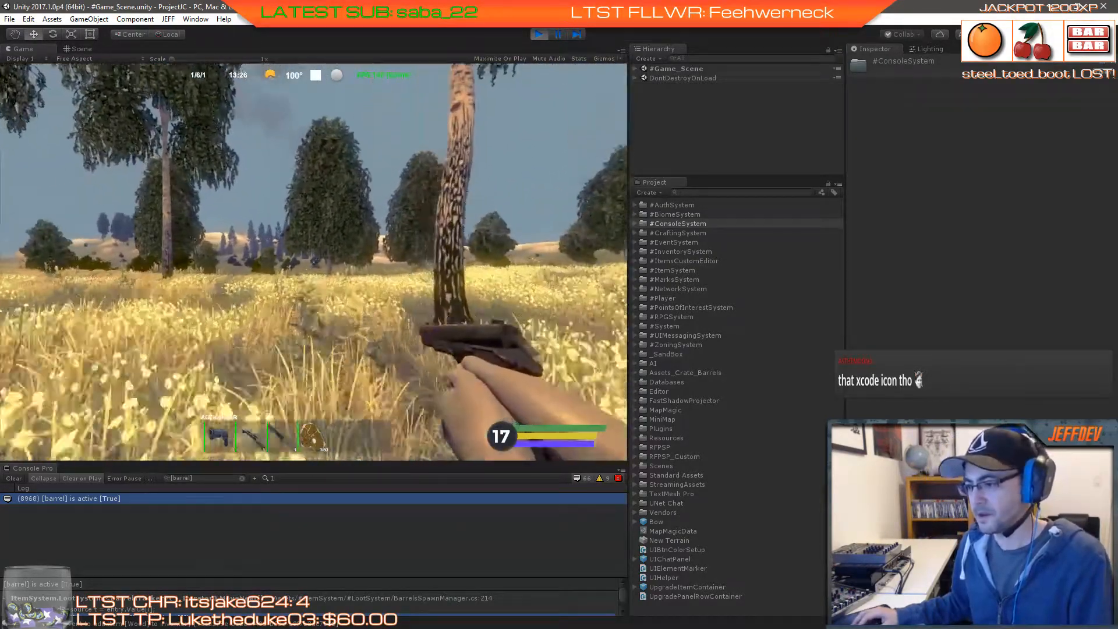
pyautogui.press('Tab')
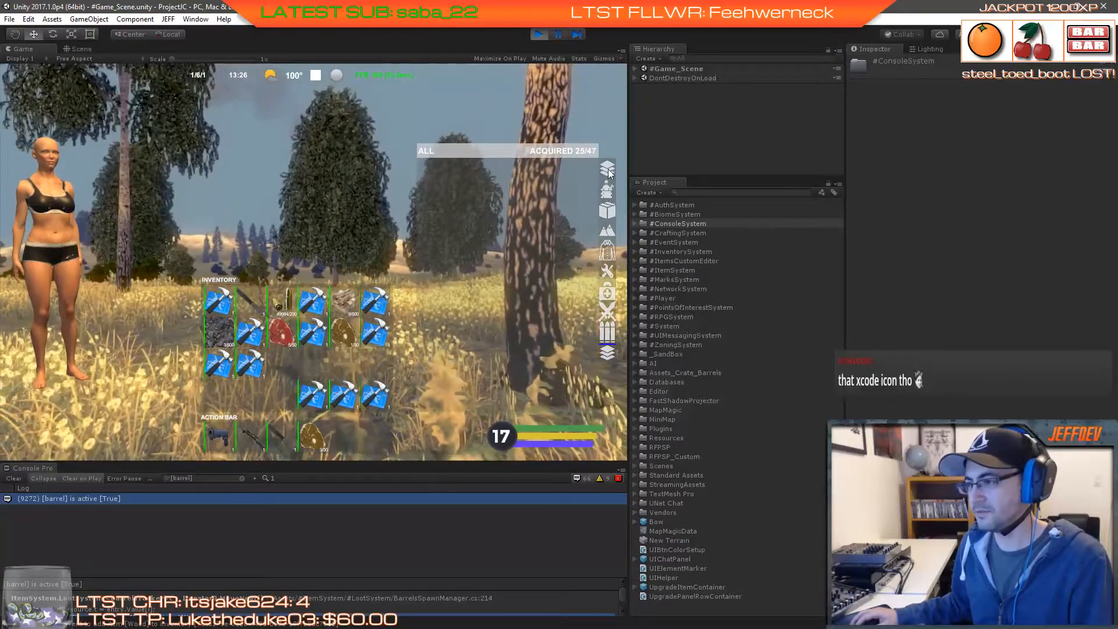
pyautogui.click(607, 169)
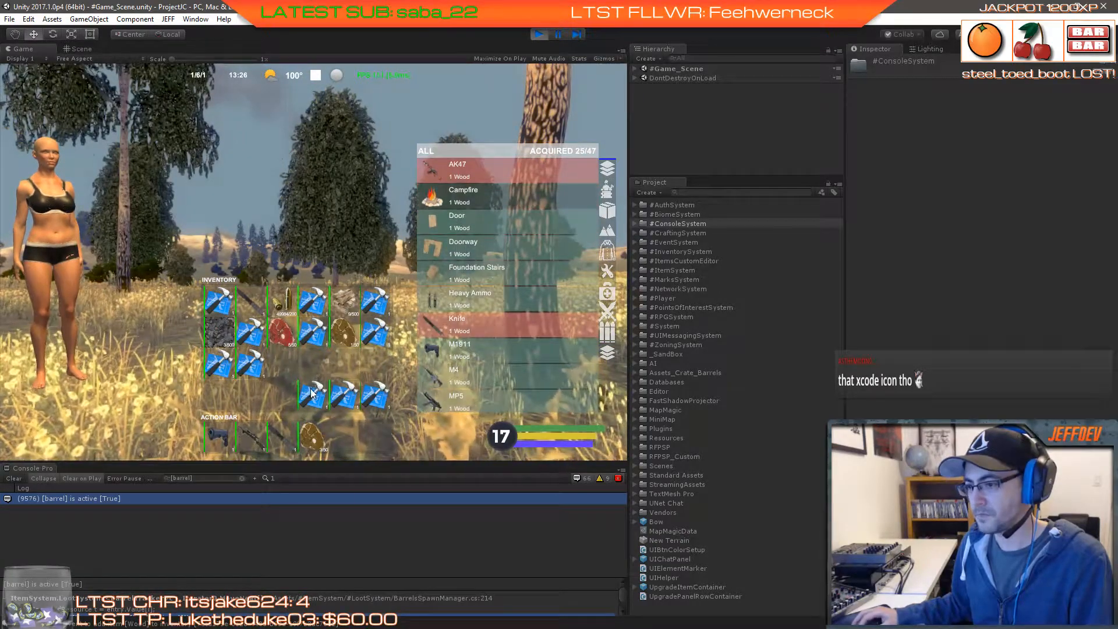
# Step: Close the inventory, equip the knife, and walk through the forest to the red barrel
pyautogui.press('Tab')
pyautogui.press('3')
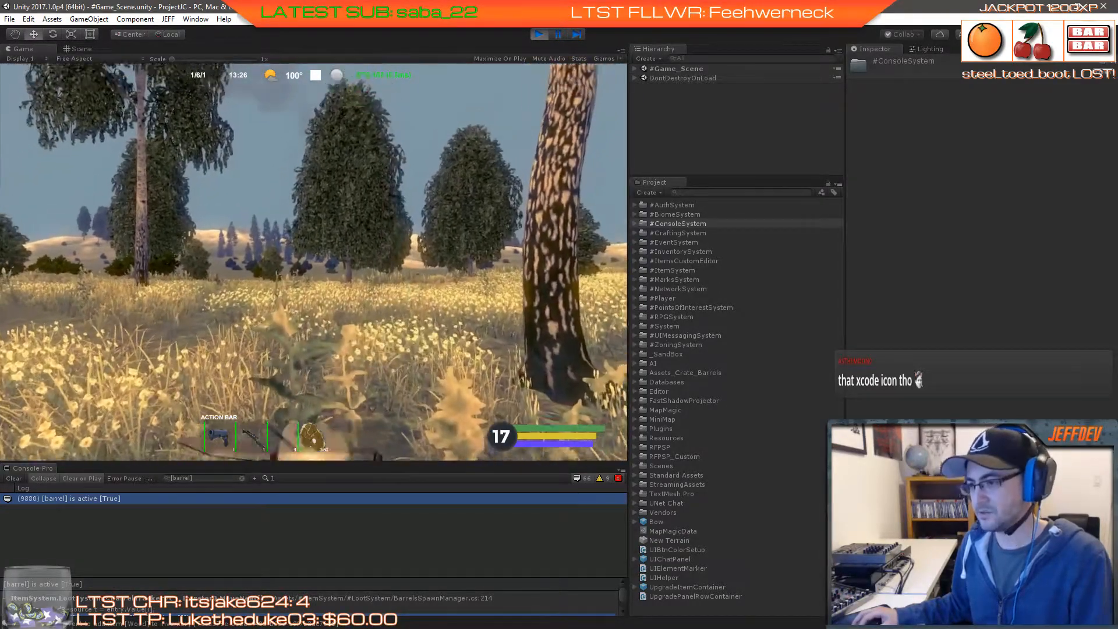
pyautogui.press('w')
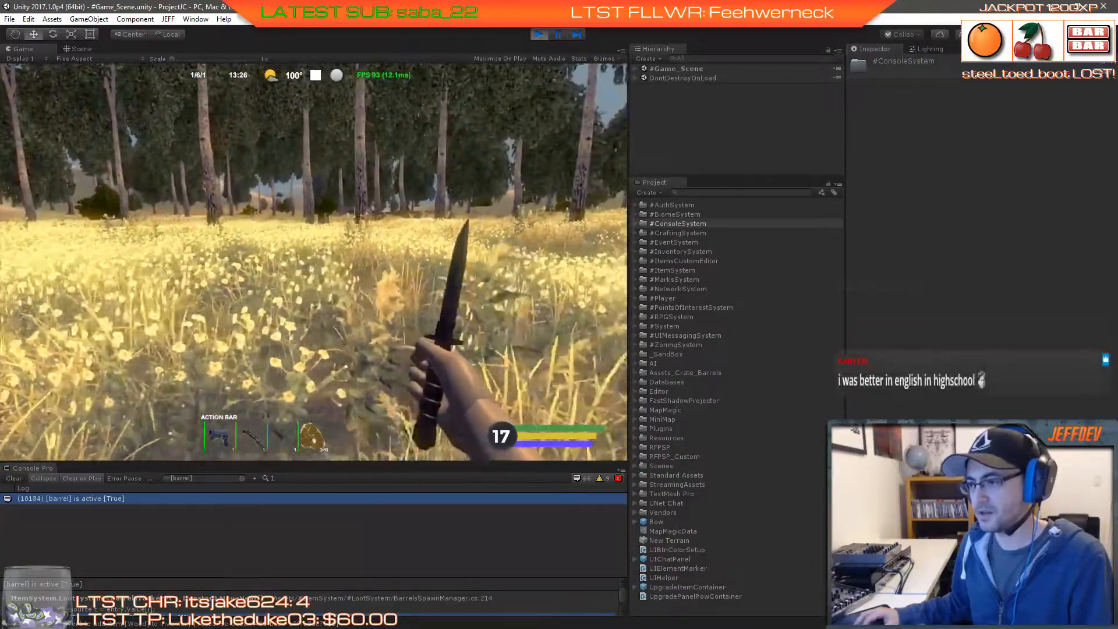
pyautogui.press('w')
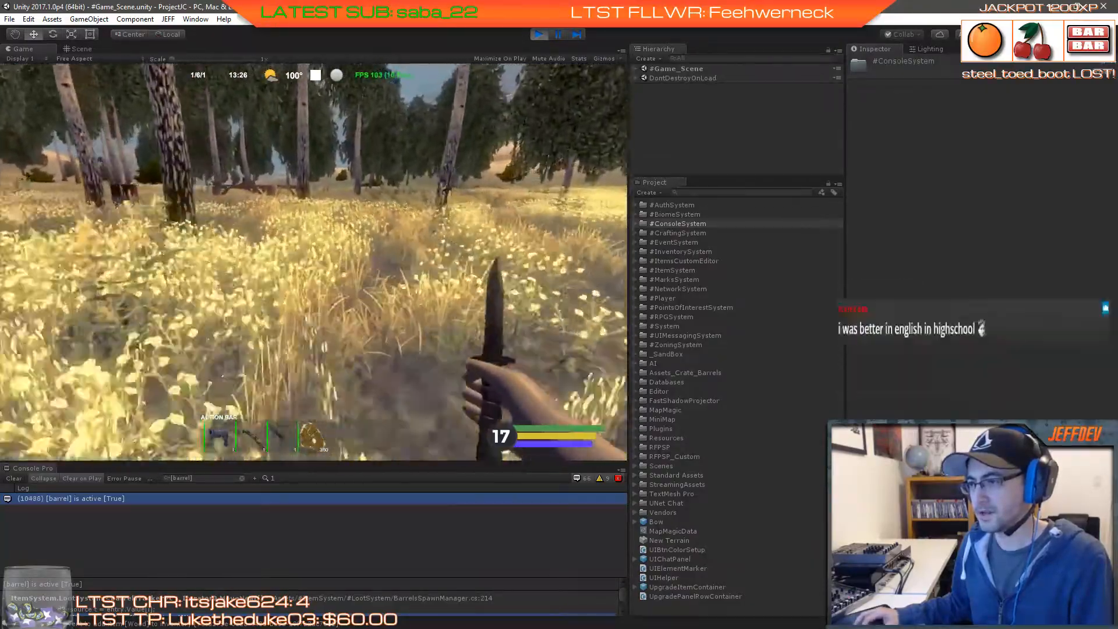
pyautogui.press('w')
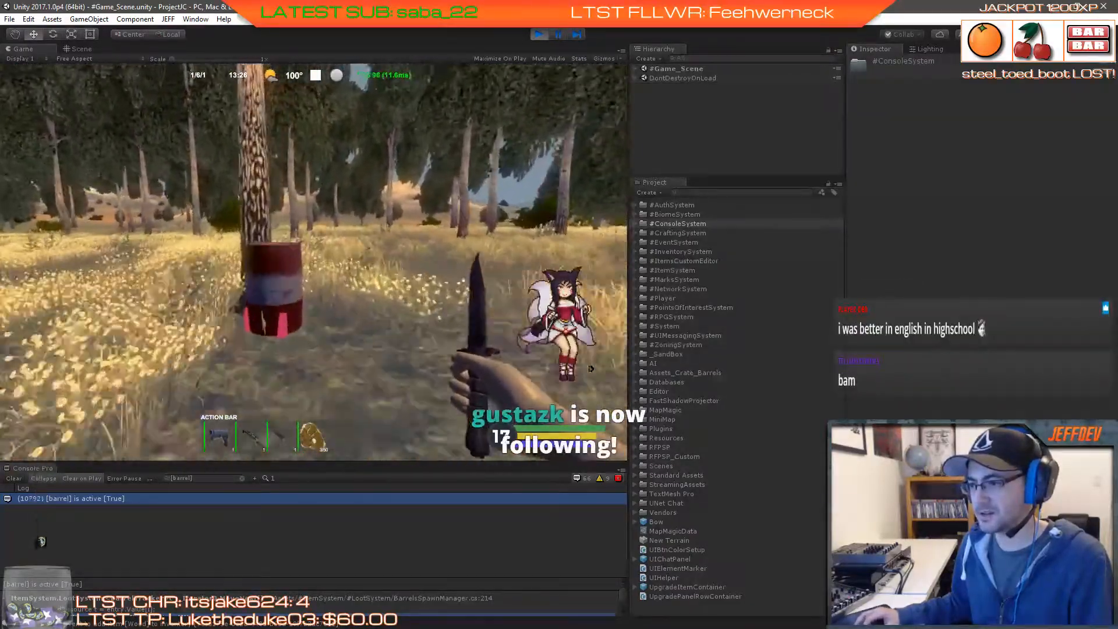
# Step: Break the red barrel with the knife and pick up the dropped Triangle Foundation BP and meat
pyautogui.click(313, 262)
pyautogui.click(313, 262)
pyautogui.click(313, 262)
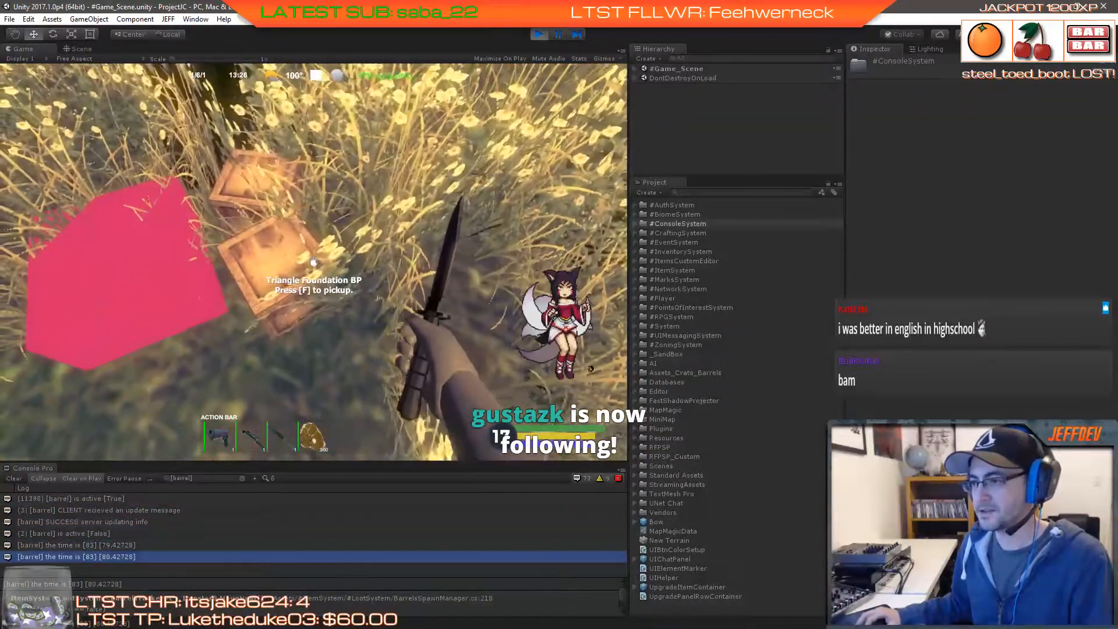
pyautogui.press('e')
pyautogui.press('e')
# Step: Walk from the broken barrel to the wooden foundation and jump onto it
pyautogui.press('w')
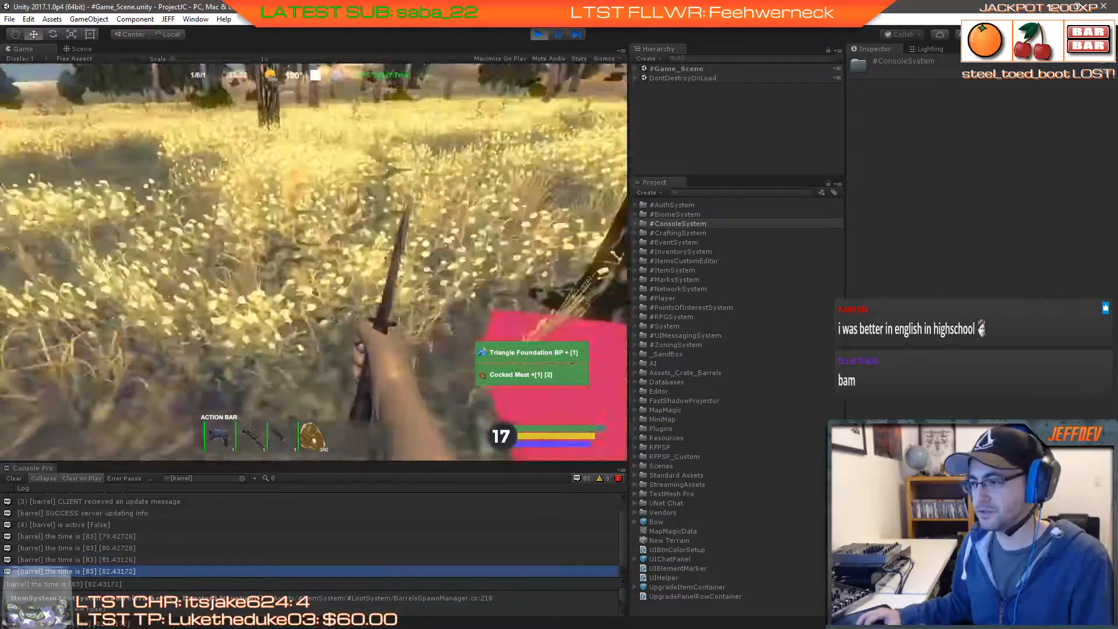
pyautogui.press('w')
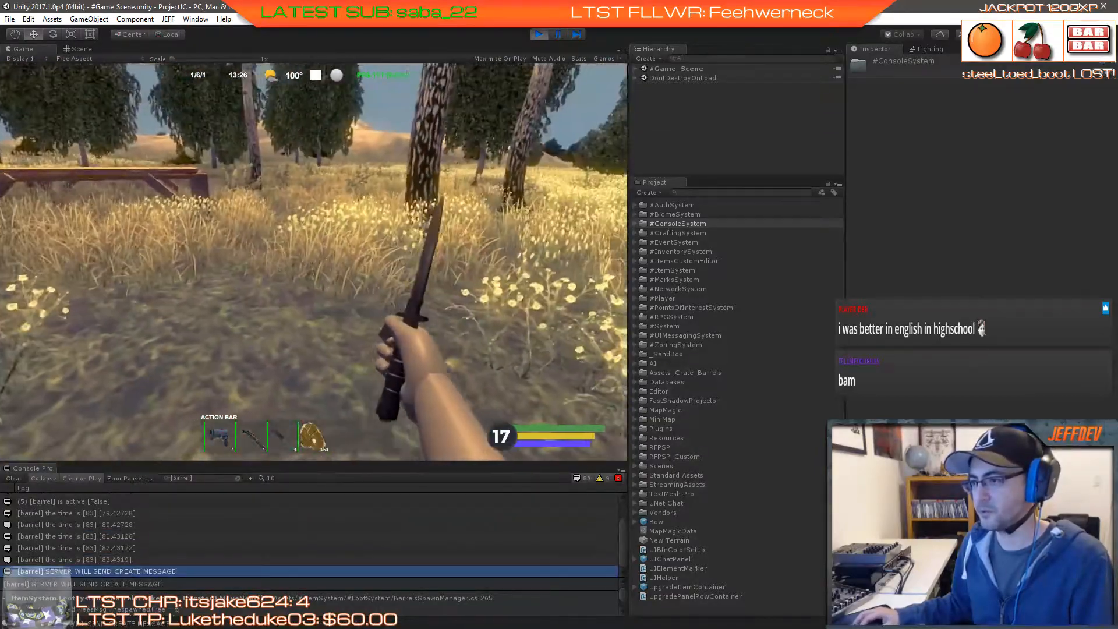
pyautogui.press('w')
pyautogui.press('space')
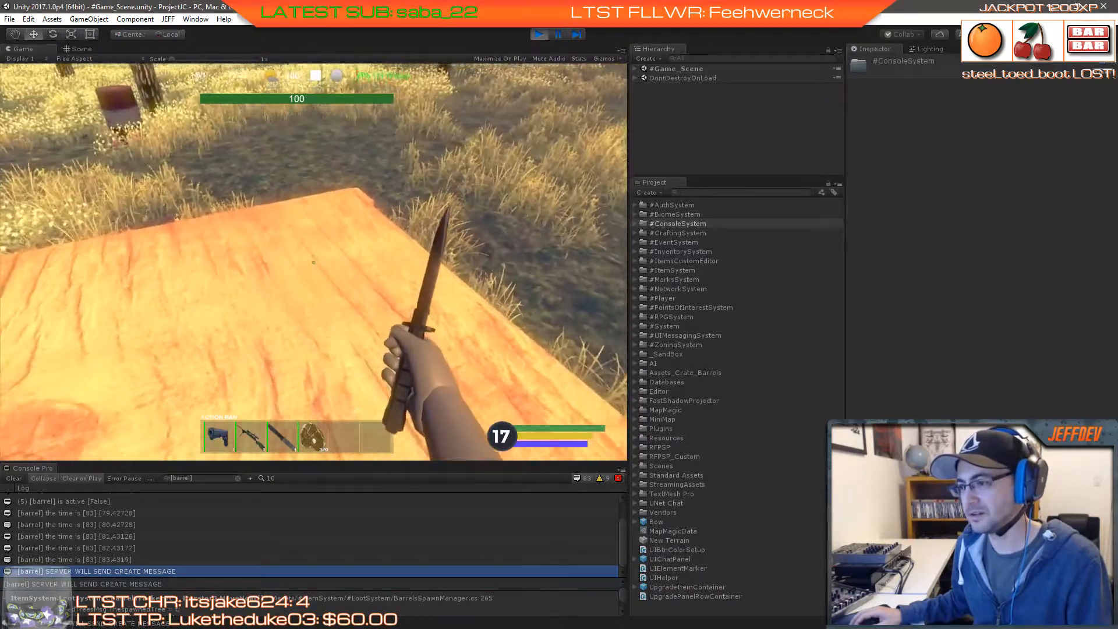
# Step: Craft one Doorway and place it on the edge of the wooden foundation facing the barrel
pyautogui.press('Tab')
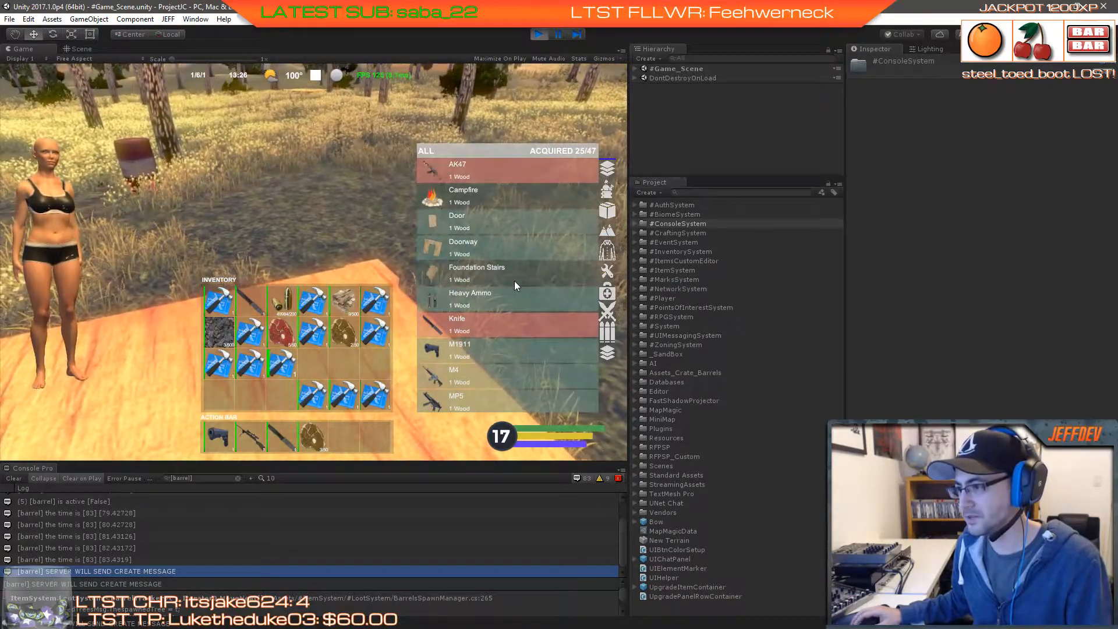
pyautogui.click(483, 244)
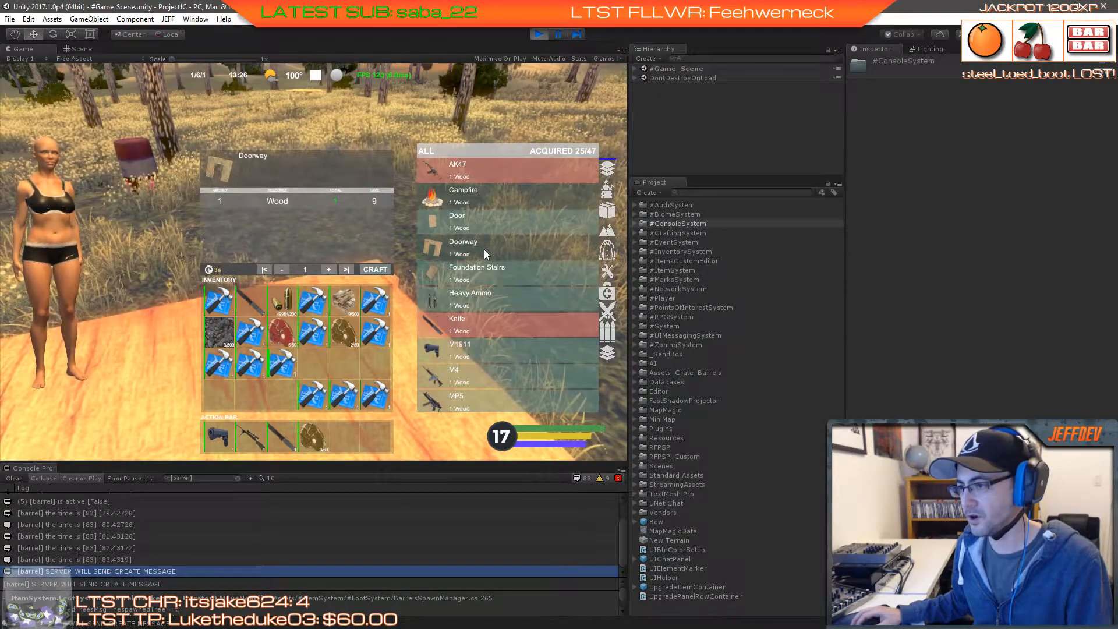
pyautogui.click(607, 352)
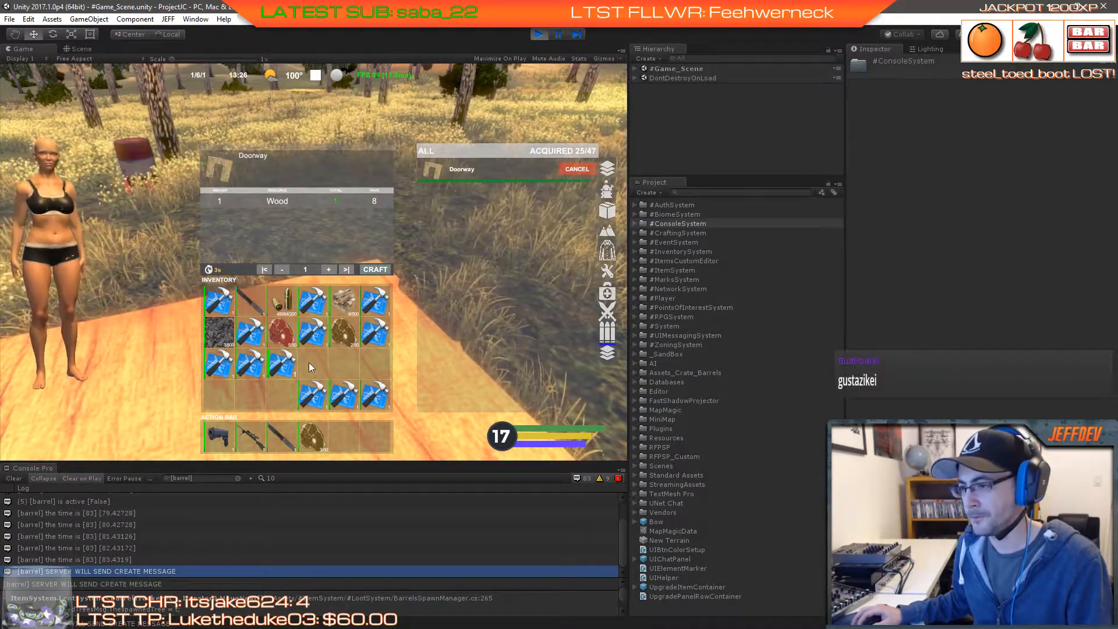
pyautogui.press('Tab')
pyautogui.press('5')
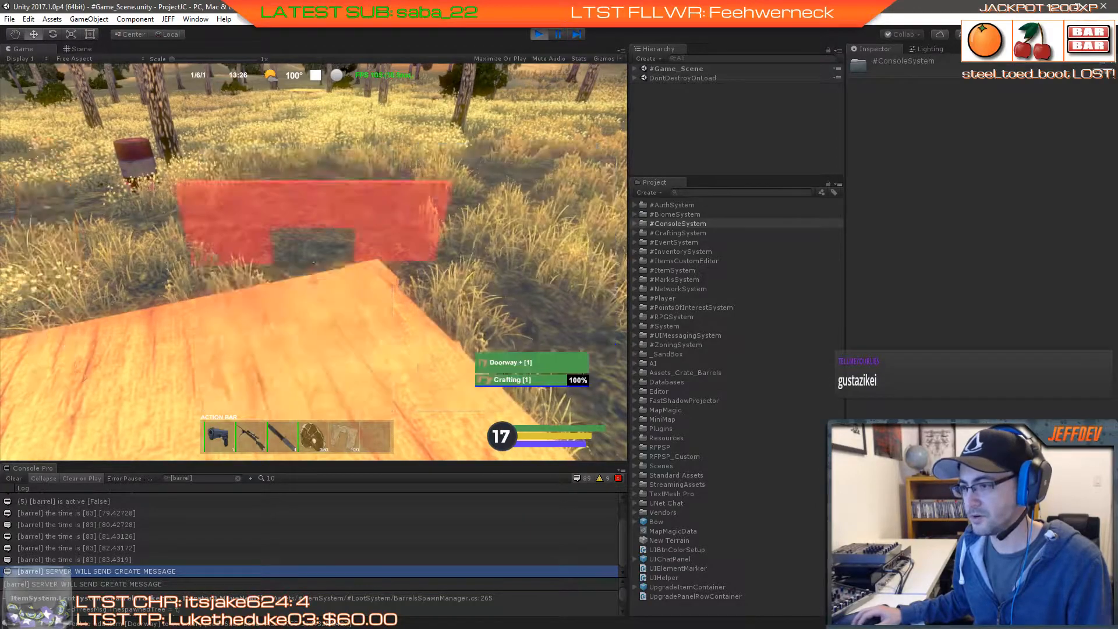
pyautogui.click(313, 262)
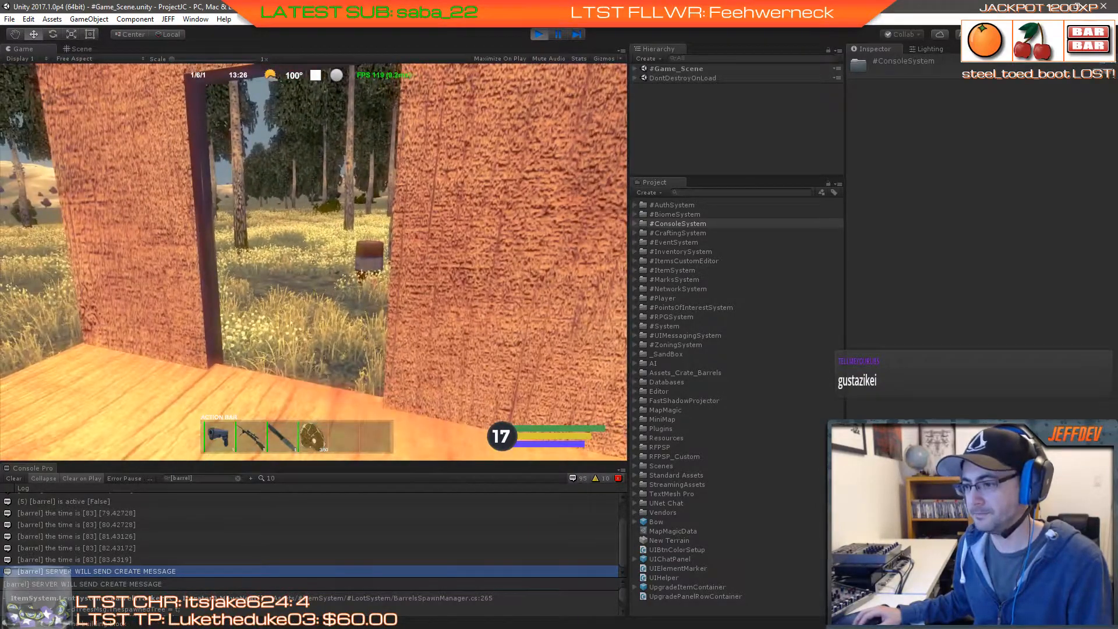
# Step: Test the placed doorway by walking through it, circling back onto the foundation and heading out into the forest
pyautogui.press('w')
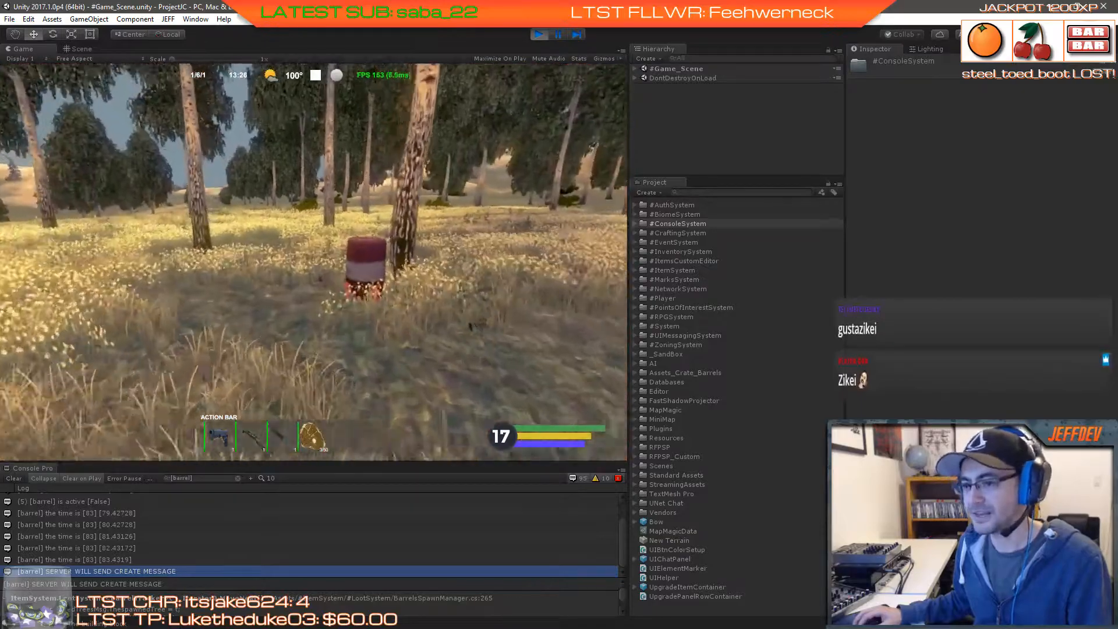
pyautogui.press('w')
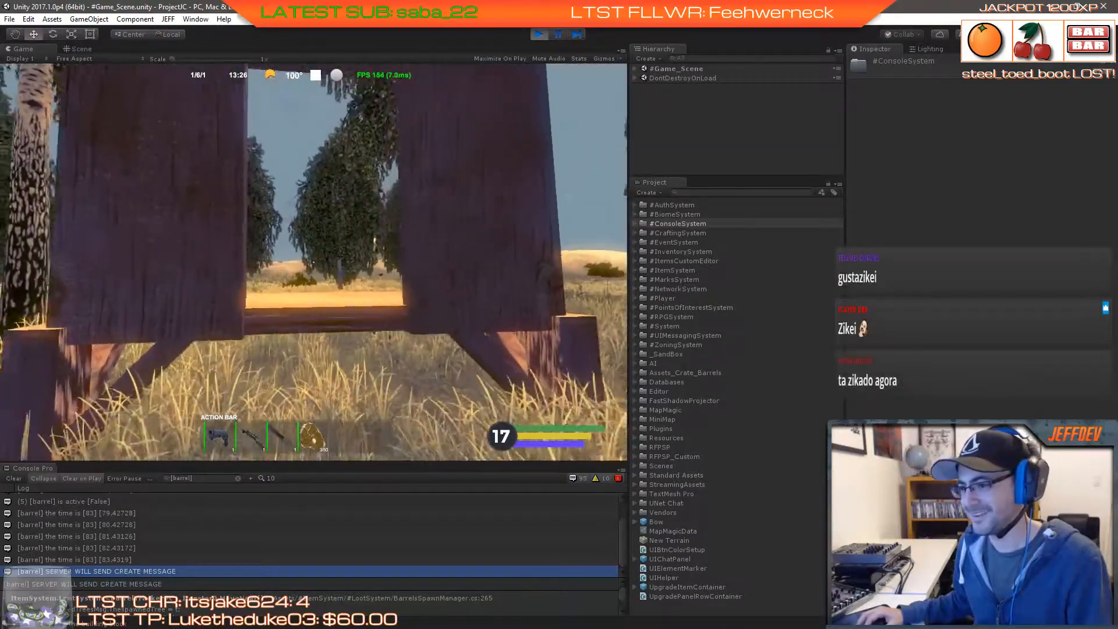
pyautogui.press('w')
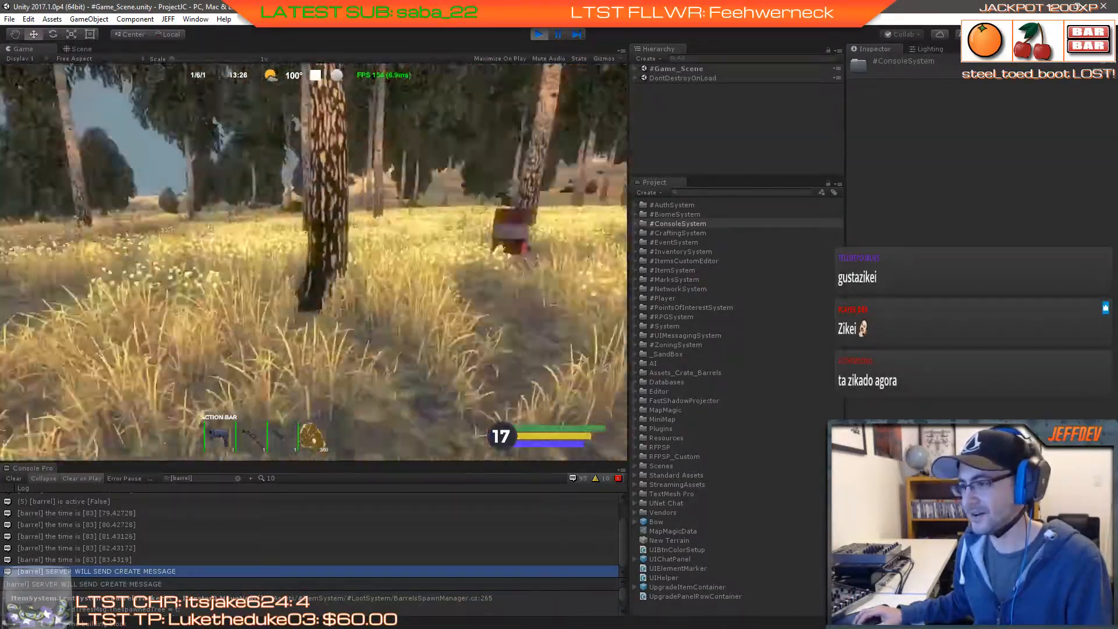
pyautogui.press('w')
pyautogui.press('space')
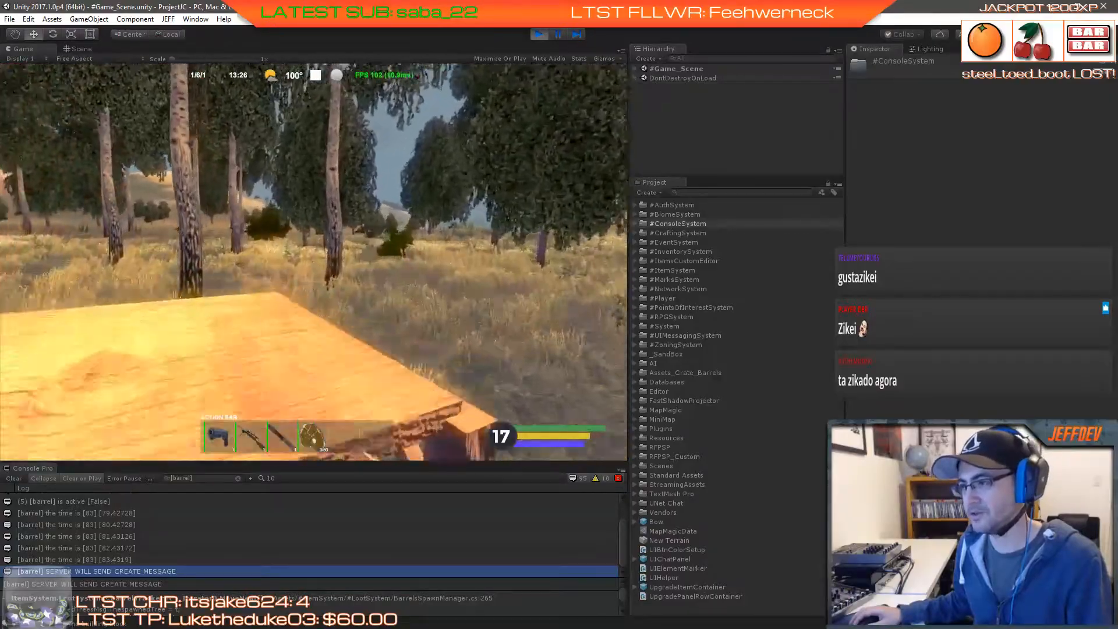
pyautogui.press('w')
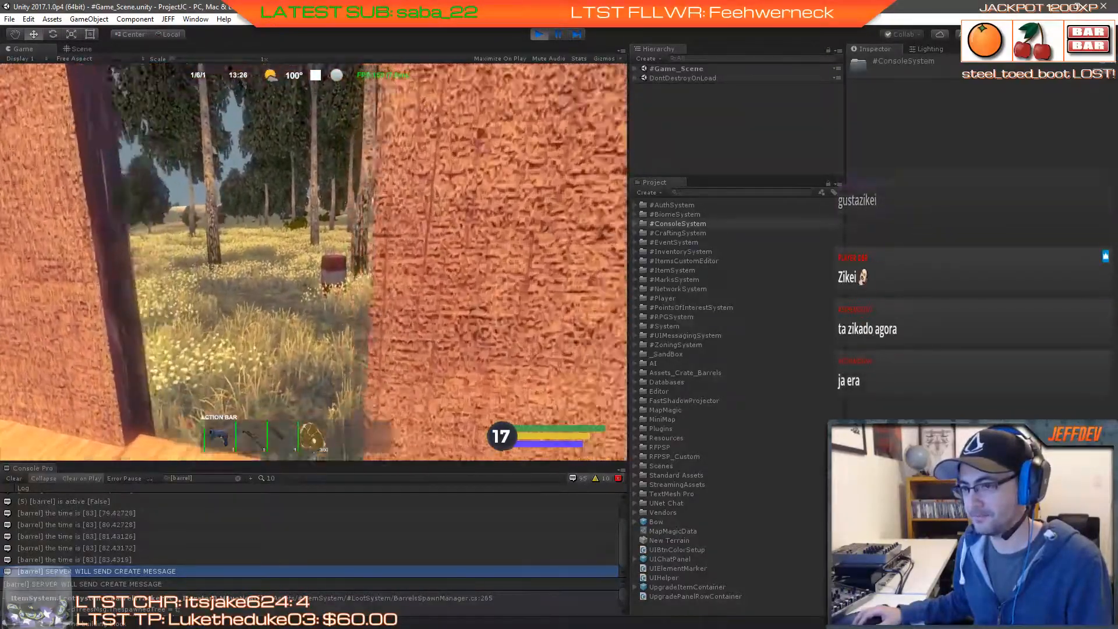
pyautogui.press('w')
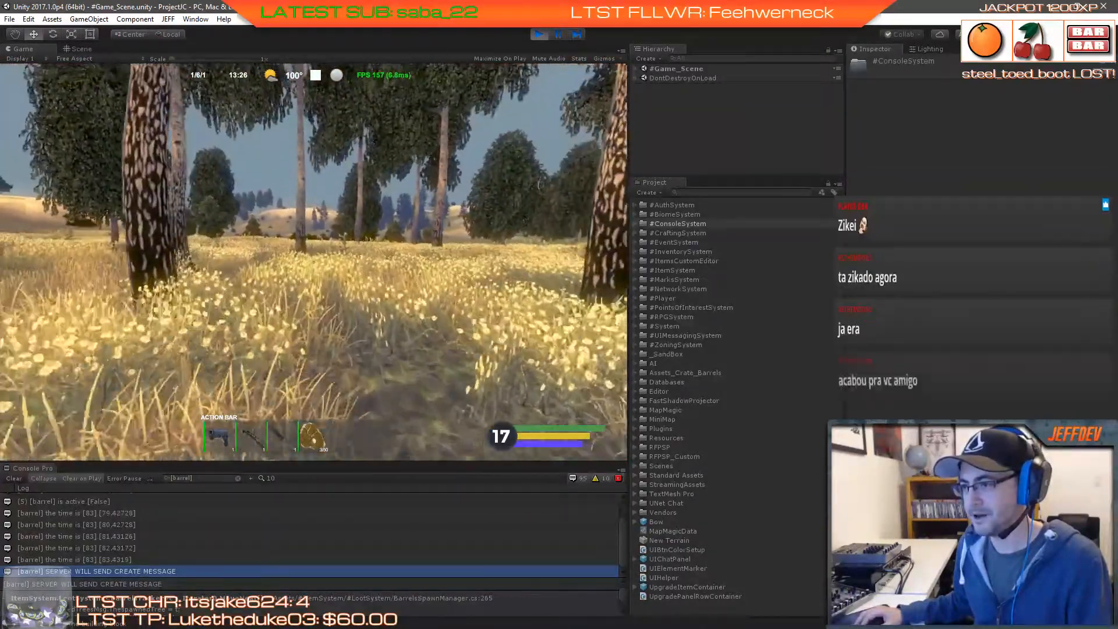
pyautogui.press('w')
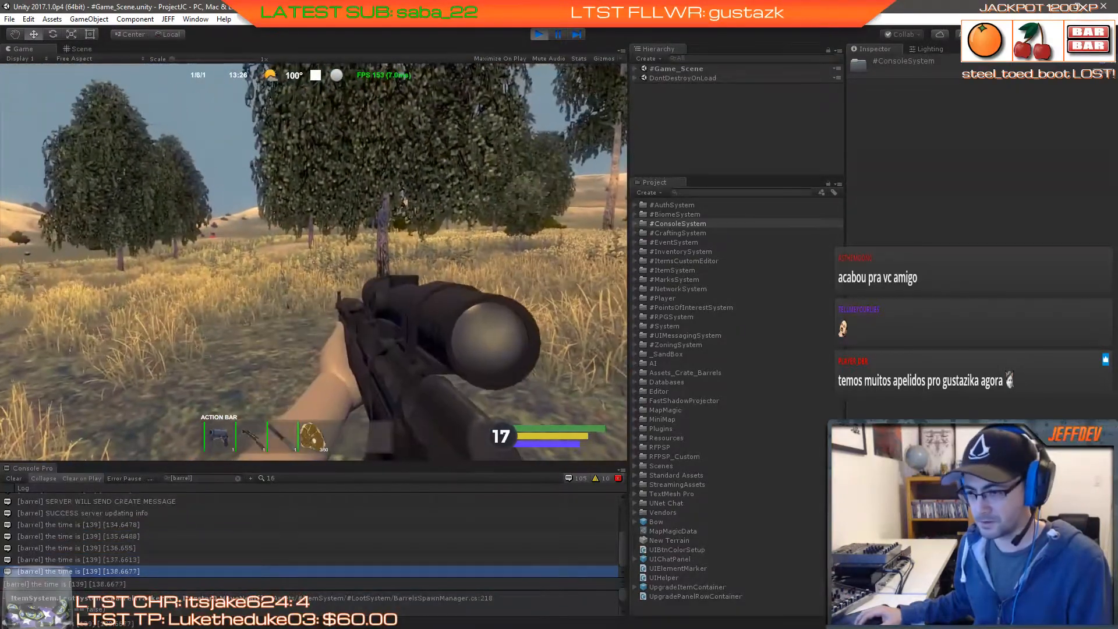
# Step: Equip the knife and harvest wood from the nearby tree
pyautogui.press('1')
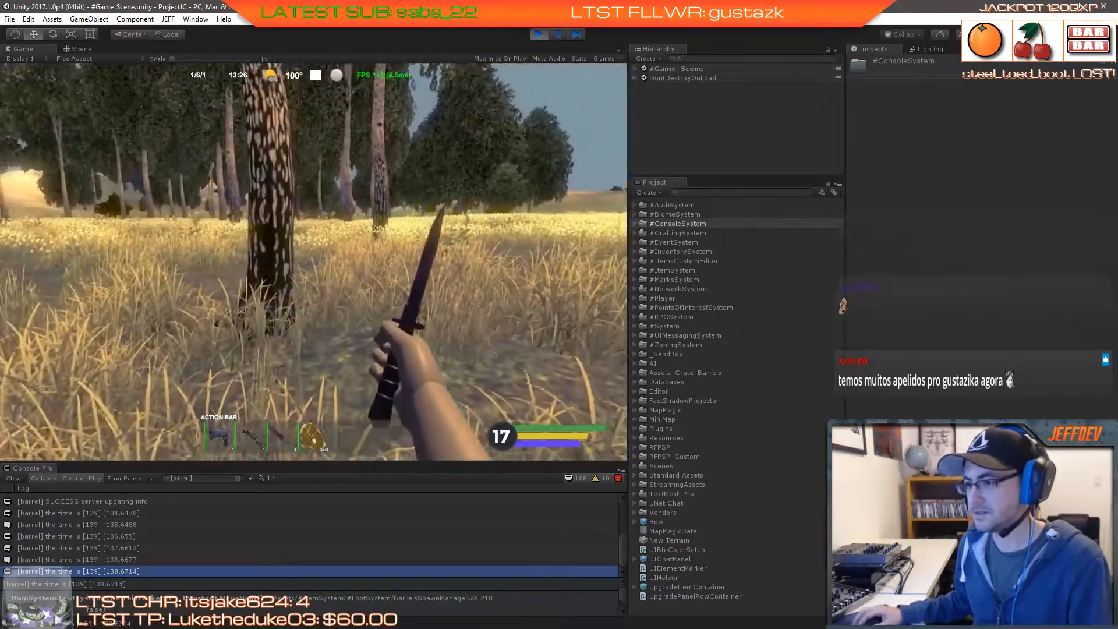
pyautogui.press('w')
pyautogui.click(313, 262)
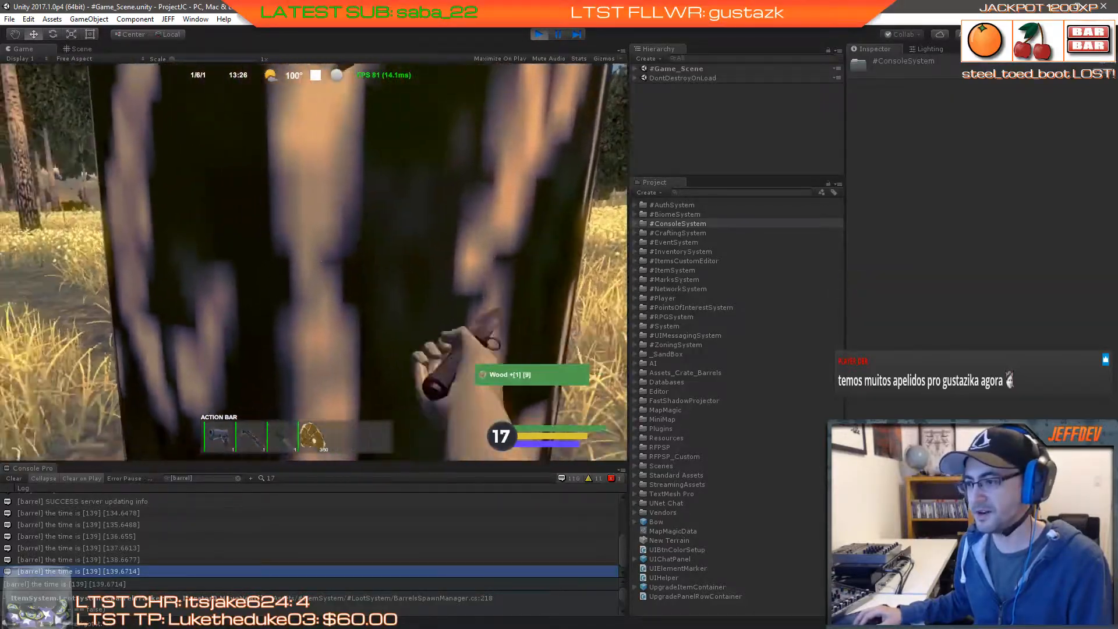
pyautogui.click(313, 262)
pyautogui.click(314, 262)
# Step: Cross the grass field to the rock and harvest Stone Resource from it with the knife
pyautogui.press('w')
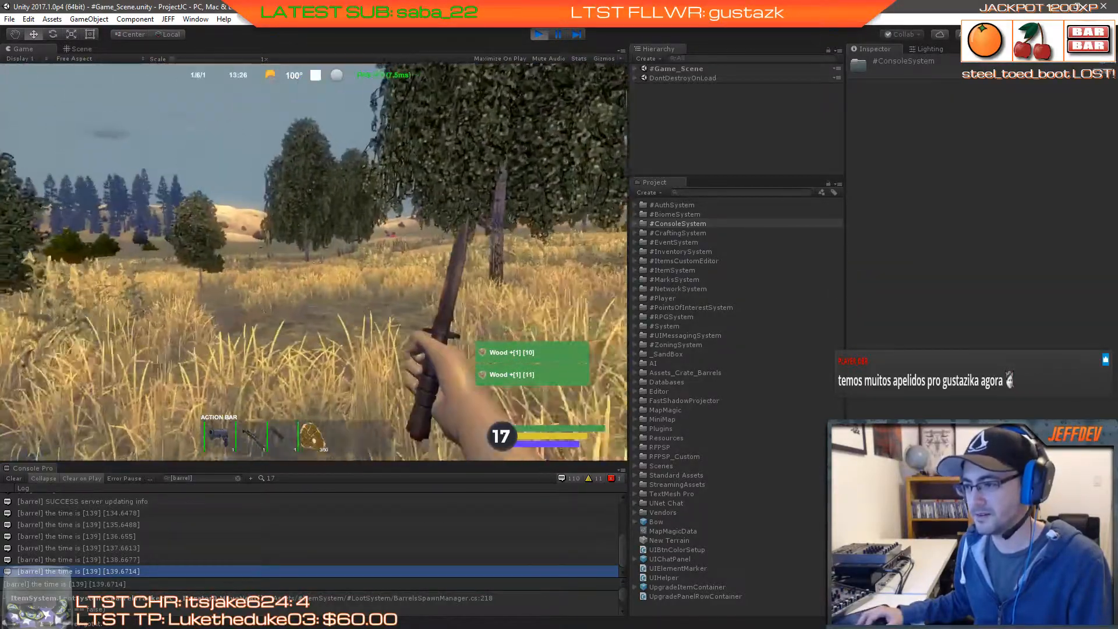
pyautogui.press('w')
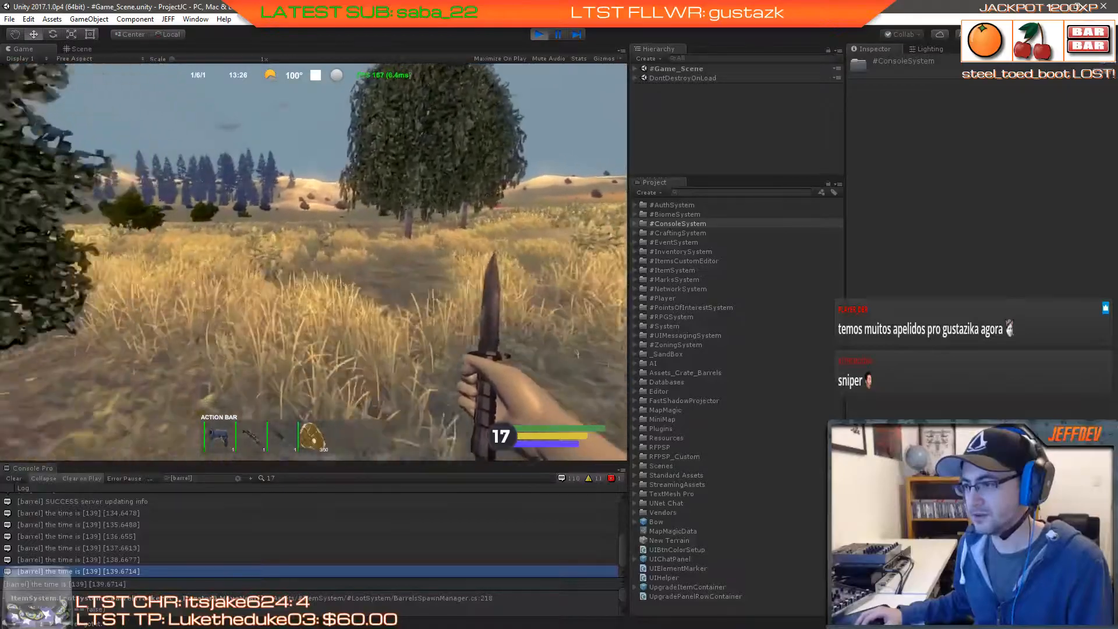
pyautogui.press('w')
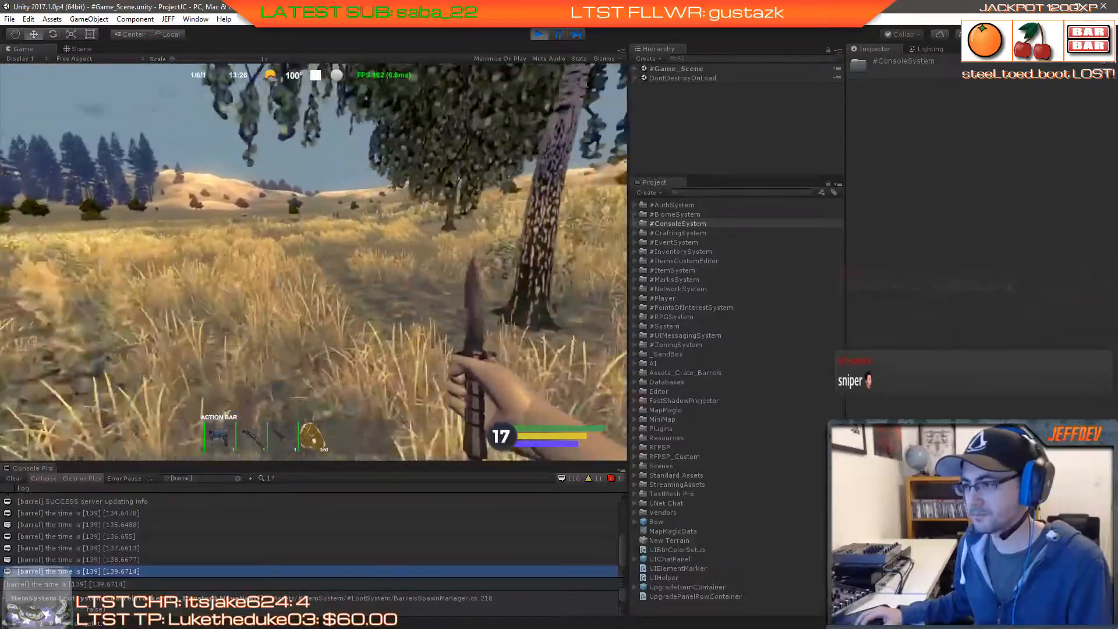
pyautogui.press('w')
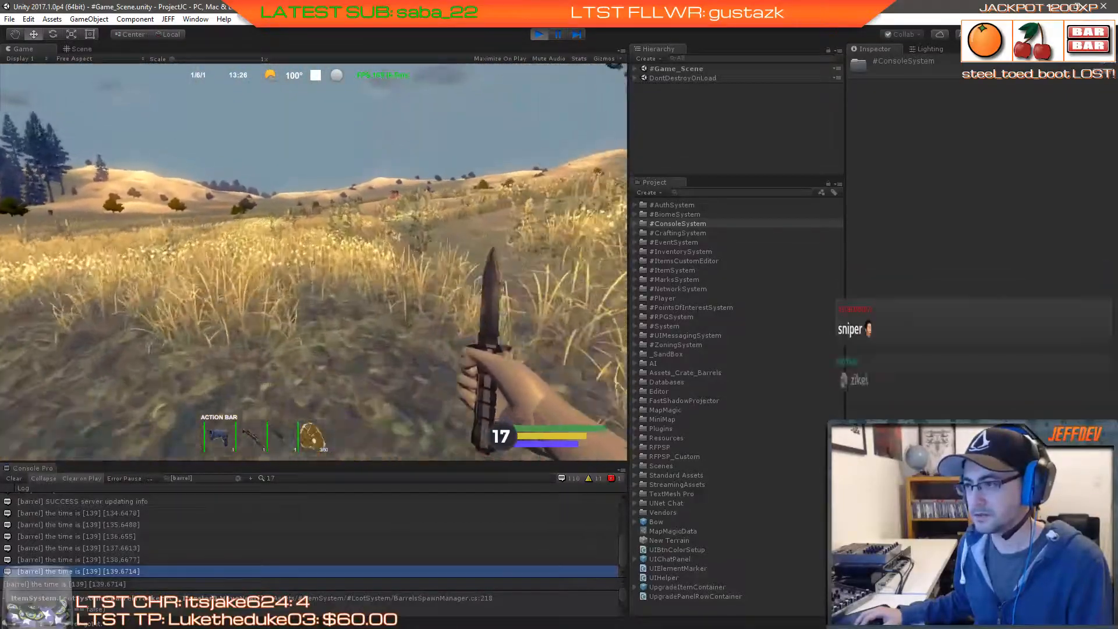
pyautogui.press('w')
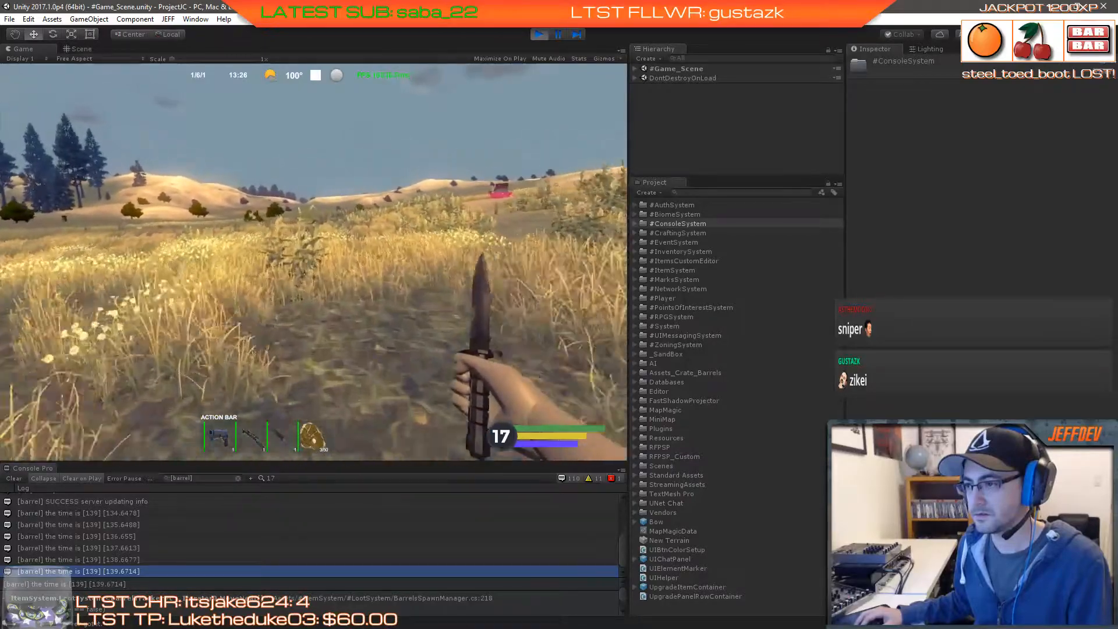
pyautogui.press('w')
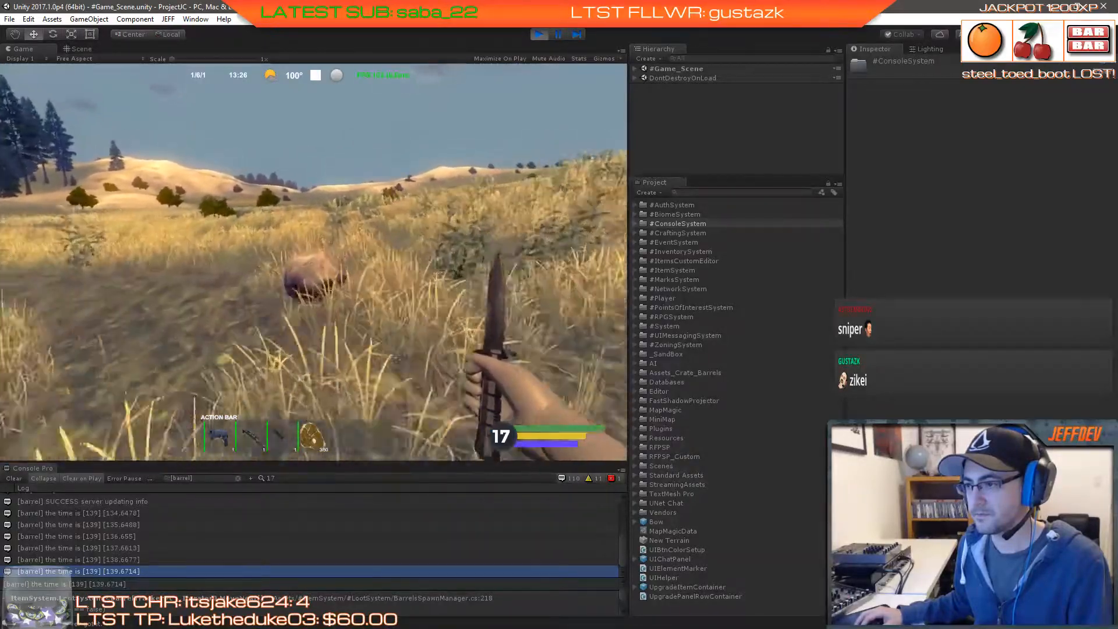
pyautogui.click(313, 262)
pyautogui.click(314, 262)
pyautogui.click(313, 262)
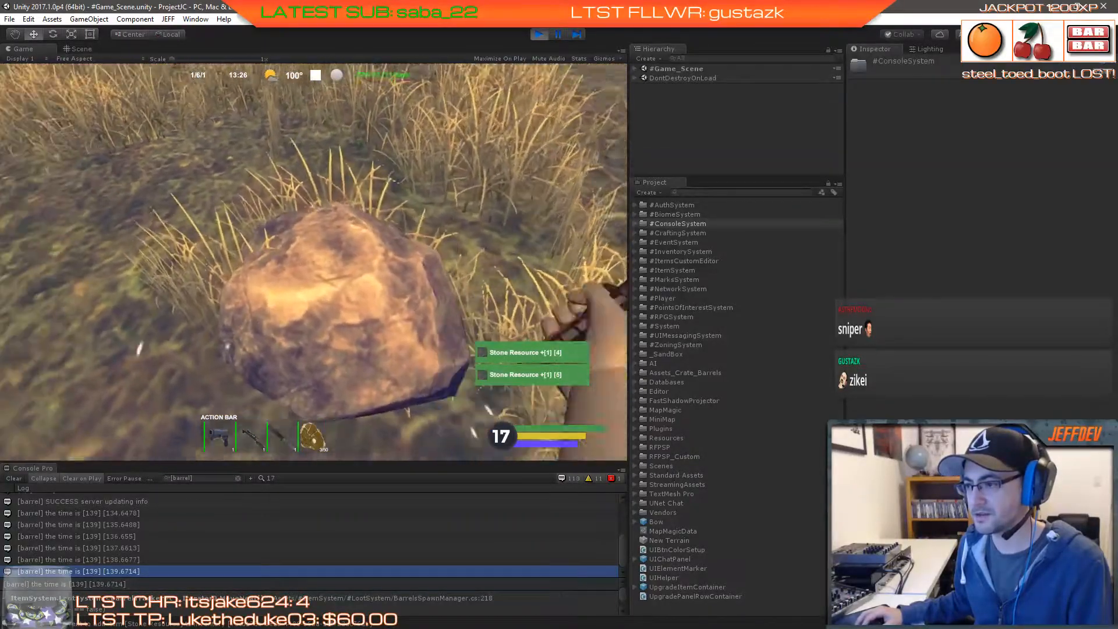
# Step: Use the Secondary Ammo BP, the MP5 BP and the remaining blueprint in the inventory's first row
pyautogui.press('Tab')
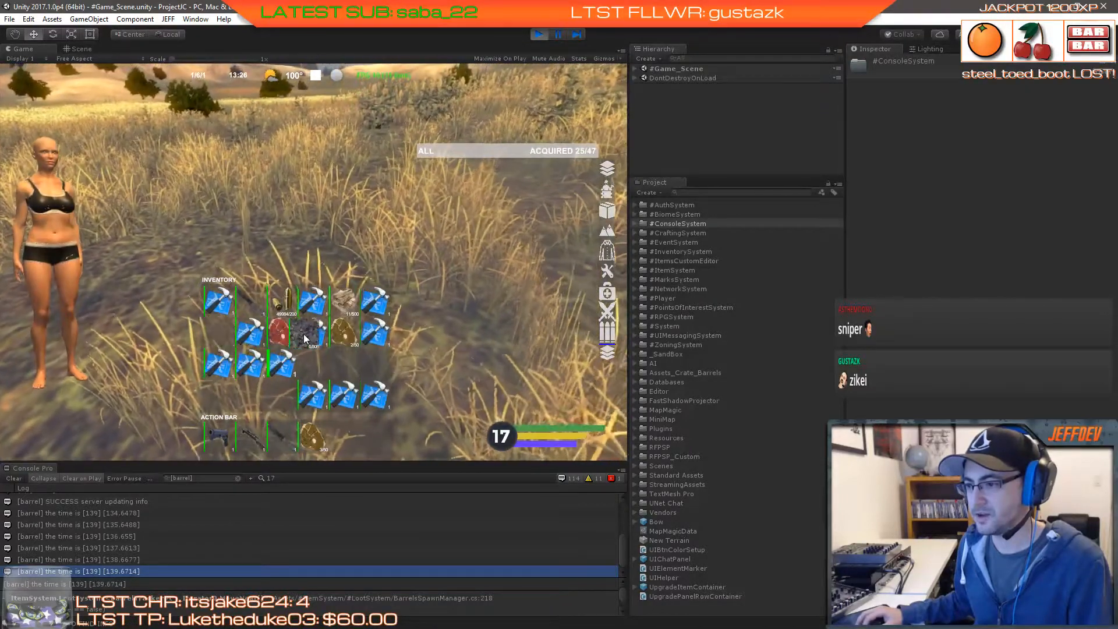
pyautogui.moveTo(219, 339)
pyautogui.mouseDown()
pyautogui.moveTo(192, 336)
pyautogui.moveTo(212, 334)
pyautogui.mouseUp()
pyautogui.click(220, 302)
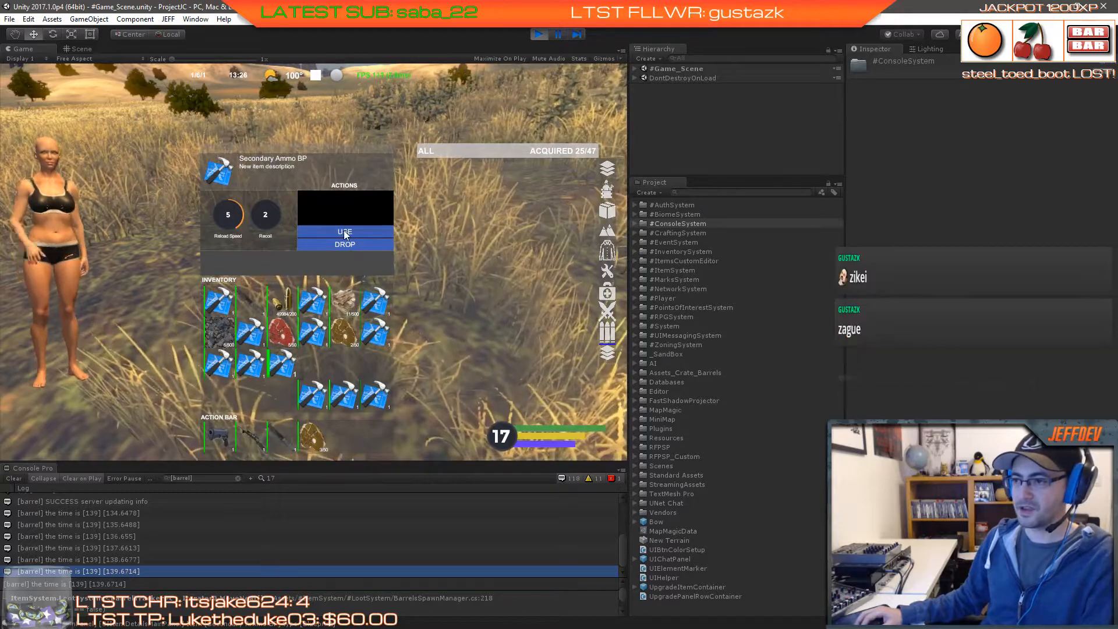
pyautogui.click(343, 231)
pyautogui.click(313, 302)
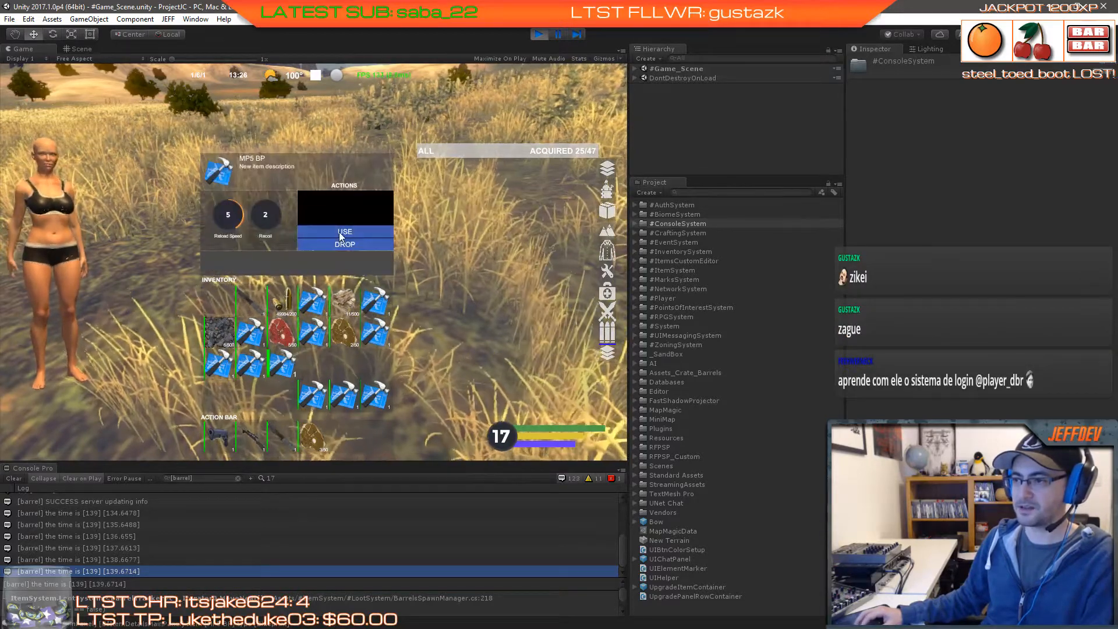
pyautogui.click(340, 233)
pyautogui.click(374, 302)
pyautogui.click(356, 232)
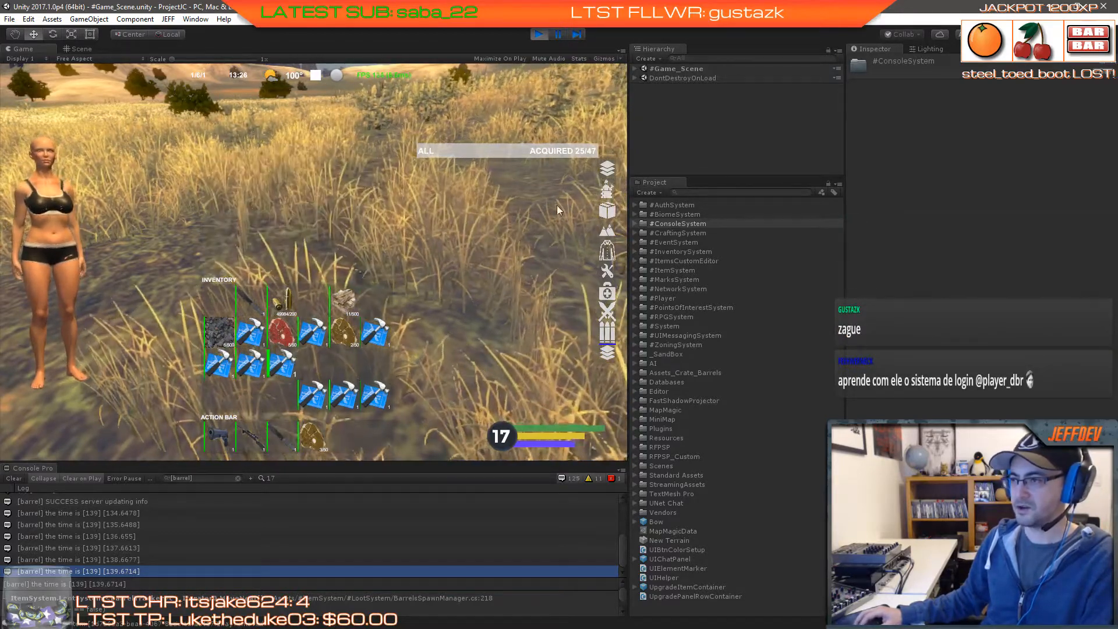
# Step: List all craftable items and check the Pillar BP and Triangle Foundation BP against the crafting list
pyautogui.click(610, 175)
pyautogui.click(373, 333)
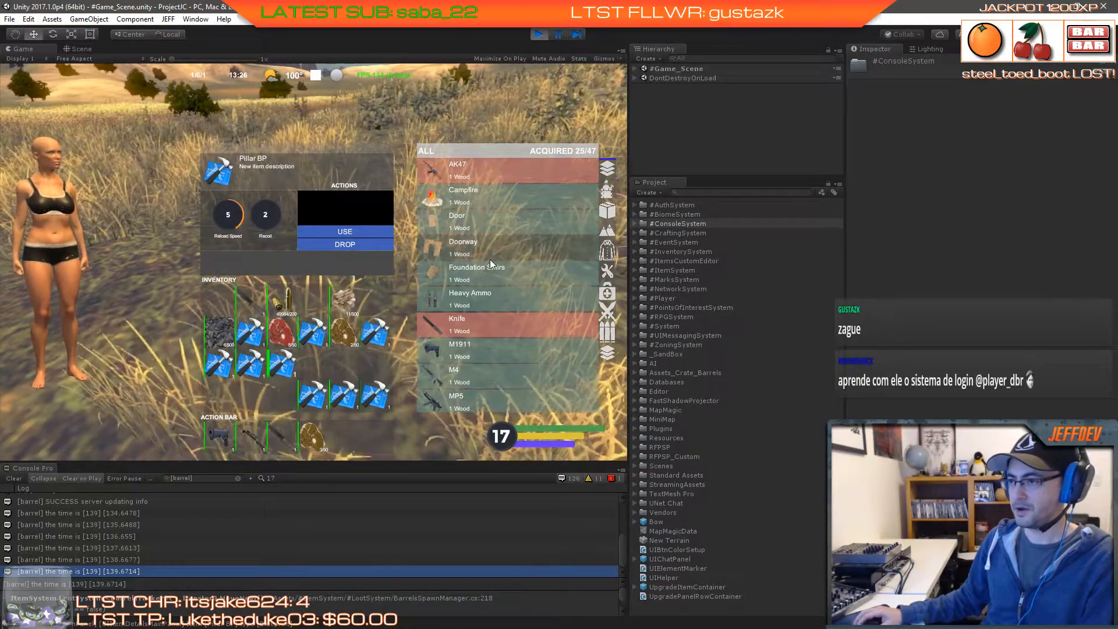
pyautogui.scroll(-1, 490, 260)
pyautogui.scroll(-3, 490, 260)
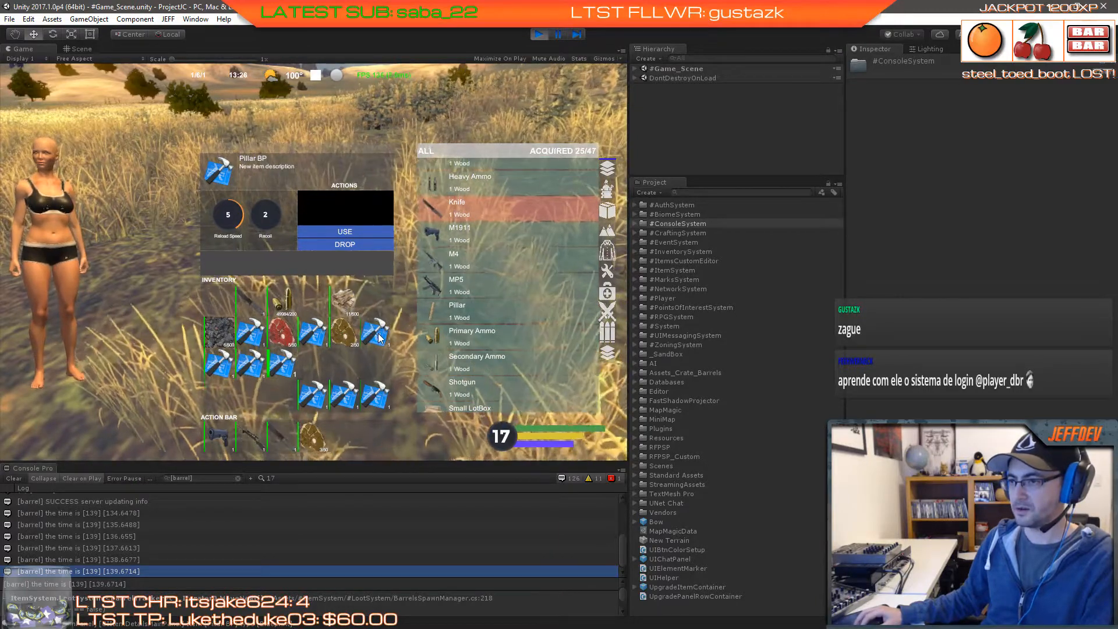
pyautogui.click(281, 357)
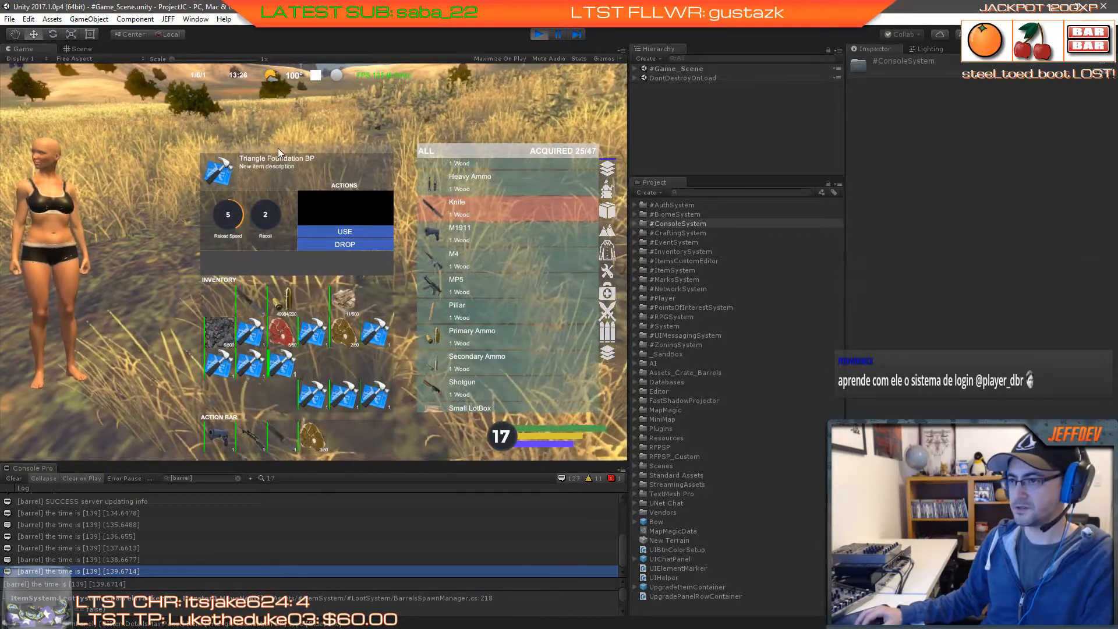
pyautogui.scroll(-5, 475, 273)
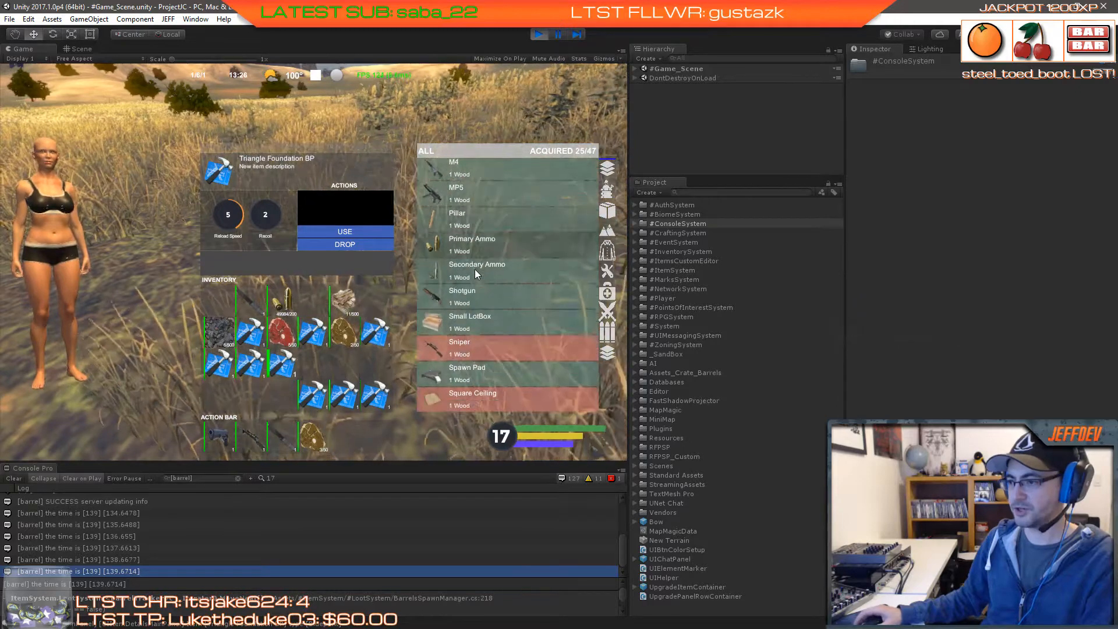
pyautogui.scroll(-3, 474, 269)
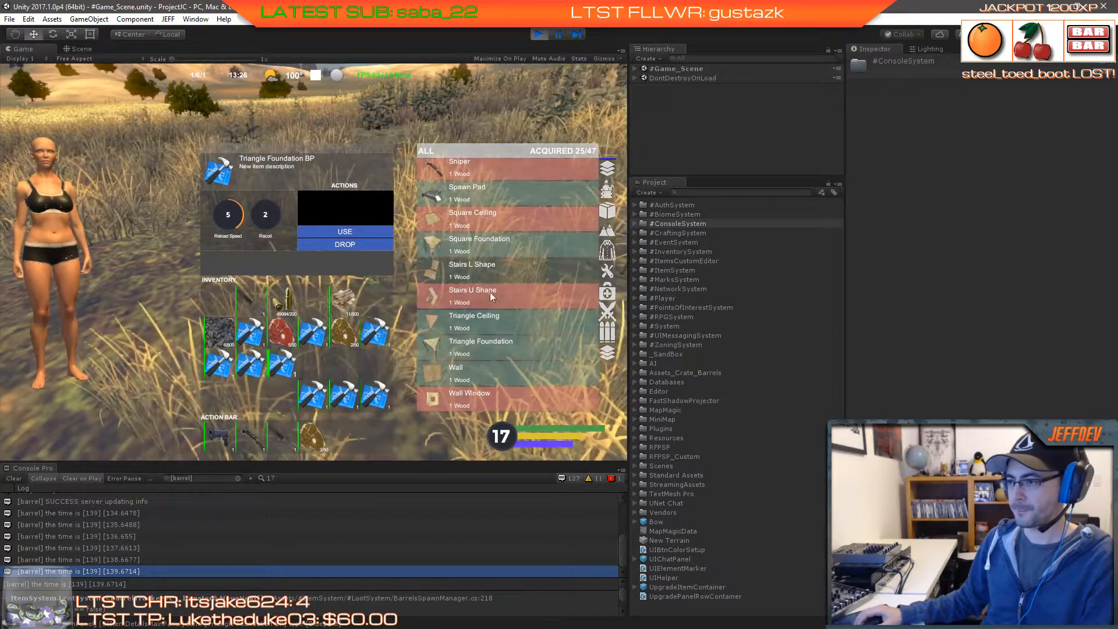
pyautogui.scroll(2, 495, 348)
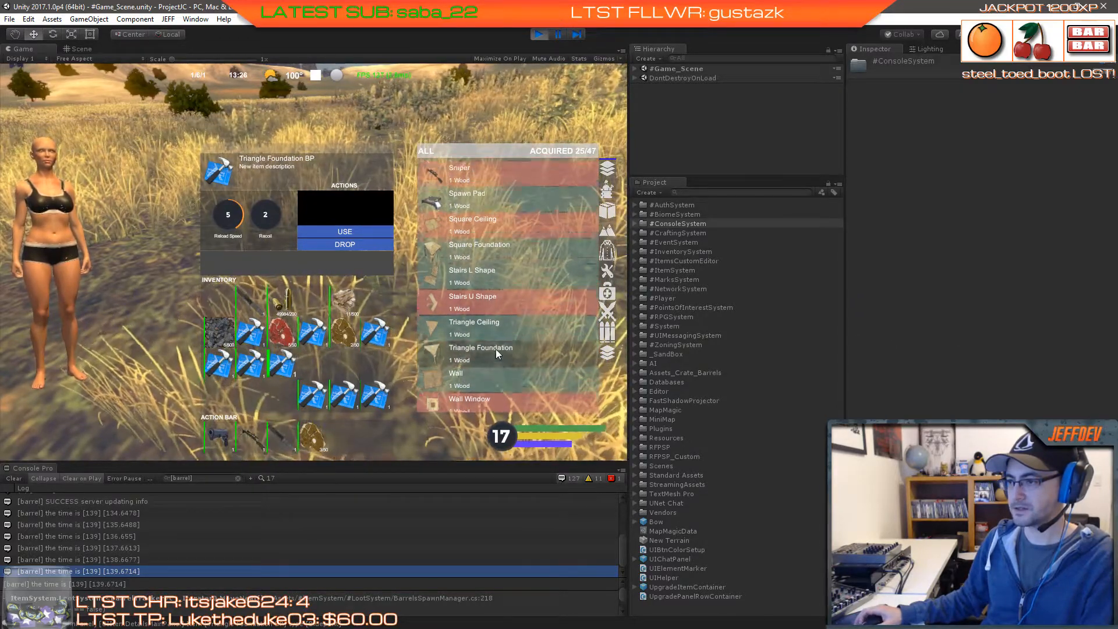
# Step: Check the Triangle Foundation, Triangle Ceiling and MP5 blueprints against the full crafting list
pyautogui.scroll(8, 495, 352)
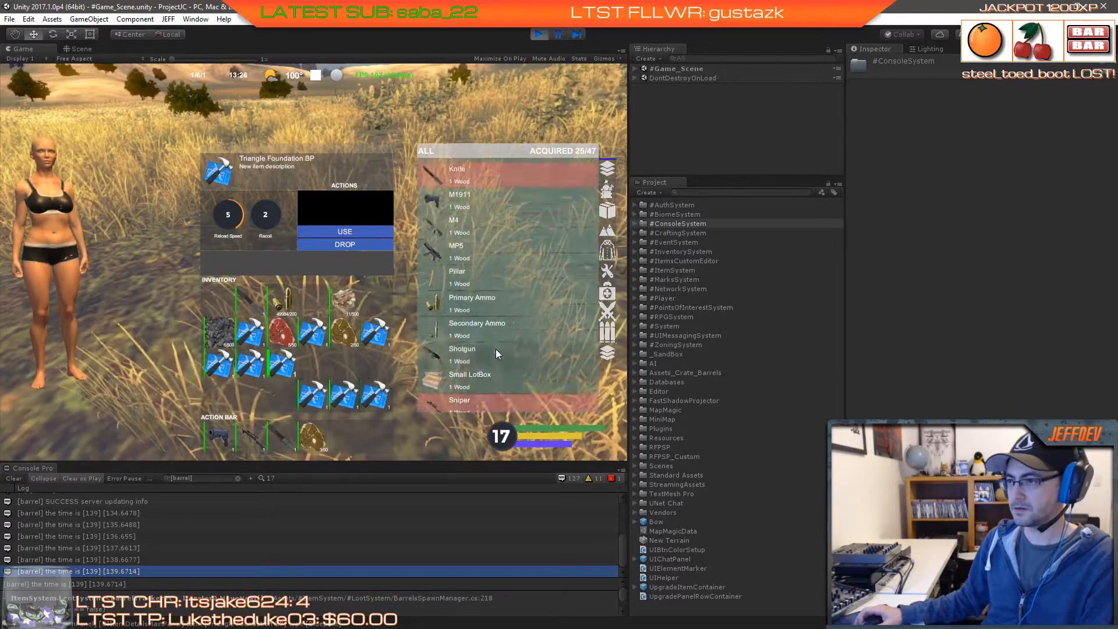
pyautogui.scroll(-3, 496, 354)
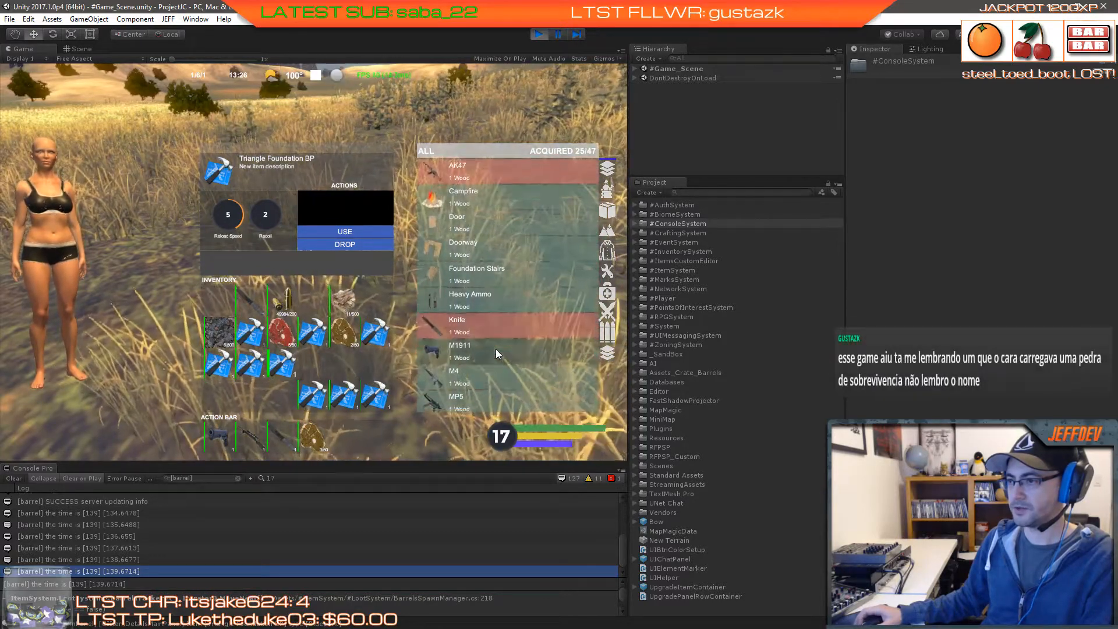
pyautogui.scroll(-8, 495, 348)
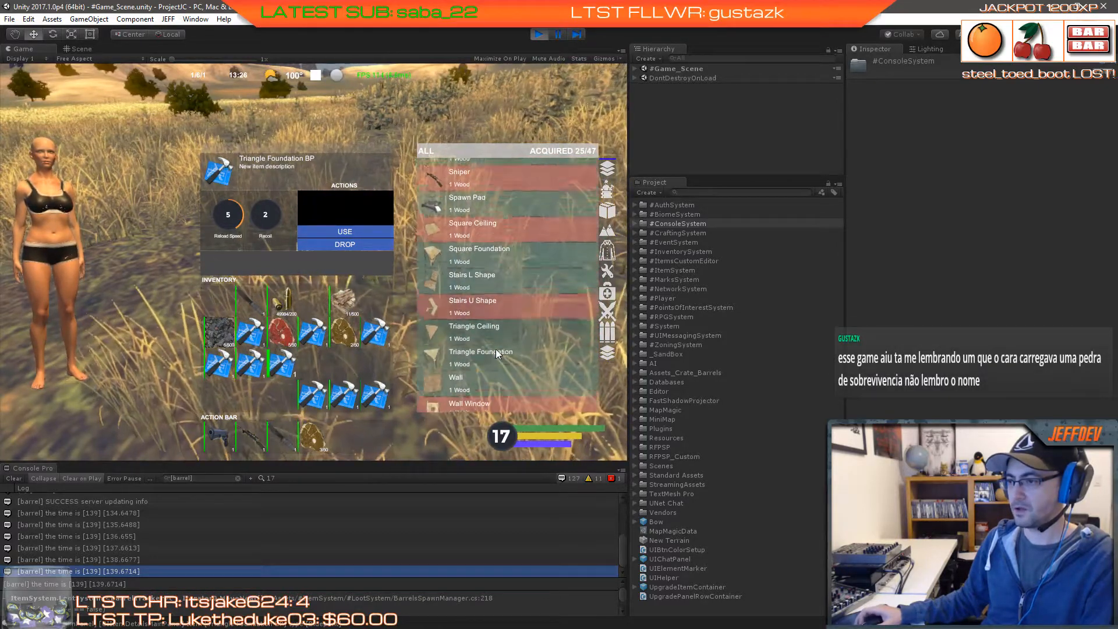
pyautogui.click(340, 403)
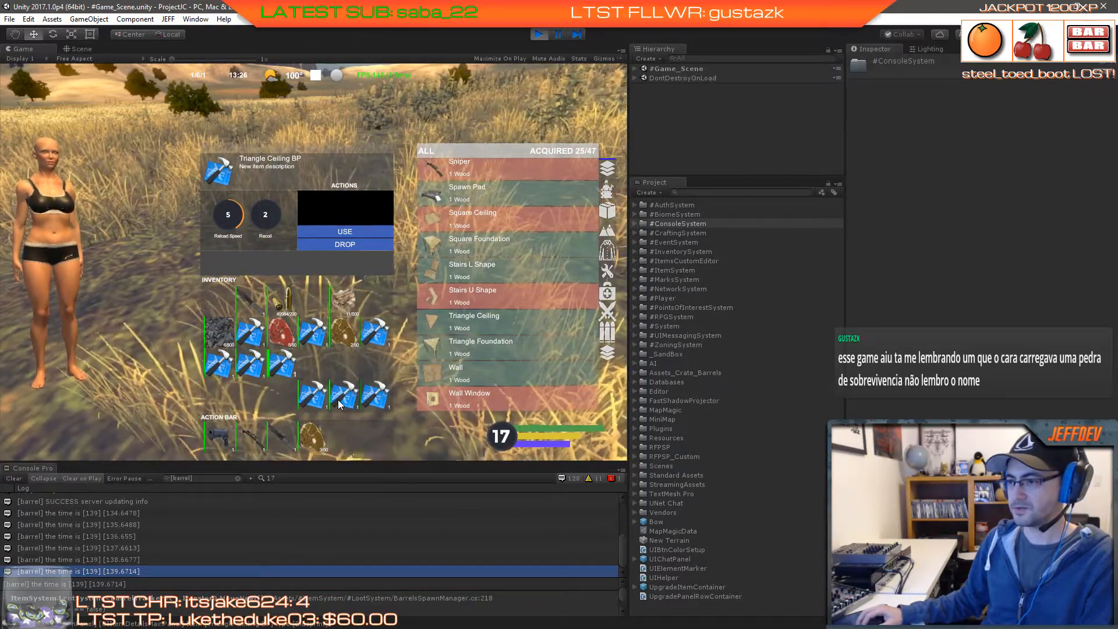
pyautogui.click(340, 402)
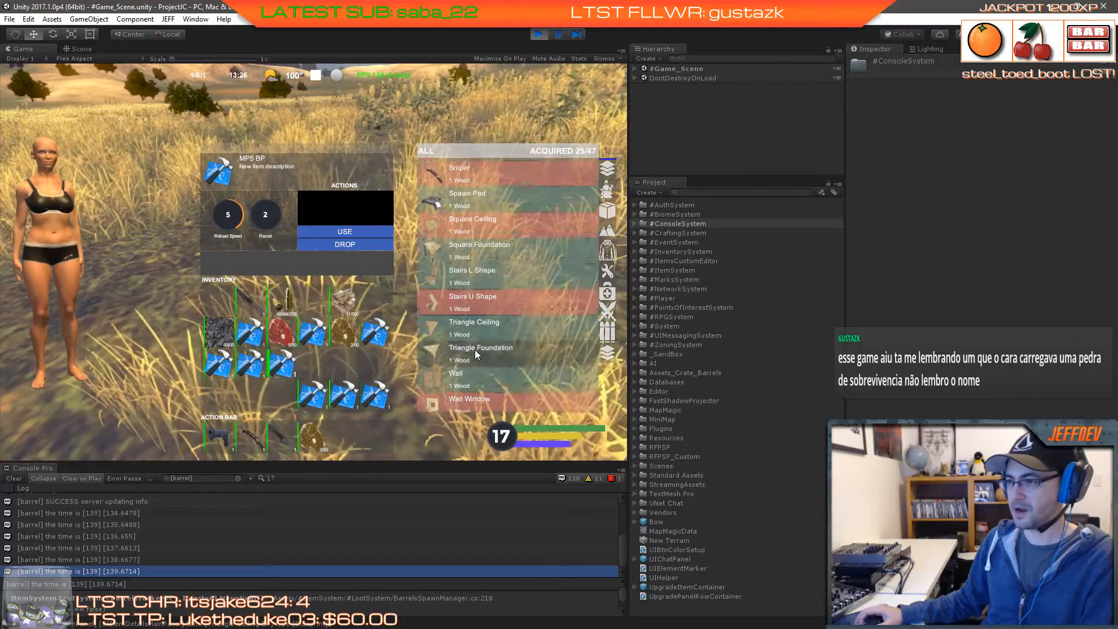
pyautogui.scroll(3, 475, 352)
pyautogui.scroll(9, 475, 352)
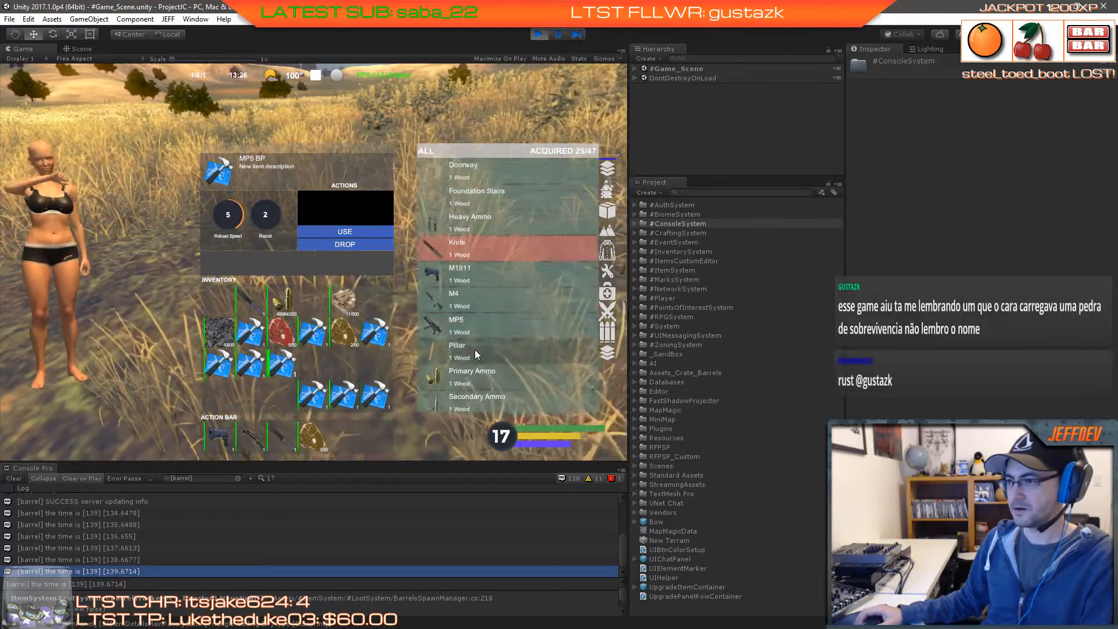
# Step: Check the Doorway BP from the inventory's last row against the crafting list and use it
pyautogui.click(372, 400)
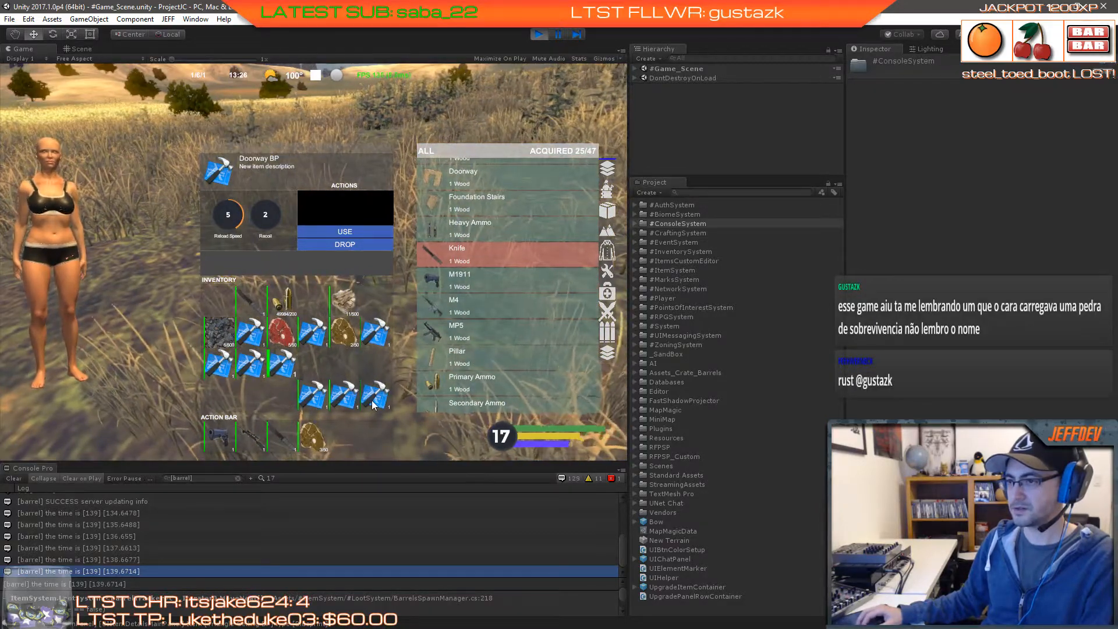
pyautogui.scroll(1, 502, 318)
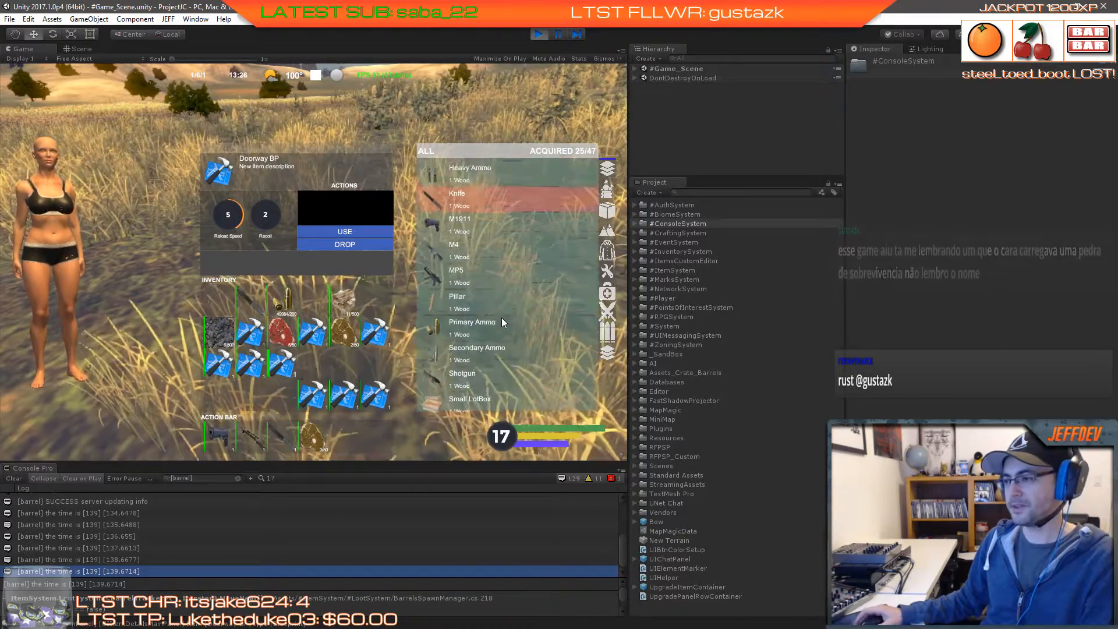
pyautogui.click(358, 230)
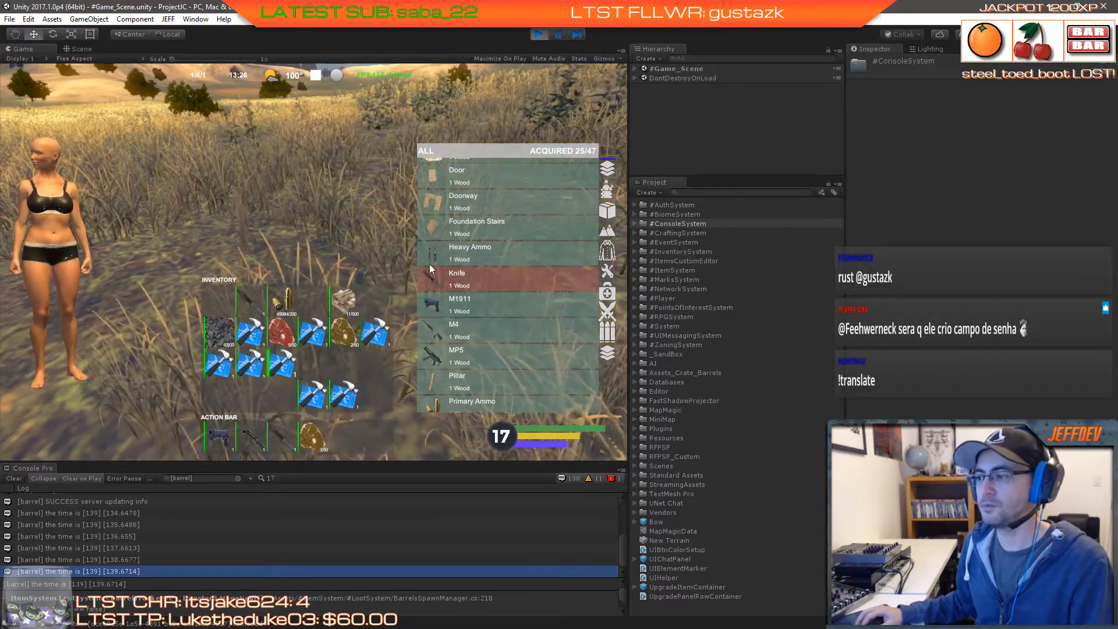
# Step: Show the crafting requirements of the M4 and the MP5 in the crafting list
pyautogui.click(463, 327)
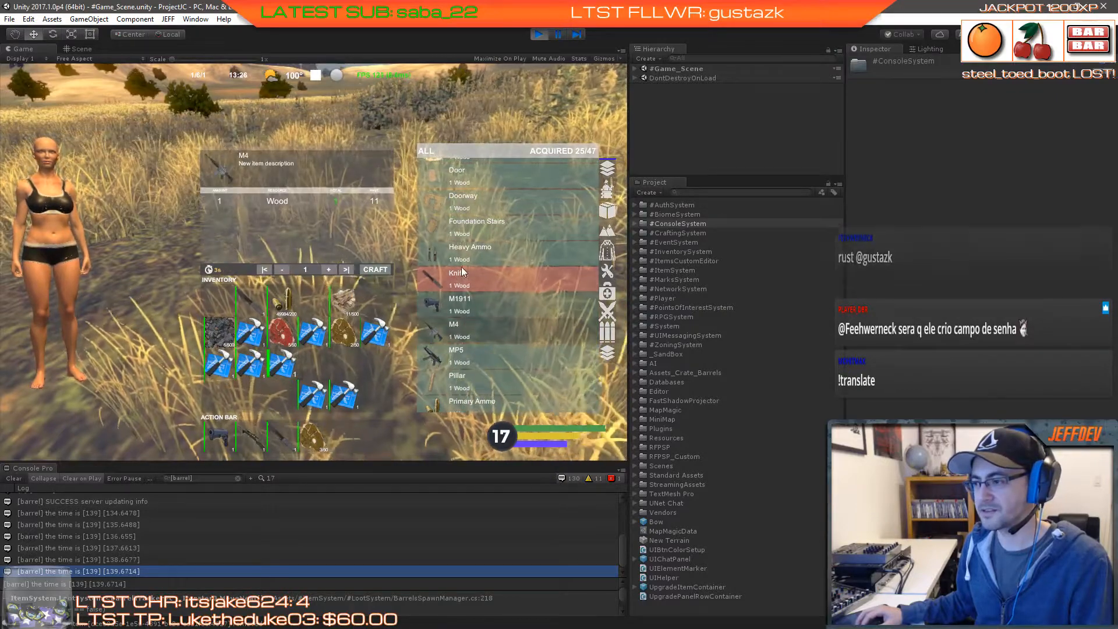
pyautogui.click(474, 184)
pyautogui.click(478, 347)
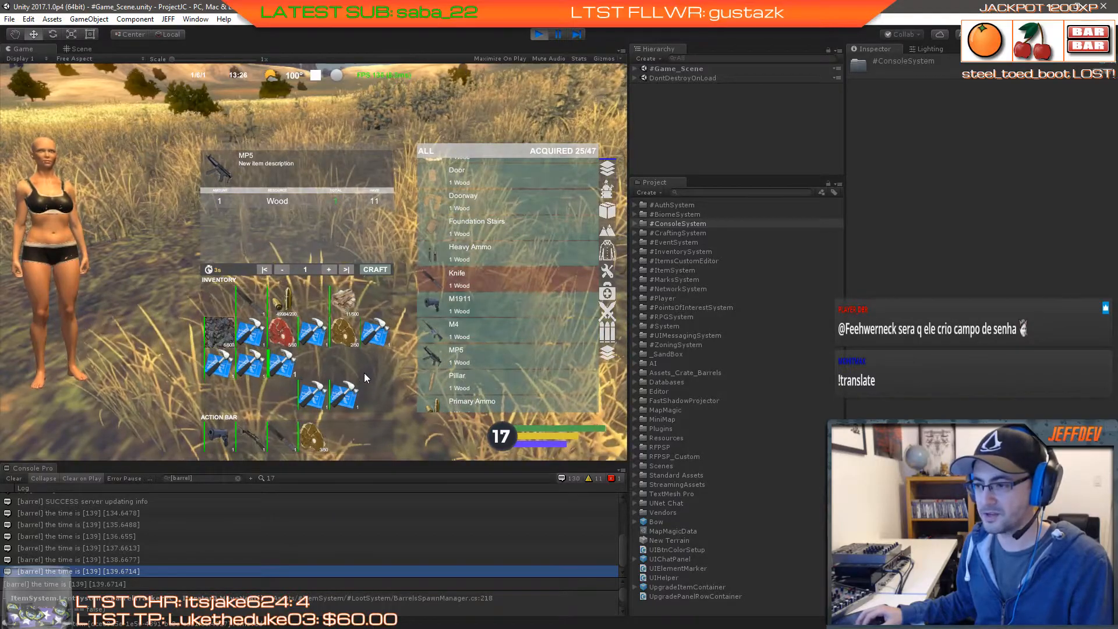
# Step: Close the inventory, walk on through the grass field past the rock, and end the playtest
pyautogui.press('Tab')
pyautogui.press('w')
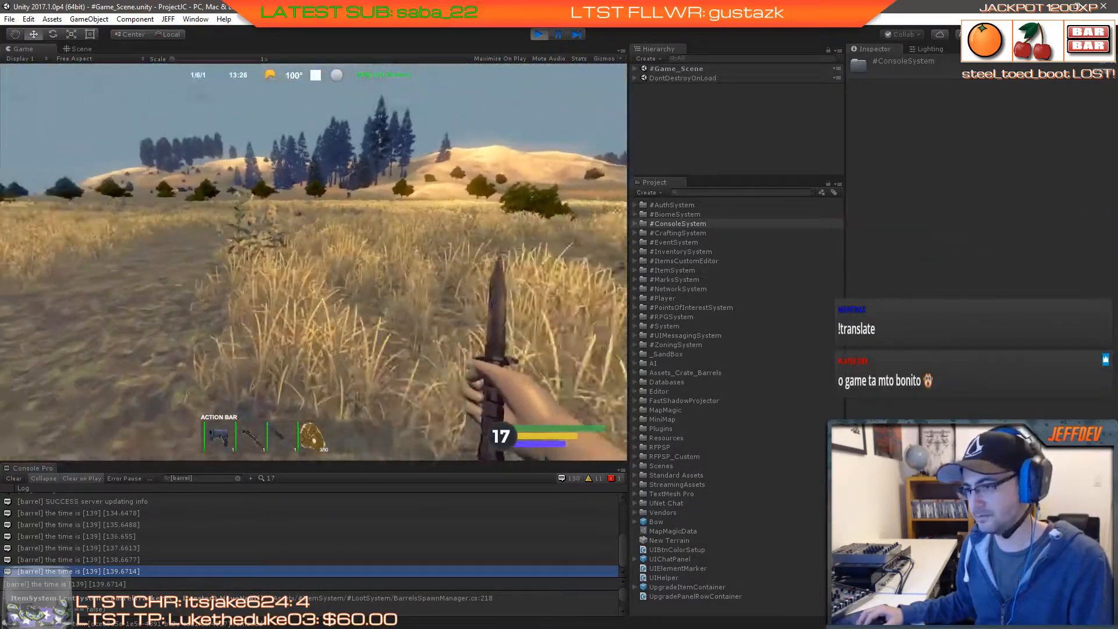
pyautogui.press('w')
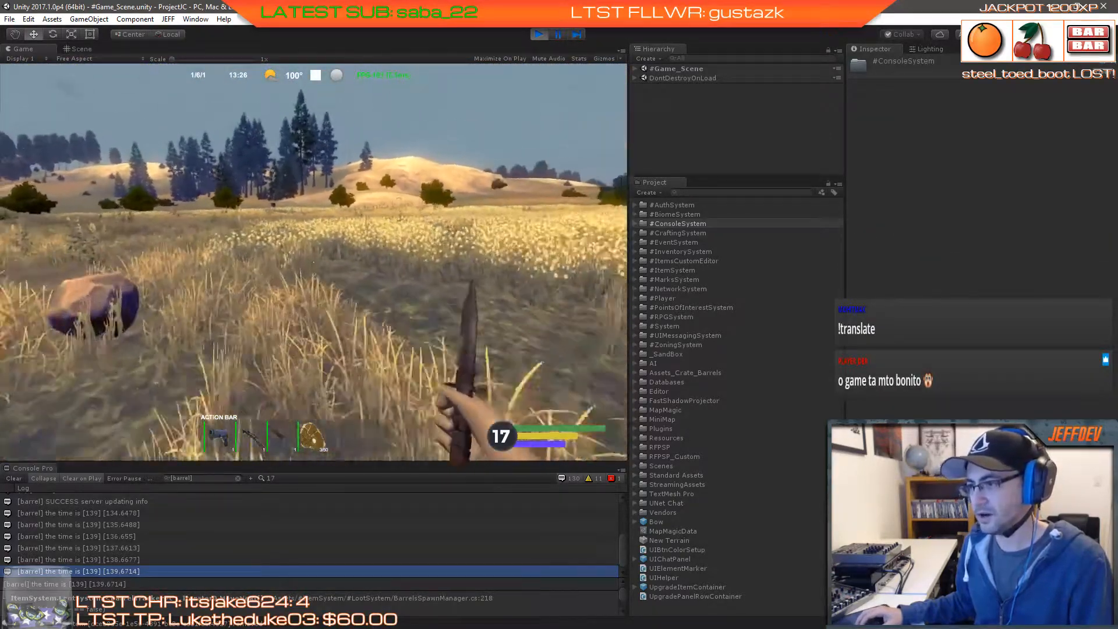
pyautogui.press('Tab')
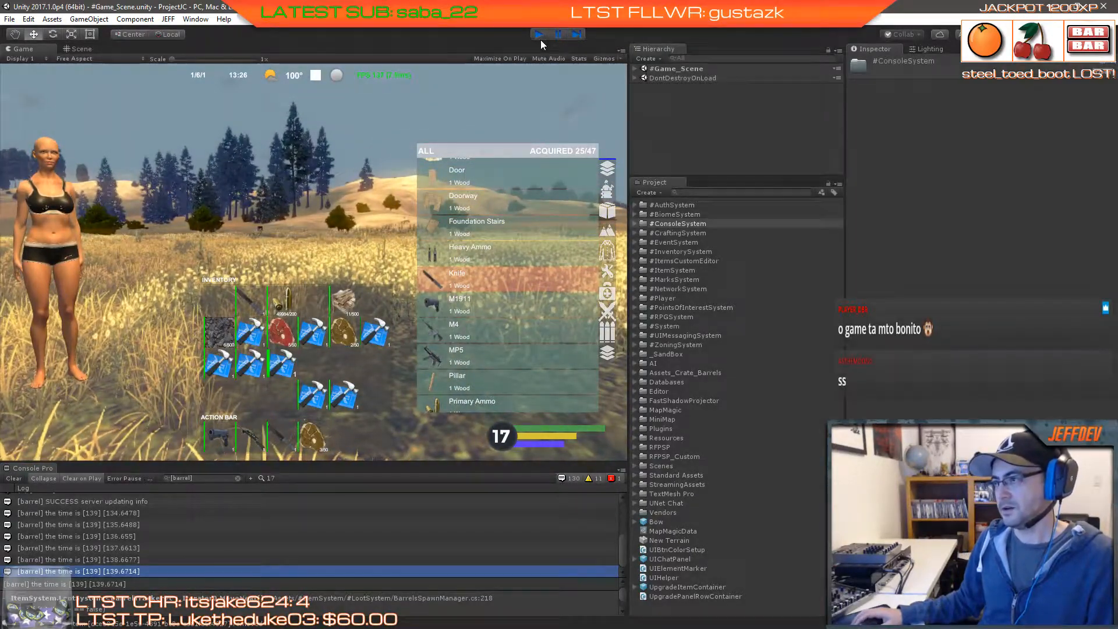
pyautogui.click(541, 40)
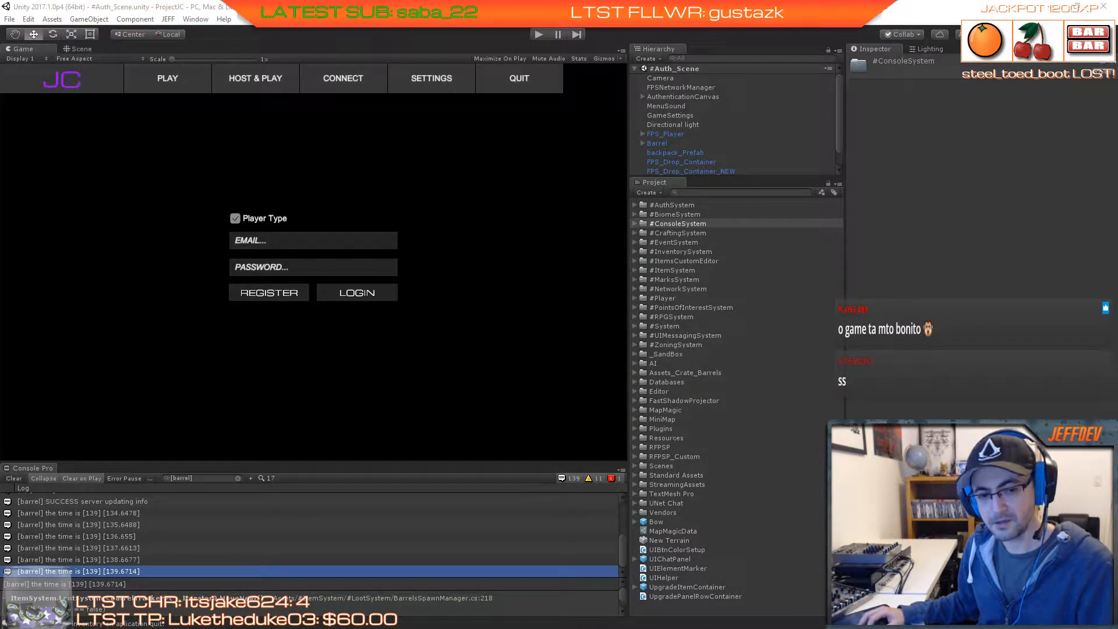
# Step: Switch to Firefox and open the bookmarked GitHub profile in a new tab
pyautogui.hotkey('alt', 'Tab')
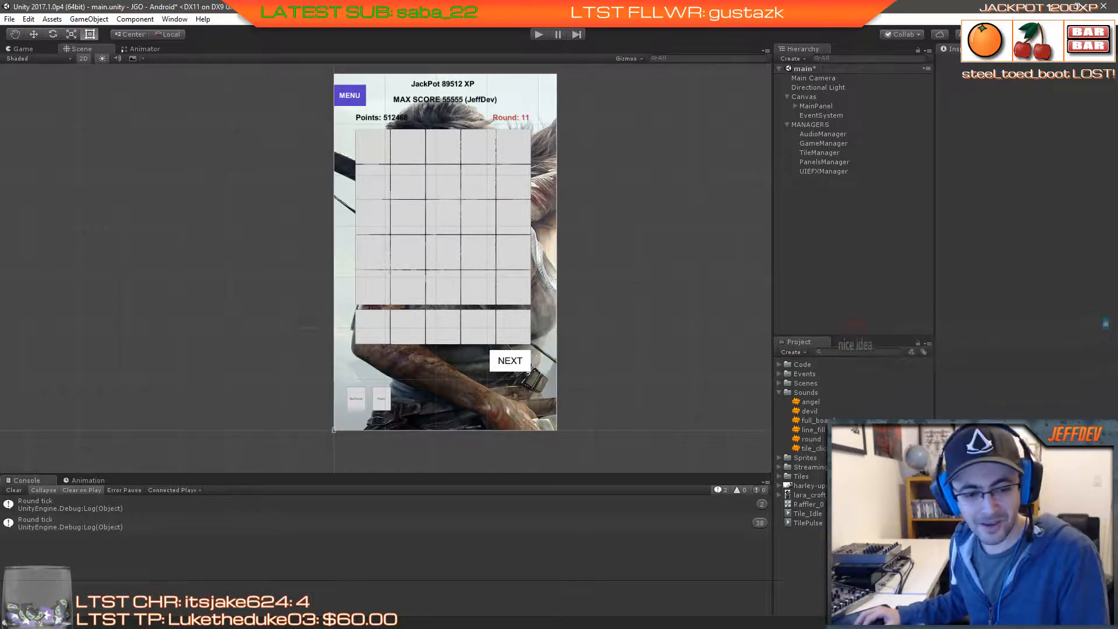
pyautogui.hotkey('alt', 'Tab')
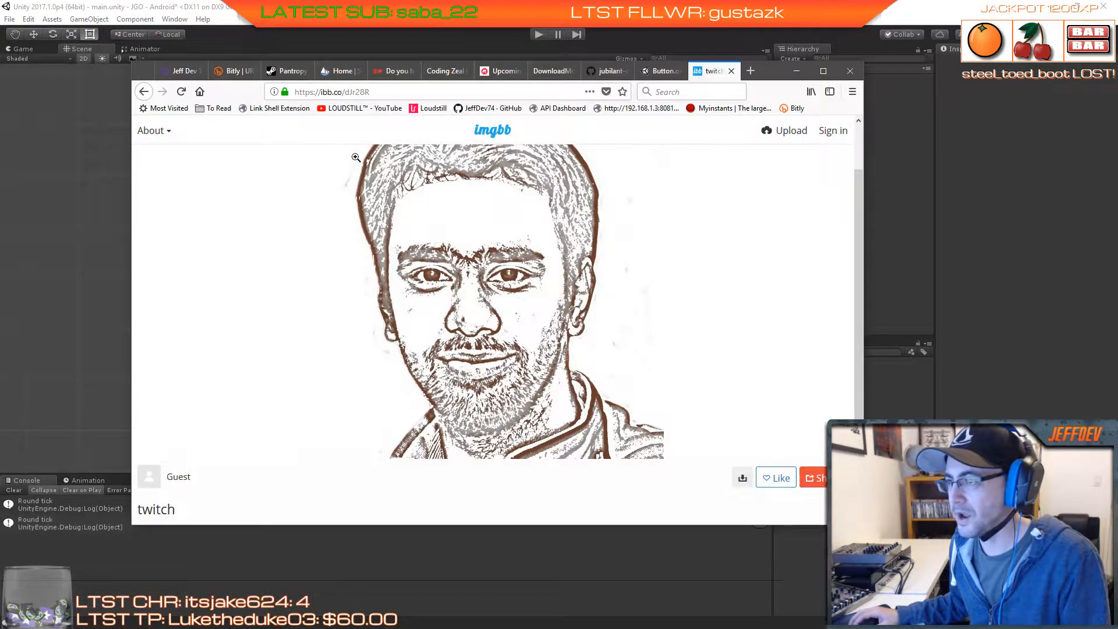
pyautogui.click(750, 71)
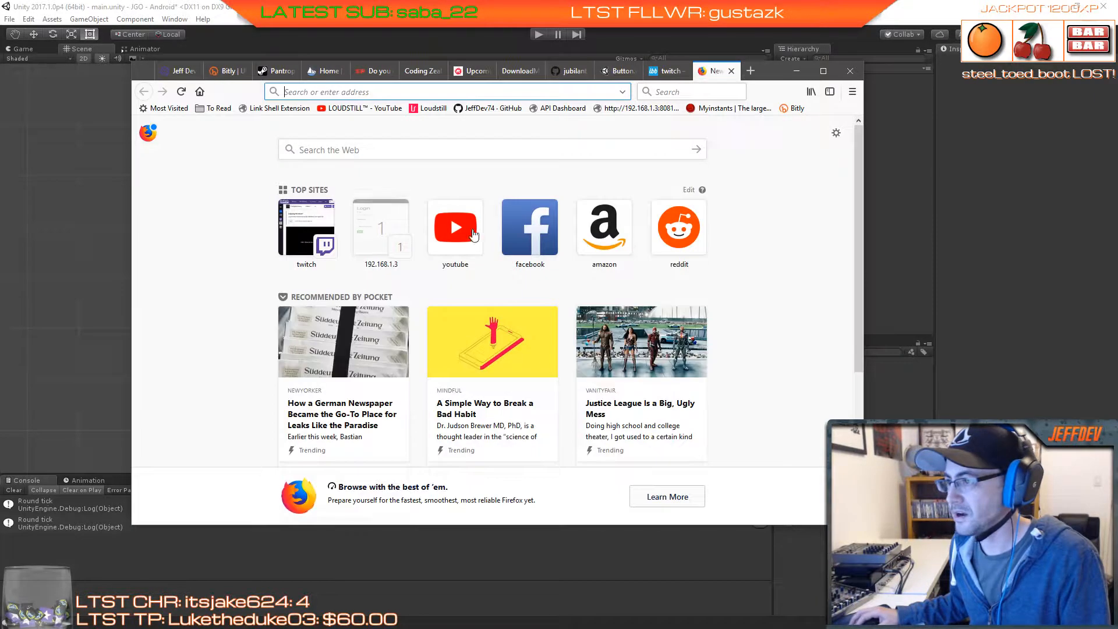
pyautogui.click(483, 109)
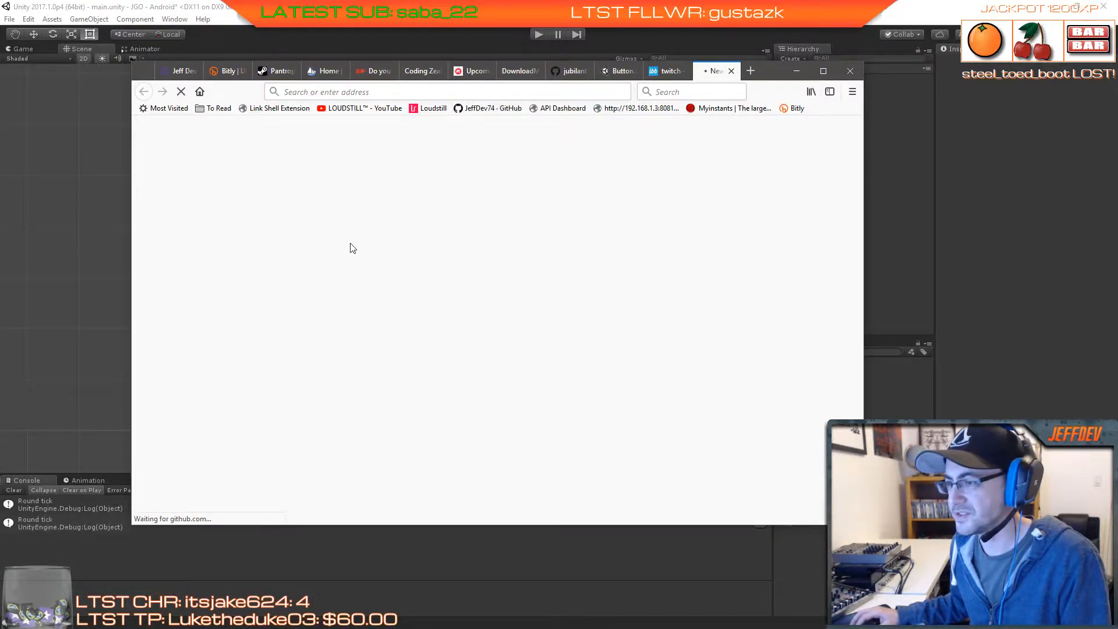
pyautogui.click(476, 92)
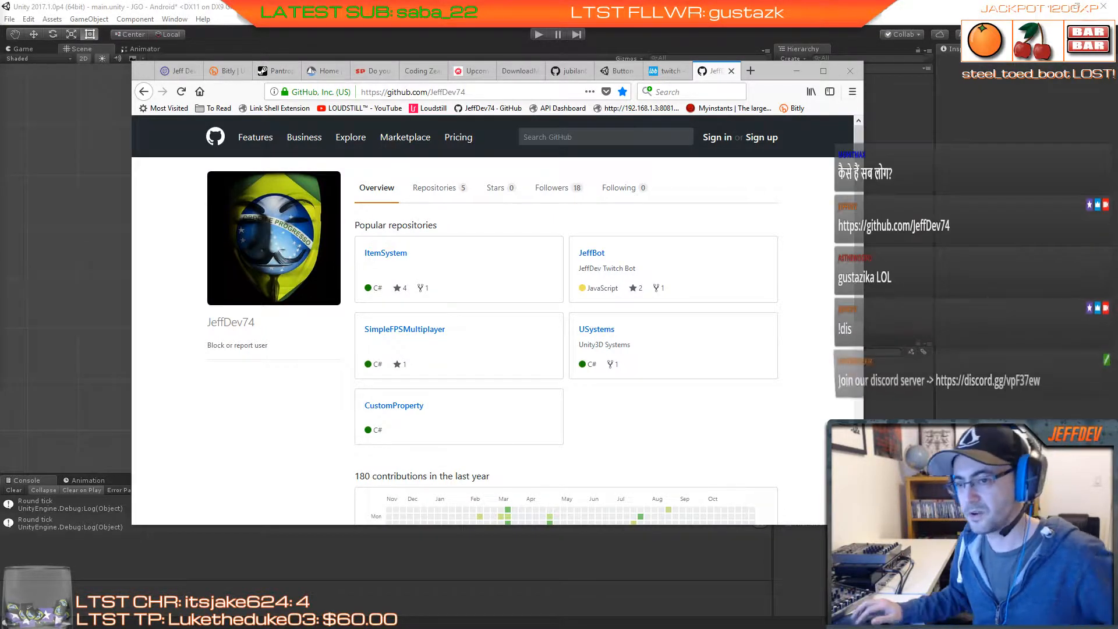
# Step: Look through the ItemSystem repository's file list and README, and return to the profile overview
pyautogui.click(392, 254)
pyautogui.scroll(-2, 405, 378)
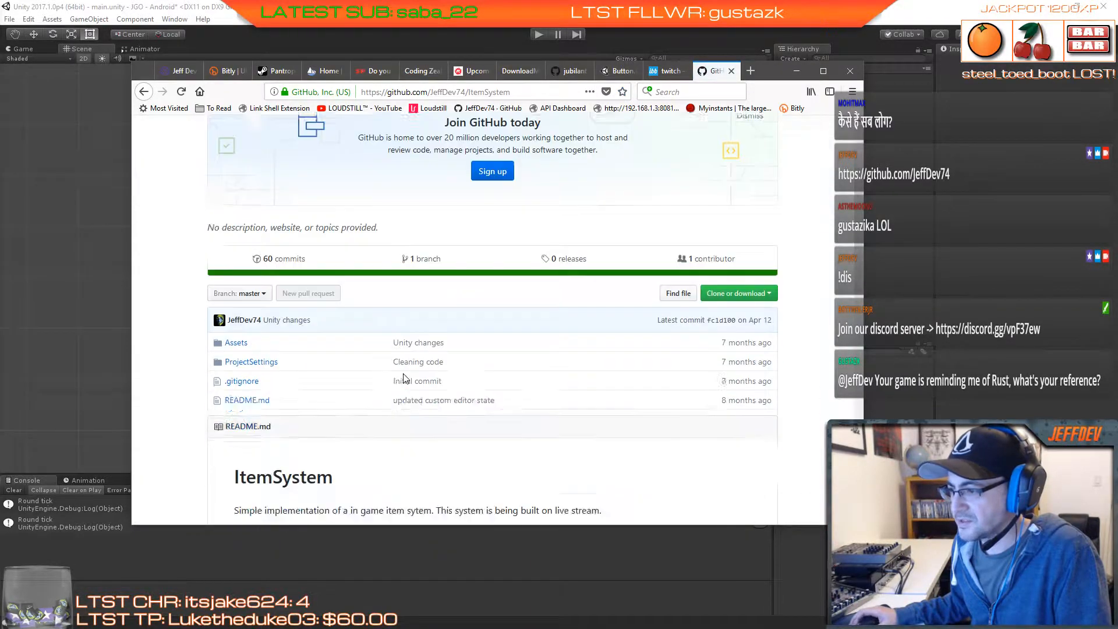
pyautogui.scroll(-3, 405, 377)
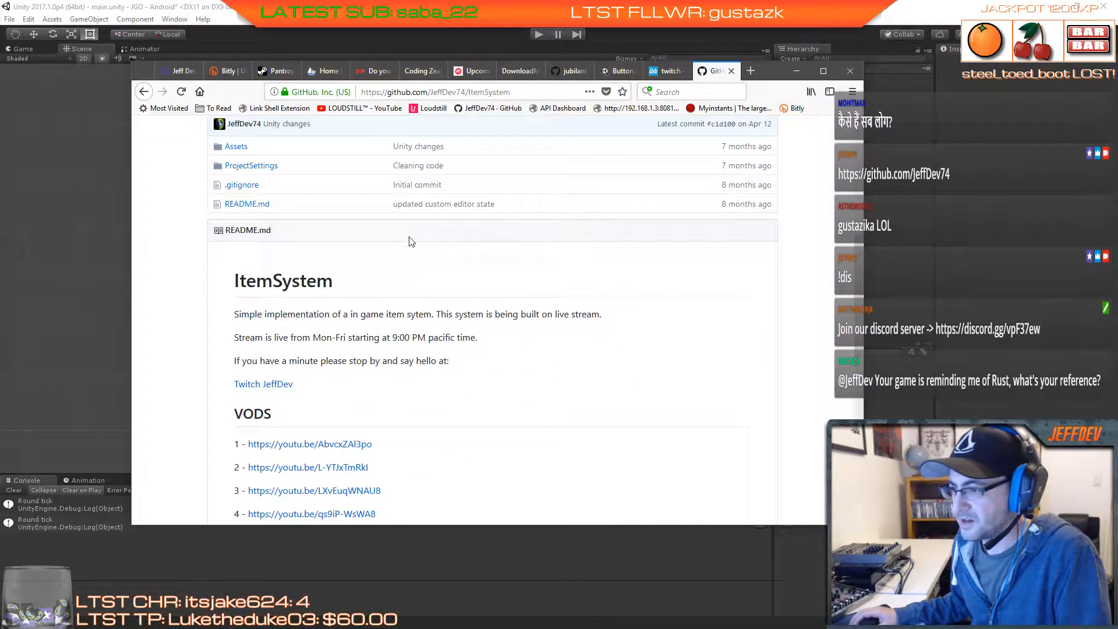
pyautogui.click(144, 92)
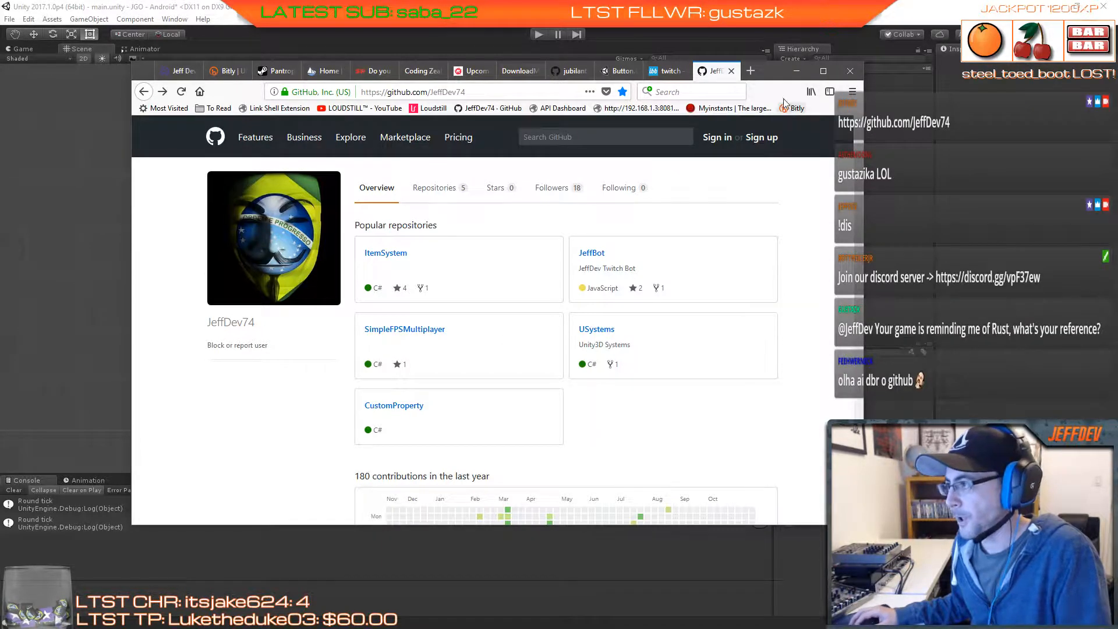
# Step: Minimize the browser and the ProjectJC editor to return to the tile game project
pyautogui.click(795, 72)
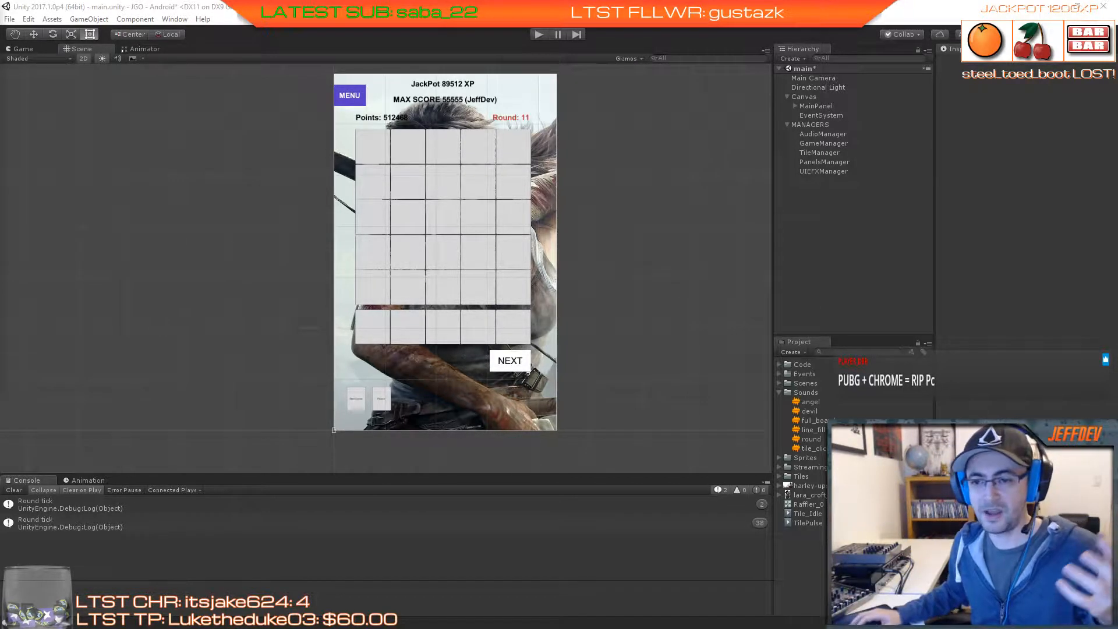
pyautogui.hotkey('alt', 'Tab')
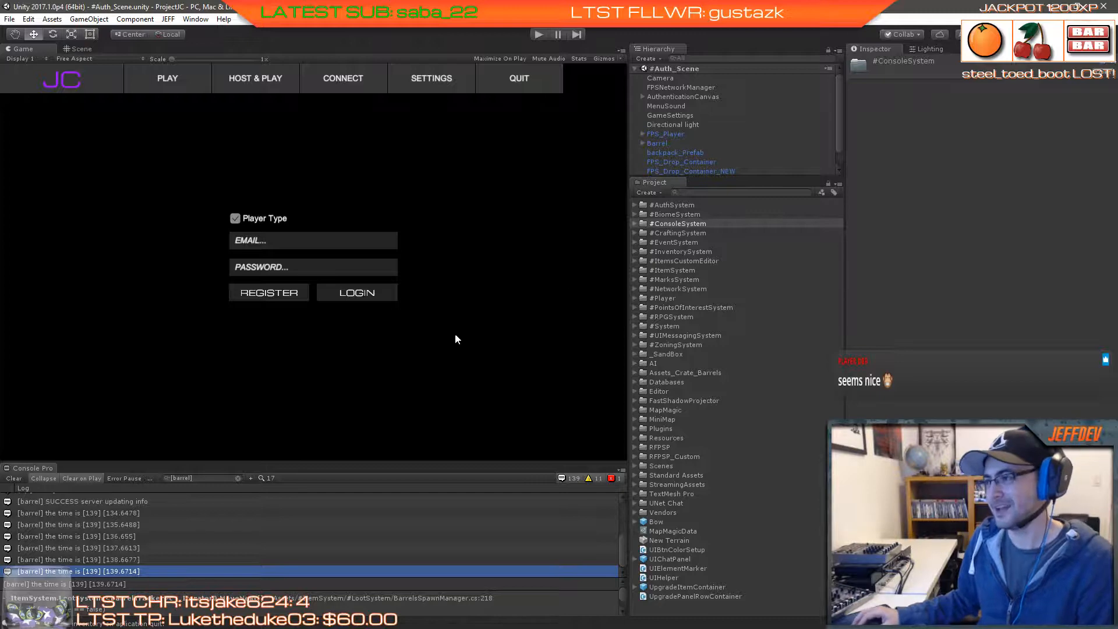
pyautogui.click(1049, 7)
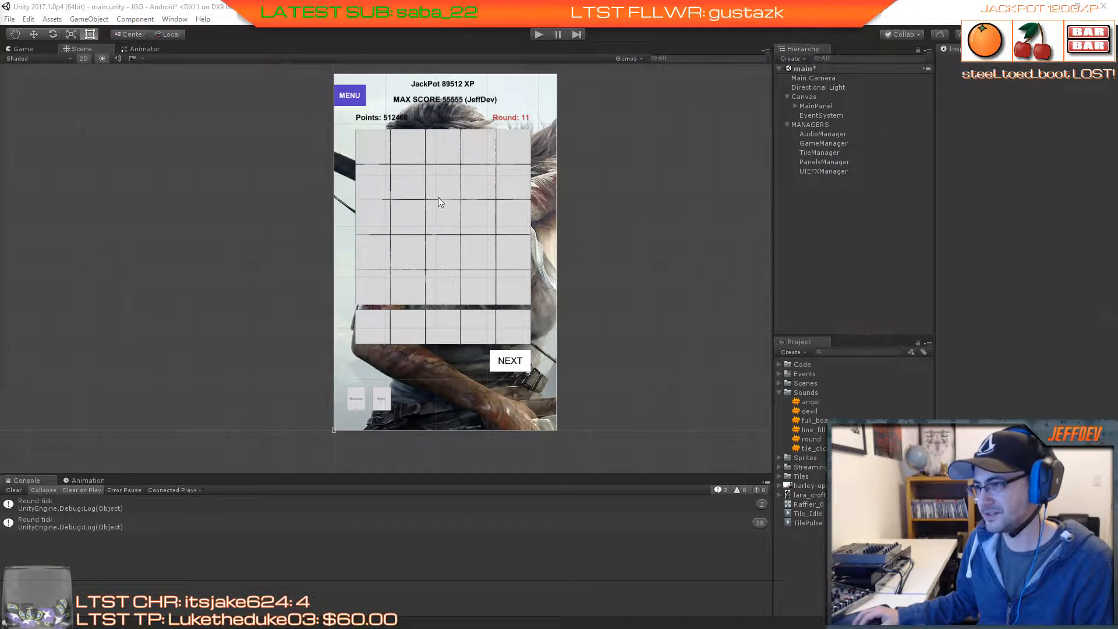
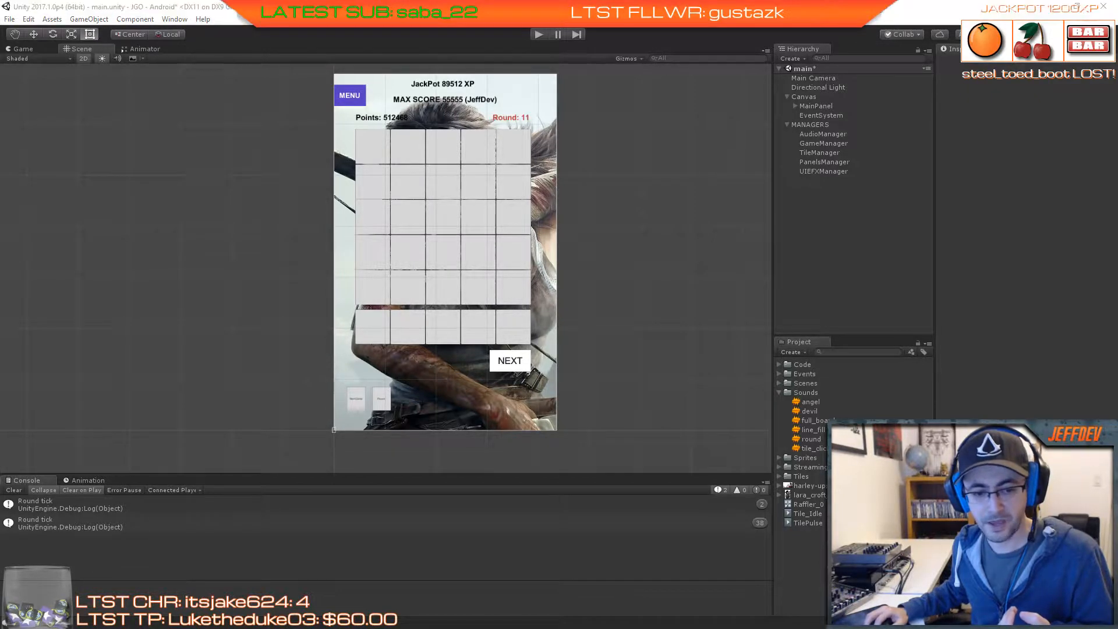
# Step: Switch to the ProjectJC editor, run the authentication scene and log in with the prefilled account
pyautogui.hotkey('alt', 'Tab')
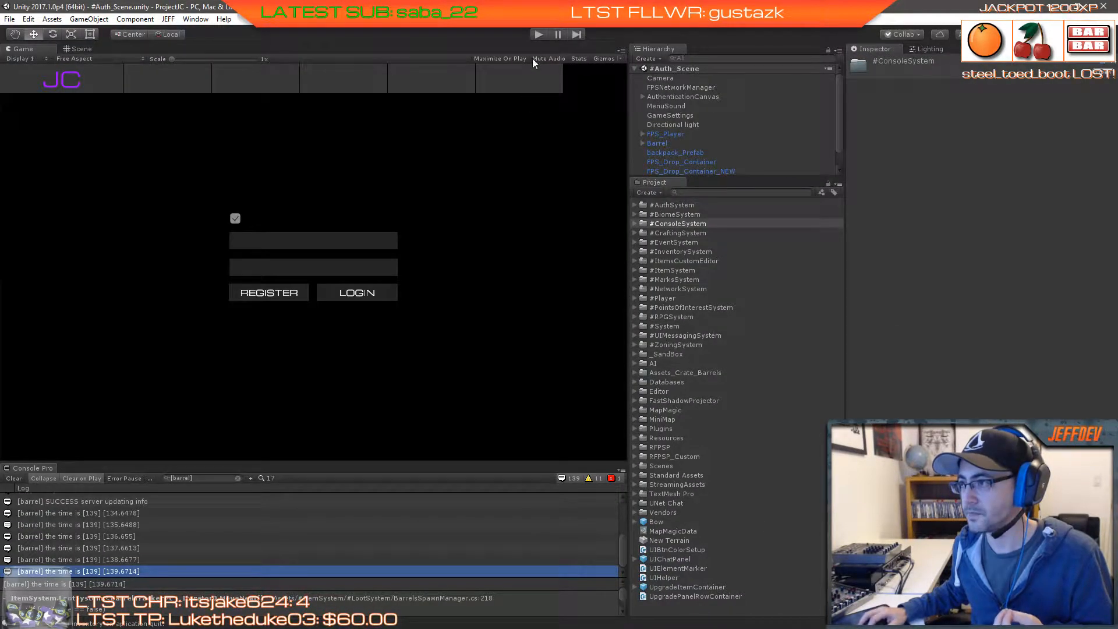
pyautogui.click(539, 36)
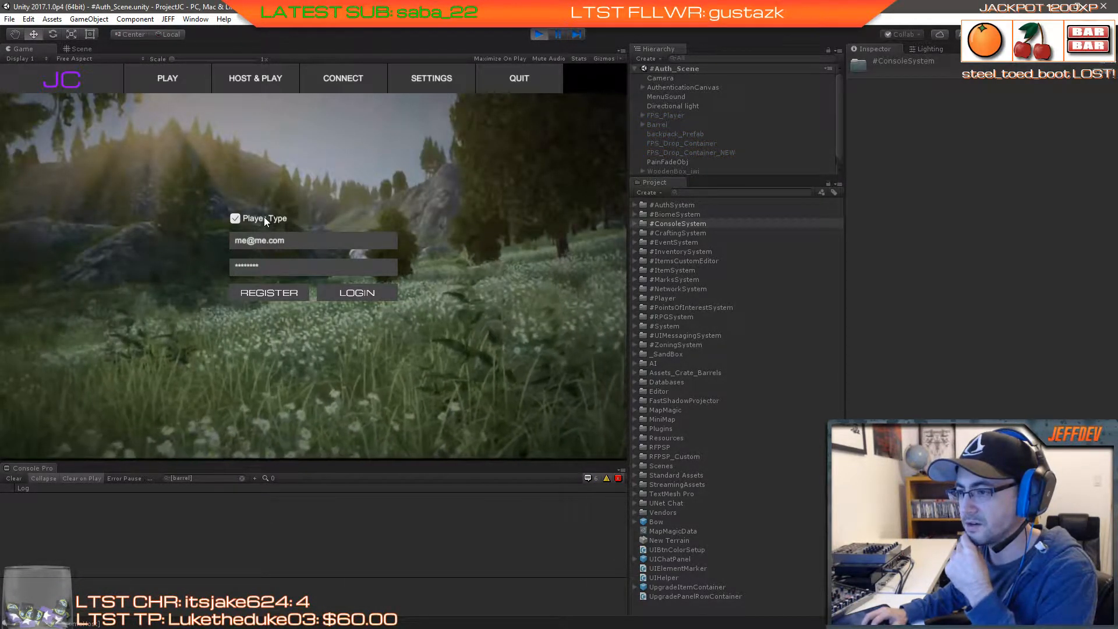
pyautogui.click(347, 292)
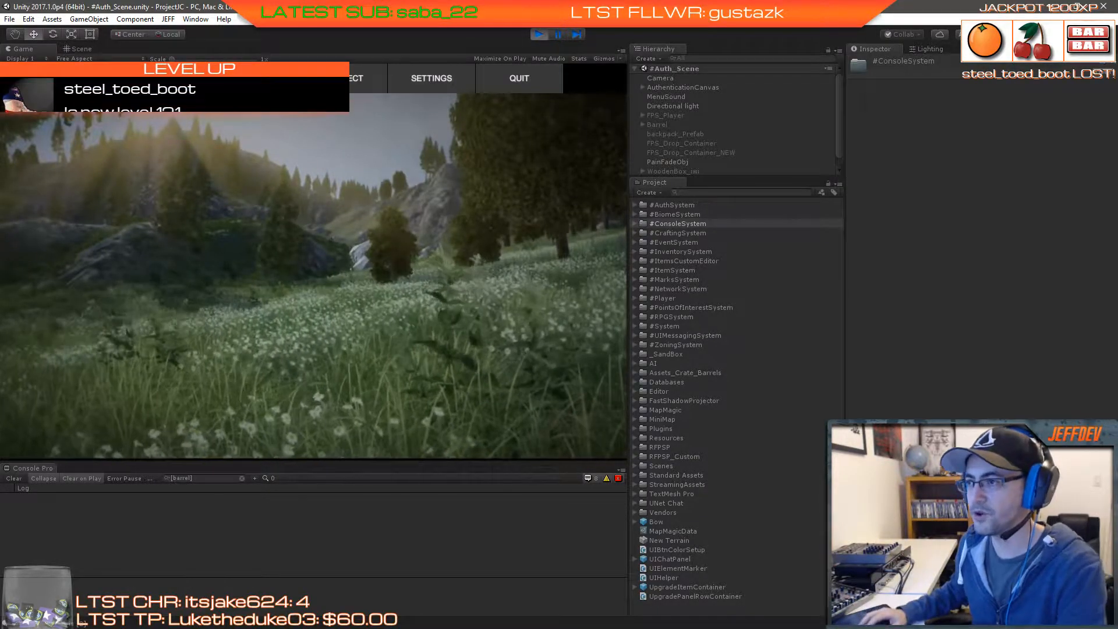
# Step: Review the community hosts list and the Host & Play form, and end the playtest
pyautogui.click(338, 81)
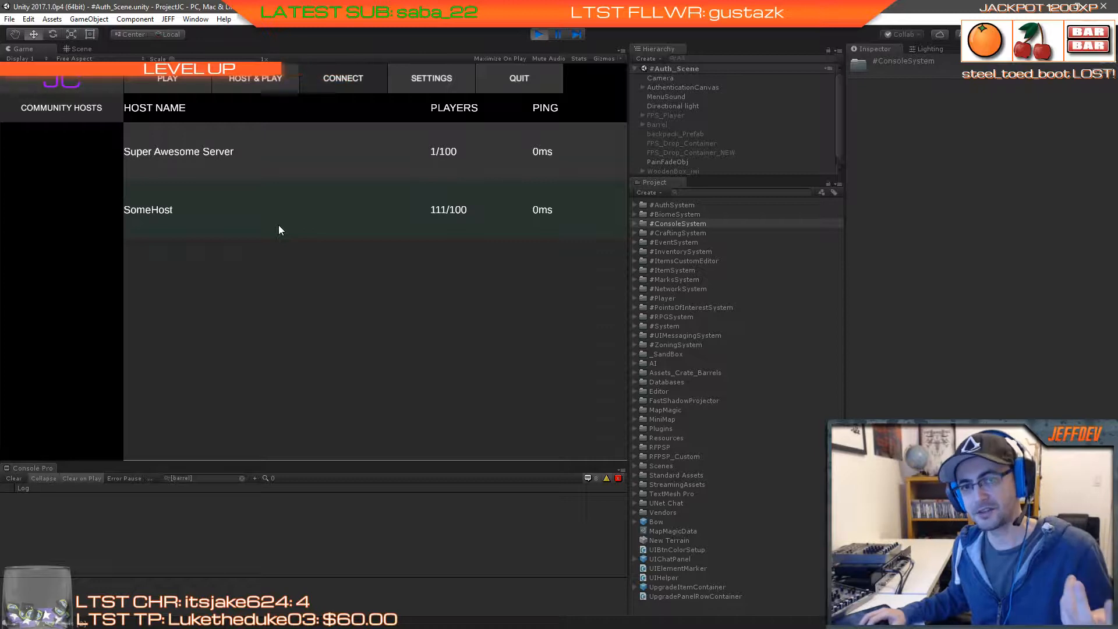
pyautogui.click(246, 81)
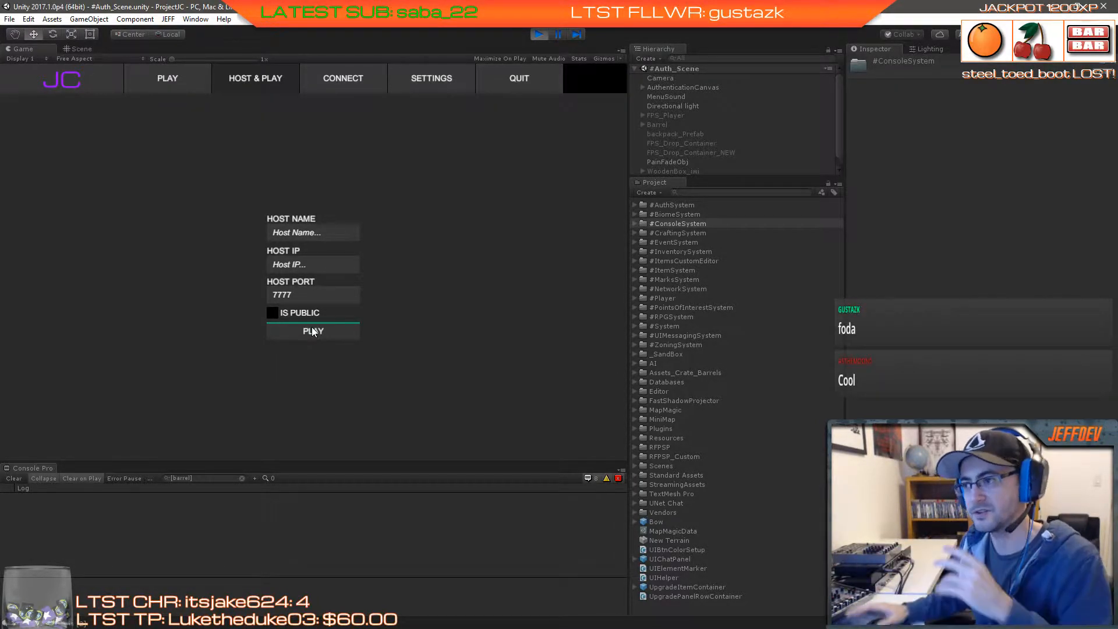
pyautogui.click(343, 78)
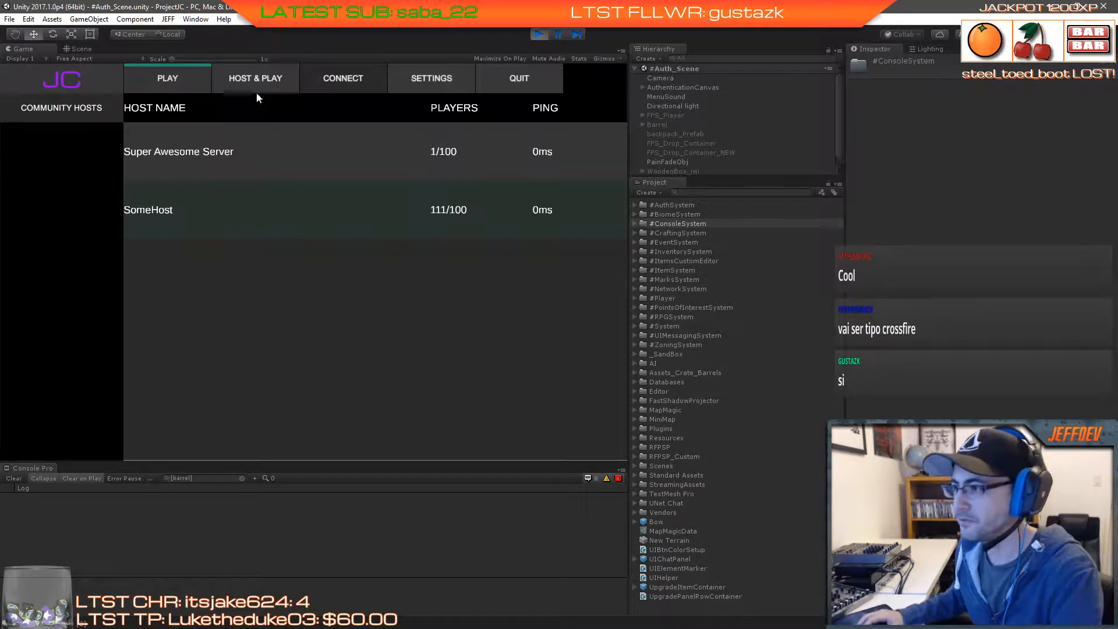
pyautogui.click(538, 35)
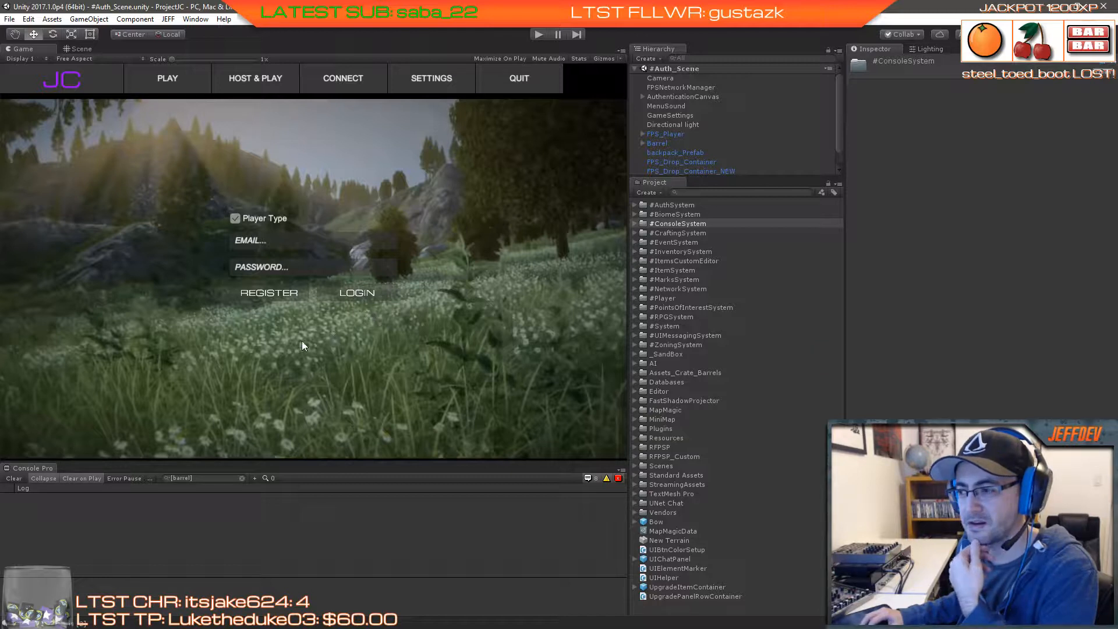
pyautogui.moveTo(624, 264); pyautogui.dragTo(626, 263)
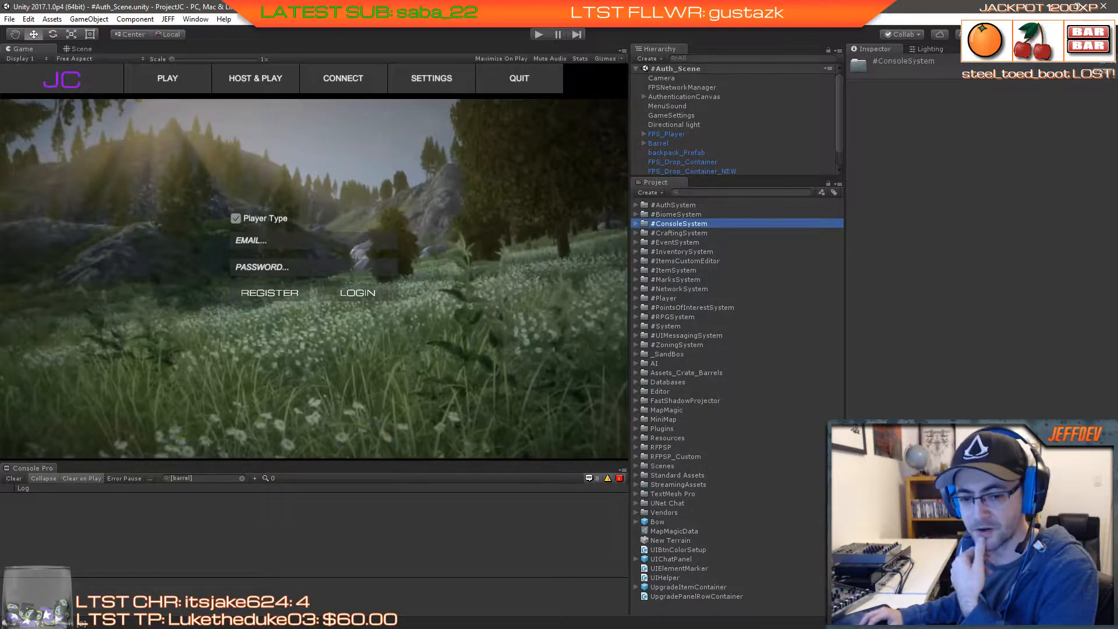
# Step: Switch to the tile game project, clear its console messages and start a playtest
pyautogui.hotkey('alt', 'Tab')
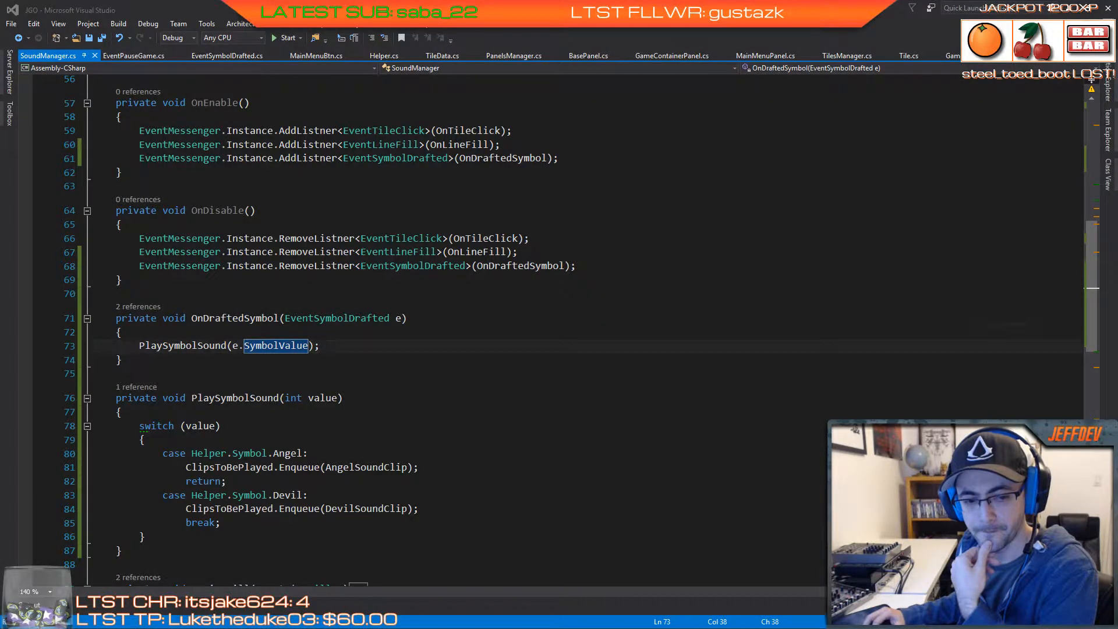
pyautogui.hotkey('alt', 'Tab')
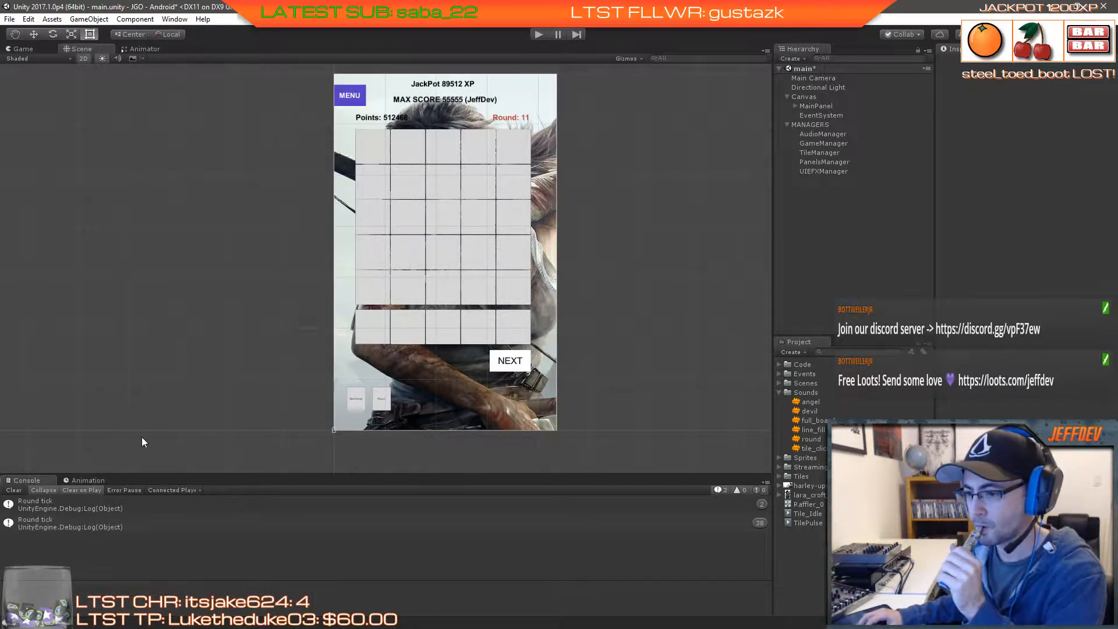
pyautogui.click(14, 490)
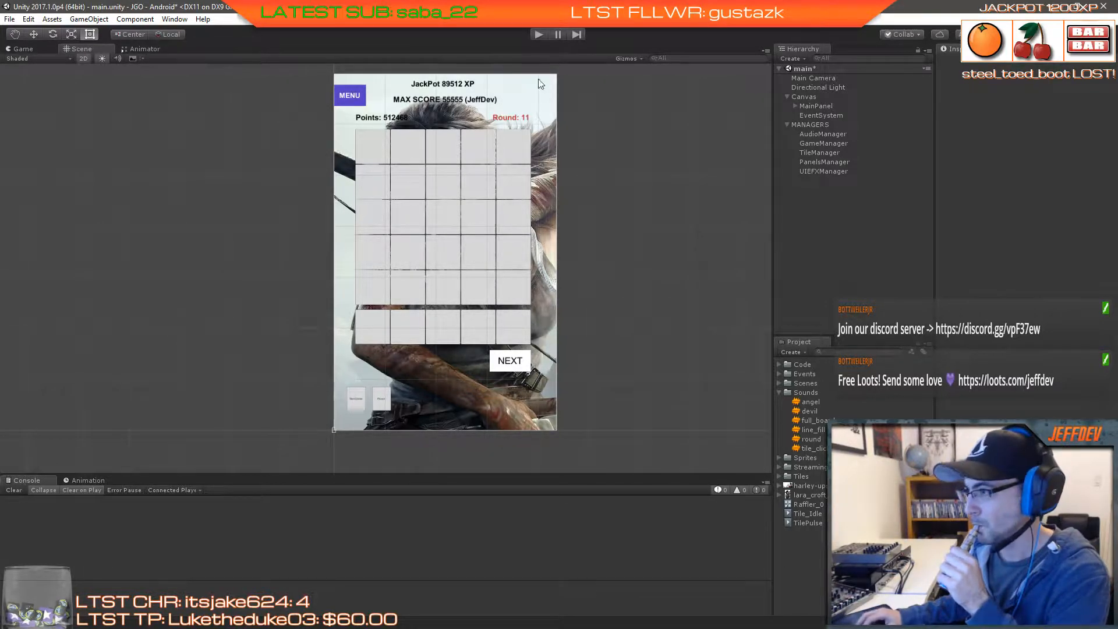
pyautogui.click(537, 36)
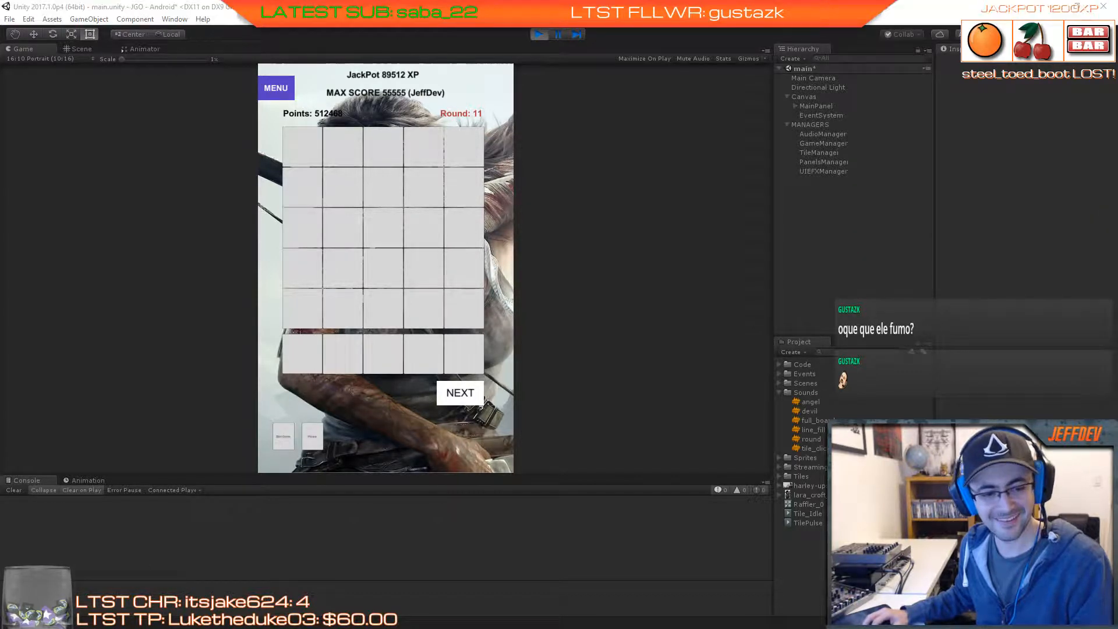
# Step: Switch to the browser, search the web for "crossfire game" and look over the CrossFire sign-up page
pyautogui.hotkey('alt', 'Tab')
pyautogui.click(671, 93)
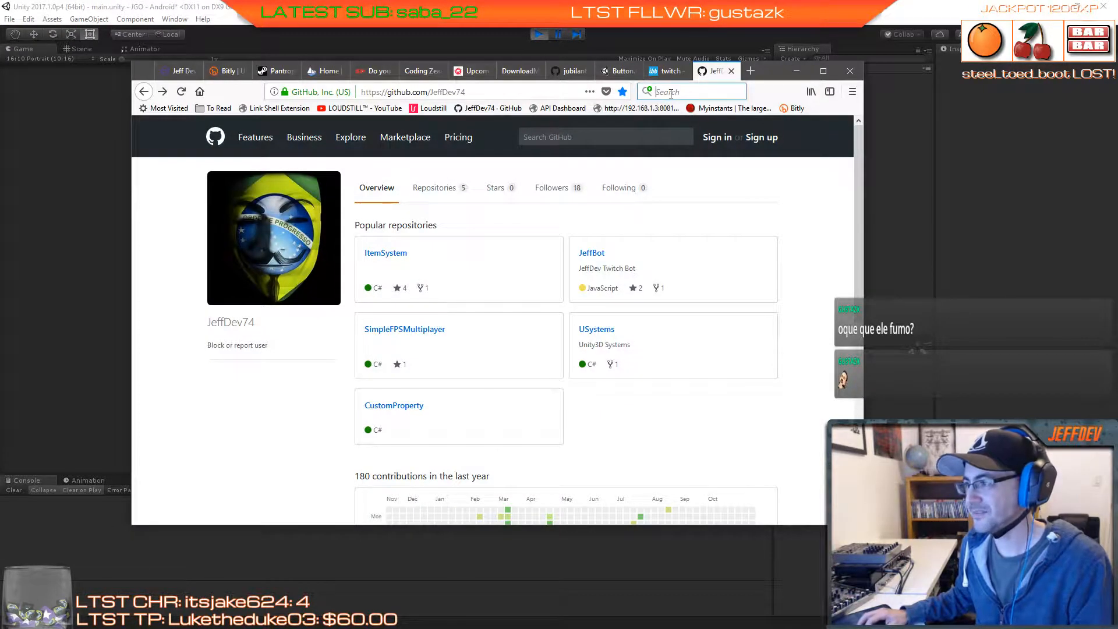
pyautogui.write('cr')
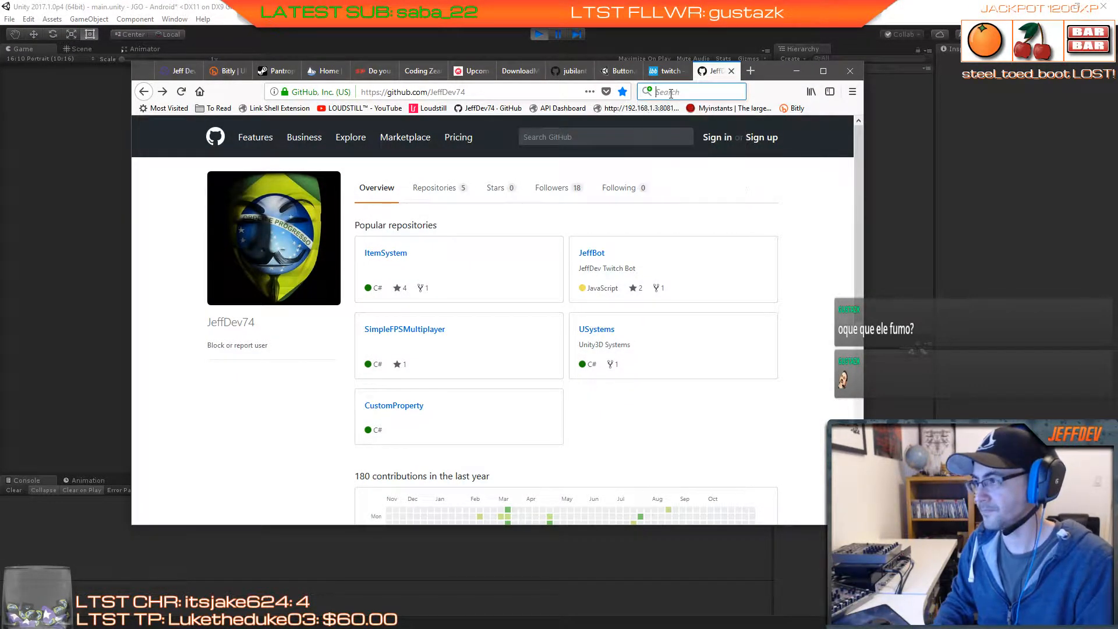
pyautogui.write('ossfire game')
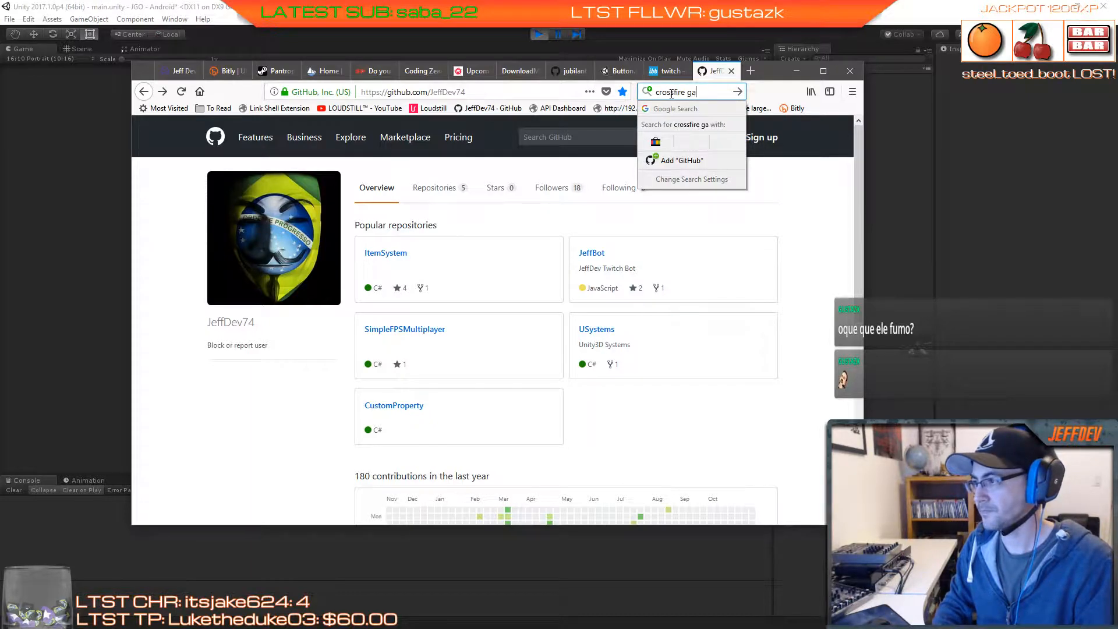
pyautogui.press('Return')
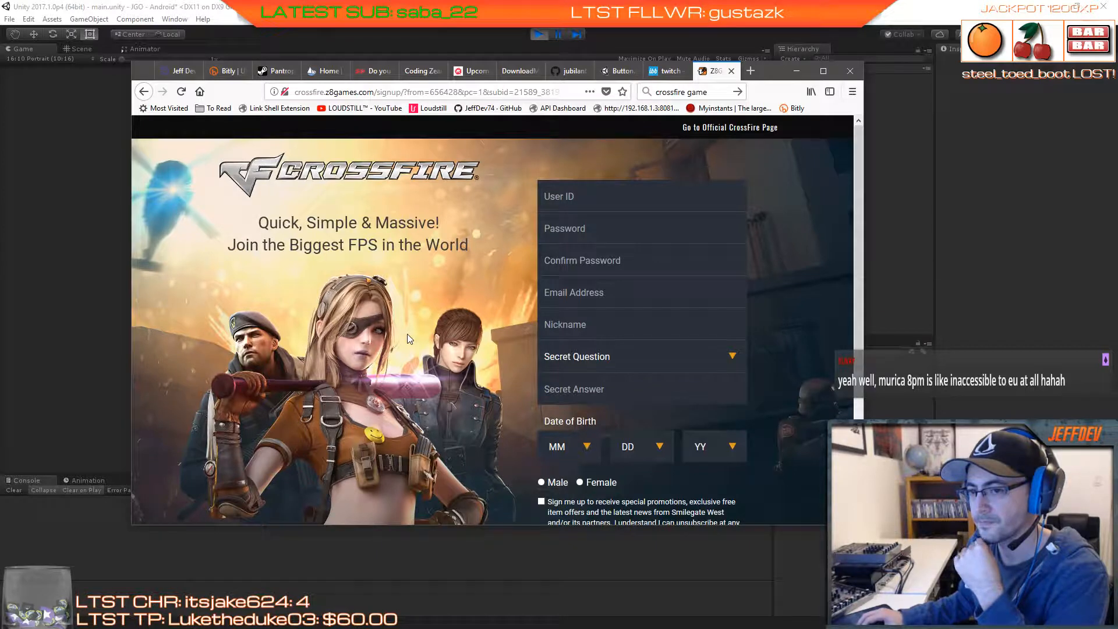
pyautogui.scroll(-3, 407, 338)
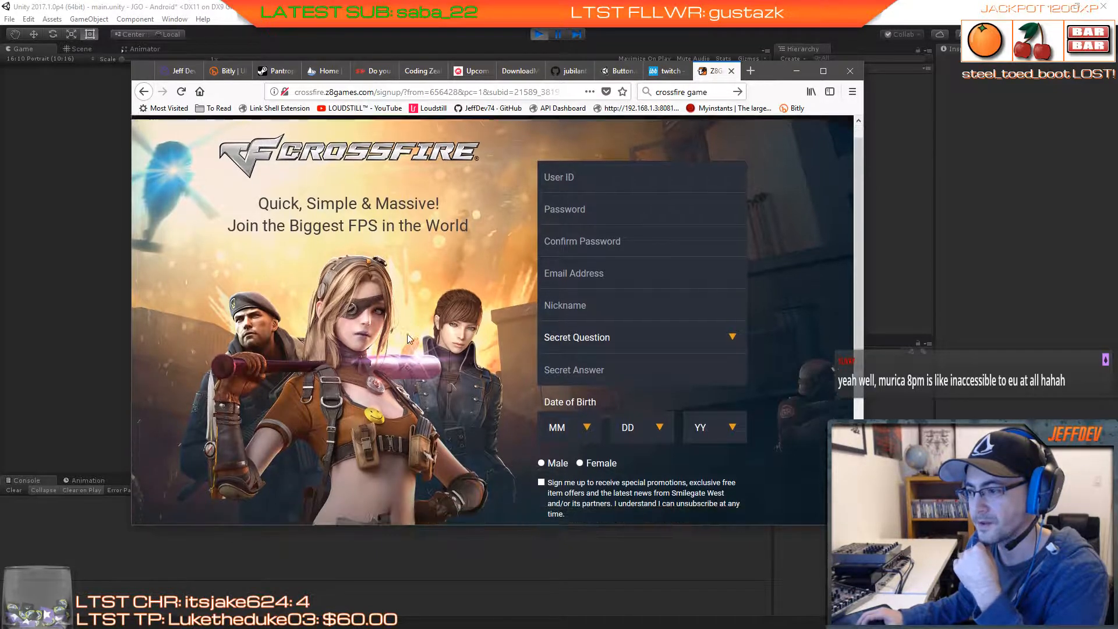
pyautogui.scroll(-2, 407, 334)
pyautogui.scroll(5, 461, 344)
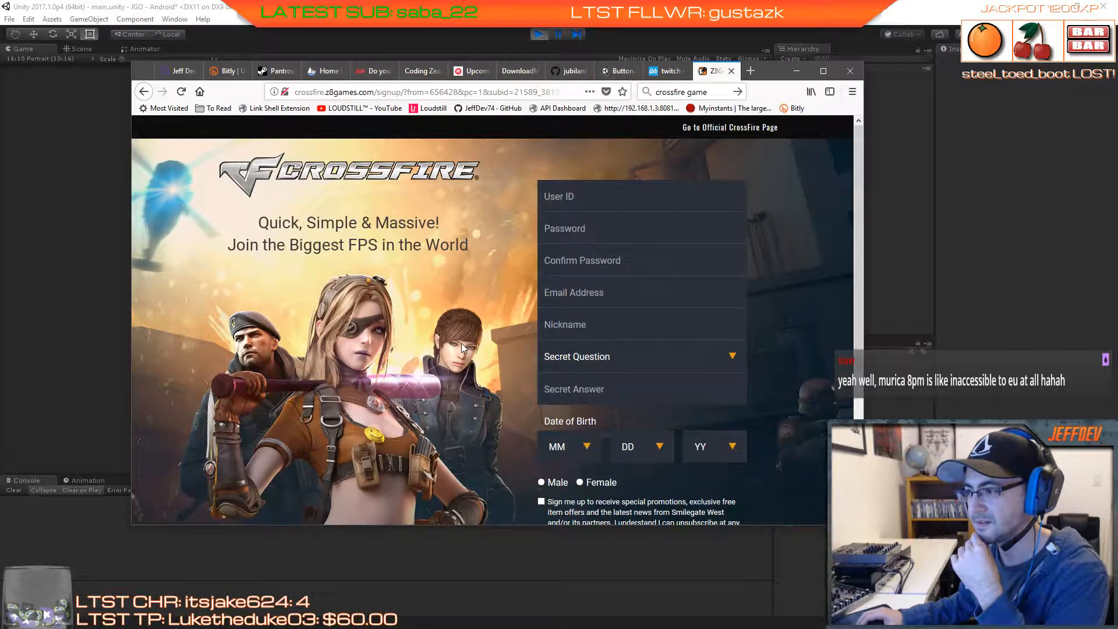
# Step: Search Google Images for "crossfire" and preview the Softonic gameplay screenshot
pyautogui.click(454, 91)
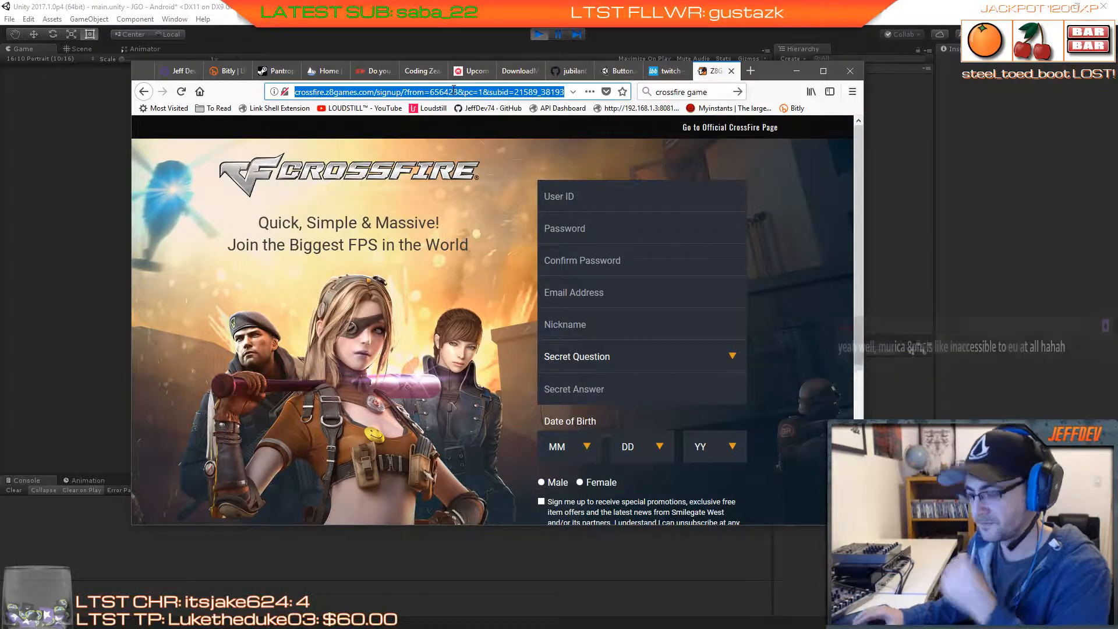
pyautogui.write('crossfire')
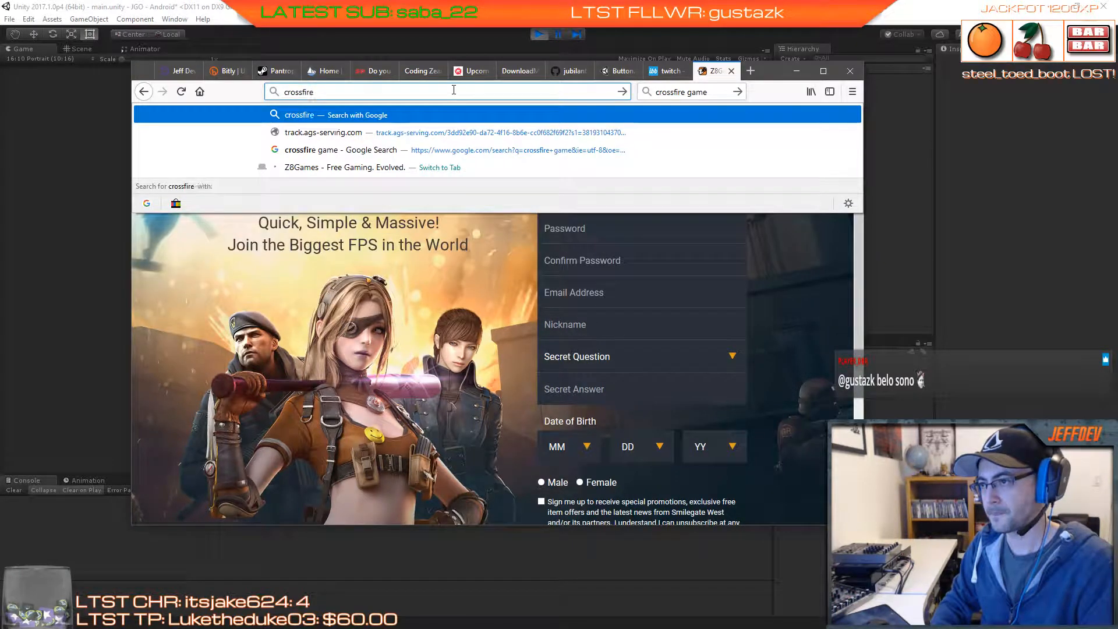
pyautogui.press('Return')
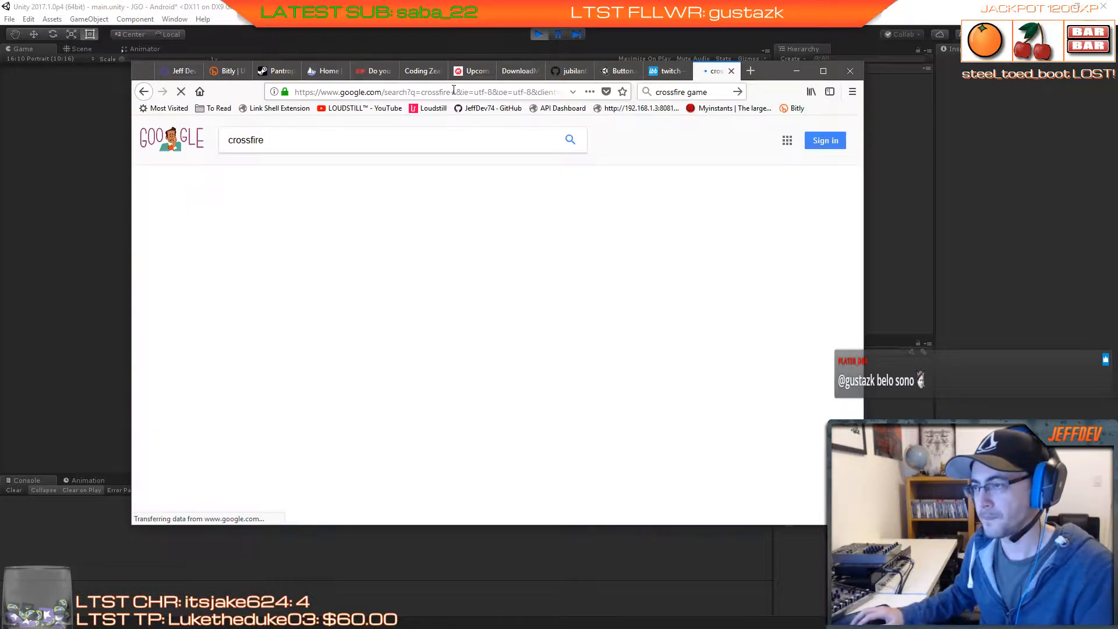
pyautogui.click(305, 174)
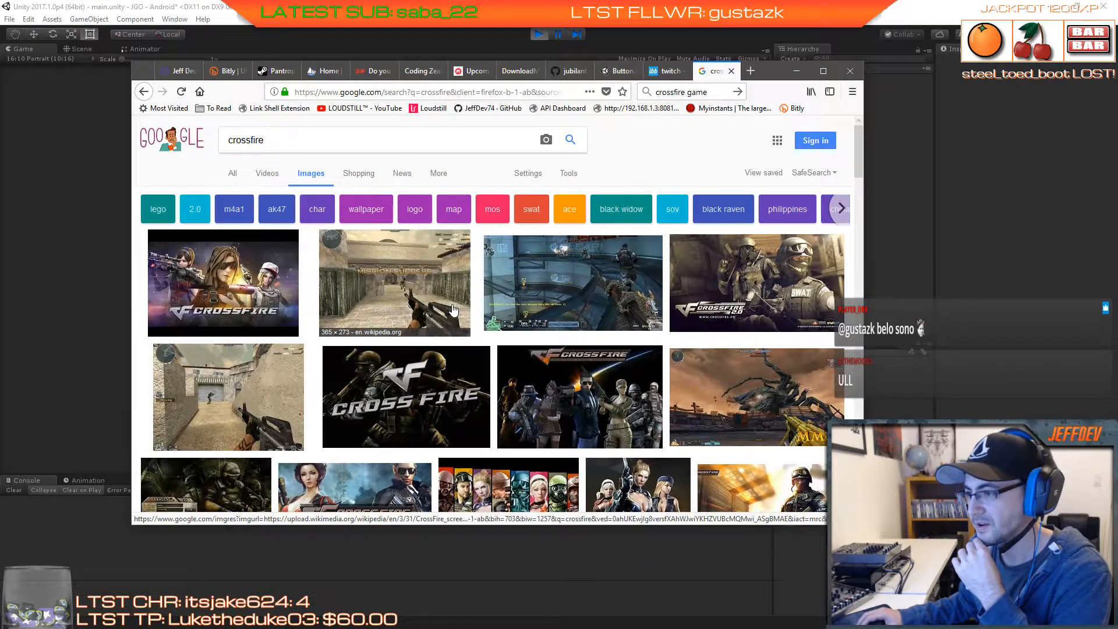
pyautogui.scroll(-2, 453, 310)
pyautogui.click(278, 284)
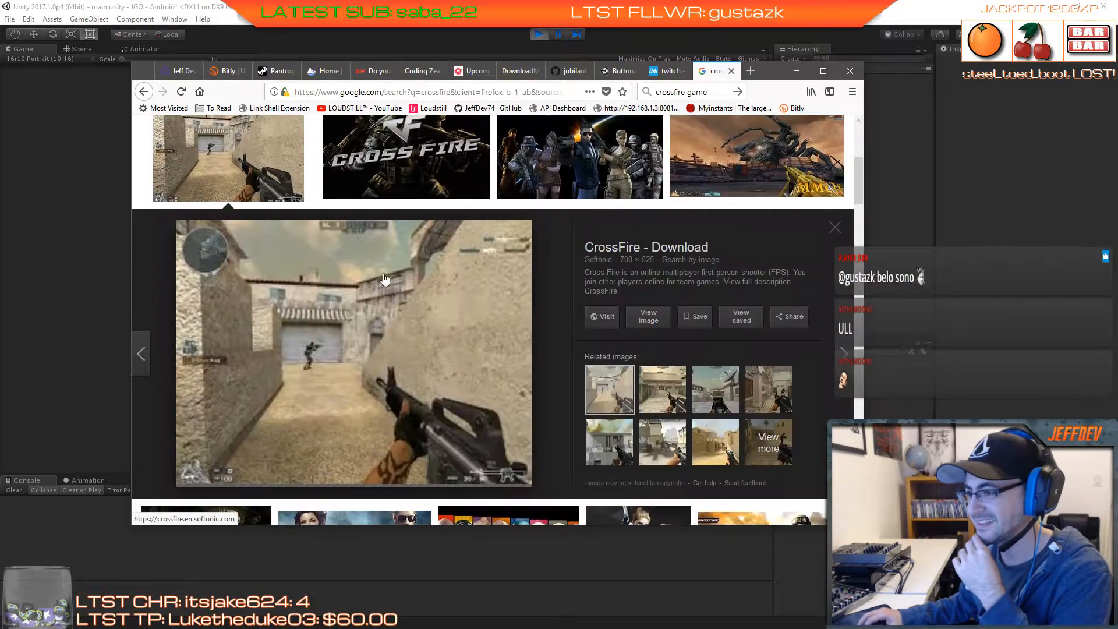
# Step: Browse further down the image results, previewing the CrossFire Sniper screenshot and the GameX game overview picture
pyautogui.scroll(-1, 415, 281)
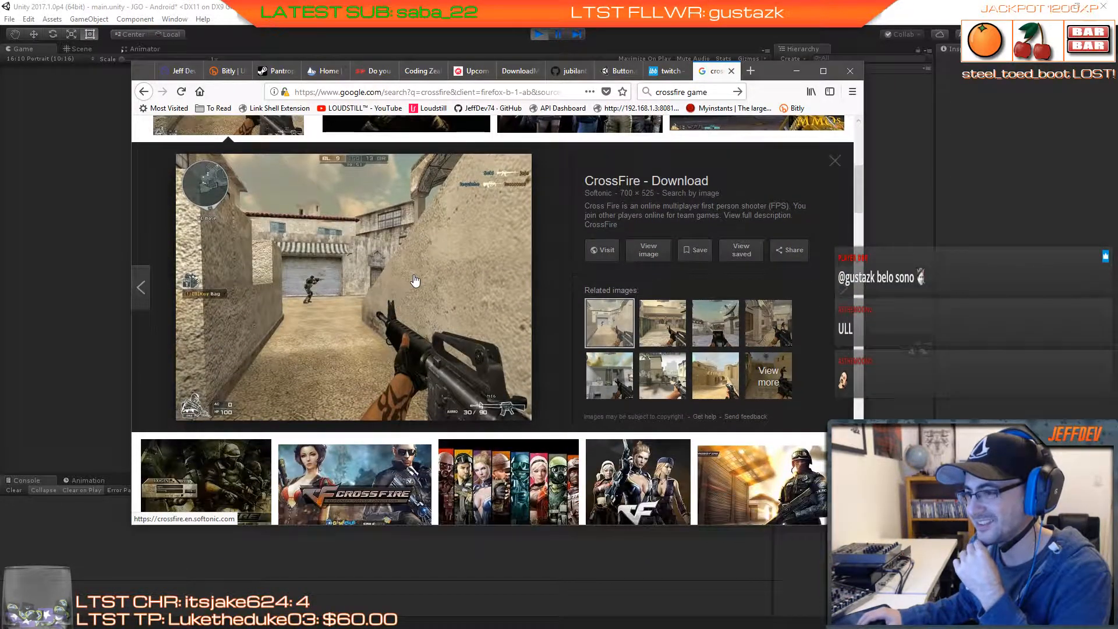
pyautogui.scroll(-2, 415, 282)
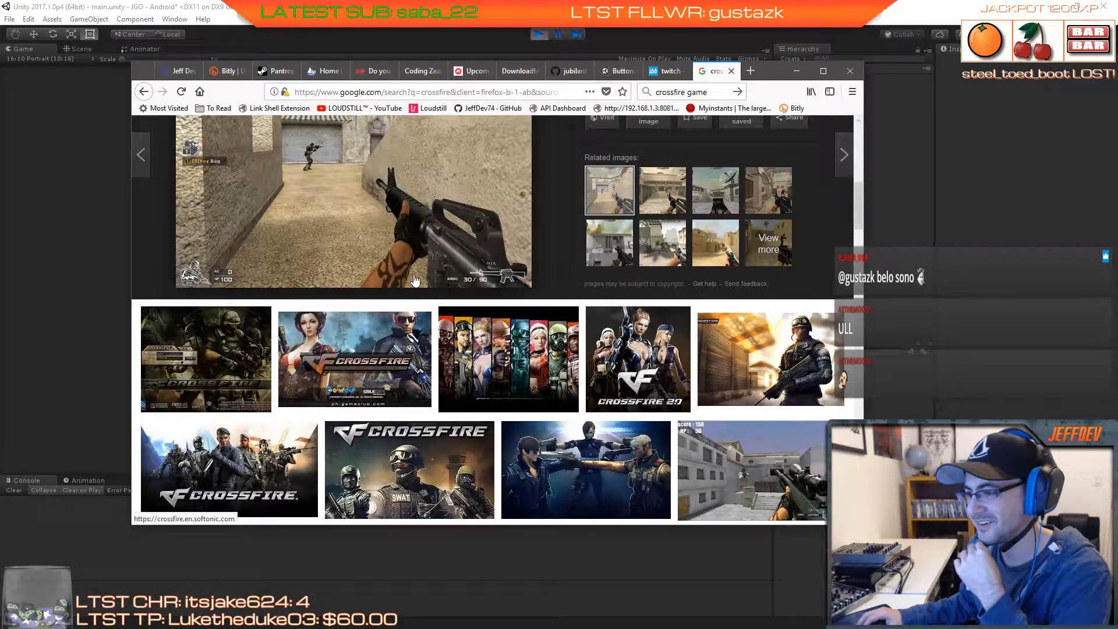
pyautogui.scroll(-4, 414, 281)
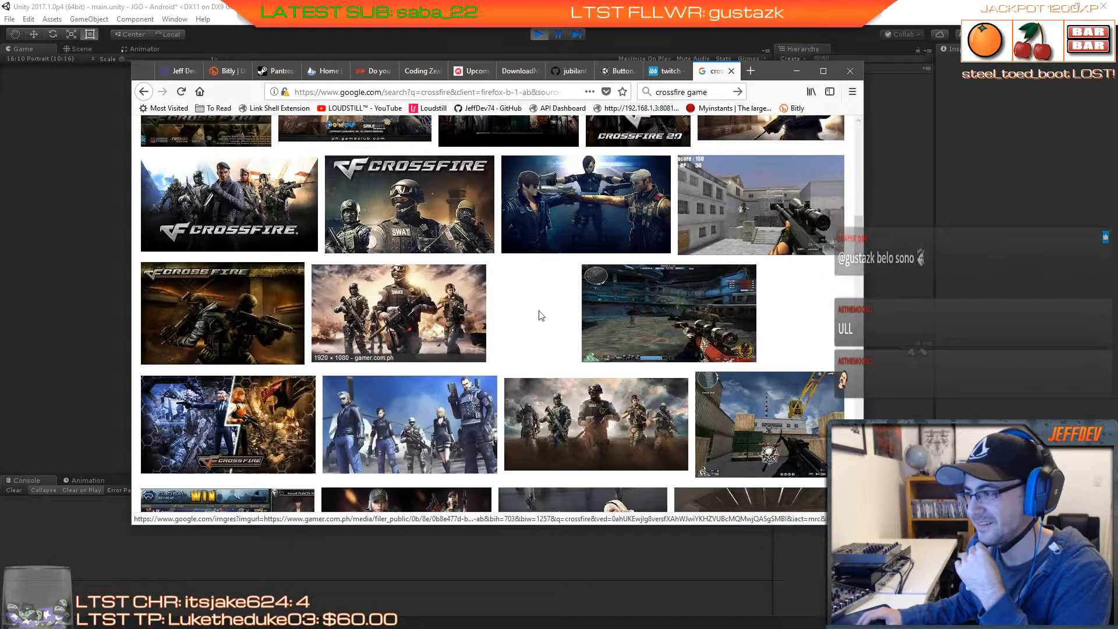
pyautogui.click(735, 222)
pyautogui.scroll(-2, 379, 266)
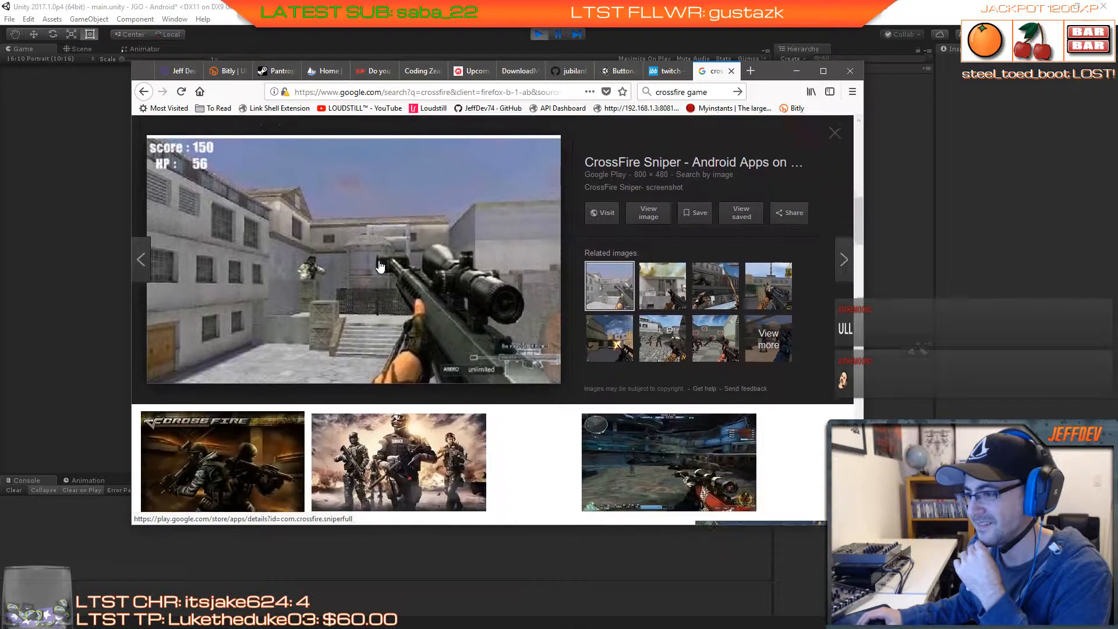
pyautogui.scroll(-5, 380, 266)
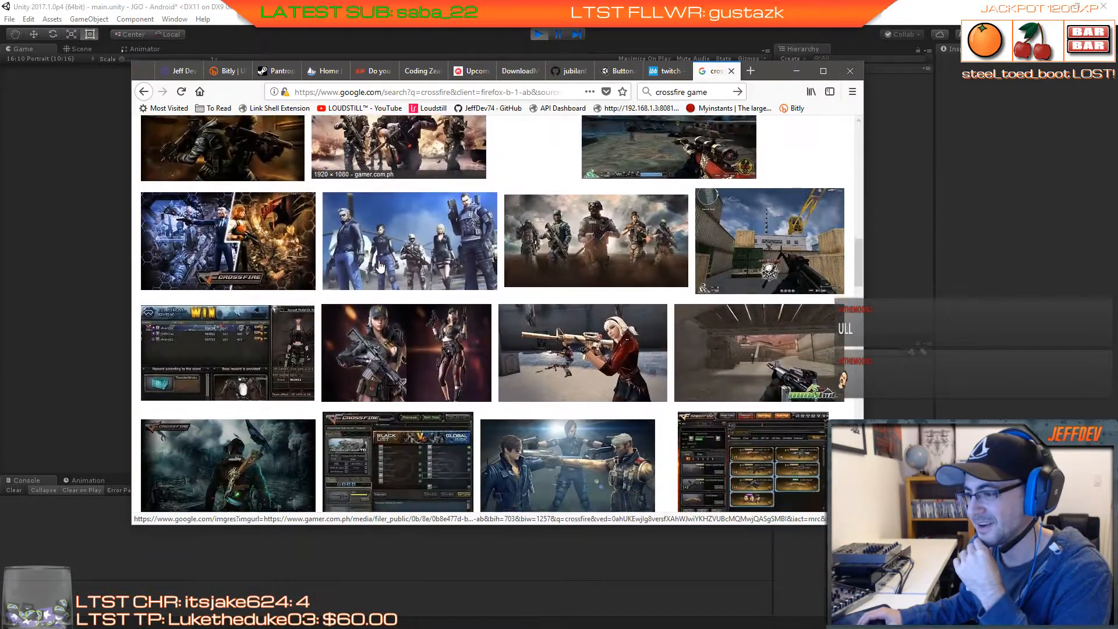
pyautogui.scroll(-4, 379, 265)
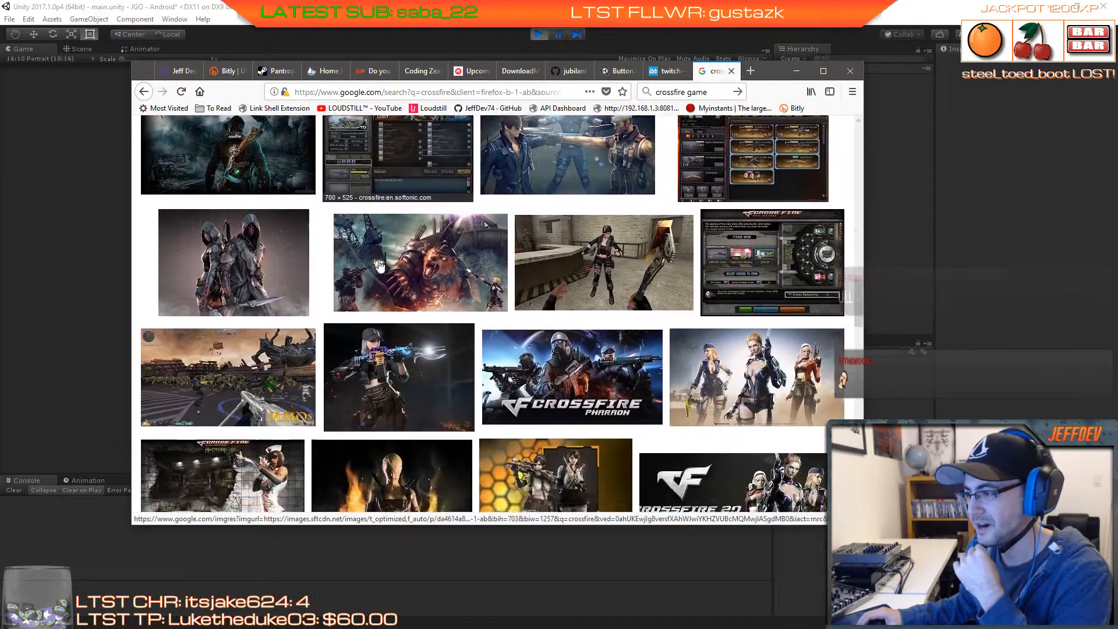
pyautogui.scroll(-1, 379, 266)
pyautogui.click(603, 233)
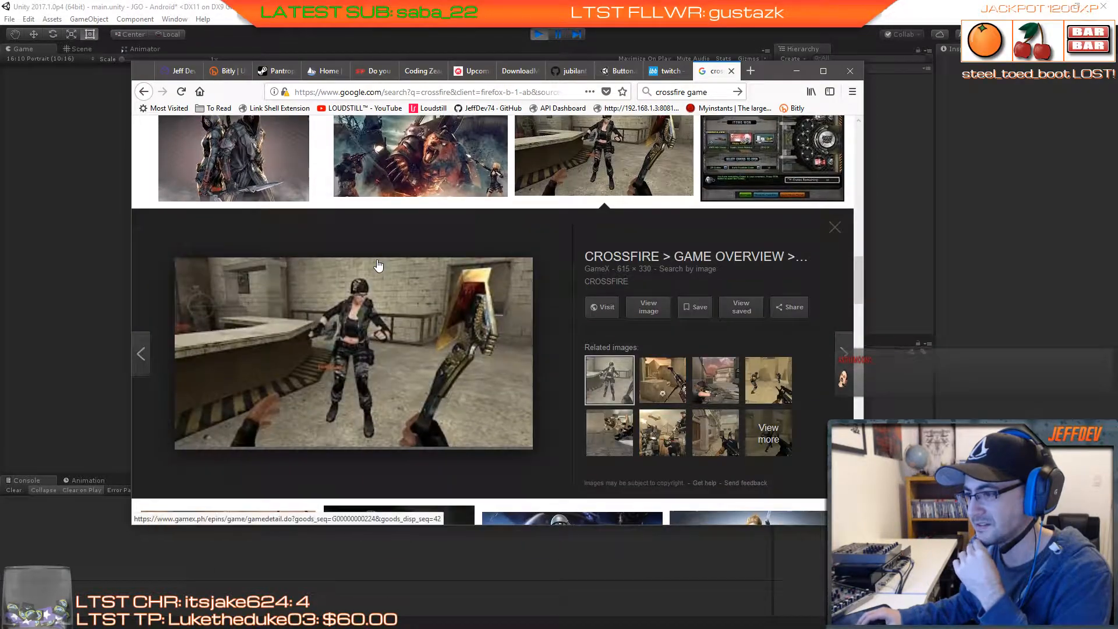
# Step: Preview the Crossfire wiki gameplay screenshot with the yellow tram and the weapon inventory screenshot among the image results
pyautogui.scroll(-3, 379, 265)
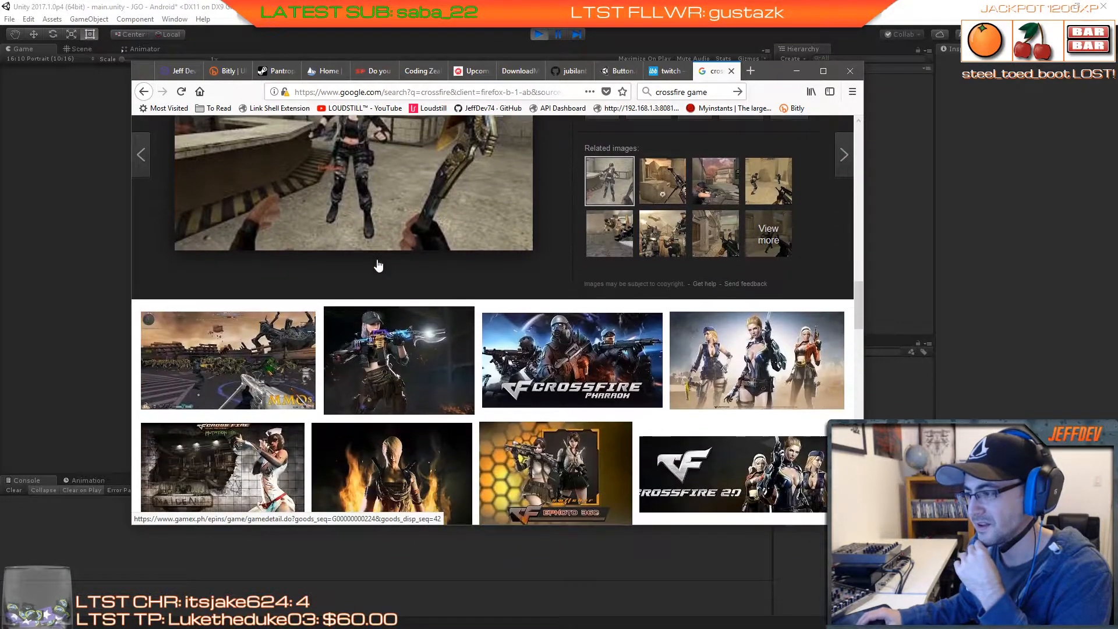
pyautogui.scroll(-2, 377, 265)
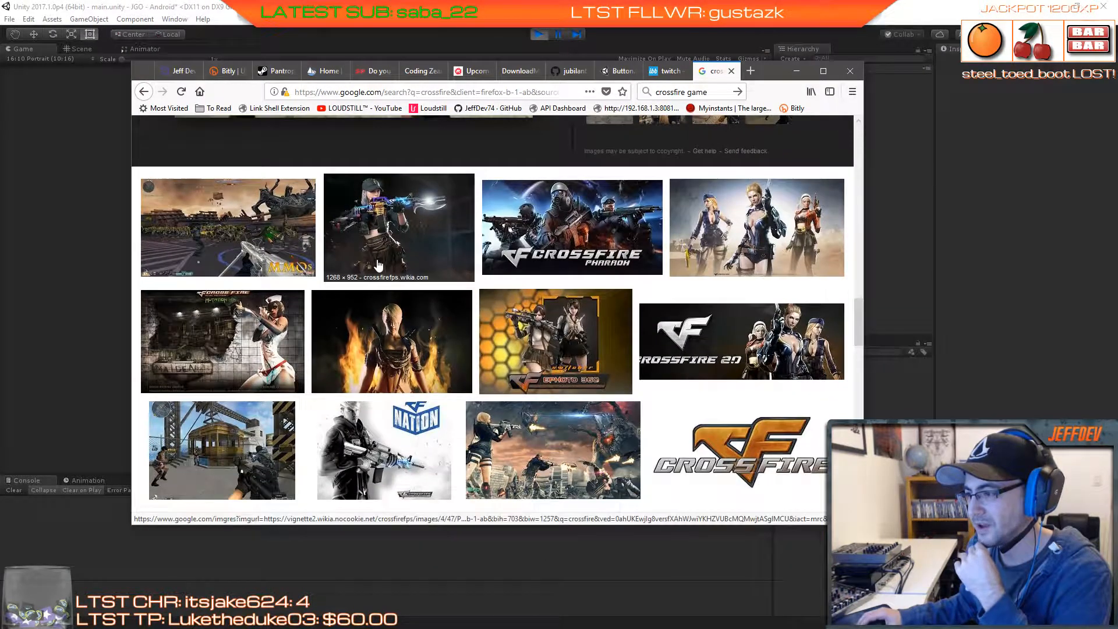
pyautogui.scroll(-2, 377, 265)
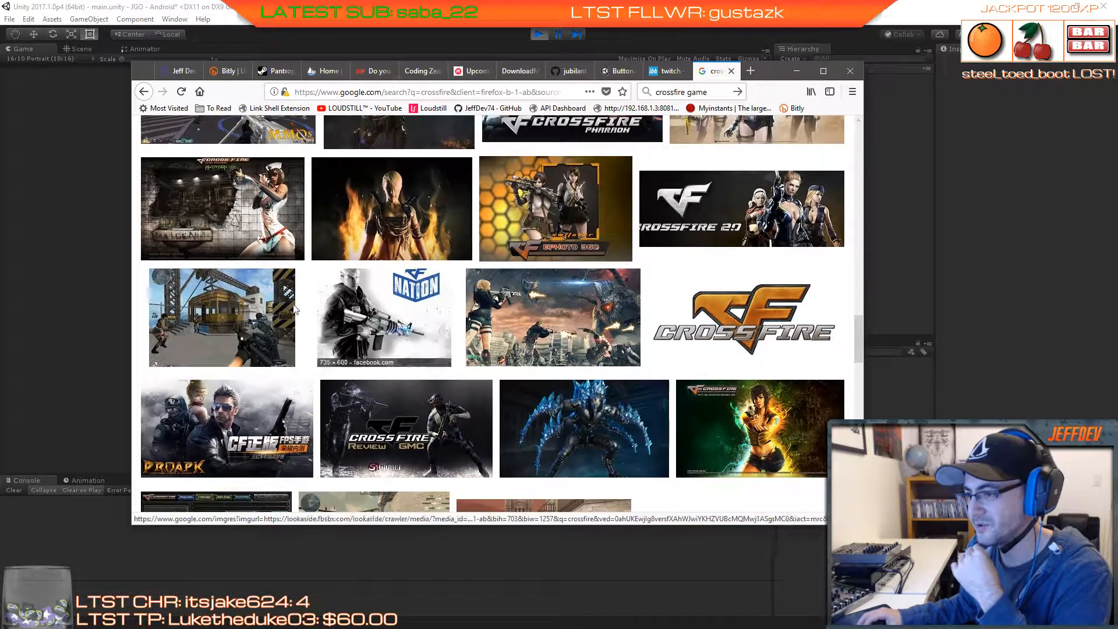
pyautogui.click(257, 310)
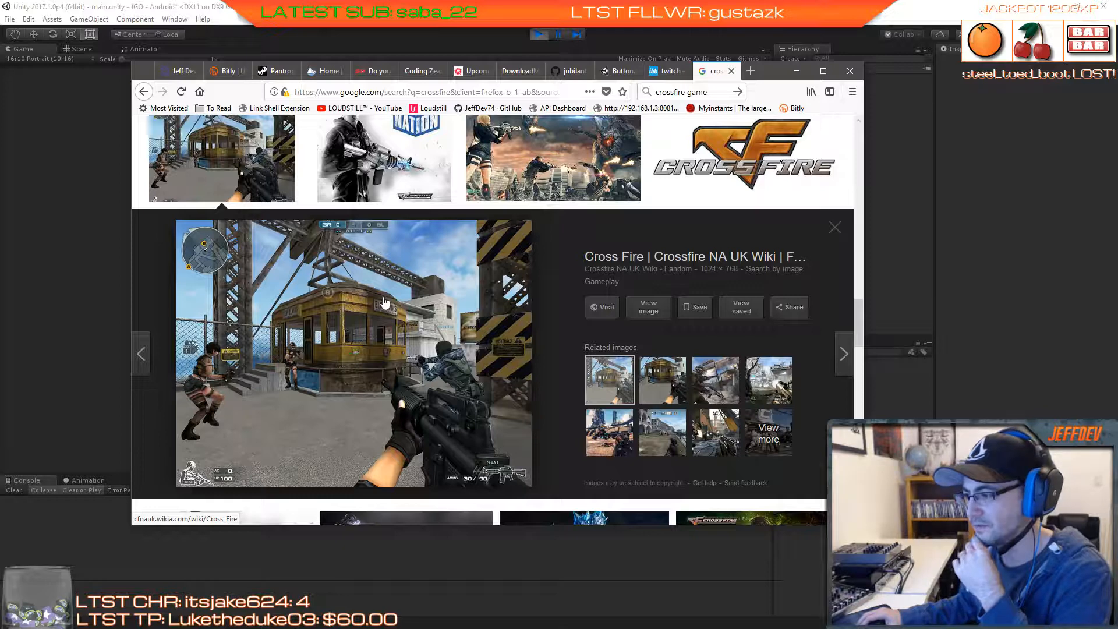
pyautogui.scroll(-4, 385, 303)
pyautogui.scroll(-1, 384, 303)
pyautogui.click(247, 326)
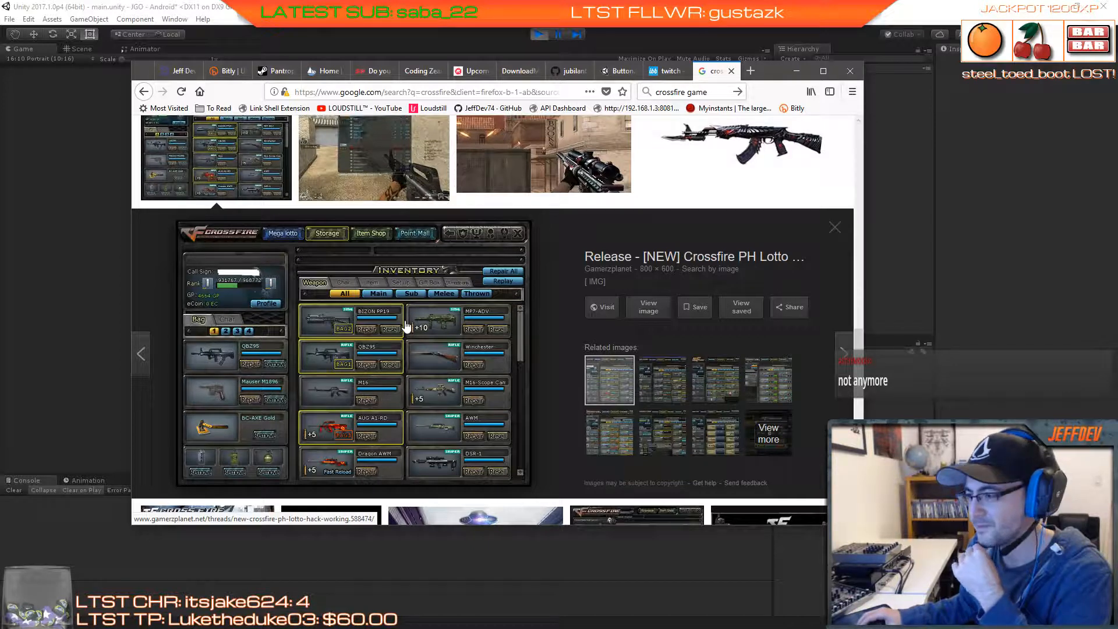
# Step: Preview the CrossFire Shipyard Defense Mode wallpaper and look through the remaining image results
pyautogui.scroll(-3, 406, 327)
pyautogui.click(442, 347)
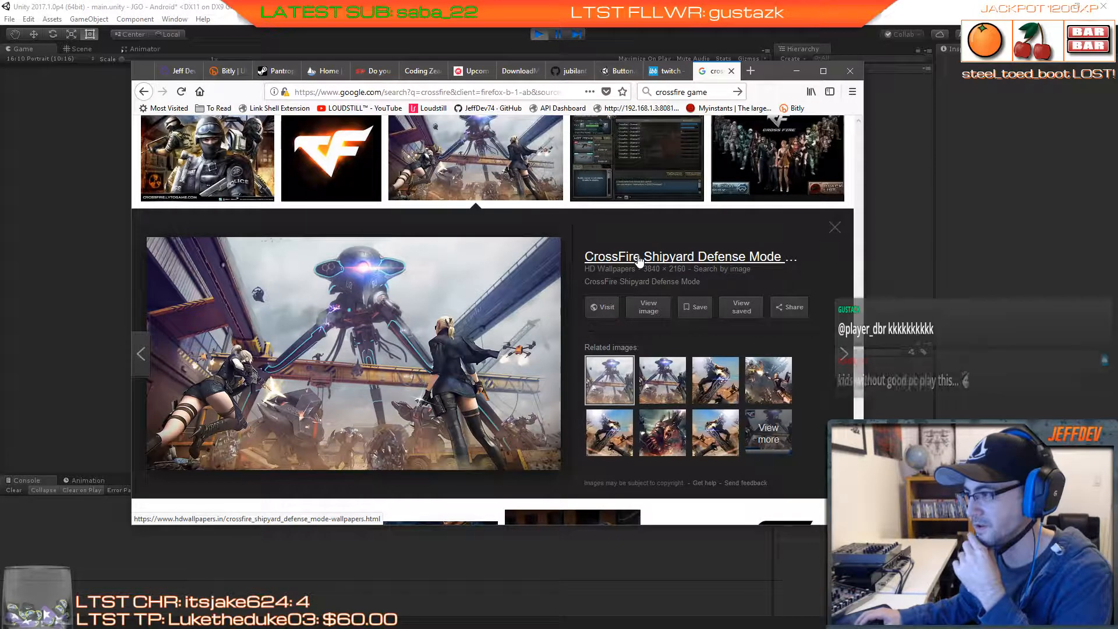
pyautogui.scroll(-4, 447, 370)
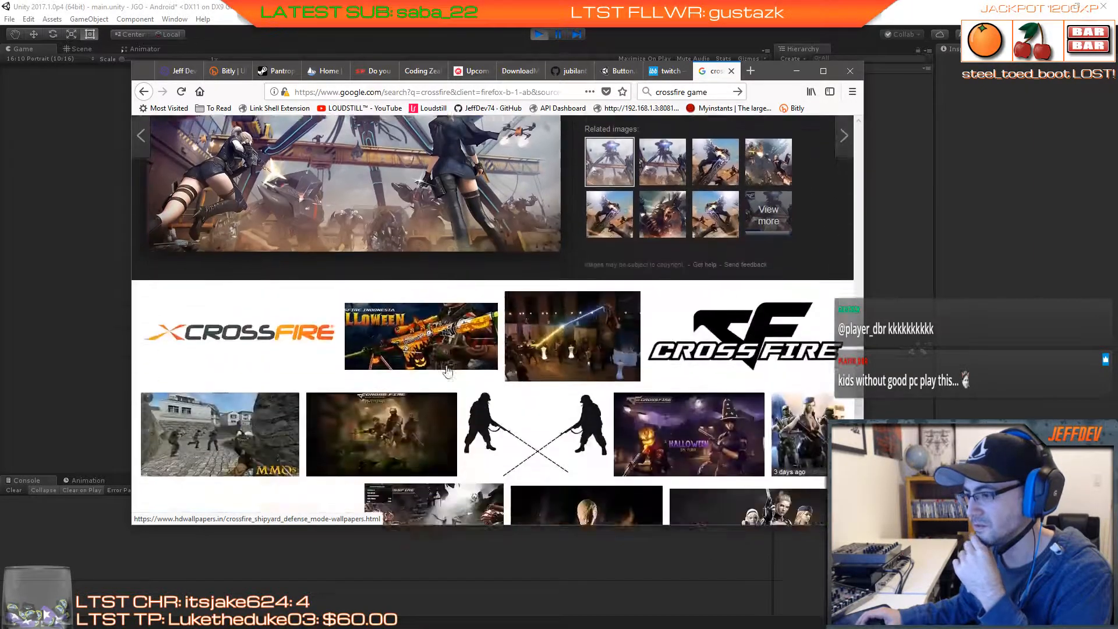
pyautogui.scroll(-3, 447, 371)
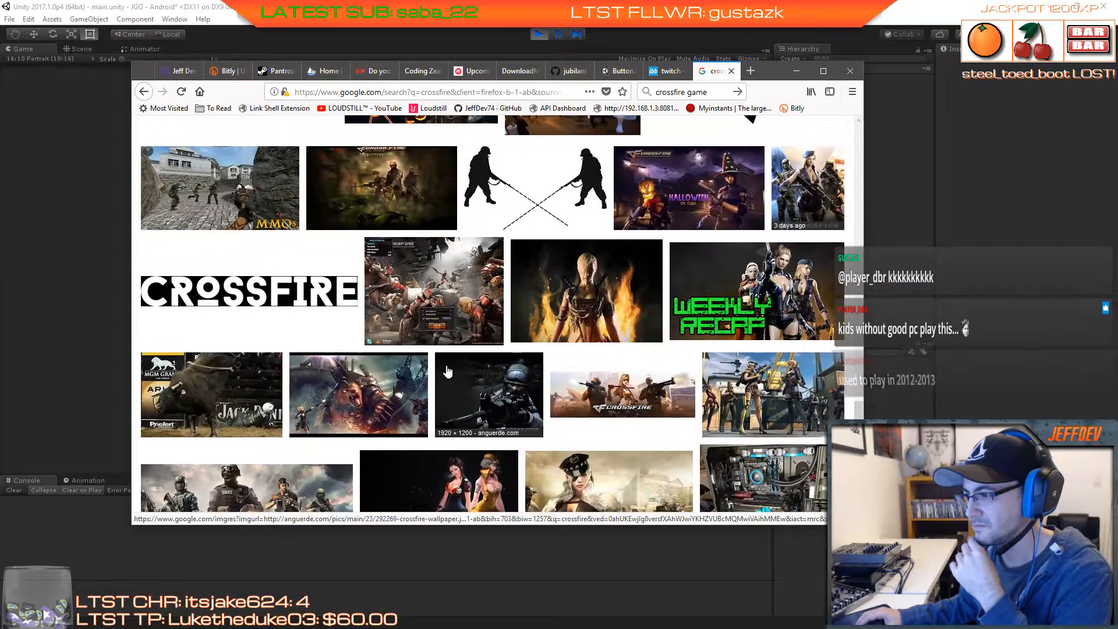
pyautogui.scroll(-1, 447, 371)
pyautogui.scroll(-2, 447, 371)
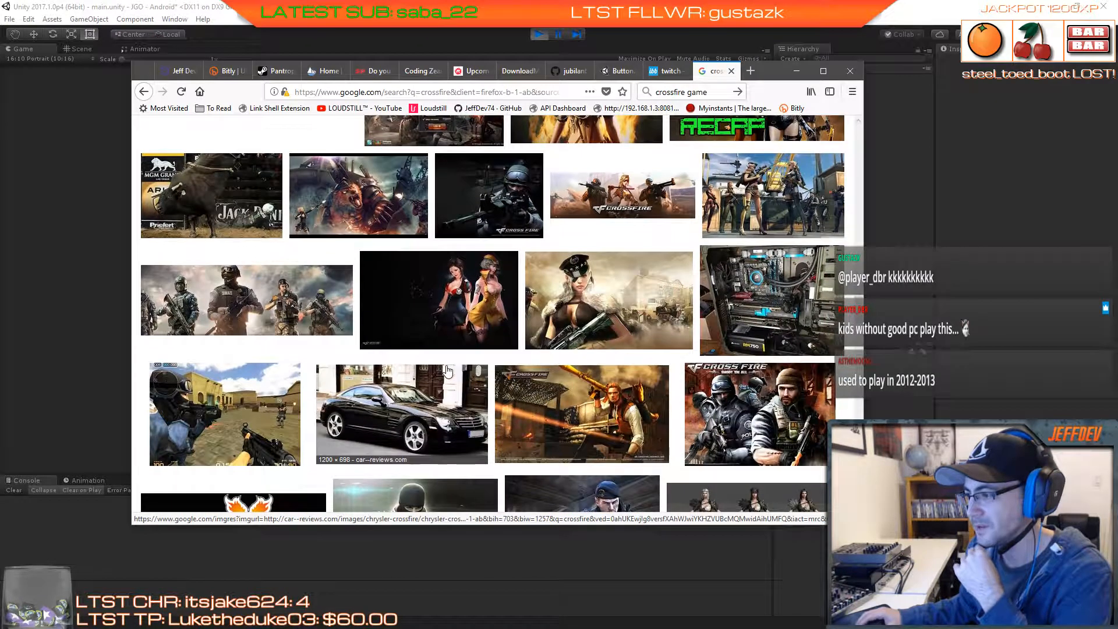
# Step: Return to the tile game playtest, make the console area slightly taller and start the first round of numbers
pyautogui.click(789, 70)
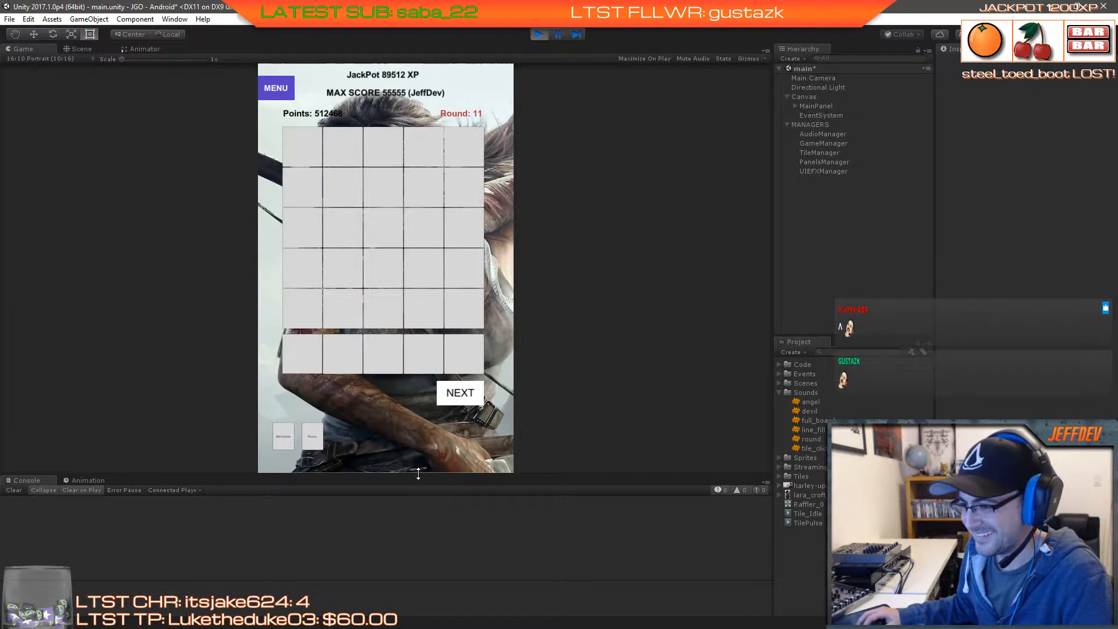
pyautogui.moveTo(418, 472); pyautogui.dragTo(419, 462)
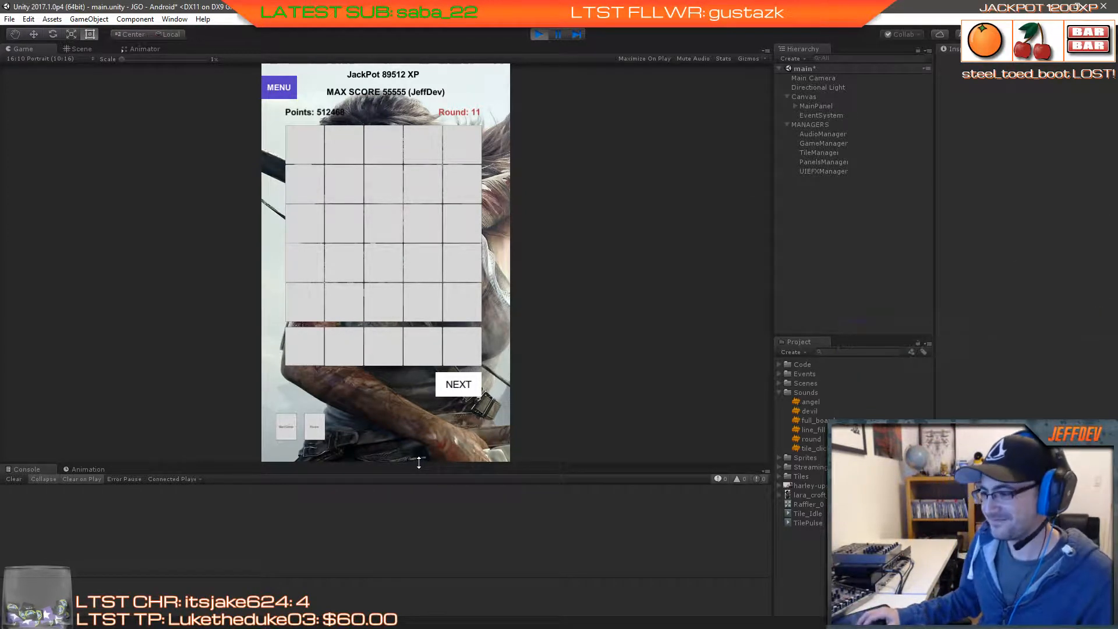
pyautogui.moveTo(419, 463); pyautogui.dragTo(419, 452)
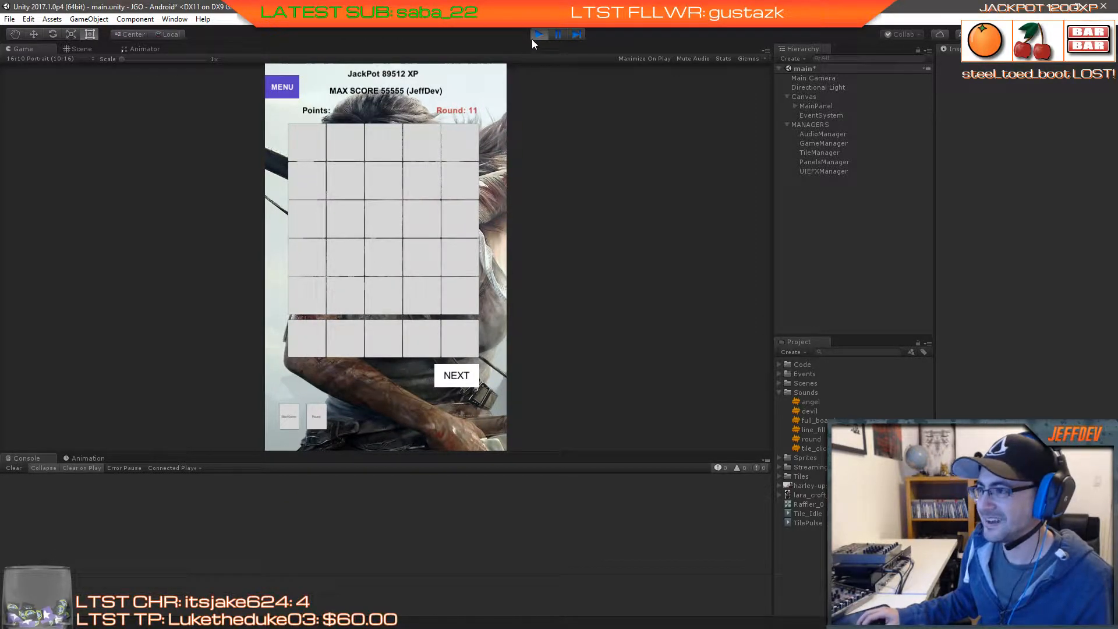
pyautogui.click(287, 416)
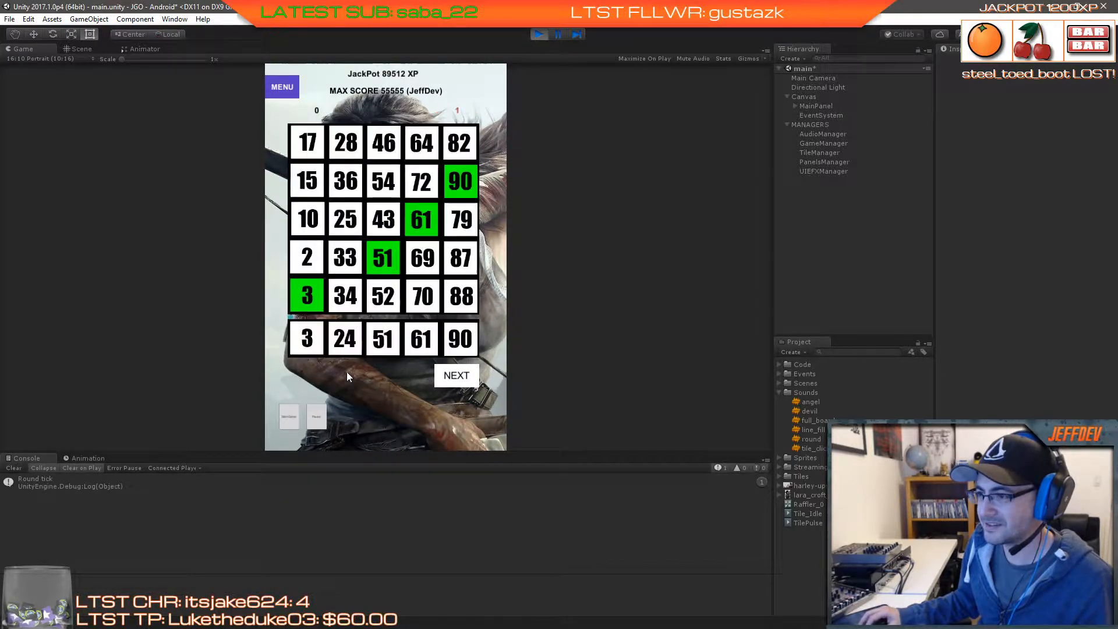
# Step: Mark tiles 3, 51, 61 and 90 in round 1, advance to round 2 and mark tile 33
pyautogui.click(314, 306)
pyautogui.click(372, 258)
pyautogui.click(409, 231)
pyautogui.click(452, 197)
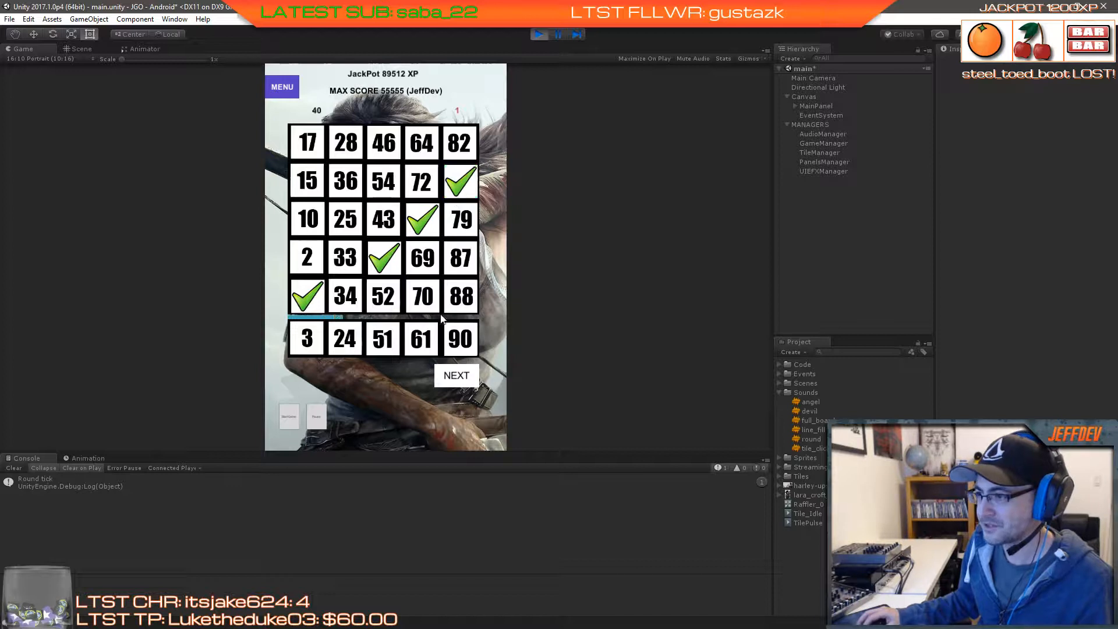
pyautogui.click(454, 375)
pyautogui.click(355, 265)
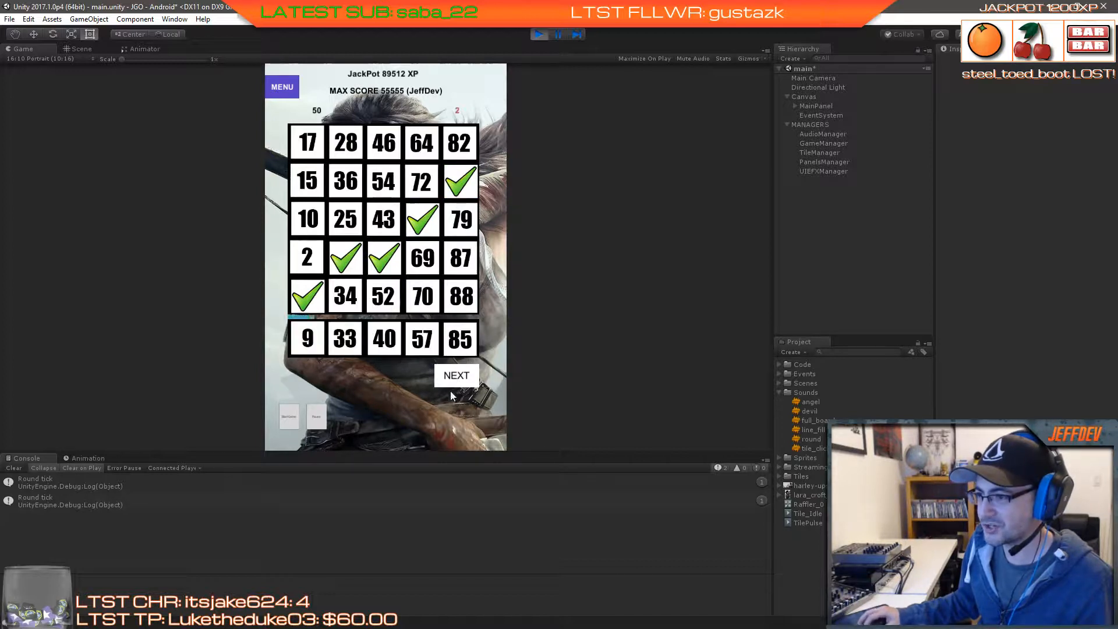
# Step: Continue the playtest through round 6, advancing the draws and marking the matching tiles 87, 17 and 64
pyautogui.click(455, 376)
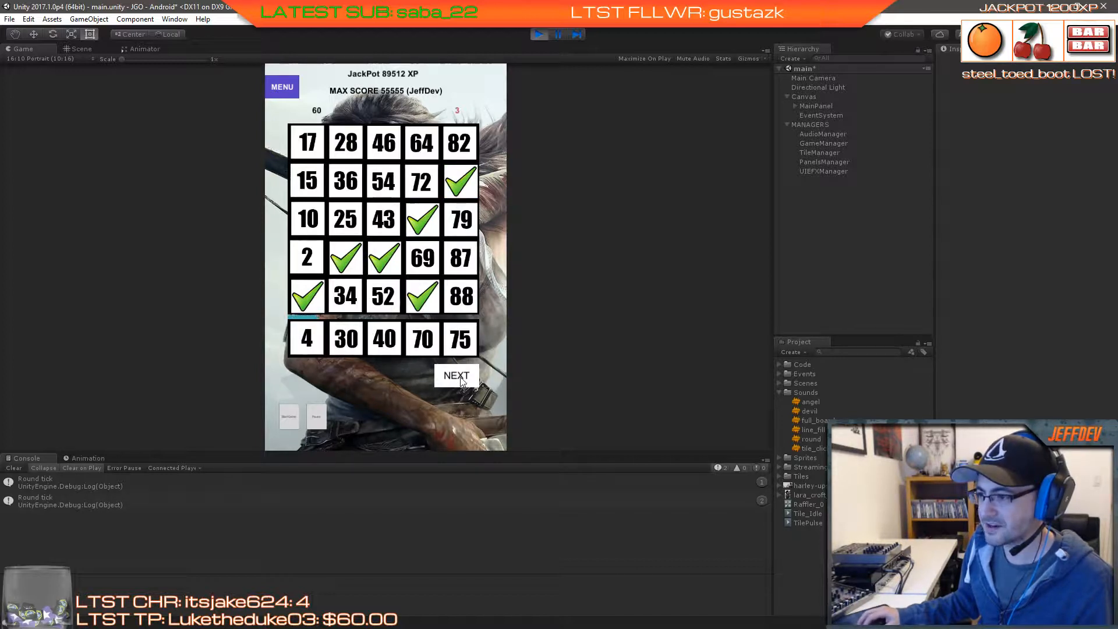
pyautogui.click(459, 377)
pyautogui.click(460, 378)
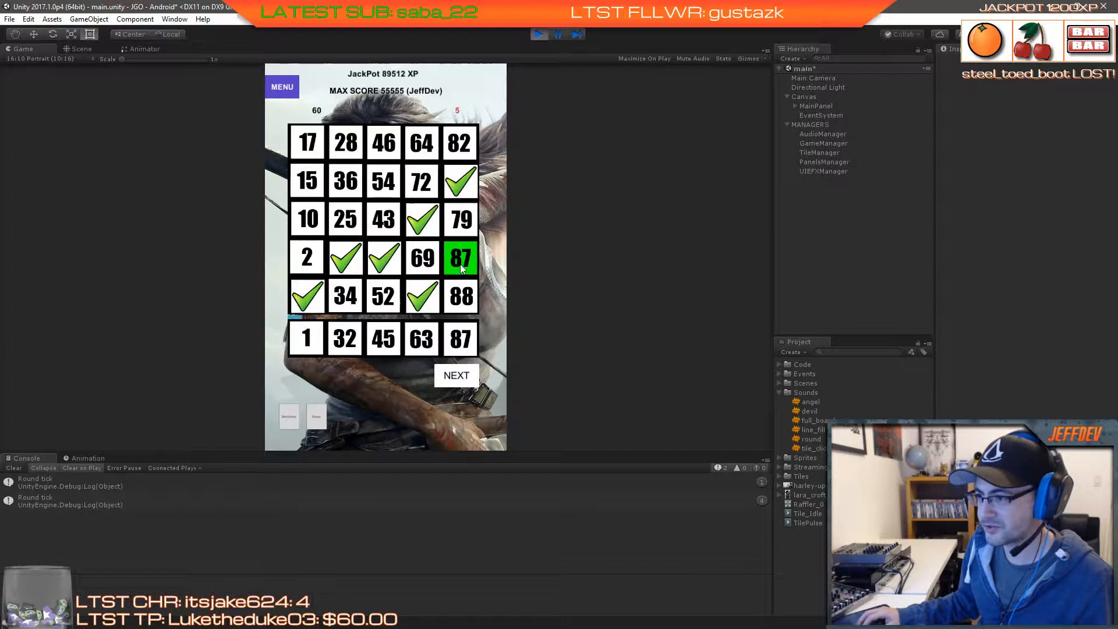
pyautogui.click(461, 267)
pyautogui.click(455, 378)
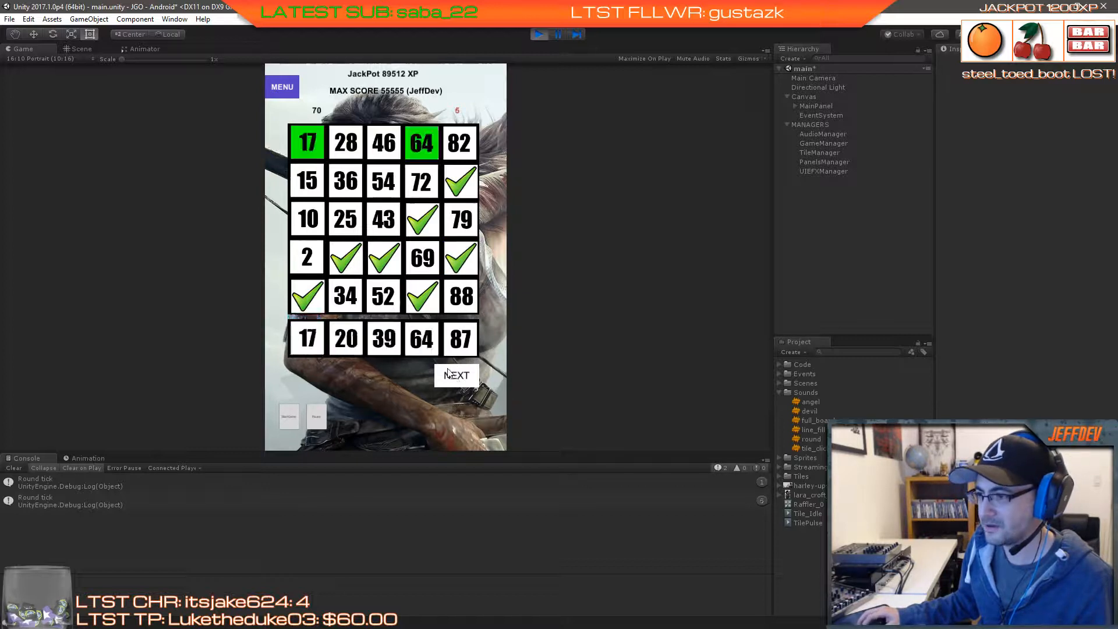
pyautogui.click(319, 155)
# Step: Play rounds 7 to 10 of the tile game, marking tiles 72, 34, 25 and 28 as they are drawn
pyautogui.click(456, 377)
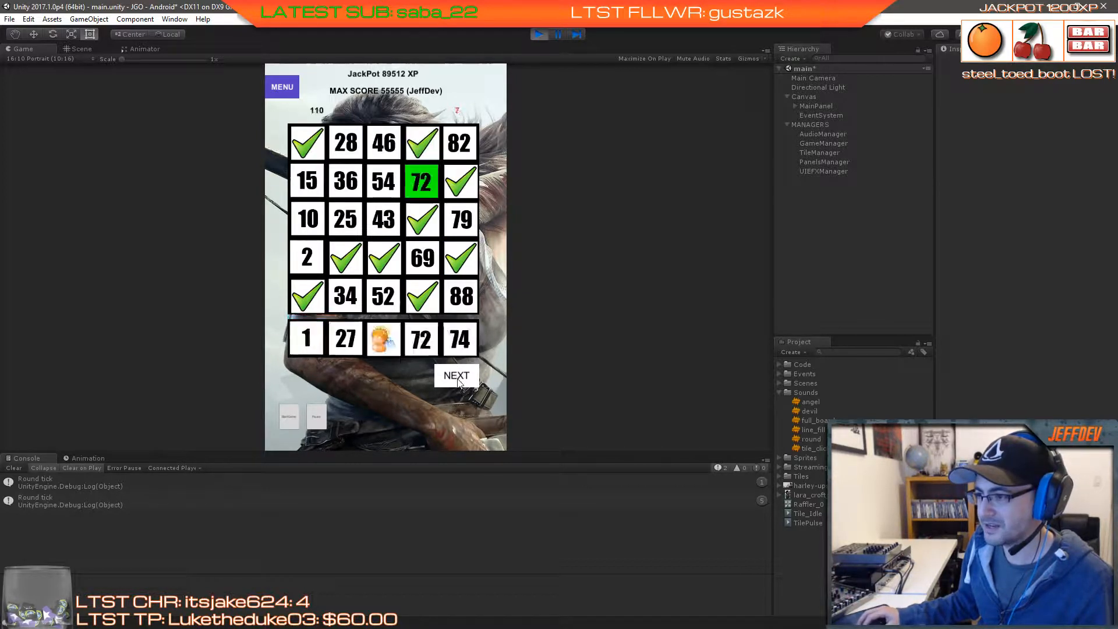
pyautogui.click(420, 194)
pyautogui.click(449, 378)
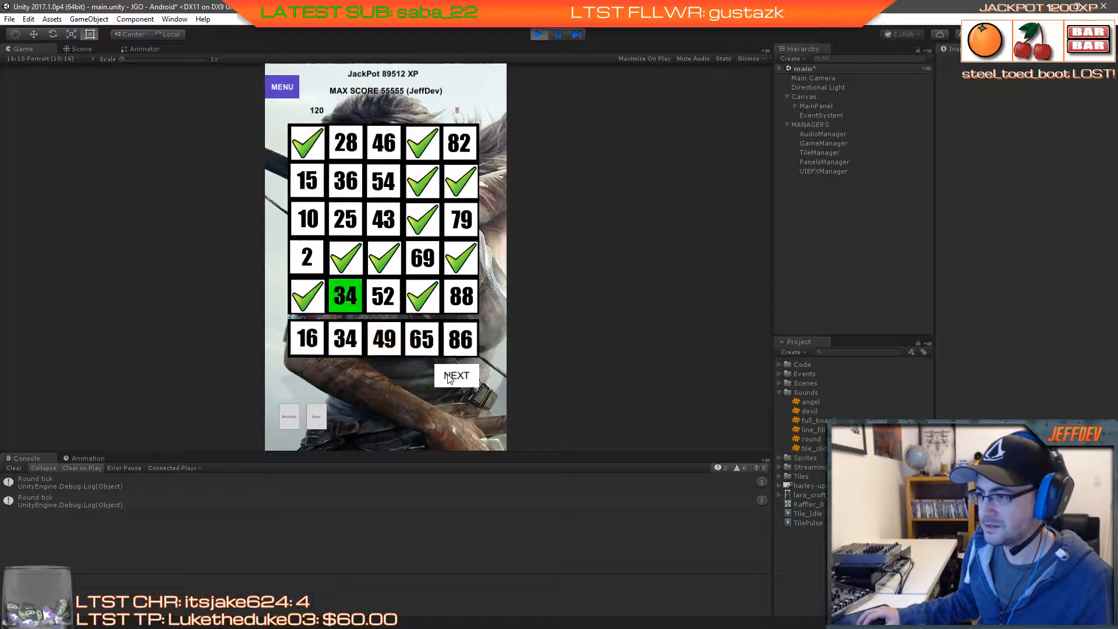
pyautogui.click(357, 302)
pyautogui.click(456, 379)
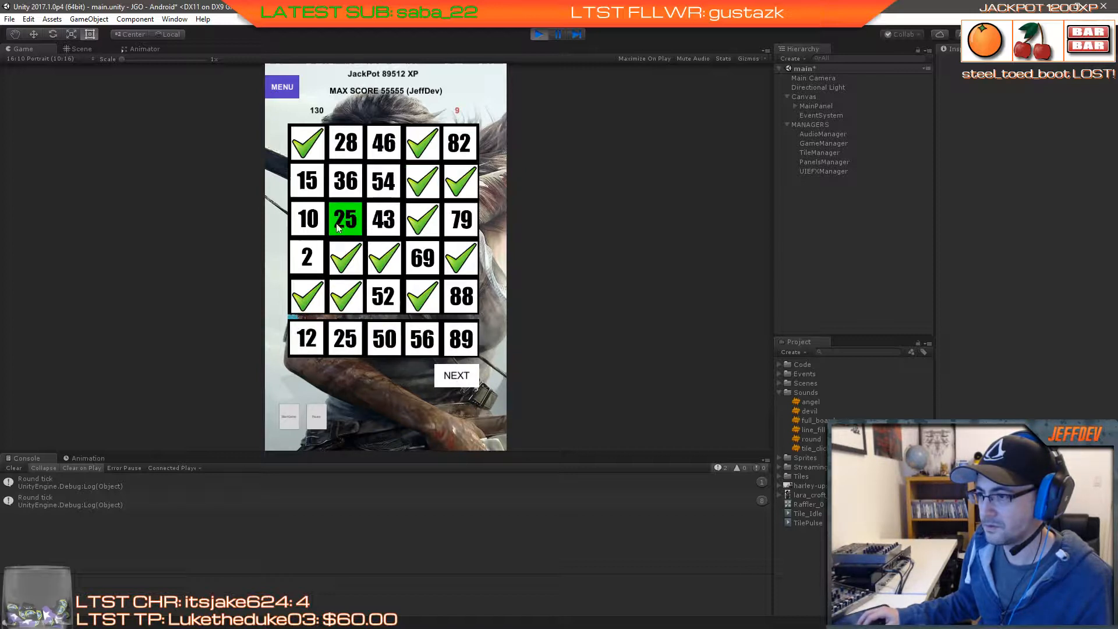
pyautogui.click(337, 228)
pyautogui.click(457, 382)
pyautogui.click(344, 153)
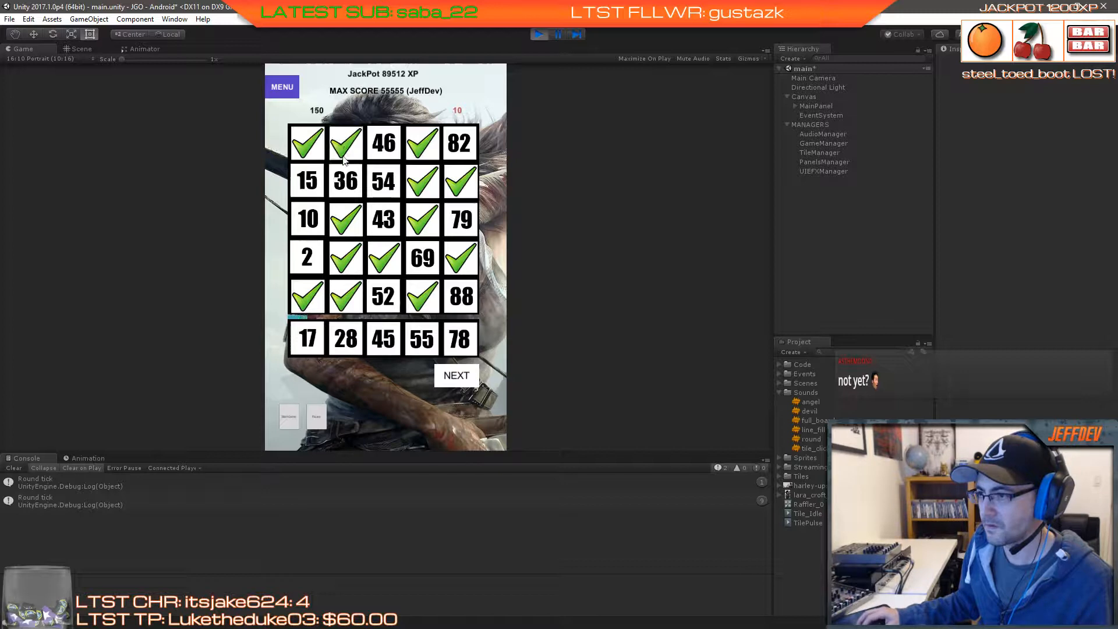
# Step: Draw round 11 and mark tiles 69 and 46 on the board
pyautogui.click(456, 375)
pyautogui.click(422, 258)
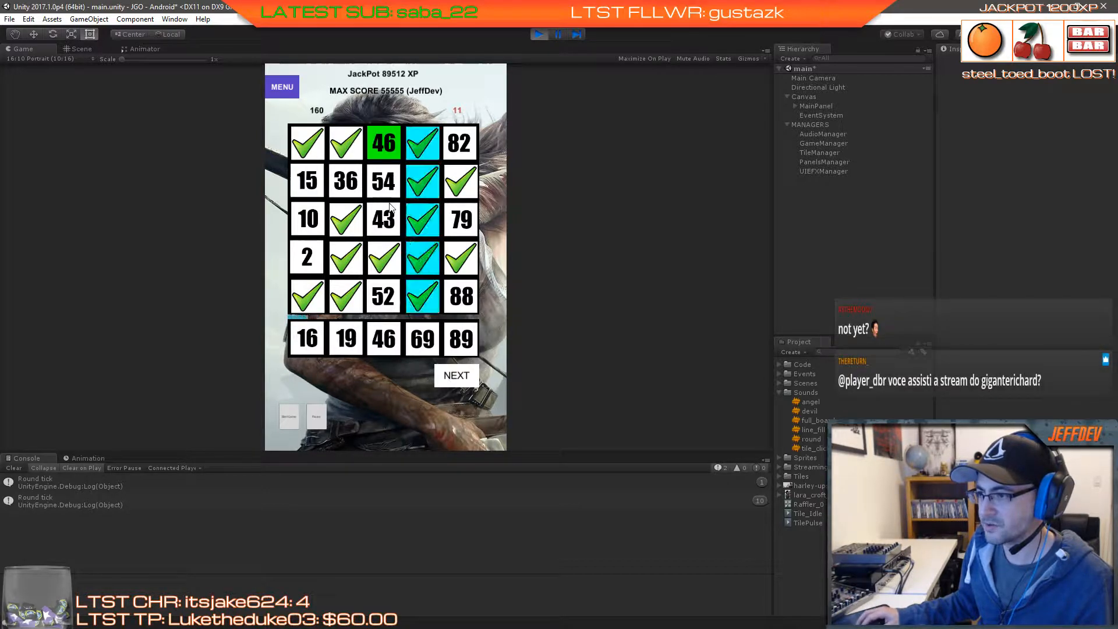
pyautogui.click(381, 138)
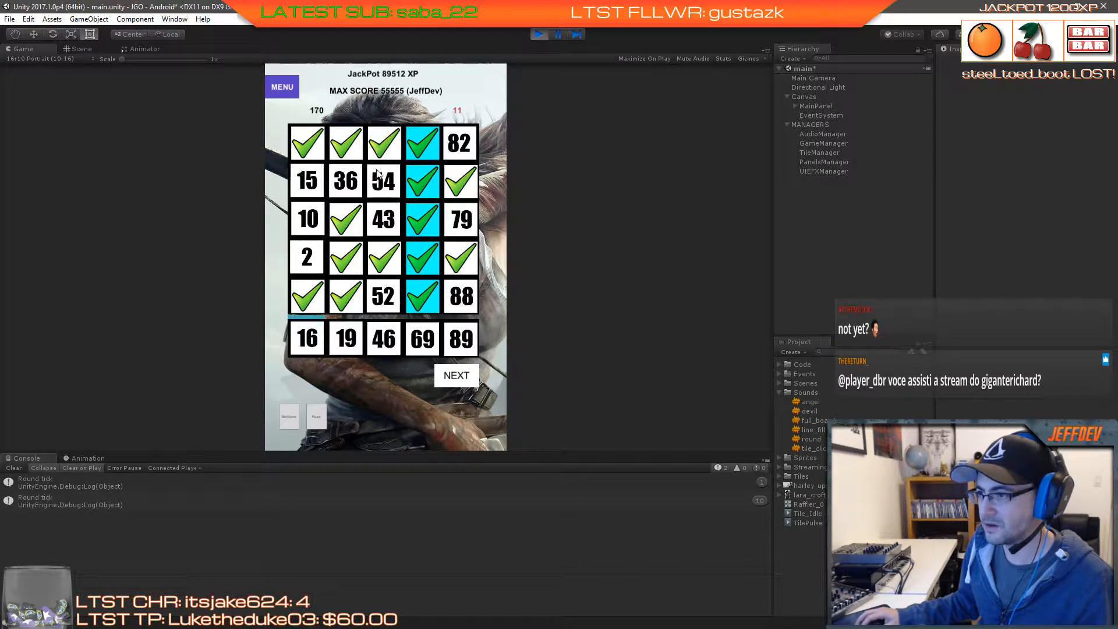
# Step: Advance the draws from round 12 to round 17 and mark tile 82 to complete the top row
pyautogui.click(448, 374)
pyautogui.click(462, 382)
pyautogui.click(463, 382)
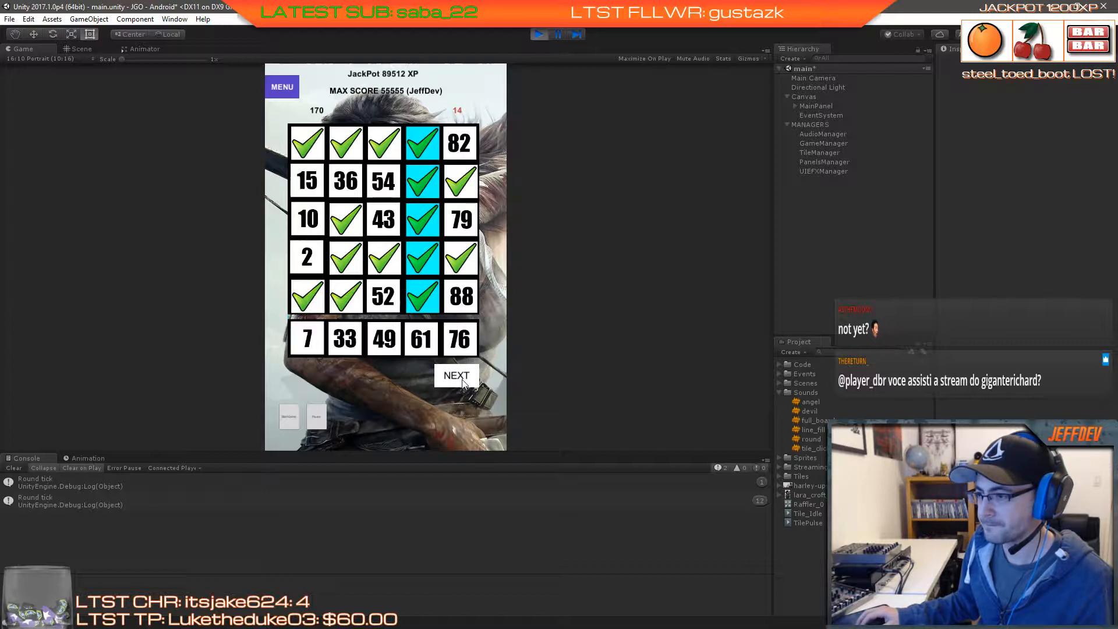
pyautogui.click(463, 382)
pyautogui.click(463, 382)
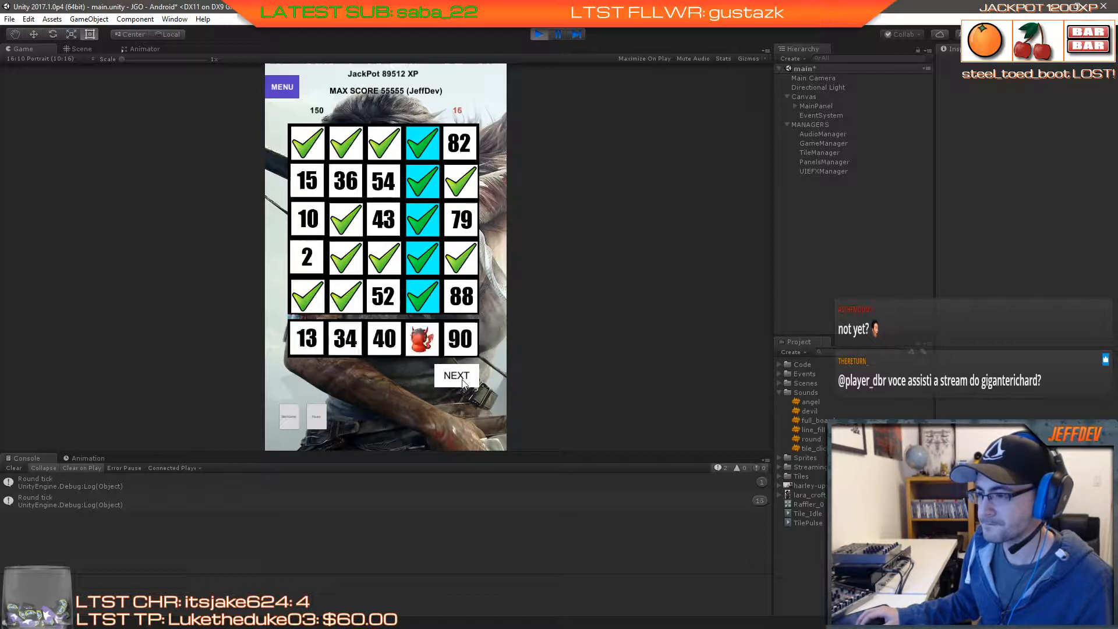
pyautogui.click(463, 382)
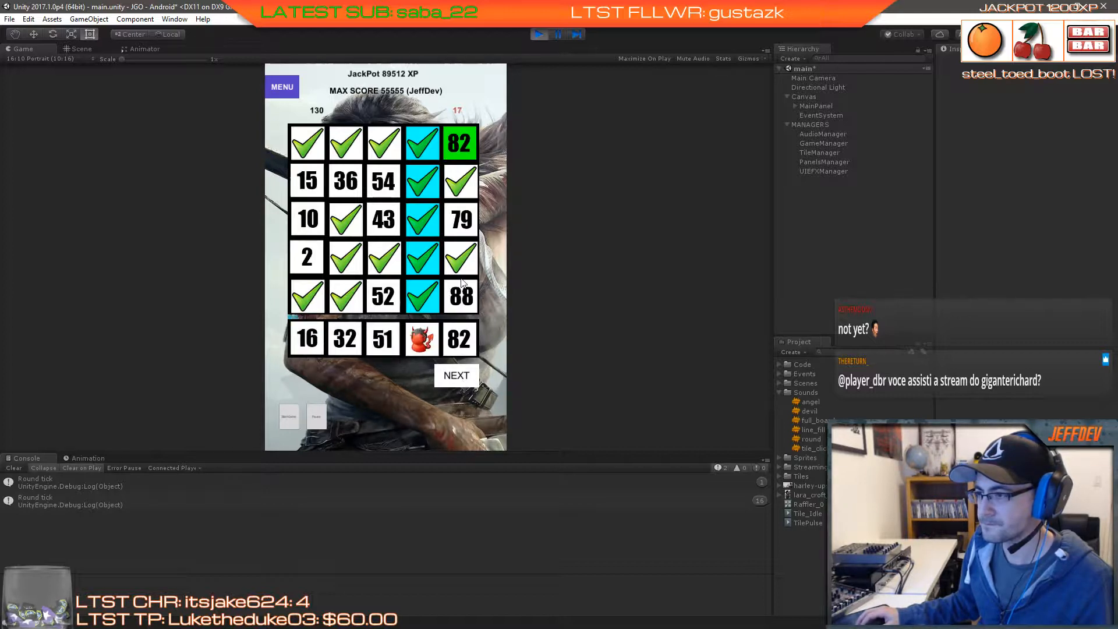
pyautogui.click(454, 153)
# Step: Advance to round 19, mark tile 36, draw round 20 and stop the playtest
pyautogui.click(466, 386)
pyautogui.click(466, 386)
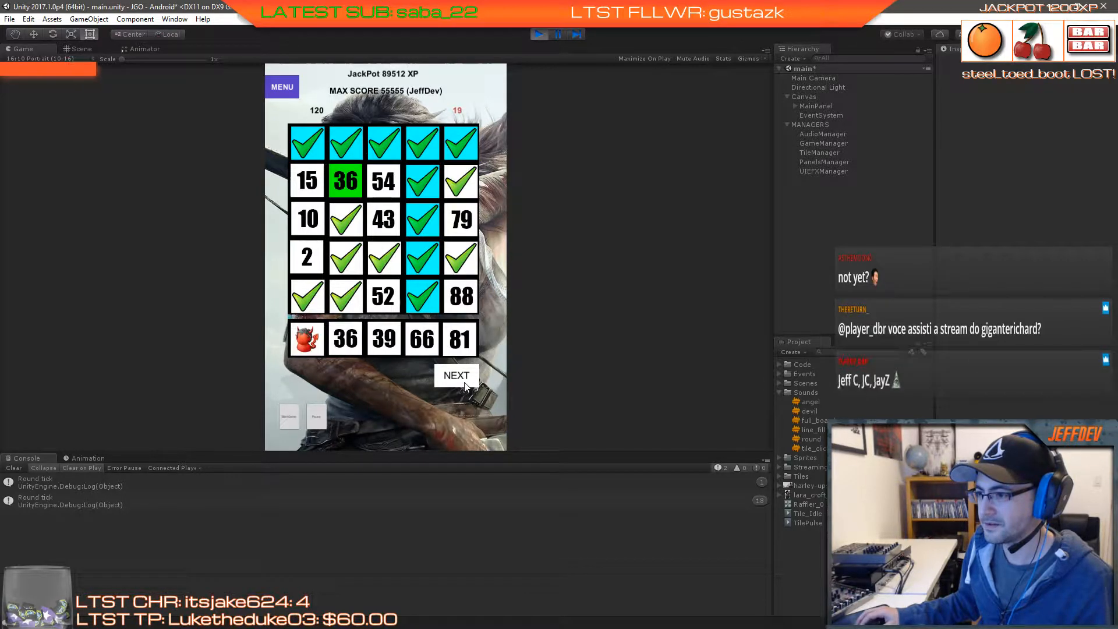
pyautogui.click(345, 180)
pyautogui.click(457, 375)
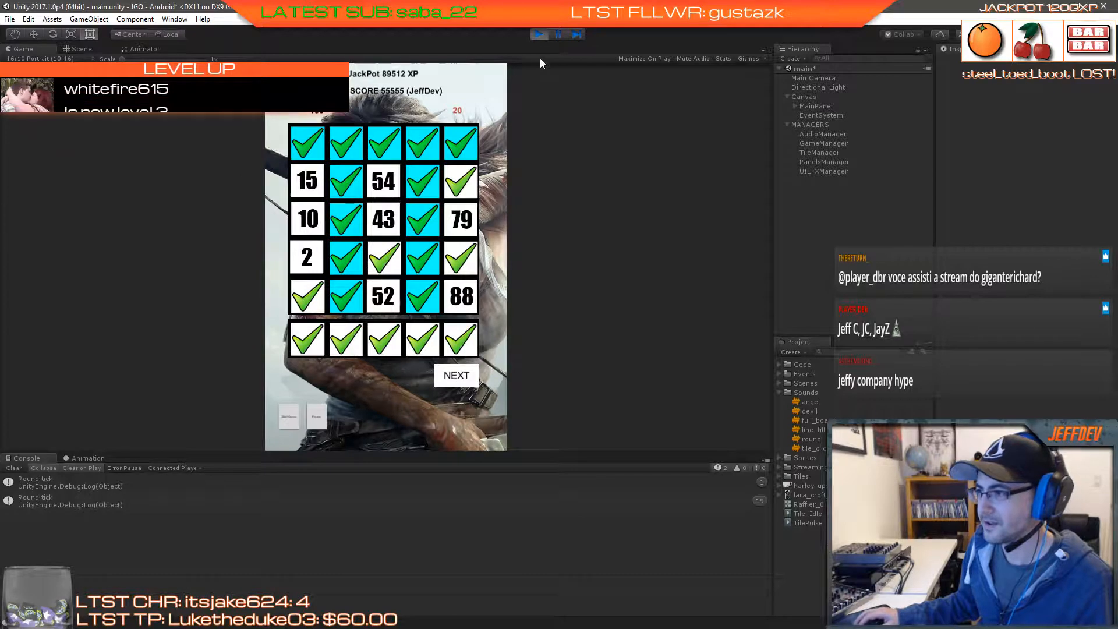
pyautogui.click(539, 35)
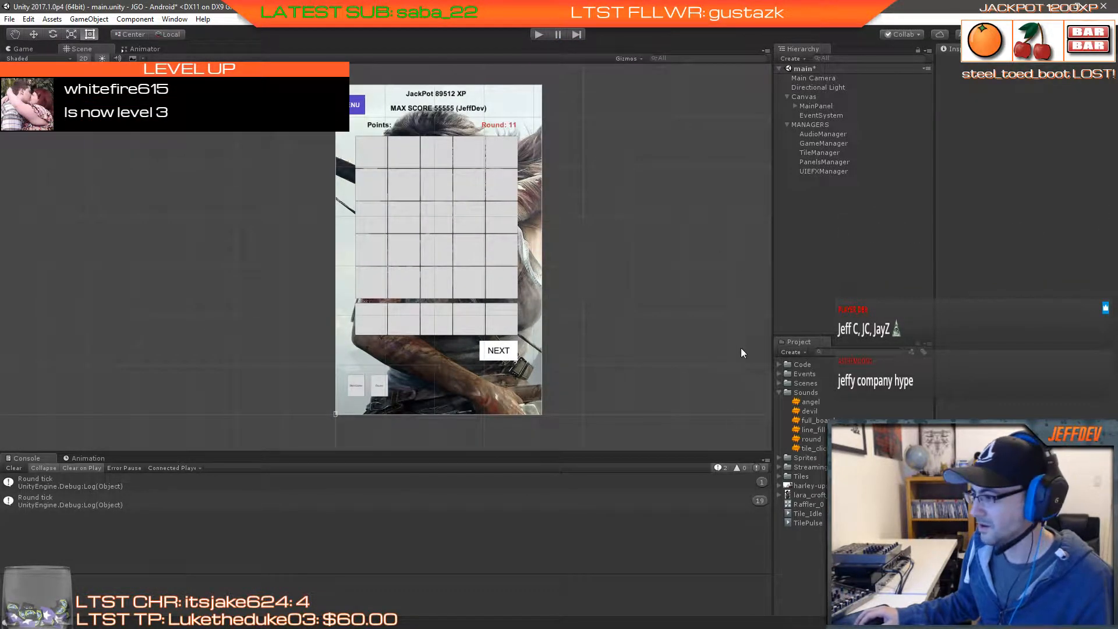
# Step: Check the round sound clip, switch to Visual Studio and copy the EventNetxRoundBtnClick listener line from GameManager's OnEnable method
pyautogui.click(811, 439)
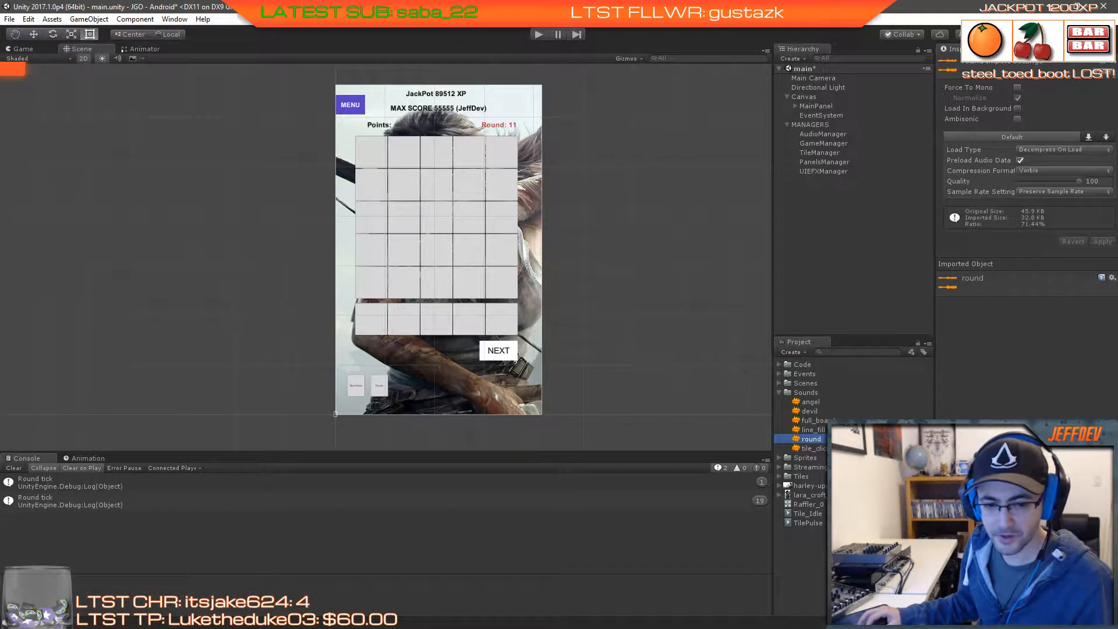
pyautogui.hotkey('alt', 'Tab')
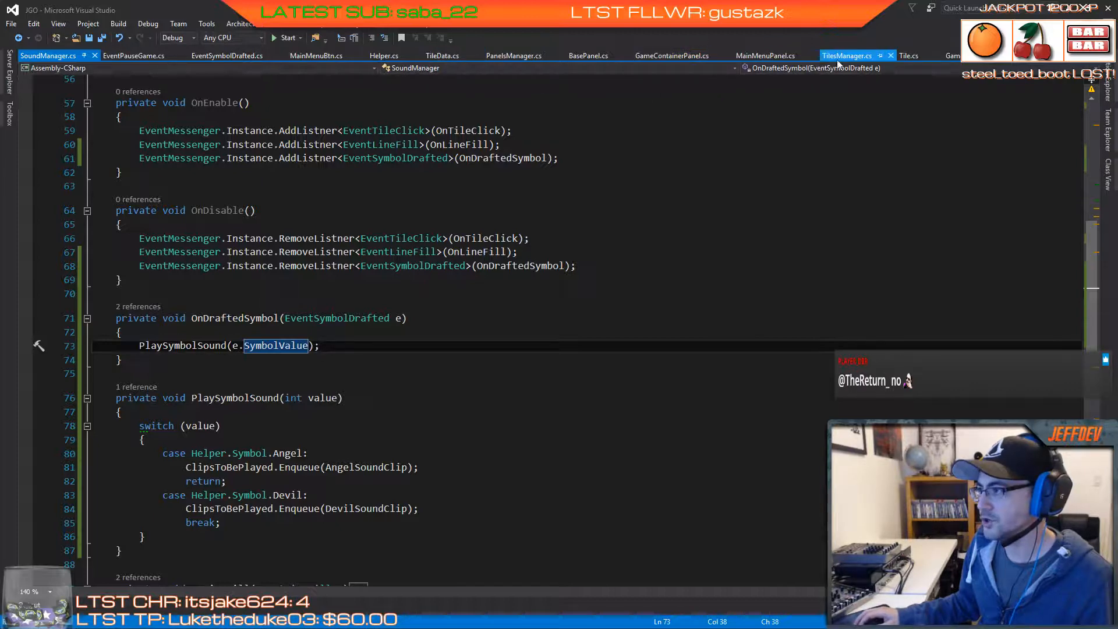
pyautogui.click(954, 56)
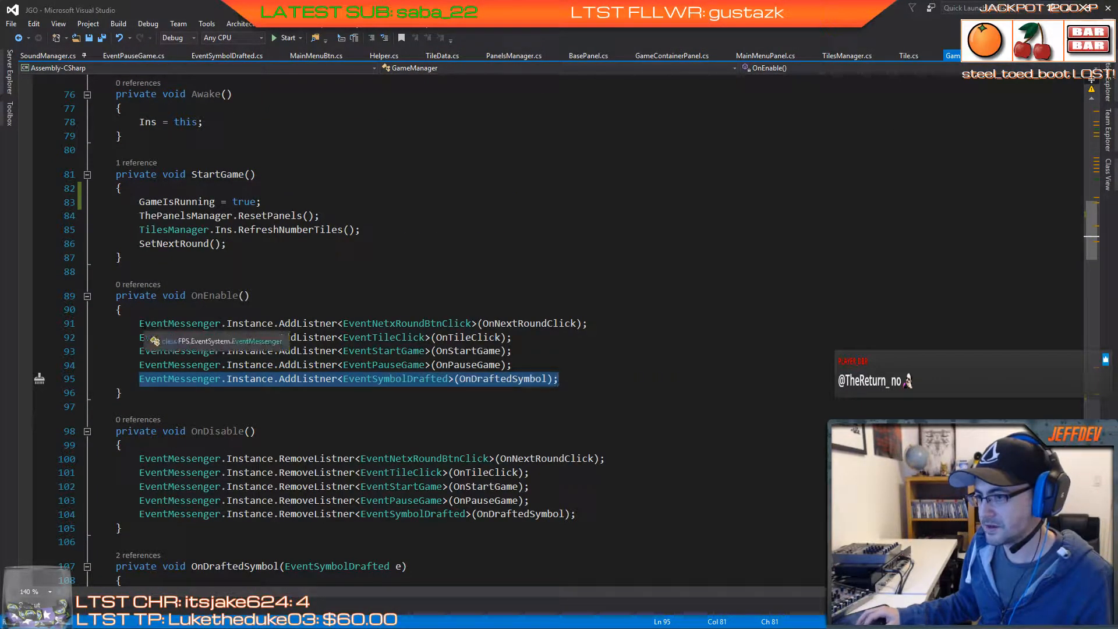
pyautogui.moveTo(139, 323); pyautogui.dragTo(586, 323)
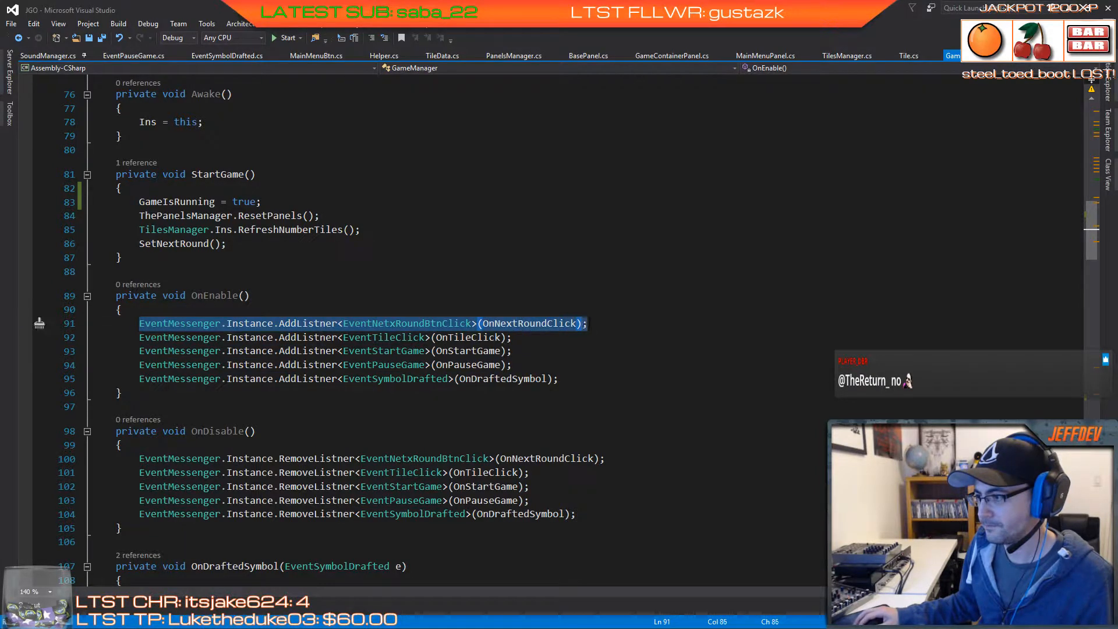
pyautogui.rightClick(575, 326)
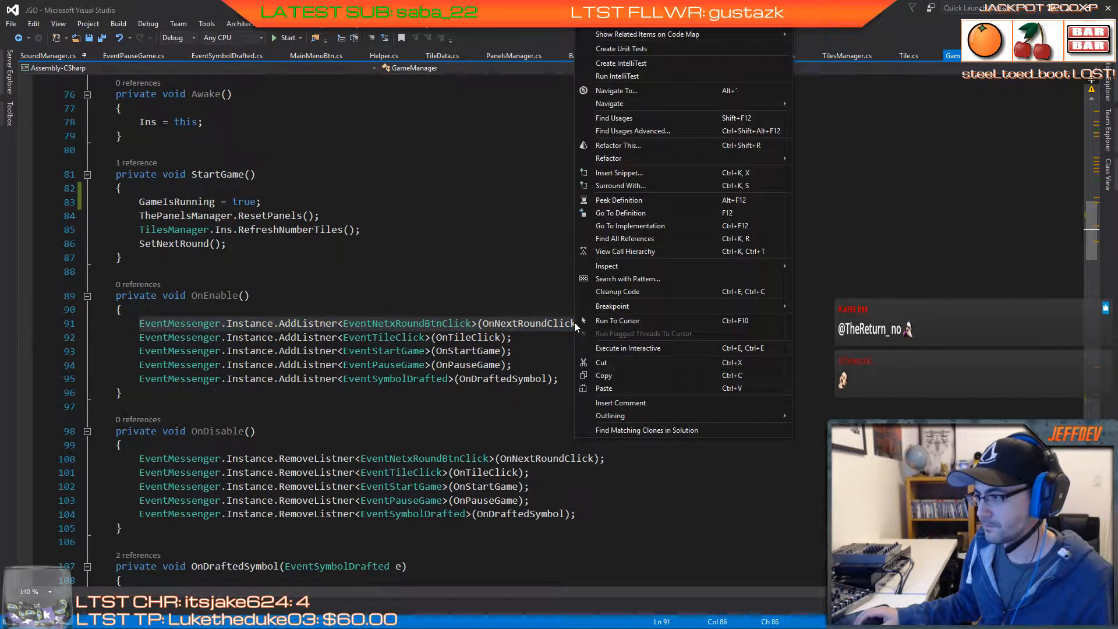
pyautogui.click(587, 375)
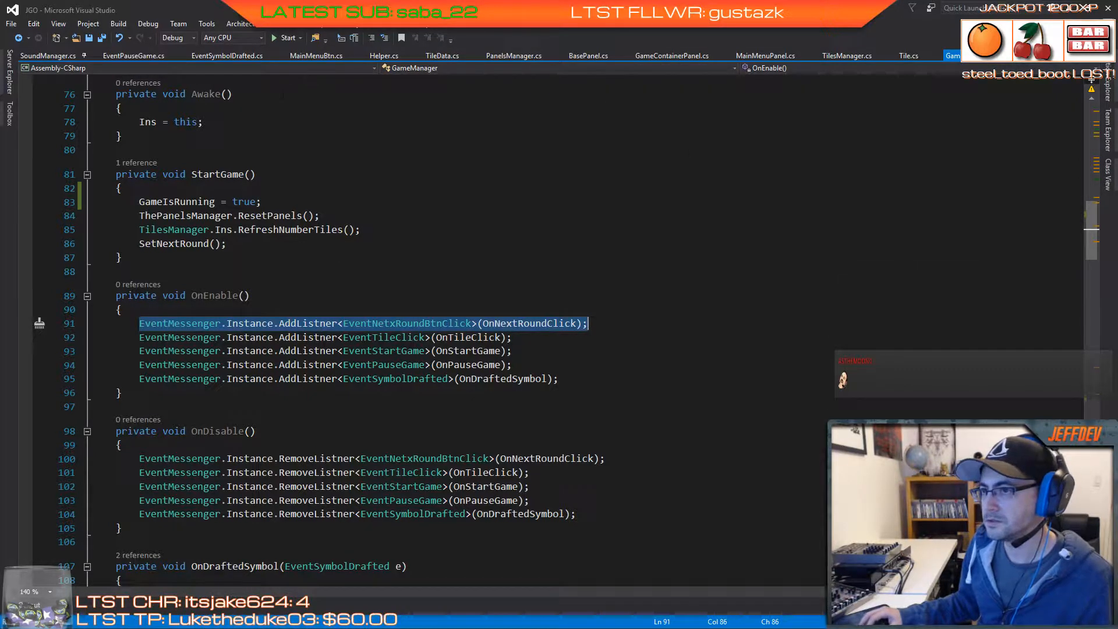
# Step: Paste the copied EventNetxRoundBtnClick listener line at the end of both OnEnable and OnDisable in SoundManager.cs
pyautogui.click(58, 55)
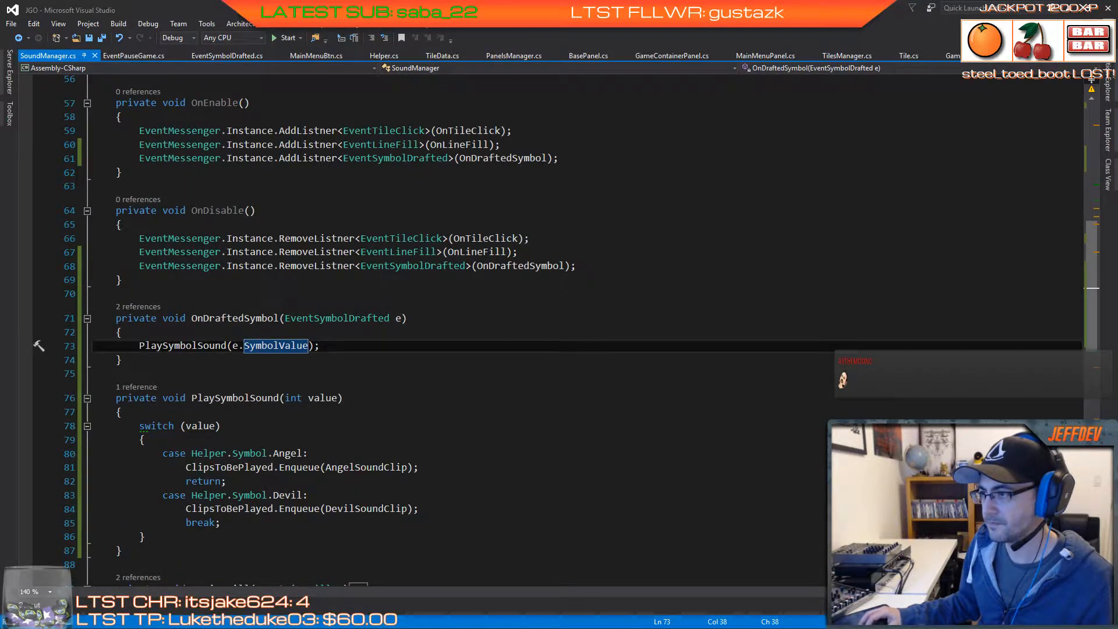
pyautogui.click(561, 158)
pyautogui.hotkey('ctrl', 'v')
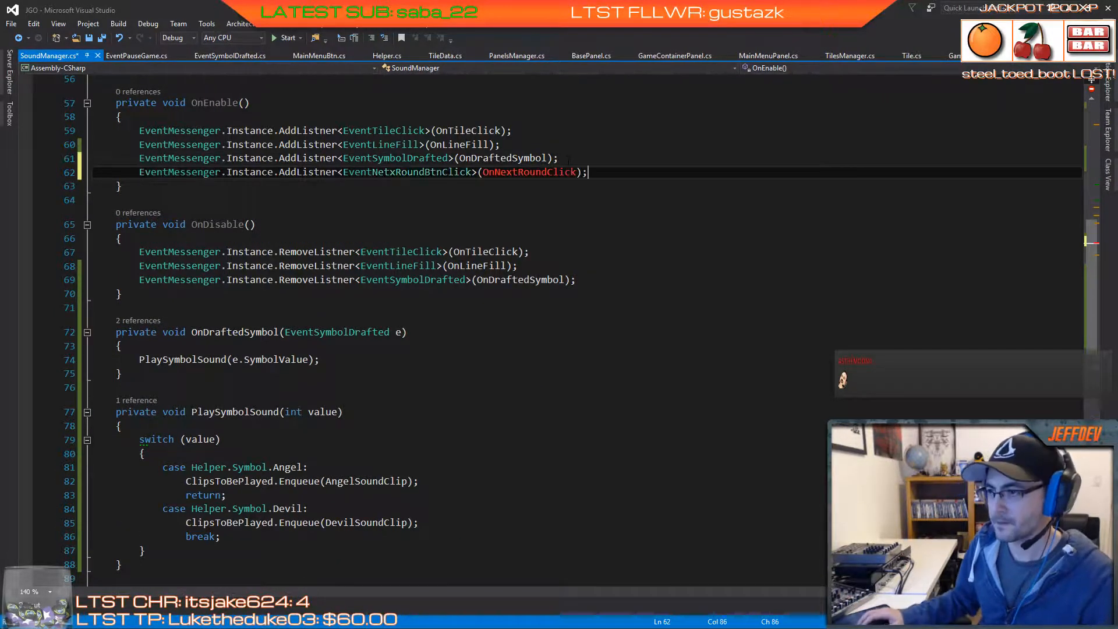
pyautogui.click(581, 280)
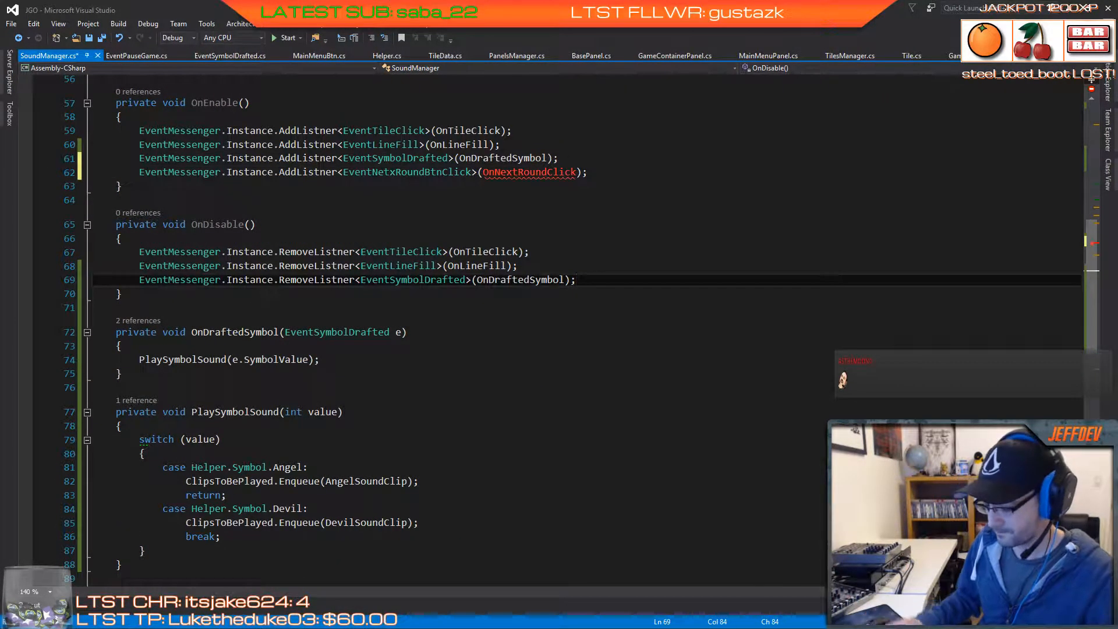
pyautogui.press('Return')
pyautogui.hotkey('ctrl', 'v')
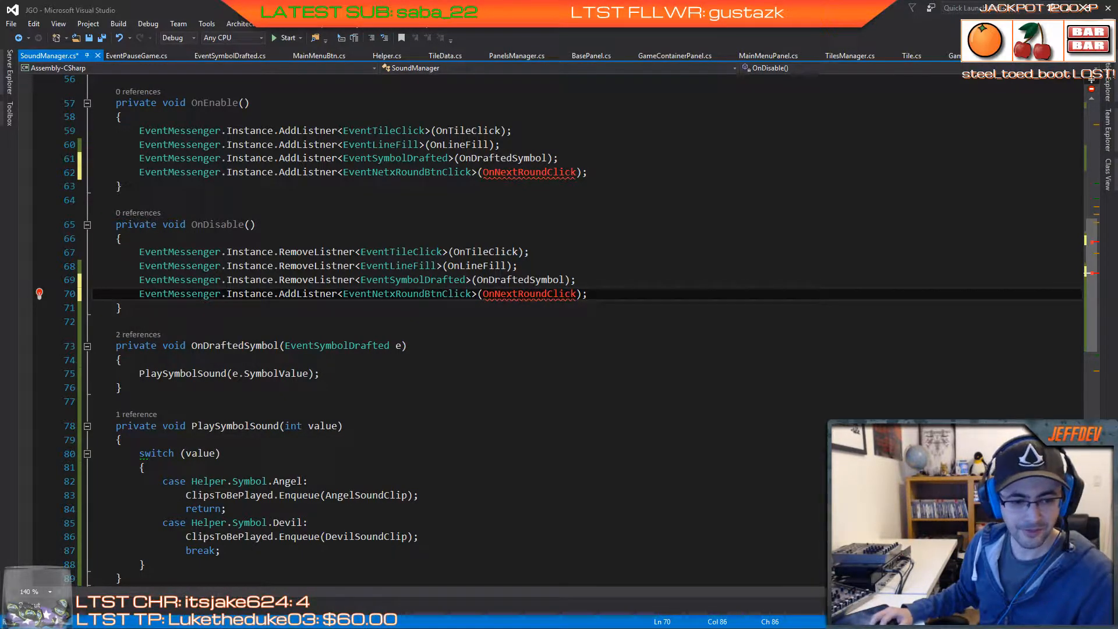
# Step: Switch to Firefox, search YouTube for "sam family" in a new tab, look at the results and return to the SoundManager code
pyautogui.hotkey('alt', 'Tab')
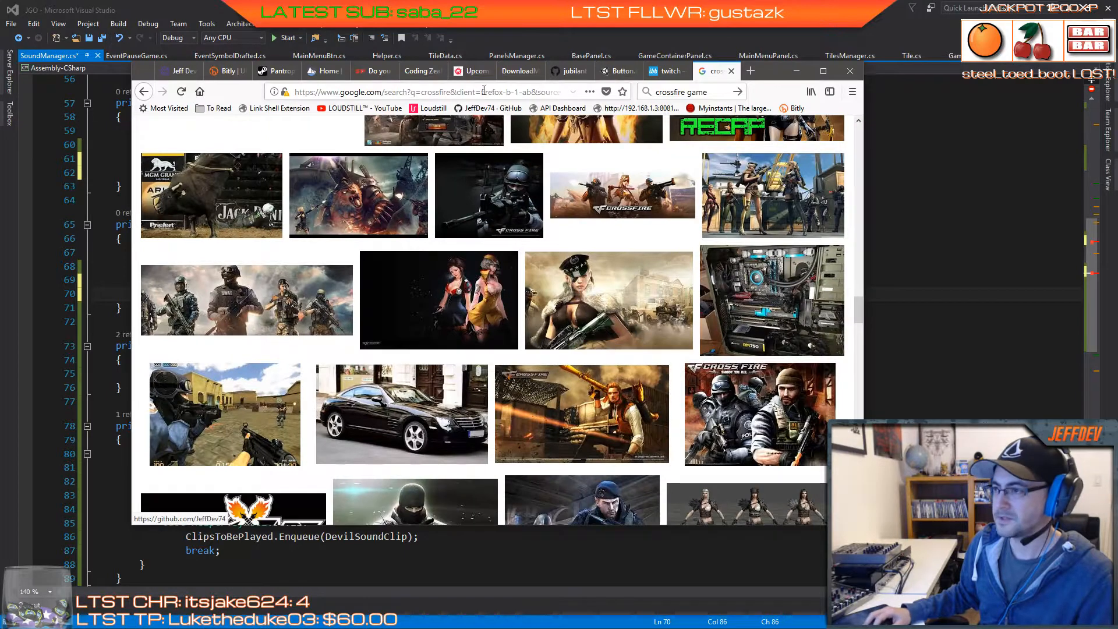
pyautogui.hotkey('ctrl', 't')
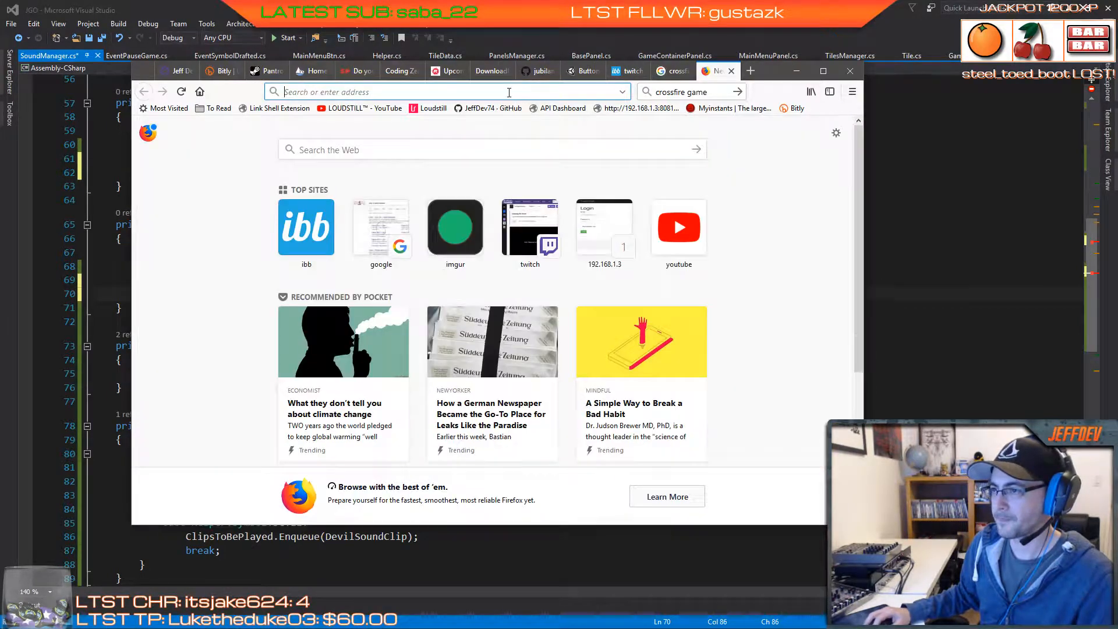
pyautogui.write('youtube.com/')
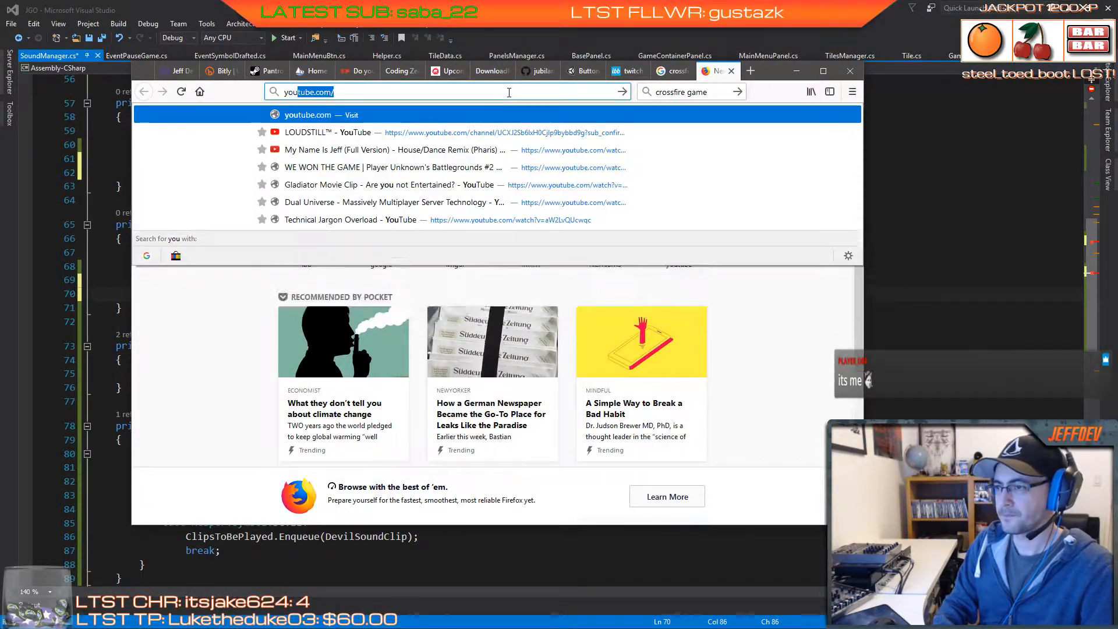
pyautogui.press('Return')
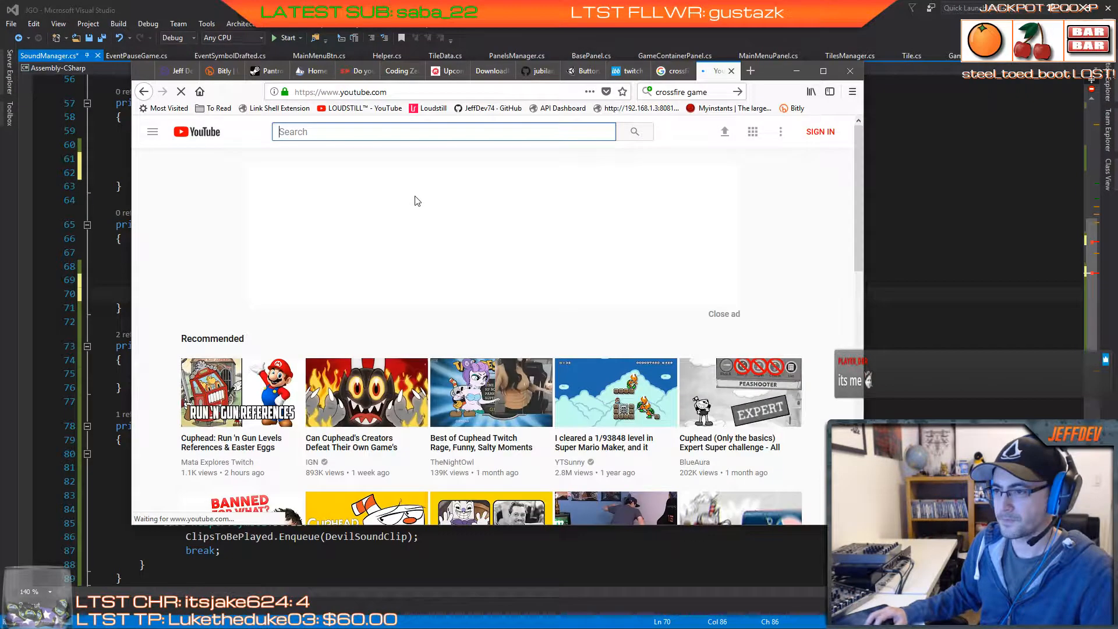
pyautogui.write('sam')
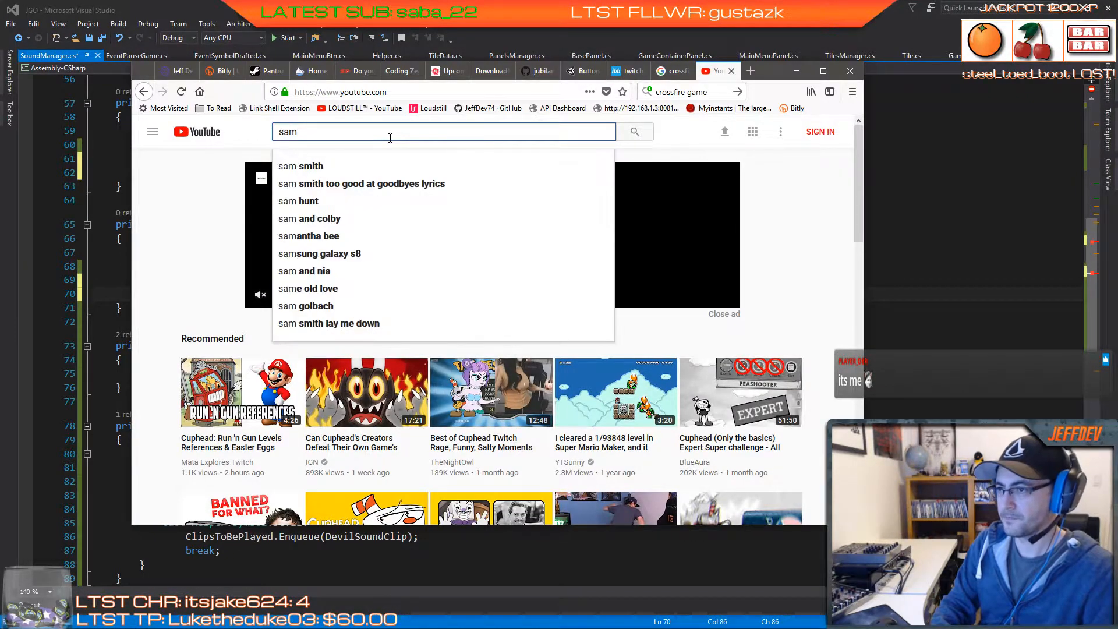
pyautogui.write(' famil')
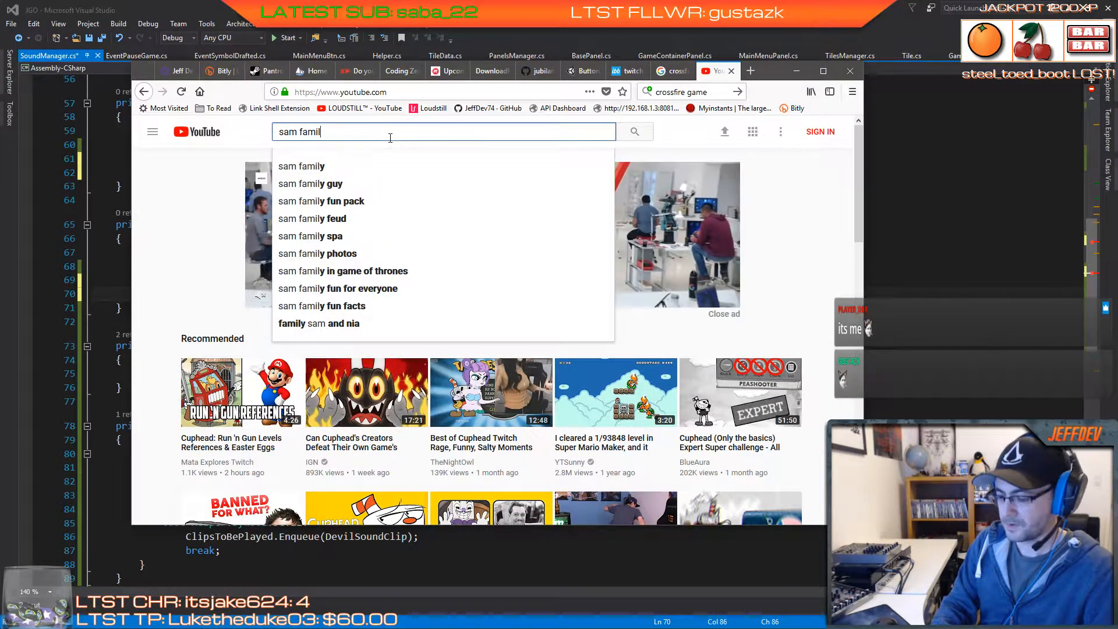
pyautogui.write('y')
pyautogui.press('Return')
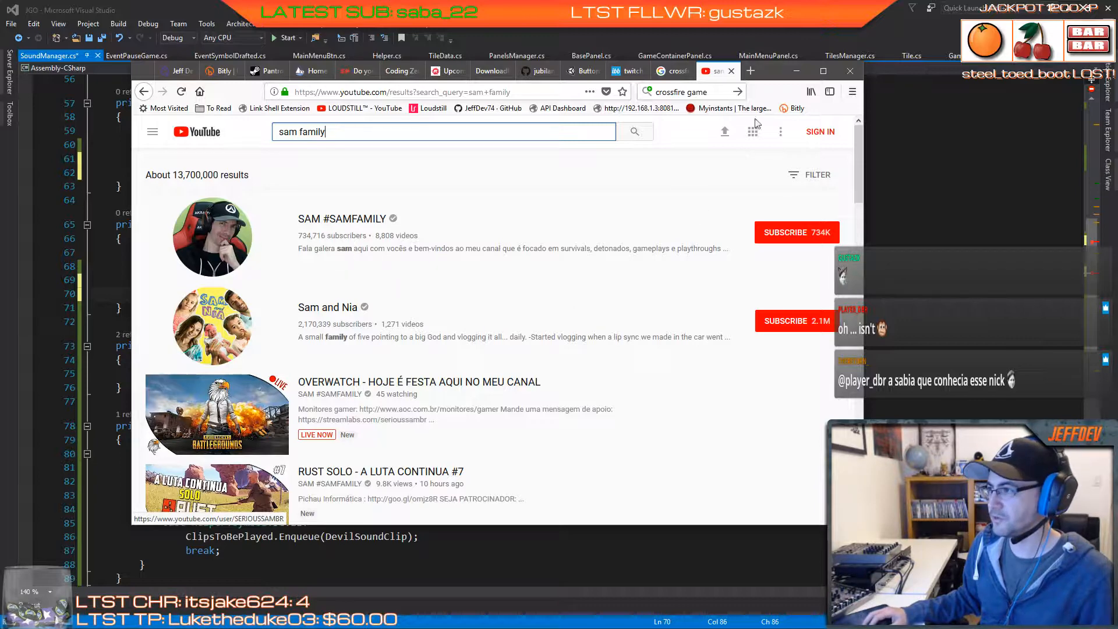
pyautogui.click(797, 71)
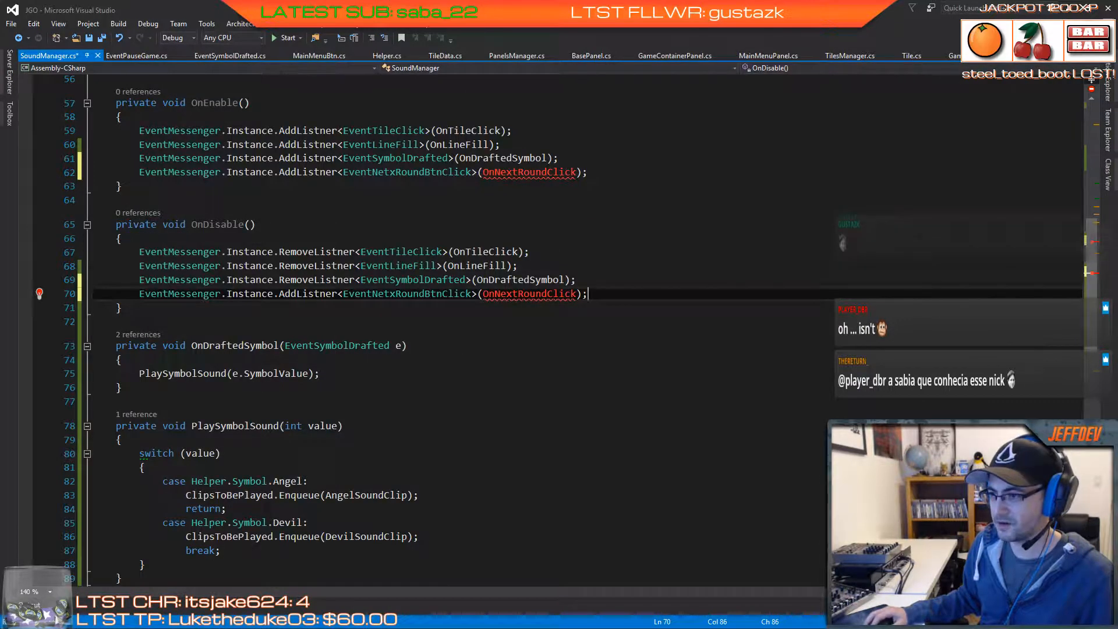
# Step: Generate the missing OnNextRoundClick method in SoundManager and delete its NotImplementedException line
pyautogui.click(497, 312)
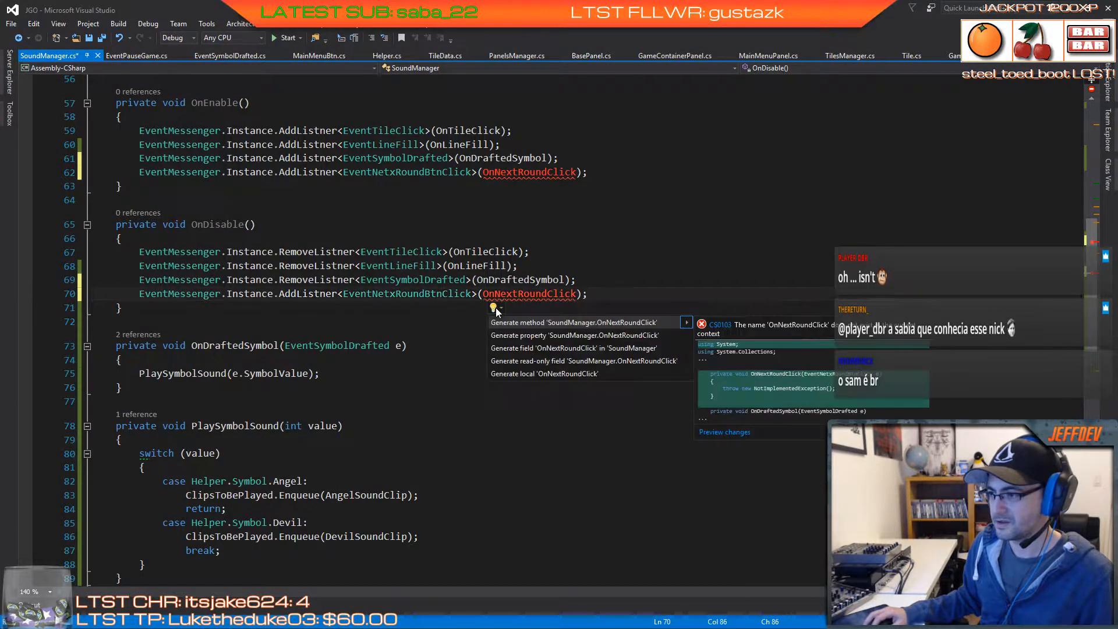
pyautogui.click(499, 320)
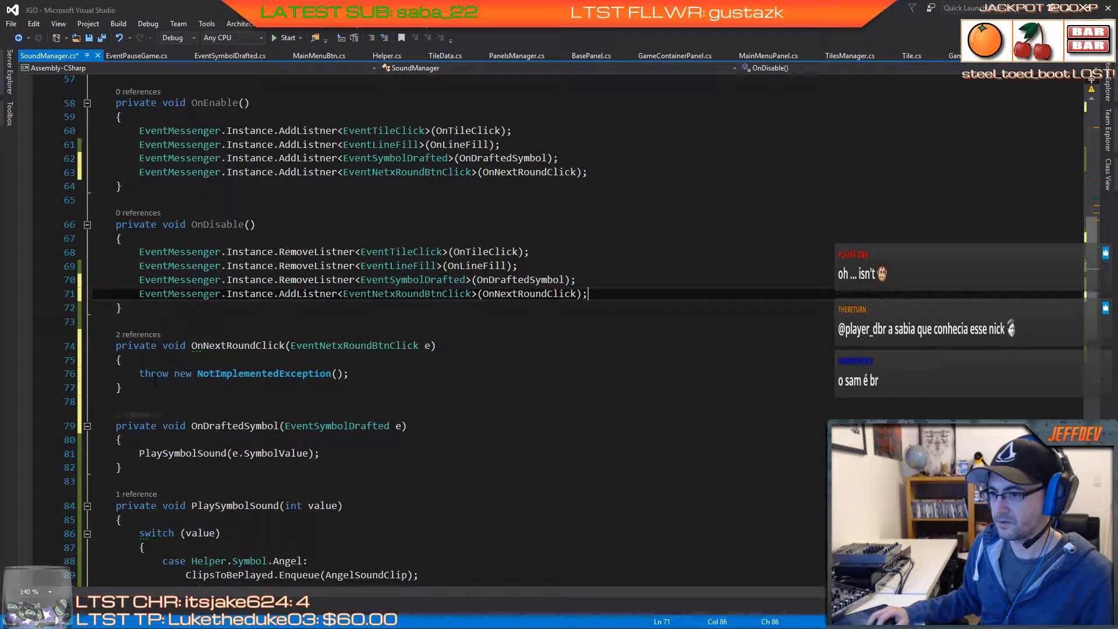
pyautogui.moveTo(139, 373); pyautogui.dragTo(348, 373)
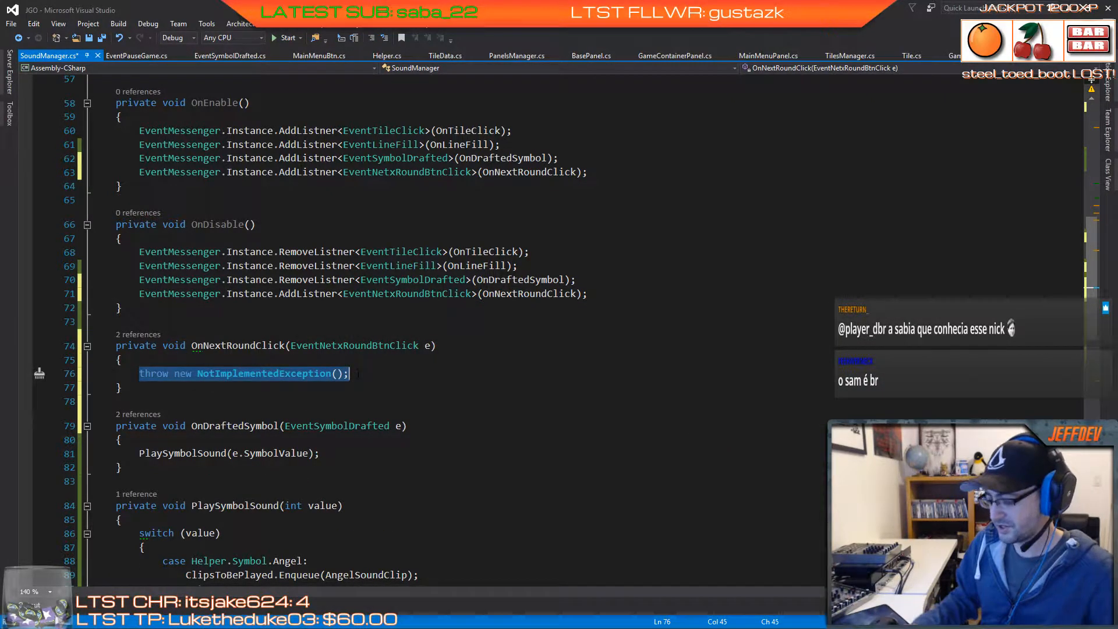
pyautogui.press('BackSpace')
# Step: Remove the "using System;" directive and its empty line from the start of SoundManager.cs
pyautogui.scroll(10, 437, 349)
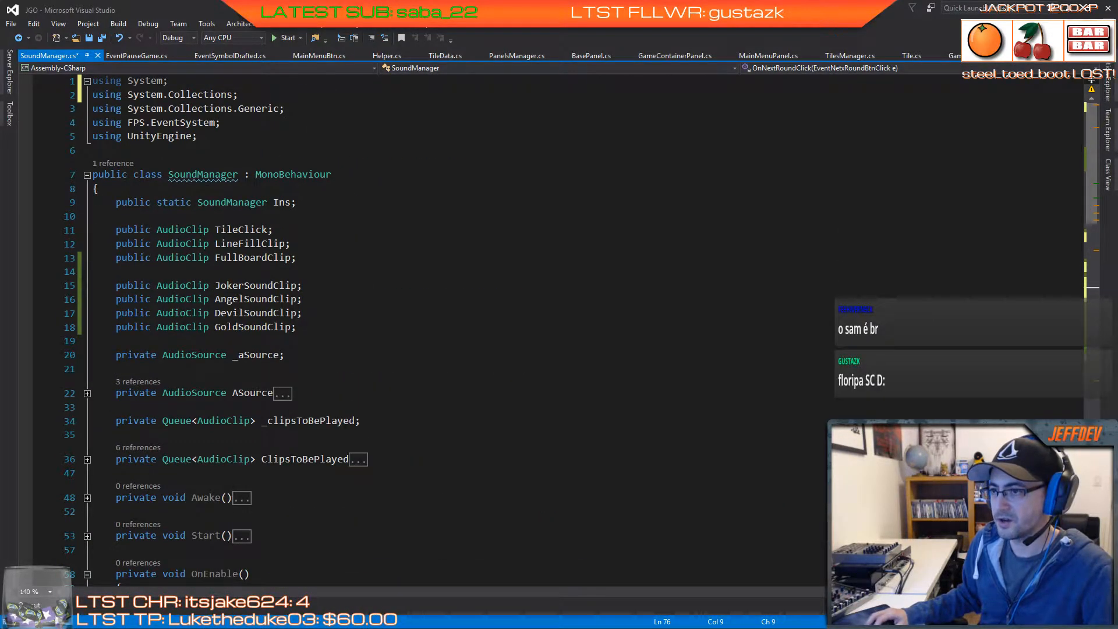
pyautogui.click(169, 81)
pyautogui.hotkey('shift', 'Home')
pyautogui.press('BackSpace')
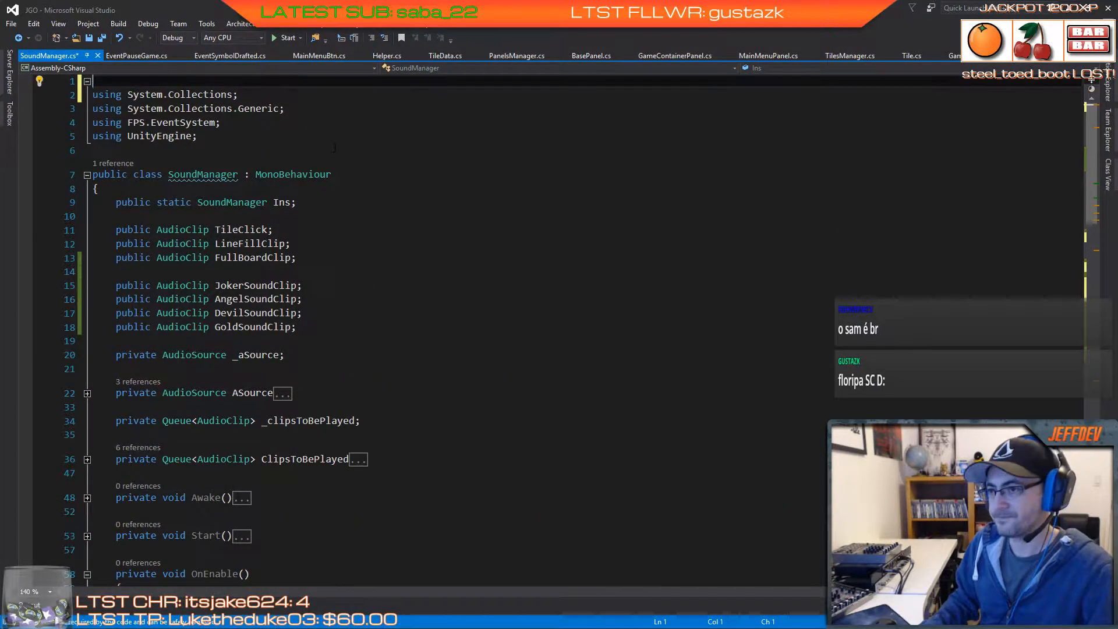
pyautogui.press('Delete')
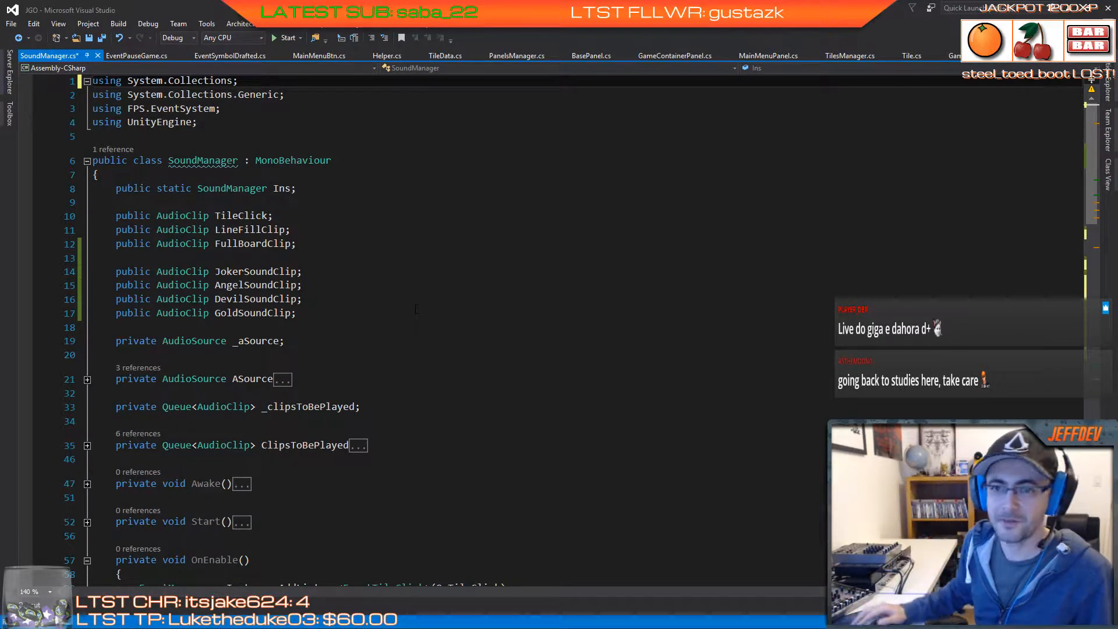
# Step: Copy the ClipsToBePlayed.Enqueue(AngelSoundClip) line from PlaySymbolSound into the empty body of OnNextRoundClick
pyautogui.scroll(-3, 416, 308)
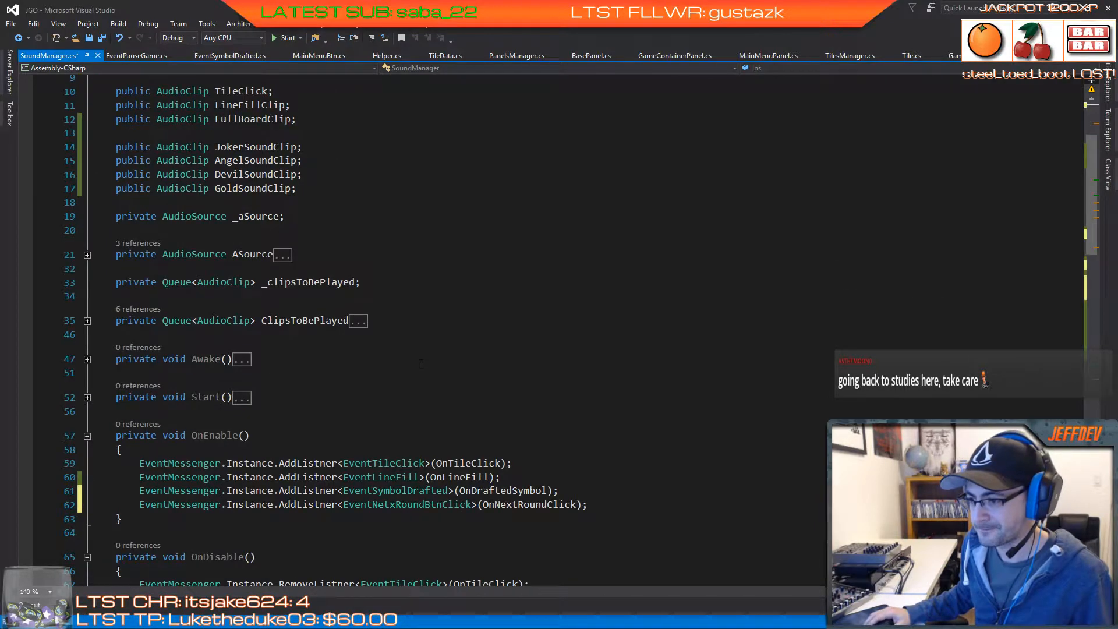
pyautogui.scroll(-15, 420, 364)
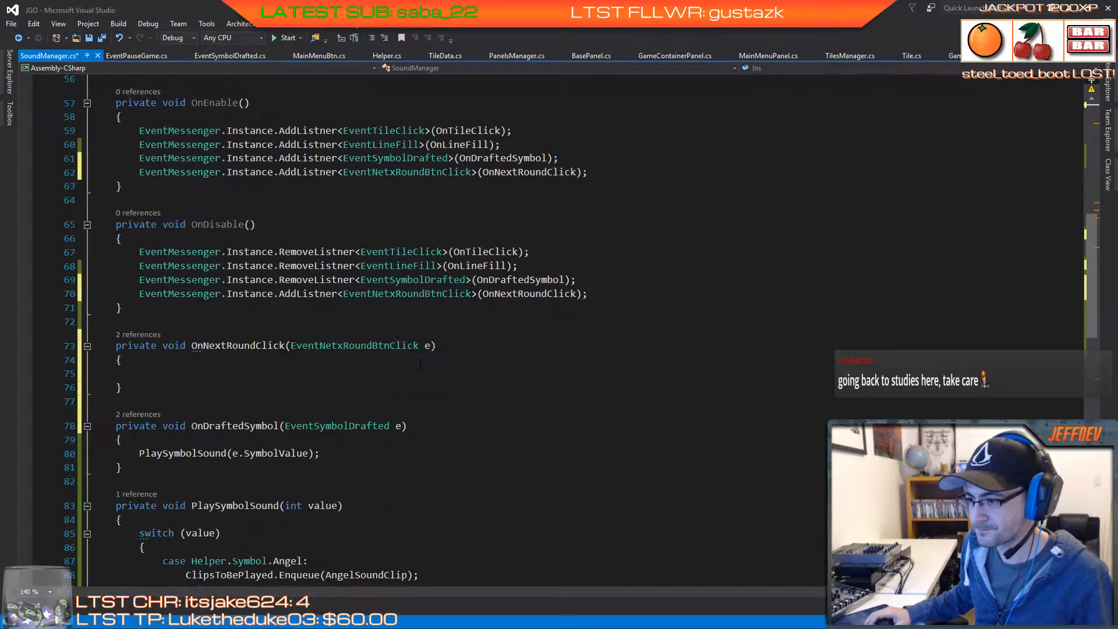
pyautogui.click(190, 375)
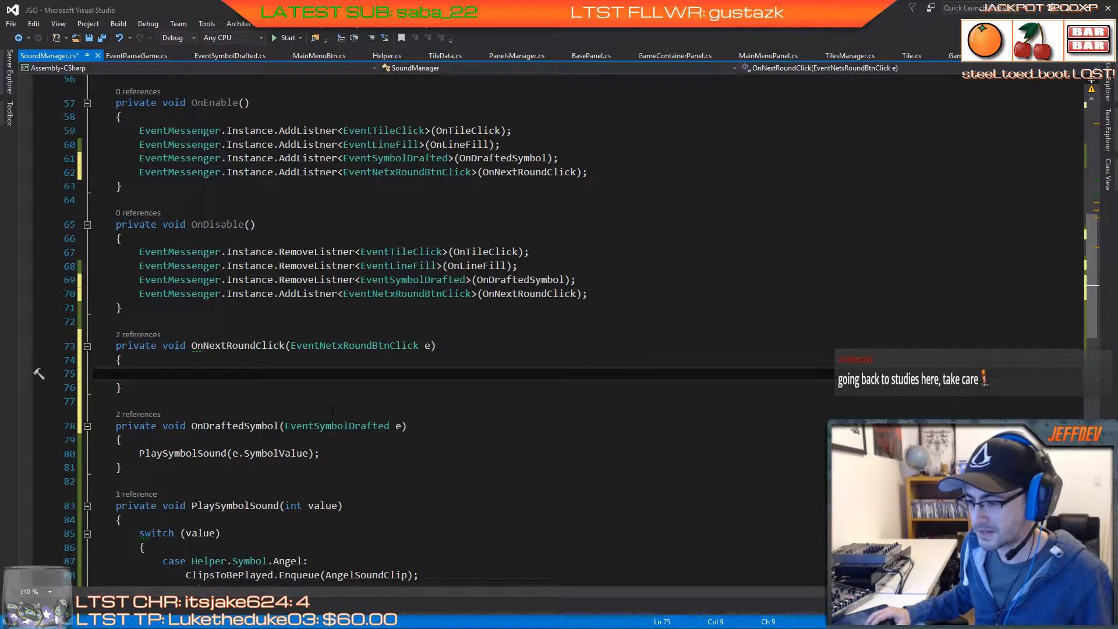
pyautogui.scroll(-3, 332, 411)
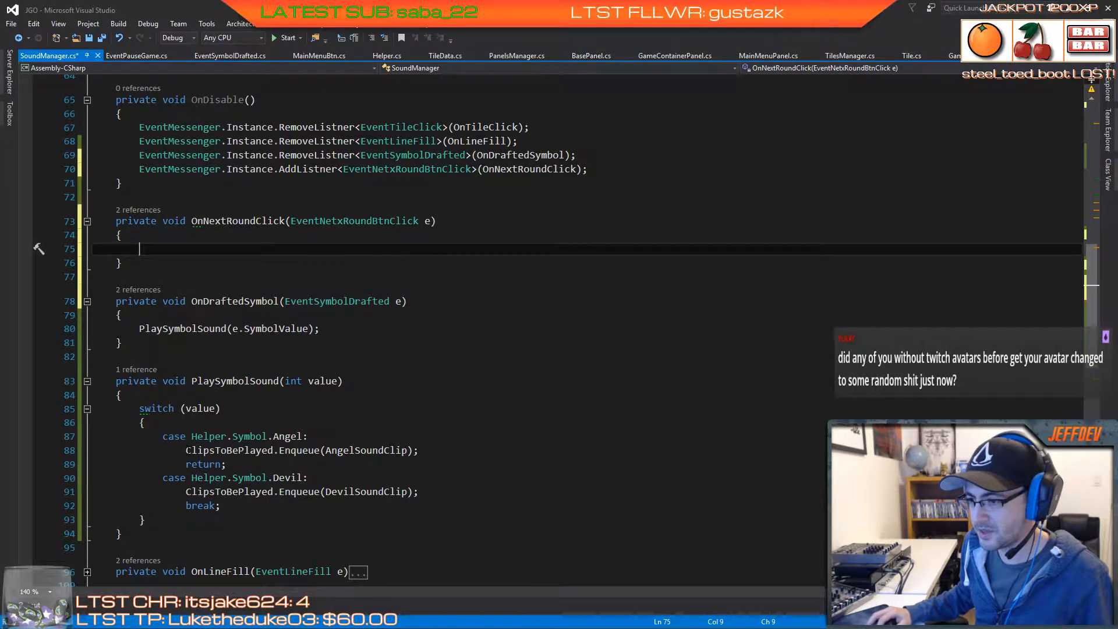
pyautogui.moveTo(185, 450); pyautogui.dragTo(453, 444)
pyautogui.hotkey('ctrl', 'c')
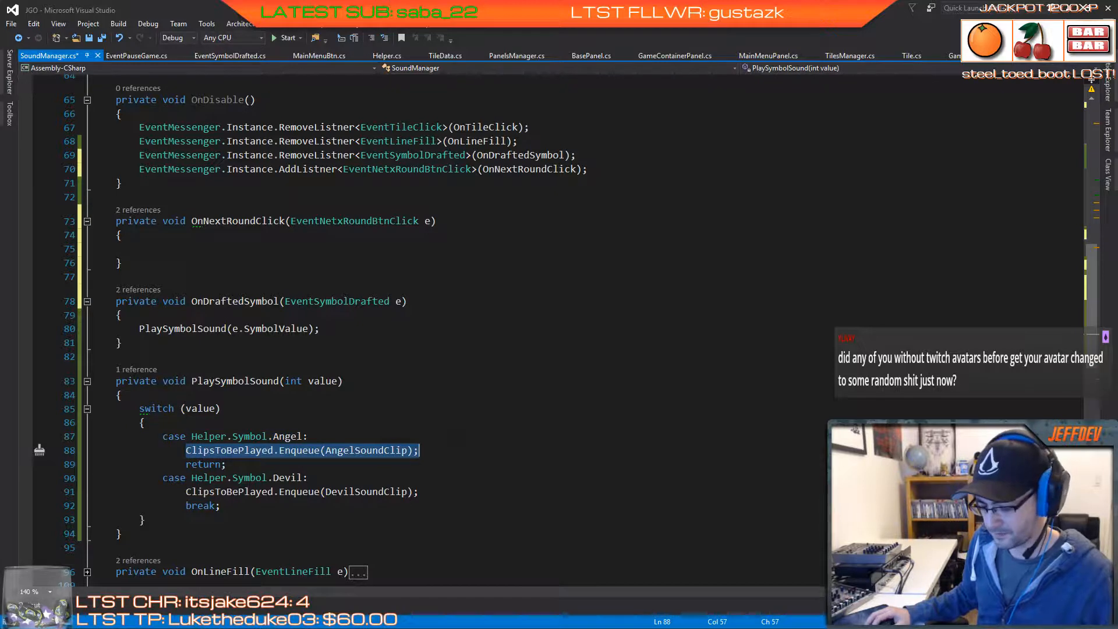
pyautogui.click(198, 249)
pyautogui.hotkey('ctrl', 'v')
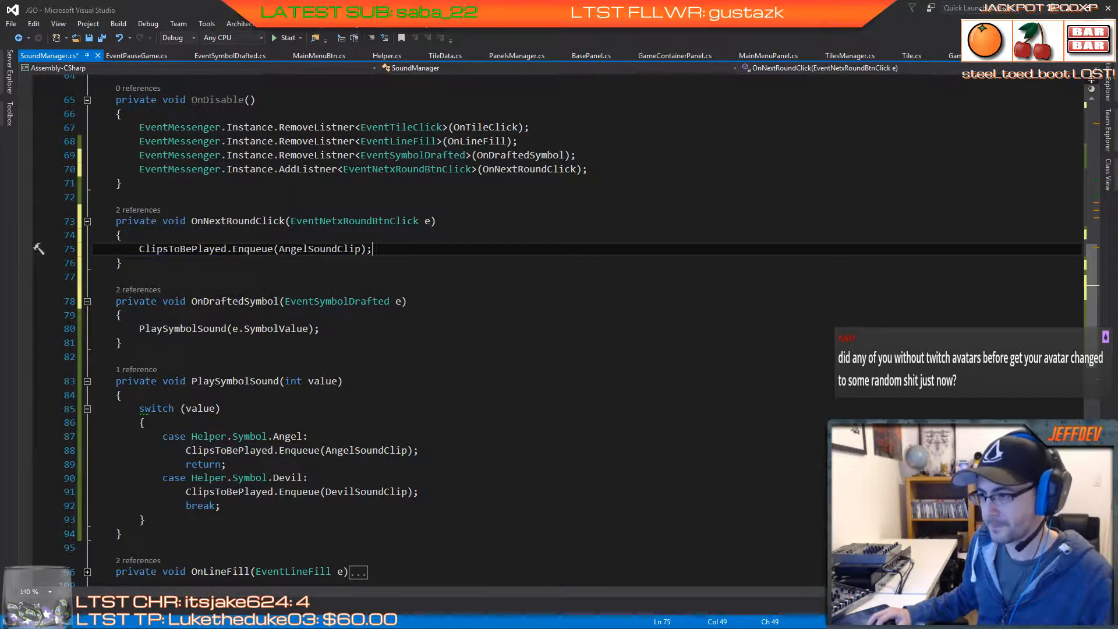
# Step: Declare a public AudioClip field named NextRoundSoundClip, separated by a blank line after GoldSoundClip, and save the script
pyautogui.doubleClick(307, 250)
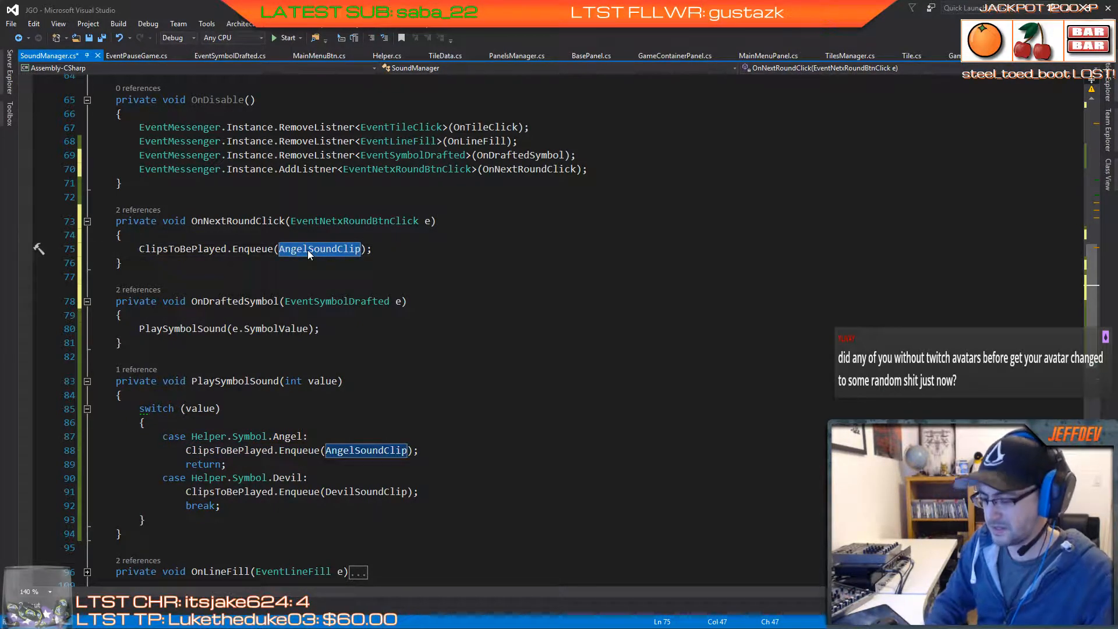
pyautogui.press('F12')
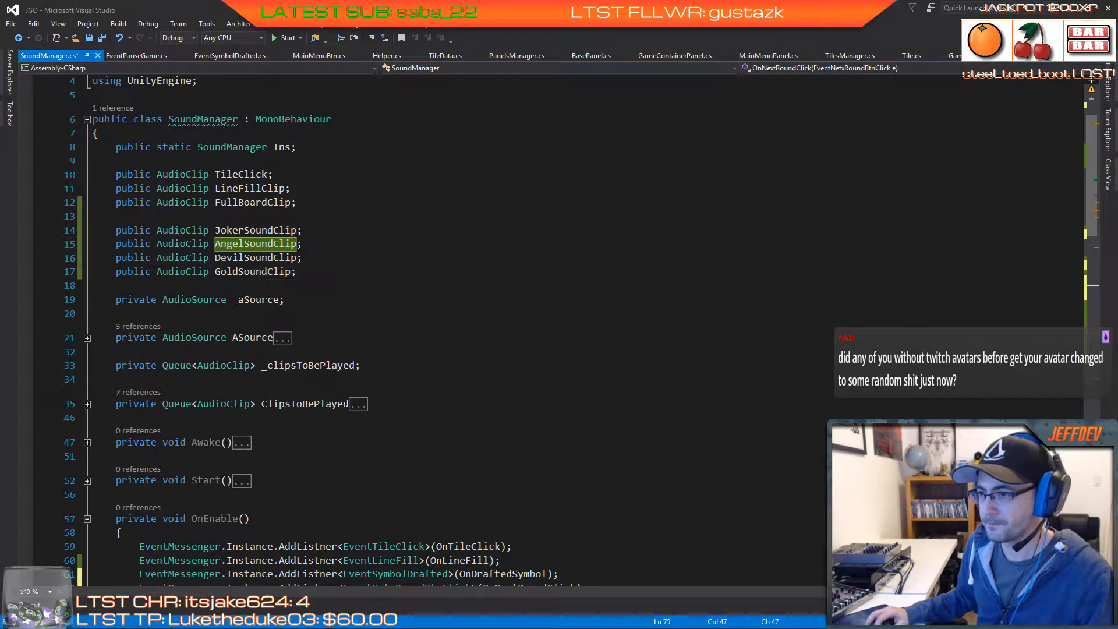
pyautogui.click(295, 274)
pyautogui.press('Return')
pyautogui.press('Return')
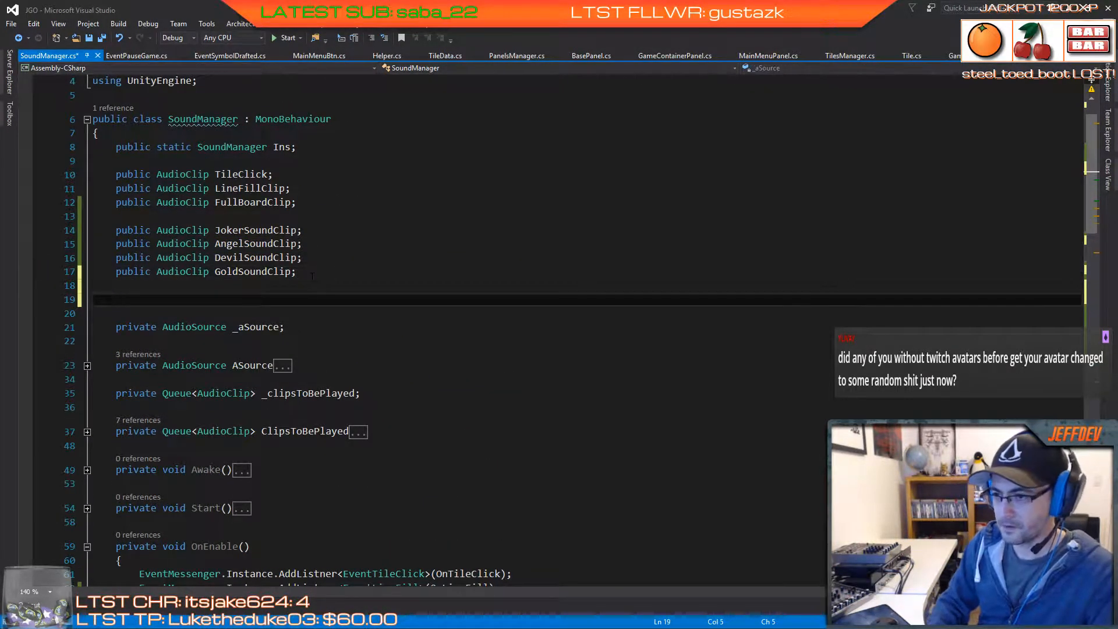
pyautogui.write('public AudioClip')
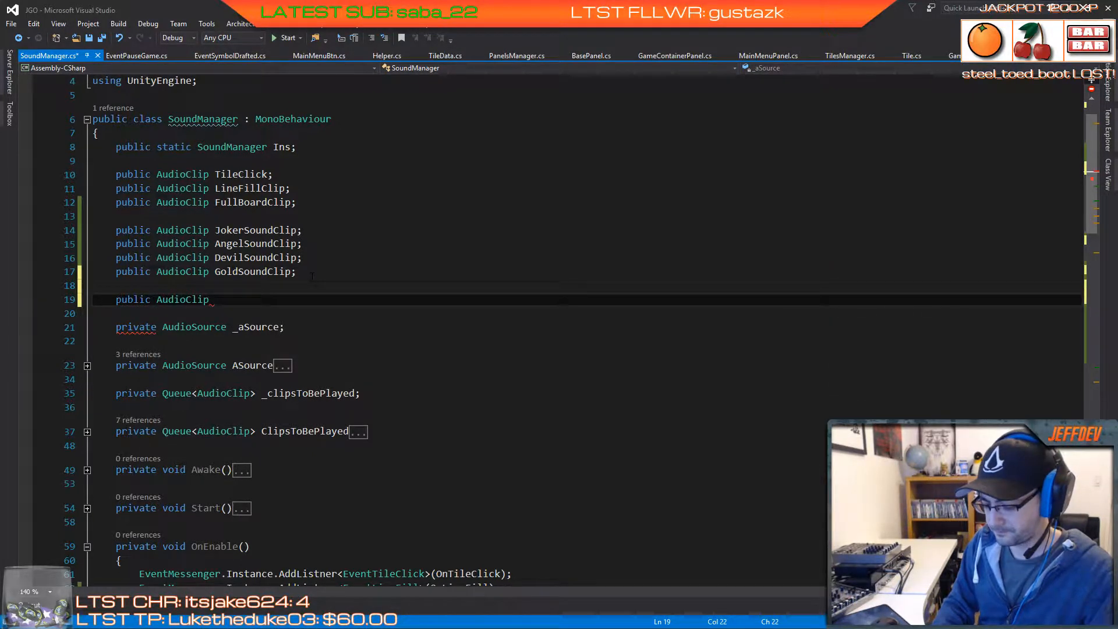
pyautogui.write(' Next')
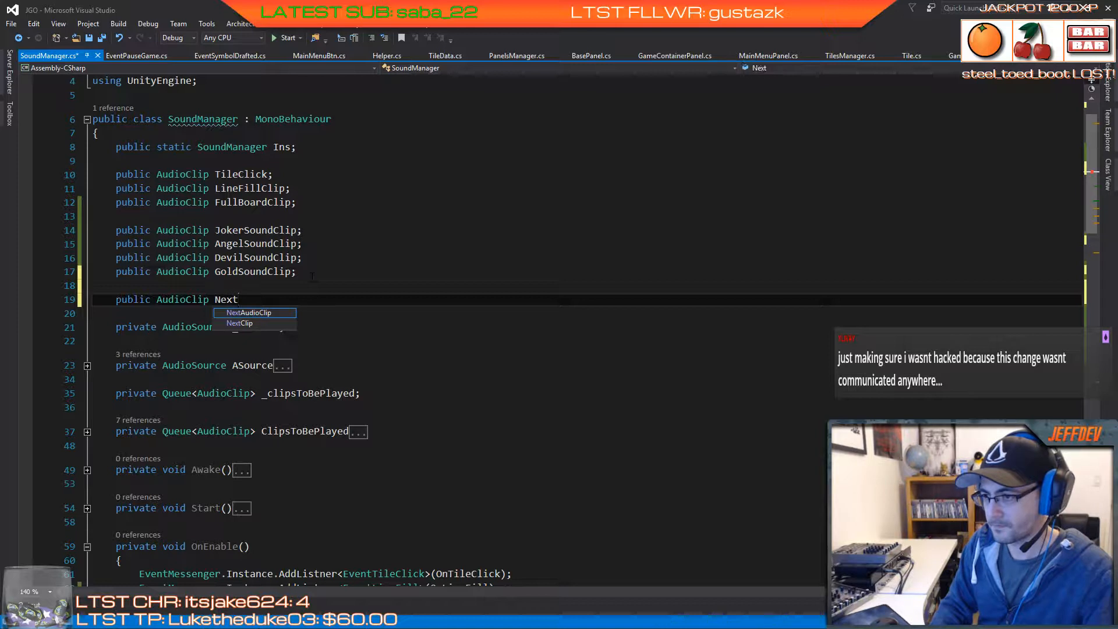
pyautogui.write('Round')
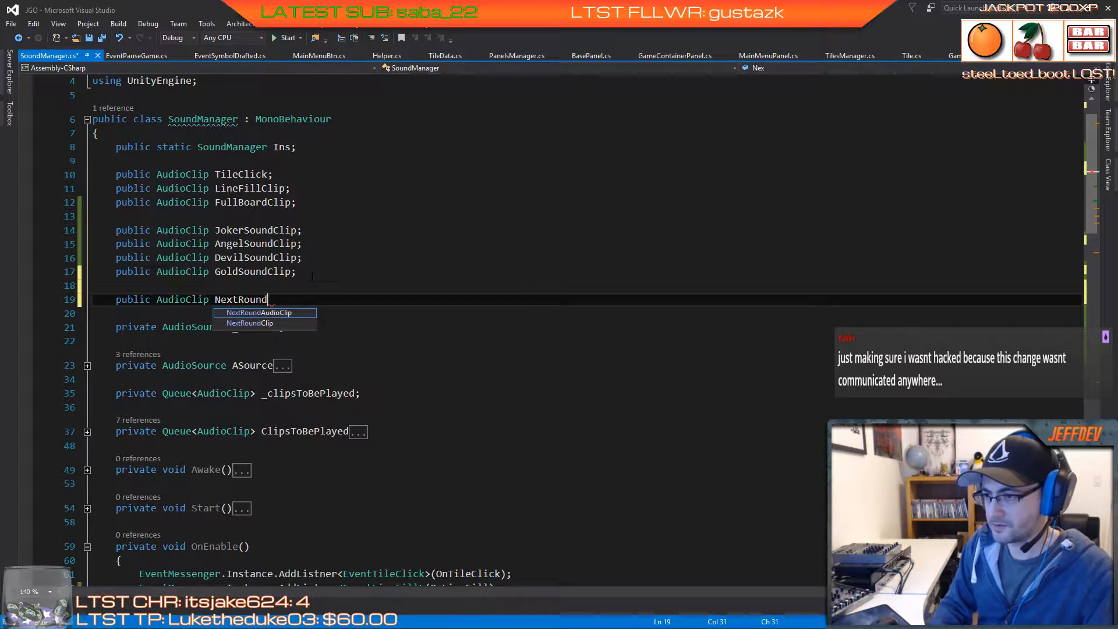
pyautogui.write('Sound')
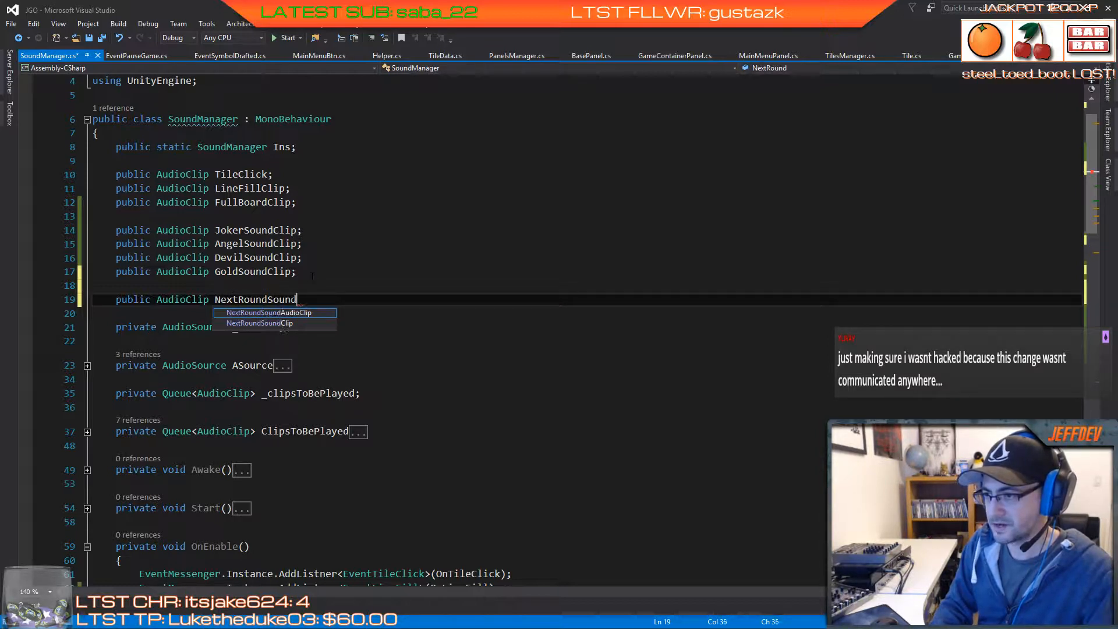
pyautogui.write('Clip;')
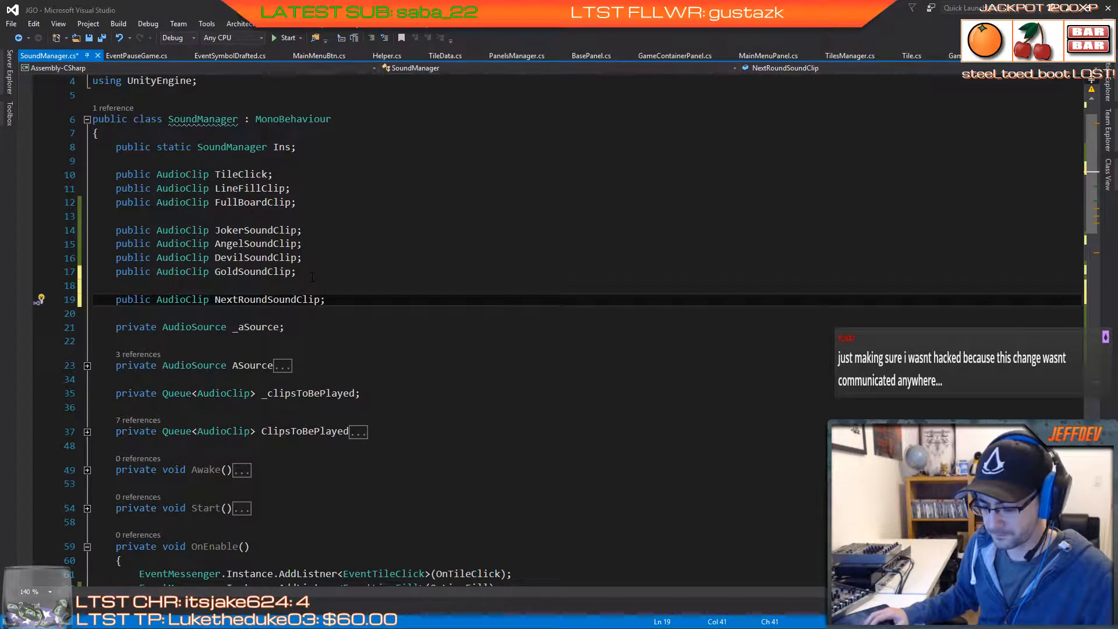
pyautogui.hotkey('ctrl', 's')
# Step: Replace AngelSoundClip with NextRoundSoundClip in OnNextRoundClick's Enqueue call and save the script
pyautogui.press('Left')
pyautogui.scroll(-10, 559, 326)
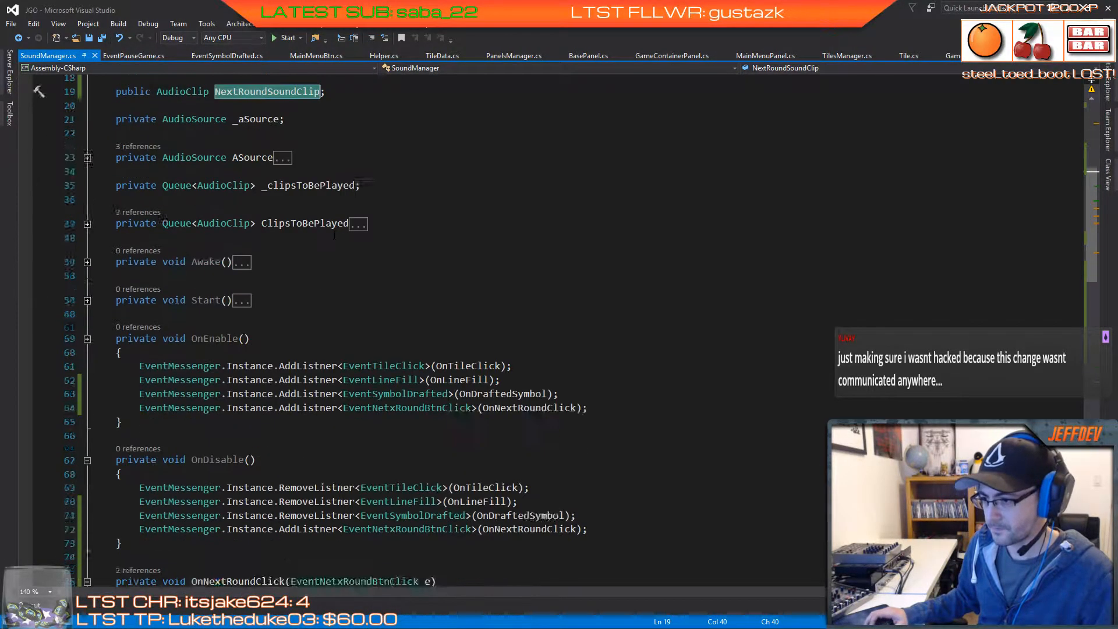
pyautogui.scroll(-1, 335, 319)
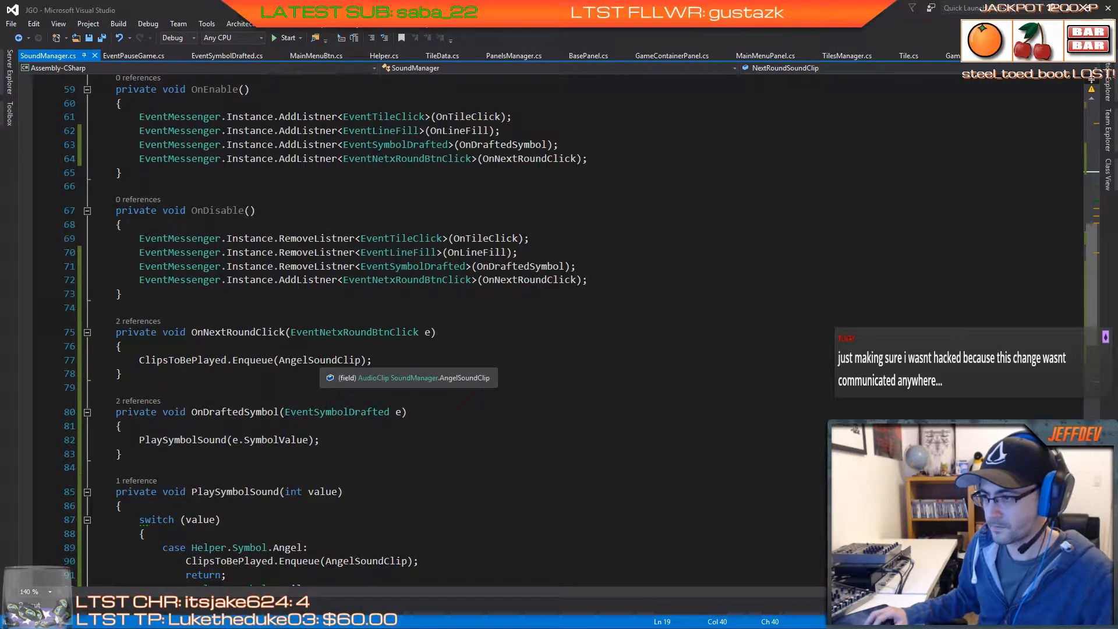
pyautogui.doubleClick(349, 360)
pyautogui.write('NextRoundSoundClip')
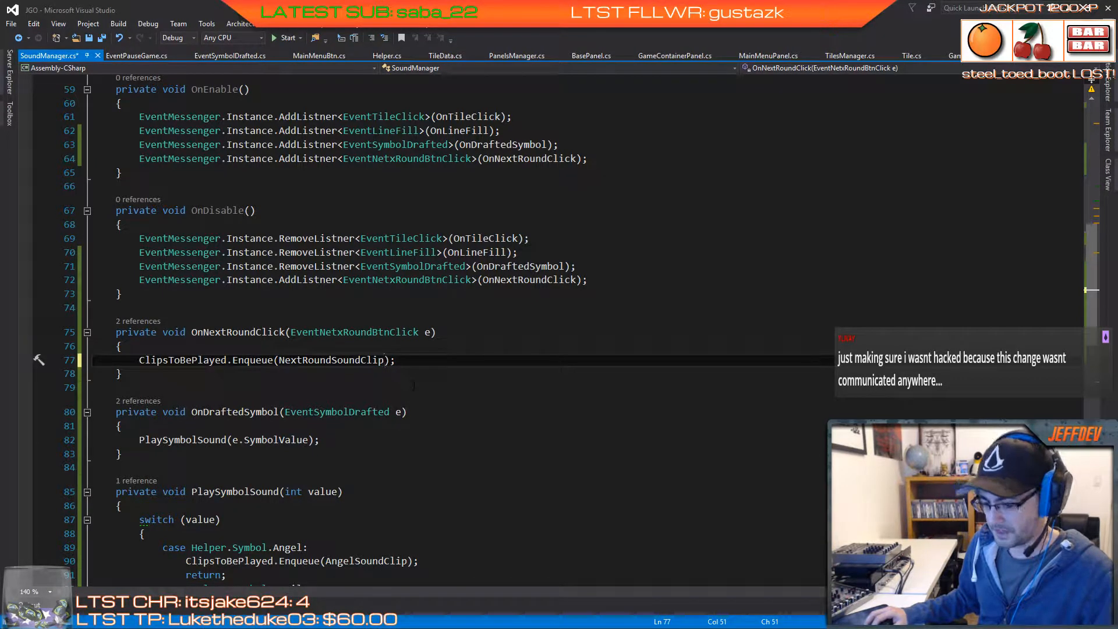
pyautogui.hotkey('ctrl', 's')
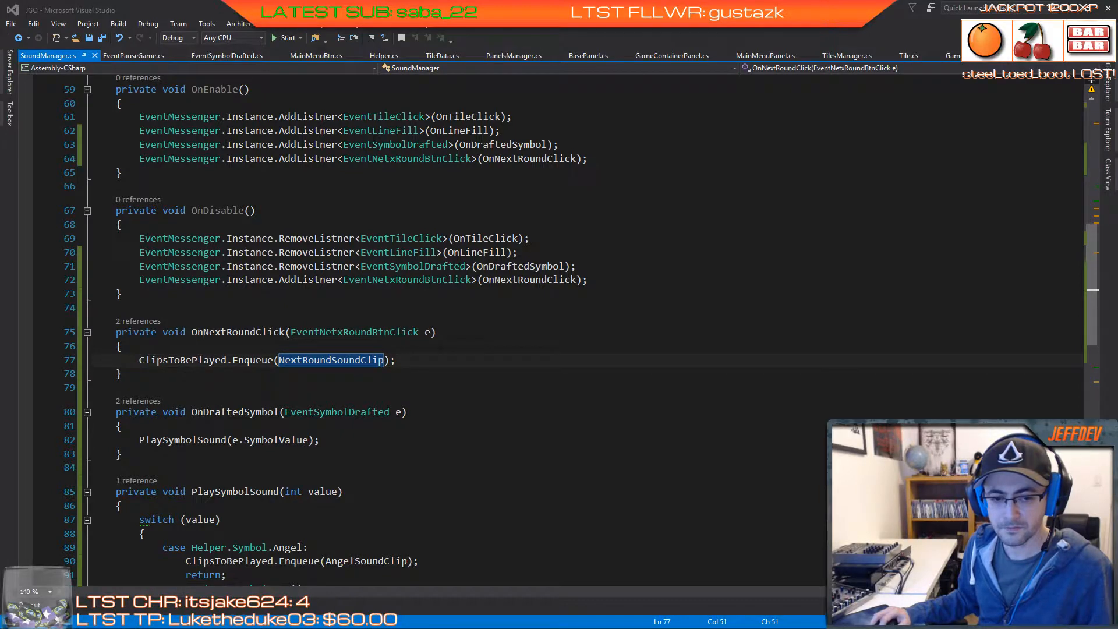
# Step: Switch to Unity, assign the round sound to AudioManager's Next Round Sound Clip and save the scene
pyautogui.hotkey('alt', 'Tab')
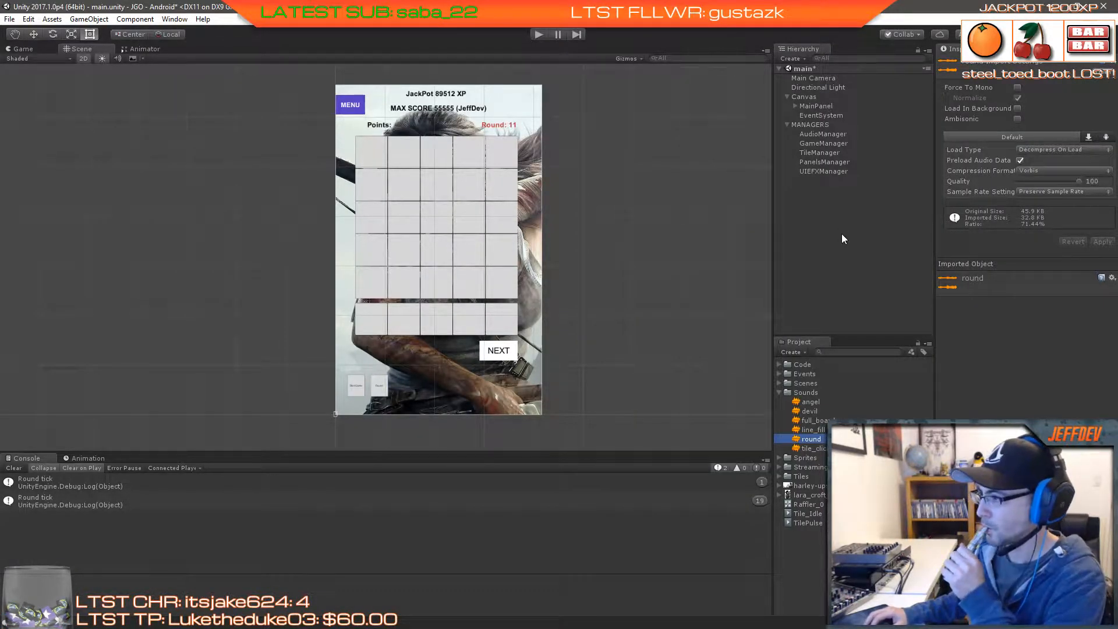
pyautogui.click(818, 135)
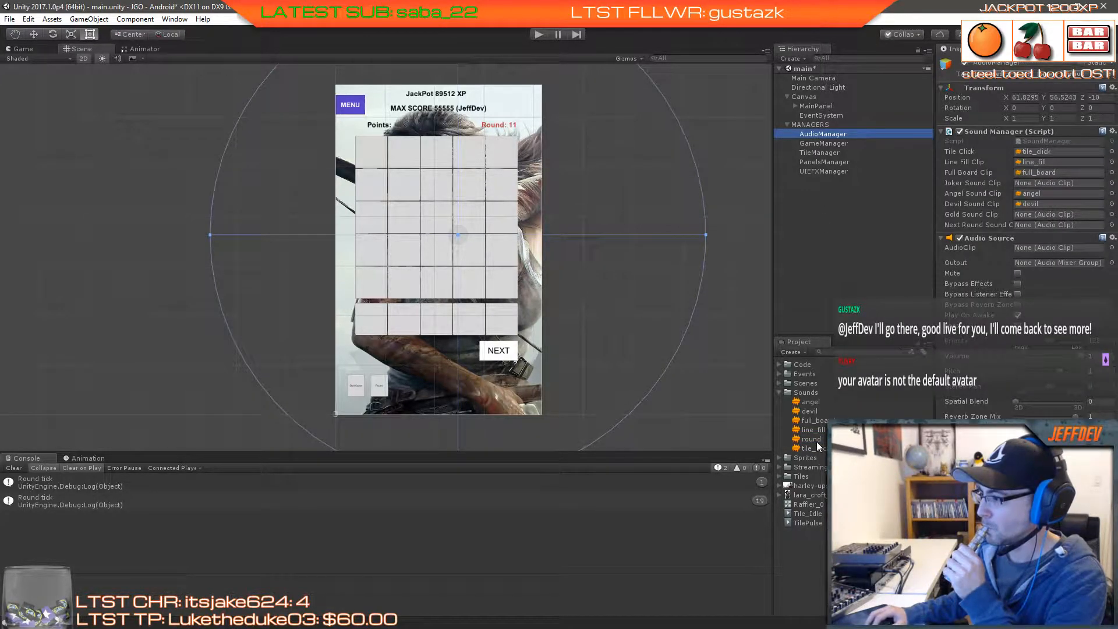
pyautogui.moveTo(816, 446); pyautogui.dragTo(1048, 226)
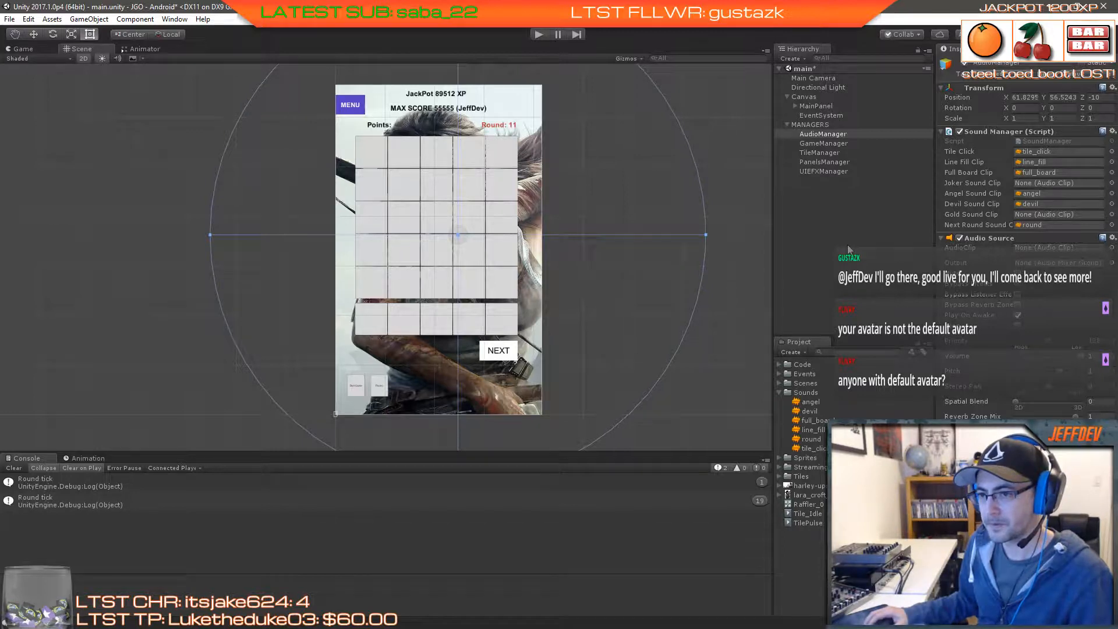
pyautogui.hotkey('ctrl', 's')
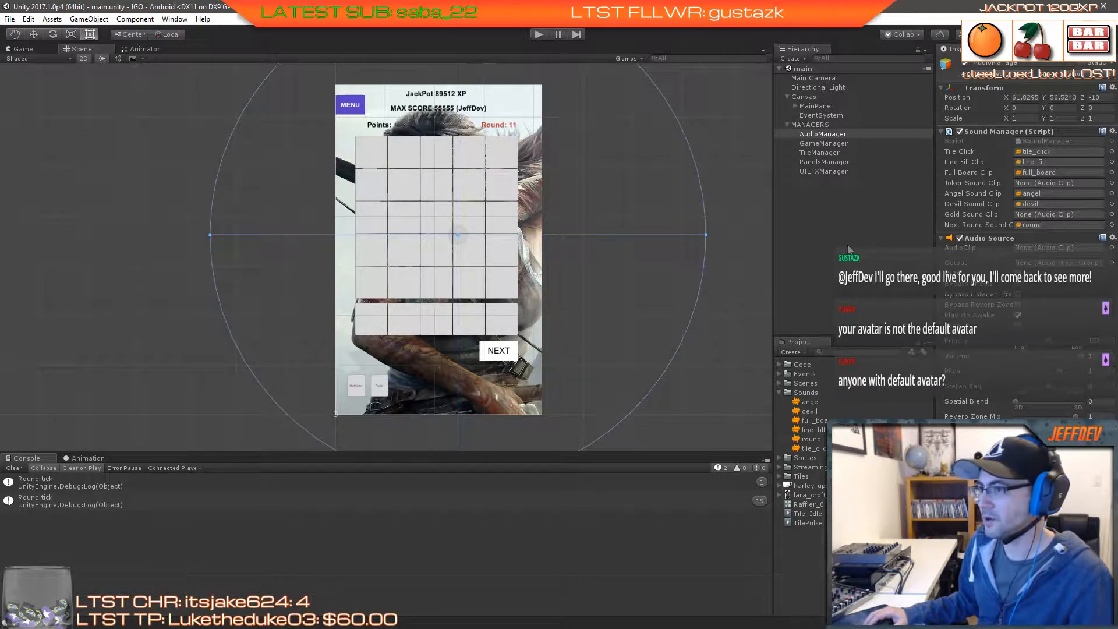
# Step: Start a playtest with a new board, advance to round 2 and mark tile 59
pyautogui.click(540, 37)
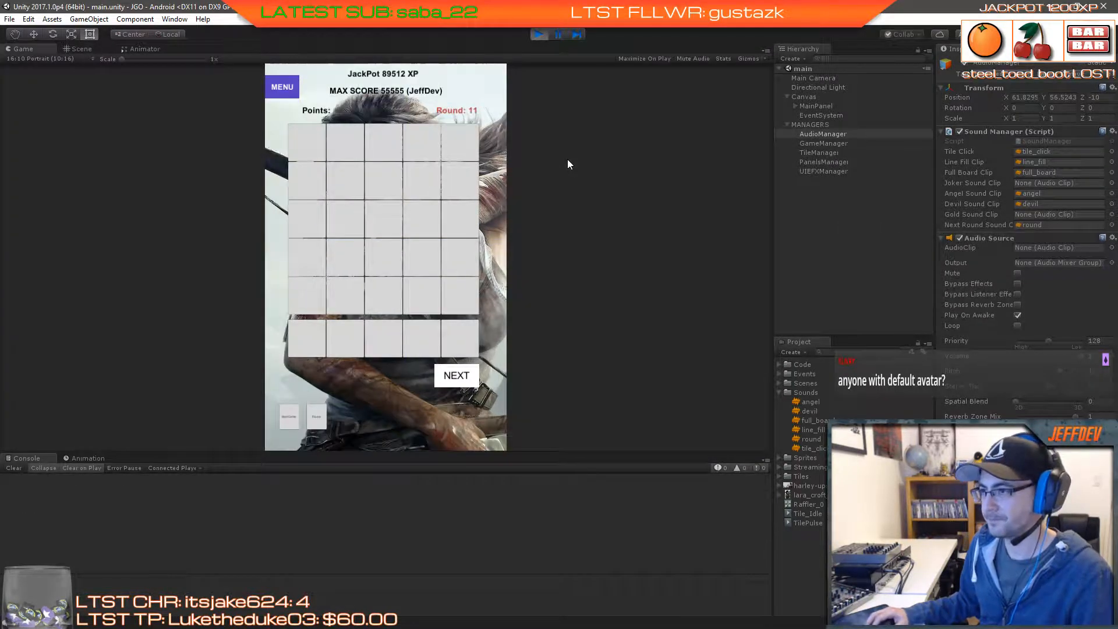
pyautogui.click(284, 418)
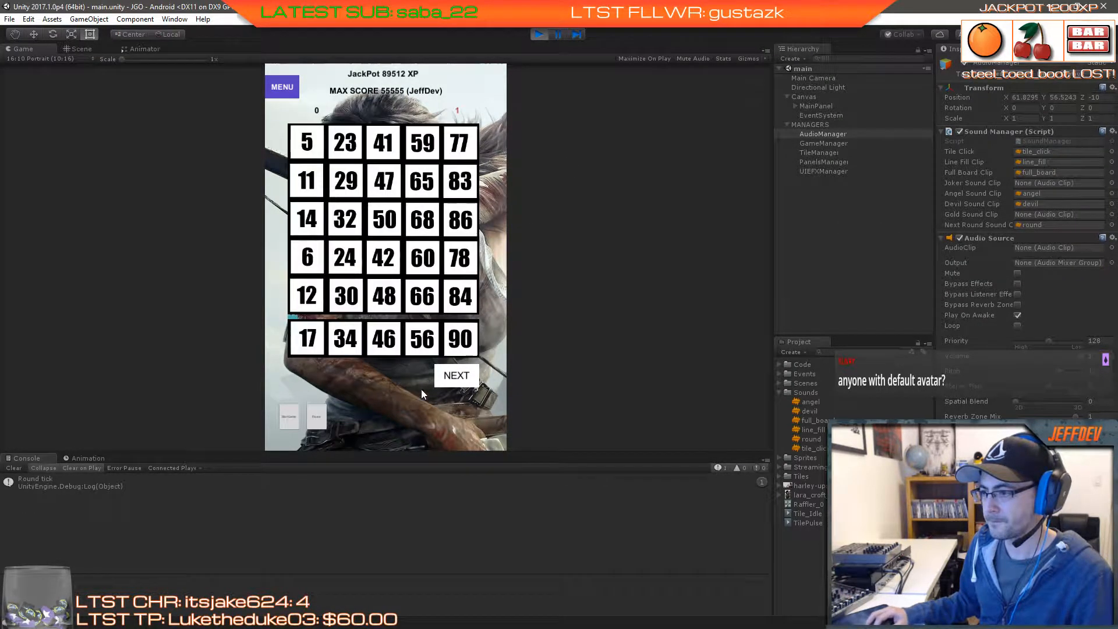
pyautogui.click(448, 378)
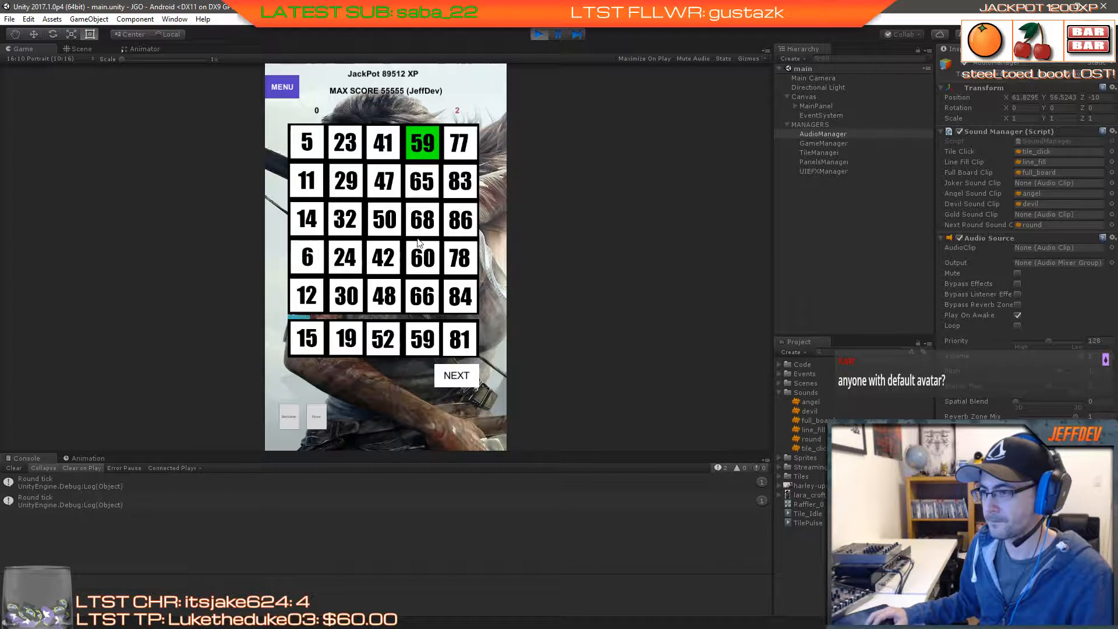
pyautogui.click(422, 155)
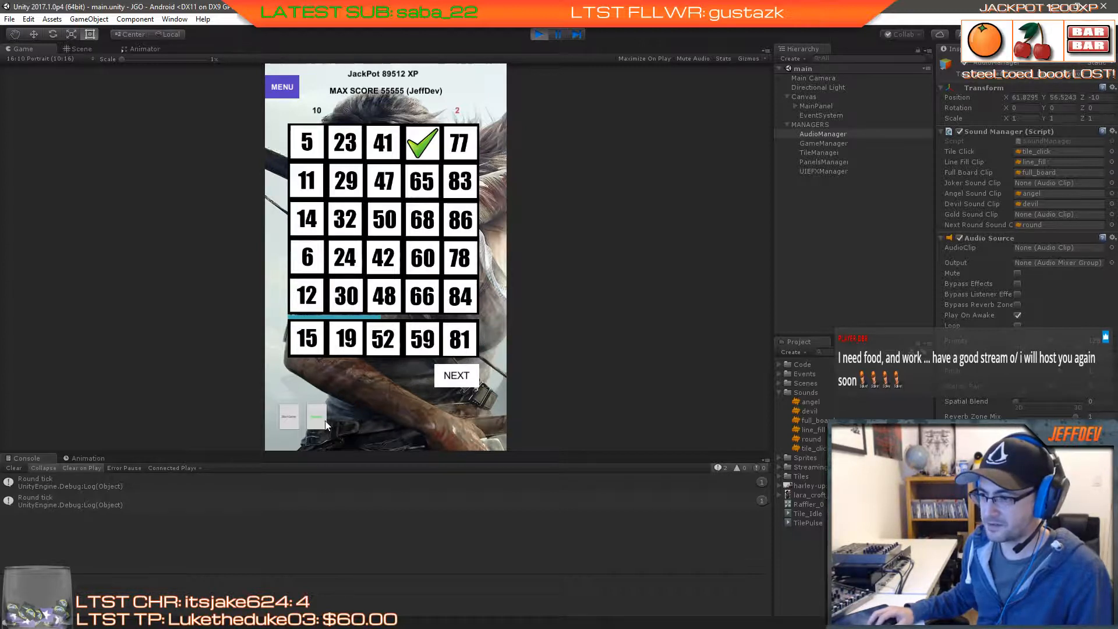
# Step: Advance the playtest to round 4 and mark tiles 47 and 83
pyautogui.click(454, 378)
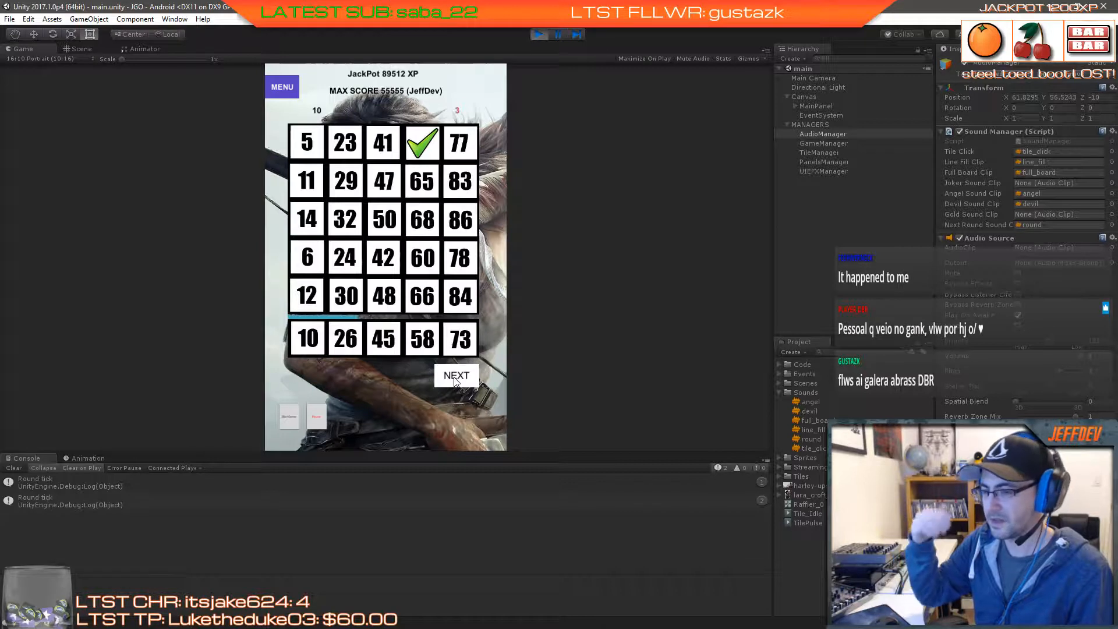
pyautogui.click(455, 379)
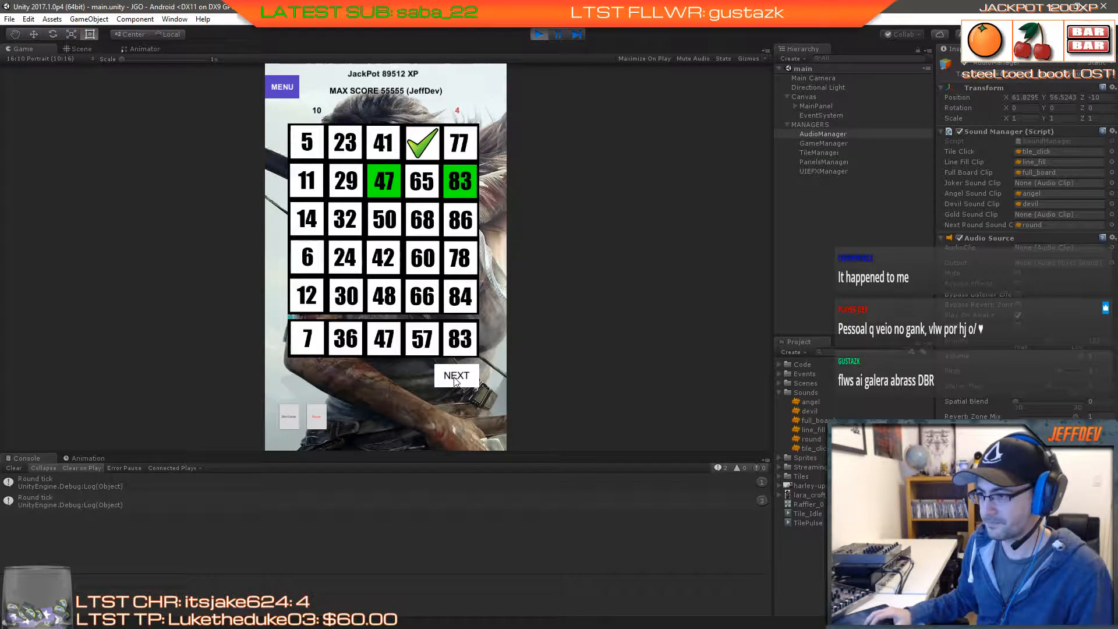
pyautogui.click(386, 188)
pyautogui.click(468, 189)
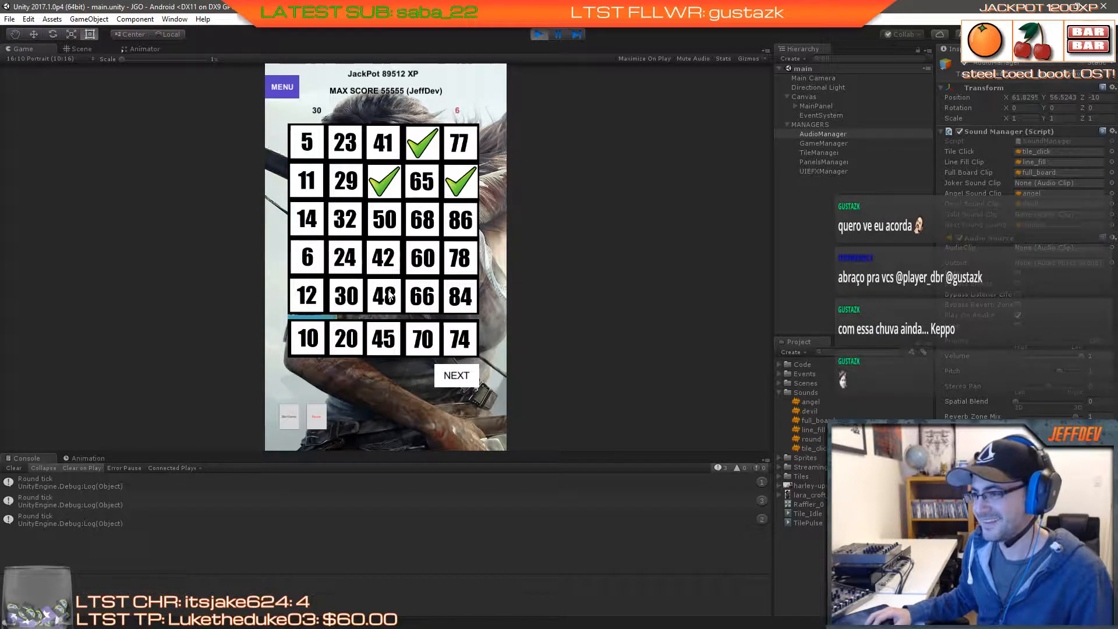
# Step: Advance the playtest to round 10, marking tile 30 in round 9 and tiles 24 and 5 in round 10
pyautogui.click(456, 377)
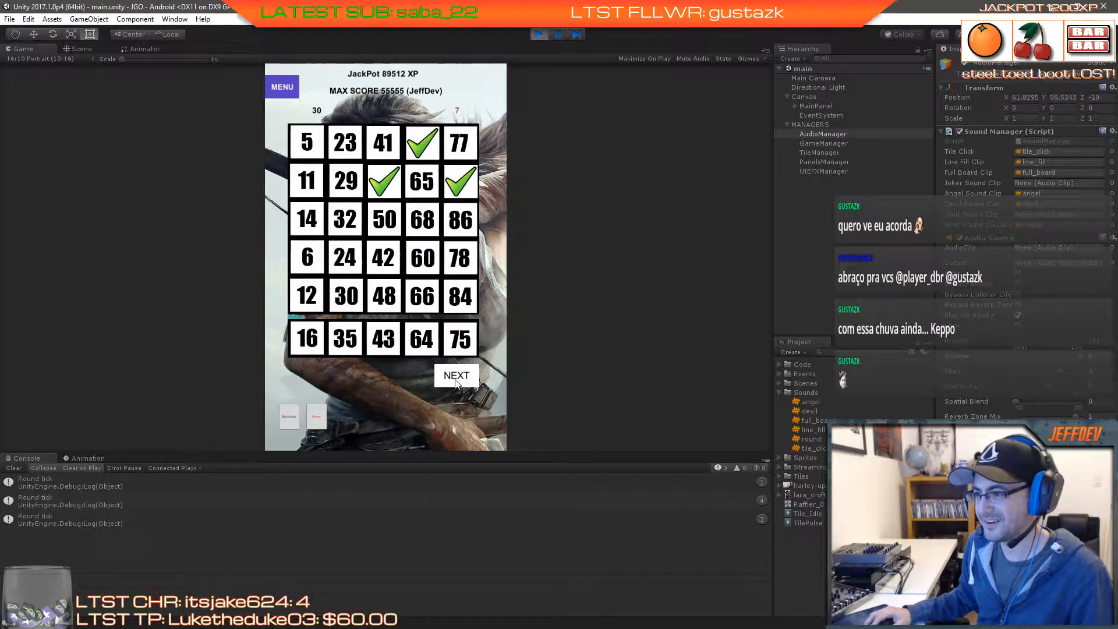
pyautogui.click(456, 379)
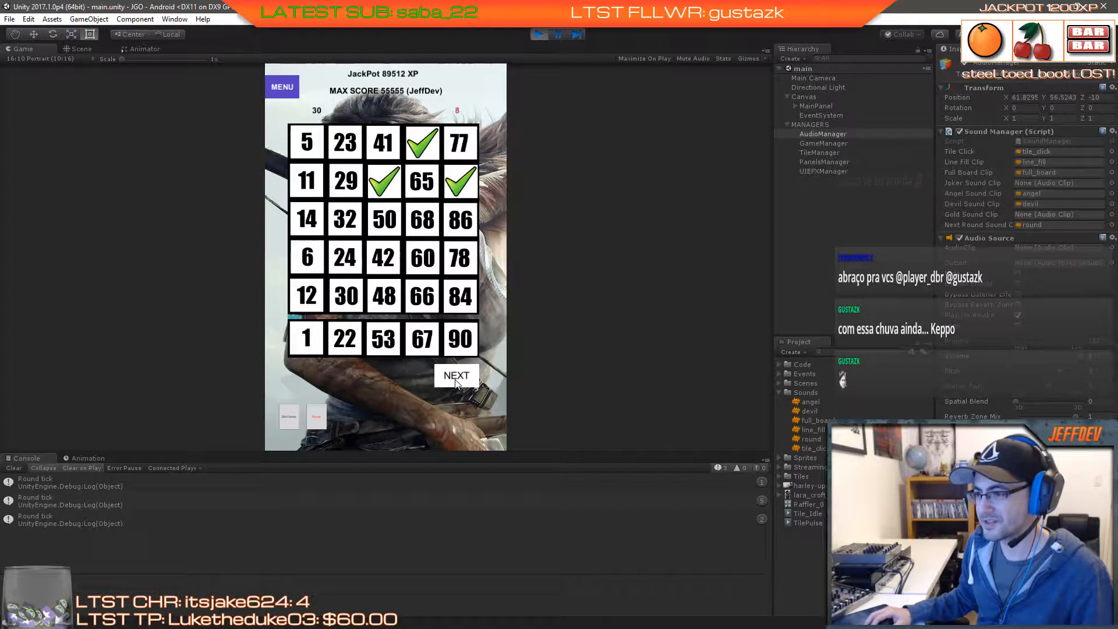
pyautogui.click(456, 379)
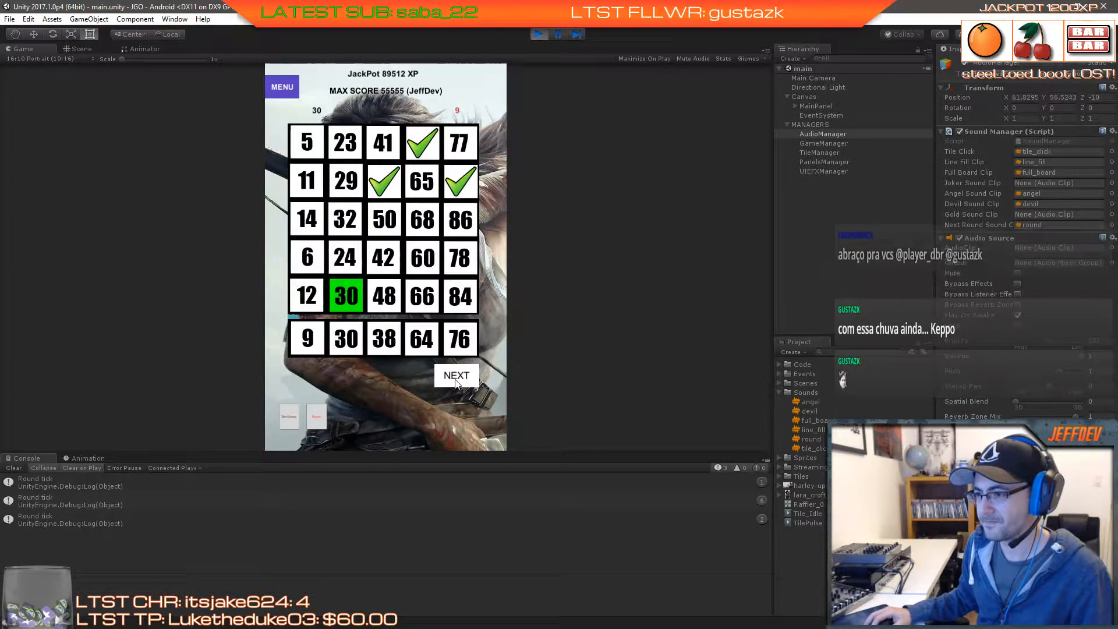
pyautogui.click(349, 299)
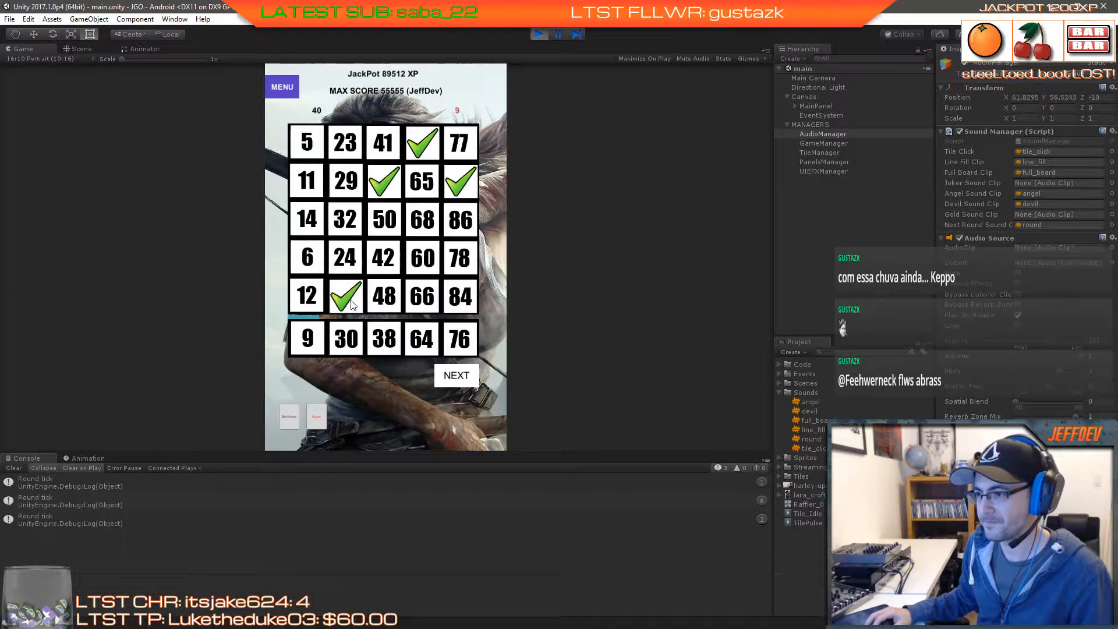
pyautogui.click(458, 376)
pyautogui.click(345, 258)
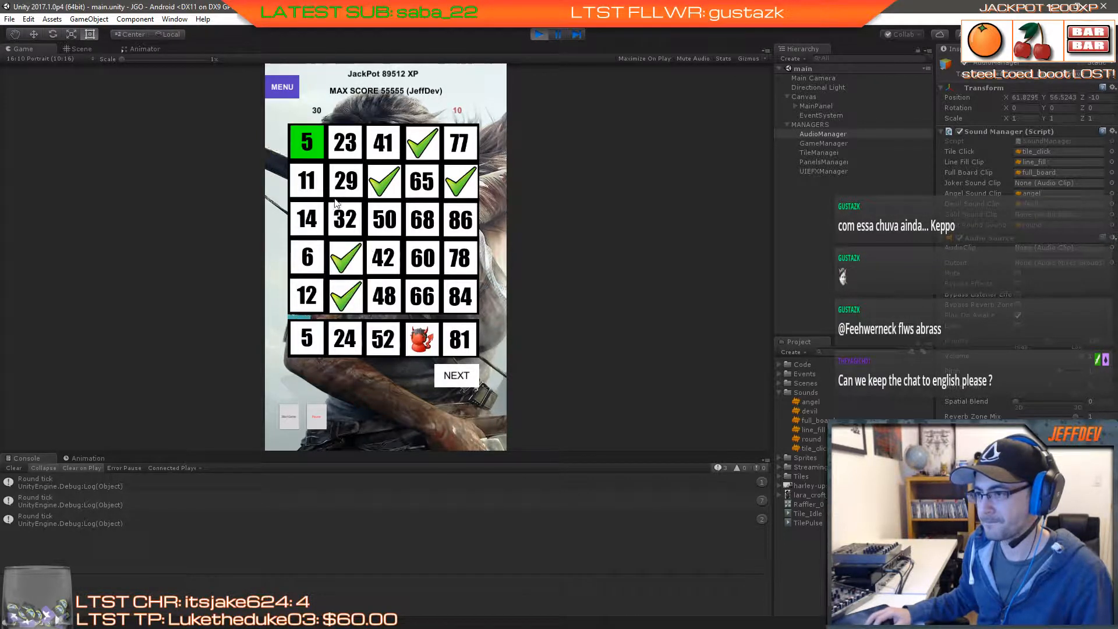
pyautogui.click(318, 157)
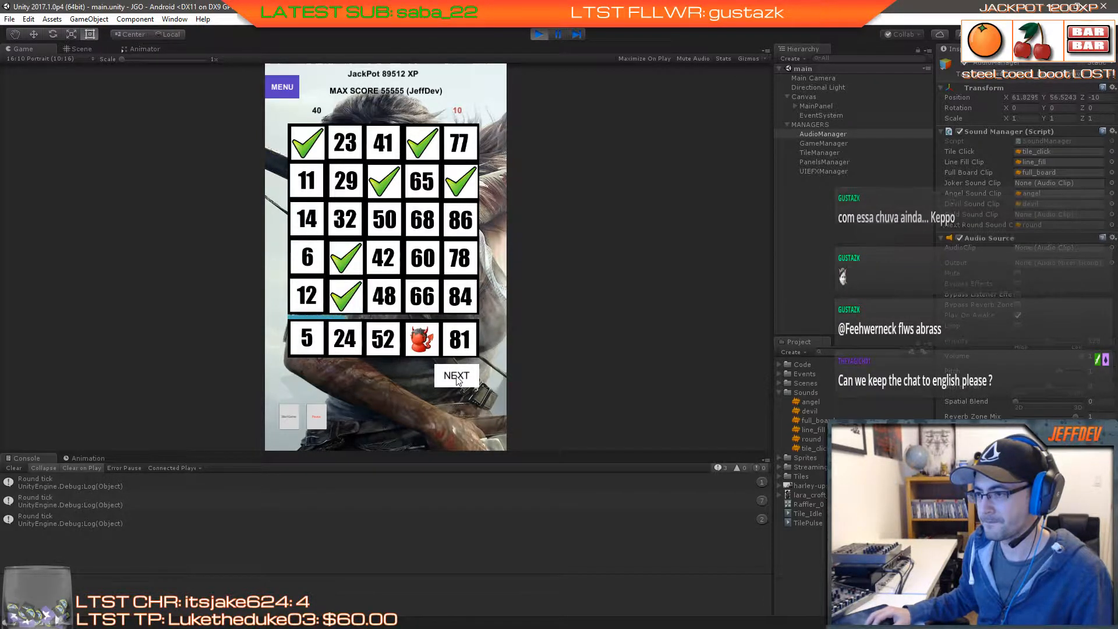
# Step: Play rounds 11 and 12 of the playtest, marking tiles 48 and 86, and 42 and 65
pyautogui.click(457, 376)
pyautogui.click(383, 297)
pyautogui.click(464, 228)
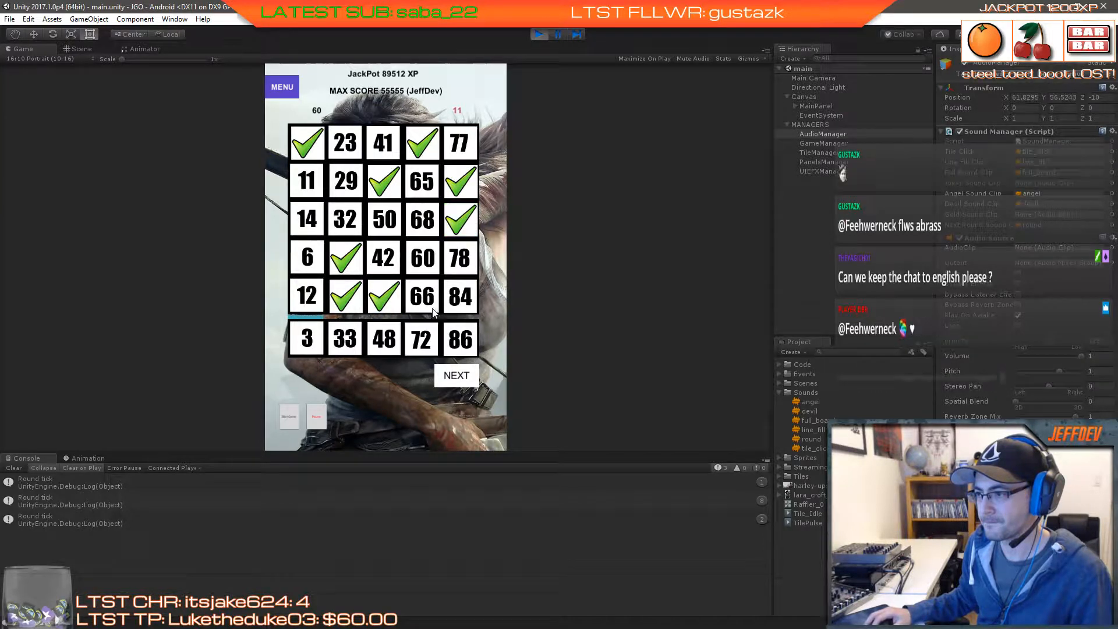
pyautogui.click(458, 378)
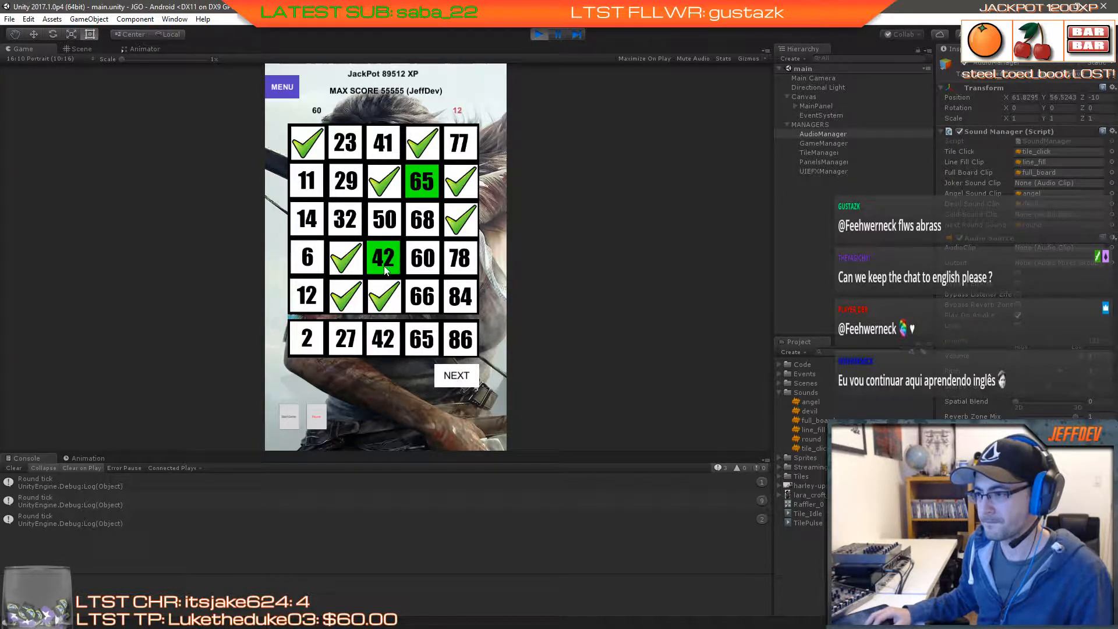
pyautogui.click(385, 270)
pyautogui.click(428, 200)
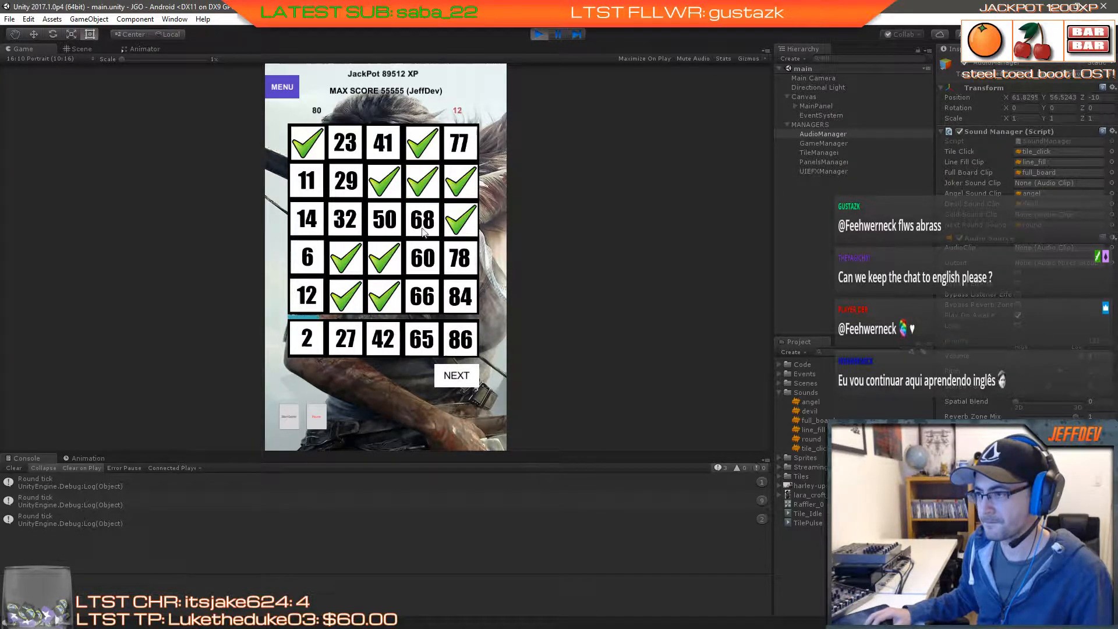
# Step: Advance the playtest to round 13 and mark tiles 84 and 23
pyautogui.click(451, 376)
pyautogui.click(466, 297)
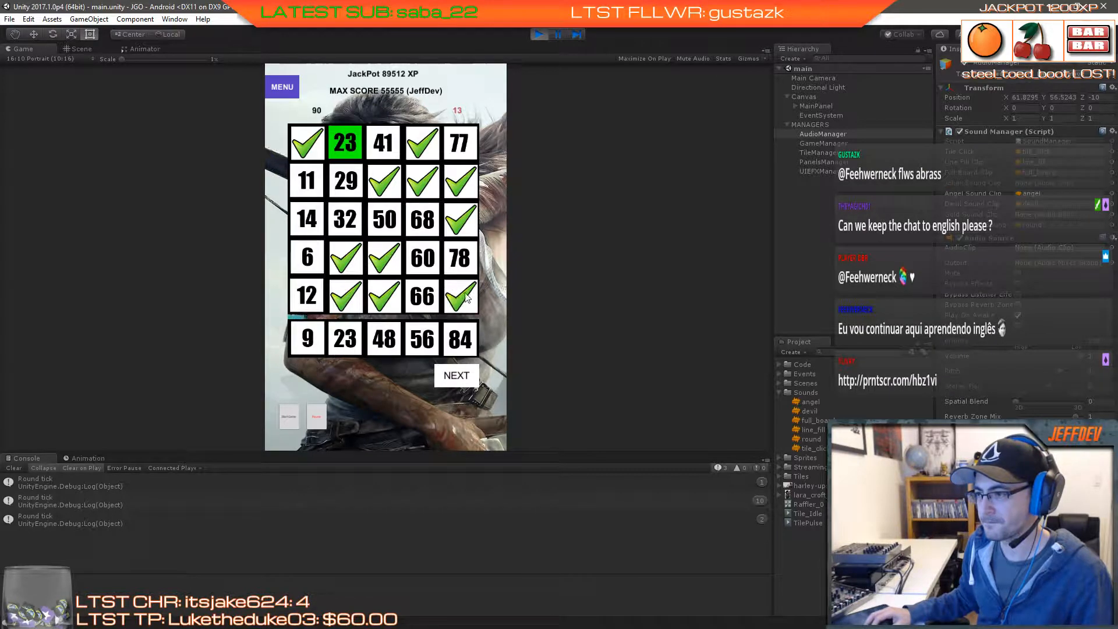
pyautogui.click(353, 155)
# Step: Advance the playtest to round 18 and mark tiles 14, 29 and 41
pyautogui.click(449, 377)
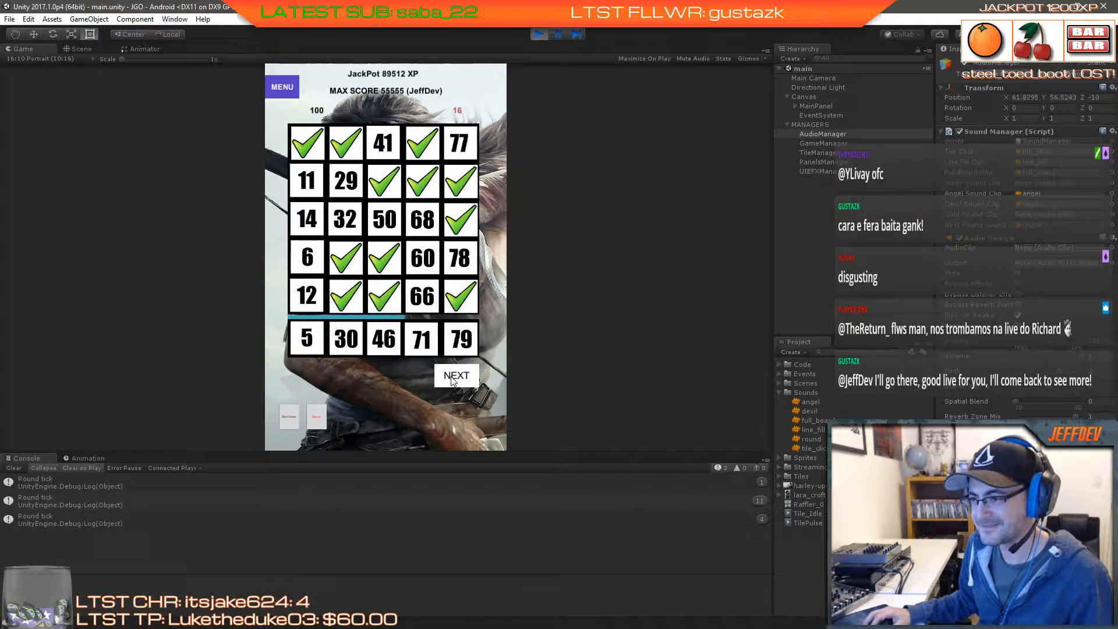
pyautogui.click(452, 377)
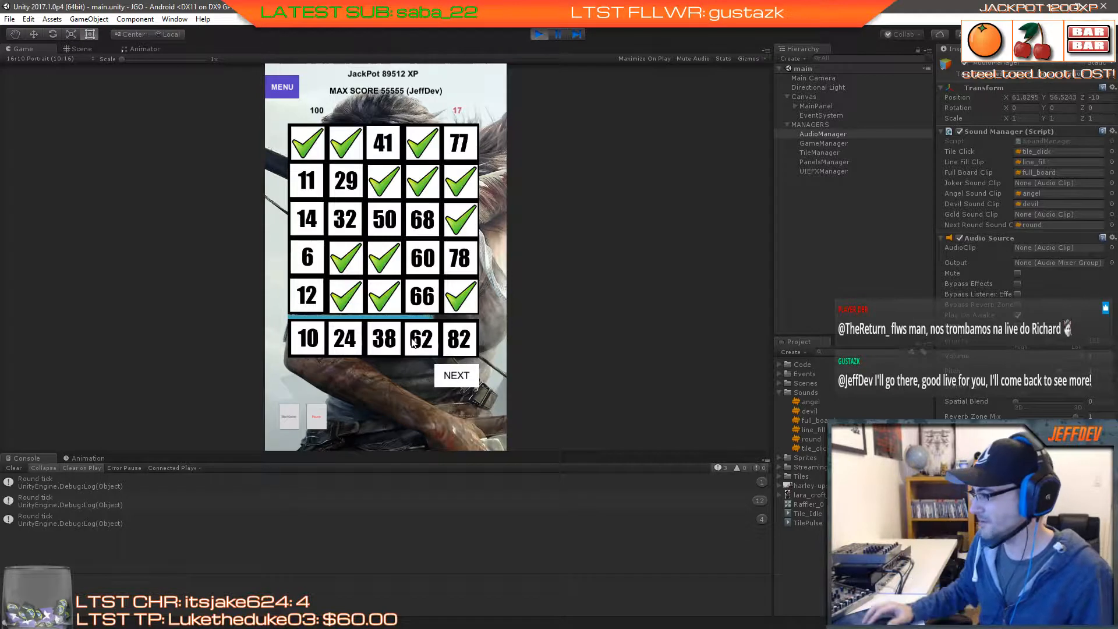
pyautogui.click(451, 382)
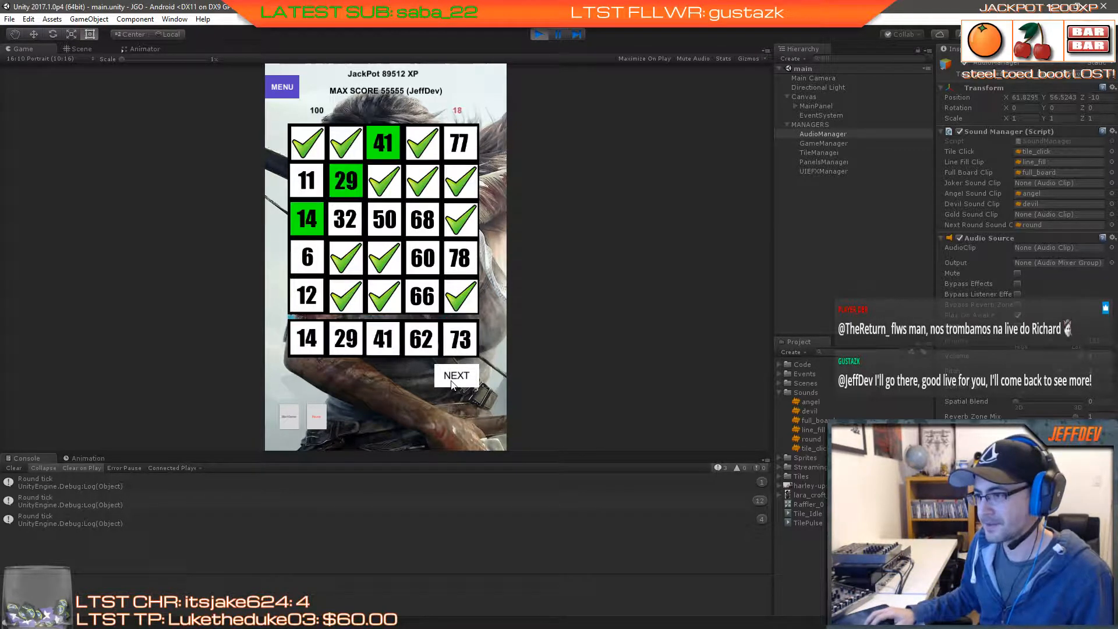
pyautogui.click(307, 209)
pyautogui.click(346, 181)
pyautogui.click(383, 142)
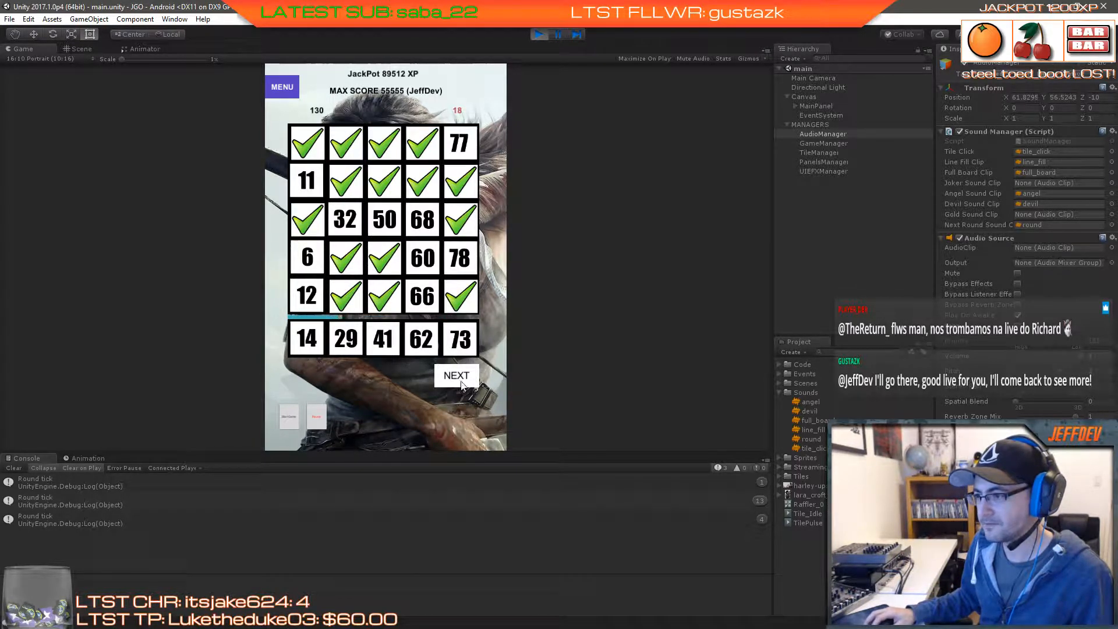
# Step: Advance the playtest to round 19 and mark tiles 66 and 50, completing the middle column
pyautogui.click(461, 385)
pyautogui.click(425, 302)
pyautogui.click(390, 232)
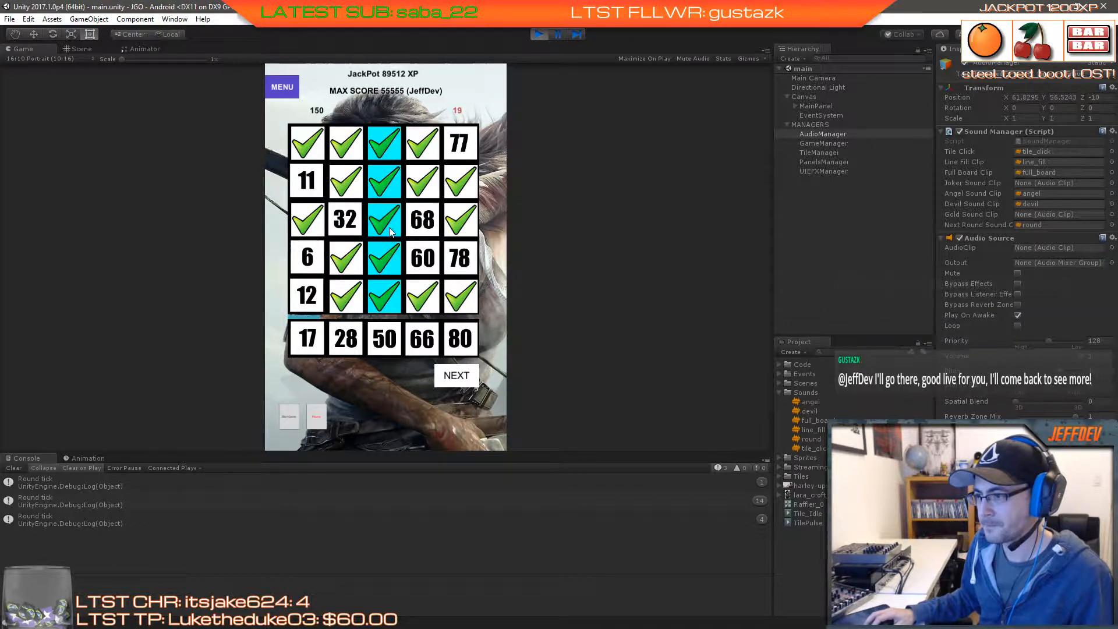
# Step: Advance past round 20, start a new board and stop the playtest
pyautogui.click(455, 376)
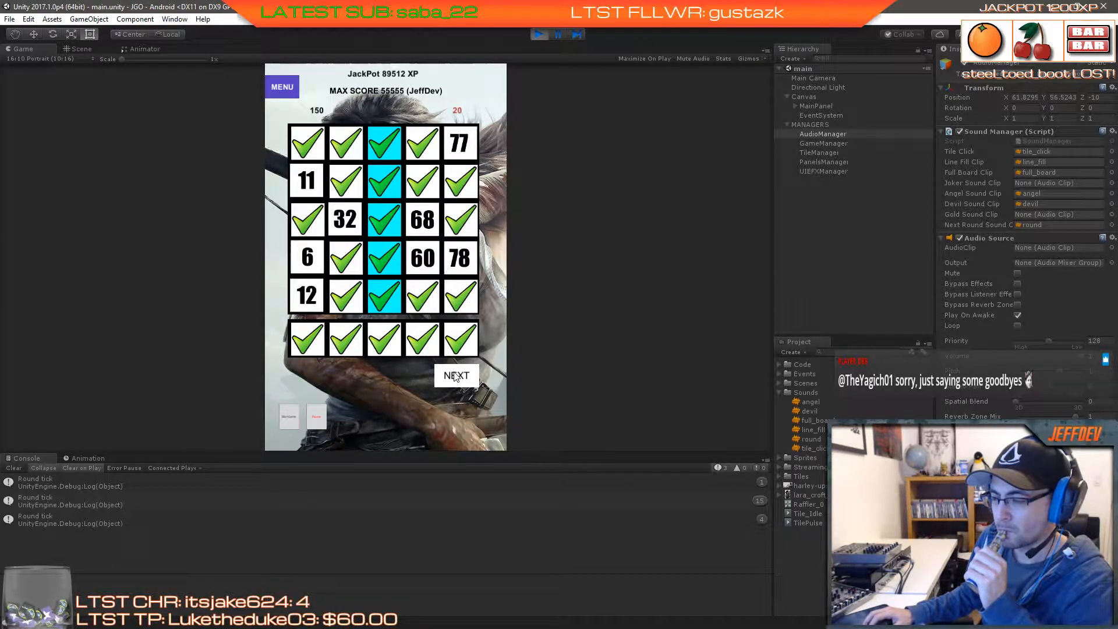
pyautogui.click(456, 375)
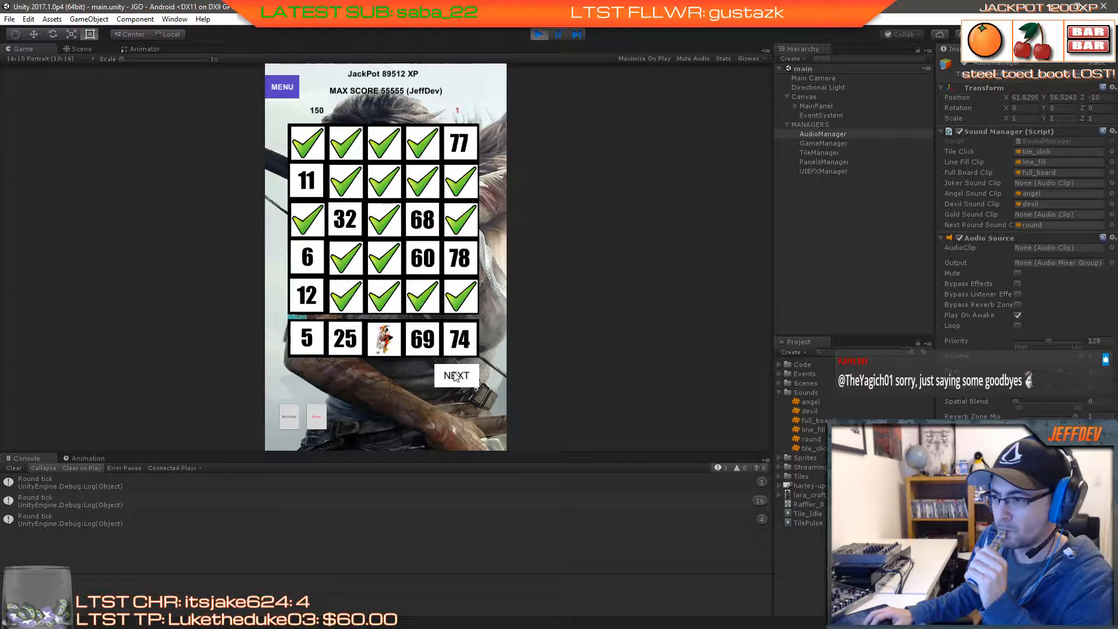
pyautogui.click(293, 420)
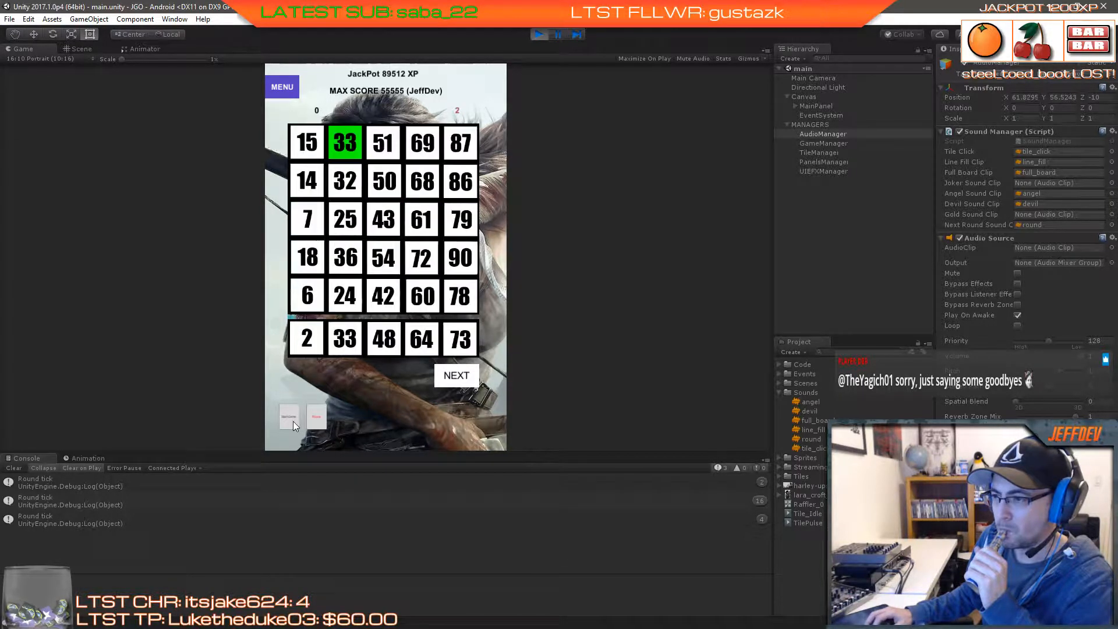
pyautogui.click(539, 35)
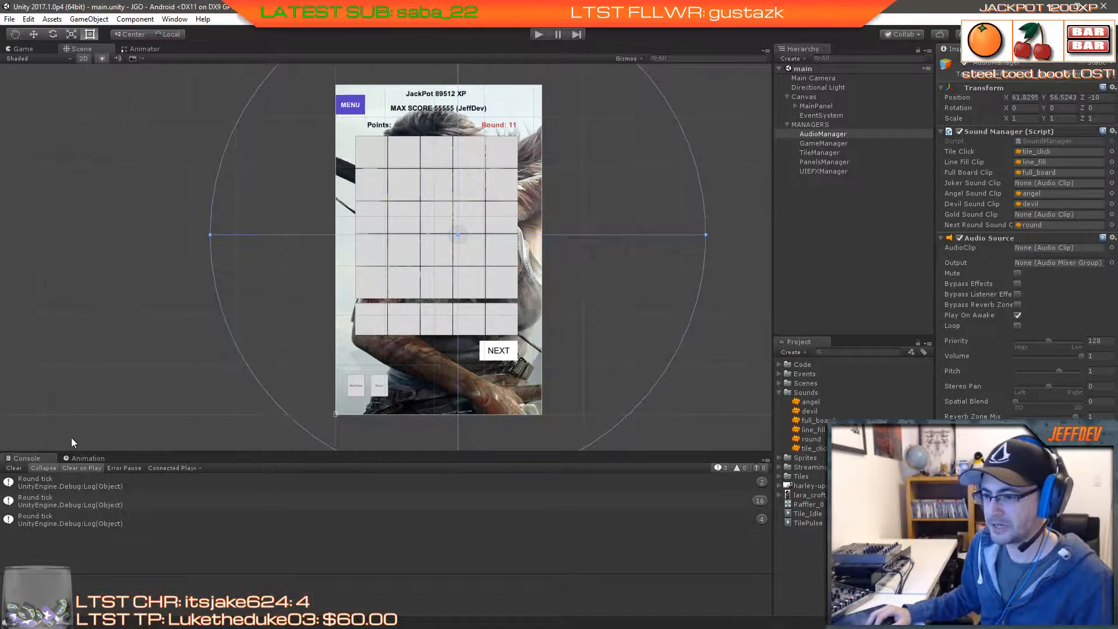
# Step: Clear the console messages and make the console area slightly taller
pyautogui.click(13, 468)
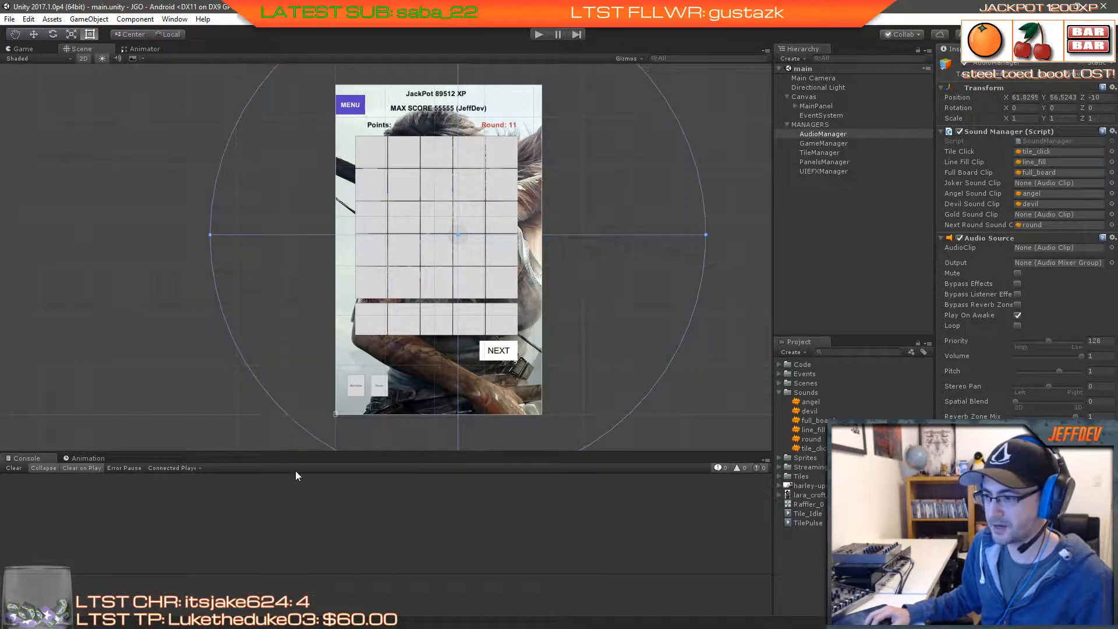
pyautogui.moveTo(313, 453); pyautogui.dragTo(311, 429)
pyautogui.scroll(-1, 341, 279)
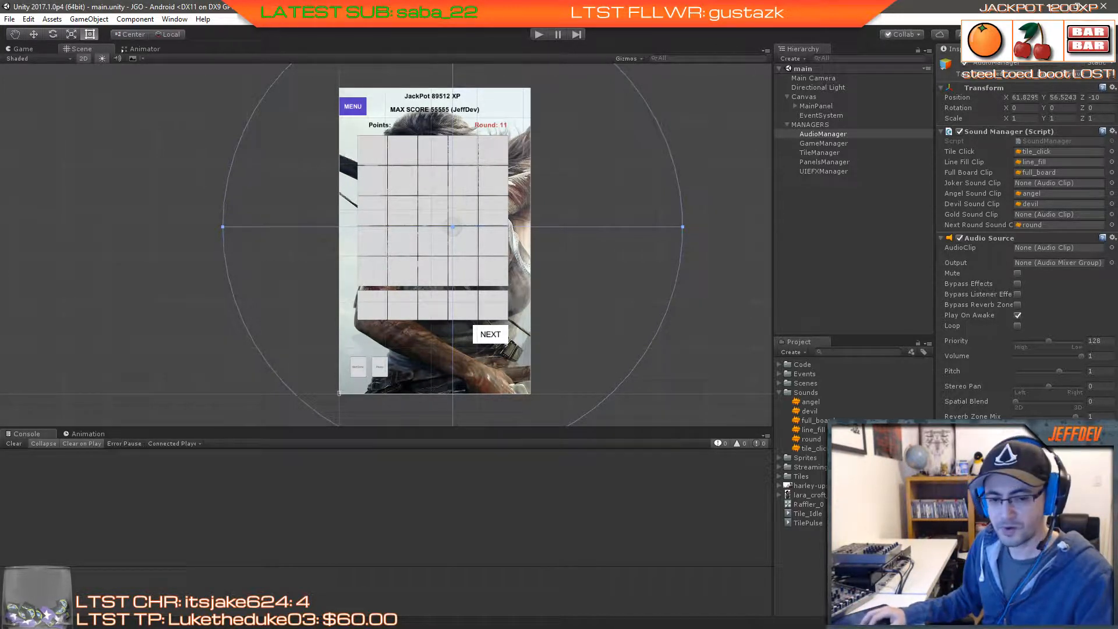
# Step: Switch to the browser, search YouTube for exactly "jeffdev" and open the JeffDev channel
pyautogui.hotkey('alt', 'Tab')
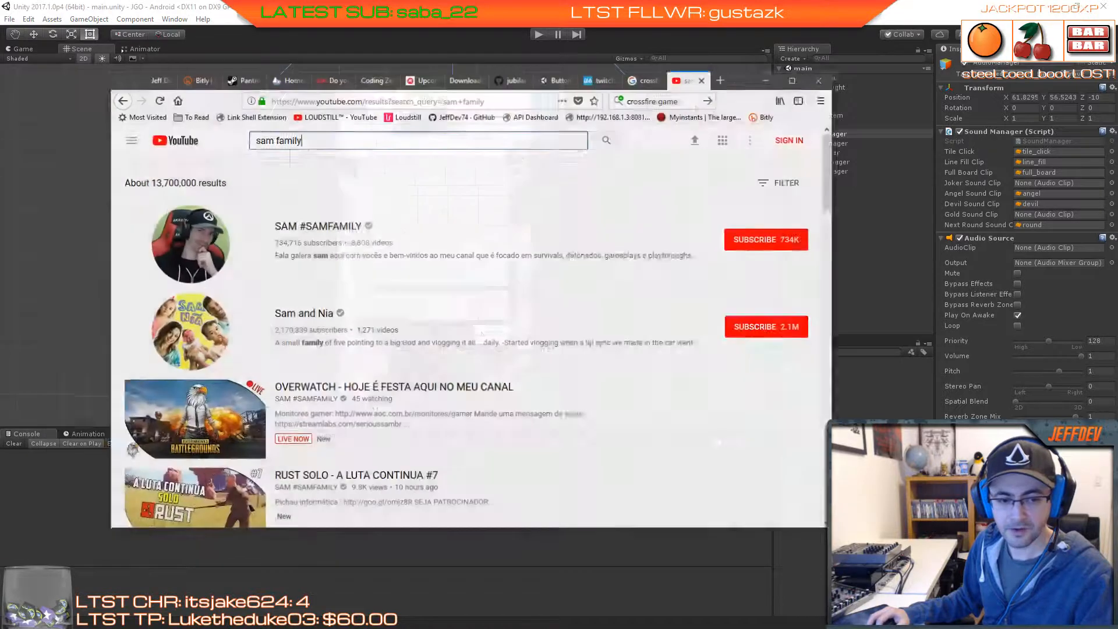
pyautogui.hotkey('ctrl', 'a')
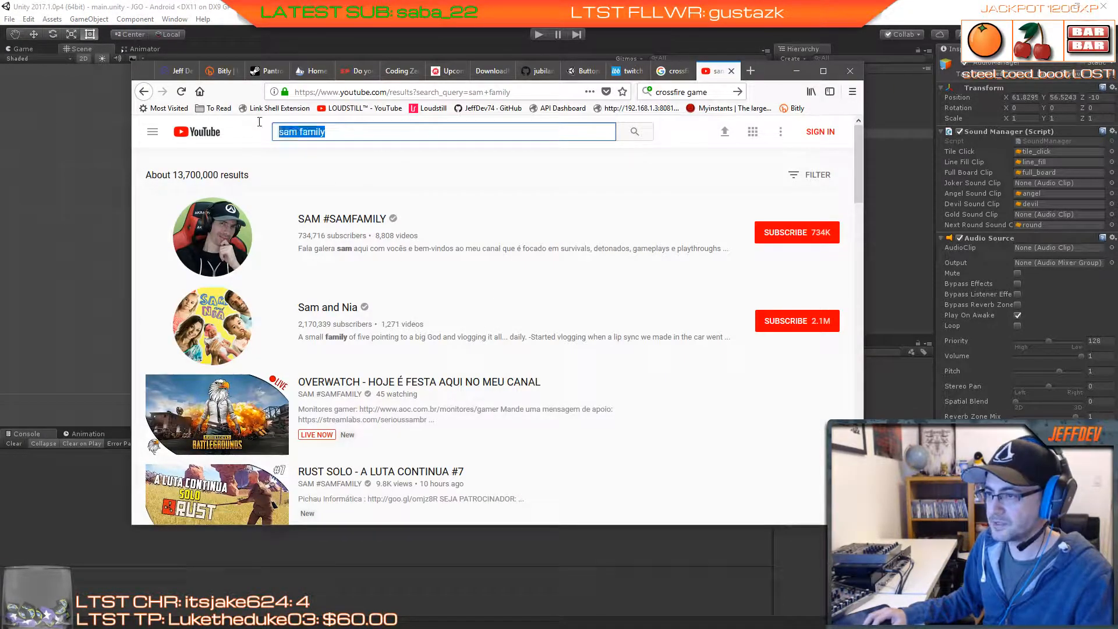
pyautogui.write('jeffdev')
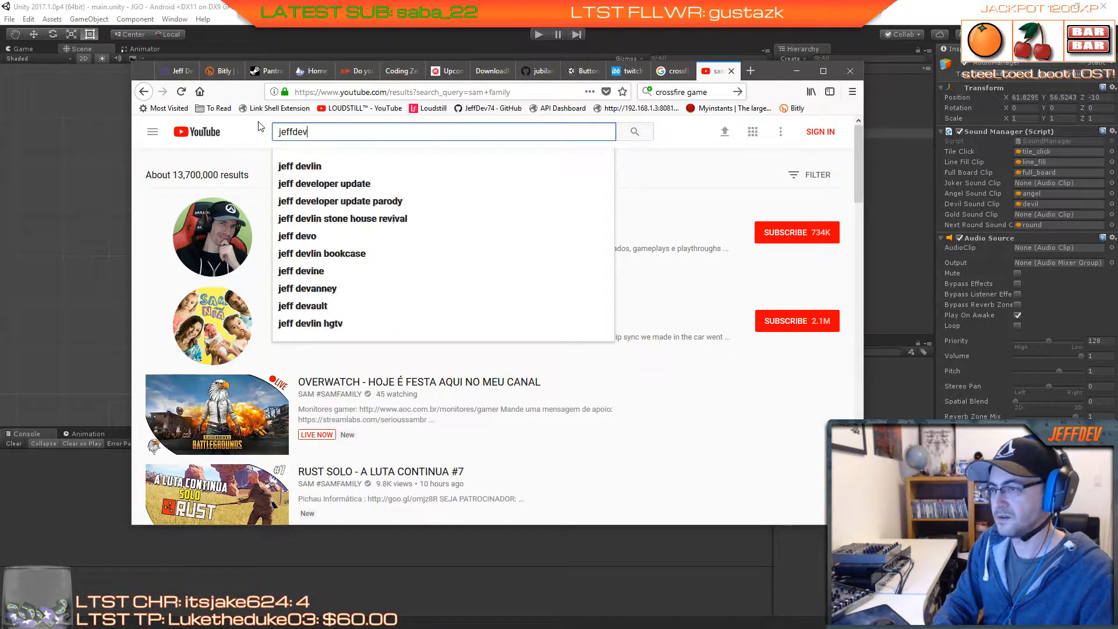
pyautogui.press('Return')
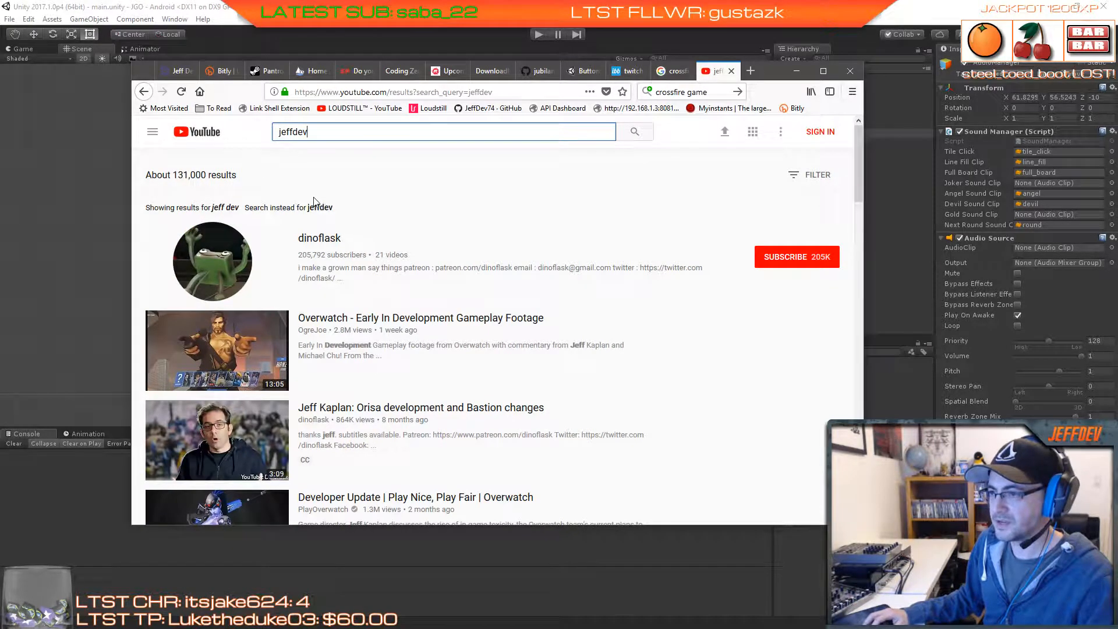
pyautogui.click(319, 208)
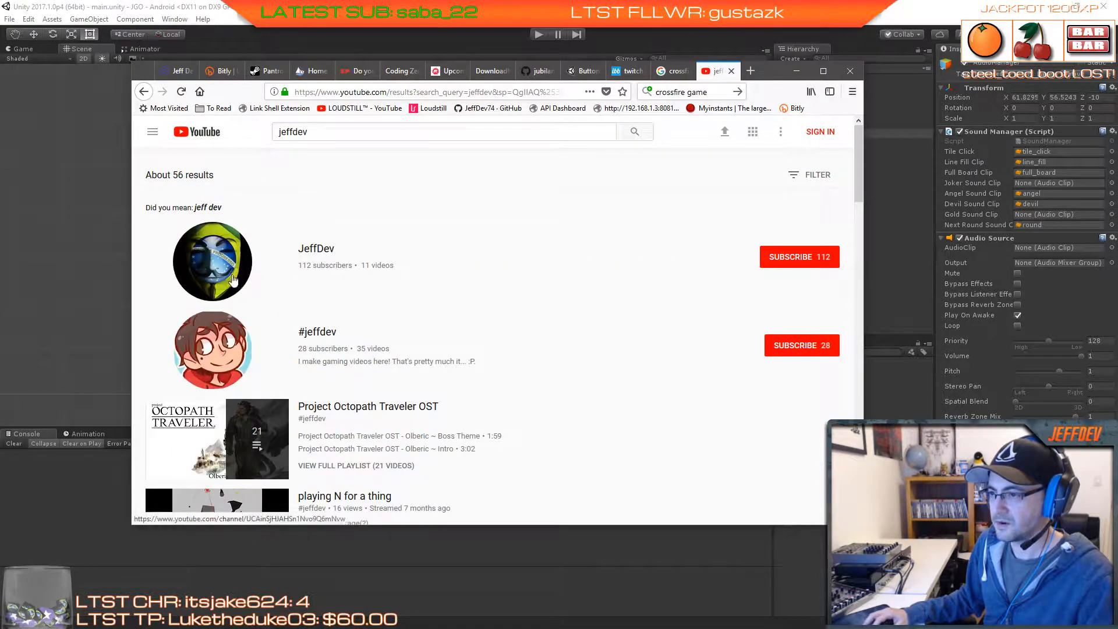
pyautogui.click(233, 279)
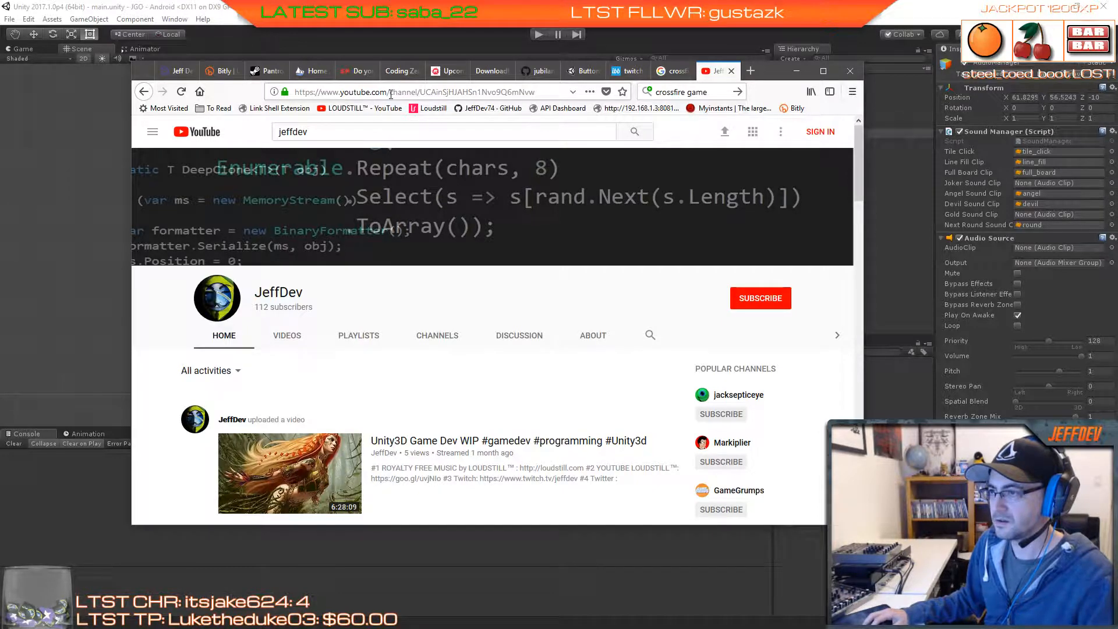
pyautogui.moveTo(390, 93); pyautogui.dragTo(542, 89)
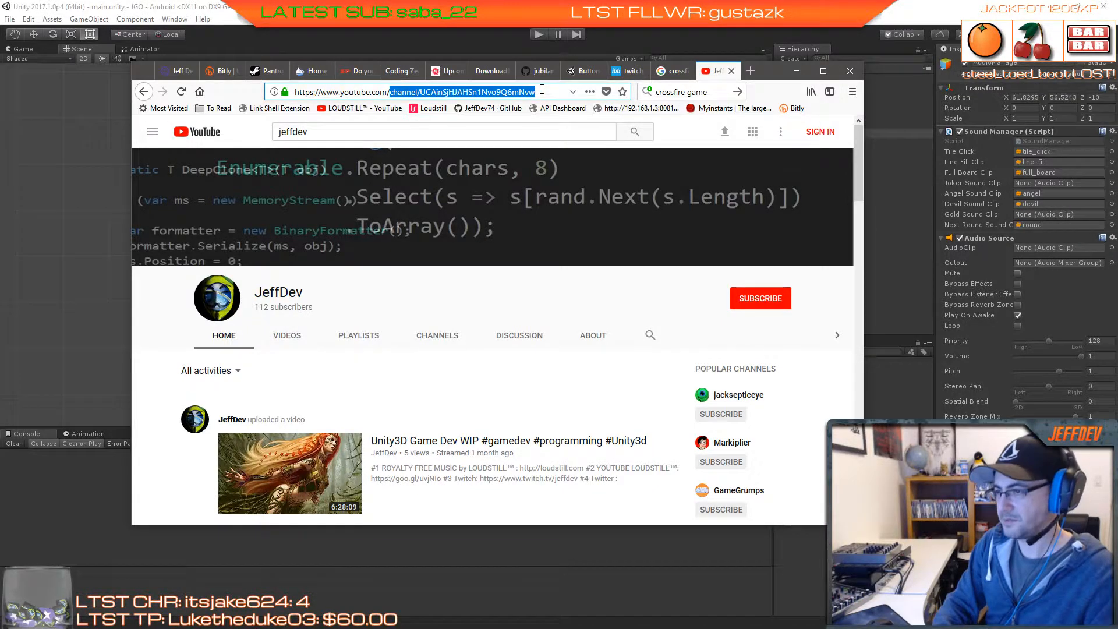
pyautogui.write('c/jeff')
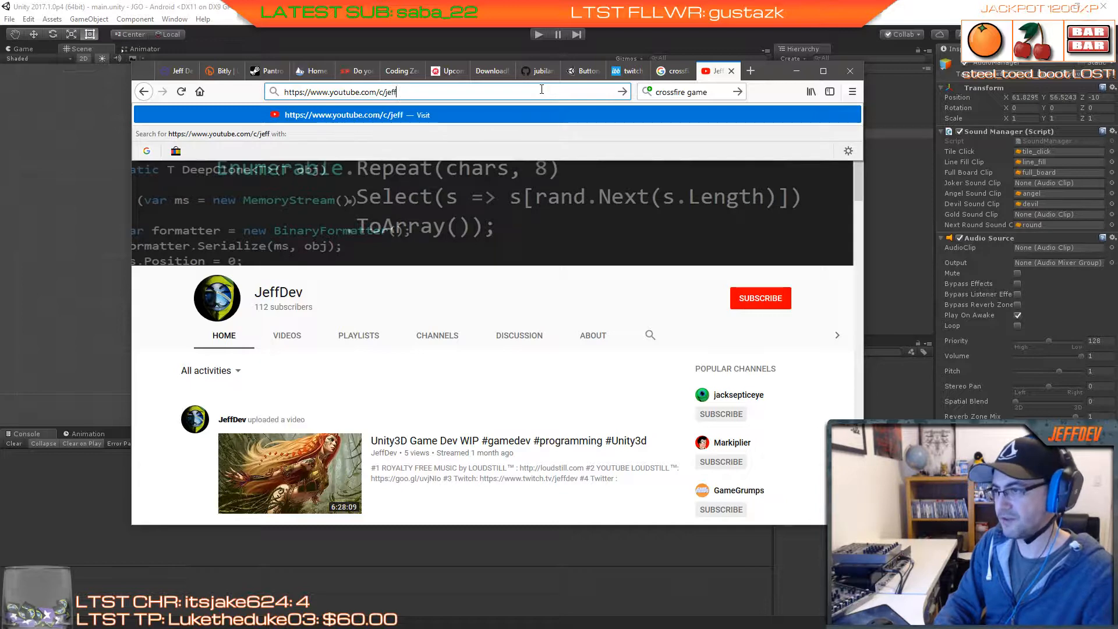
pyautogui.write('dev')
pyautogui.press('Return')
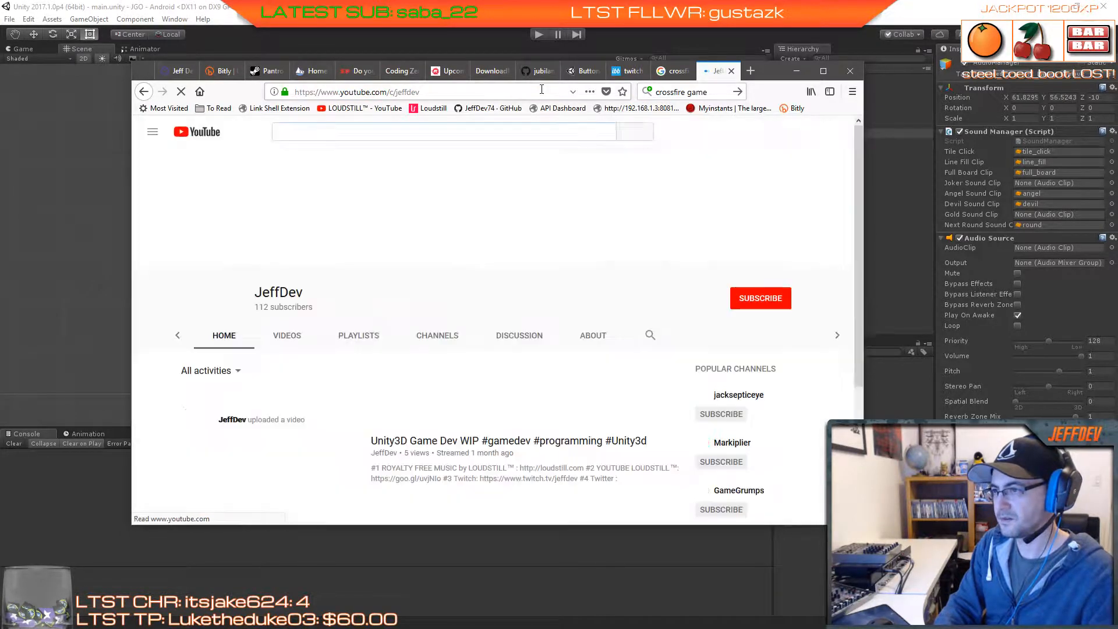
pyautogui.click(537, 89)
pyautogui.hotkey('ctrl', 'c')
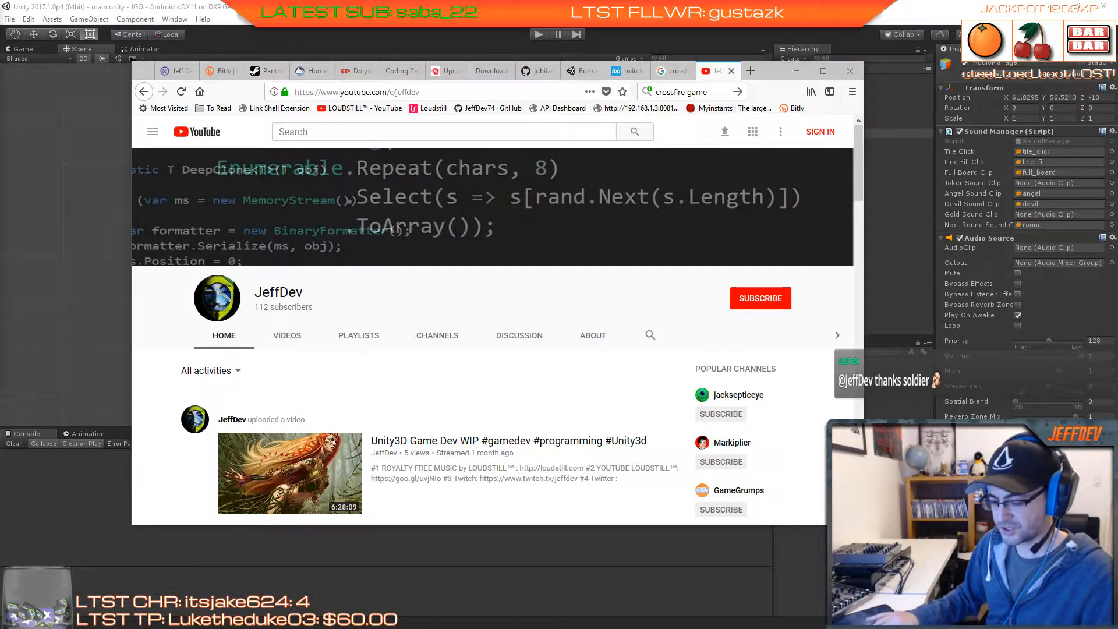
# Step: Look through the uploaded videos on the JeffDev channel's home page
pyautogui.scroll(-2, 464, 448)
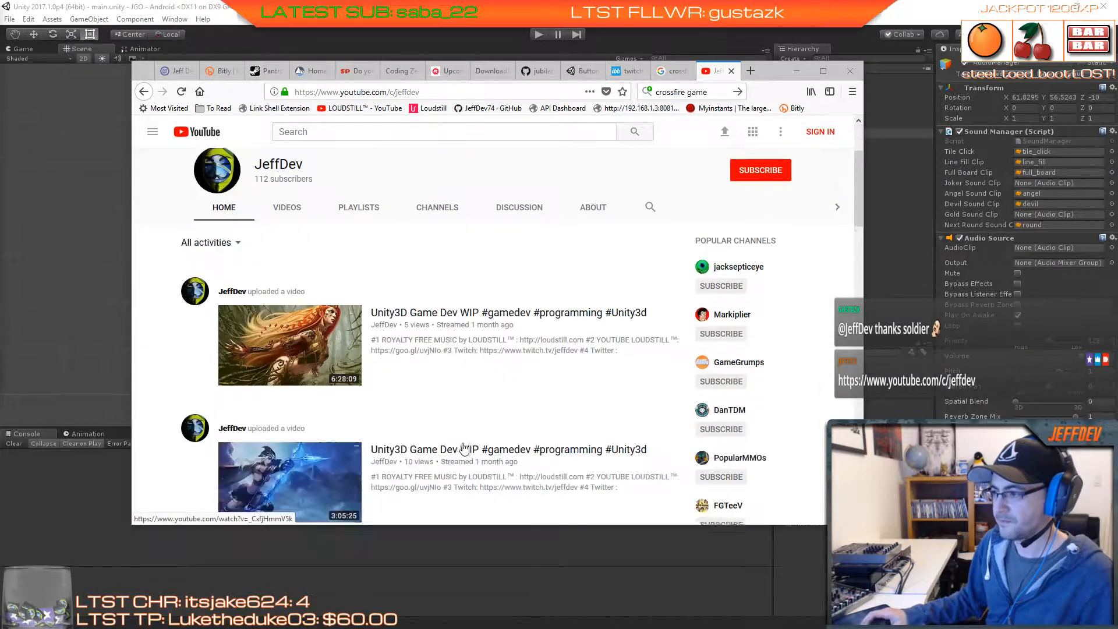
pyautogui.scroll(-6, 464, 448)
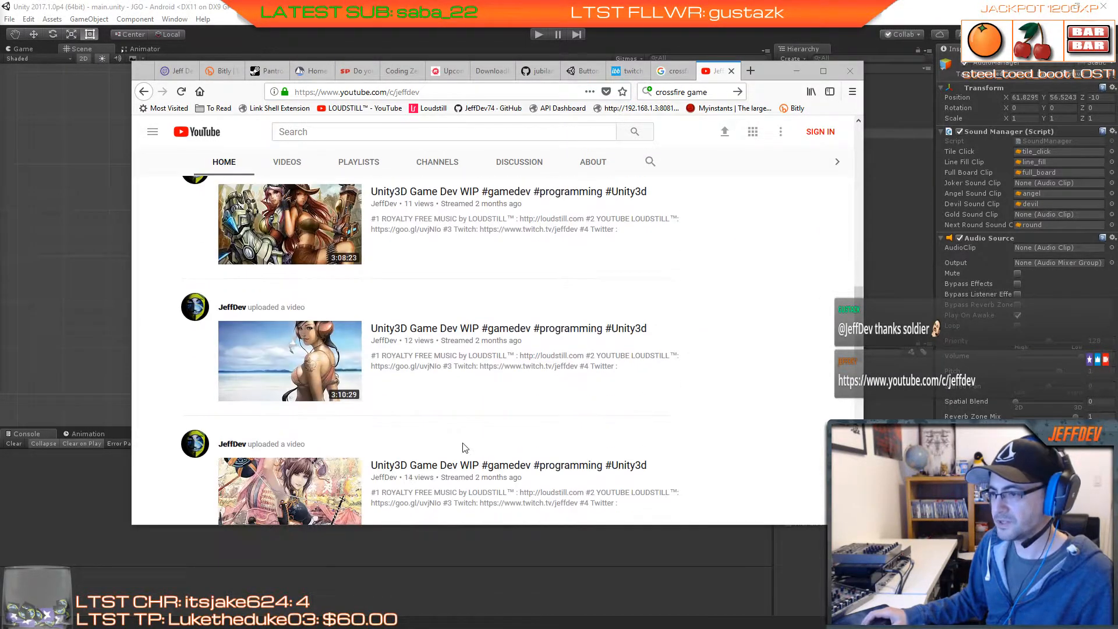
pyautogui.scroll(-10, 464, 447)
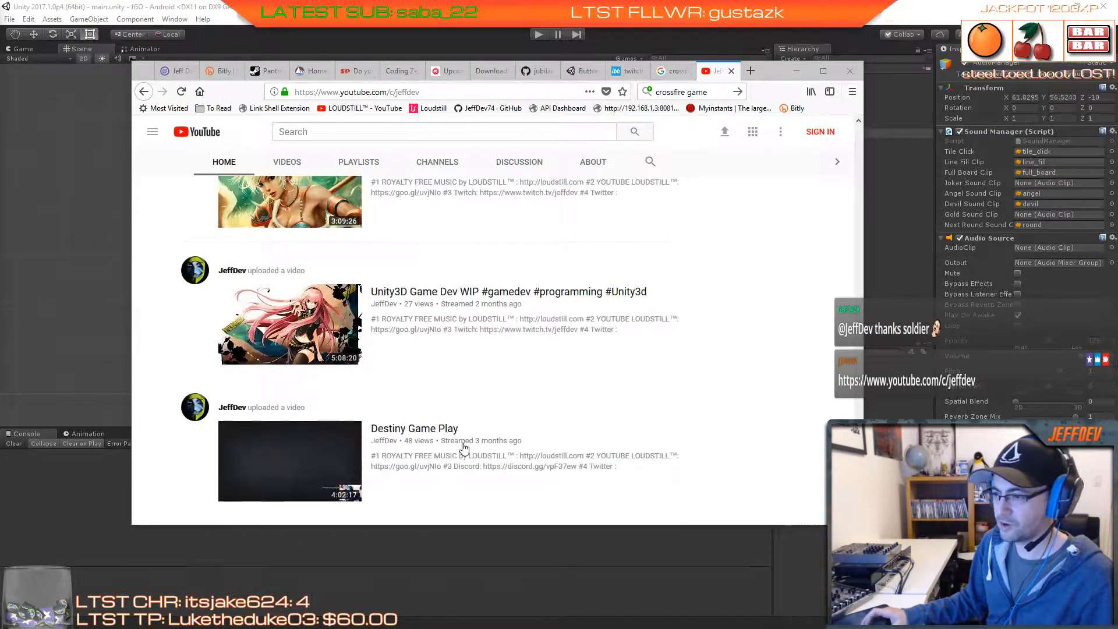
pyautogui.scroll(15, 464, 448)
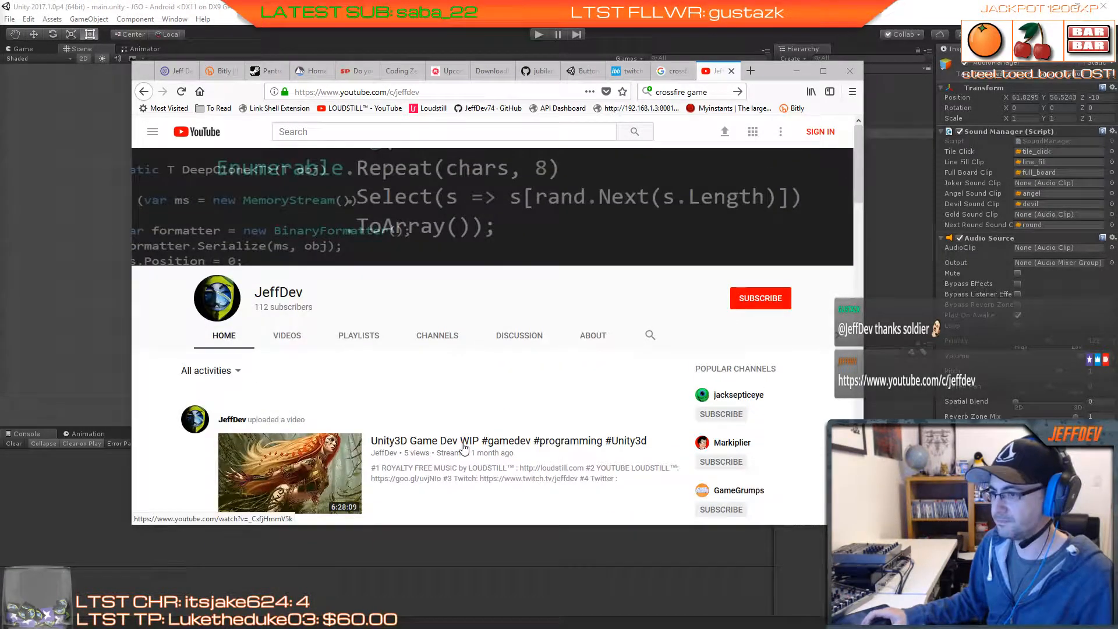
# Step: Return to Unity, make the console area shorter and reframe the game board in the enlarged scene view
pyautogui.click(796, 72)
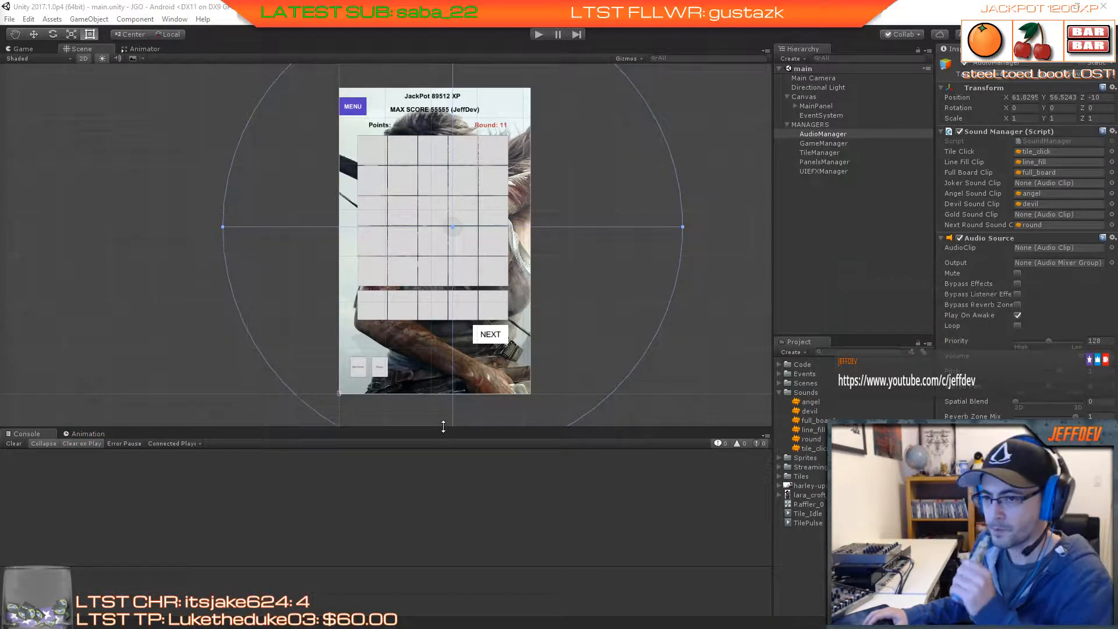
pyautogui.moveTo(443, 427); pyautogui.dragTo(439, 446)
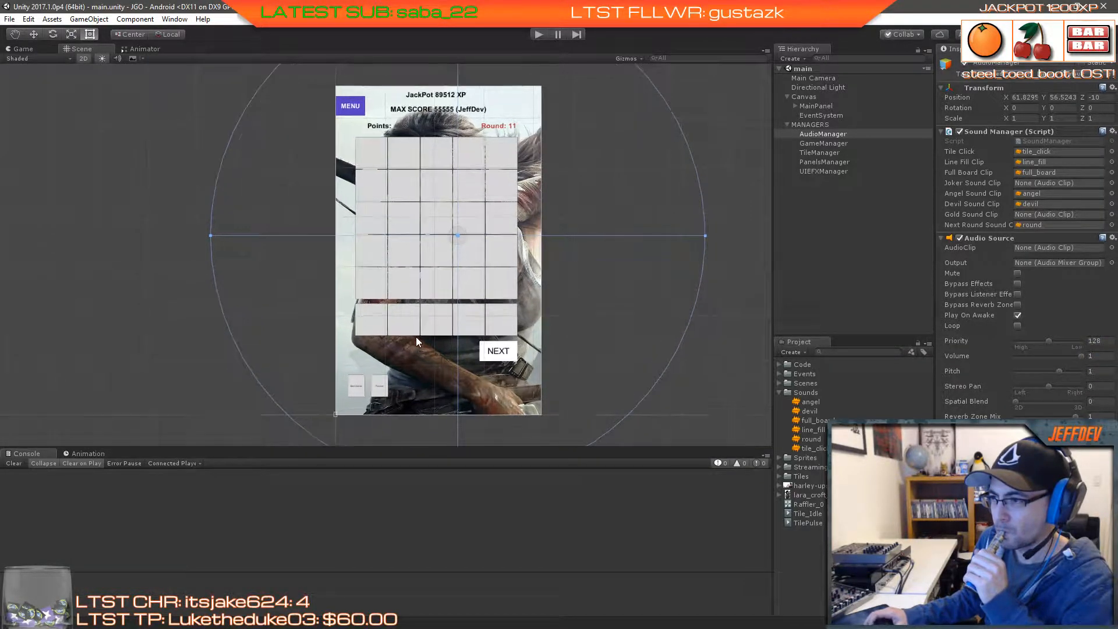
pyautogui.scroll(2, 421, 326)
pyautogui.moveTo(427, 267); pyautogui.dragTo(426, 275, button='middle')
pyautogui.scroll(-2, 426, 274)
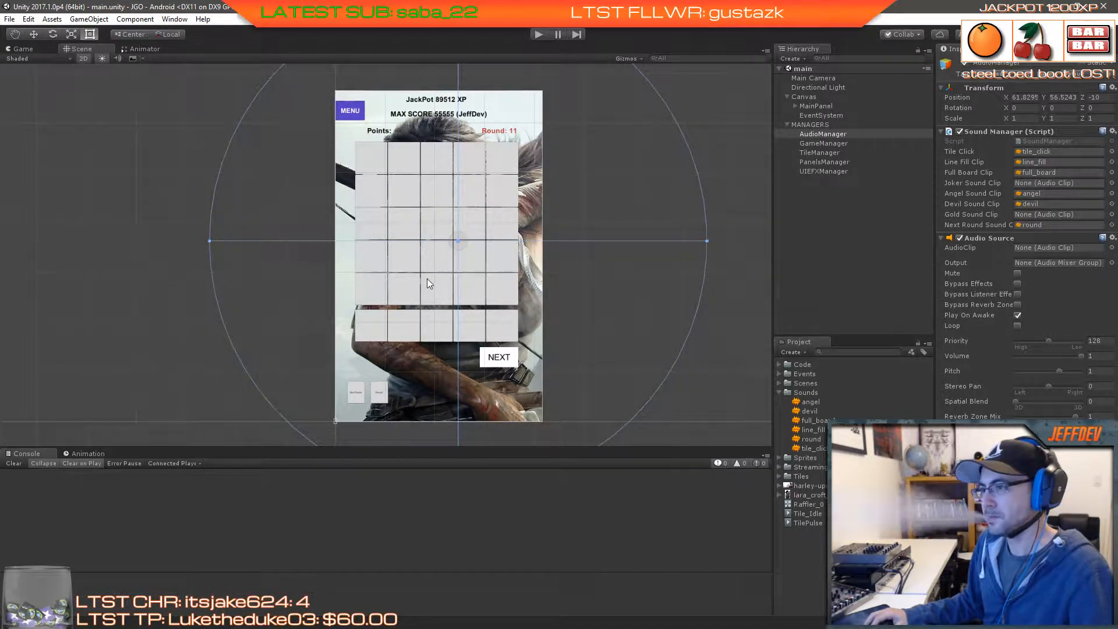
# Step: Switch to Visual Studio, open the GameManager script and collapse its TheRoundsPanel, IsPaused, Awake and StartGame blocks
pyautogui.hotkey('alt', 'Tab')
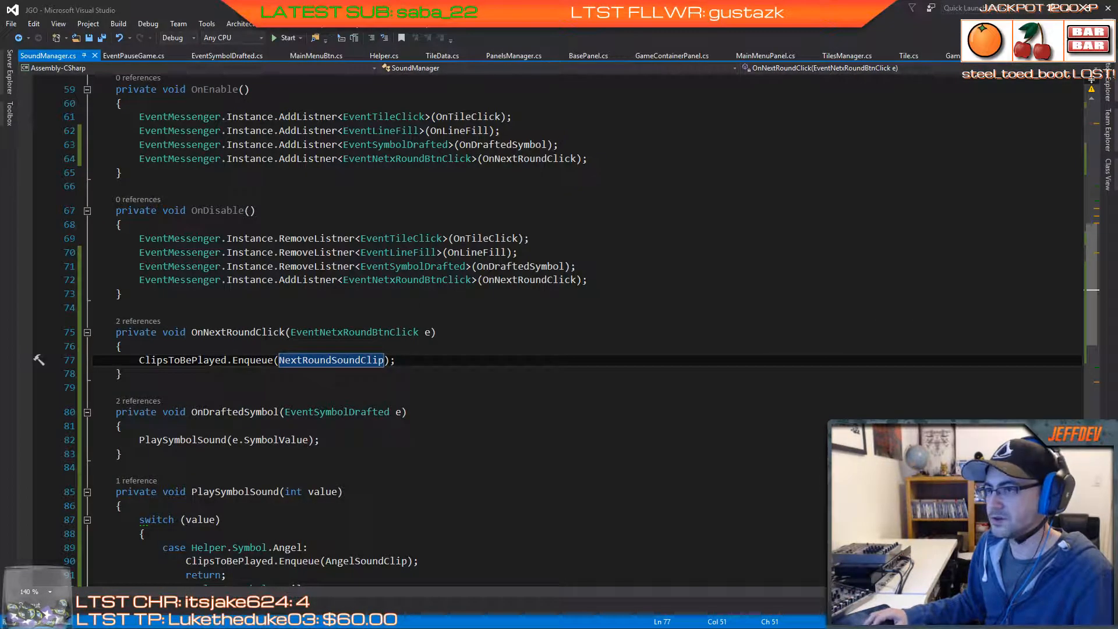
pyautogui.click(952, 55)
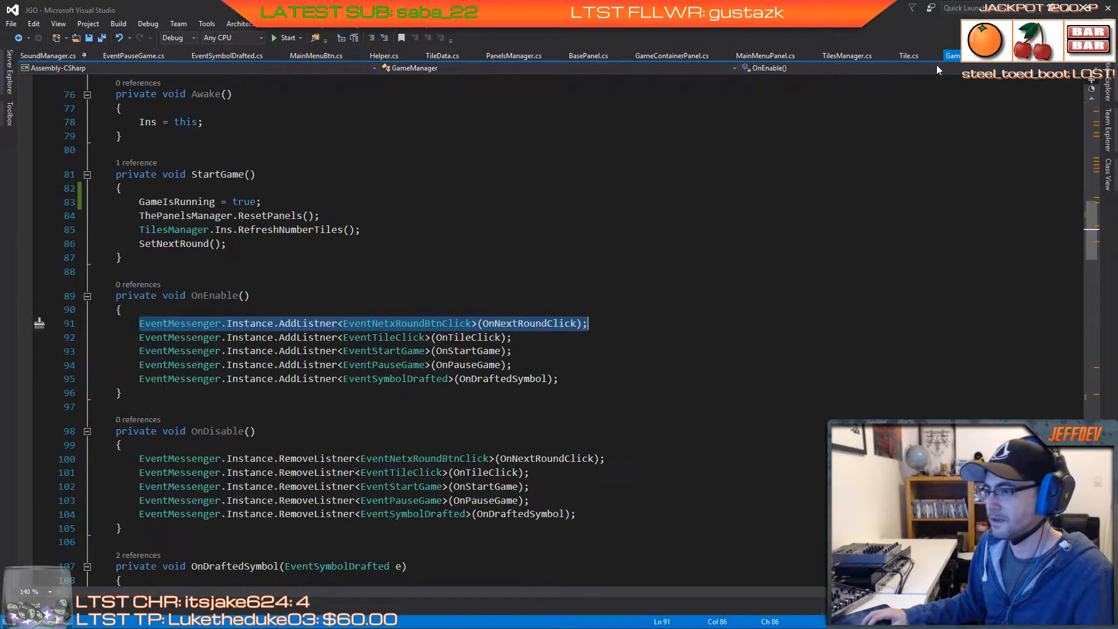
pyautogui.scroll(10, 391, 289)
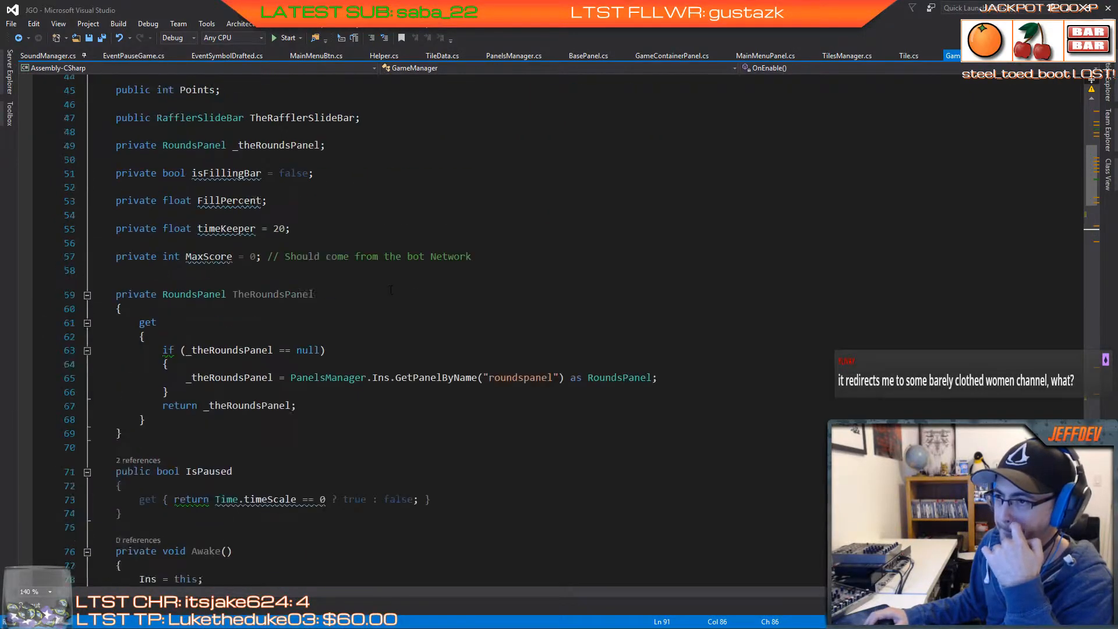
pyautogui.scroll(8, 391, 289)
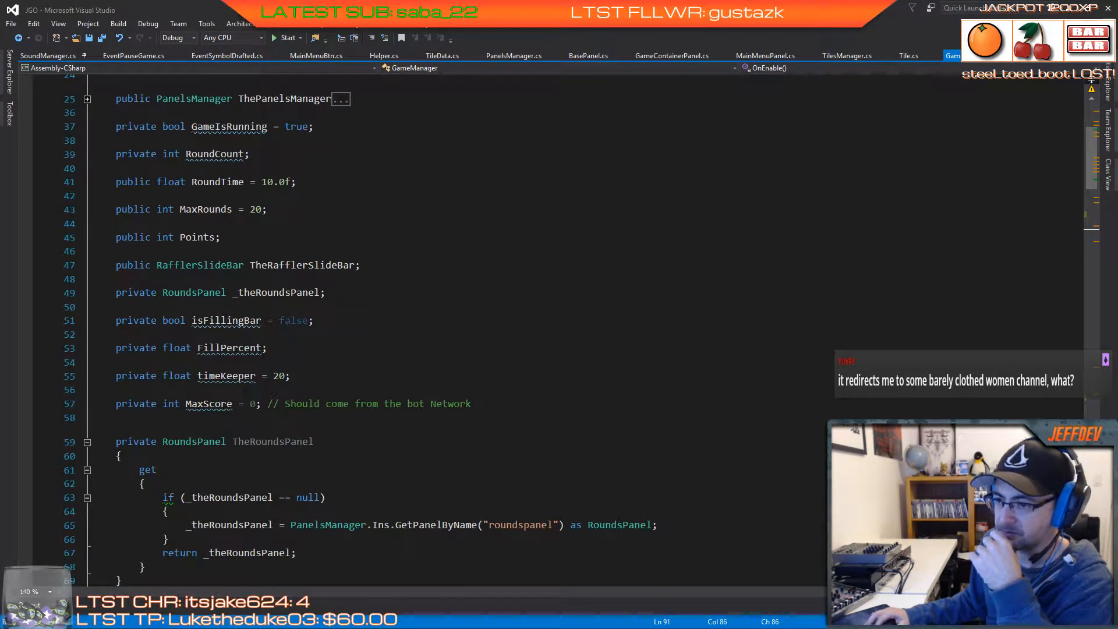
pyautogui.scroll(-4, 338, 329)
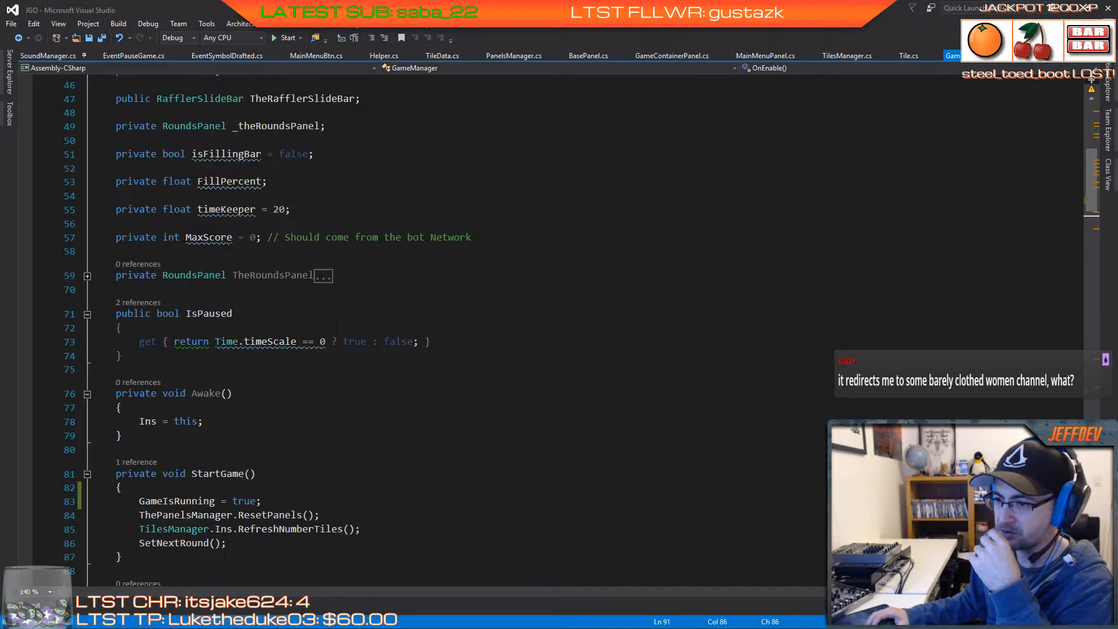
pyautogui.click(86, 315)
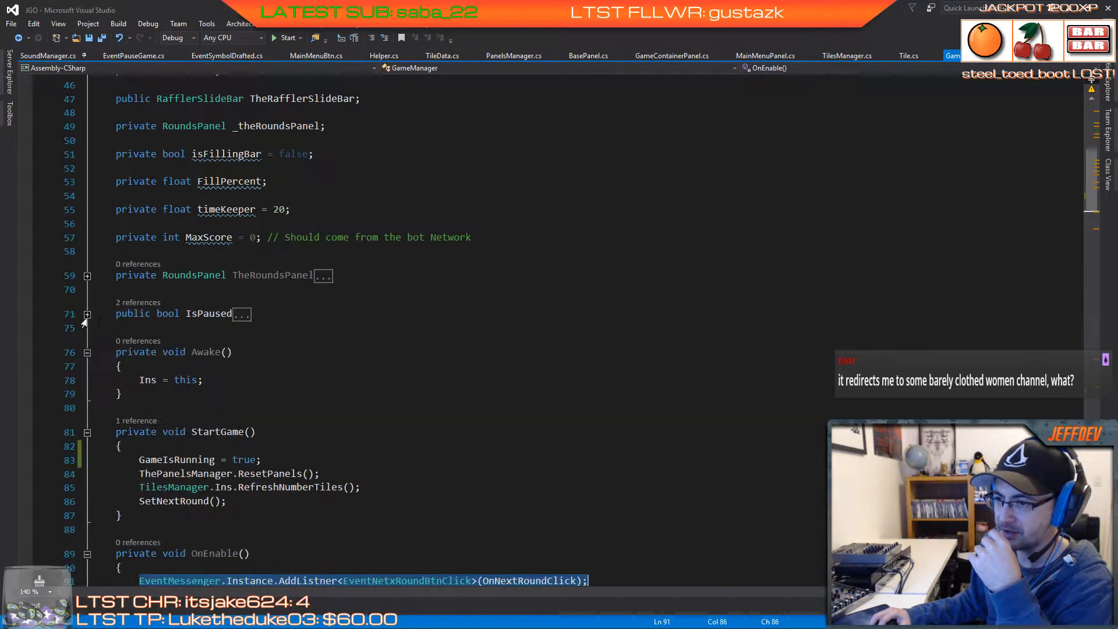
pyautogui.click(87, 352)
pyautogui.scroll(-3, 300, 327)
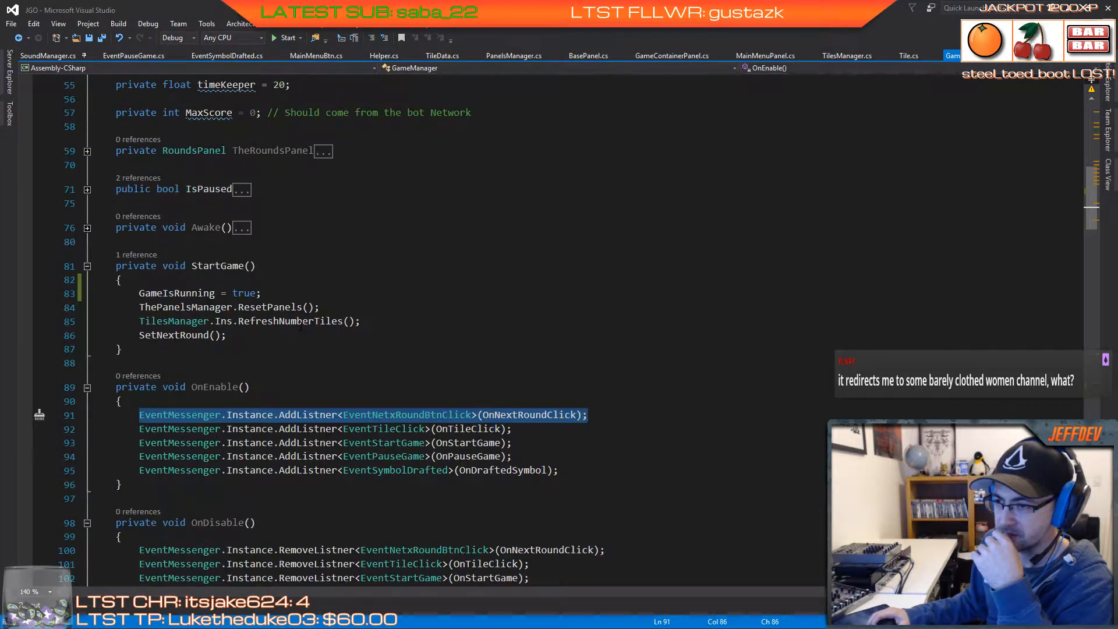
pyautogui.click(87, 266)
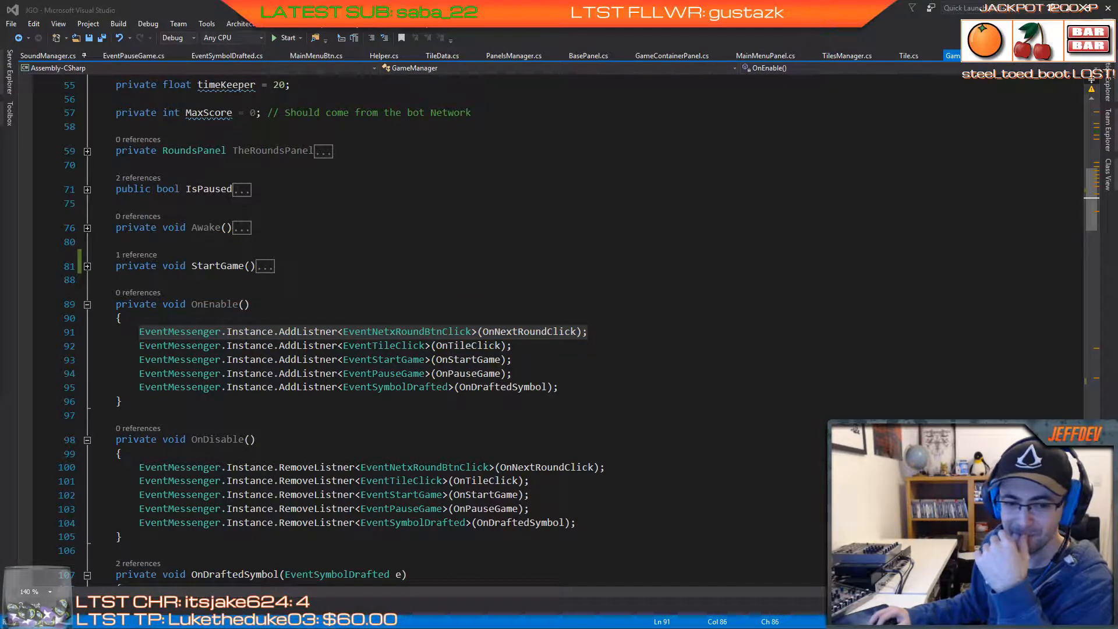
# Step: Switch to the browser, copy the JeffDev channel address again, skim the uploaded videos' thumbnails and minimize the browser
pyautogui.hotkey('alt', 'Tab')
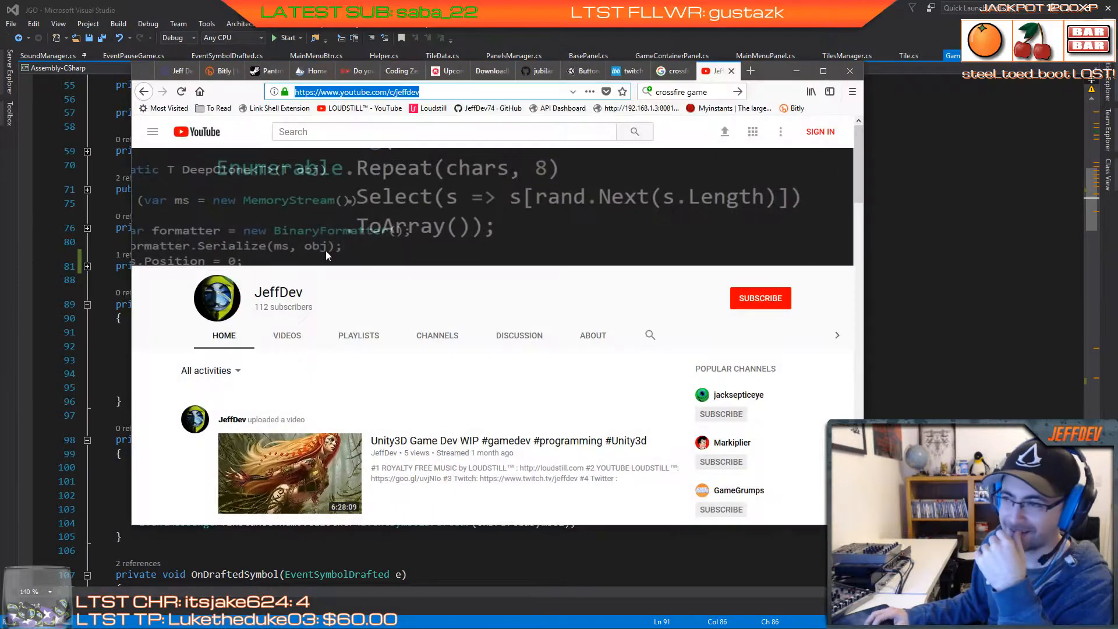
pyautogui.rightClick(420, 92)
pyautogui.click(427, 151)
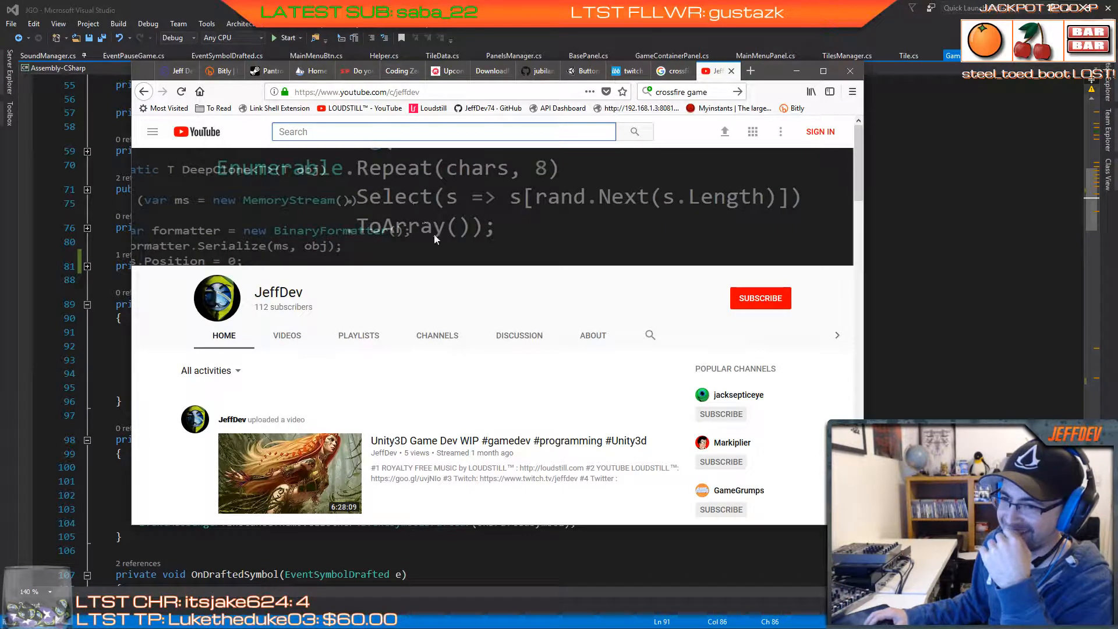
pyautogui.scroll(-2, 503, 287)
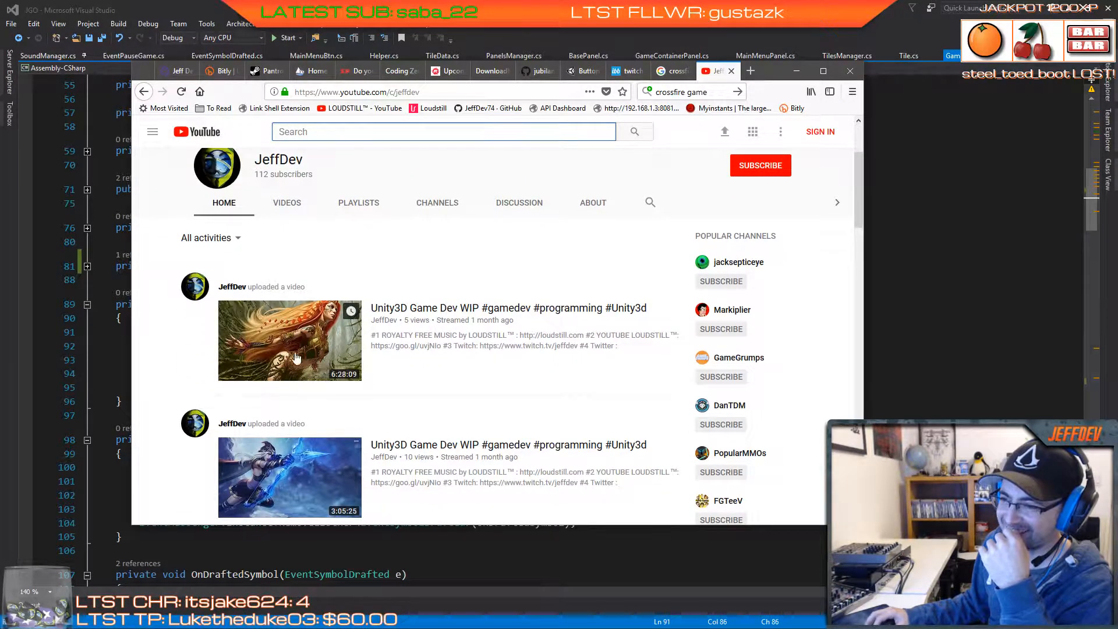
pyautogui.scroll(-6, 439, 358)
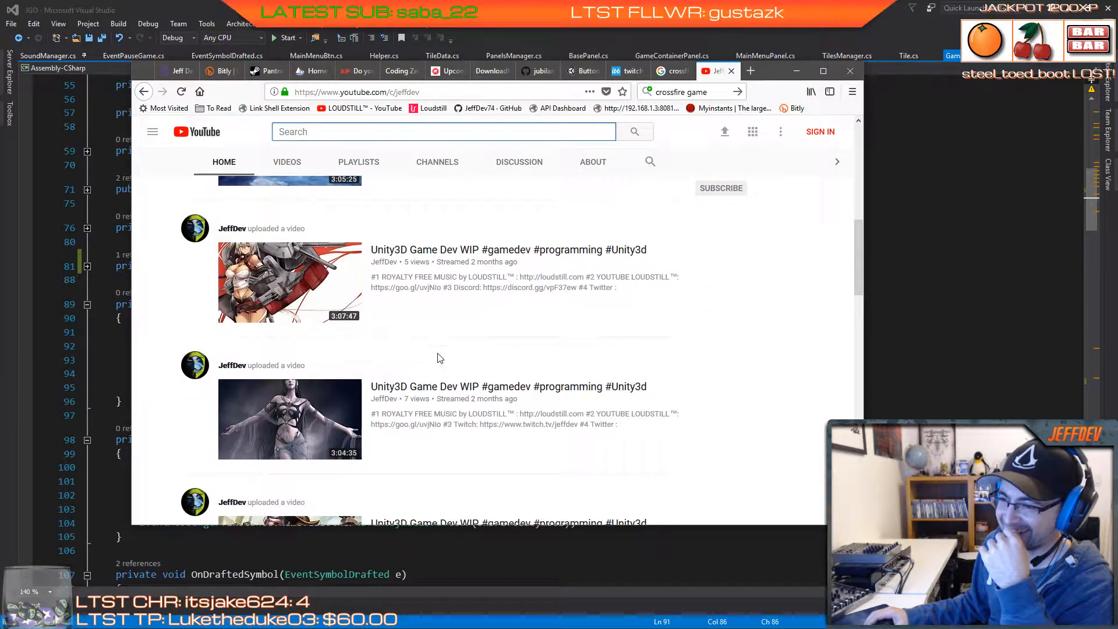
pyautogui.scroll(10, 438, 358)
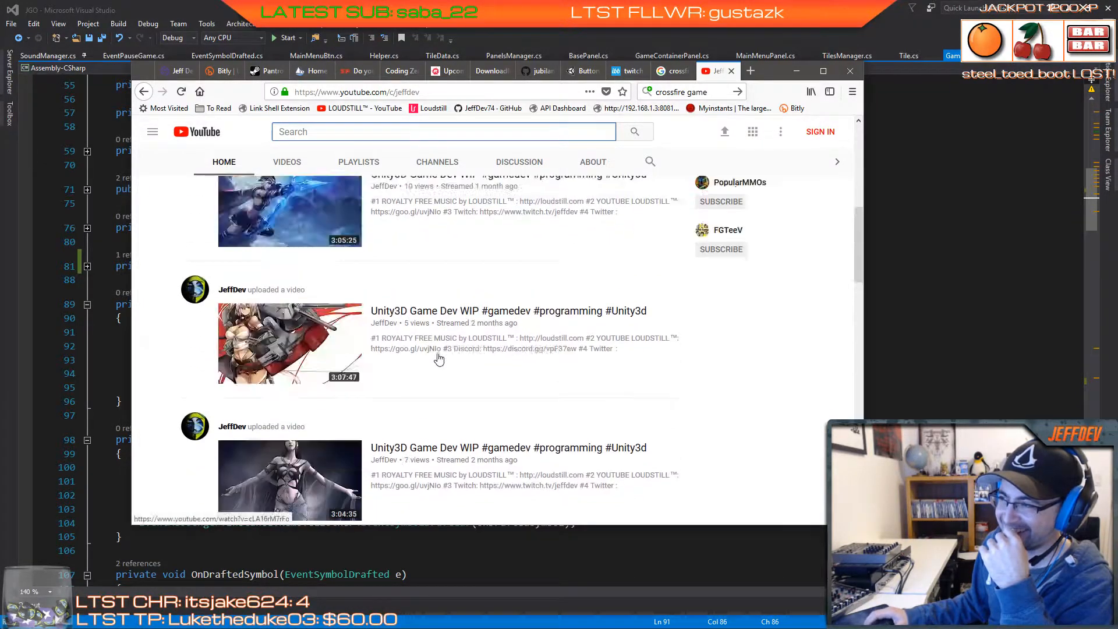
pyautogui.click(796, 70)
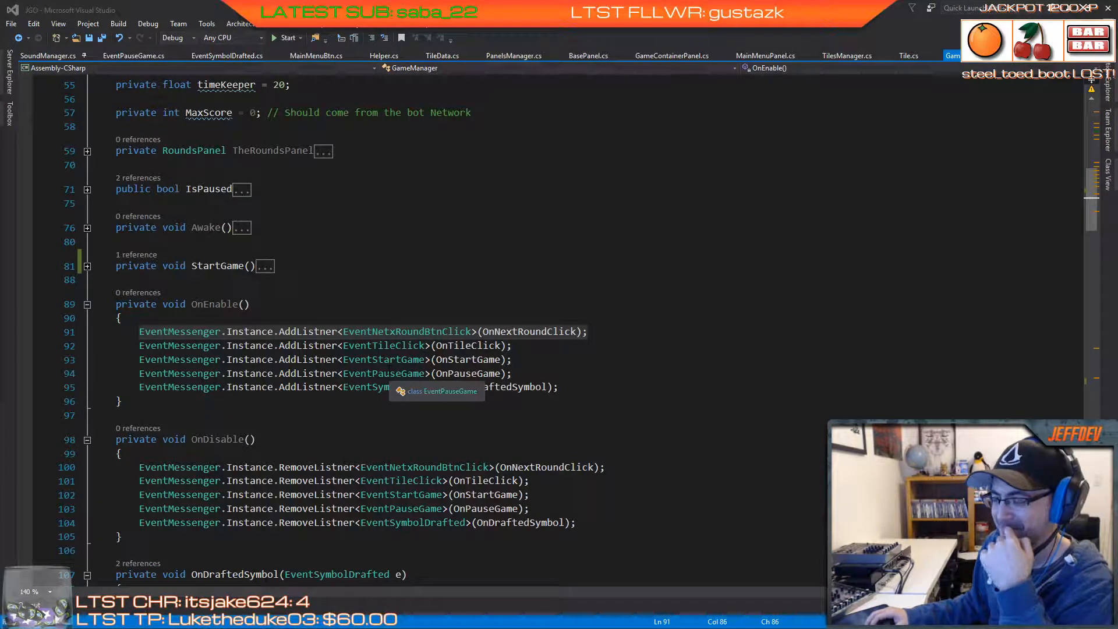
# Step: Collapse the OnEnable, OnDisable, OnDraftedSymbol, GetSymbolReword, OnPauseGame, OnStartGame and OnTileClick methods in the GameManager script
pyautogui.click(87, 305)
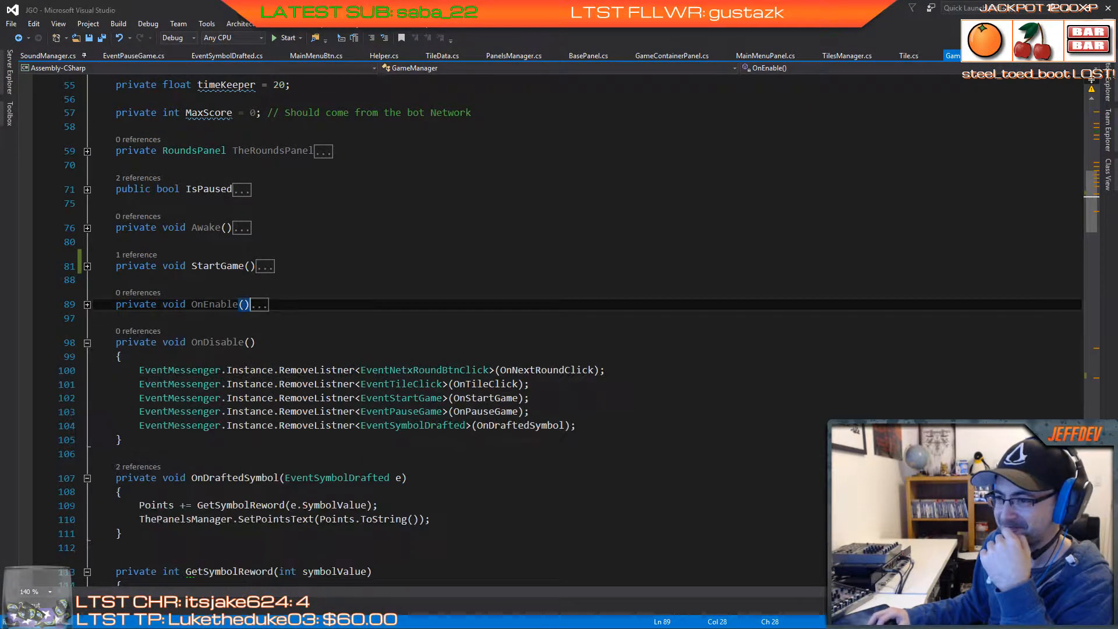
pyautogui.click(87, 343)
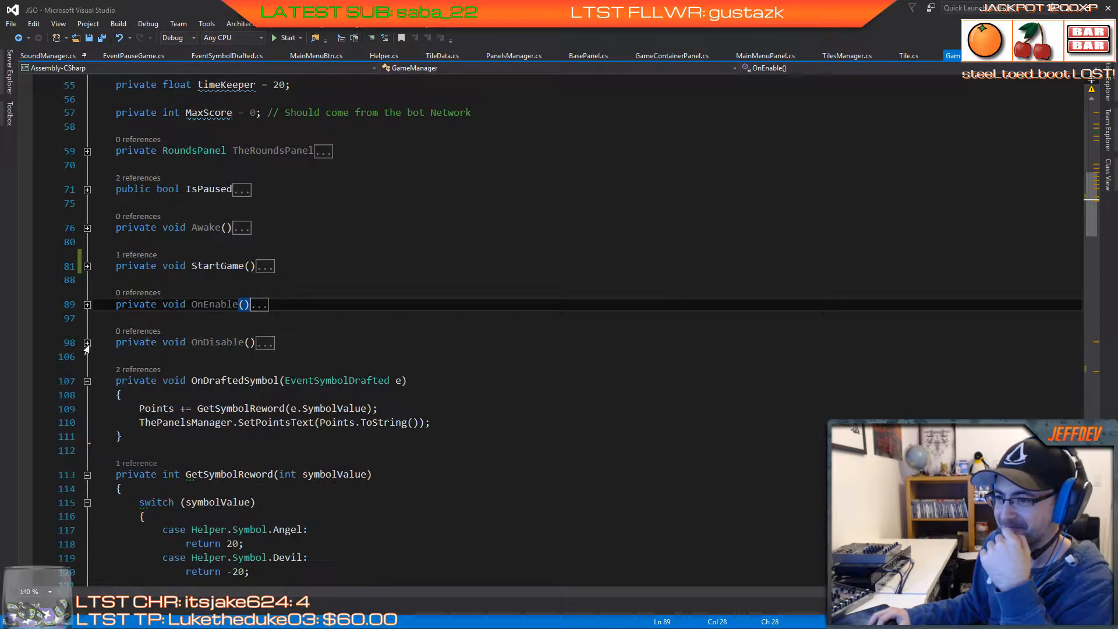
pyautogui.click(87, 381)
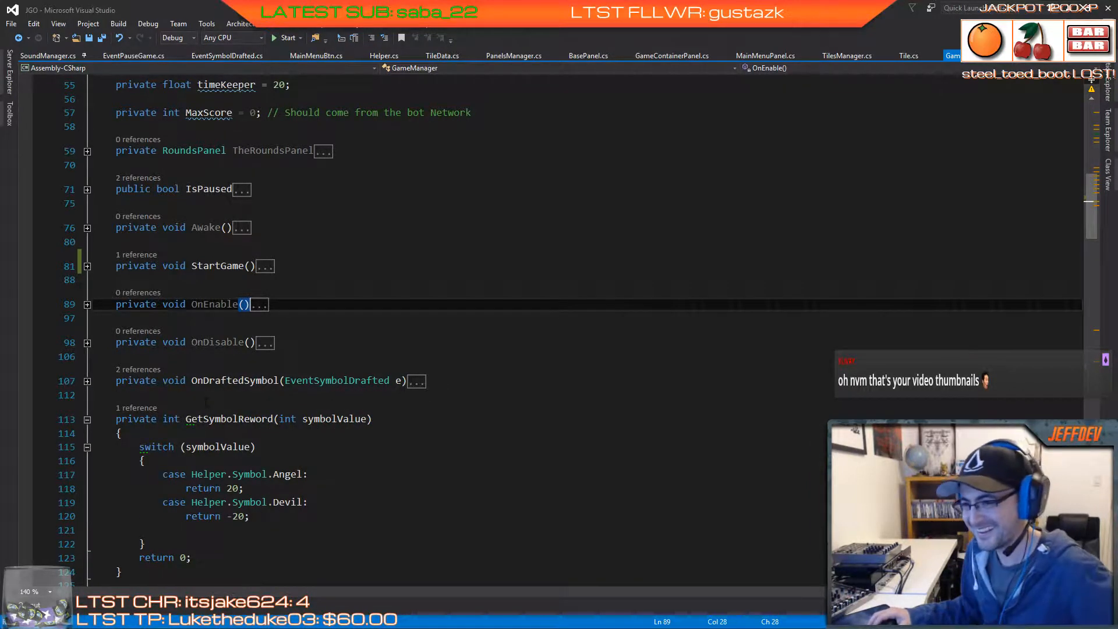
pyautogui.click(86, 419)
pyautogui.scroll(-4, 181, 389)
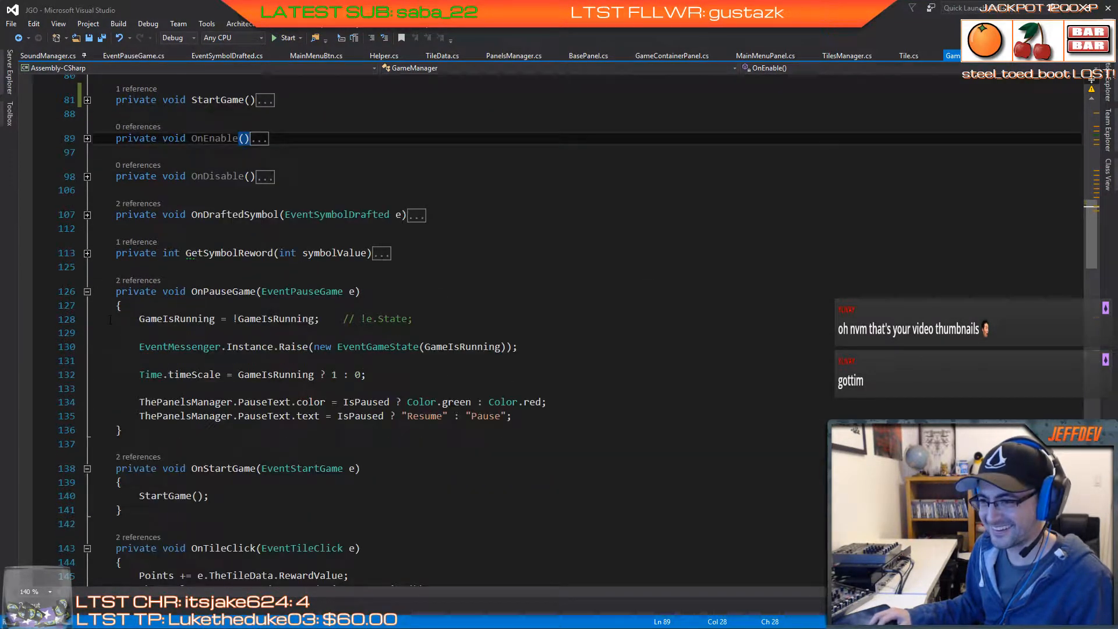
pyautogui.click(87, 291)
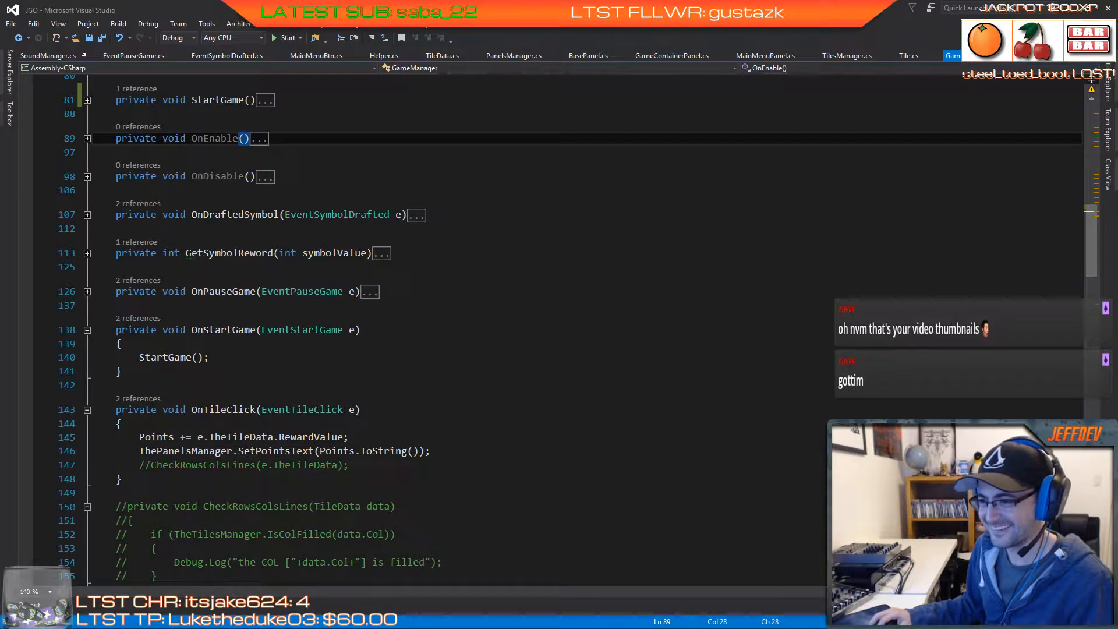
pyautogui.click(87, 330)
pyautogui.click(87, 368)
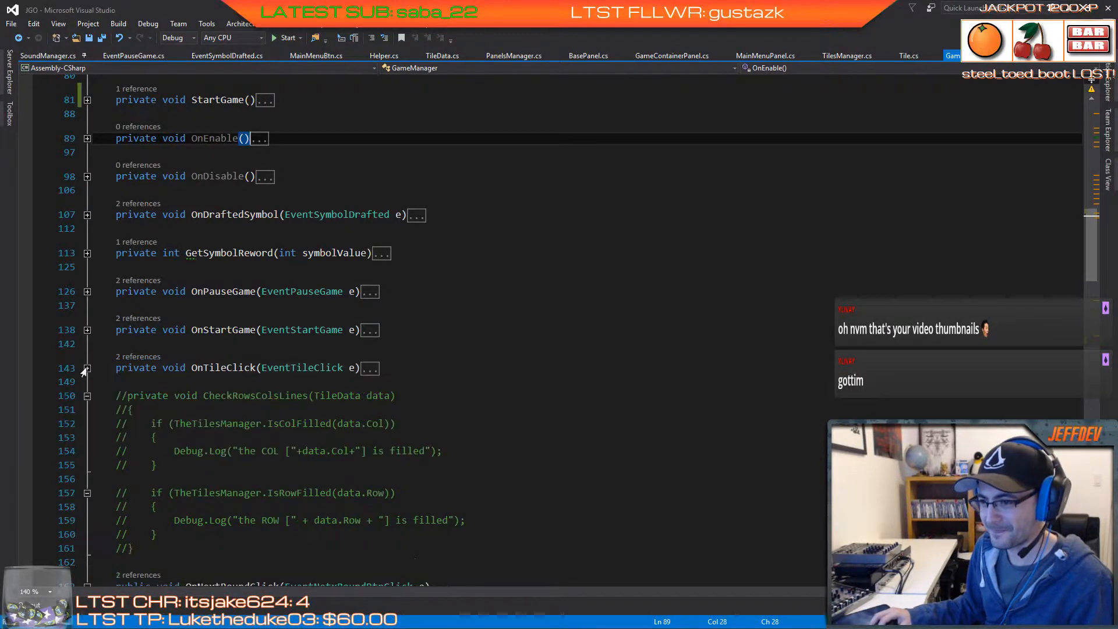
# Step: Delete the commented-out CheckRowsColsLines method and the blank lines left above OnNextRoundClick
pyautogui.scroll(-3, 158, 433)
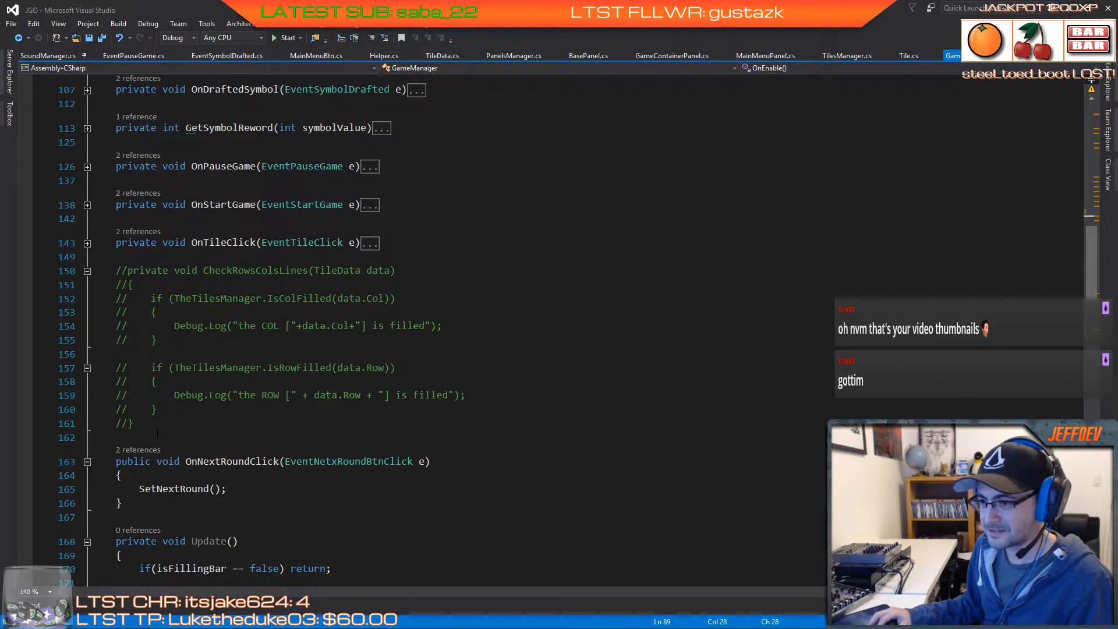
pyautogui.moveTo(133, 423); pyautogui.dragTo(116, 271)
pyautogui.press('Delete')
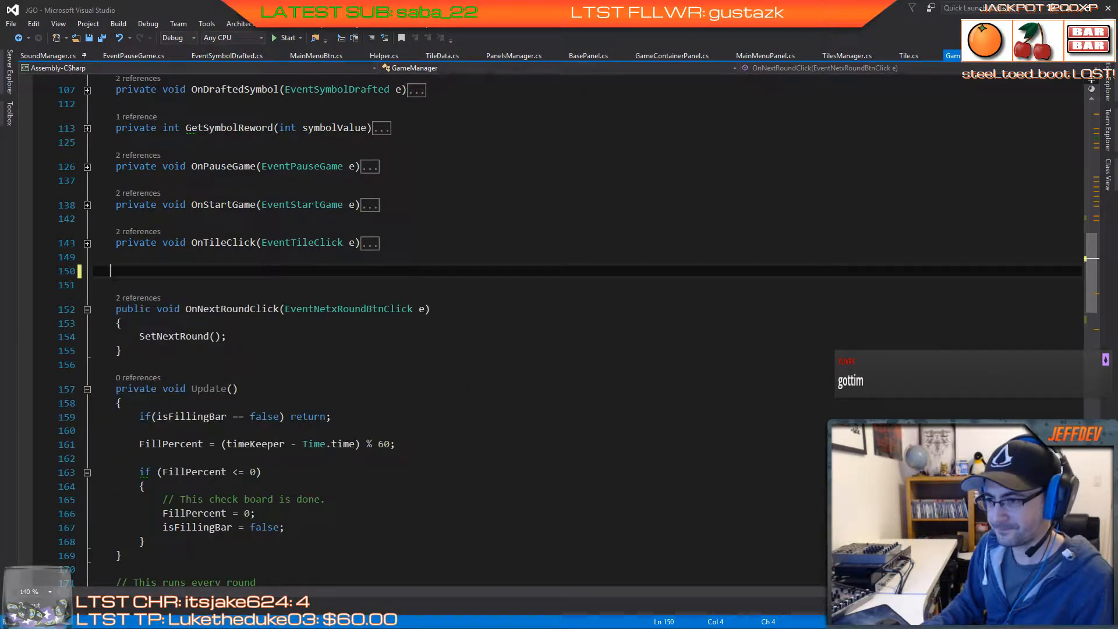
pyautogui.press('Delete')
pyautogui.press('Delete')
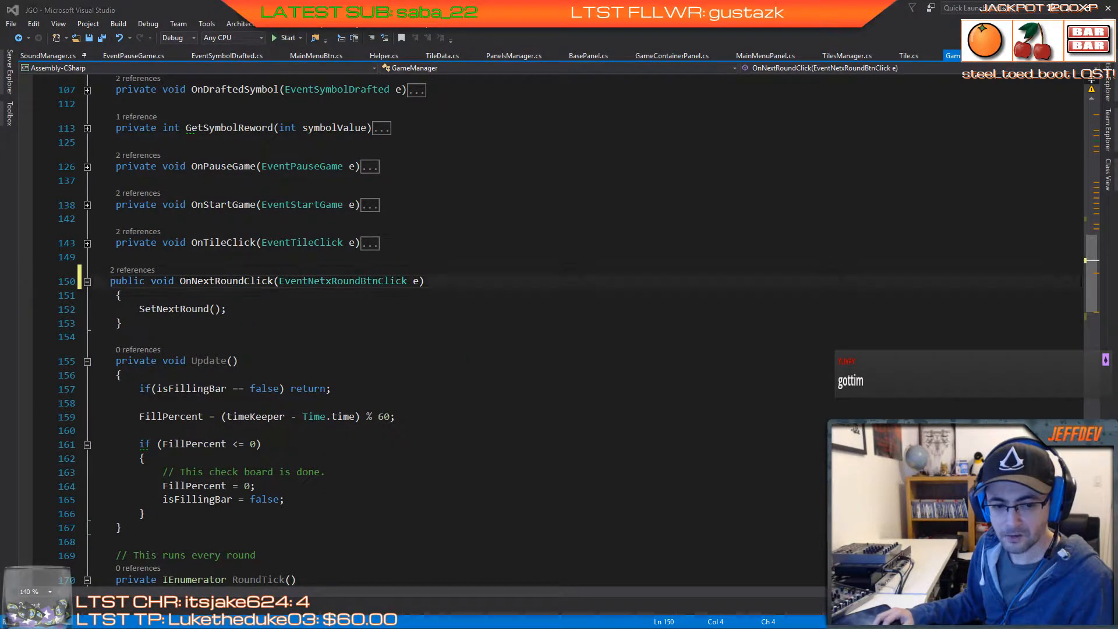
# Step: Switch to Unity, run the game, open and close its in-game menu twice and stop the run
pyautogui.hotkey('alt', 'Tab')
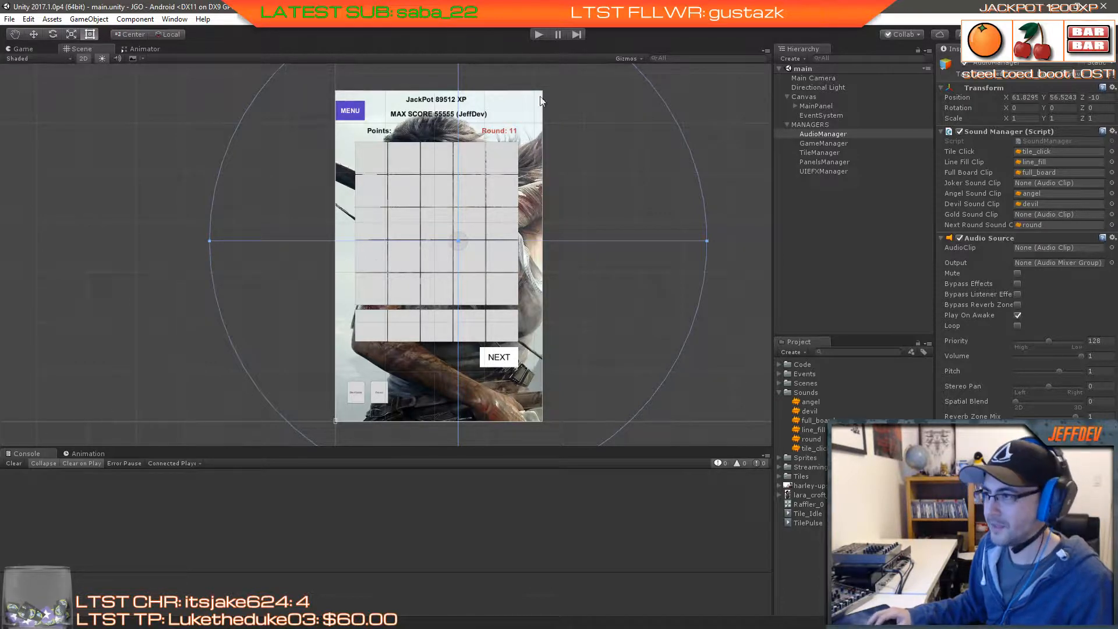
pyautogui.click(535, 35)
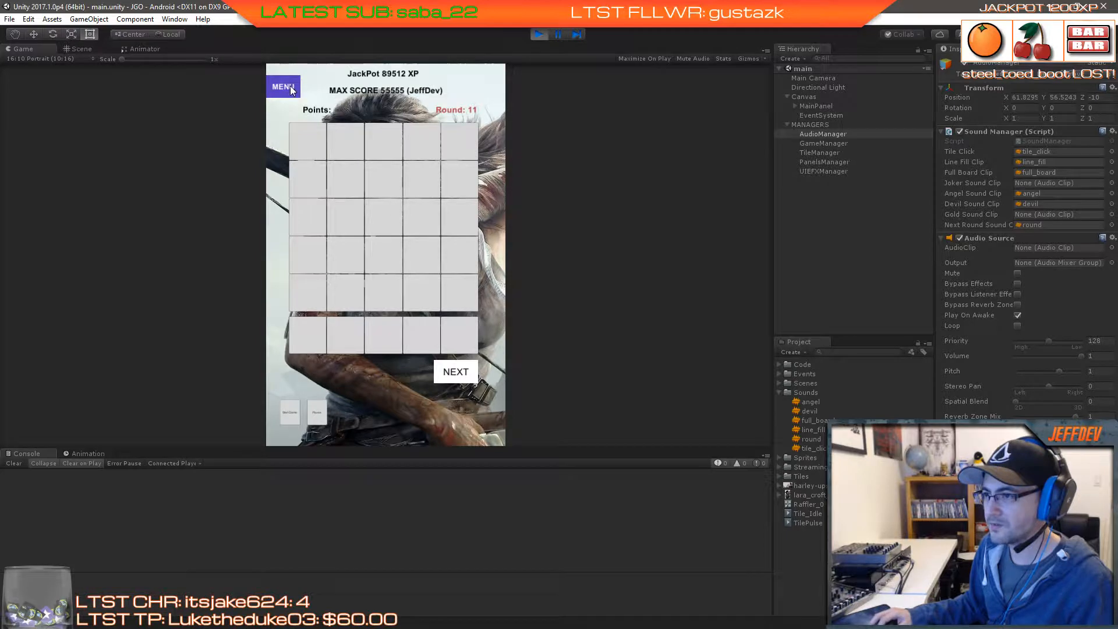
pyautogui.click(290, 86)
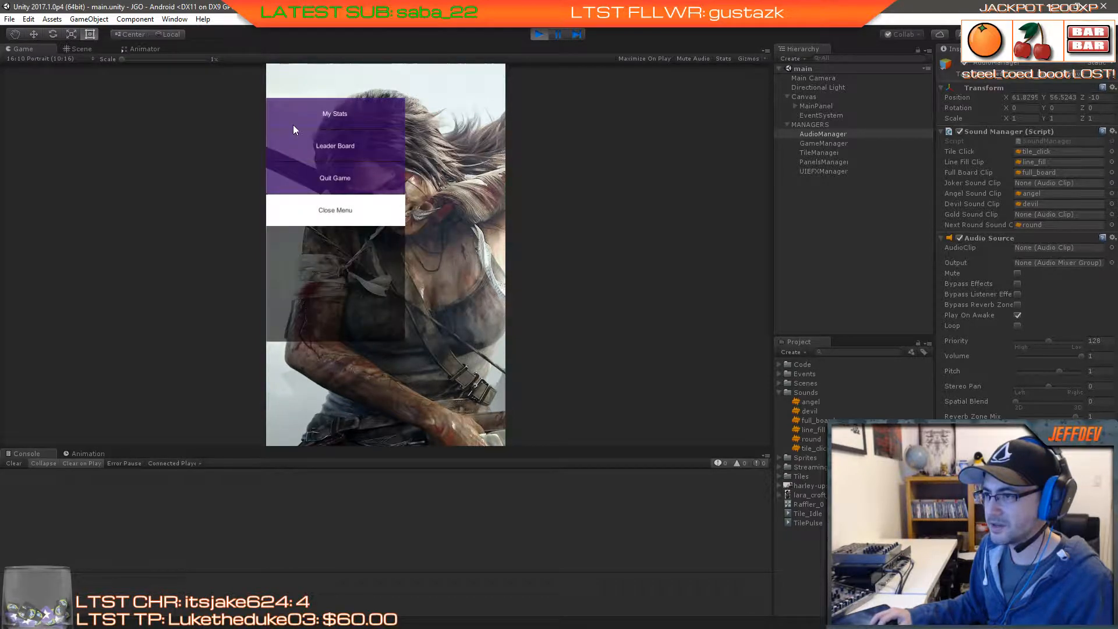
pyautogui.click(329, 209)
pyautogui.click(283, 86)
pyautogui.click(327, 212)
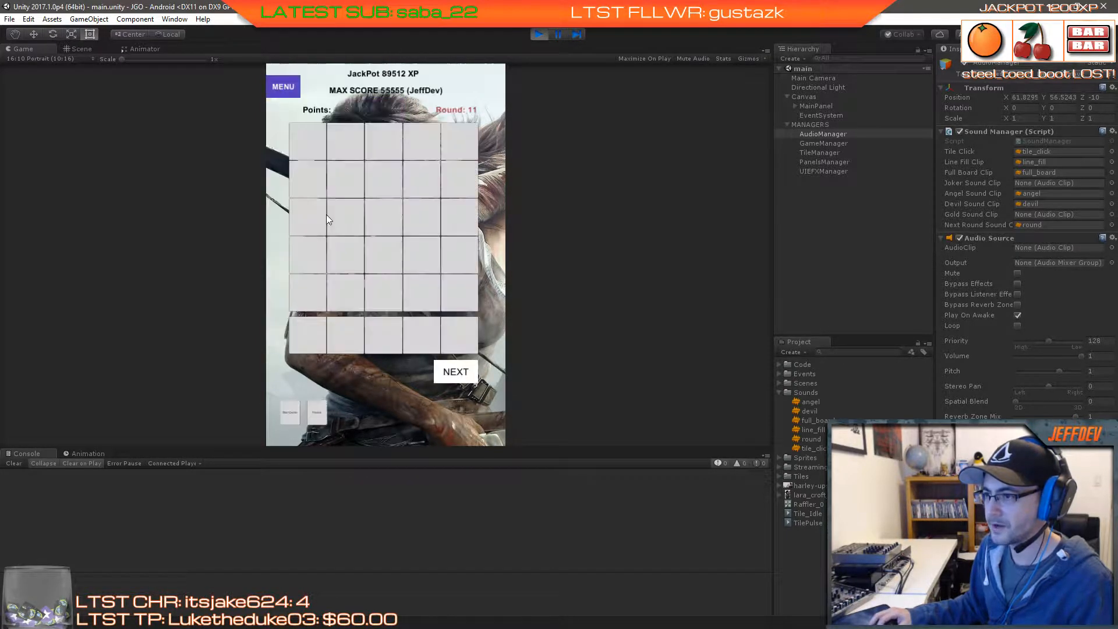
pyautogui.click(541, 36)
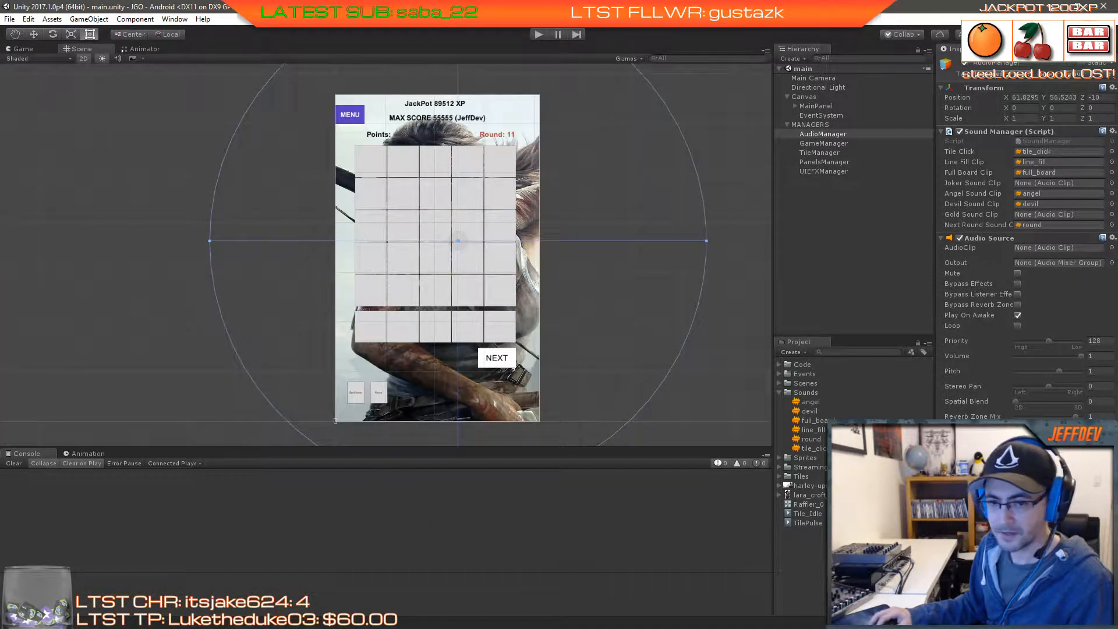
# Step: Collapse the OnNextRoundClick and Update methods in Visual Studio's GameManager script and switch back to Unity
pyautogui.hotkey('alt', 'Tab')
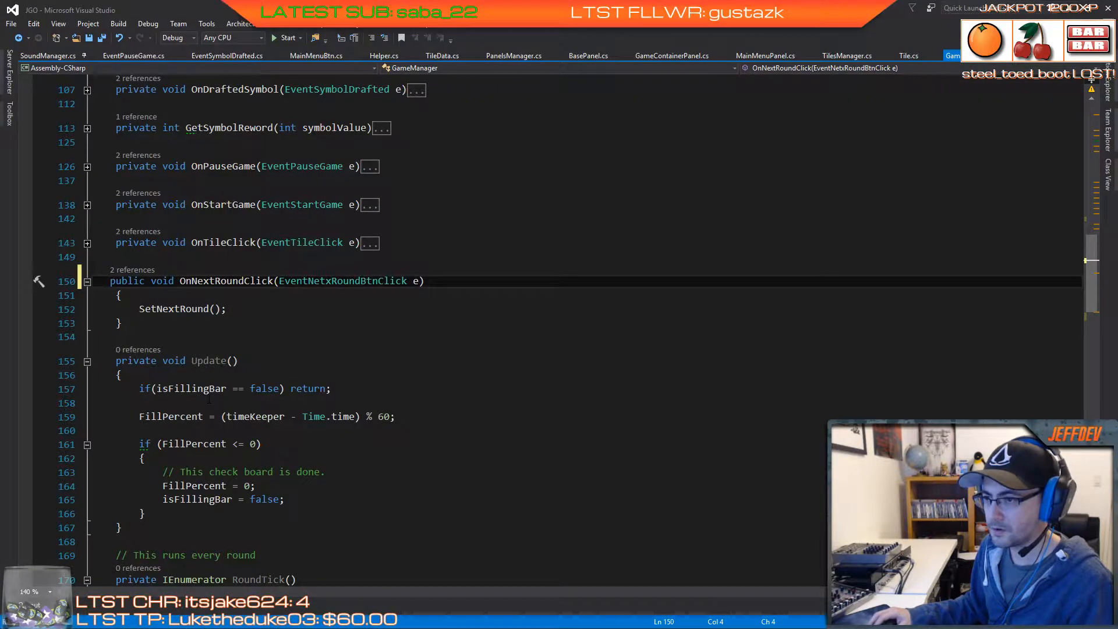
pyautogui.click(87, 281)
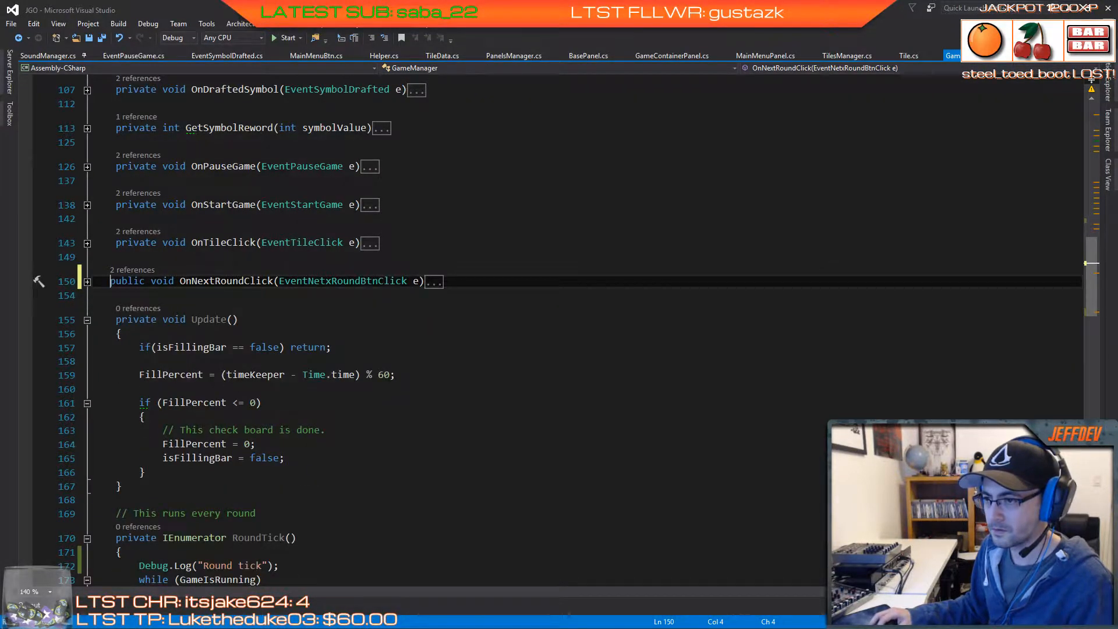
pyautogui.click(87, 321)
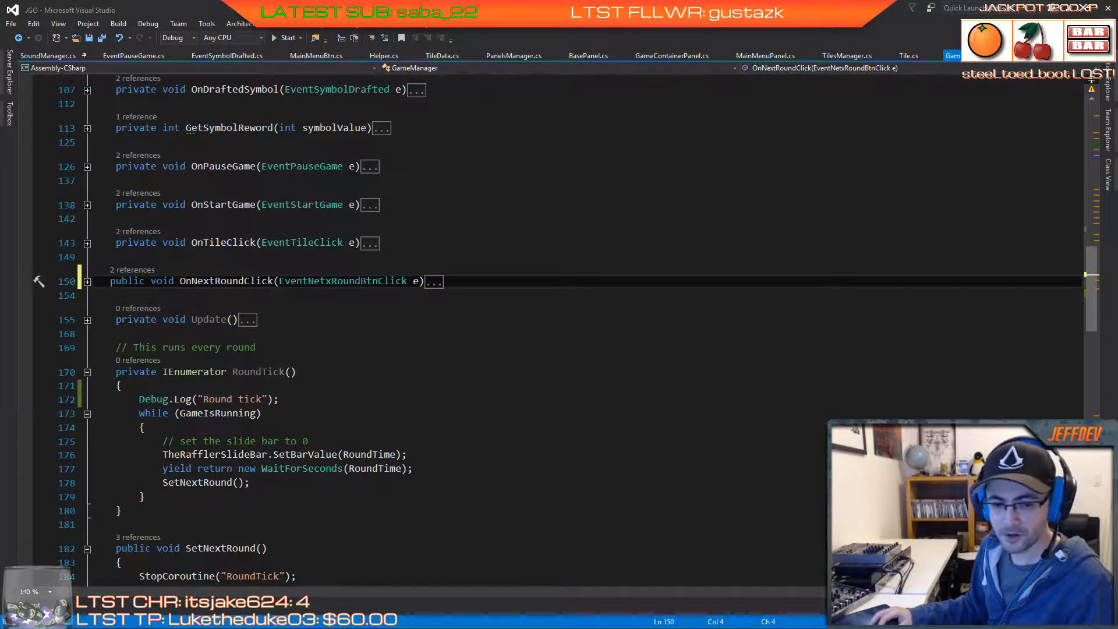
pyautogui.hotkey('alt', 'Tab')
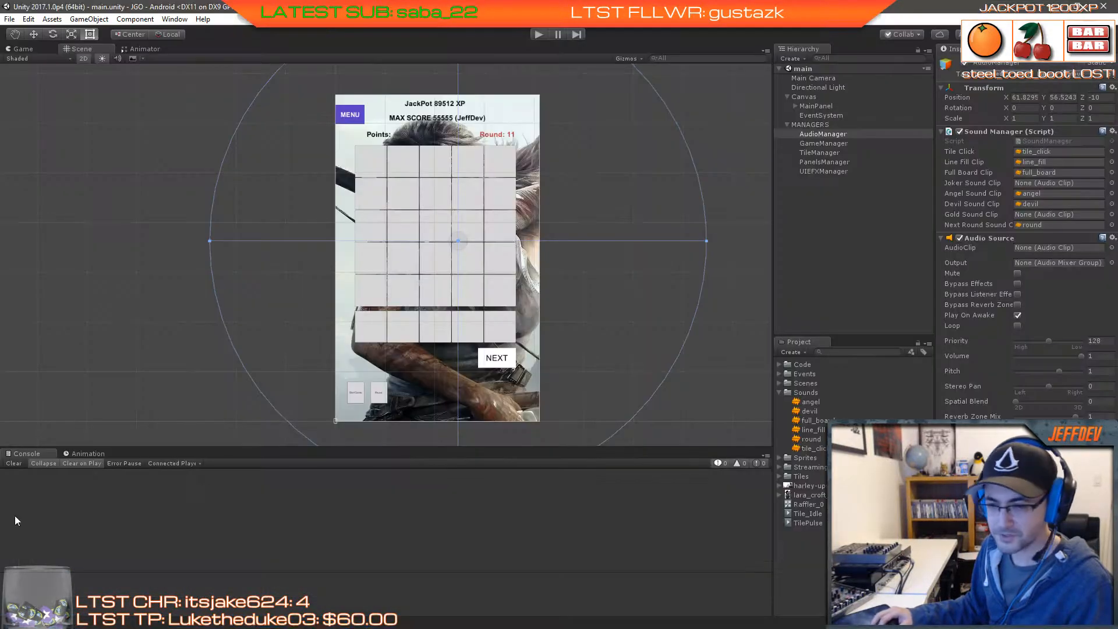
# Step: Create a C# script named PlayerManager in the project's Code > Managers folder
pyautogui.click(778, 393)
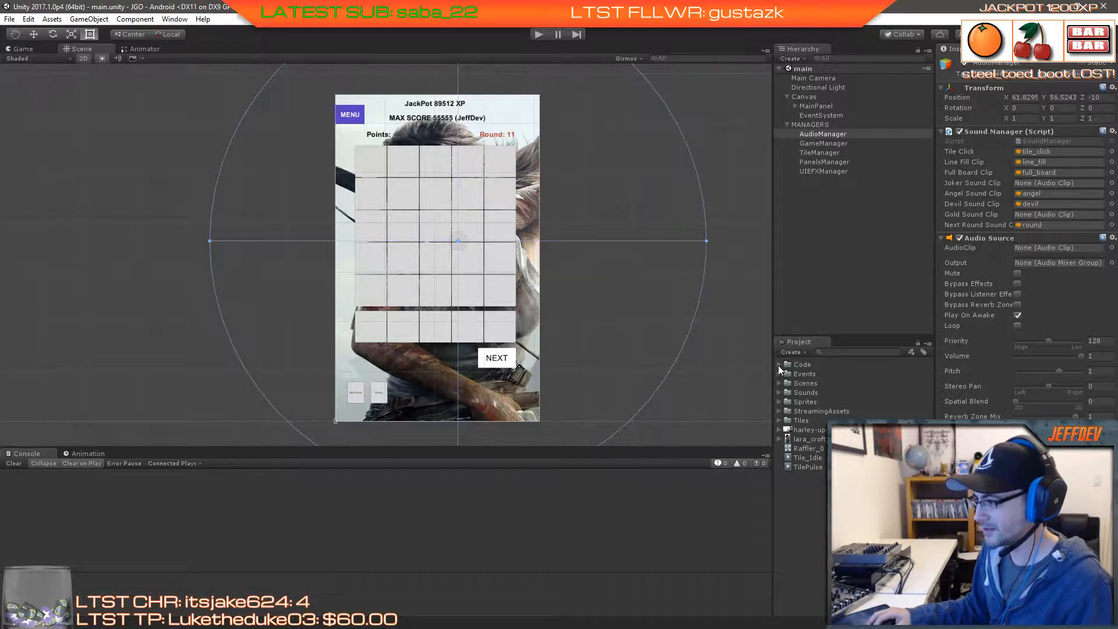
pyautogui.click(778, 364)
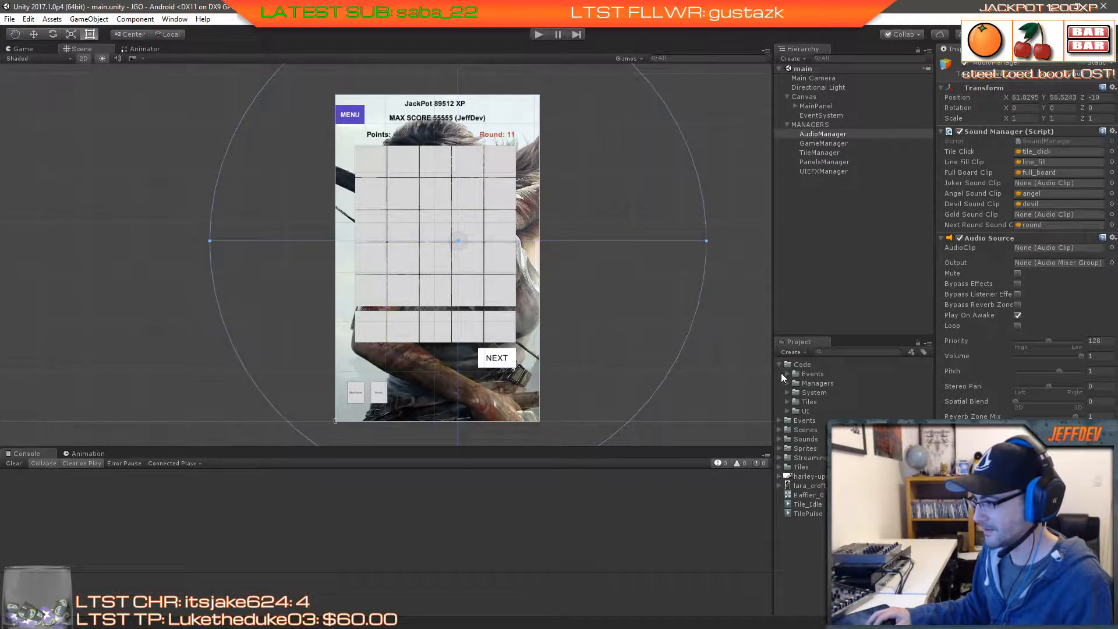
pyautogui.click(786, 383)
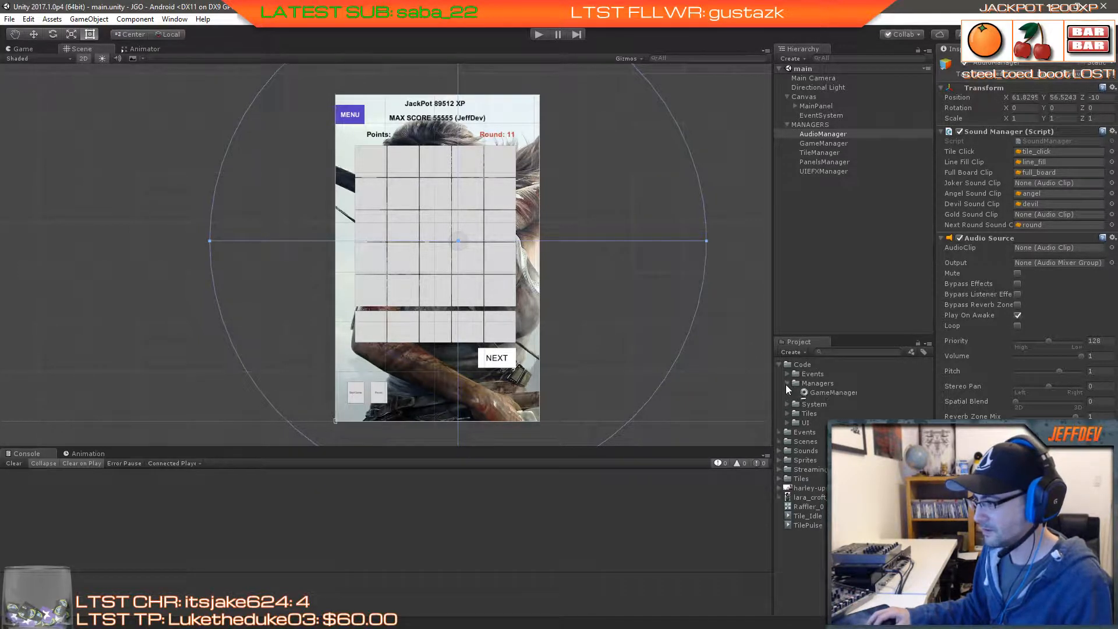
pyautogui.rightClick(822, 384)
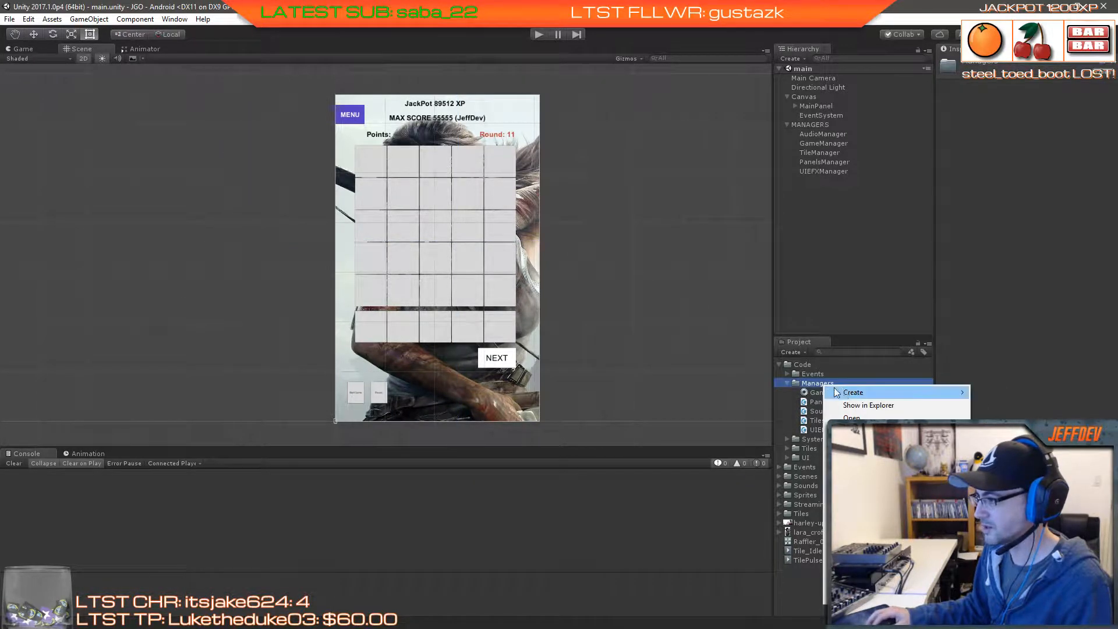
pyautogui.moveTo(853, 392)
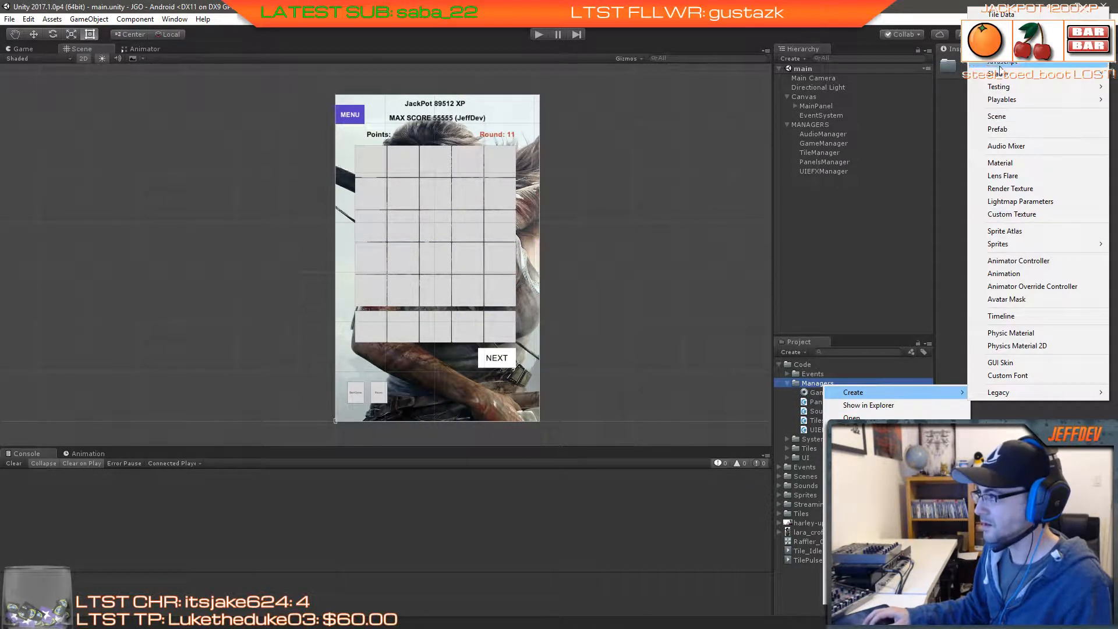
pyautogui.click(1007, 50)
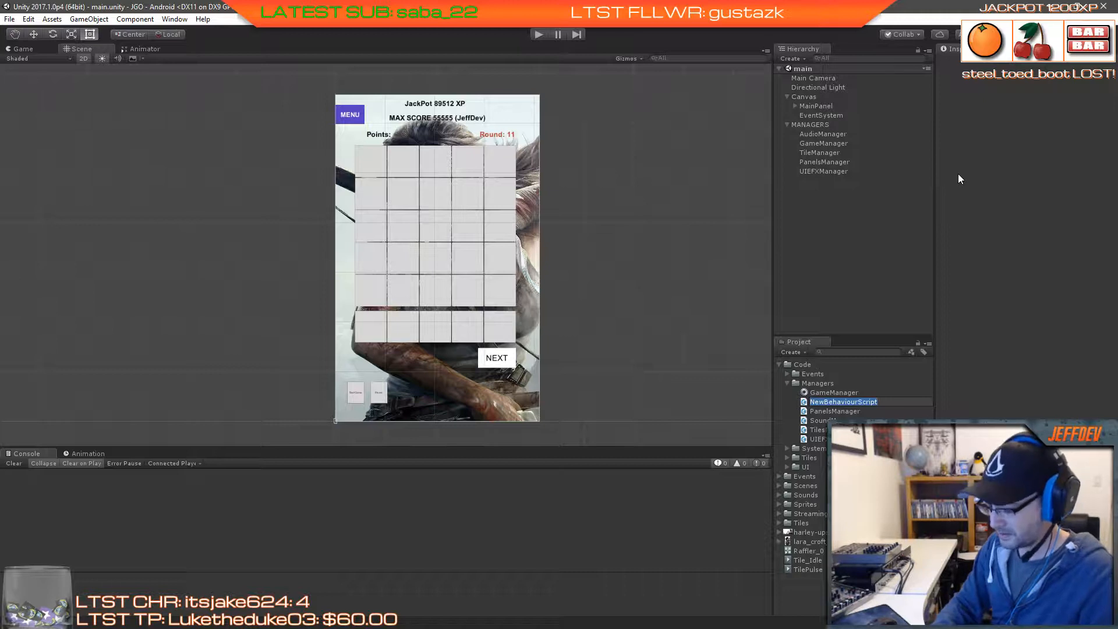
pyautogui.write('PlayerManager')
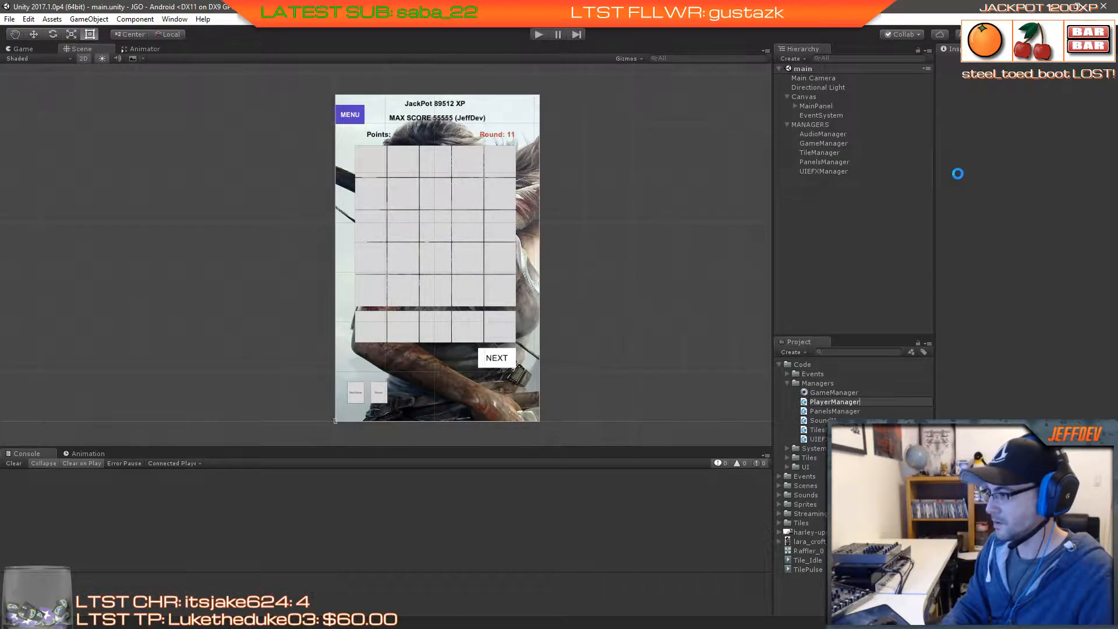
pyautogui.press('Return')
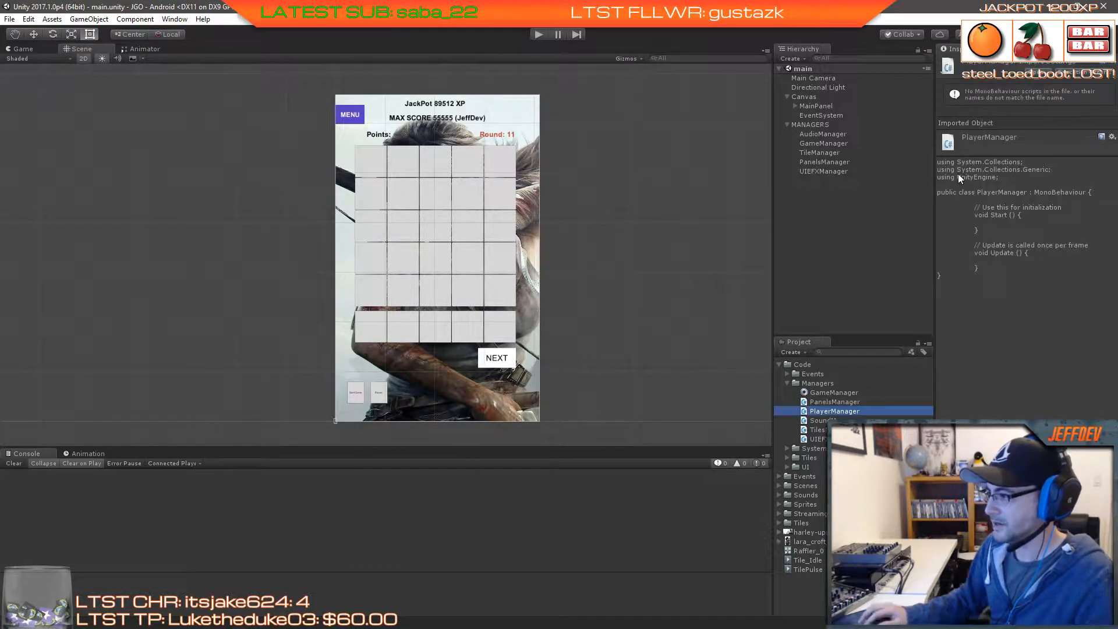
# Step: Open the PlayerManager script in Visual Studio, reload all modified projects and save the pending GameManager.cs changes
pyautogui.doubleClick(808, 411)
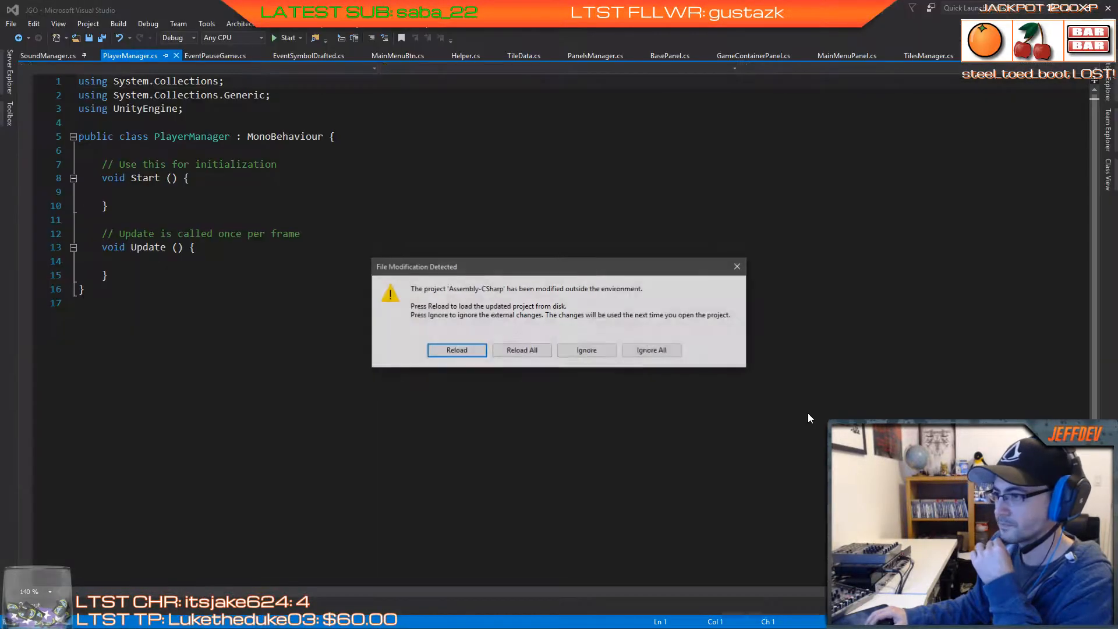
pyautogui.click(524, 354)
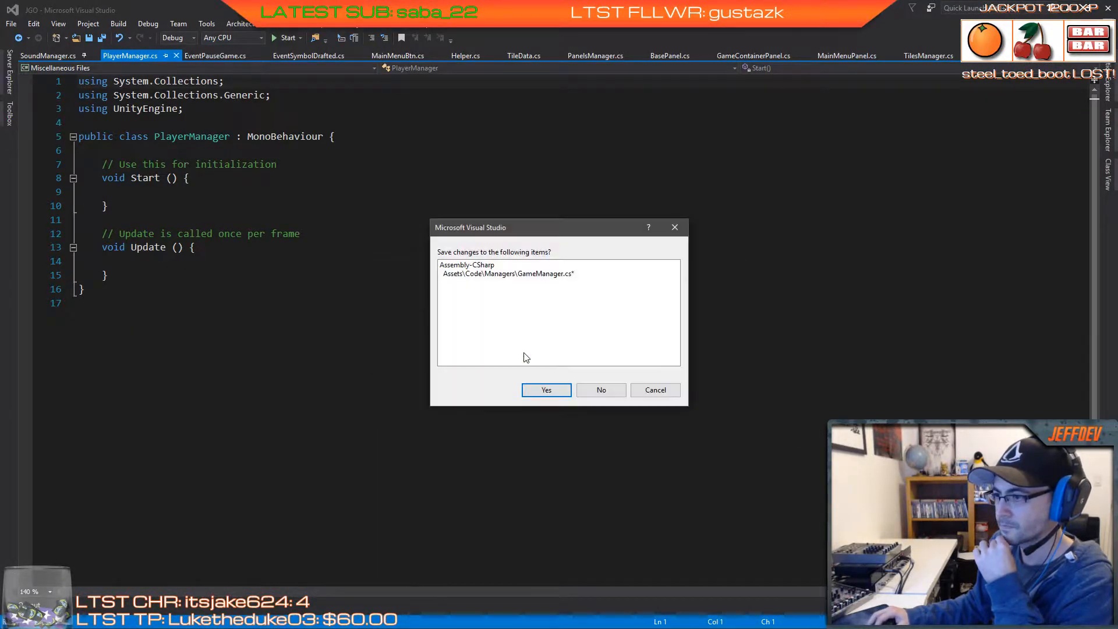
pyautogui.click(543, 391)
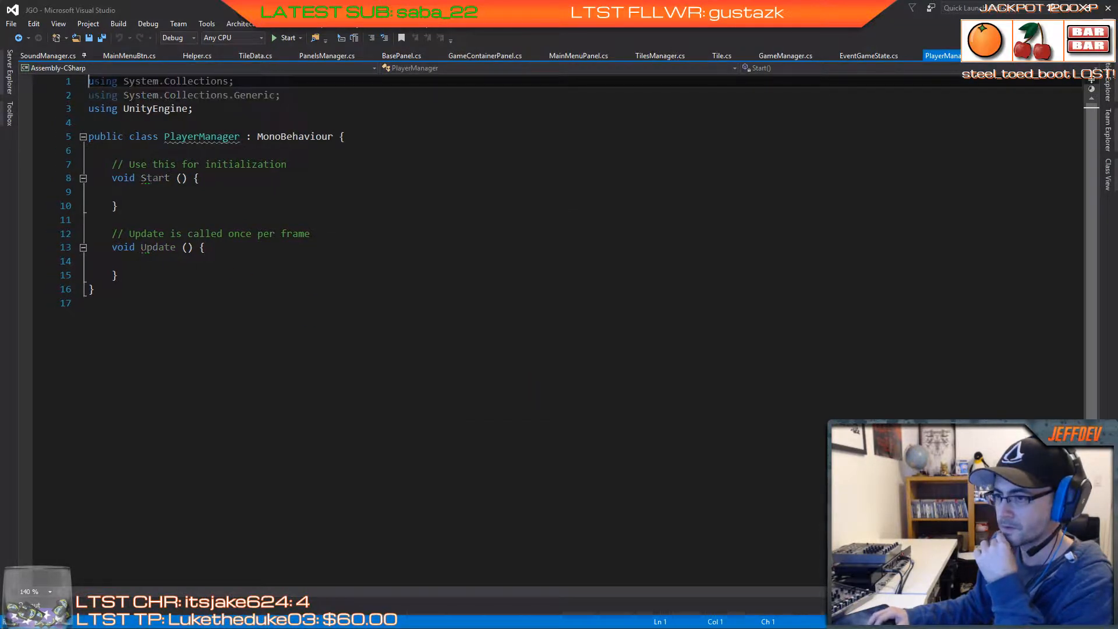
# Step: Delete the template Start and Update methods with their comments from PlayerManager and auto-format the document
pyautogui.moveTo(122, 276); pyautogui.dragTo(116, 165)
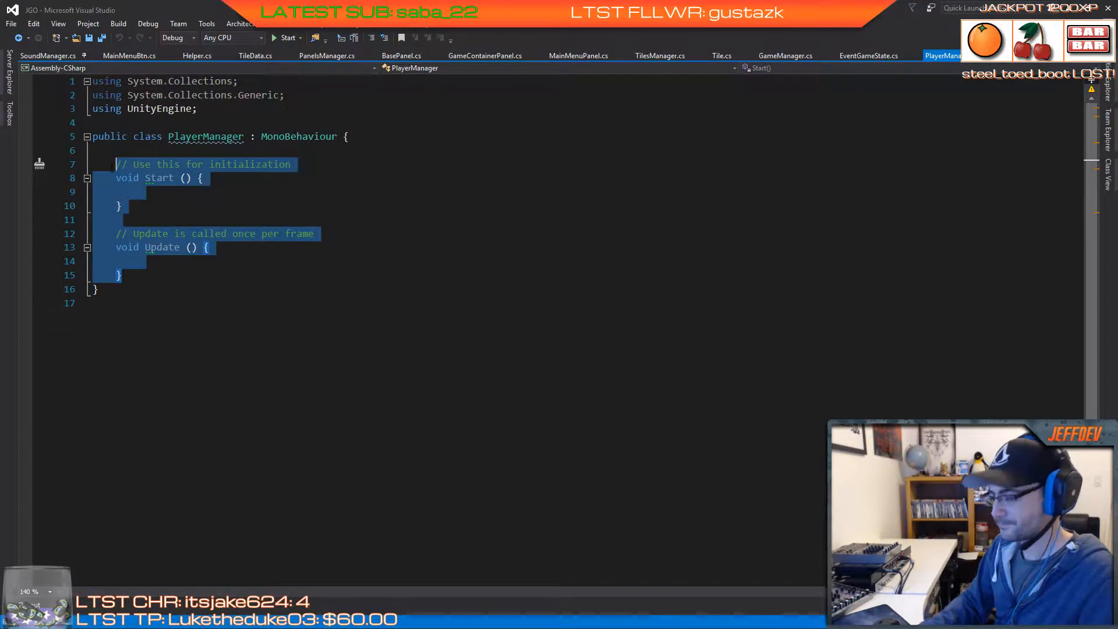
pyautogui.press('Delete')
pyautogui.press('Up')
pyautogui.press('Up')
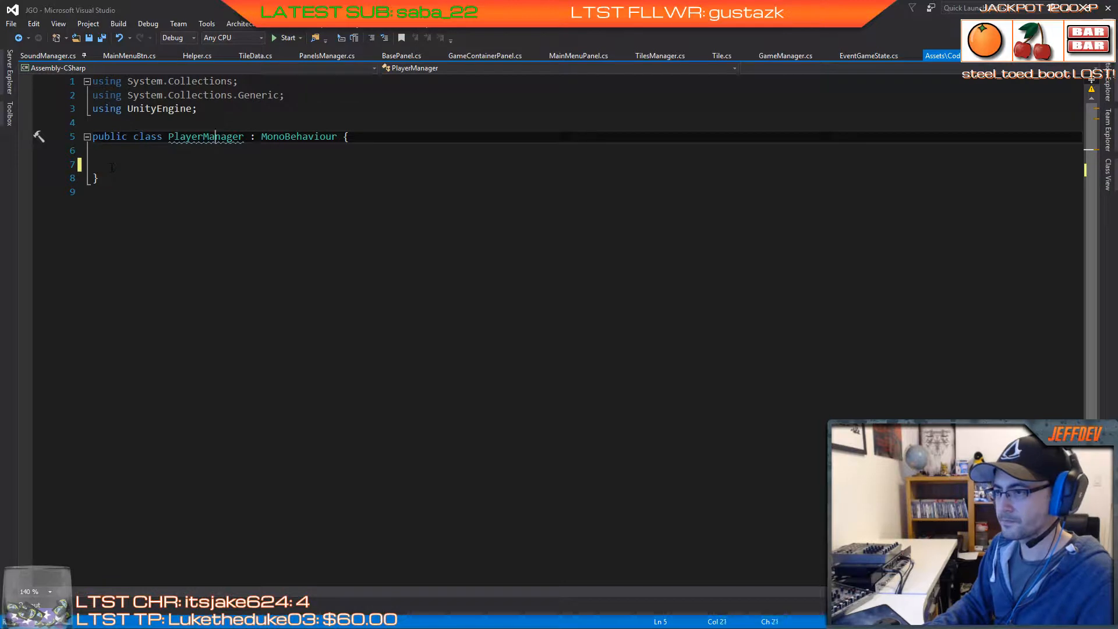
pyautogui.press('Right')
pyautogui.press('Right')
pyautogui.press('Right')
pyautogui.press('Right')
pyautogui.press('Right')
pyautogui.hotkey('ctrl', 'k')
pyautogui.hotkey('ctrl', 'd')
# Step: Remove the System.Collections and System.Collections.Generic using directives from the PlayerManager script
pyautogui.press('Up')
pyautogui.press('Up')
pyautogui.press('Up')
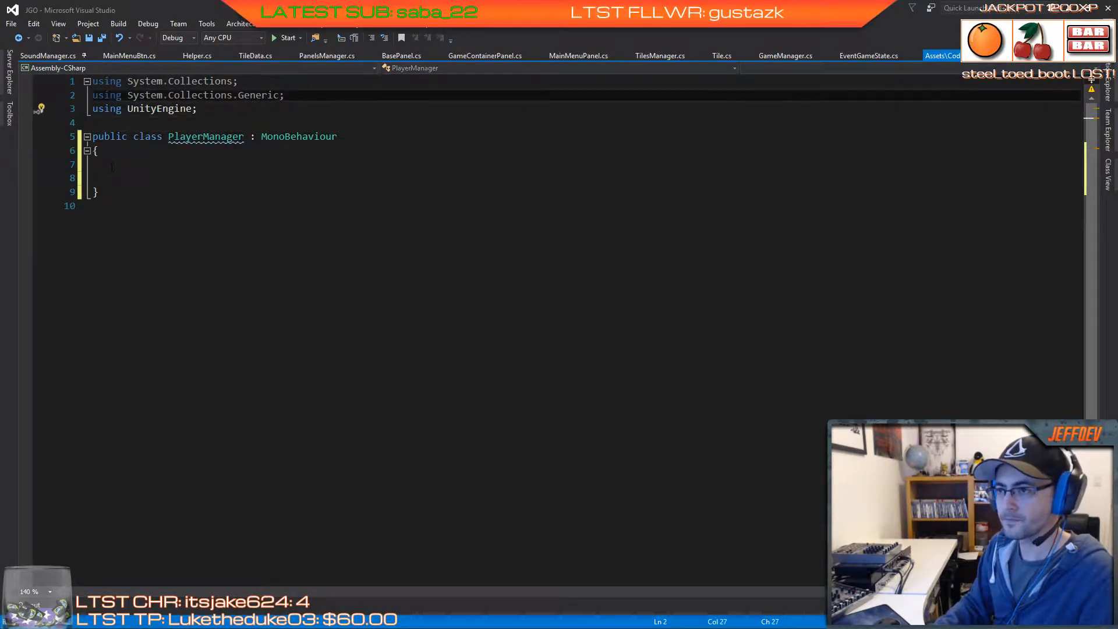
pyautogui.press('Up')
pyautogui.press('Left')
pyautogui.press('Left')
pyautogui.press('Left')
pyautogui.press('Left')
pyautogui.press('Left')
pyautogui.press('Left')
pyautogui.press('Left')
pyautogui.press('Left')
pyautogui.press('Left')
pyautogui.press('Left')
pyautogui.press('Left')
pyautogui.press('Left')
pyautogui.press('Left')
pyautogui.press('Left')
pyautogui.press('Left')
pyautogui.press('Left')
pyautogui.press('Left')
pyautogui.press('Left')
pyautogui.press('Left')
pyautogui.press('Left')
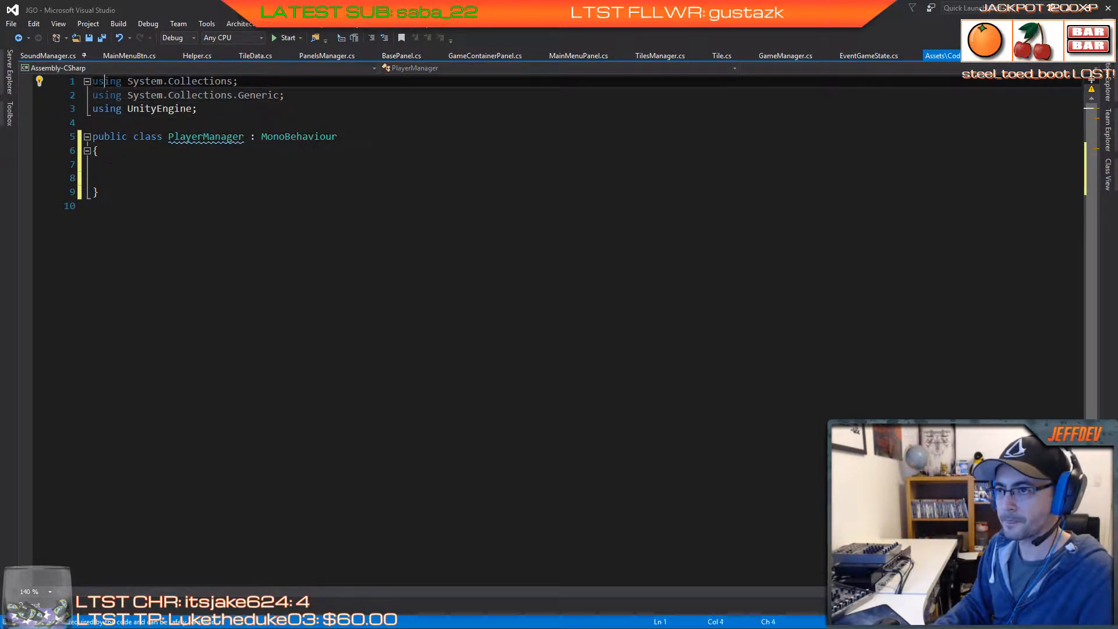
pyautogui.press('Home')
pyautogui.hotkey('shift', 'Down')
pyautogui.hotkey('shift', 'Down')
pyautogui.press('Delete')
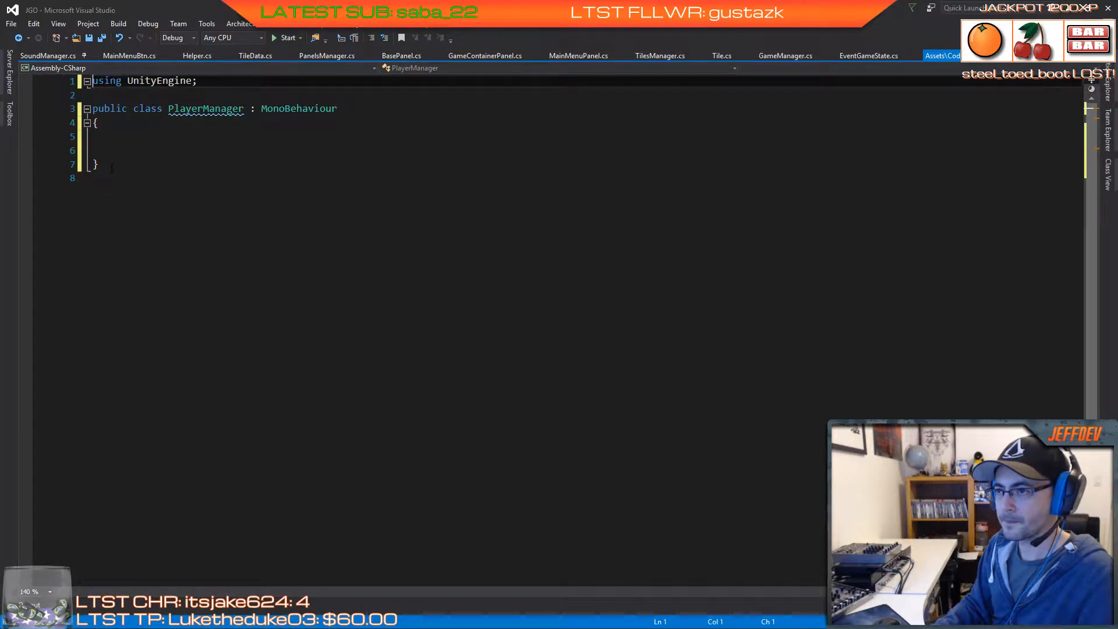
# Step: Declare a public static PlayerManager field named Ins at the start of the class body
pyautogui.press('Down')
pyautogui.press('Down')
pyautogui.press('Down')
pyautogui.press('Down')
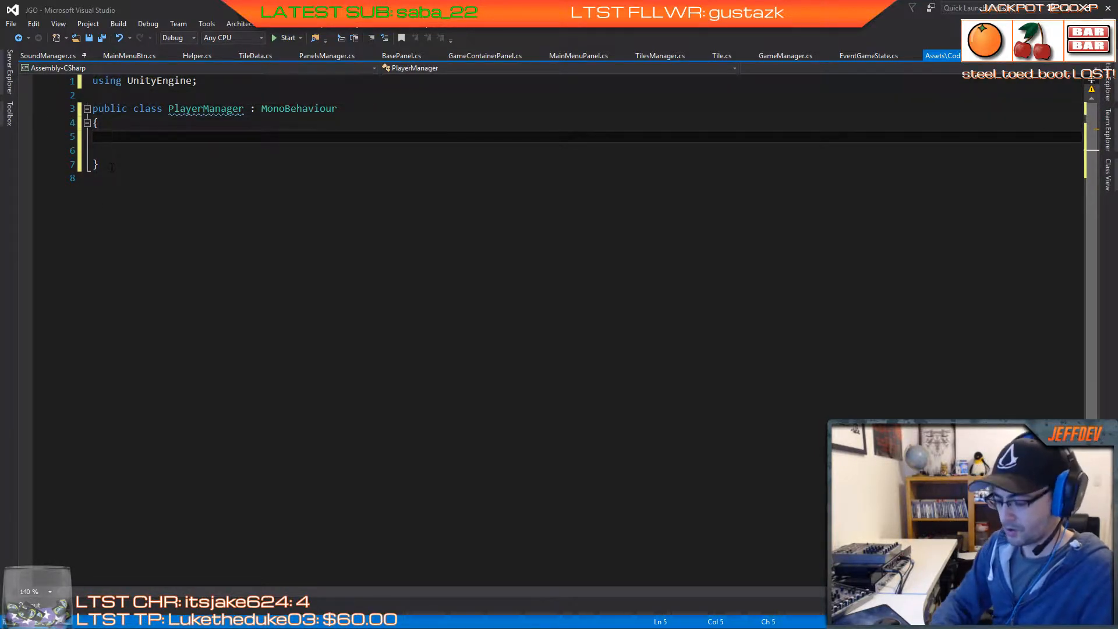
pyautogui.write('public st')
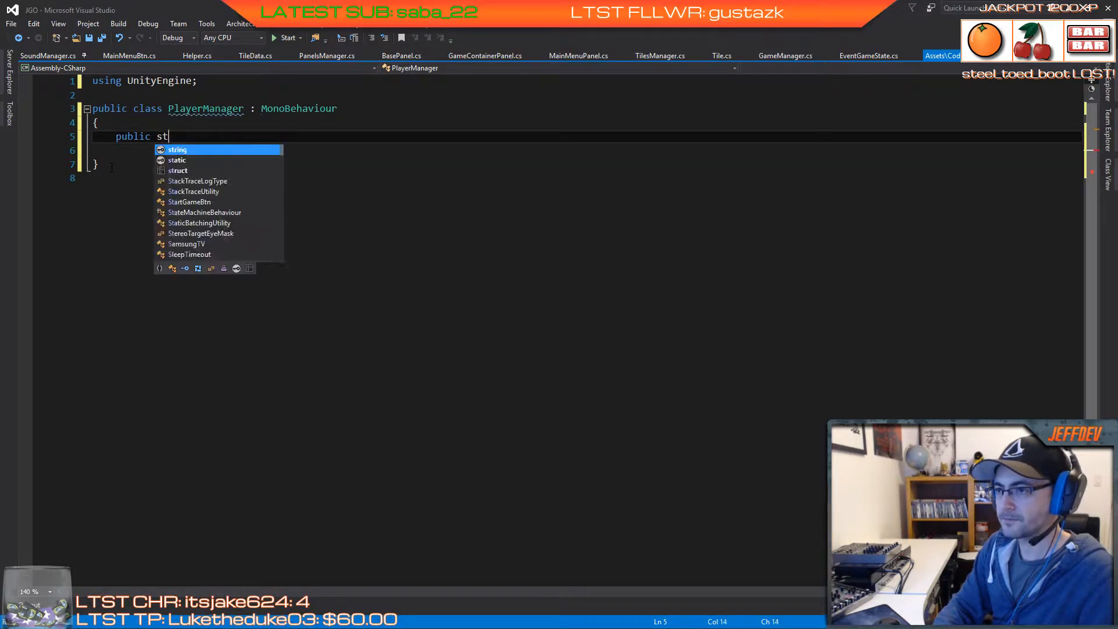
pyautogui.write('atic pla')
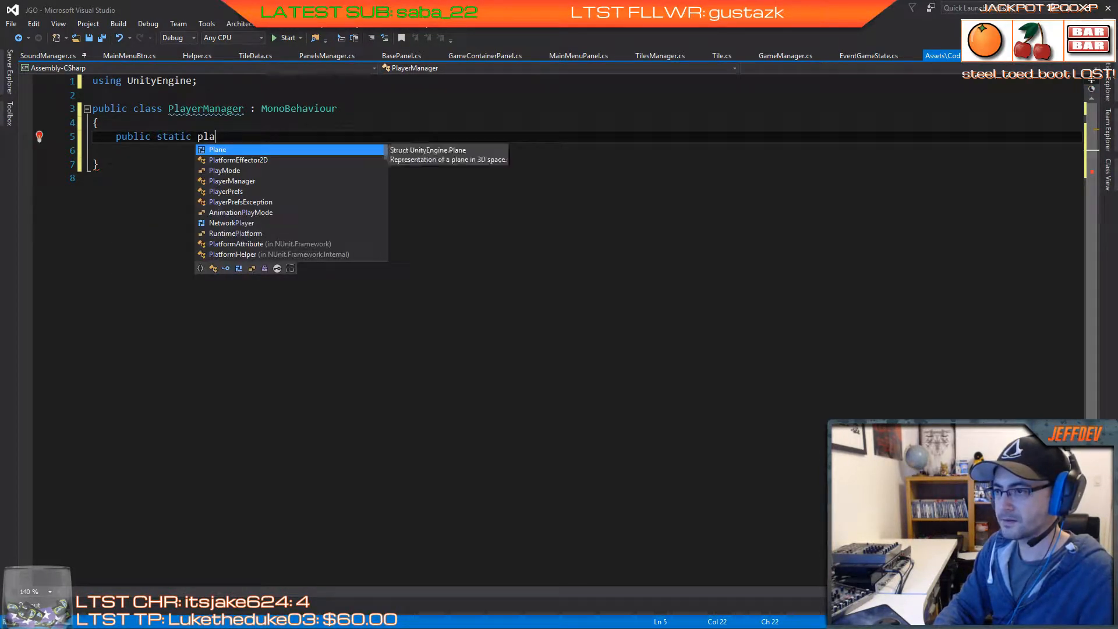
pyautogui.write('yer')
pyautogui.press('Tab')
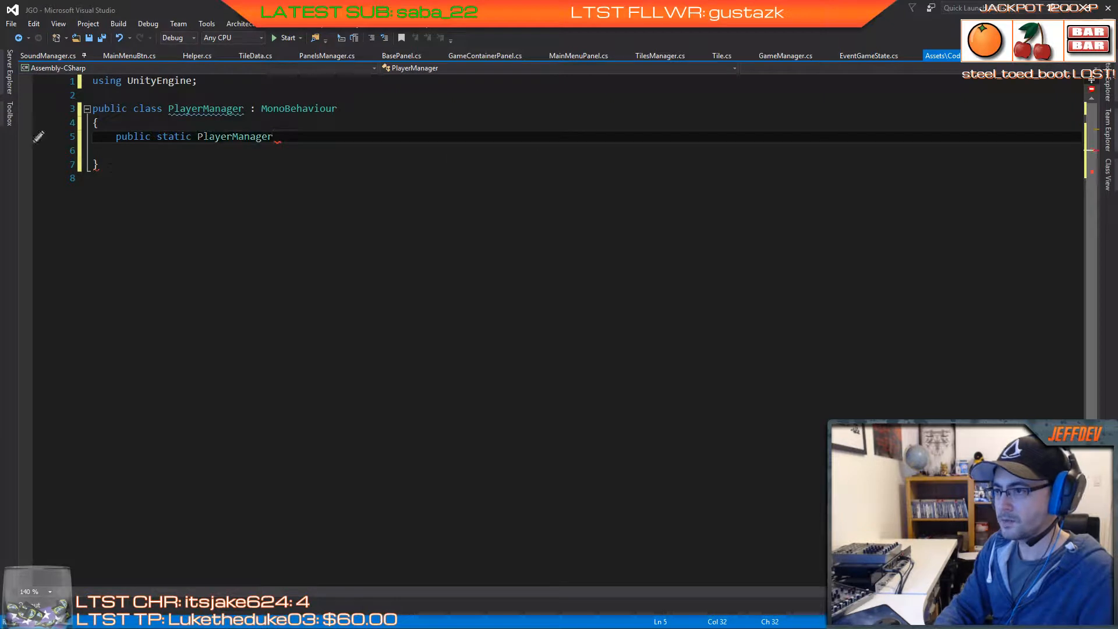
pyautogui.write('Ins;')
pyautogui.press('Return')
pyautogui.press('Return')
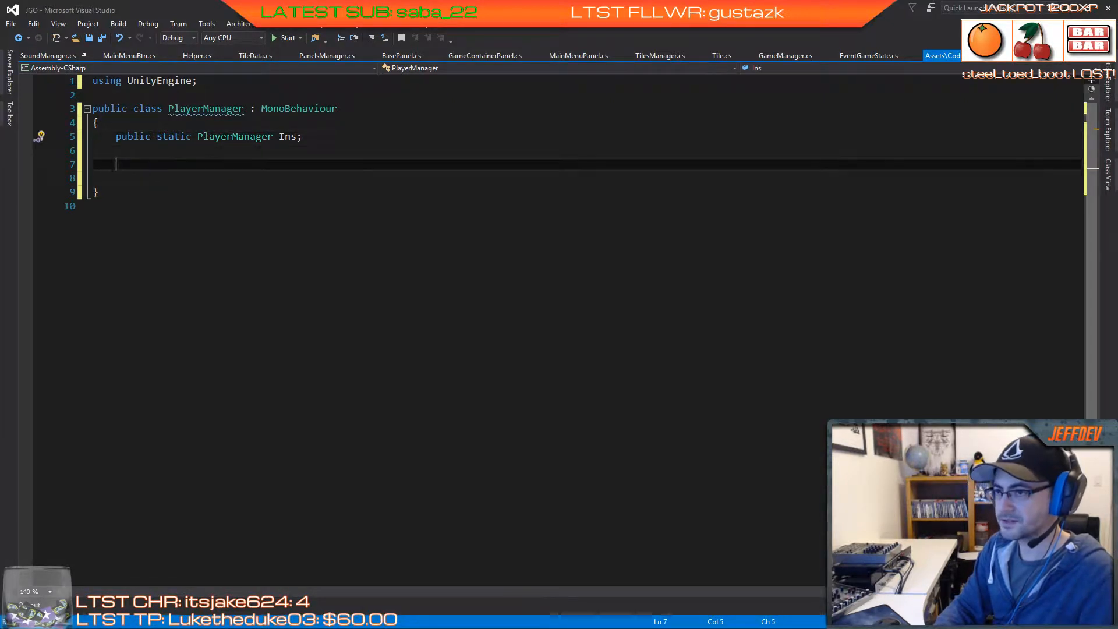
# Step: Add a private void Awake() method below the Ins field that assigns Ins = this
pyautogui.write('private v')
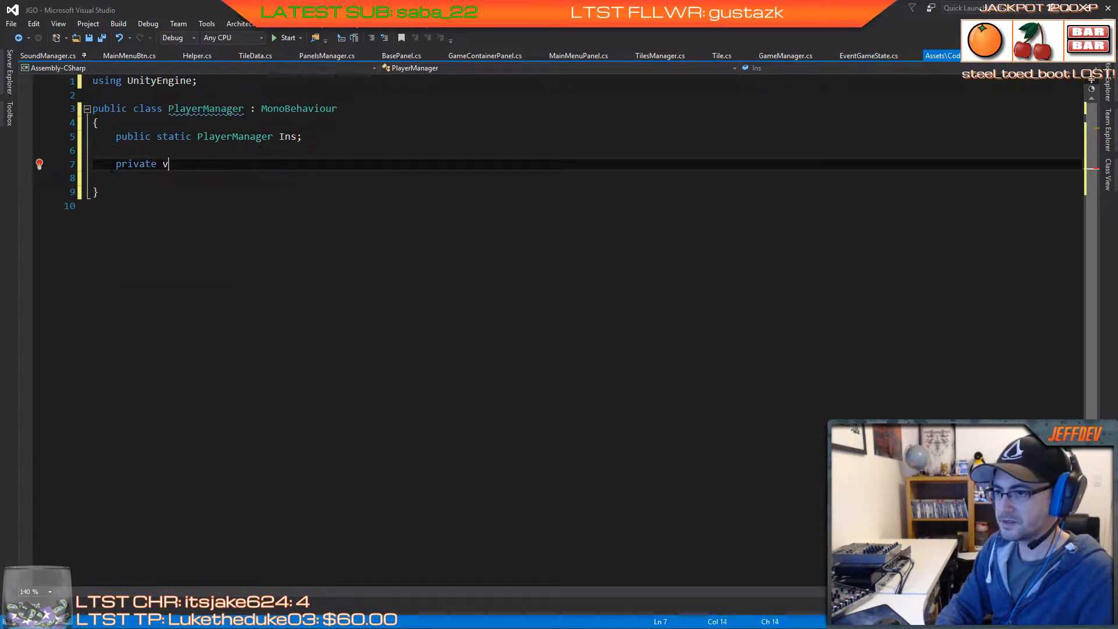
pyautogui.write('oid Awake')
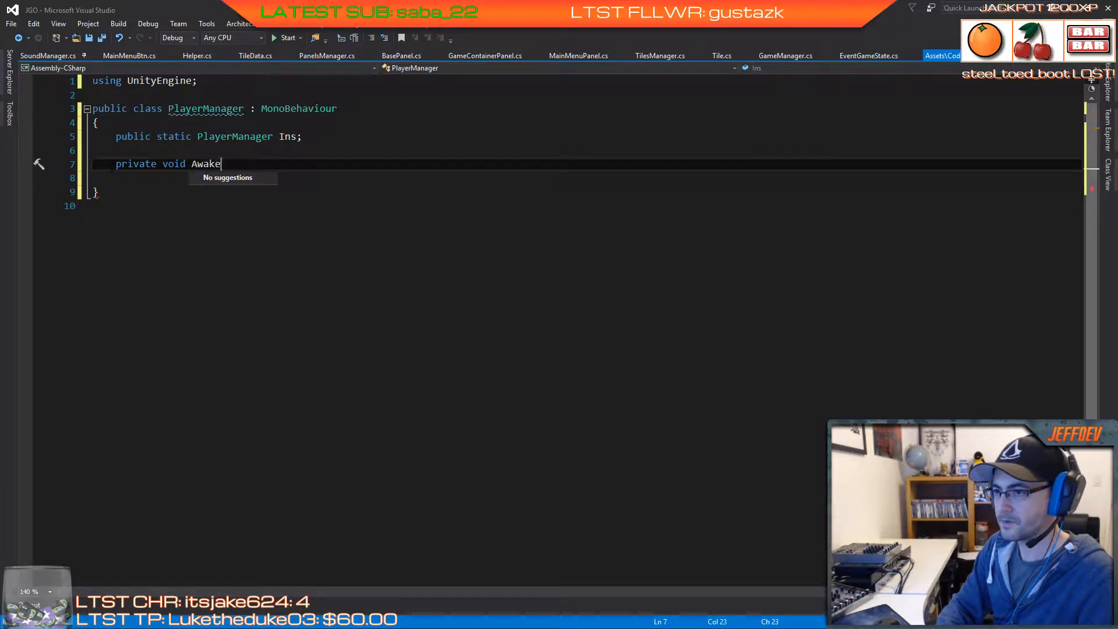
pyautogui.write('()')
pyautogui.press('Return')
pyautogui.write('{')
pyautogui.press('Return')
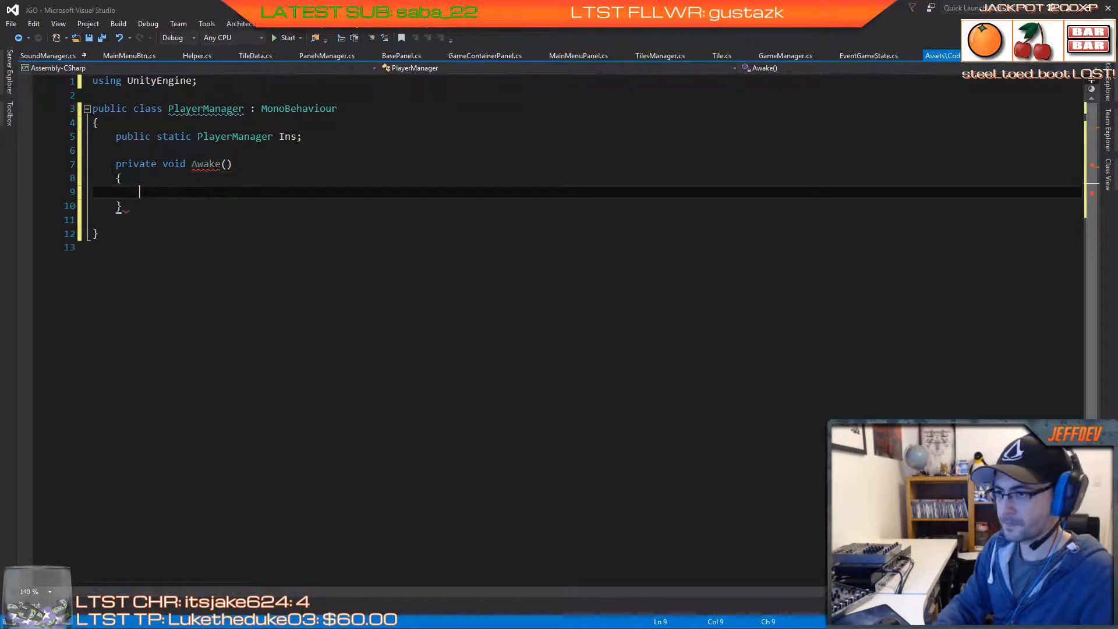
pyautogui.write('Ins')
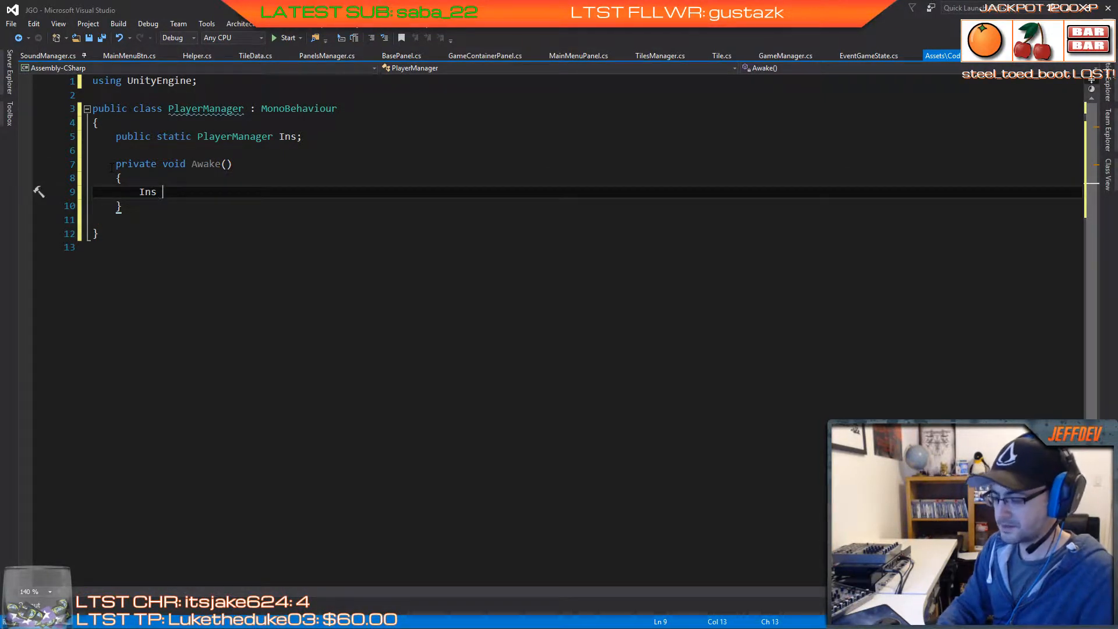
pyautogui.write(' = this;')
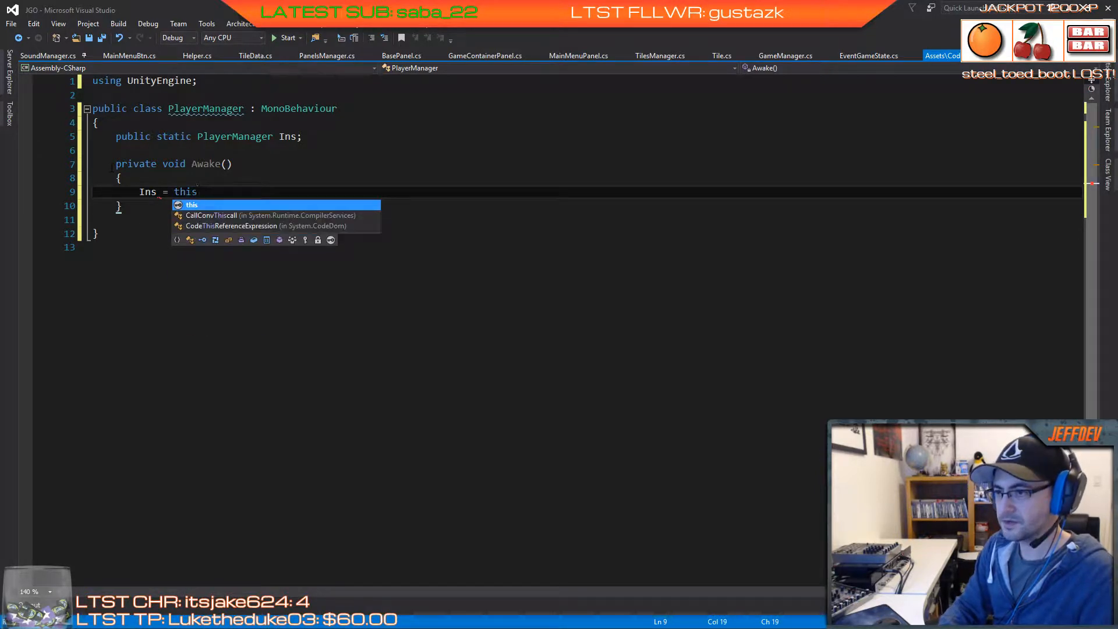
pyautogui.press('Down')
pyautogui.press('Down')
pyautogui.press('Up')
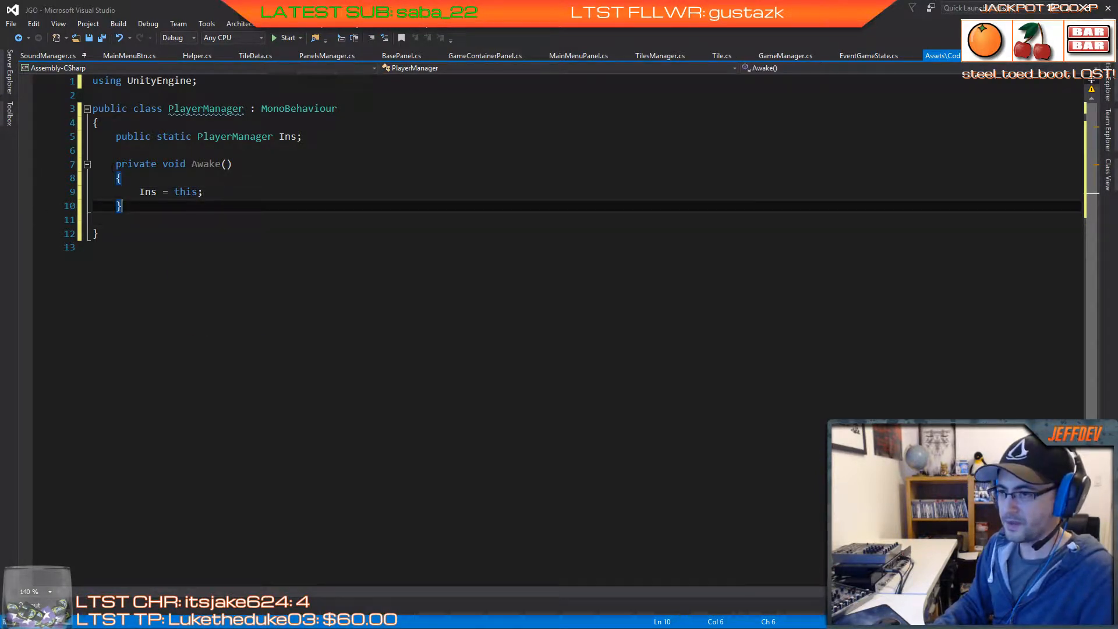
# Step: Add a public string GetPlayerName() method with an empty body below Awake in the PlayerManager class
pyautogui.press('Return')
pyautogui.press('Return')
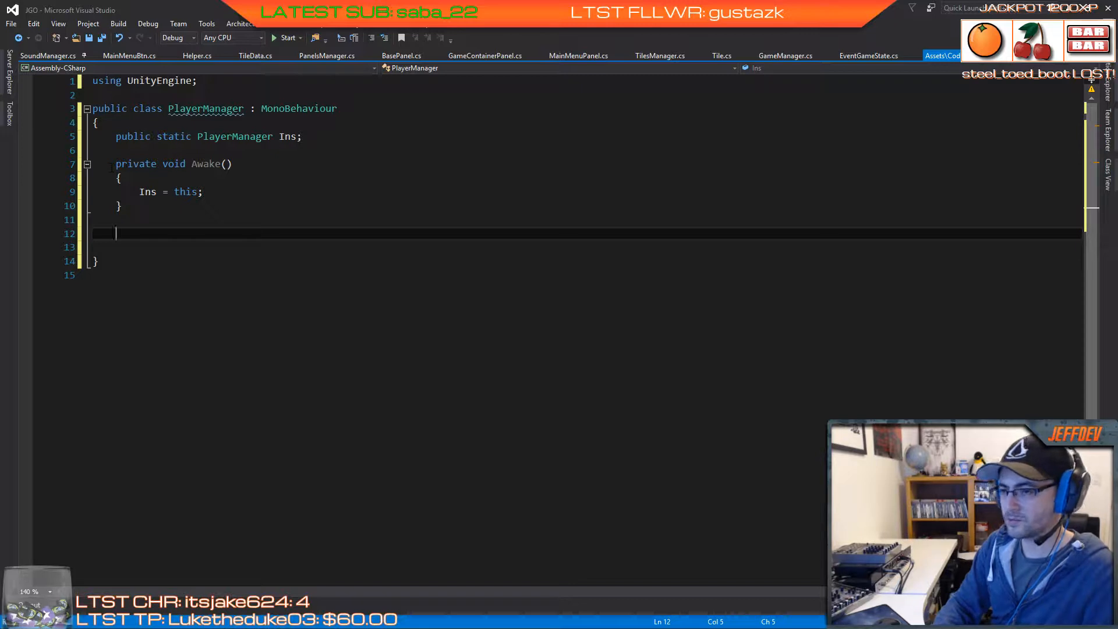
pyautogui.write('p')
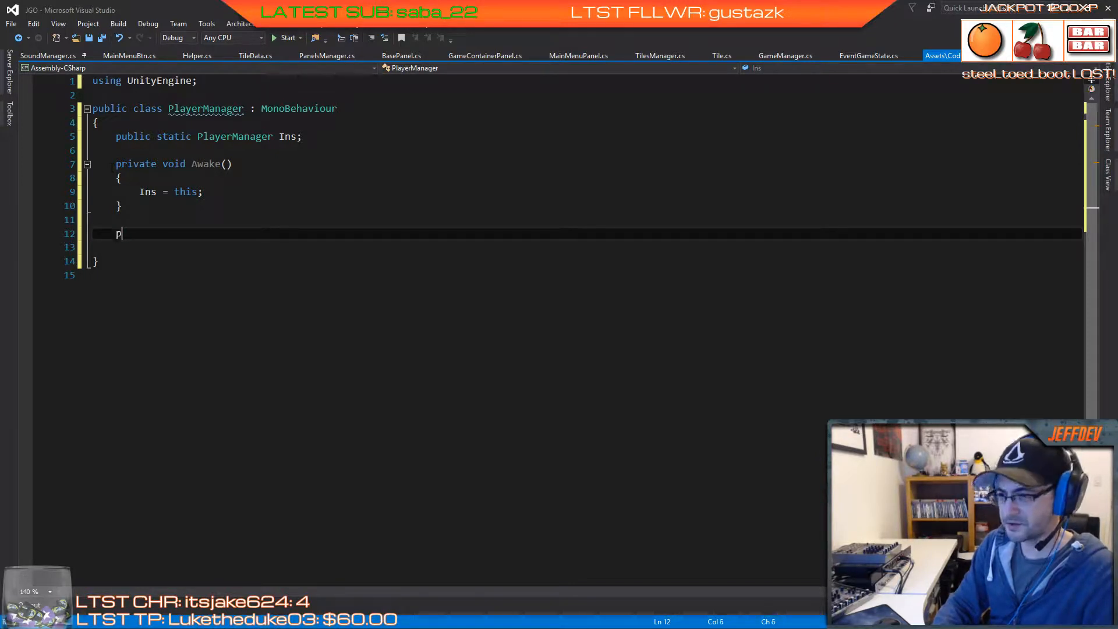
pyautogui.write('ublic ')
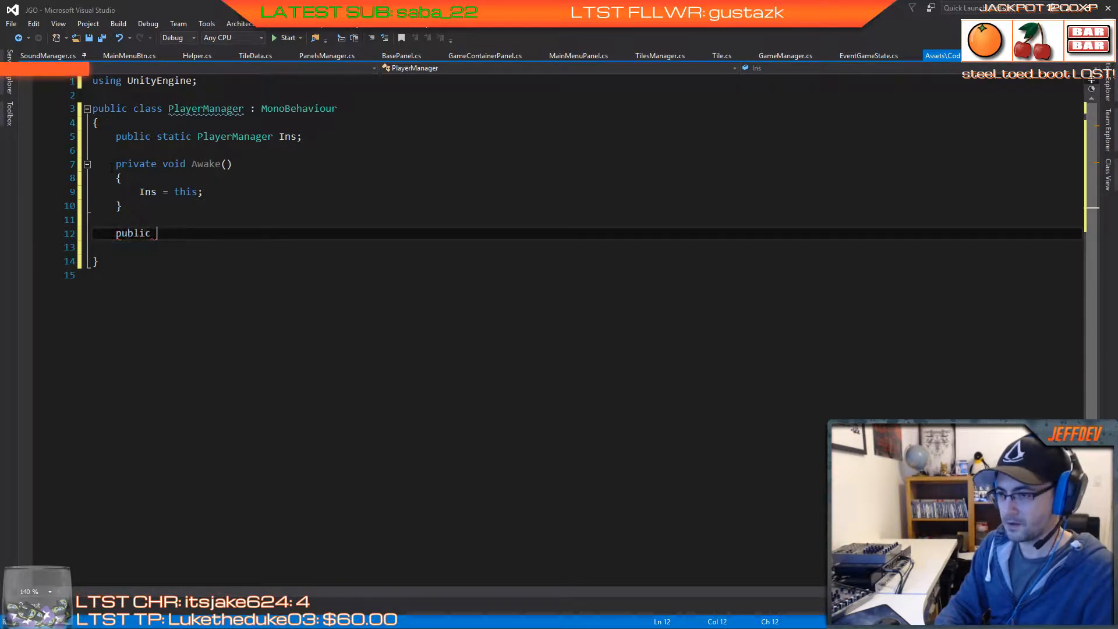
pyautogui.write('s')
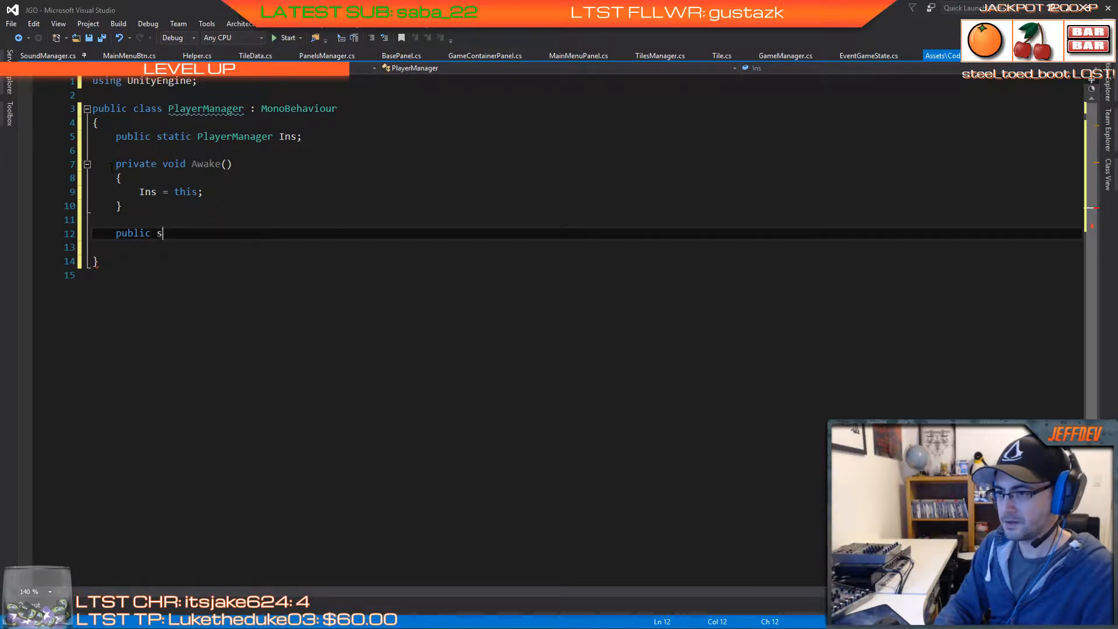
pyautogui.write('tring')
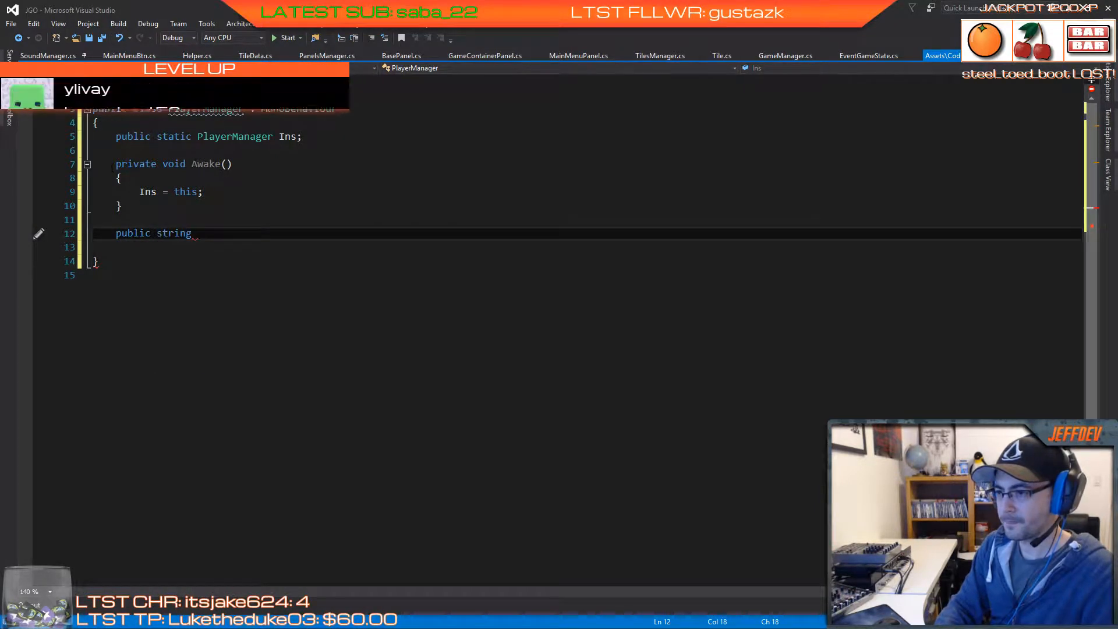
pyautogui.write(' GetP')
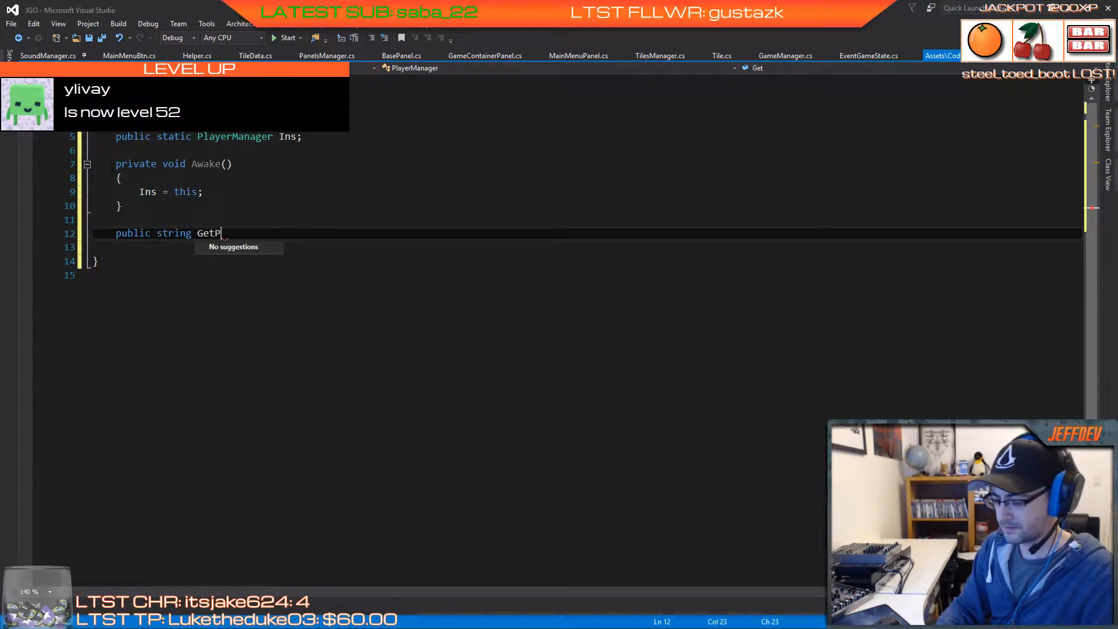
pyautogui.write('layerName')
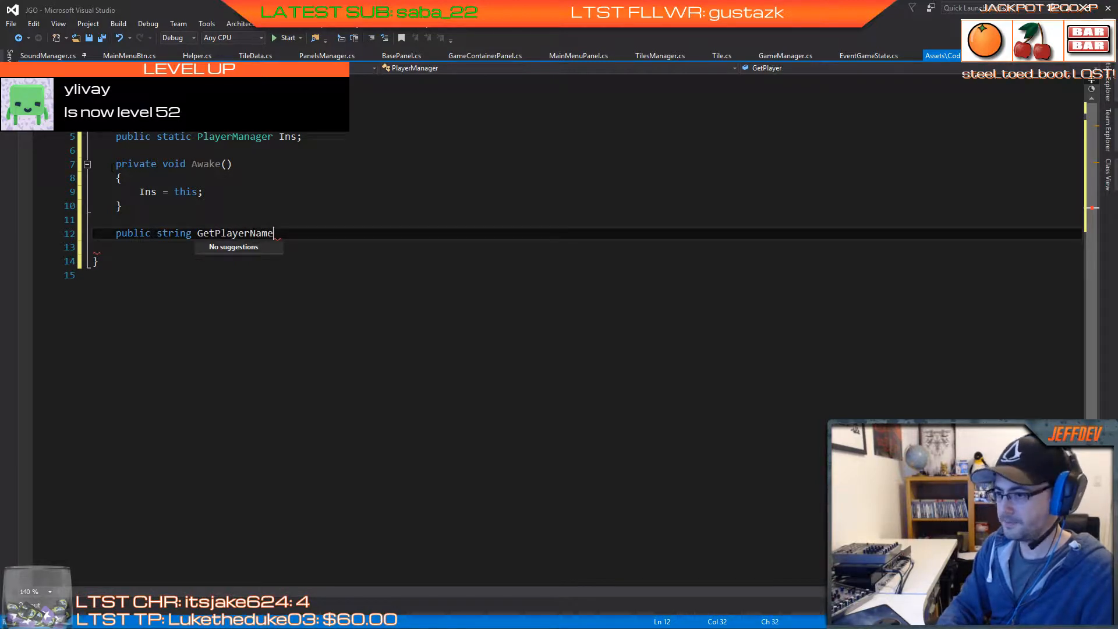
pyautogui.write('()')
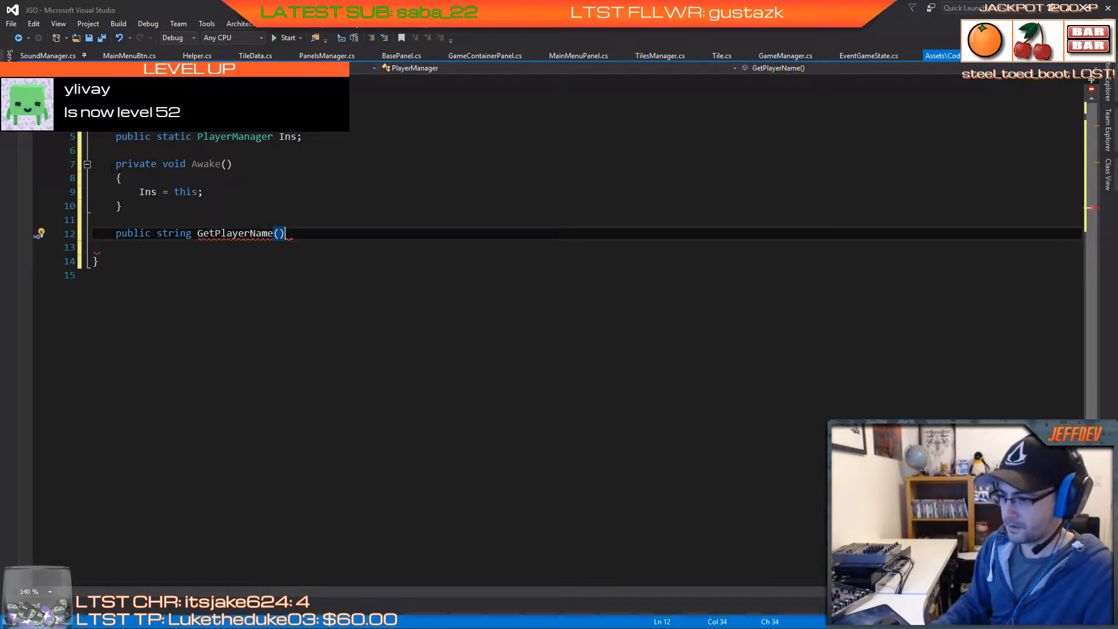
pyautogui.press('Return')
pyautogui.write('{')
pyautogui.press('Return')
pyautogui.press('Down')
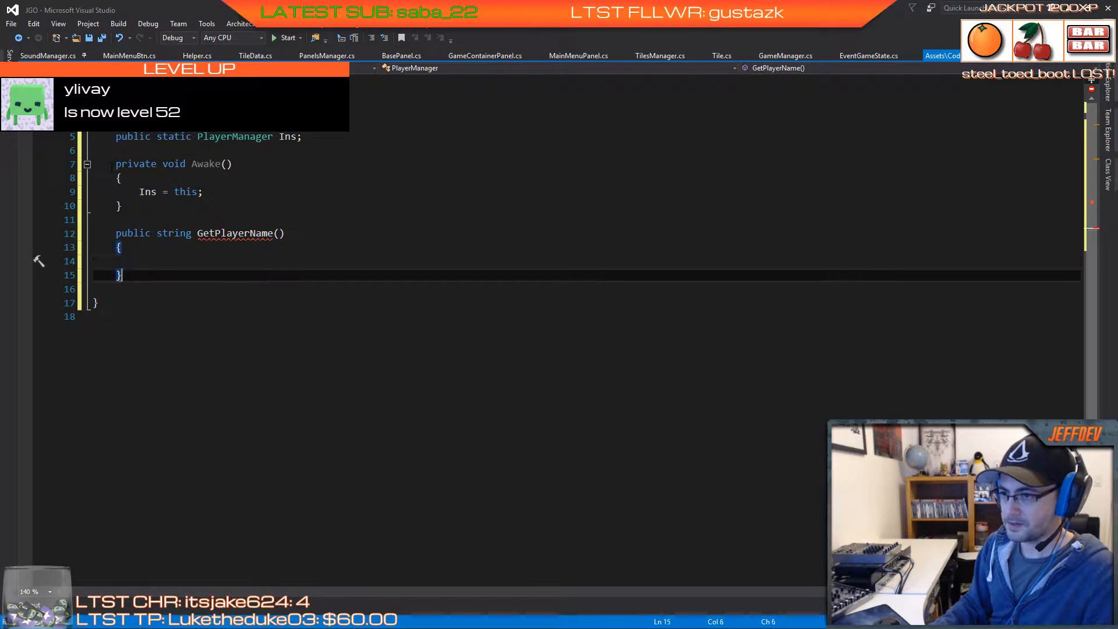
# Step: Make GetPlayerName return null and leave blank lines below the method for further code
pyautogui.press('Return')
pyautogui.press('Return')
pyautogui.press('Up')
pyautogui.press('Up')
pyautogui.press('Up')
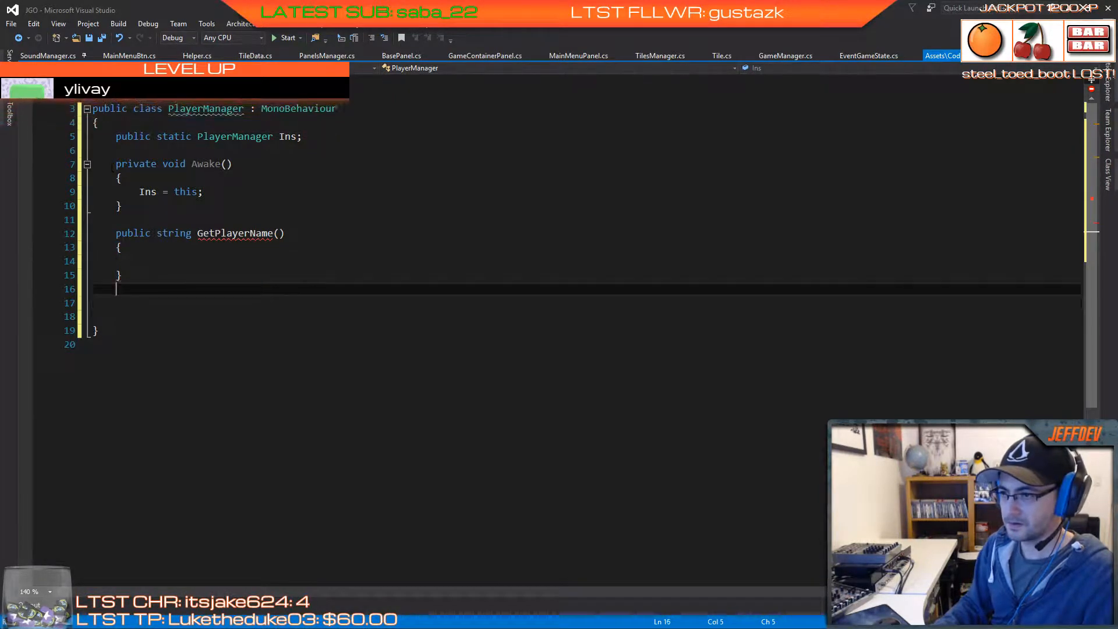
pyautogui.write('retu')
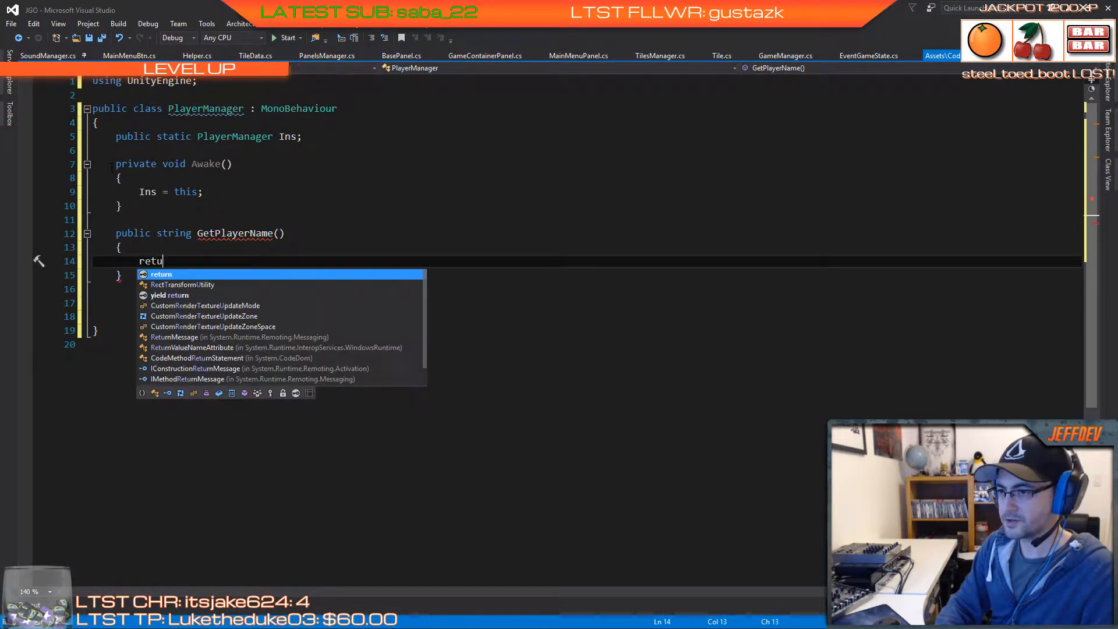
pyautogui.write('rn    null;')
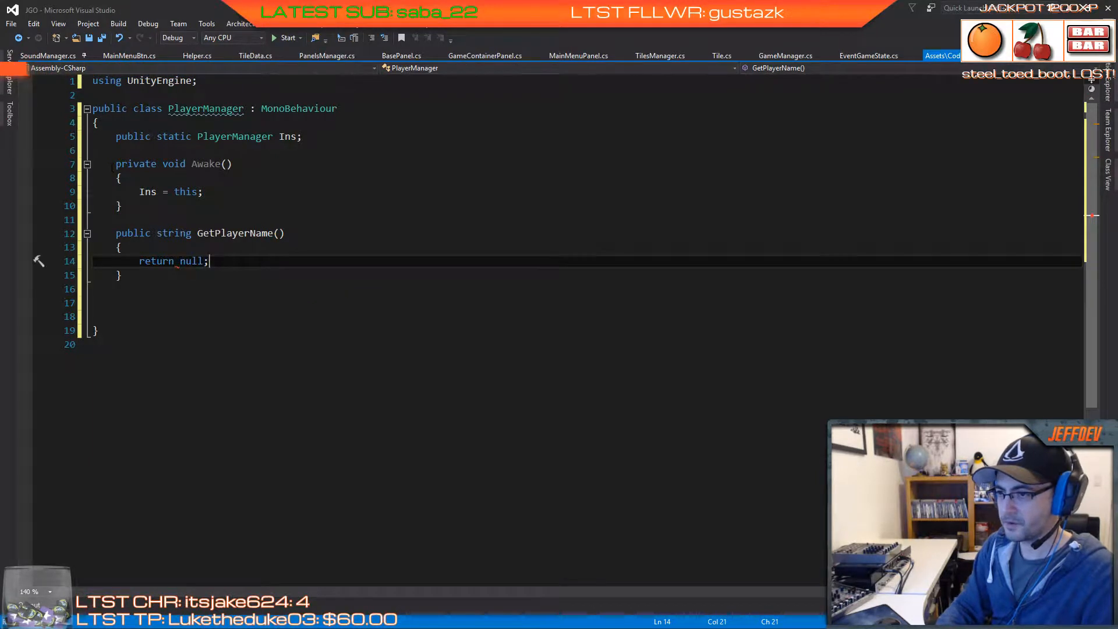
# Step: Add a public int GetPlayerXp() method below GetPlayerName that returns 500
pyautogui.press('Down')
pyautogui.press('Down')
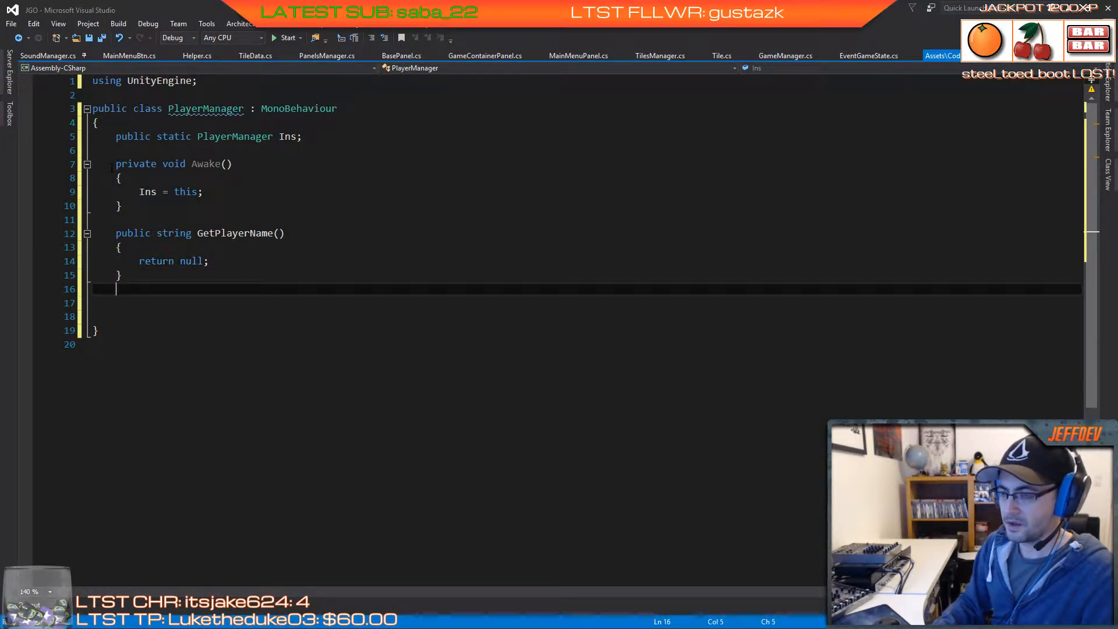
pyautogui.press('Down')
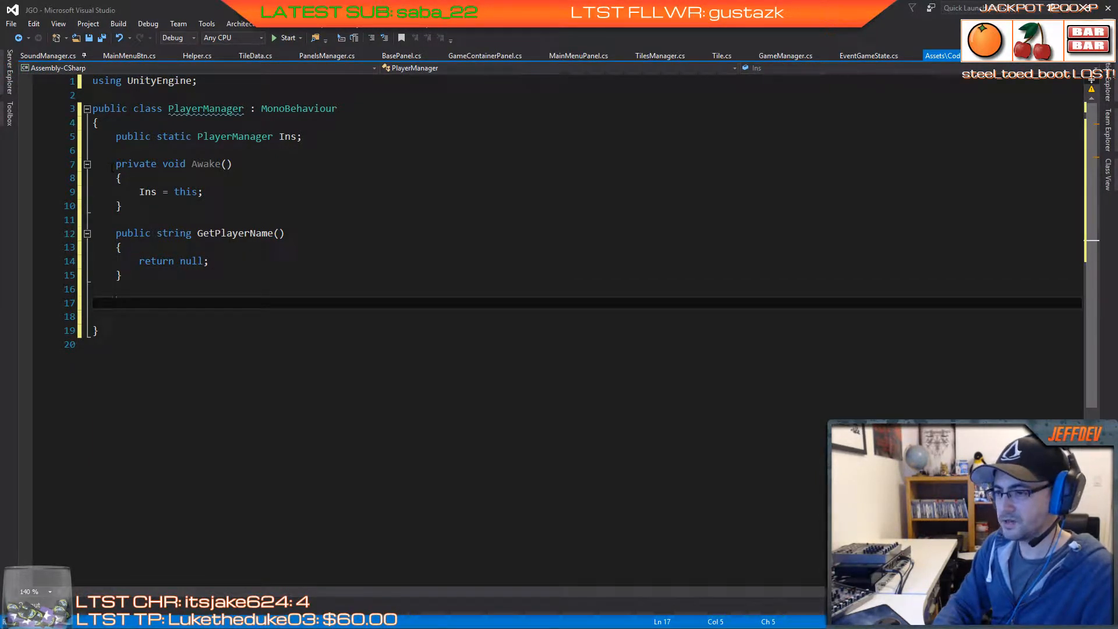
pyautogui.write('public ')
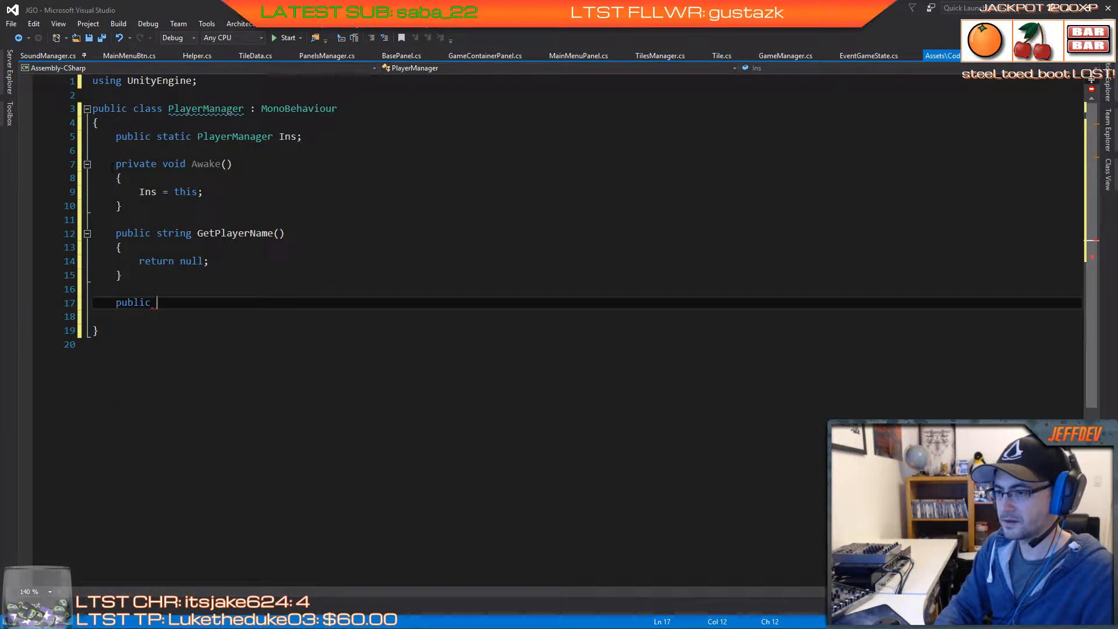
pyautogui.write('int ')
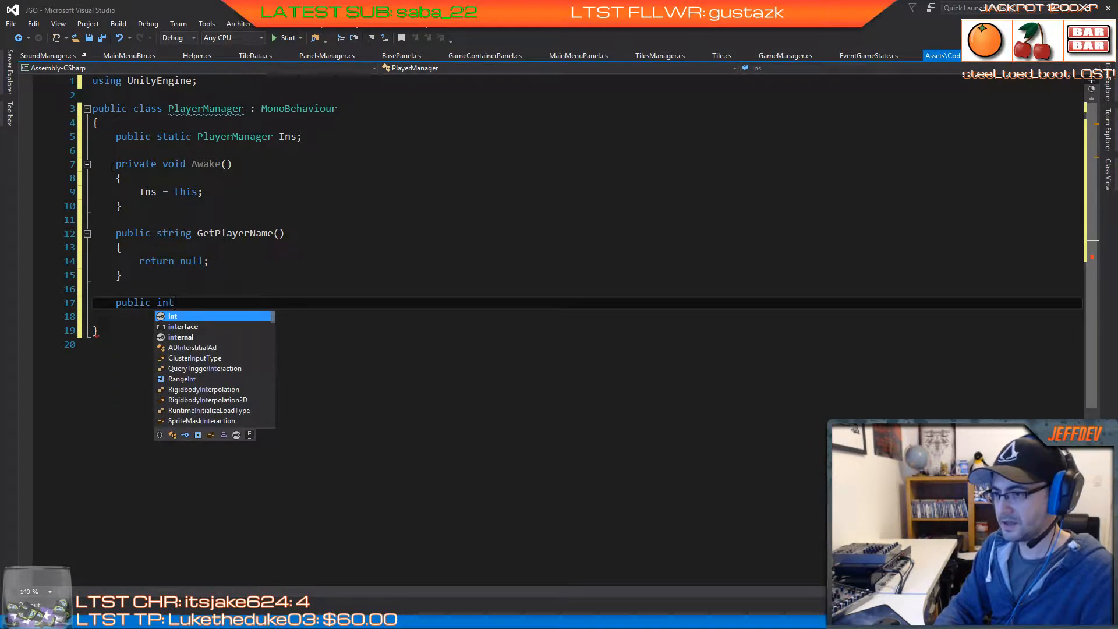
pyautogui.write('Get')
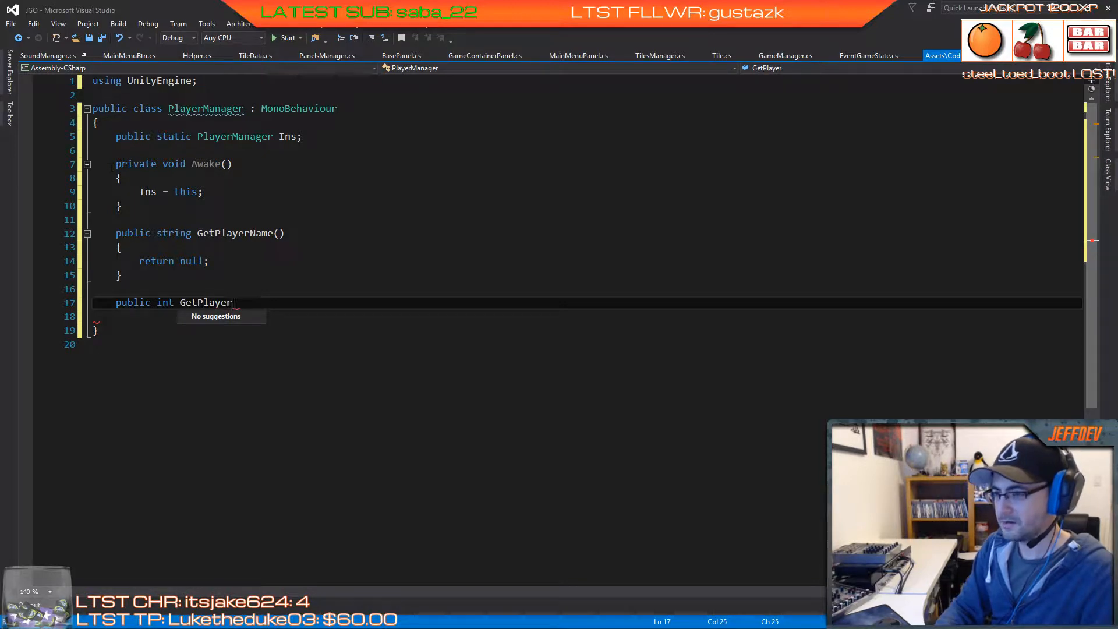
pyautogui.write('PlayerX')
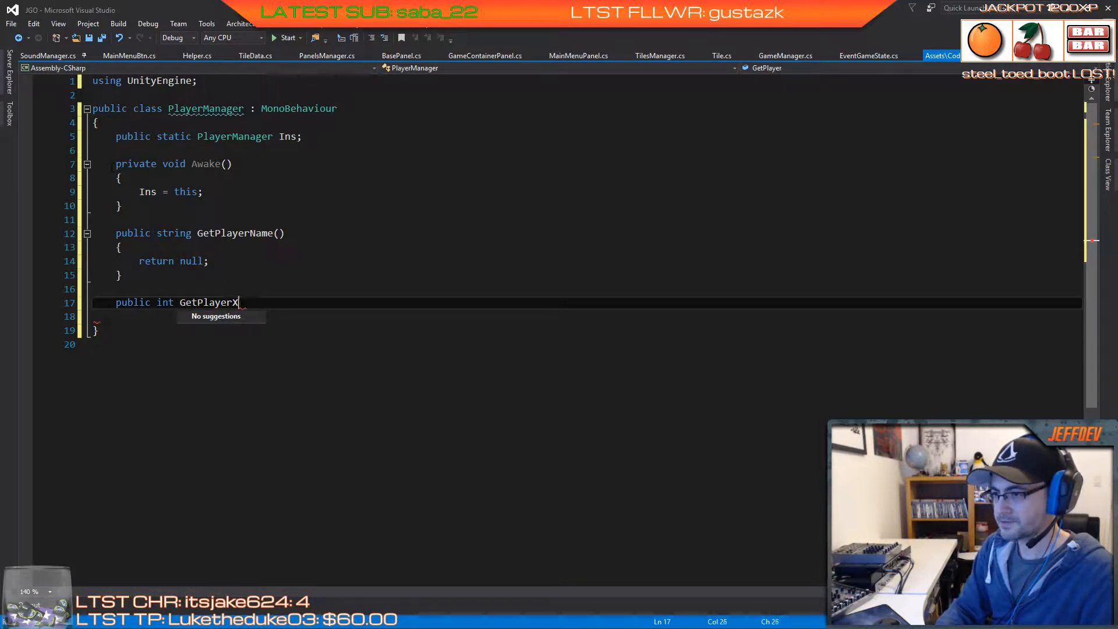
pyautogui.write('p()')
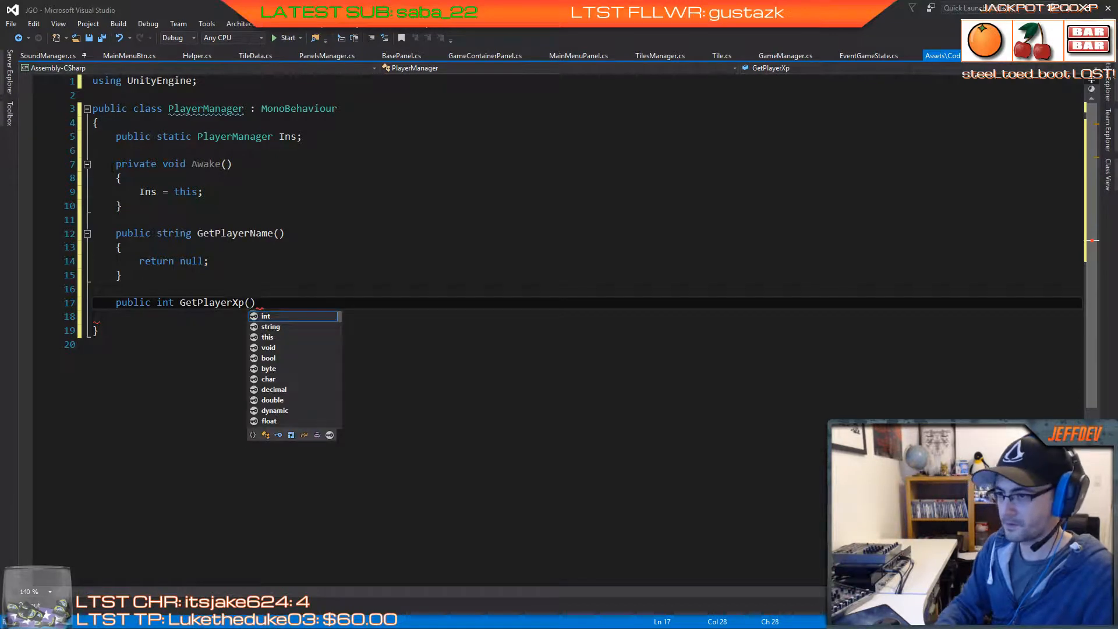
pyautogui.press('Return')
pyautogui.write('{')
pyautogui.press('Return')
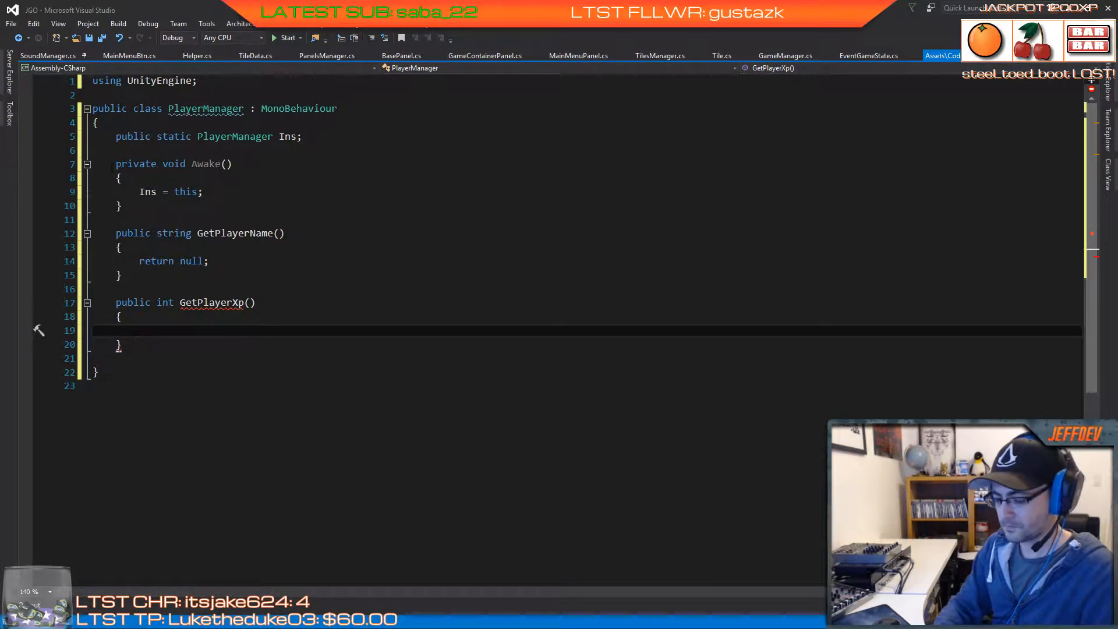
pyautogui.write('return 500;')
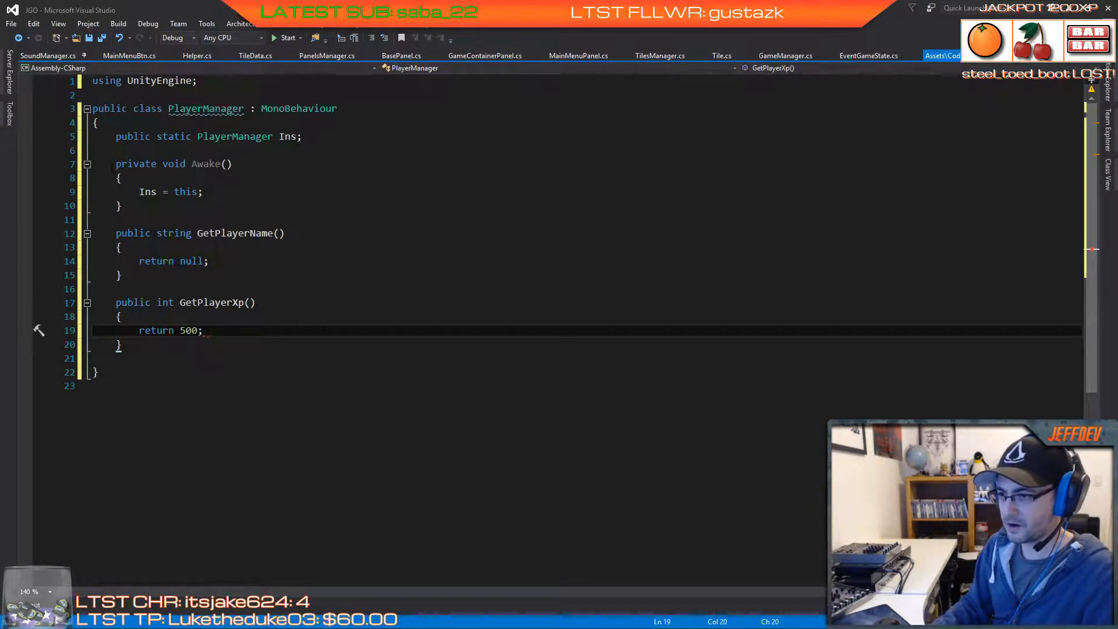
# Step: Replace the null return value in GetPlayerName with the string "JeffDev"
pyautogui.press('Up')
pyautogui.press('Up')
pyautogui.press('Up')
pyautogui.press('Up')
pyautogui.press('BackSpace')
pyautogui.press('BackSpace')
pyautogui.press('BackSpace')
pyautogui.press('BackSpace')
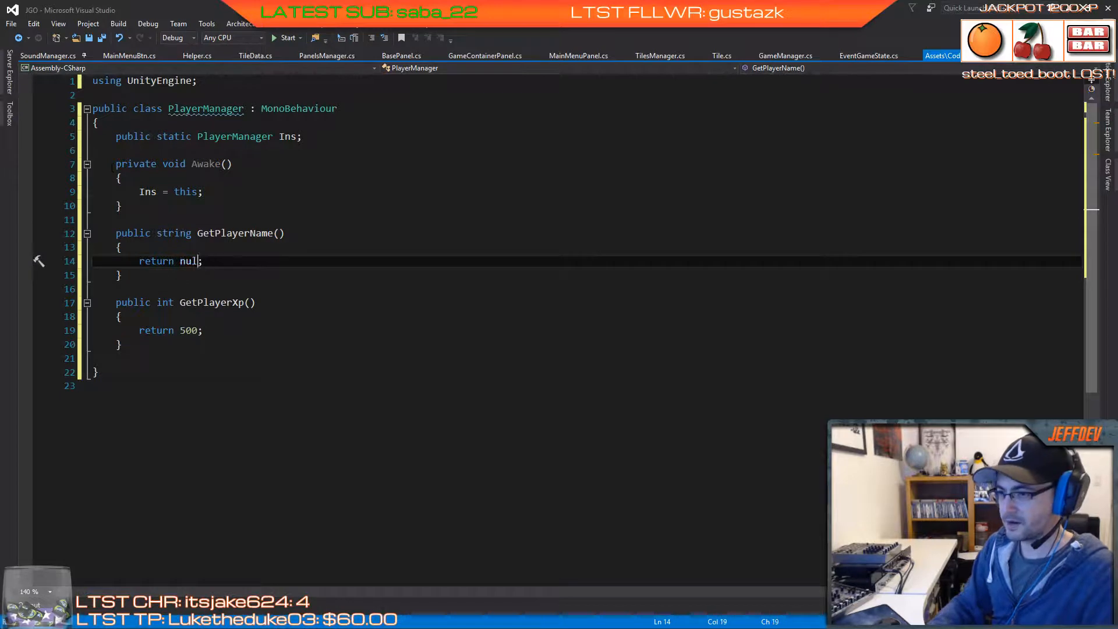
pyautogui.write('"')
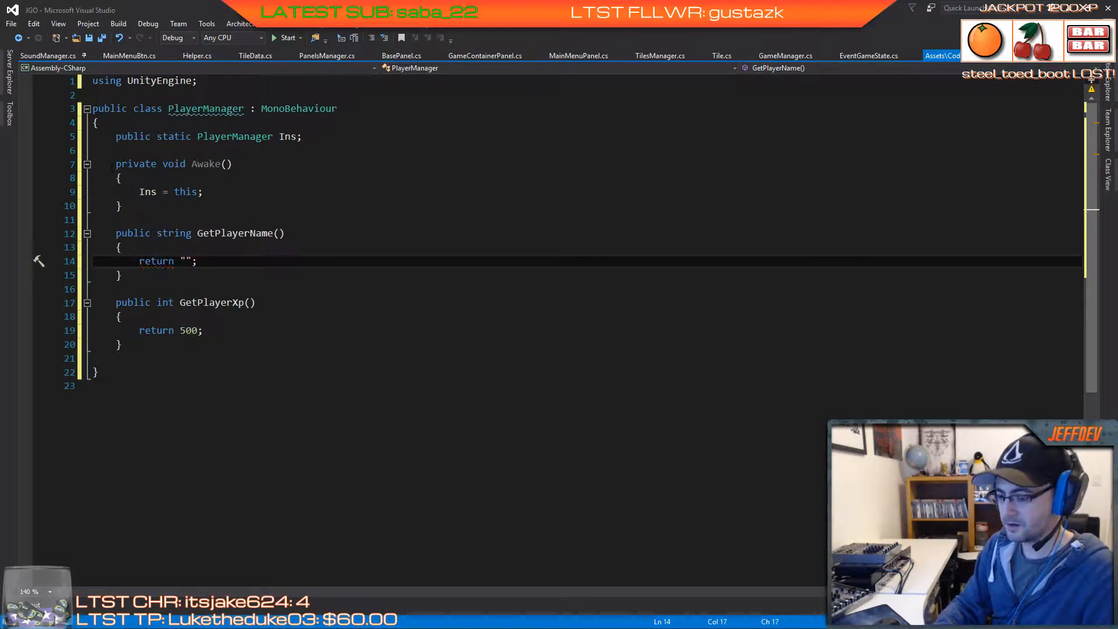
pyautogui.write('JeffDev')
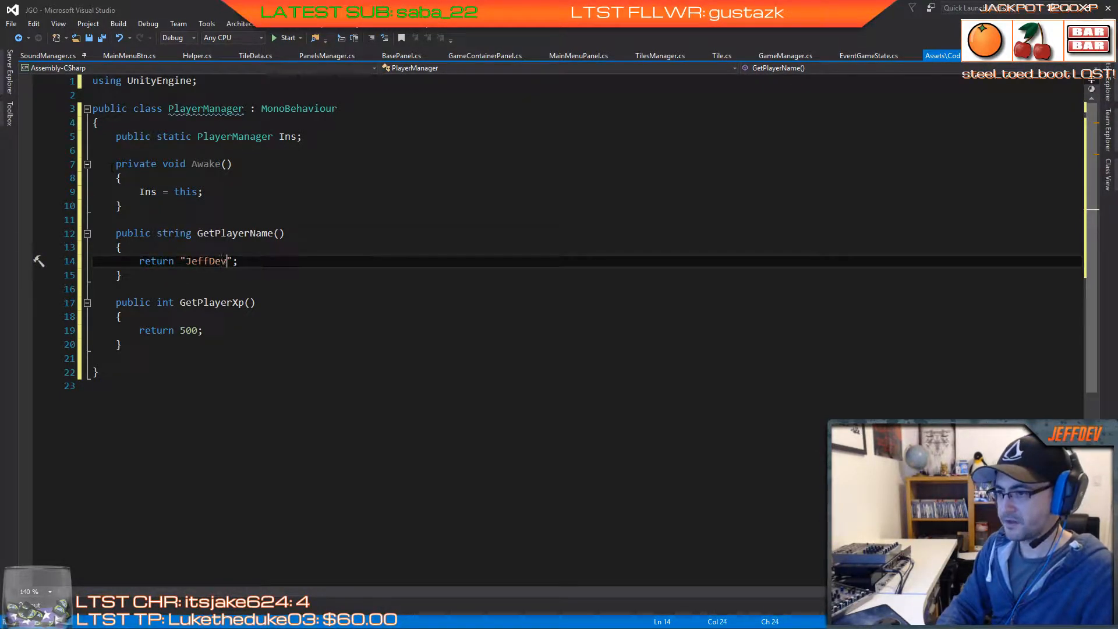
# Step: Add a public int GetPlayerLevel() method with an empty body below GetPlayerXp
pyautogui.press('Down')
pyautogui.press('Down')
pyautogui.press('Down')
pyautogui.press('Down')
pyautogui.press('Down')
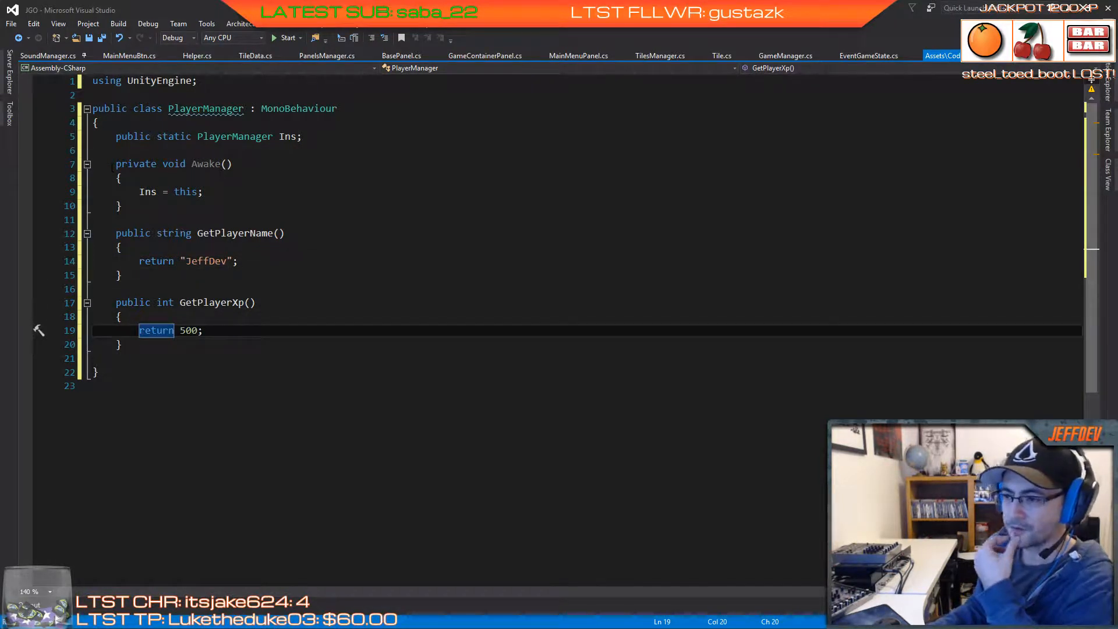
pyautogui.press('Down')
pyautogui.press('Return')
pyautogui.press('Return')
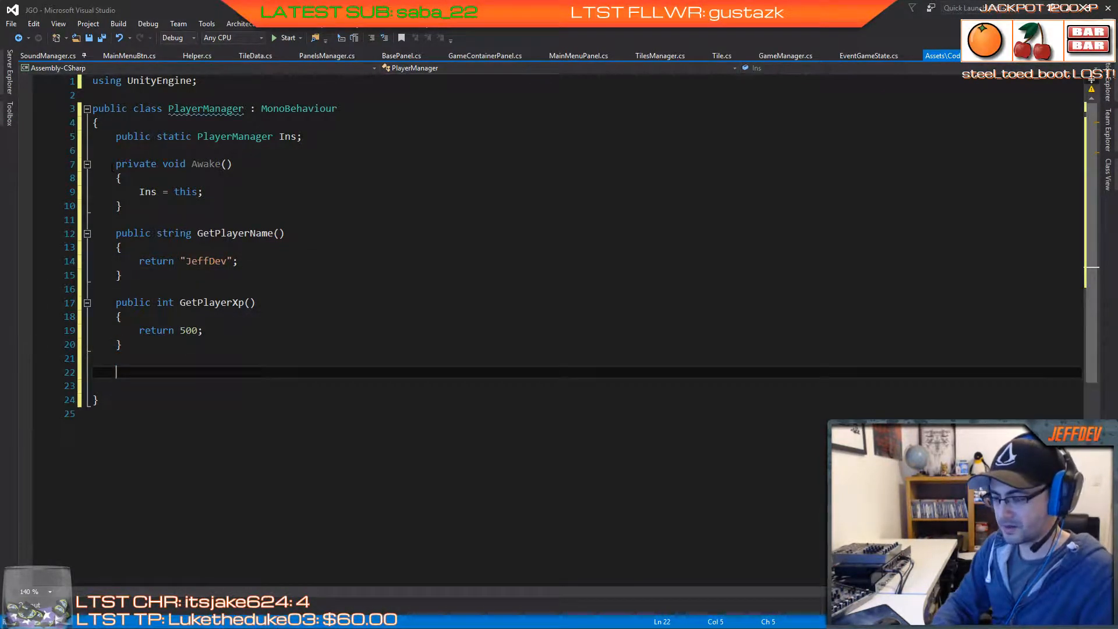
pyautogui.write('public i')
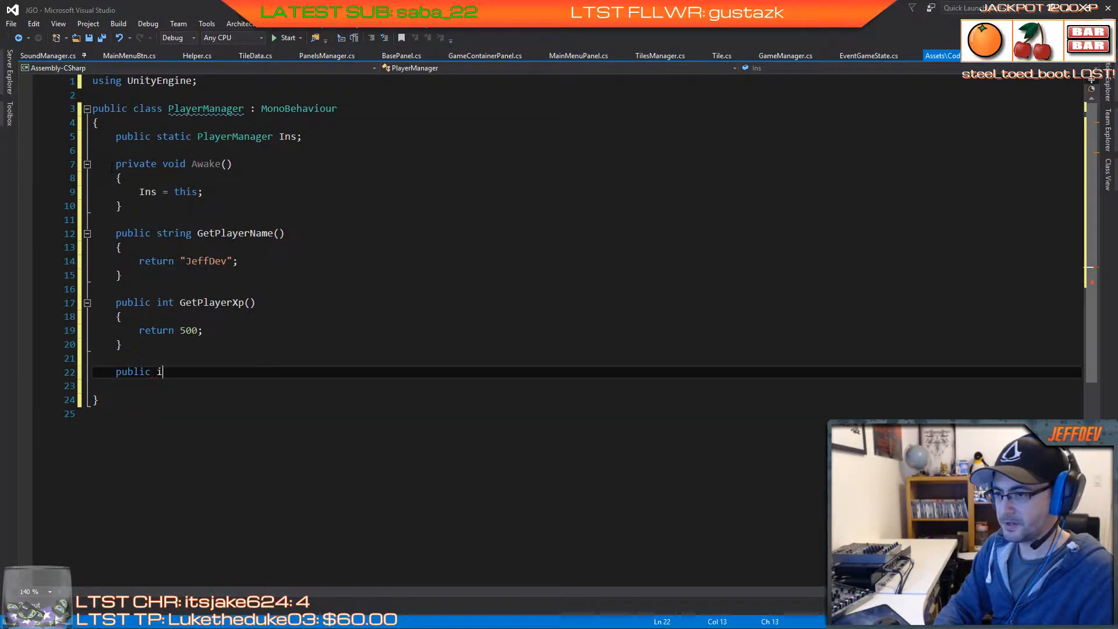
pyautogui.write('nt Ge')
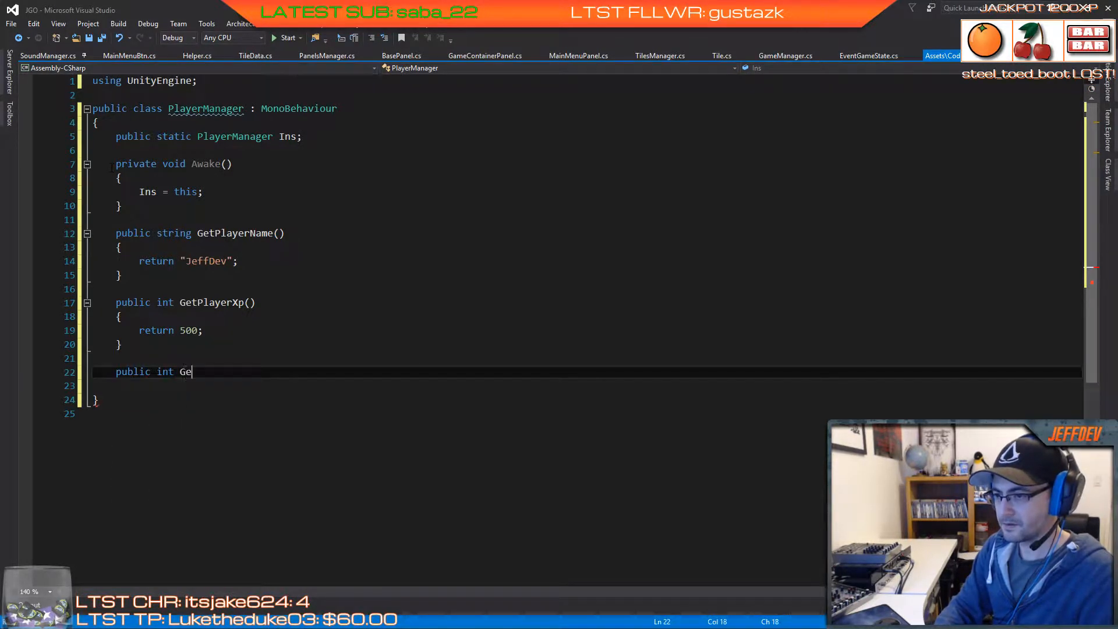
pyautogui.write('tPlayerLeve')
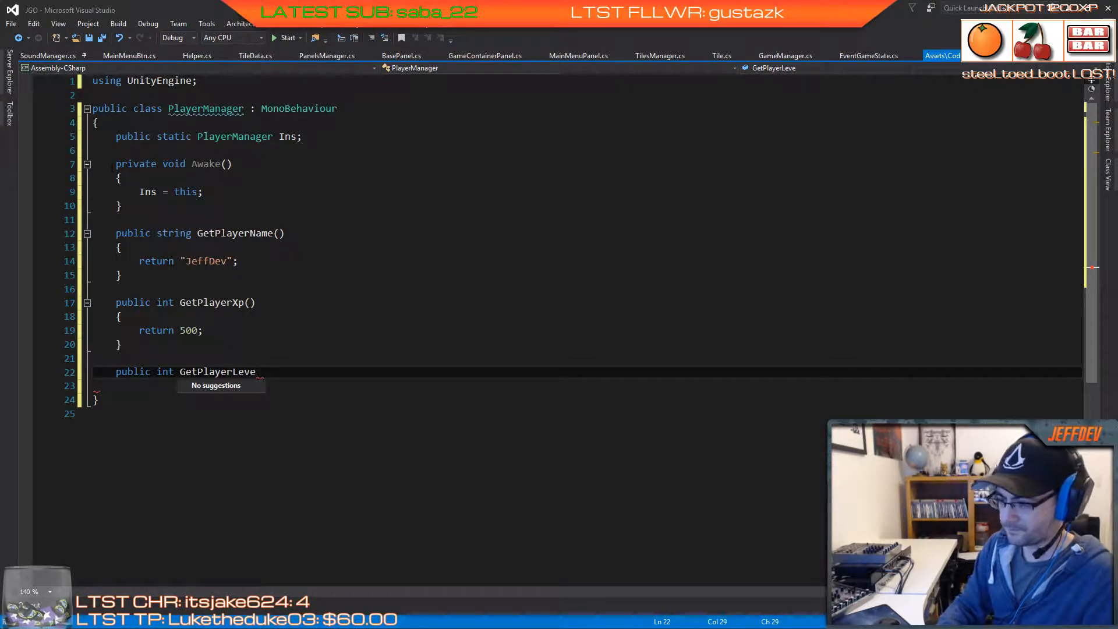
pyautogui.write('l()')
pyautogui.press('Return')
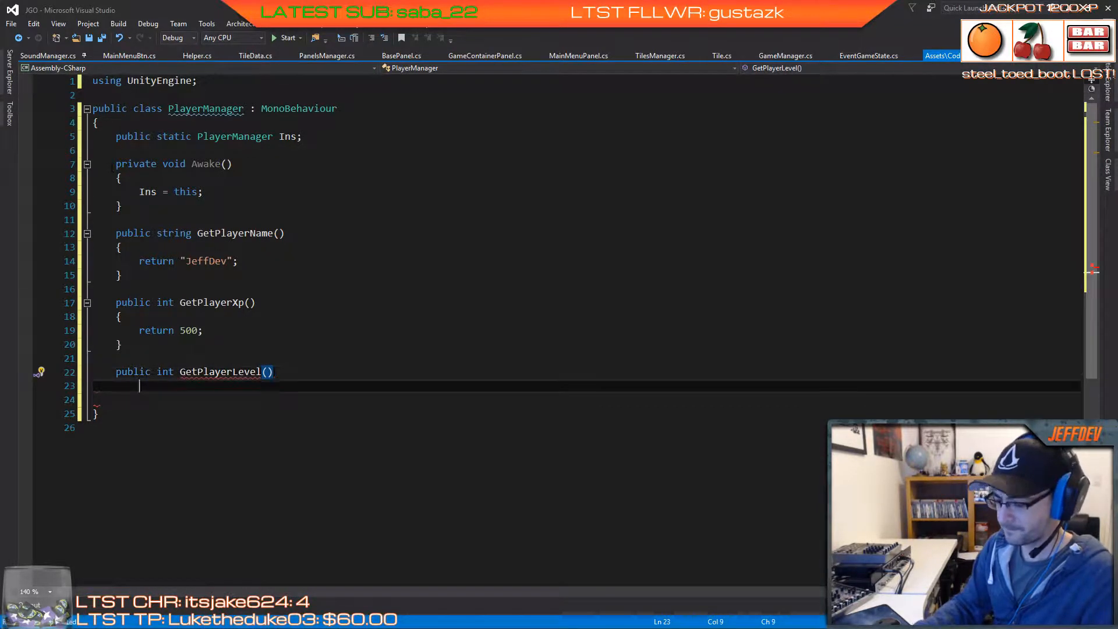
pyautogui.write('{')
pyautogui.press('Return')
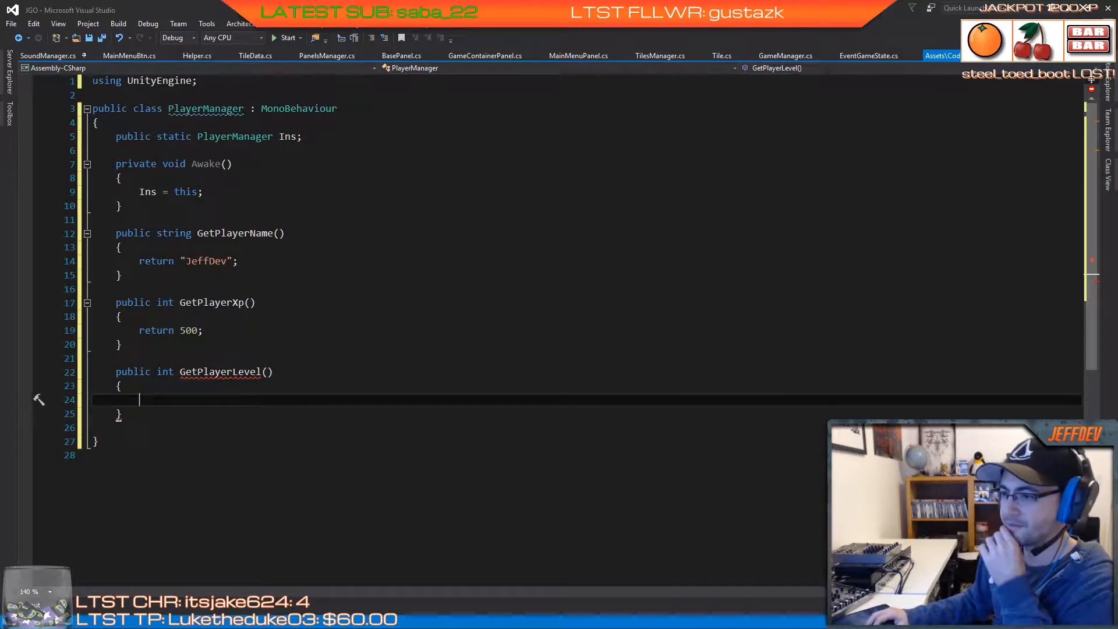
pyautogui.click(250, 303)
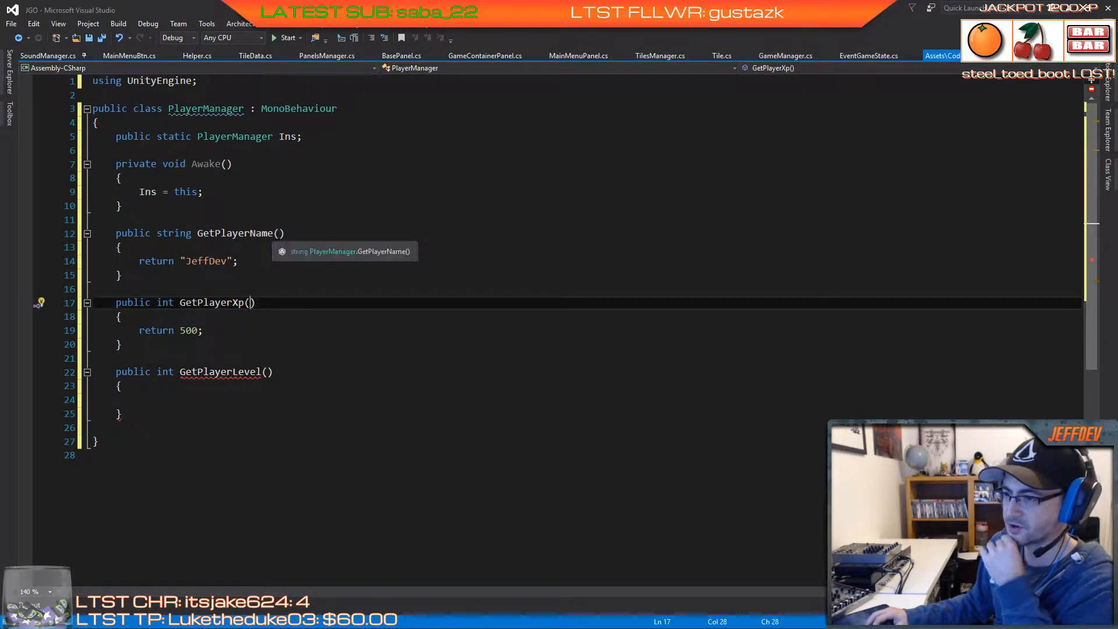
# Step: Add an int twitchId parameter to the GetPlayerName method of PlayerManager
pyautogui.click(280, 233)
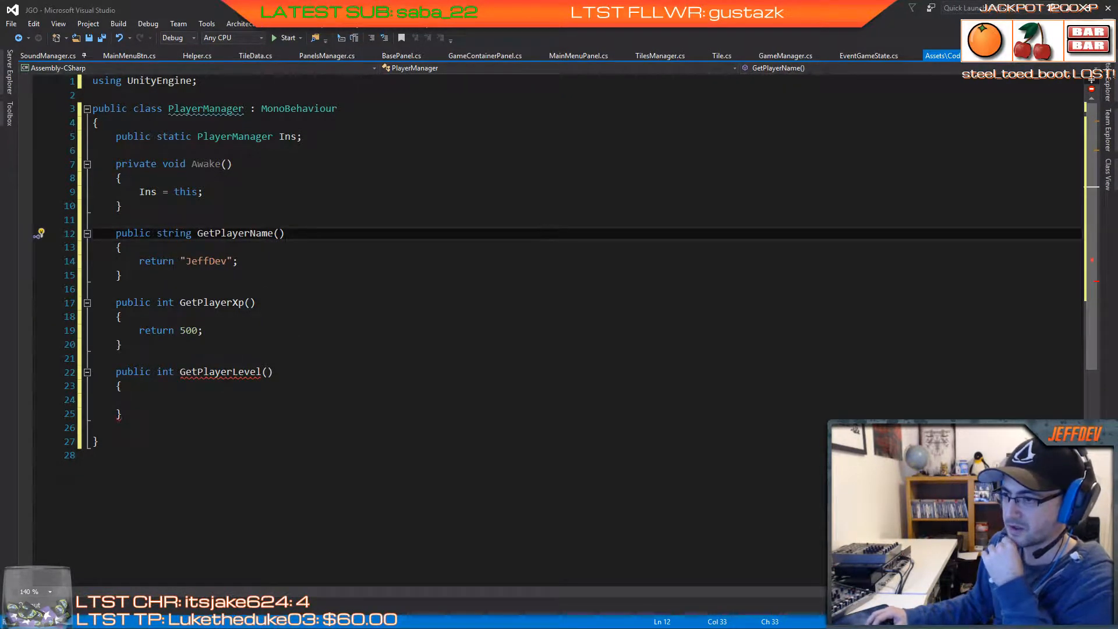
pyautogui.click(266, 371)
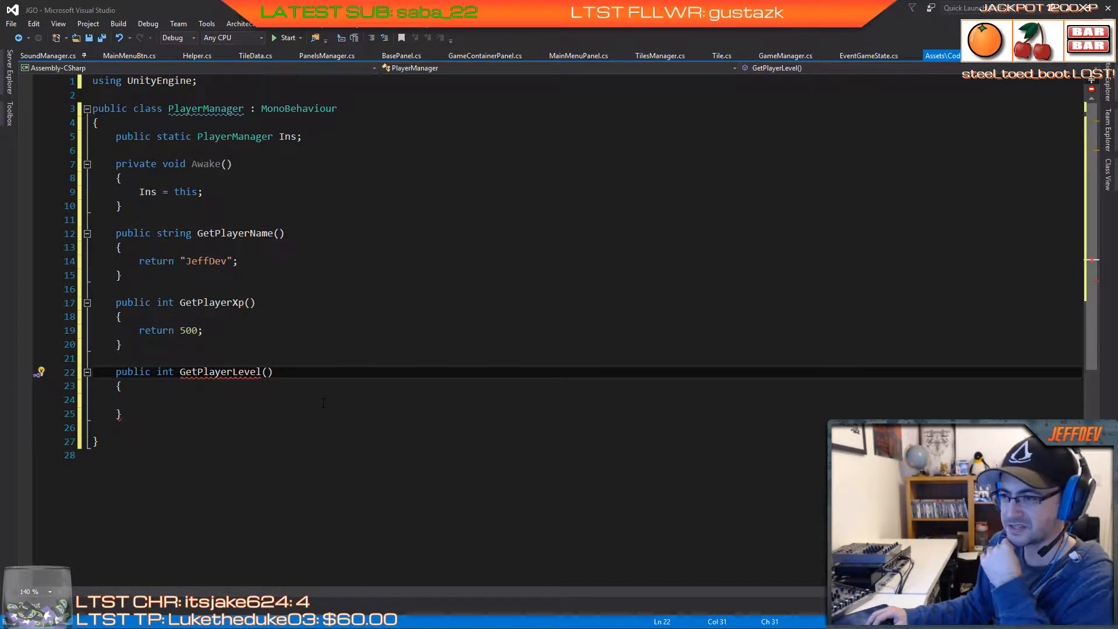
pyautogui.hotkey('ctrl', '-')
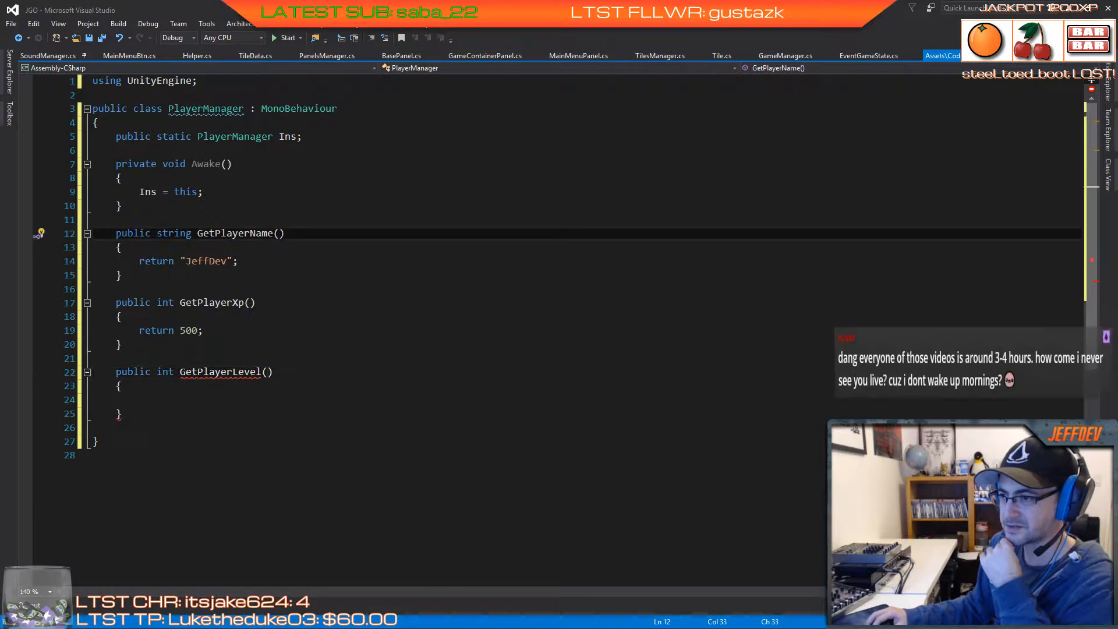
pyautogui.write('int ')
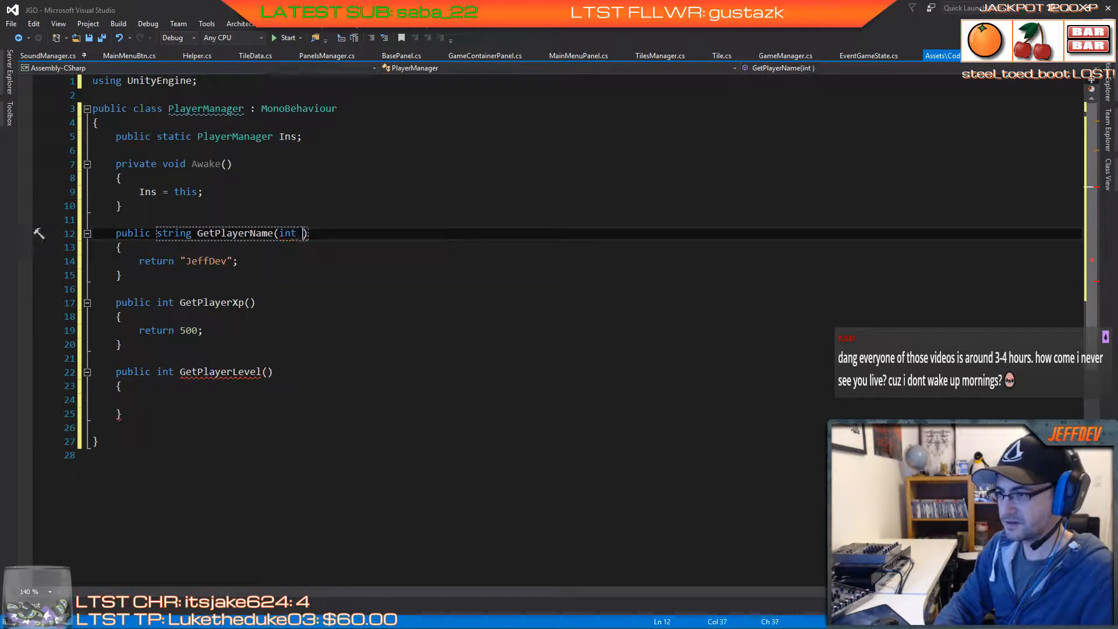
pyautogui.write('twitch')
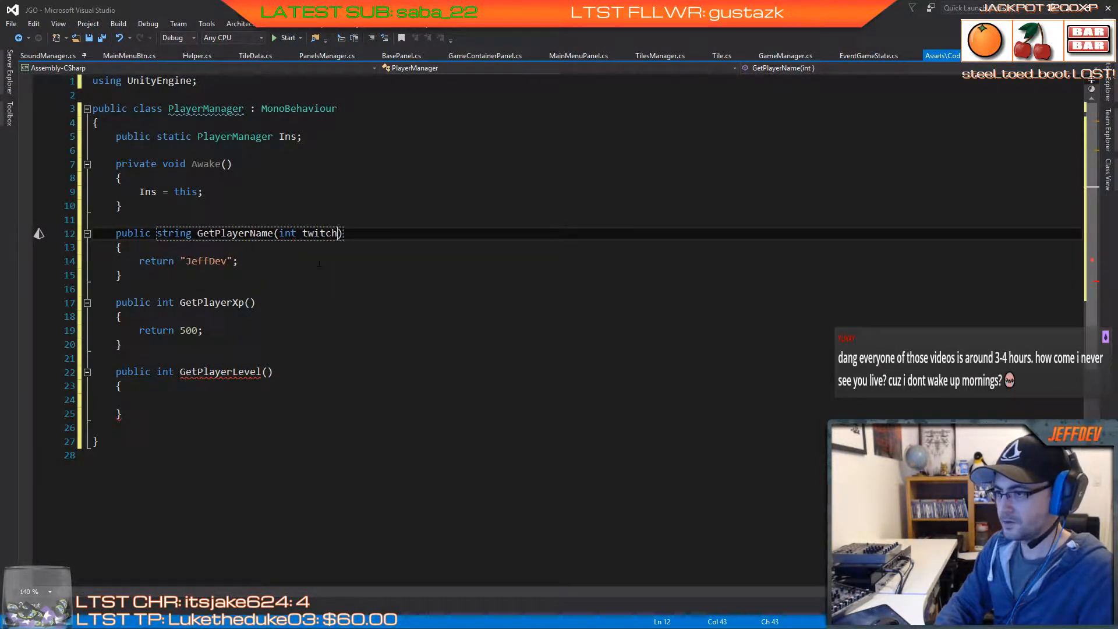
pyautogui.write('Id')
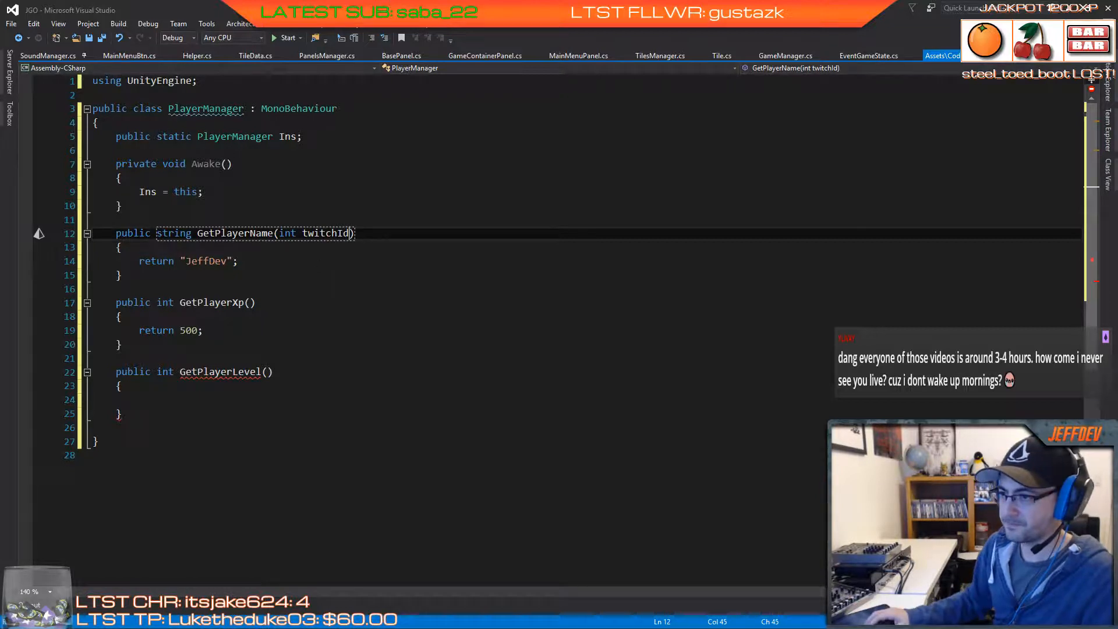
# Step: Copy the int twitchId parameter from GetPlayerName into the GetPlayerXp and GetPlayerLevel methods
pyautogui.moveTo(279, 233); pyautogui.dragTo(350, 238)
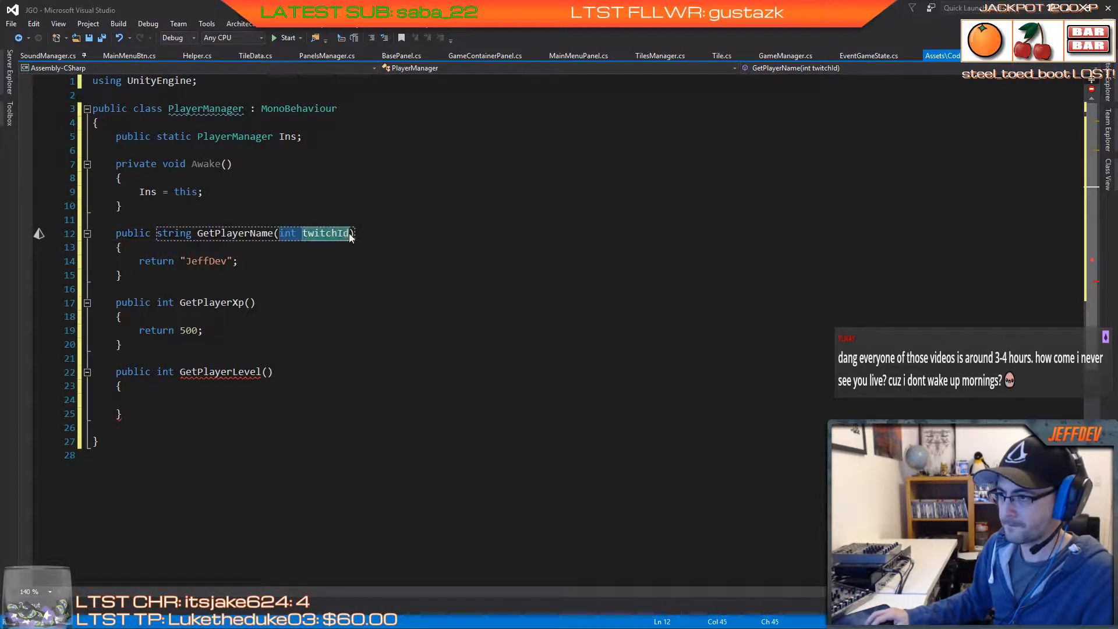
pyautogui.hotkey('ctrl', 'c')
pyautogui.click(252, 302)
pyautogui.hotkey('ctrl', 'v')
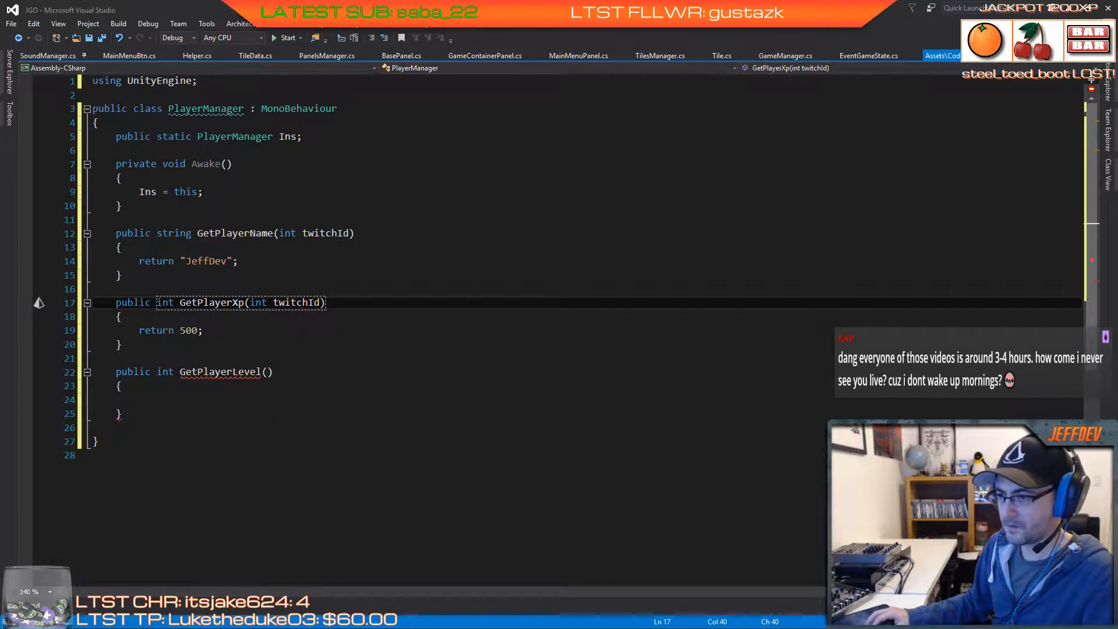
pyautogui.click(270, 371)
pyautogui.hotkey('ctrl', 'v')
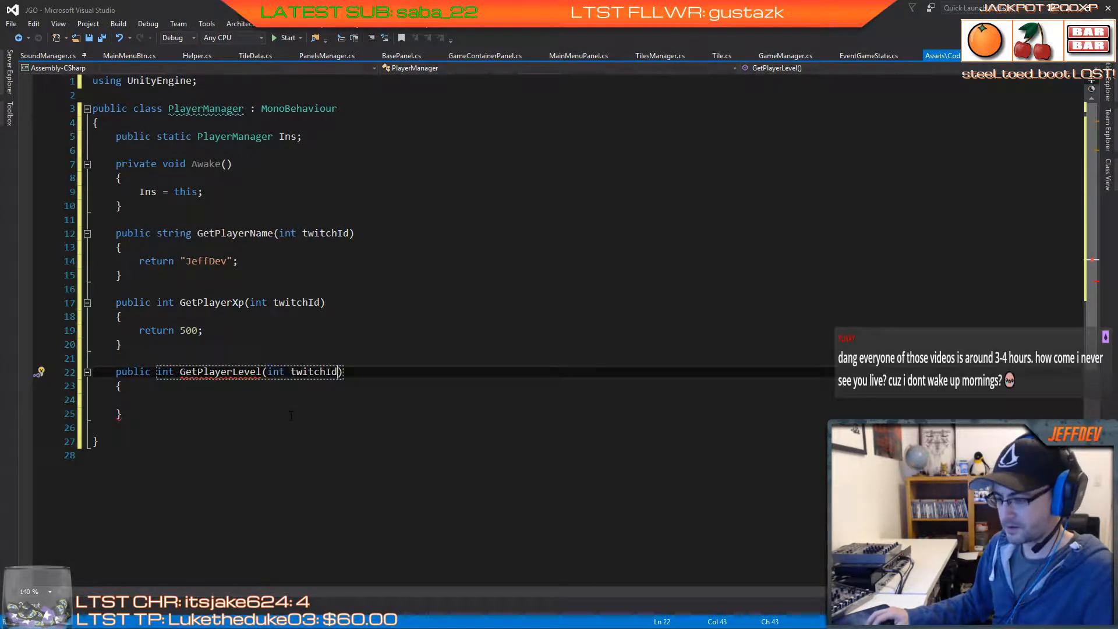
# Step: Make the GetPlayerLevel method return 20
pyautogui.click(187, 400)
pyautogui.write('return ')
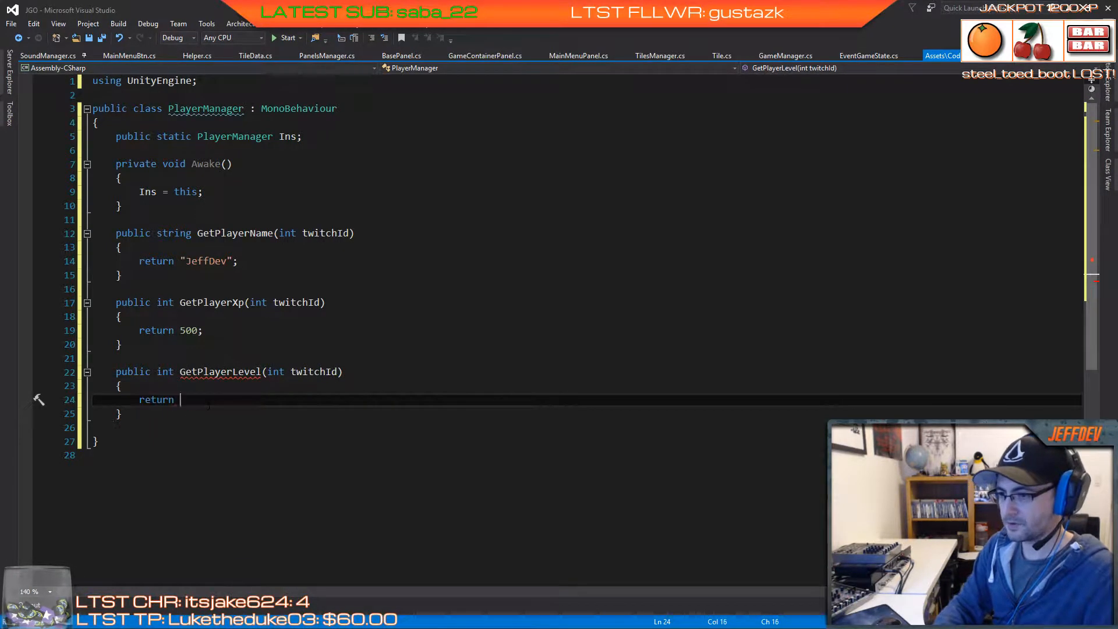
pyautogui.write('20;')
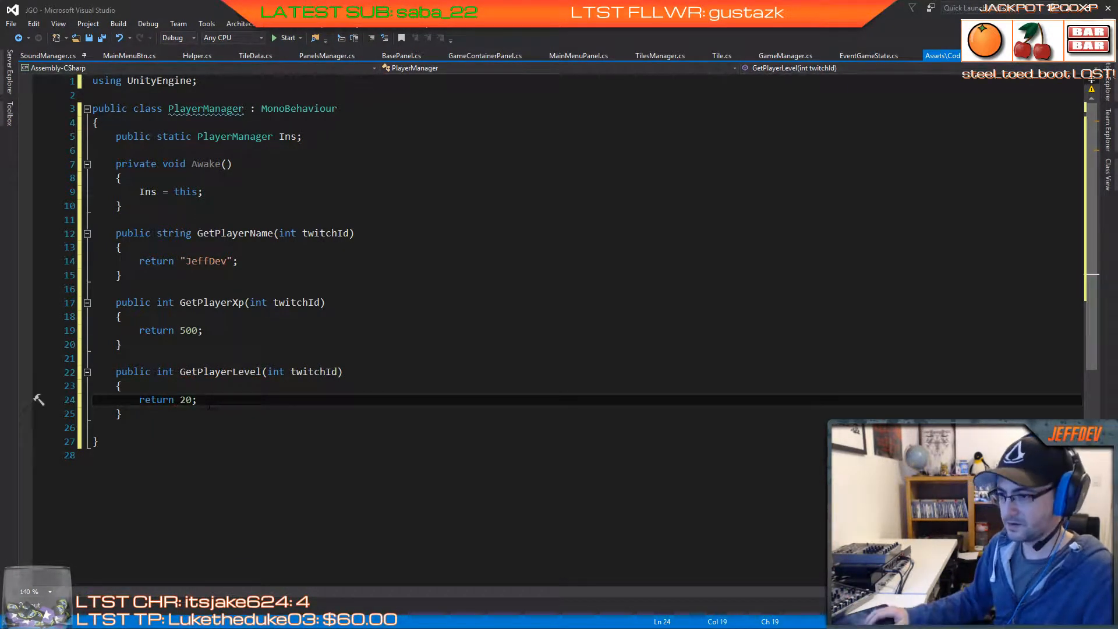
pyautogui.press('Down')
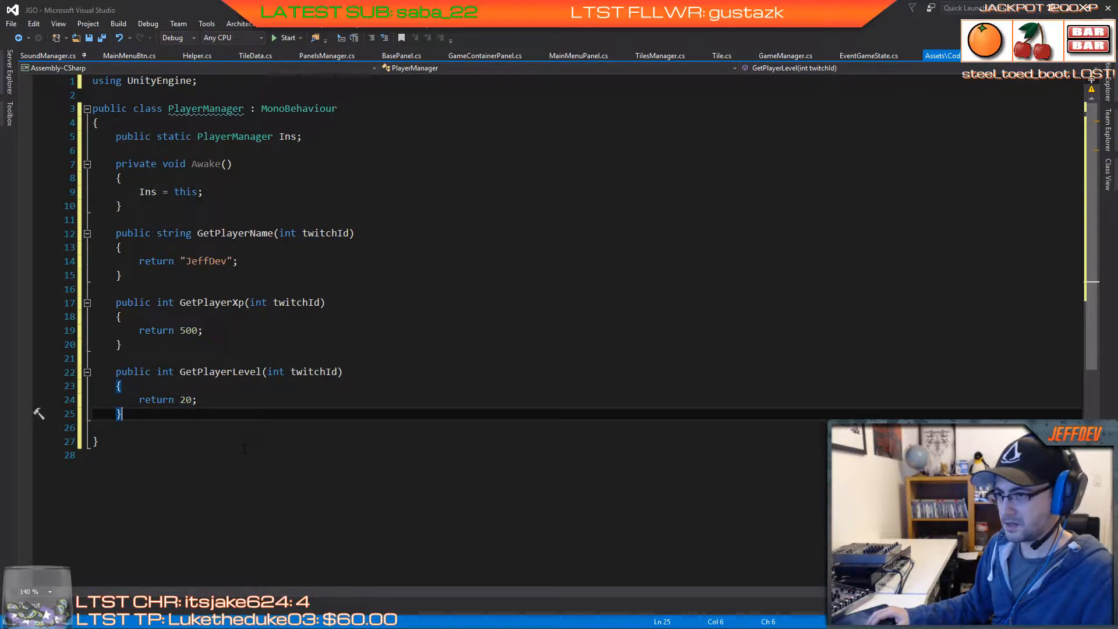
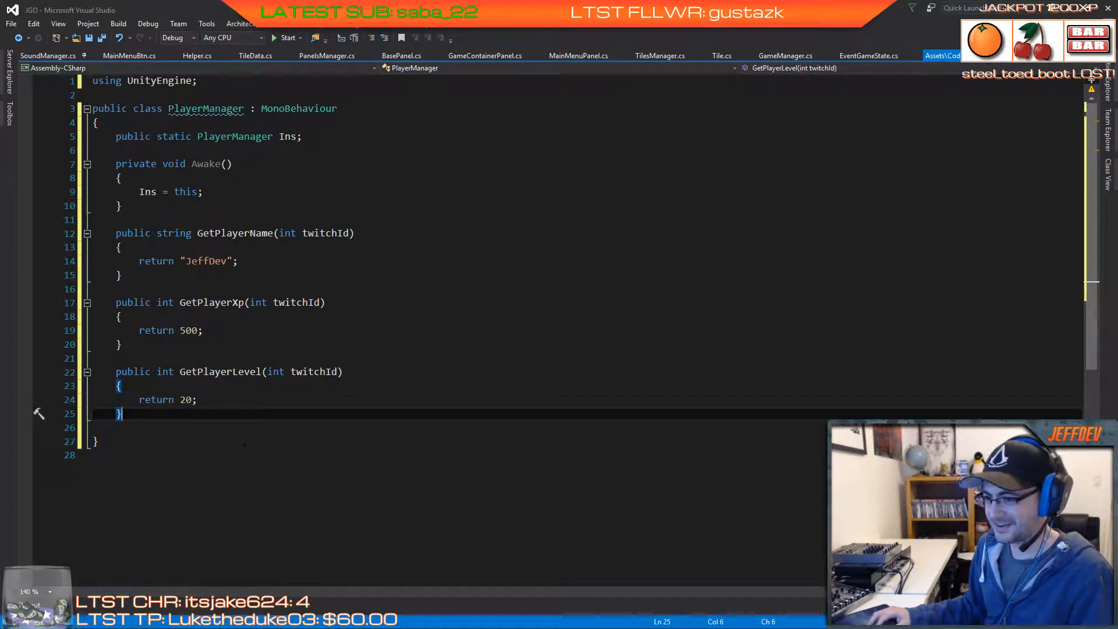
# Step: Remove the blank line before the closing brace of the PlayerManager class and save the script
pyautogui.click(153, 433)
pyautogui.press('BackSpace')
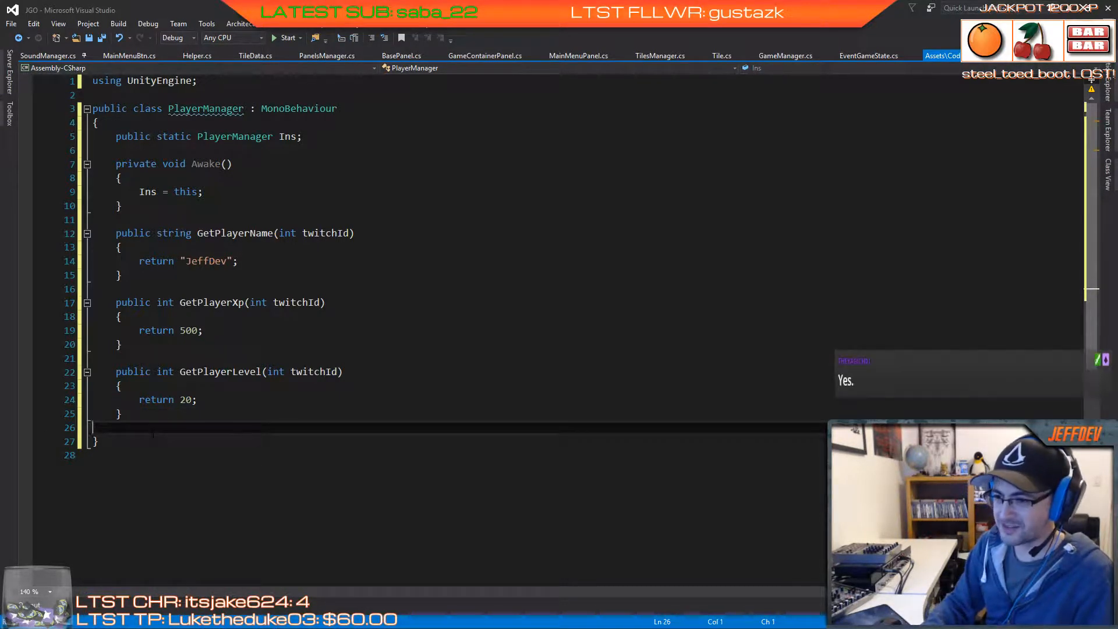
pyautogui.press('BackSpace')
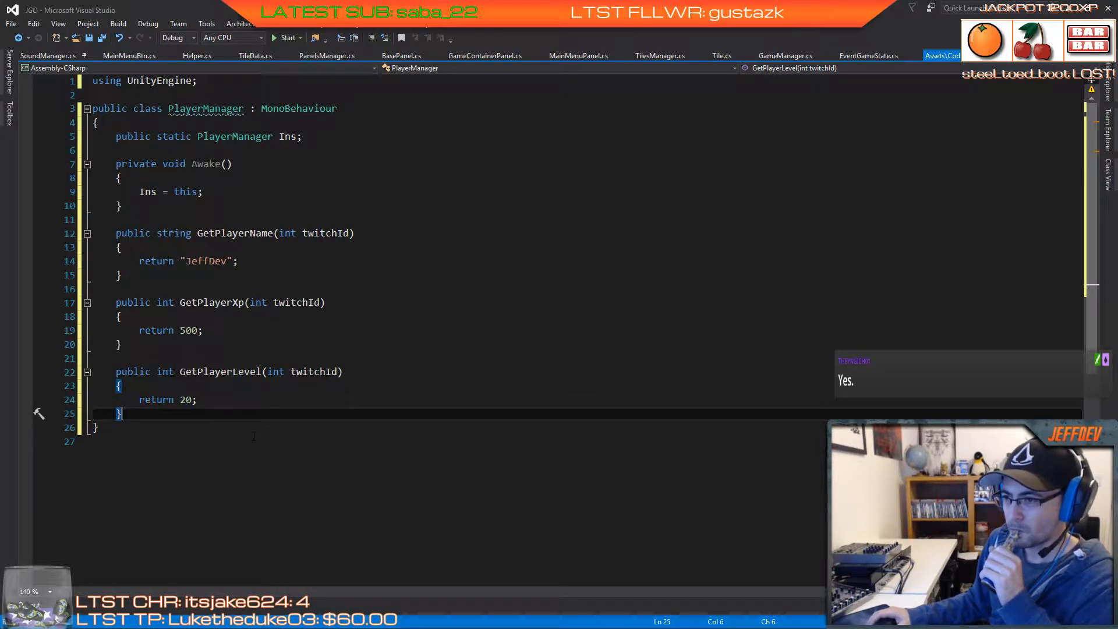
pyautogui.click(89, 38)
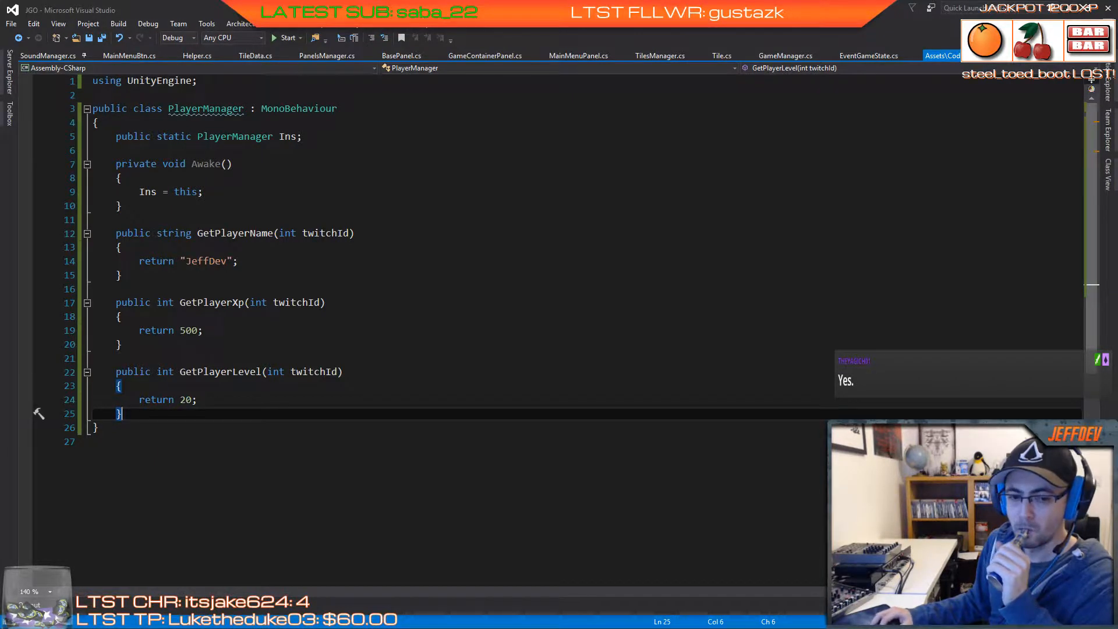
# Step: Switch to Unity and create a C# script named PlayerData in the project's Code > System folder
pyautogui.hotkey('alt', 'Tab')
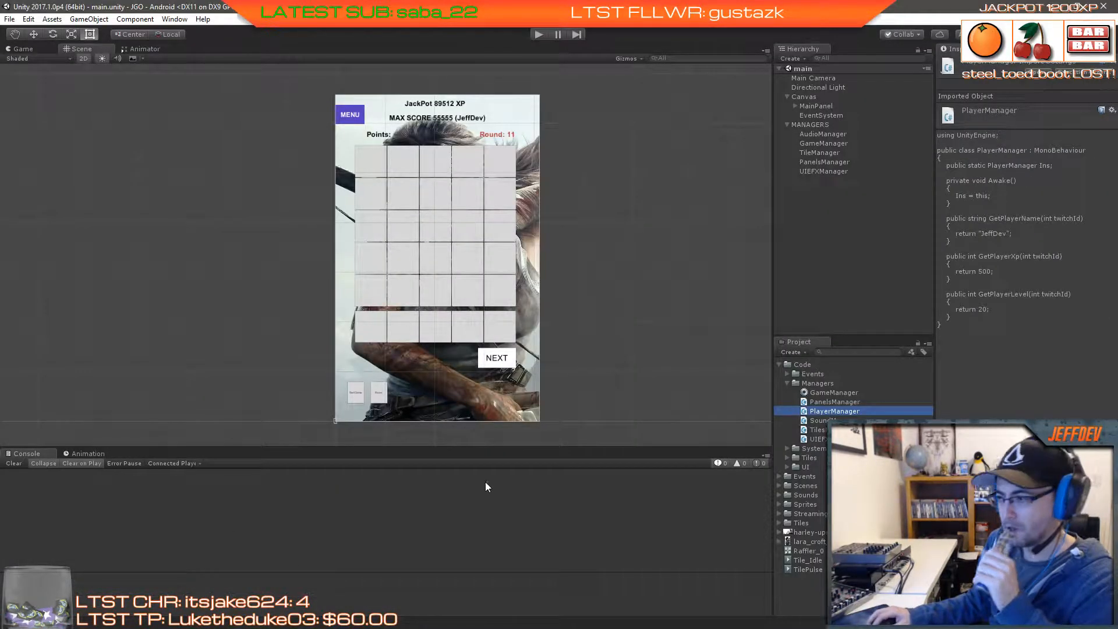
pyautogui.click(787, 383)
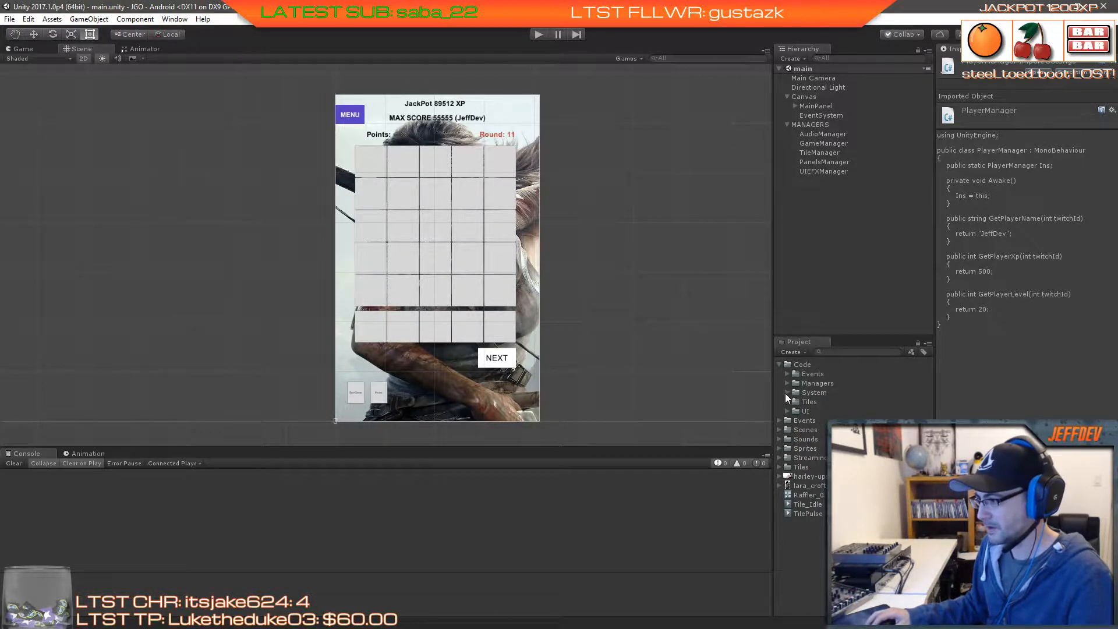
pyautogui.click(787, 392)
pyautogui.rightClick(819, 394)
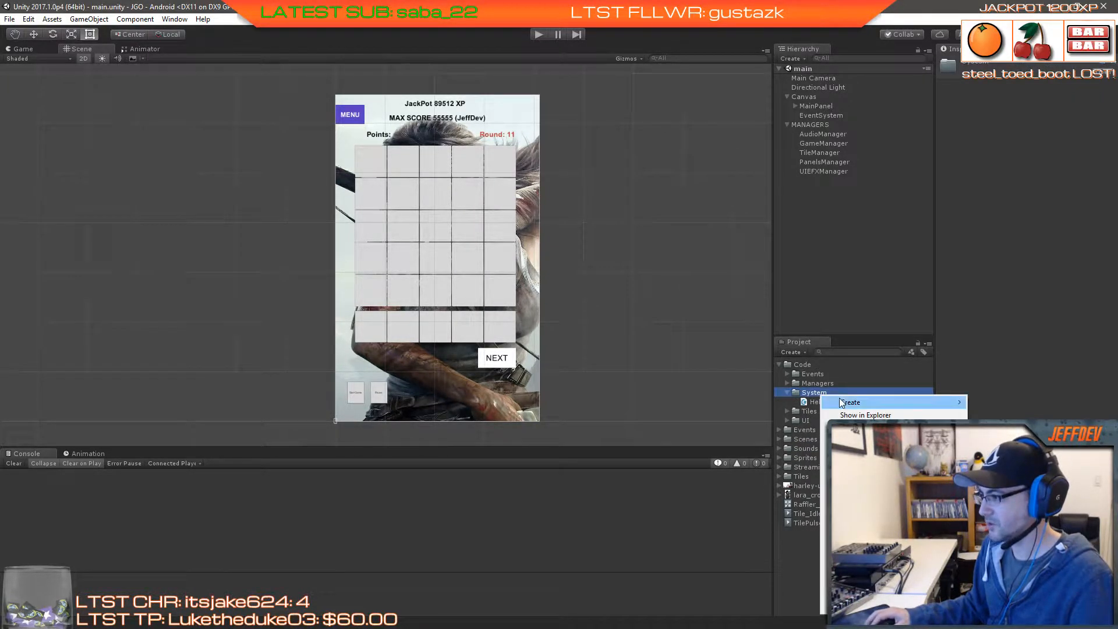
pyautogui.moveTo(840, 398)
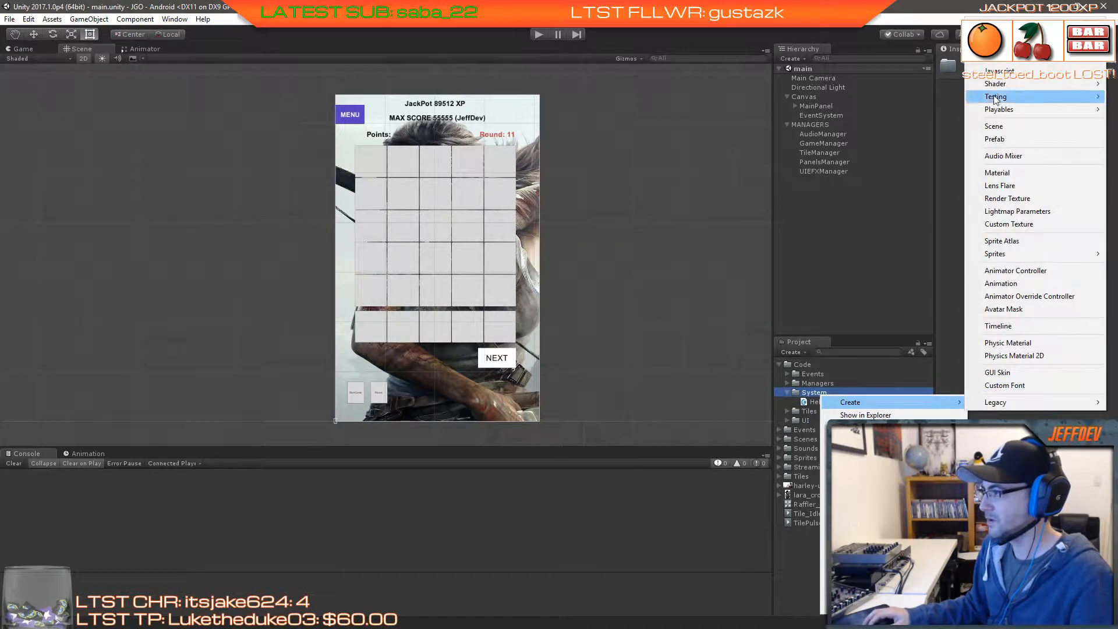
pyautogui.click(997, 71)
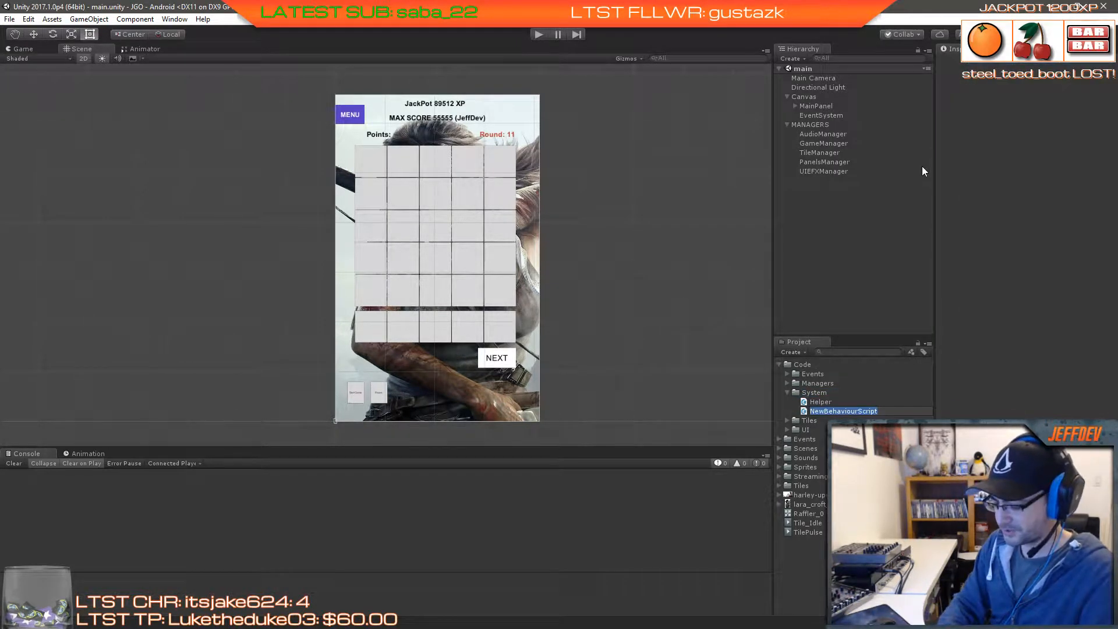
pyautogui.write('Play')
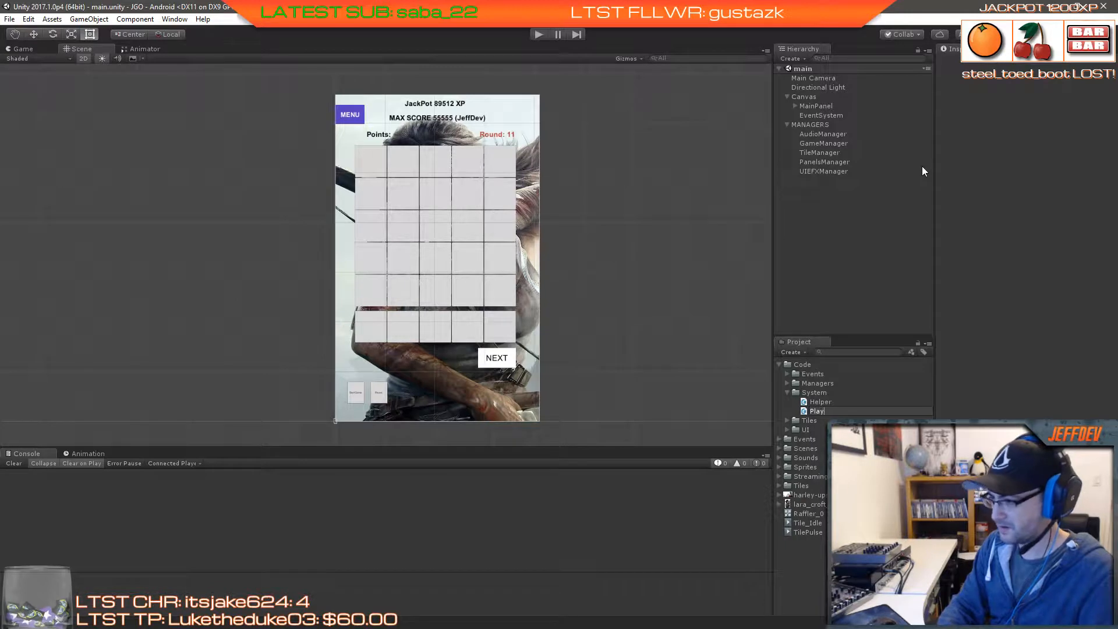
pyautogui.write('erData')
pyautogui.press('Return')
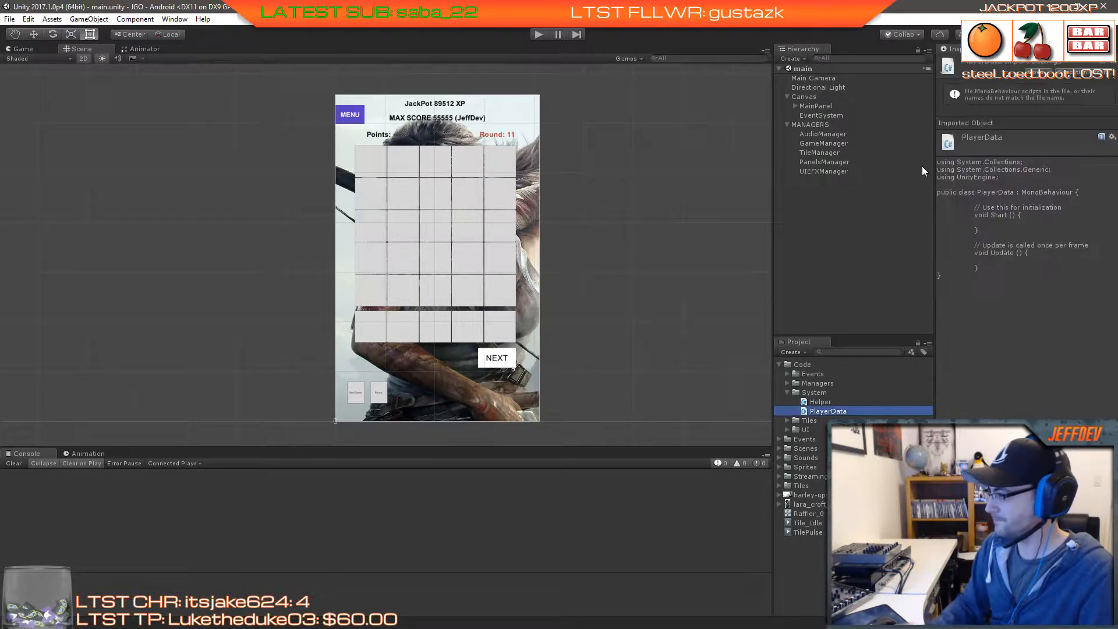
# Step: Open the PlayerData script in Visual Studio and delete its Start and Update methods with their comments
pyautogui.doubleClick(826, 411)
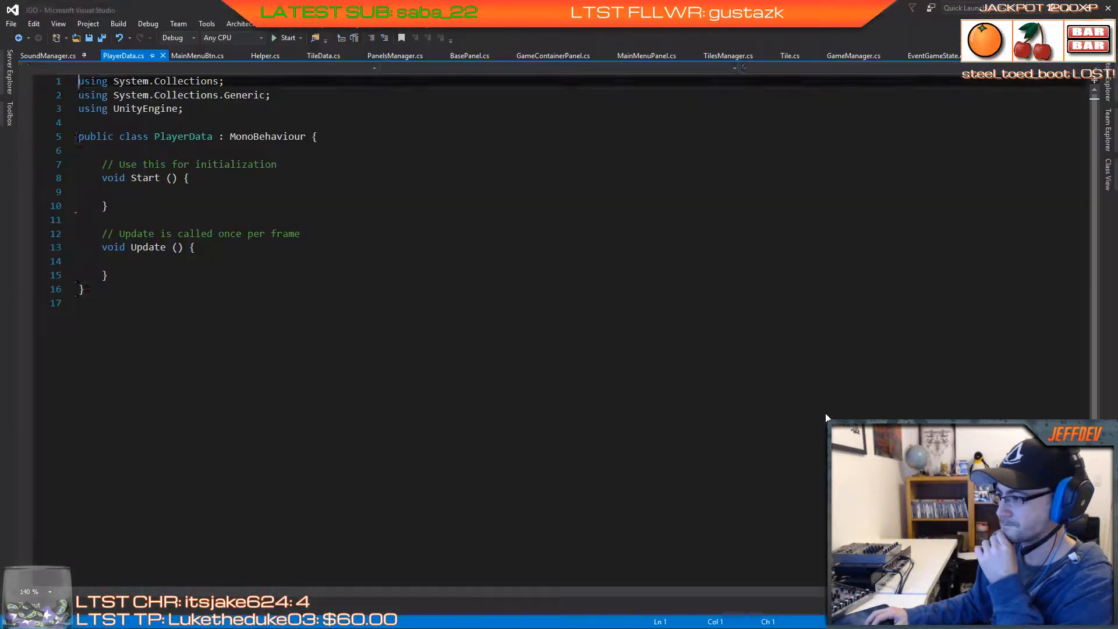
pyautogui.click(521, 353)
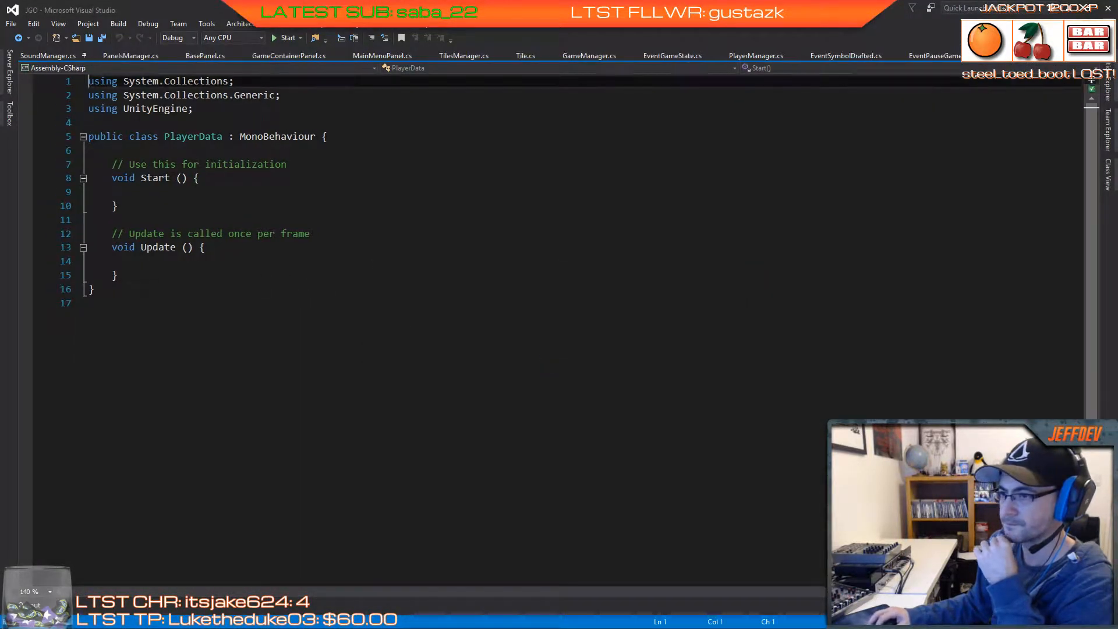
pyautogui.moveTo(123, 274); pyautogui.dragTo(43, 169)
pyautogui.press('Delete')
# Step: Remove the MonoBehaviour inheritance from the PlayerData class and put its opening brace on its own line
pyautogui.press('Up')
pyautogui.press('Up')
pyautogui.press('Right')
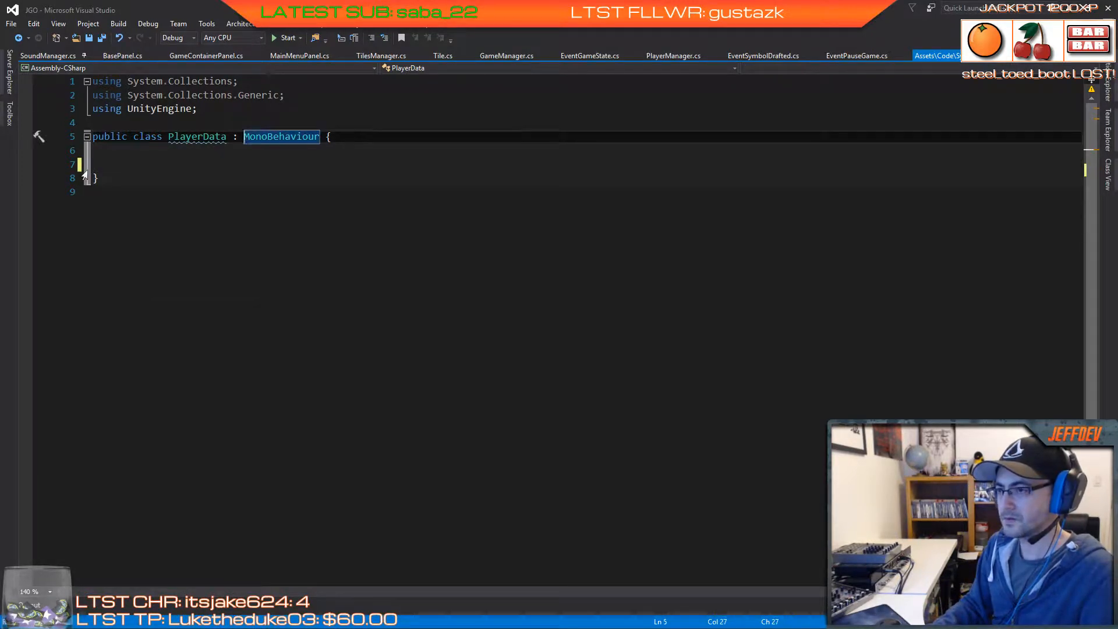
pyautogui.press('Delete')
pyautogui.press('Delete')
pyautogui.press('Delete')
pyautogui.press('Delete')
pyautogui.press('Delete')
pyautogui.press('Delete')
pyautogui.press('Delete')
pyautogui.press('Delete')
pyautogui.press('Delete')
pyautogui.press('Delete')
pyautogui.press('Delete')
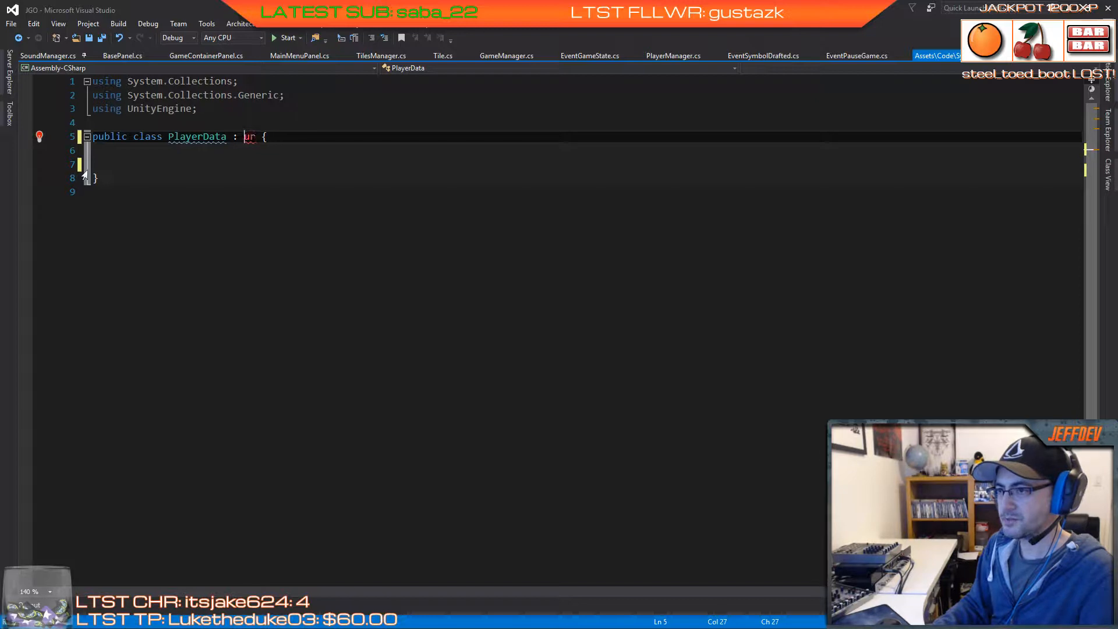
pyautogui.press('Delete')
pyautogui.press('BackSpace')
pyautogui.press('BackSpace')
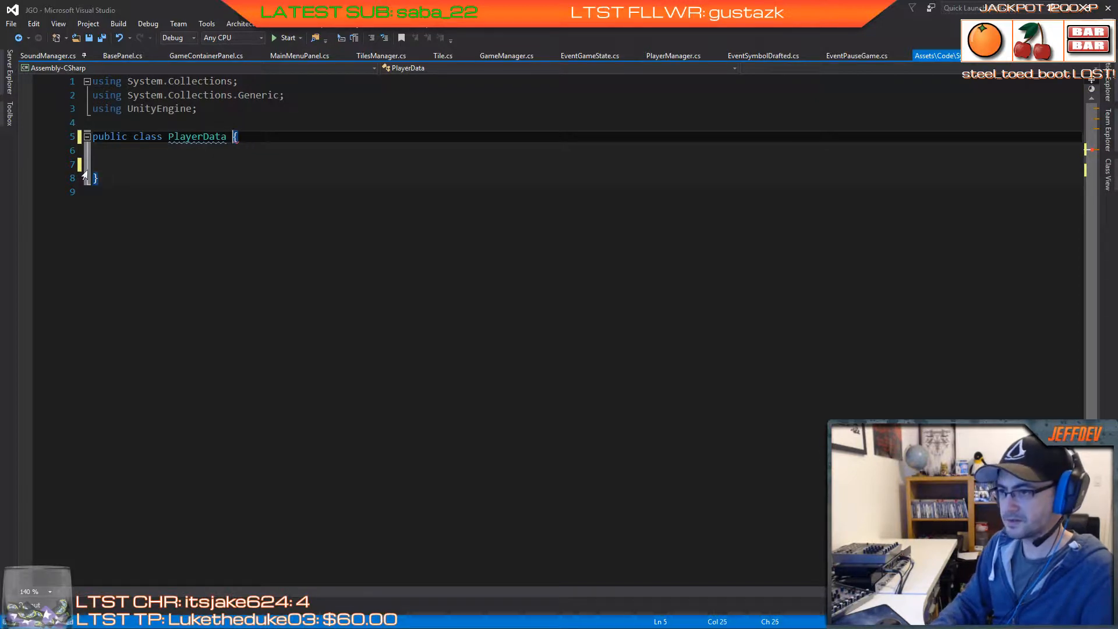
pyautogui.press('Return')
# Step: Delete the System.Collections, System.Collections.Generic and UnityEngine using directives above the PlayerData class
pyautogui.press('Up')
pyautogui.press('Up')
pyautogui.press('Up')
pyautogui.press('Up')
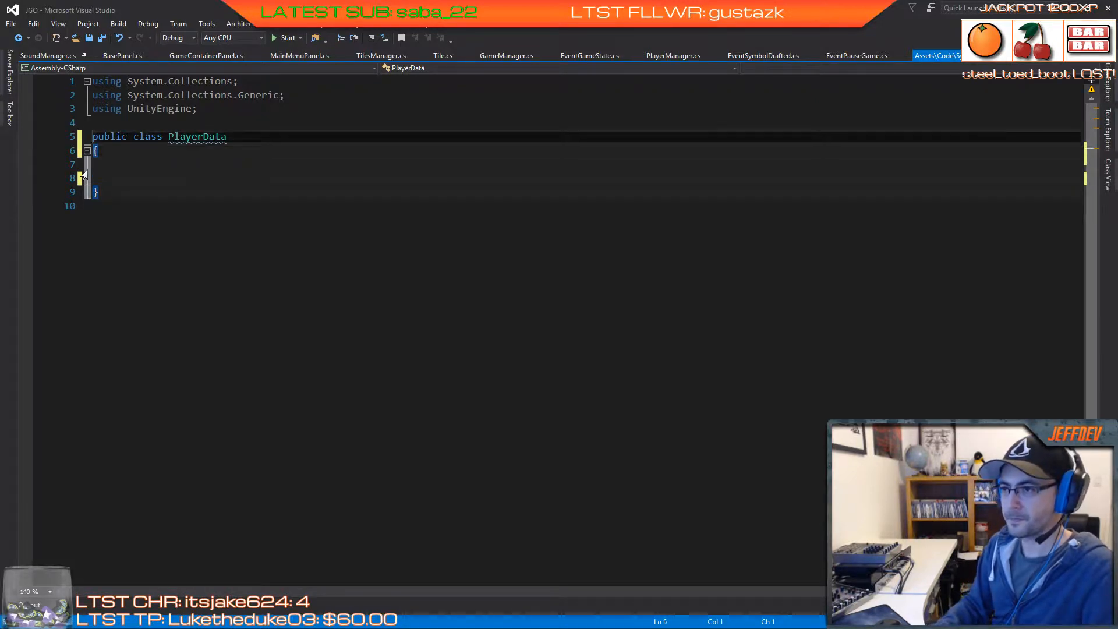
pyautogui.press('Up')
pyautogui.hotkey('shift', 'Down')
pyautogui.hotkey('shift', 'Down')
pyautogui.hotkey('shift', 'Down')
pyautogui.press('Delete')
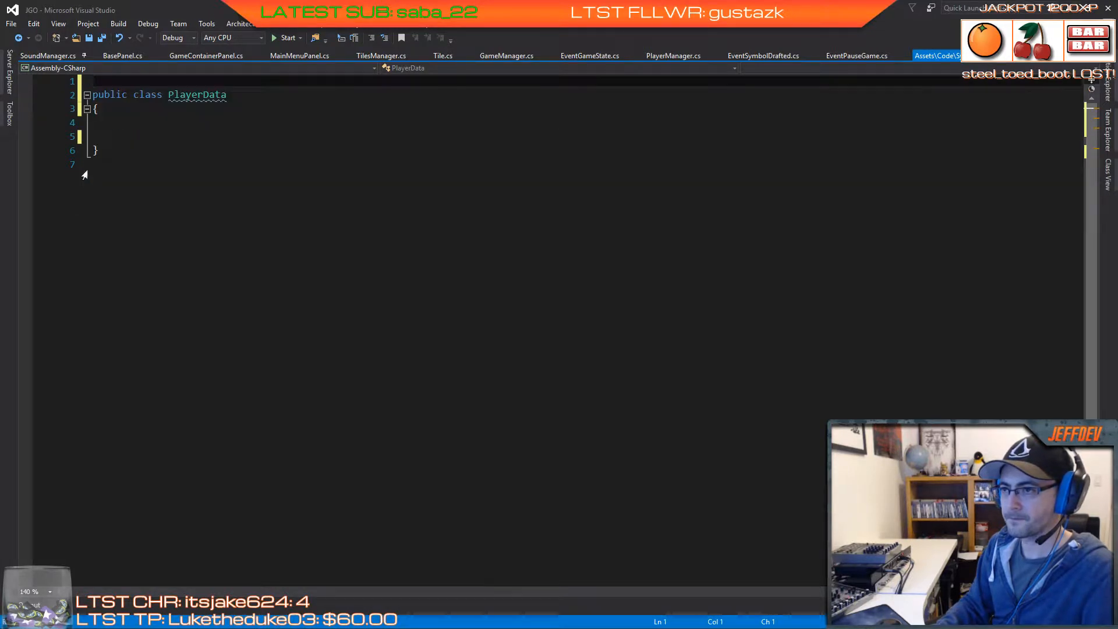
# Step: Add the [System.Serializable] attribute above the PlayerData class and place the cursor inside the class body
pyautogui.press('Down')
pyautogui.press('Right')
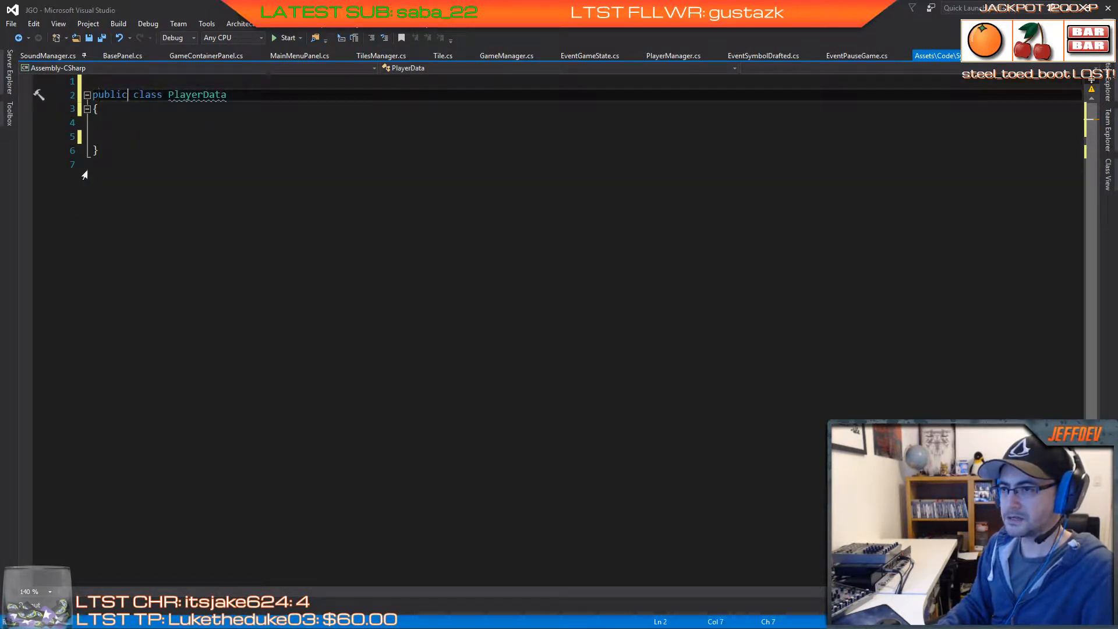
pyautogui.hotkey('ctrl', 'Return')
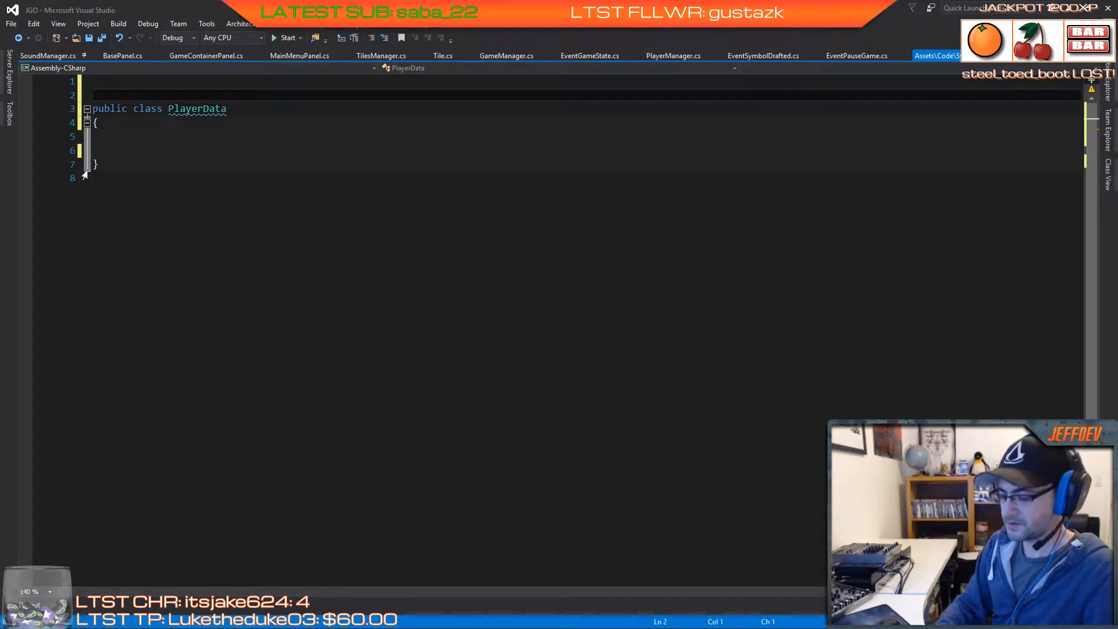
pyautogui.write('[sys')
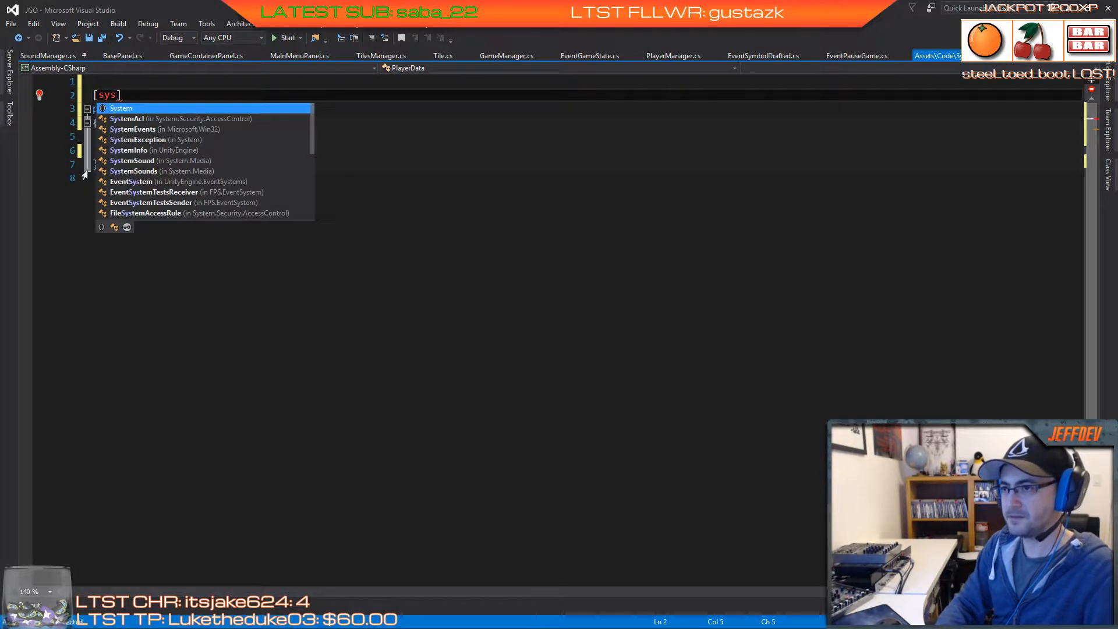
pyautogui.press('Tab')
pyautogui.write('.ser')
pyautogui.press('Tab')
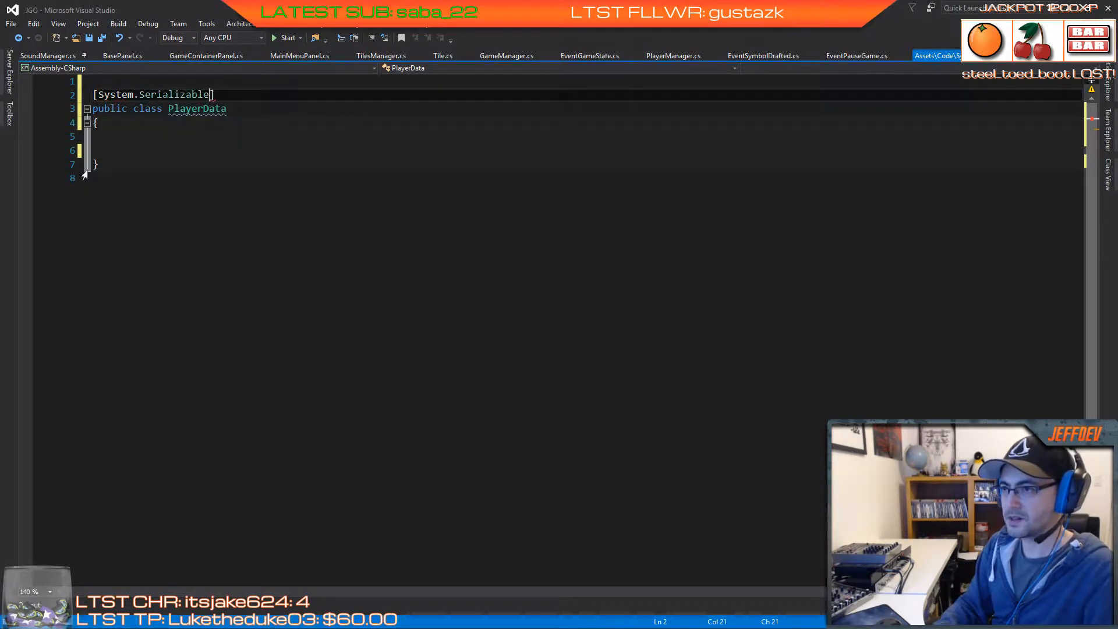
pyautogui.press('Down')
pyautogui.press('Down')
pyautogui.press('Down')
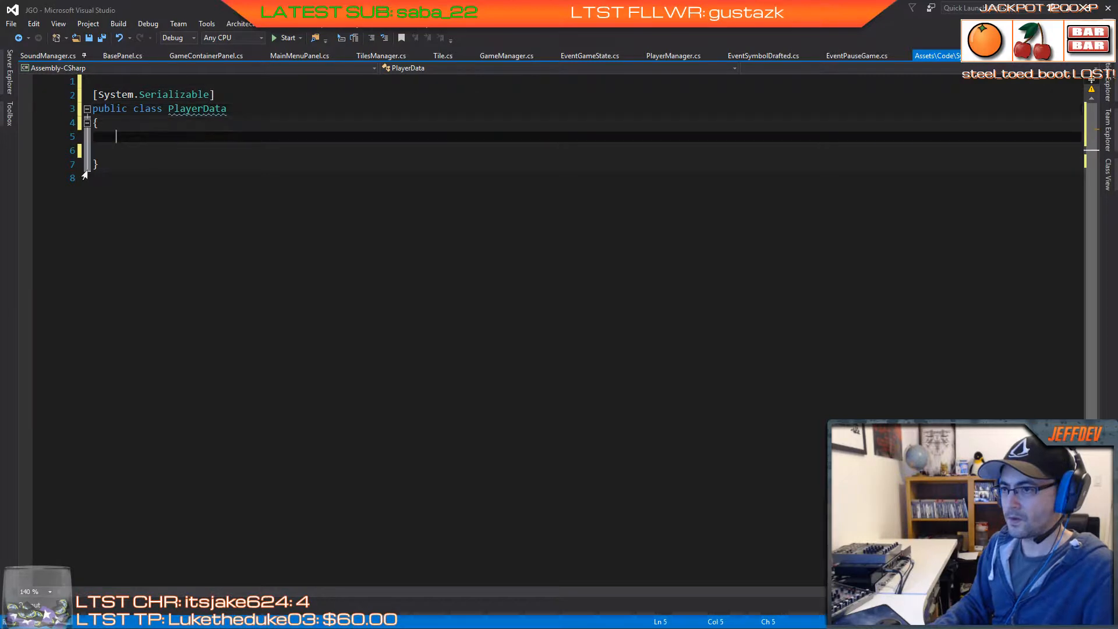
# Step: Declare a public string field called Name inside the PlayerData class
pyautogui.write('pu')
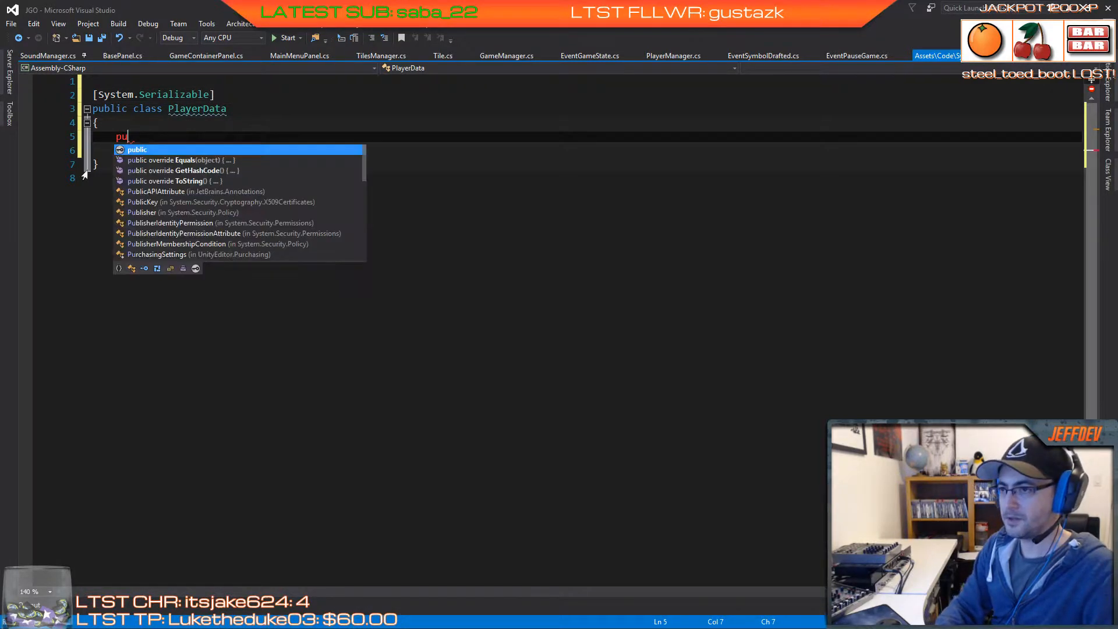
pyautogui.write('blic stri')
pyautogui.press('Tab')
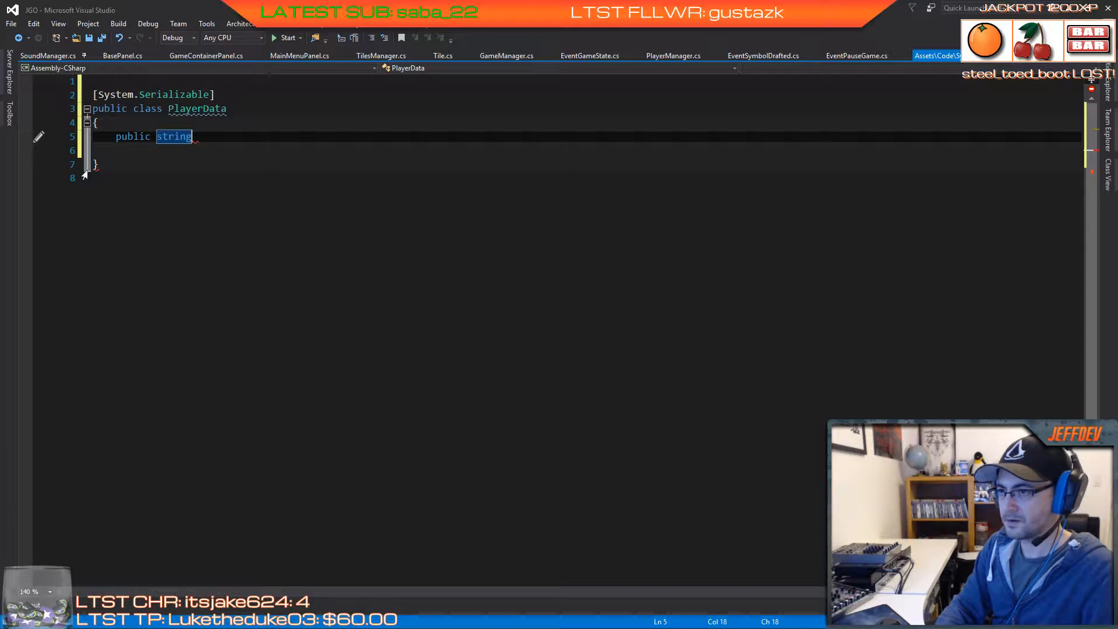
pyautogui.write('Name')
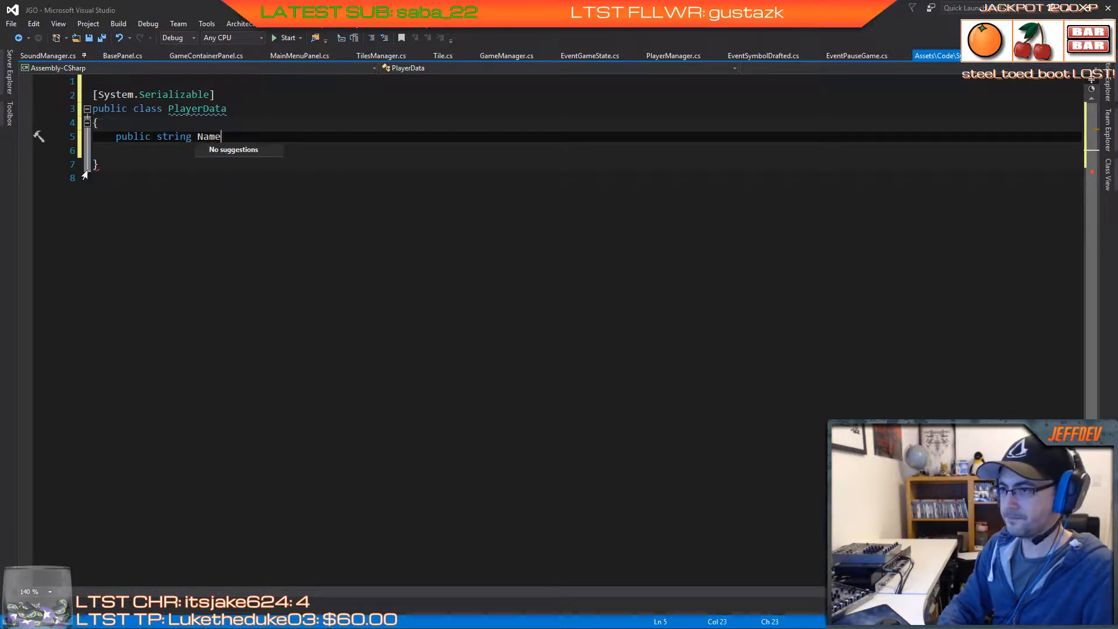
pyautogui.write(';')
pyautogui.press('Return')
# Step: Declare a public int field called Xp on the line below Name
pyautogui.write('pu')
pyautogui.press('Return')
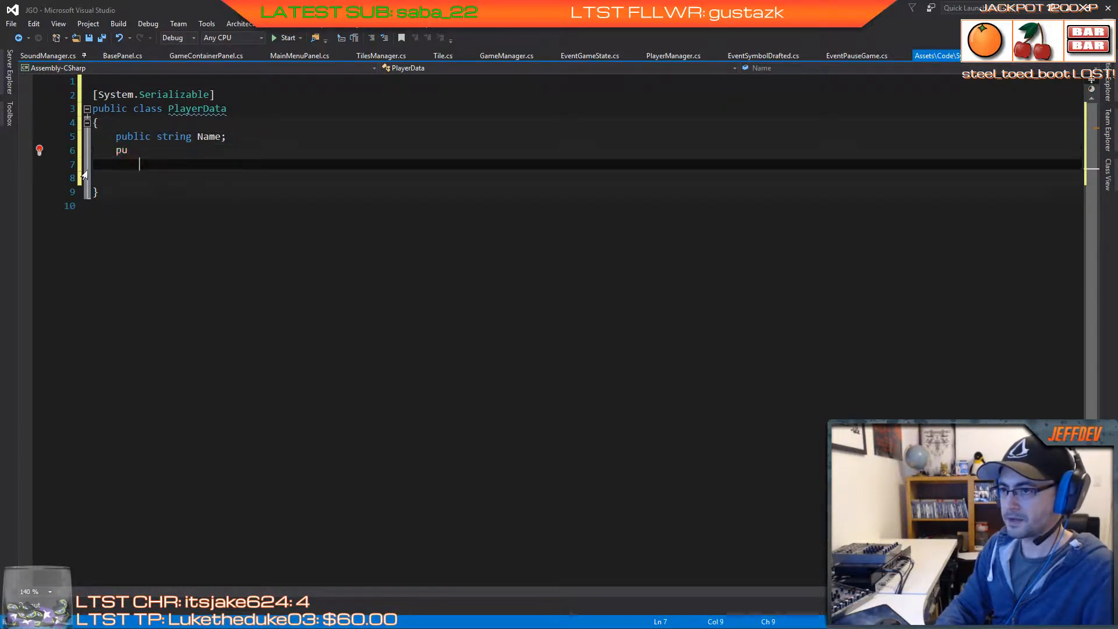
pyautogui.press('BackSpace')
pyautogui.press('BackSpace')
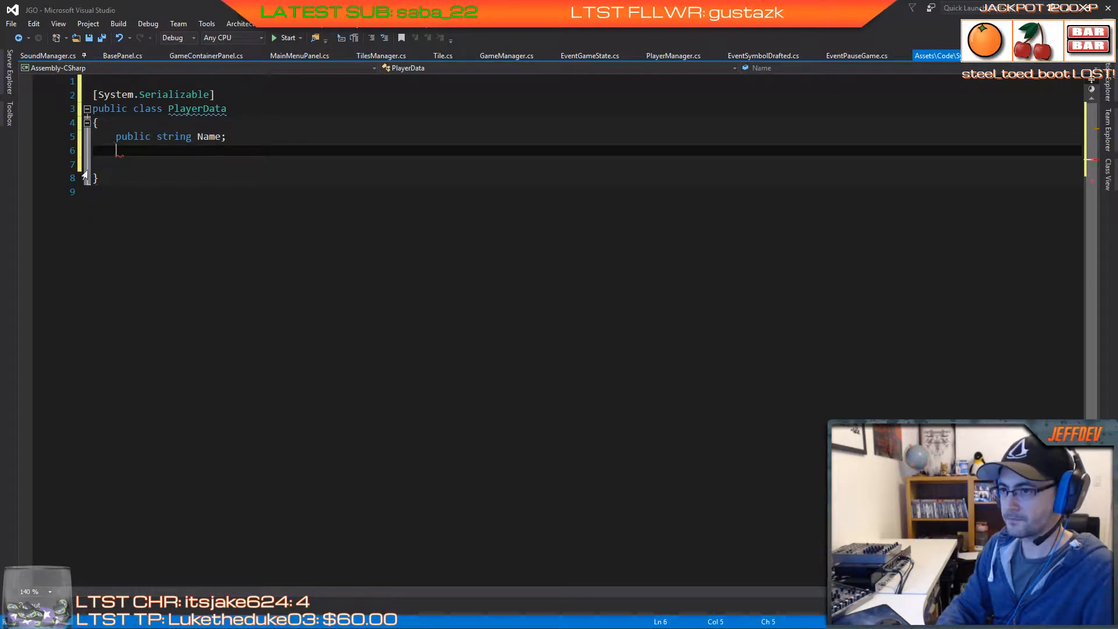
pyautogui.write('public int')
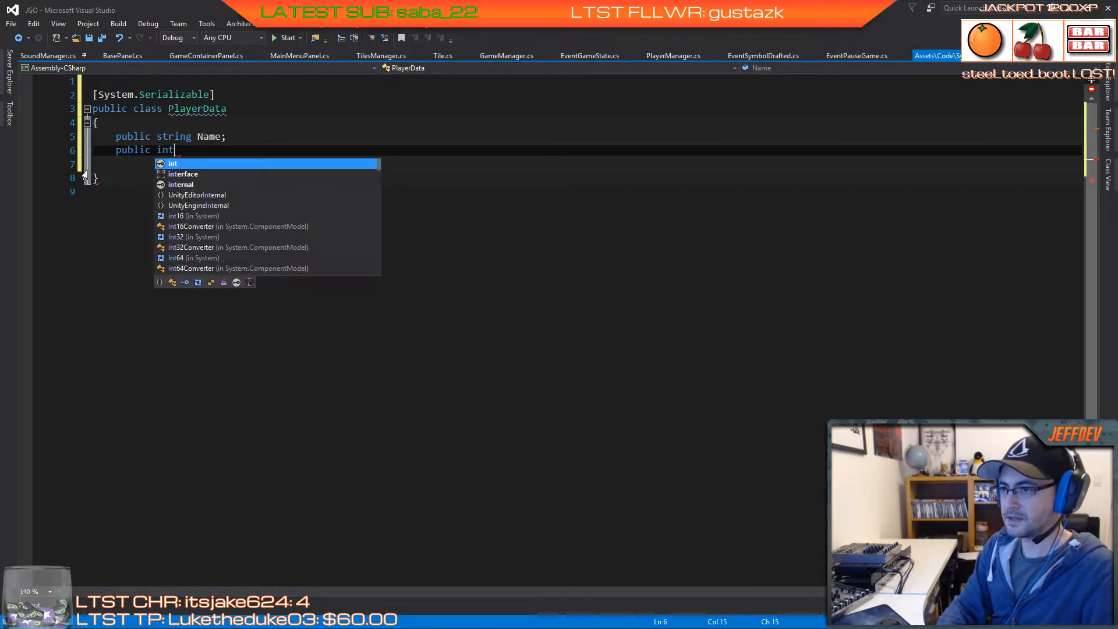
pyautogui.write(' Xp;')
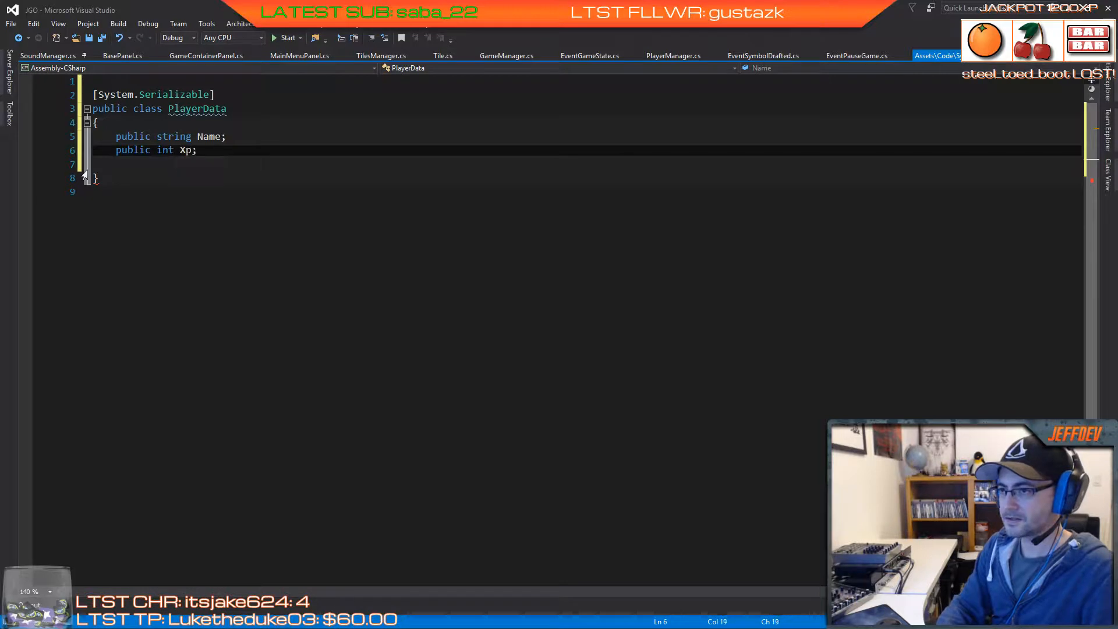
# Step: Declare a public int field called Level below Xp and remove the surplus blank line before the closing brace
pyautogui.press('Return')
pyautogui.write('public ')
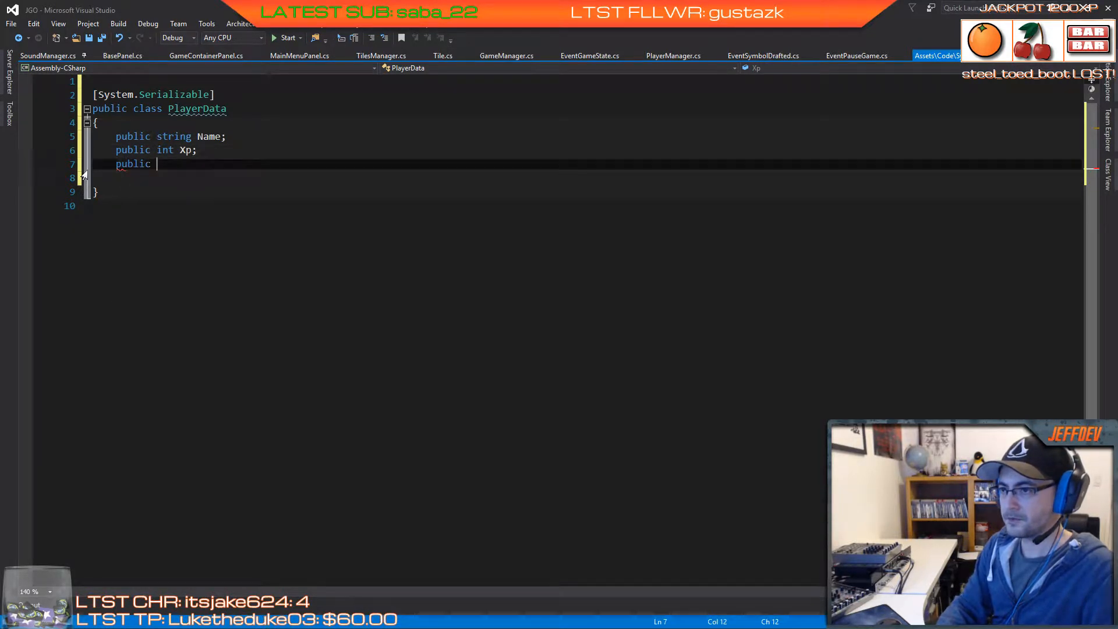
pyautogui.write('int Le')
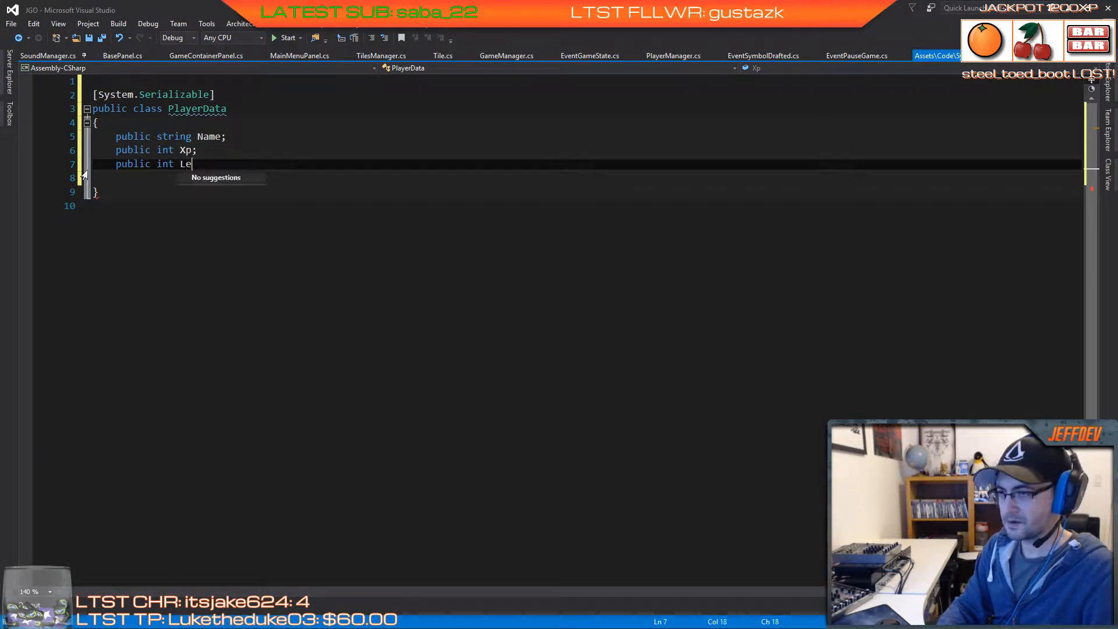
pyautogui.write('vel;')
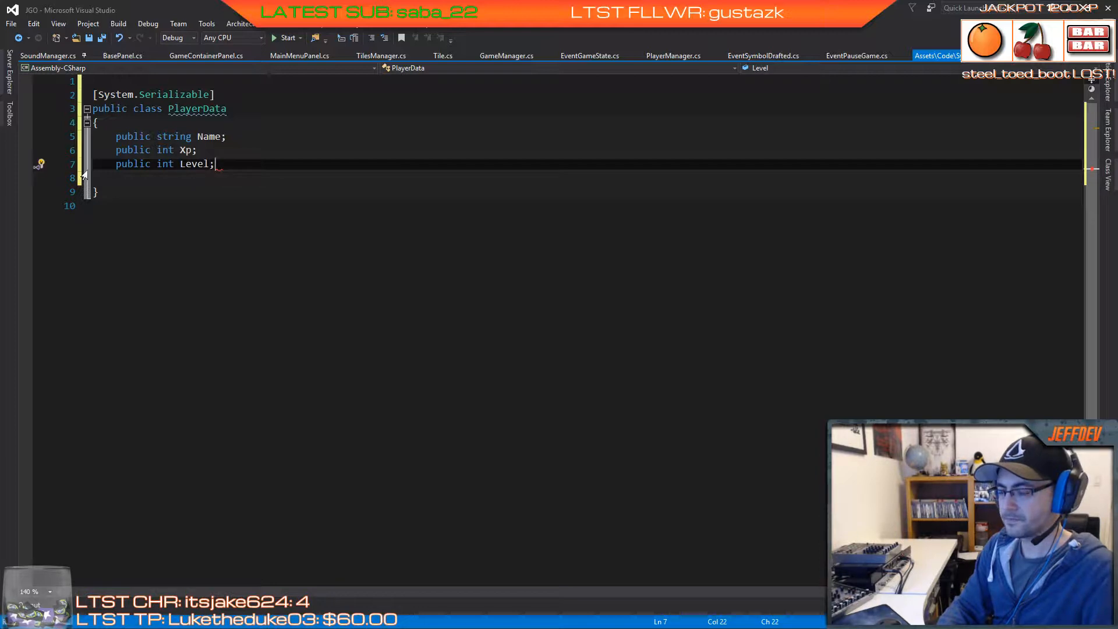
pyautogui.press('Return')
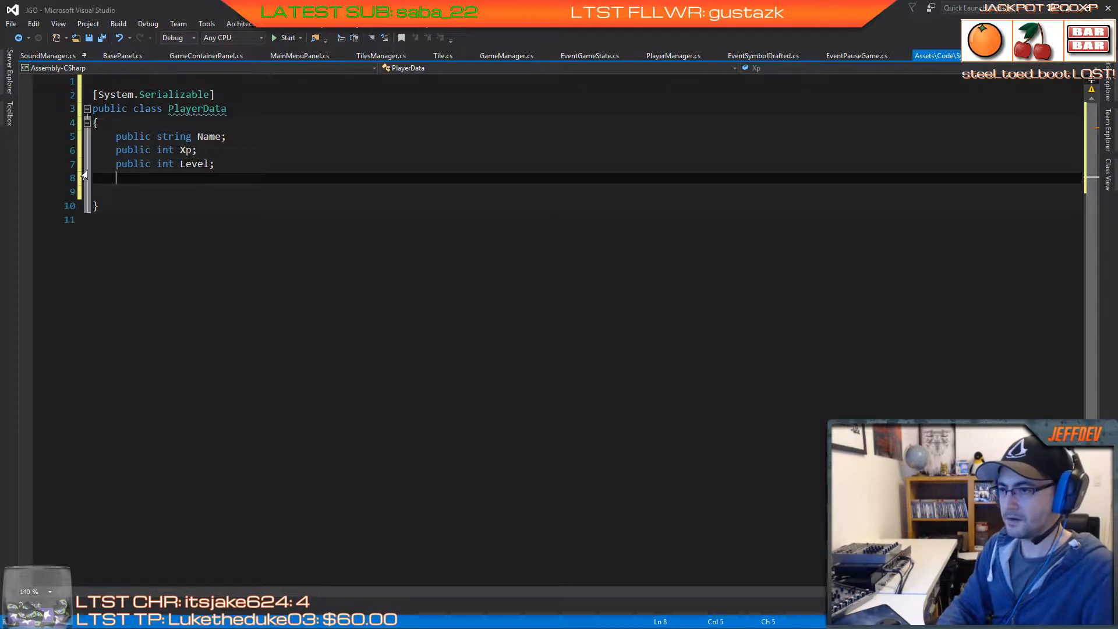
pyautogui.hotkey('ctrl', 'x')
pyautogui.hotkey('ctrl', 'x')
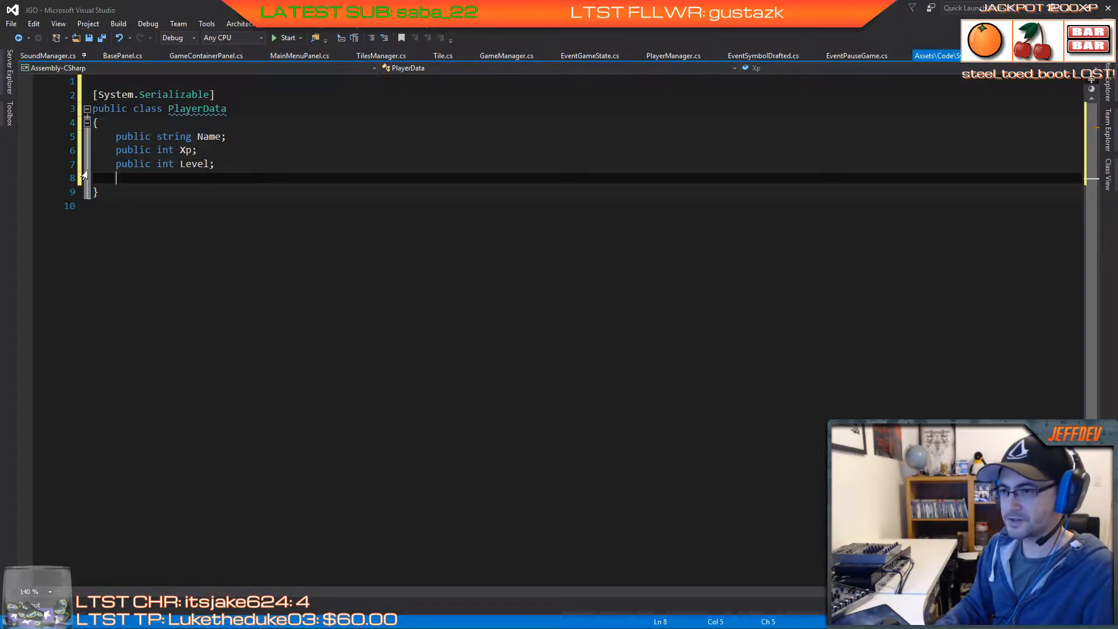
# Step: Insert a public int field called TwitchId as the first member of PlayerData, above Name
pyautogui.press('Up')
pyautogui.press('Up')
pyautogui.press('Up')
pyautogui.press('Up')
pyautogui.press('Return')
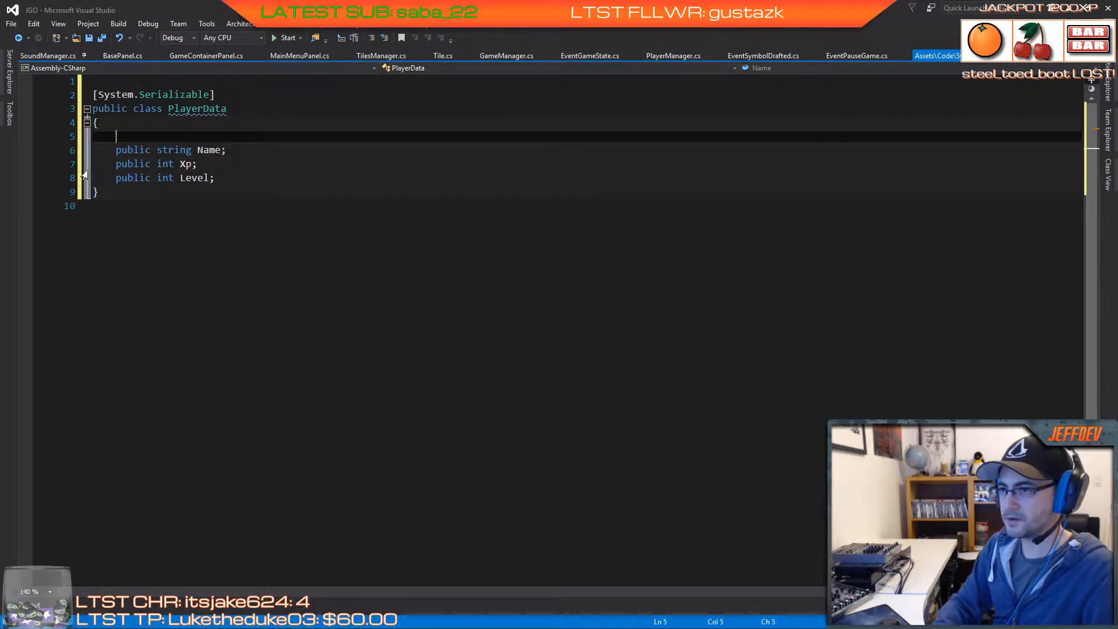
pyautogui.write('public in')
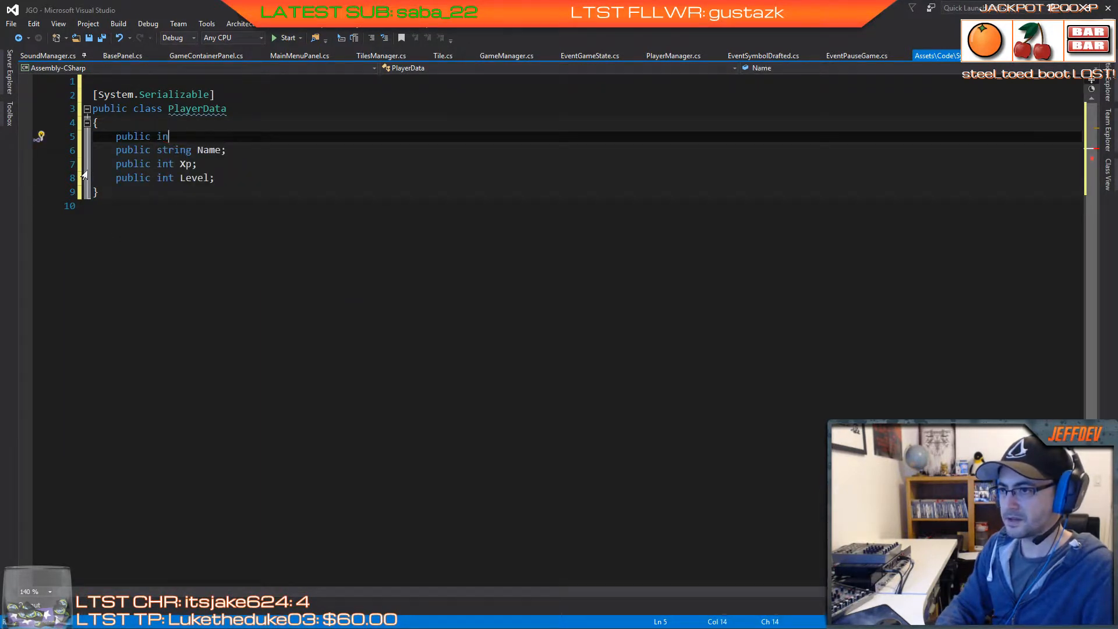
pyautogui.write('t ')
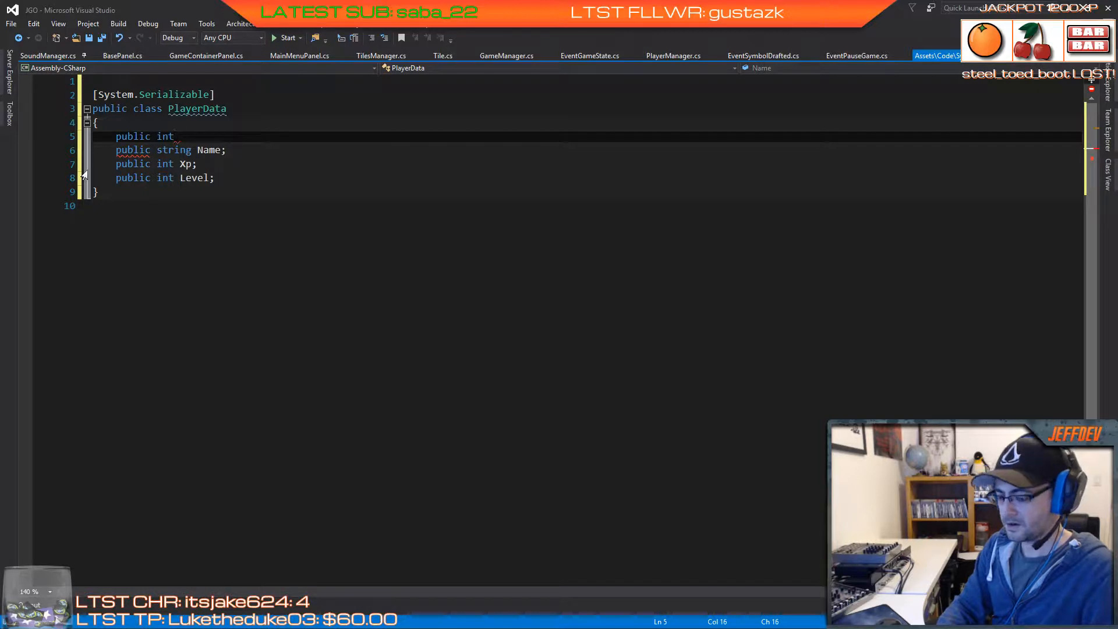
pyautogui.write('Twitch')
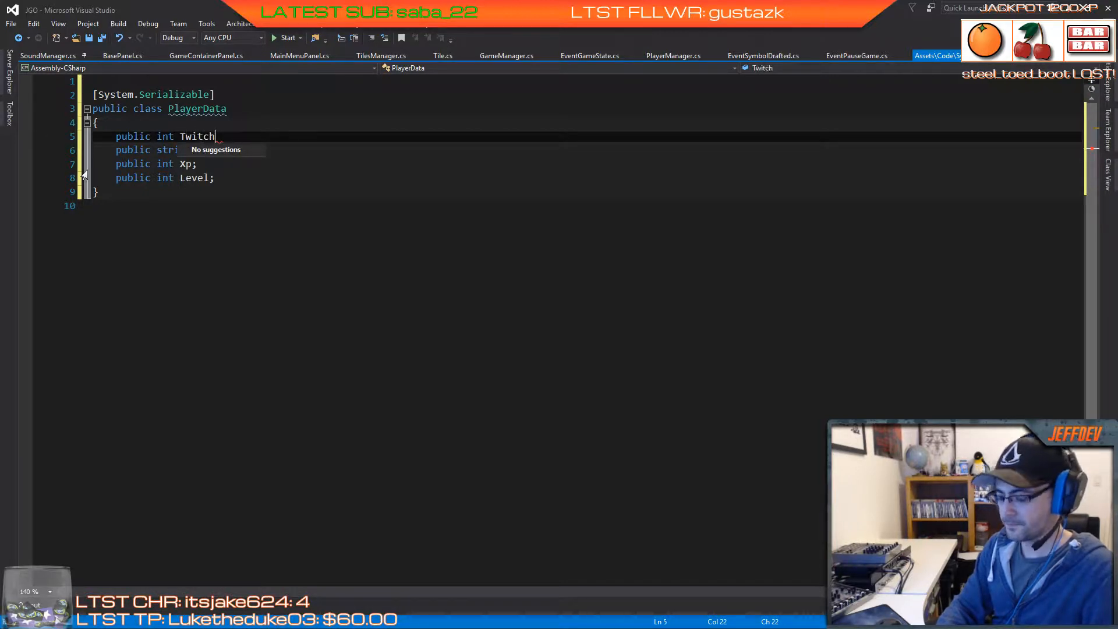
pyautogui.write('Id;')
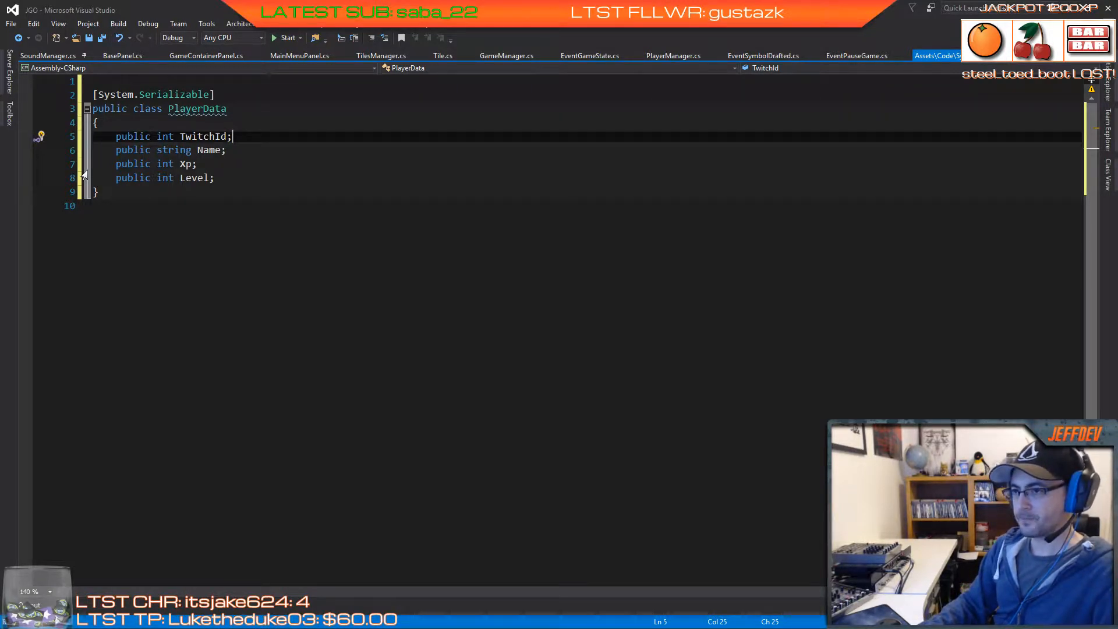
# Step: Add a public string field called Icon below Level, with the trailing comment "// the icon URL"
pyautogui.press('Down')
pyautogui.press('Down')
pyautogui.press('Down')
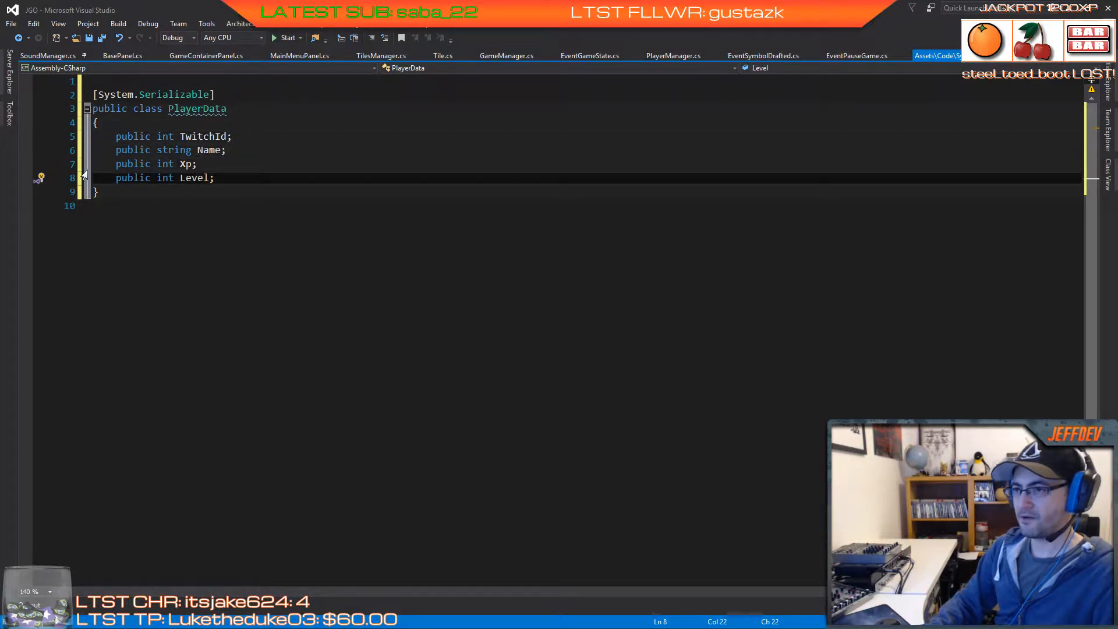
pyautogui.press('Return')
pyautogui.write('public stri')
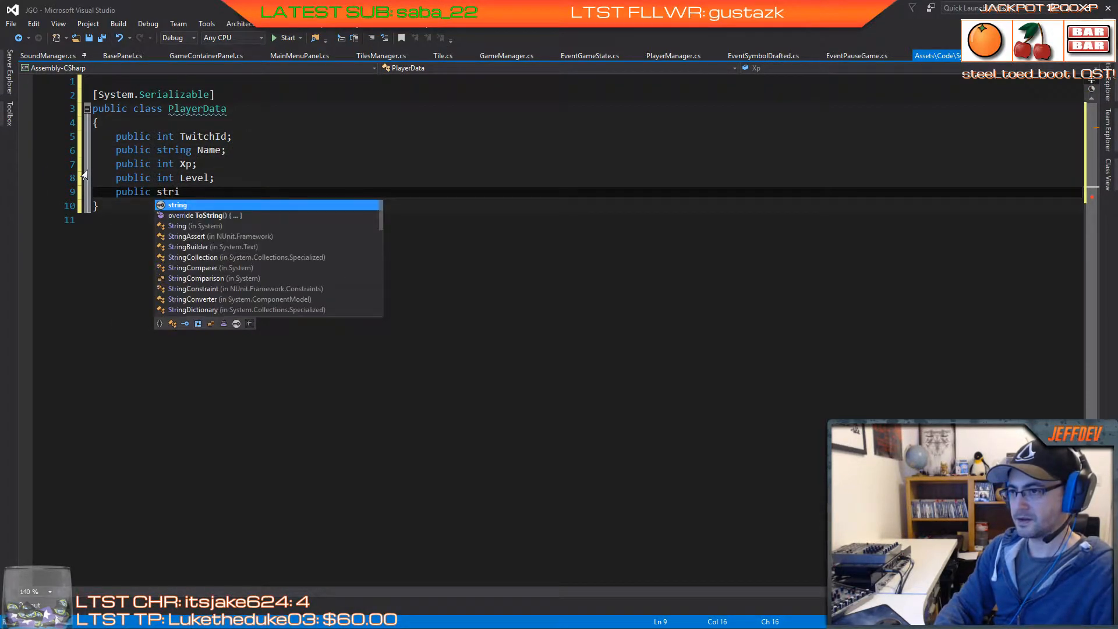
pyautogui.press('Tab')
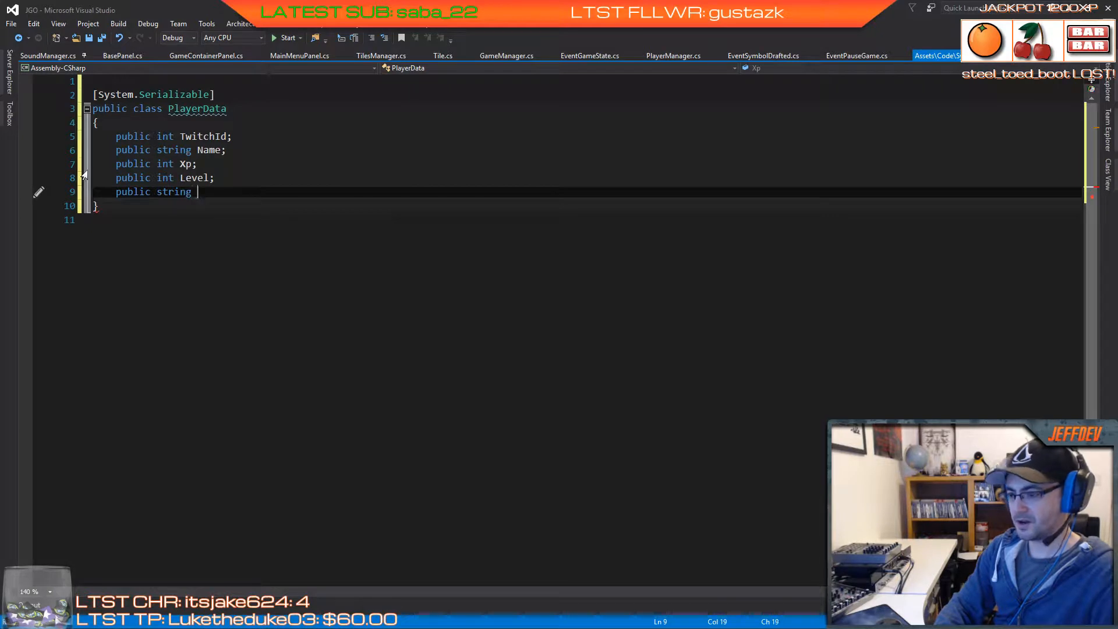
pyautogui.write('Icon;')
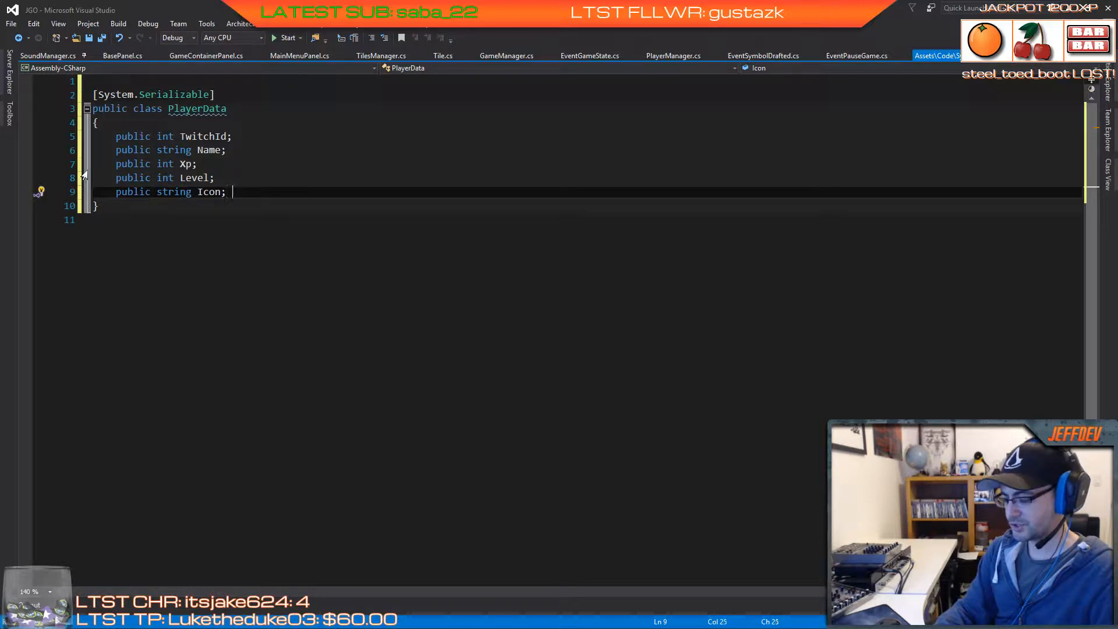
pyautogui.write(' // the i')
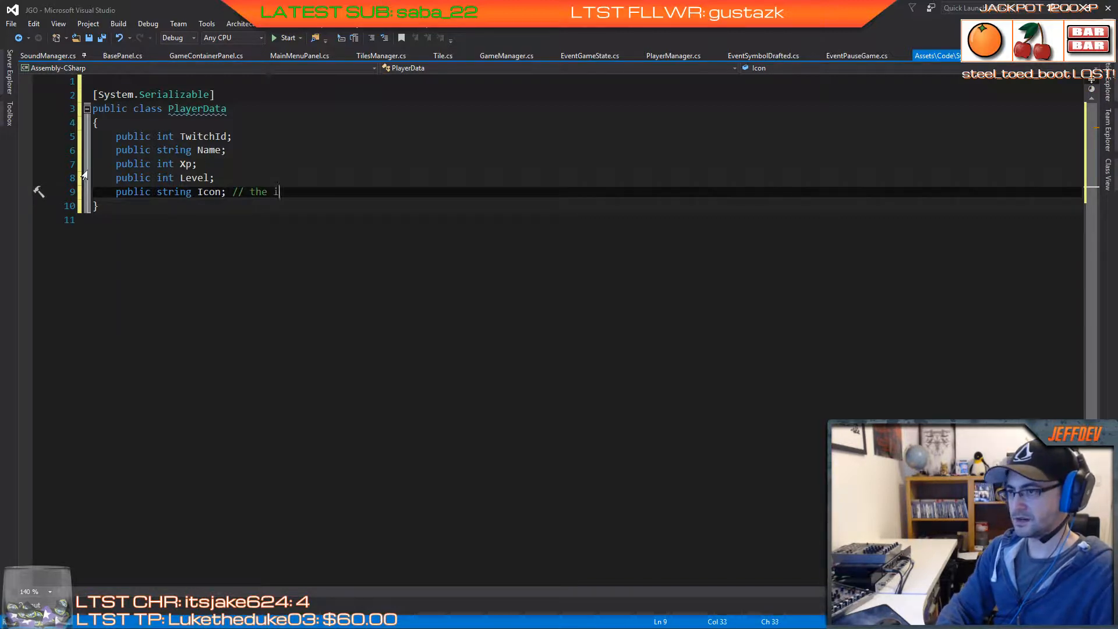
pyautogui.write('con URL')
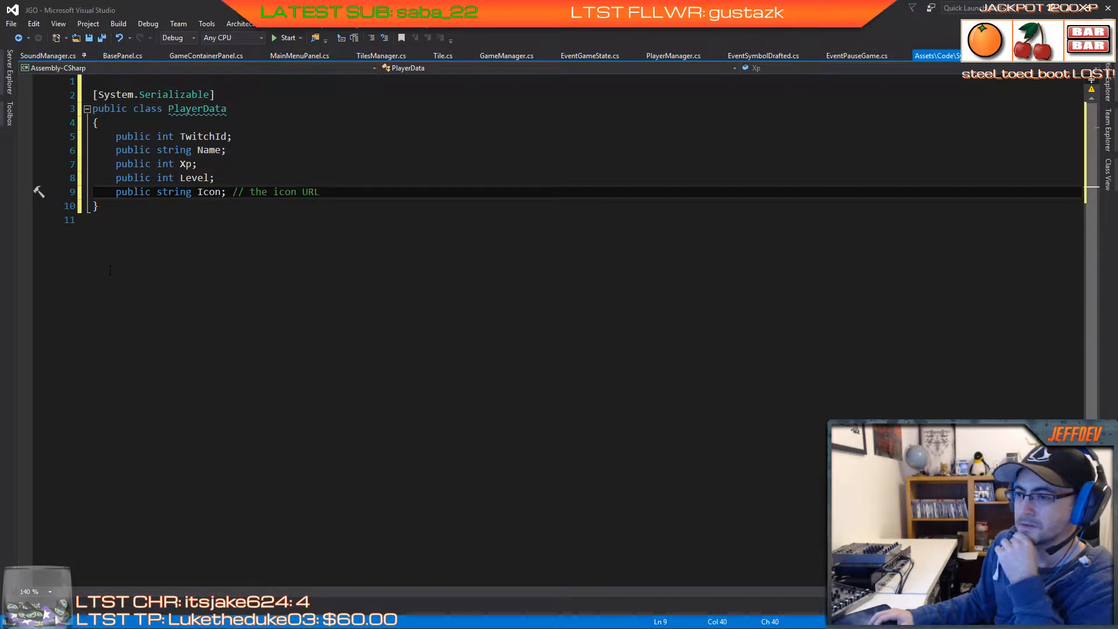
# Step: Rename the Icon field to IconUrl
pyautogui.click(221, 191)
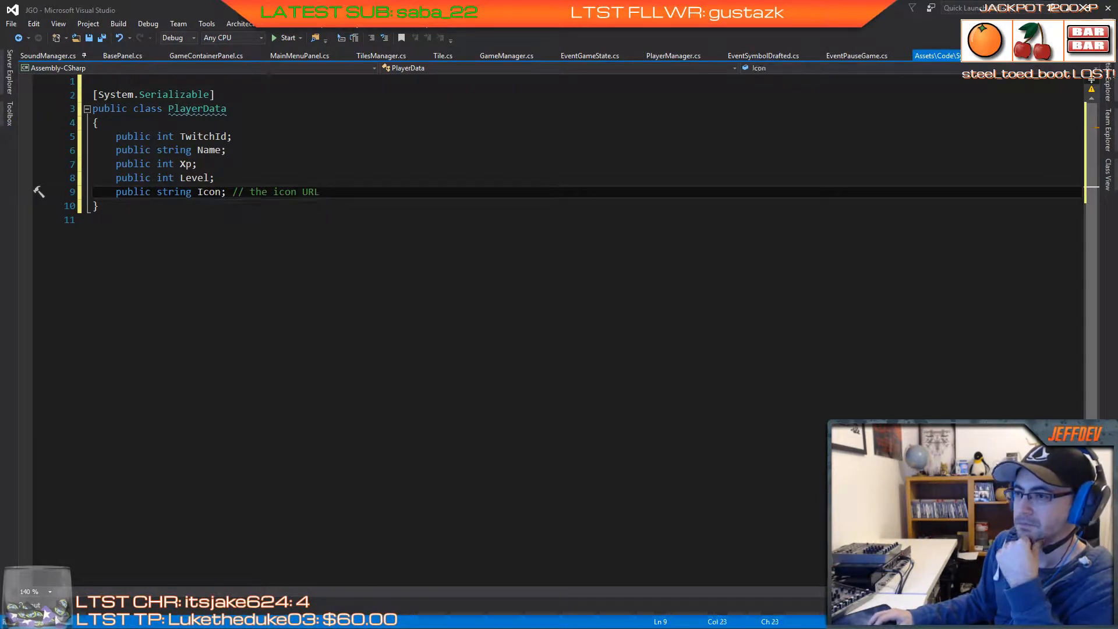
pyautogui.write('U')
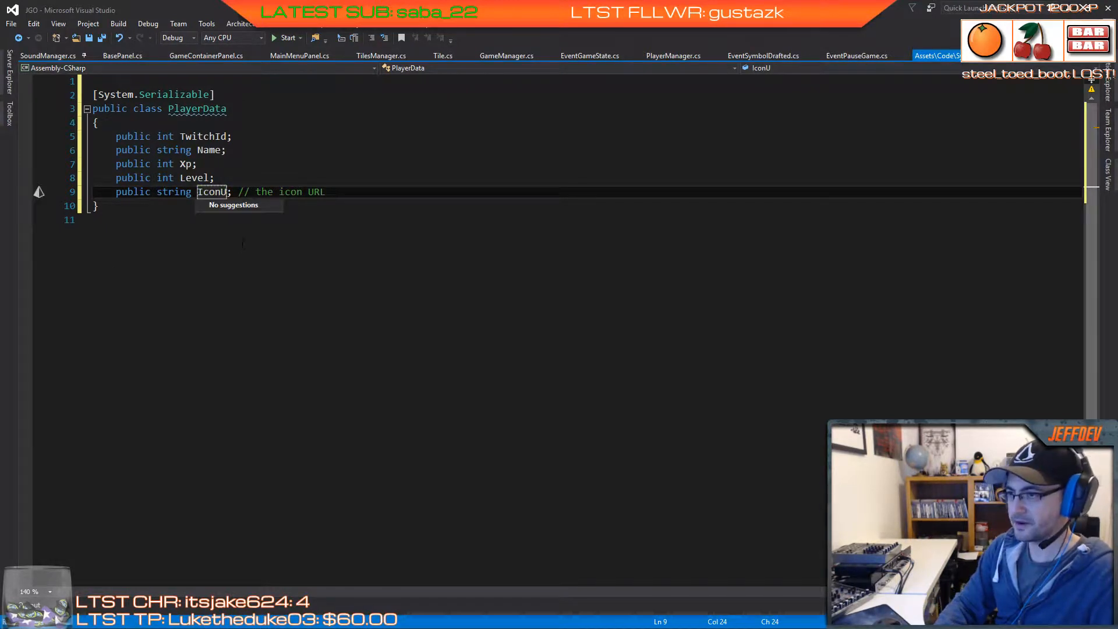
pyautogui.write('rl')
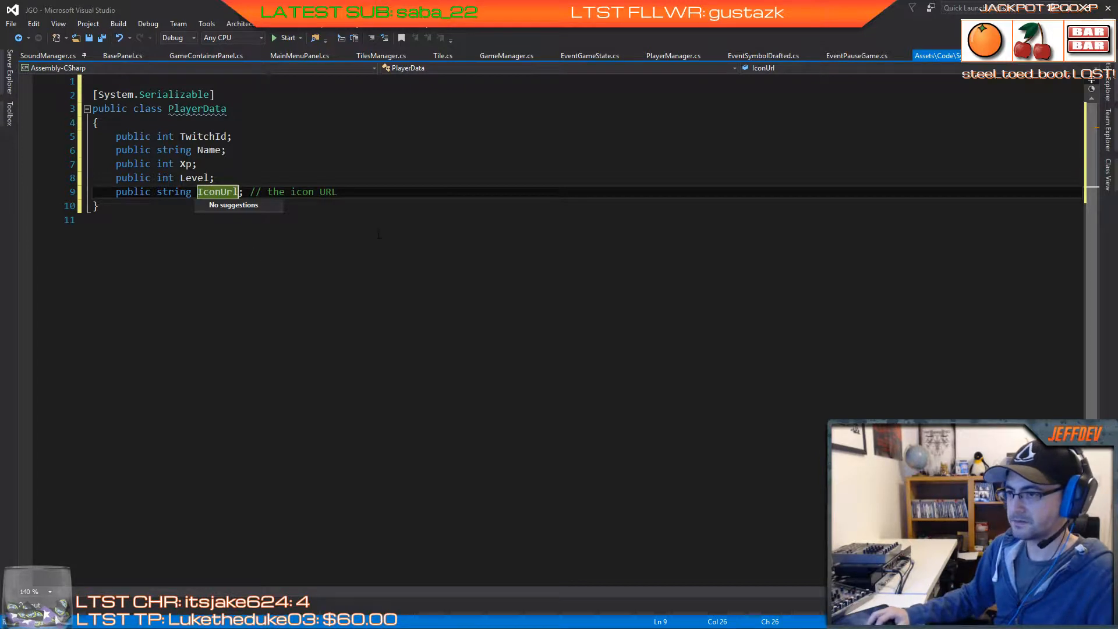
pyautogui.click(371, 193)
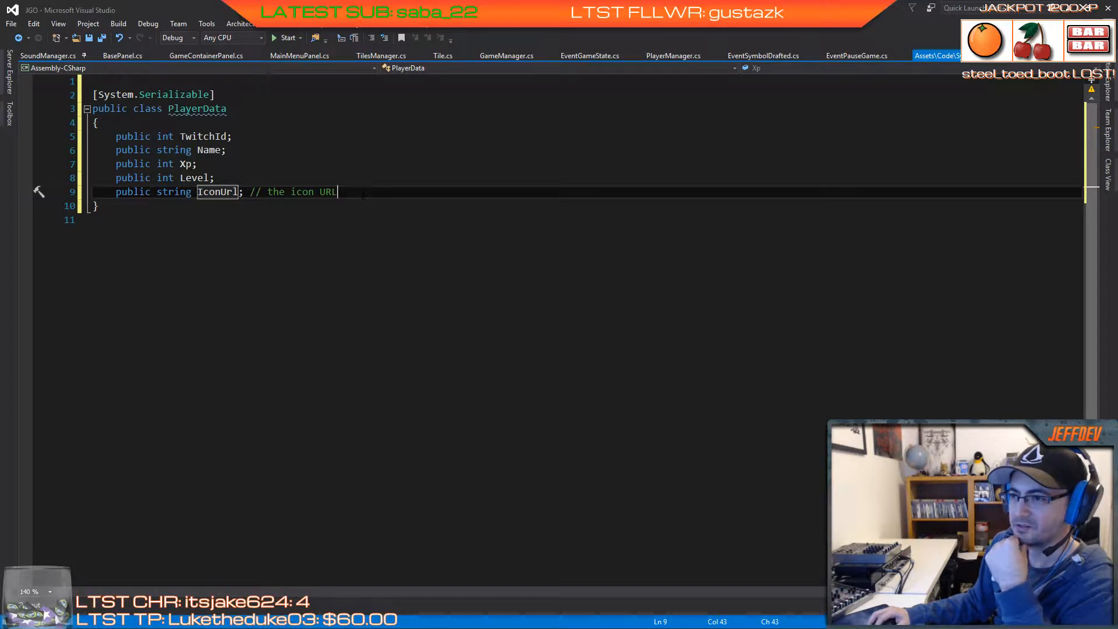
pyautogui.doubleClick(213, 137)
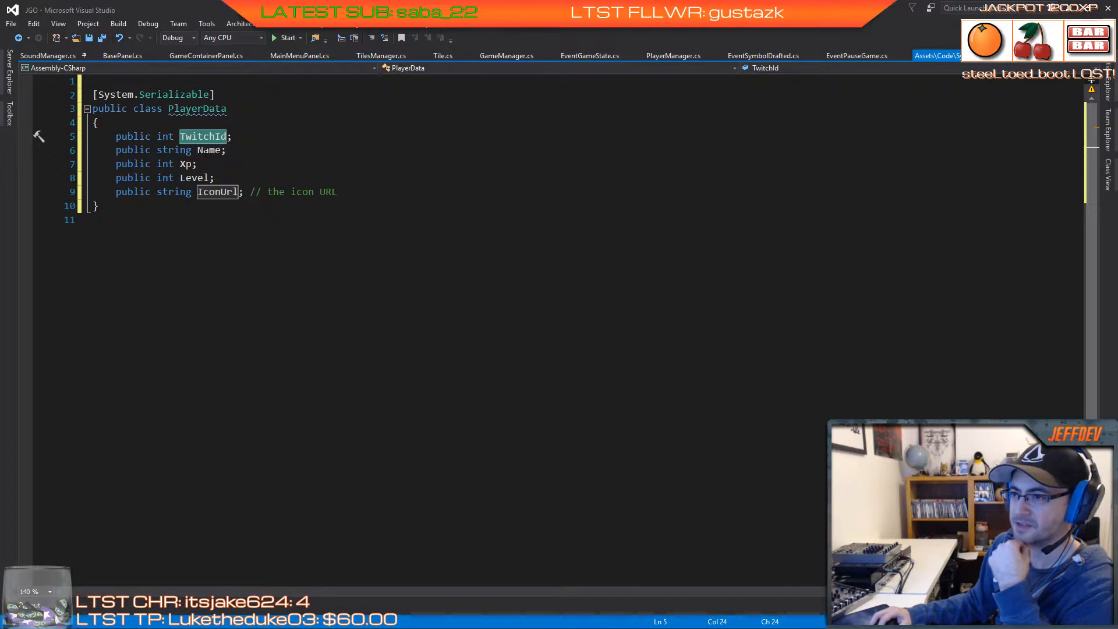
pyautogui.doubleClick(205, 151)
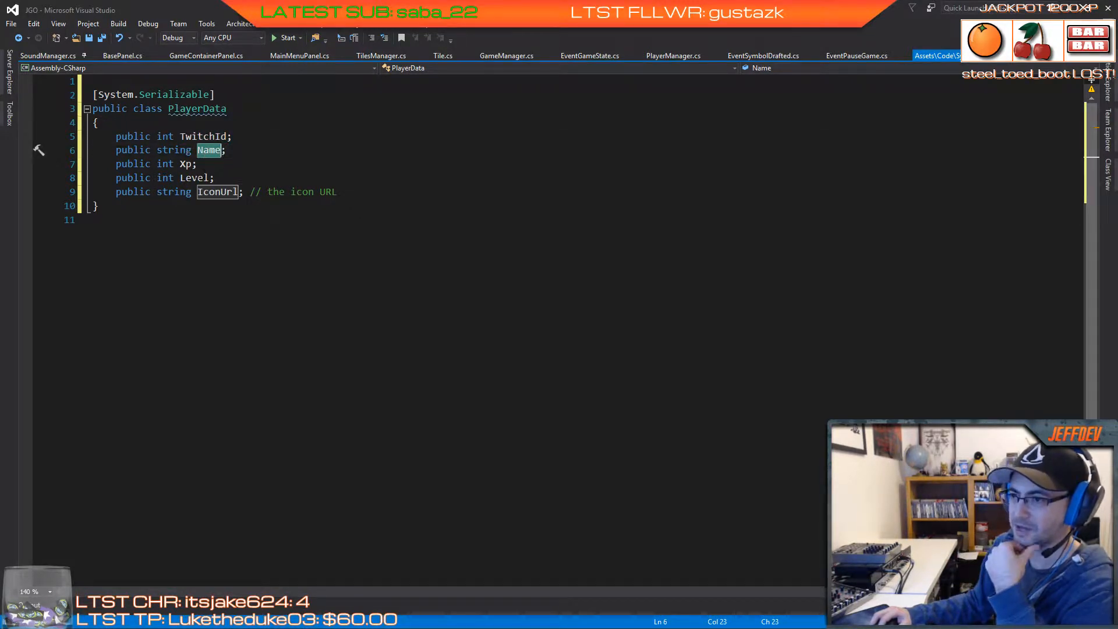
pyautogui.doubleClick(185, 165)
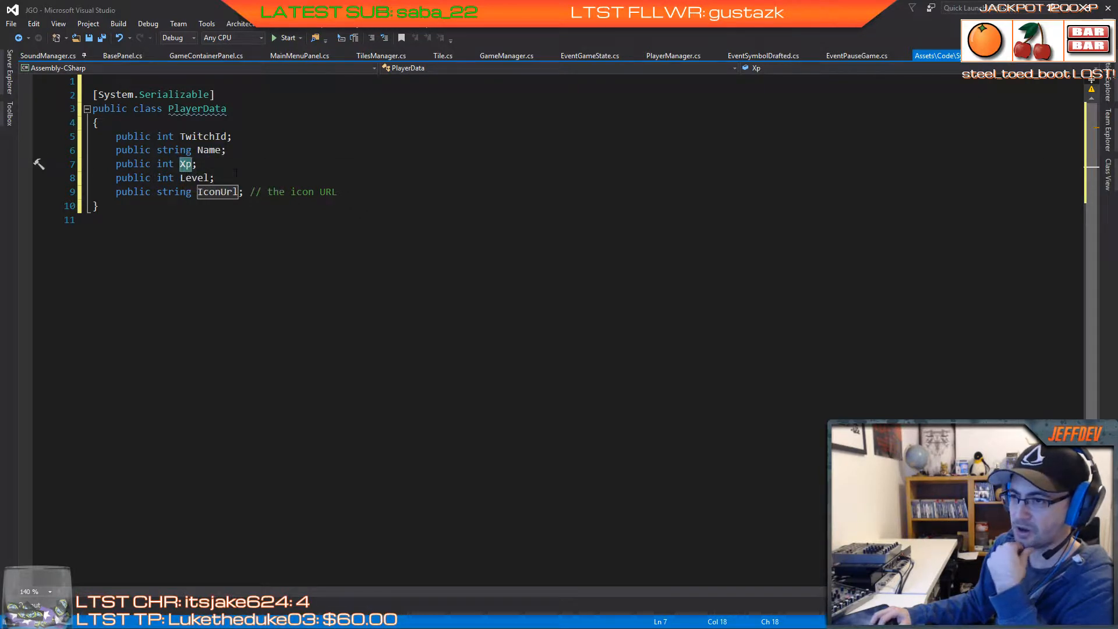
pyautogui.doubleClick(195, 178)
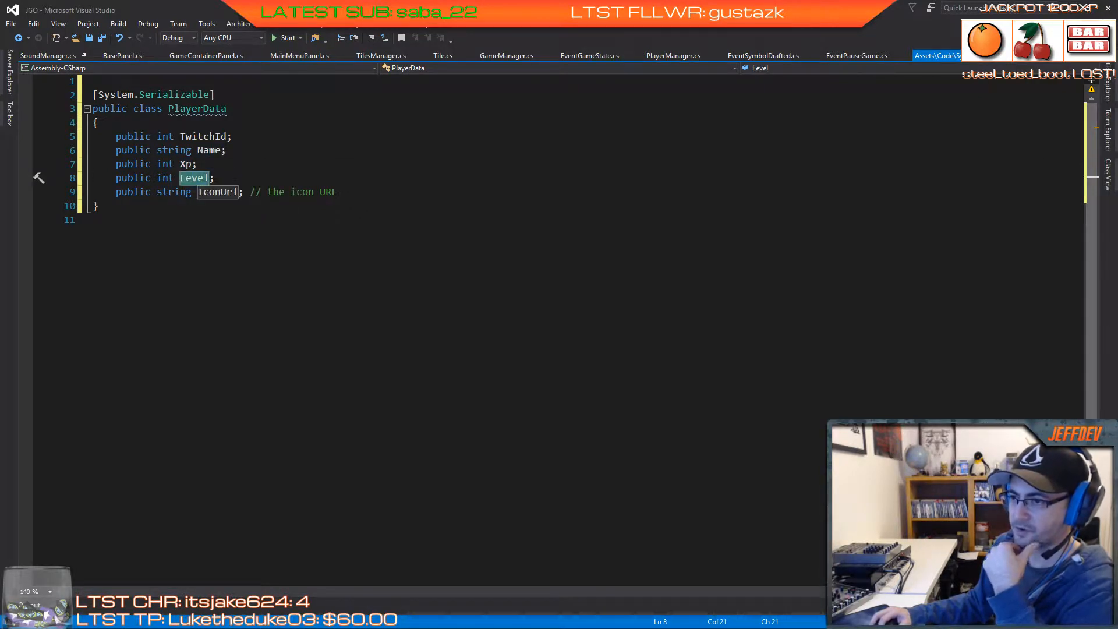
pyautogui.doubleClick(217, 192)
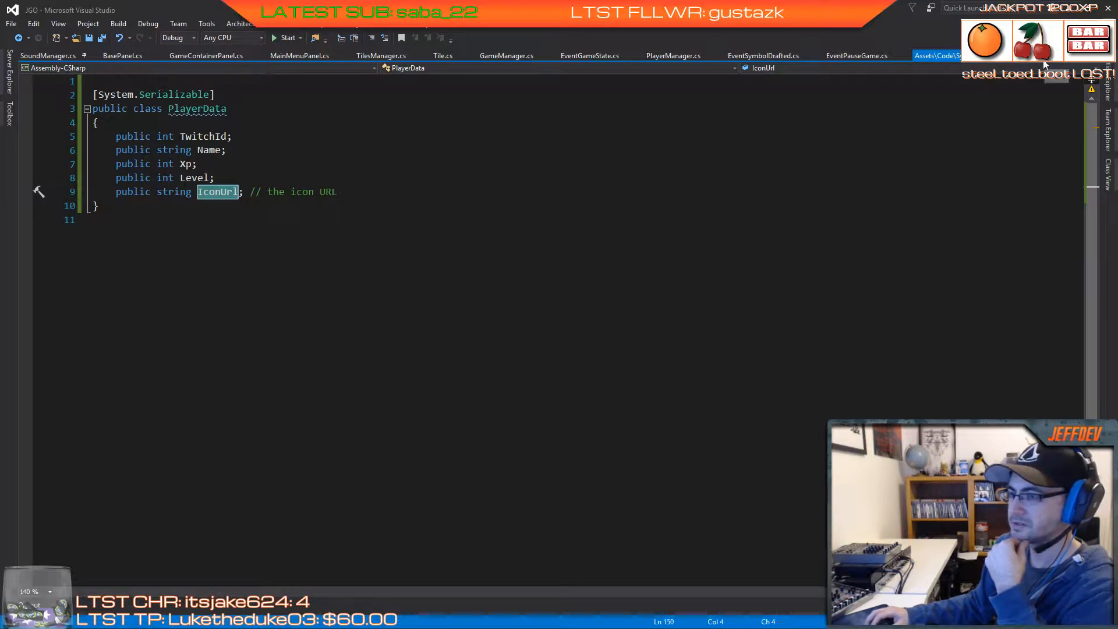
# Step: Switch to the Unity editor and expand the Managers folder inside Code in the project assets
pyautogui.click(505, 55)
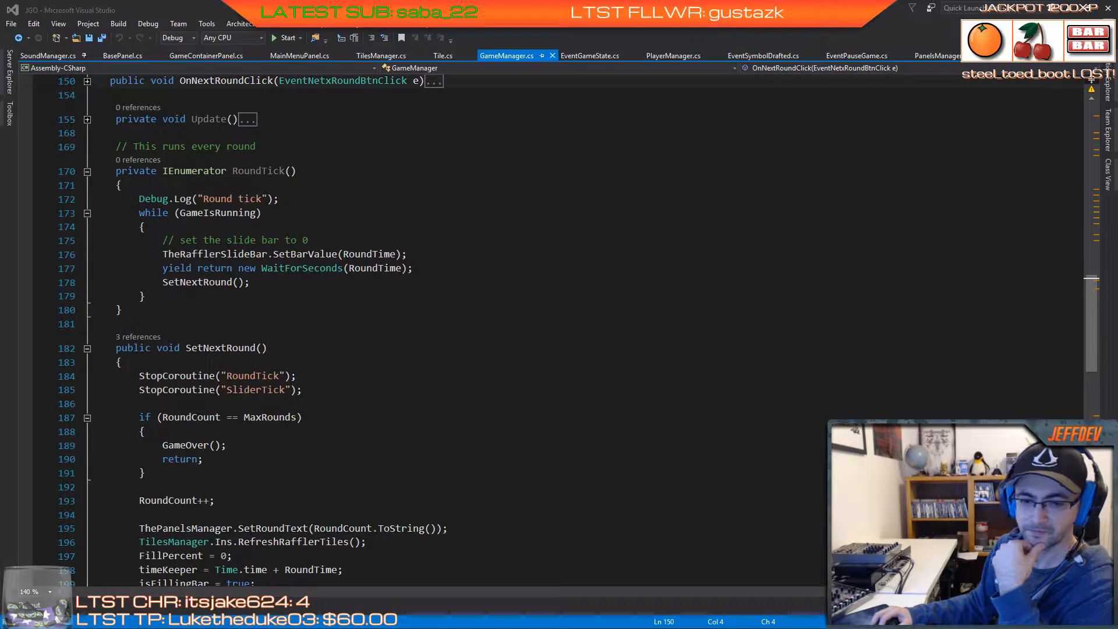
pyautogui.hotkey('alt', 'Tab')
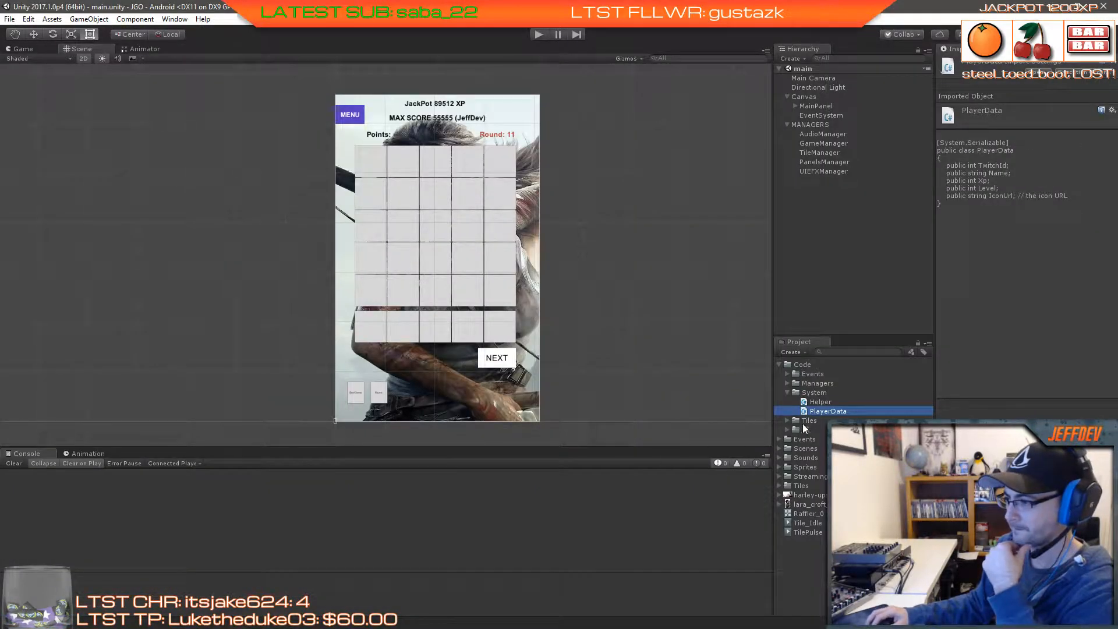
pyautogui.click(786, 383)
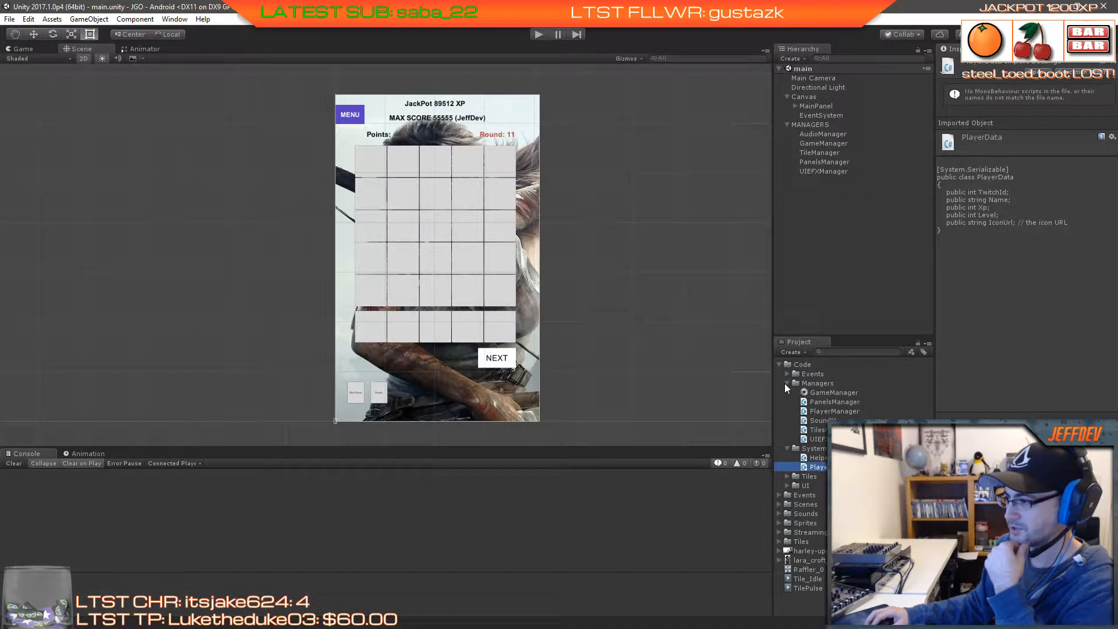
# Step: Open the PlayerManager script and declare a public PlayerData method GetPlayerInfo(int twitchId) between Awake and GetPlayerName
pyautogui.doubleClick(820, 411)
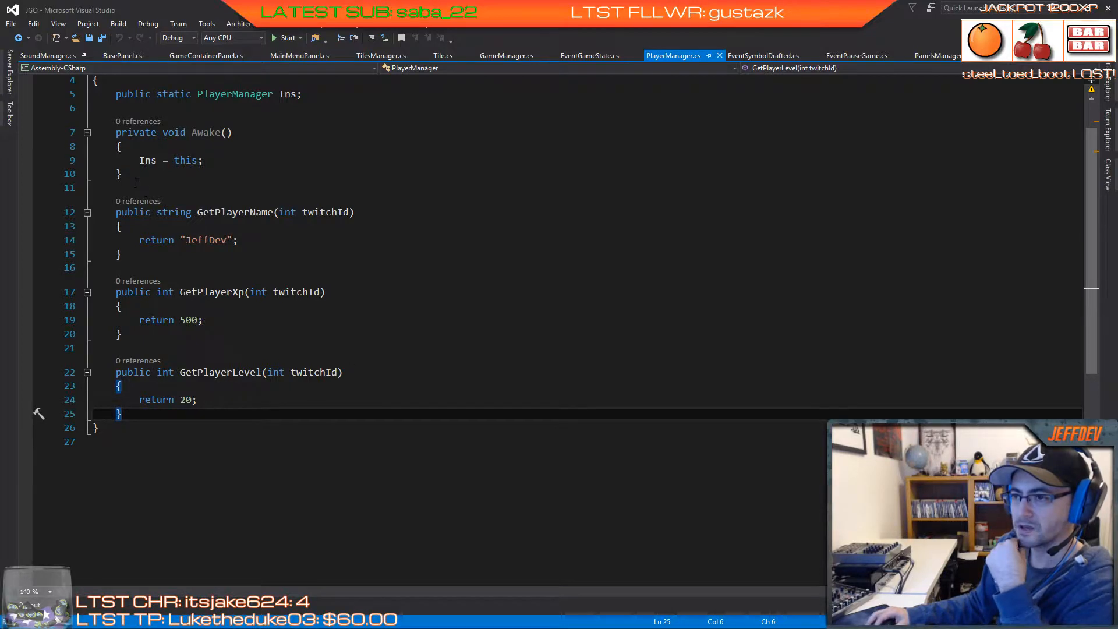
pyautogui.click(233, 175)
pyautogui.press('Return')
pyautogui.press('Return')
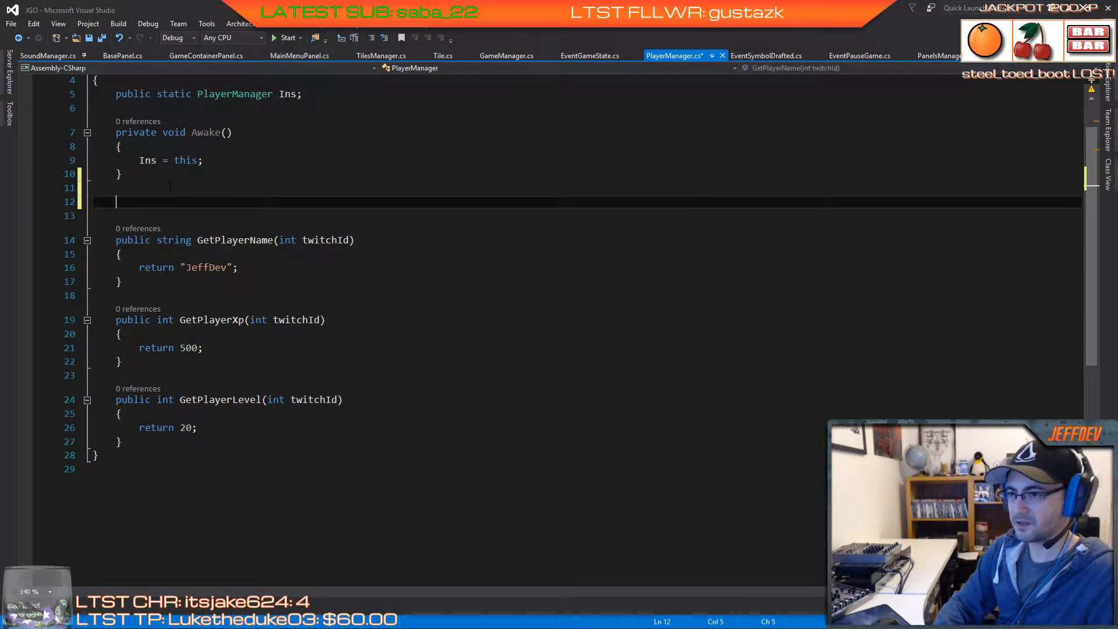
pyautogui.write('public p')
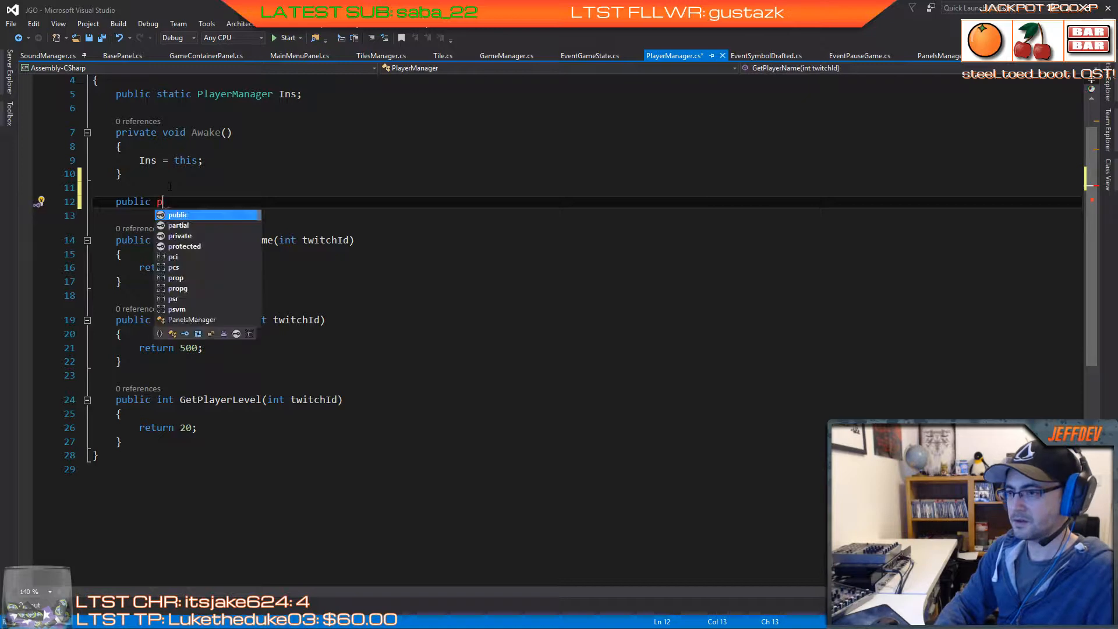
pyautogui.write('layerData ')
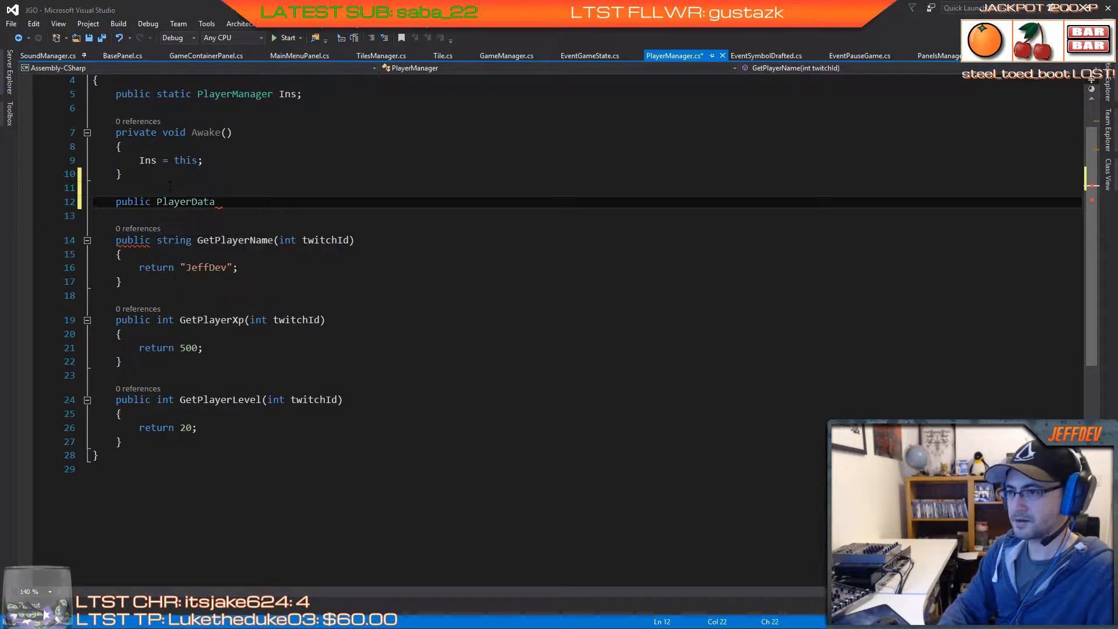
pyautogui.write('GetPl')
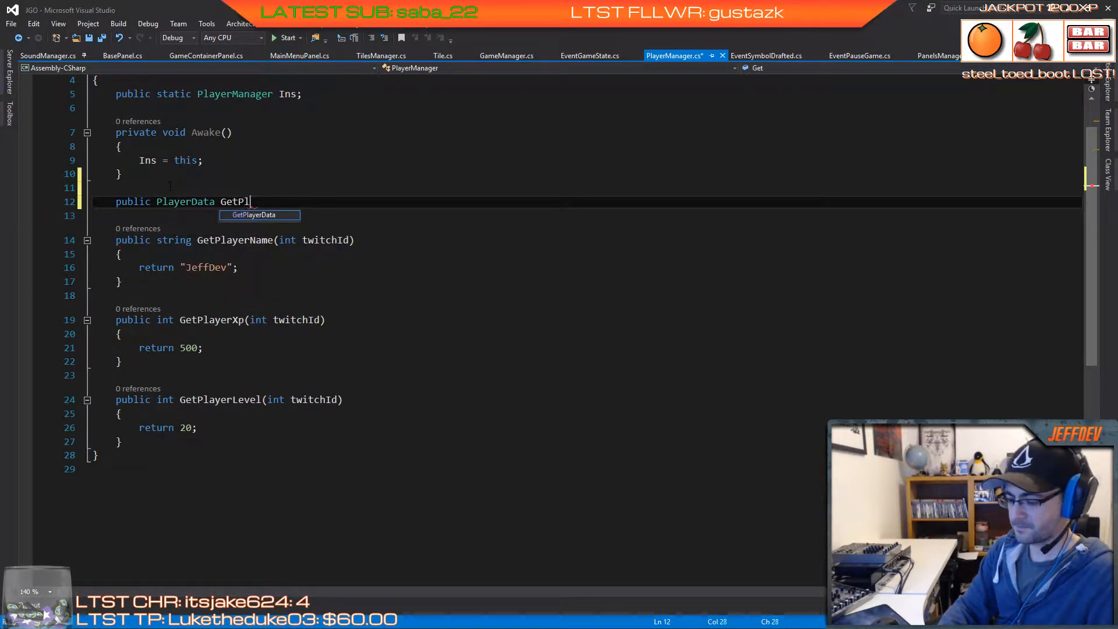
pyautogui.write('ayer')
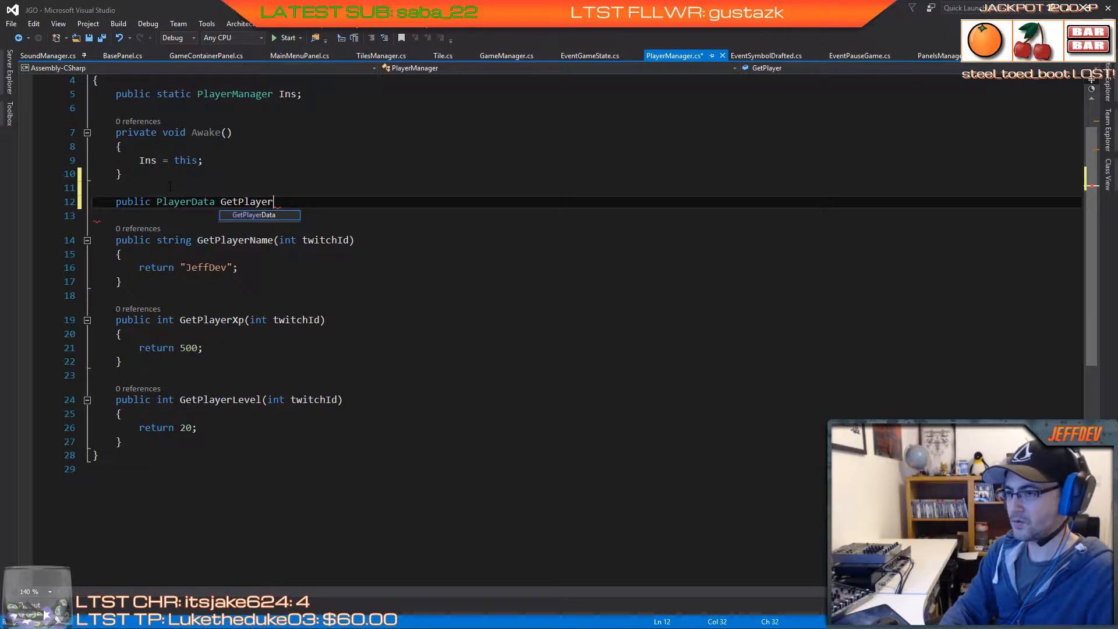
pyautogui.write('Info')
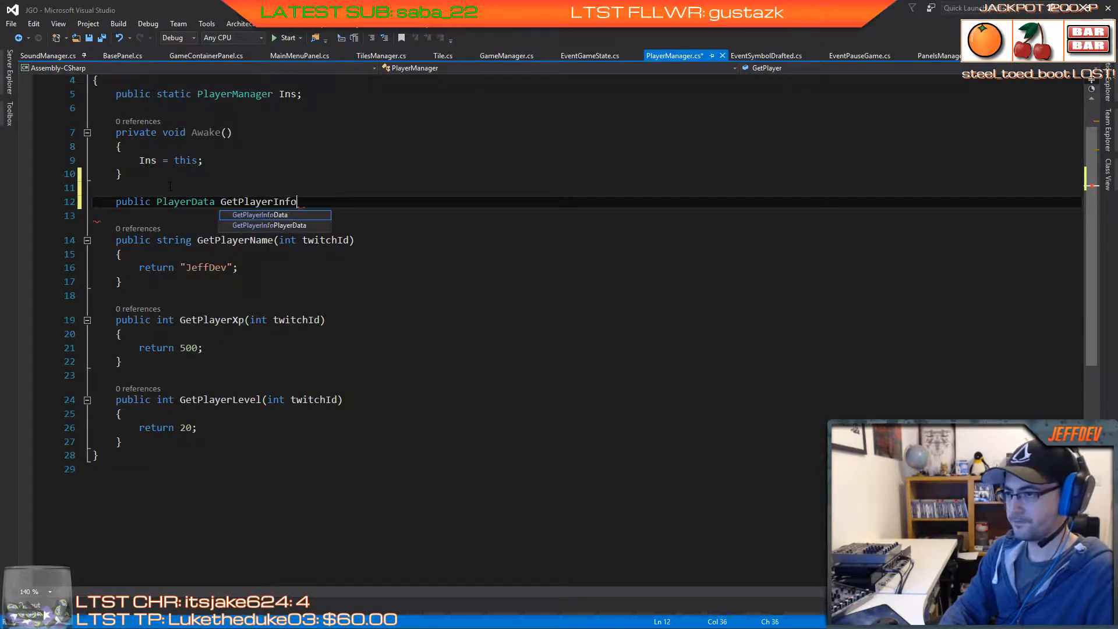
pyautogui.write('(int')
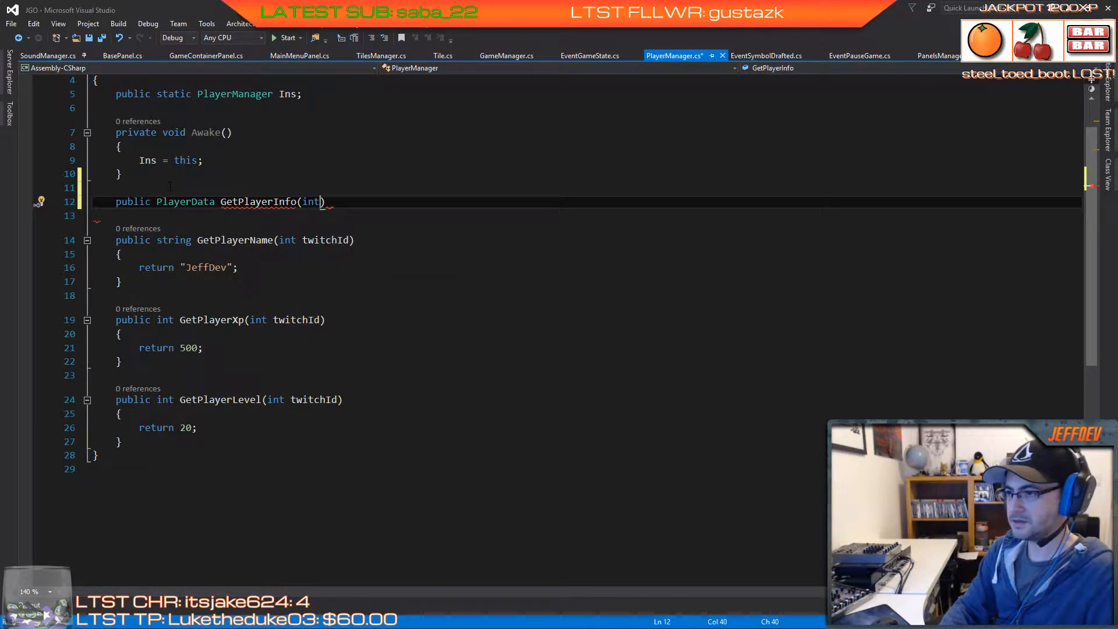
pyautogui.write(' twitchId')
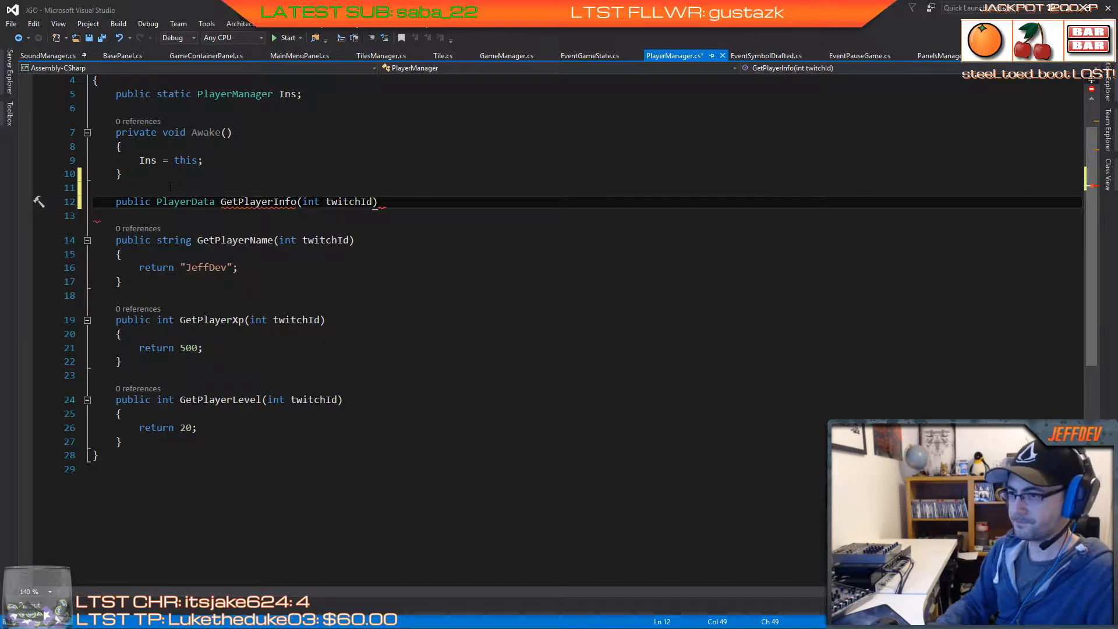
# Step: Give GetPlayerInfo a braced body containing the statement "return new PlayerData();"
pyautogui.press('Return')
pyautogui.write('{')
pyautogui.press('Return')
pyautogui.write('return')
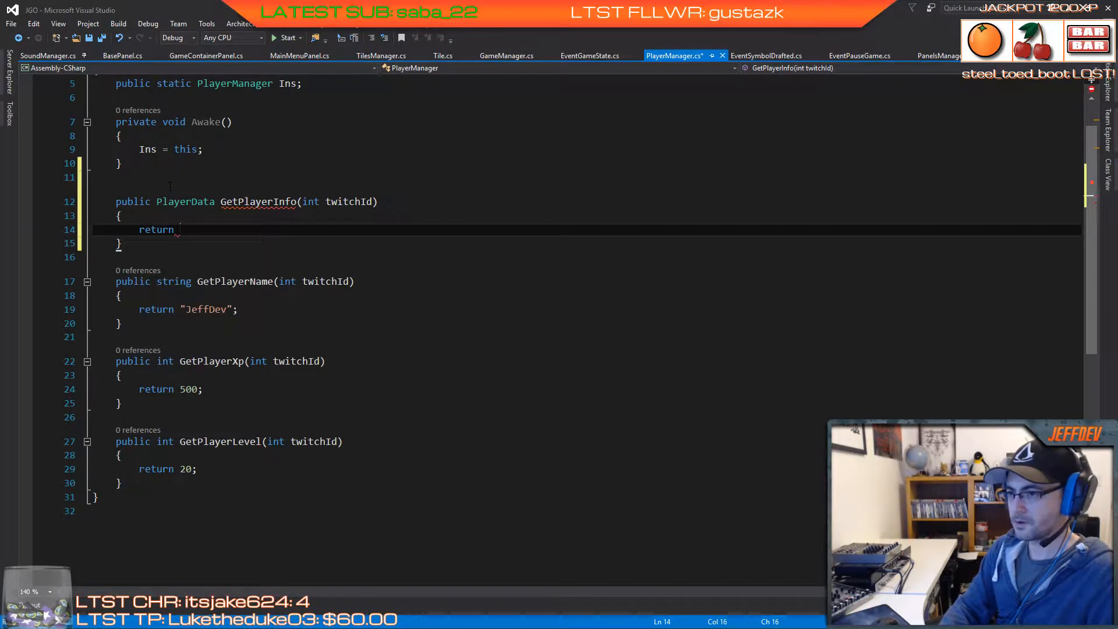
pyautogui.hotkey('ctrl', 'shift', 'Left')
pyautogui.write('r')
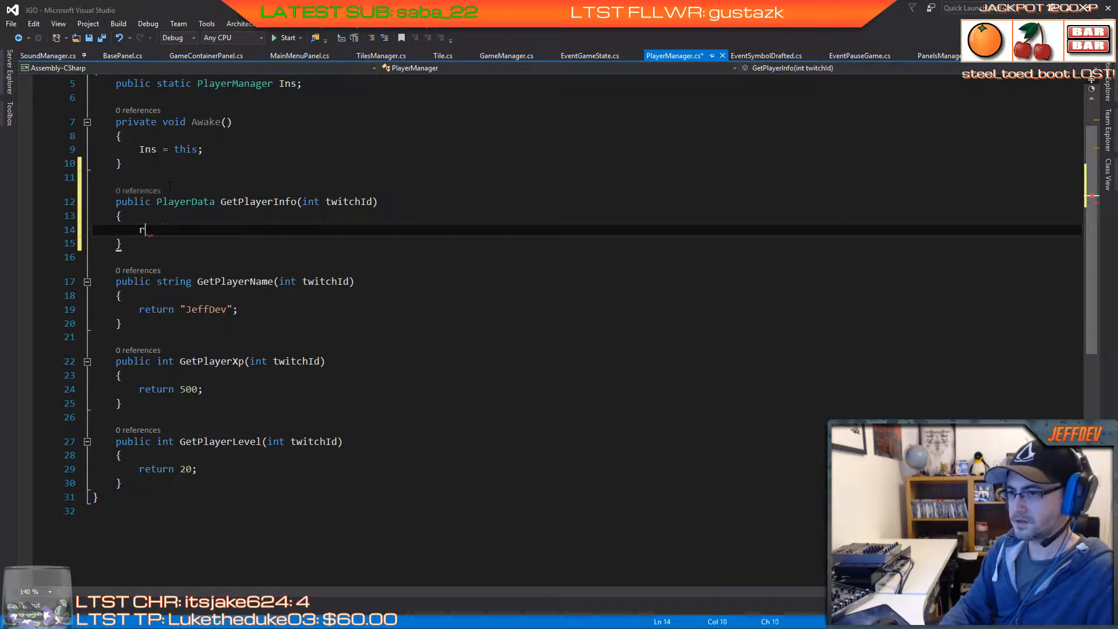
pyautogui.write('return ')
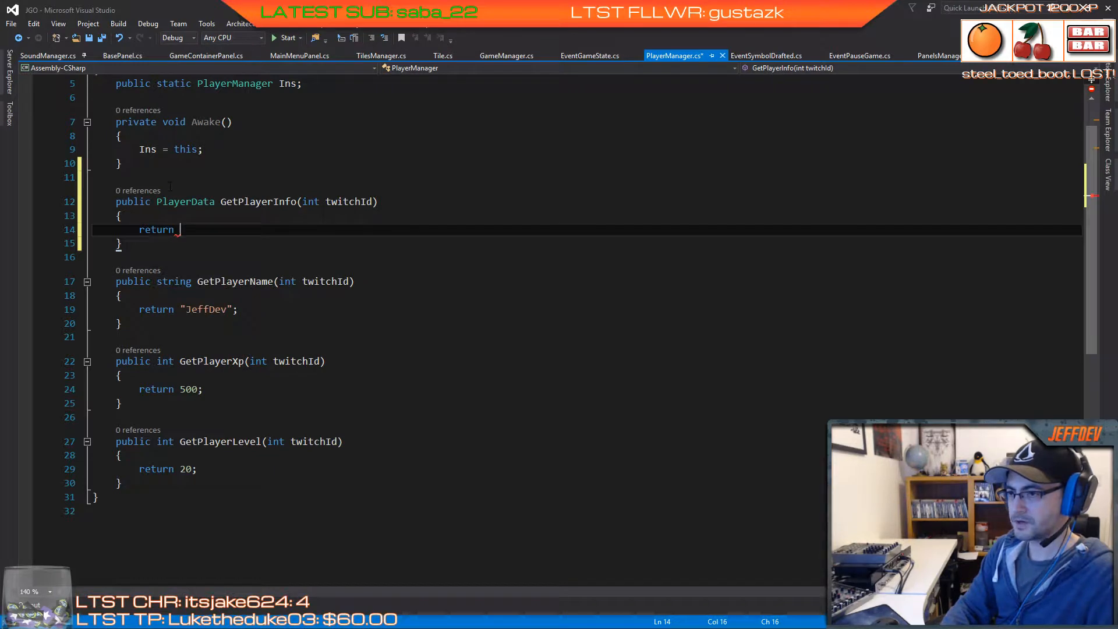
pyautogui.write('new PlayerData();')
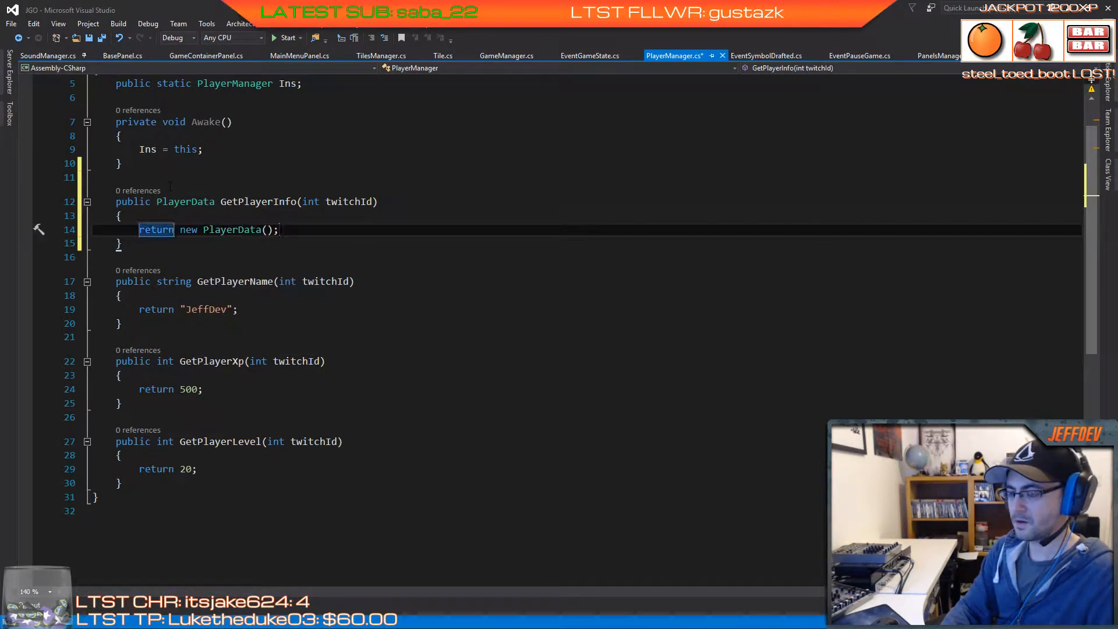
# Step: Above the return in GetPlayerInfo, declare "PlayerData data = new PlayerData();" and start the following line with data
pyautogui.hotkey('ctrl', 'Return')
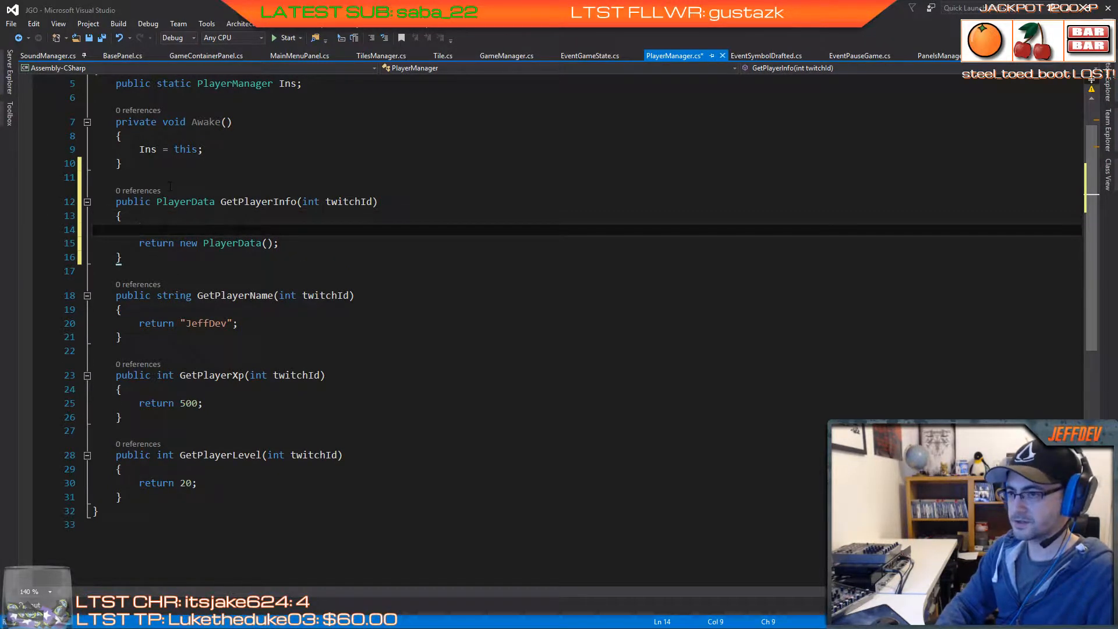
pyautogui.write('PlayerData ')
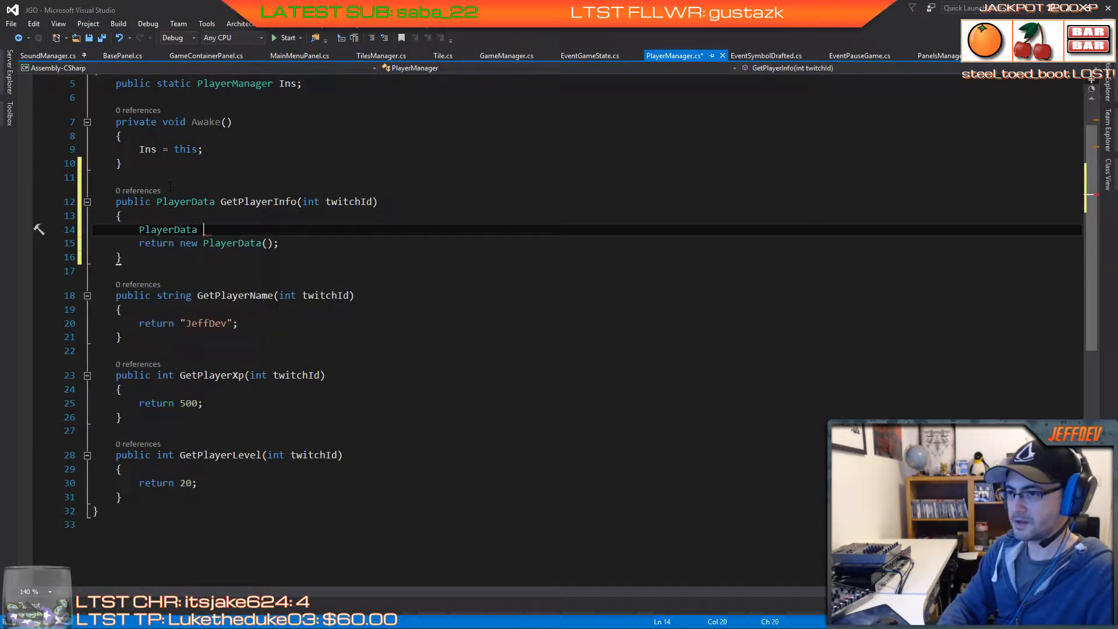
pyautogui.write('data = ')
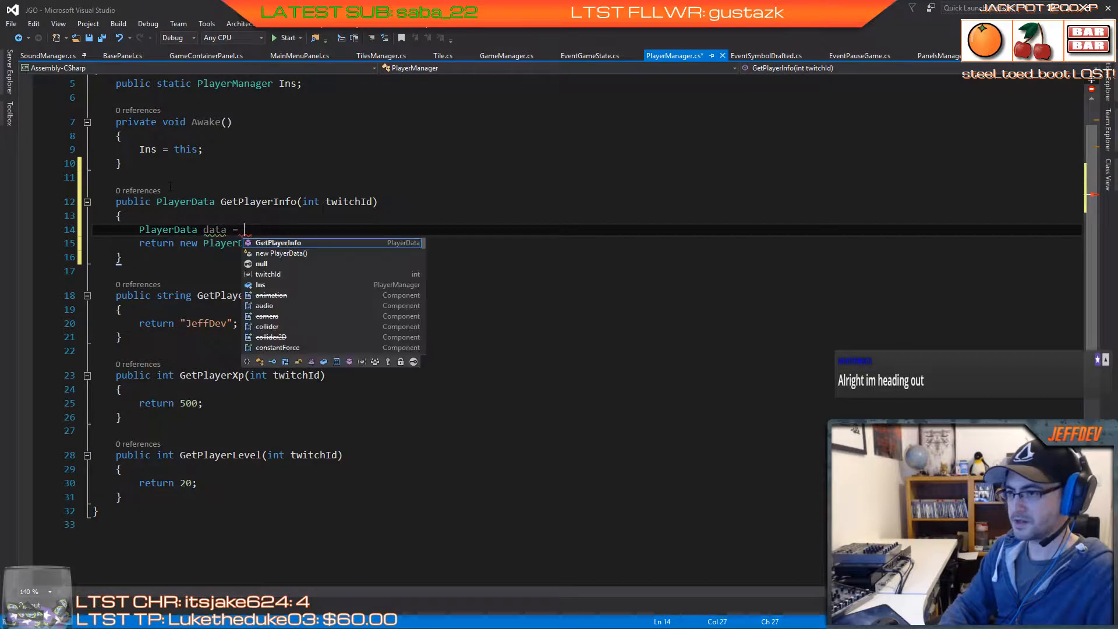
pyautogui.write('new ')
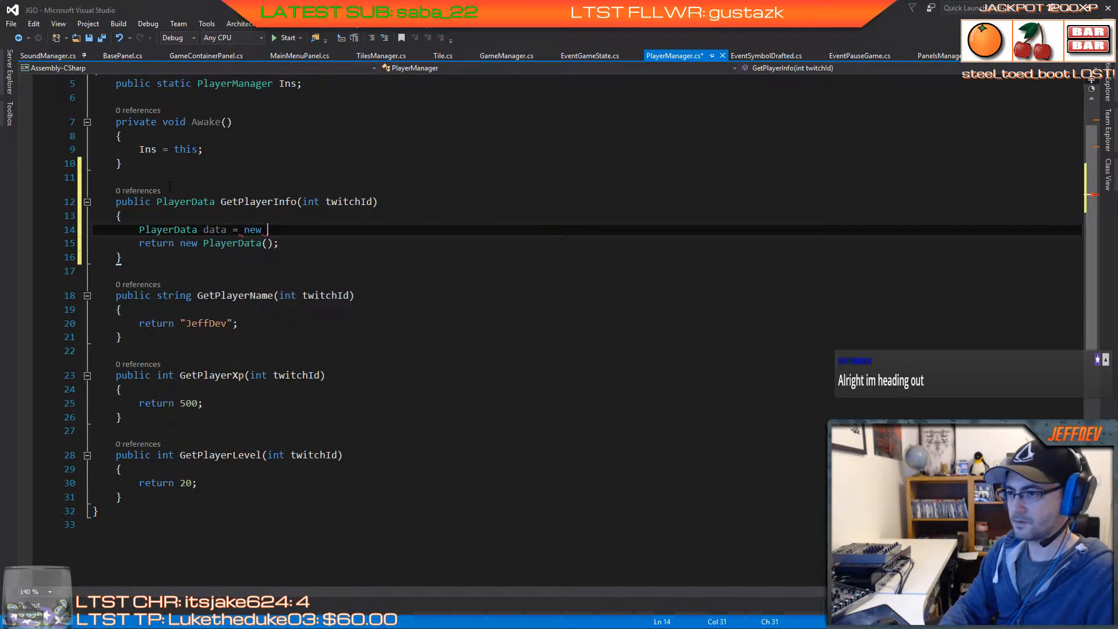
pyautogui.write('PlayerData();')
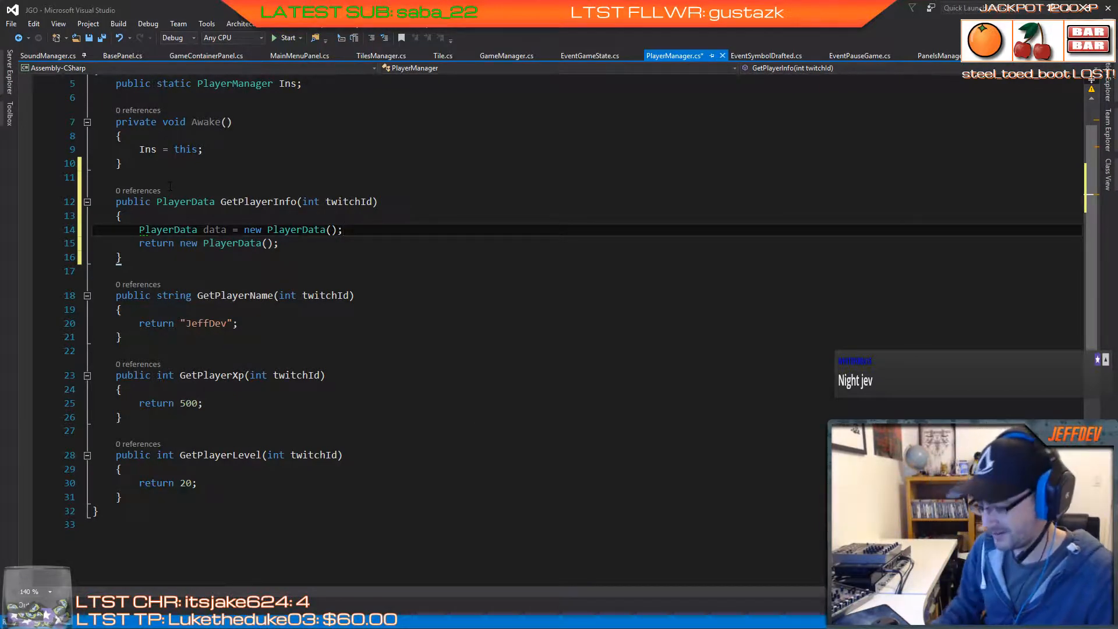
pyautogui.press('Return')
pyautogui.write('data')
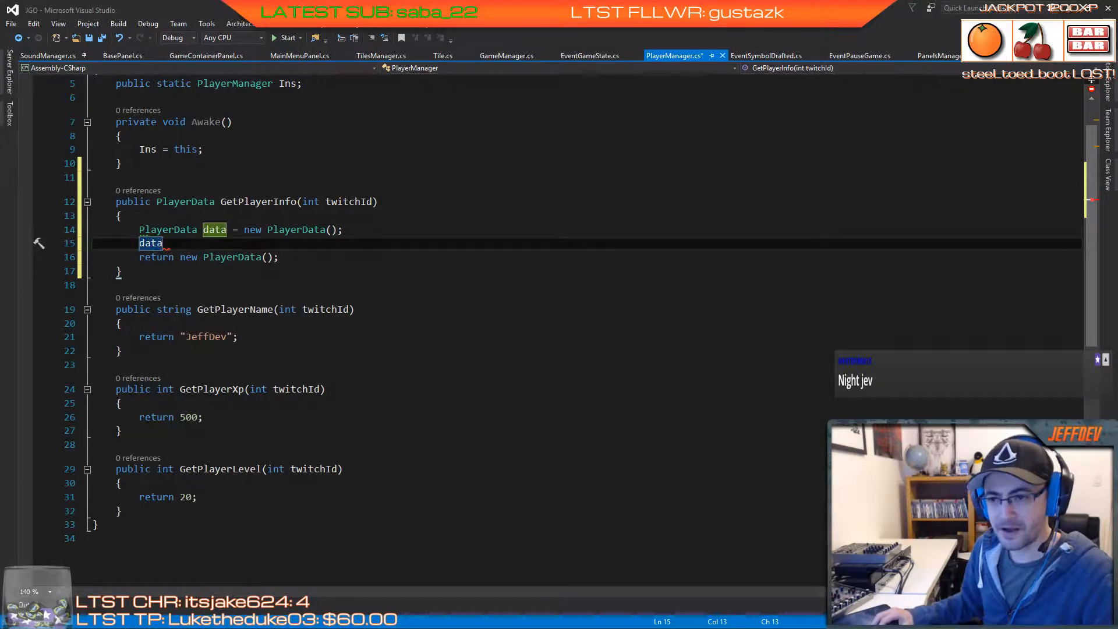
# Step: Switch to the web browser and search the web for "twitch get user id"
pyautogui.hotkey('alt', 'Tab')
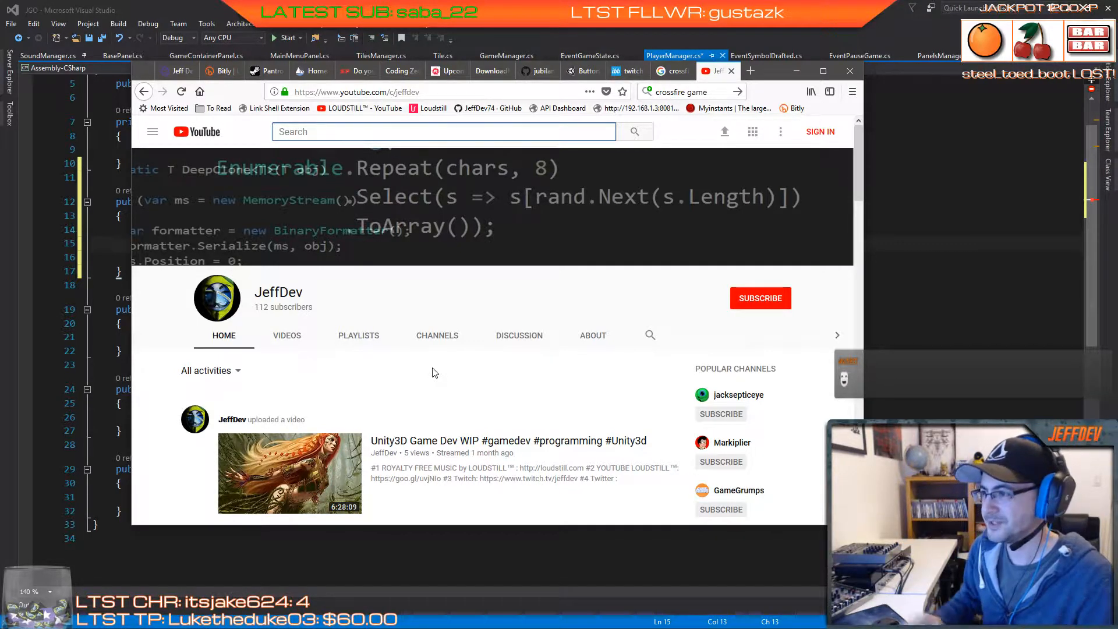
pyautogui.click(716, 93)
pyautogui.write('twi')
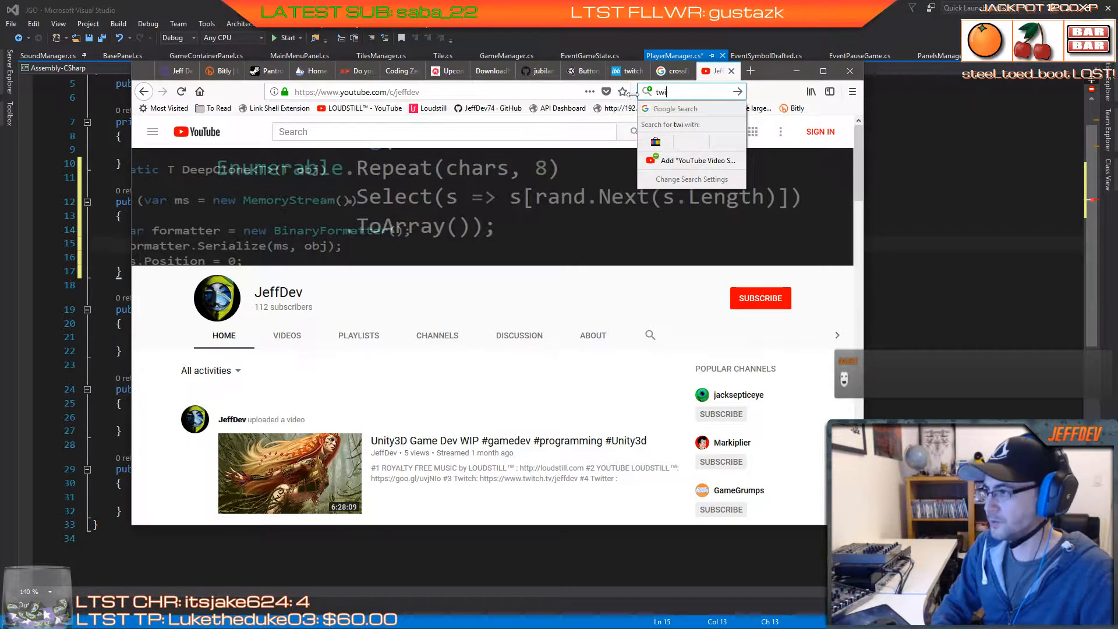
pyautogui.write('tch get ')
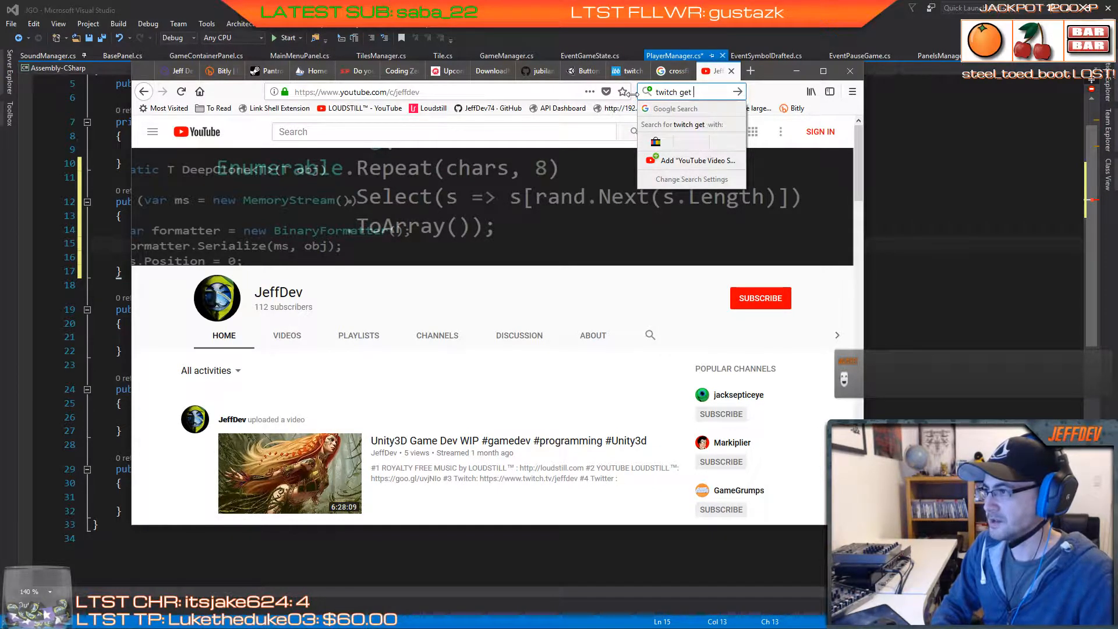
pyautogui.write('user id')
pyautogui.press('Return')
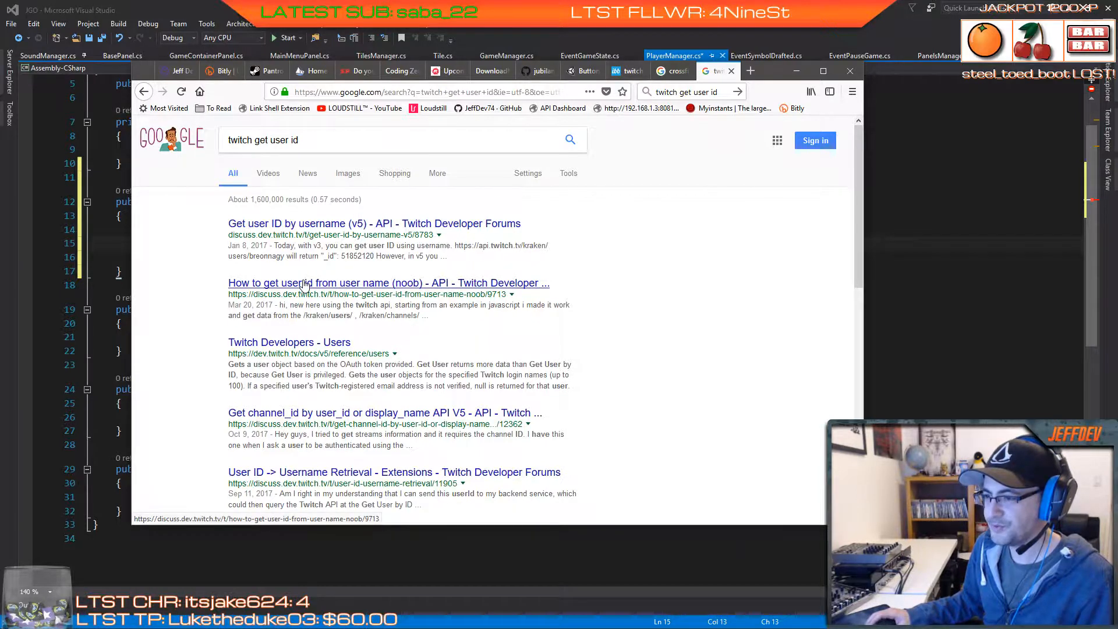
# Step: Open the forum thread "How to get user id from user name (noob)" and examine its API request code and replies
pyautogui.click(303, 283)
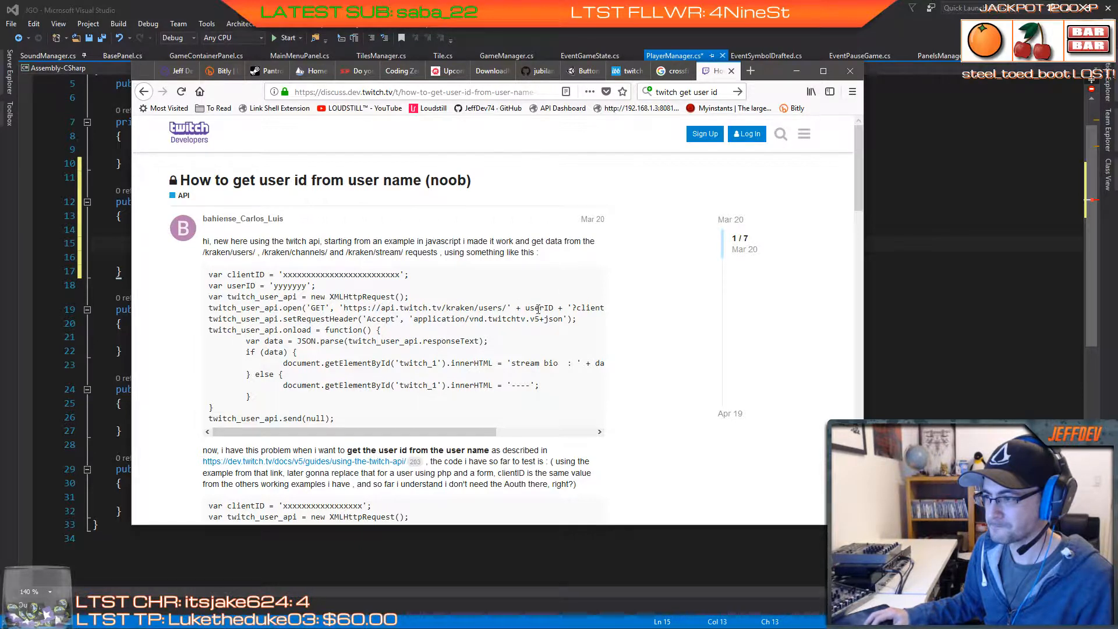
pyautogui.moveTo(381, 431)
pyautogui.mouseDown()
pyautogui.moveTo(479, 430)
pyautogui.moveTo(376, 431)
pyautogui.mouseUp()
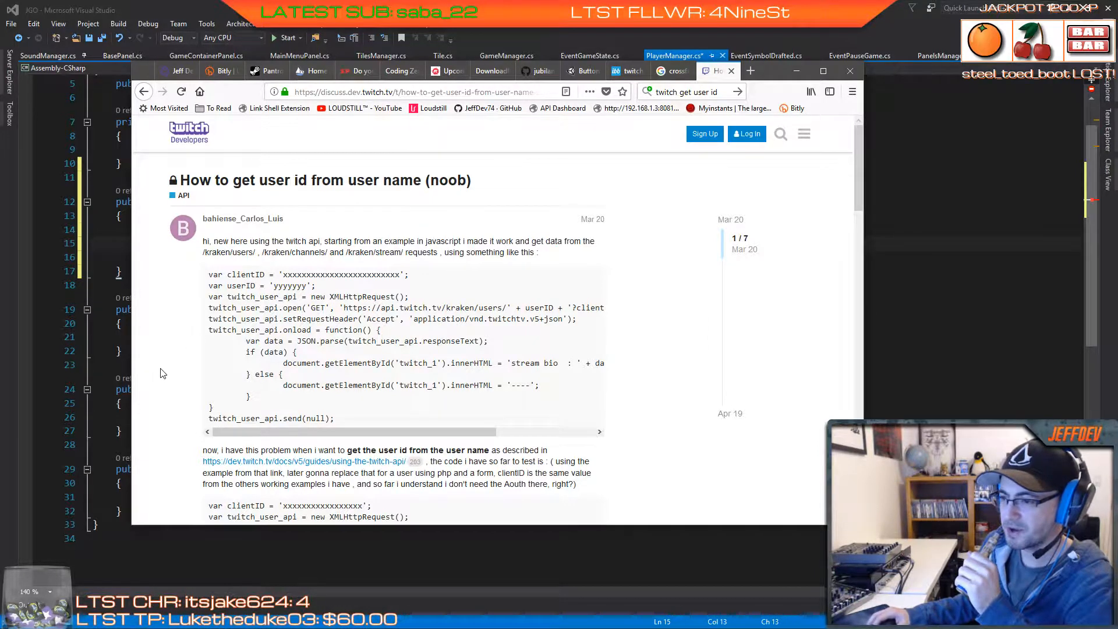
pyautogui.scroll(-3, 162, 373)
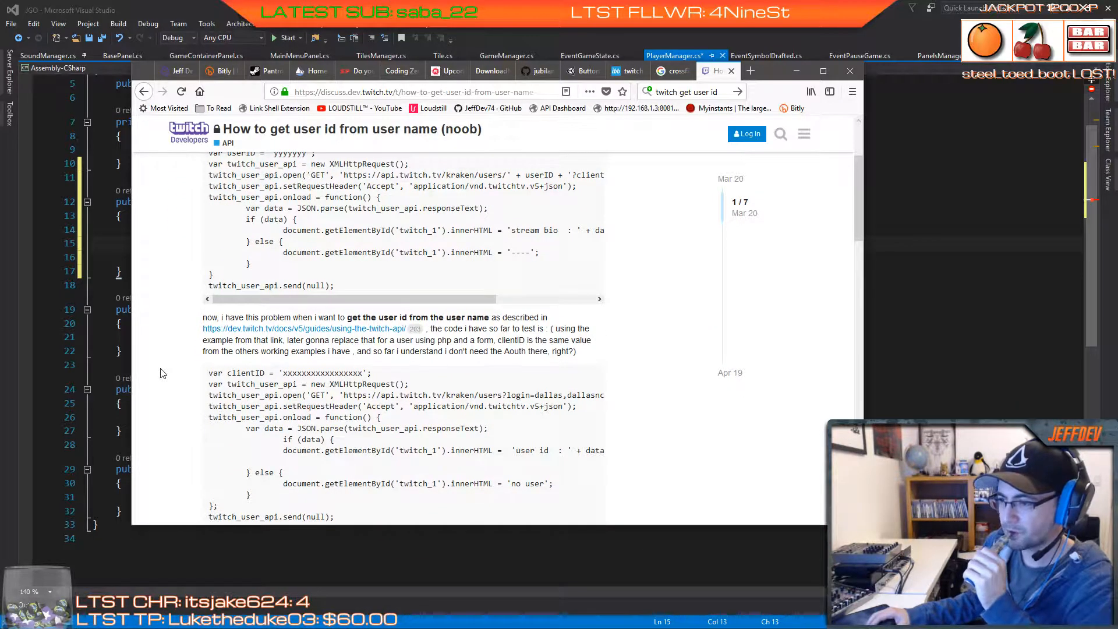
pyautogui.scroll(-2, 162, 373)
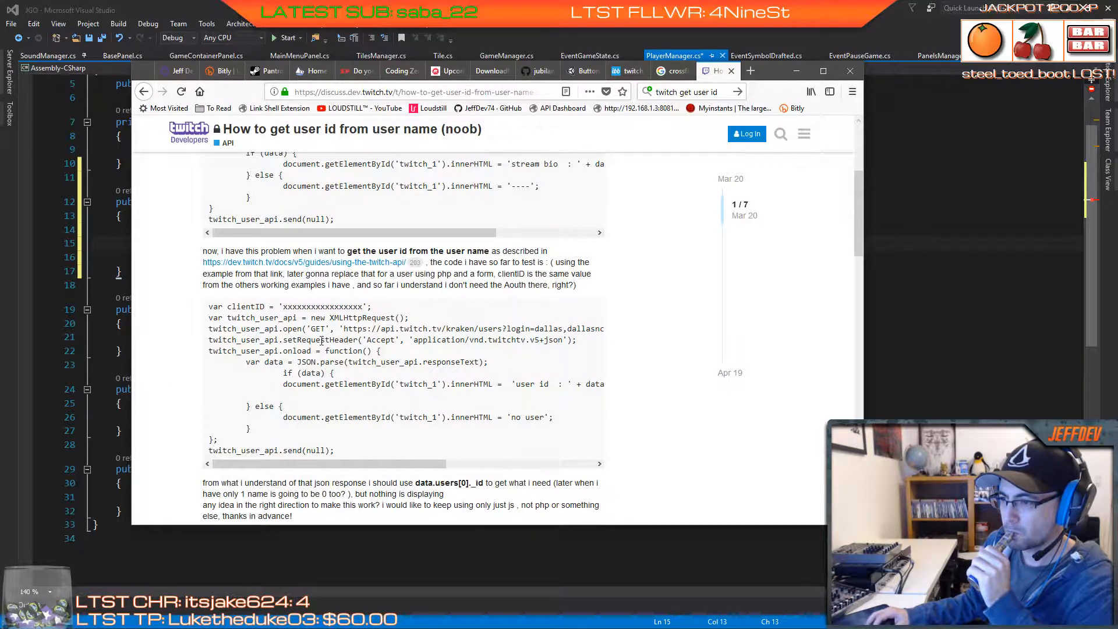
pyautogui.moveTo(401, 469); pyautogui.dragTo(574, 465)
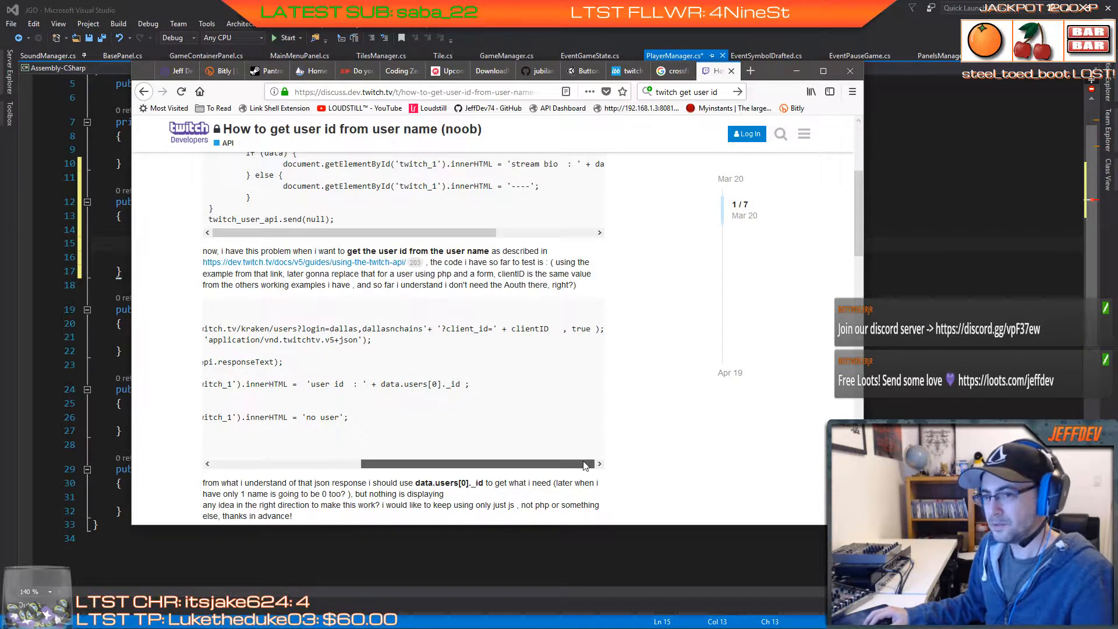
pyautogui.moveTo(562, 451); pyautogui.dragTo(365, 438)
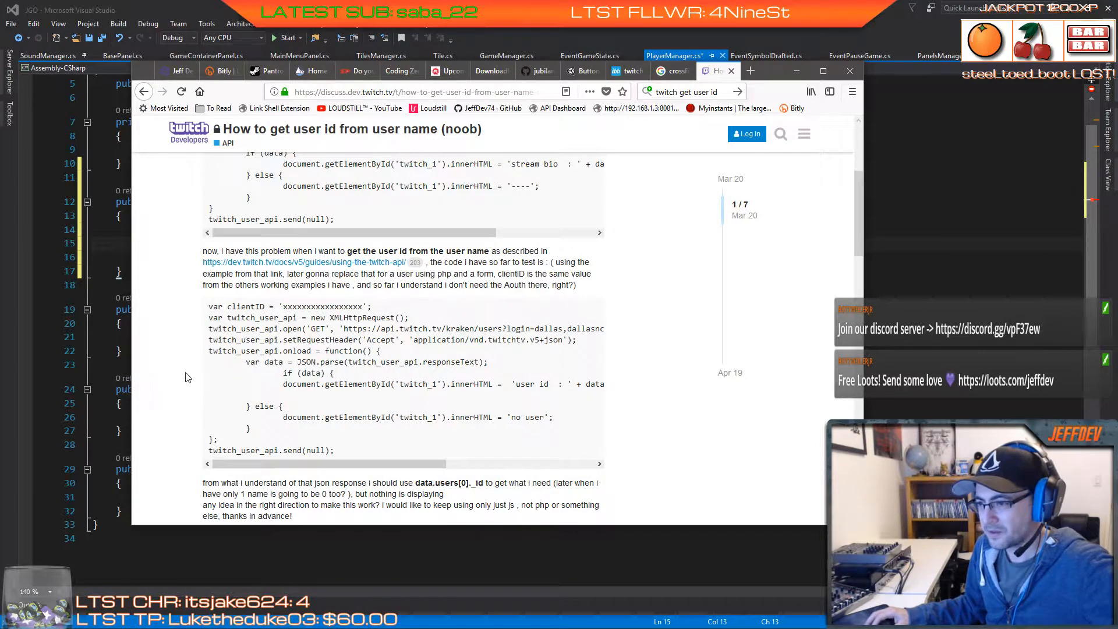
pyautogui.scroll(-3, 171, 372)
pyautogui.scroll(-3, 170, 377)
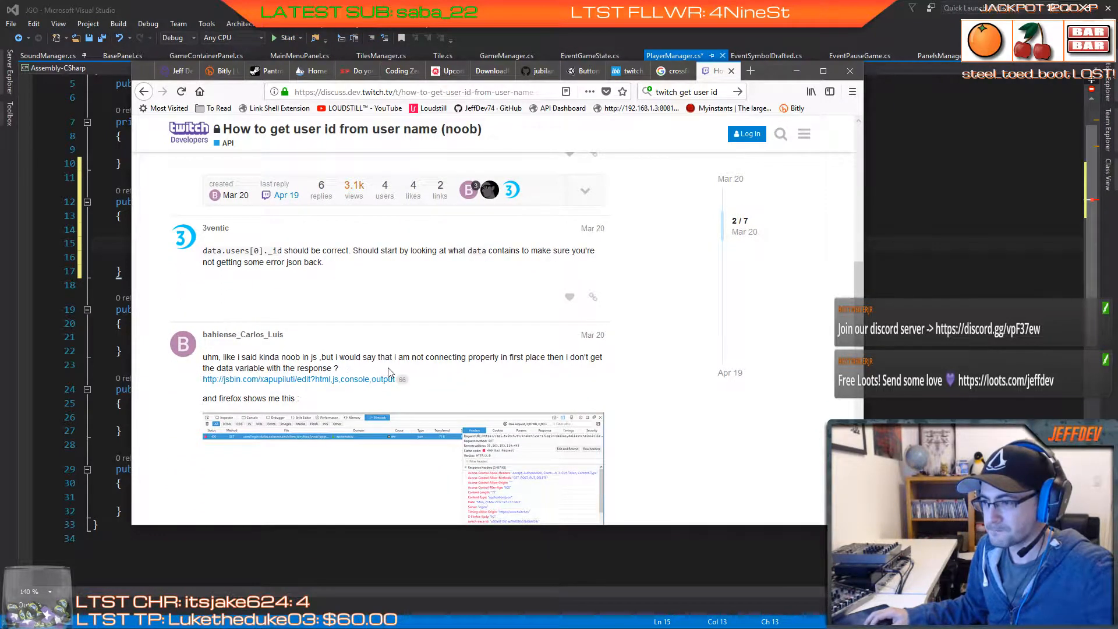
pyautogui.scroll(-8, 293, 380)
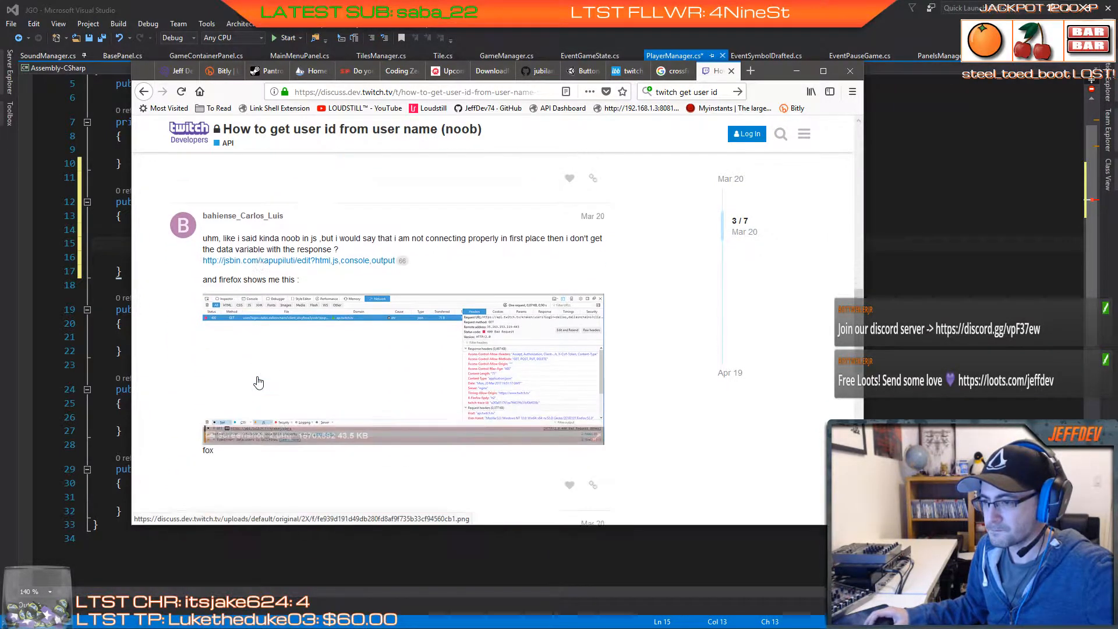
pyautogui.scroll(-5, 259, 381)
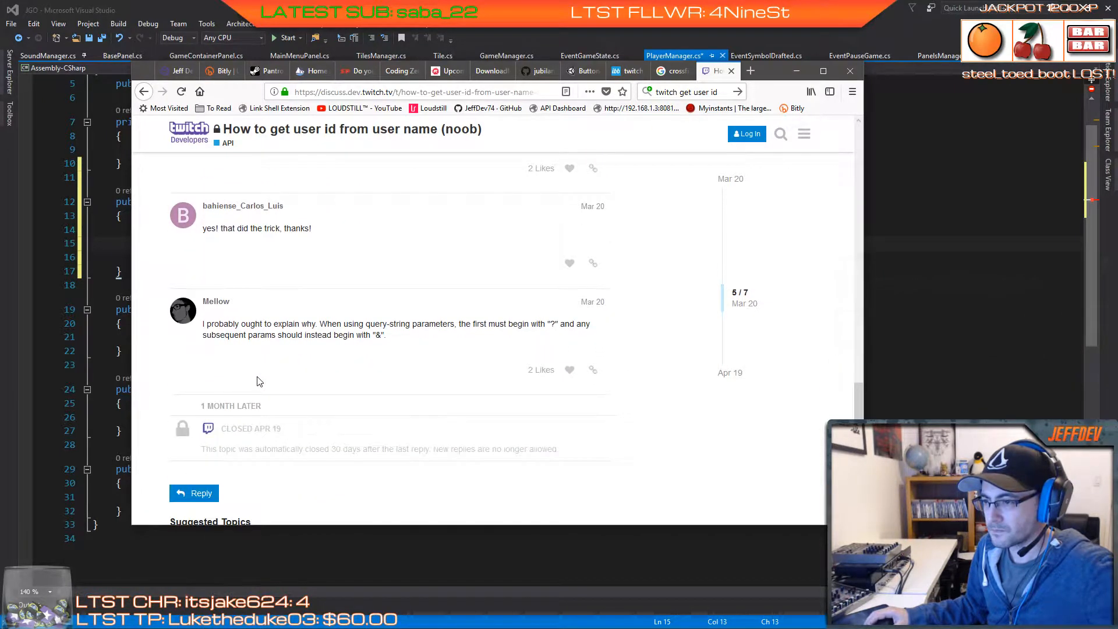
# Step: Open the "Twitch Developers - Users" reference from the search results and examine the Get User endpoint's URL and example request headers
pyautogui.click(143, 92)
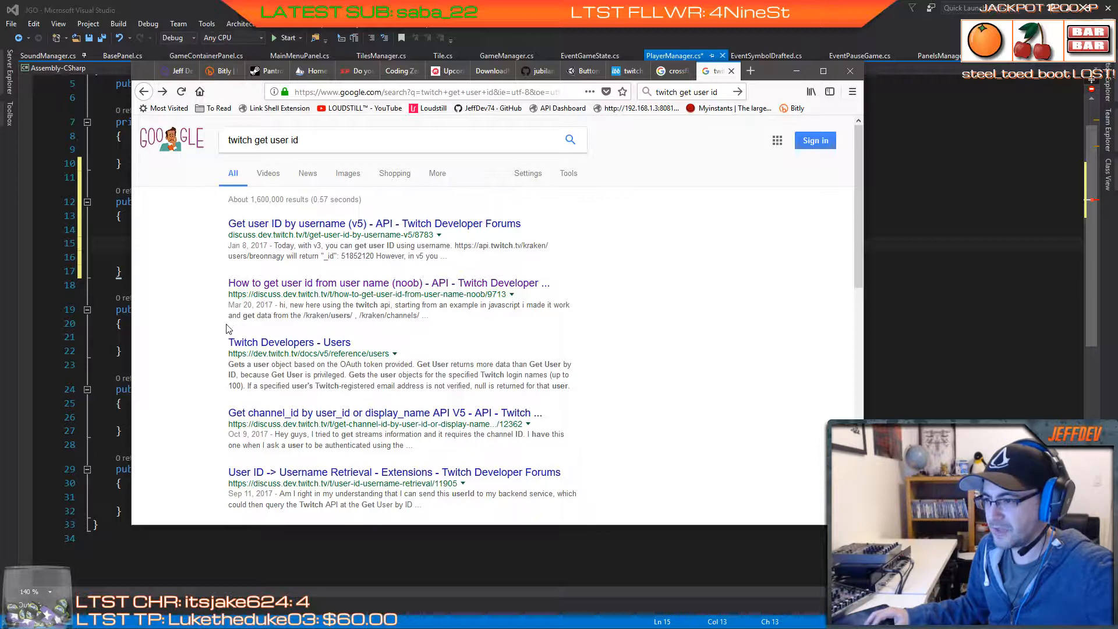
pyautogui.click(258, 343)
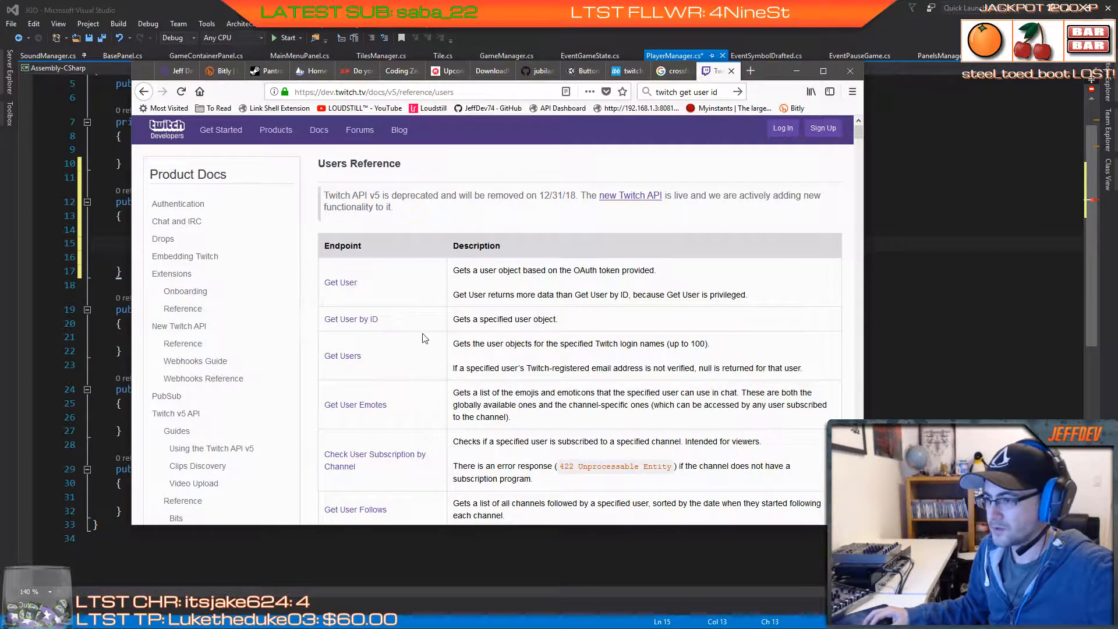
pyautogui.scroll(-5, 518, 355)
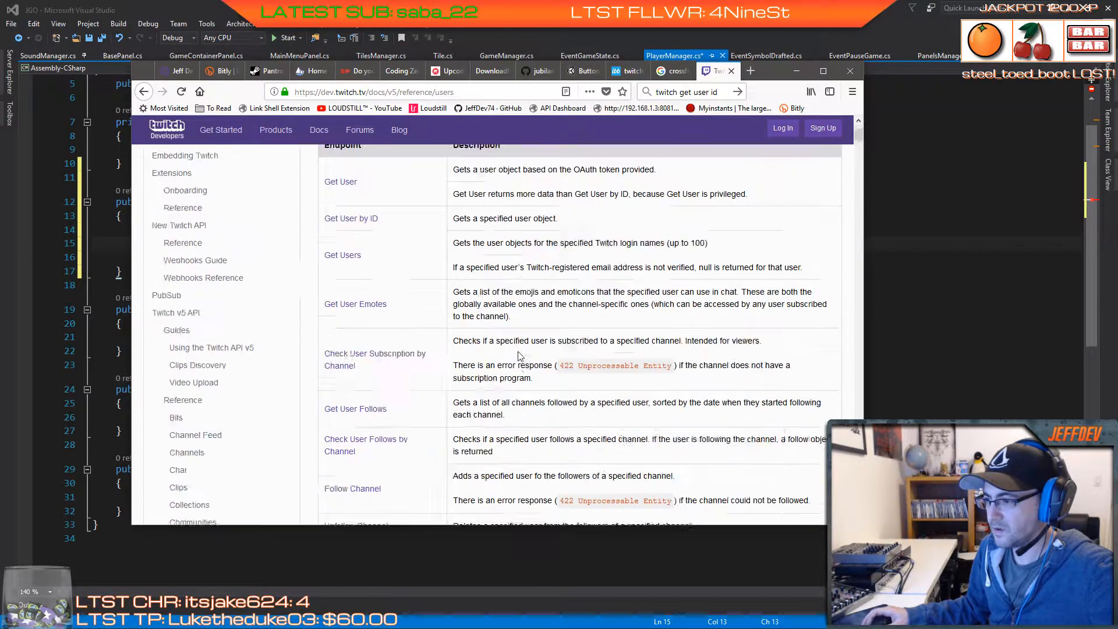
pyautogui.scroll(-8, 518, 355)
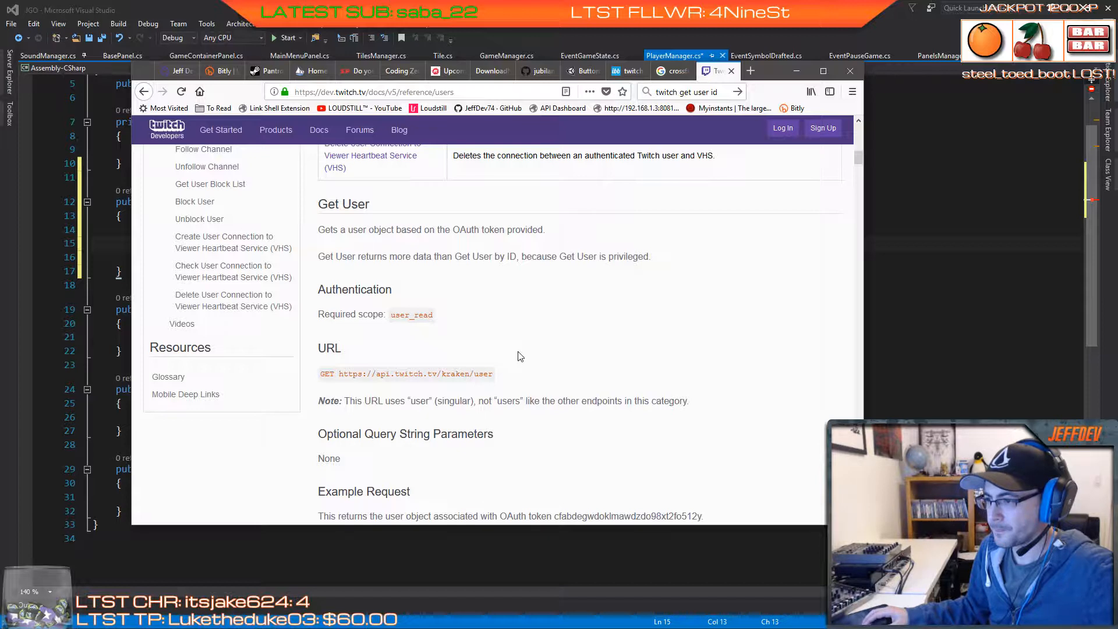
pyautogui.scroll(-3, 520, 356)
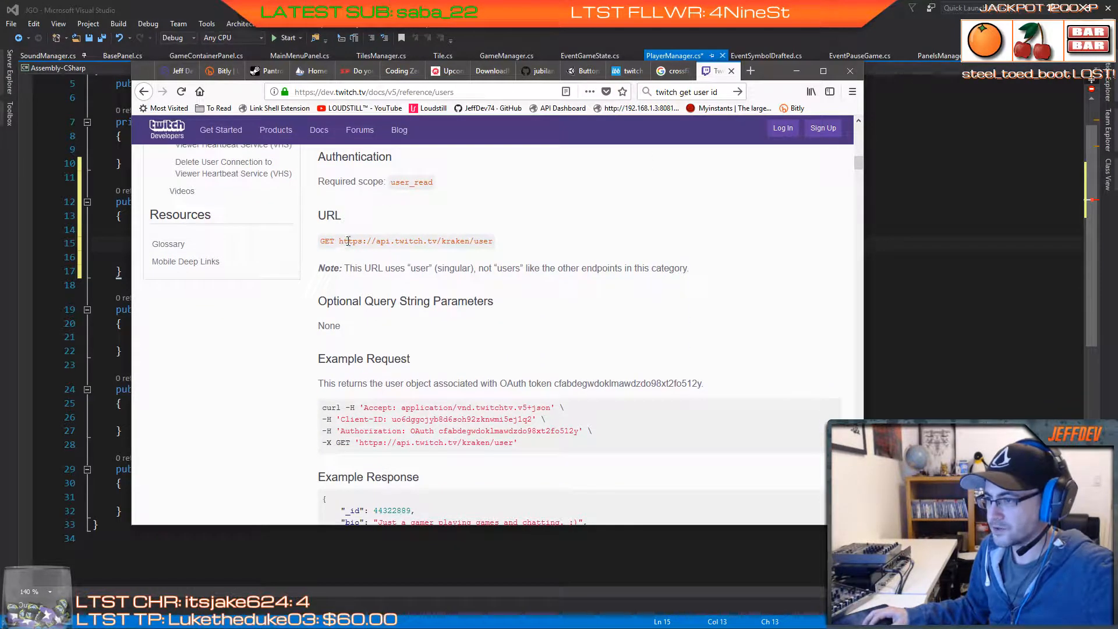
pyautogui.moveTo(338, 241); pyautogui.dragTo(490, 254)
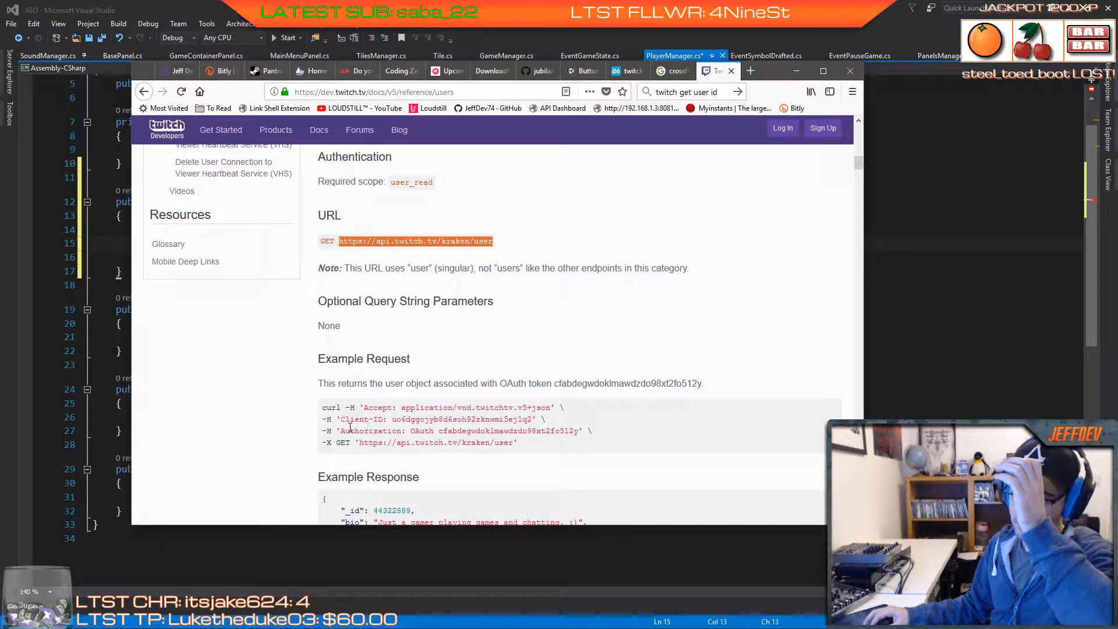
pyautogui.moveTo(340, 420); pyautogui.dragTo(405, 430)
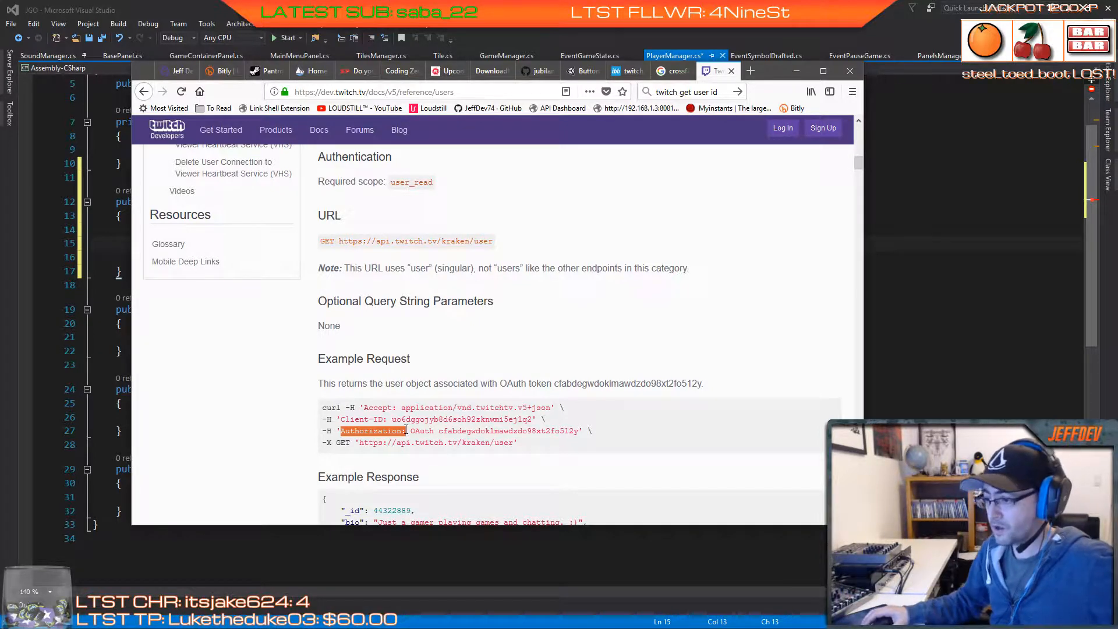
# Step: Examine the Get User example response and the Get User by ID and Get Users endpoint documentation
pyautogui.scroll(-3, 459, 435)
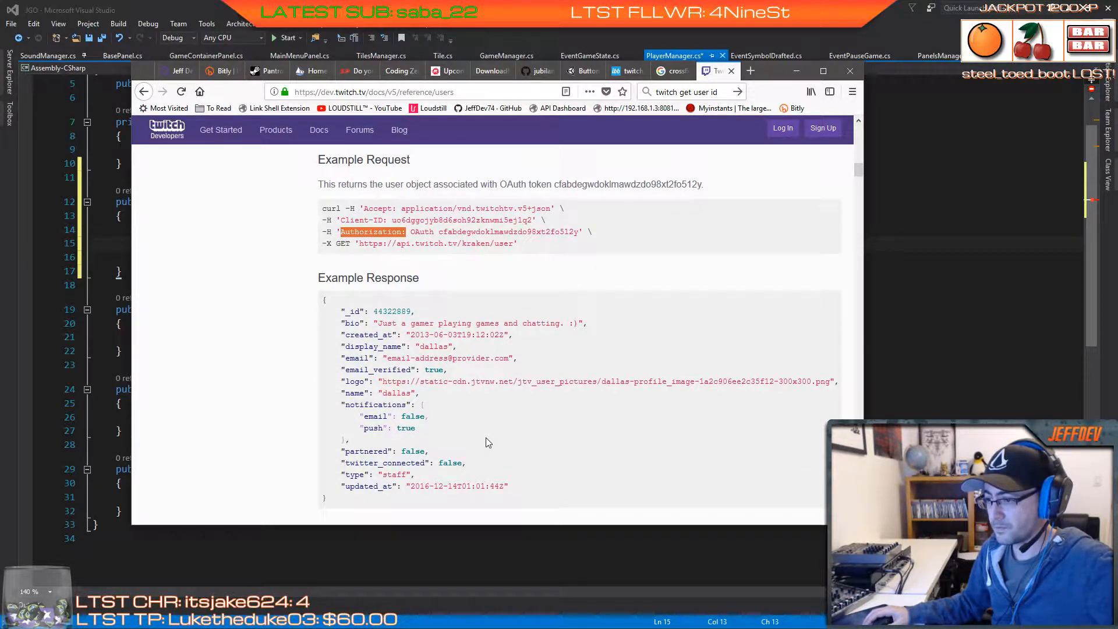
pyautogui.scroll(-3, 488, 442)
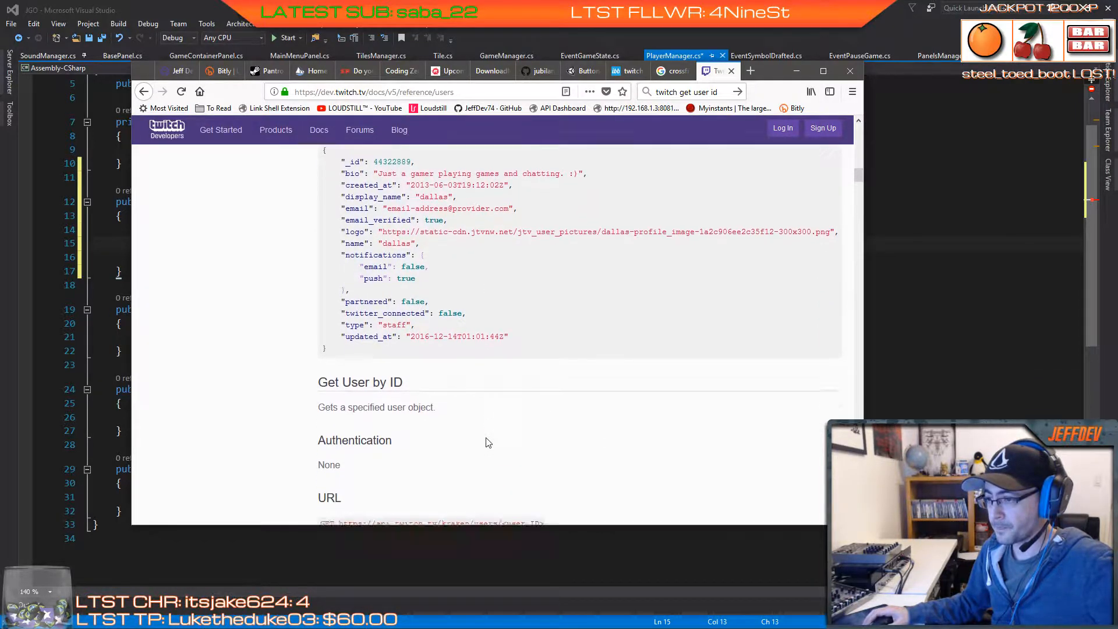
pyautogui.scroll(-3, 488, 443)
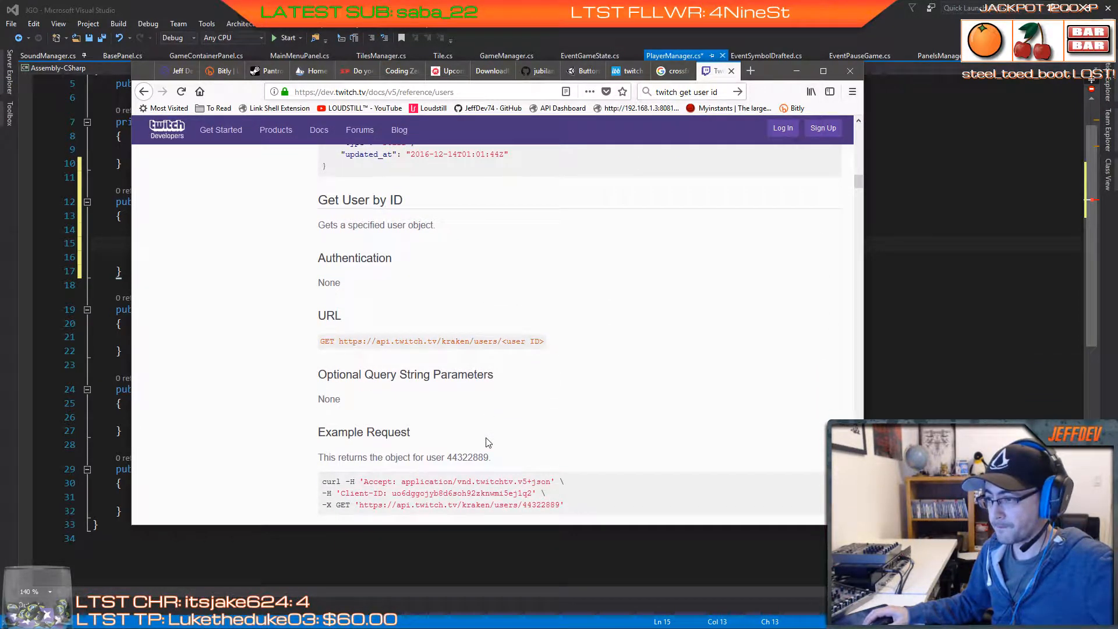
pyautogui.scroll(-3, 488, 442)
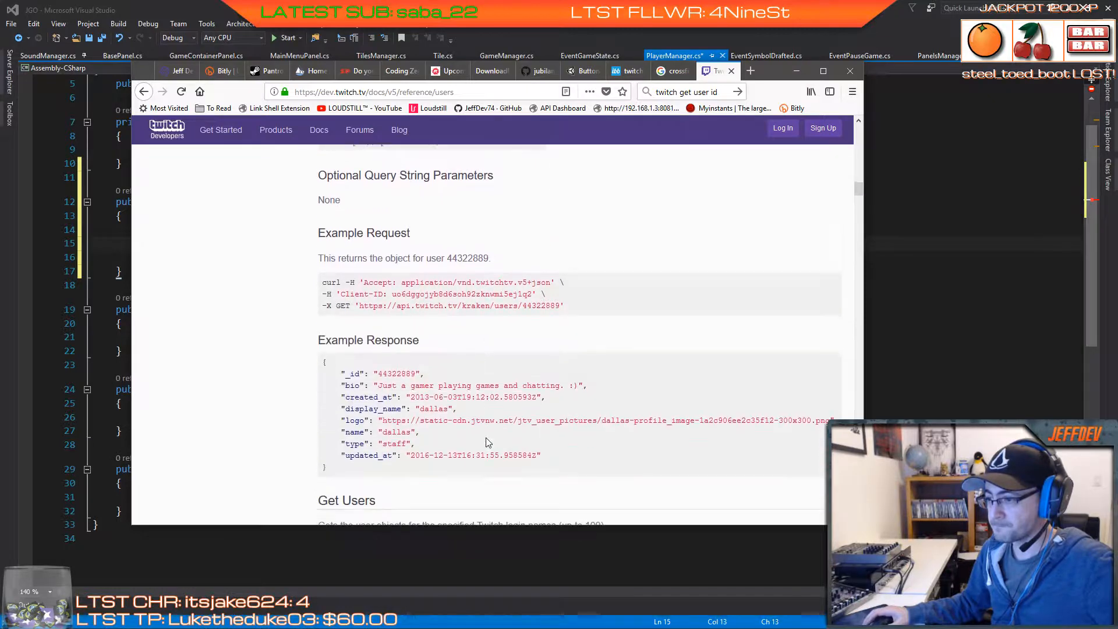
pyautogui.scroll(-3, 487, 443)
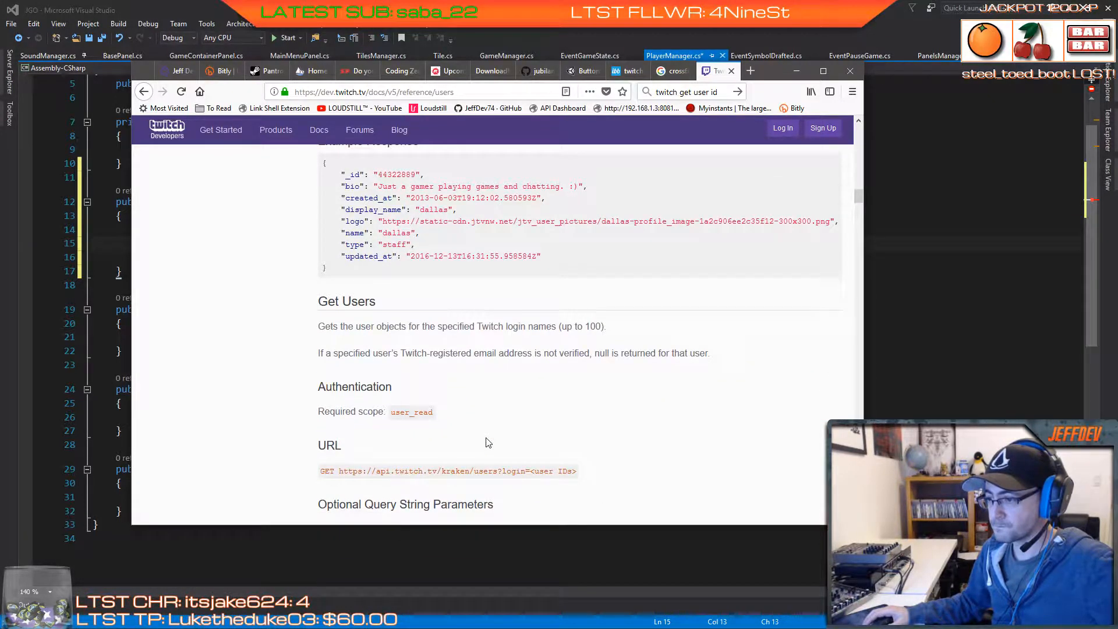
# Step: Open the forum thread "User ID -> Username Retrieval" from the search results and read its replies and onAuthorized example code
pyautogui.click(143, 92)
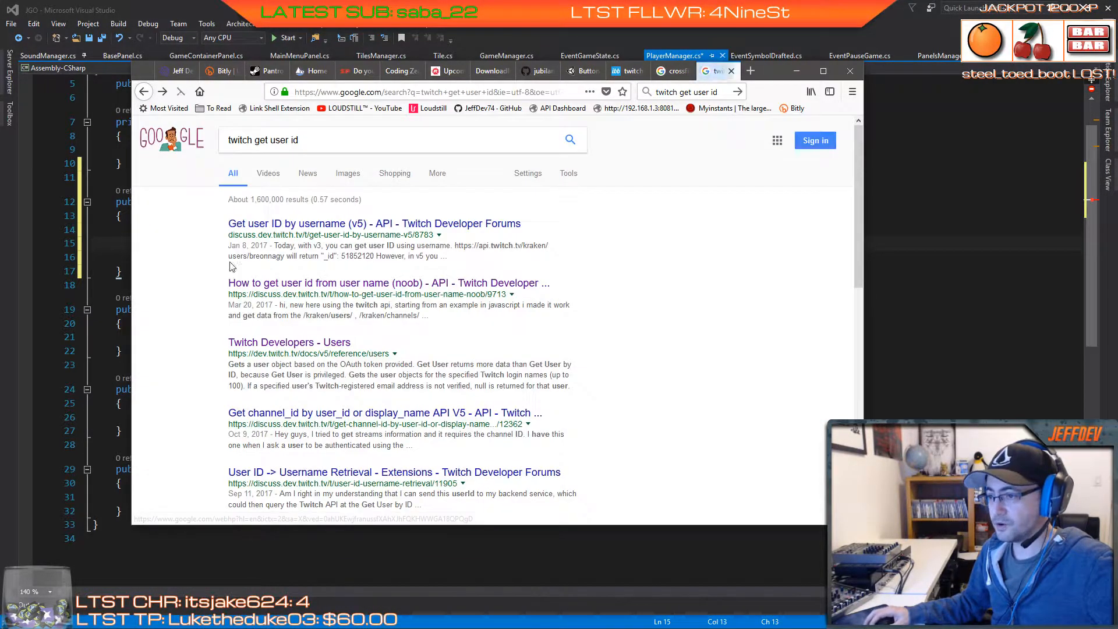
pyautogui.scroll(-1, 383, 374)
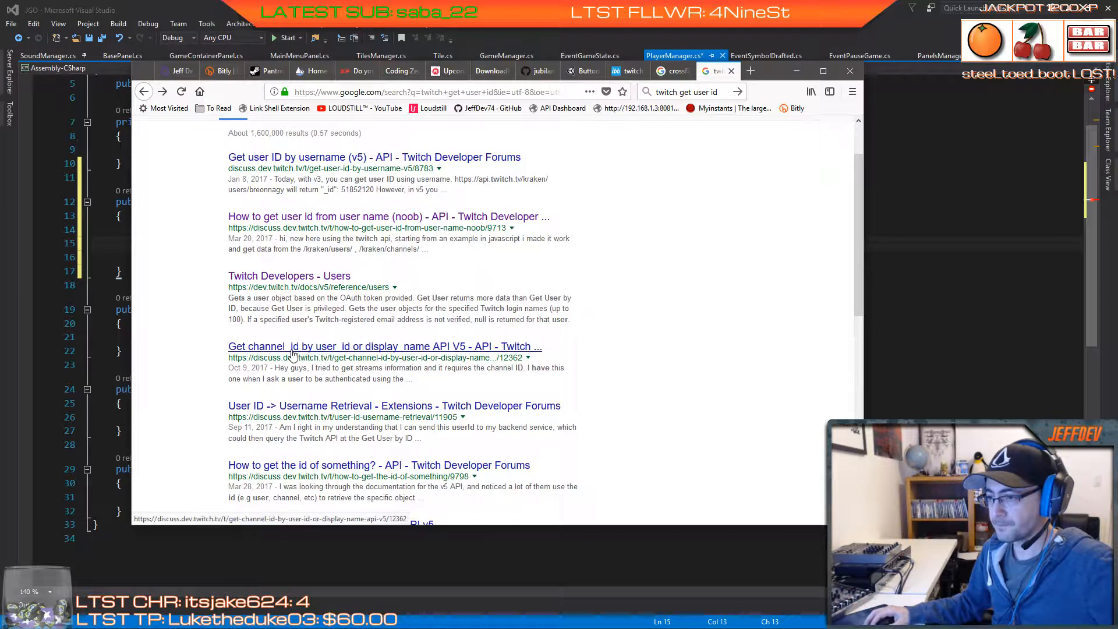
pyautogui.scroll(-1, 314, 346)
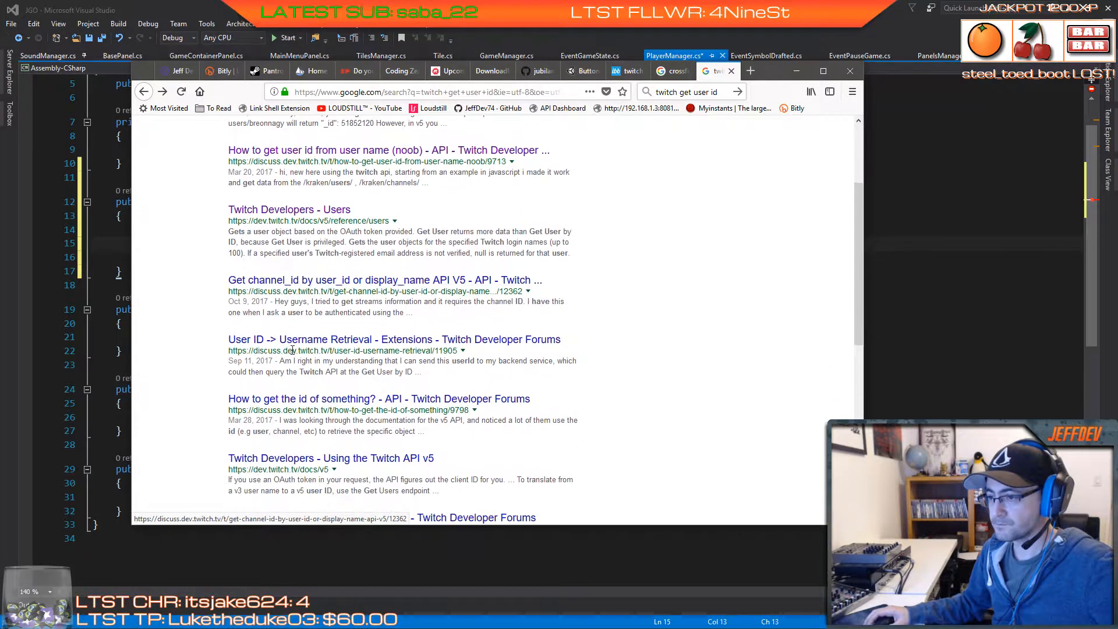
pyautogui.click(316, 340)
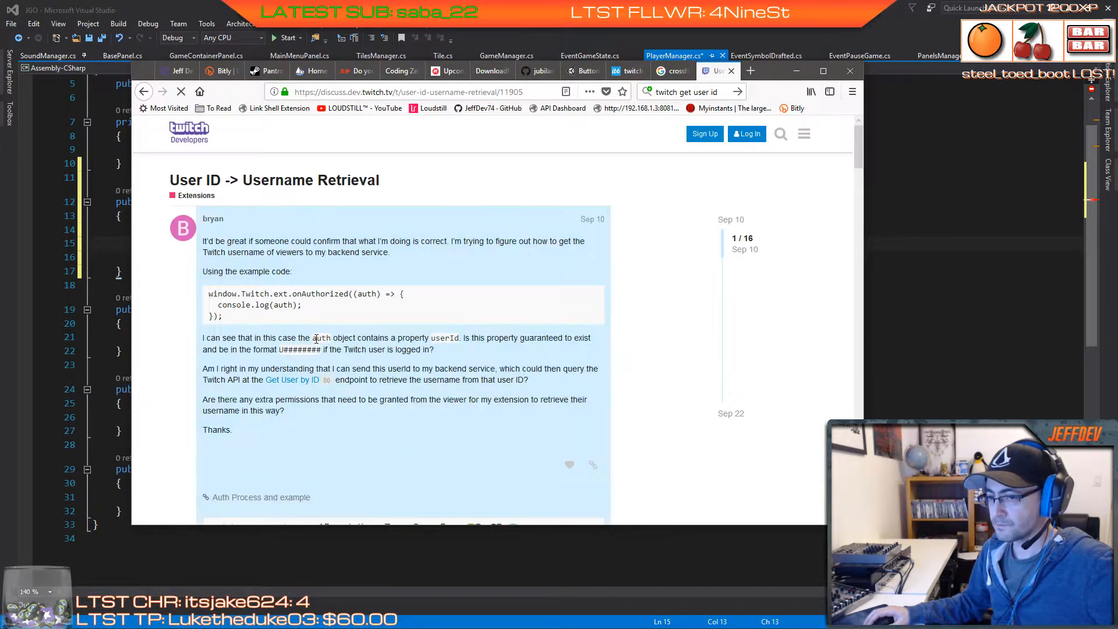
pyautogui.scroll(-2, 405, 396)
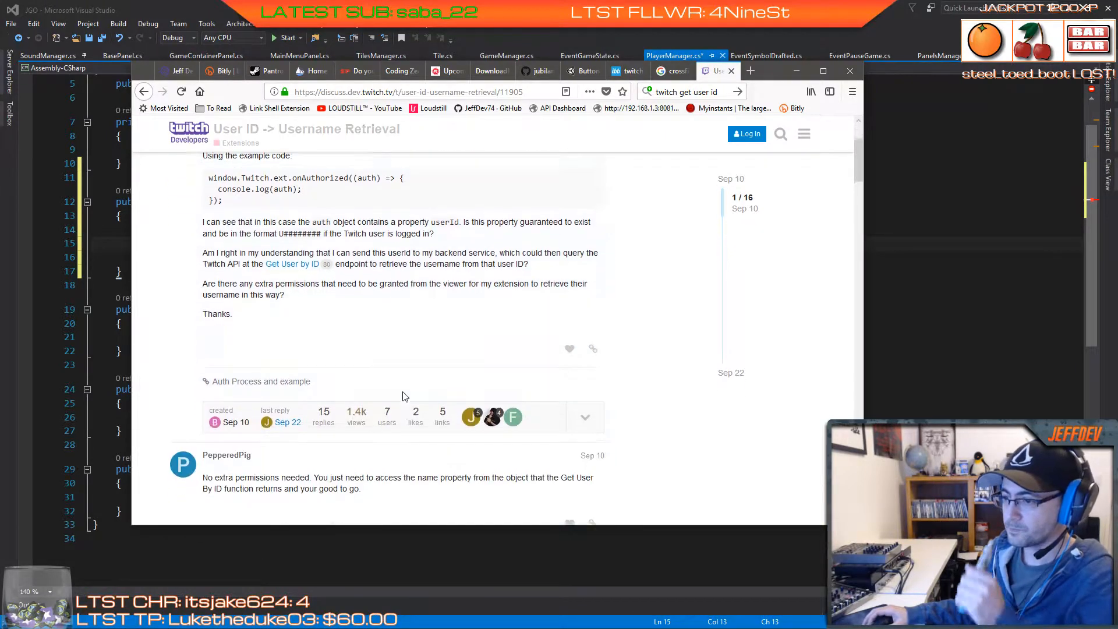
pyautogui.scroll(-5, 404, 395)
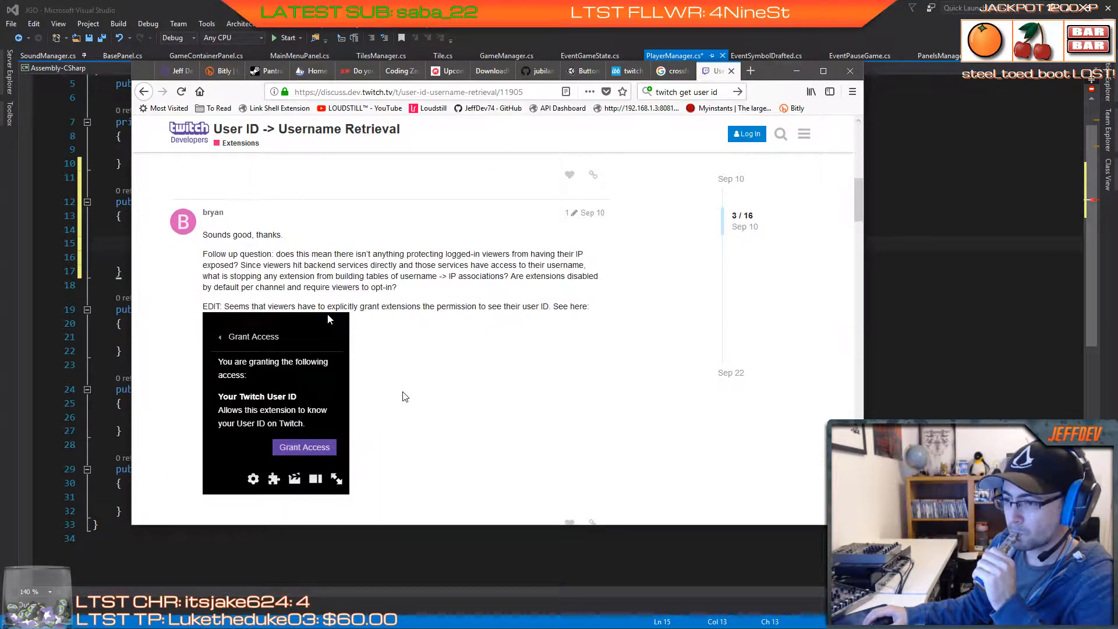
pyautogui.scroll(-8, 404, 396)
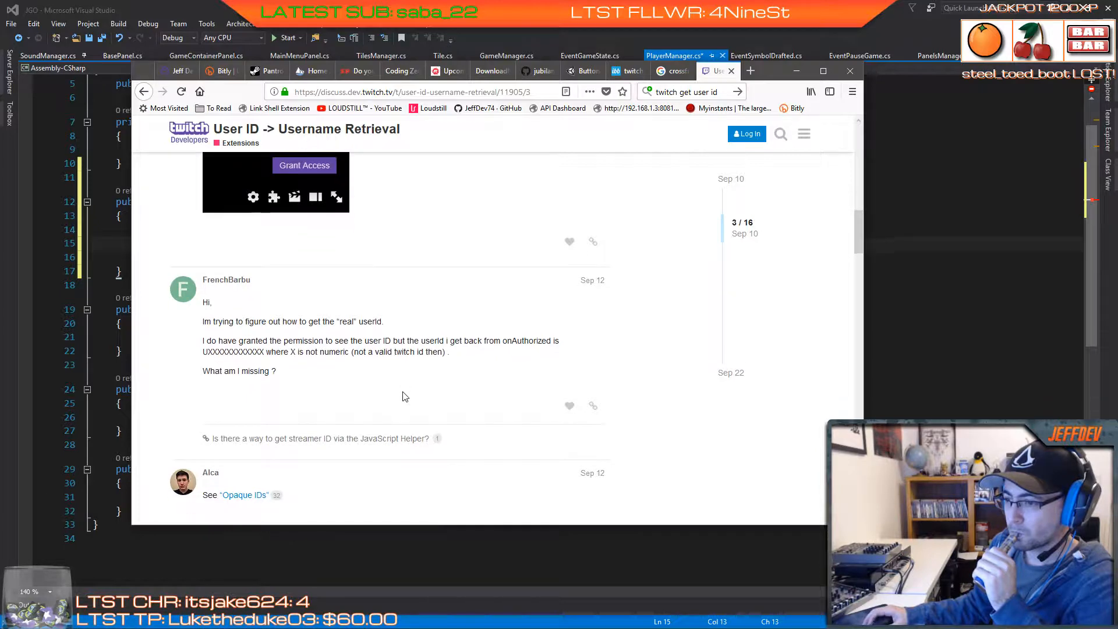
pyautogui.scroll(-3, 404, 396)
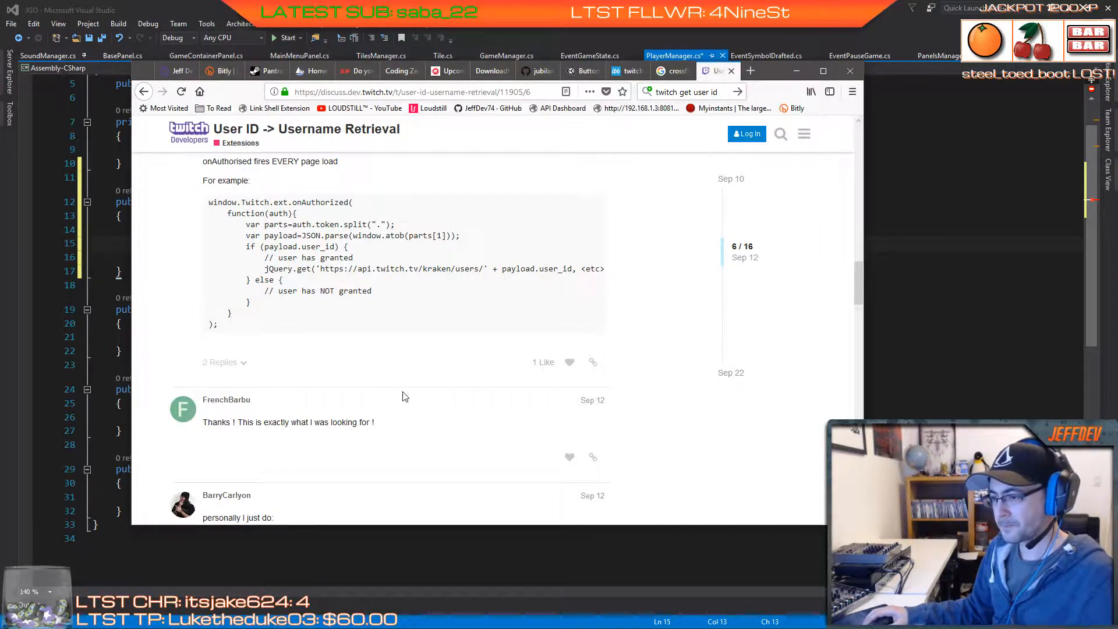
pyautogui.scroll(-2, 405, 397)
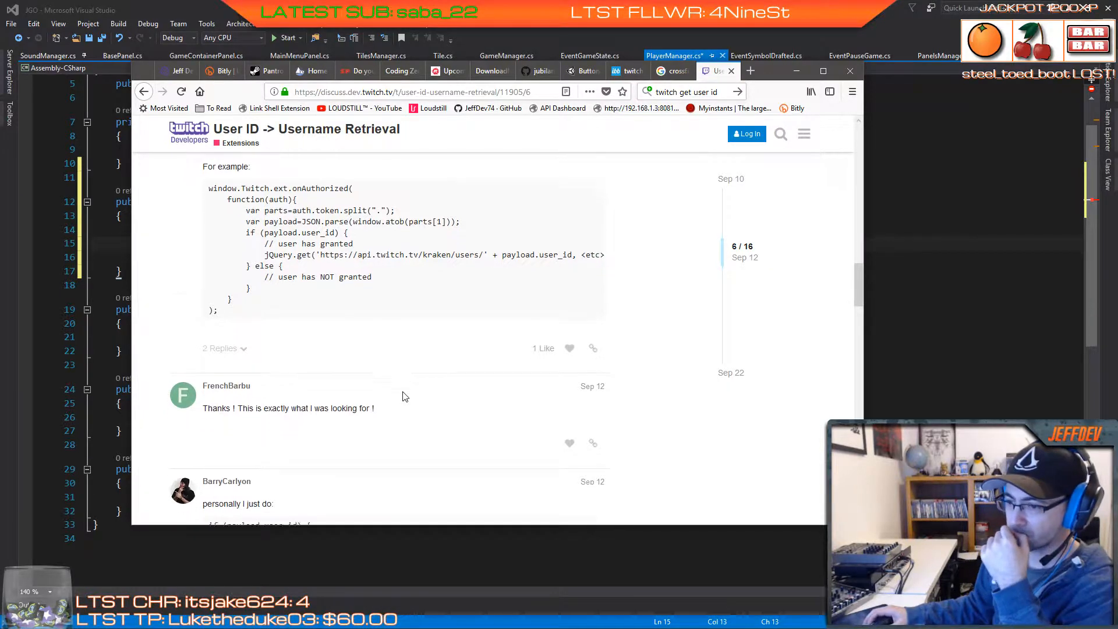
pyautogui.scroll(-4, 406, 396)
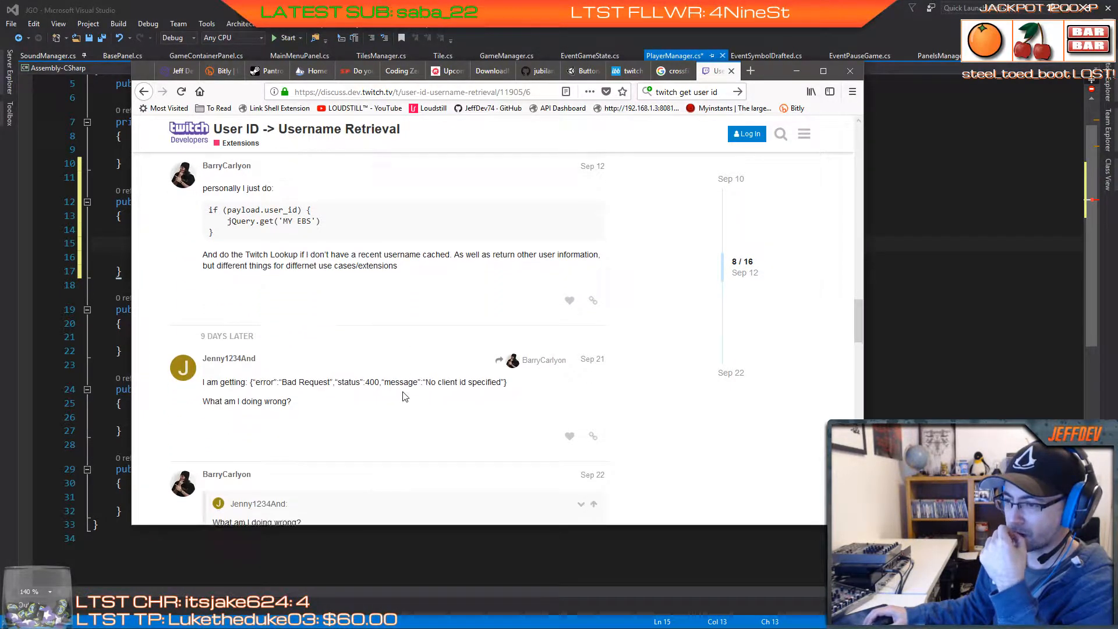
pyautogui.scroll(-1, 399, 396)
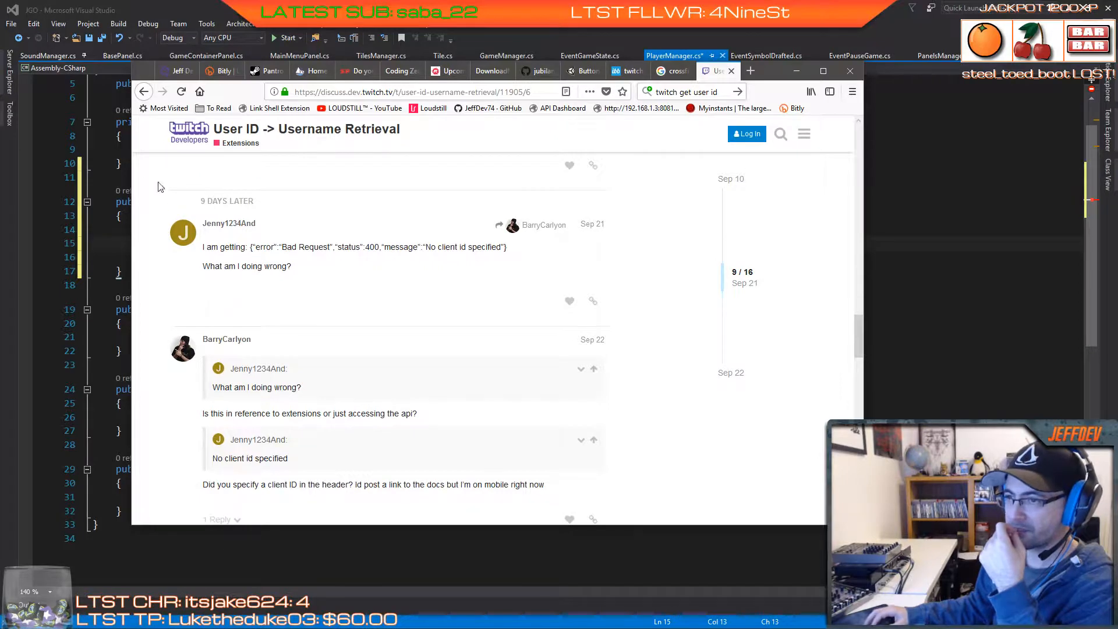
# Step: Open the "Using the Twitch API v5" guide from the search results and read how to get and send a client ID
pyautogui.click(142, 93)
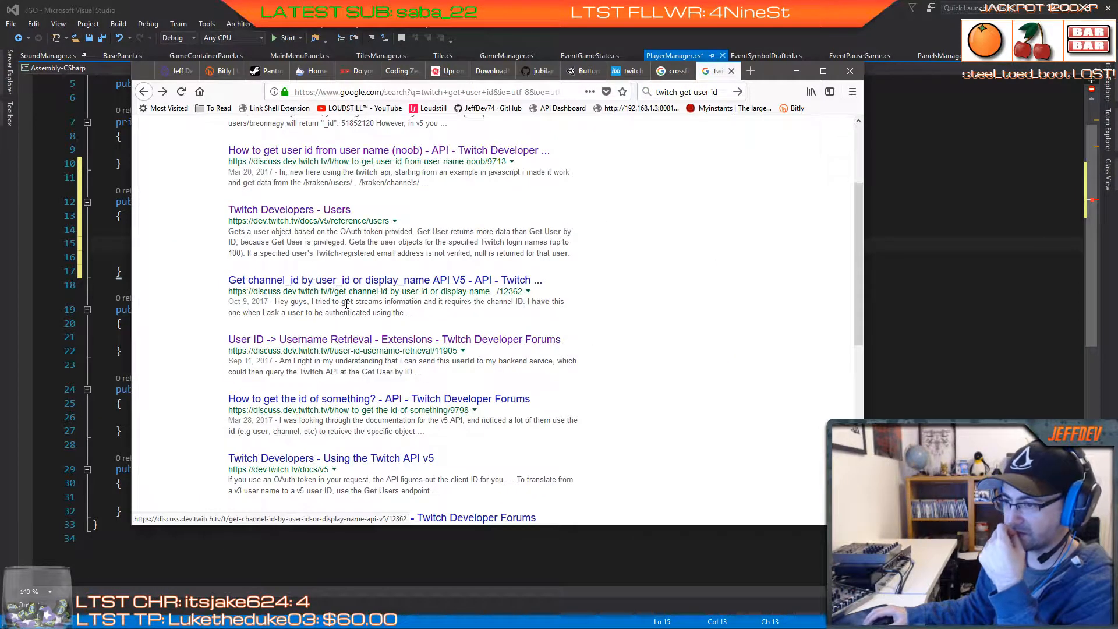
pyautogui.scroll(-1, 337, 305)
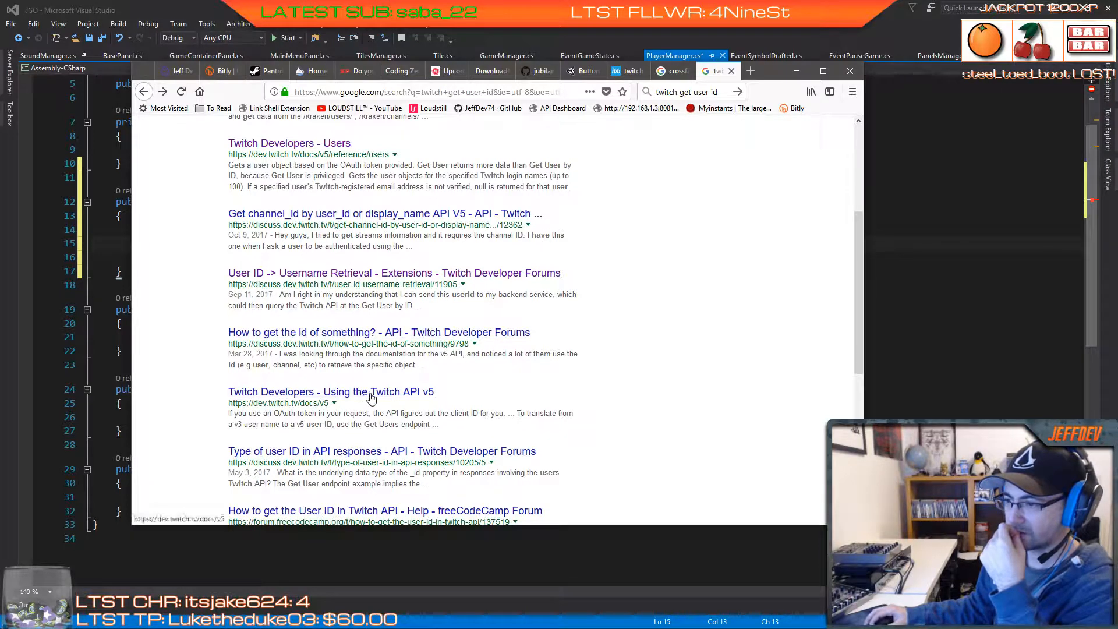
pyautogui.scroll(-2, 208, 365)
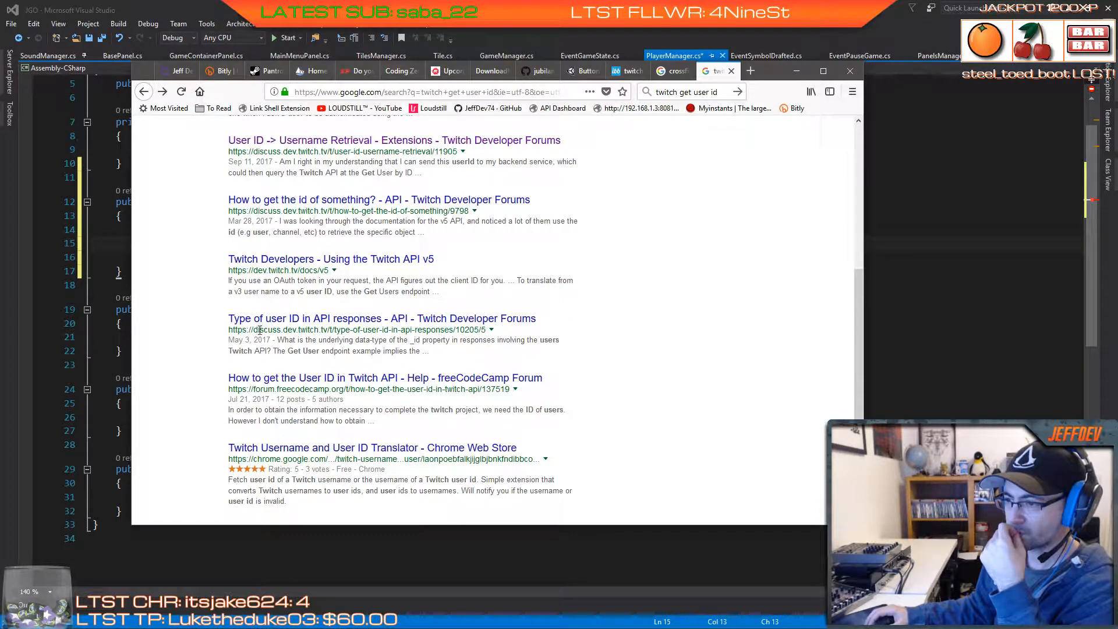
pyautogui.click(289, 261)
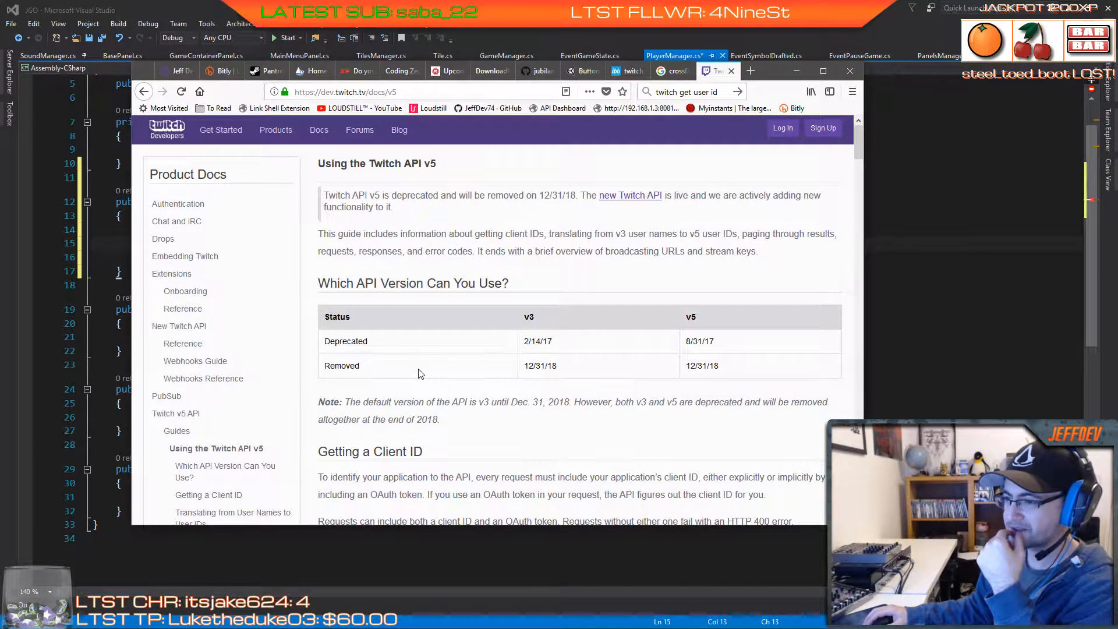
pyautogui.scroll(-2, 459, 399)
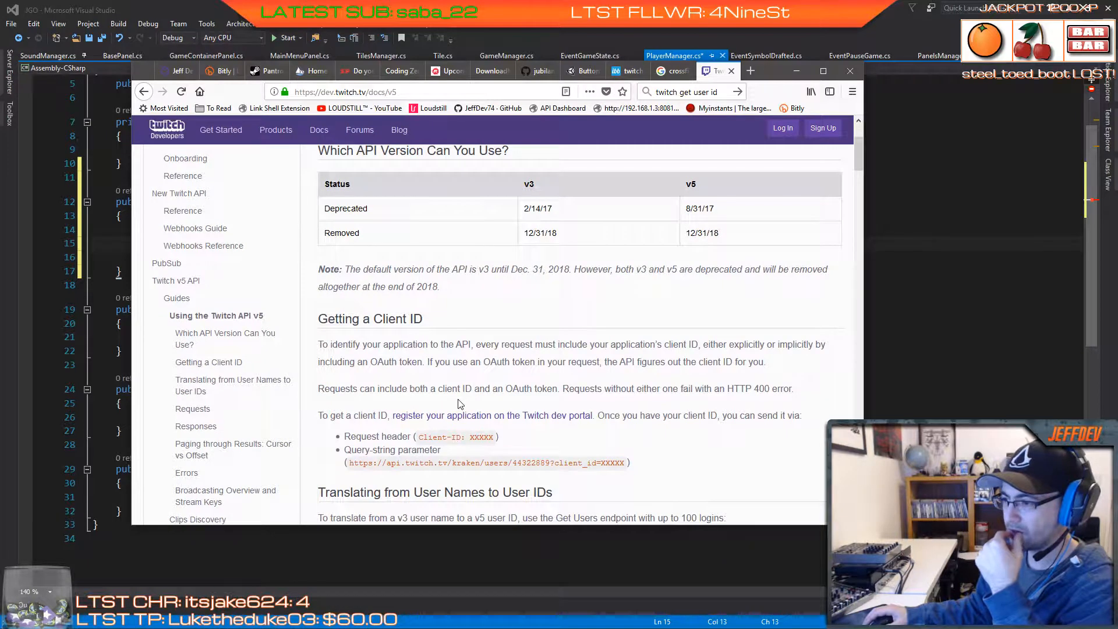
pyautogui.scroll(-2, 460, 404)
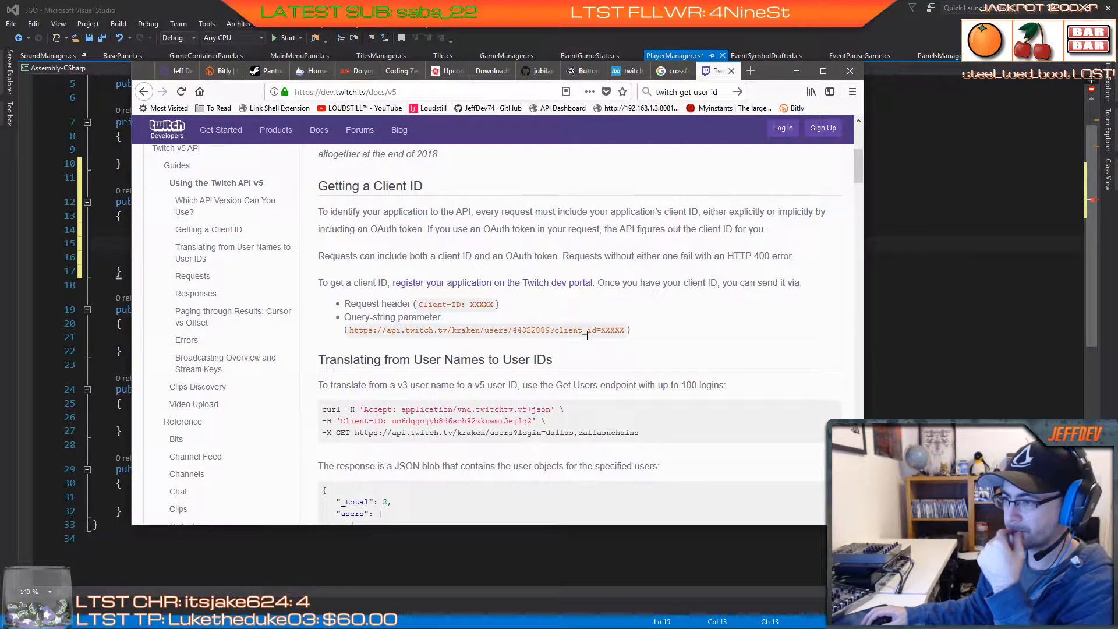
# Step: Examine the curl request, its login parameter and the JSON response under "Translating from User Names to User IDs"
pyautogui.scroll(-2, 586, 341)
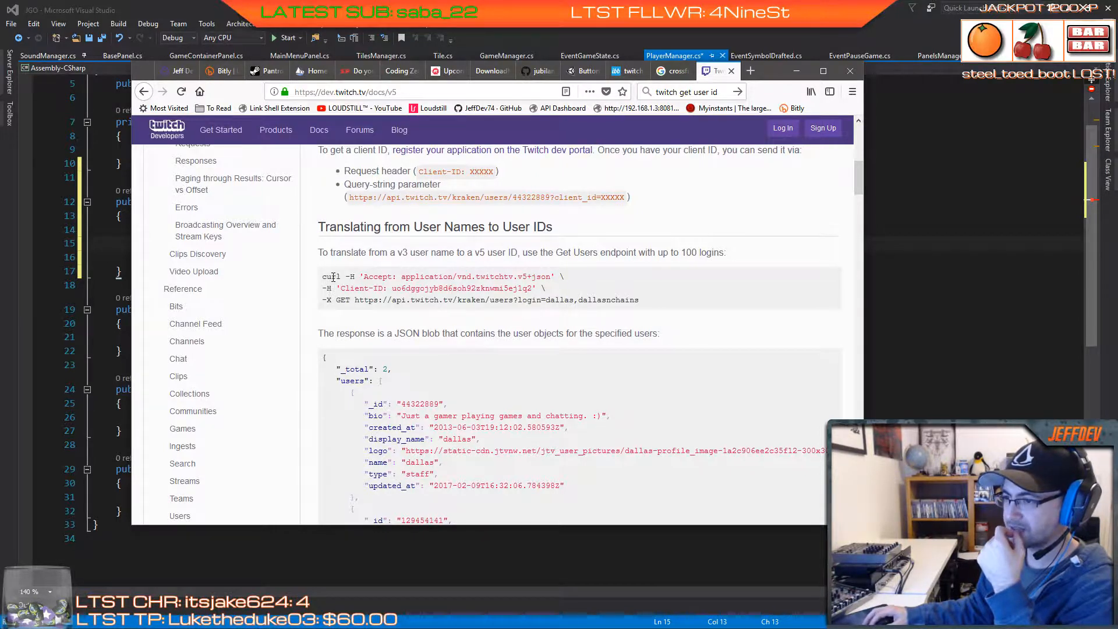
pyautogui.moveTo(324, 277); pyautogui.dragTo(551, 299)
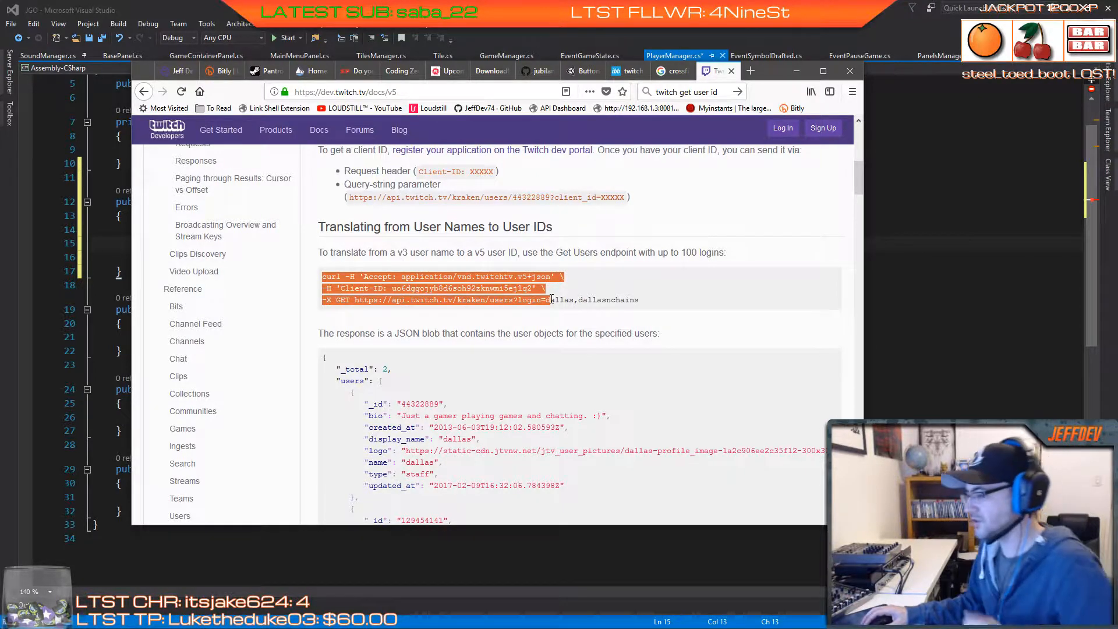
pyautogui.click(551, 299)
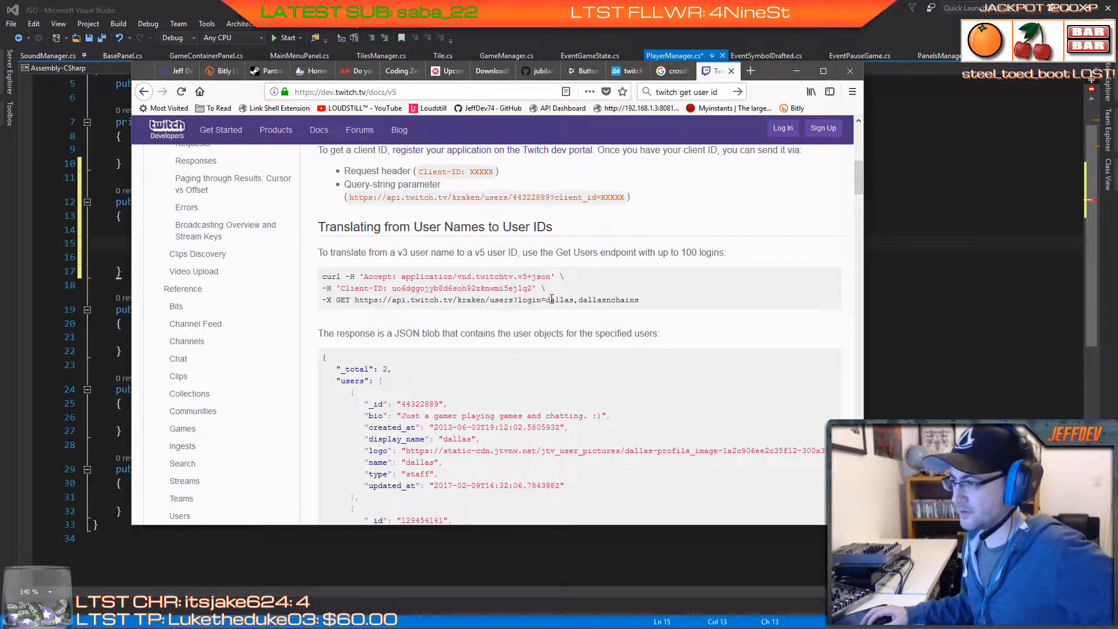
pyautogui.doubleClick(560, 301)
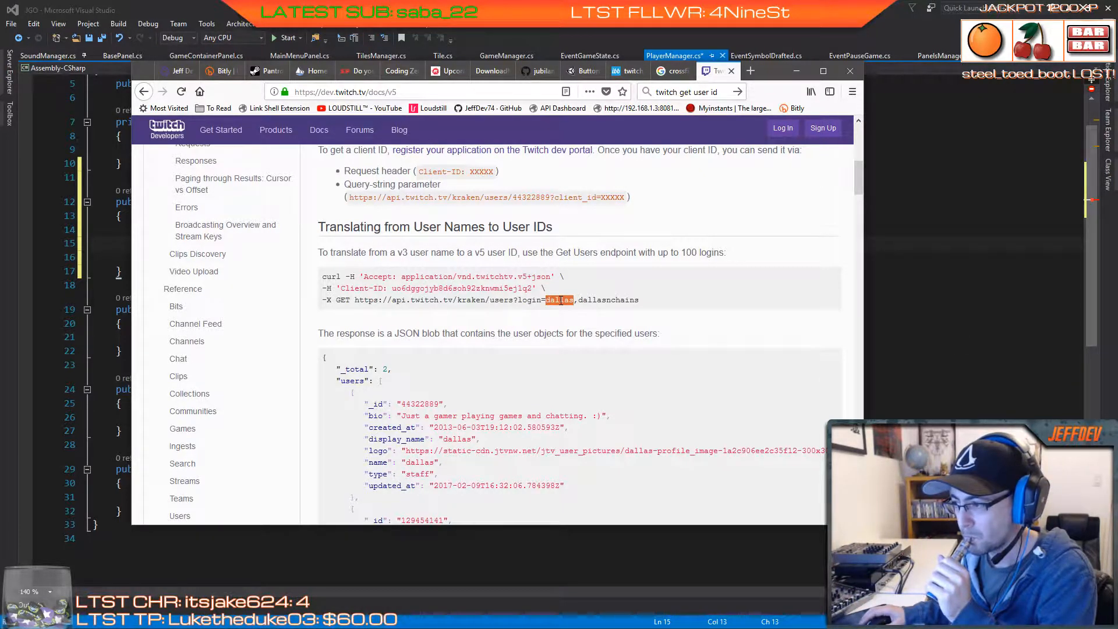
pyautogui.scroll(-2, 560, 300)
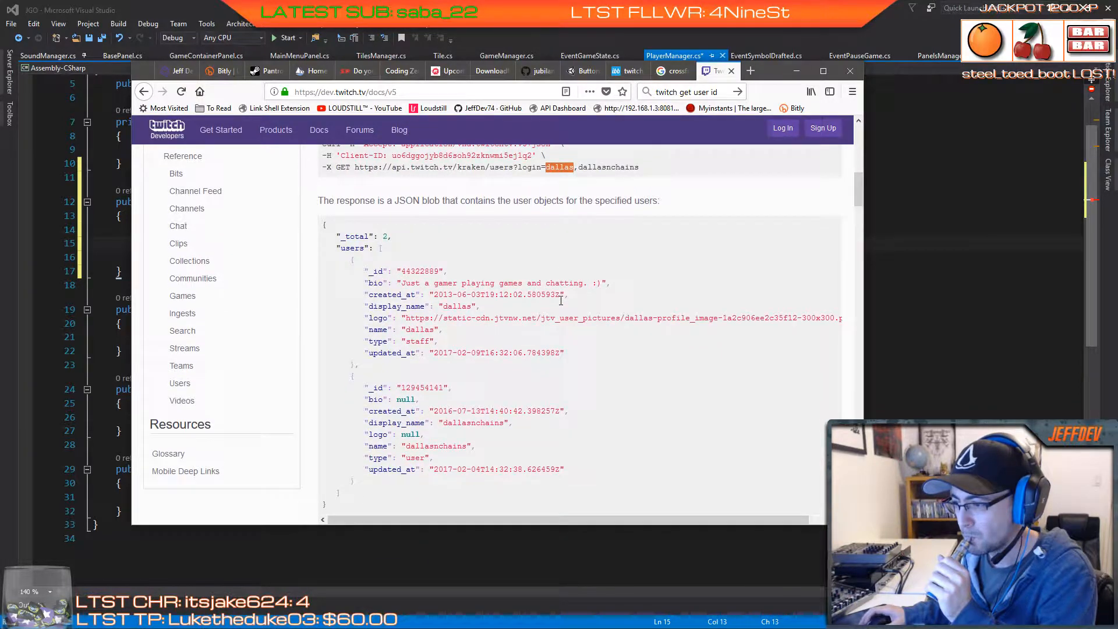
pyautogui.scroll(1, 561, 300)
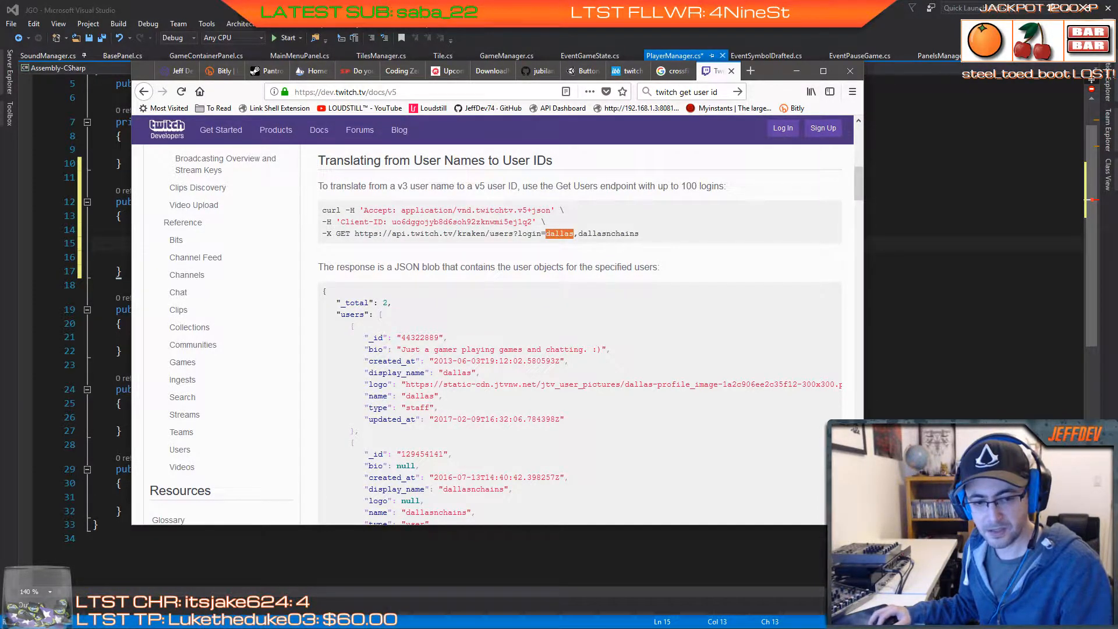
# Step: Switch to Unity, collapse the Managers and System folders, and create a folder named API inside the Code folder
pyautogui.hotkey('alt', 'Tab')
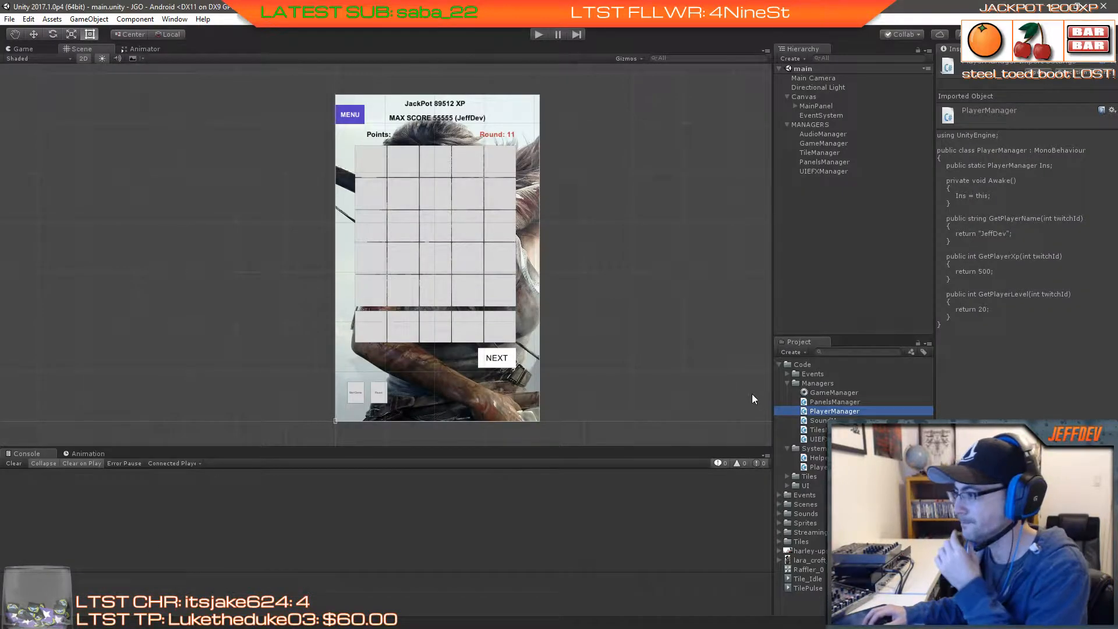
pyautogui.click(787, 383)
pyautogui.click(787, 391)
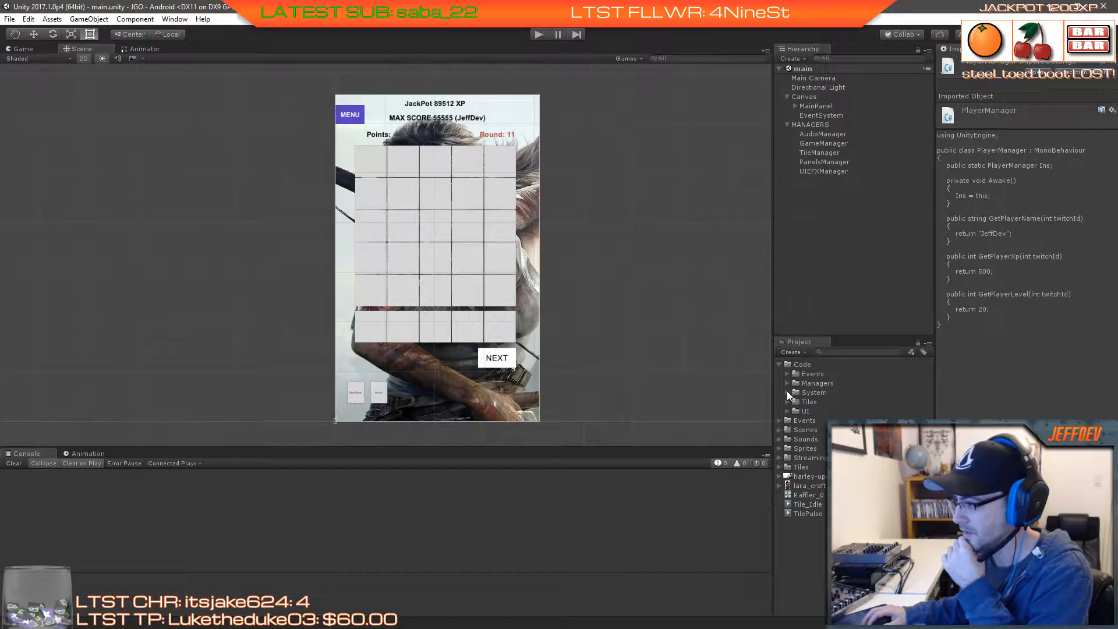
pyautogui.rightClick(805, 365)
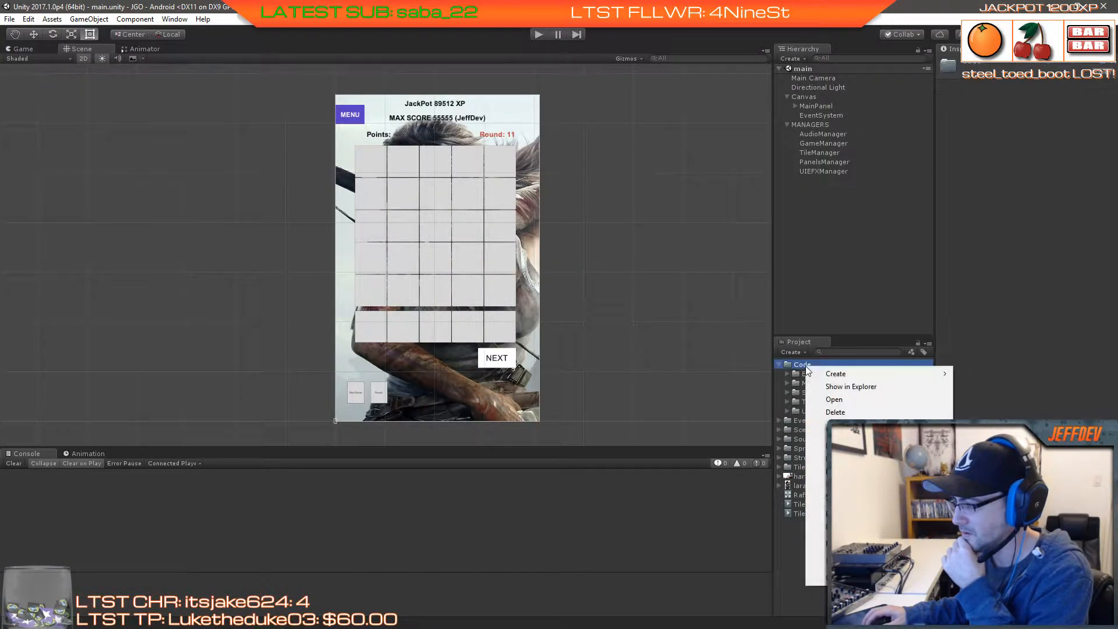
pyautogui.moveTo(823, 375)
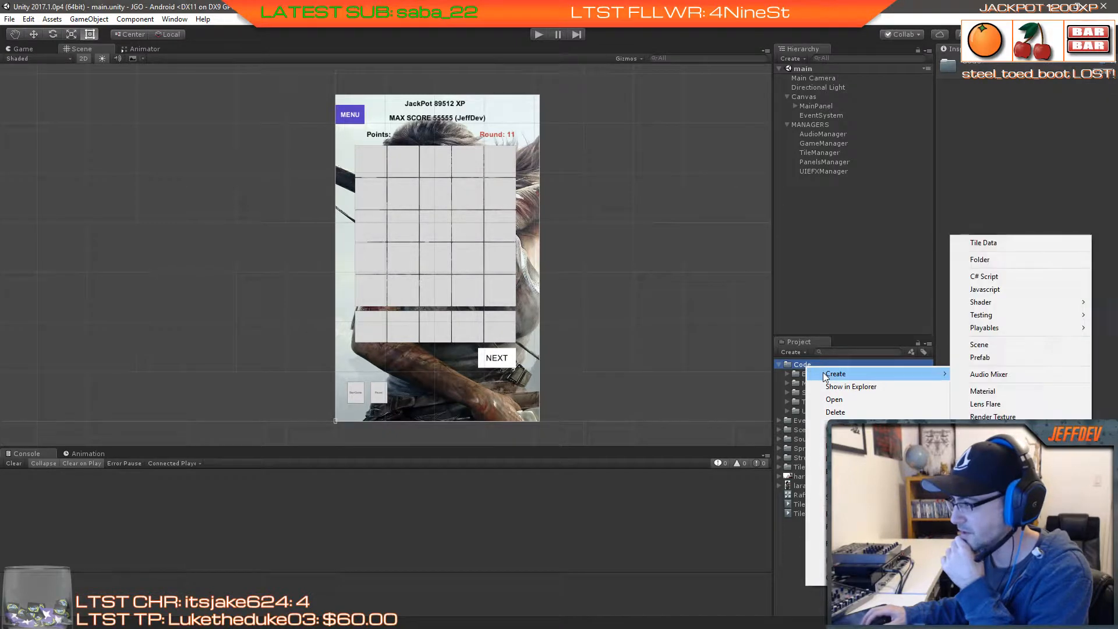
pyautogui.click(973, 261)
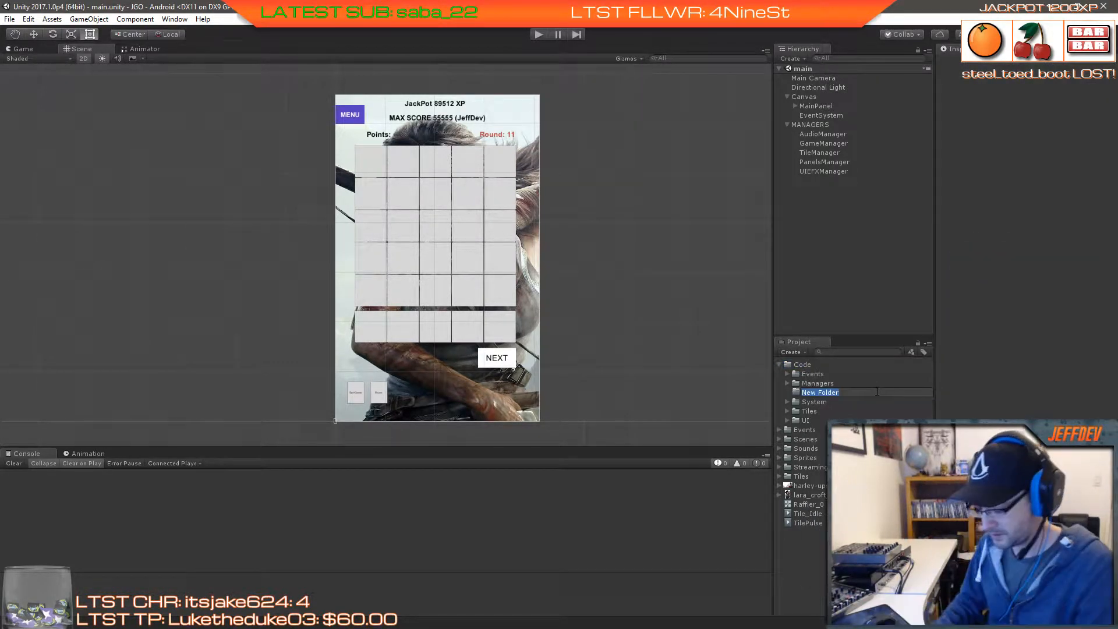
pyautogui.write('API')
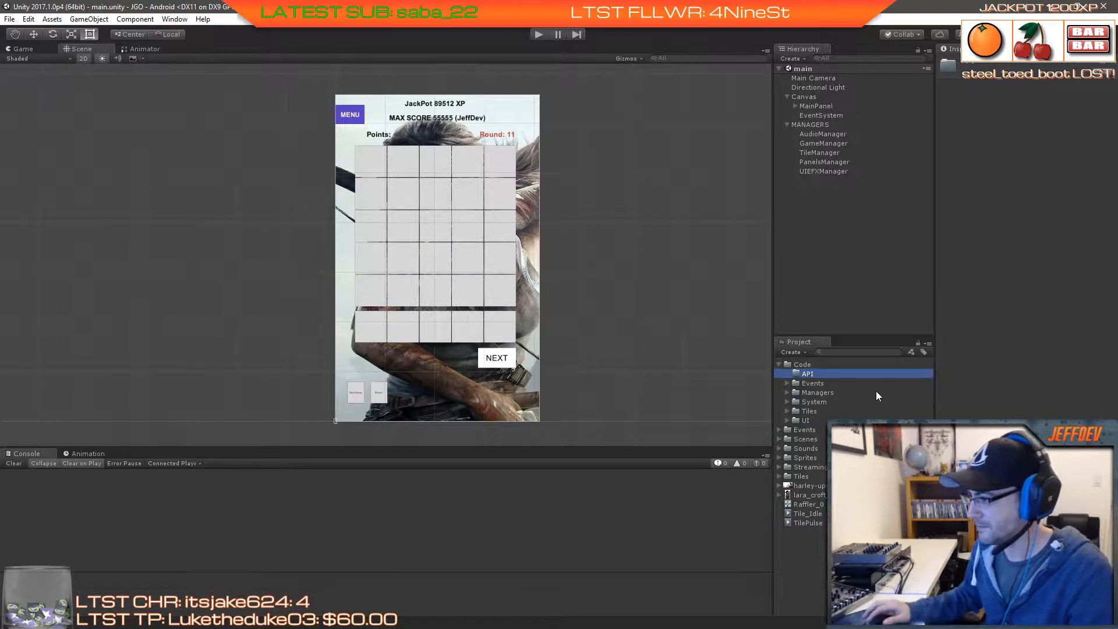
# Step: Create a C# script named Info in the API folder
pyautogui.rightClick(815, 375)
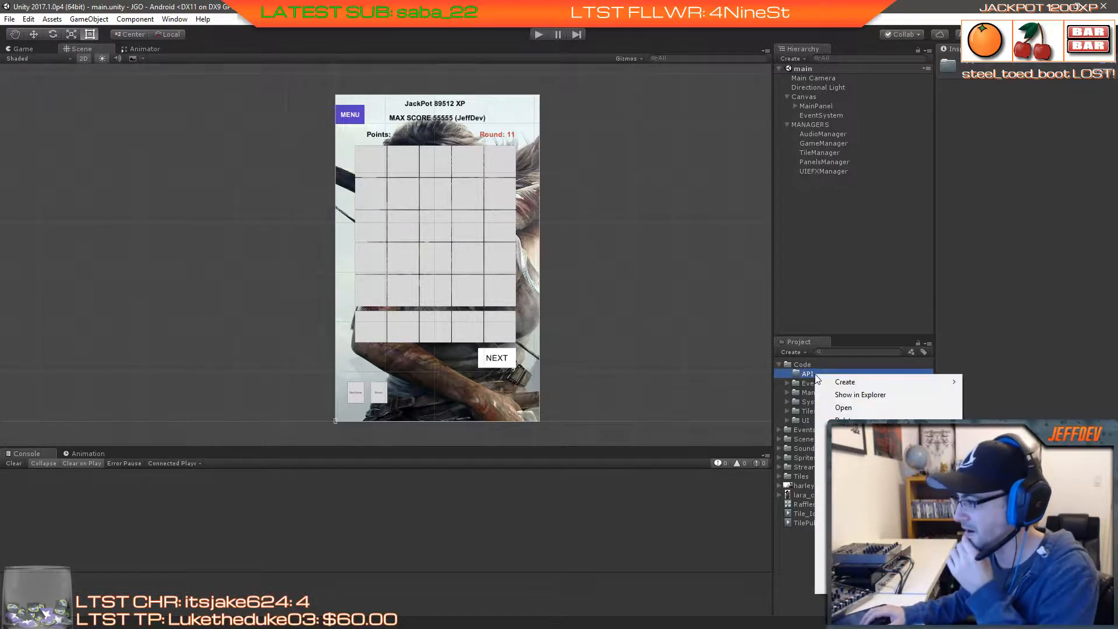
pyautogui.moveTo(825, 379)
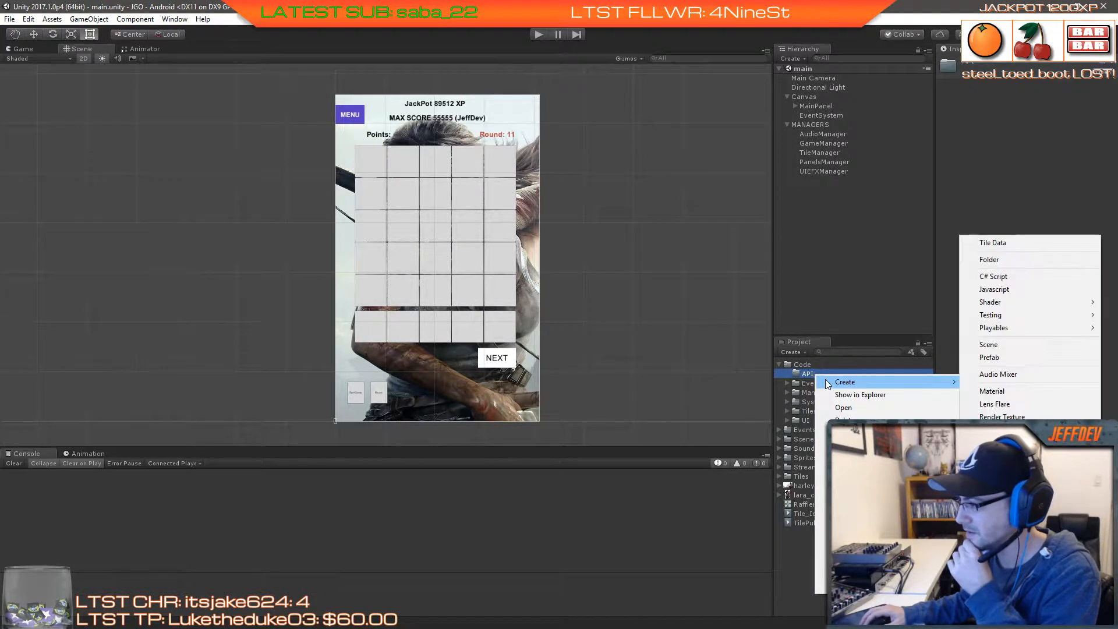
pyautogui.click(993, 277)
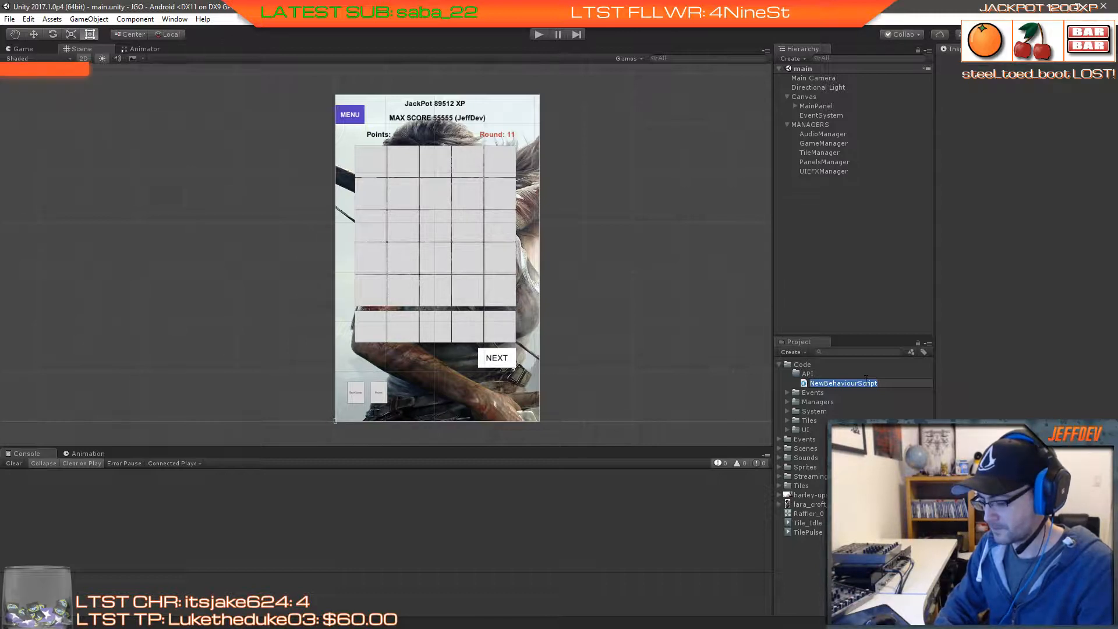
pyautogui.write('Info')
pyautogui.press('Return')
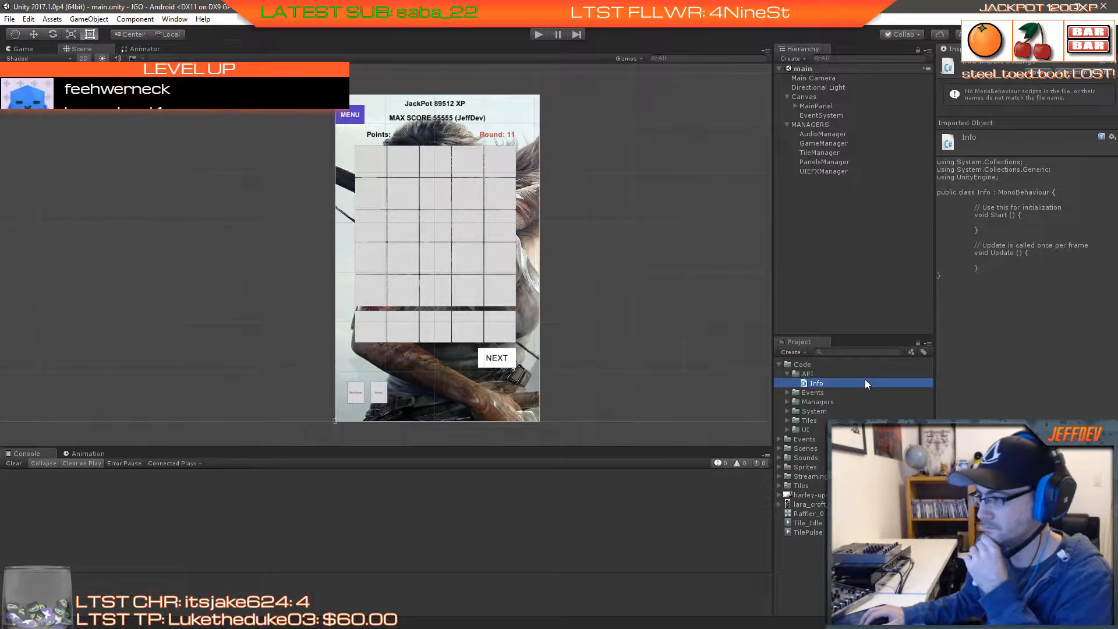
# Step: Open the Info script in Visual Studio and reload all externally modified projects
pyautogui.doubleClick(865, 382)
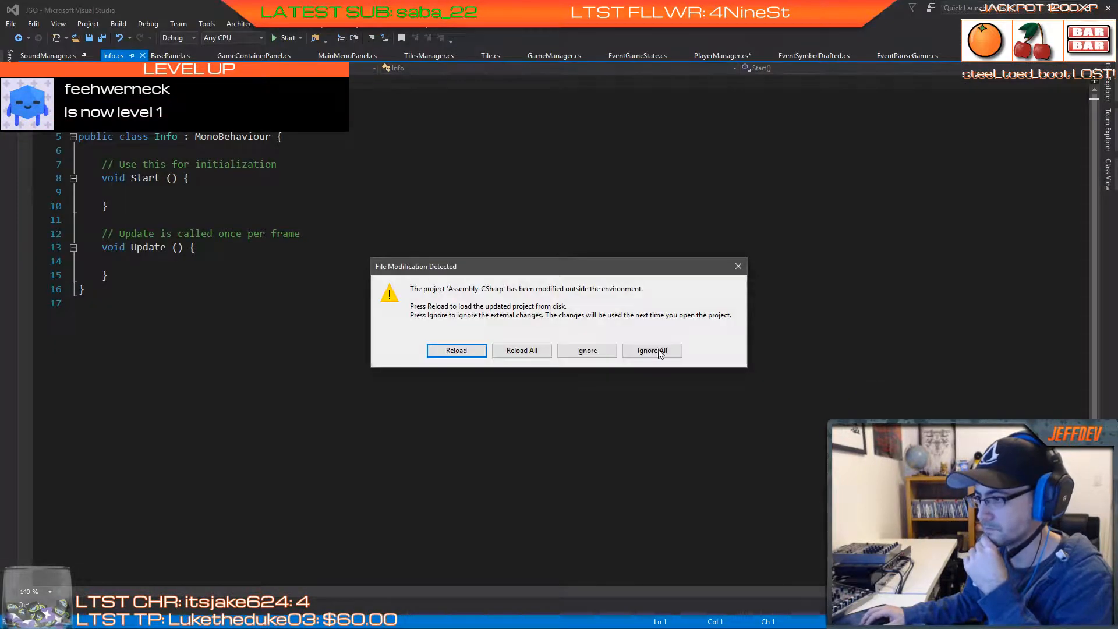
pyautogui.click(524, 351)
pyautogui.click(537, 395)
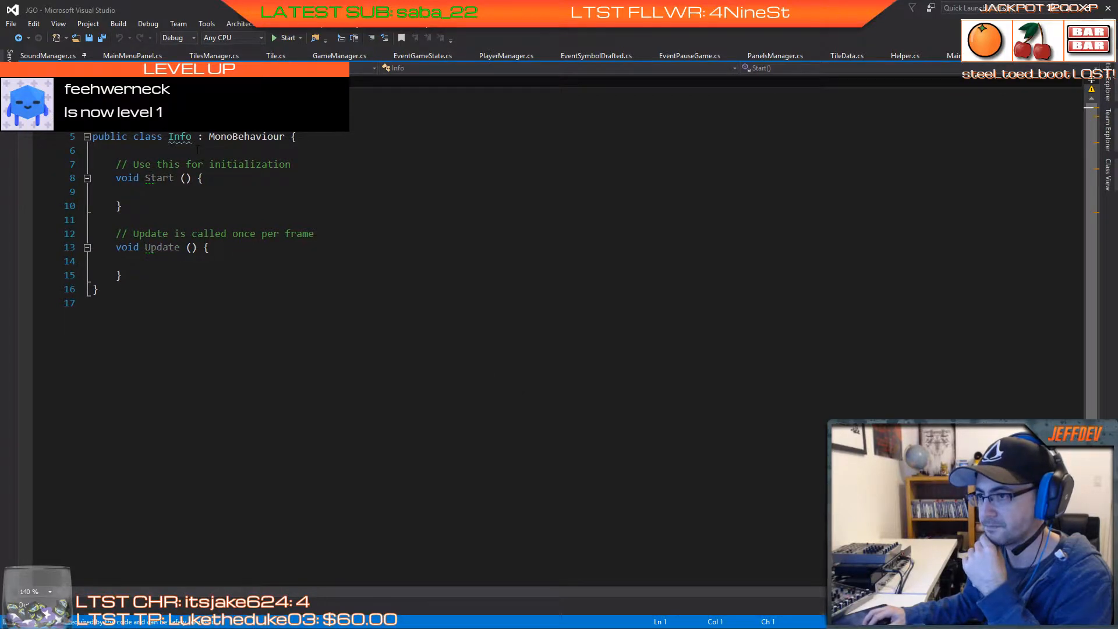
# Step: Strip the Info class of its MonoBehaviour inheritance, using directives, and Start and Update methods
pyautogui.moveTo(196, 137); pyautogui.dragTo(286, 140)
pyautogui.press('BackSpace')
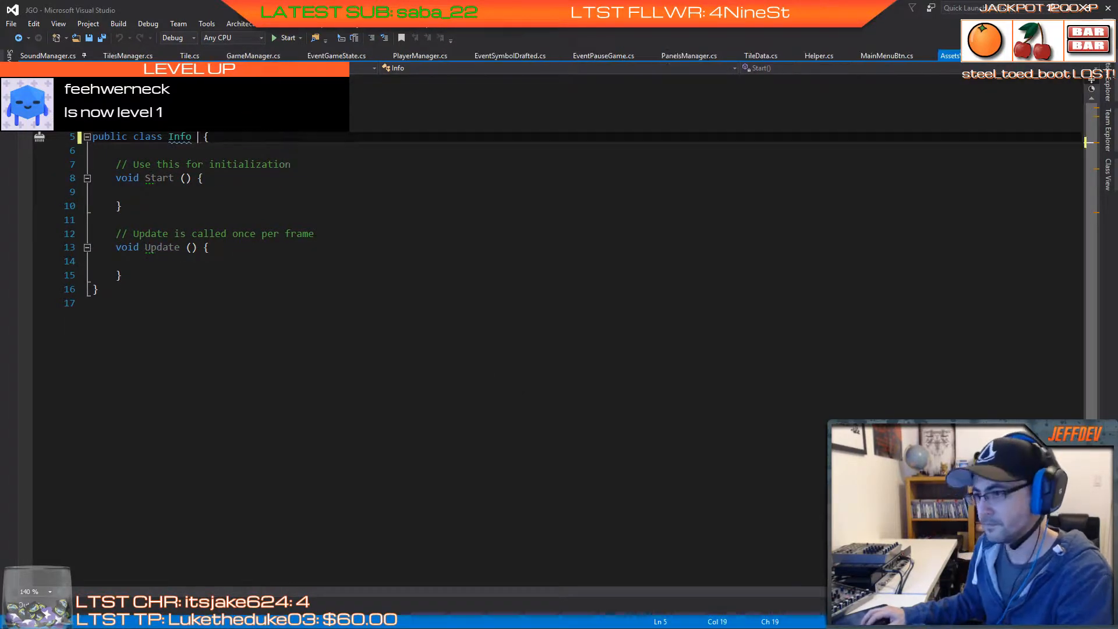
pyautogui.moveTo(198, 109); pyautogui.dragTo(93, 81)
pyautogui.press('BackSpace')
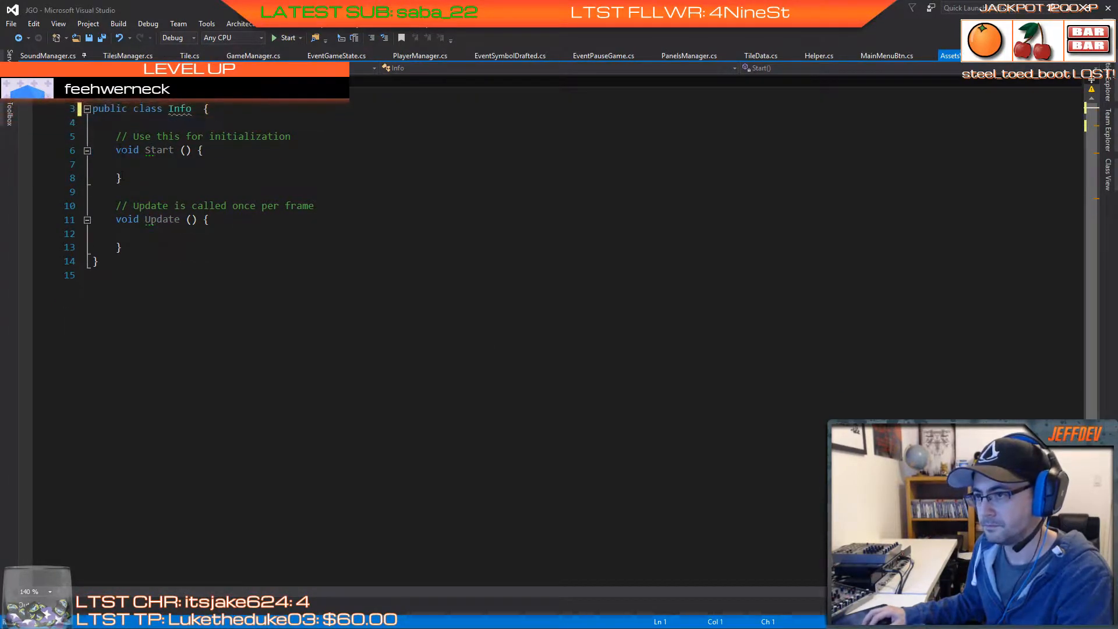
pyautogui.moveTo(115, 136); pyautogui.dragTo(139, 246)
pyautogui.press('BackSpace')
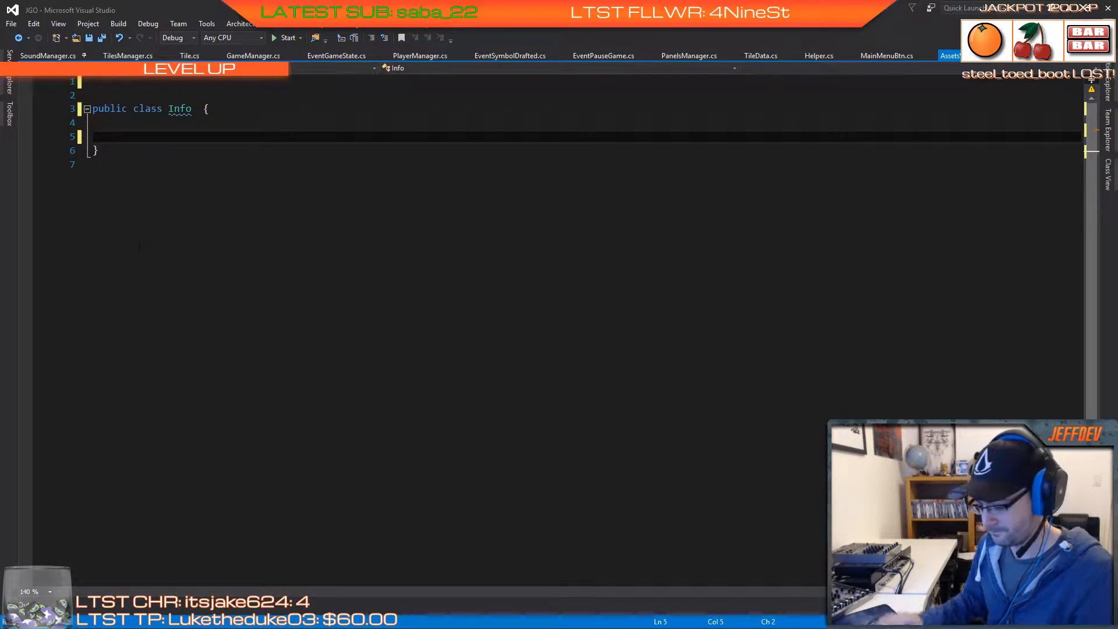
# Step: Auto-format the Info.cs document and delete the extra blank line above the class declaration
pyautogui.hotkey('ctrl', 'k')
pyautogui.hotkey('ctrl', 'd')
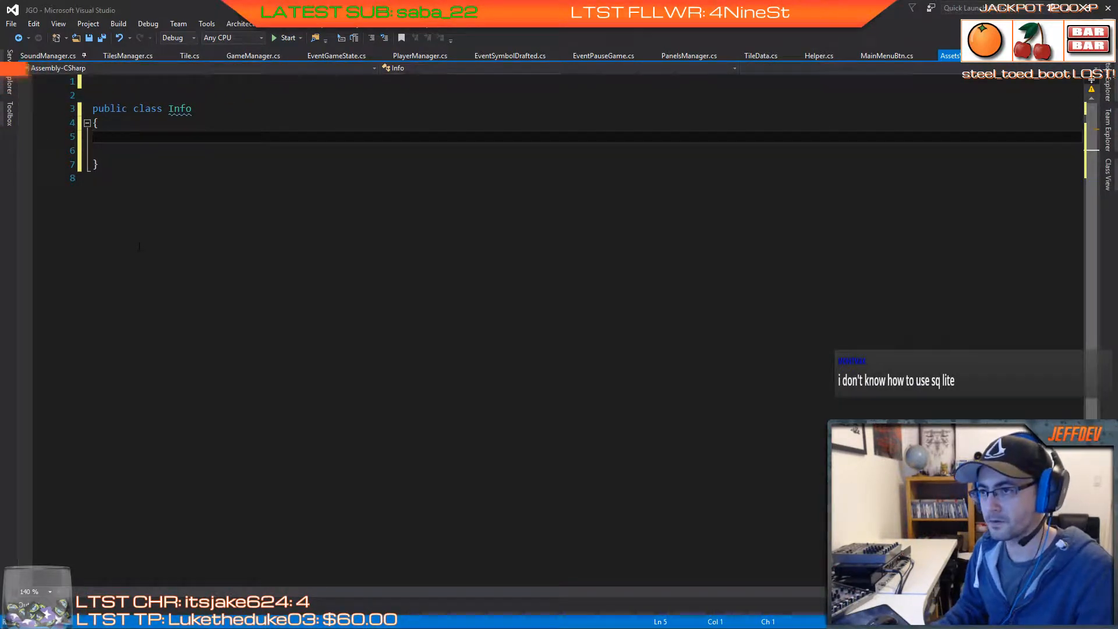
pyautogui.press('Up')
pyautogui.press('Up')
pyautogui.press('Up')
pyautogui.press('Up')
pyautogui.press('Delete')
pyautogui.press('Down')
pyautogui.press('Down')
pyautogui.press('Down')
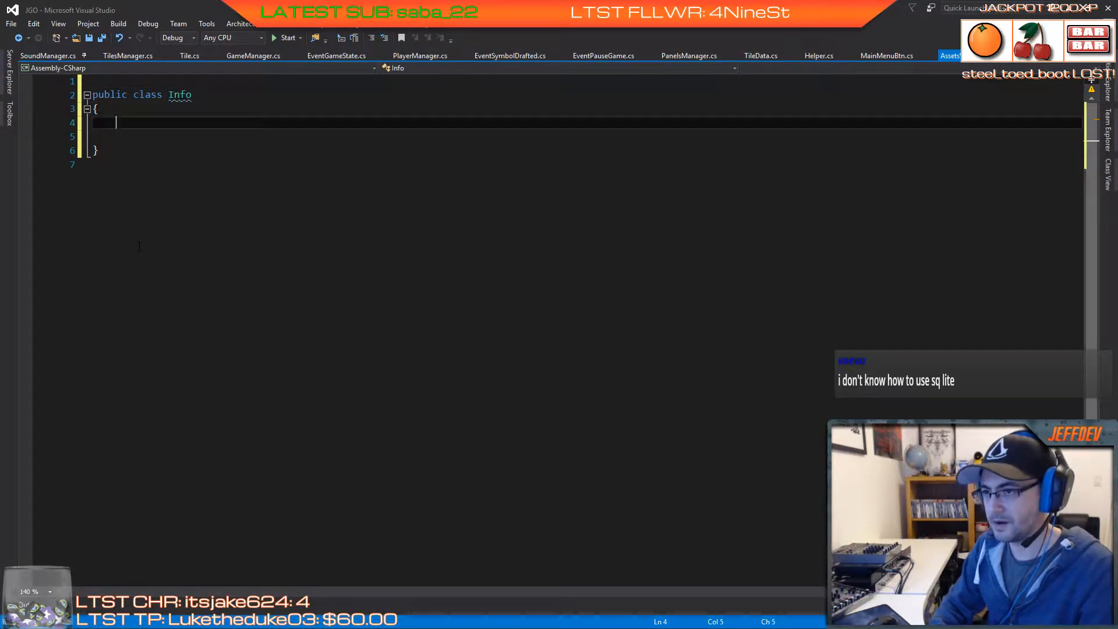
# Step: Declare a public string field named Client_Id in the Info class and assign it a placeholder client ID
pyautogui.write('public stri')
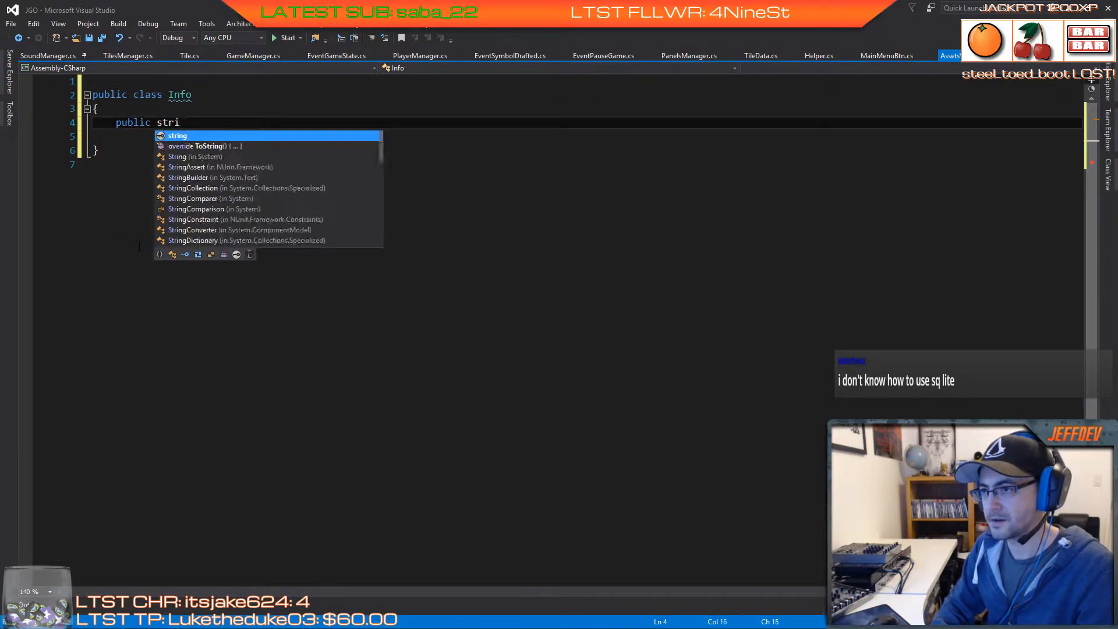
pyautogui.write('ng clin')
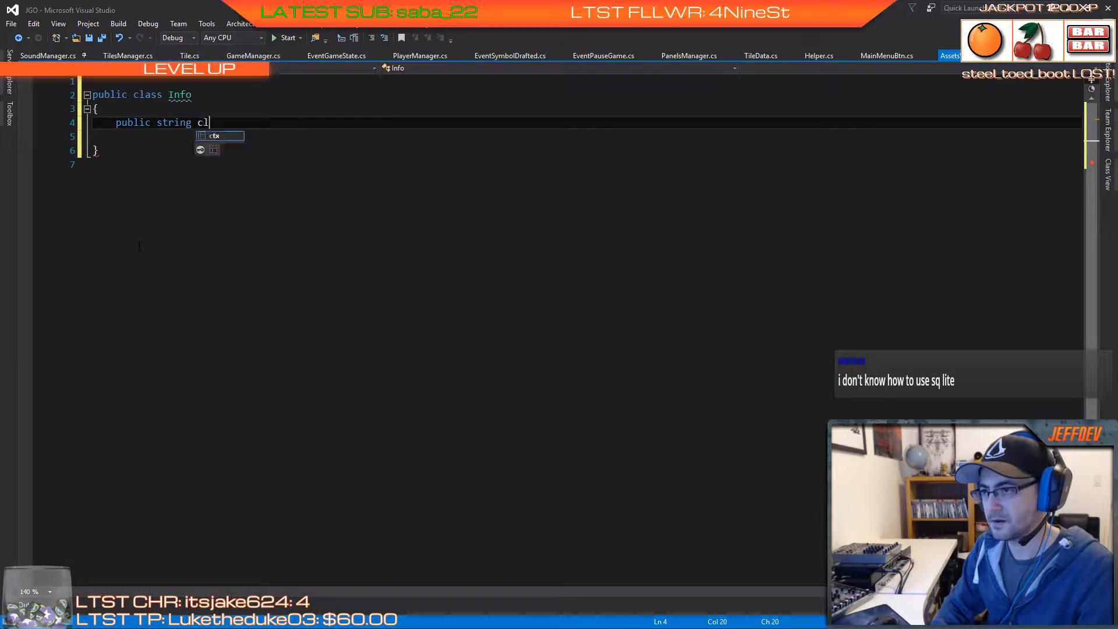
pyautogui.press('BackSpace')
pyautogui.press('BackSpace')
pyautogui.press('BackSpace')
pyautogui.press('BackSpace')
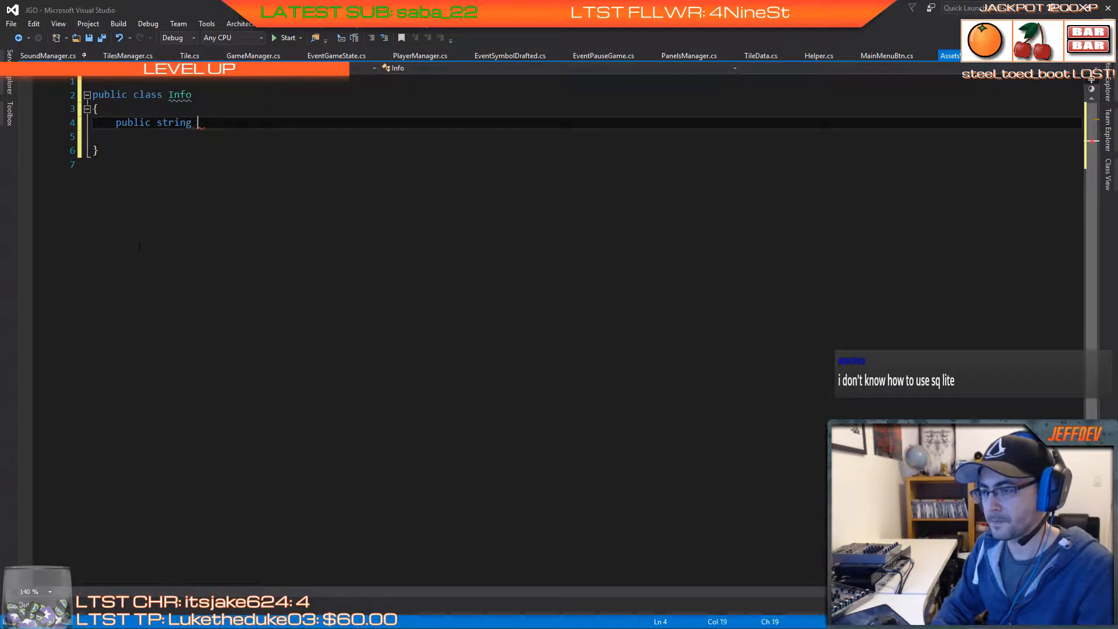
pyautogui.write('clie')
pyautogui.press('BackSpace')
pyautogui.press('BackSpace')
pyautogui.press('BackSpace')
pyautogui.press('BackSpace')
pyautogui.write('client')
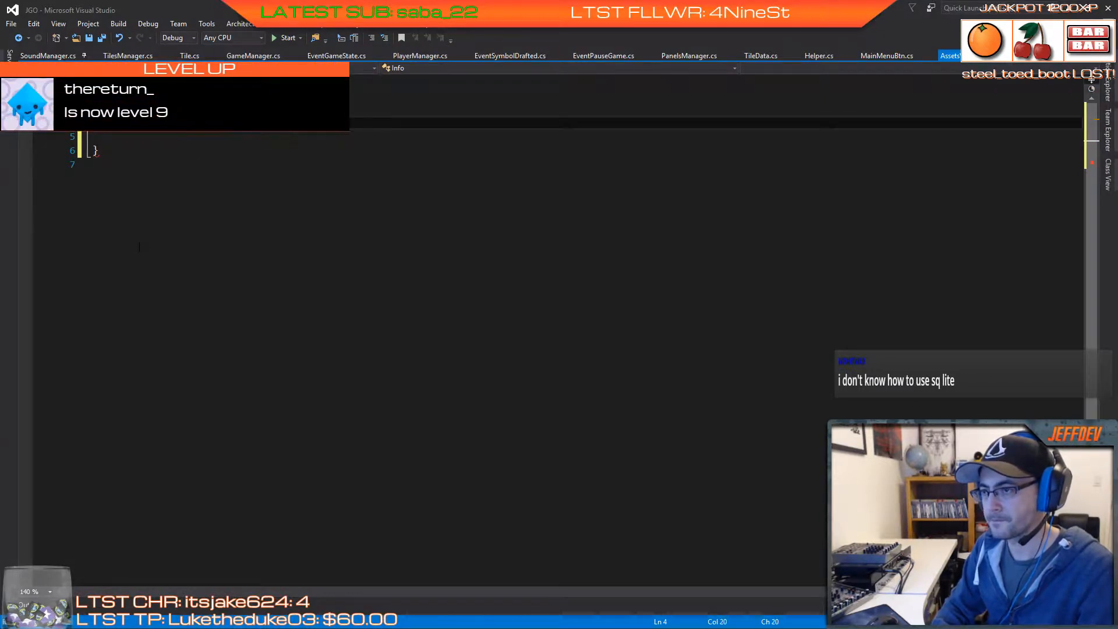
pyautogui.write('_')
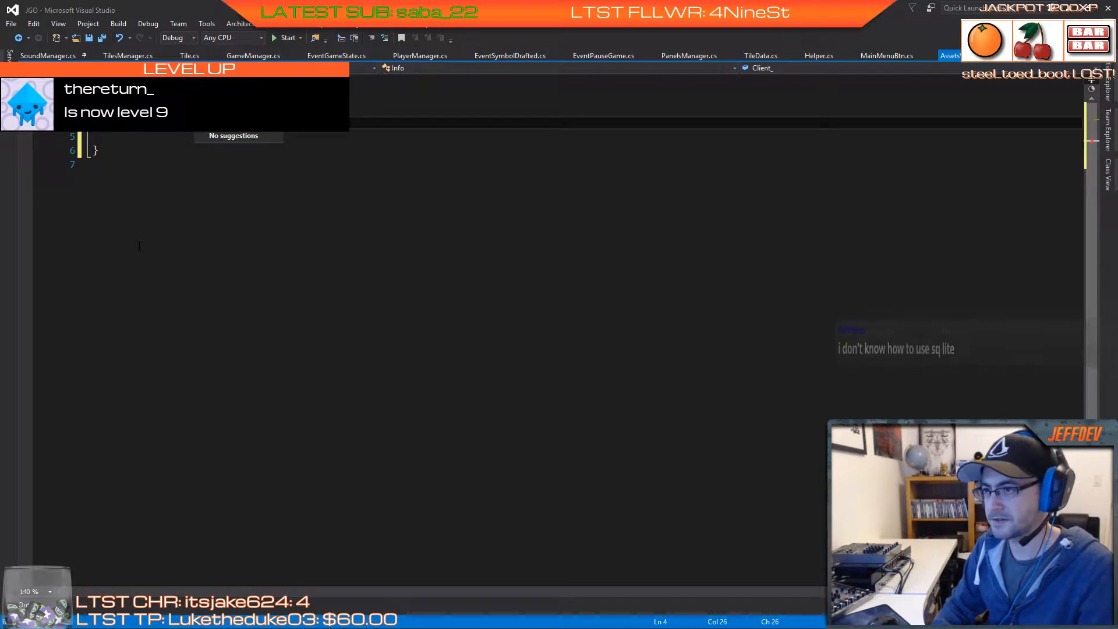
pyautogui.write('ID = "ljlkjljljljl";')
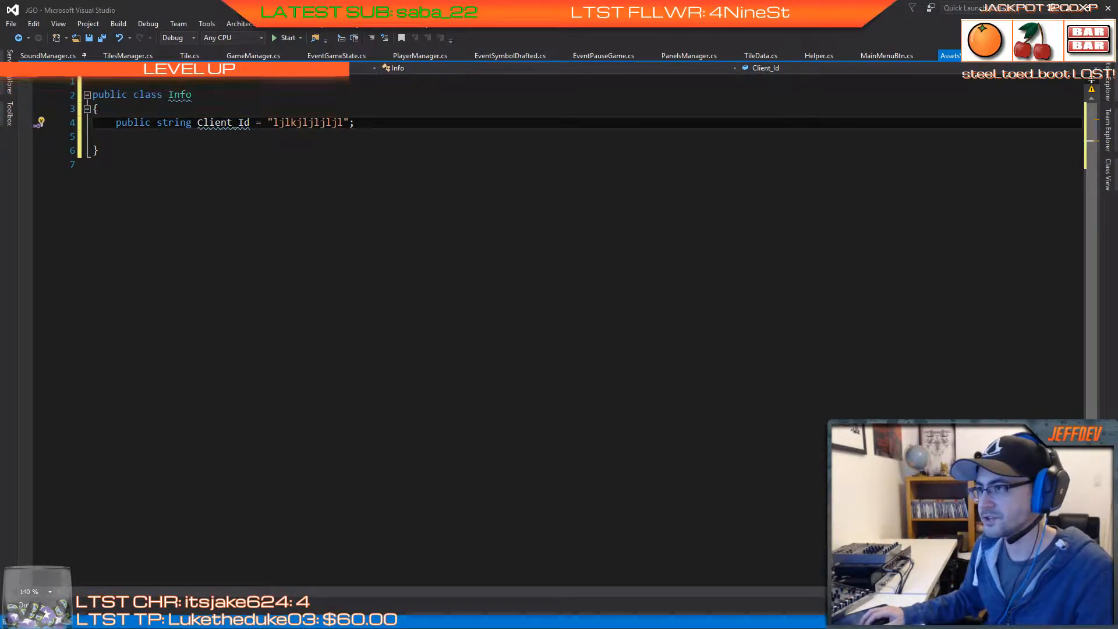
# Step: Return to PlayerManager.cs in a maximized Visual Studio window and assign a placeholder Twitch user ID to data.TwitchId in GetPlayerInfo
pyautogui.hotkey('alt', 'Tab')
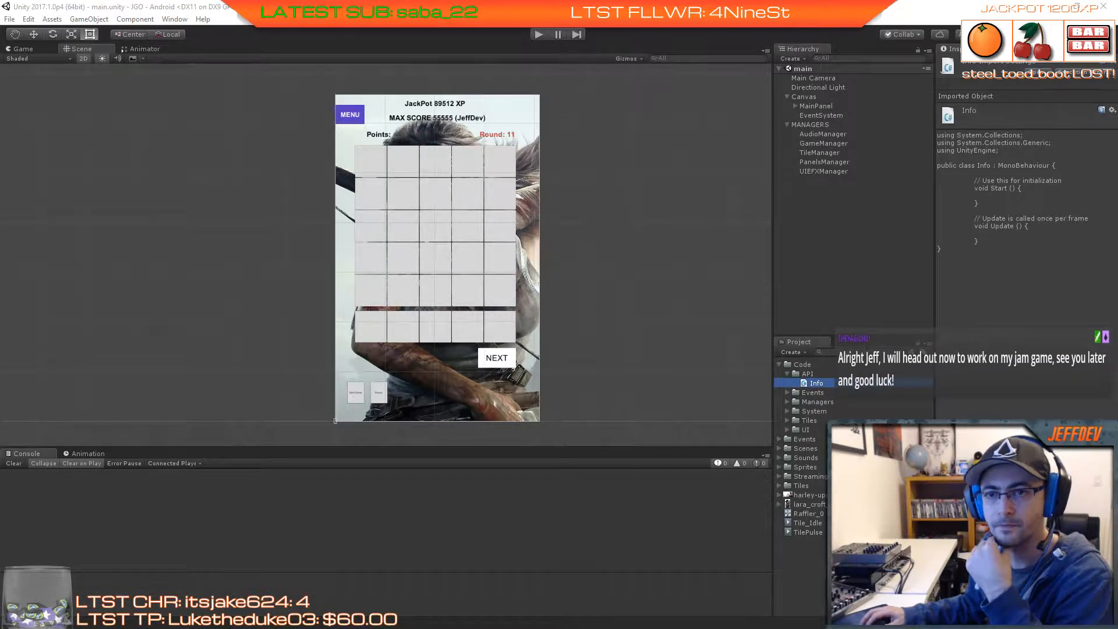
pyautogui.moveTo(0, 139); pyautogui.dragTo(562, 92)
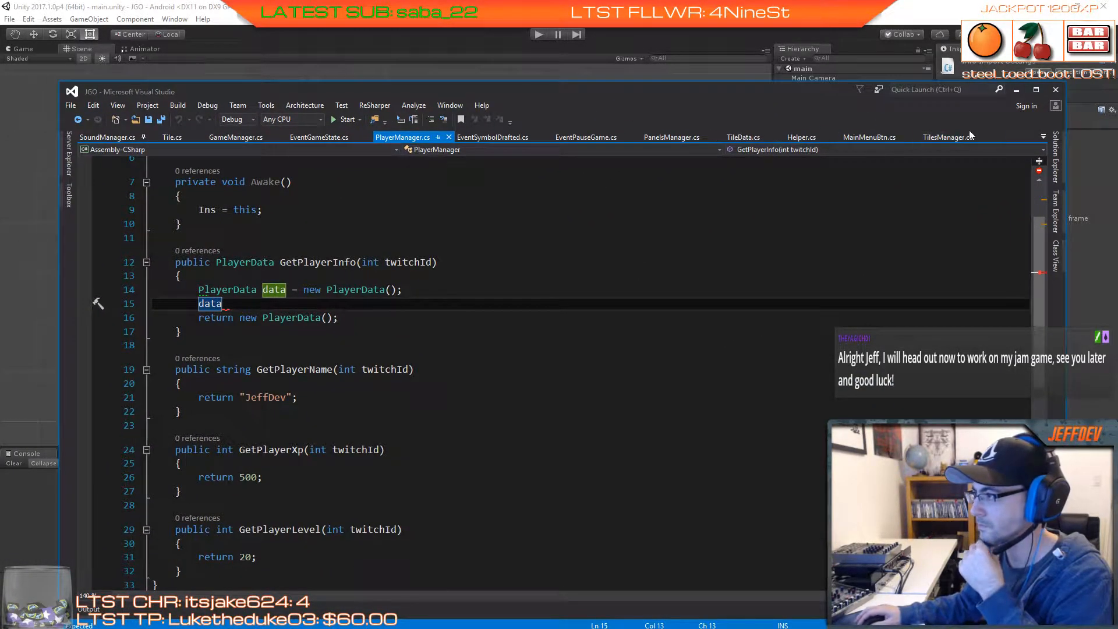
pyautogui.click(1030, 92)
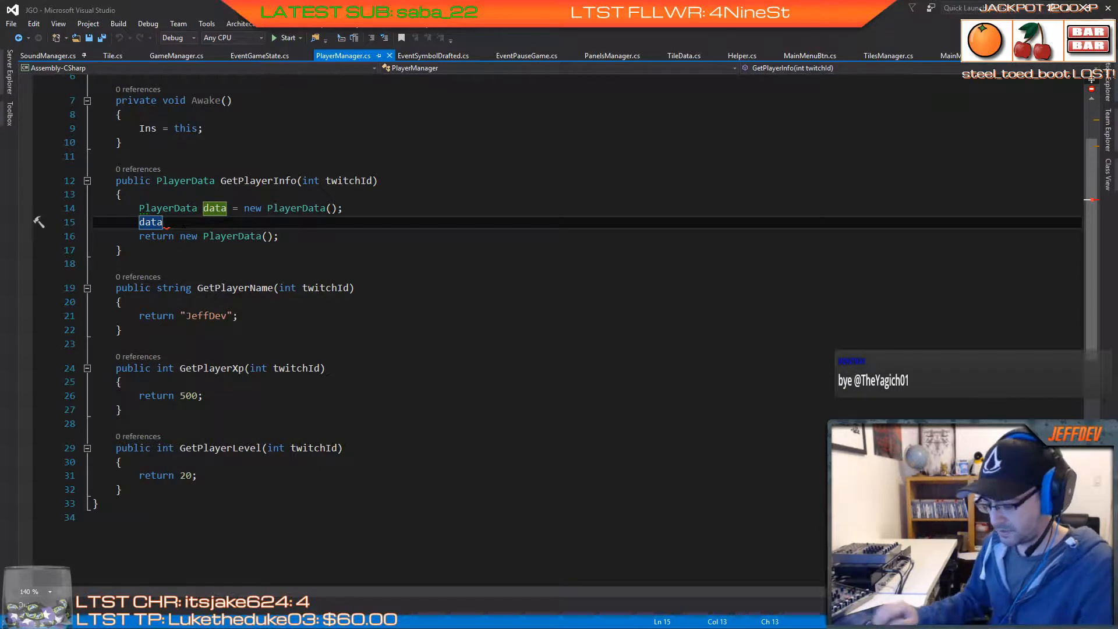
pyautogui.write('.')
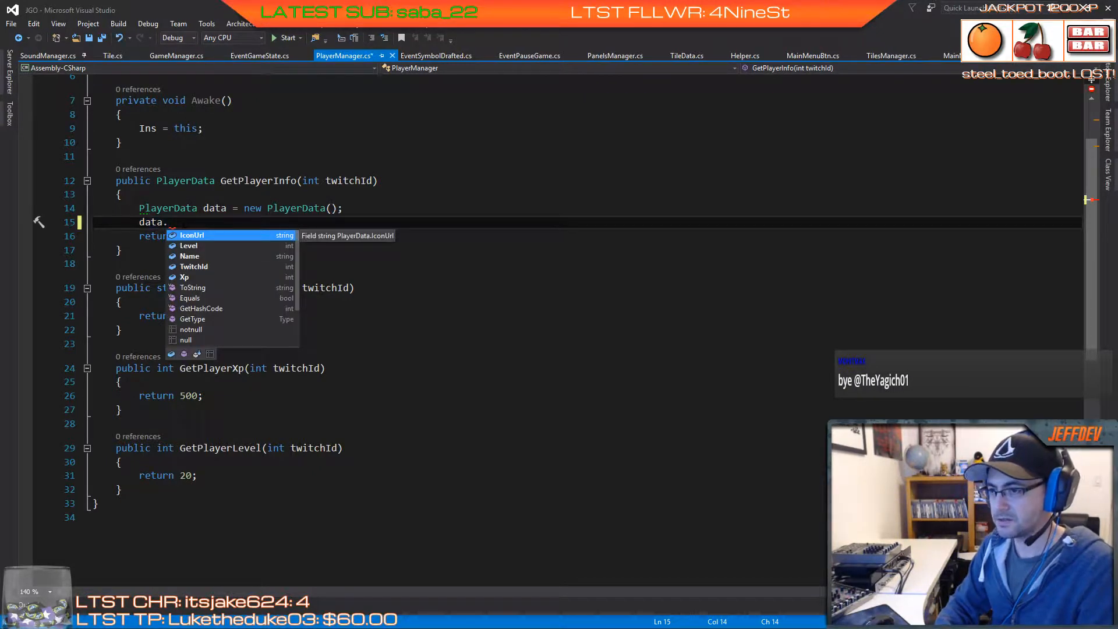
pyautogui.press('Down')
pyautogui.press('Down')
pyautogui.press('Down')
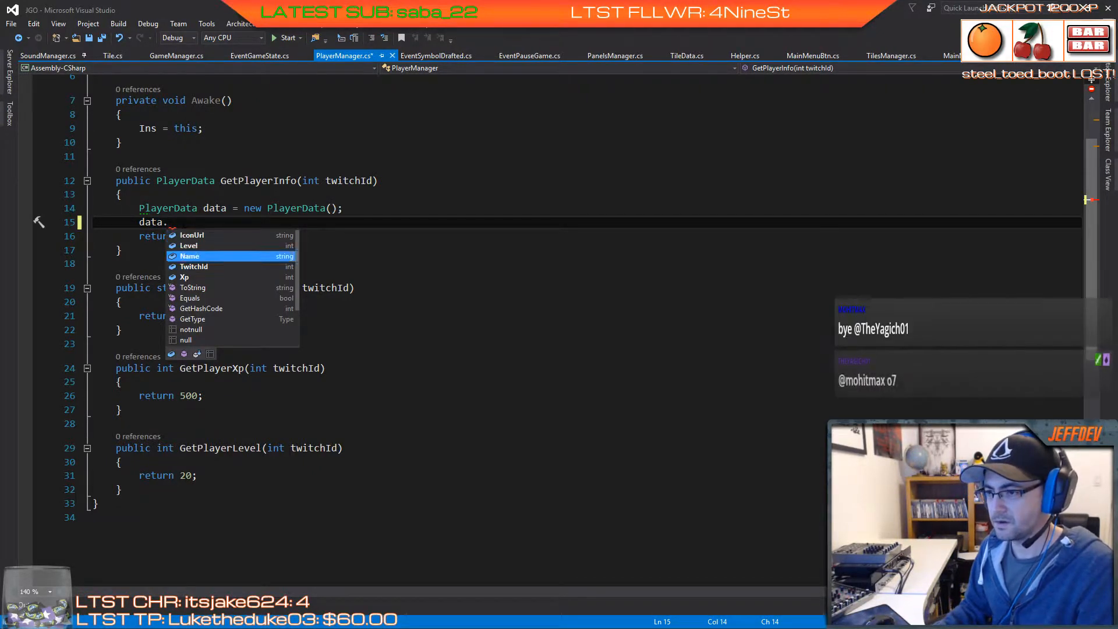
pyautogui.press('Tab')
pyautogui.write('= ')
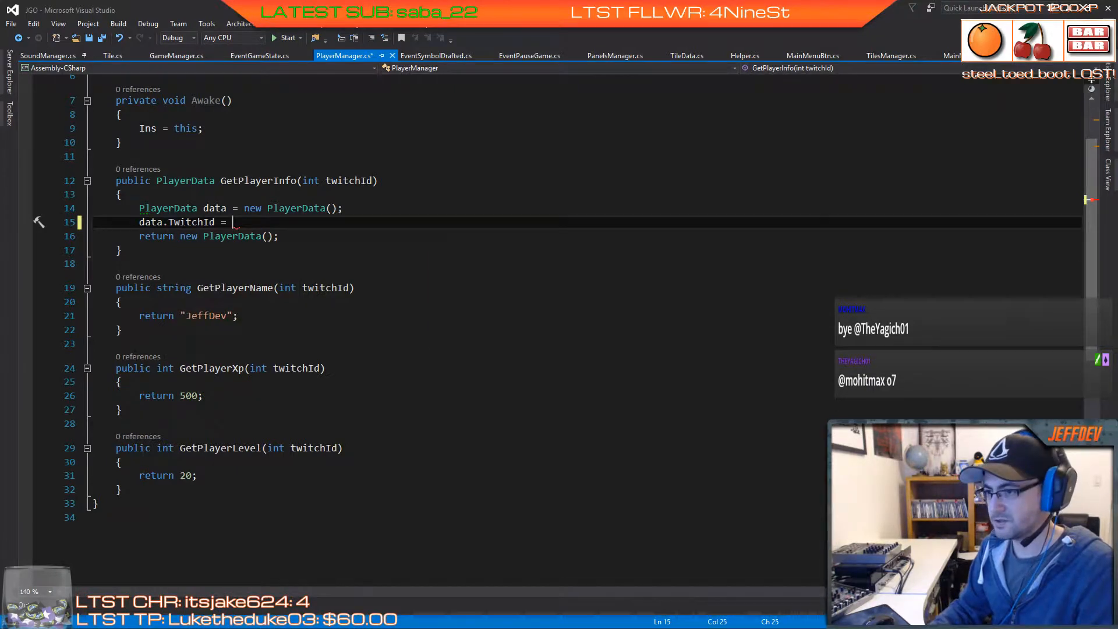
pyautogui.write('"')
pyautogui.press('BackSpace')
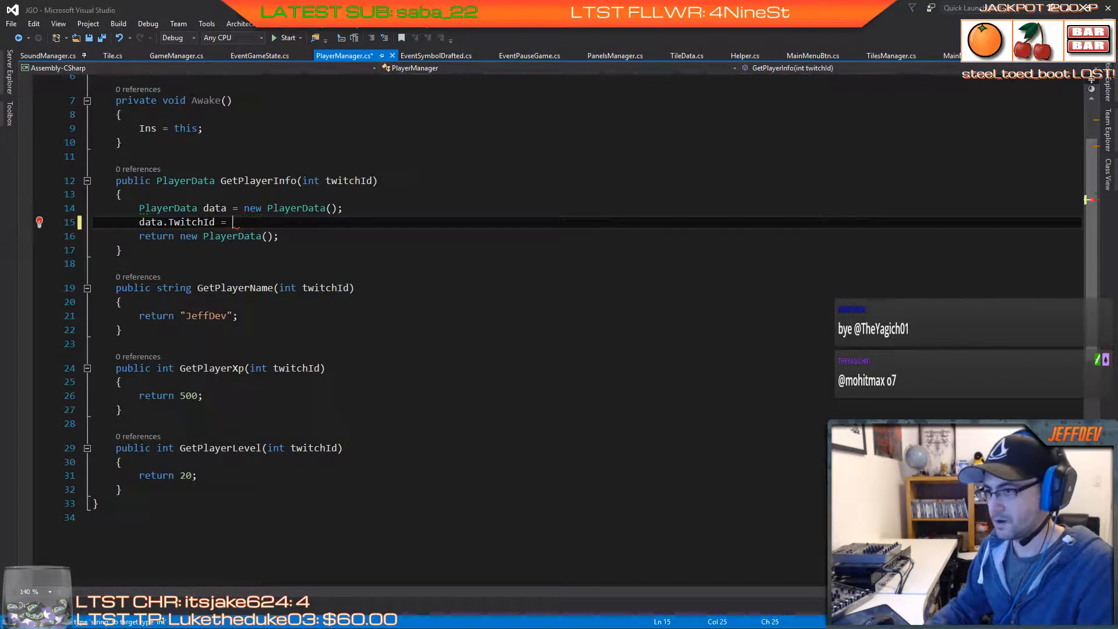
pyautogui.write('56487')
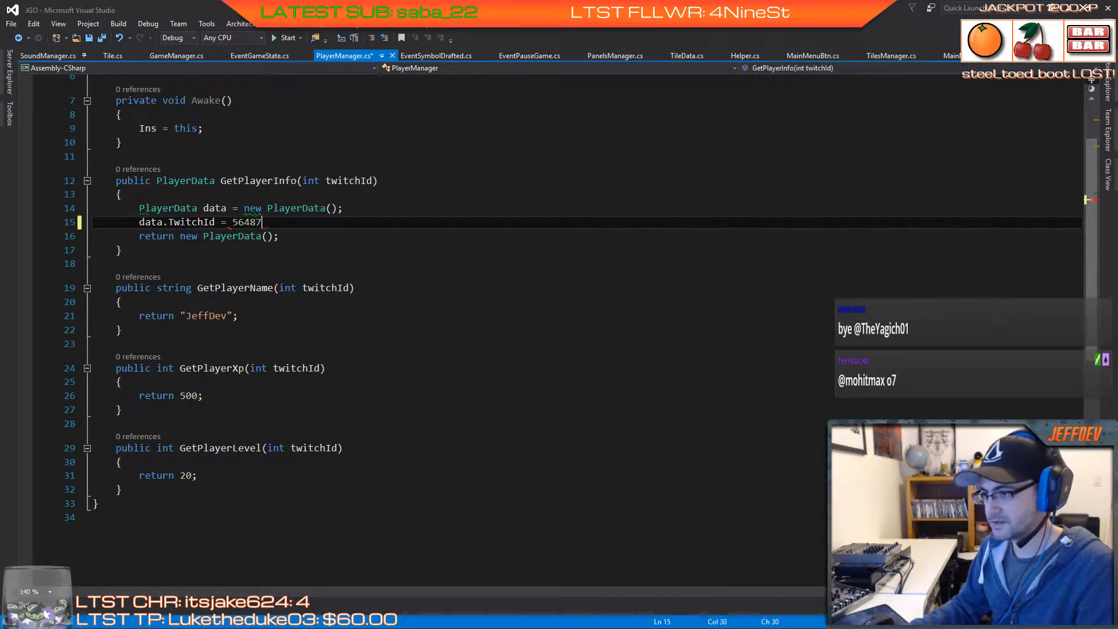
pyautogui.write(';')
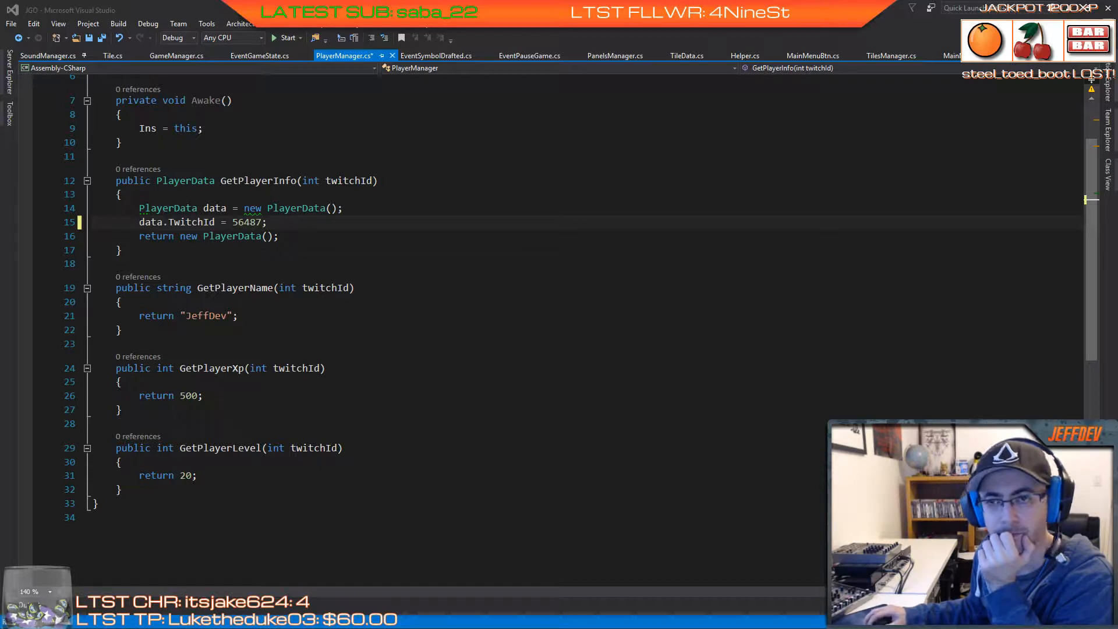
# Step: Replace the placeholder in the data.TwitchId assignment with the account's Twitch user ID and add an empty line below it
pyautogui.hotkey('alt', 'Tab')
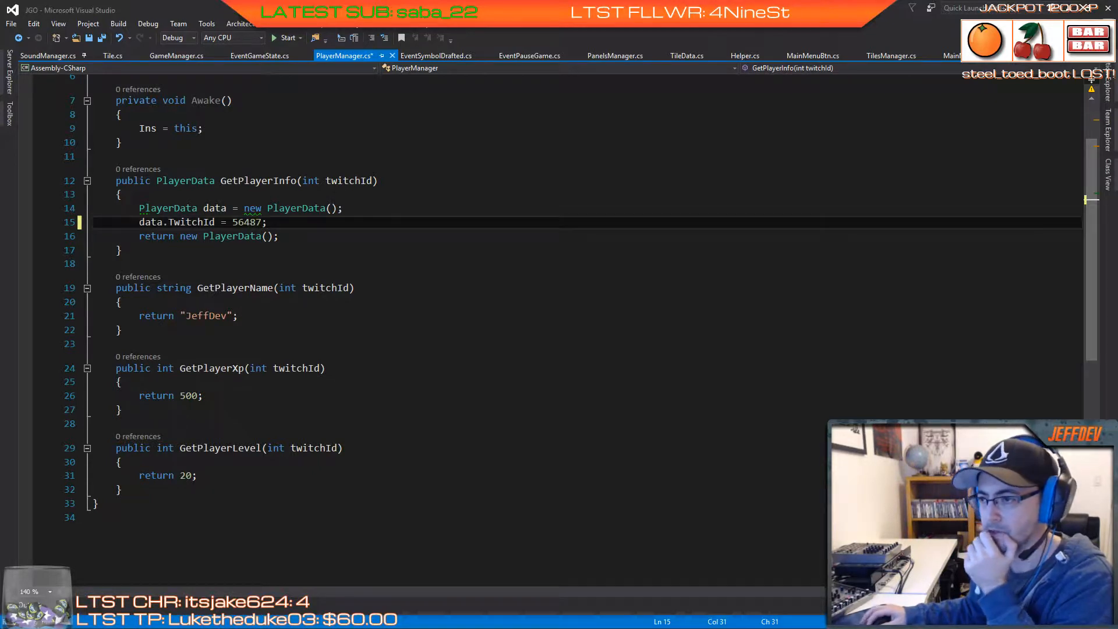
pyautogui.doubleClick(243, 222)
pyautogui.write('146668278')
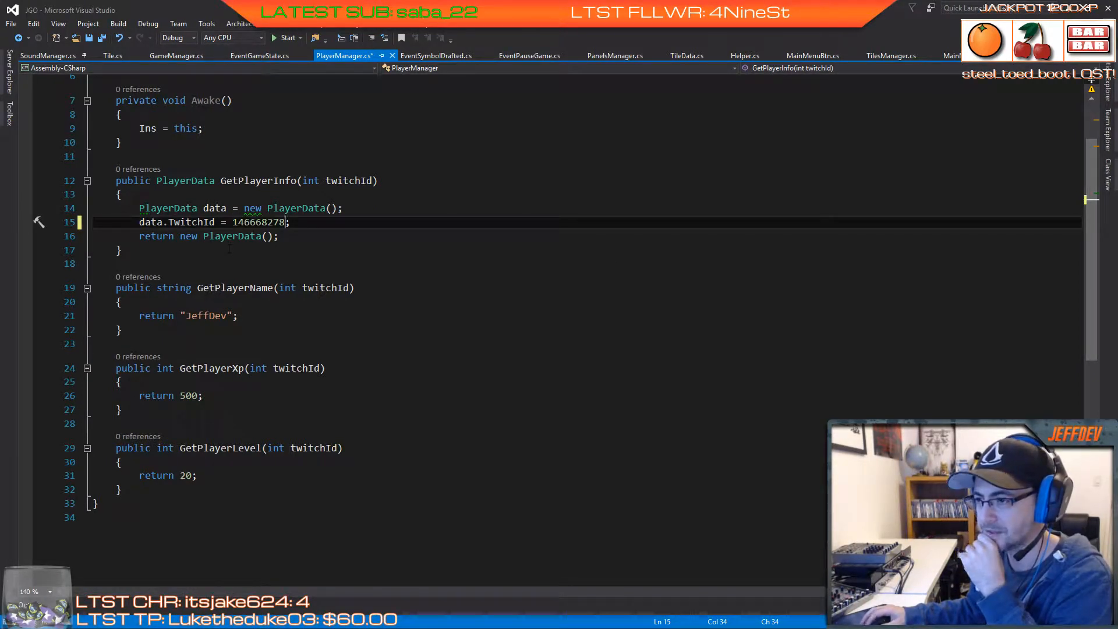
pyautogui.press('Return')
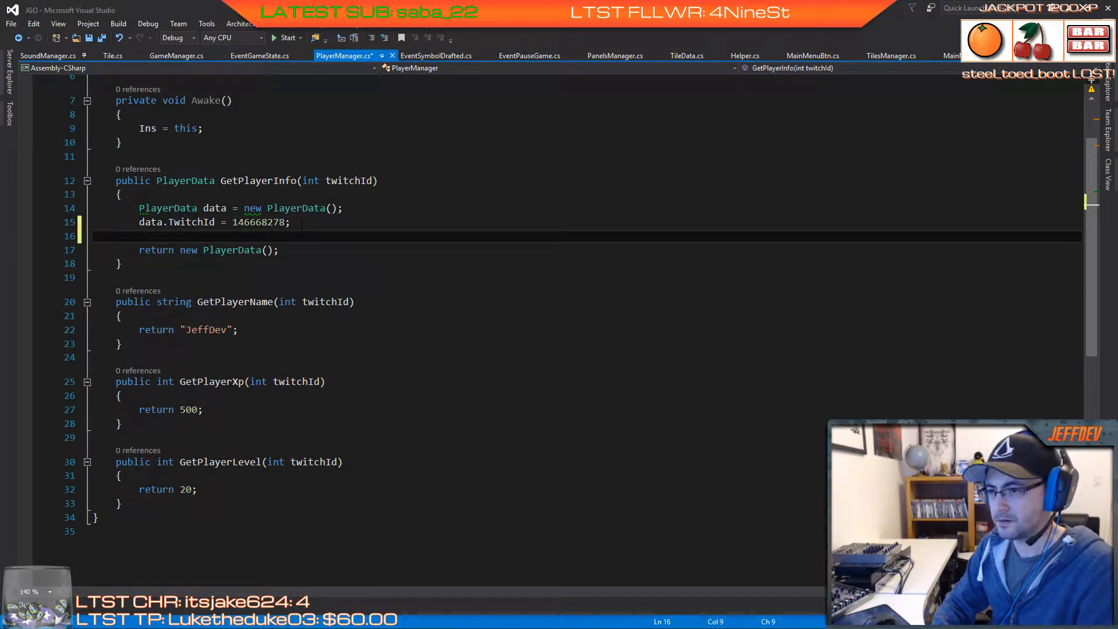
# Step: In GetPlayerInfo, assign 50 to data.Level and 1000 to data.Xp below the data.TwitchId assignment
pyautogui.write('data.')
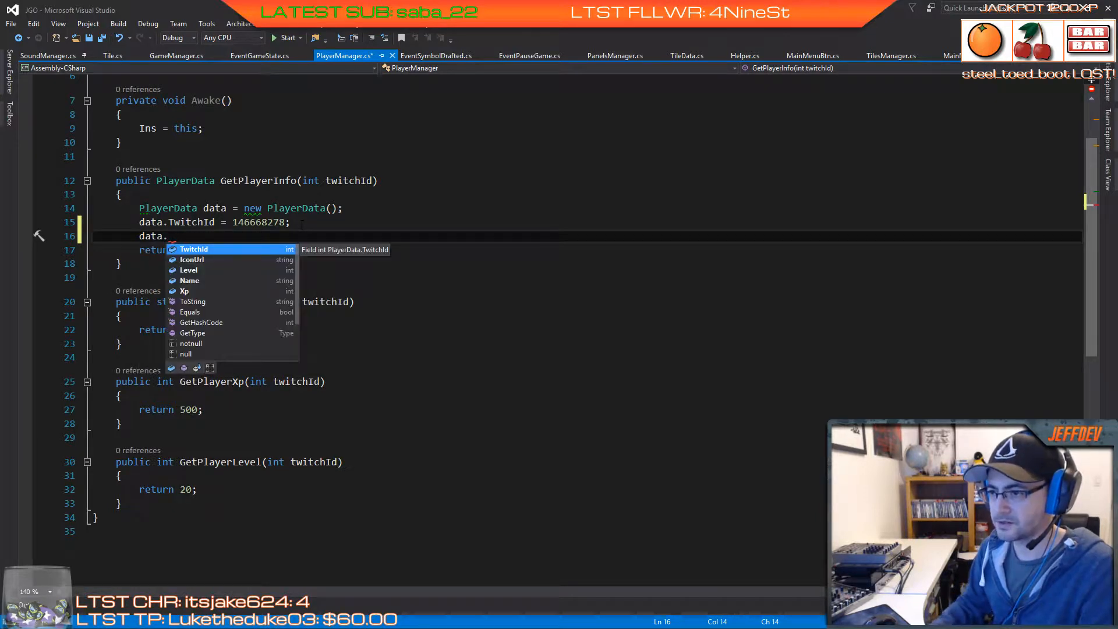
pyautogui.write('Level')
pyautogui.press('Tab')
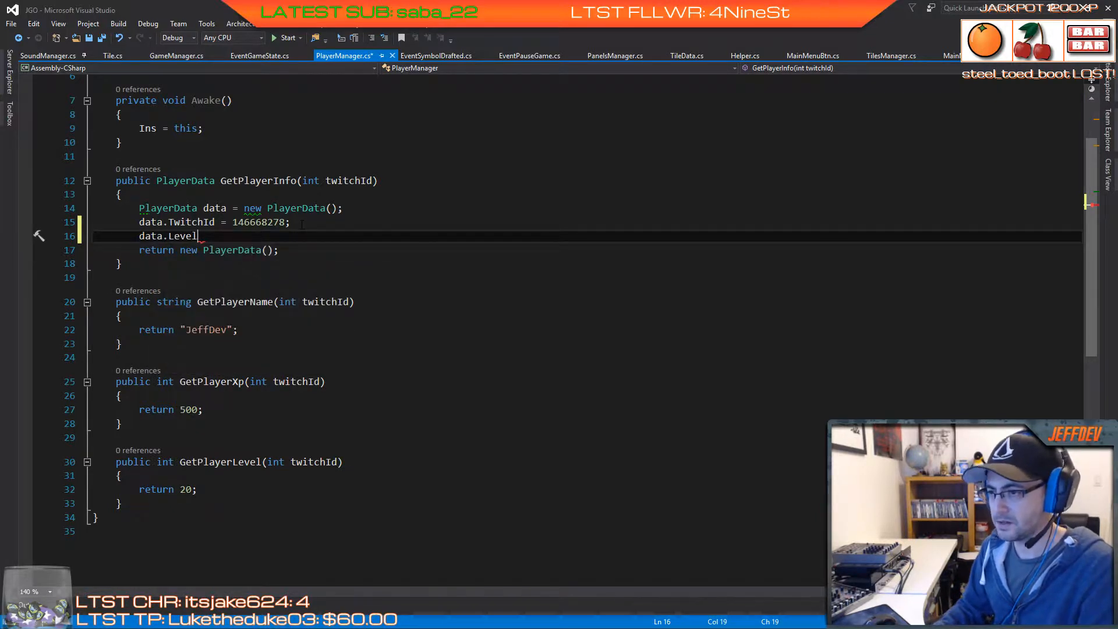
pyautogui.write('= 50;')
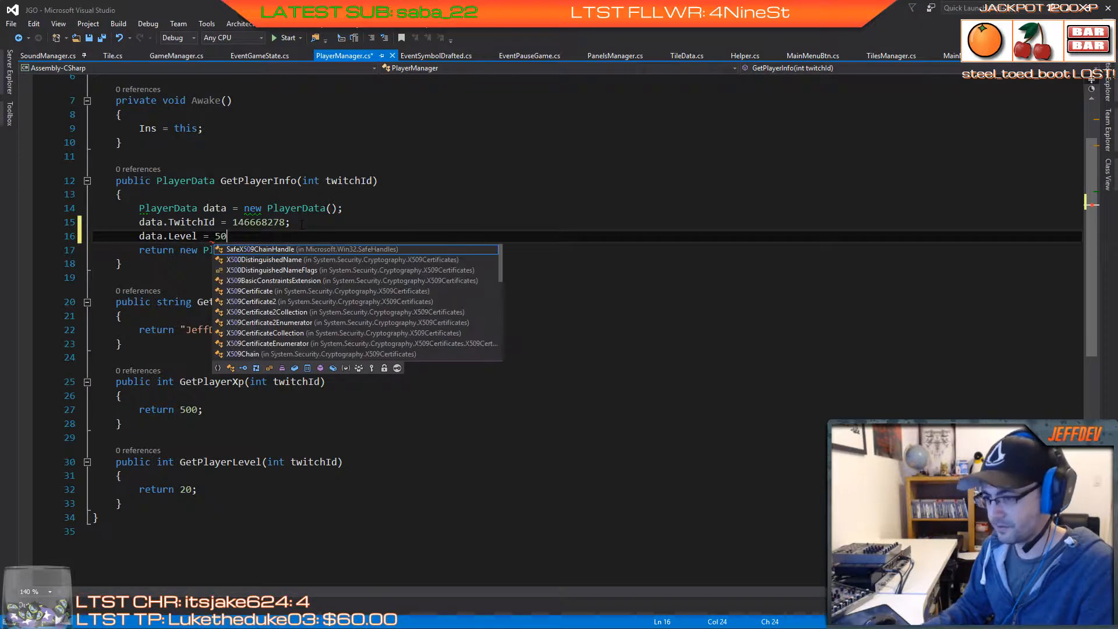
pyautogui.press('Return')
pyautogui.write('da')
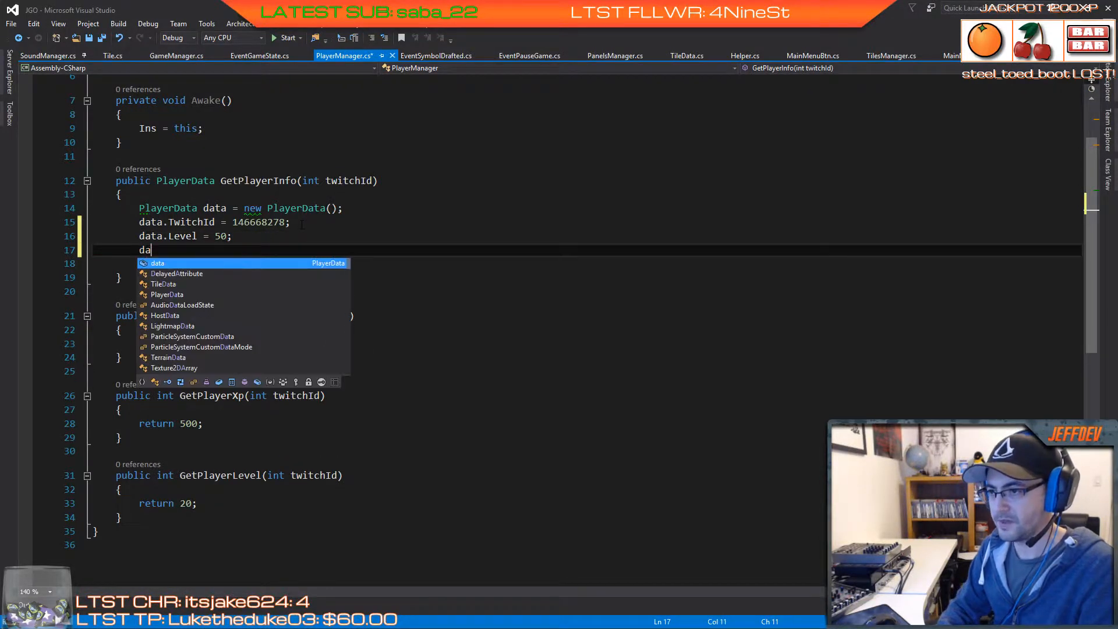
pyautogui.write('ta.Xp')
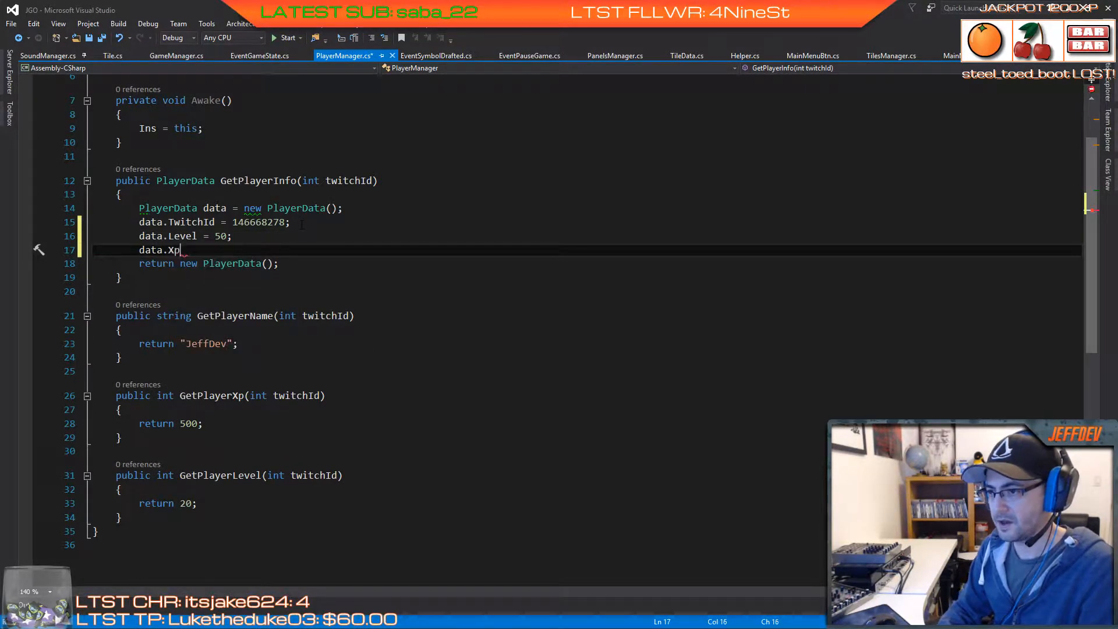
pyautogui.write(' = 1000;')
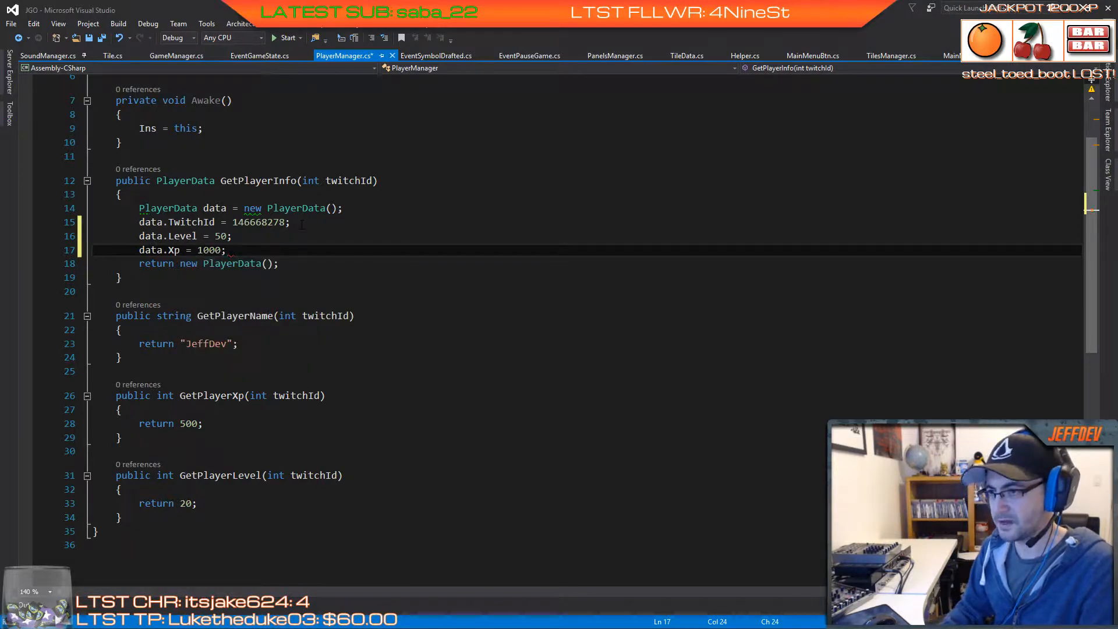
pyautogui.press('Return')
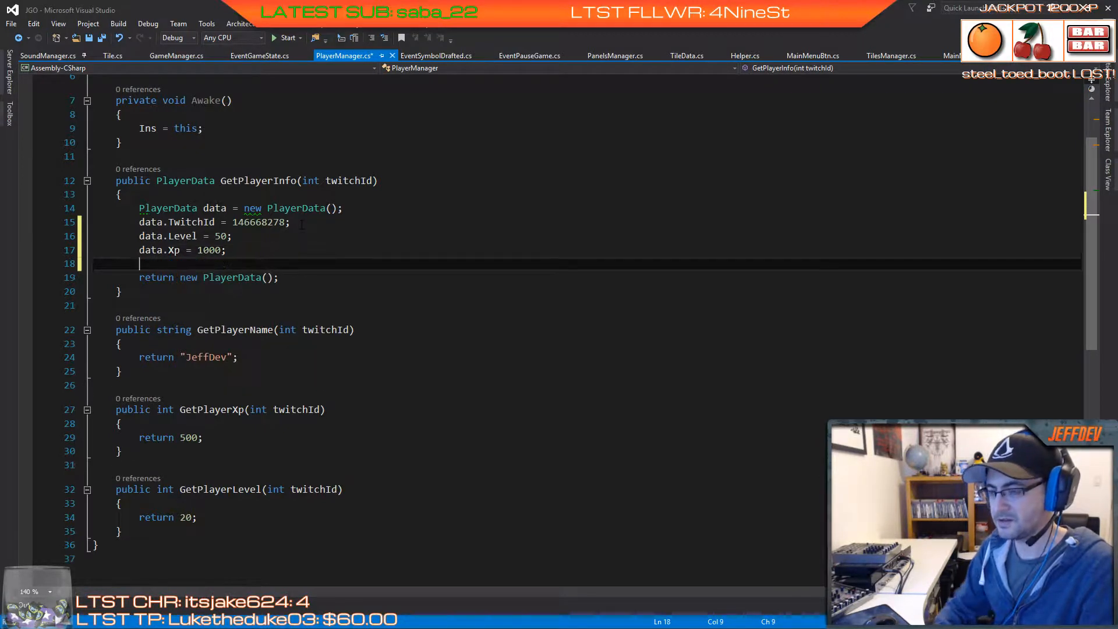
# Step: Assign the streamer's display name as a string to data.Name below the Xp assignment, followed by an empty line
pyautogui.write('da')
pyautogui.press('Tab')
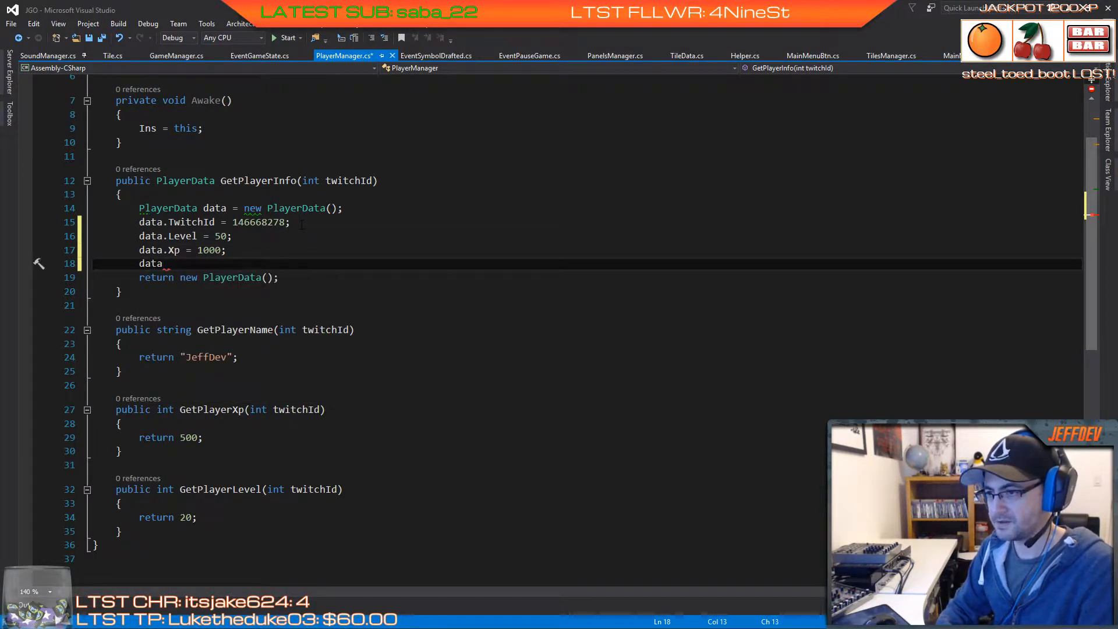
pyautogui.write('.')
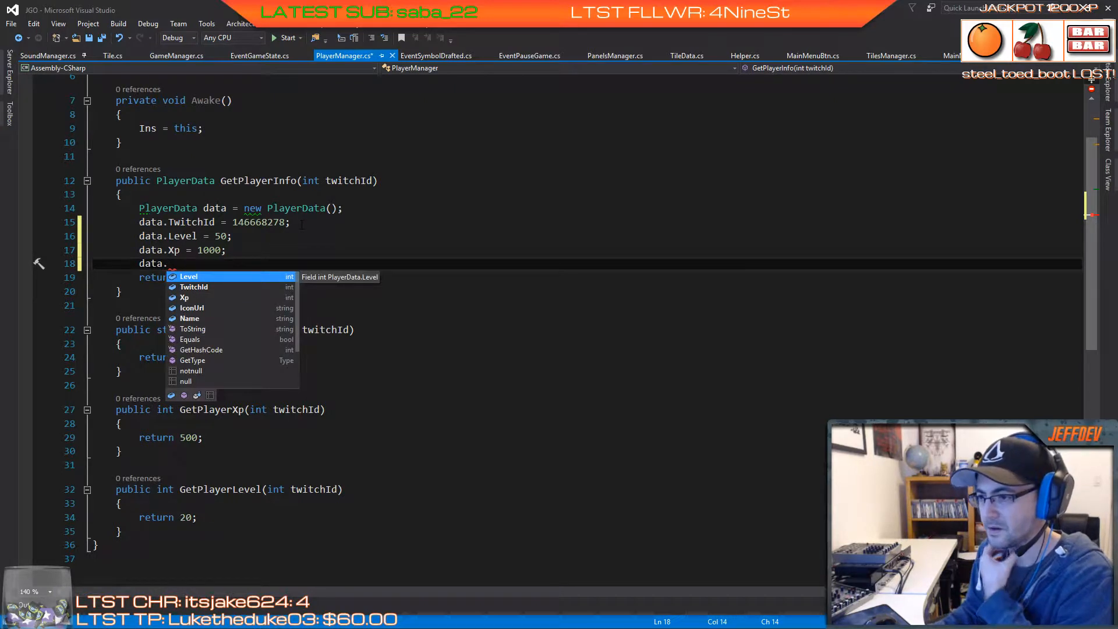
pyautogui.press('Down')
pyautogui.press('Down')
pyautogui.press('Down')
pyautogui.press('Down')
pyautogui.press('Tab')
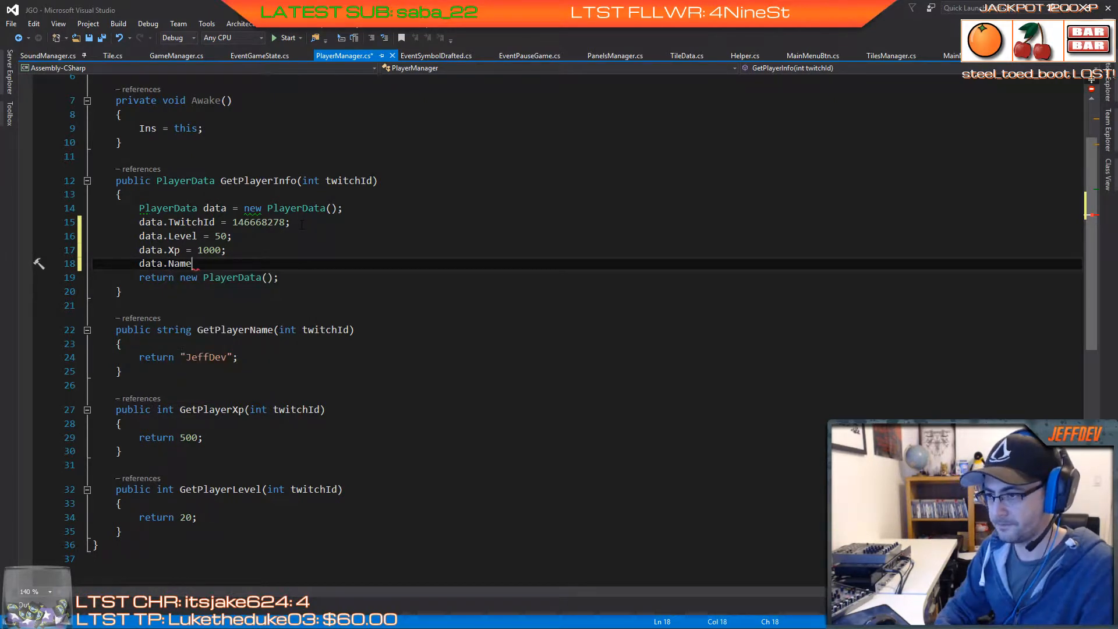
pyautogui.write('= "')
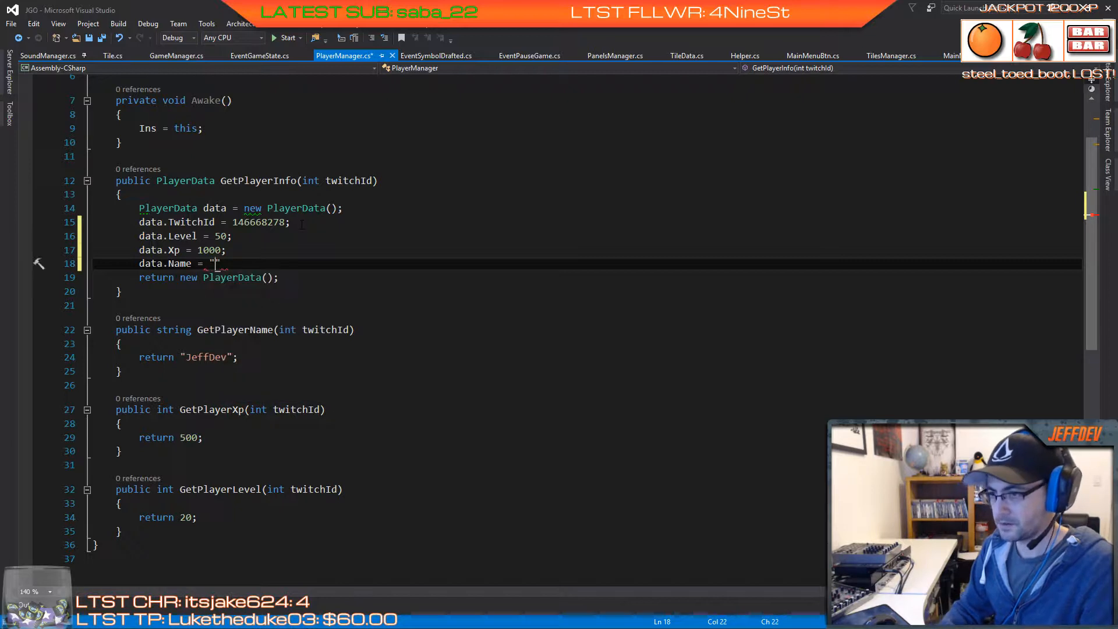
pyautogui.write('JeffDe')
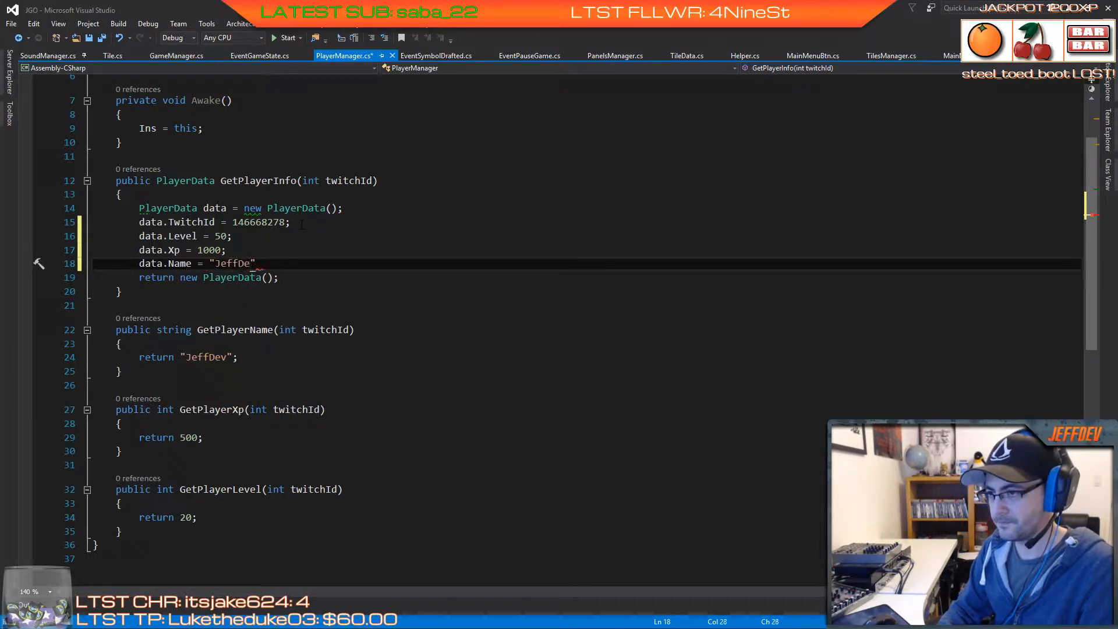
pyautogui.write('v";')
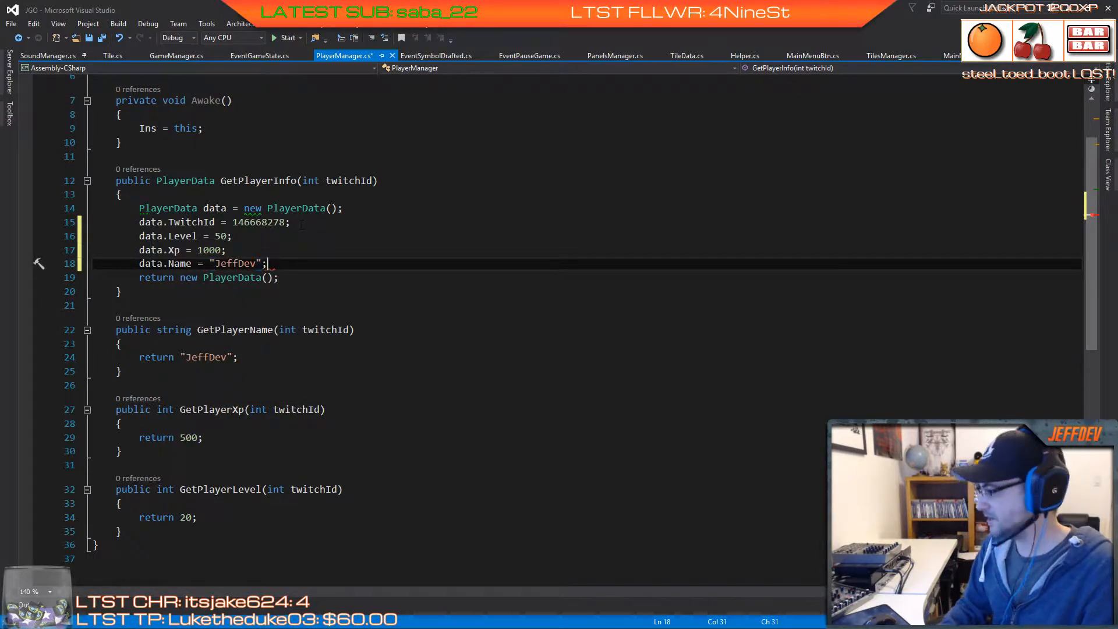
pyautogui.press('Return')
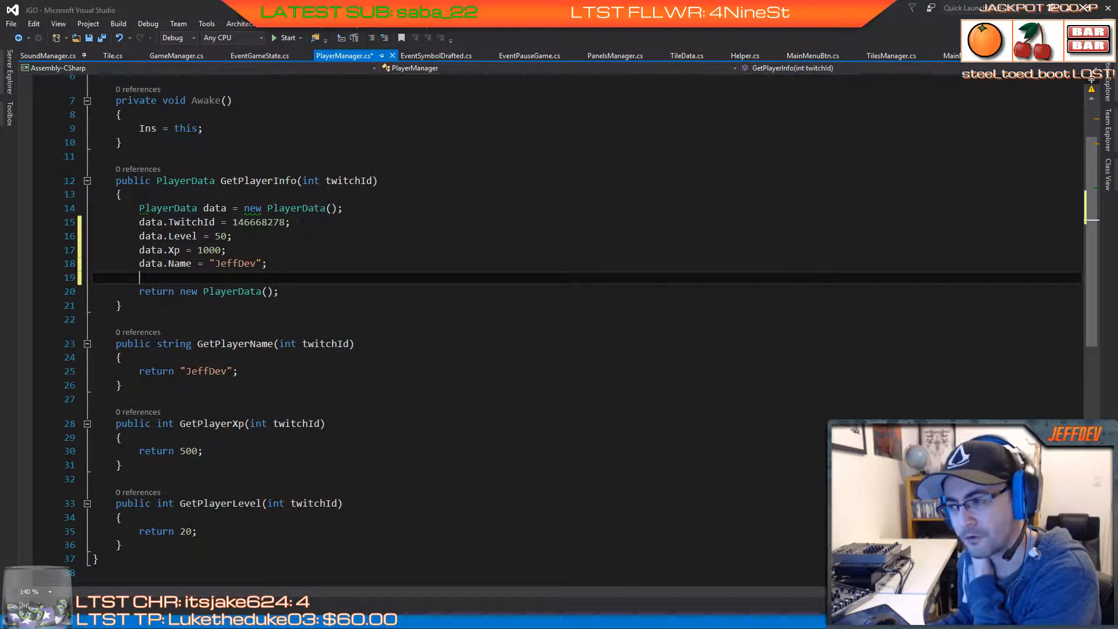
# Step: Move the data.Name assignment up so it sits directly below data.TwitchId
pyautogui.press('Up')
pyautogui.press('Up')
pyautogui.press('Up')
pyautogui.press('Up')
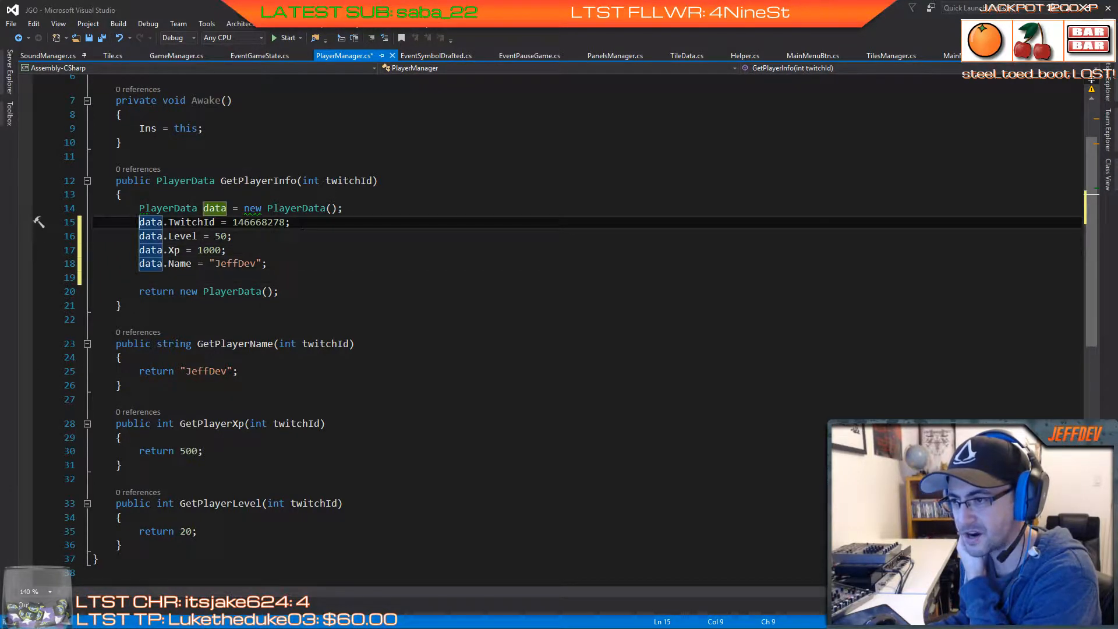
pyautogui.press('Up')
pyautogui.press('Down')
pyautogui.press('Down')
pyautogui.press('Down')
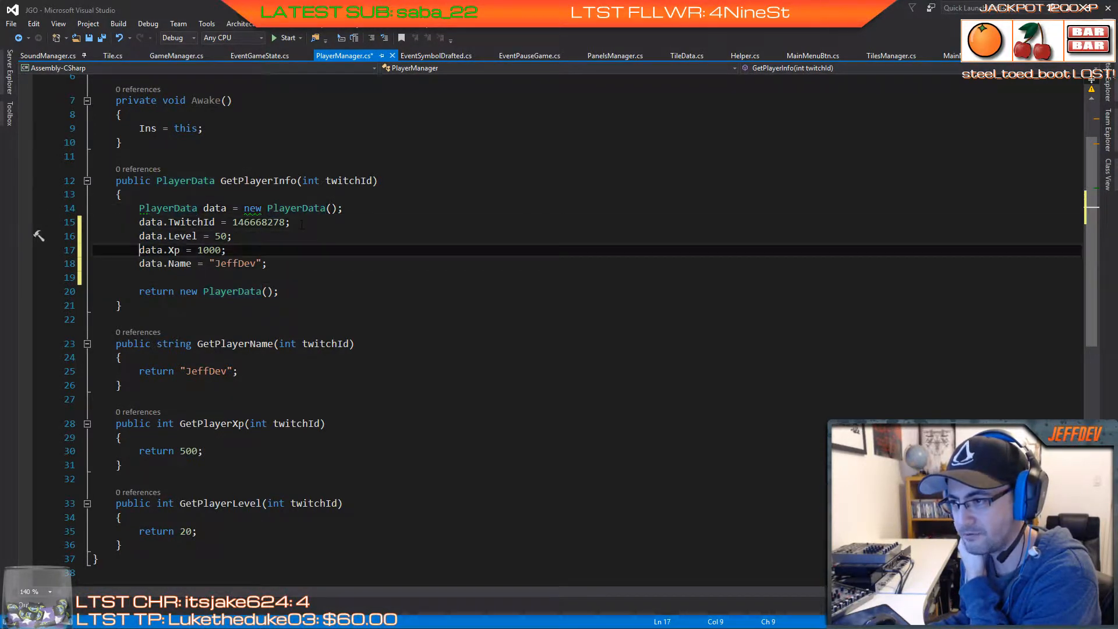
pyautogui.press('Up')
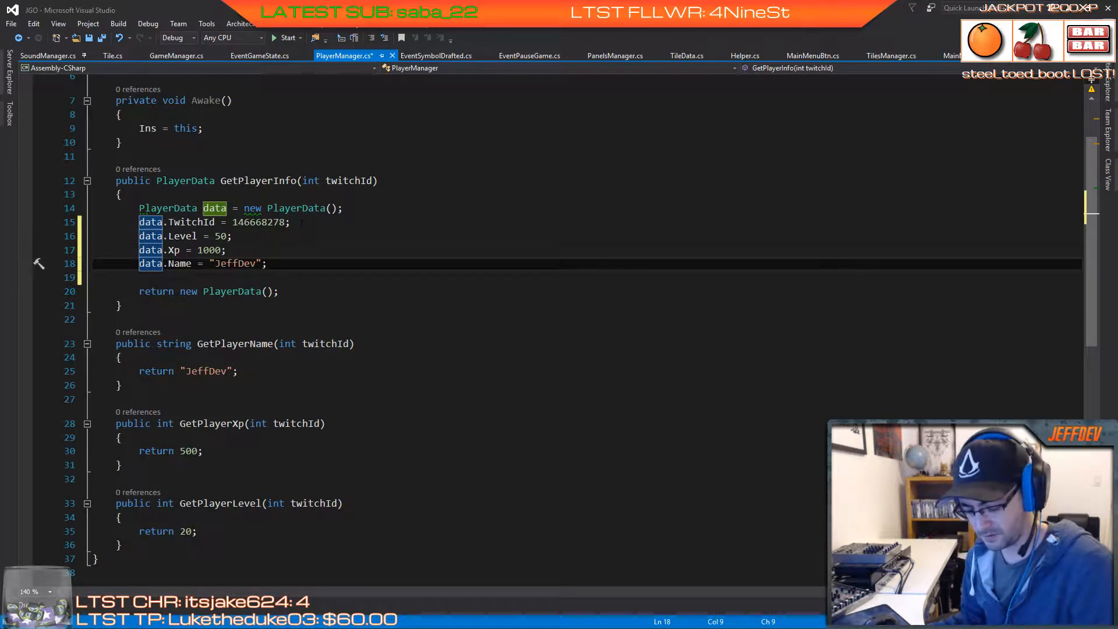
pyautogui.hotkey('alt', 'Up')
pyautogui.hotkey('alt', 'Up')
# Step: Insert a blank line above data.Level and another between the PlayerData declaration and data.TwitchId
pyautogui.press('Down')
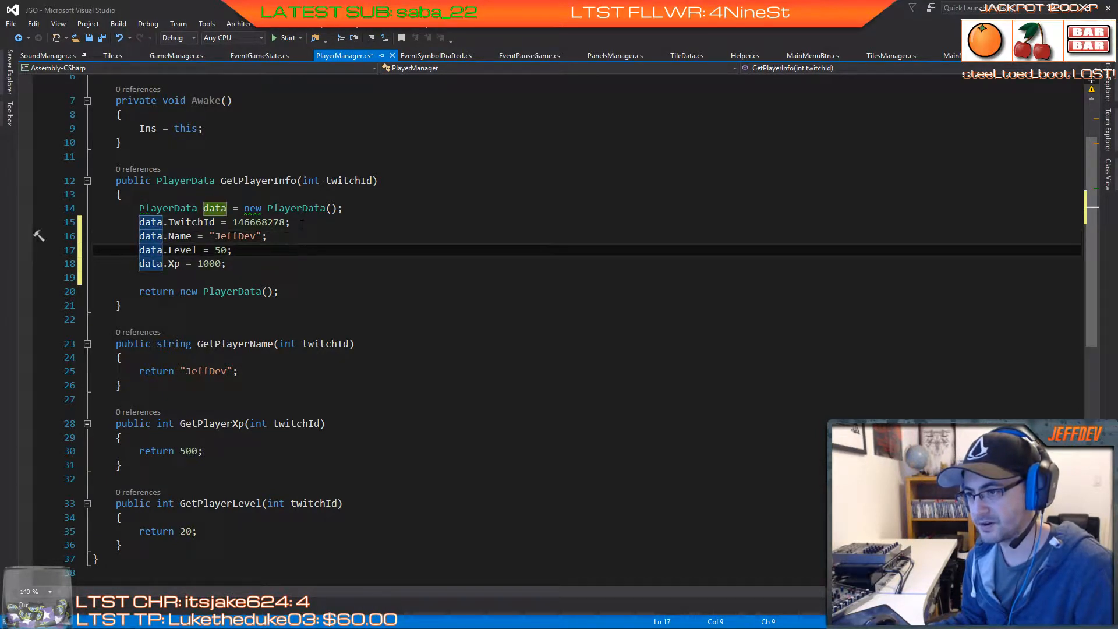
pyautogui.press('Return')
pyautogui.press('Up')
pyautogui.press('Up')
pyautogui.press('Up')
pyautogui.press('Return')
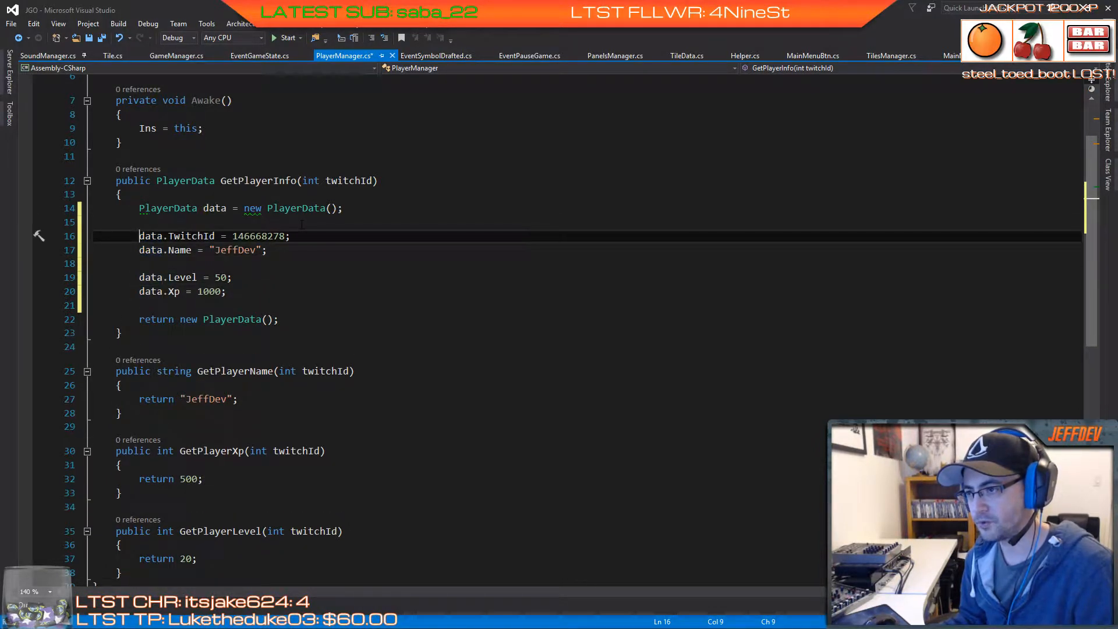
# Step: Add the comment "// from twitch" on its own line above the data.TwitchId assignment
pyautogui.press('Return')
pyautogui.press('Up')
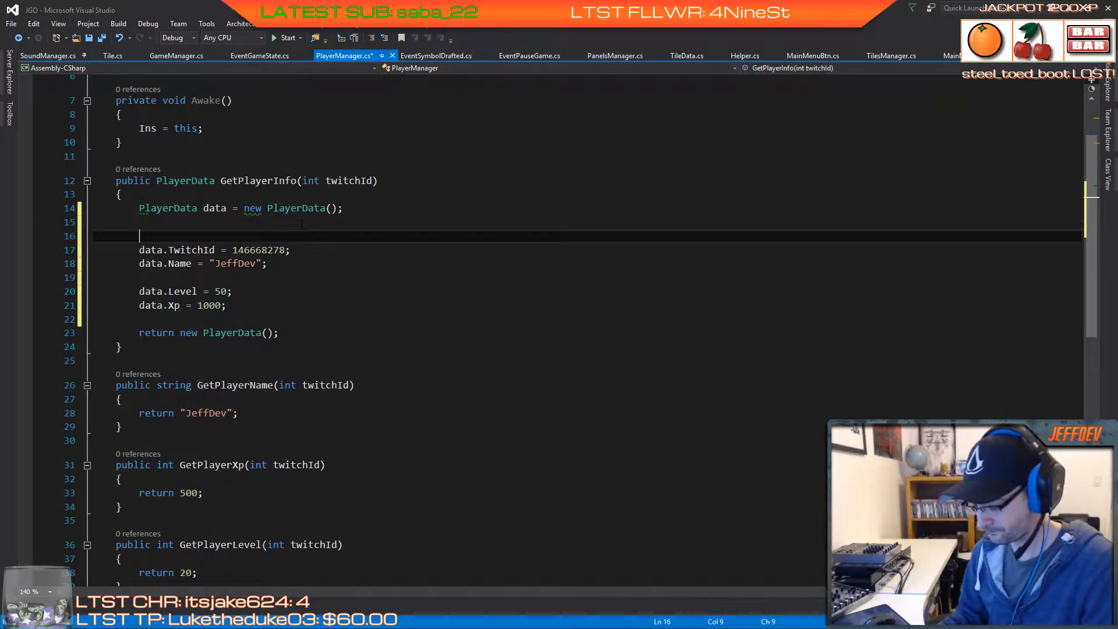
pyautogui.write('// from tw')
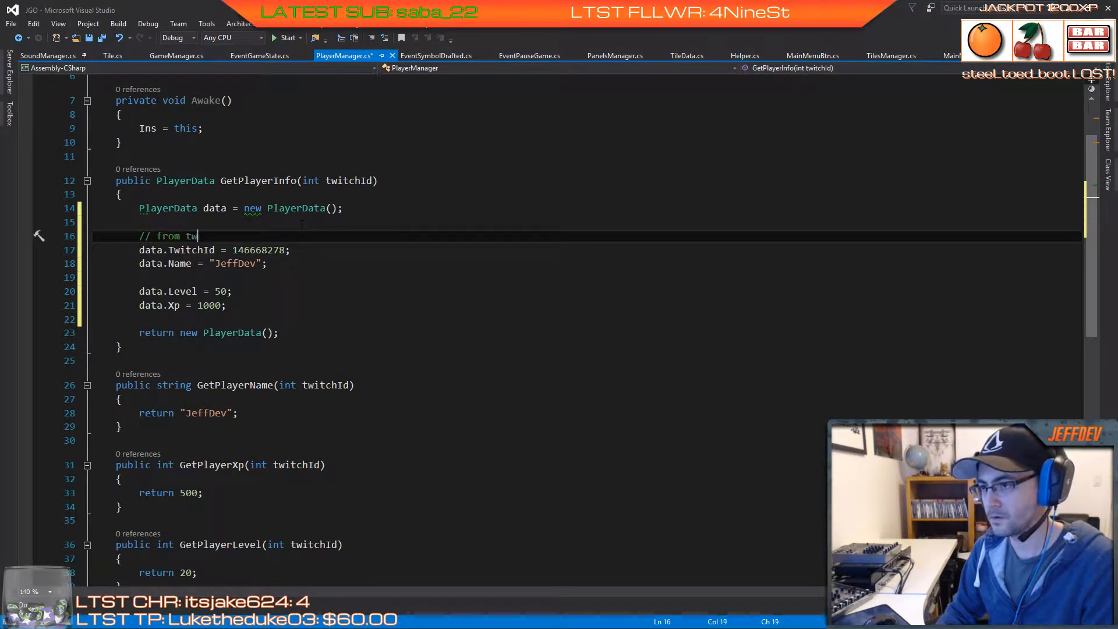
pyautogui.write('itch')
pyautogui.press('Down')
pyautogui.press('Down')
pyautogui.press('Down')
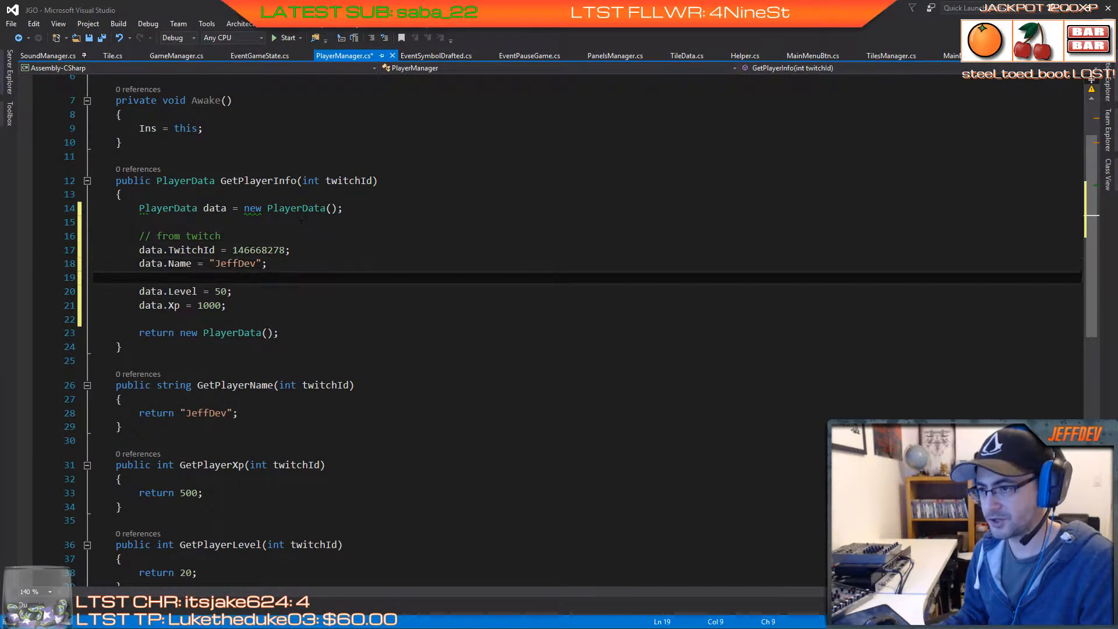
# Step: Add the comment "// from stream bot" on its own line above the data.Level assignment
pyautogui.press('Return')
pyautogui.write('/')
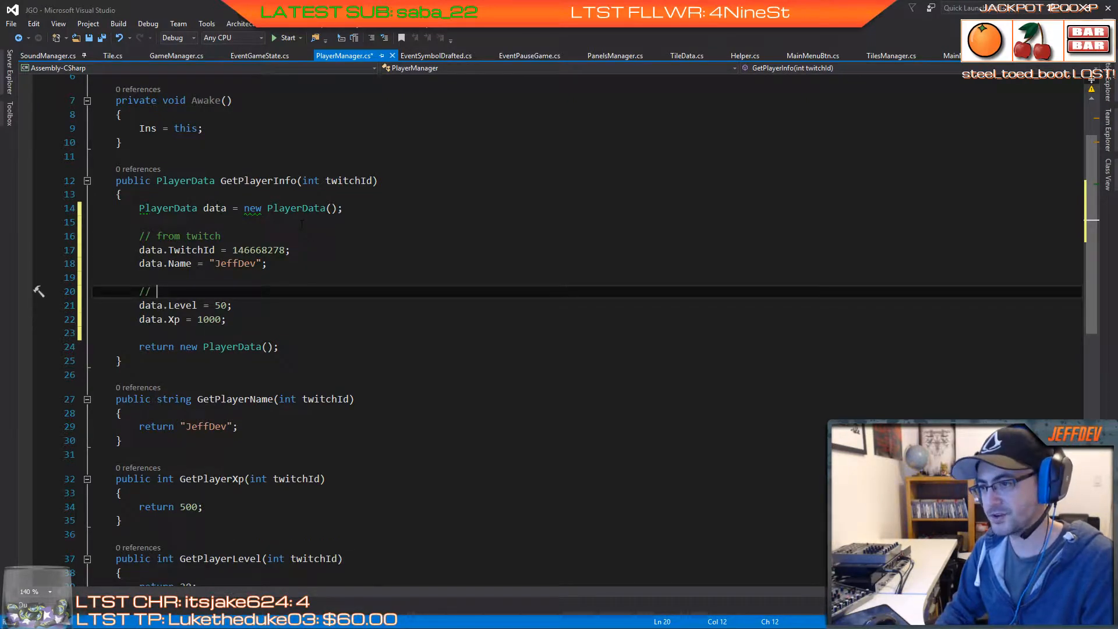
pyautogui.write('/ from strea')
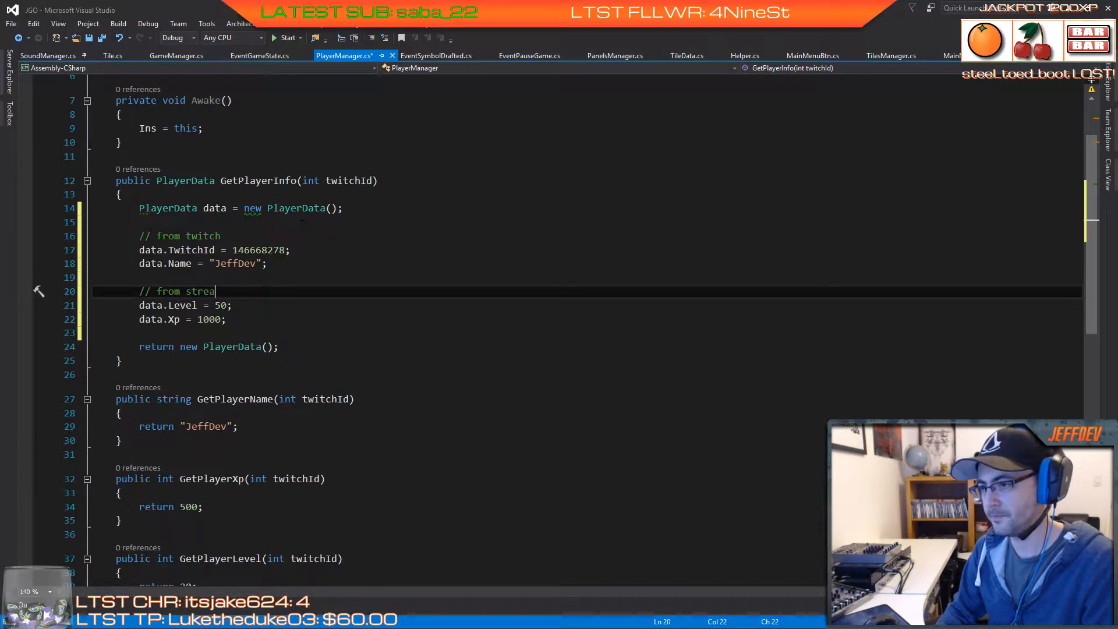
pyautogui.write('m bot')
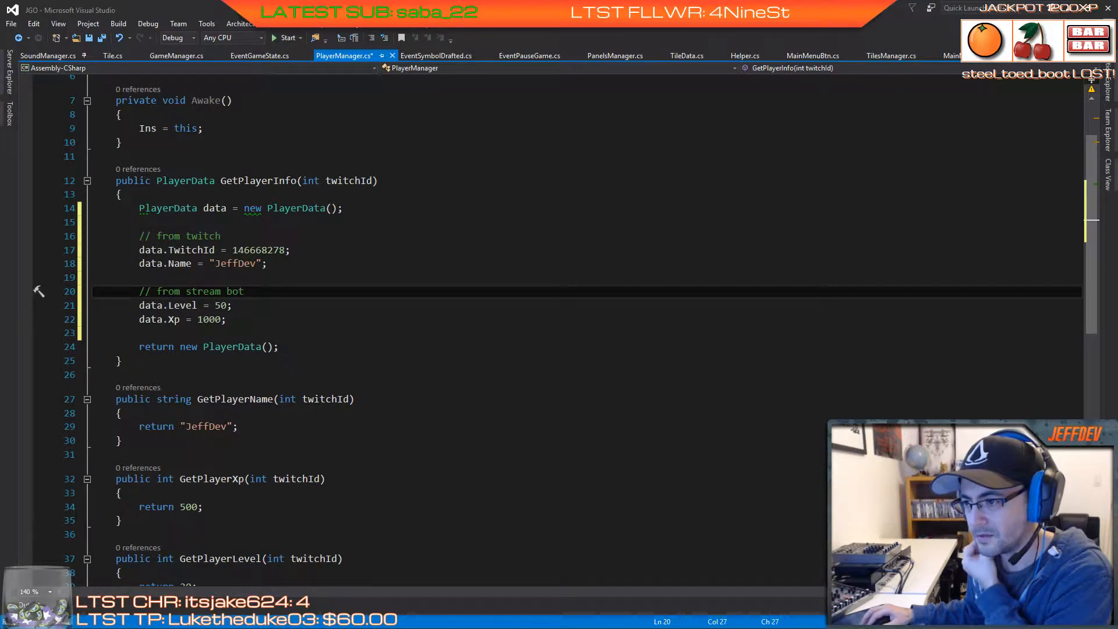
# Step: Make GetPlayerInfo return data instead of a new PlayerData object, and save PlayerManager.cs
pyautogui.moveTo(179, 351); pyautogui.dragTo(310, 353)
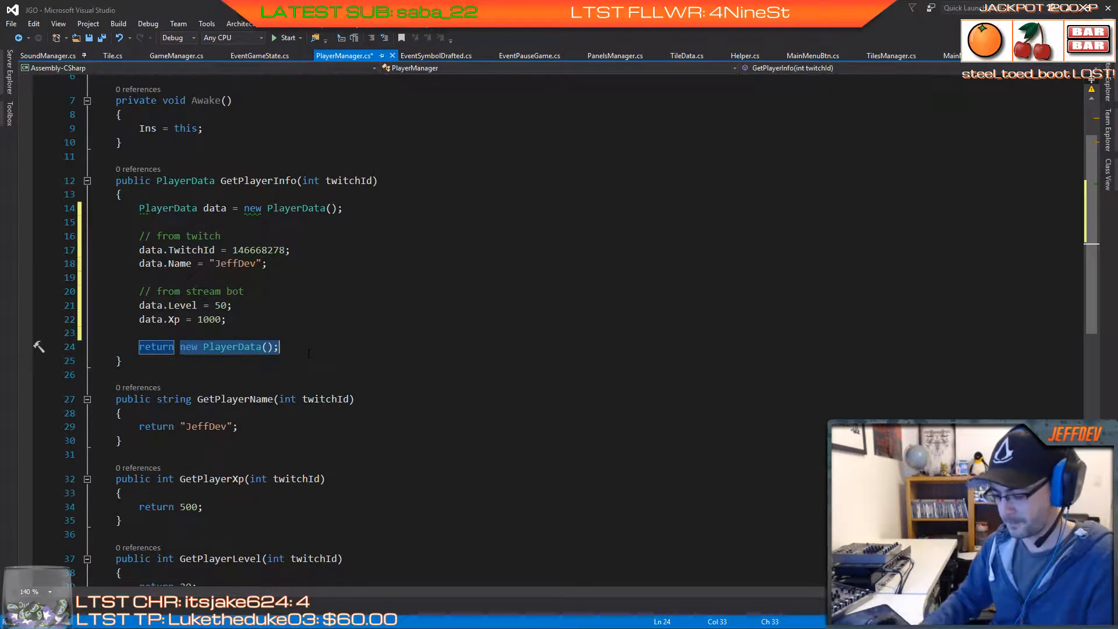
pyautogui.write('data;')
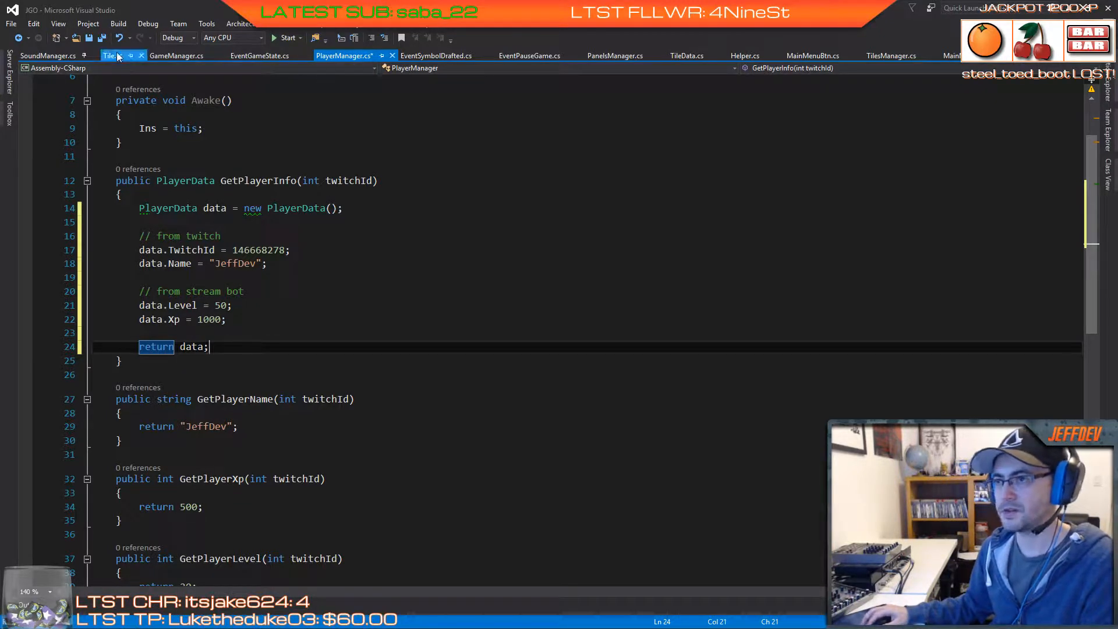
pyautogui.hotkey('ctrl', 's')
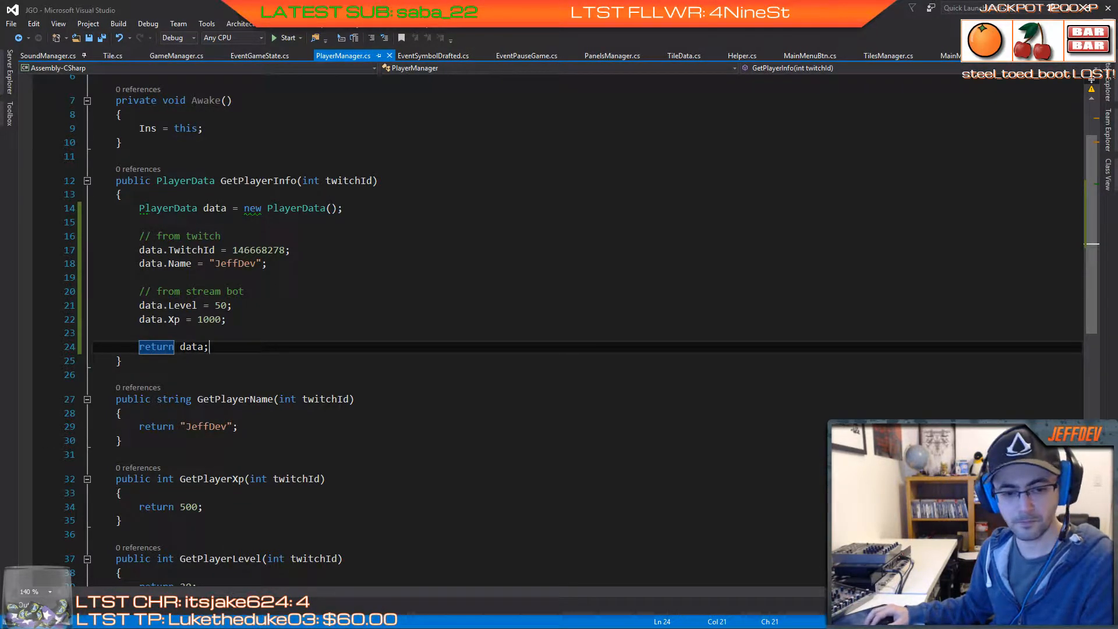
# Step: Switch to Unity and create a C# script named Player in the Code/System folder
pyautogui.hotkey('alt', 'Tab')
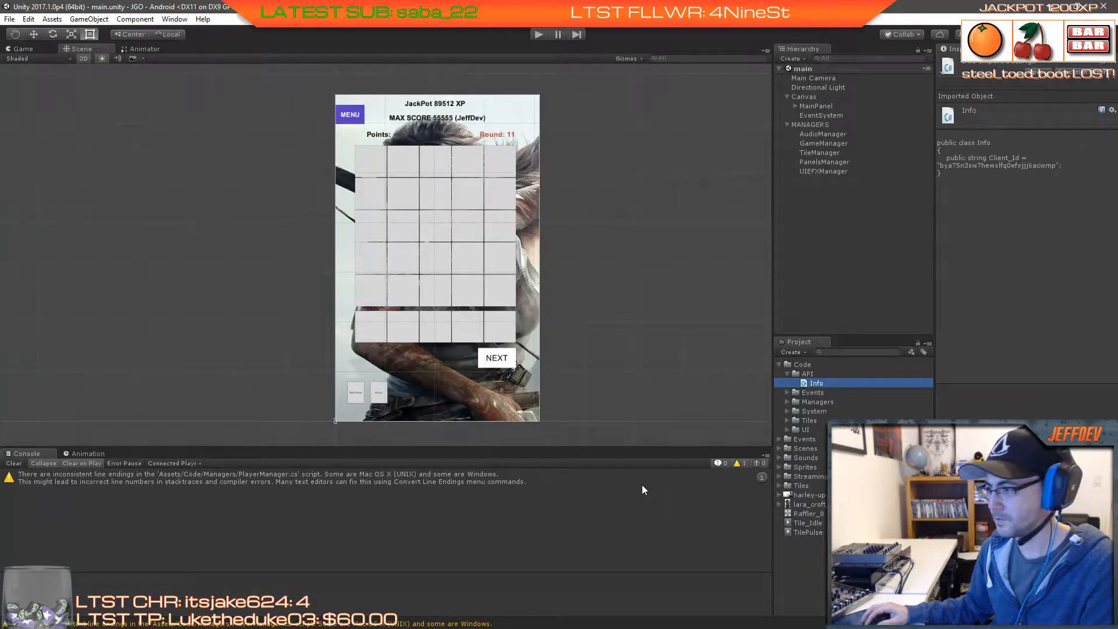
pyautogui.click(787, 364)
pyautogui.click(788, 374)
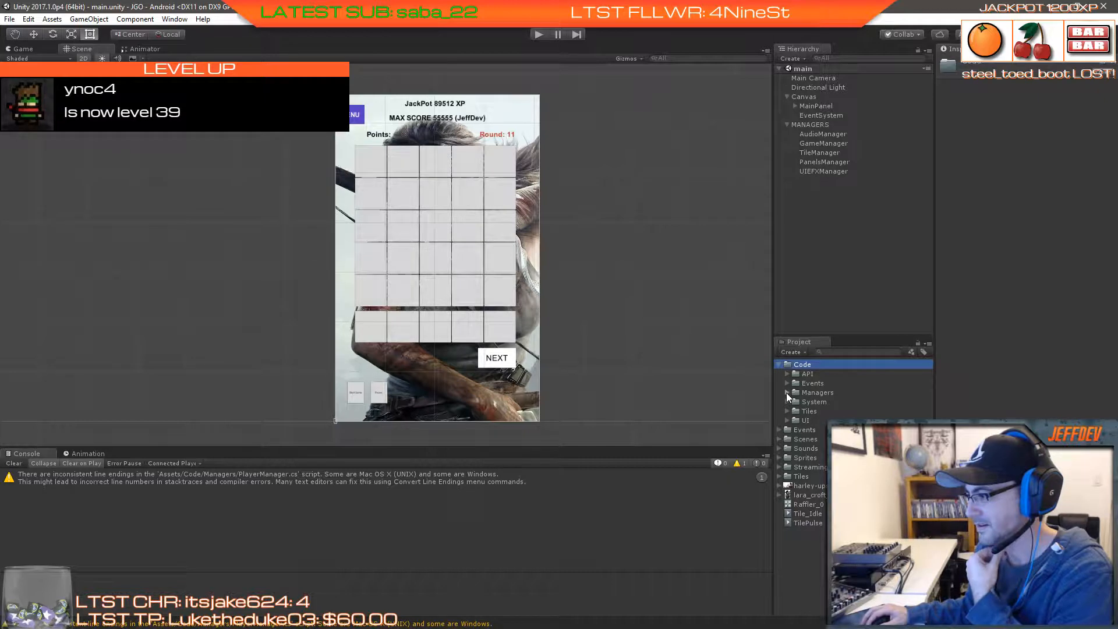
pyautogui.click(787, 392)
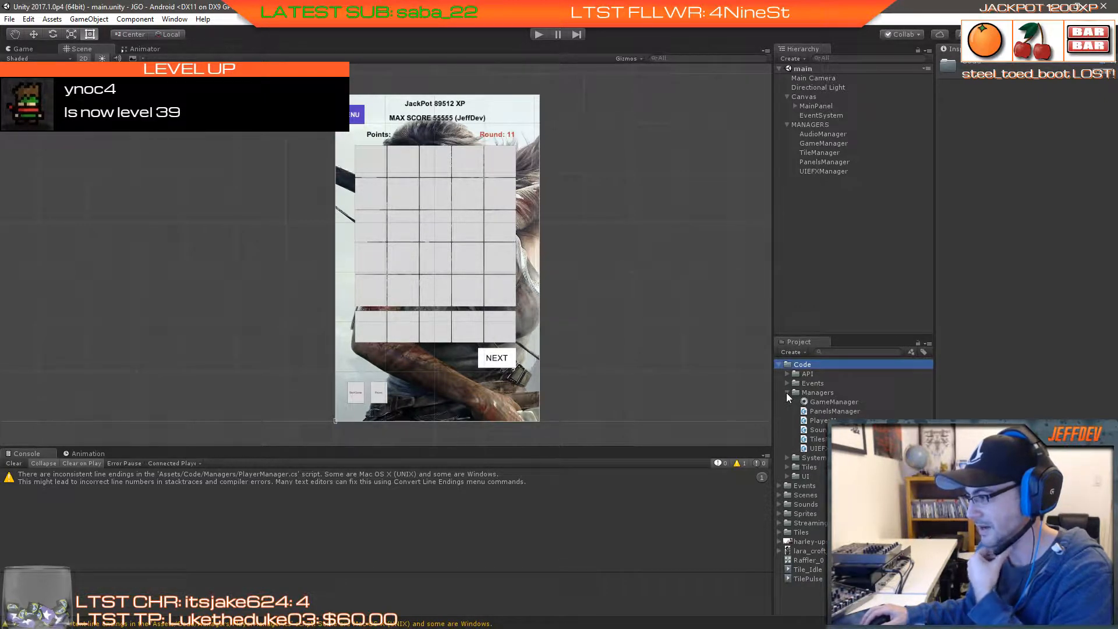
pyautogui.click(787, 393)
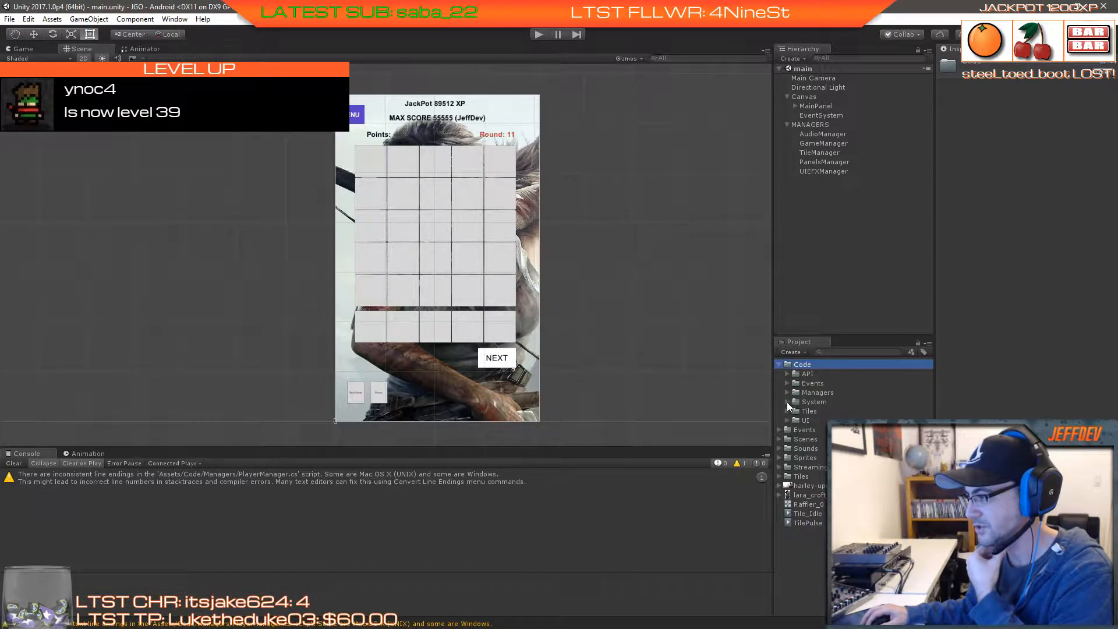
pyautogui.click(787, 401)
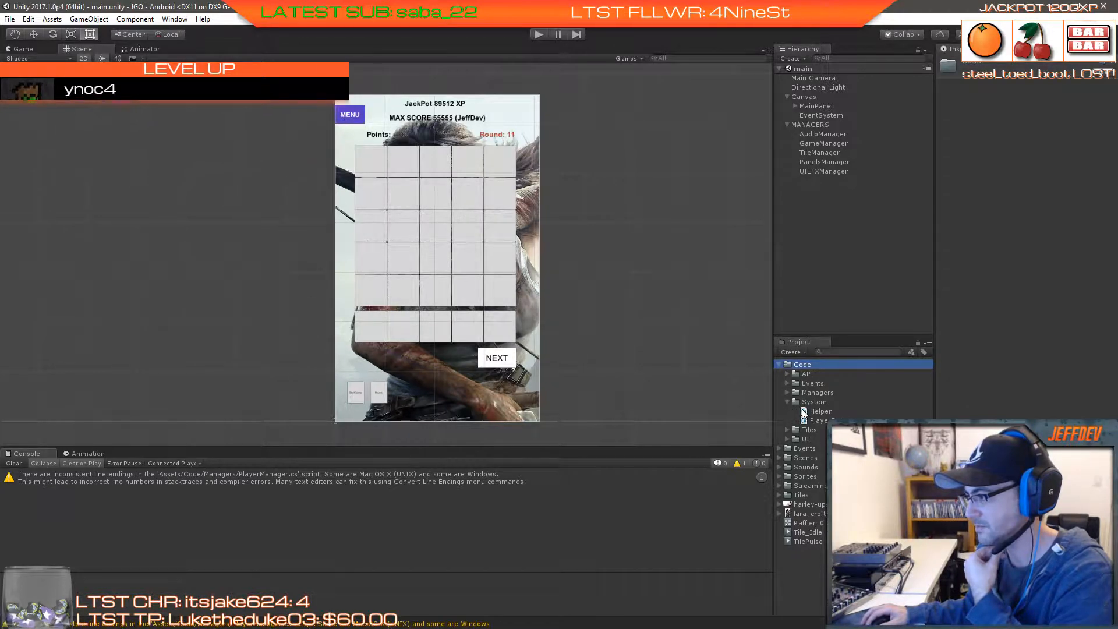
pyautogui.rightClick(810, 403)
pyautogui.moveTo(851, 411)
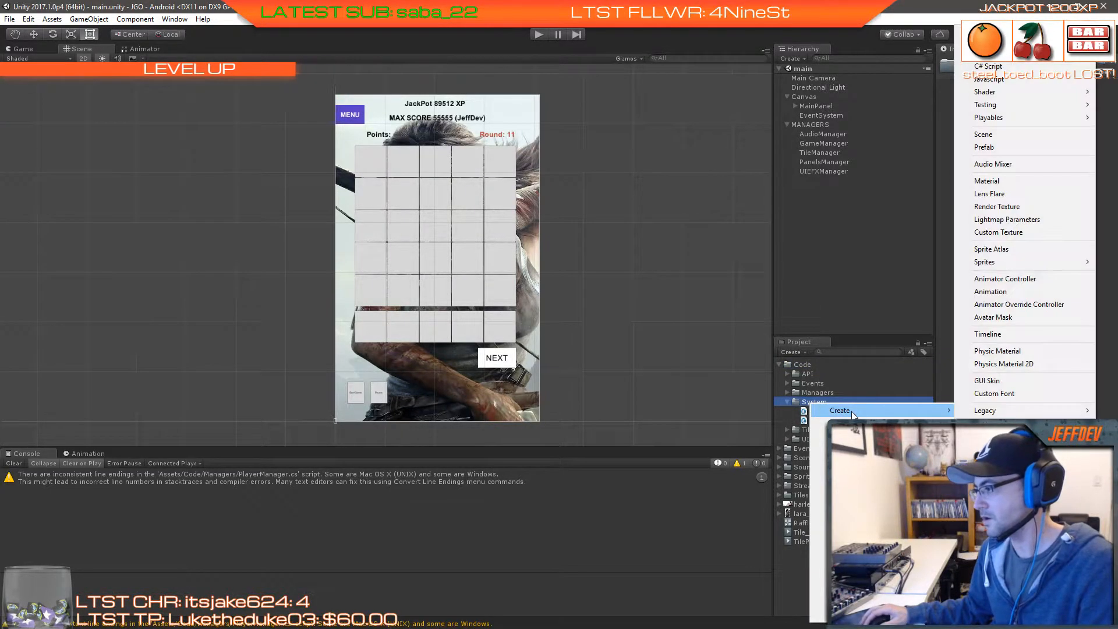
pyautogui.click(988, 66)
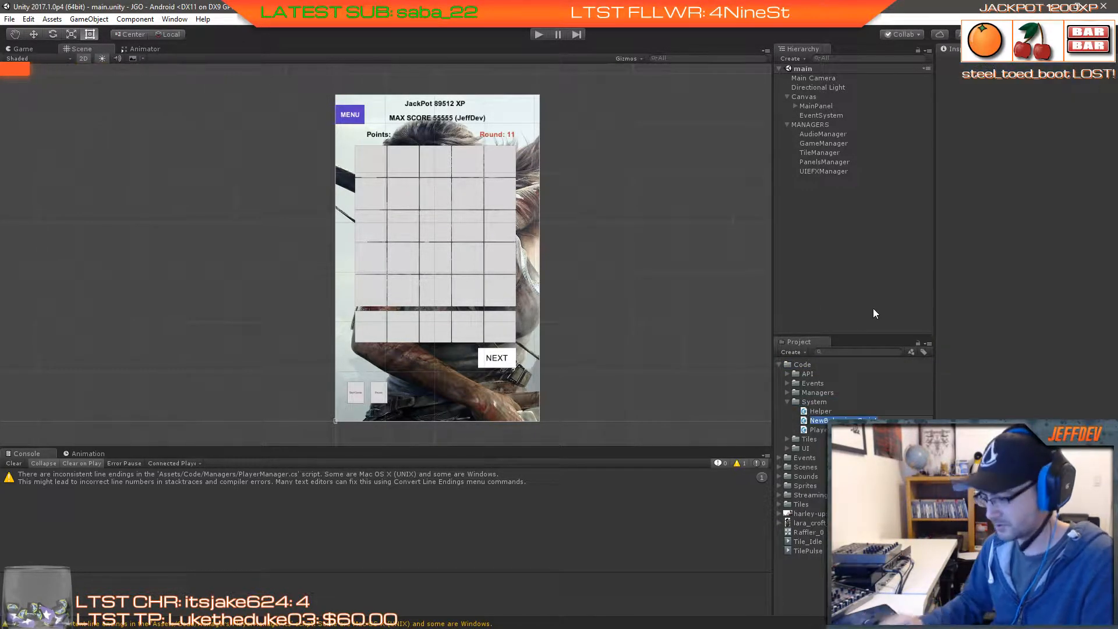
pyautogui.write('Player')
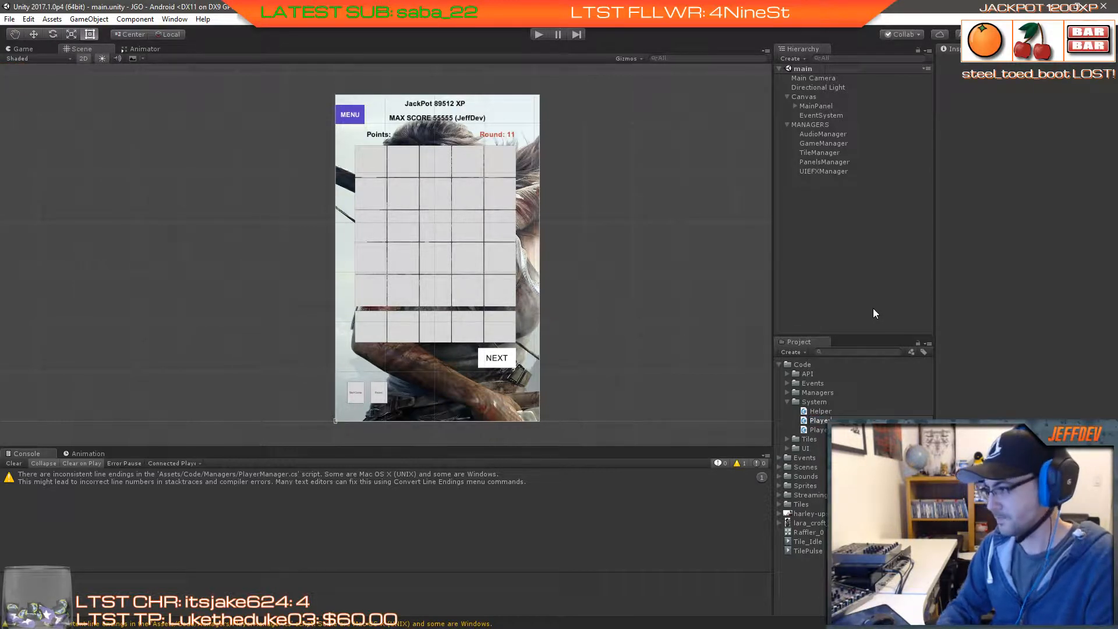
pyautogui.press('Return')
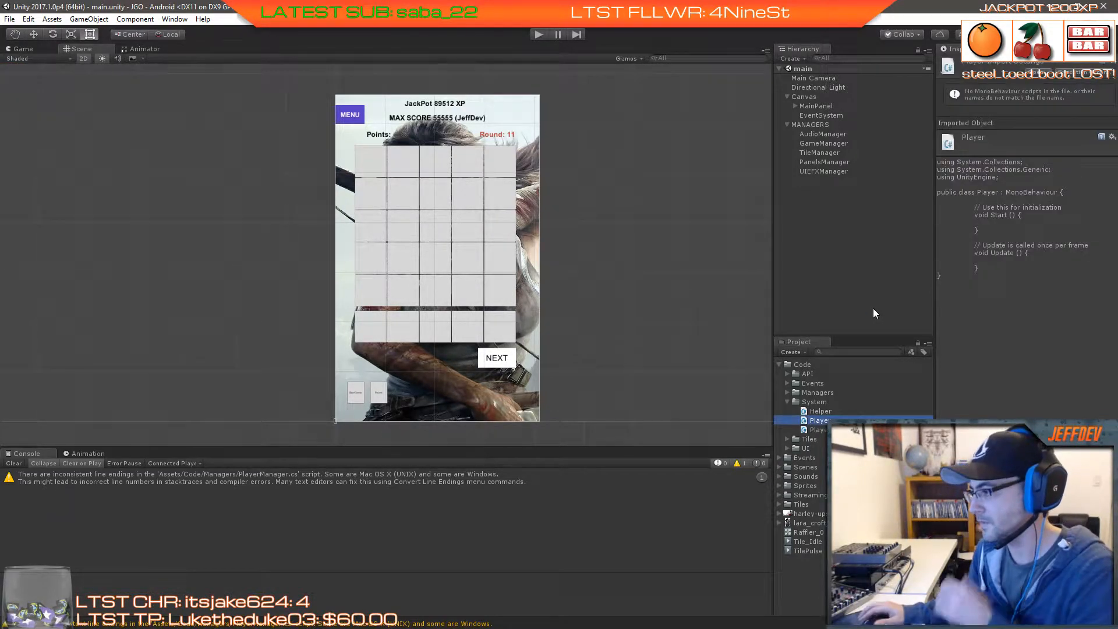
# Step: Open the Player script in Visual Studio, reloading all modified projects, and delete its Start and Update methods with their comments
pyautogui.doubleClick(818, 420)
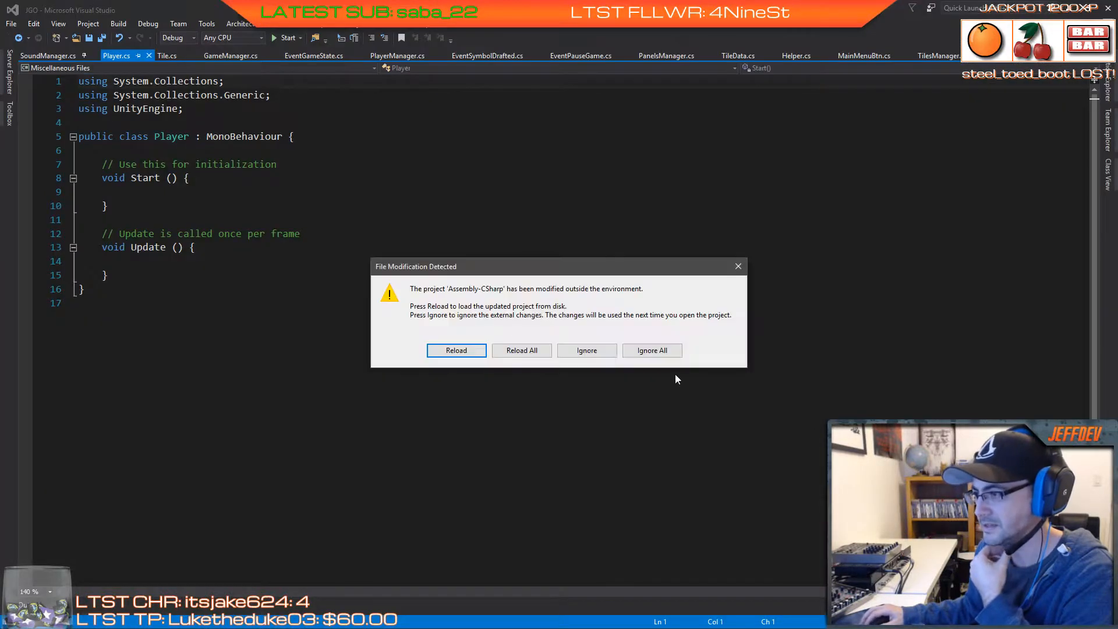
pyautogui.click(528, 351)
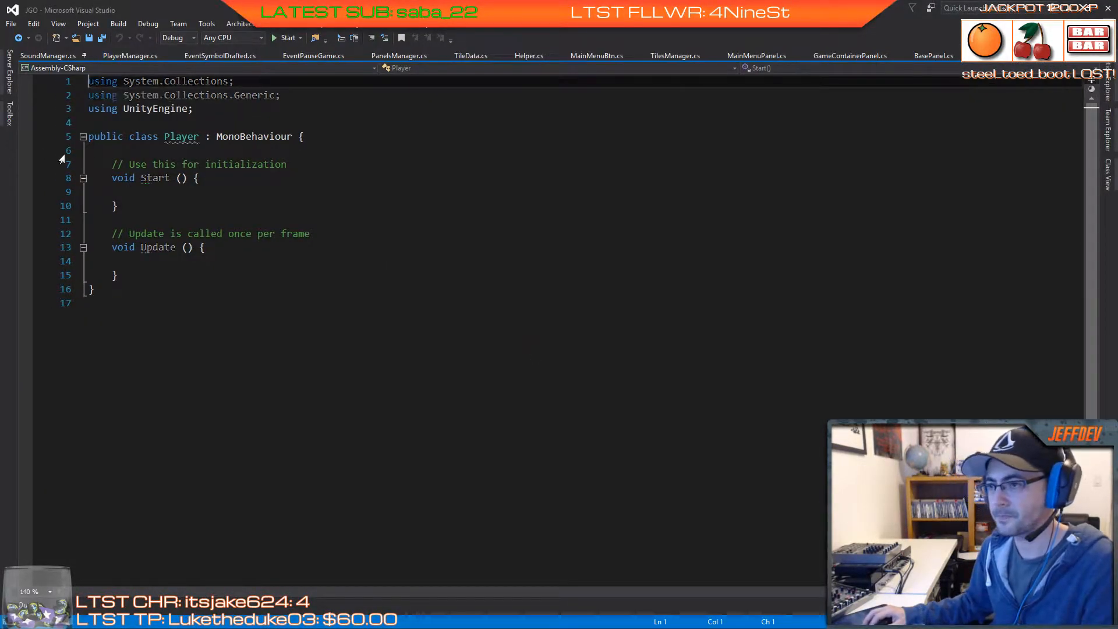
pyautogui.moveTo(116, 164); pyautogui.dragTo(125, 275)
pyautogui.press('Delete')
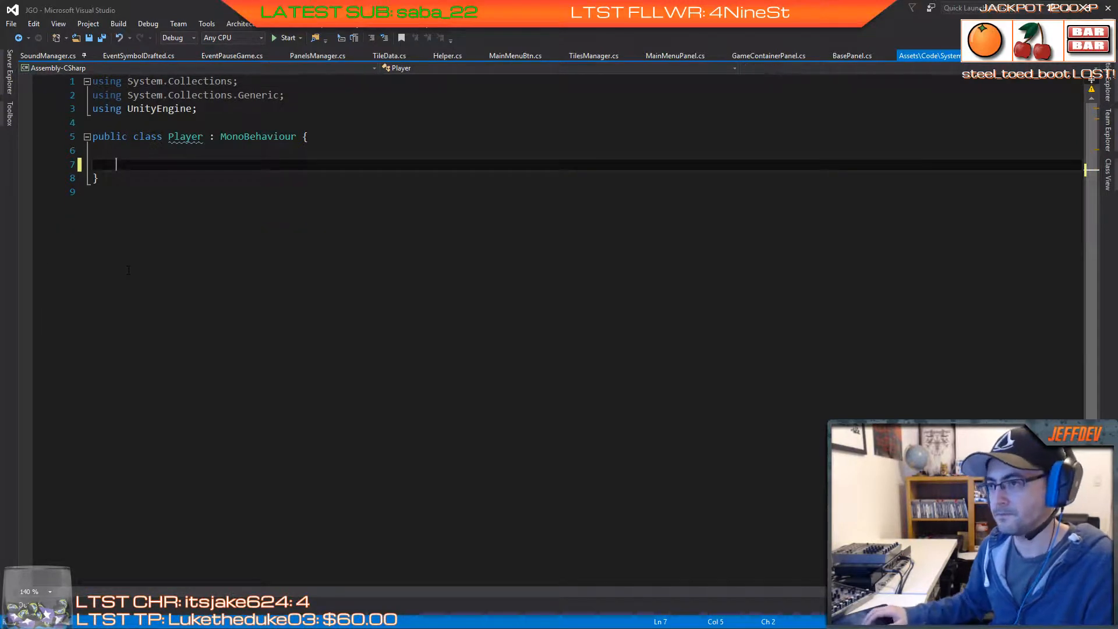
# Step: Remove the MonoBehaviour inheritance from the Player class, put its opening brace on its own line, and clear the blank lines inside
pyautogui.click(210, 137)
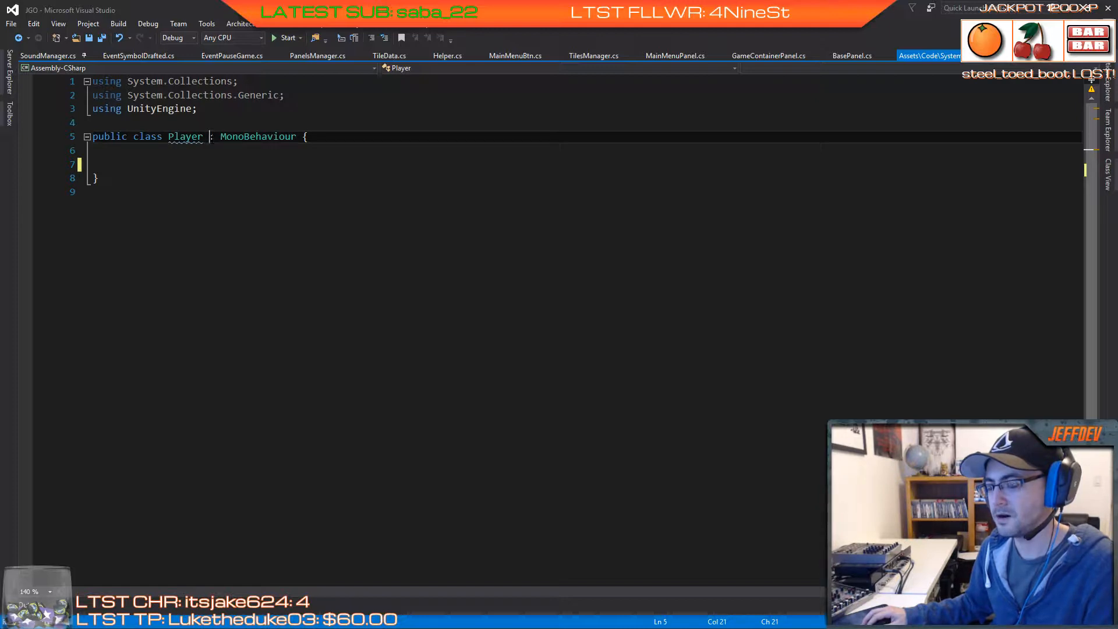
pyautogui.hotkey('shift', 'Right')
pyautogui.hotkey('shift', 'Right')
pyautogui.hotkey('shift', 'Right')
pyautogui.hotkey('shift', 'Right')
pyautogui.hotkey('shift', 'Right')
pyautogui.hotkey('shift', 'Right')
pyautogui.hotkey('shift', 'Right')
pyautogui.hotkey('shift', 'Right')
pyautogui.hotkey('shift', 'Right')
pyautogui.hotkey('shift', 'Right')
pyautogui.hotkey('shift', 'Right')
pyautogui.hotkey('shift', 'Right')
pyautogui.hotkey('shift', 'Right')
pyautogui.hotkey('shift', 'Right')
pyautogui.hotkey('shift', 'Right')
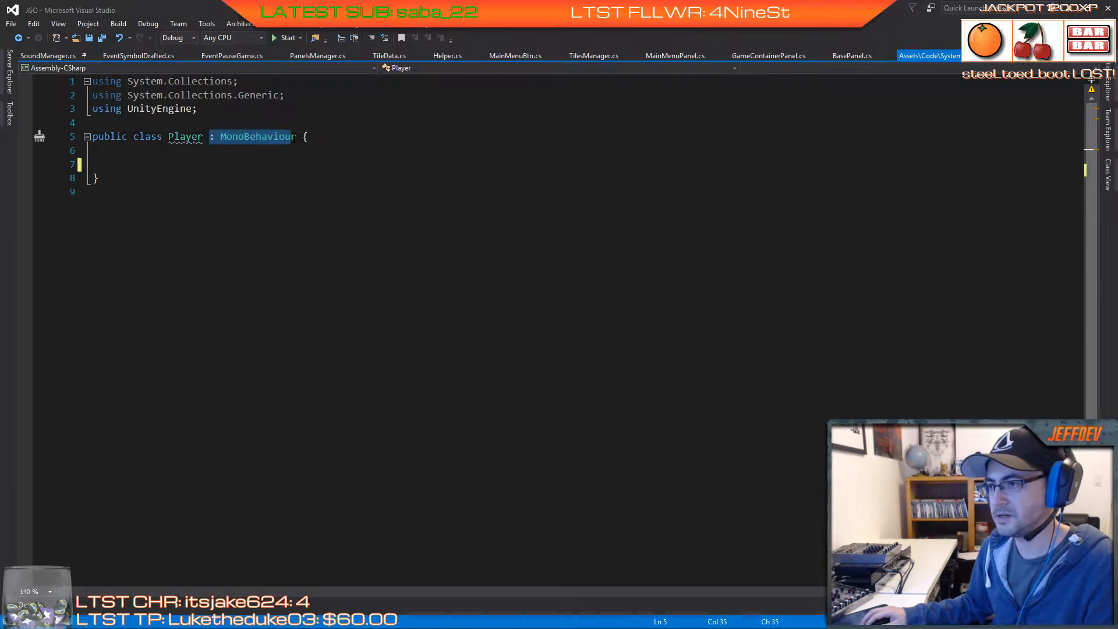
pyautogui.press('Delete')
pyautogui.press('Return')
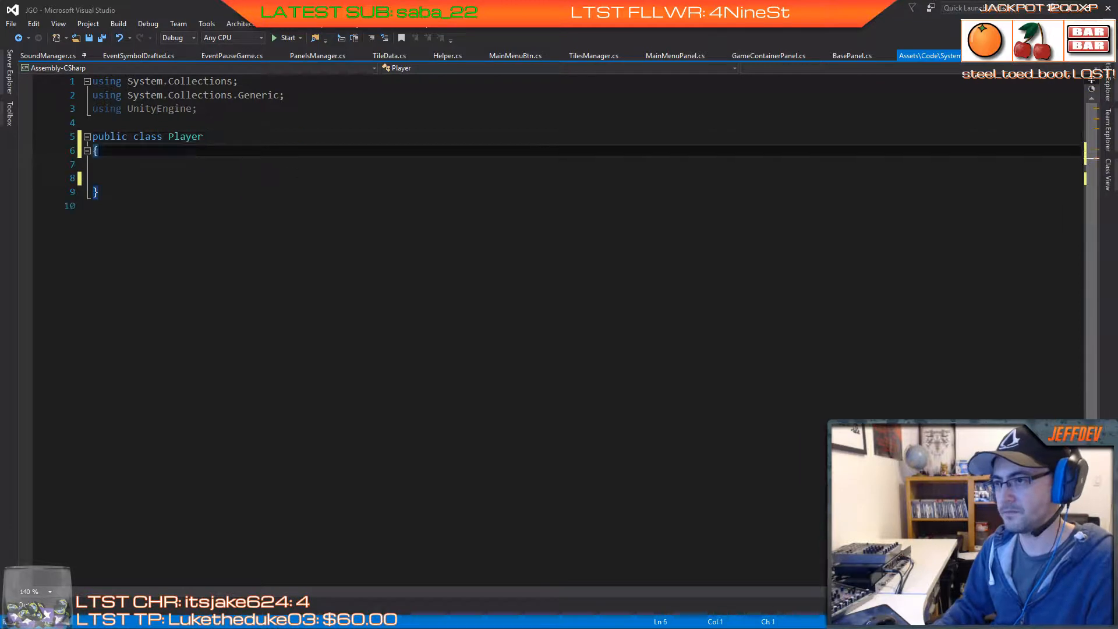
pyautogui.press('Down')
pyautogui.press('Delete')
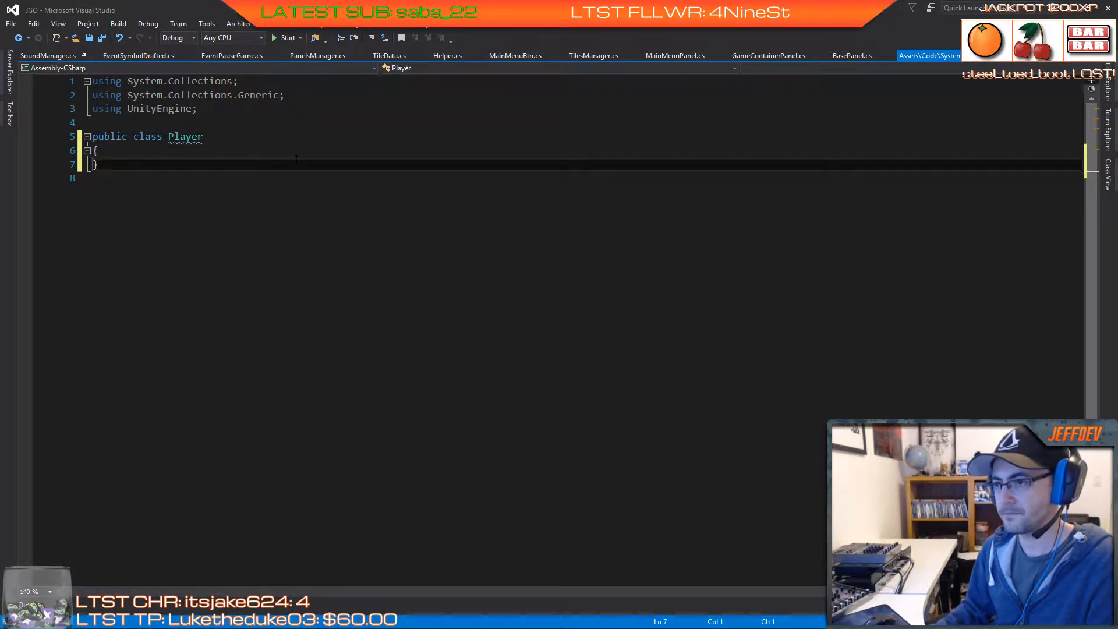
# Step: Delete the three using directives above the Player class
pyautogui.press('Up')
pyautogui.press('Up')
pyautogui.press('Up')
pyautogui.press('Up')
pyautogui.press('Up')
pyautogui.press('Up')
pyautogui.hotkey('shift', 'Down')
pyautogui.hotkey('shift', 'Down')
pyautogui.hotkey('shift', 'Down')
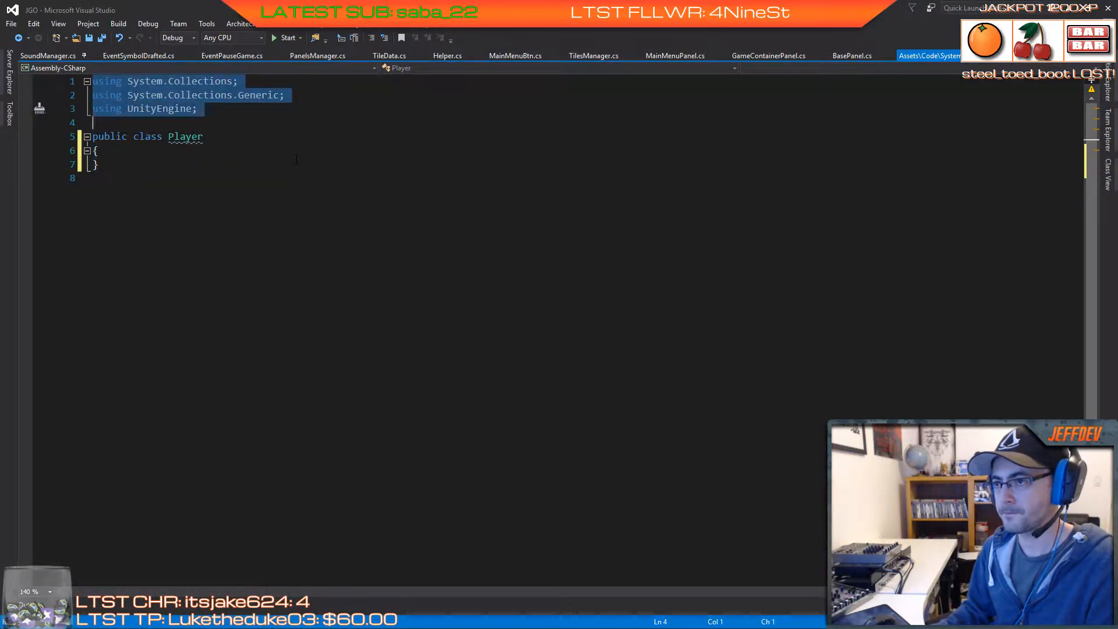
pyautogui.press('Delete')
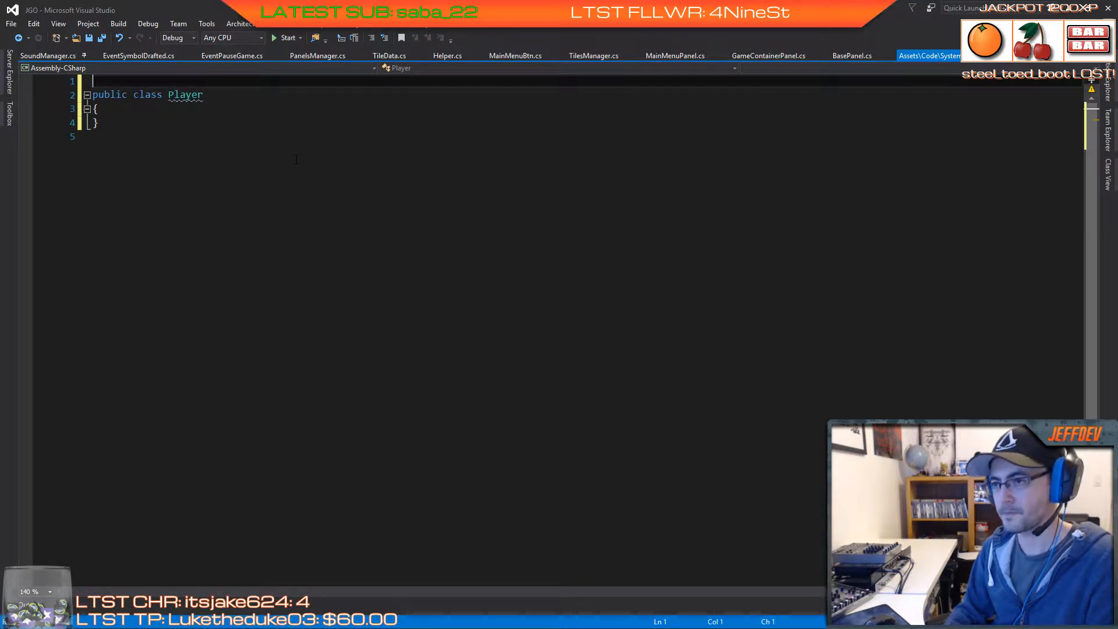
# Step: Add the [System.Serializable] attribute on its own line directly above the Player class declaration
pyautogui.press('Down')
pyautogui.press('Down')
pyautogui.press('Up')
pyautogui.press('Up')
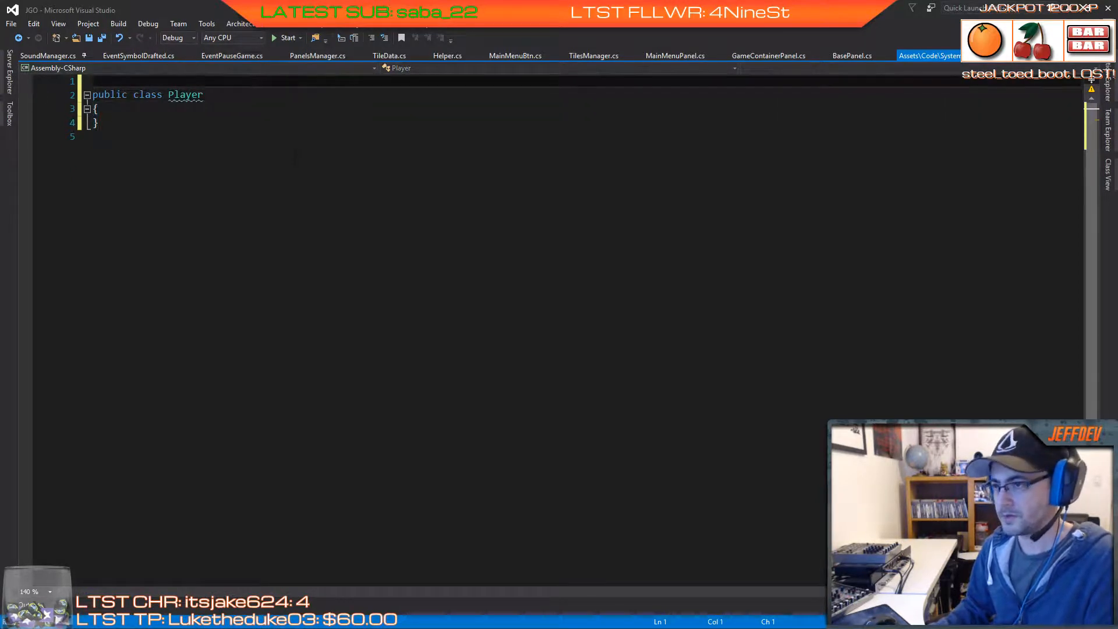
pyautogui.press('Return')
pyautogui.write('[')
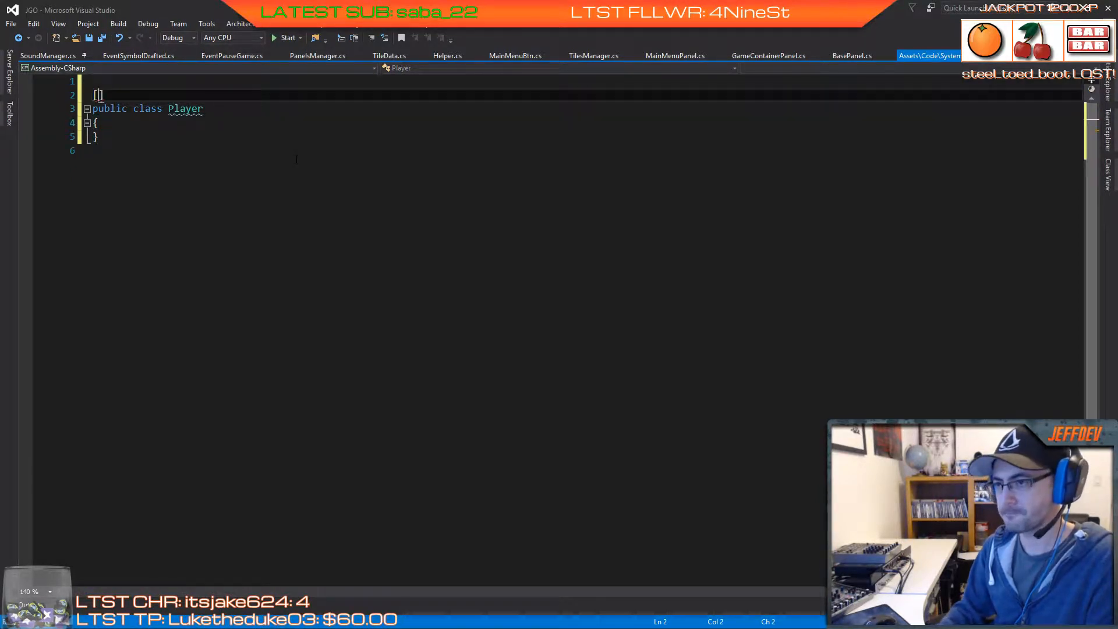
pyautogui.write('System.')
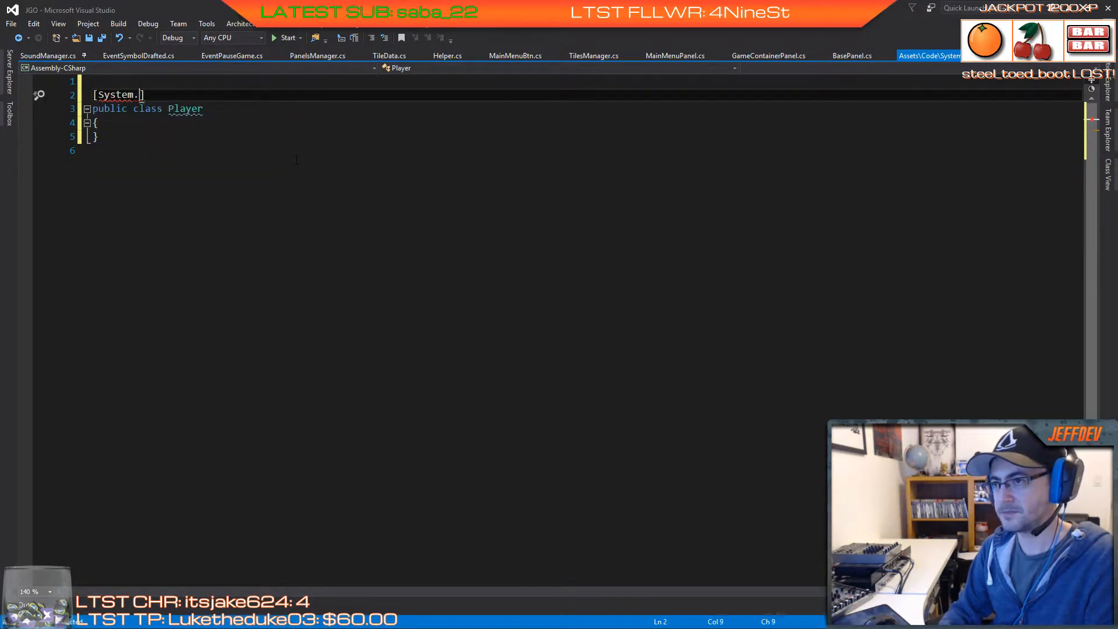
pyautogui.write('Ser')
pyautogui.press('Tab')
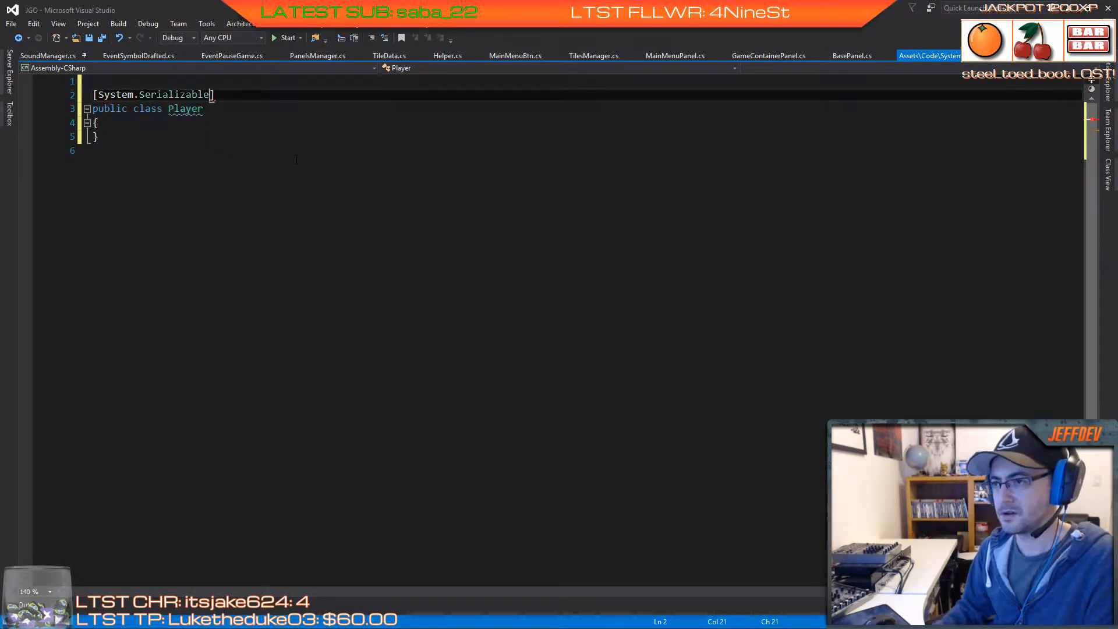
# Step: Declare the field "public PlayerData Data;" inside the Player class and save all files
pyautogui.press('Down')
pyautogui.press('Down')
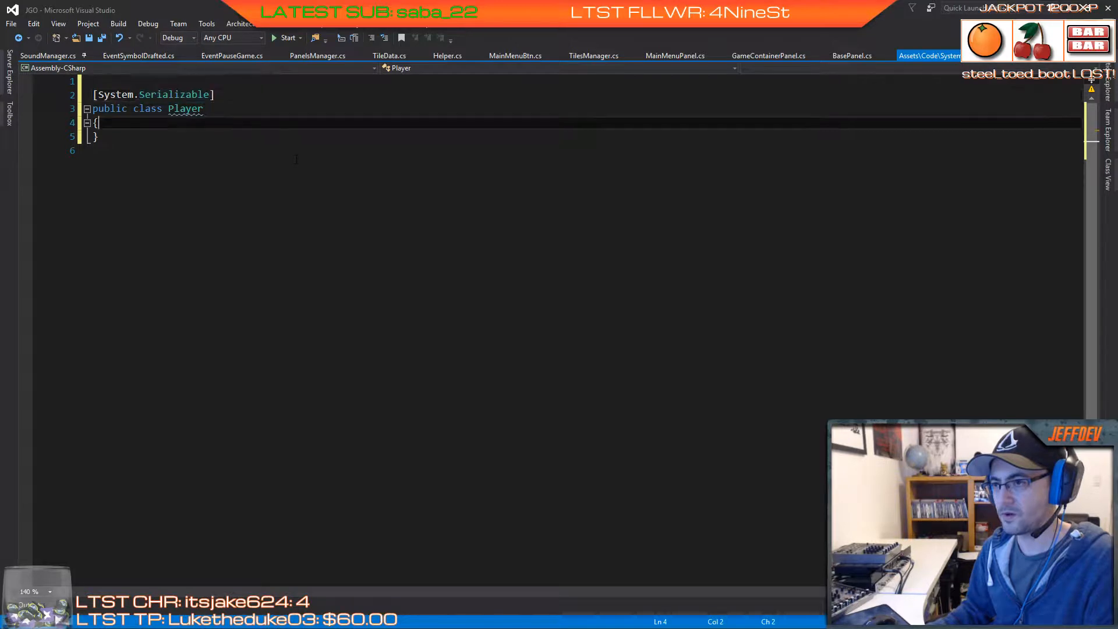
pyautogui.press('Return')
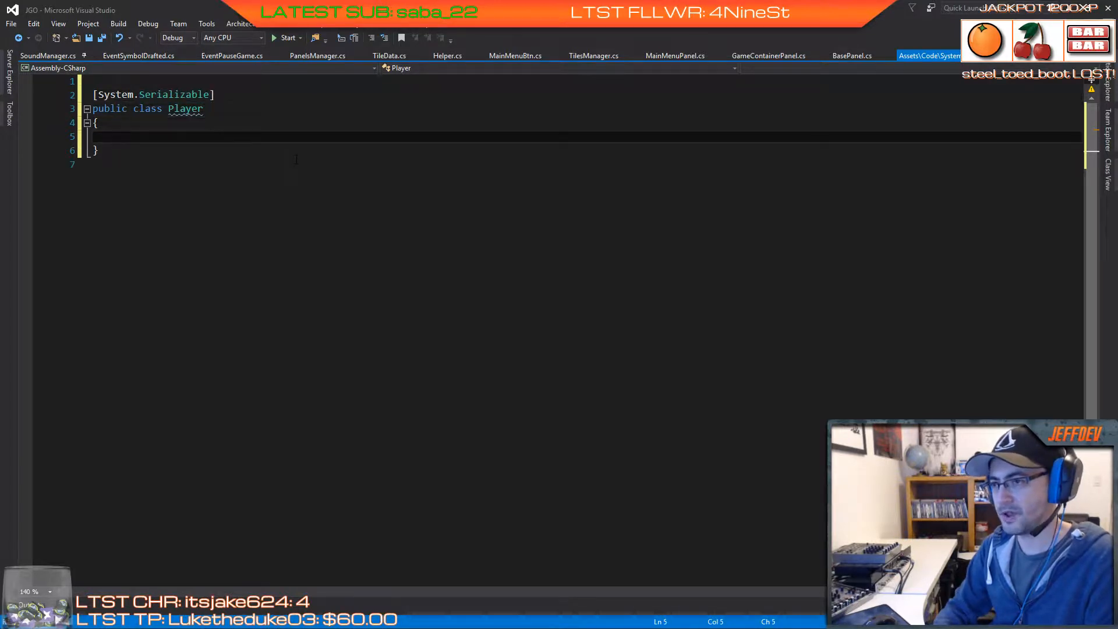
pyautogui.write('public ')
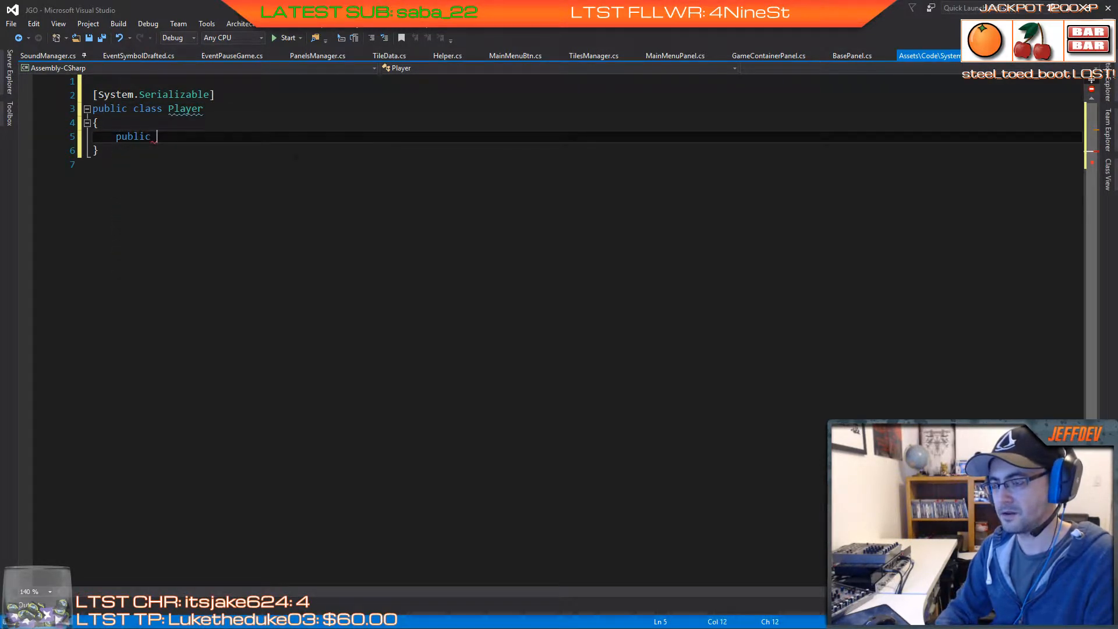
pyautogui.write('PlayerData')
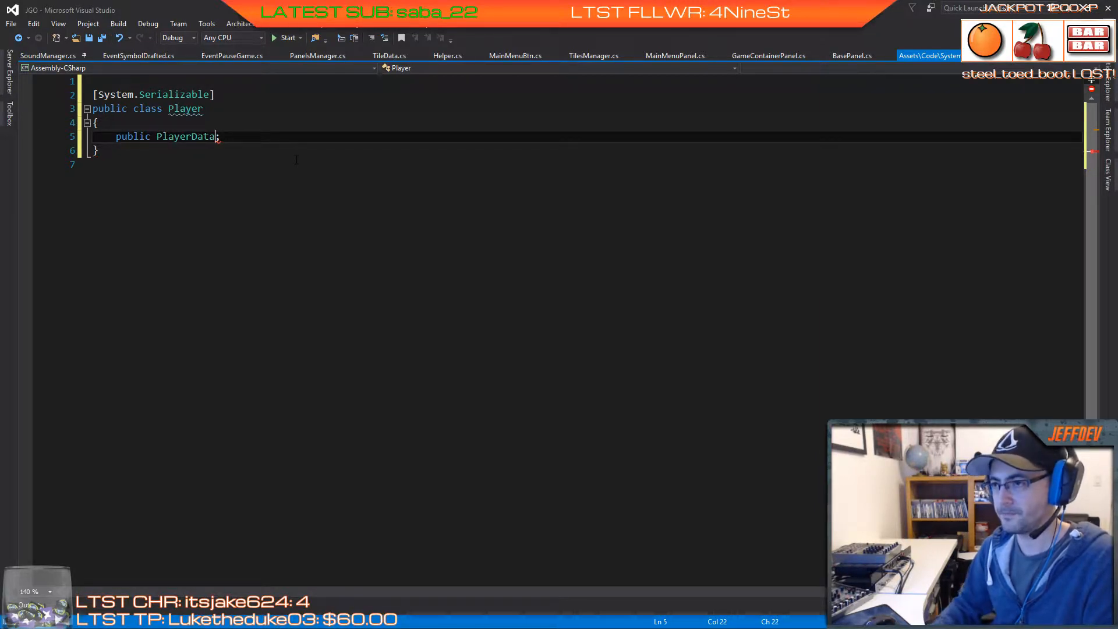
pyautogui.write(' Data')
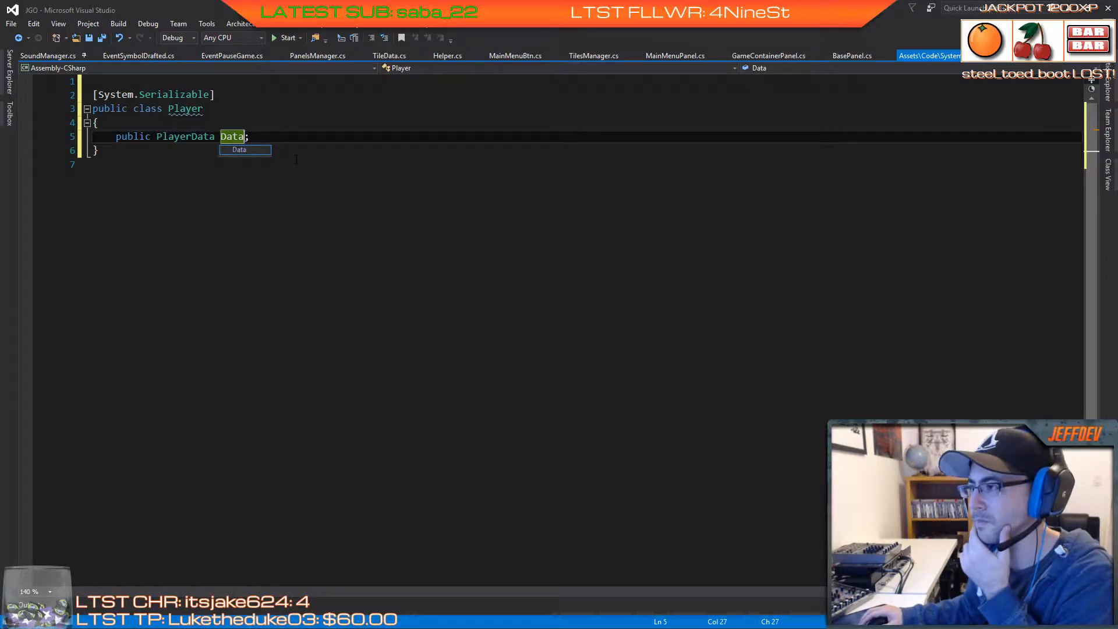
pyautogui.click(103, 38)
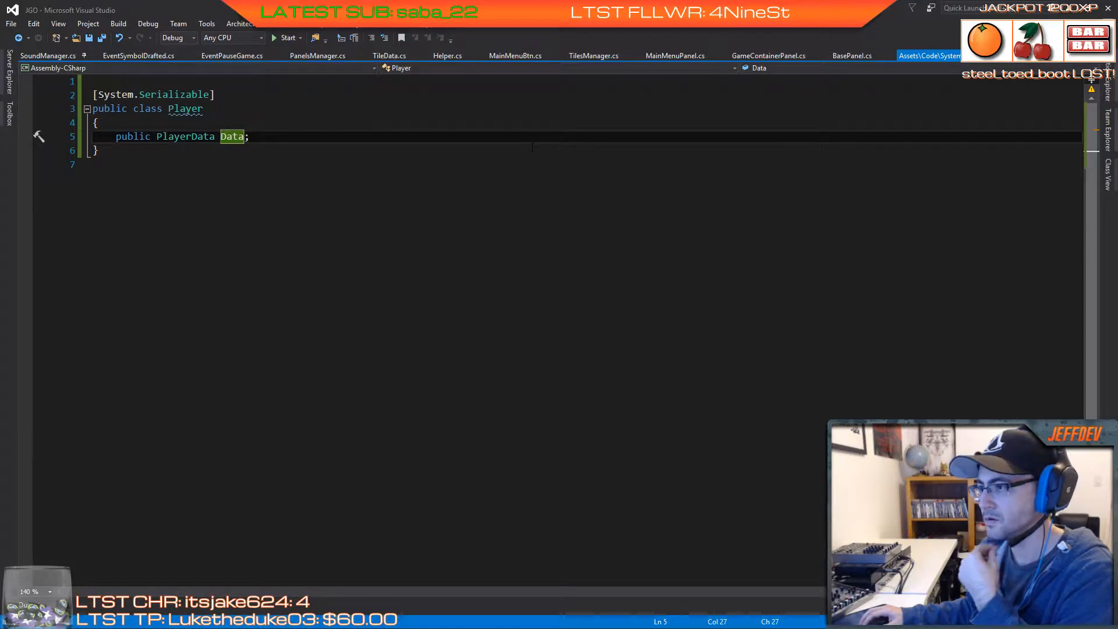
# Step: Search the project for the GameManager script and open it
pyautogui.hotkey('ctrl', 't')
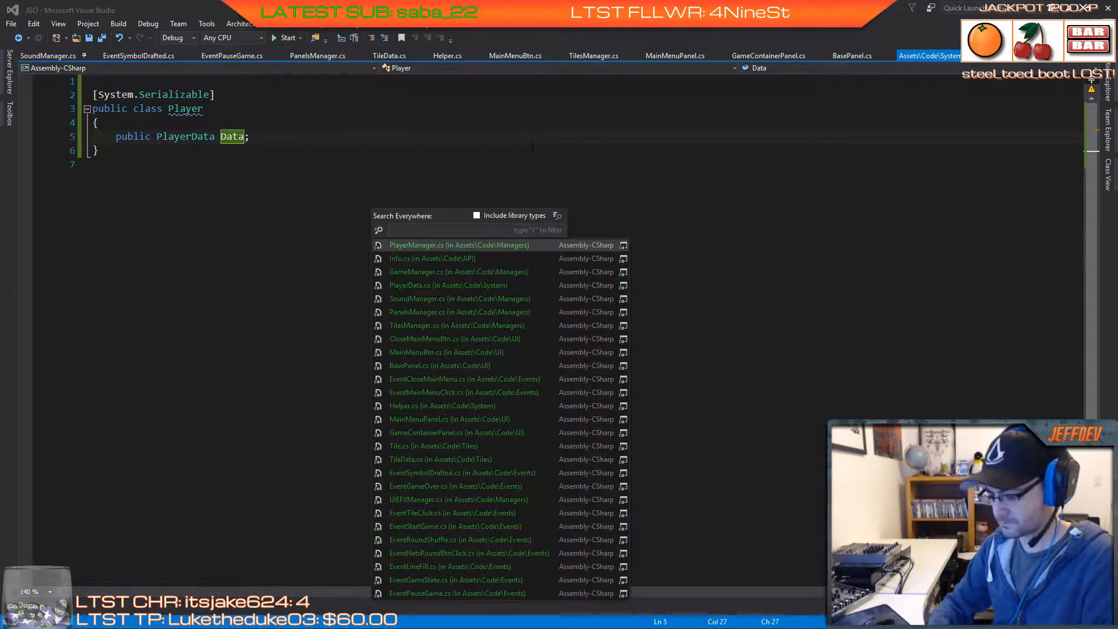
pyautogui.write('gamema')
pyautogui.press('Return')
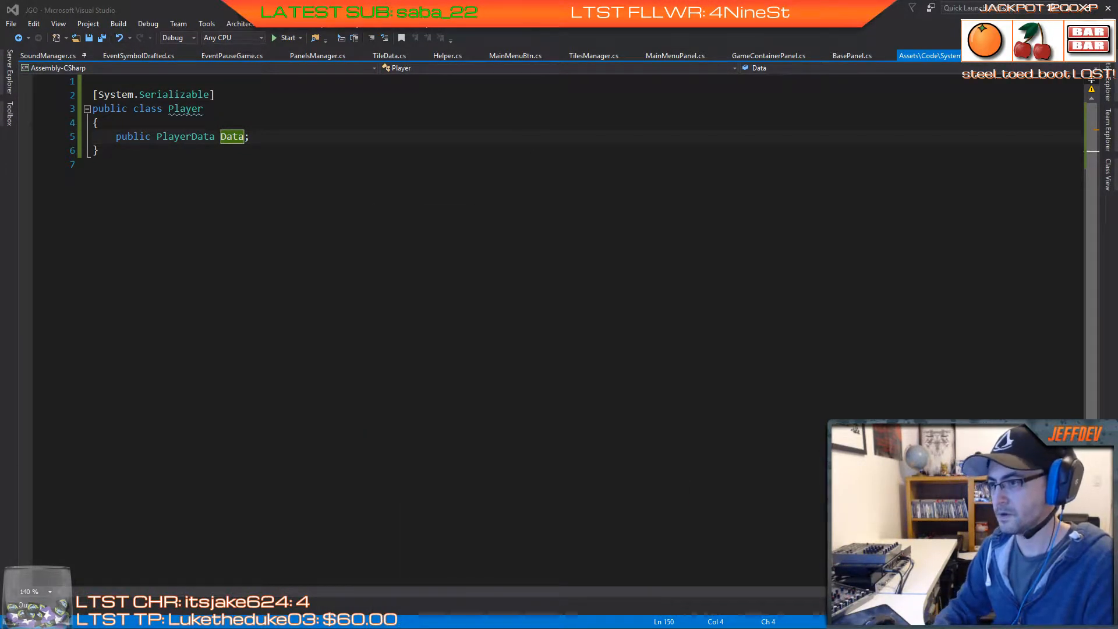
# Step: Declare the field "public Player _thePlayer;" in the GameManager class, below the static Ins field
pyautogui.scroll(5, 490, 247)
pyautogui.scroll(10, 490, 247)
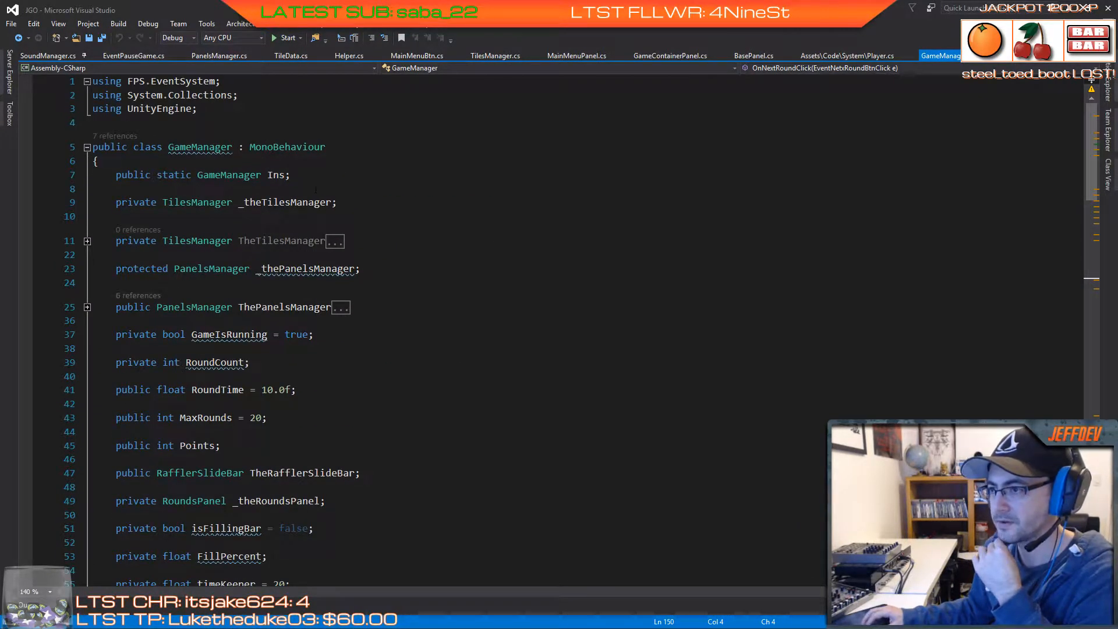
pyautogui.click(324, 177)
pyautogui.press('Return')
pyautogui.press('Return')
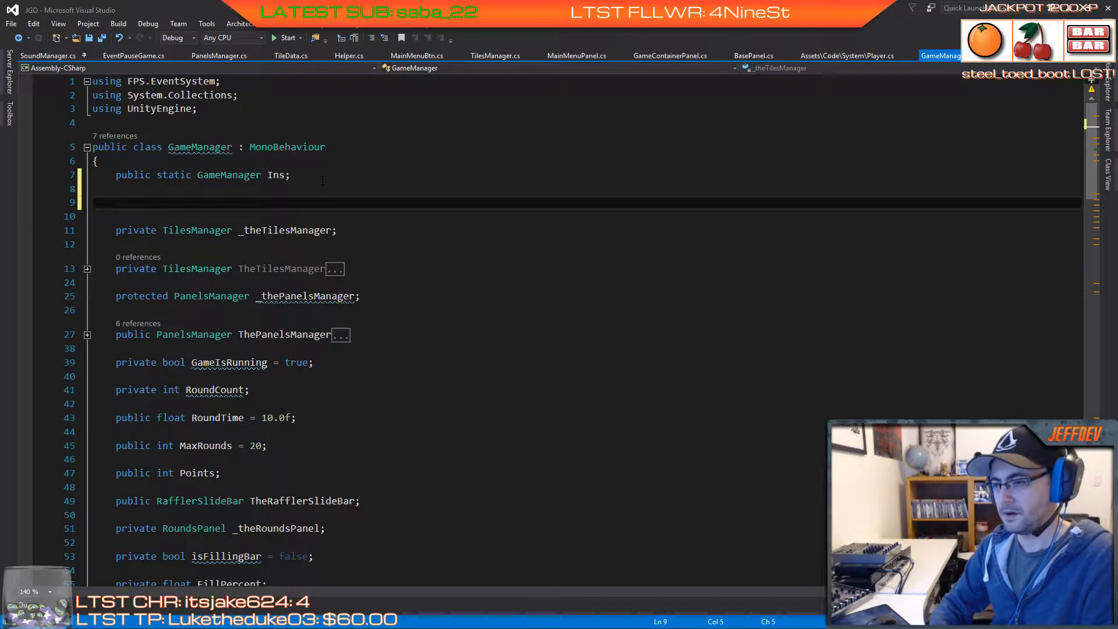
pyautogui.write('public ')
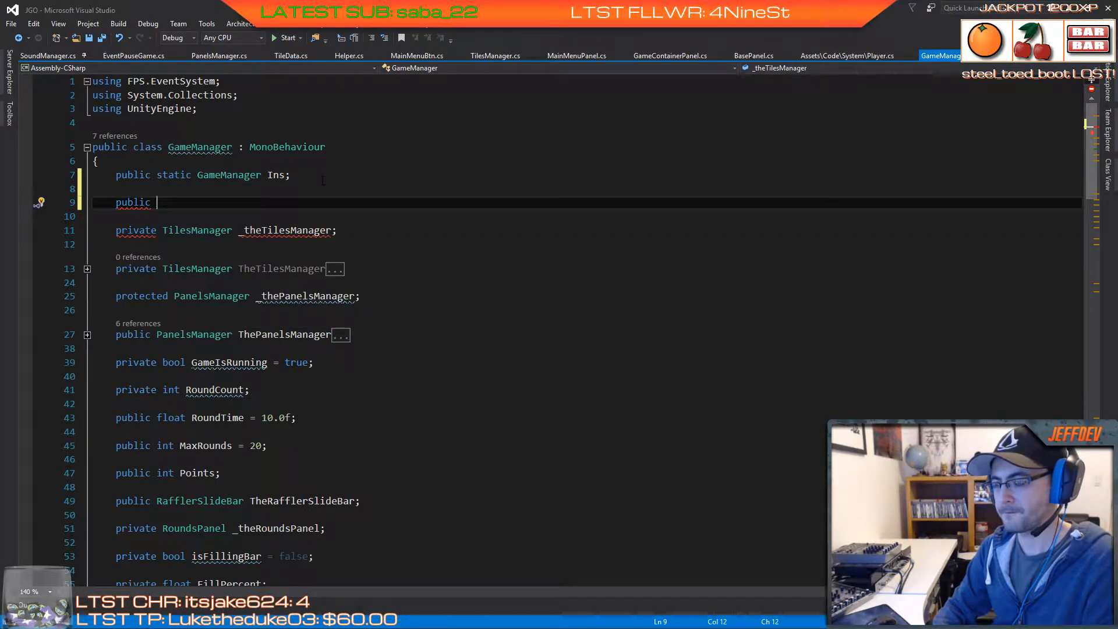
pyautogui.write('player')
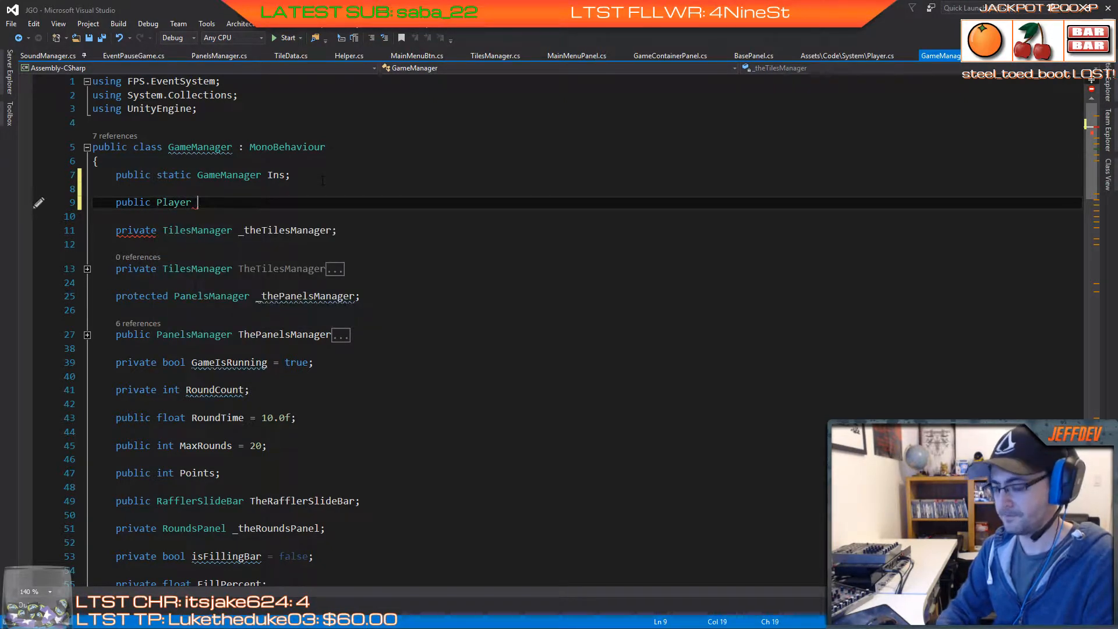
pyautogui.write(' _the')
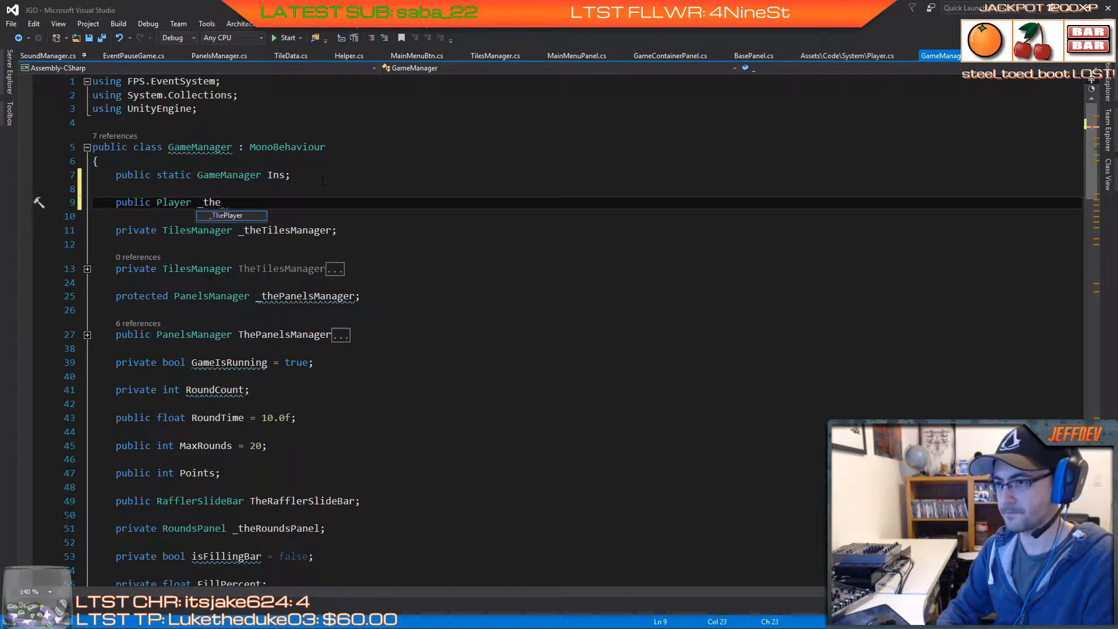
pyautogui.write('Player;')
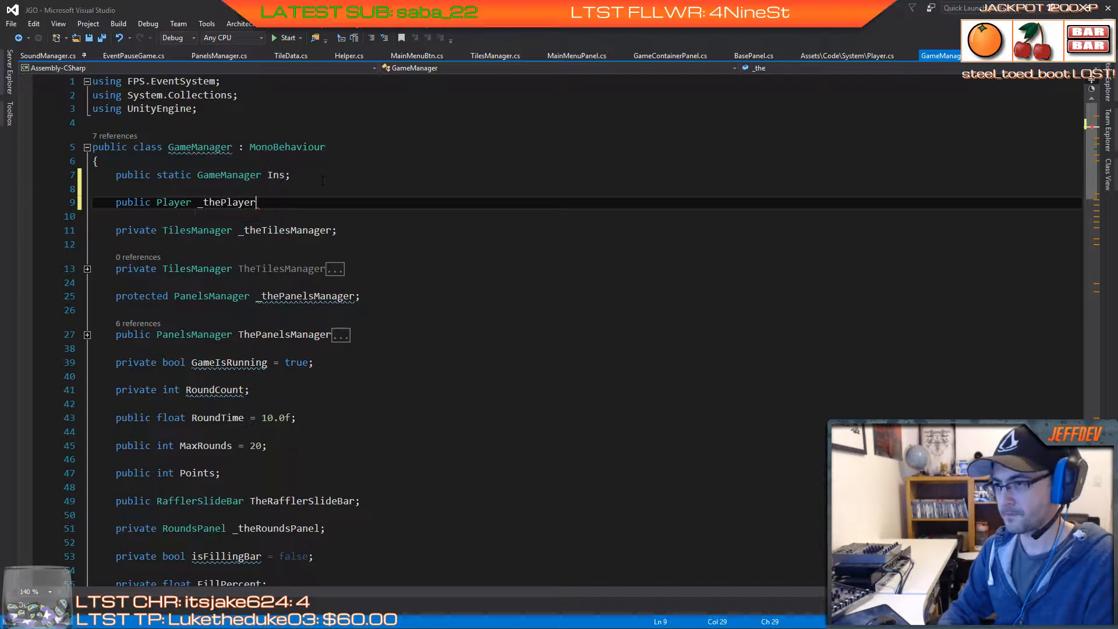
# Step: Add a private property "ThePlayer" of type Player with an empty body below the _thePlayer field
pyautogui.press('Return')
pyautogui.write('pu')
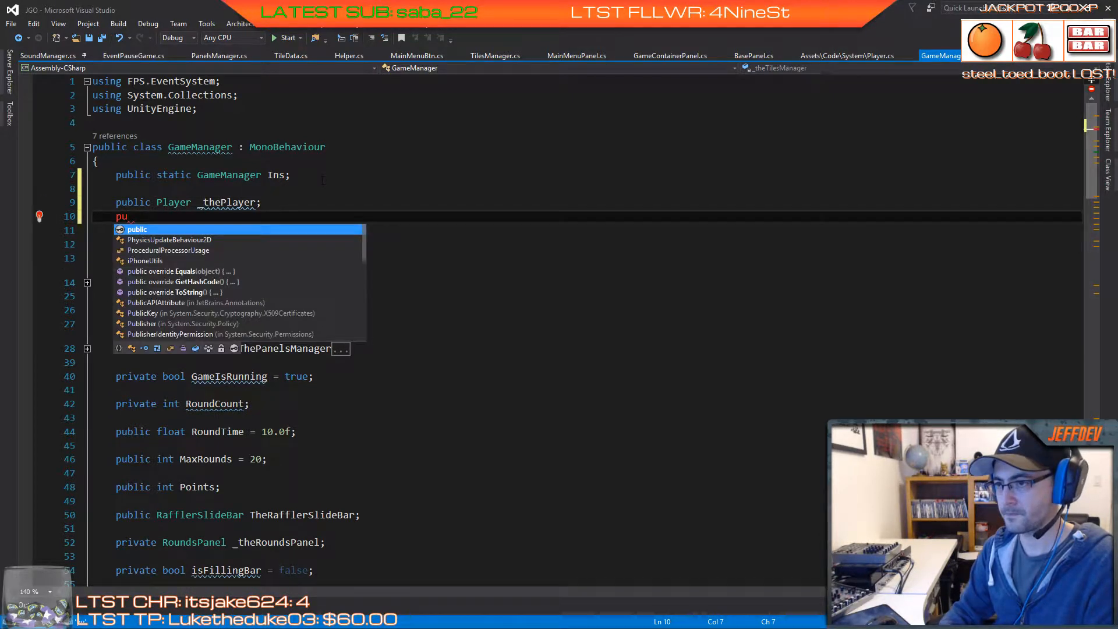
pyautogui.press('BackSpace')
pyautogui.press('BackSpace')
pyautogui.write('private pla')
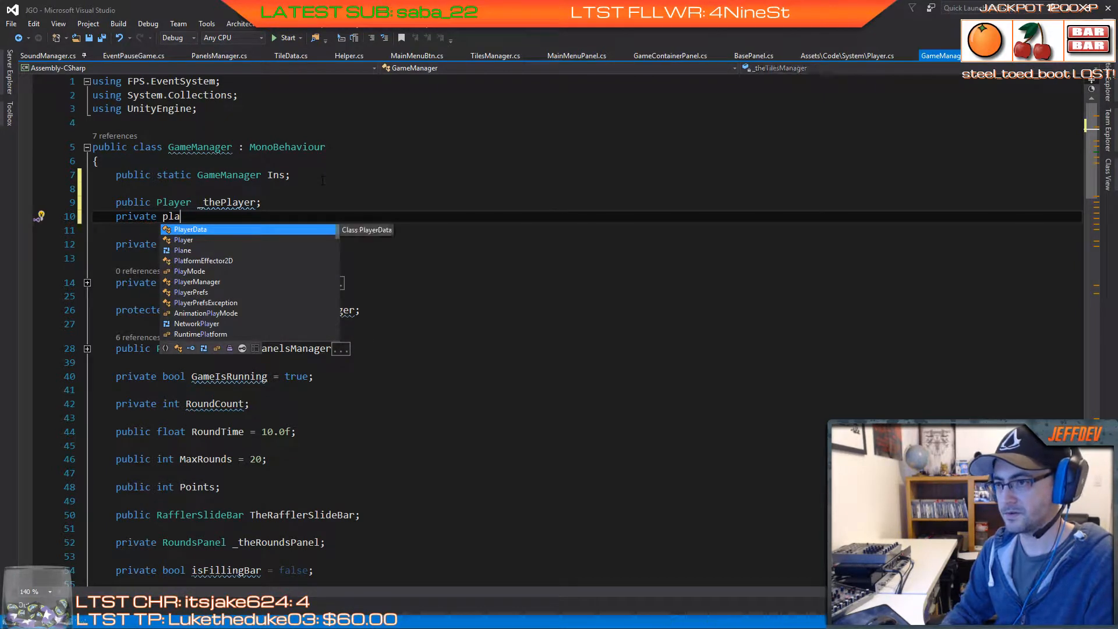
pyautogui.press('Down')
pyautogui.press('Tab')
pyautogui.write('The')
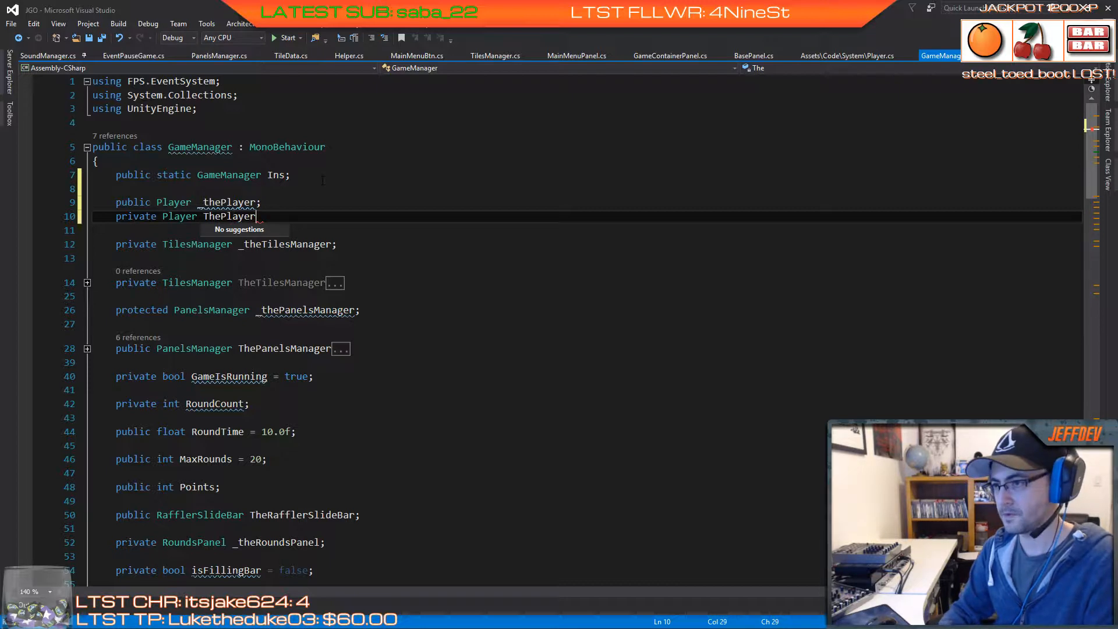
pyautogui.write('Player {')
pyautogui.press('Return')
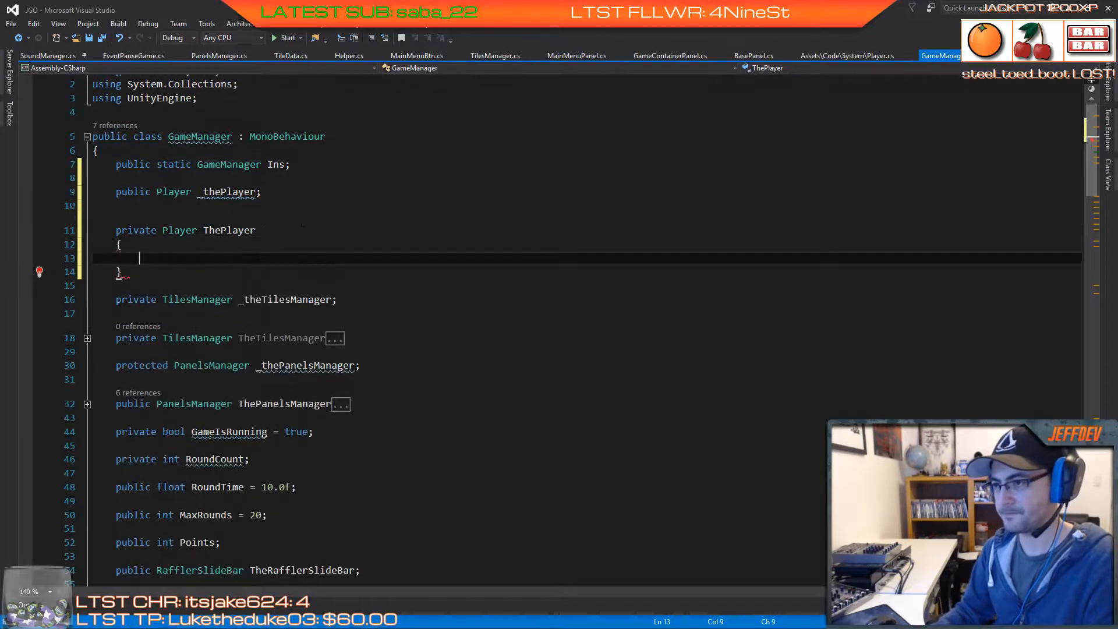
# Step: Give the ThePlayer property a get accessor that returns _thePlayer
pyautogui.write('ge')
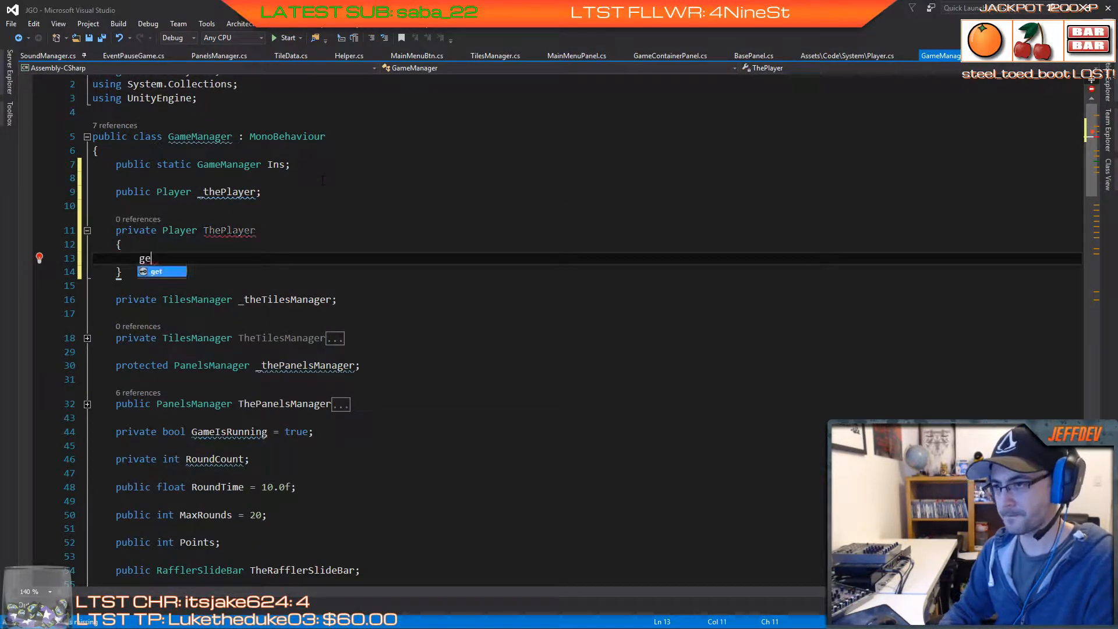
pyautogui.write('t {')
pyautogui.press('Return')
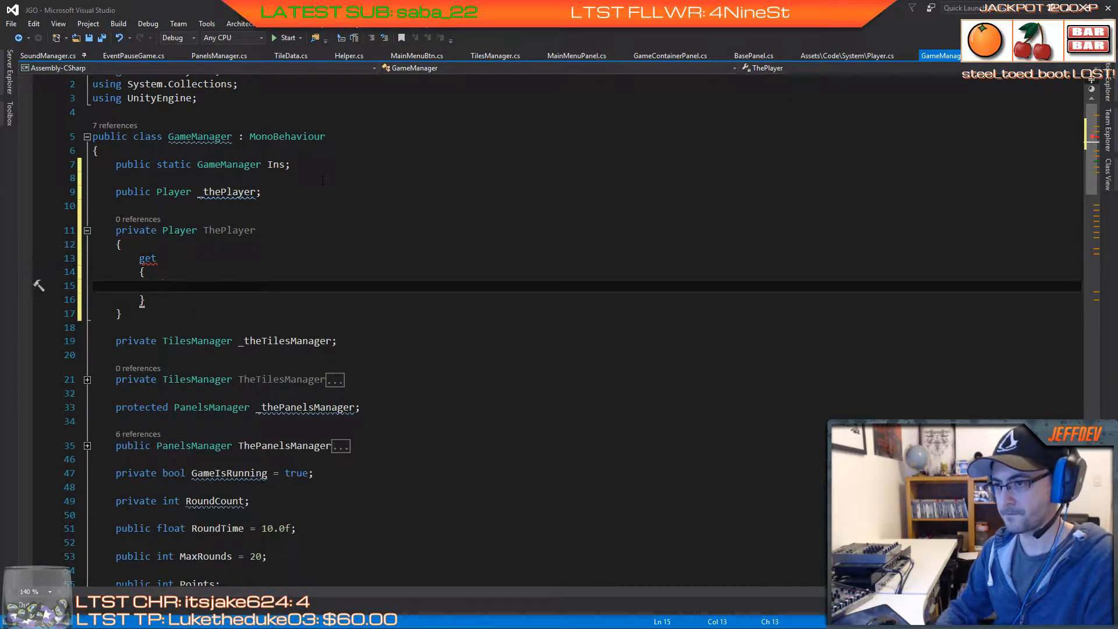
pyautogui.write('return ')
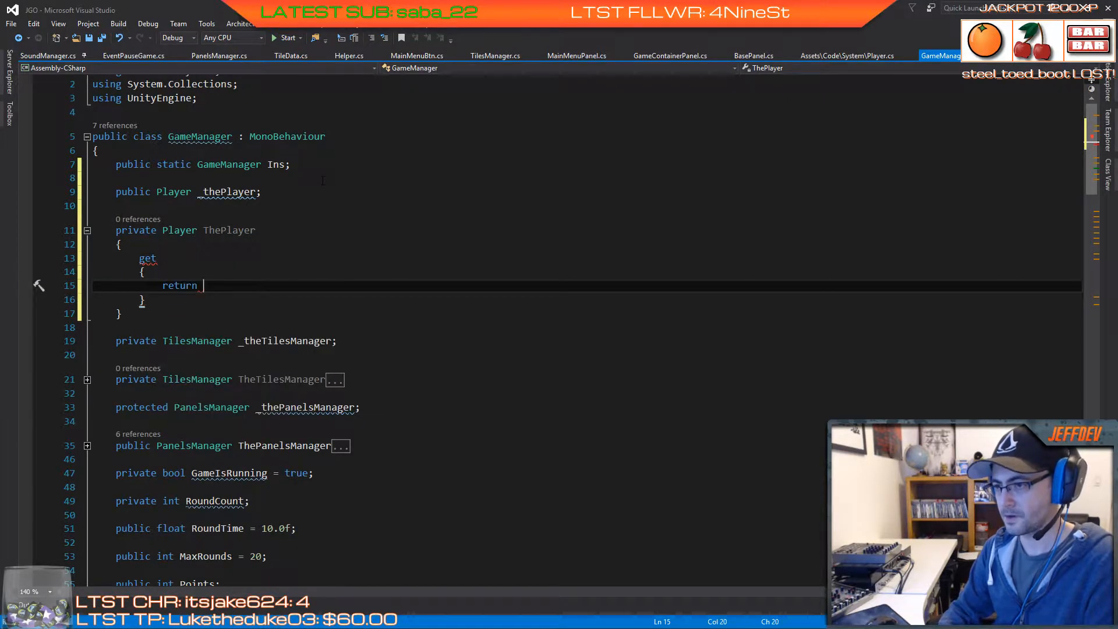
pyautogui.write('_thePlayer;')
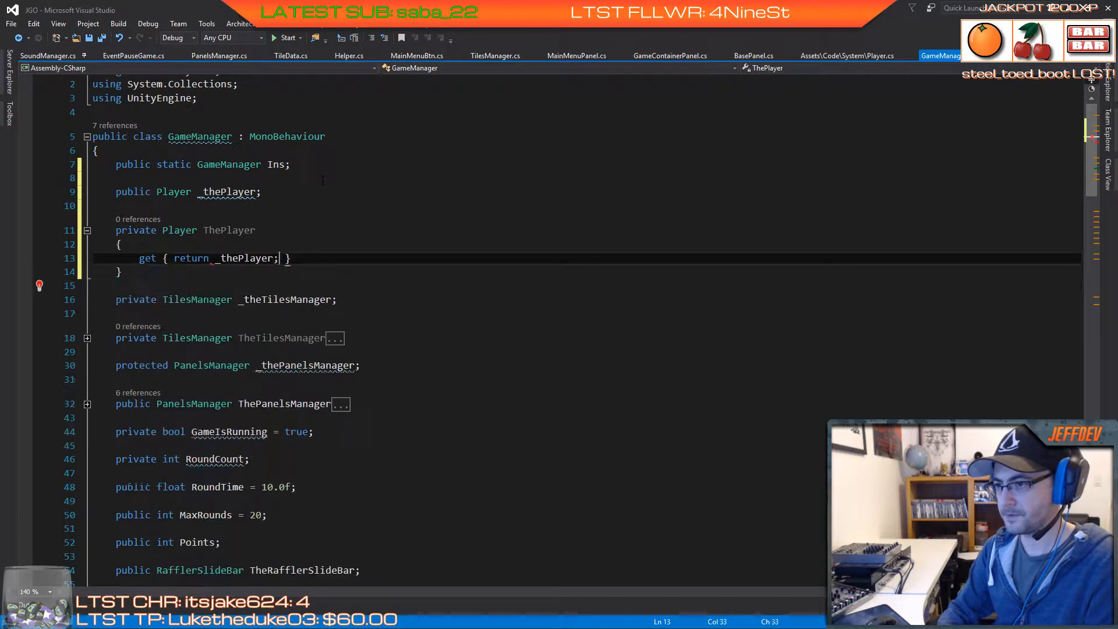
# Step: Expand the ThePlayer getter onto multiple lines and insert an "if (_thePlayer == null)" block above its return statement
pyautogui.press('Left')
pyautogui.press('Left')
pyautogui.press('Left')
pyautogui.press('Left')
pyautogui.press('Left')
pyautogui.press('Left')
pyautogui.press('Left')
pyautogui.press('Left')
pyautogui.press('Left')
pyautogui.press('Left')
pyautogui.press('Left')
pyautogui.press('Left')
pyautogui.press('Left')
pyautogui.press('Left')
pyautogui.press('Left')
pyautogui.press('Left')
pyautogui.press('Left')
pyautogui.press('Left')
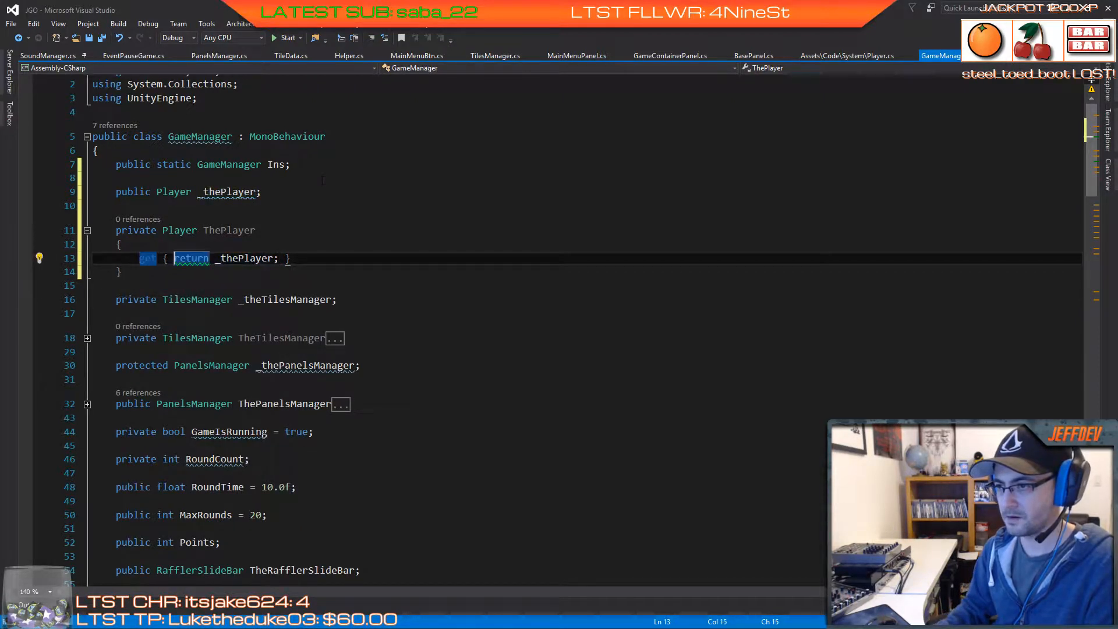
pyautogui.press('Return')
pyautogui.press('Return')
pyautogui.press('Up')
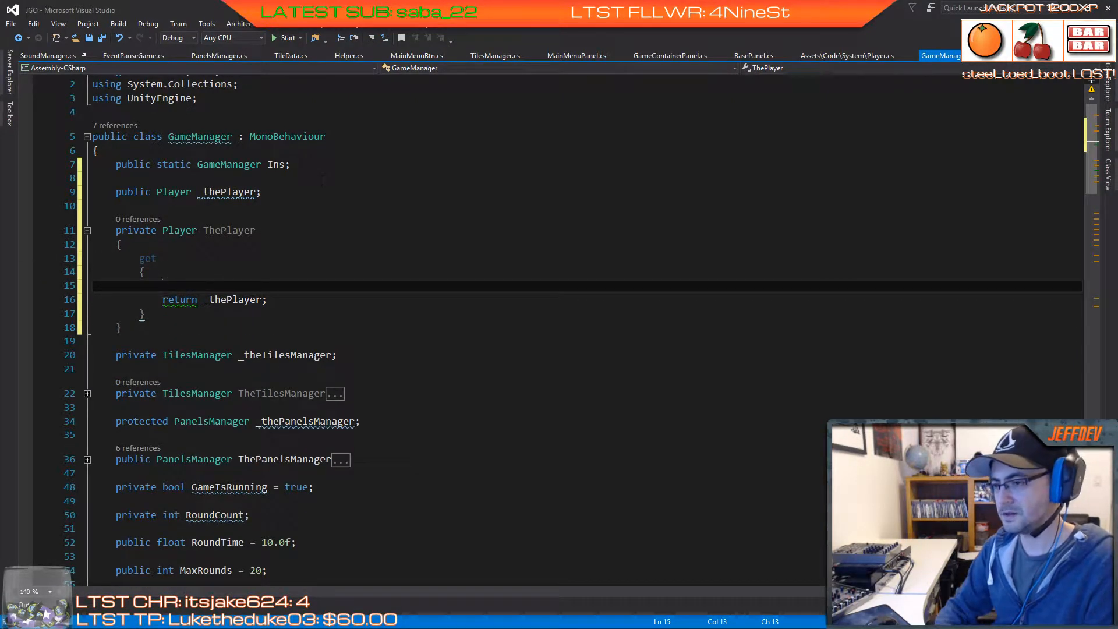
pyautogui.write('if')
pyautogui.write('(_the')
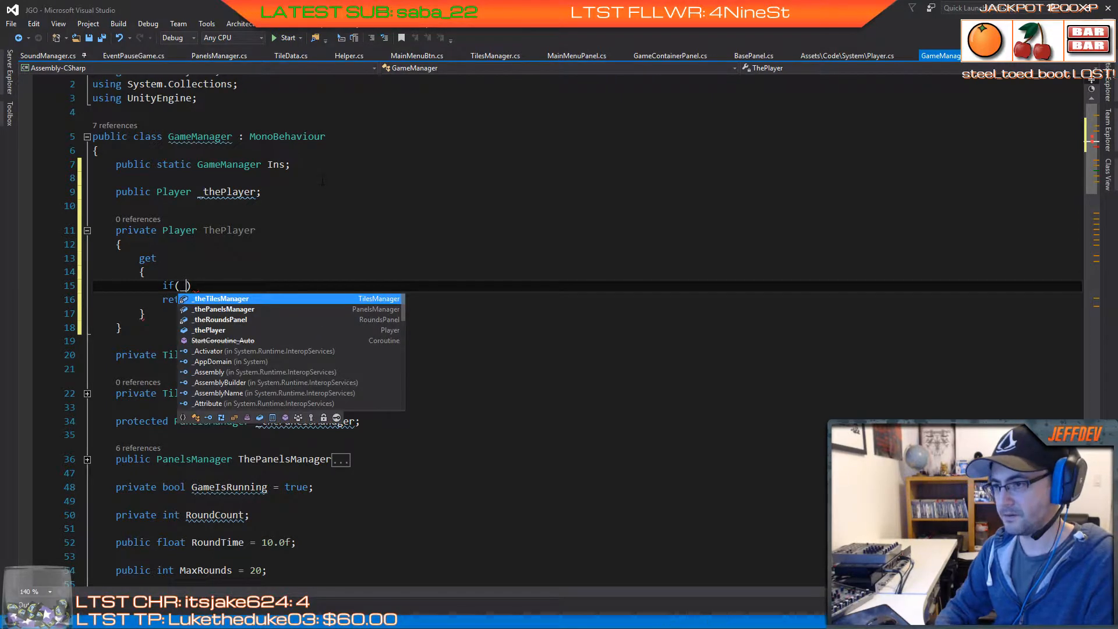
pyautogui.write('p')
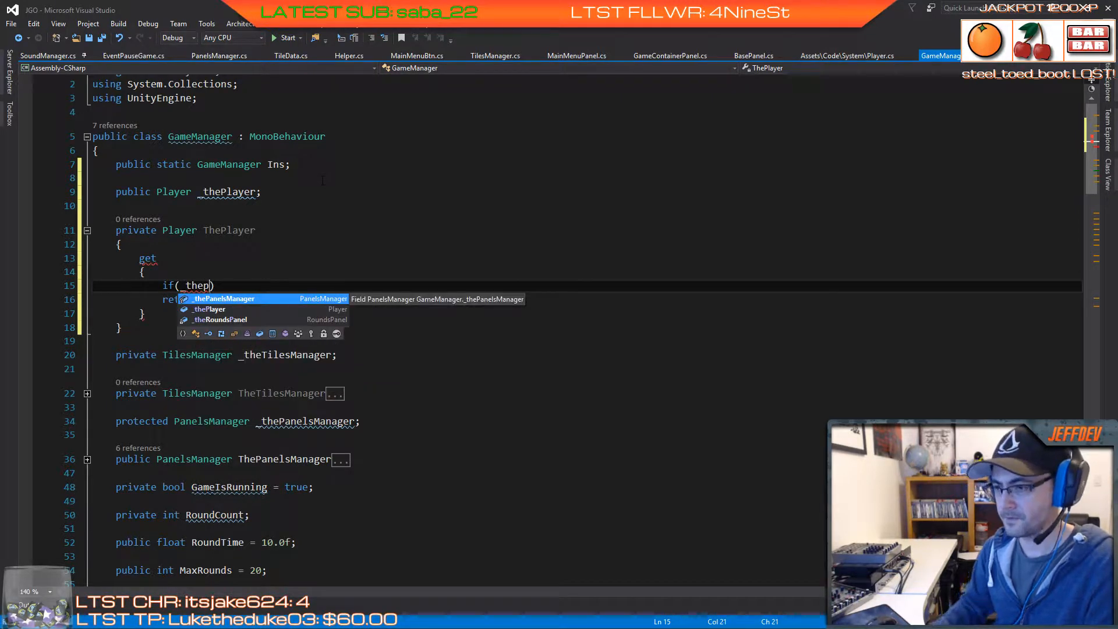
pyautogui.write('layer')
pyautogui.write(' == nu')
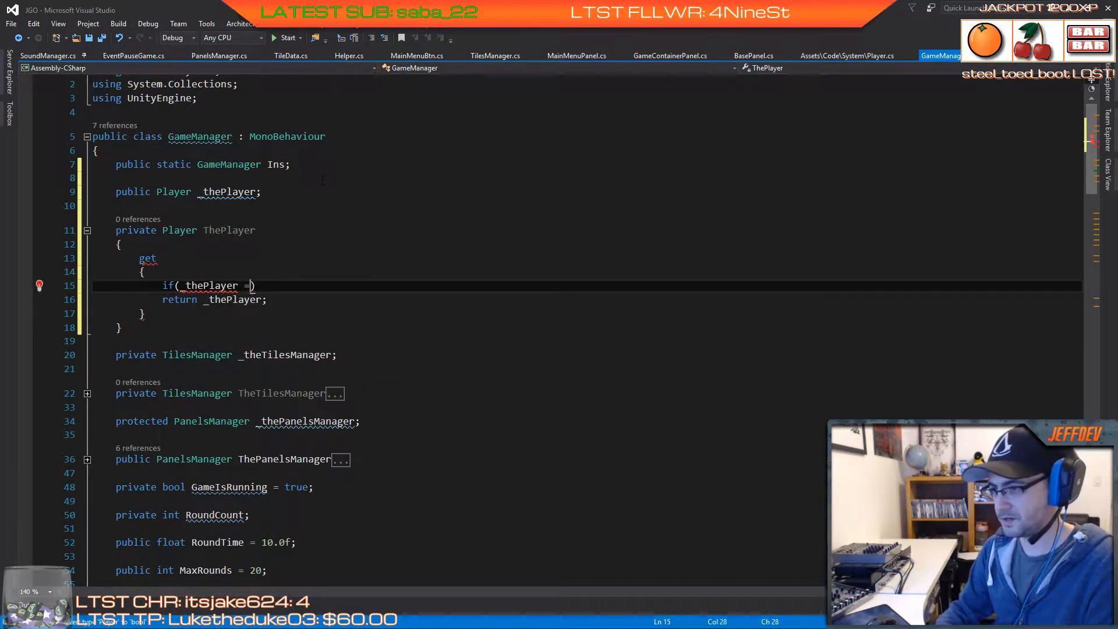
pyautogui.write('ll)')
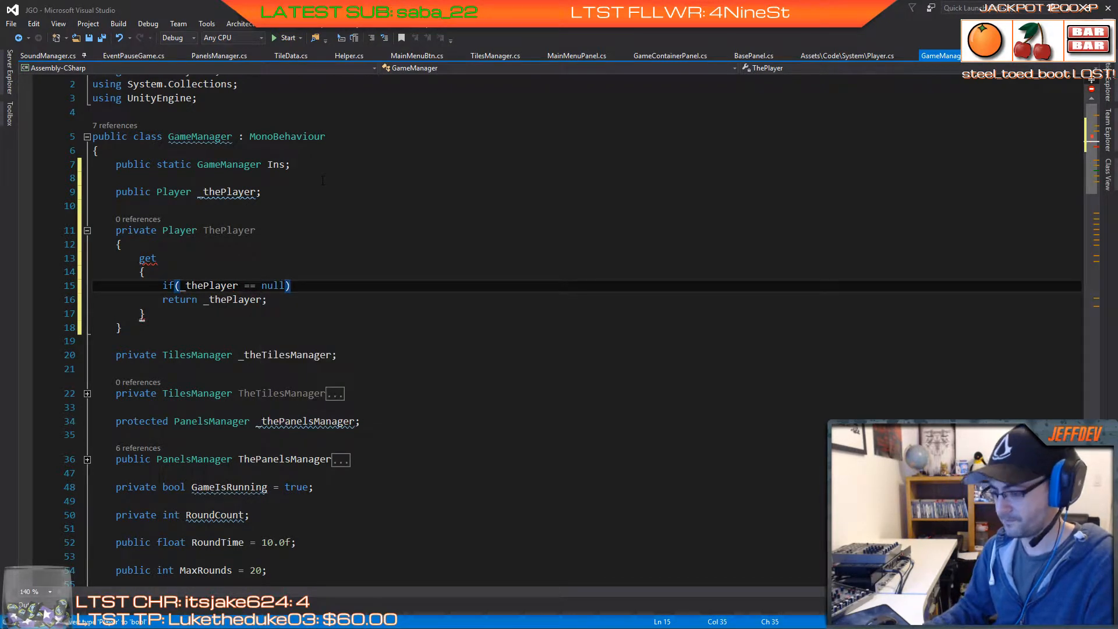
pyautogui.press('Return')
pyautogui.write('{')
pyautogui.press('Return')
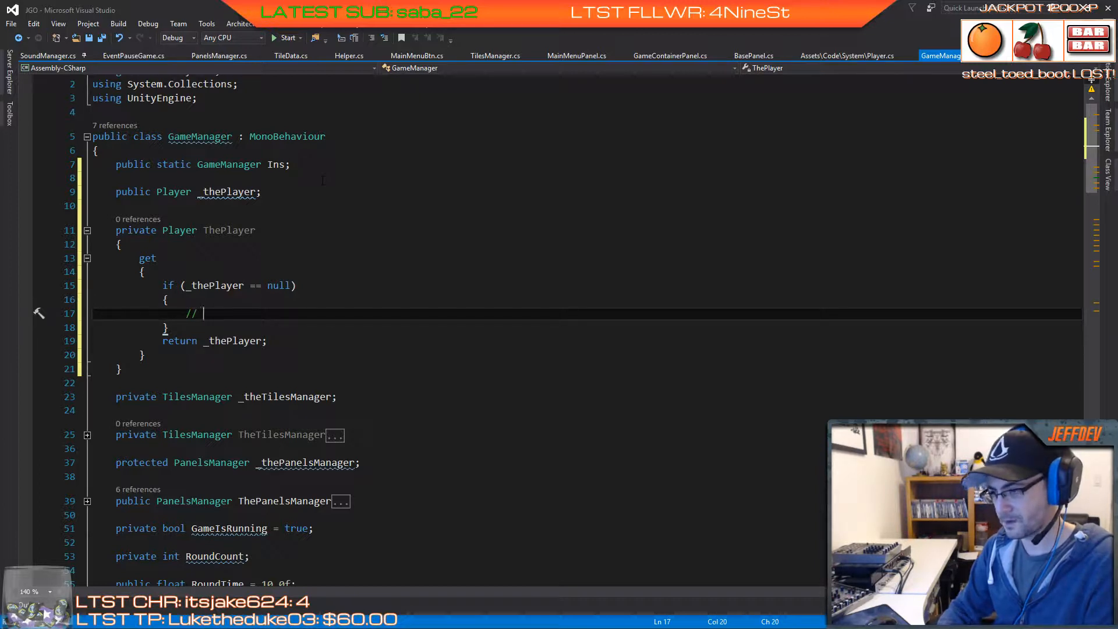
# Step: Write the comment "// post or get request to retrieve the player" inside the null check and add a blank line before the return
pyautogui.write('post or get request')
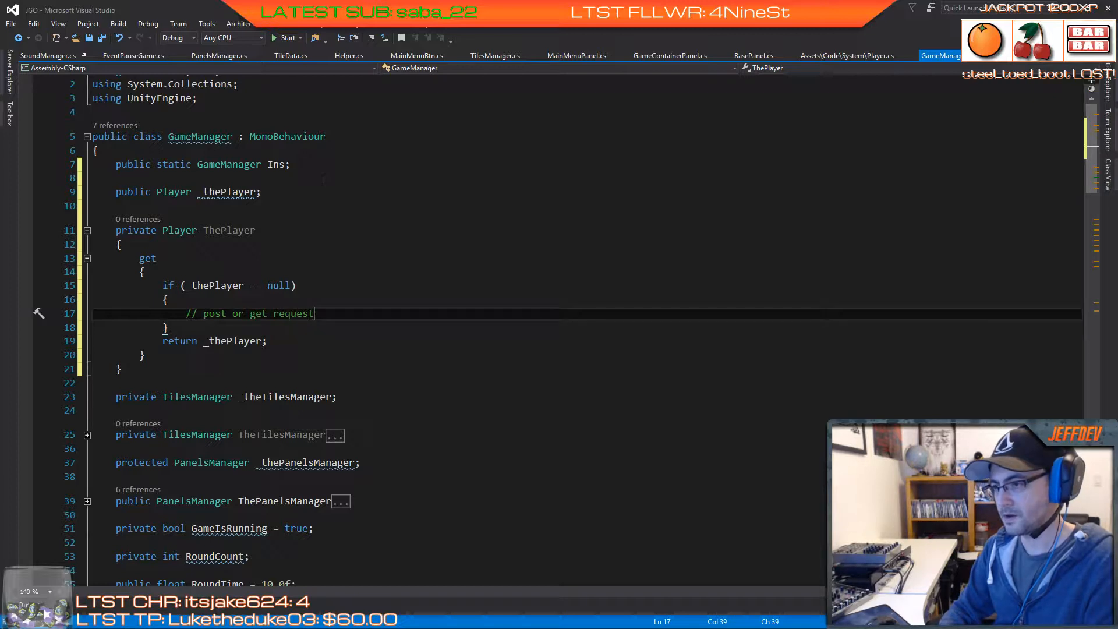
pyautogui.write('re')
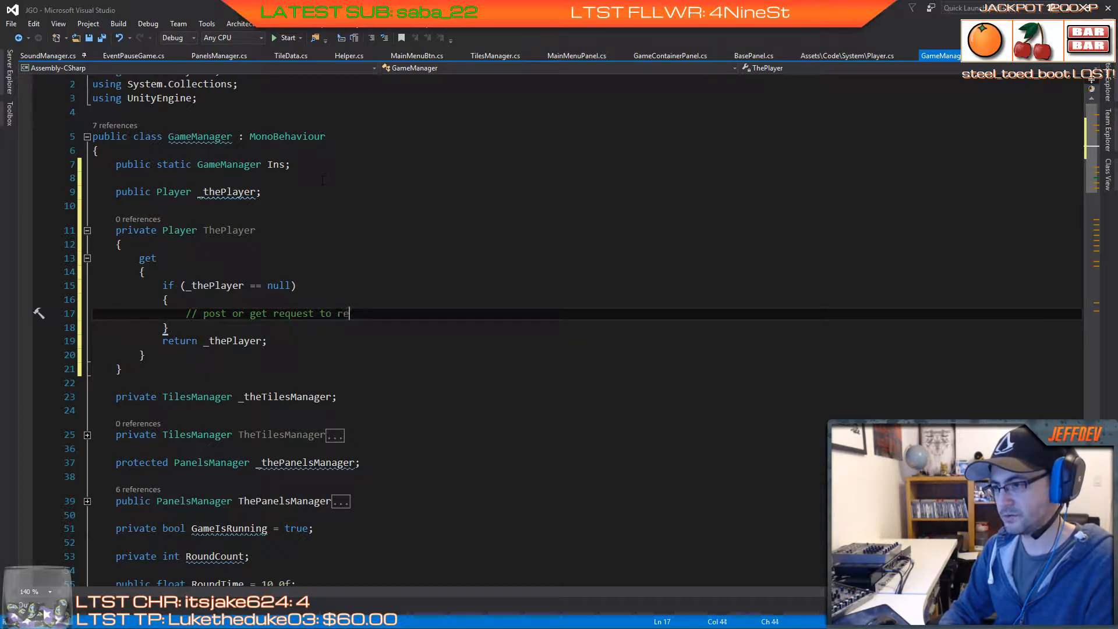
pyautogui.write('trieve')
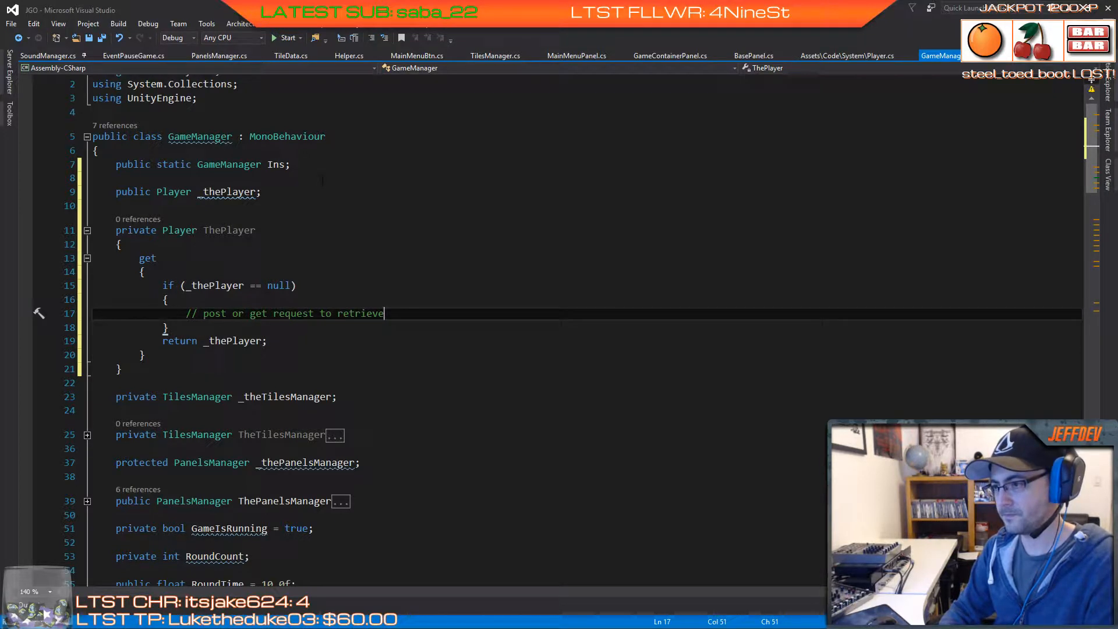
pyautogui.write(' the player')
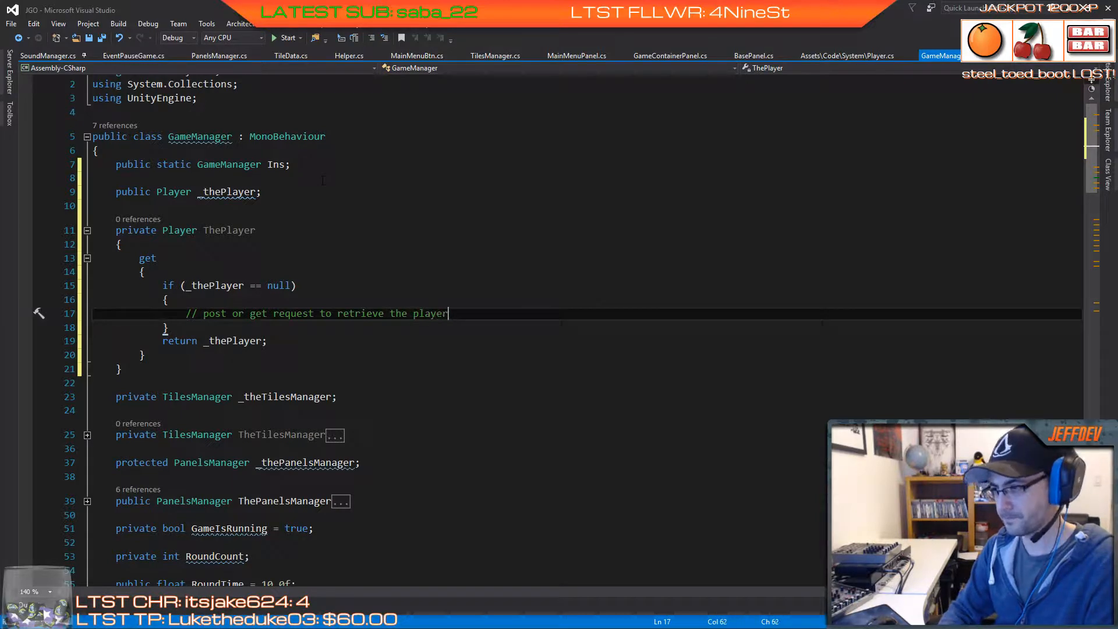
pyautogui.press('Down')
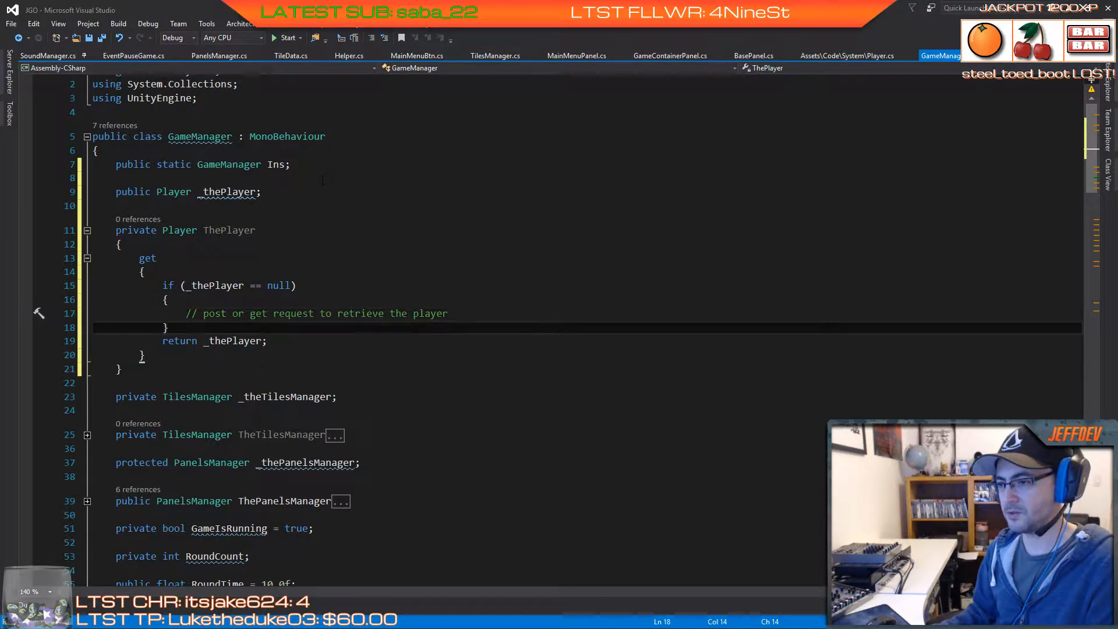
pyautogui.press('Return')
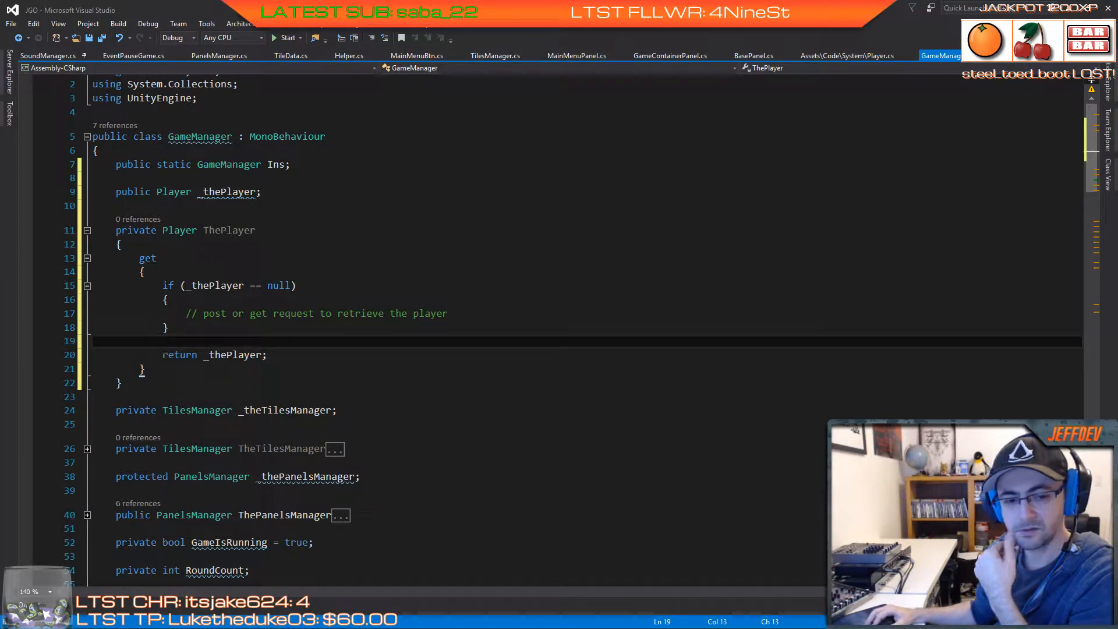
# Step: Switch to Unity and create a C# script named ApiLib in the API folder under Code
pyautogui.hotkey('alt', 'Tab')
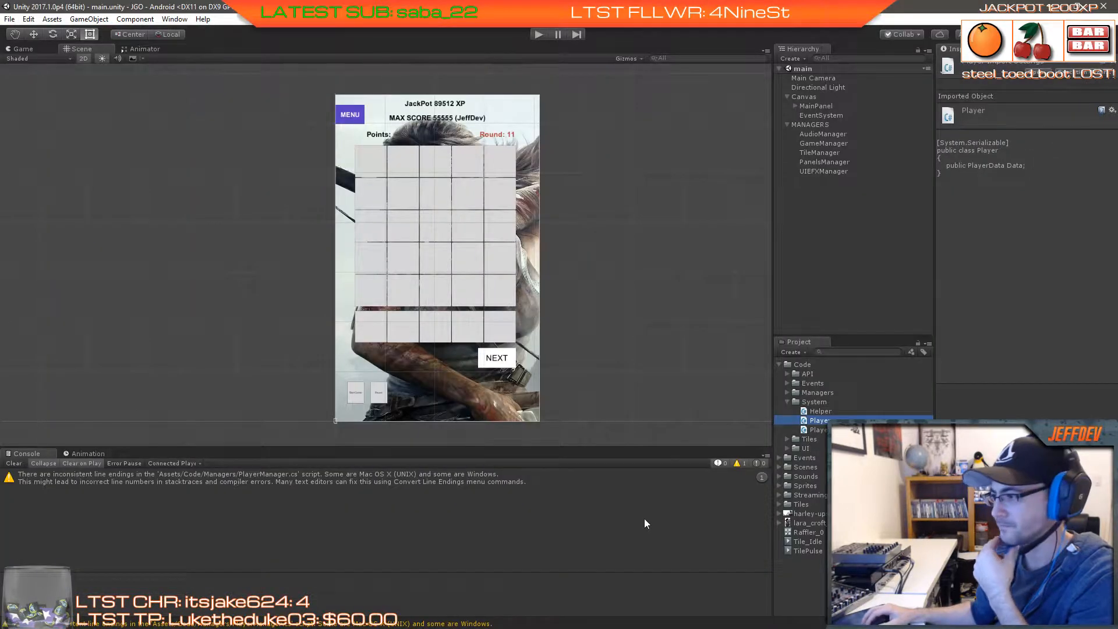
pyautogui.click(805, 374)
pyautogui.click(786, 373)
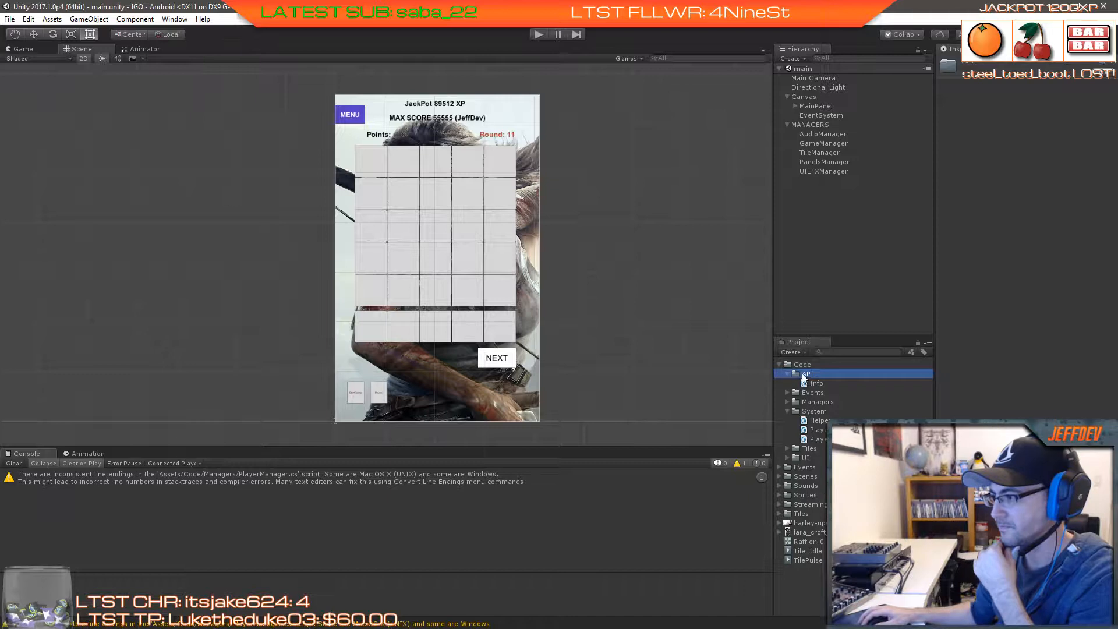
pyautogui.rightClick(806, 372)
pyautogui.moveTo(844, 382)
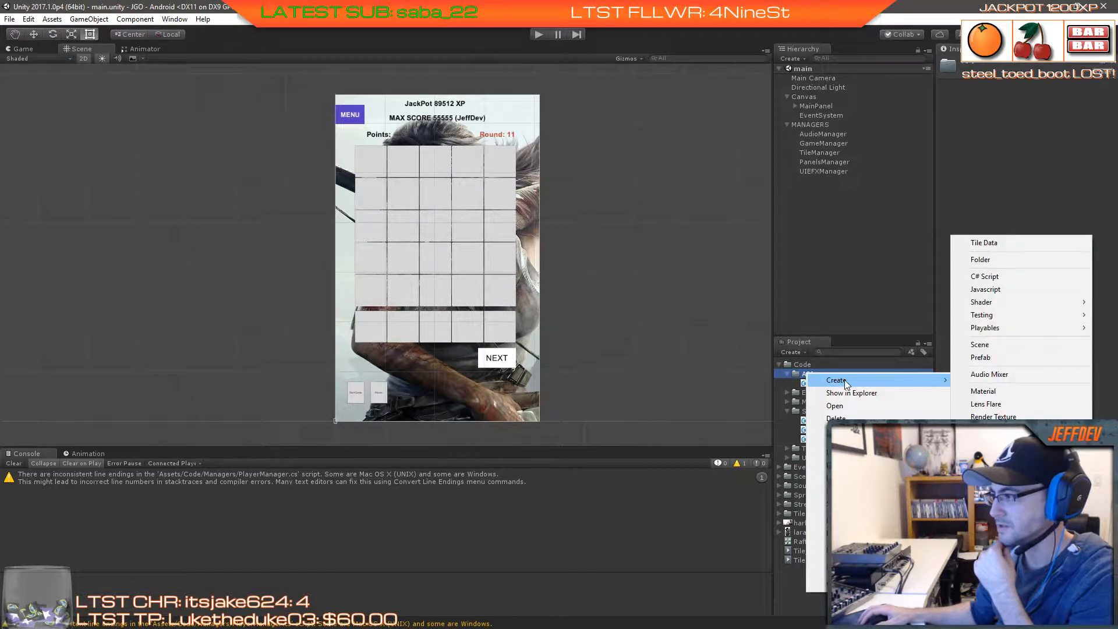
pyautogui.click(978, 276)
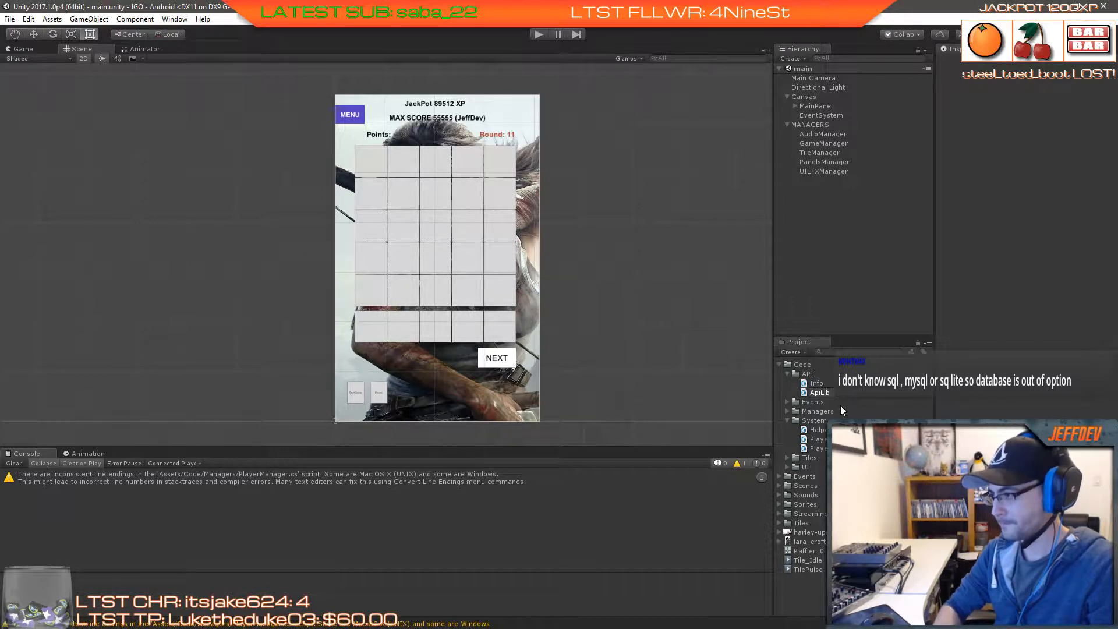
pyautogui.press('Return')
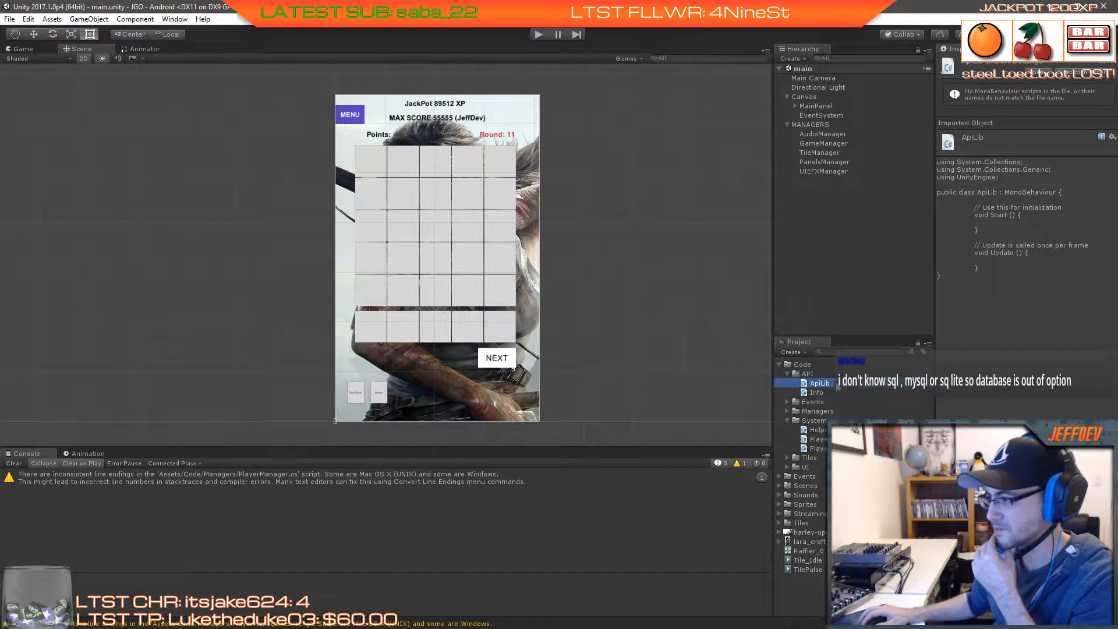
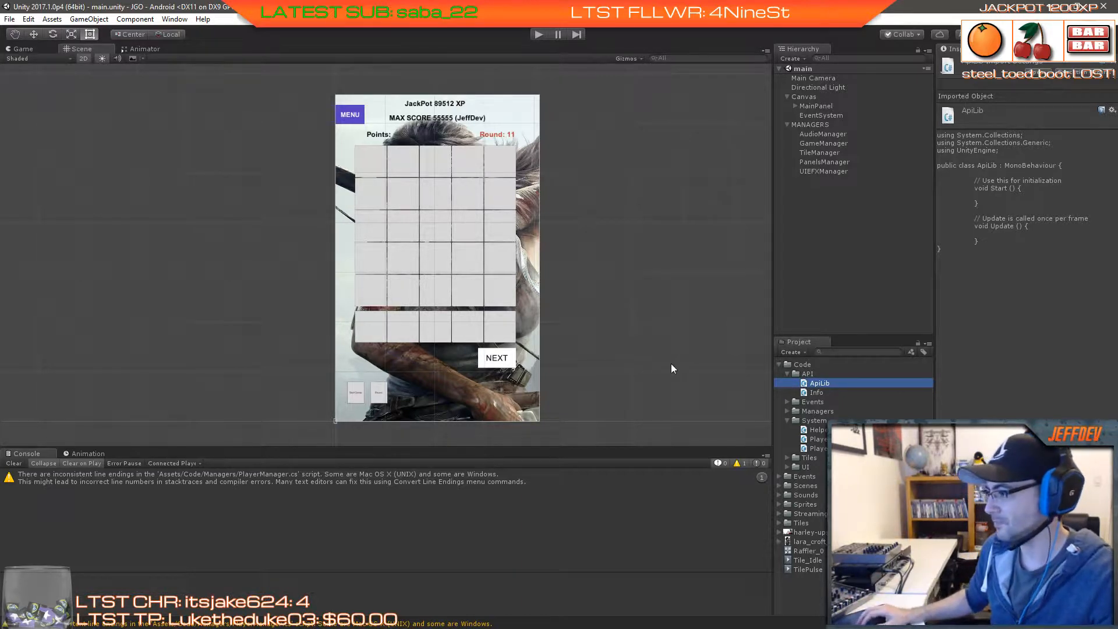
# Step: Open the ApiLib script in Visual Studio, reloading all externally modified projects and saving the pending GameManager.cs changes
pyautogui.doubleClick(803, 383)
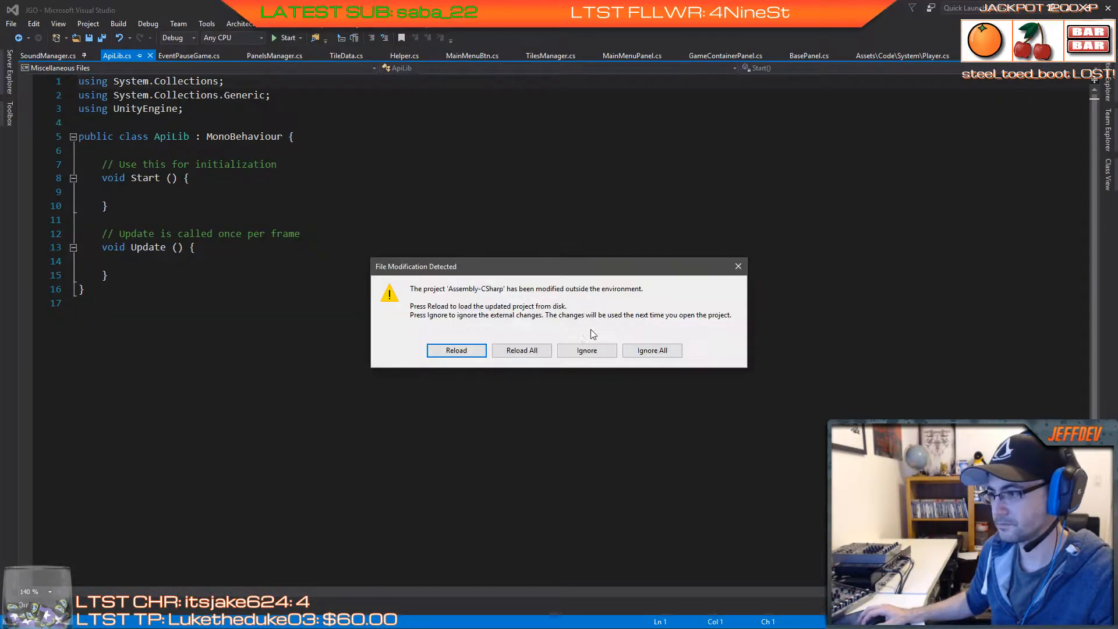
pyautogui.click(534, 354)
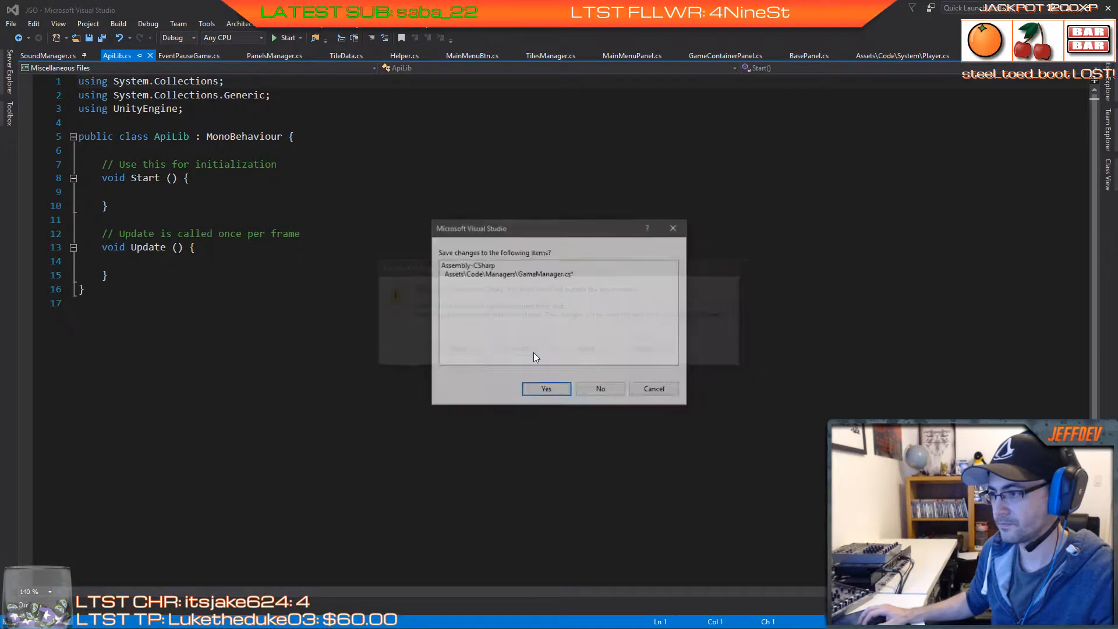
pyautogui.click(544, 389)
# Step: Remove the default Start and Update methods from ApiLib and put the class's opening brace on its own line
pyautogui.moveTo(113, 165); pyautogui.dragTo(147, 272)
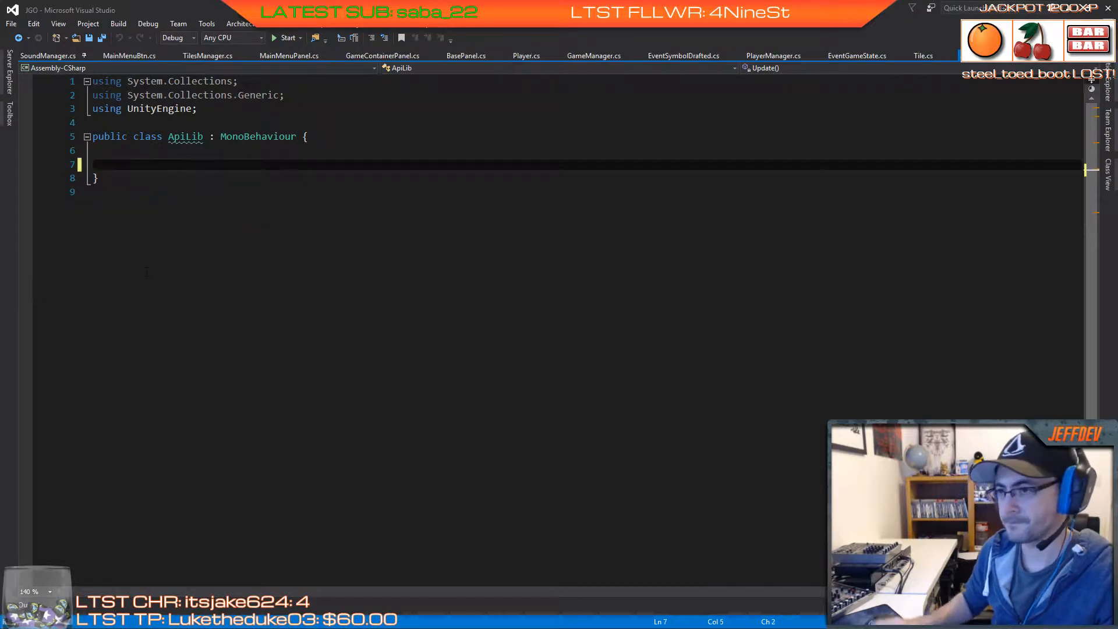
pyautogui.press('Delete')
pyautogui.click(301, 136)
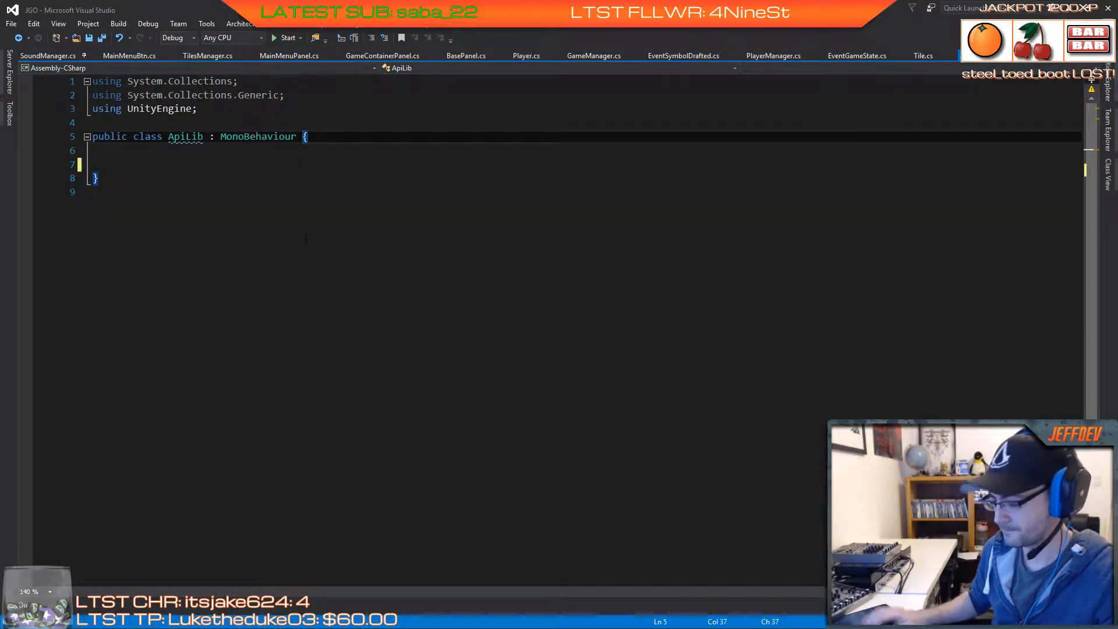
pyautogui.press('Return')
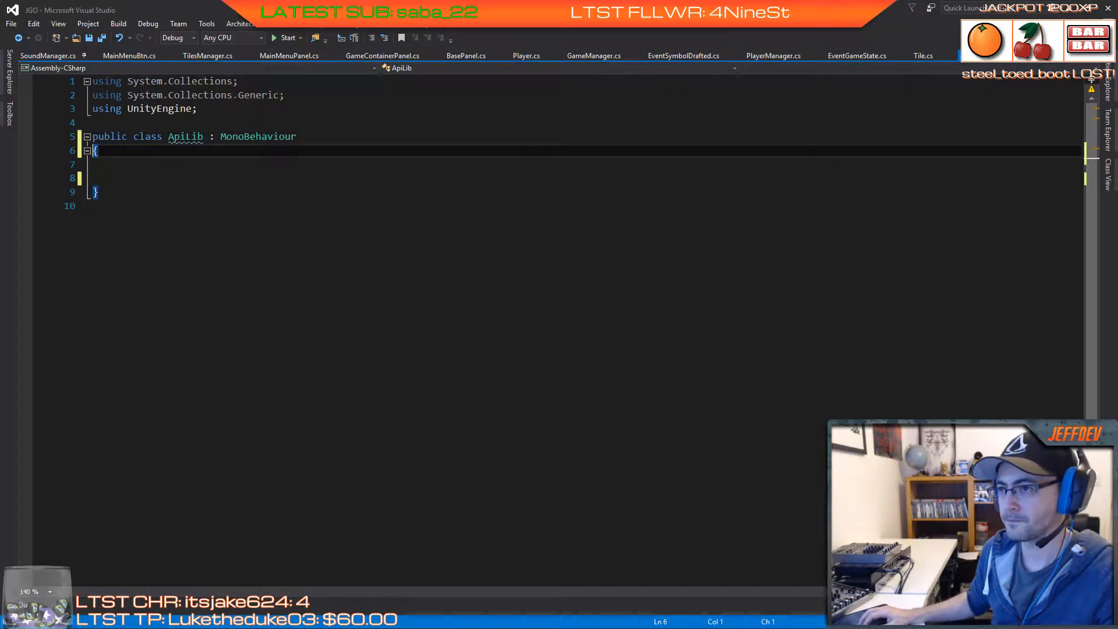
# Step: Delete the System.Collections and System.Collections.Generic using directives from ApiLib
pyautogui.moveTo(285, 94); pyautogui.dragTo(92, 81)
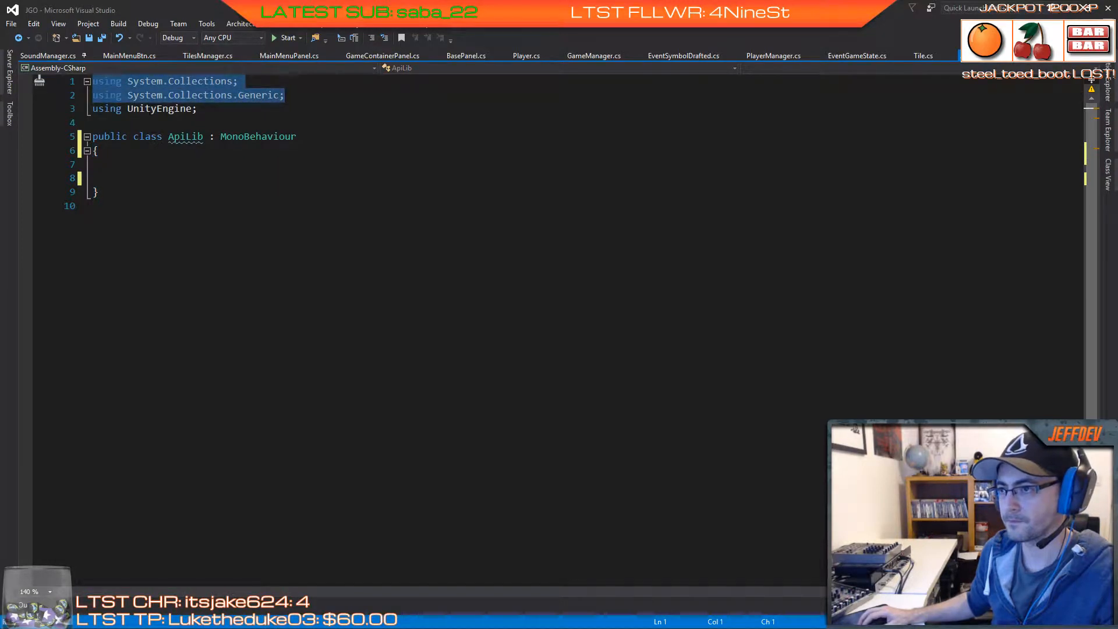
pyautogui.press('Delete')
pyautogui.press('Delete')
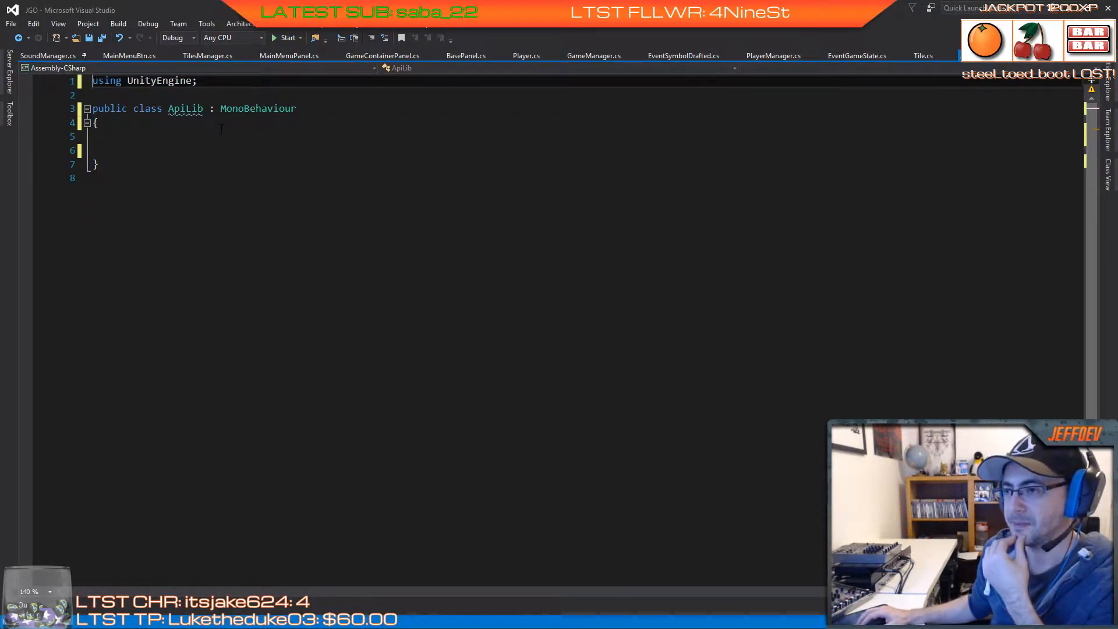
# Step: Declare a public method named GetPlayerByName with return type Player inside the ApiLib class
pyautogui.click(117, 136)
pyautogui.write('[')
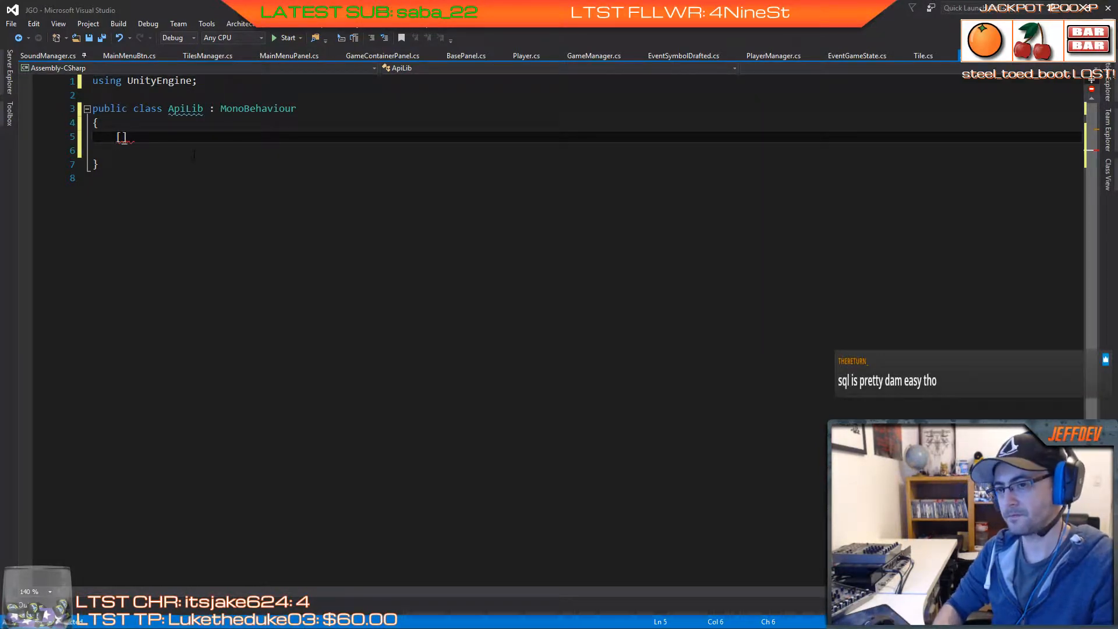
pyautogui.press('BackSpace')
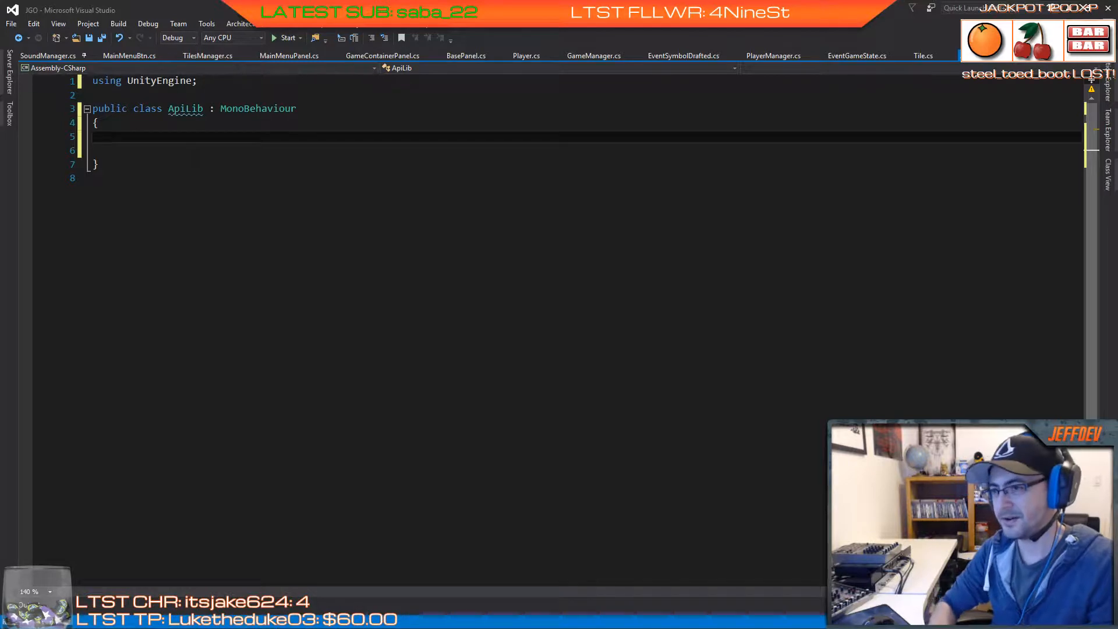
pyautogui.write('public pla')
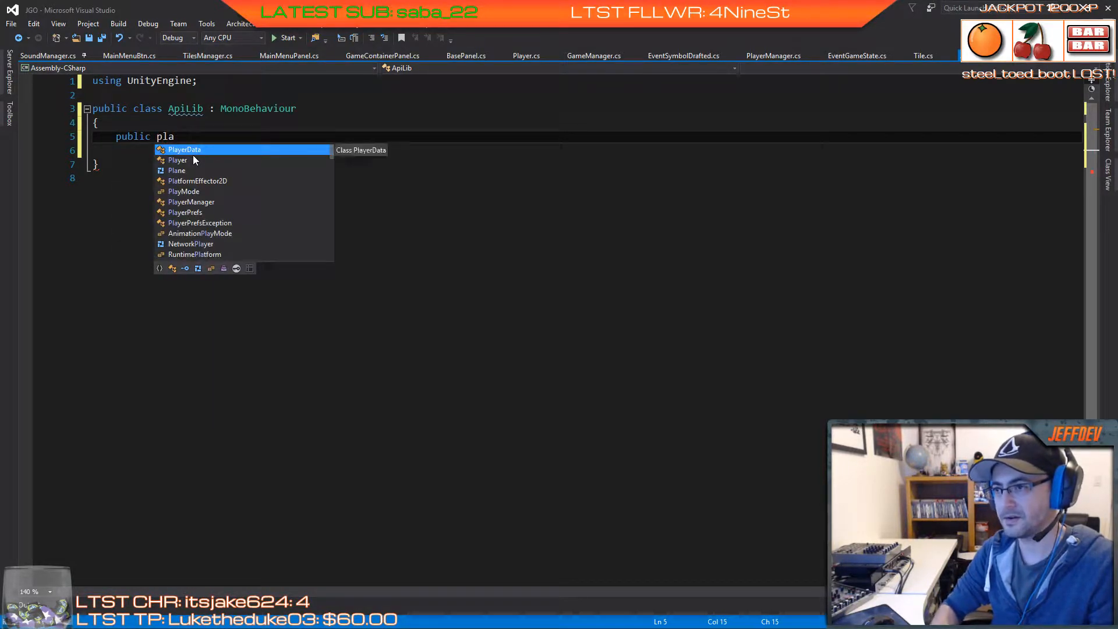
pyautogui.press('Down')
pyautogui.press('Tab')
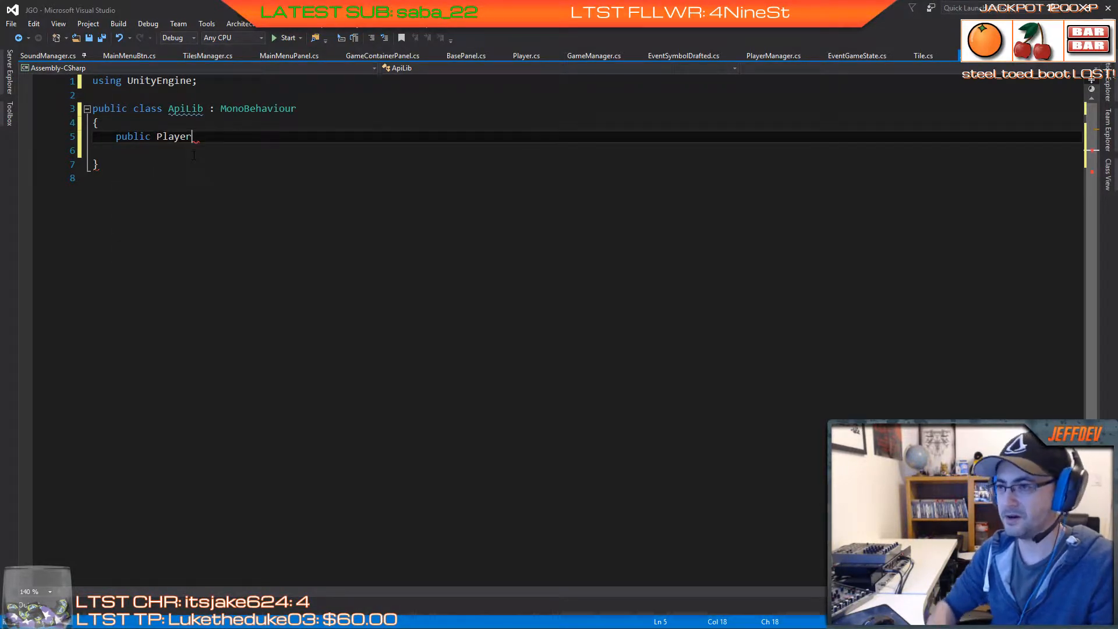
pyautogui.write('GEt')
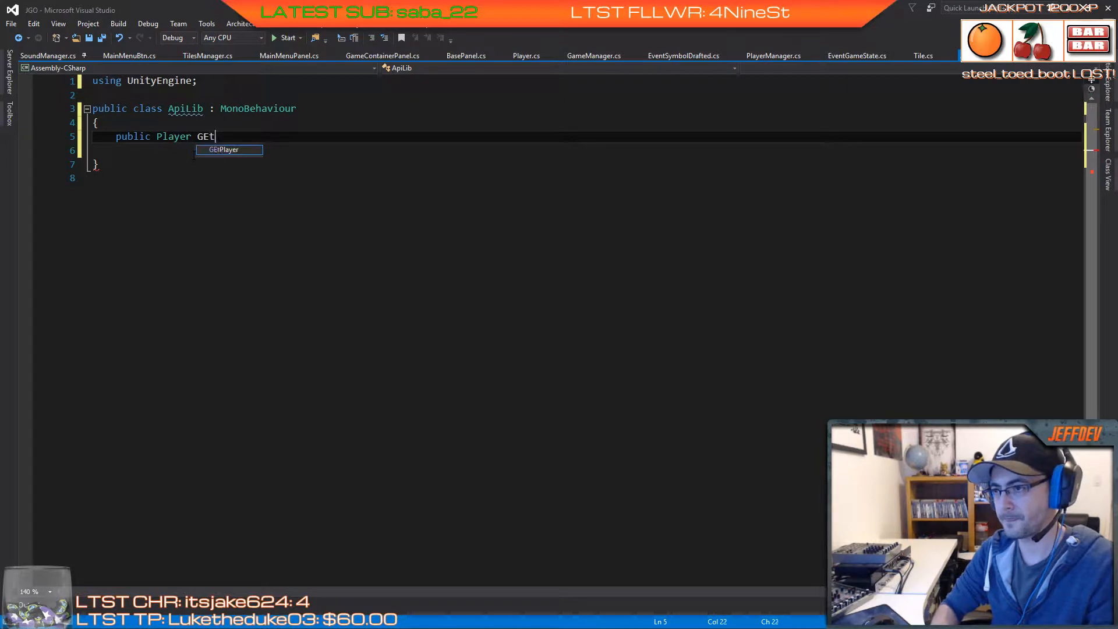
pyautogui.press('BackSpace')
pyautogui.press('BackSpace')
pyautogui.write('et')
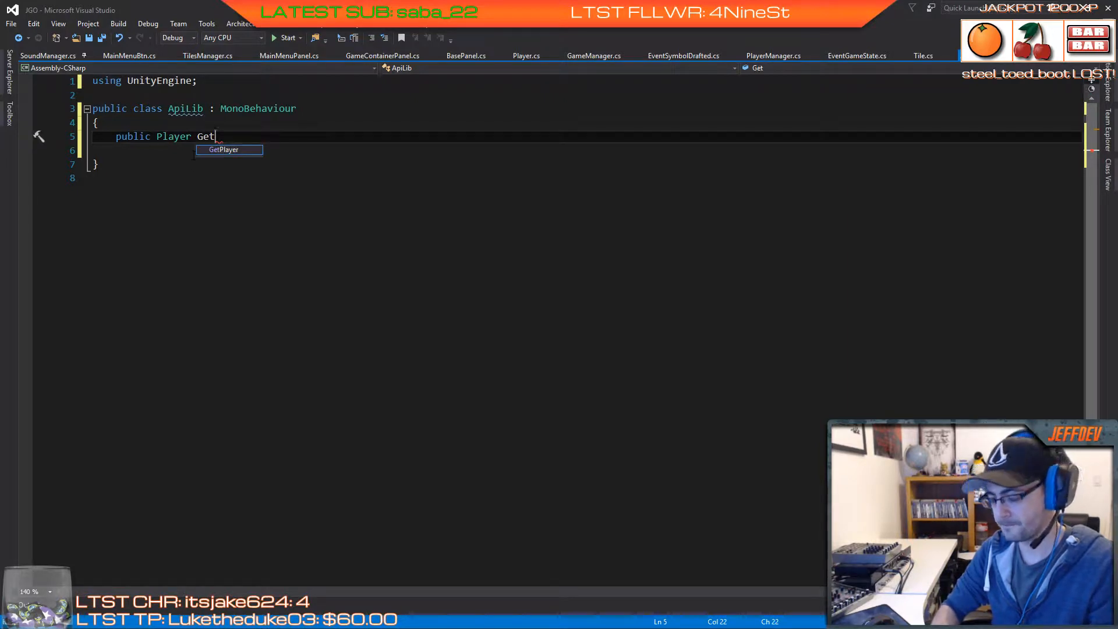
pyautogui.write('Player')
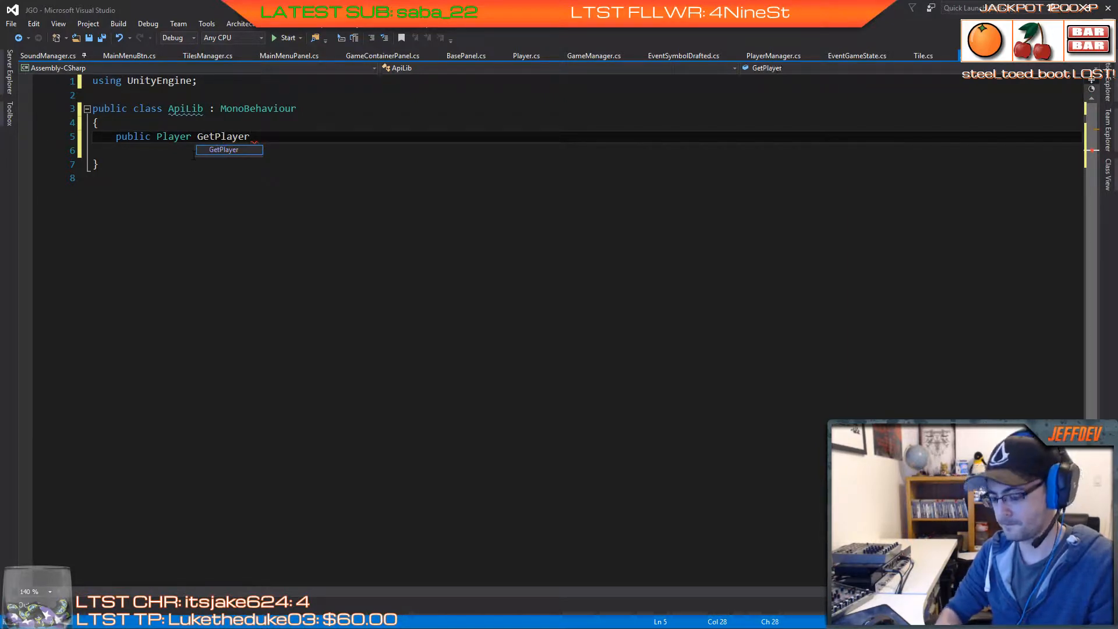
pyautogui.write('By')
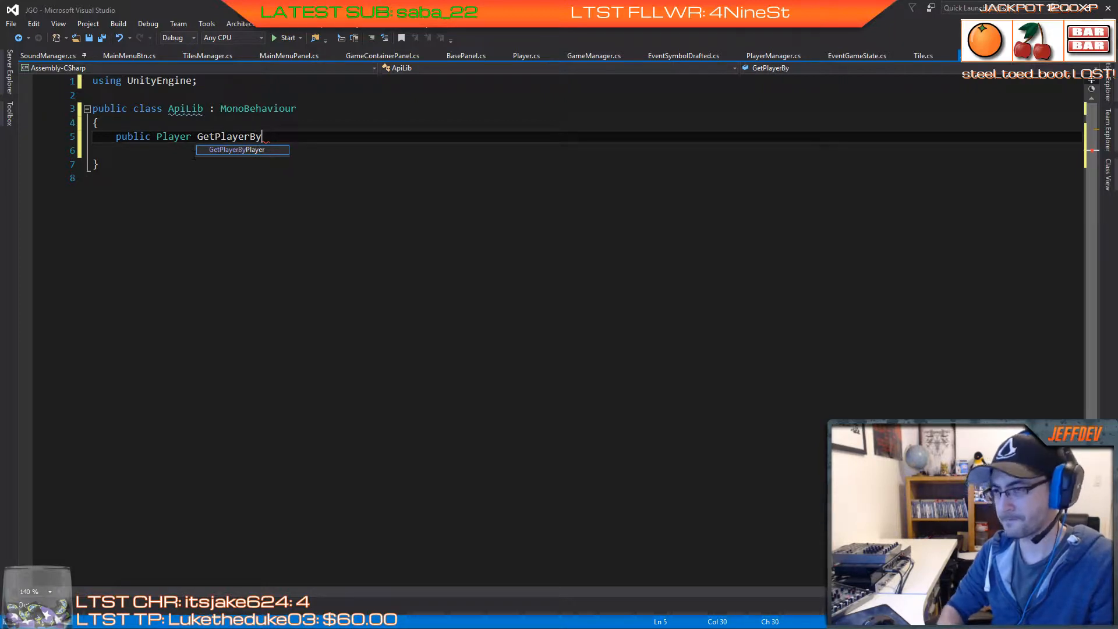
pyautogui.write('Name(stri')
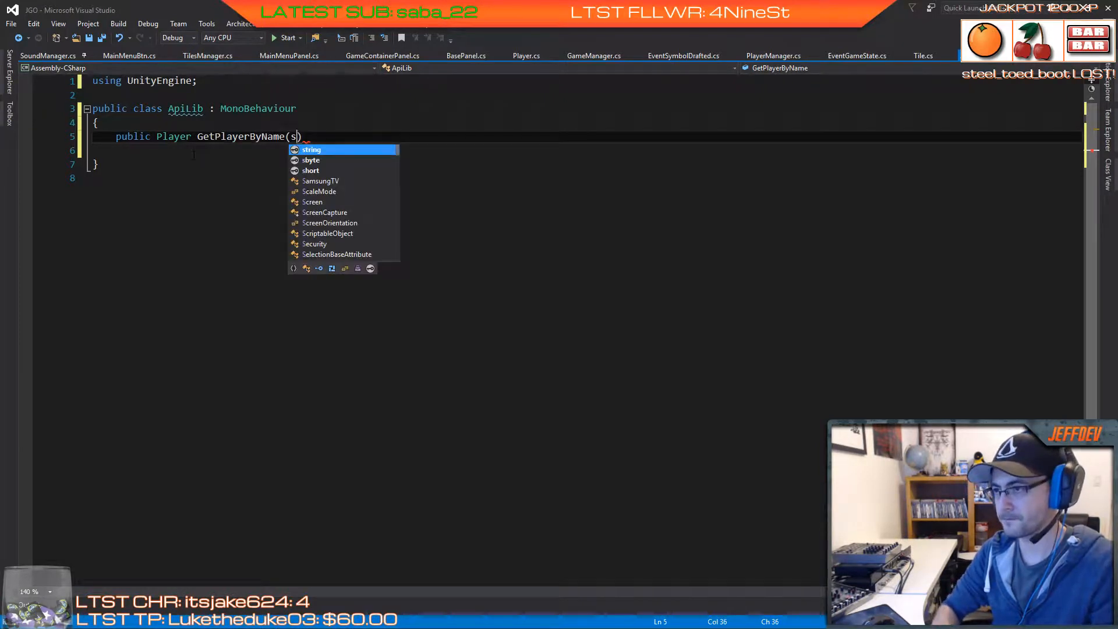
# Step: Give GetPlayerByName a string parameter playerName and a body containing "return null;"
pyautogui.press('Tab')
pyautogui.write('pla')
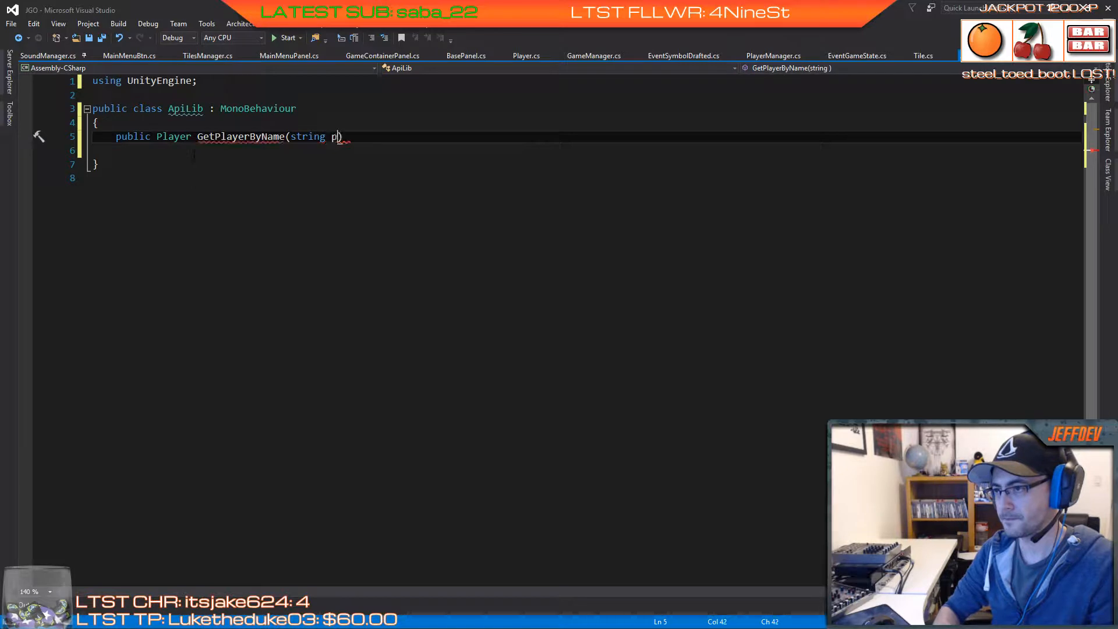
pyautogui.write('yerNa')
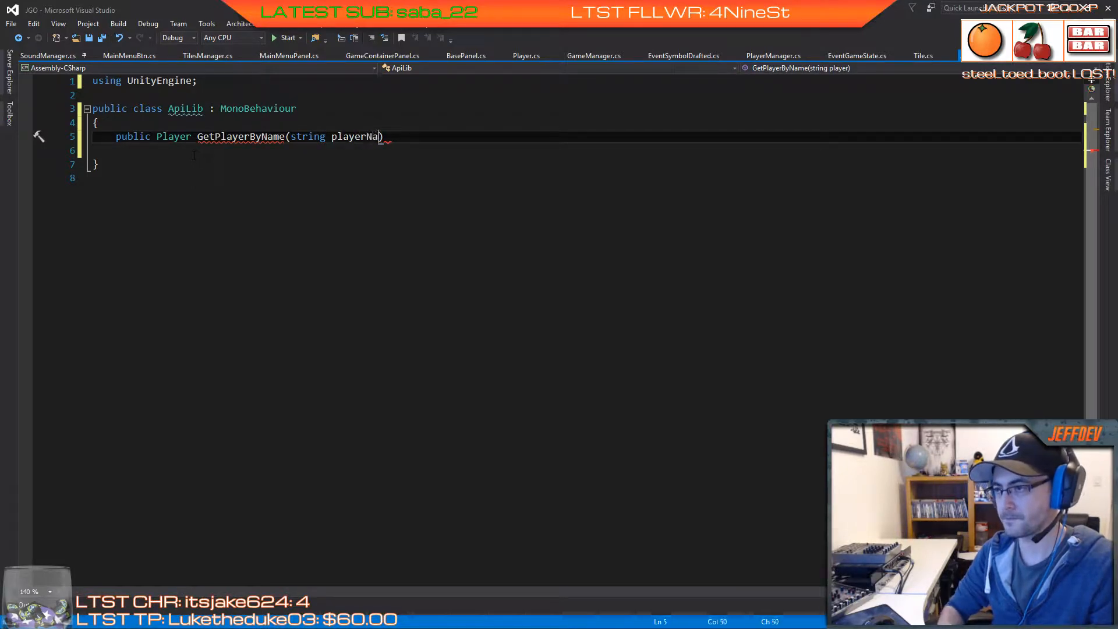
pyautogui.write('me')
pyautogui.press('Return')
pyautogui.write('{')
pyautogui.press('Return')
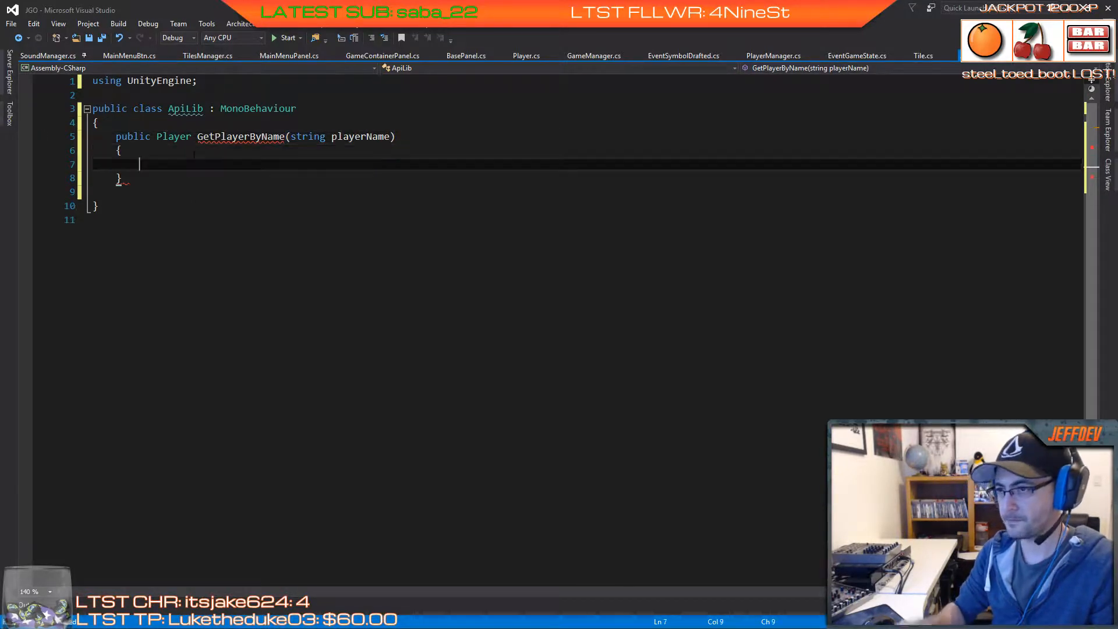
pyautogui.write('return null')
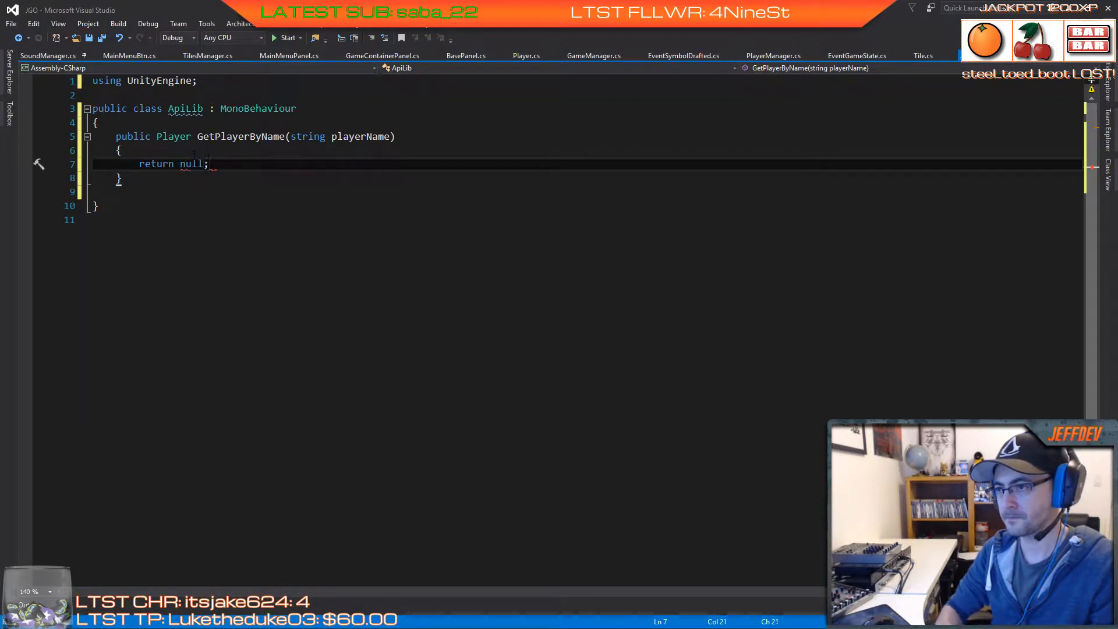
pyautogui.write(';')
# Step: Declare a second public Player method, GetPlayerById(int playerId), below GetPlayerByName
pyautogui.press('Down')
pyautogui.press('Return')
pyautogui.press('Return')
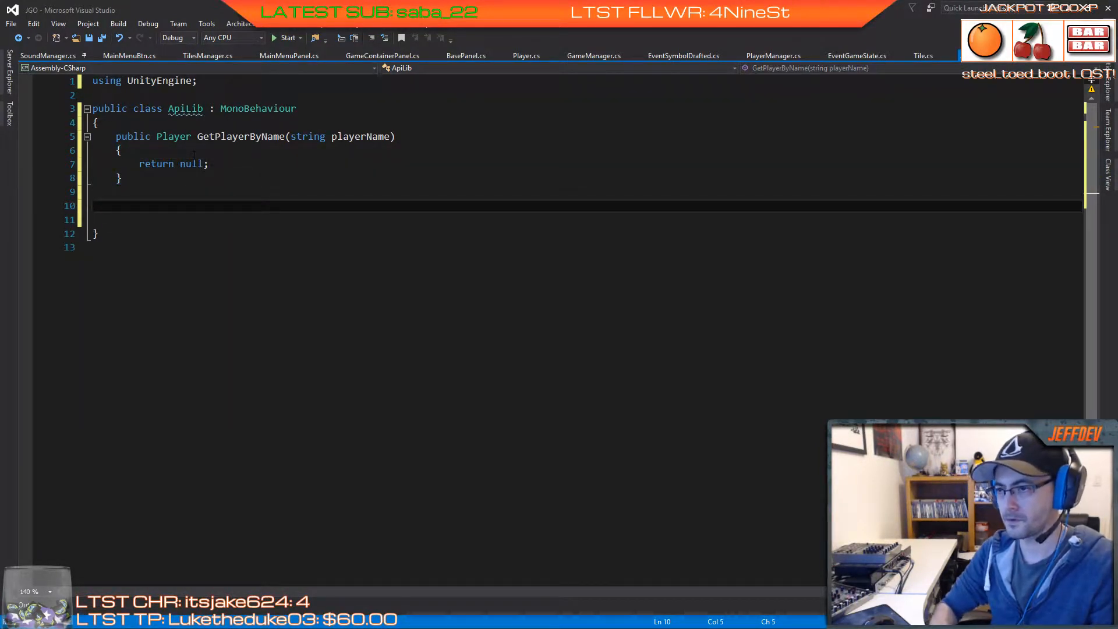
pyautogui.write('public pla')
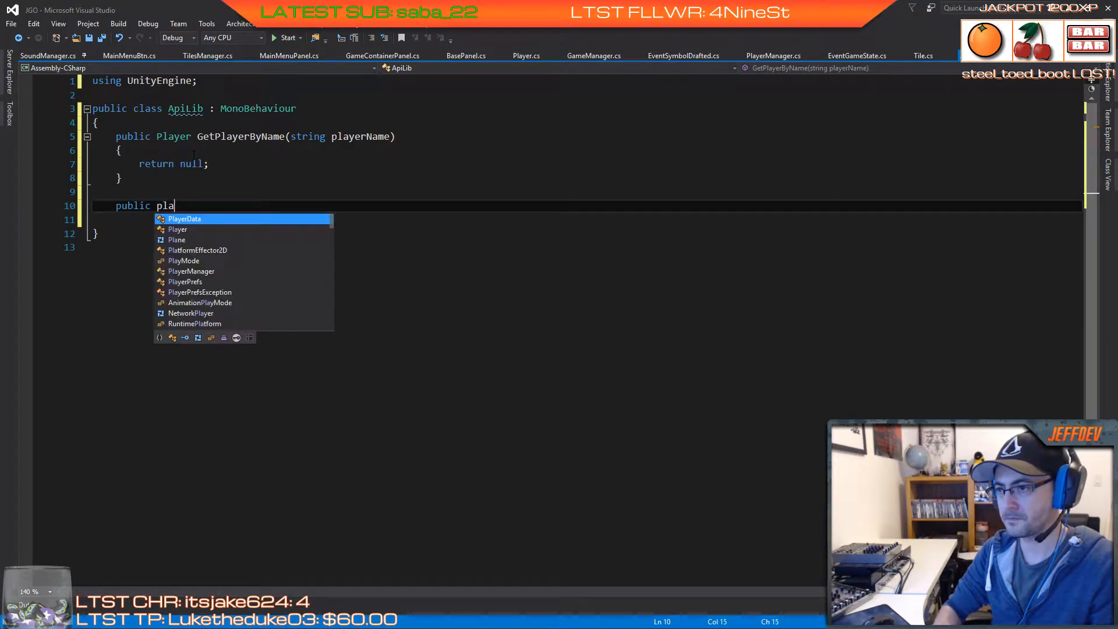
pyautogui.press('Down')
pyautogui.press('Tab')
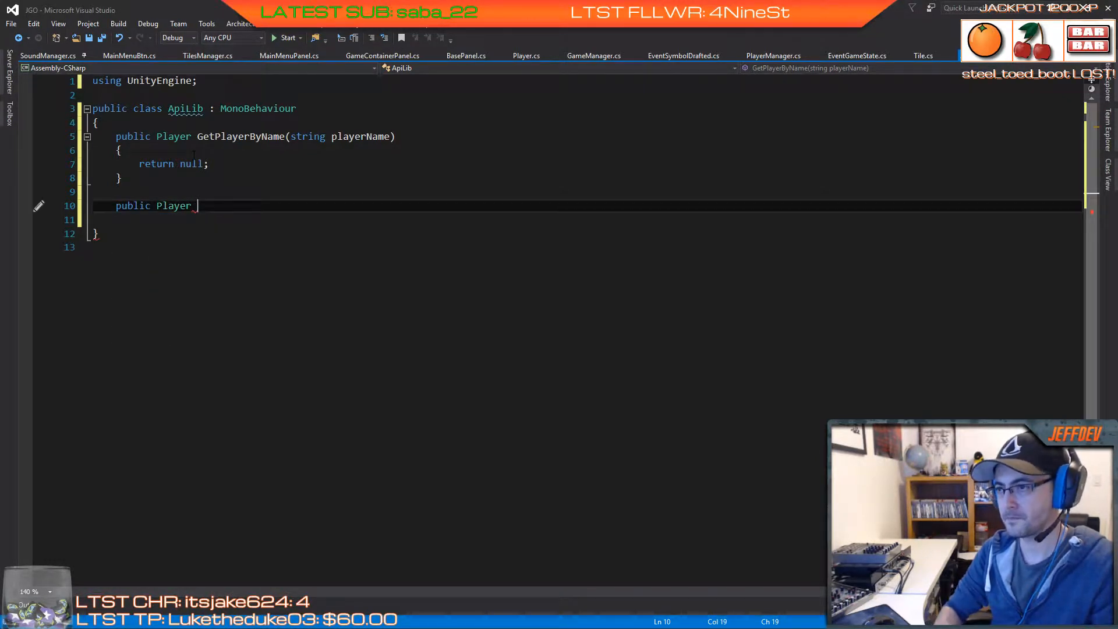
pyautogui.write('GetPlaye')
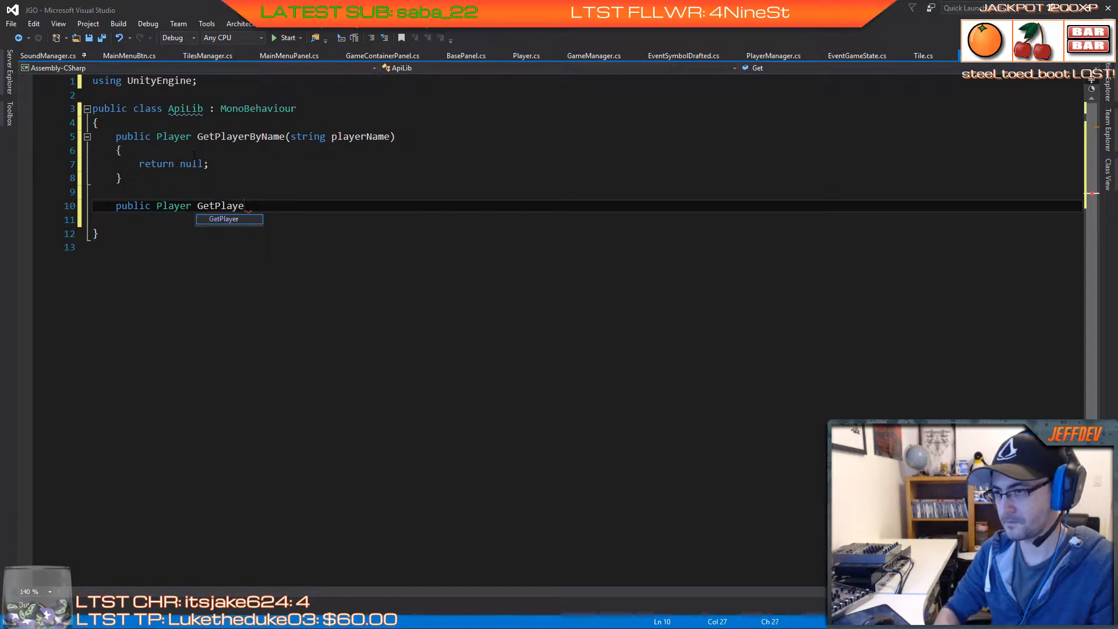
pyautogui.write('rBy')
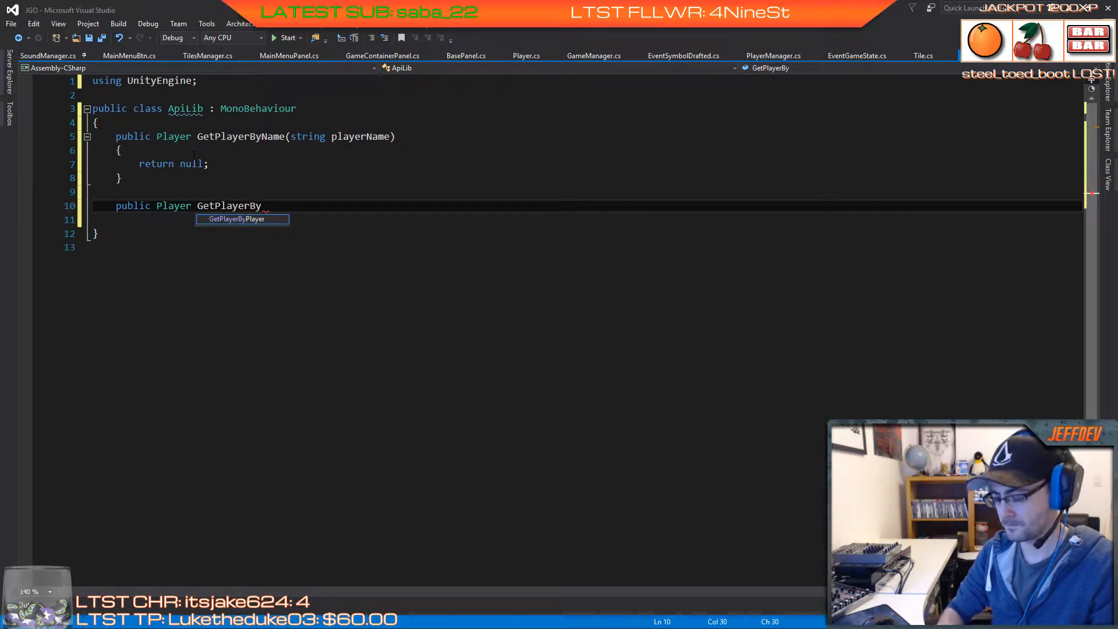
pyautogui.write('Id')
pyautogui.write('(int')
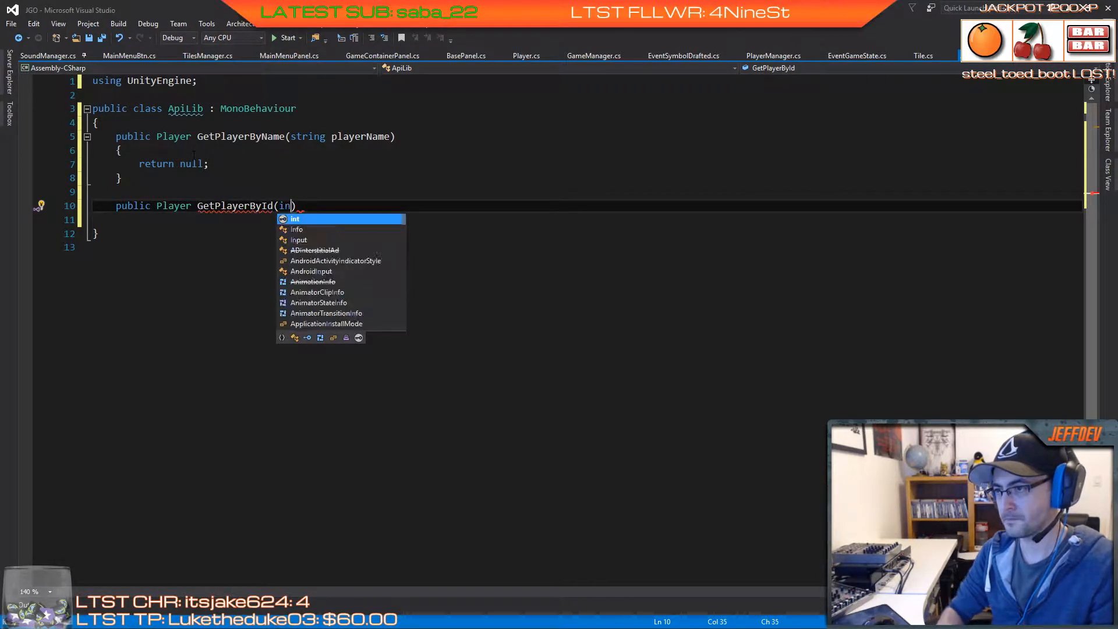
pyautogui.write(' playerId')
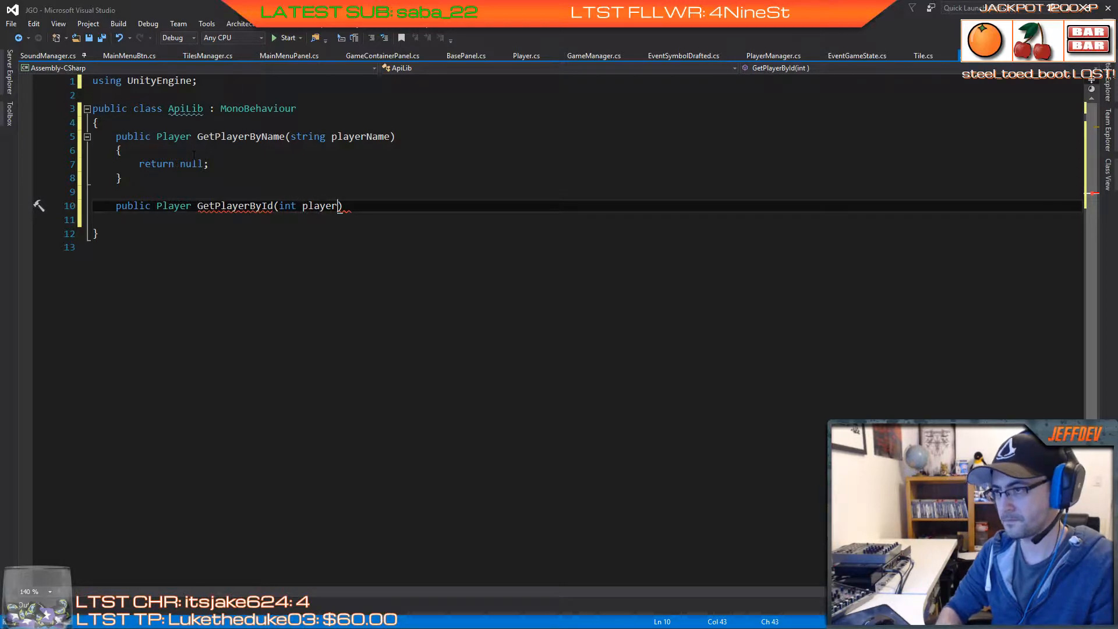
pyautogui.write(')')
# Step: Add a braced body to GetPlayerById containing "return null;"
pyautogui.press('Return')
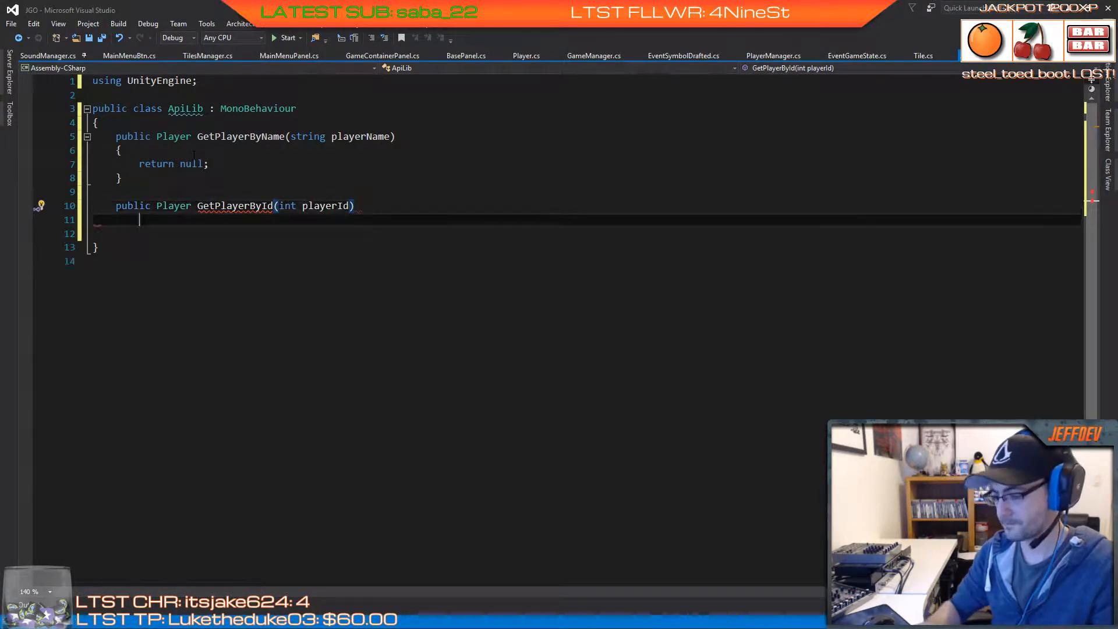
pyautogui.write('{')
pyautogui.press('Return')
pyautogui.write('return nu')
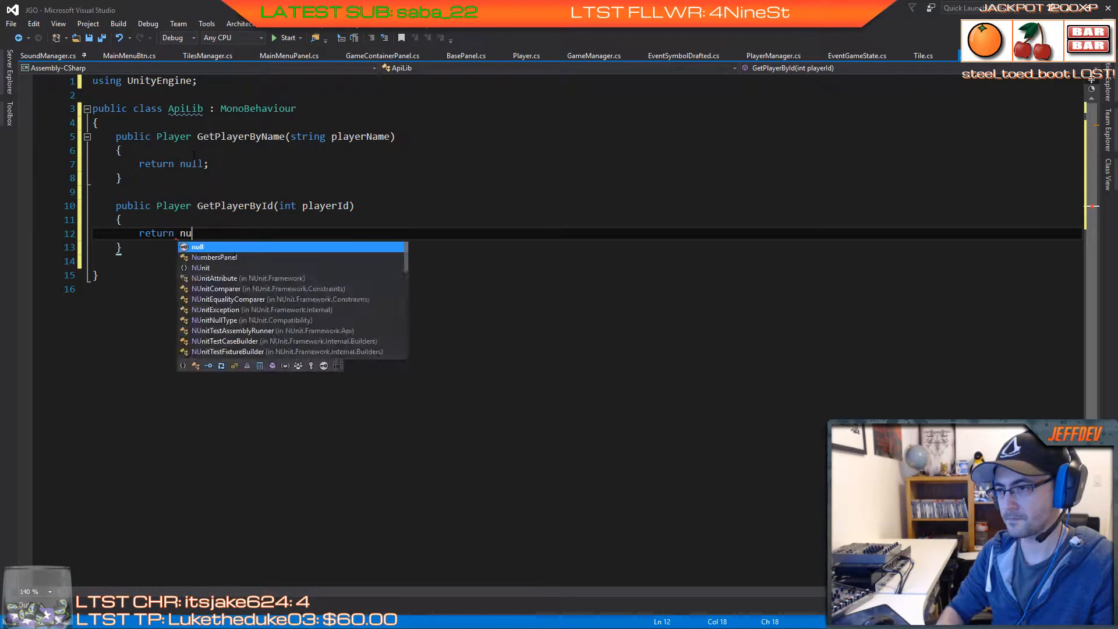
pyautogui.press('Tab')
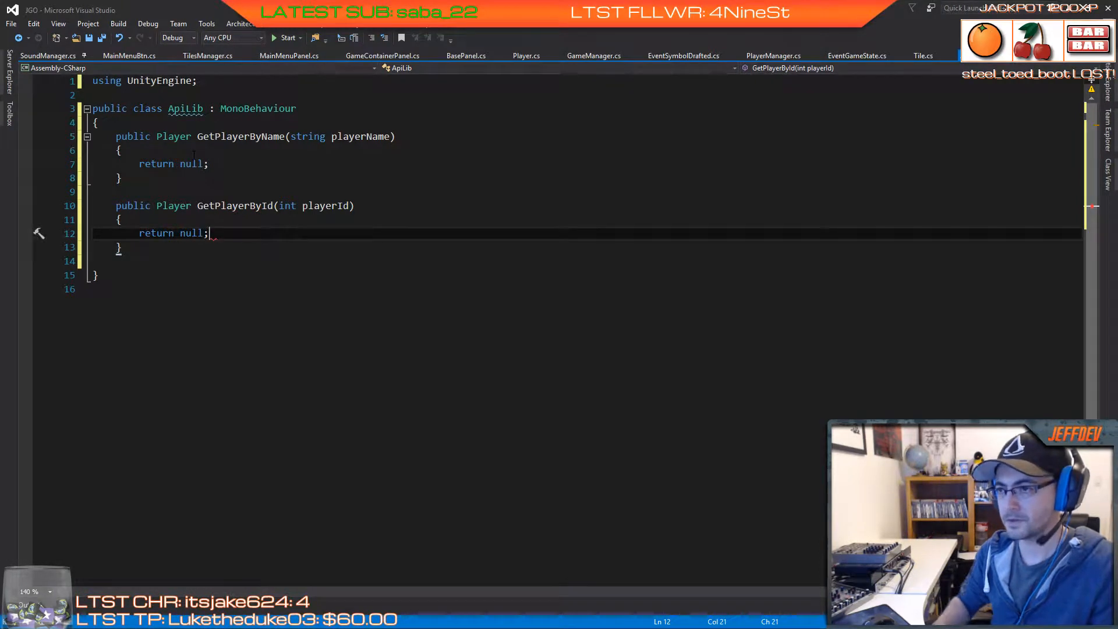
pyautogui.write(';')
# Step: At the start of the GetPlayerByName body, declare a local variable with "Player p = new Player();"
pyautogui.press('Up')
pyautogui.press('Up')
pyautogui.press('Up')
pyautogui.press('Up')
pyautogui.press('Up')
pyautogui.press('Up')
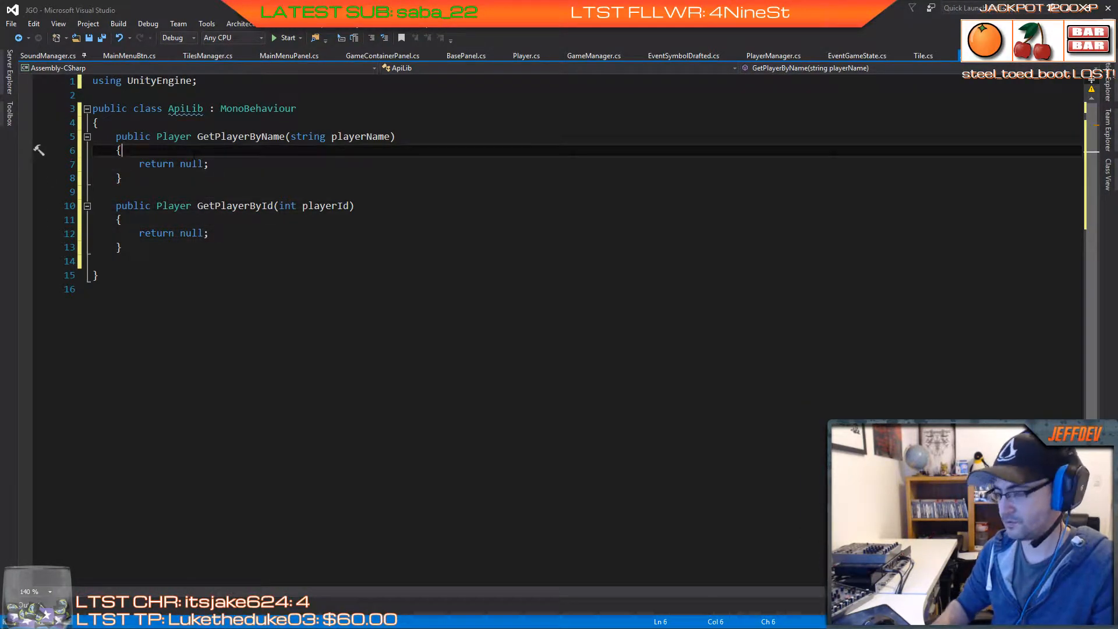
pyautogui.press('Return')
pyautogui.write('p')
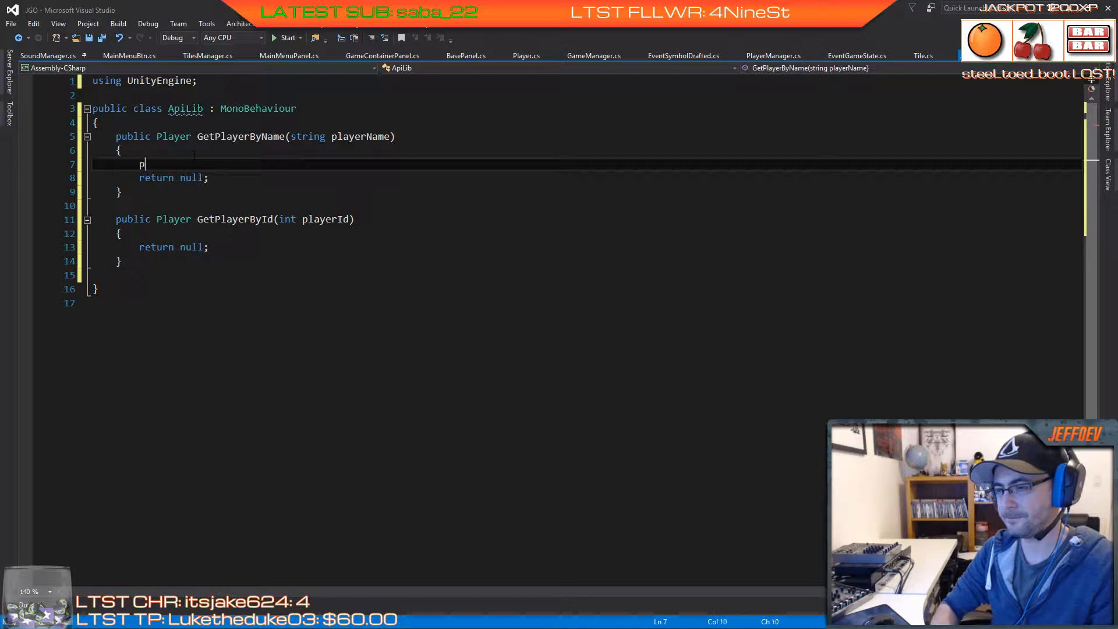
pyautogui.write('la')
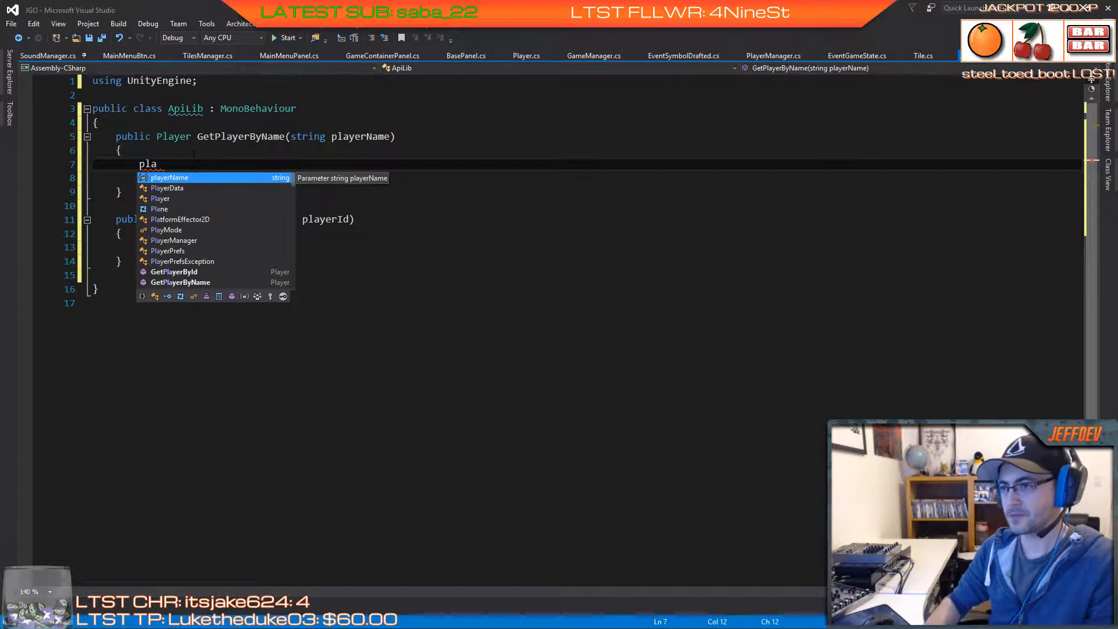
pyautogui.write('y')
pyautogui.press('Tab')
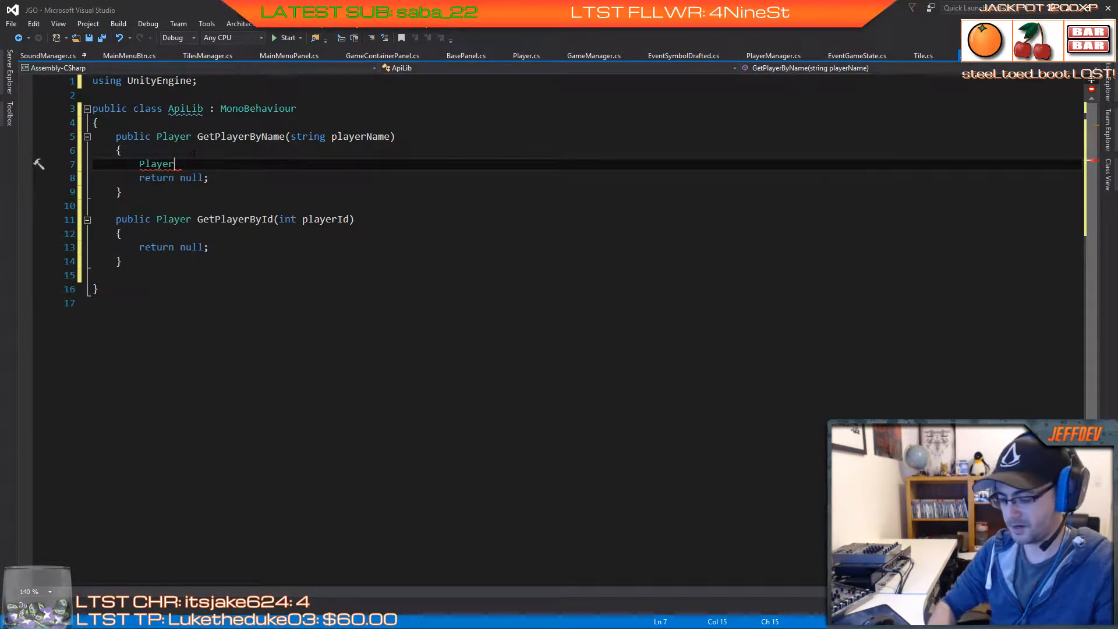
pyautogui.write('p = ')
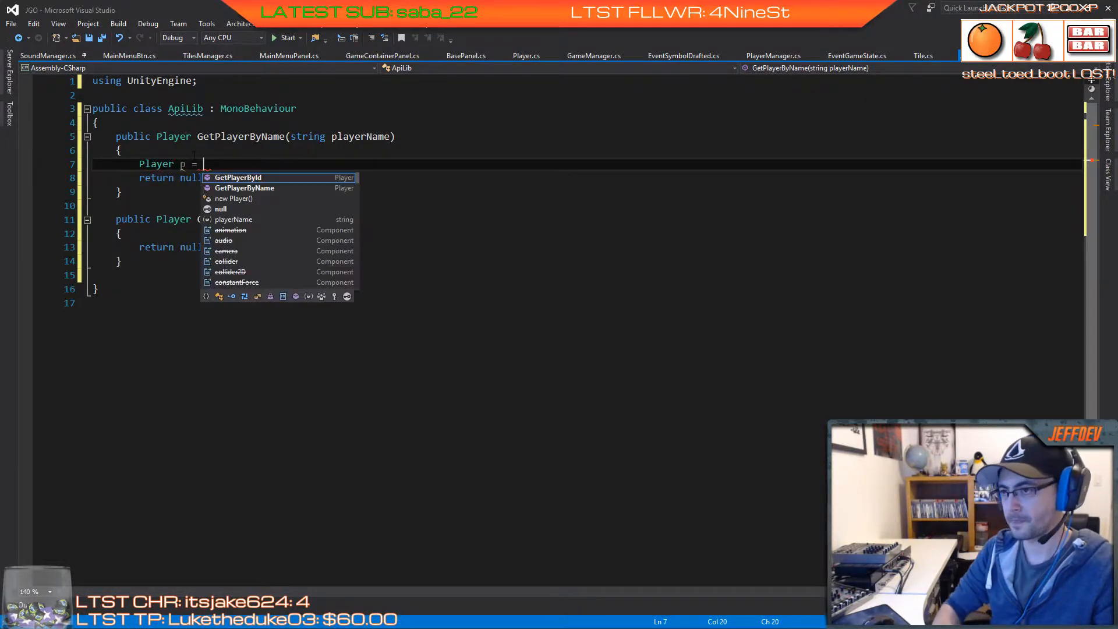
pyautogui.write('ne')
pyautogui.press('Tab')
pyautogui.write(';')
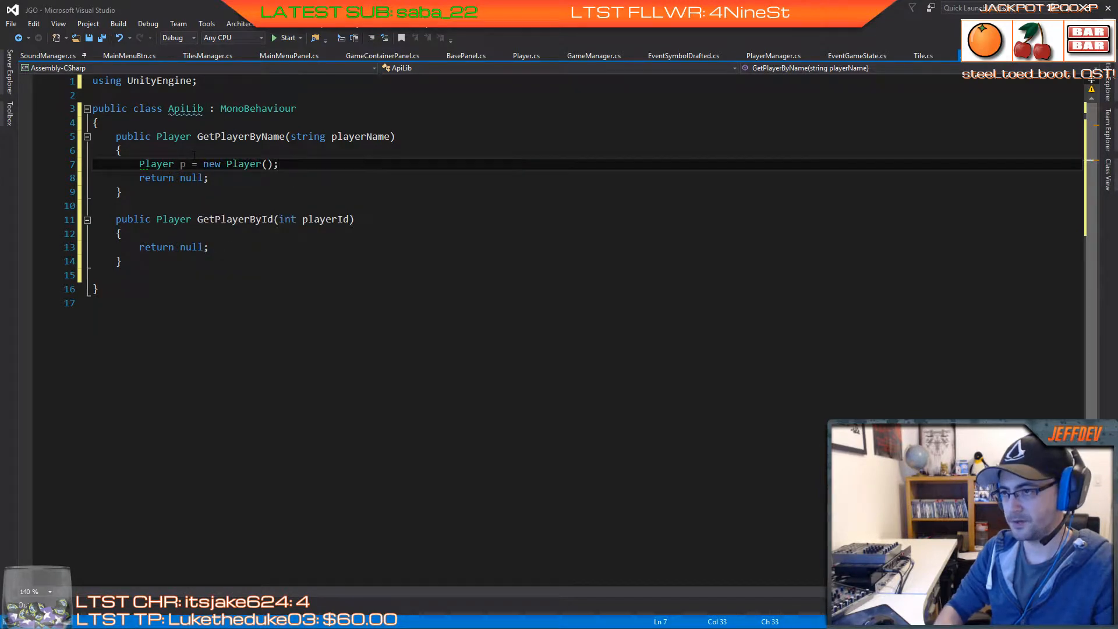
# Step: Below the p declaration, initialize the player's data with "p.Data = new PlayerData();"
pyautogui.press('Return')
pyautogui.write('pla')
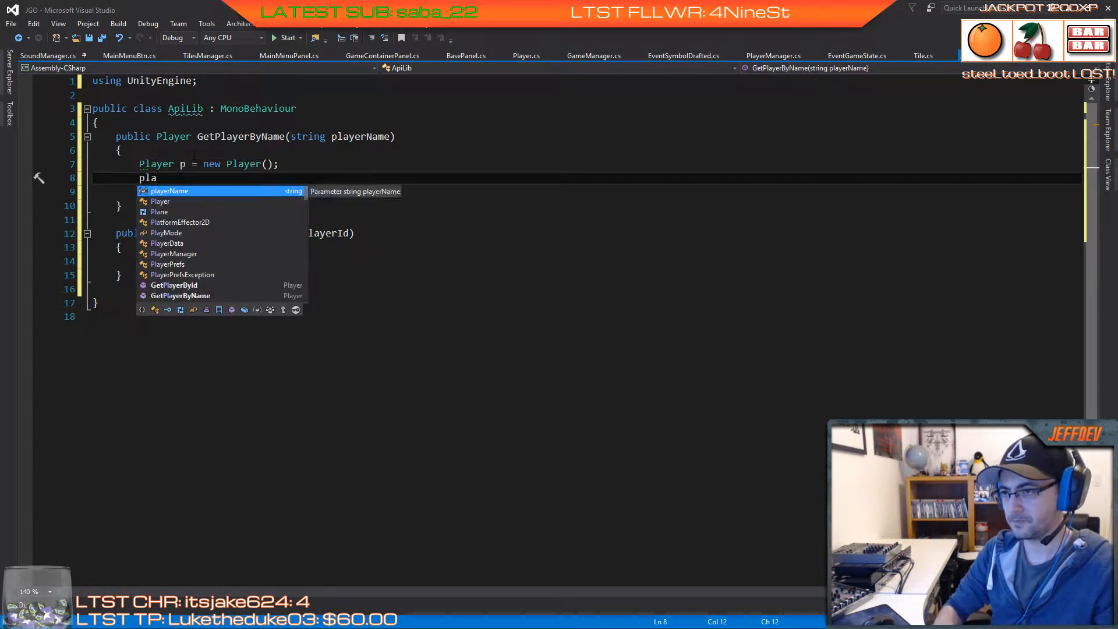
pyautogui.press('Down')
pyautogui.press('Tab')
pyautogui.write('.da')
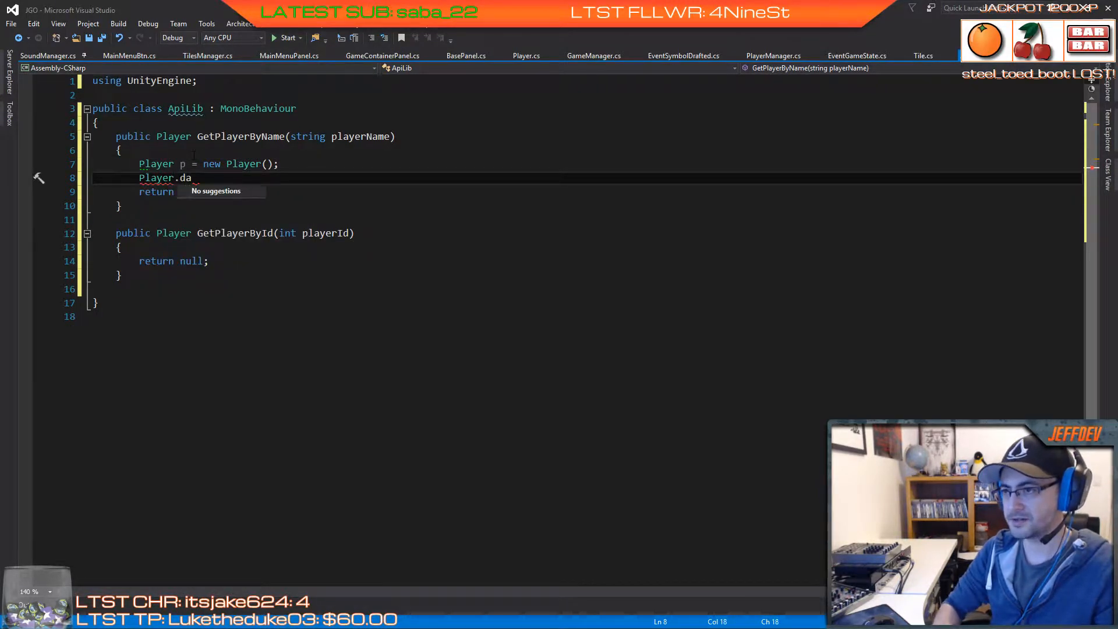
pyautogui.press('BackSpace')
pyautogui.press('BackSpace')
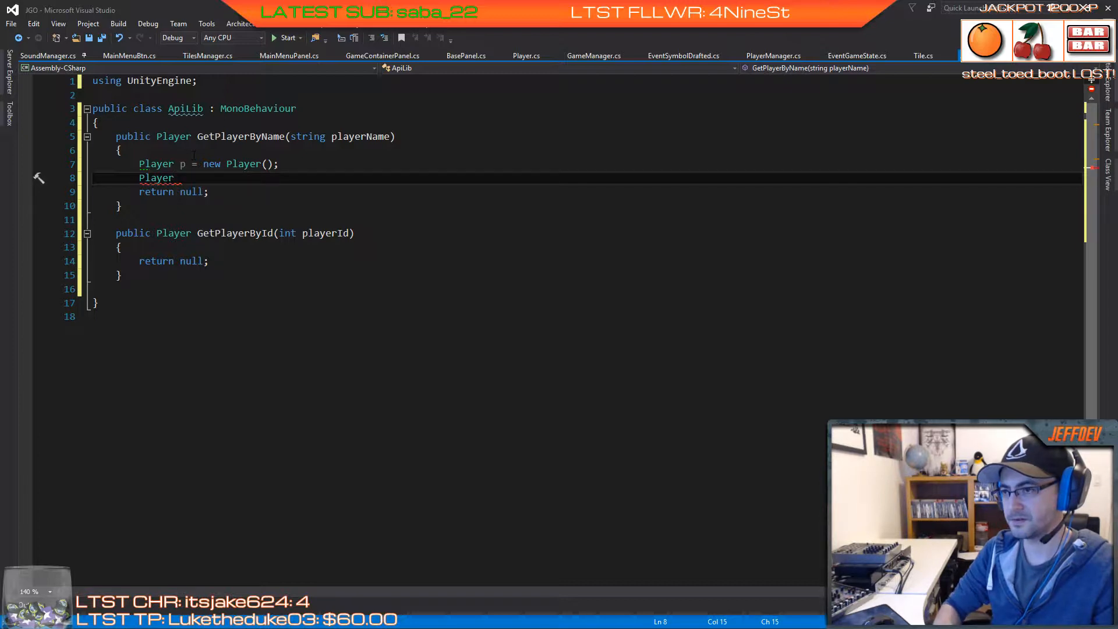
pyautogui.write('p.')
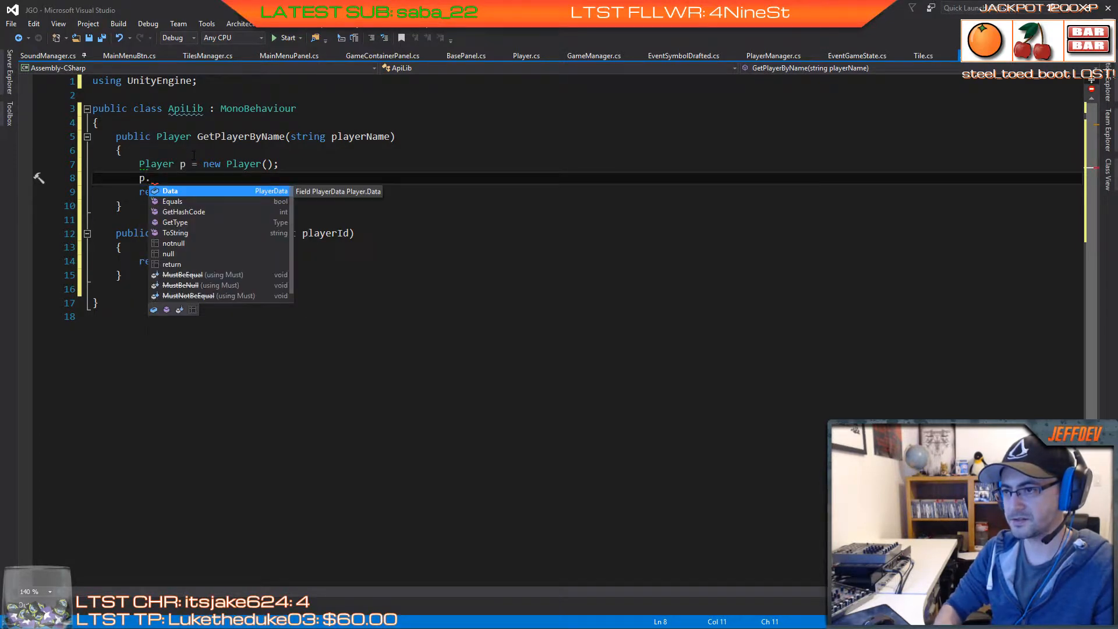
pyautogui.press('Tab')
pyautogui.write('=')
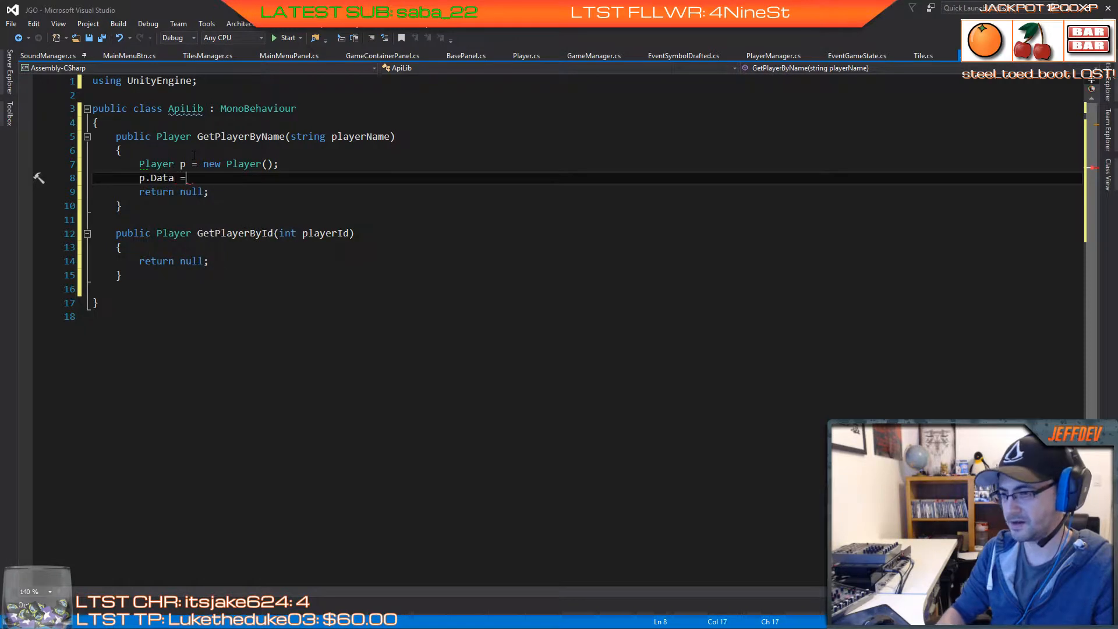
pyautogui.press('Tab')
pyautogui.write(';')
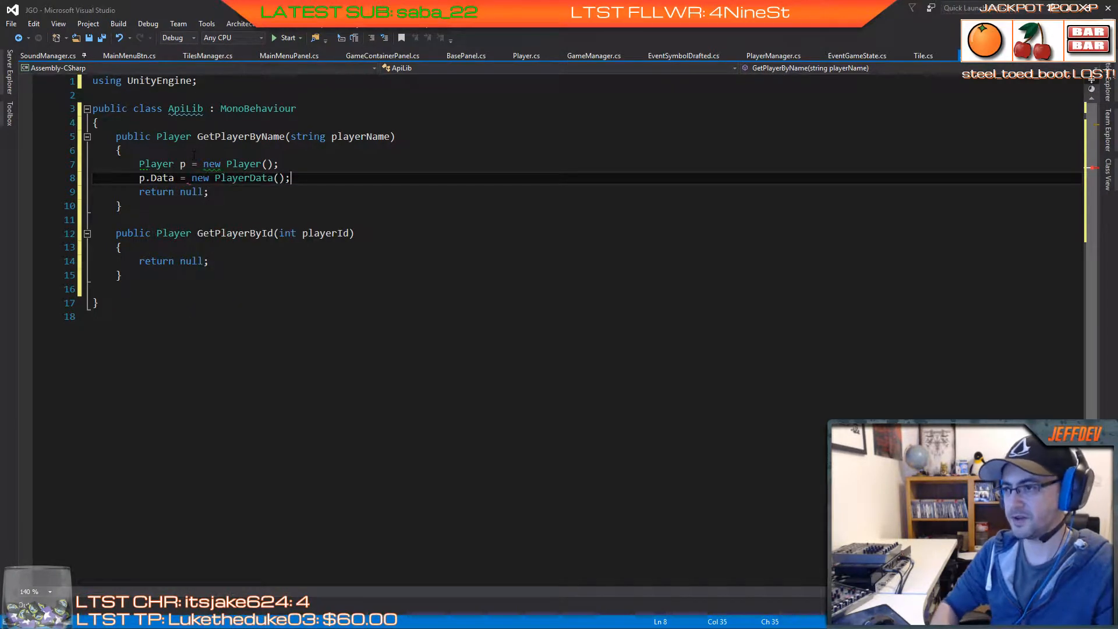
# Step: Add a line in GetPlayerByName that sets p.Data.Level to 20
pyautogui.press('Return')
pyautogui.write('p')
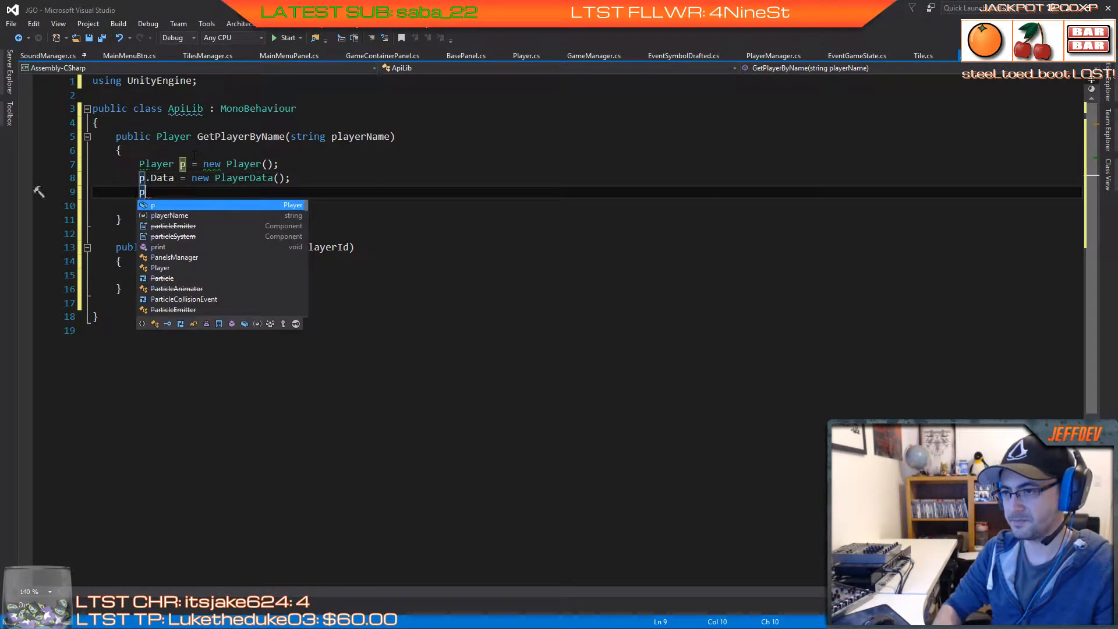
pyautogui.press('Escape')
pyautogui.write('.Da')
pyautogui.press('Tab')
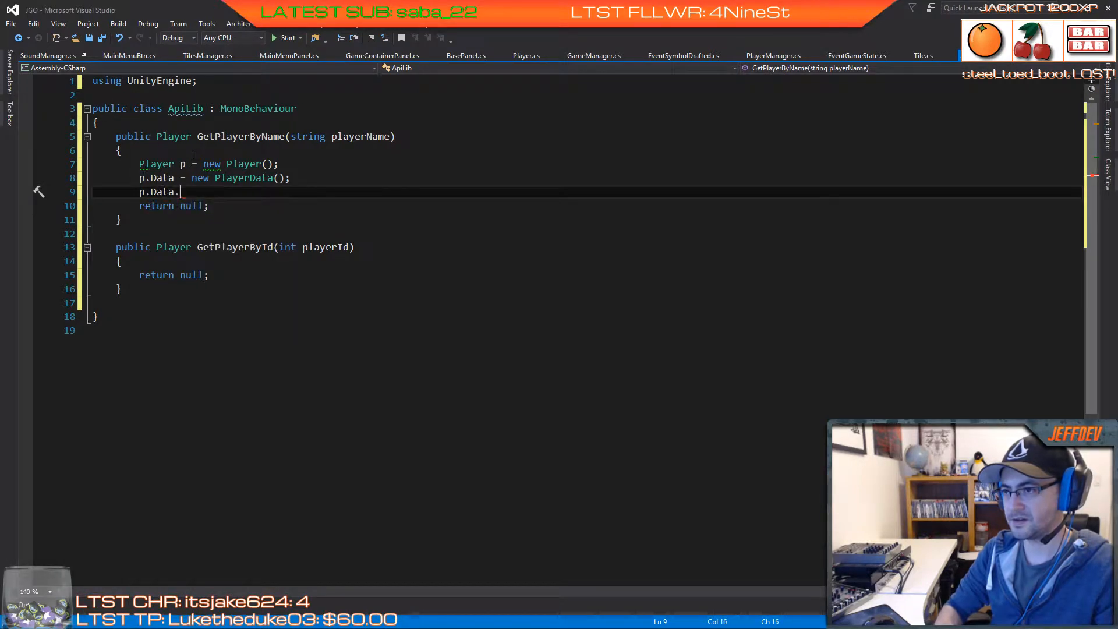
pyautogui.write('.')
pyautogui.press('Tab')
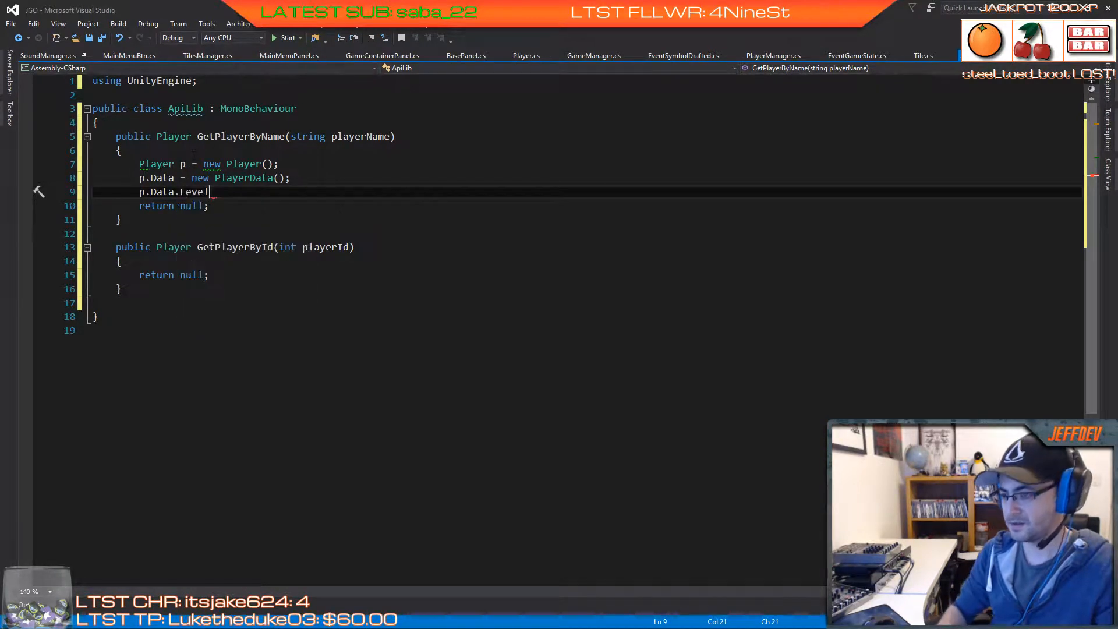
pyautogui.write('= 20;')
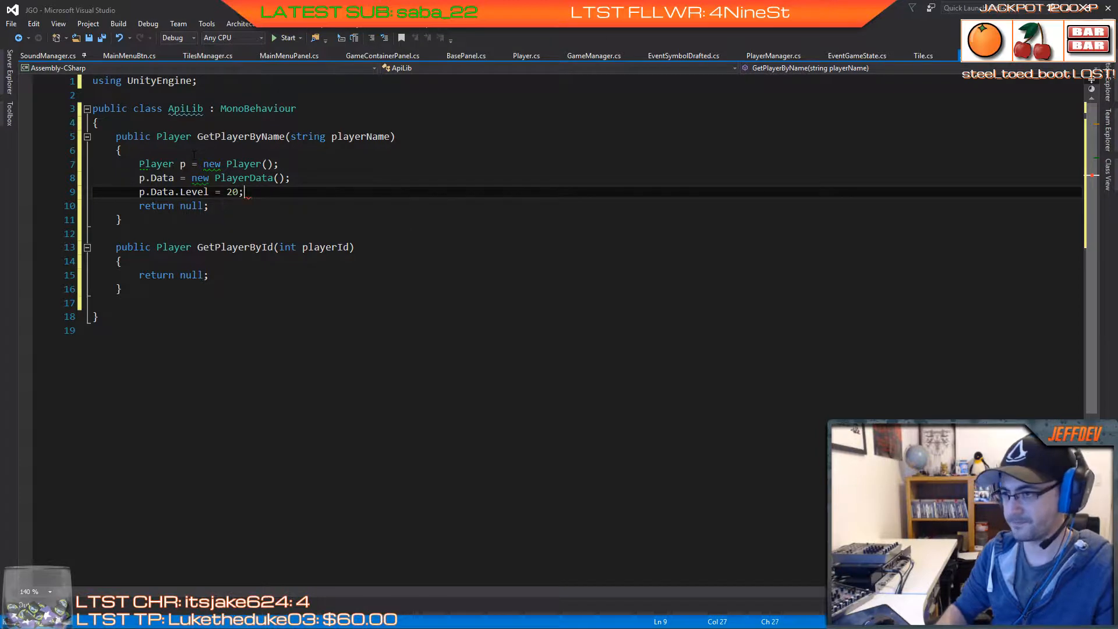
# Step: Add a line that assigns the player's display name as a string to p.Data.Name
pyautogui.press('Return')
pyautogui.write('pda')
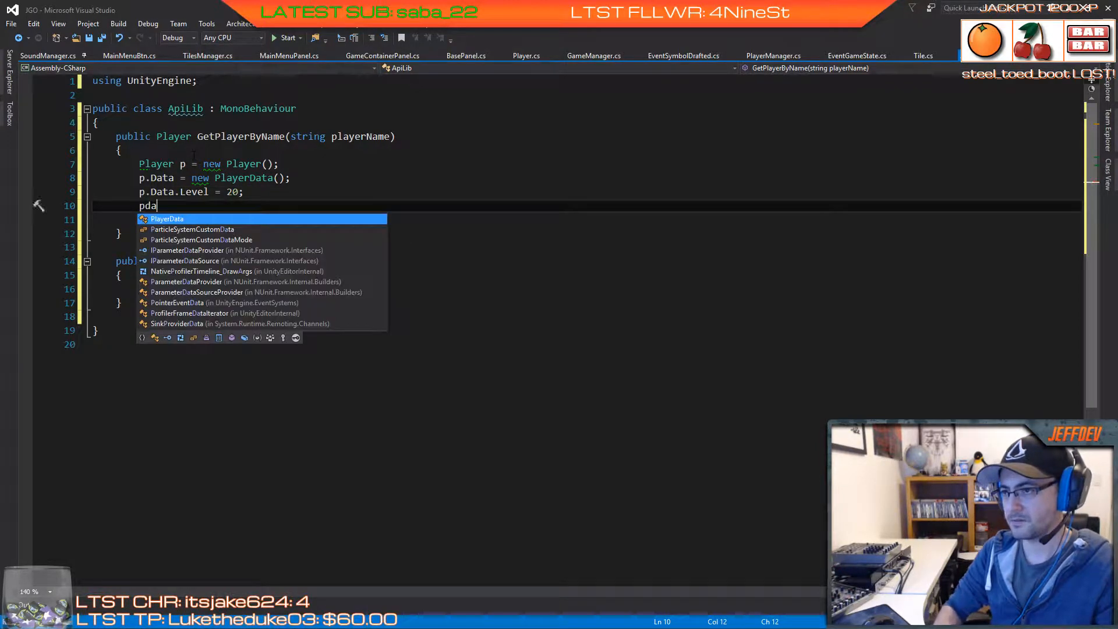
pyautogui.press('BackSpace')
pyautogui.write('.Data')
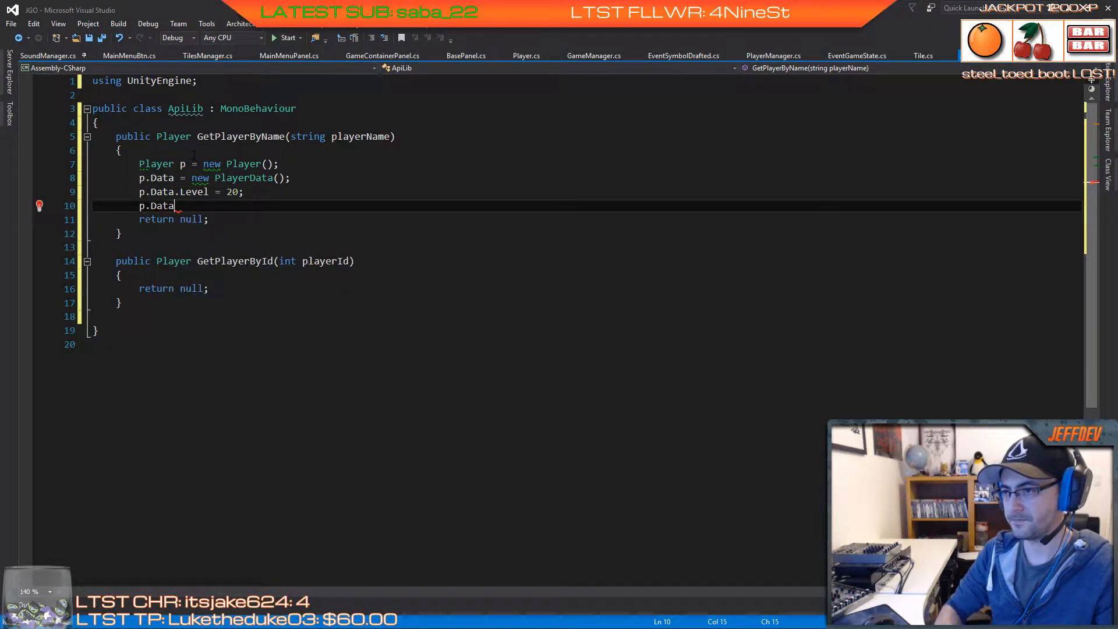
pyautogui.write('.Name')
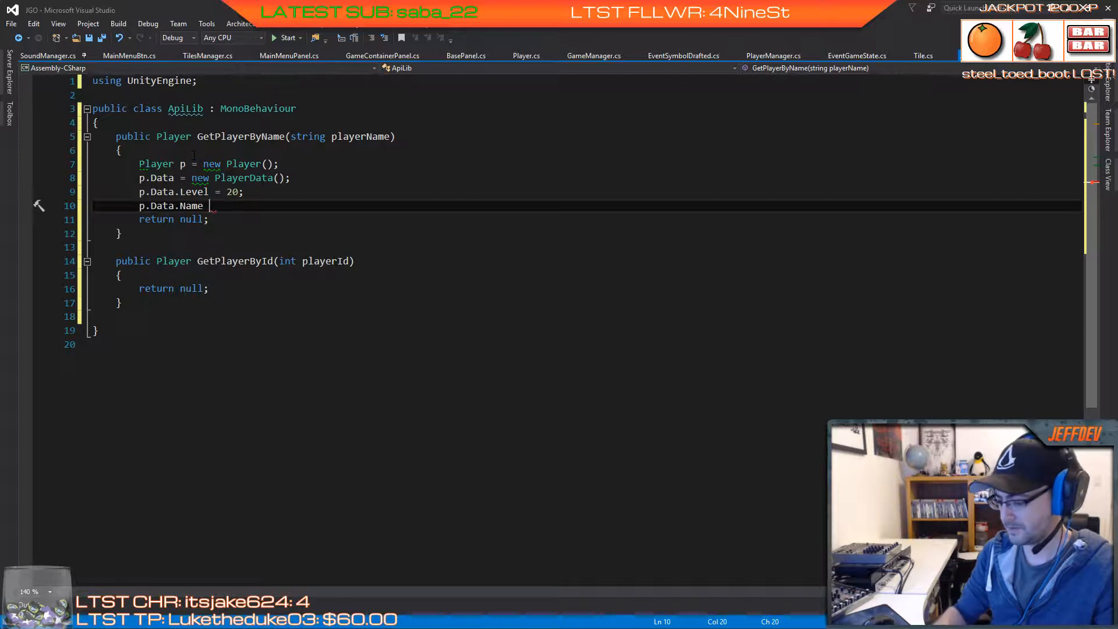
pyautogui.write(' = "')
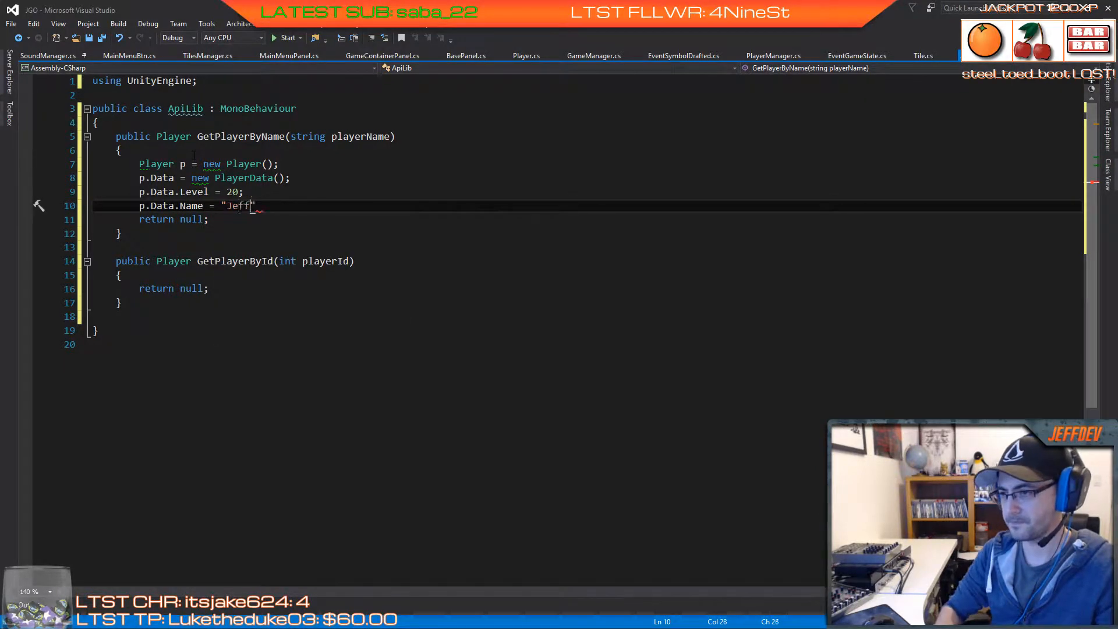
pyautogui.write('JeffDev";')
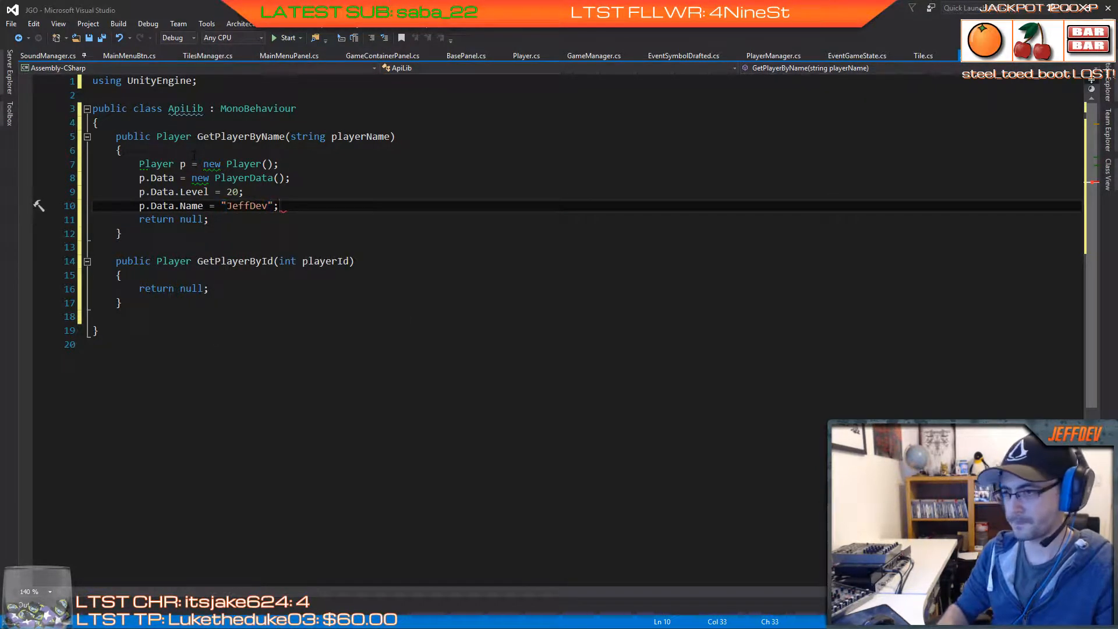
# Step: Add a line that assigns a sample integer account ID to p.Data.TwitchId
pyautogui.press('Return')
pyautogui.write('p')
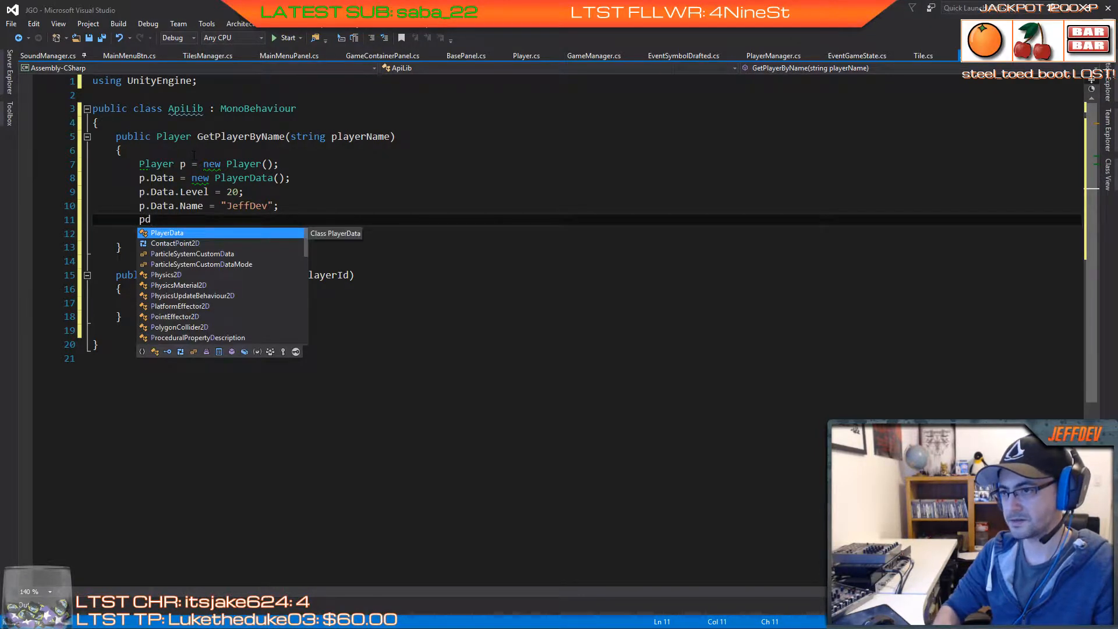
pyautogui.write('.data.')
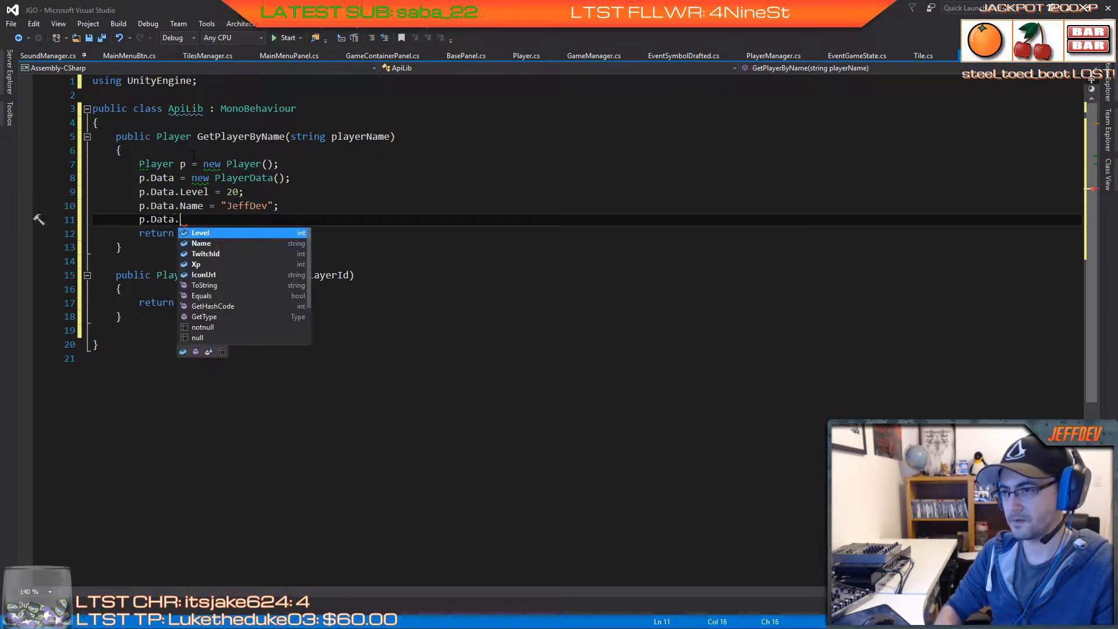
pyautogui.press('Tab')
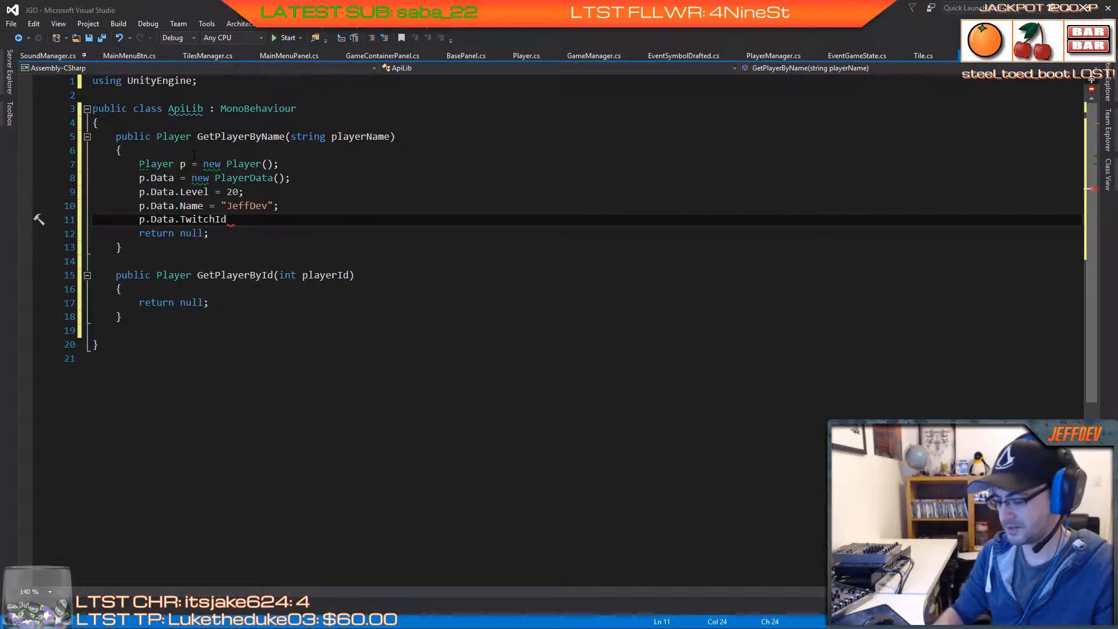
pyautogui.write('= ')
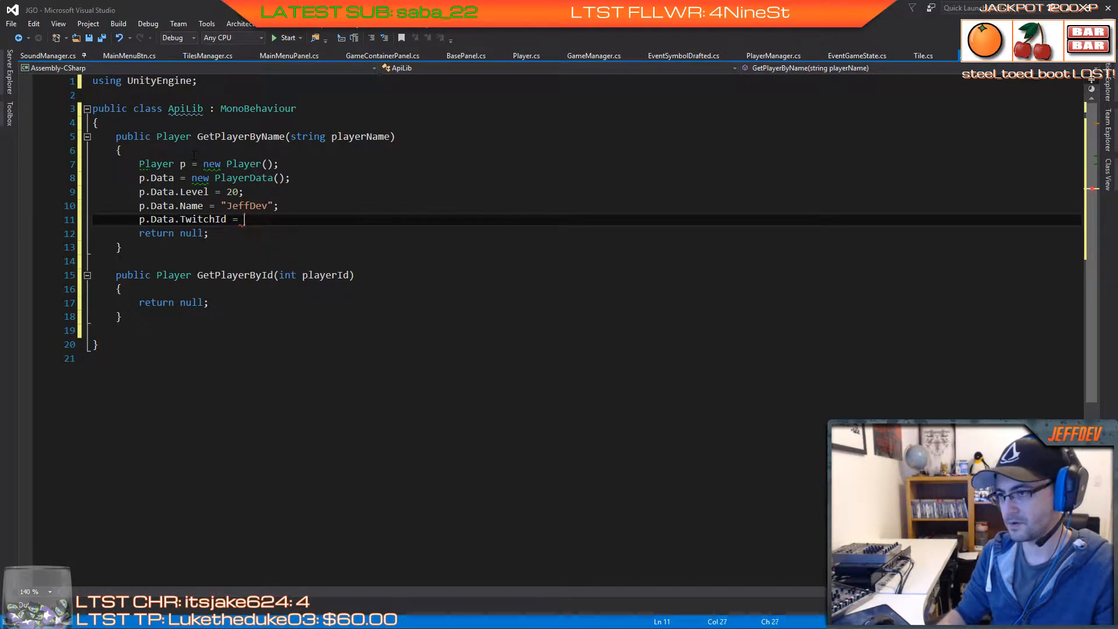
pyautogui.write('"5656;')
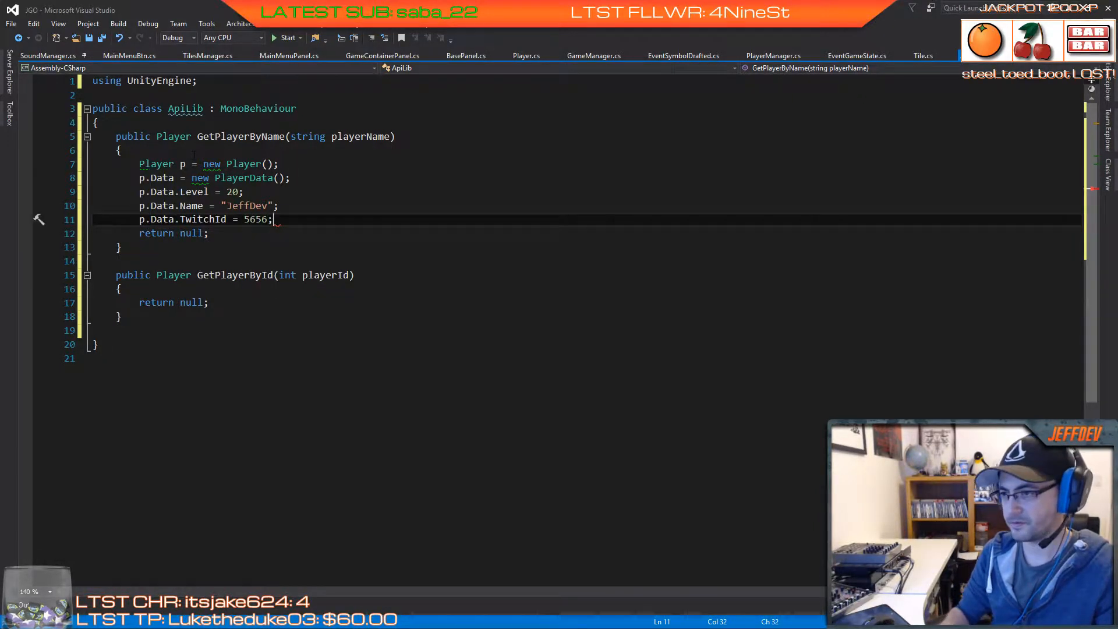
# Step: Add a line below the TwitchId assignment that sets p.Data.Xp to 5000
pyautogui.press('Return')
pyautogui.write('pd')
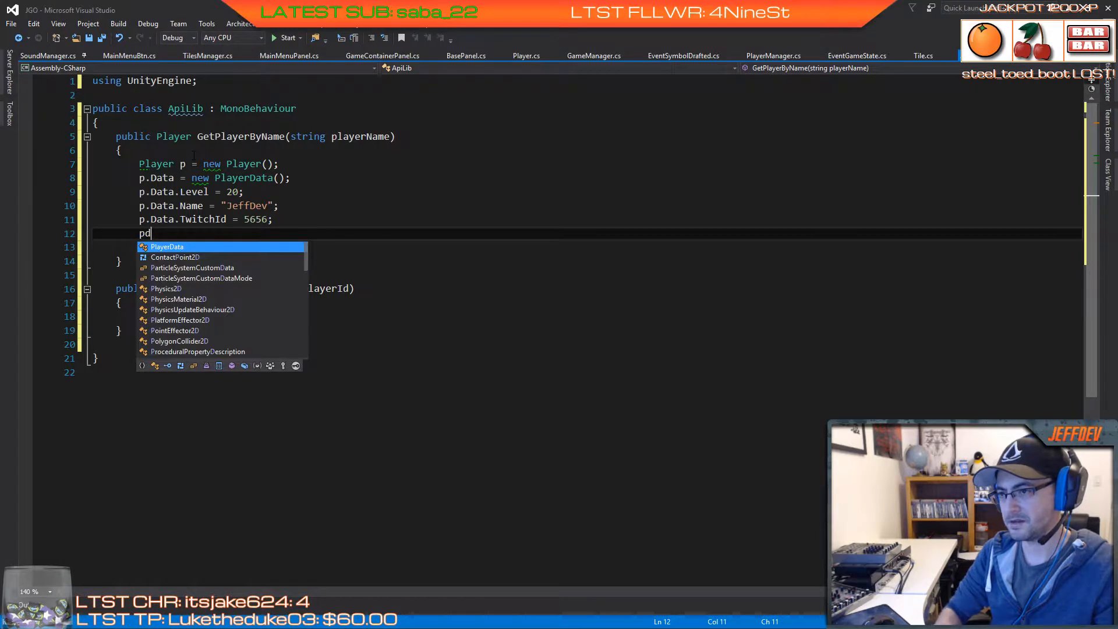
pyautogui.press('BackSpace')
pyautogui.write('.Data.')
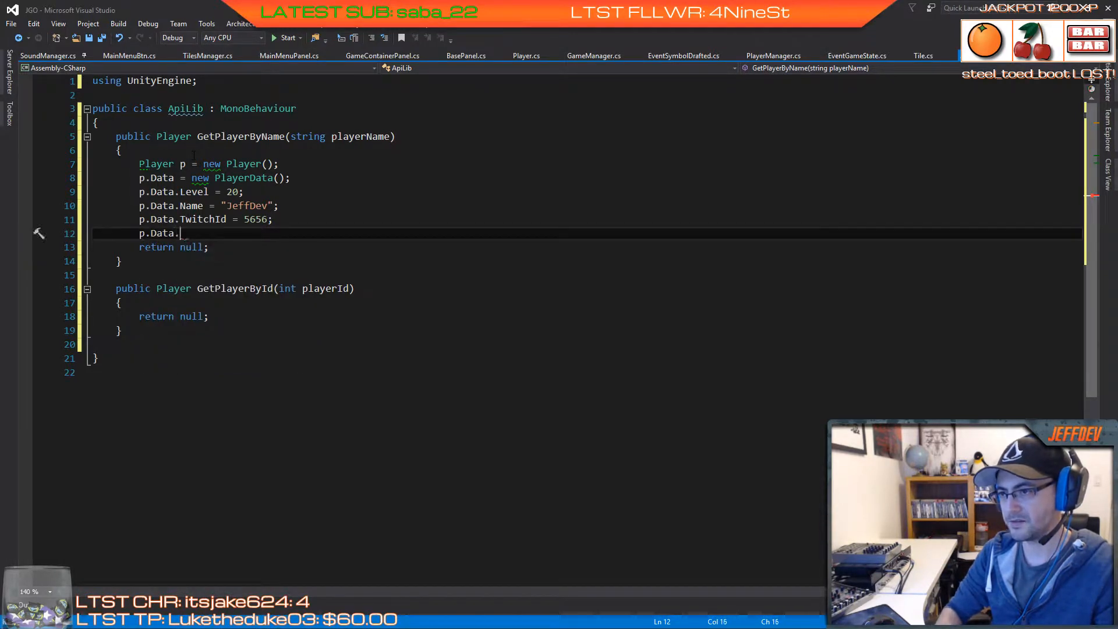
pyautogui.press('Down')
pyautogui.press('Down')
pyautogui.press('Escape')
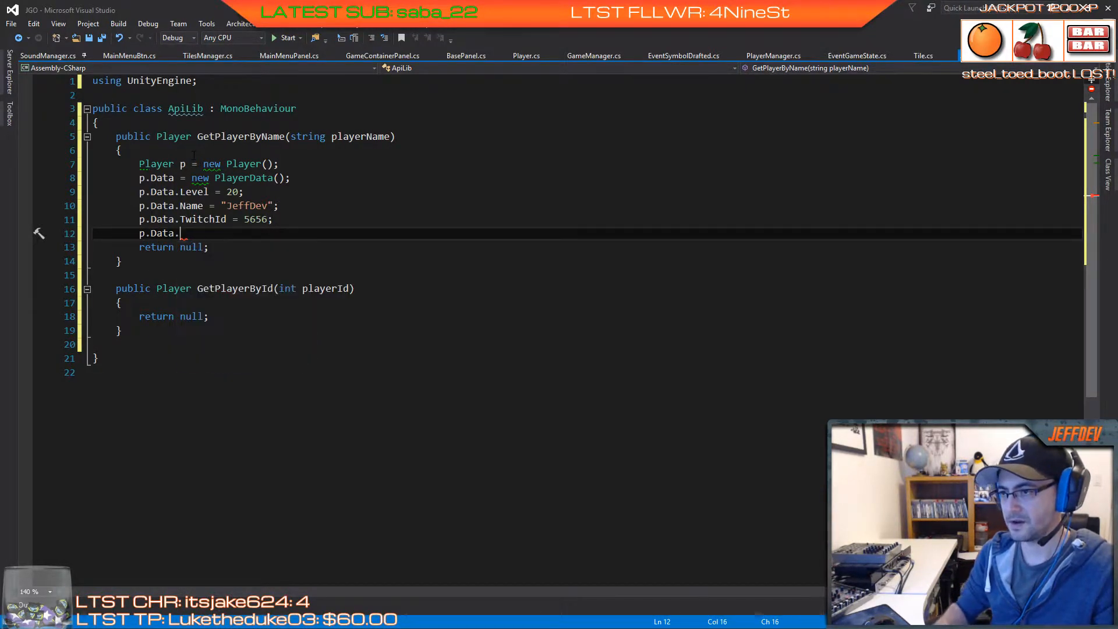
pyautogui.write('Xp =')
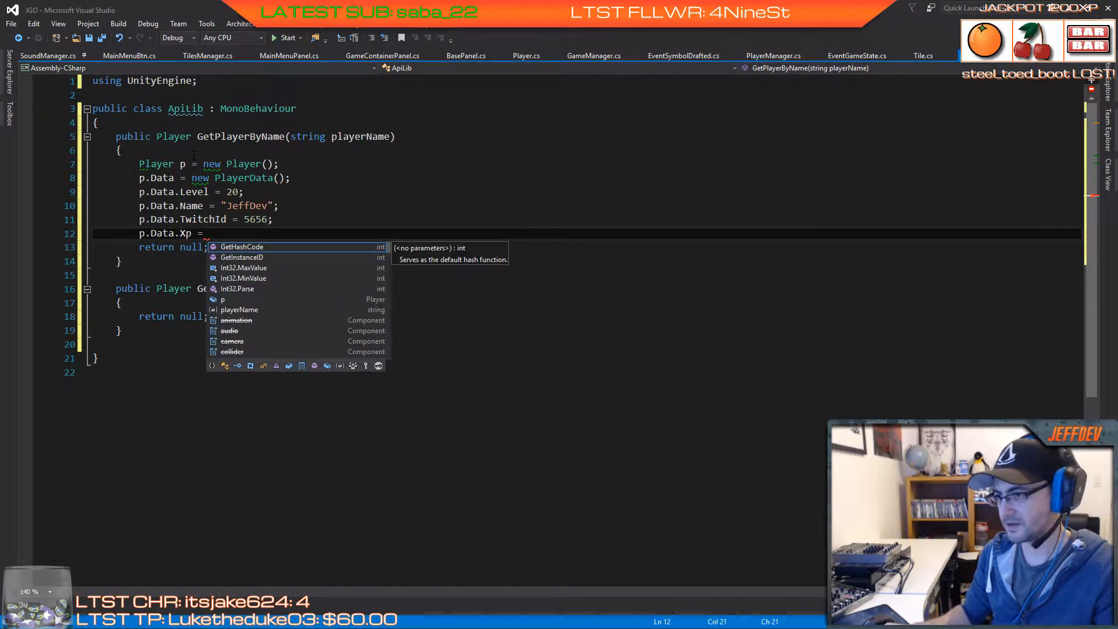
pyautogui.write(' 5000;')
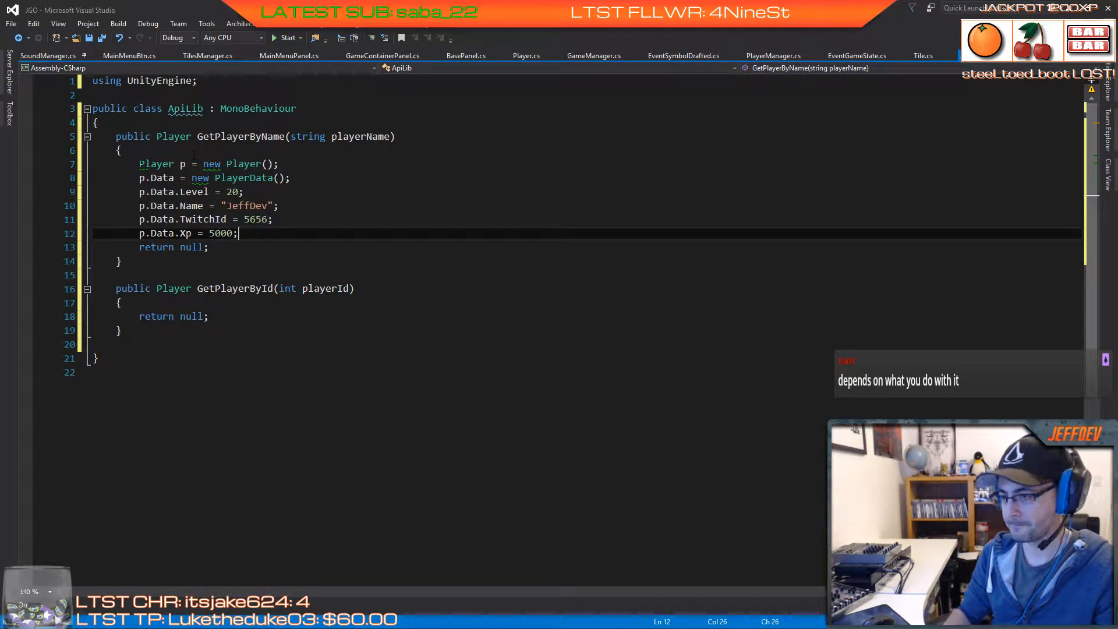
pyautogui.press('Return')
pyautogui.write('p')
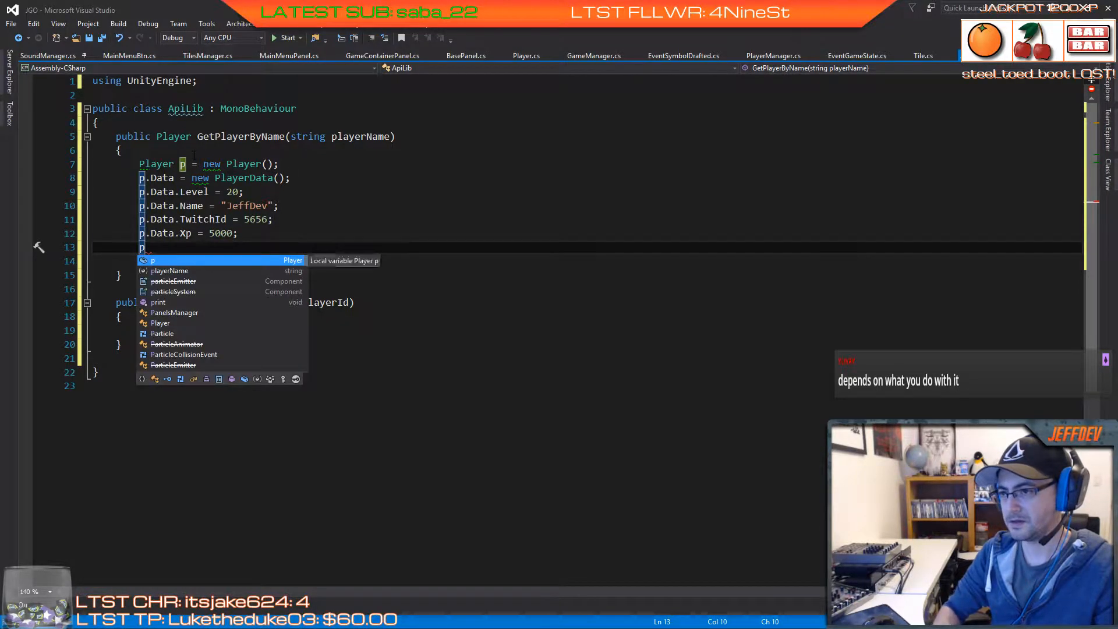
pyautogui.press('Escape')
pyautogui.write('.Data.')
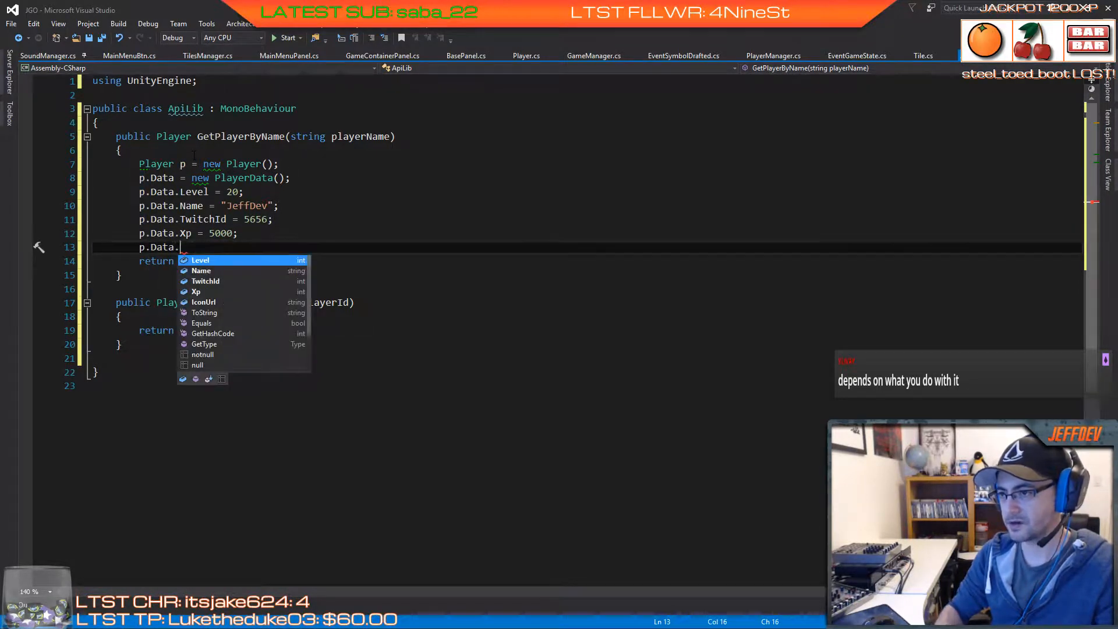
pyautogui.press('Down')
pyautogui.press('Down')
pyautogui.press('Down')
pyautogui.press('Down')
pyautogui.press('Tab')
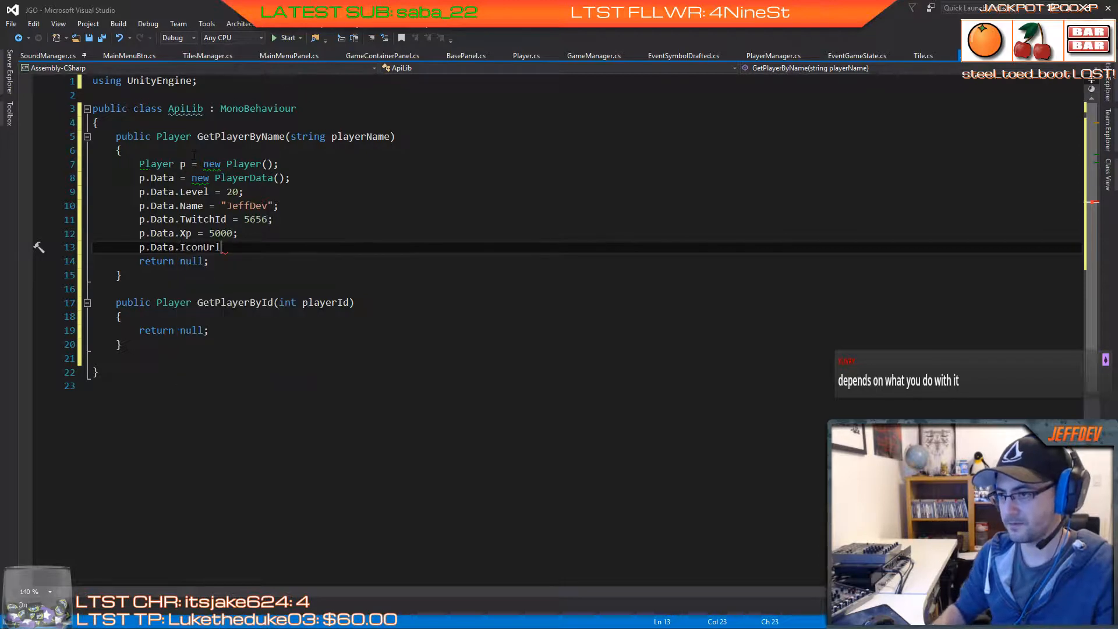
pyautogui.write('= ')
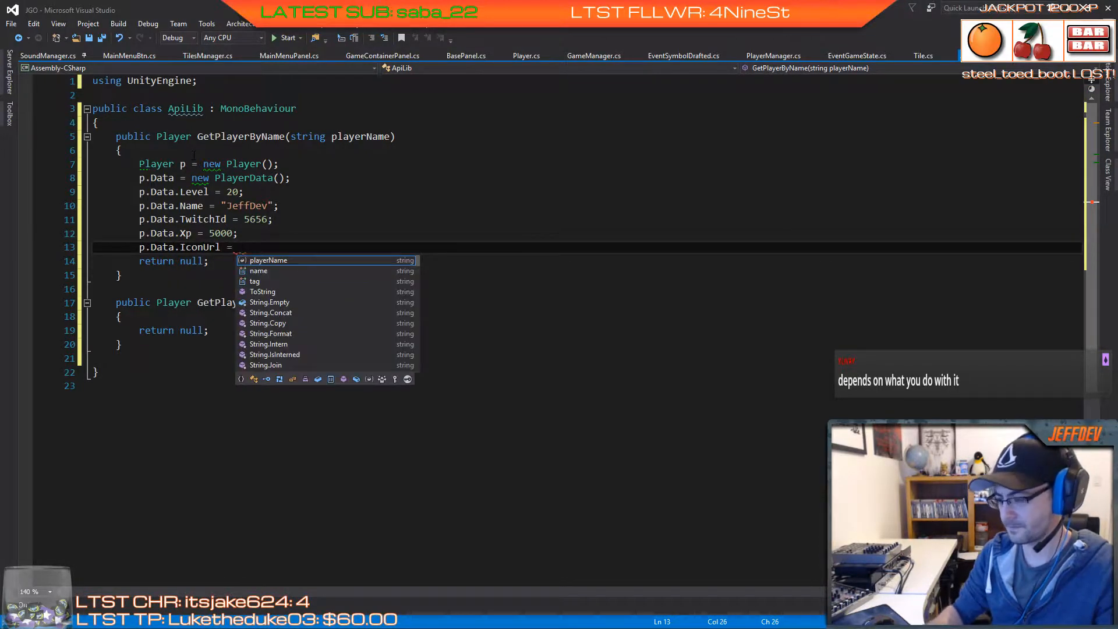
pyautogui.write('"h')
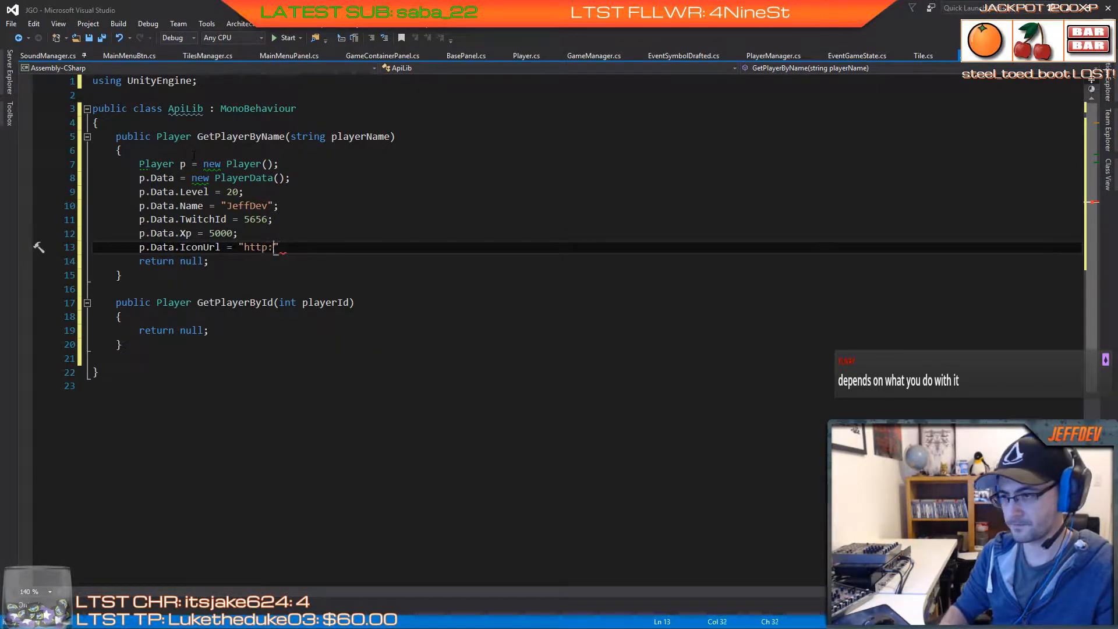
pyautogui.write('ttp://google')
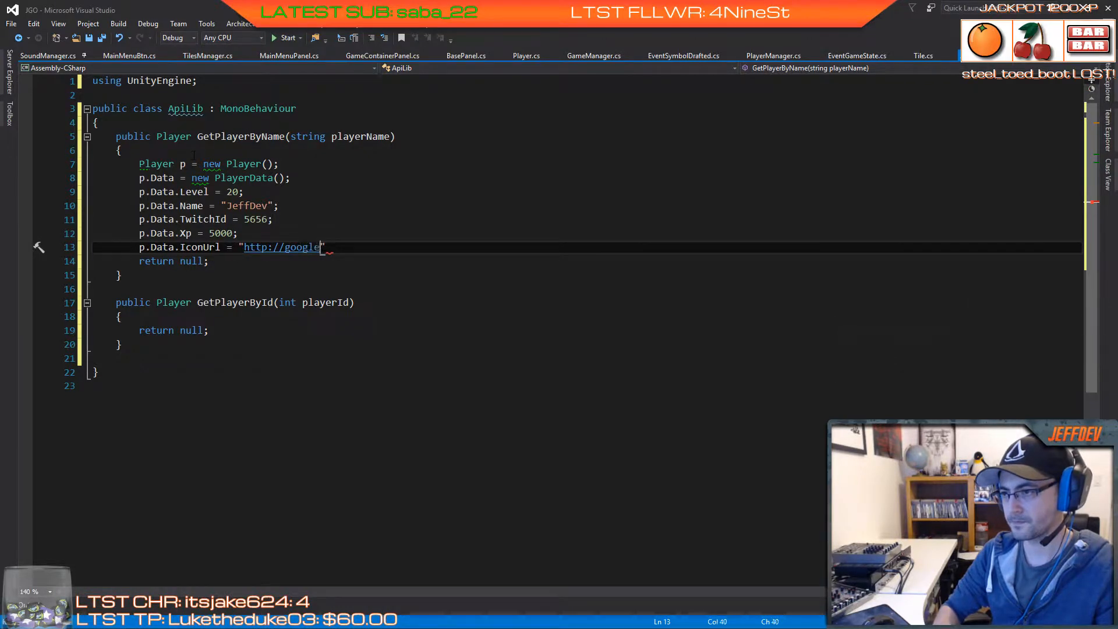
pyautogui.write('.com"')
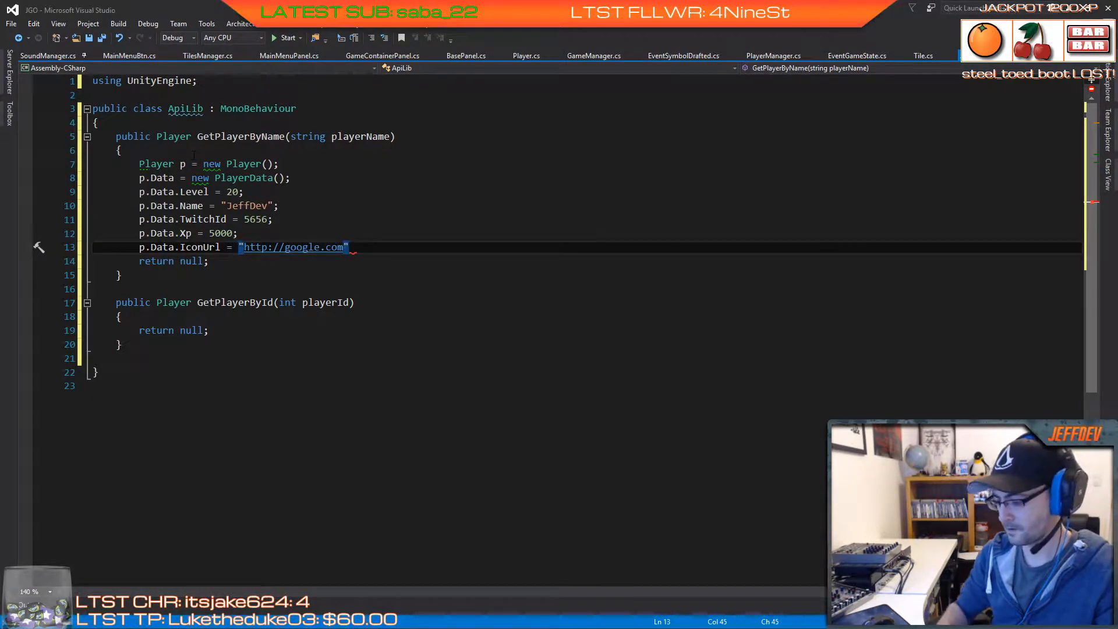
pyautogui.write(';')
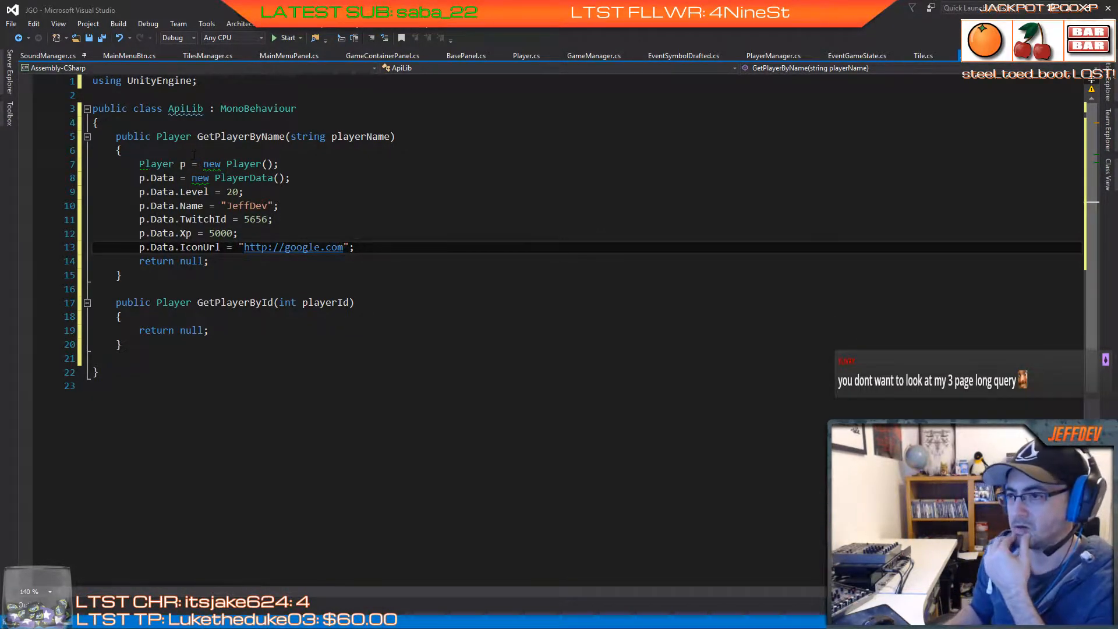
# Step: Change the return statement of GetPlayerByName so that it returns p
pyautogui.press('Down')
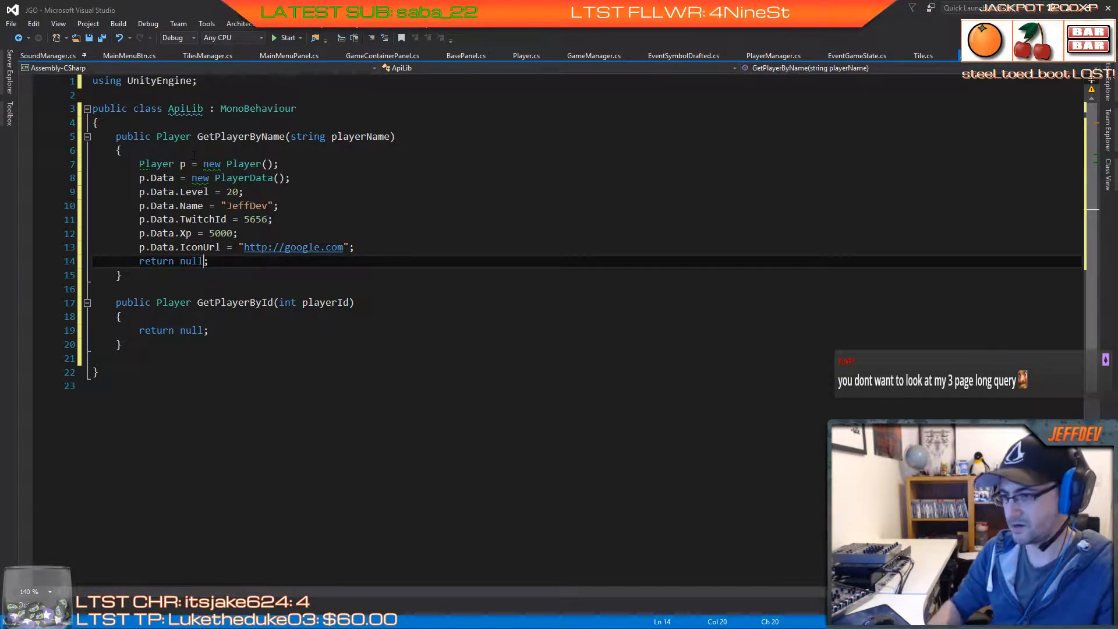
pyautogui.press('BackSpace')
pyautogui.write('p')
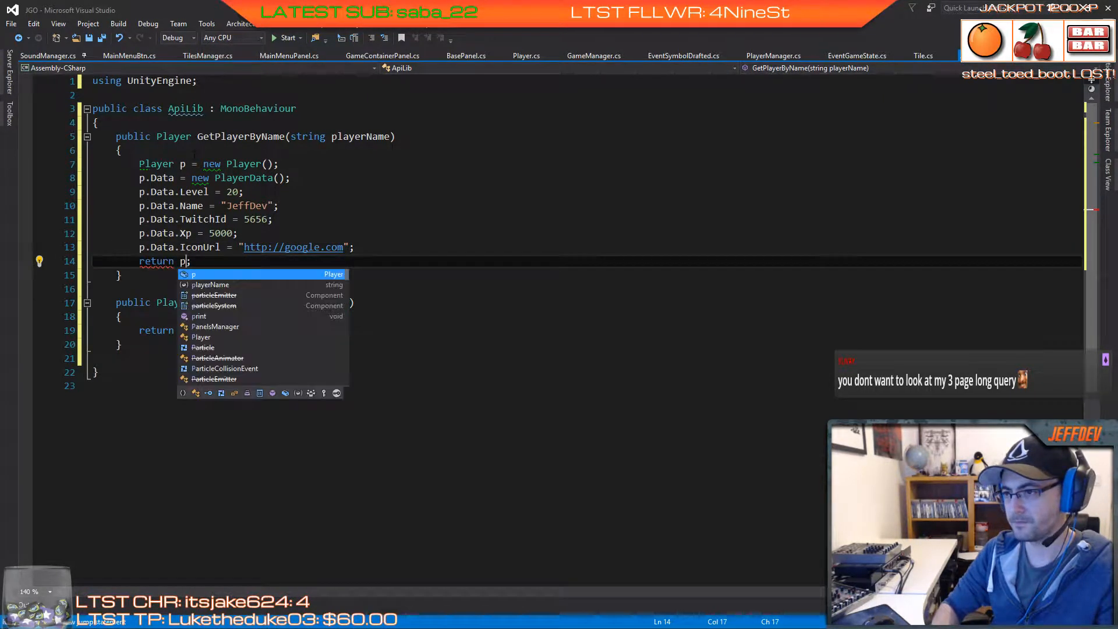
pyautogui.click(191, 192)
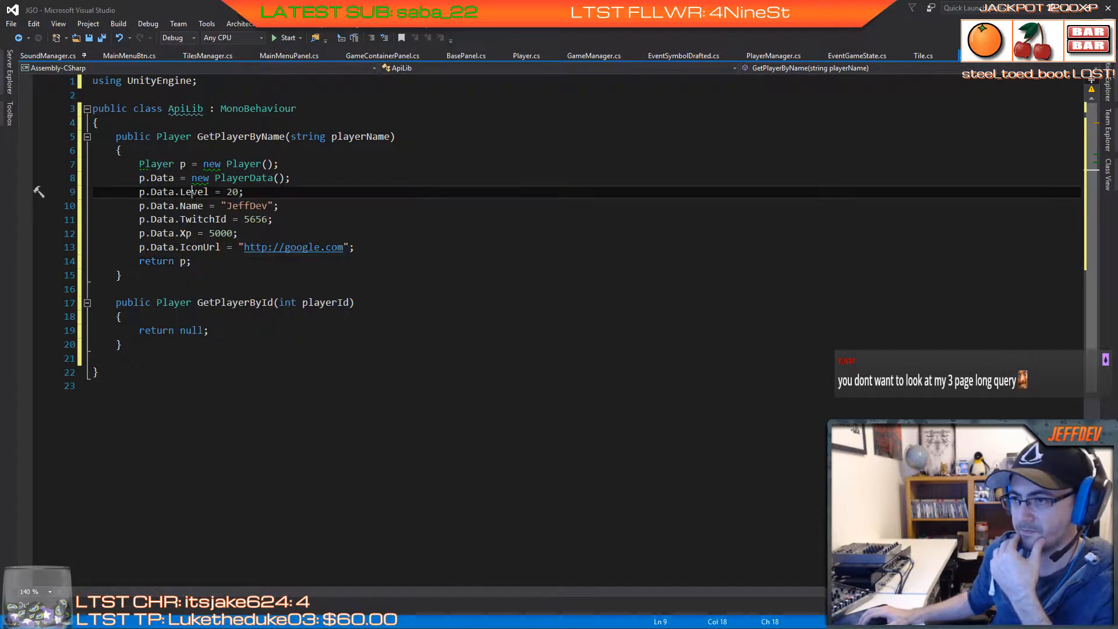
# Step: Start declaring a private method with return type Player below GetPlayerById in the ApiLib class
pyautogui.moveTo(139, 163); pyautogui.dragTo(363, 249)
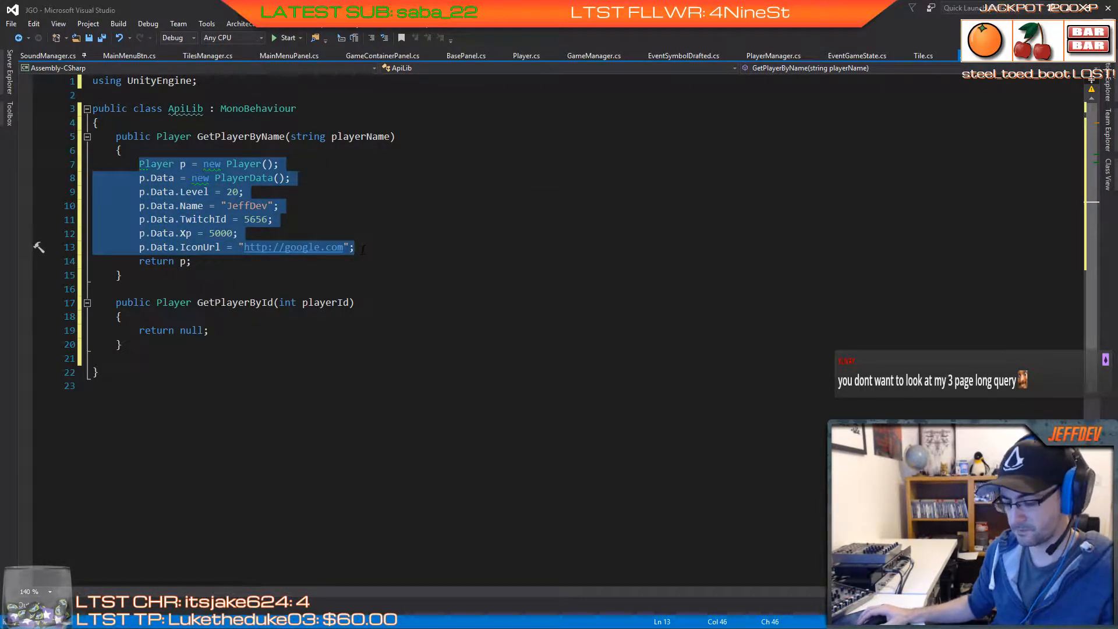
pyautogui.click(148, 346)
pyautogui.press('Return')
pyautogui.press('Return')
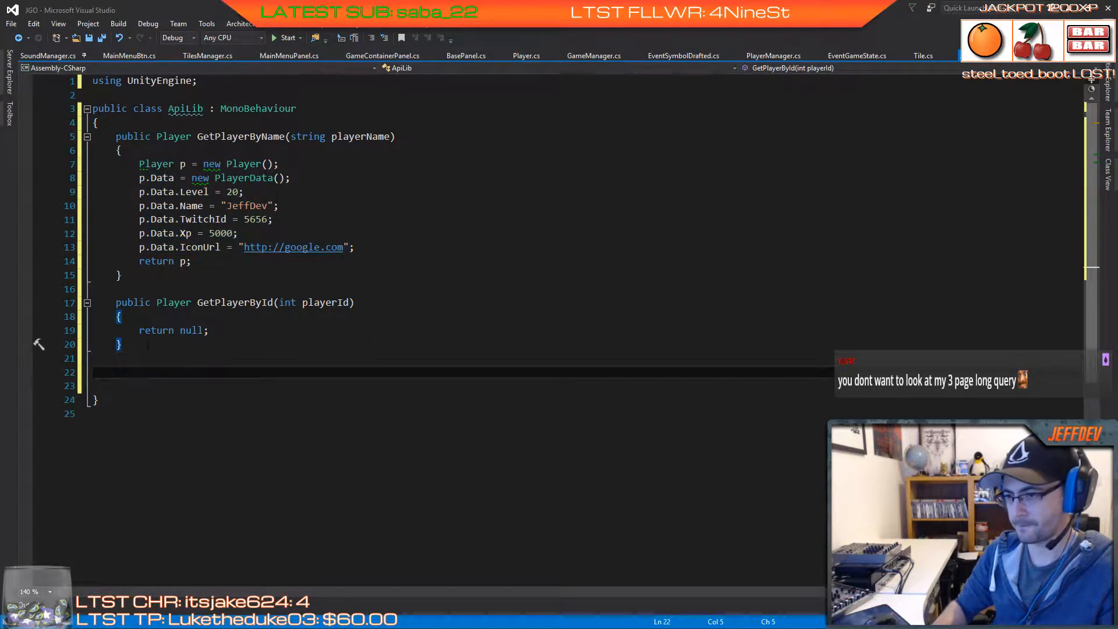
pyautogui.write('pu')
pyautogui.press('BackSpace')
pyautogui.press('BackSpace')
pyautogui.write('rp')
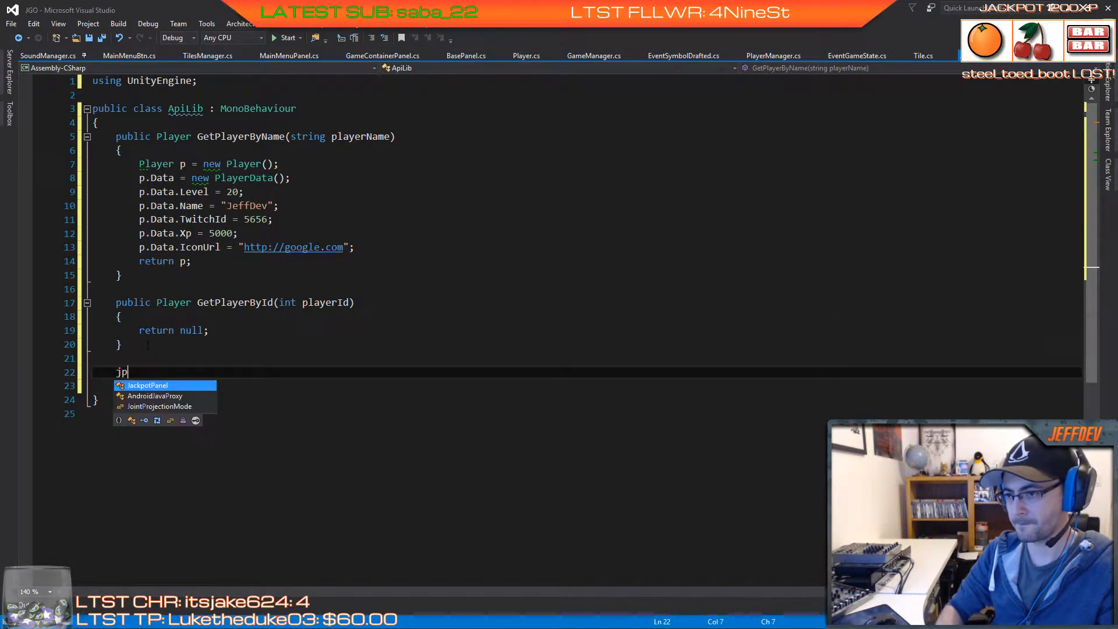
pyautogui.press('BackSpace')
pyautogui.press('BackSpace')
pyautogui.write('private ')
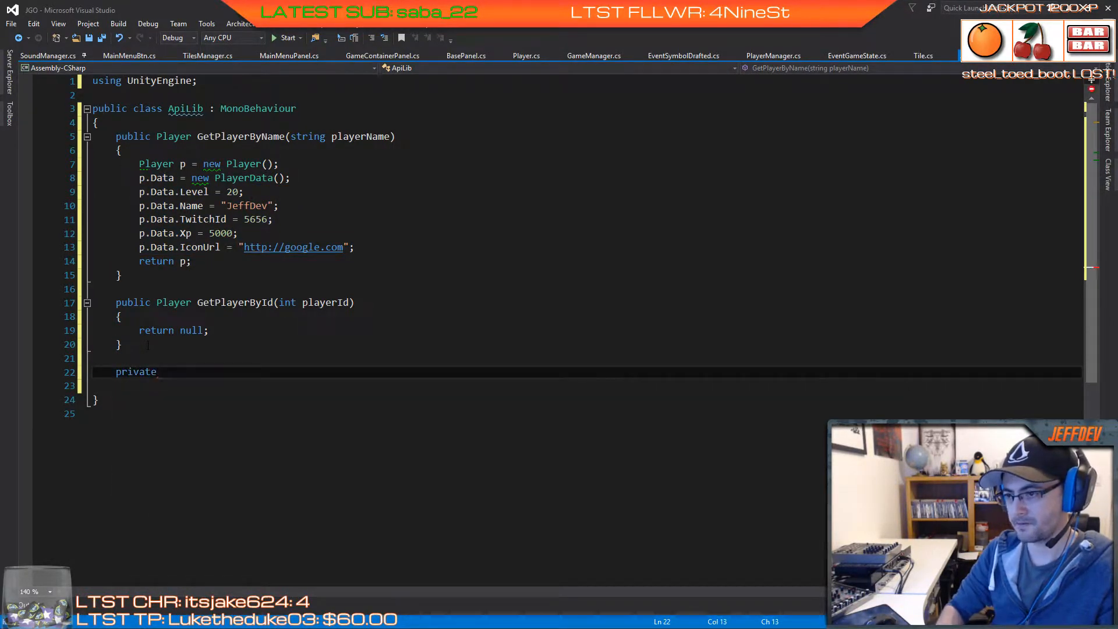
pyautogui.write('Player')
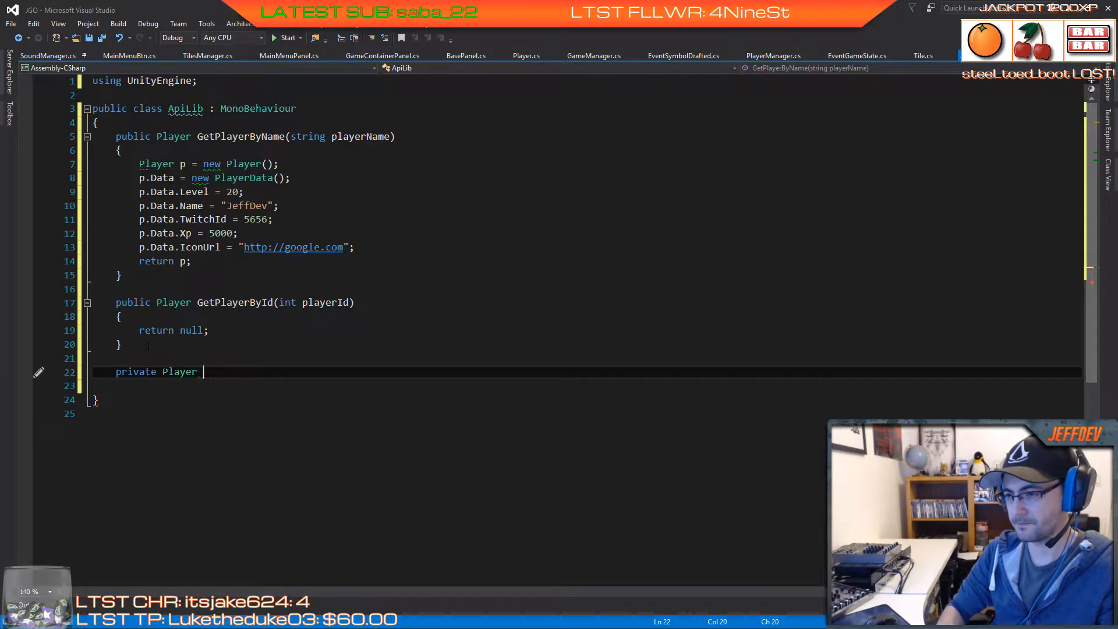